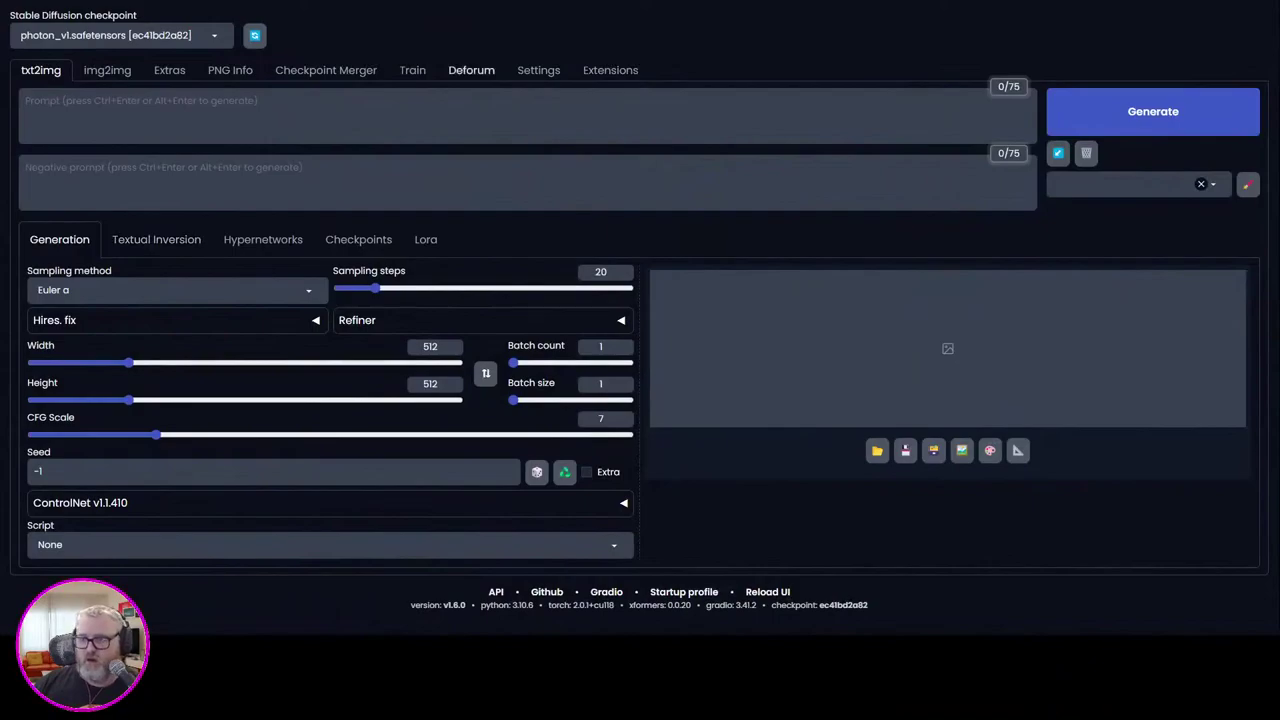
Step: In Deforum's hybrid video settings, set the composite to After Generation, enable Generate inputframes and disable First frame as init image
click(471, 70)
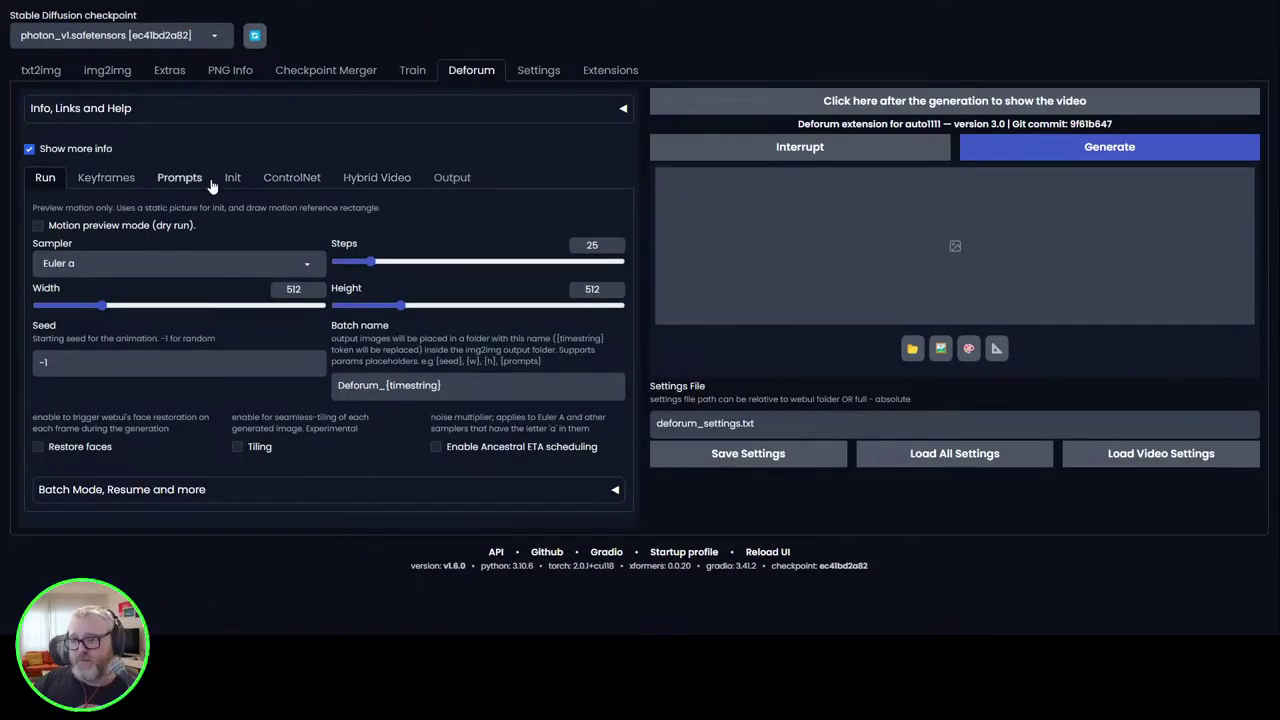
click(359, 181)
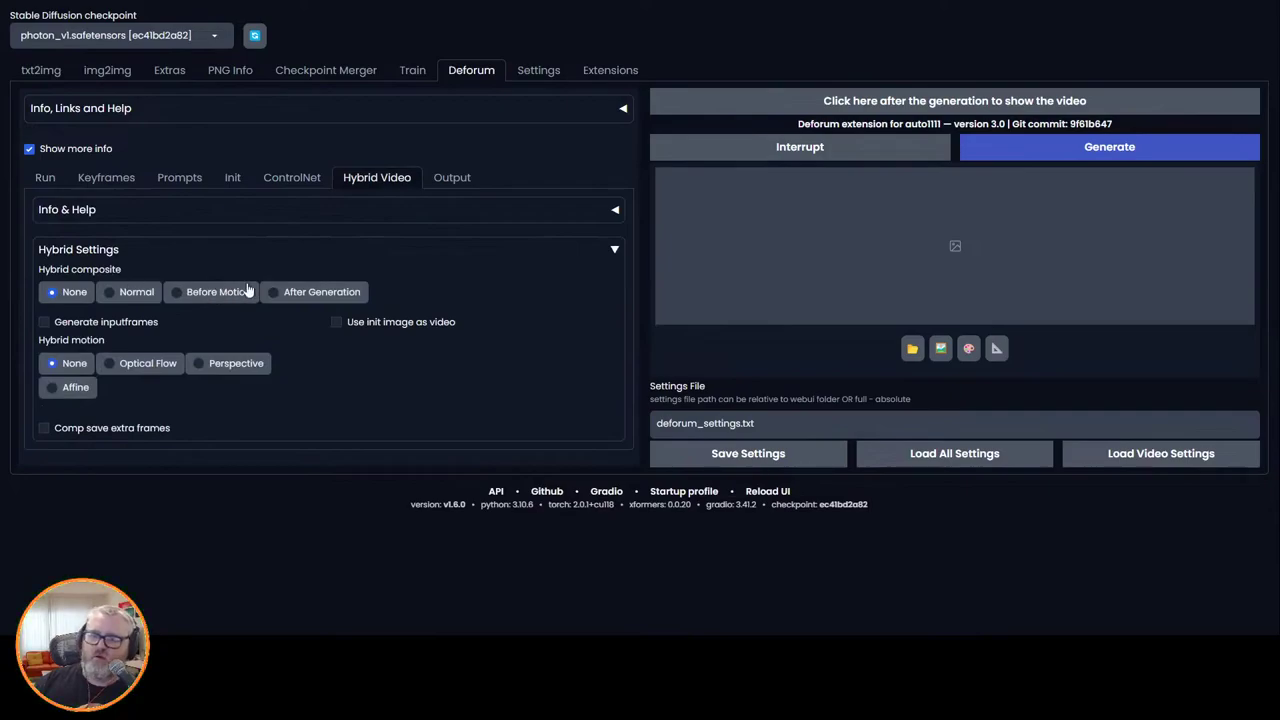
click(328, 298)
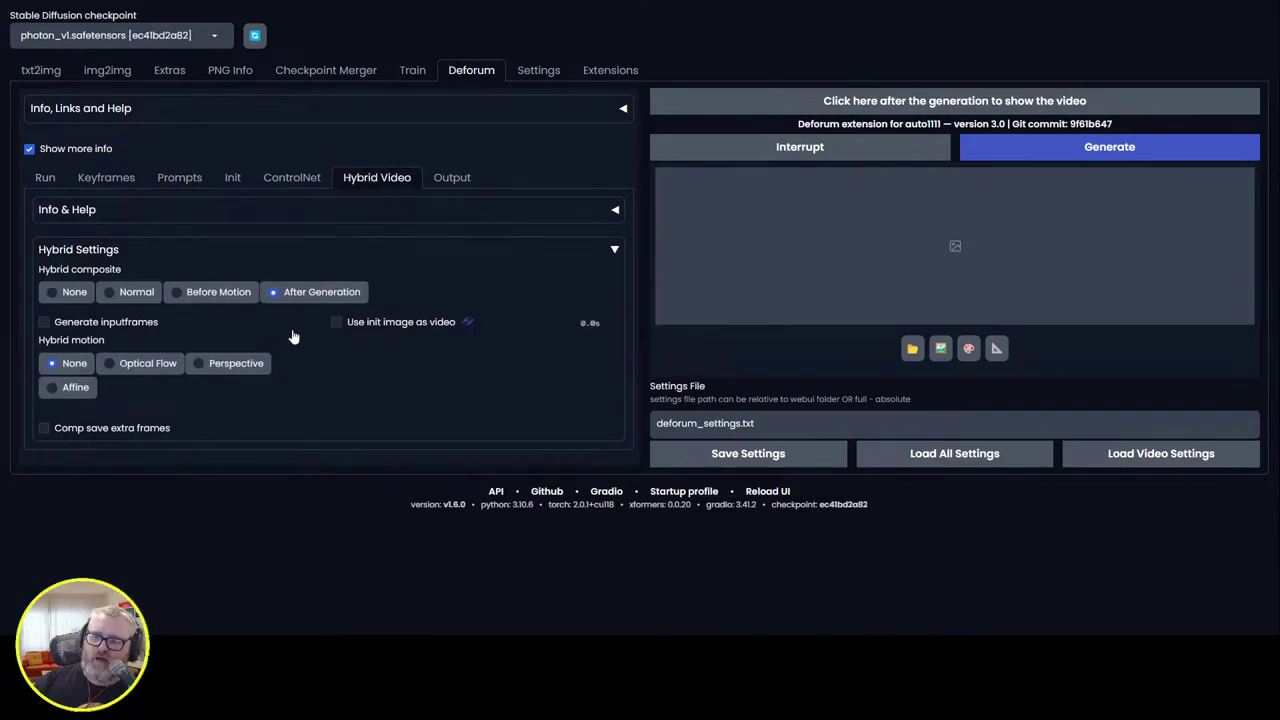
click(133, 328)
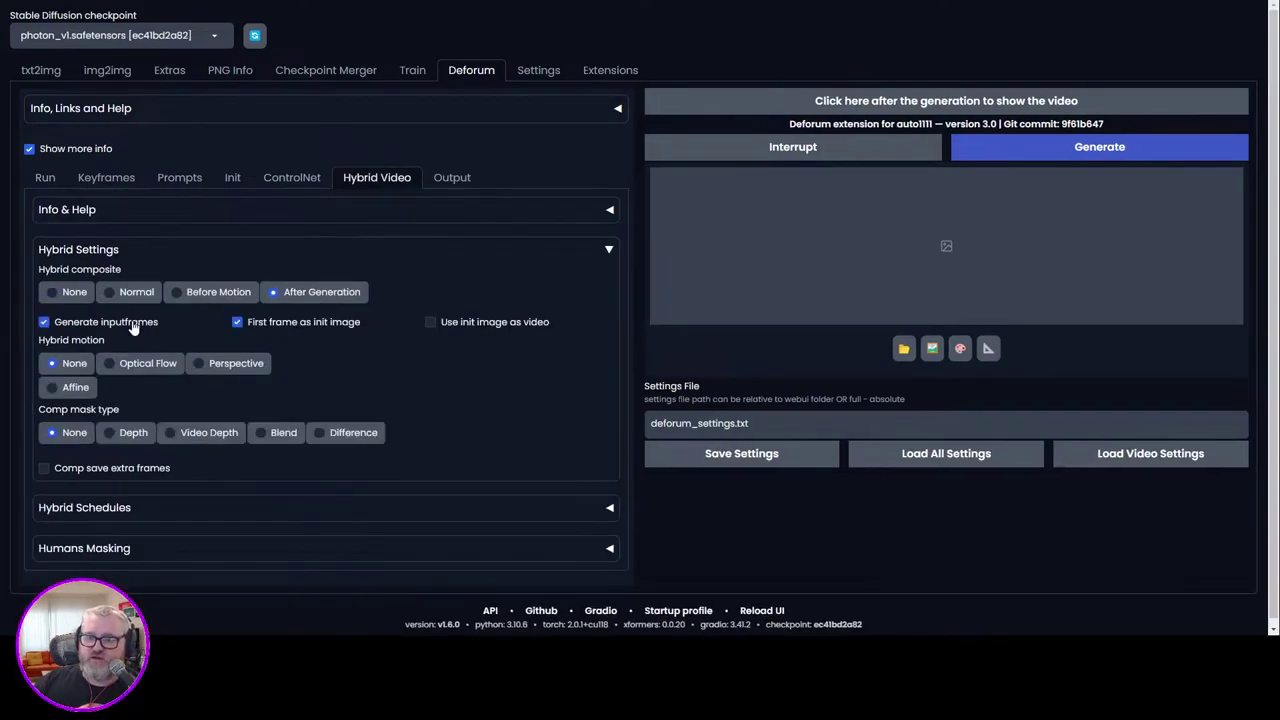
click(258, 328)
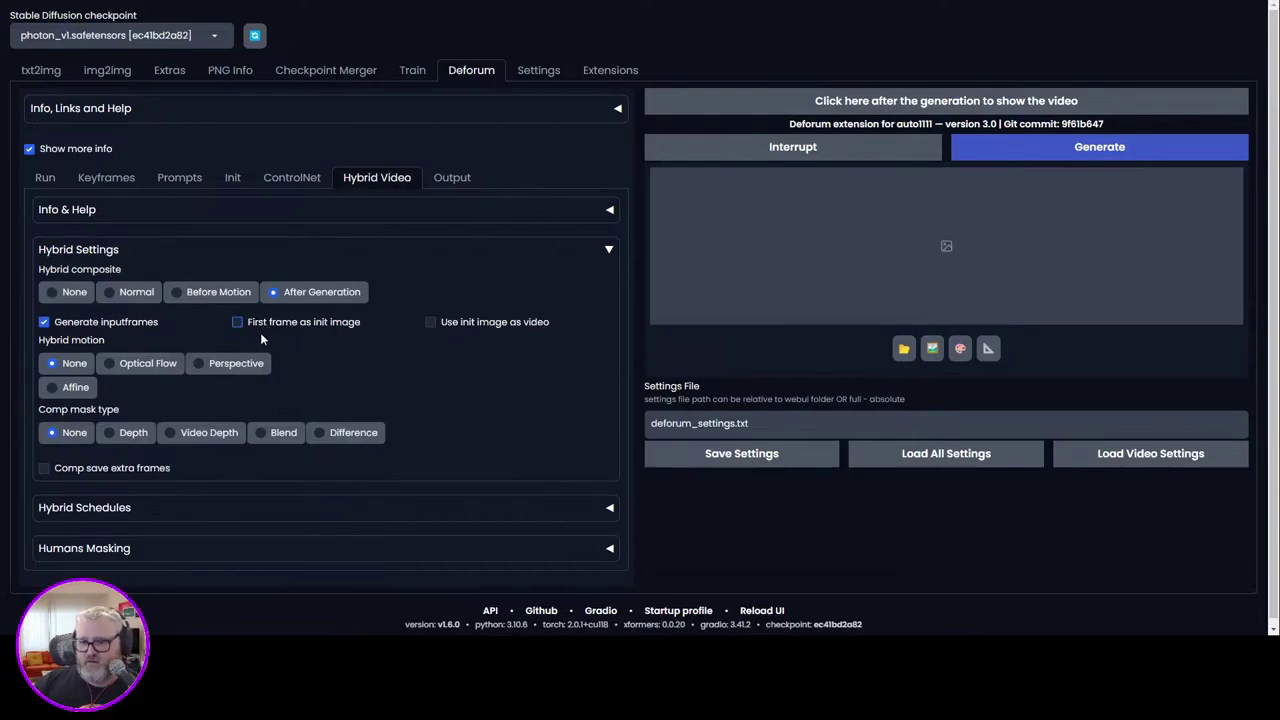
Step: Set the hybrid motion to Optical Flow with the Farneback flow method, and the comp mask type to Video Depth
click(143, 366)
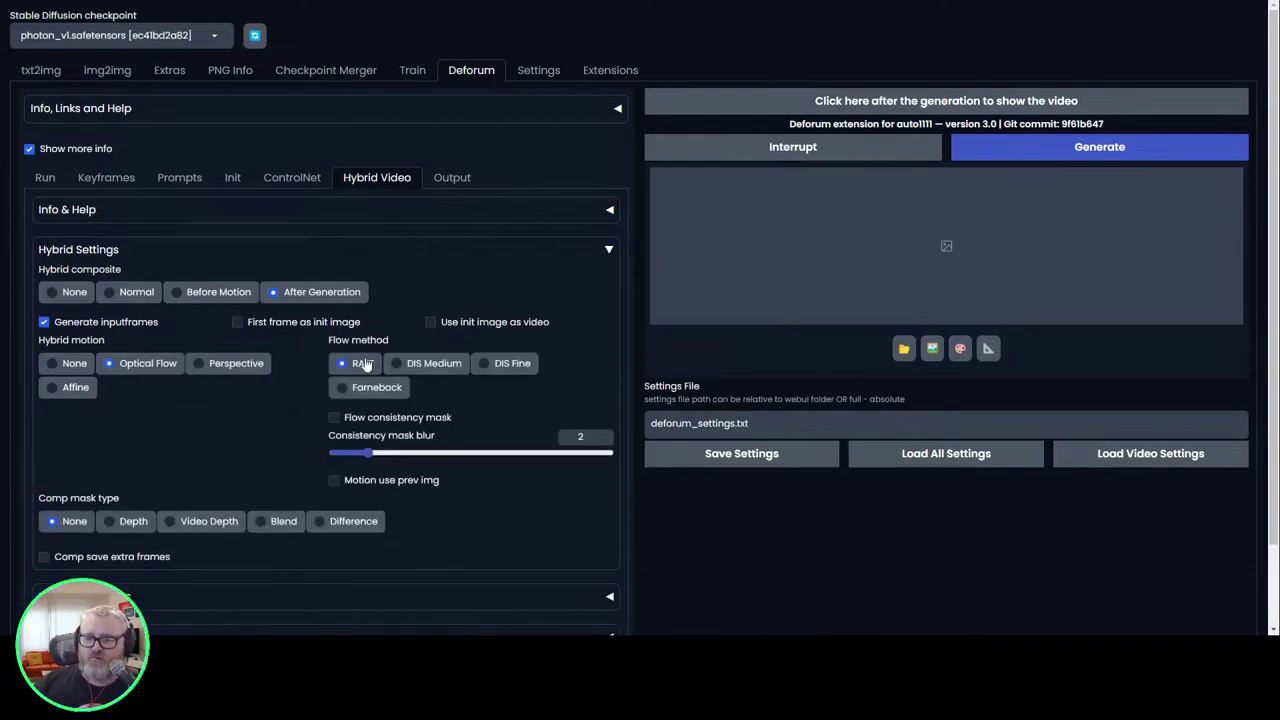
click(378, 388)
scroll(326, 456, down, 1)
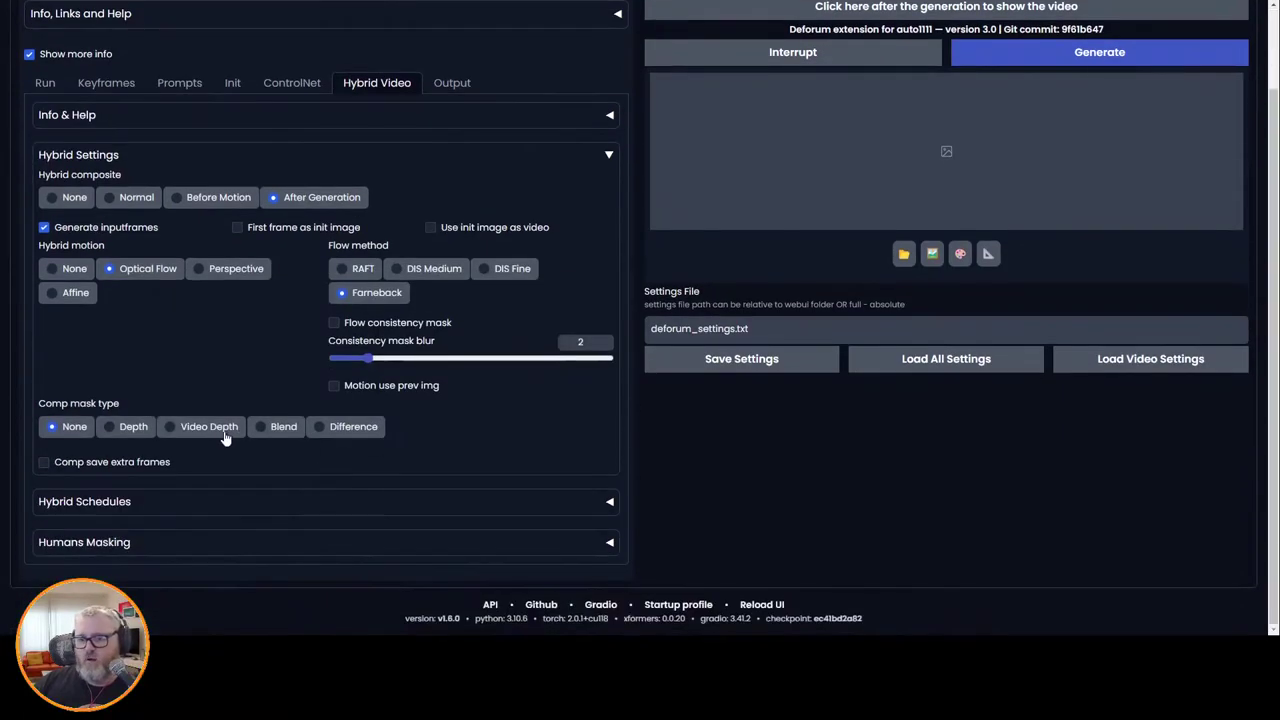
click(212, 428)
Step: Set the comp alpha schedule in the hybrid schedules to 0:(0)
click(112, 560)
scroll(112, 558, down, 2)
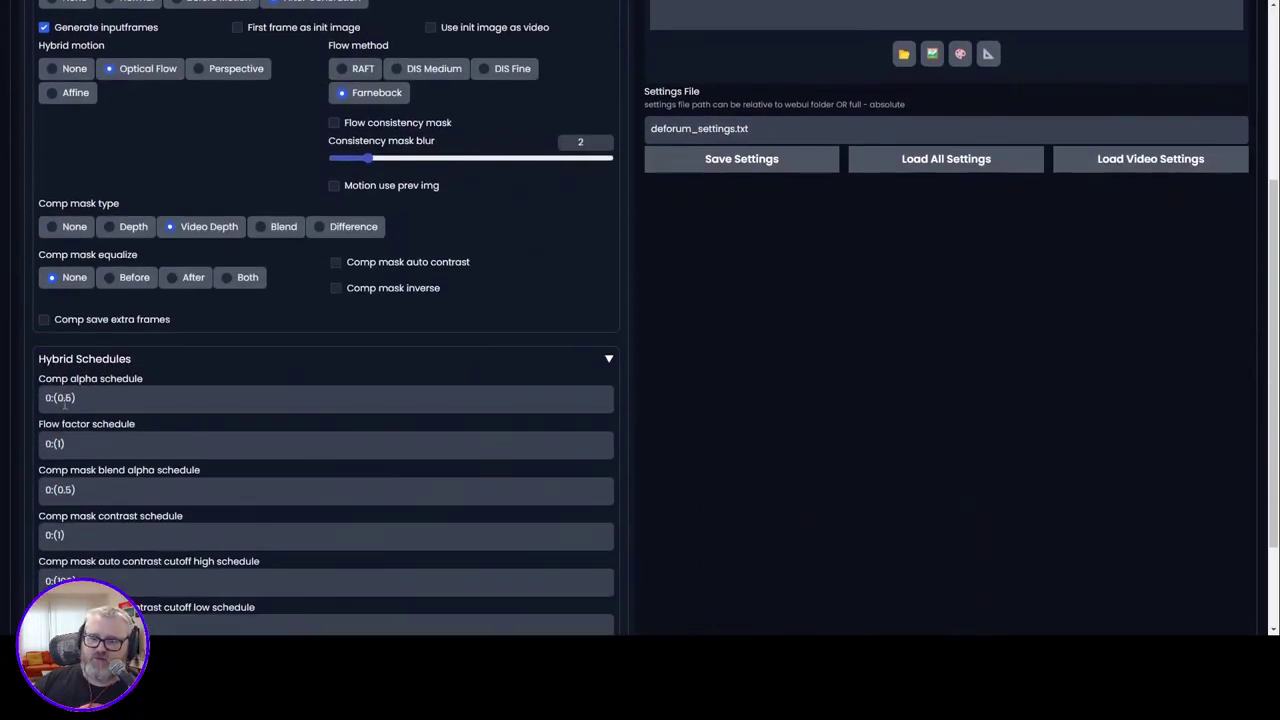
double_click(64, 398)
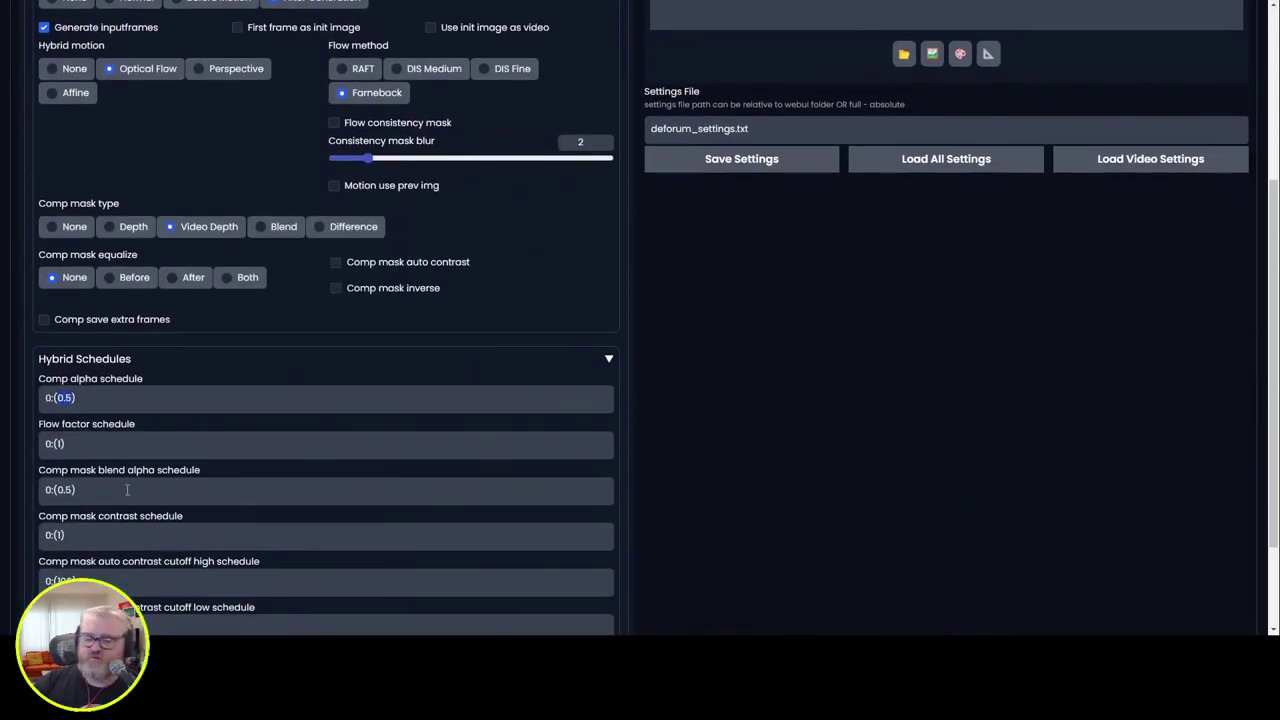
text(0)
scroll(127, 489, up, 3)
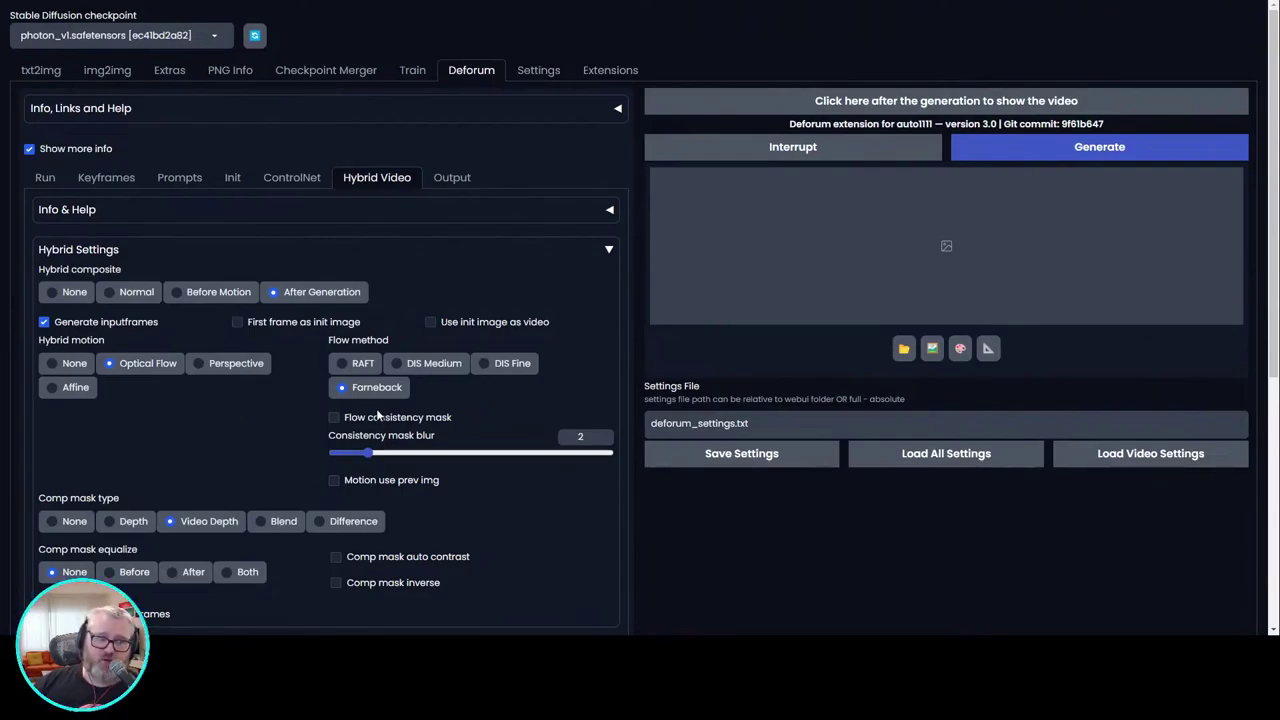
scroll(200, 483, down, 3)
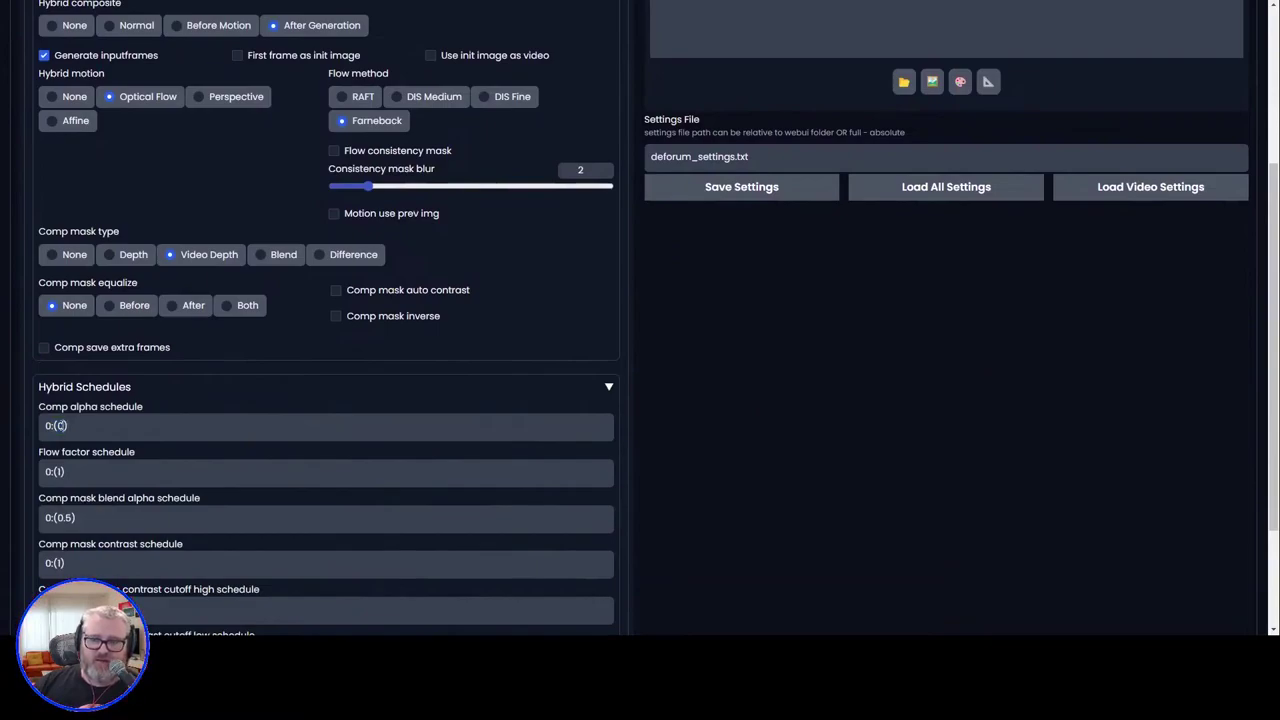
mouse_move(63, 426)
mouse_down()
mouse_move(40, 424)
mouse_move(58, 421)
mouse_up()
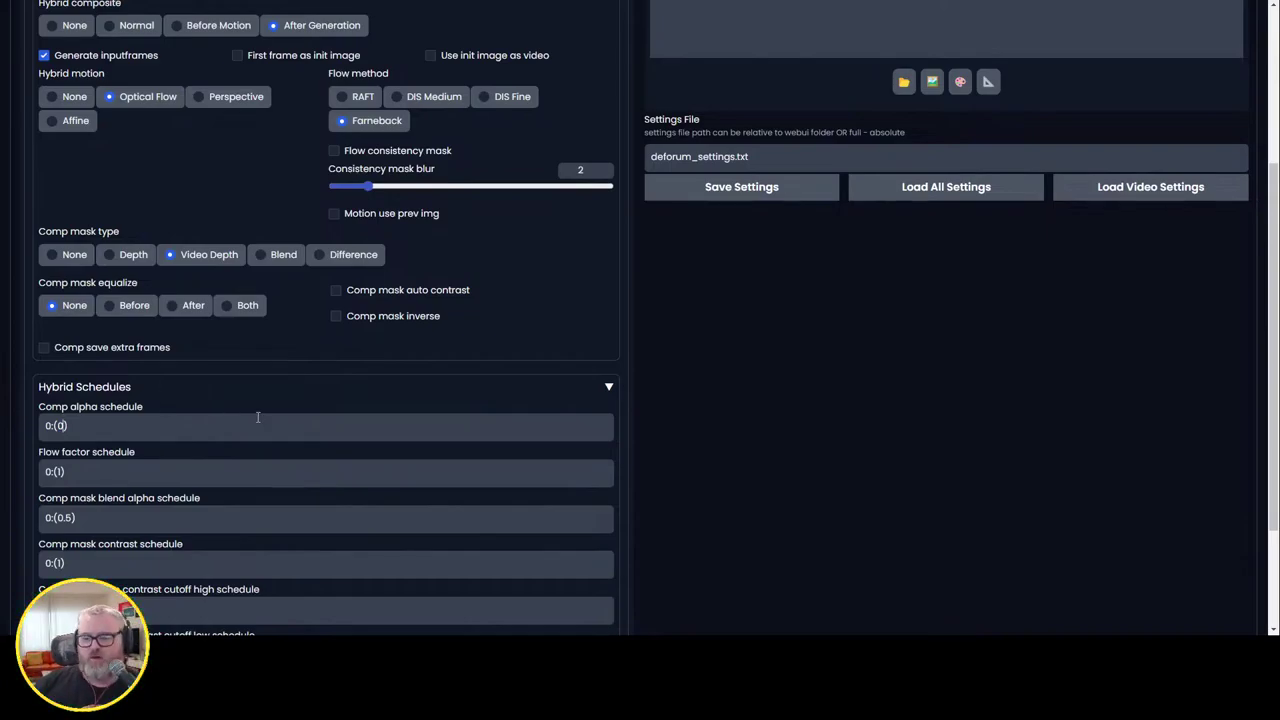
scroll(220, 410, up, 3)
scroll(490, 340, down, 3)
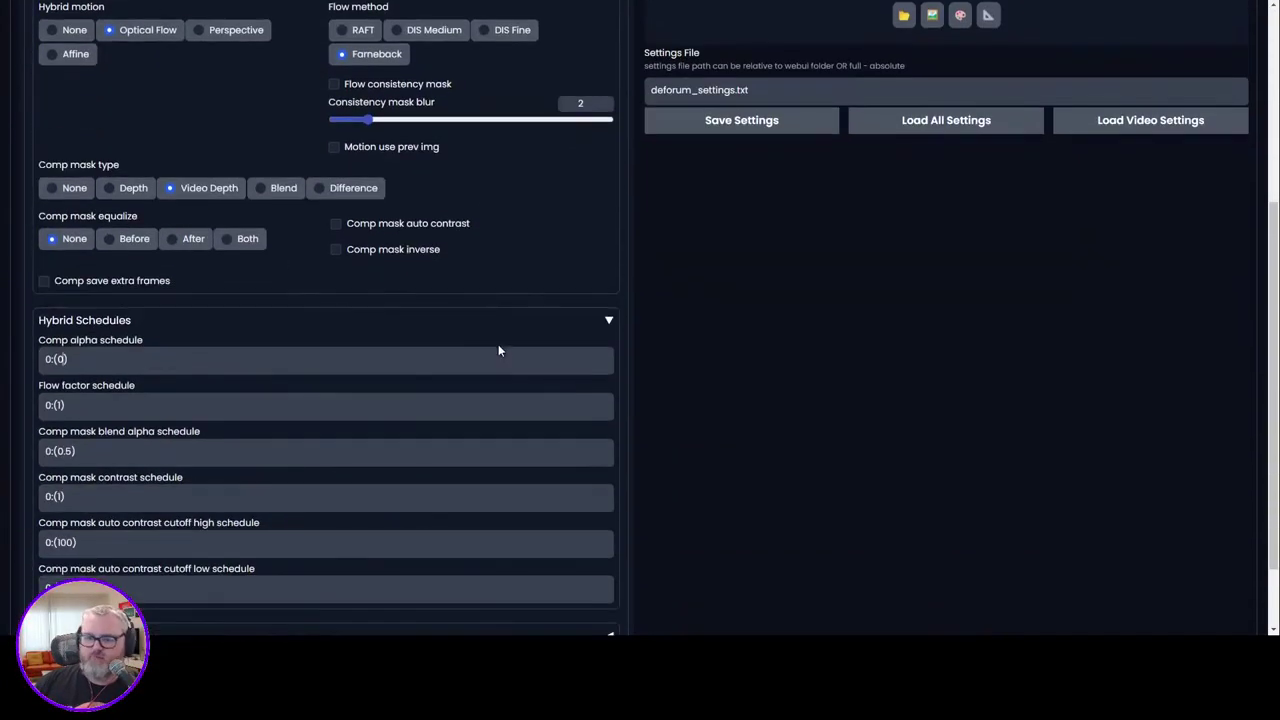
scroll(168, 372, up, 3)
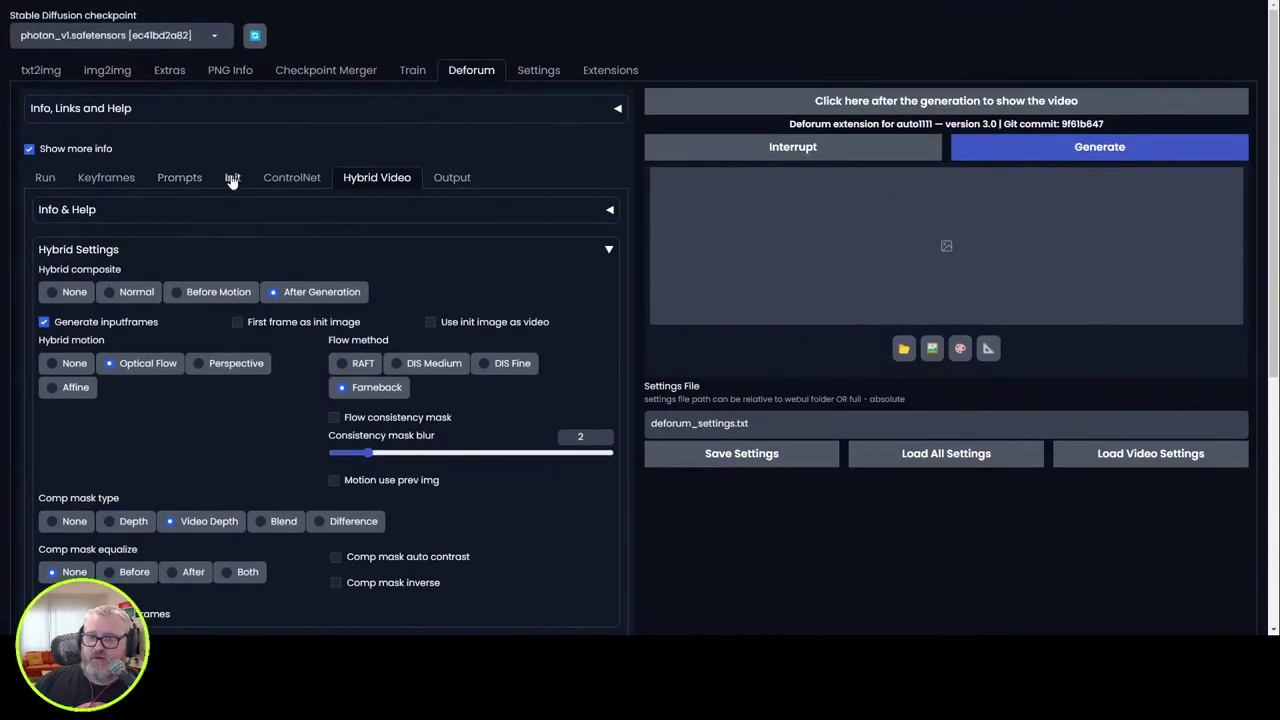
Step: Replace the video init path with "C:\tmp\wave-up2\0001-0280.mp4"
click(233, 181)
click(377, 180)
click(234, 177)
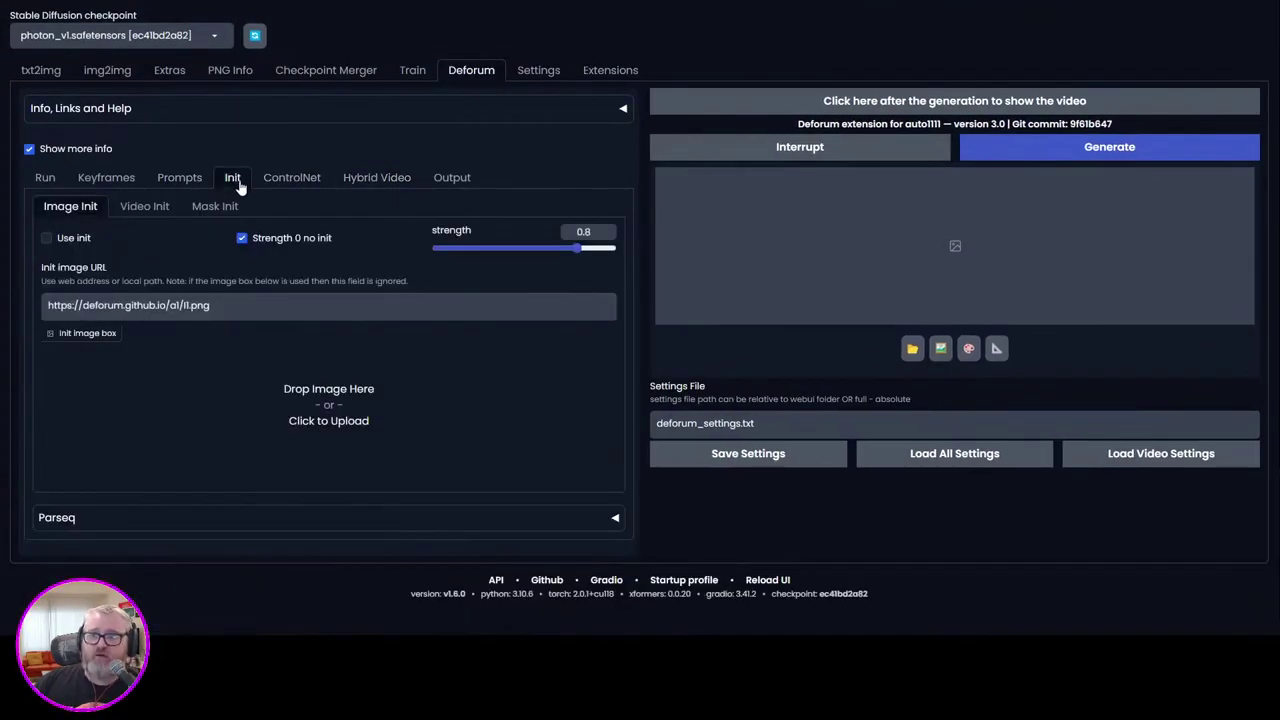
click(160, 214)
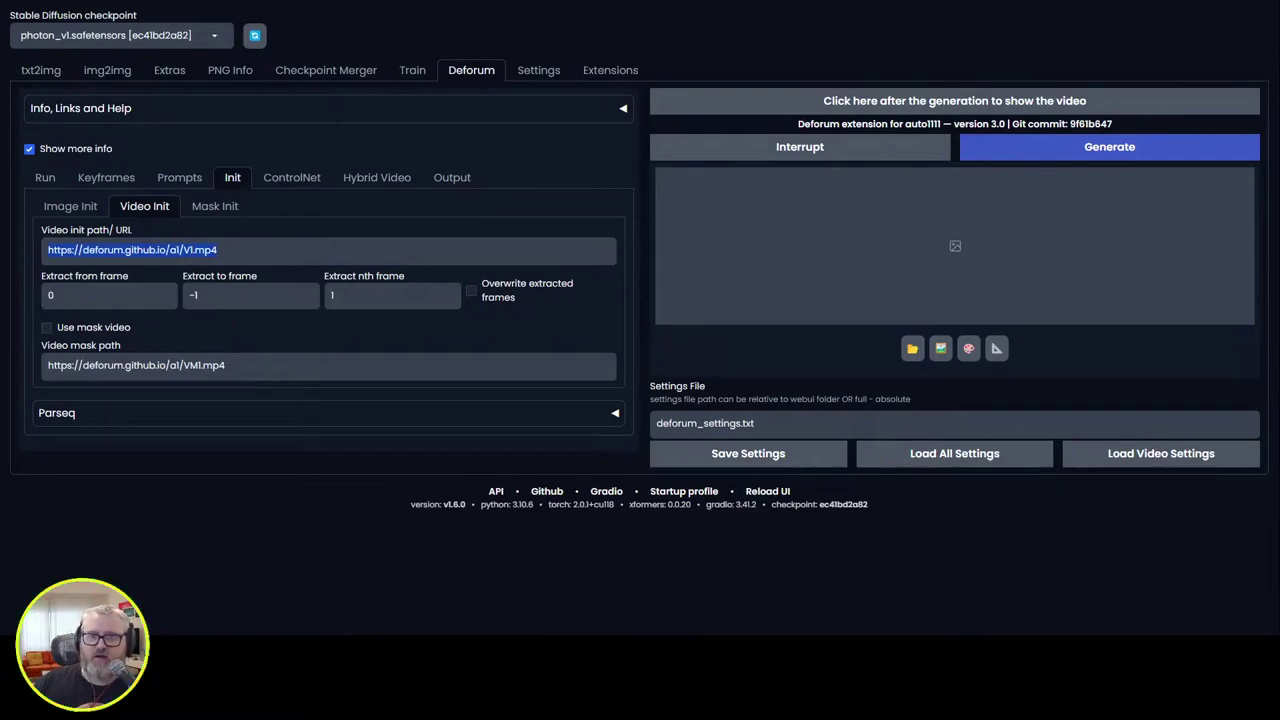
key(ctrl+a)
text("C:\tmp\wave-up2\0001-0280.mp4")
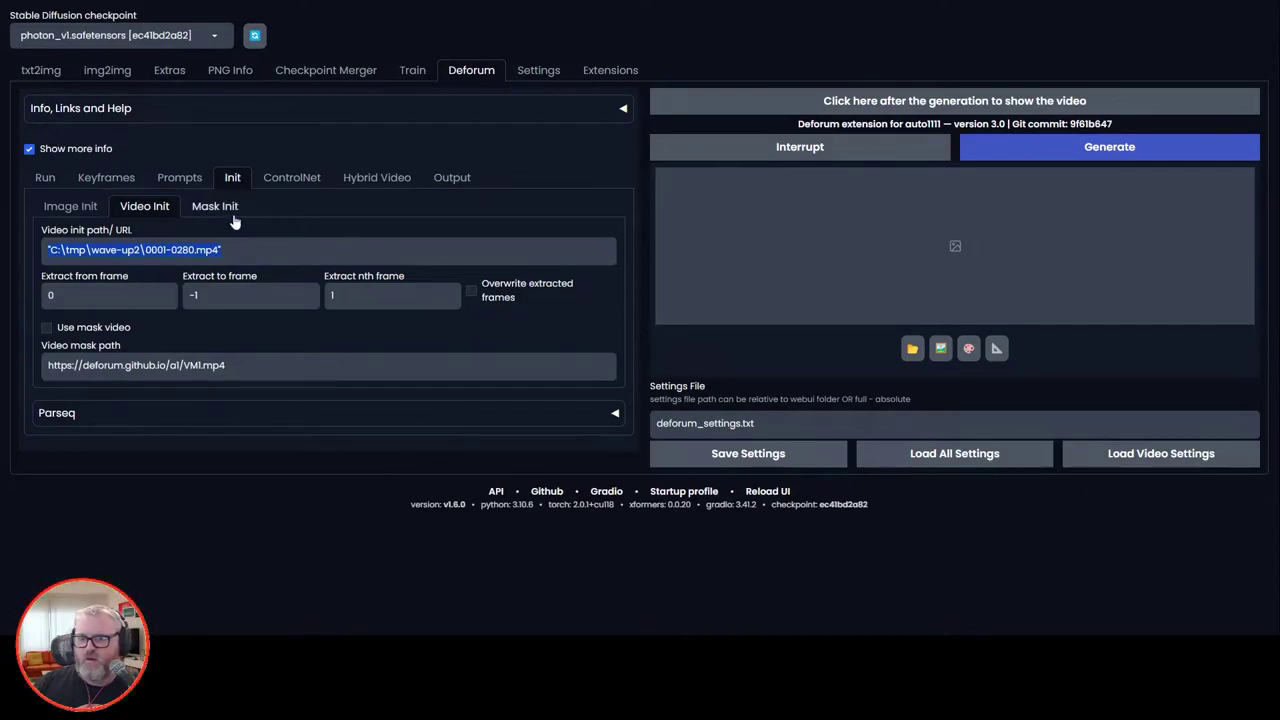
Step: Enable the first Deforum ControlNet unit and assign it the control_v1p_sd15_qrcode_monster model, leaving the preprocessor at none
click(290, 178)
click(68, 284)
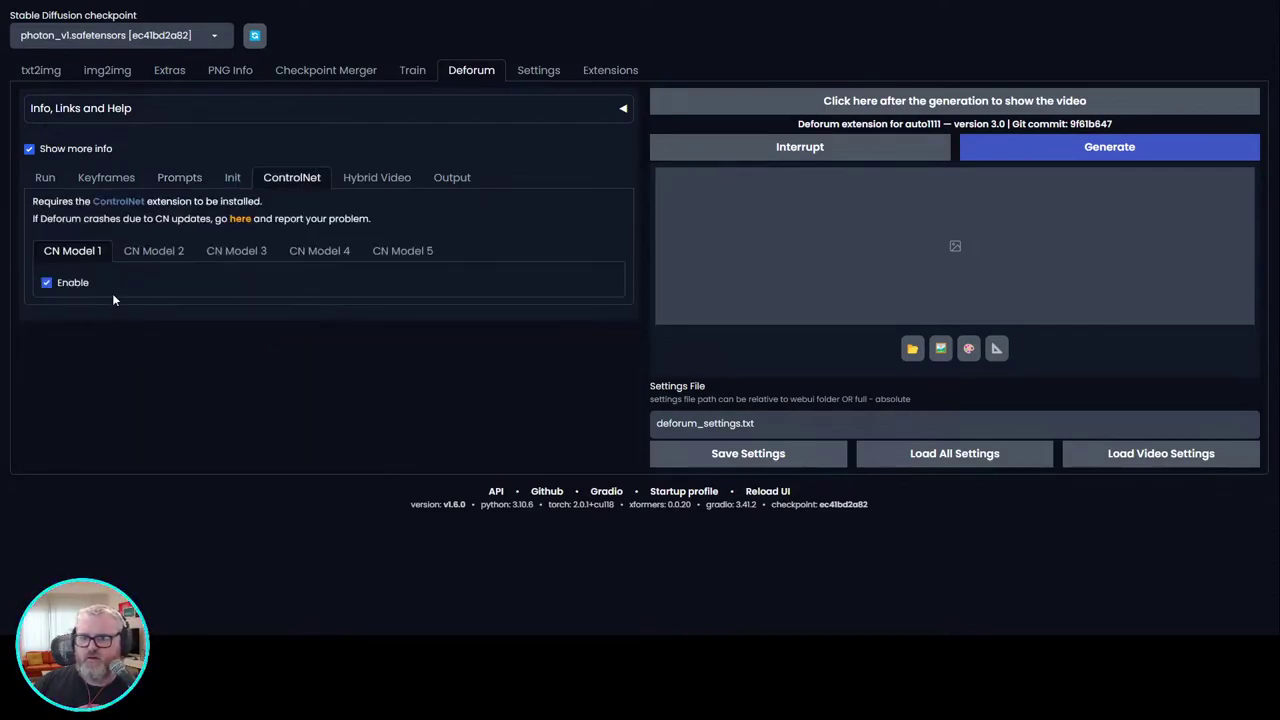
click(191, 326)
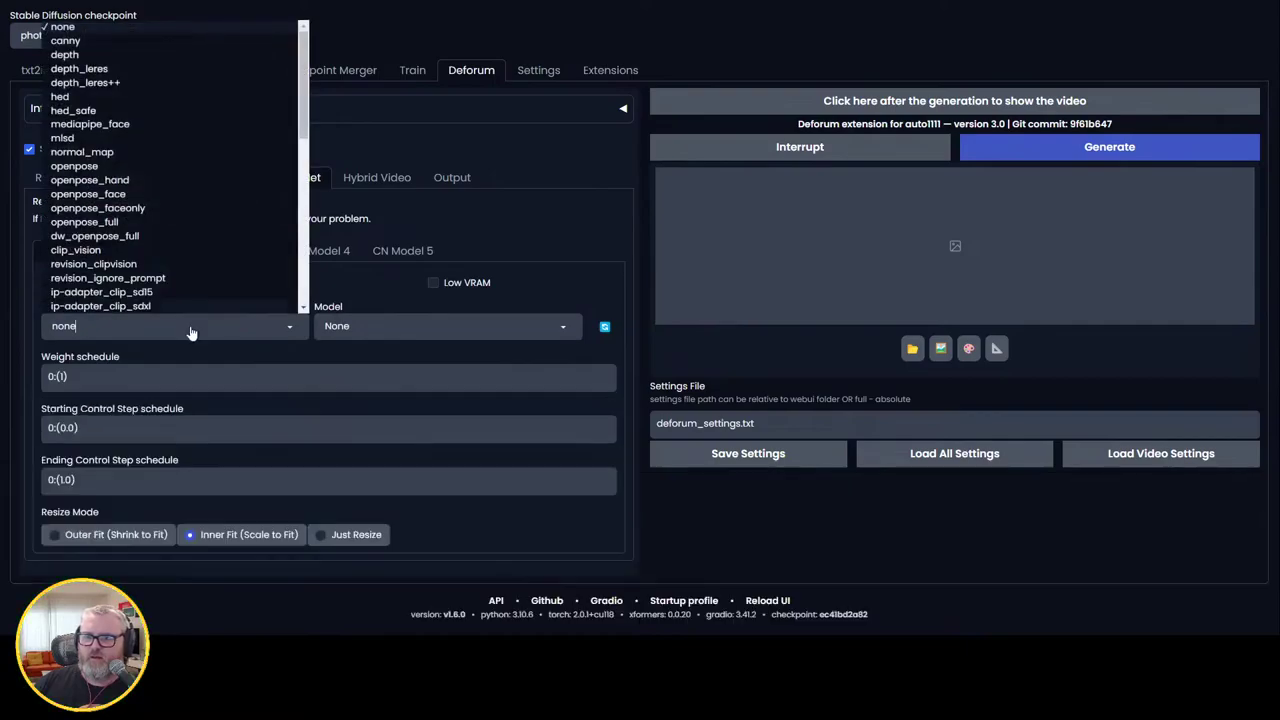
click(403, 326)
scroll(415, 300, down, 5)
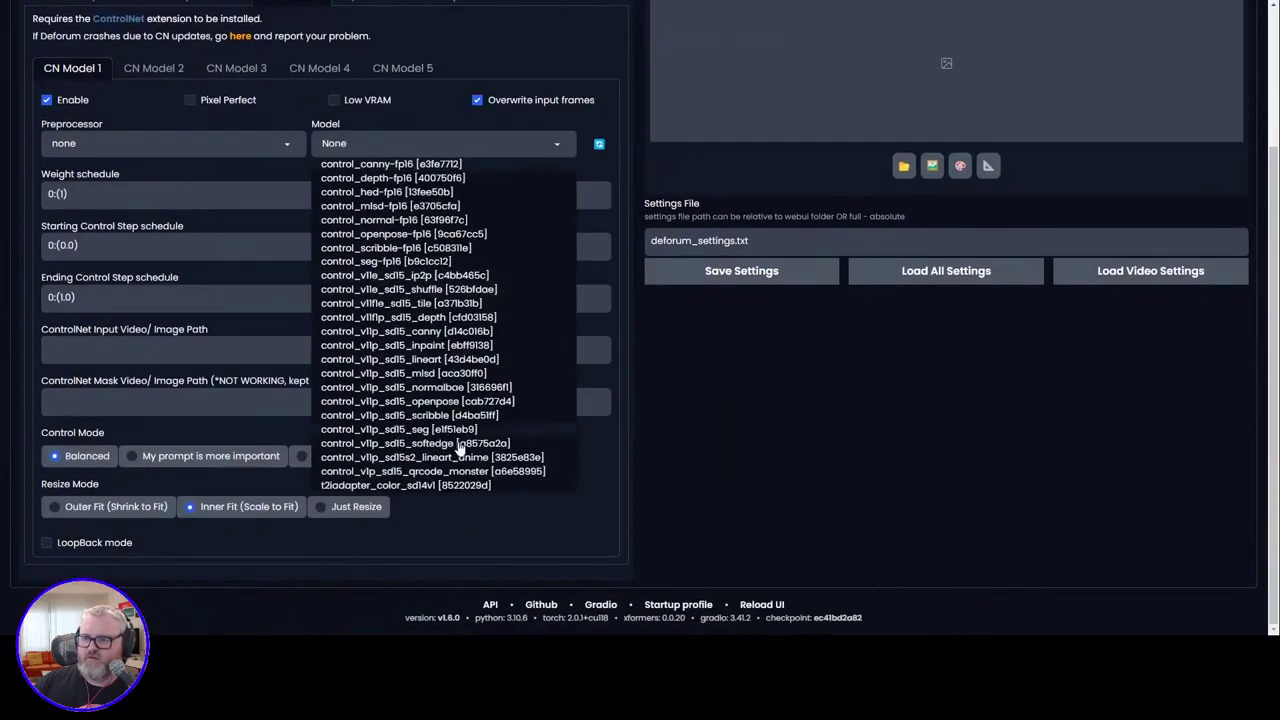
click(475, 472)
Step: Set the weight schedule of the first ControlNet unit to 0:(0.8)
scroll(430, 350, up, 2)
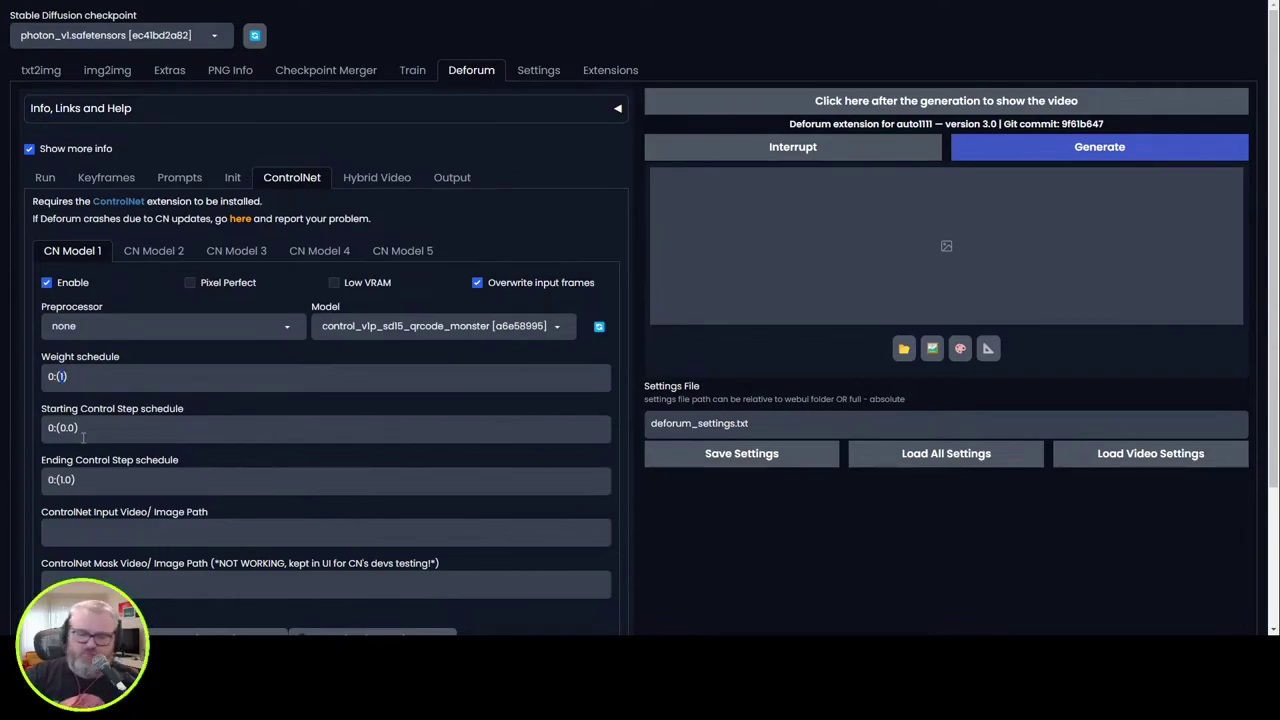
text(0.8)
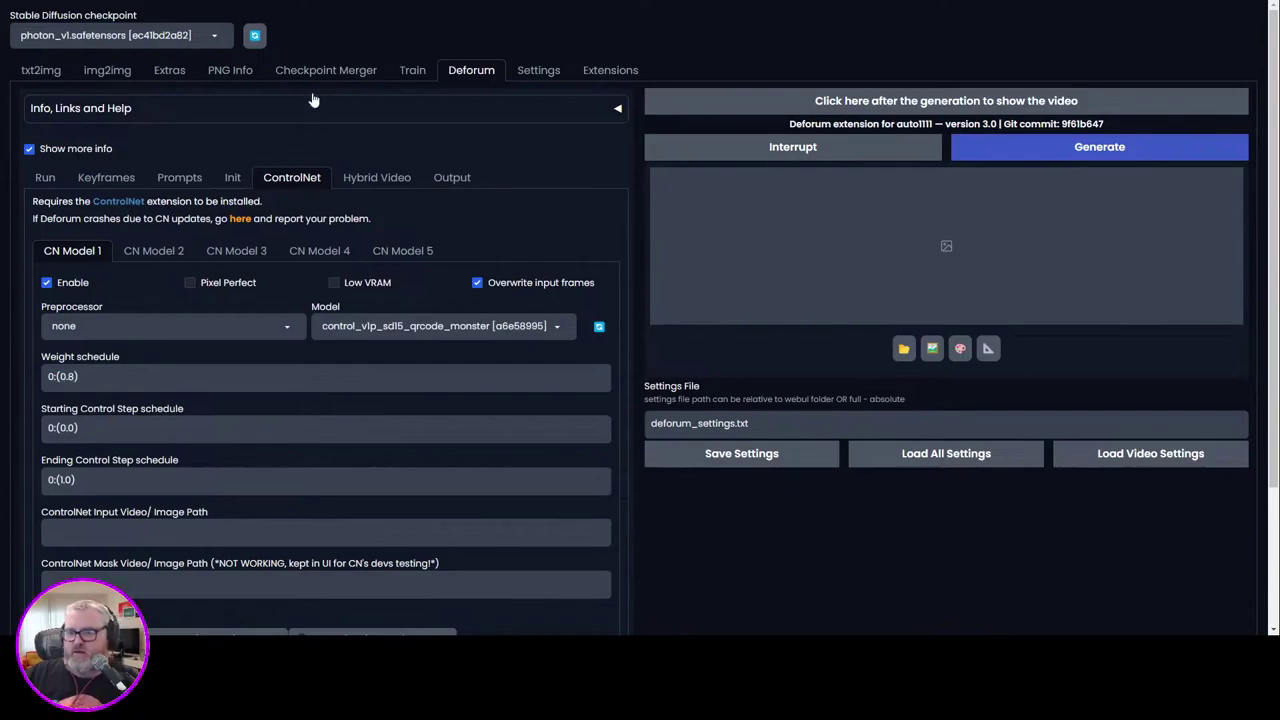
scroll(345, 425, down, 3)
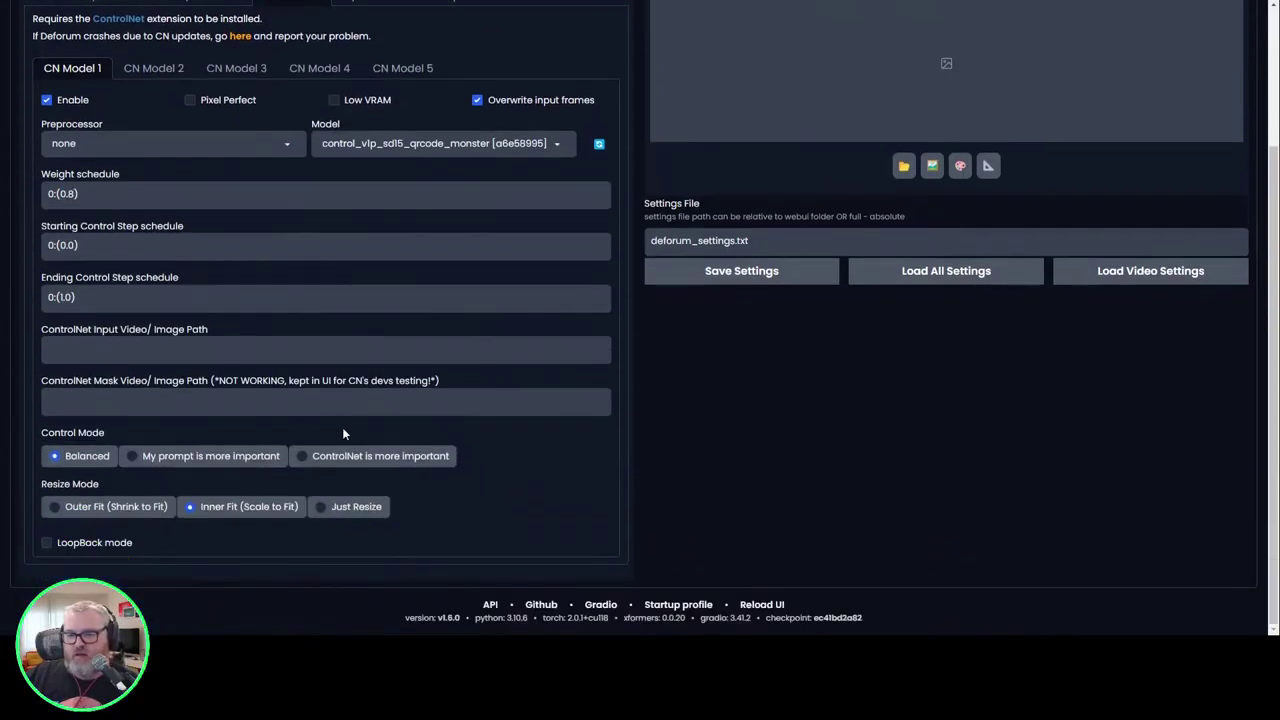
scroll(272, 442, up, 3)
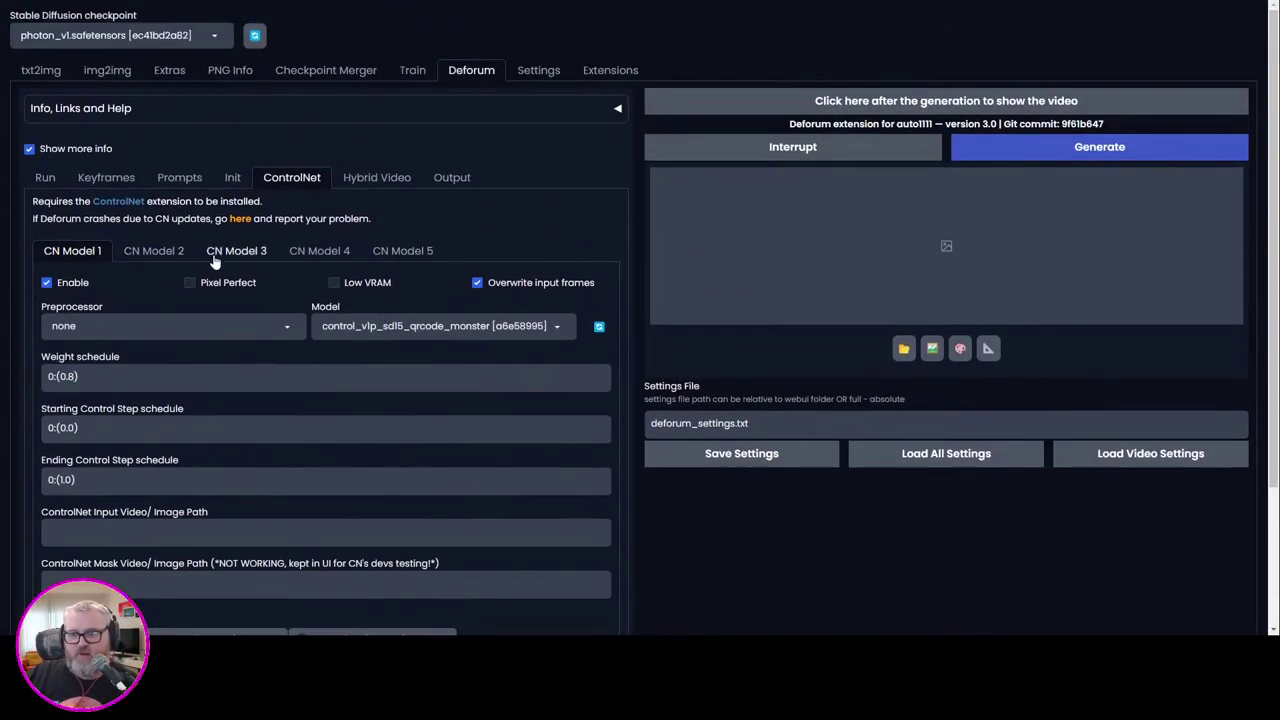
Step: Replace the default animation prompts with a single frame-0 prompt: "sunrise on a beautiful beach, seagulls, clouds, and sunshine"
click(180, 177)
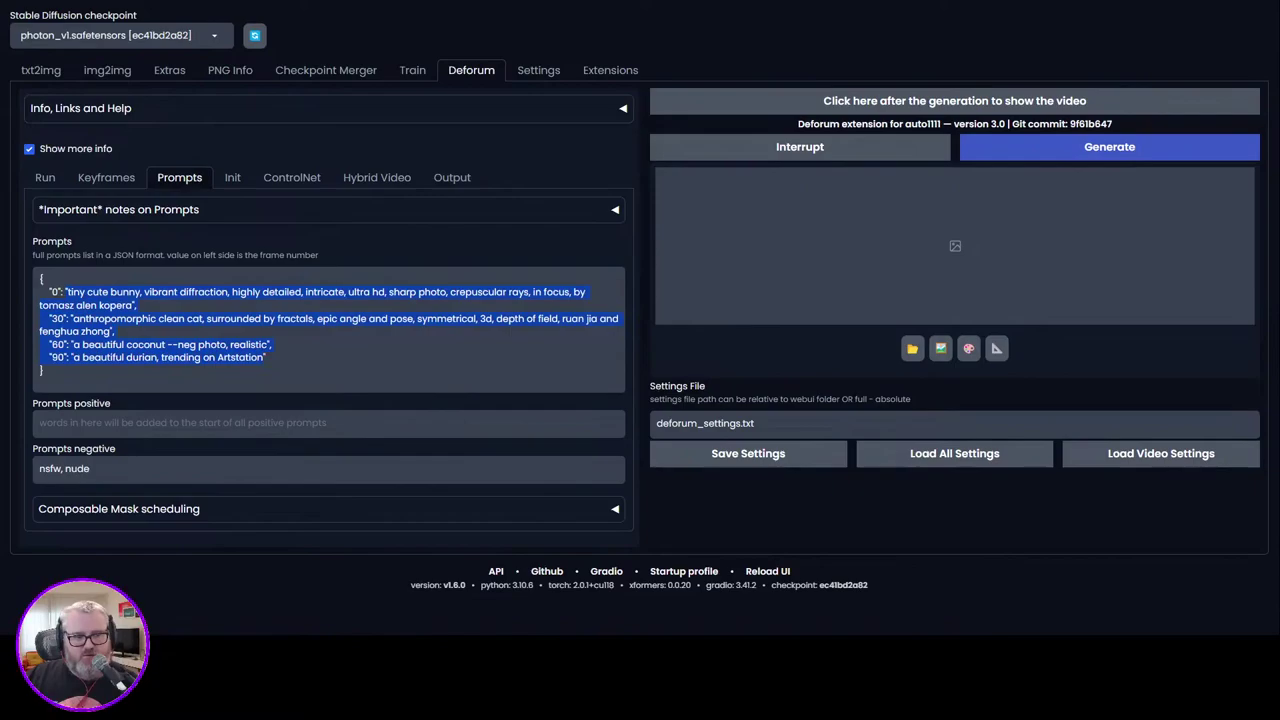
key(alt+Tab)
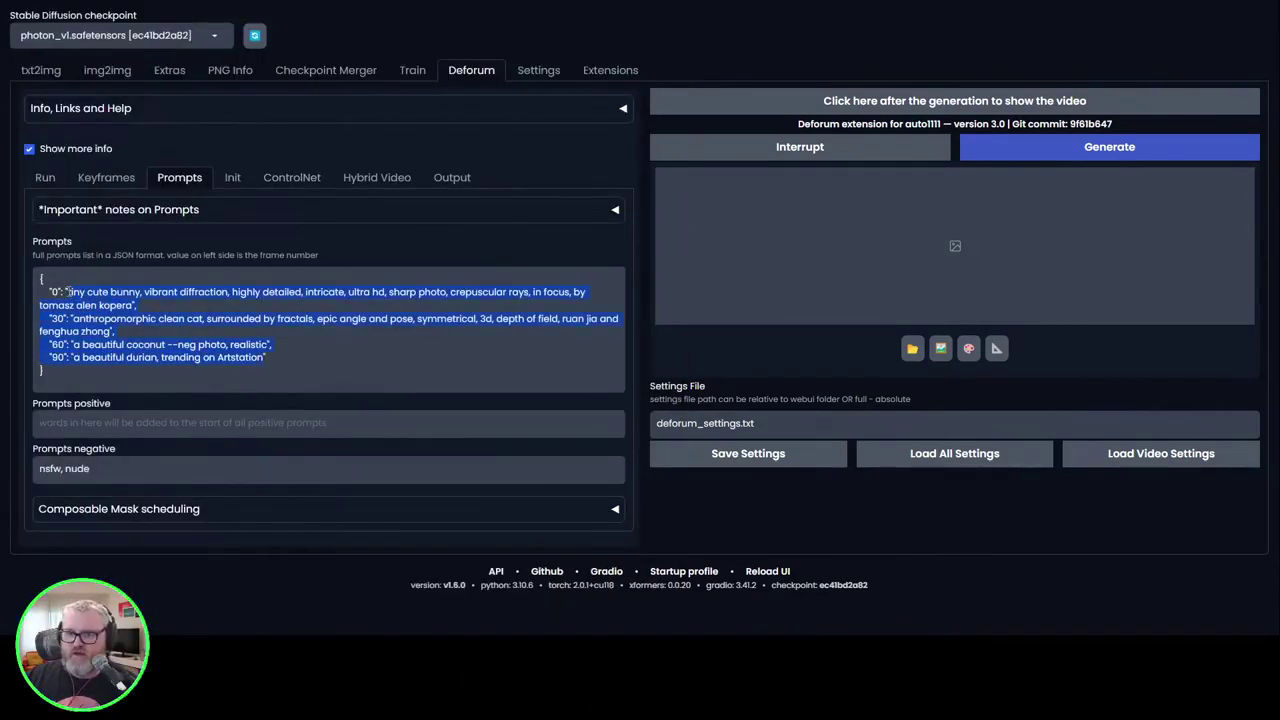
text("0": "sunris)
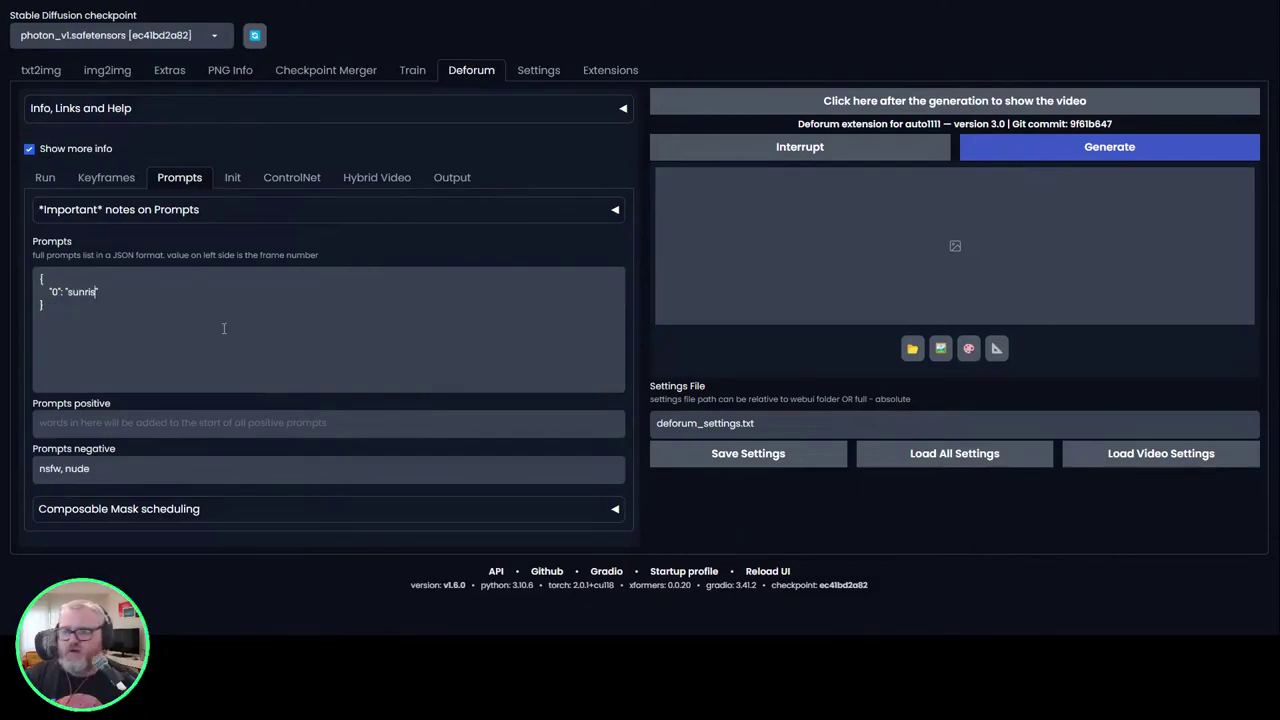
text(e on a beau)
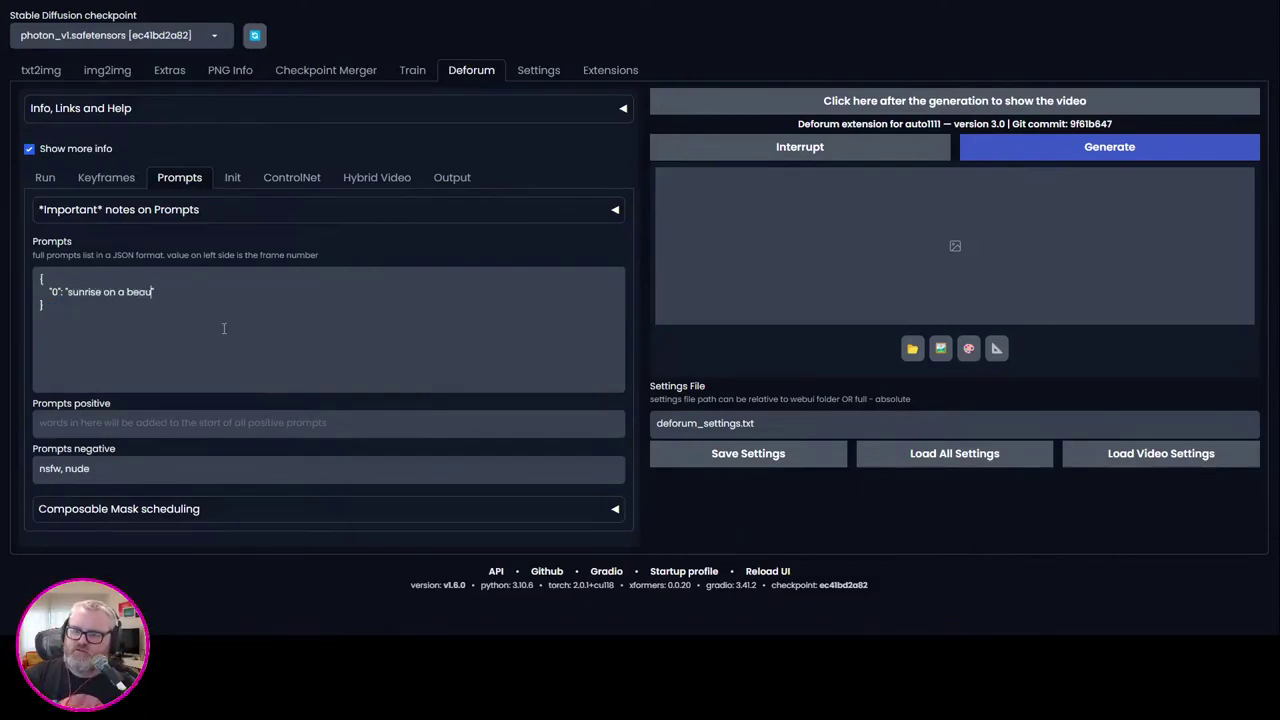
text(tiful beach, seagulls, )
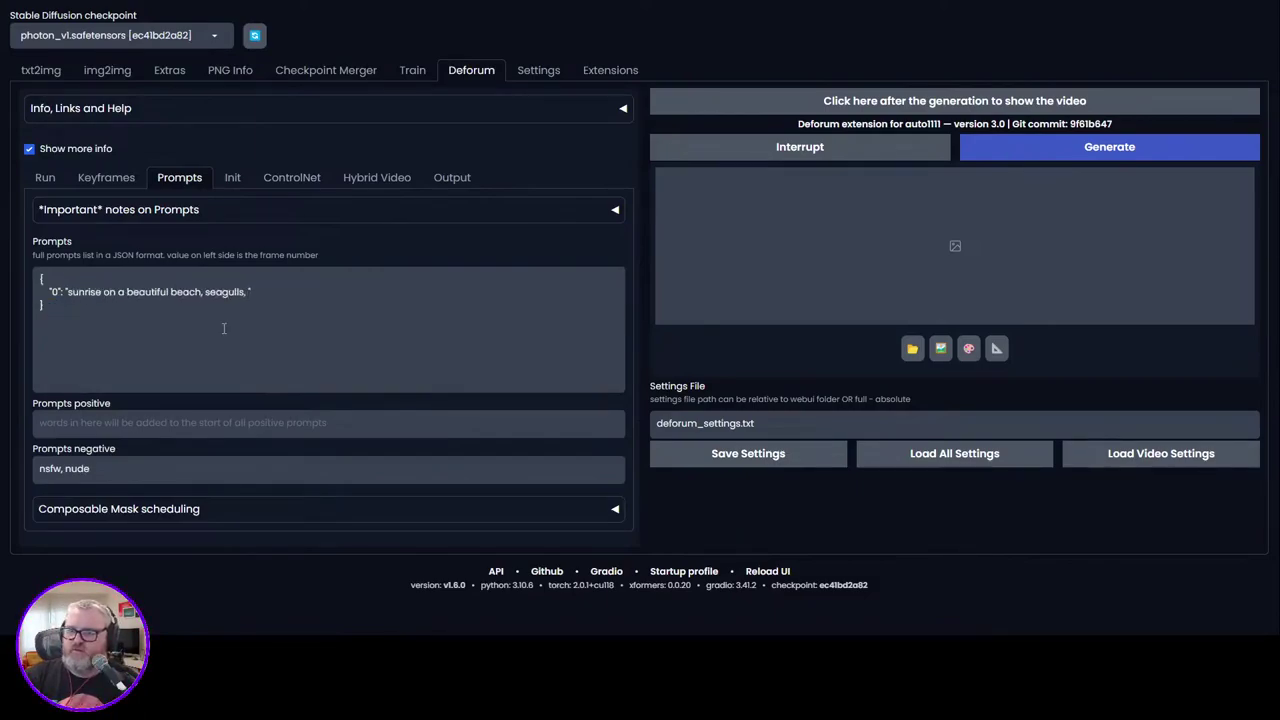
text(clouds, an)
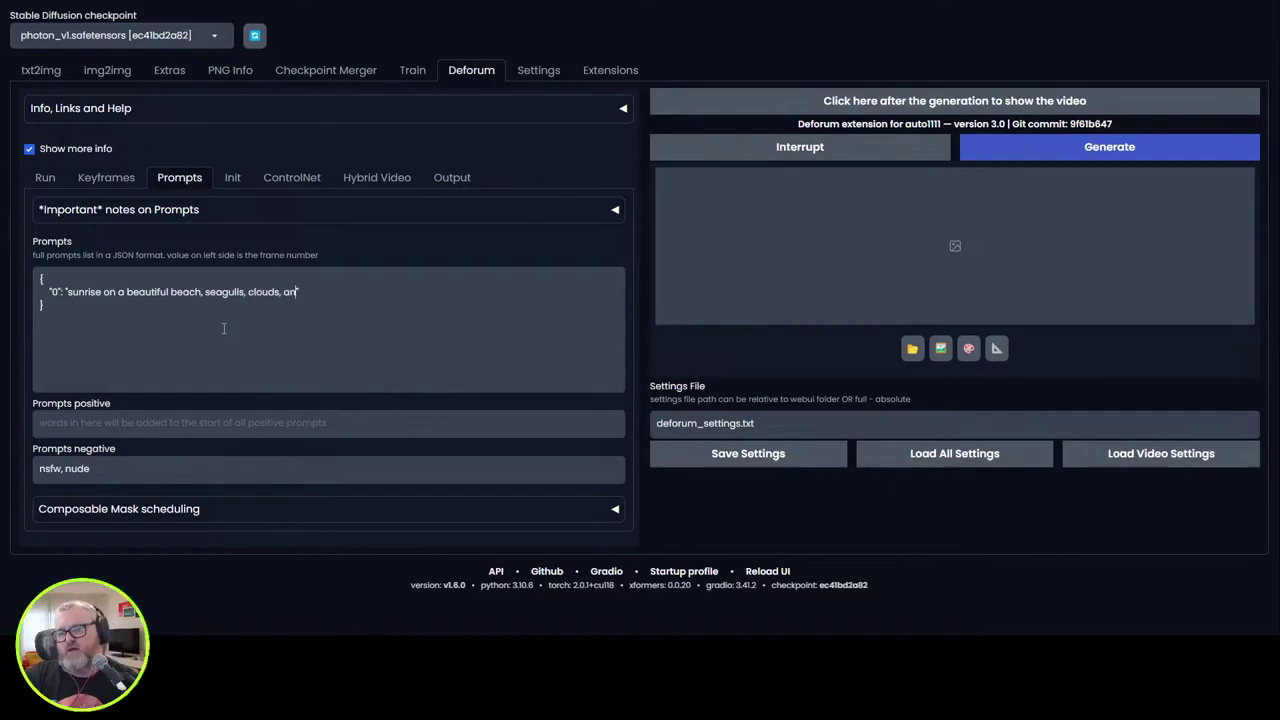
text(d sunshine)
click(106, 178)
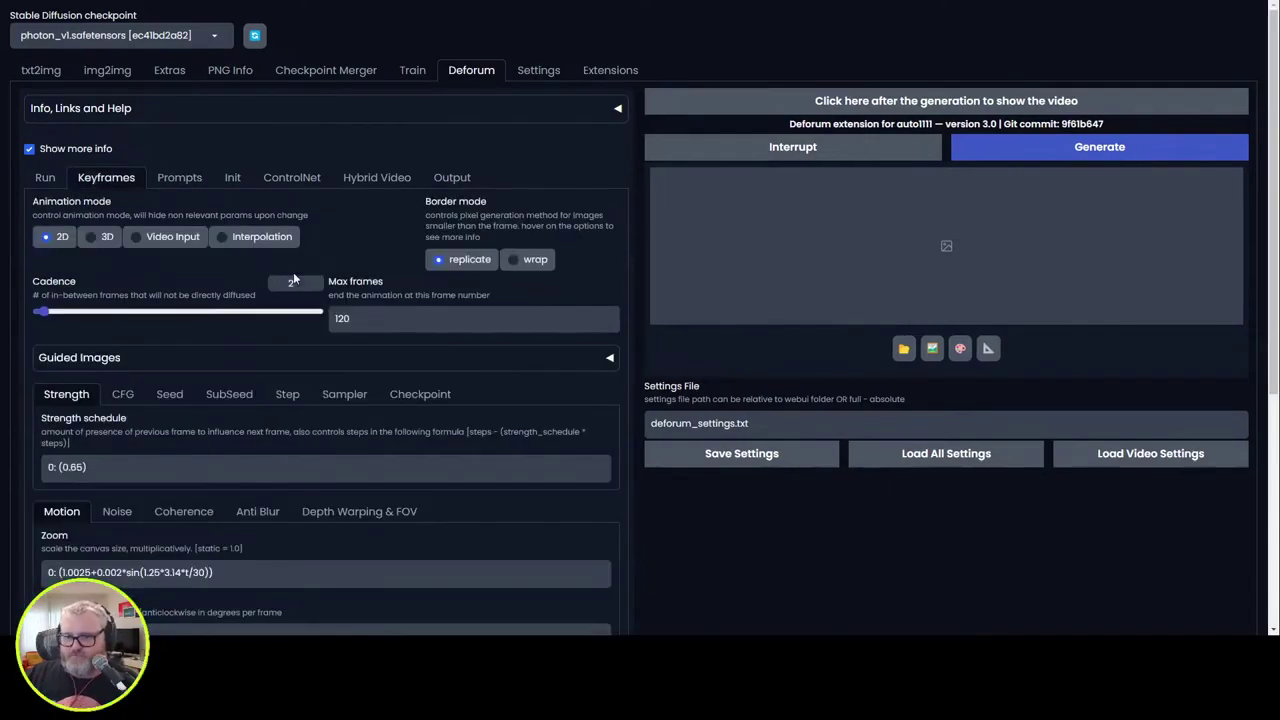
click(232, 177)
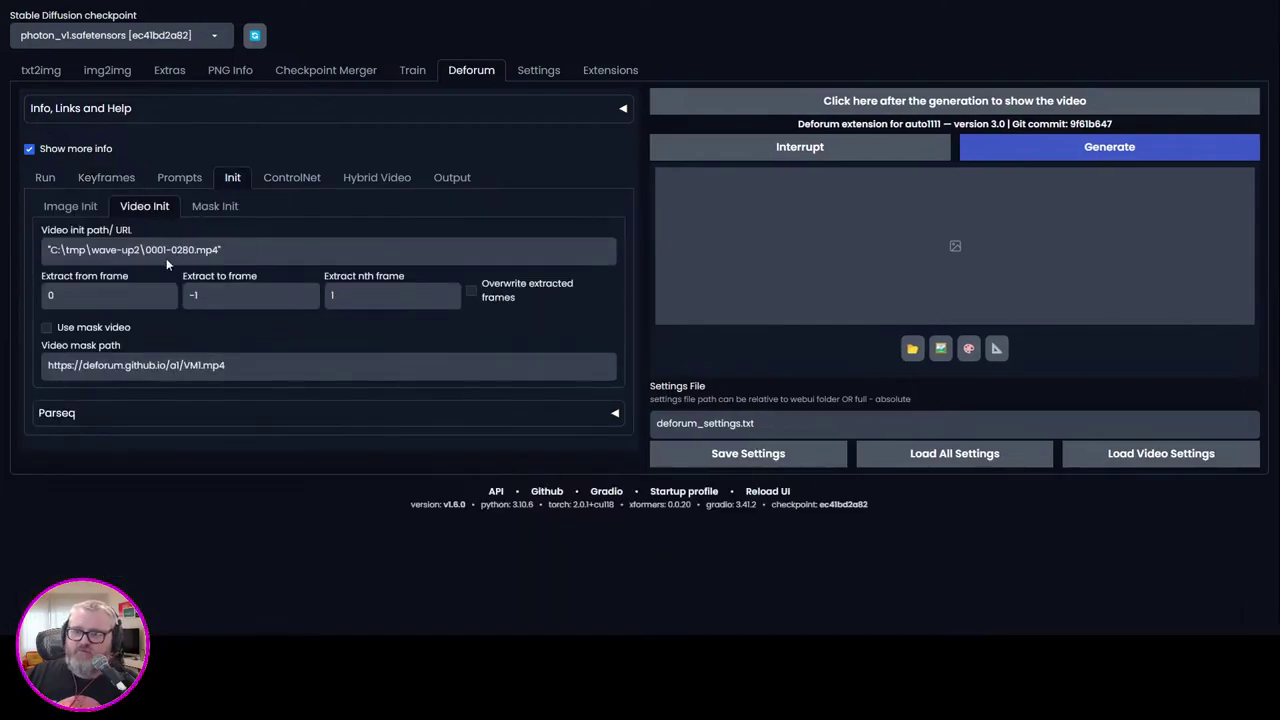
click(45, 177)
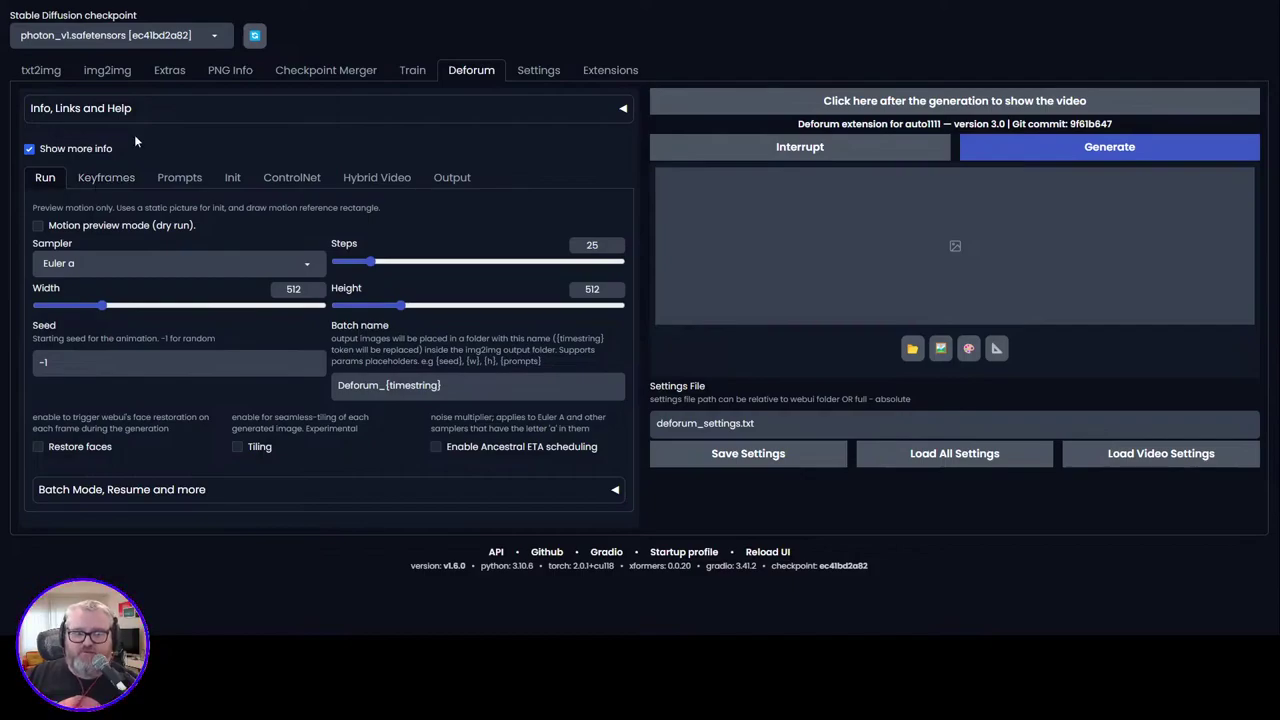
click(263, 259)
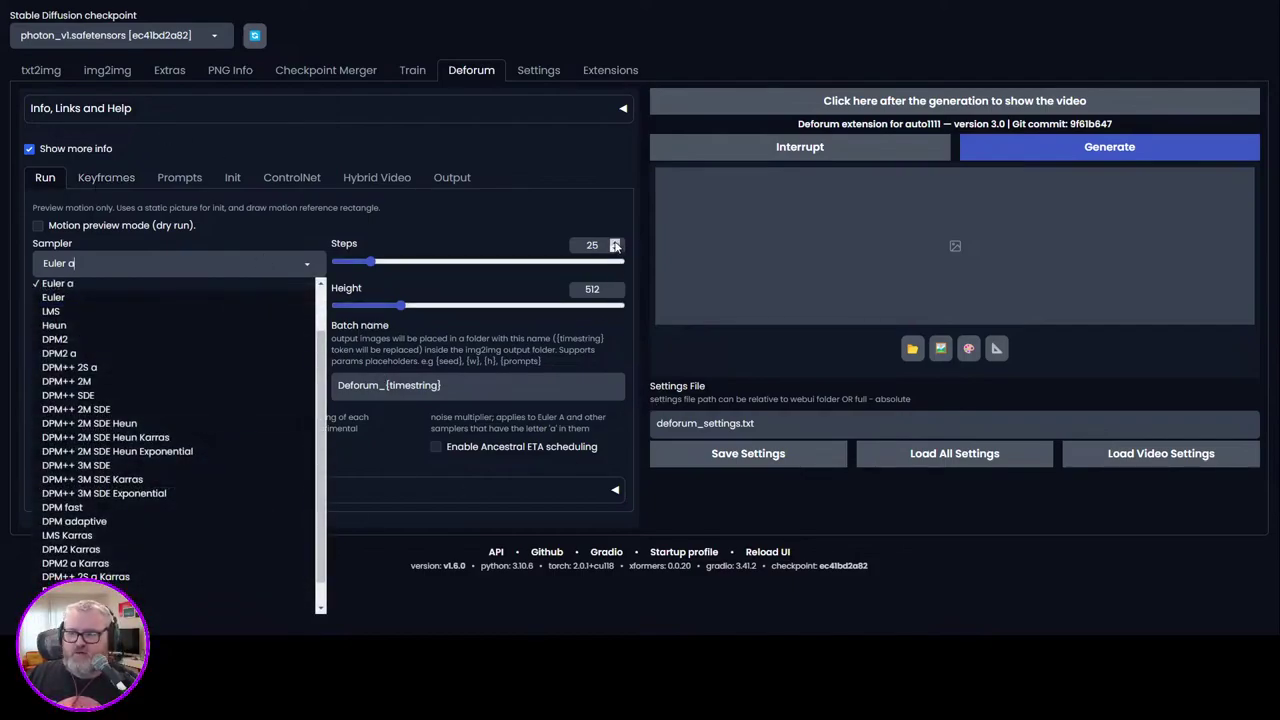
click(576, 201)
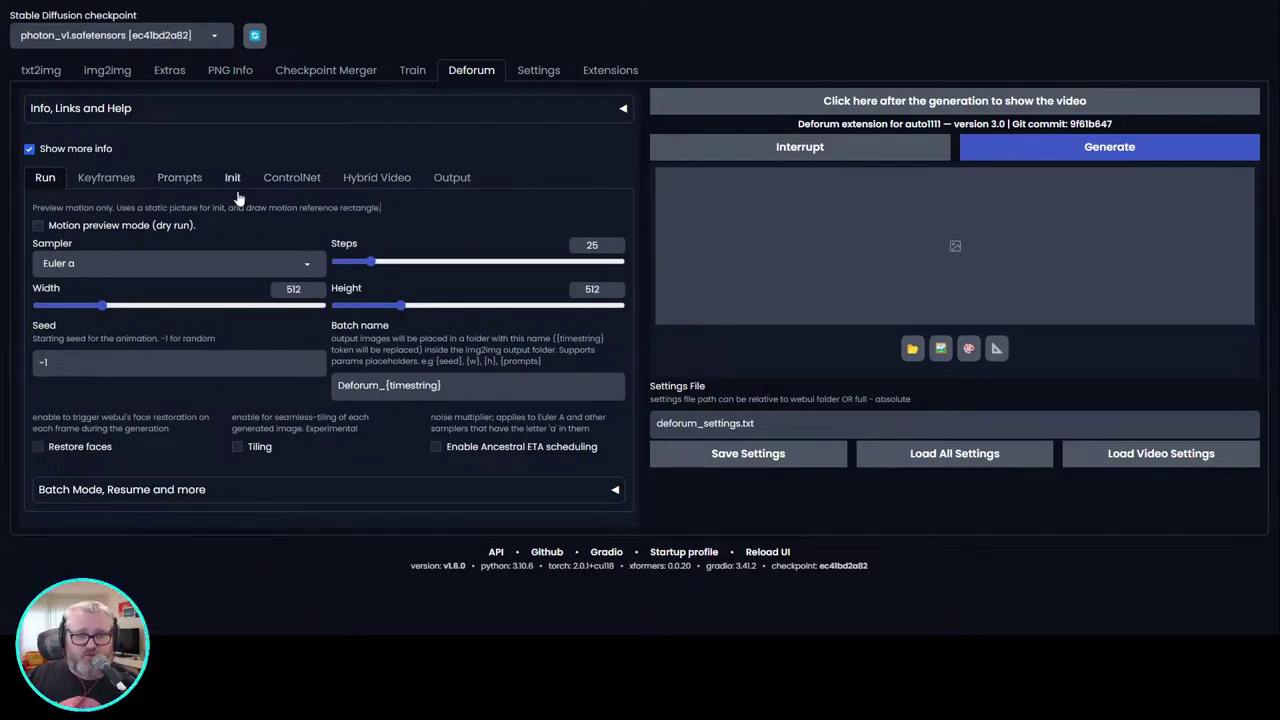
Step: Set the keyframe strength schedule to 0: (0.8)
drag(599, 246, 579, 246)
click(128, 187)
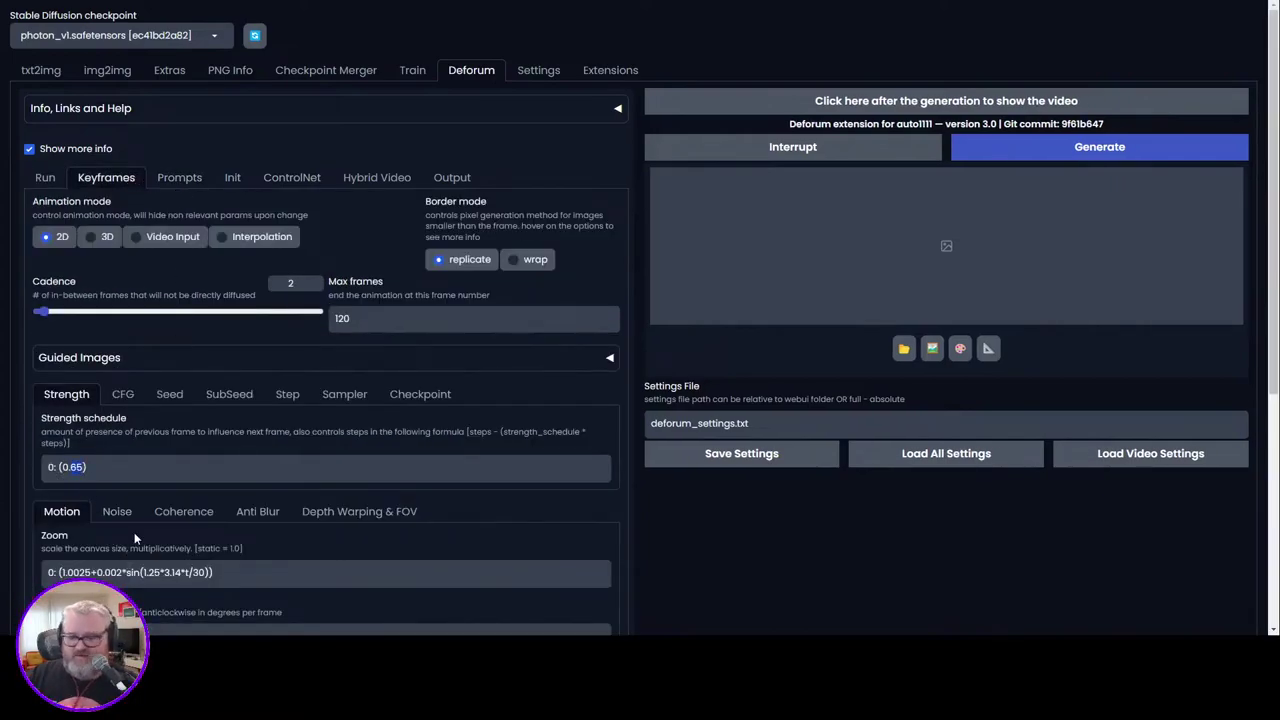
text(8)
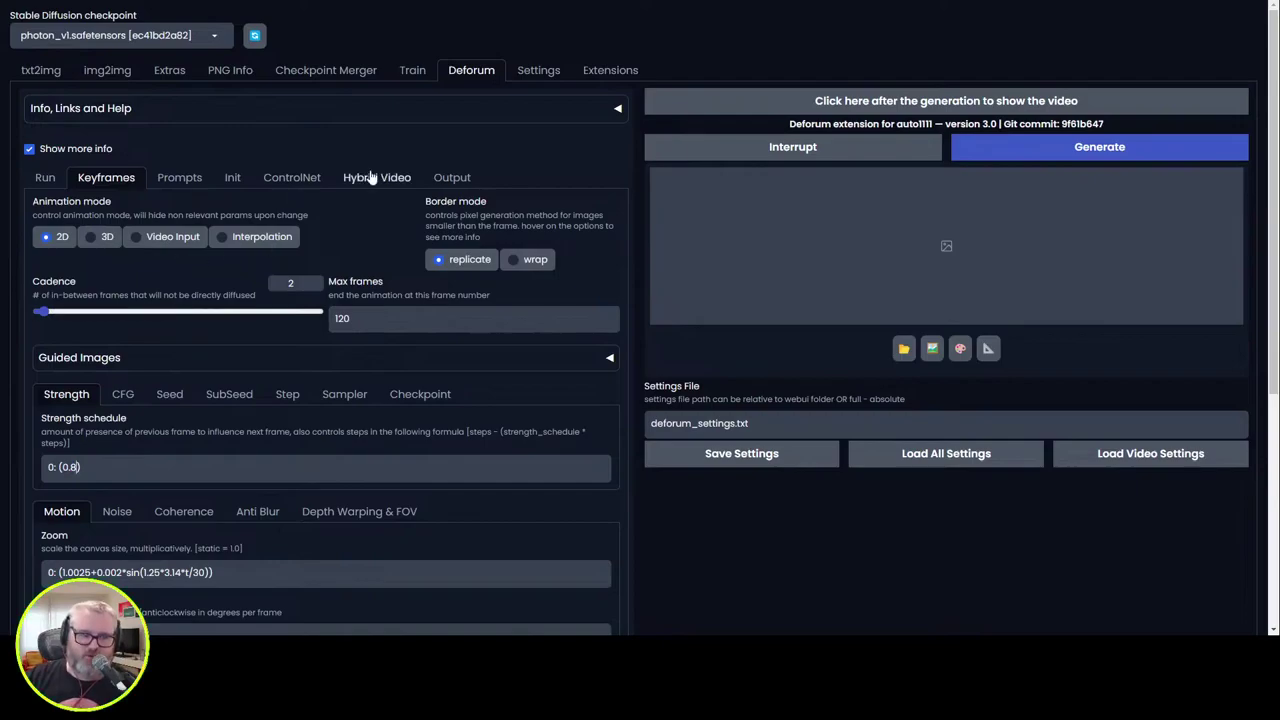
Step: Change the run sampler to DPM++ 2S a Karras and set the sampling steps to 100
click(46, 178)
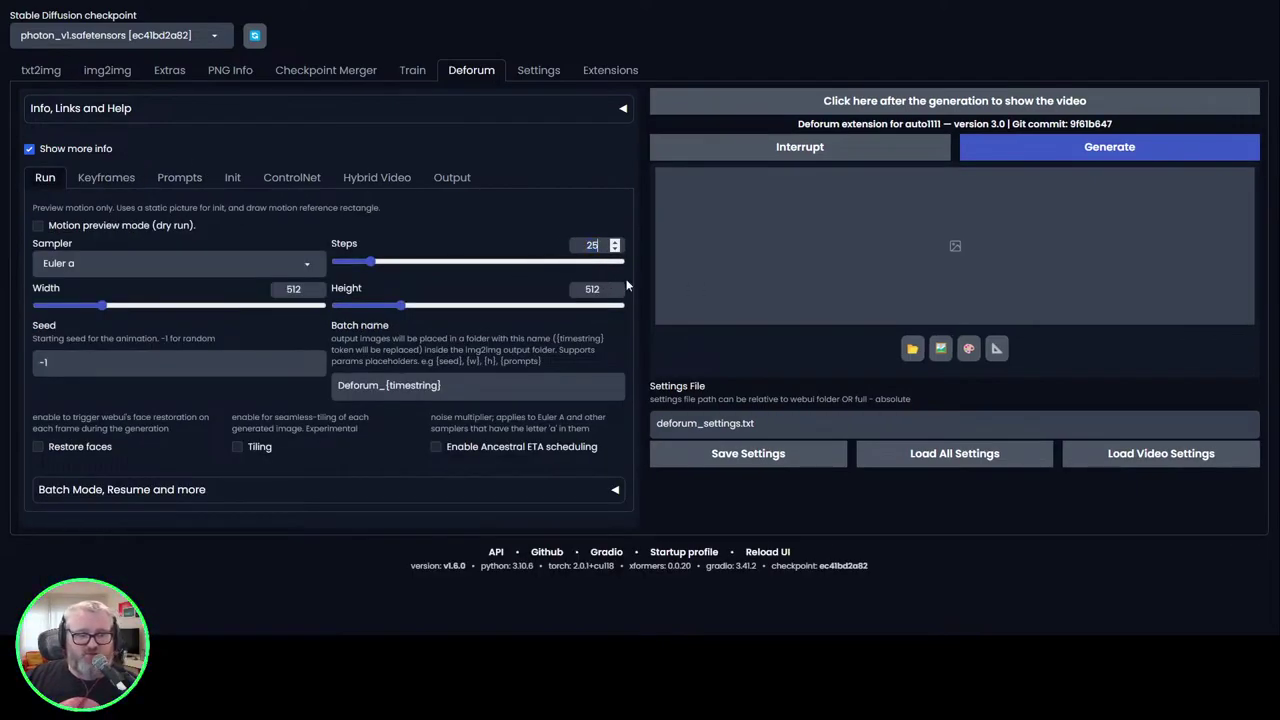
drag(603, 245, 414, 241)
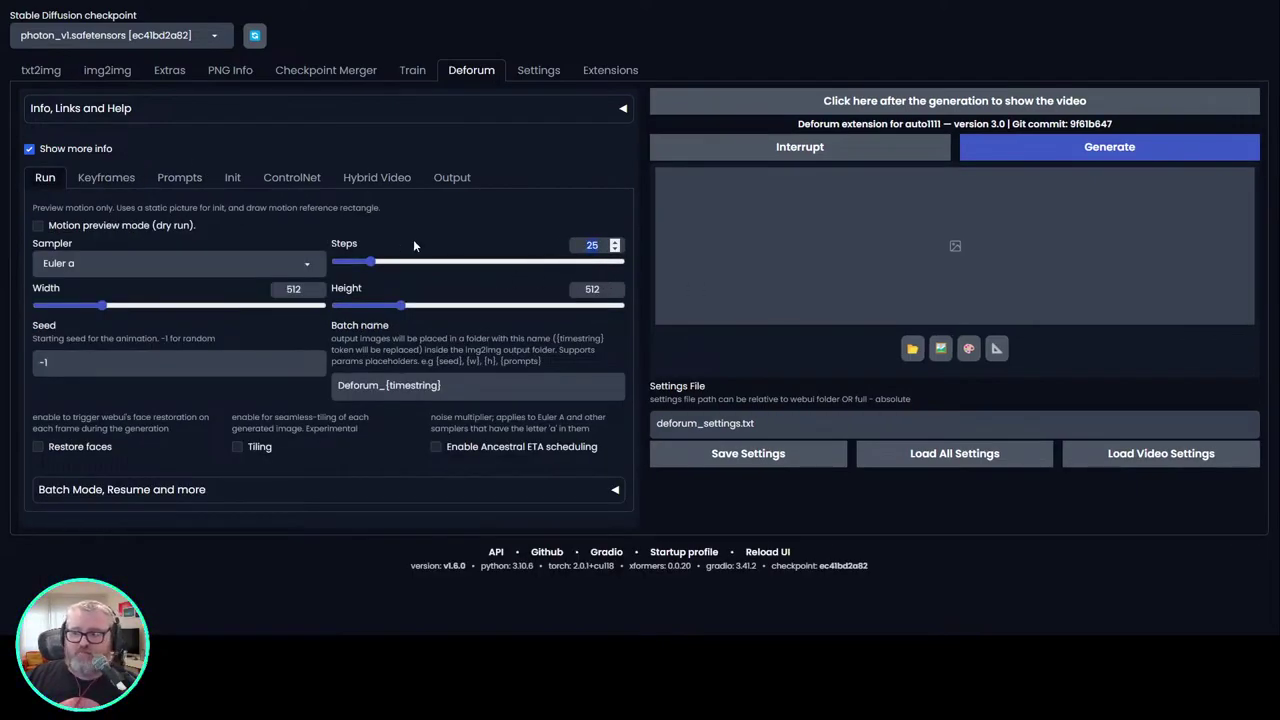
click(600, 244)
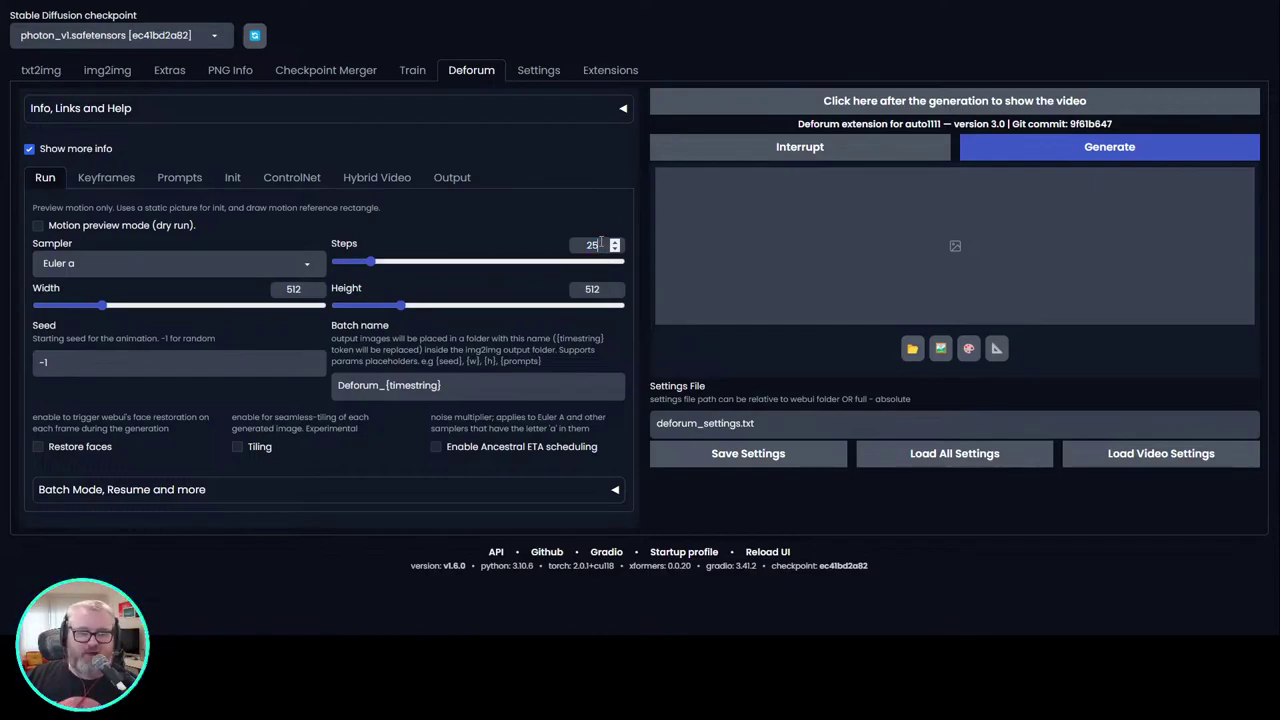
click(91, 264)
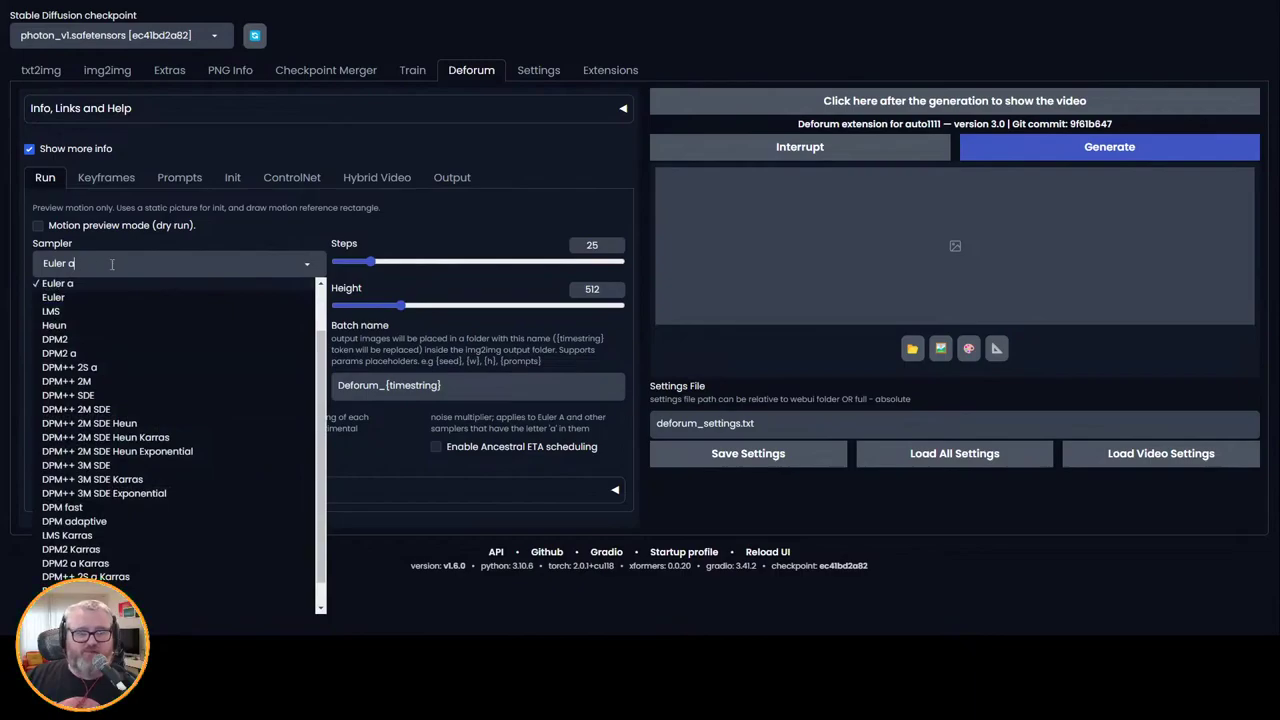
click(454, 212)
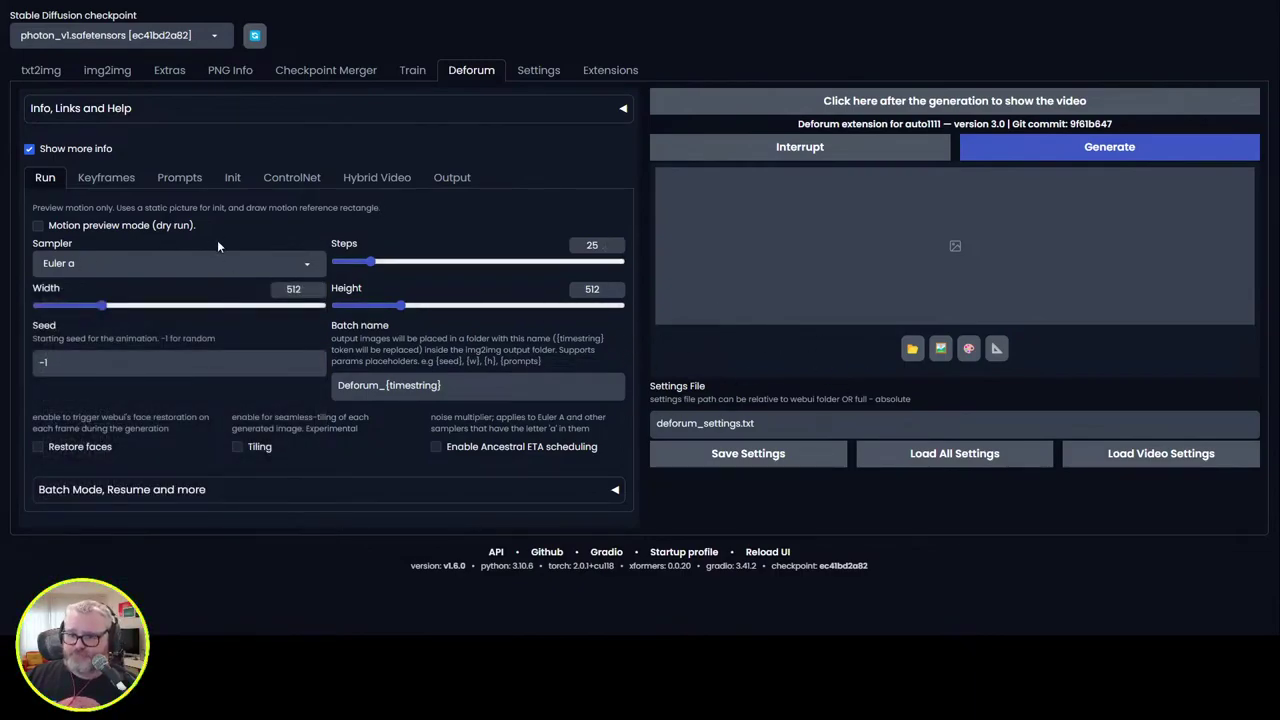
click(200, 263)
click(178, 579)
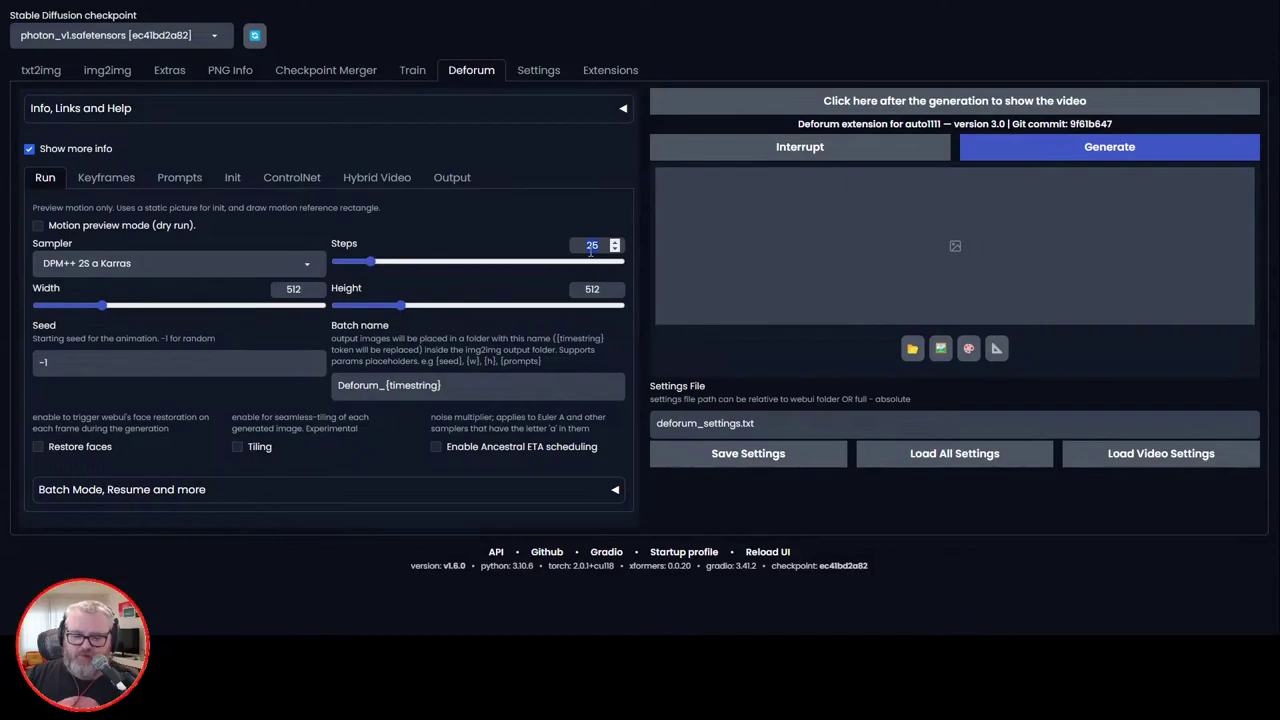
text(600)
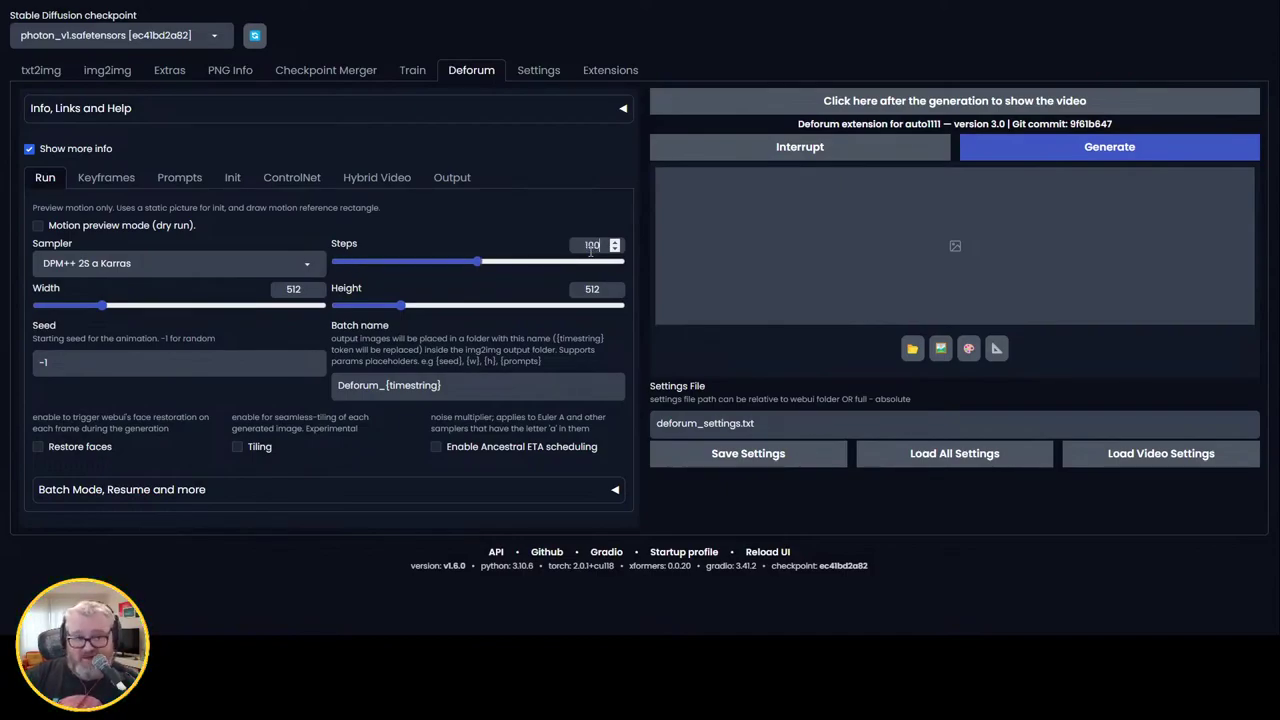
Step: Set the sampling steps back to 25 and the sampler back to Euler a
key(BackSpace)
key(BackSpace)
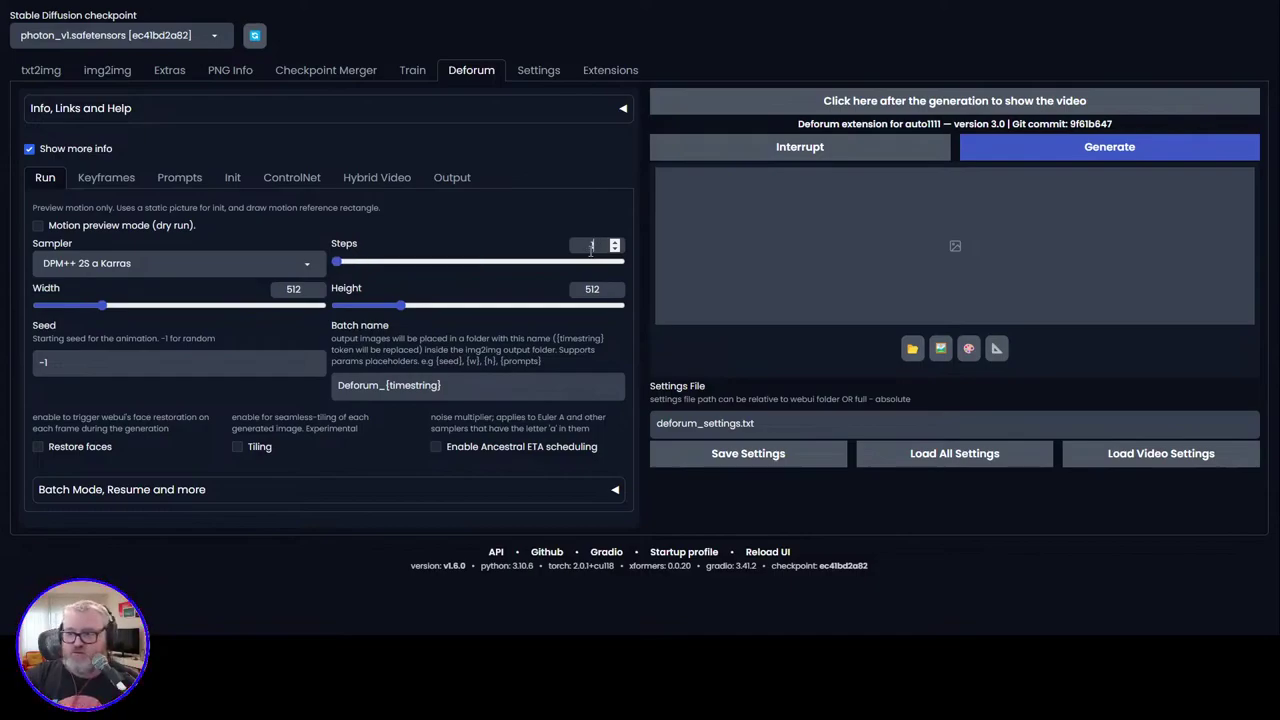
key(BackSpace)
text(25)
click(263, 262)
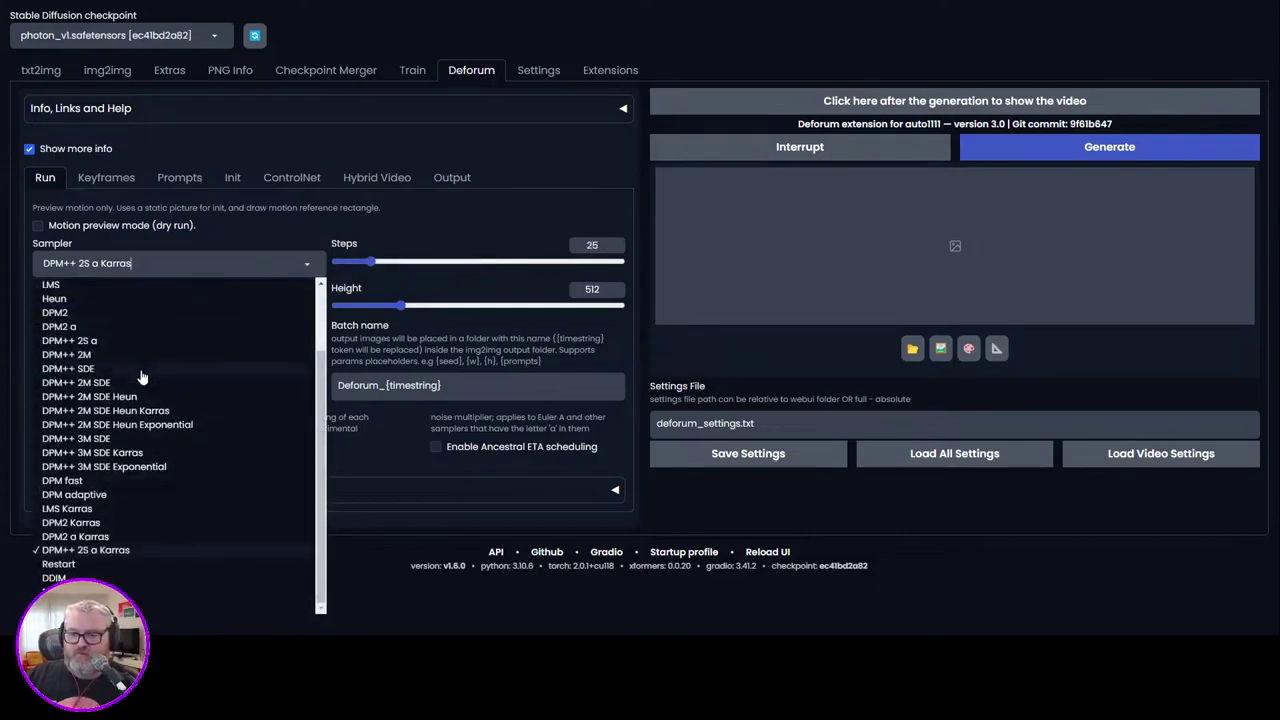
scroll(129, 514, up, 2)
click(98, 338)
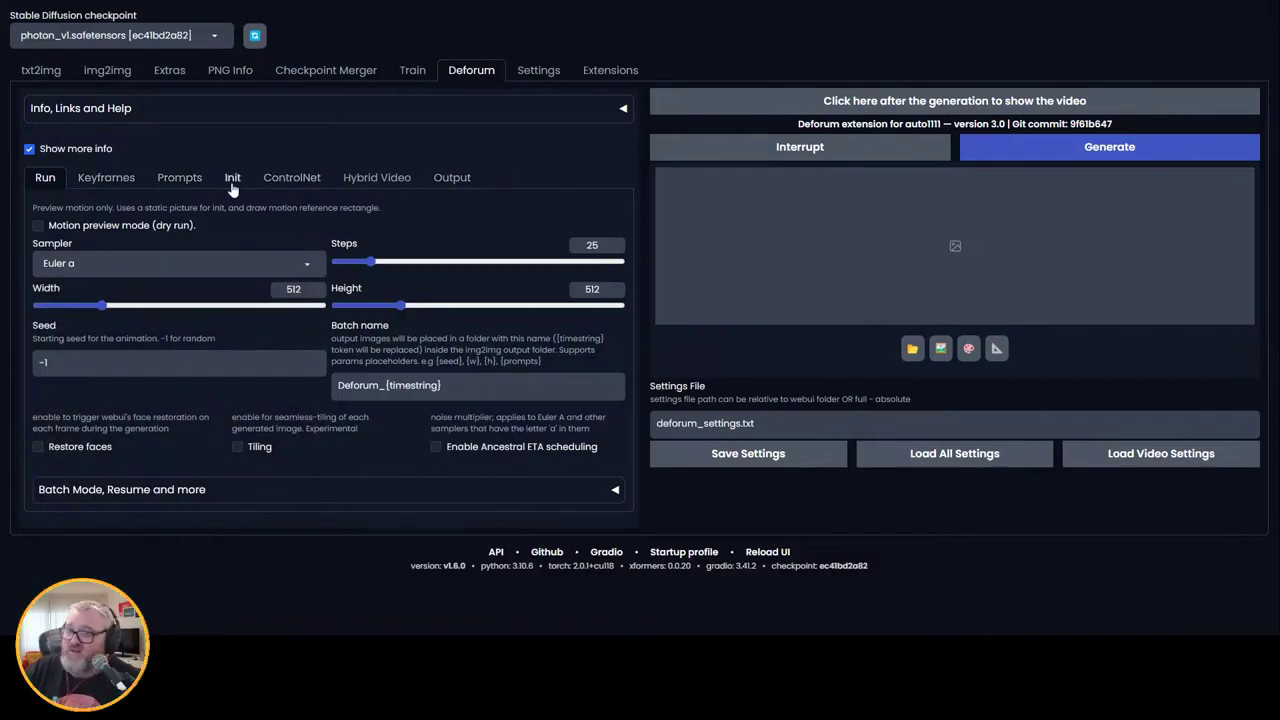
Step: Set the keyframe strength schedule to 0: (0.7)
click(186, 184)
click(106, 179)
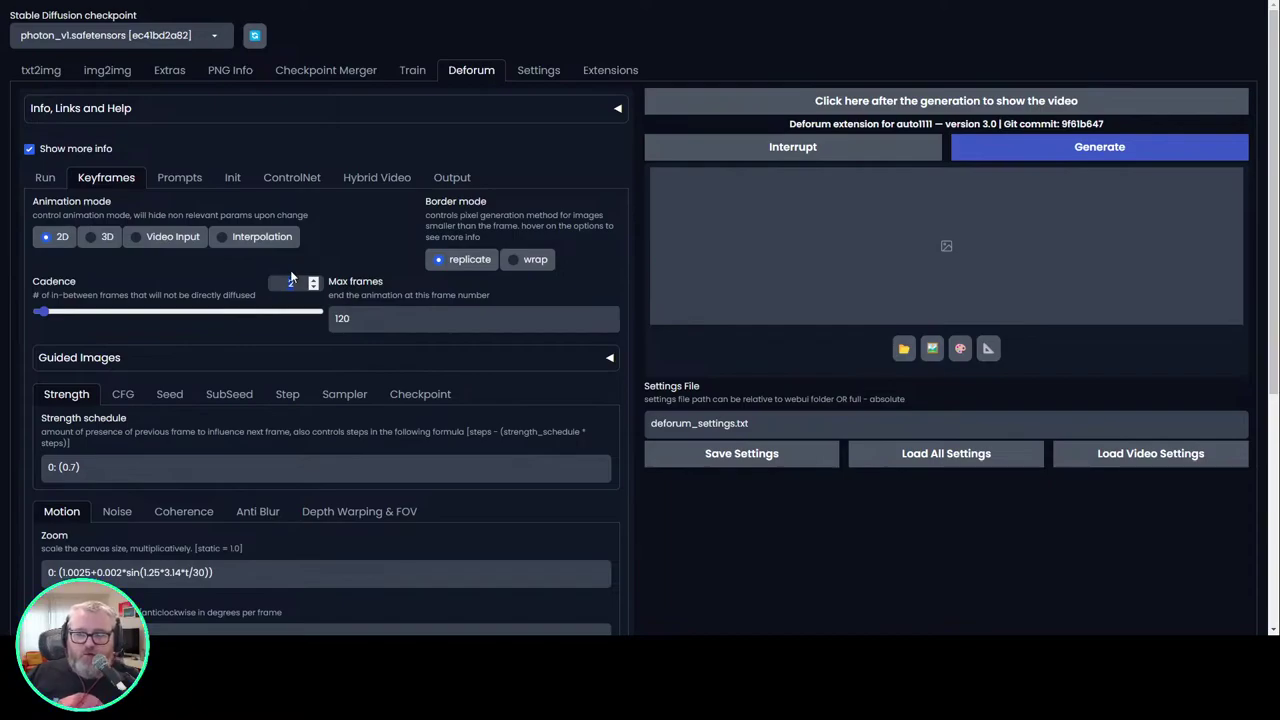
Step: Set the output video frame rate to 24 FPS and enable upscaling of the output images
click(291, 178)
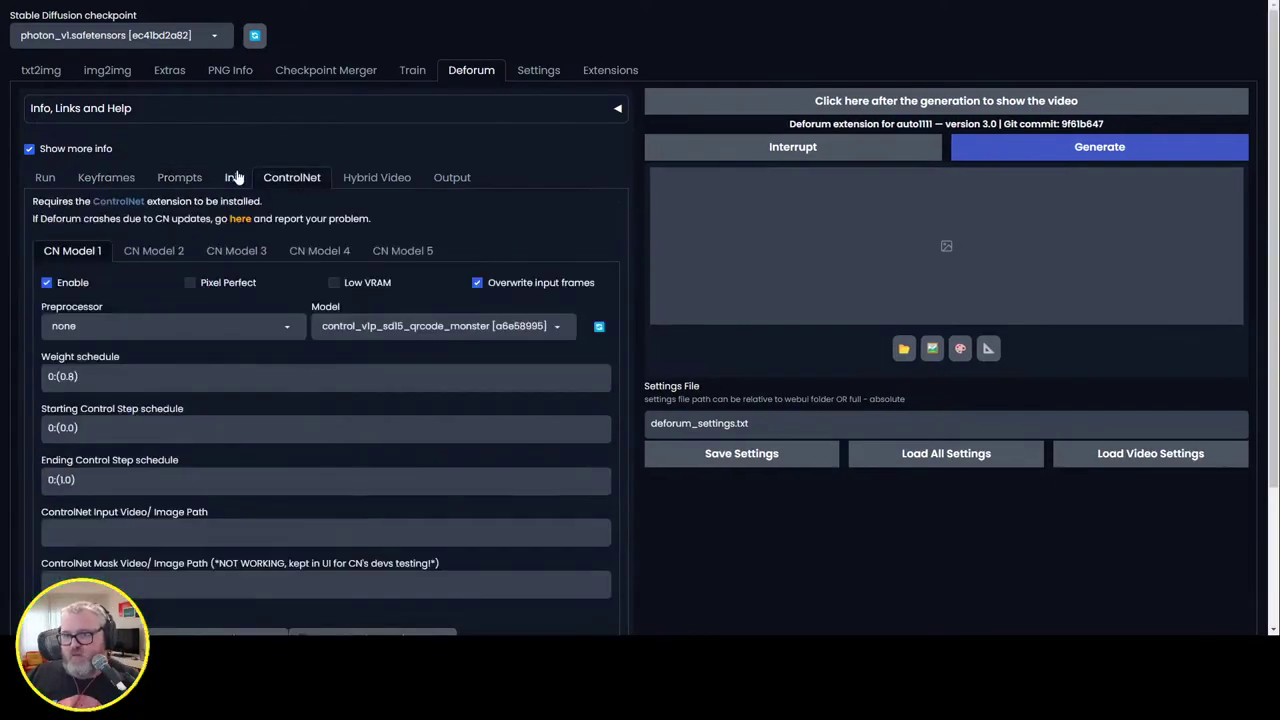
click(360, 180)
click(446, 177)
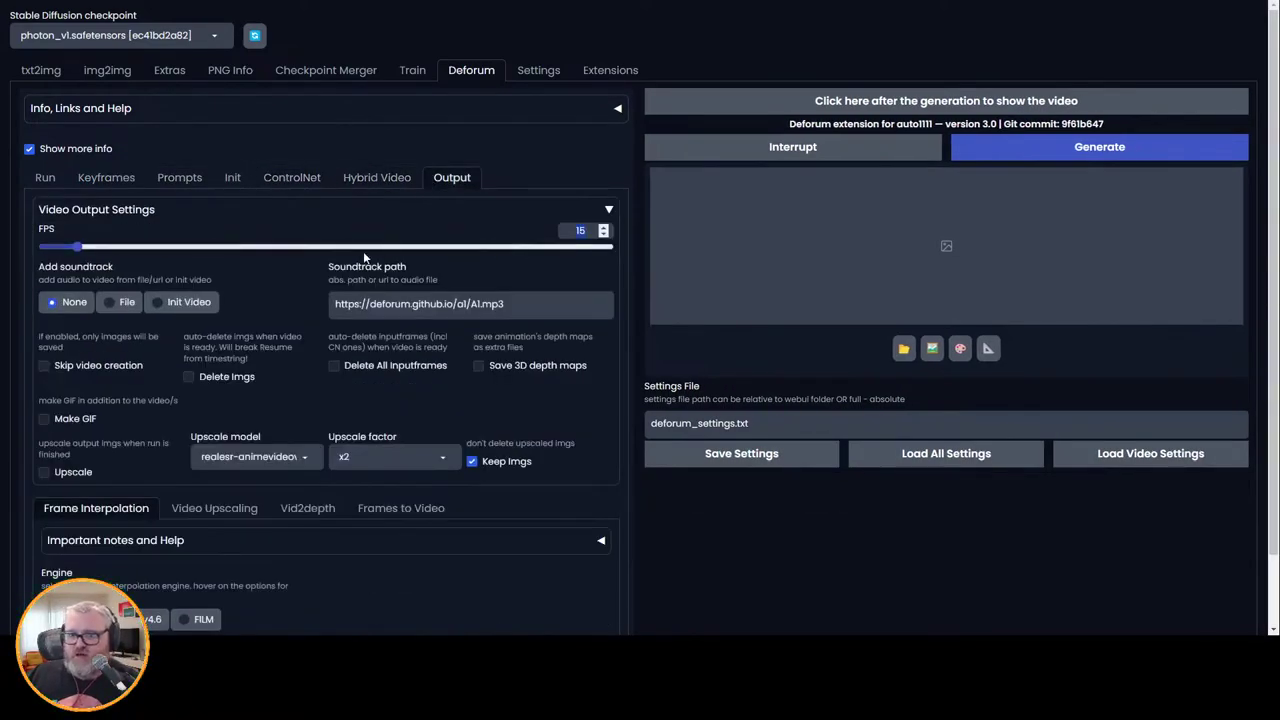
drag(365, 250, 98, 335)
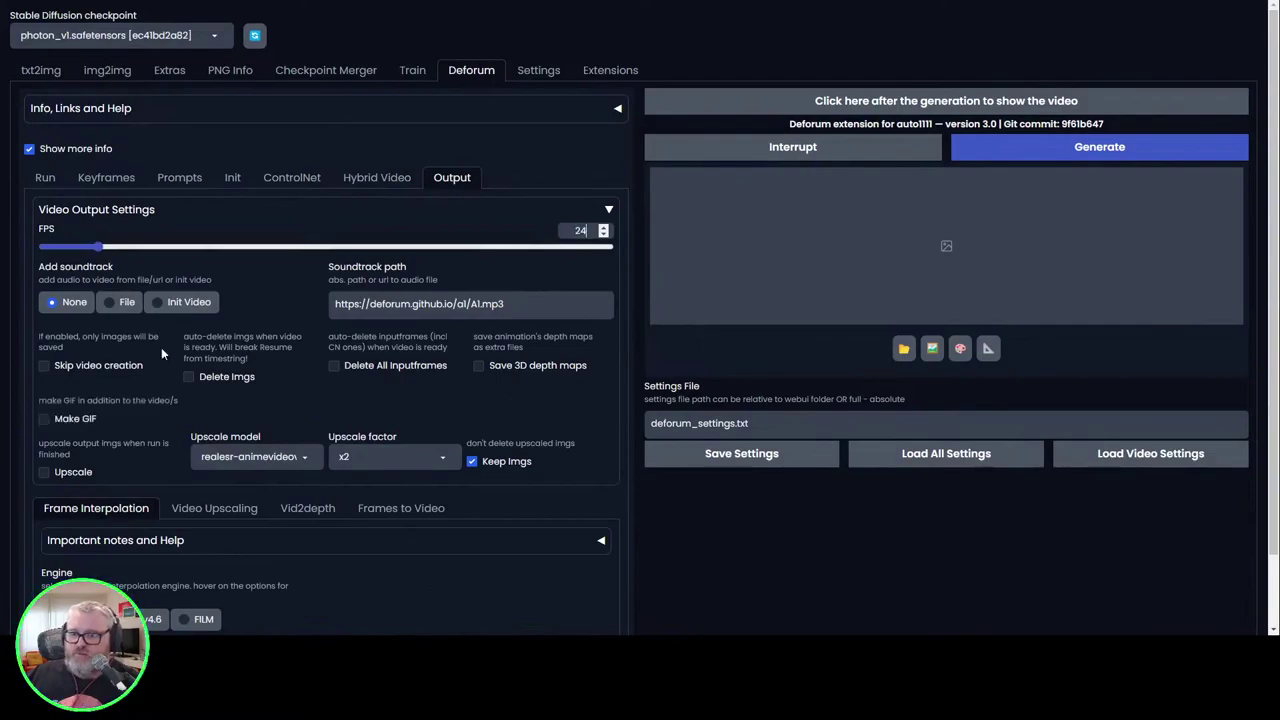
click(74, 472)
scroll(138, 480, down, 2)
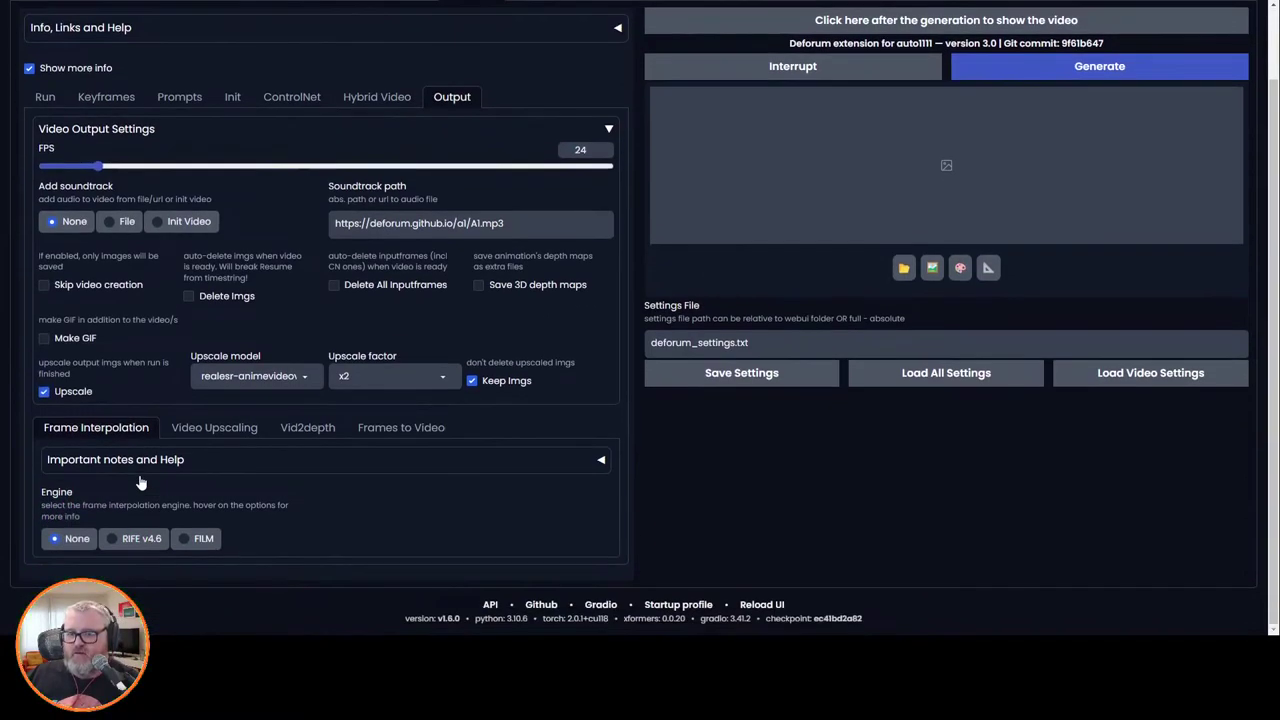
Step: Choose FILM as the frame interpolation engine and enable Slow-Mo for the interpolated video
click(200, 541)
scroll(326, 456, down, 2)
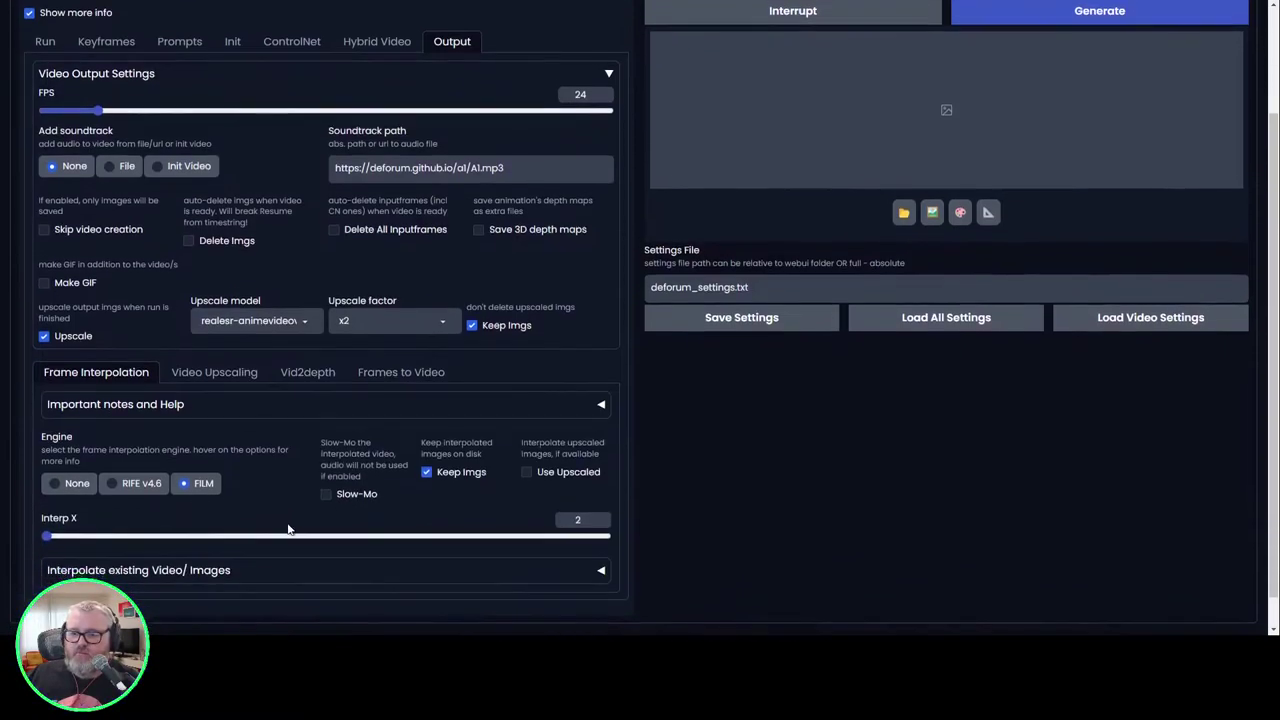
click(326, 459)
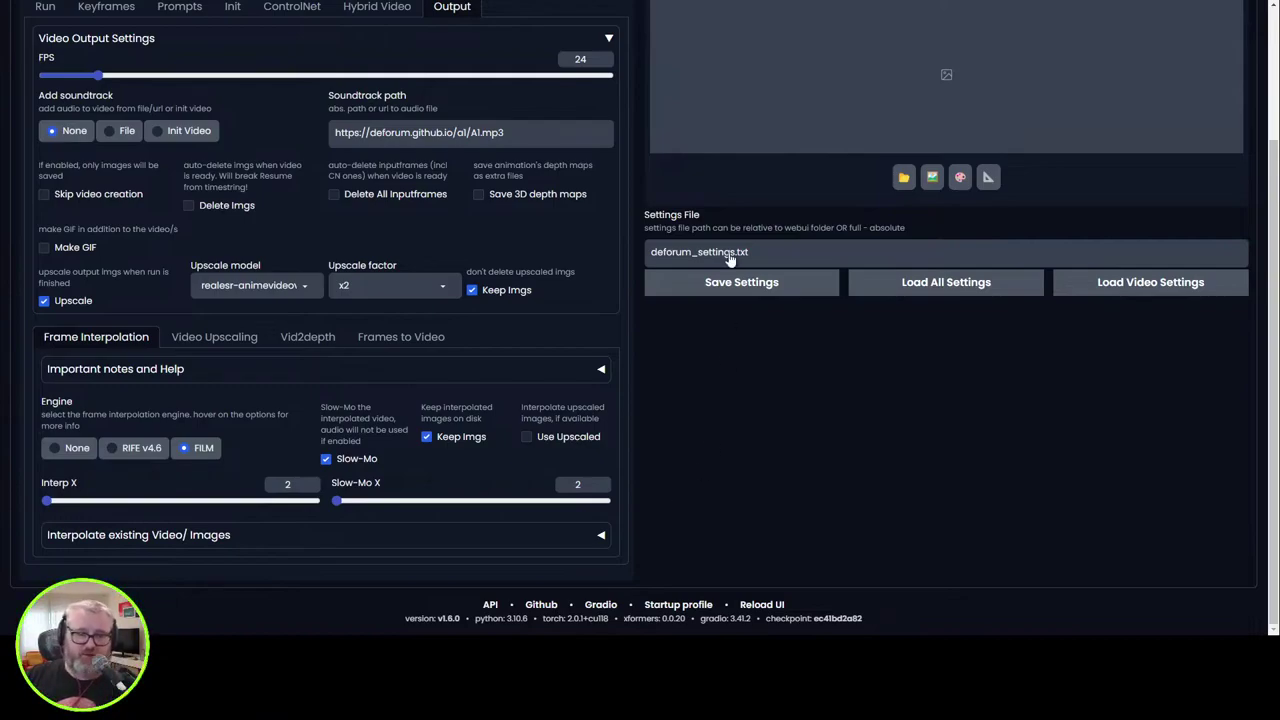
scroll(330, 488, up, 2)
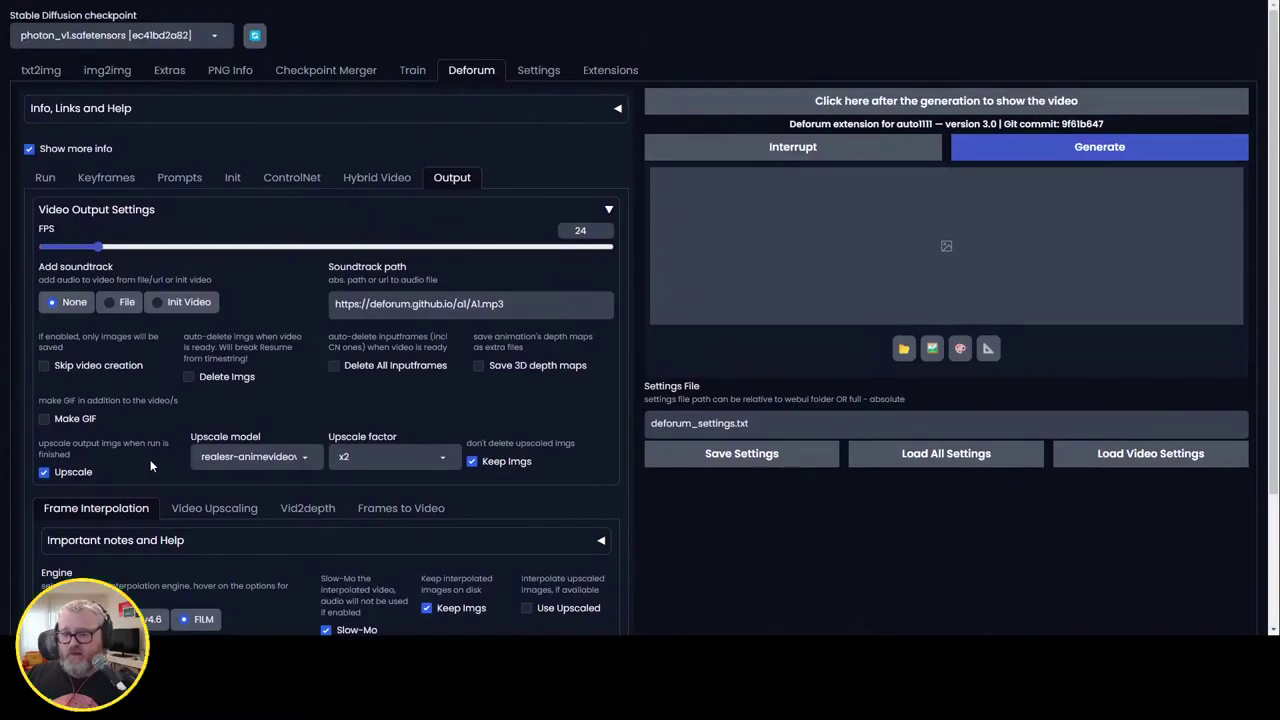
scroll(151, 464, down, 2)
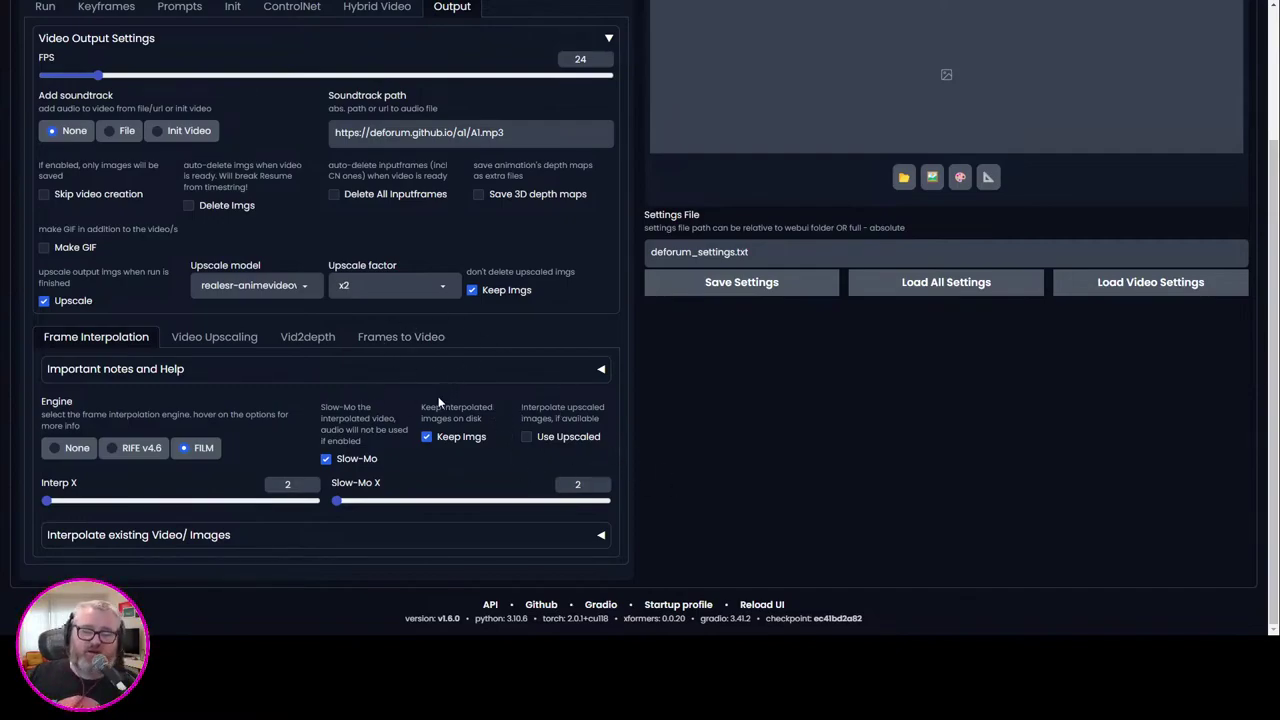
scroll(382, 375, up, 3)
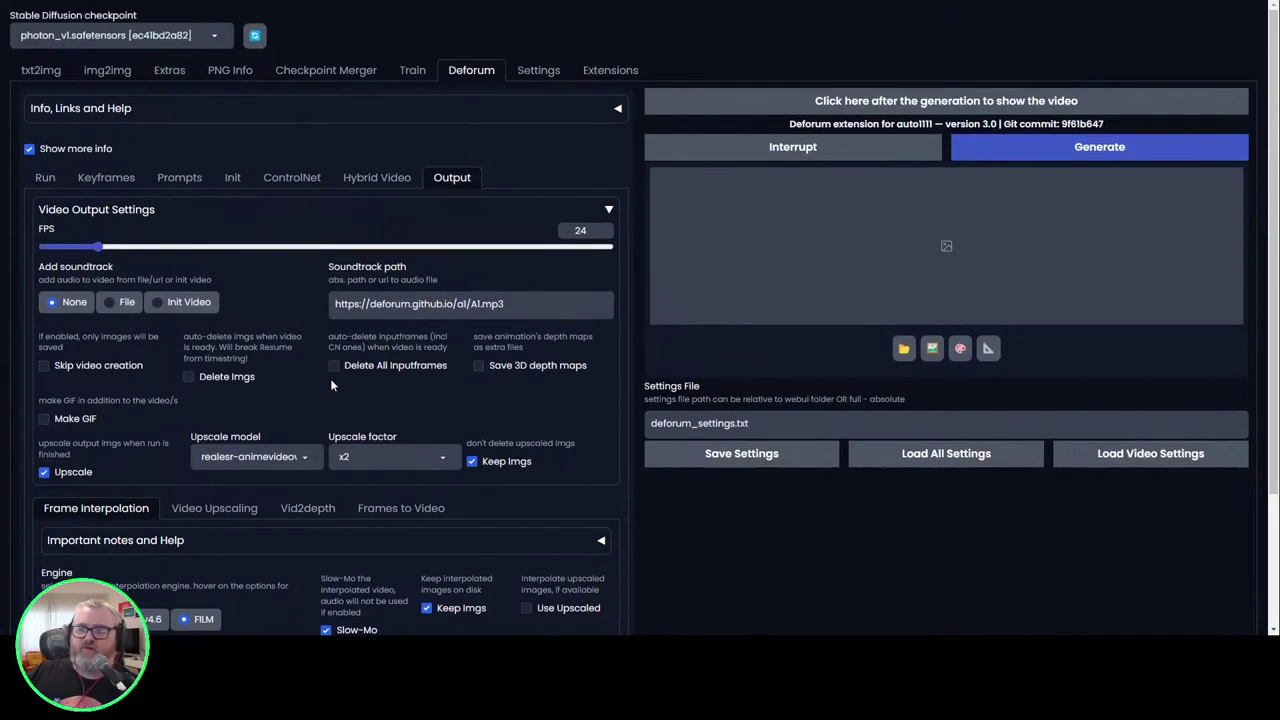
Step: Try to generate the animation with the current Deforum settings
click(175, 177)
click(104, 178)
click(38, 178)
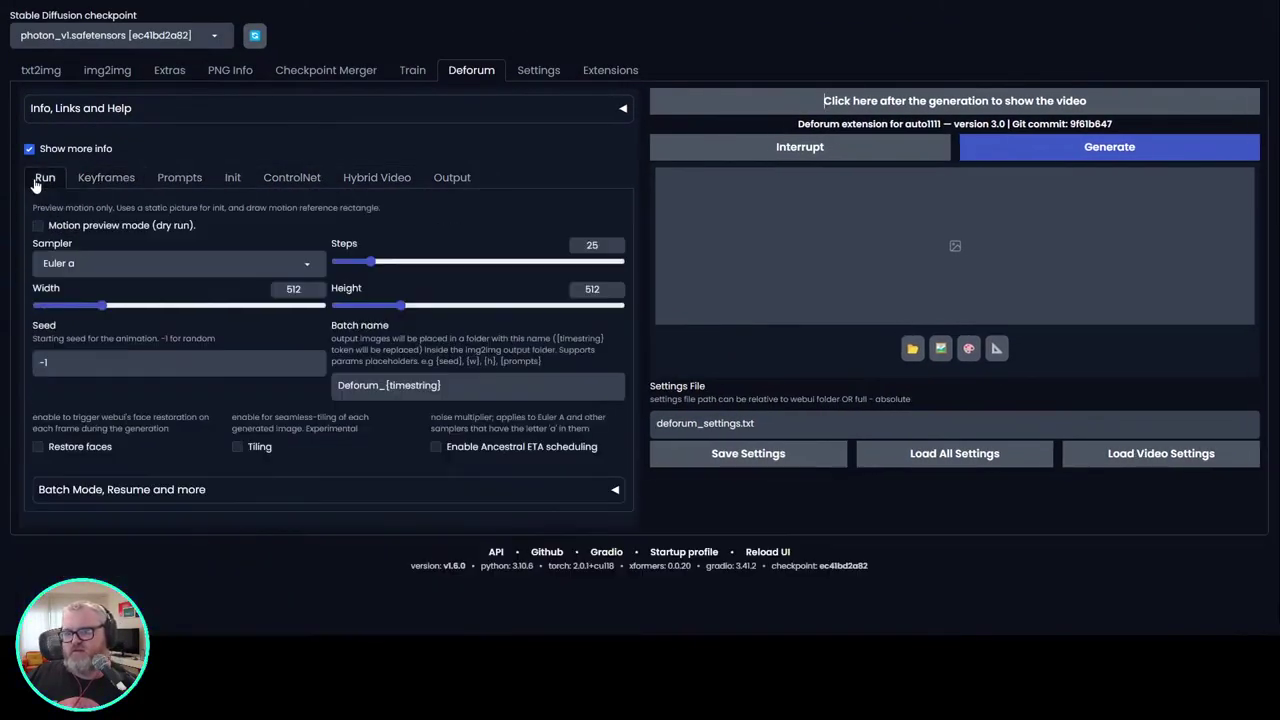
click(1010, 147)
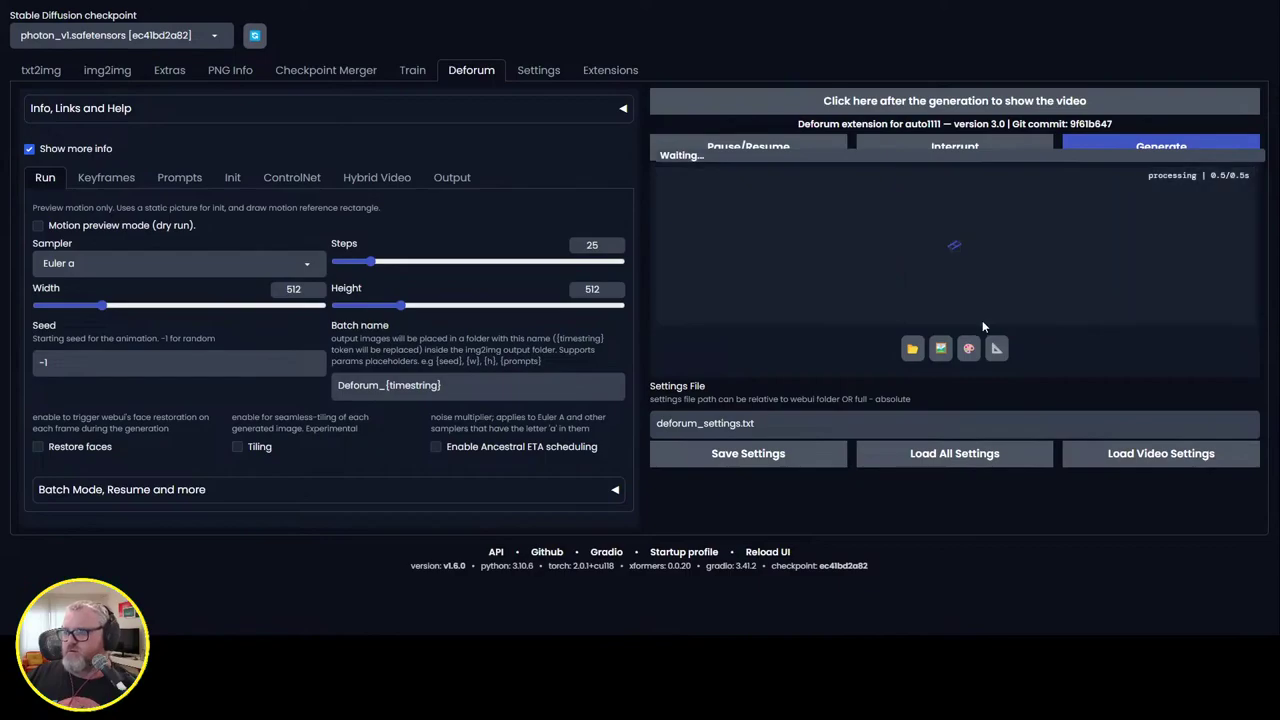
Step: Replace the video init path with "C:\tmp\wave-up2\wave_up.mp4"
click(372, 178)
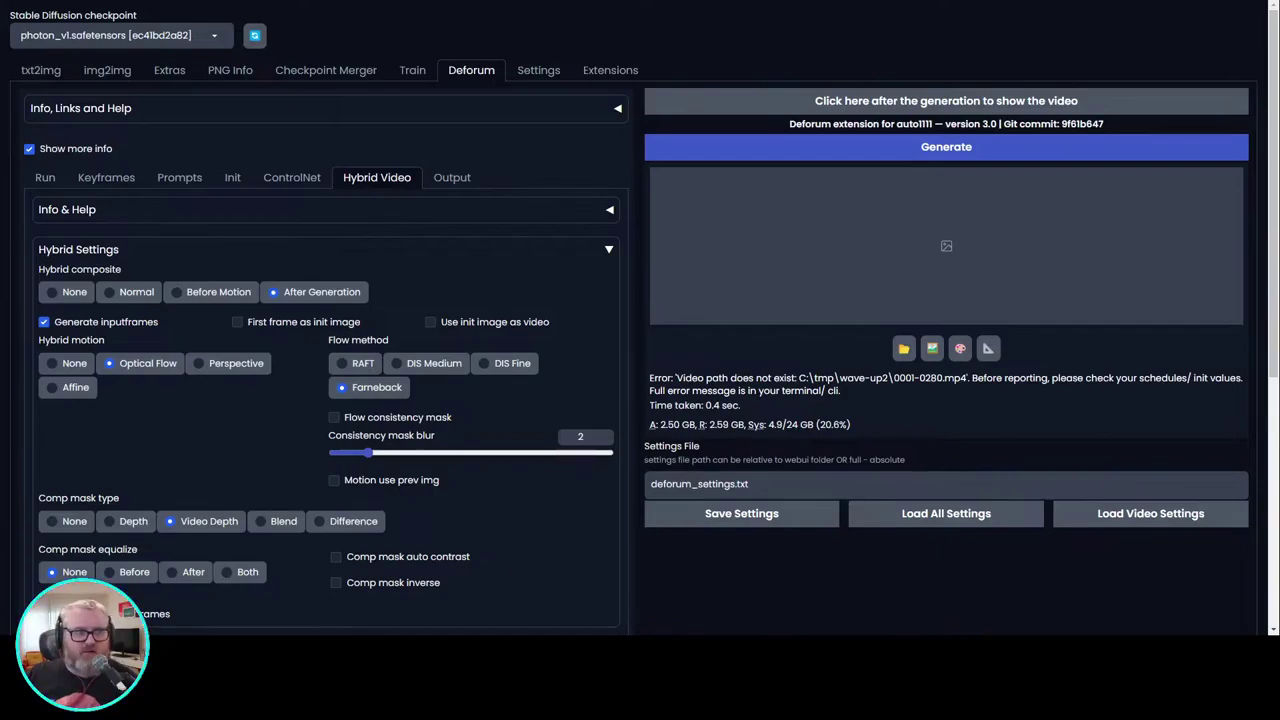
click(264, 181)
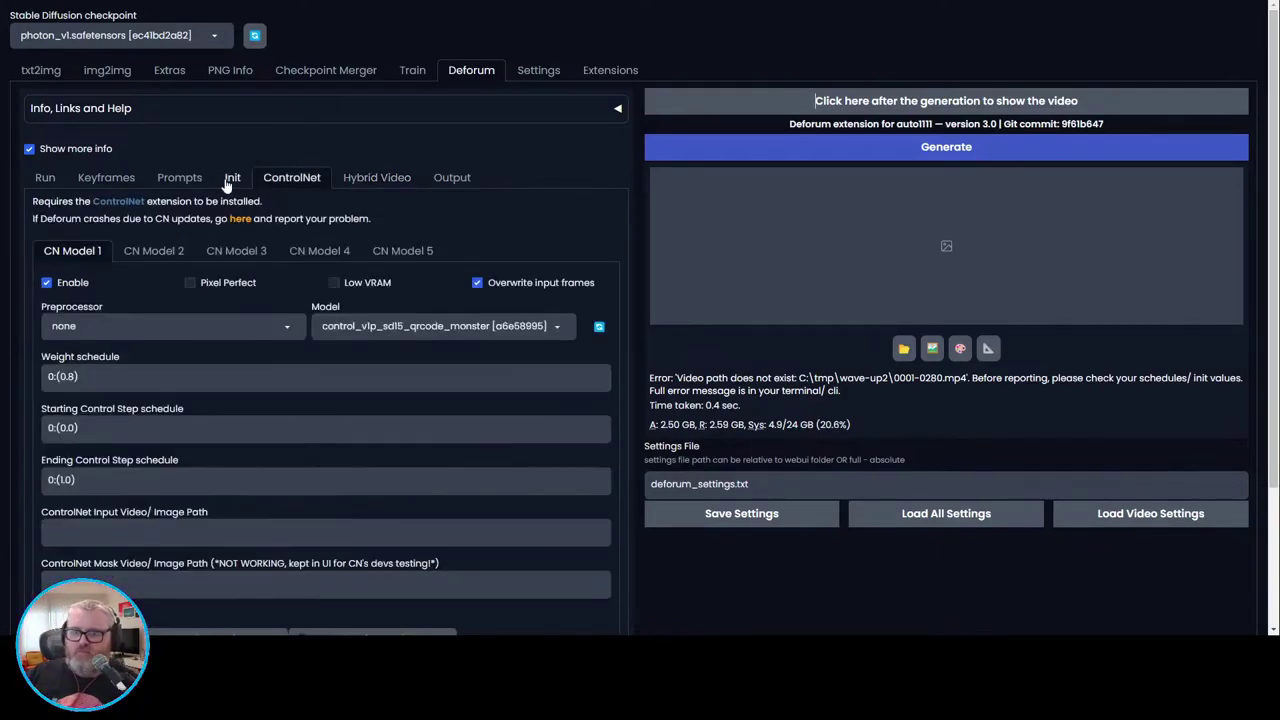
click(229, 181)
click(291, 179)
click(230, 180)
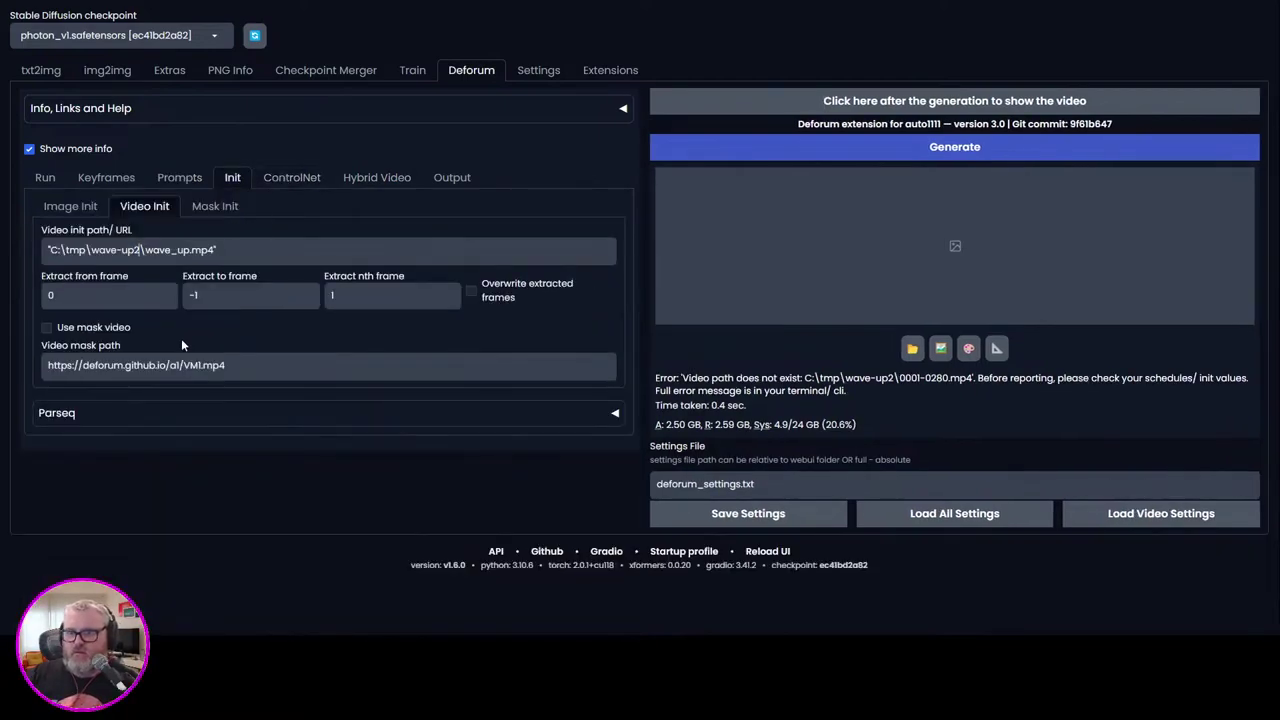
Step: Set the first ControlNet unit's input video path to "C:\tmp\wave-up2\wave_up.mp4" and start generating the animation
click(291, 178)
scroll(162, 354, down, 2)
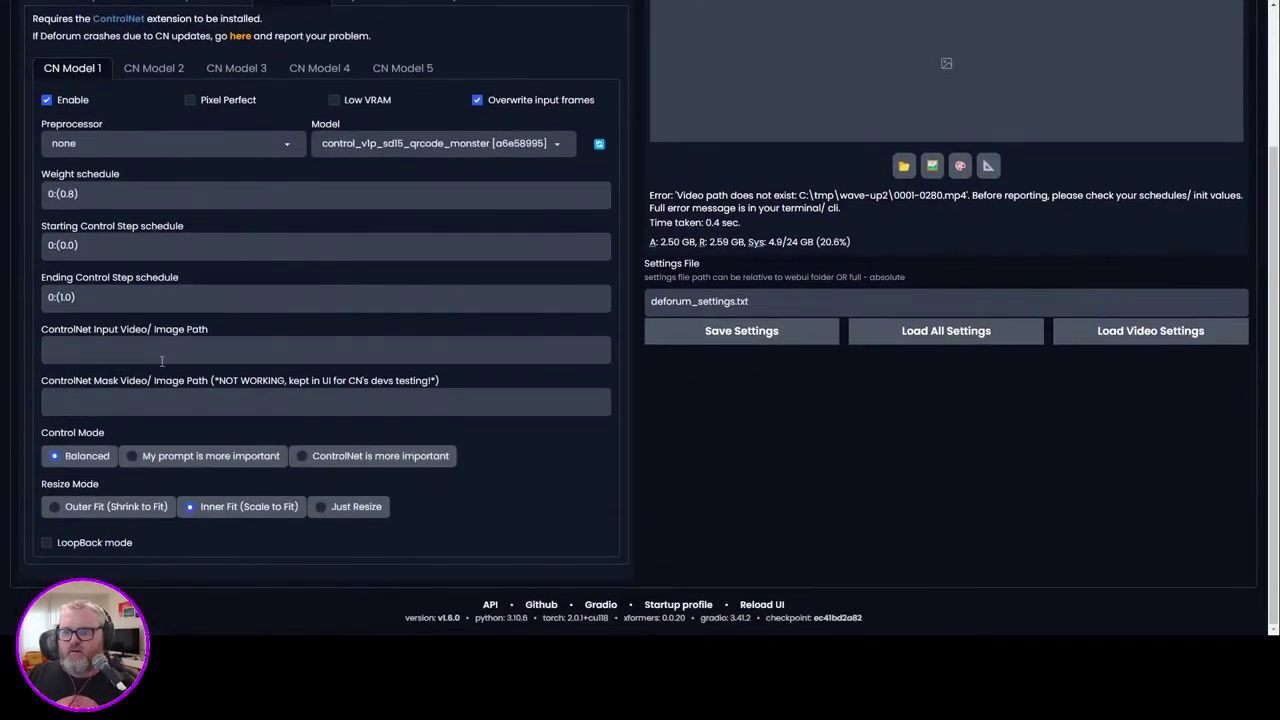
click(161, 356)
text("C:\tmp\wave-up2\wave_up.mp4")
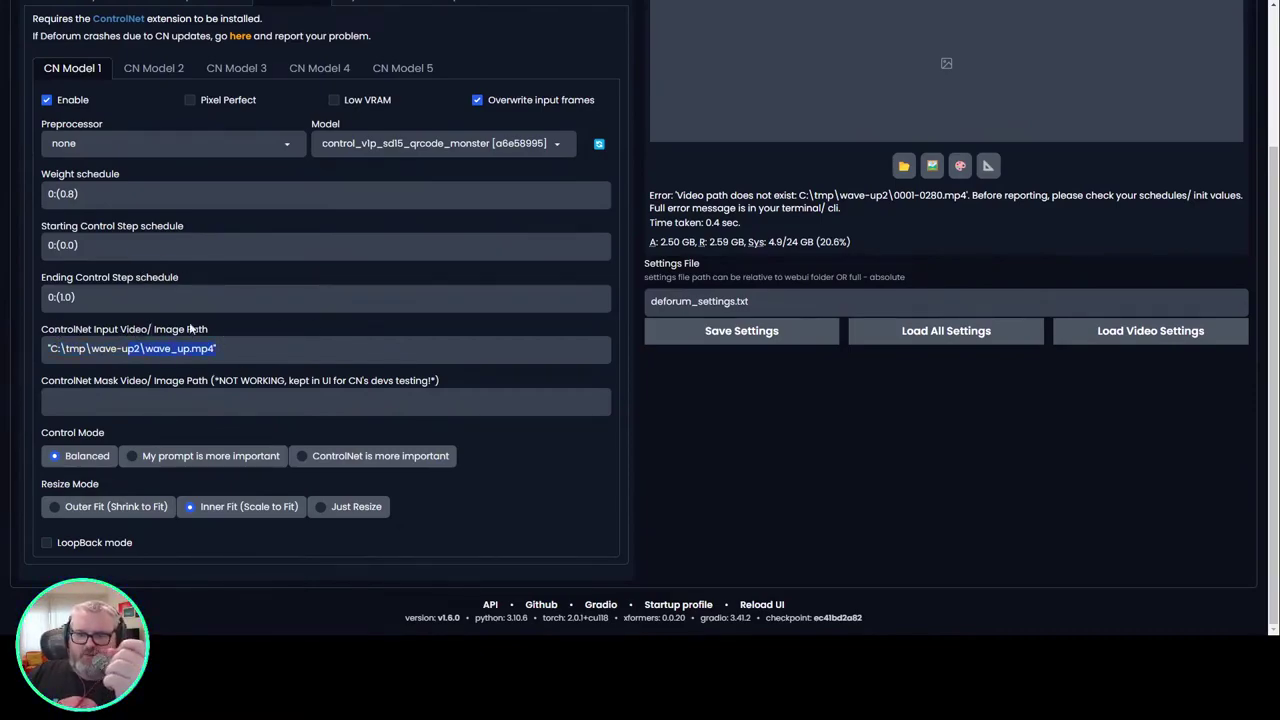
scroll(232, 341, up, 2)
click(914, 140)
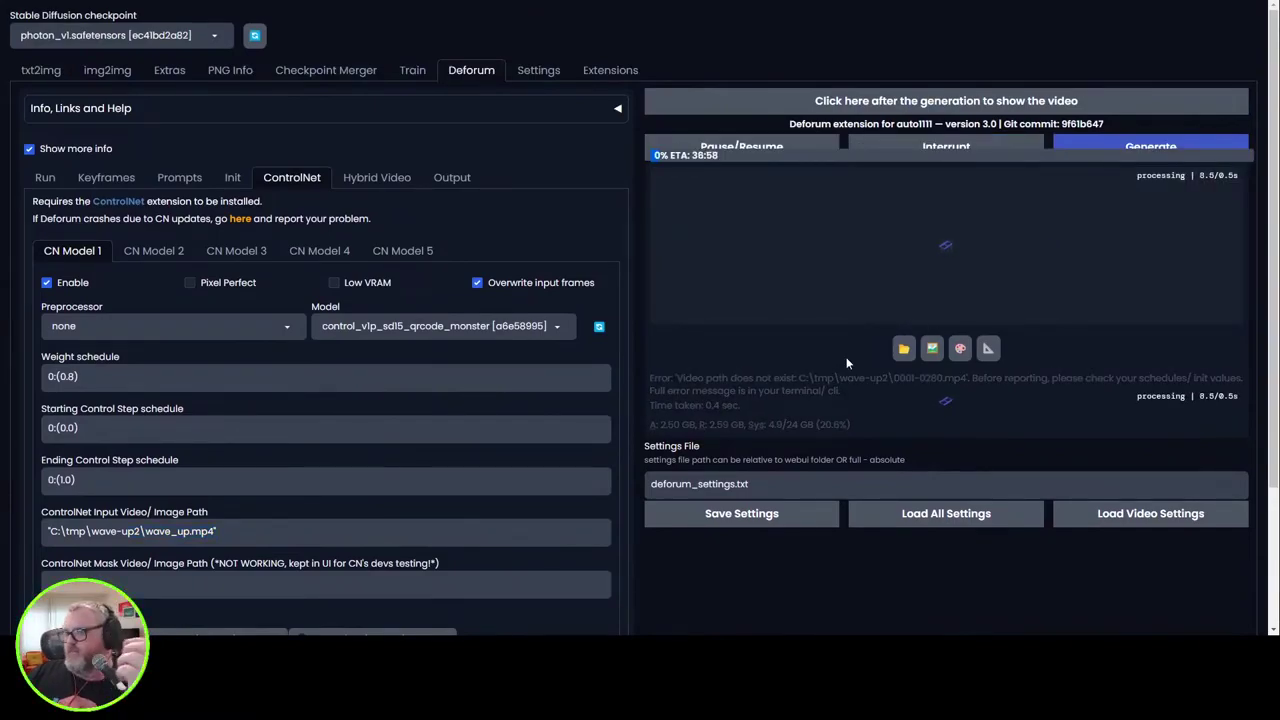
Step: Replace the frame-0 prompt with "night sky, painted by van gogh"
click(179, 177)
drag(349, 292, 68, 292)
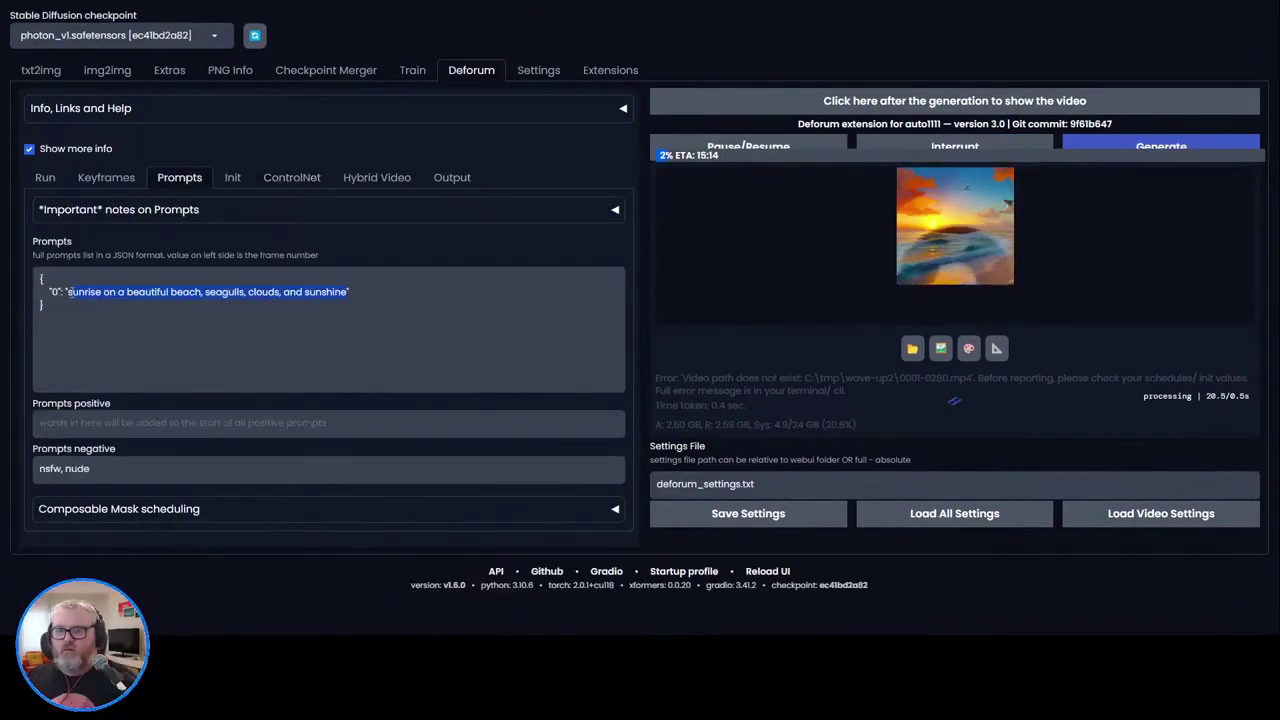
text(night sky, painted by van gogh)
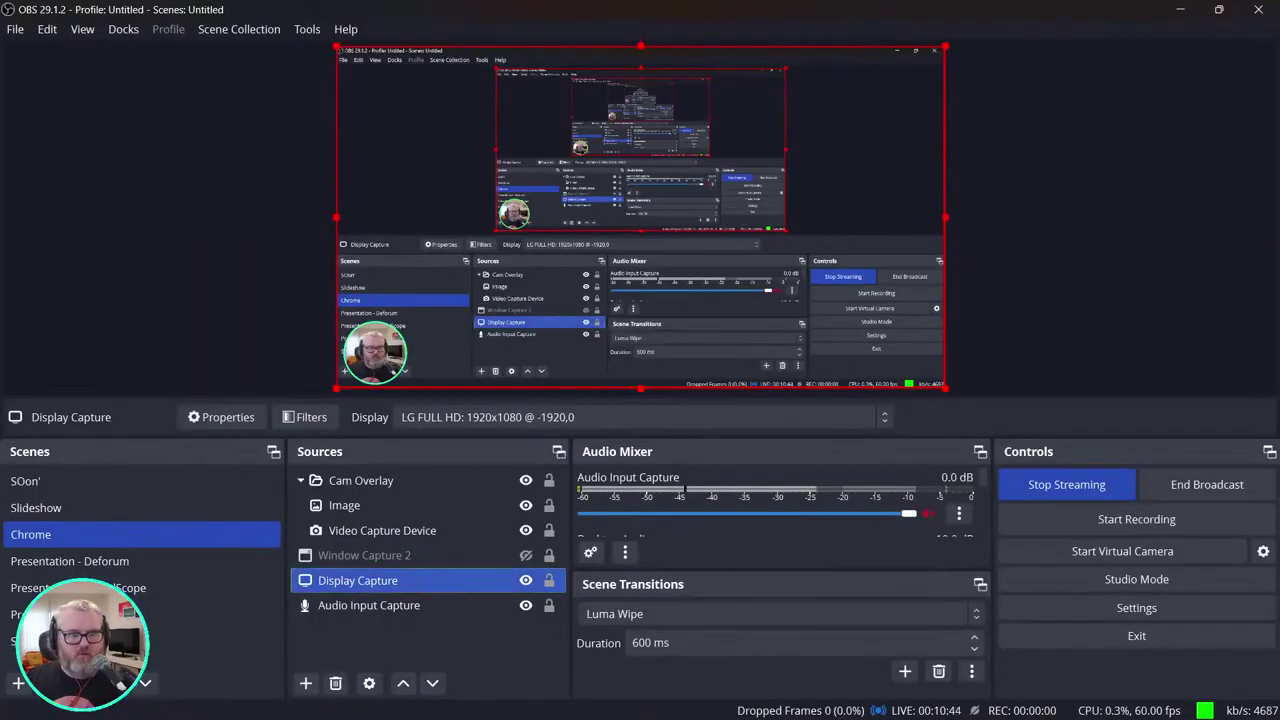
double_click(358, 581)
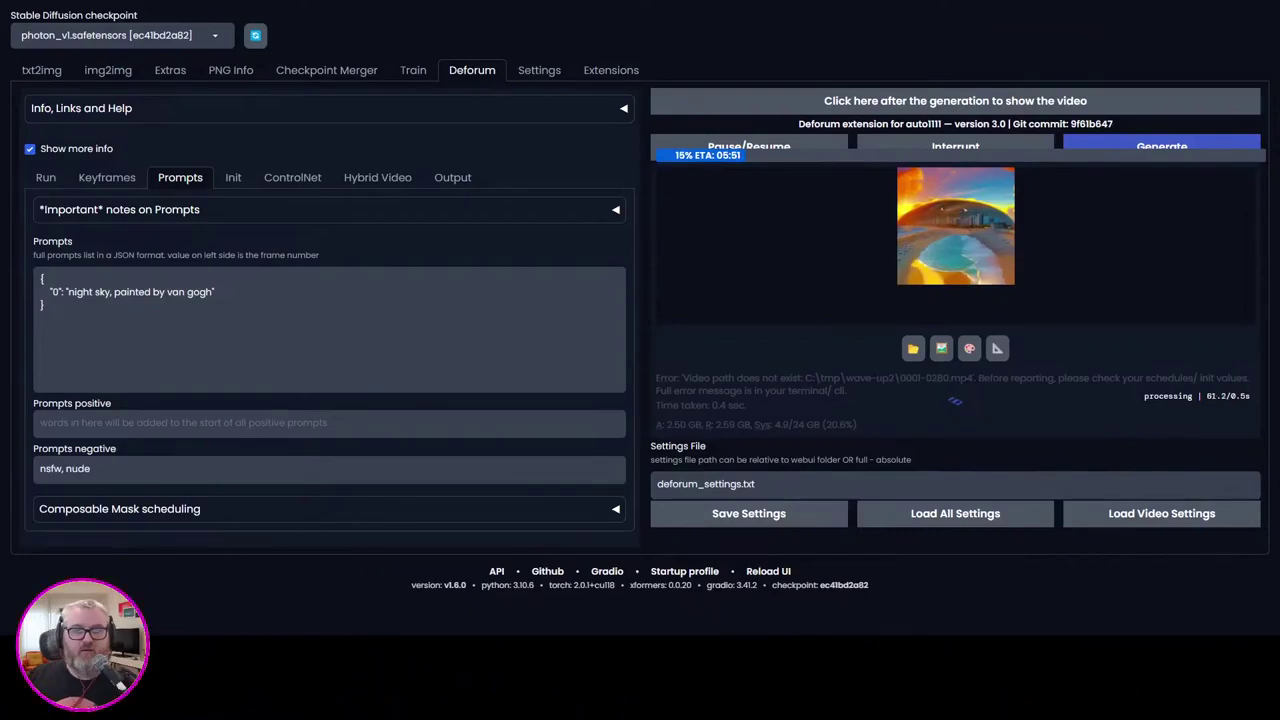
Step: Open the folder "C:\ai\sd\stable-diffusion-webui\" in File Explorer while the animation renders
key(super+r)
text(C:\aisd\)
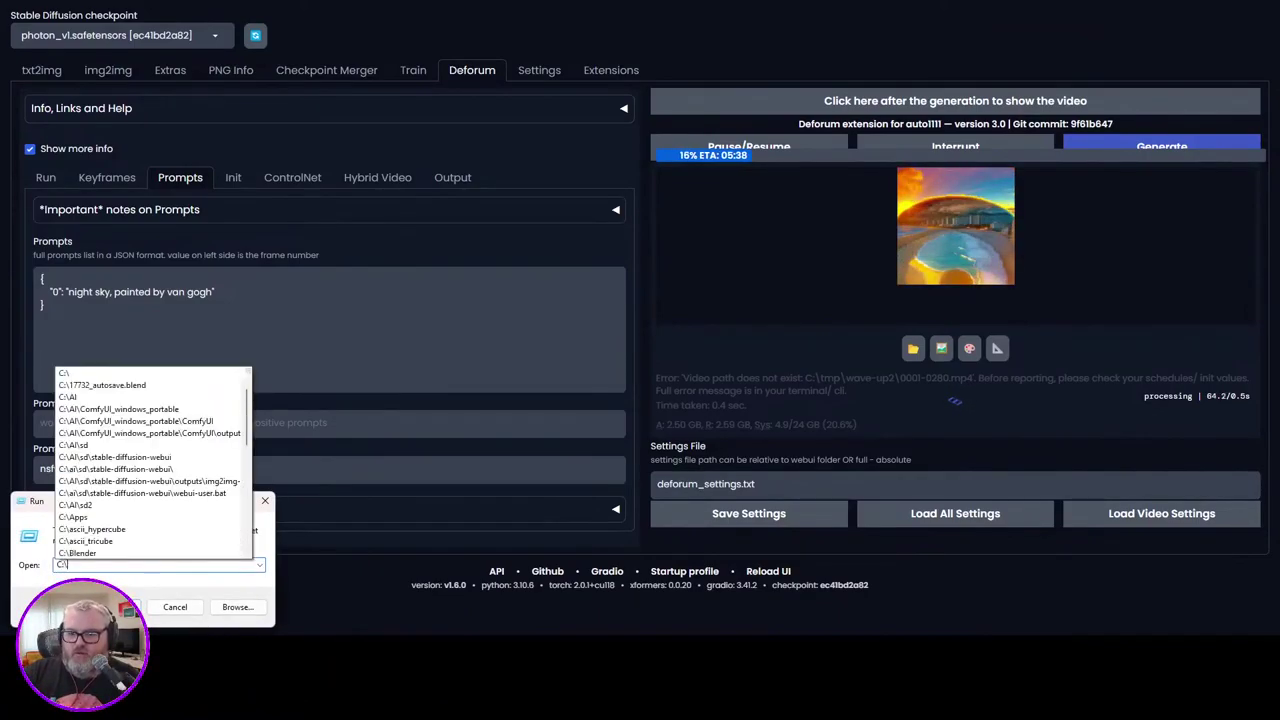
key(BackSpace)
text(\st)
key(Down)
key(Down)
key(Down)
key(Down)
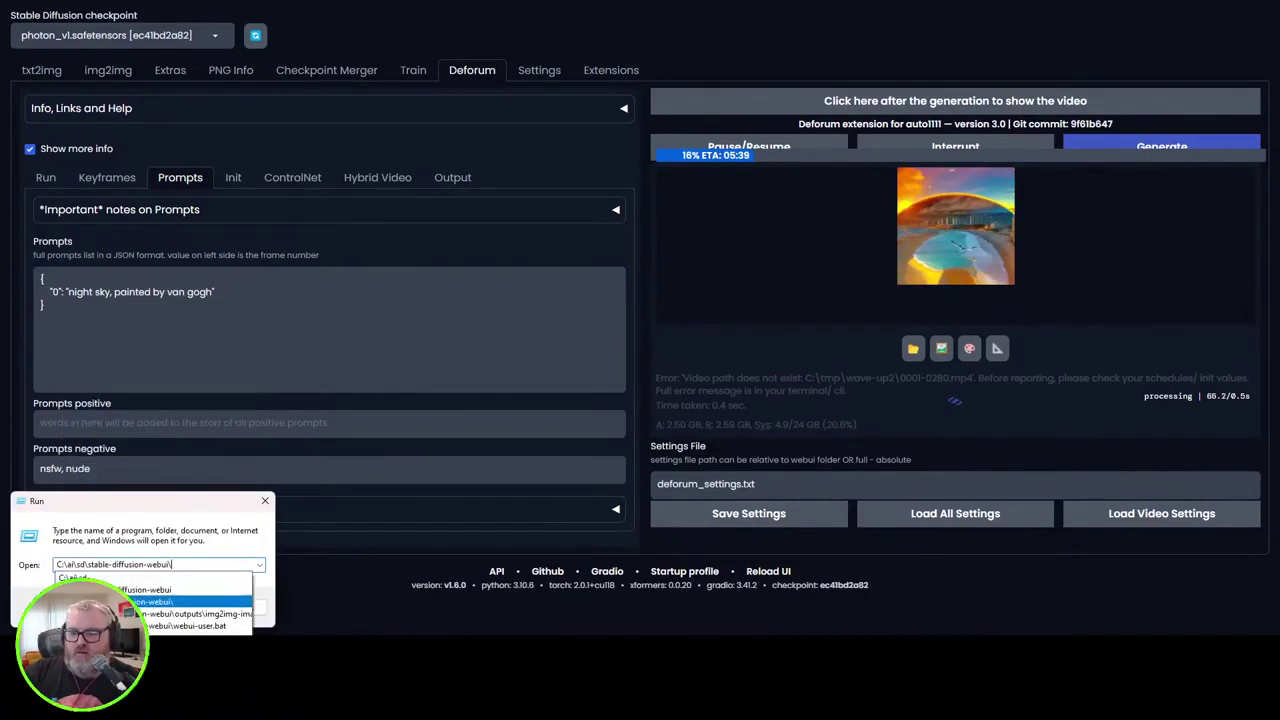
key(Return)
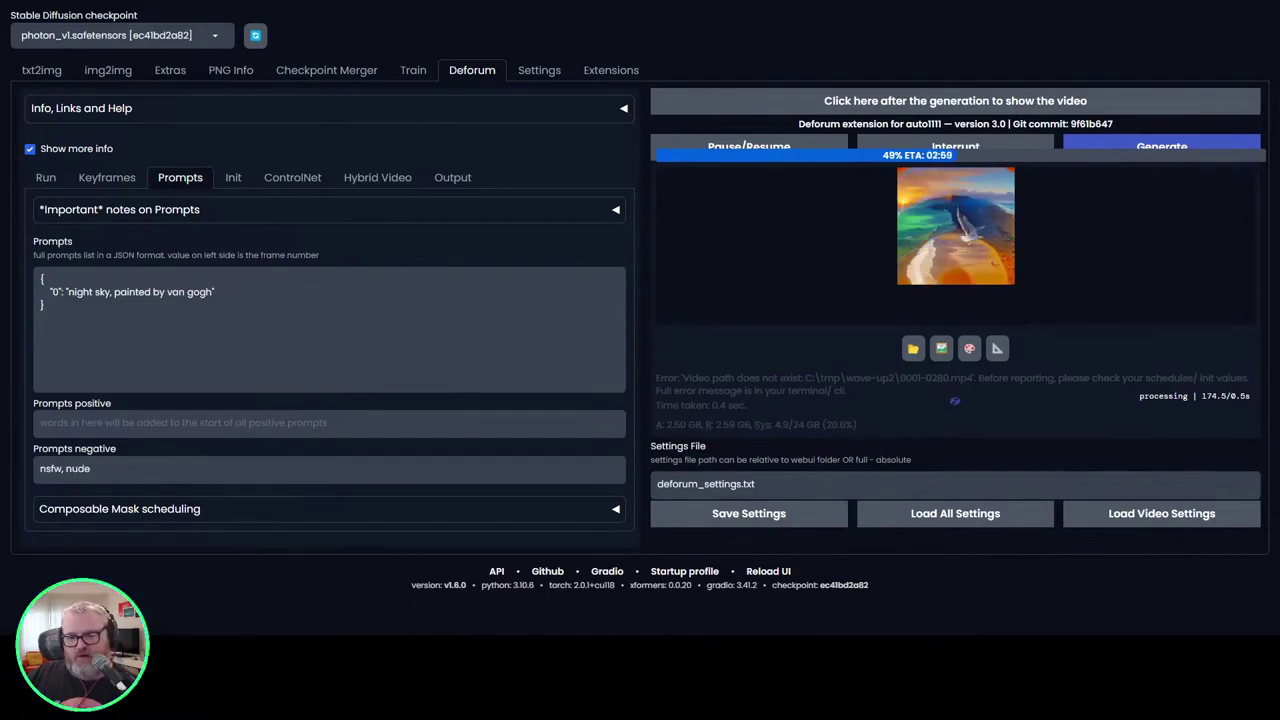
Step: Launch the Spotify app
key(super)
text(spotify)
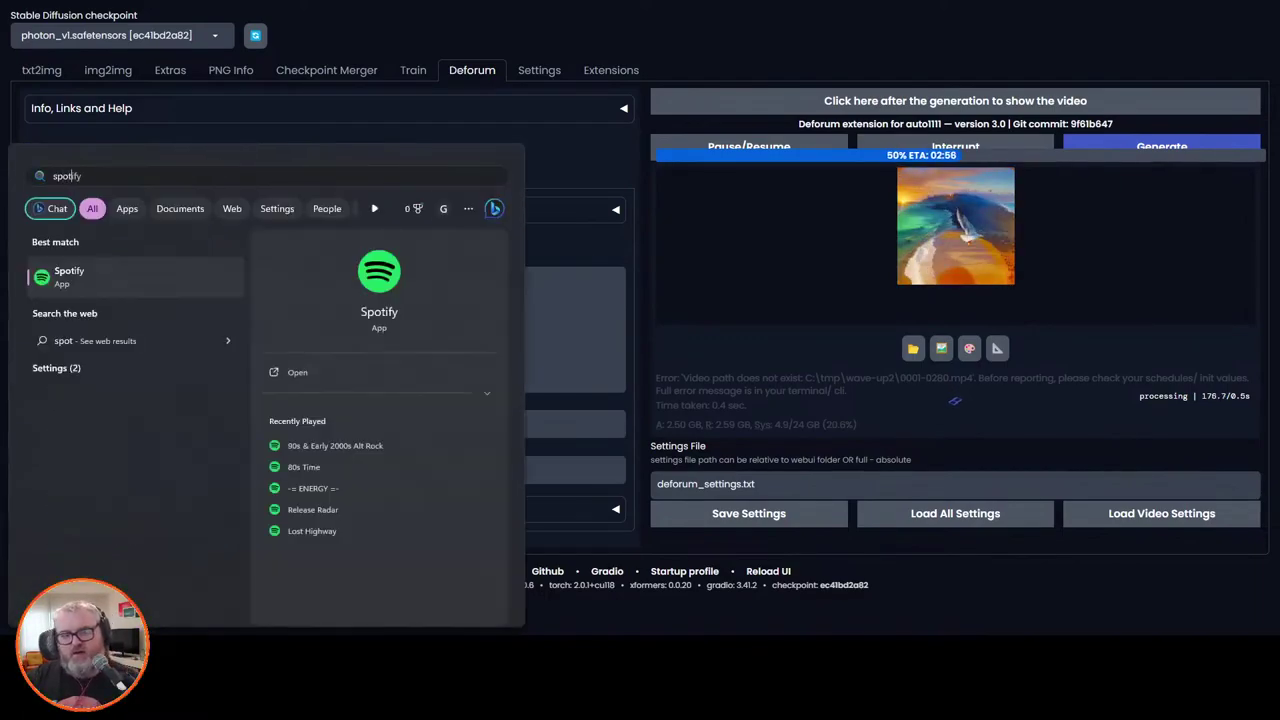
key(Return)
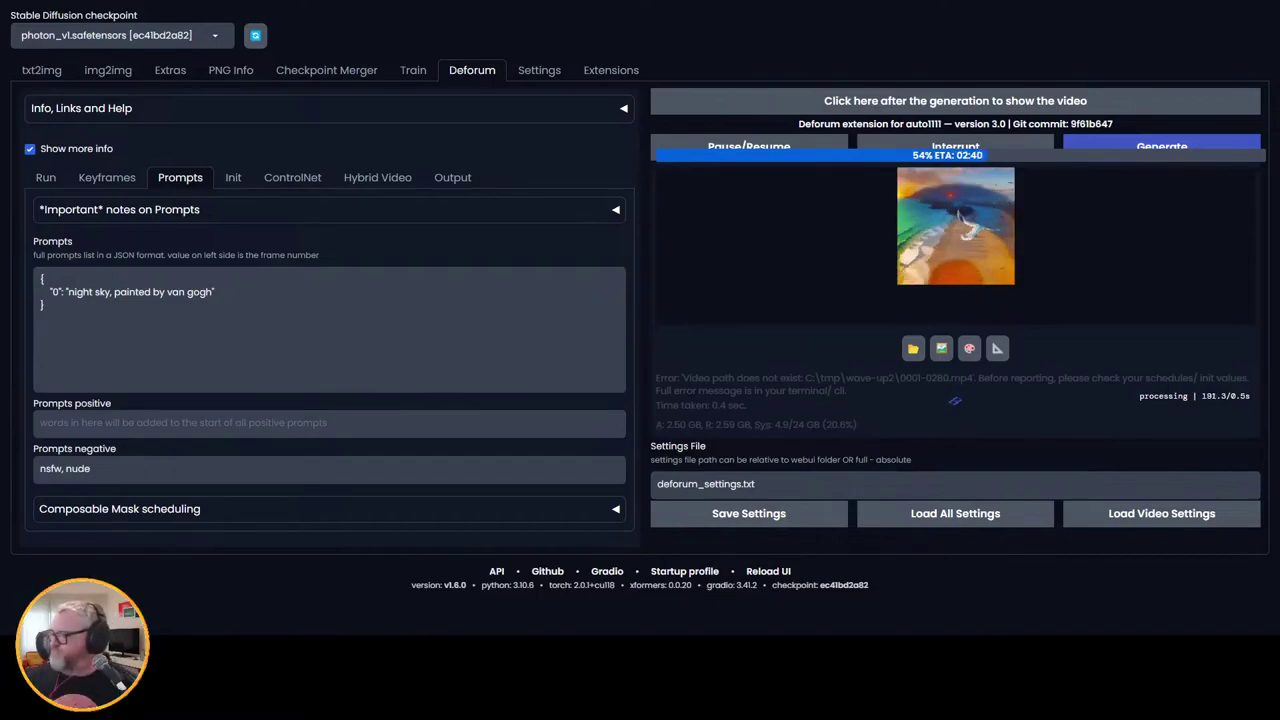
mouse_move(138, 652)
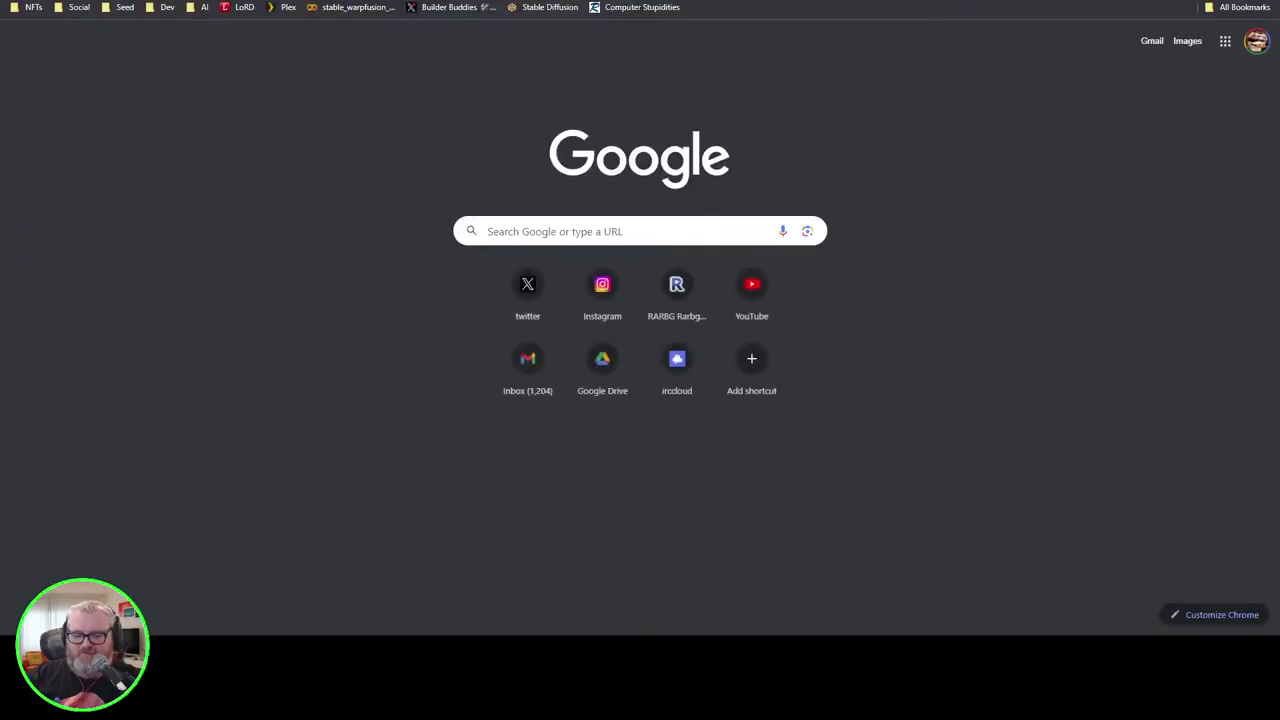
text(25-8)
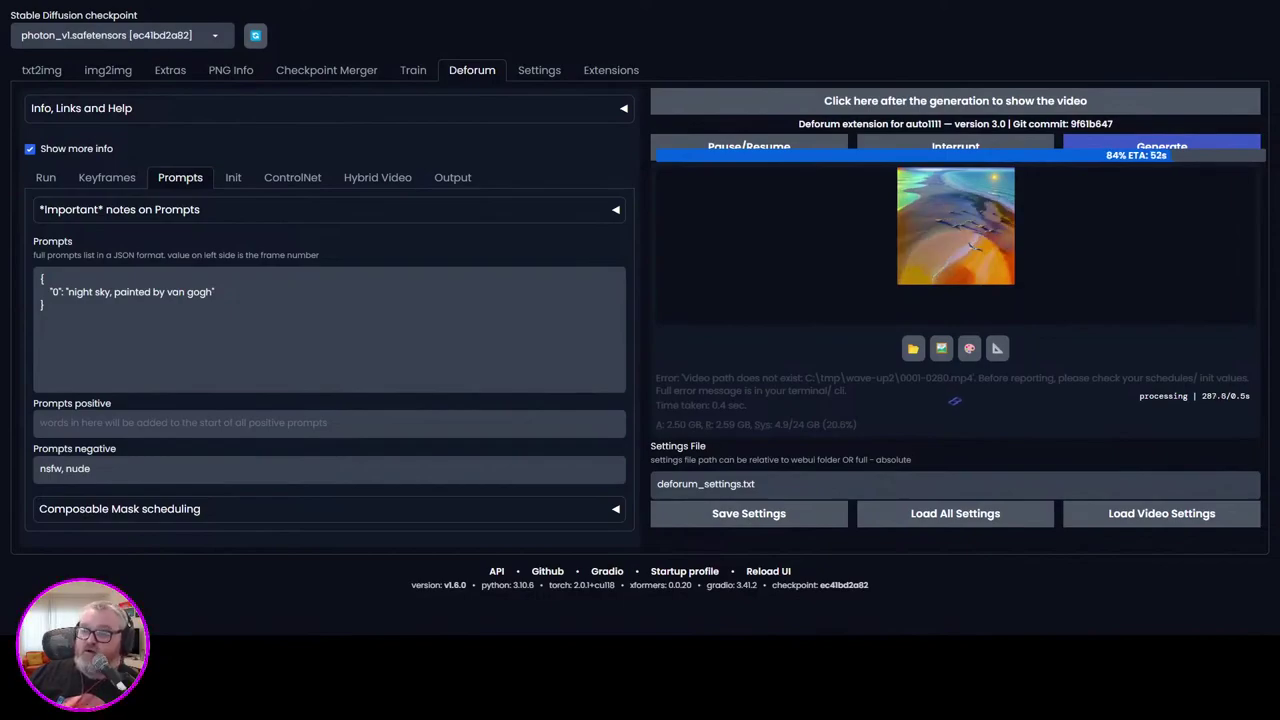
key(alt+Tab)
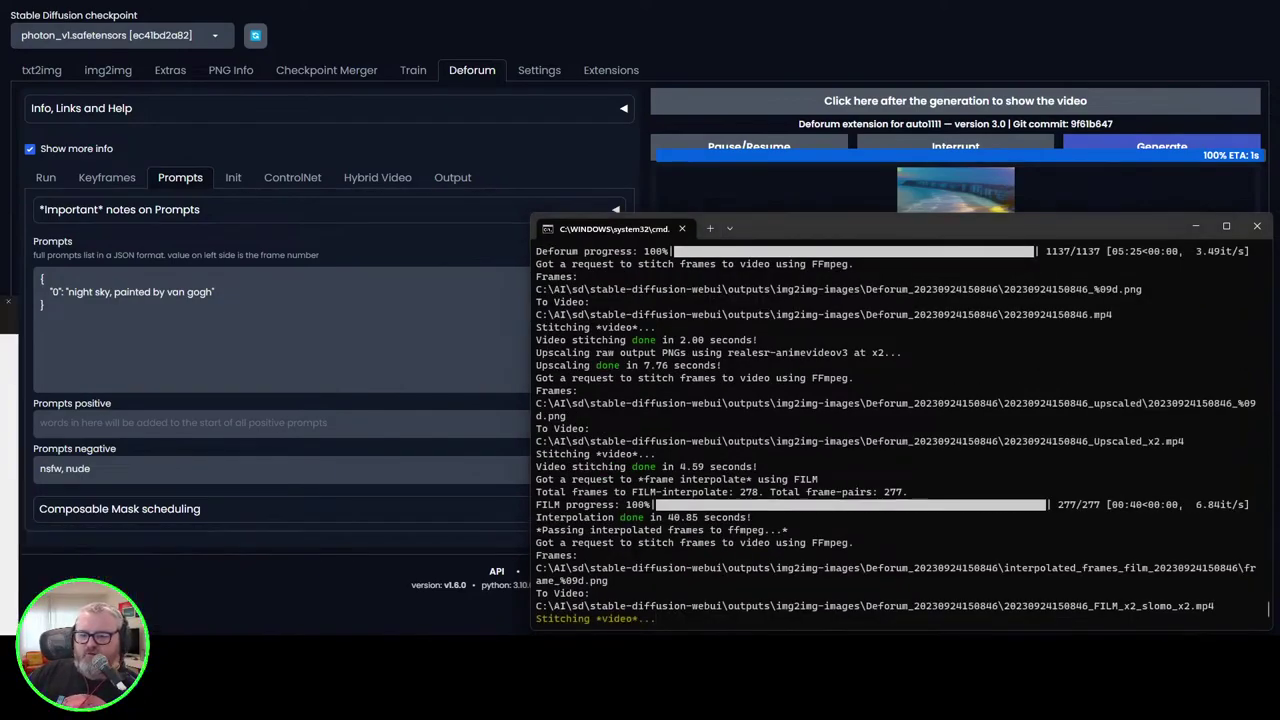
drag(0, 80, 682, 57)
click(676, 78)
double_click(638, 50)
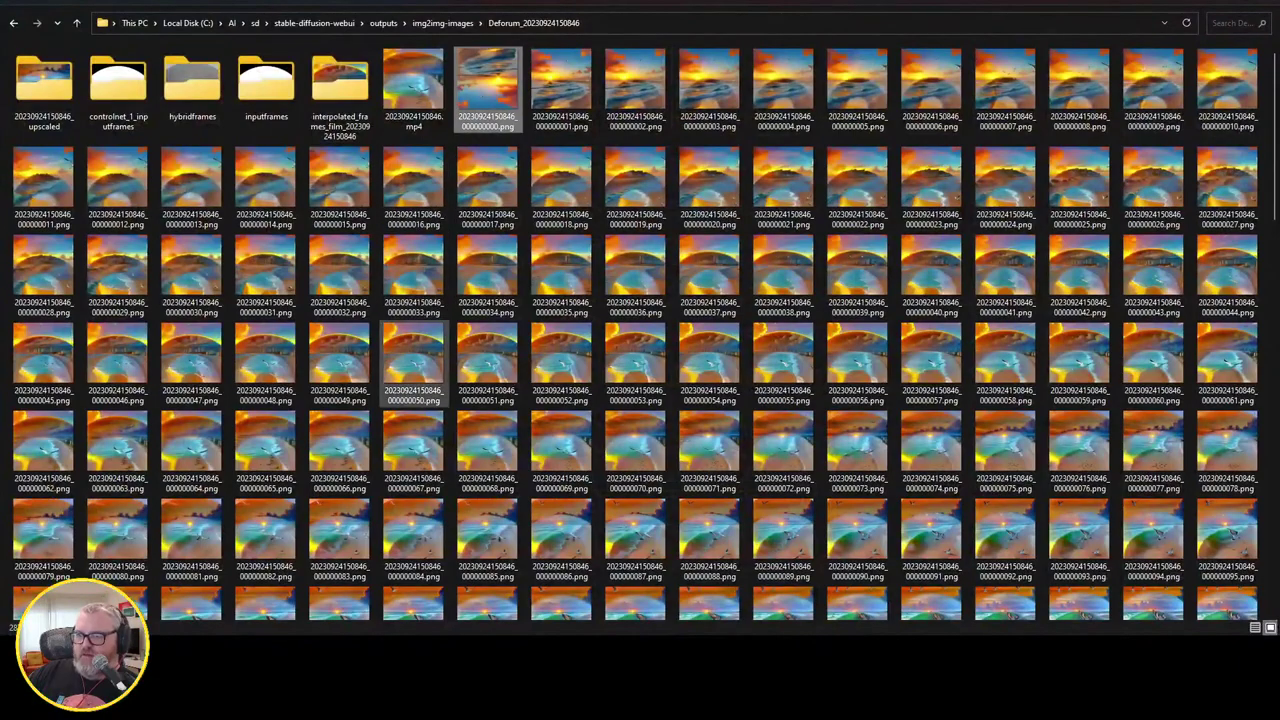
scroll(560, 400, down, 10)
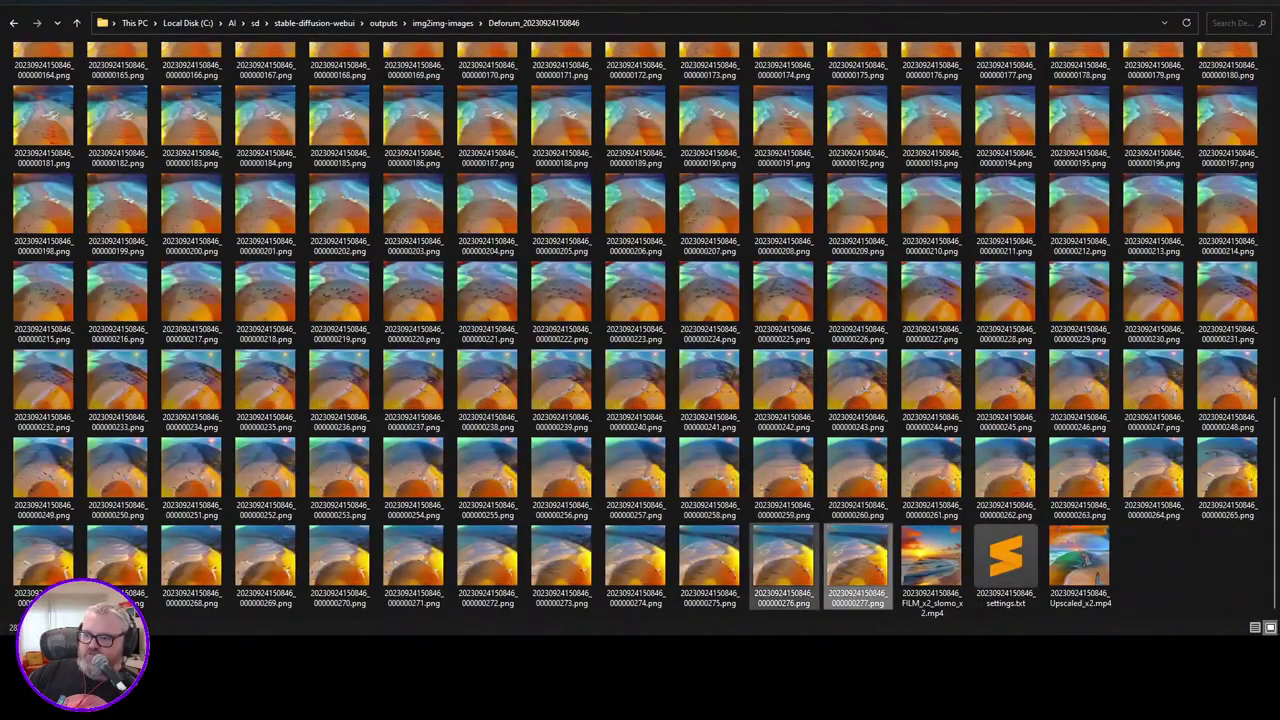
scroll(784, 560, up, 10)
click(414, 90)
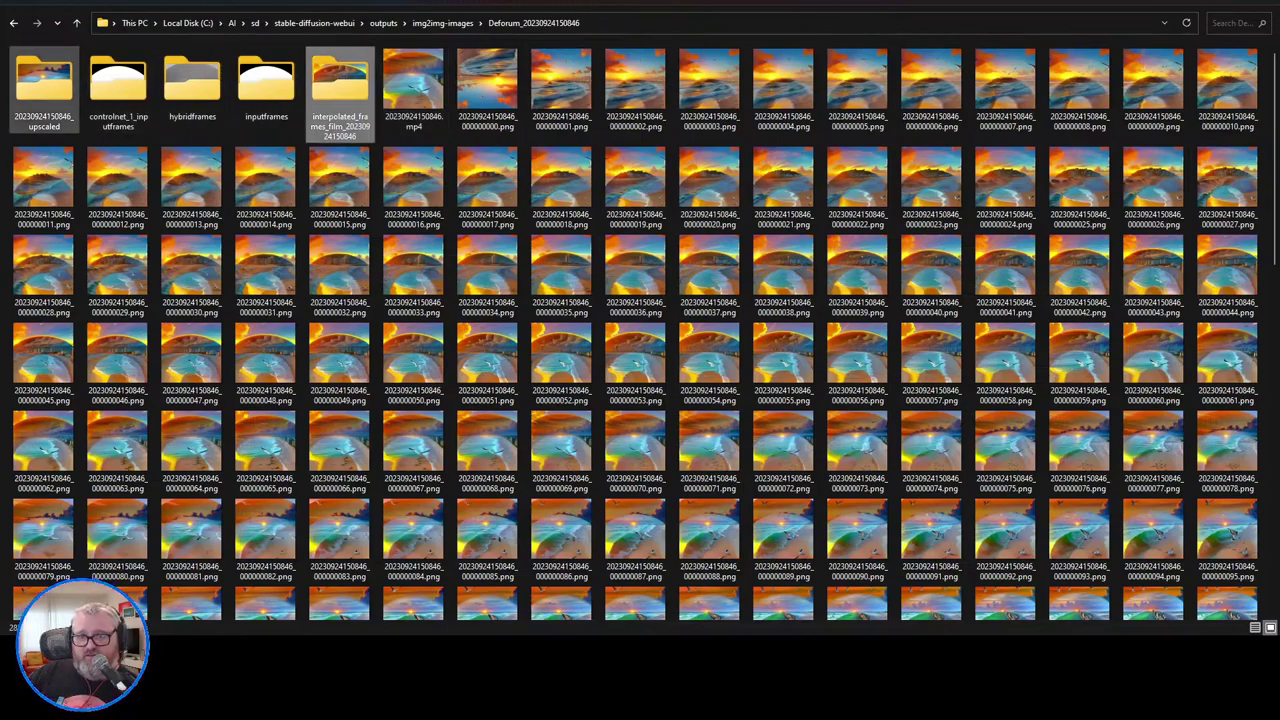
scroll(487, 388, down, 10)
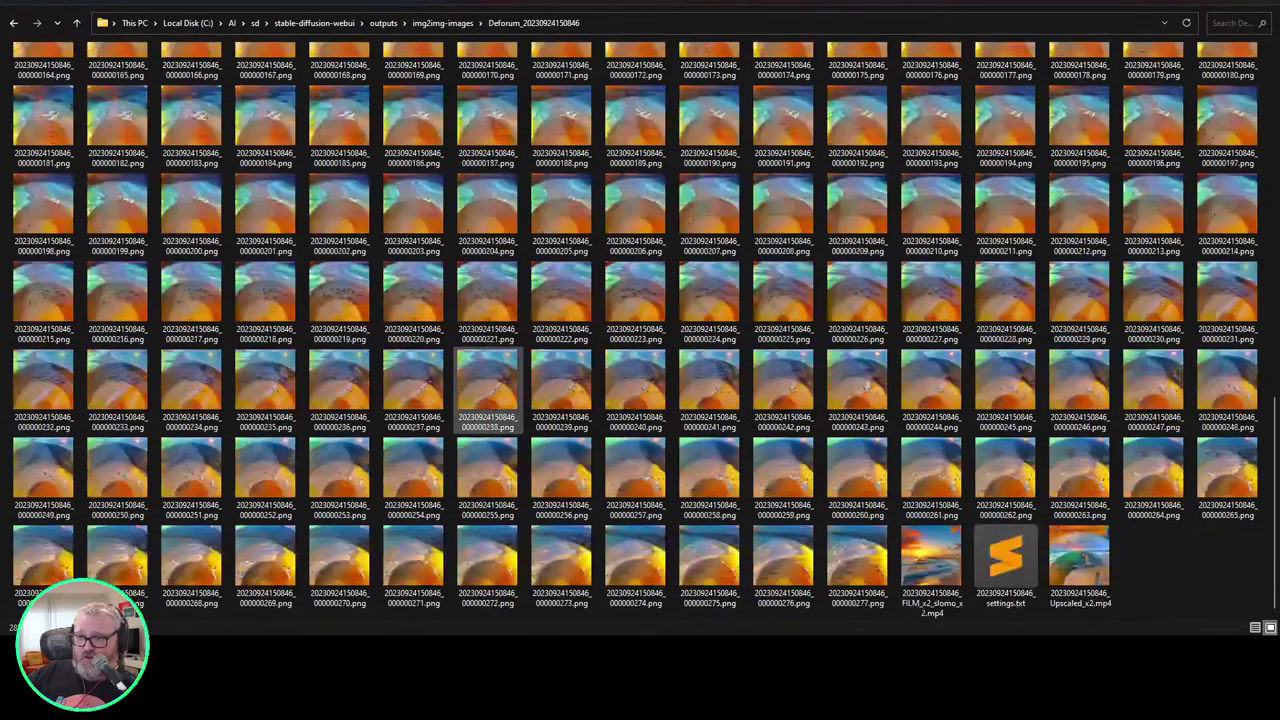
scroll(487, 388, up, 10)
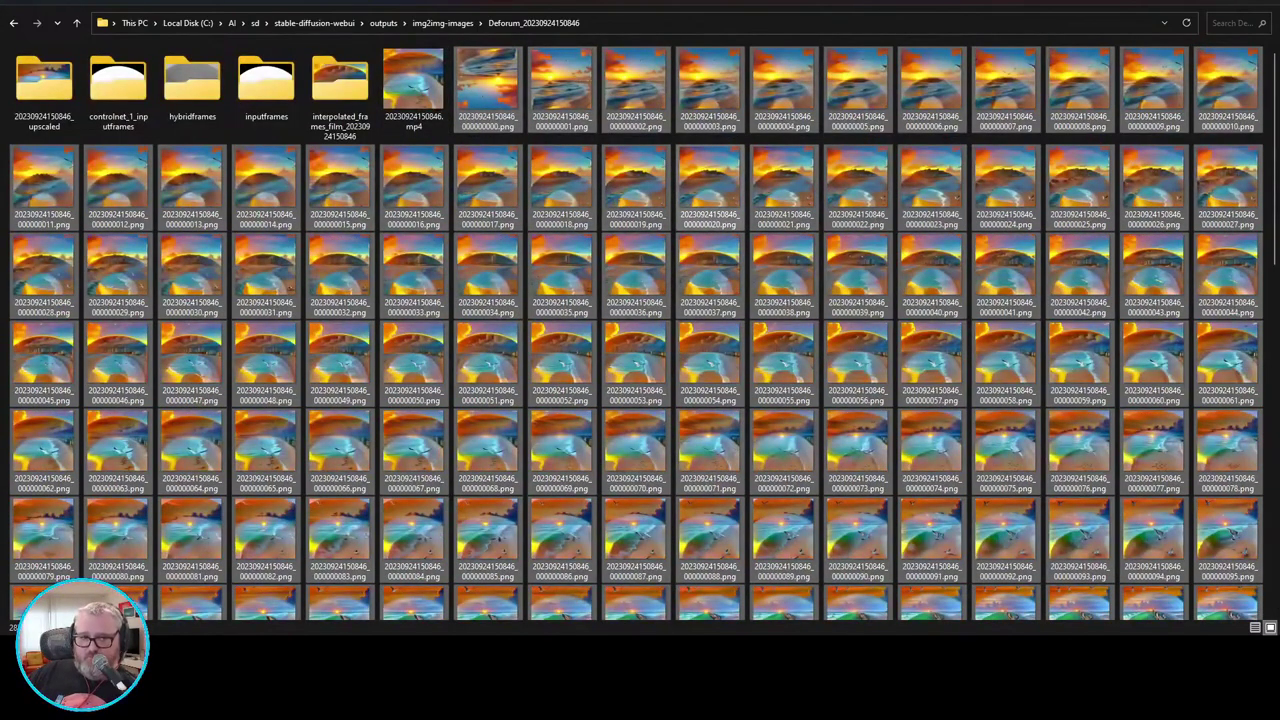
click(413, 88)
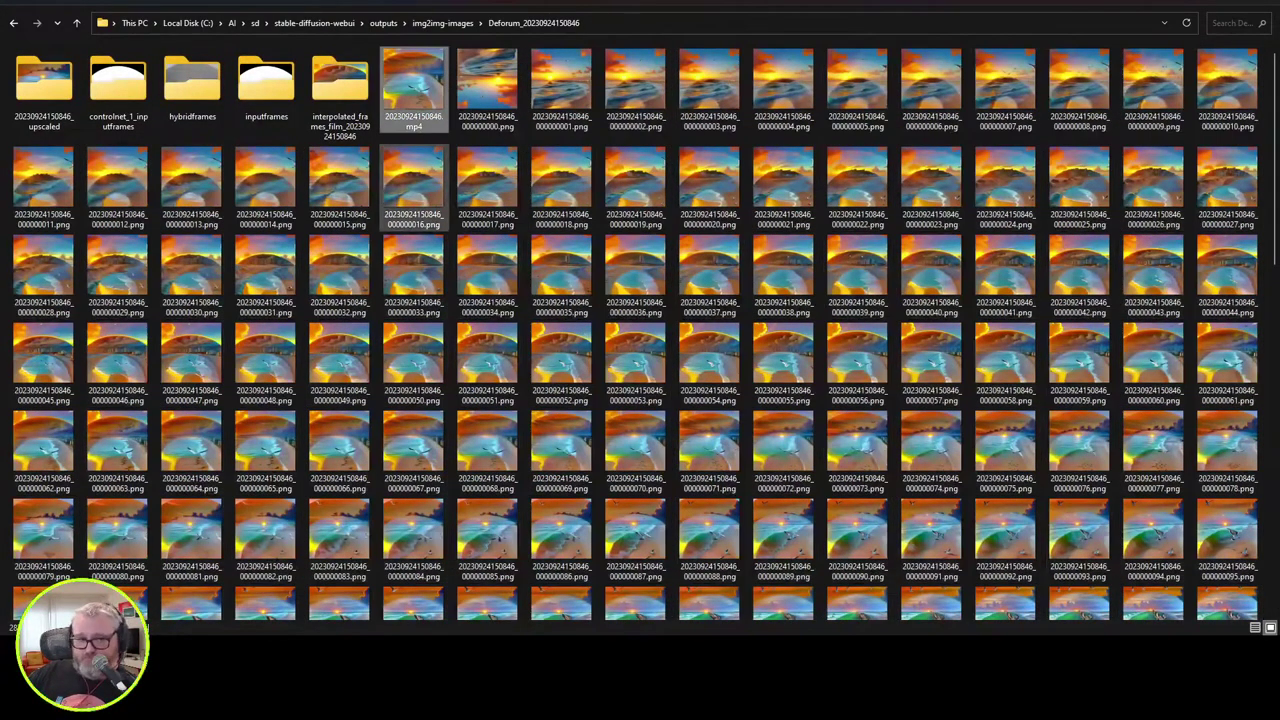
scroll(487, 380, down, 10)
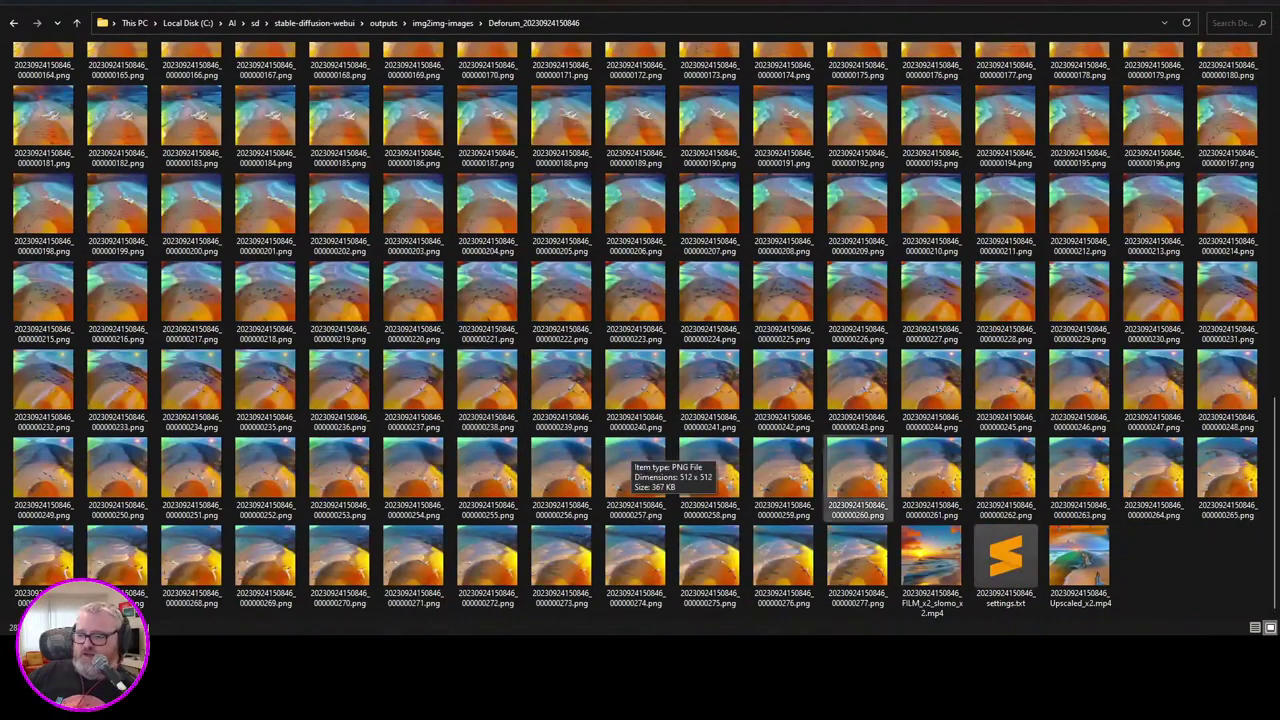
double_click(1079, 560)
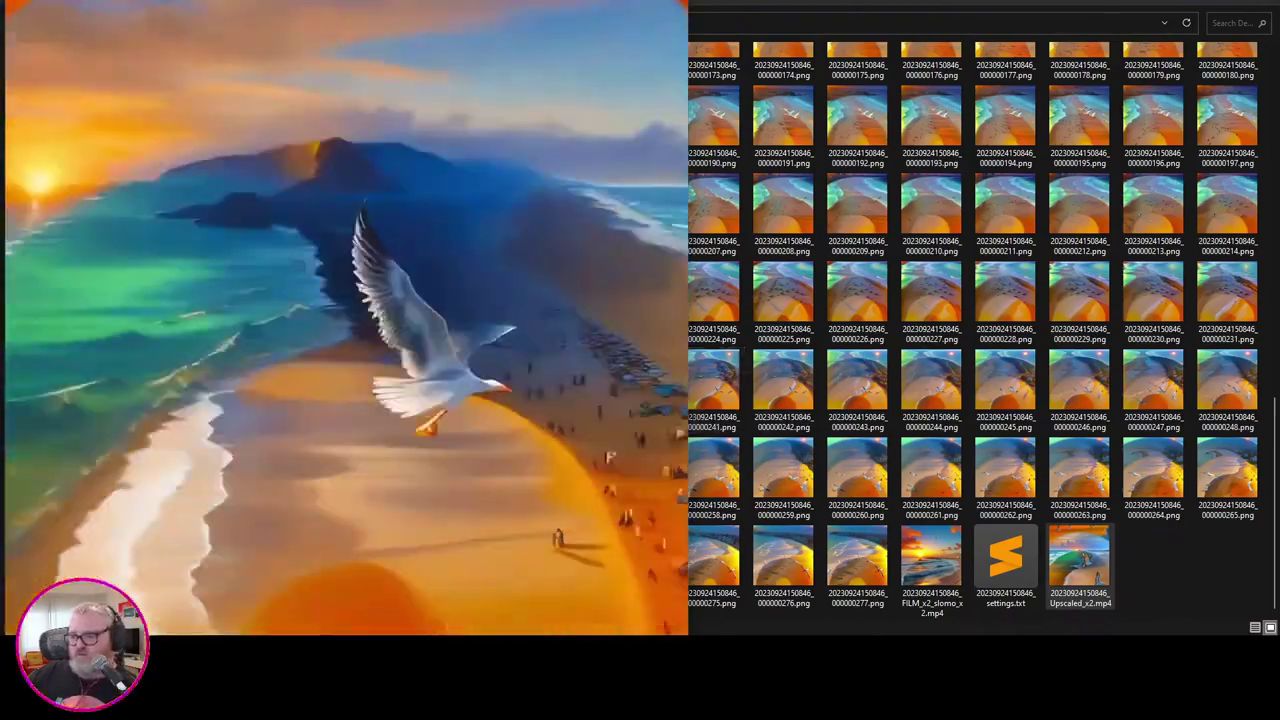
drag(480, 3, 669, 29)
drag(669, 29, 791, 42)
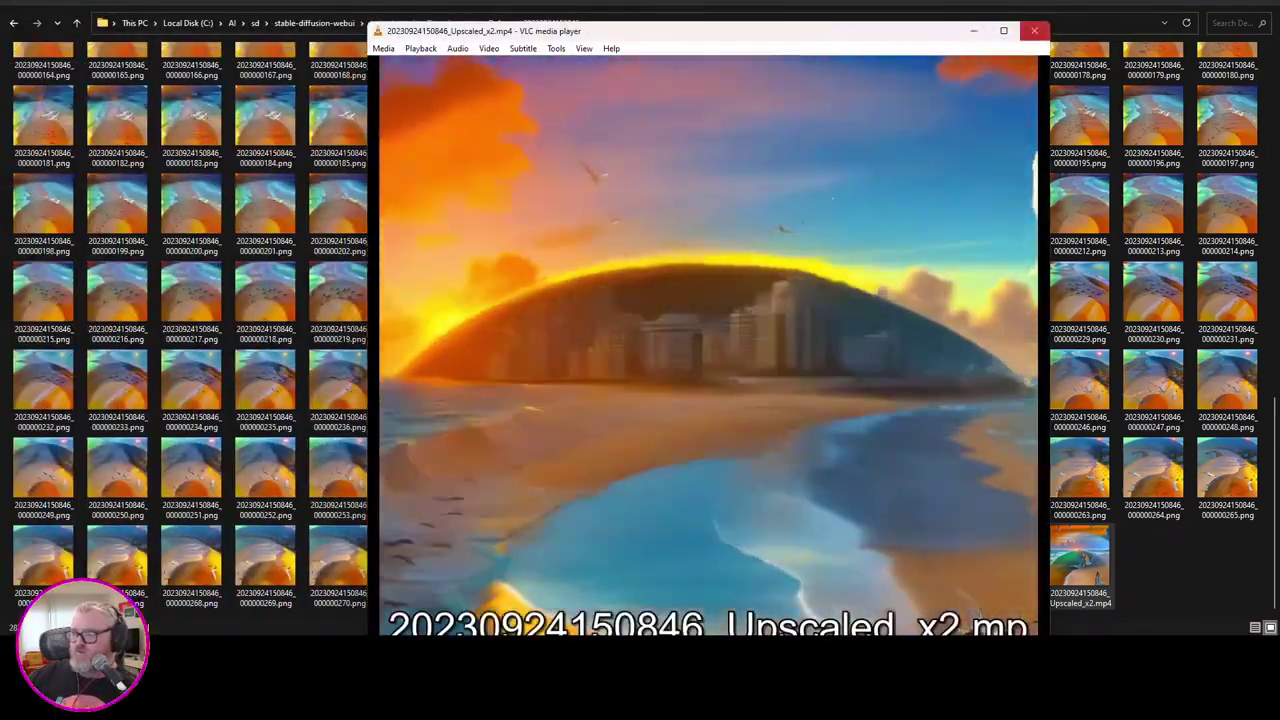
click(1033, 30)
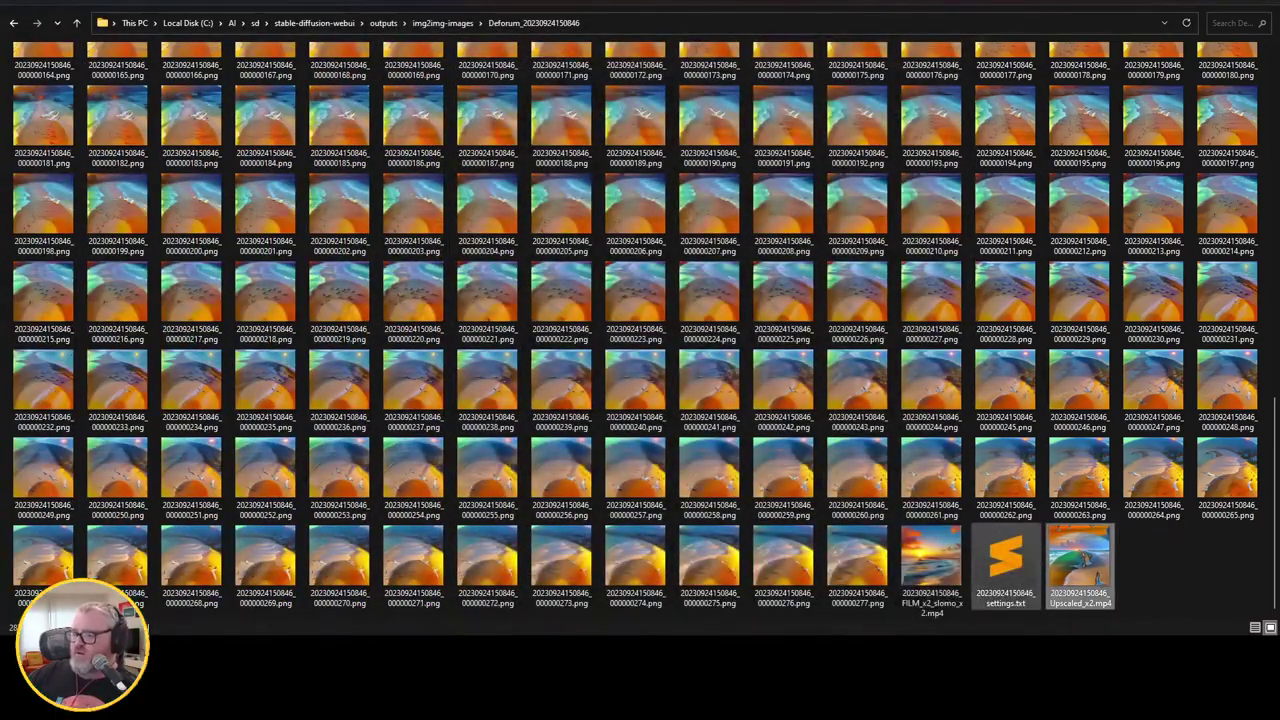
Step: Play the FILM_x2_slomo_x2.mp4 video and the original 20230924150846.mp4 video in VLC, and quit the player
double_click(931, 560)
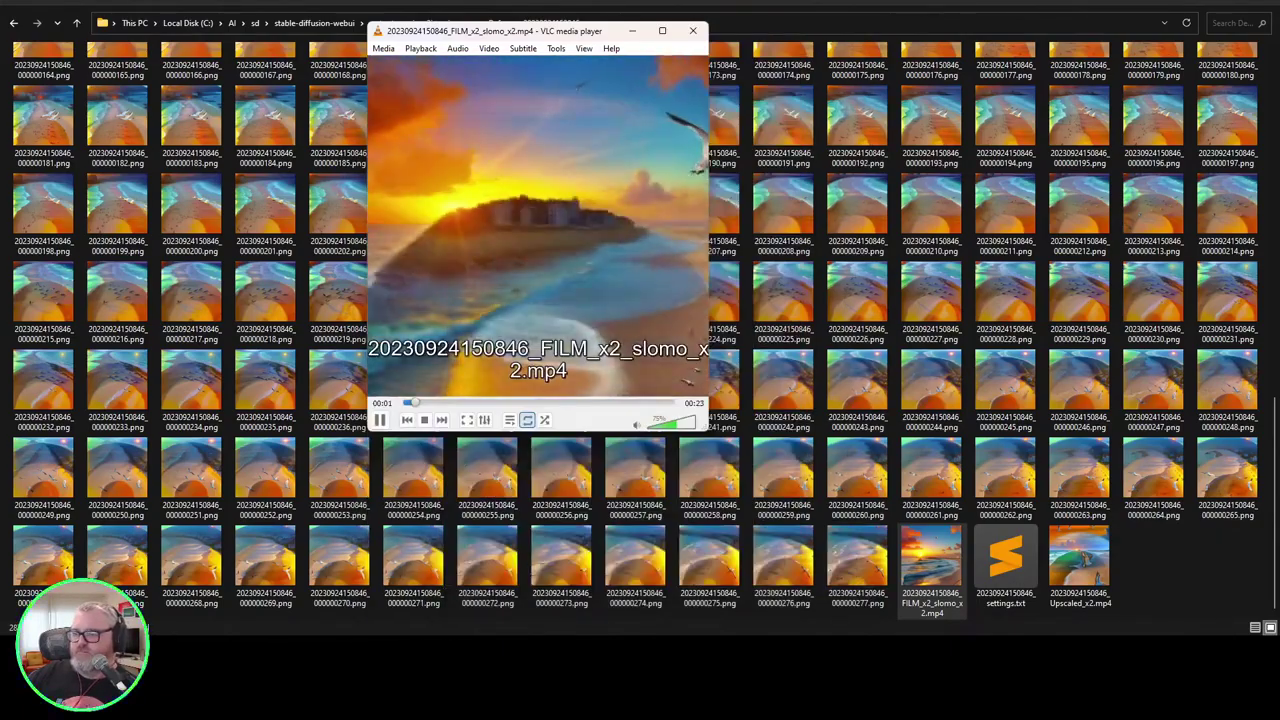
click(899, 28)
scroll(642, 330, up, 10)
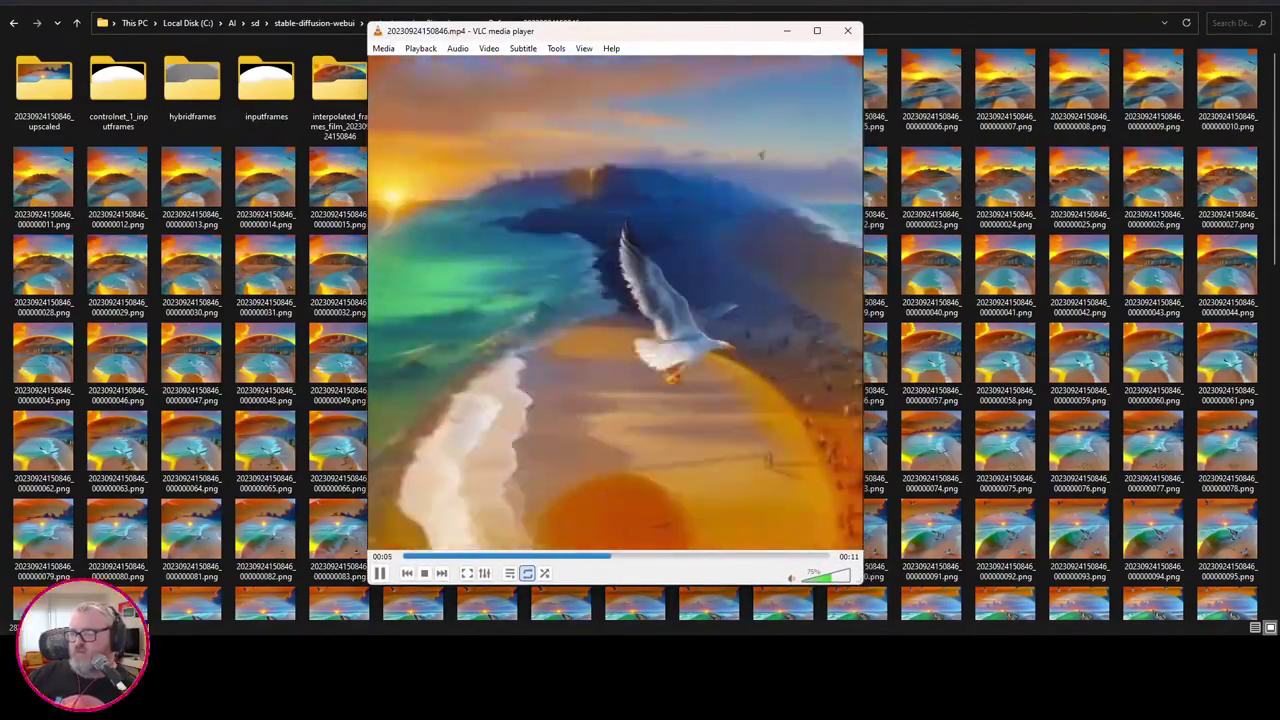
key(ctrl+q)
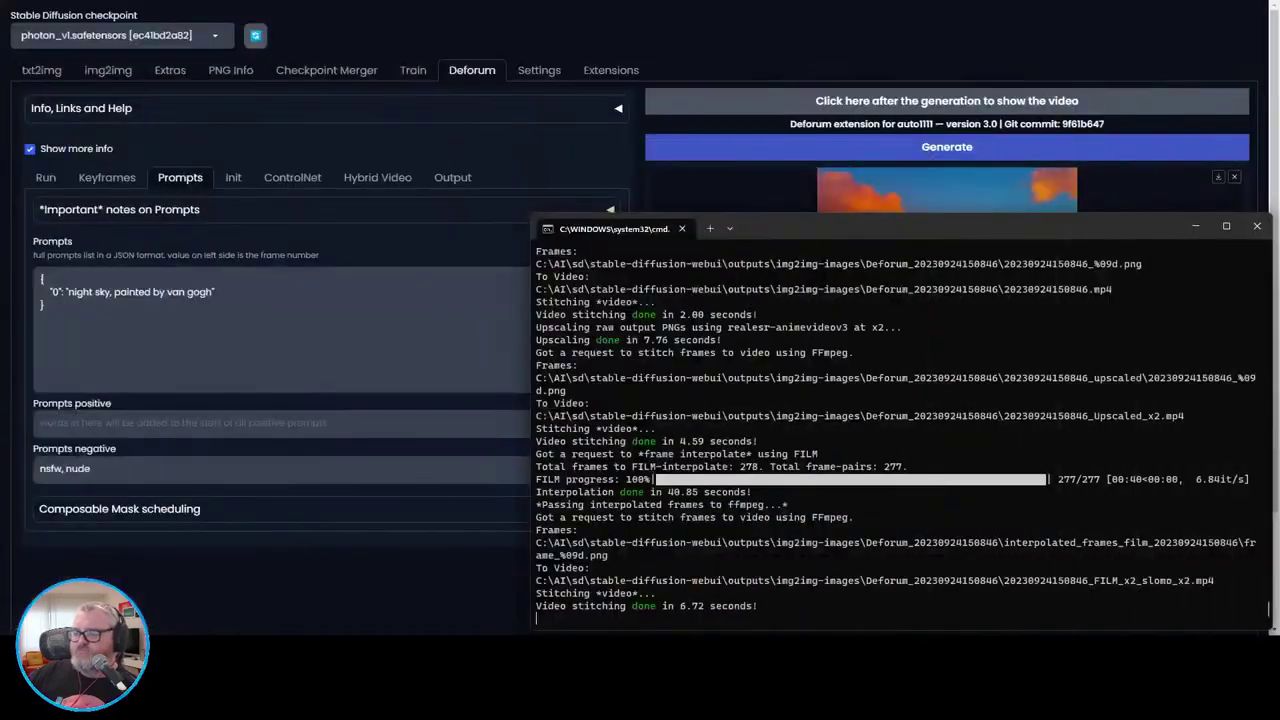
Step: Set the keyframe strength schedule to 0: (0.75) and start generating the animation
click(292, 177)
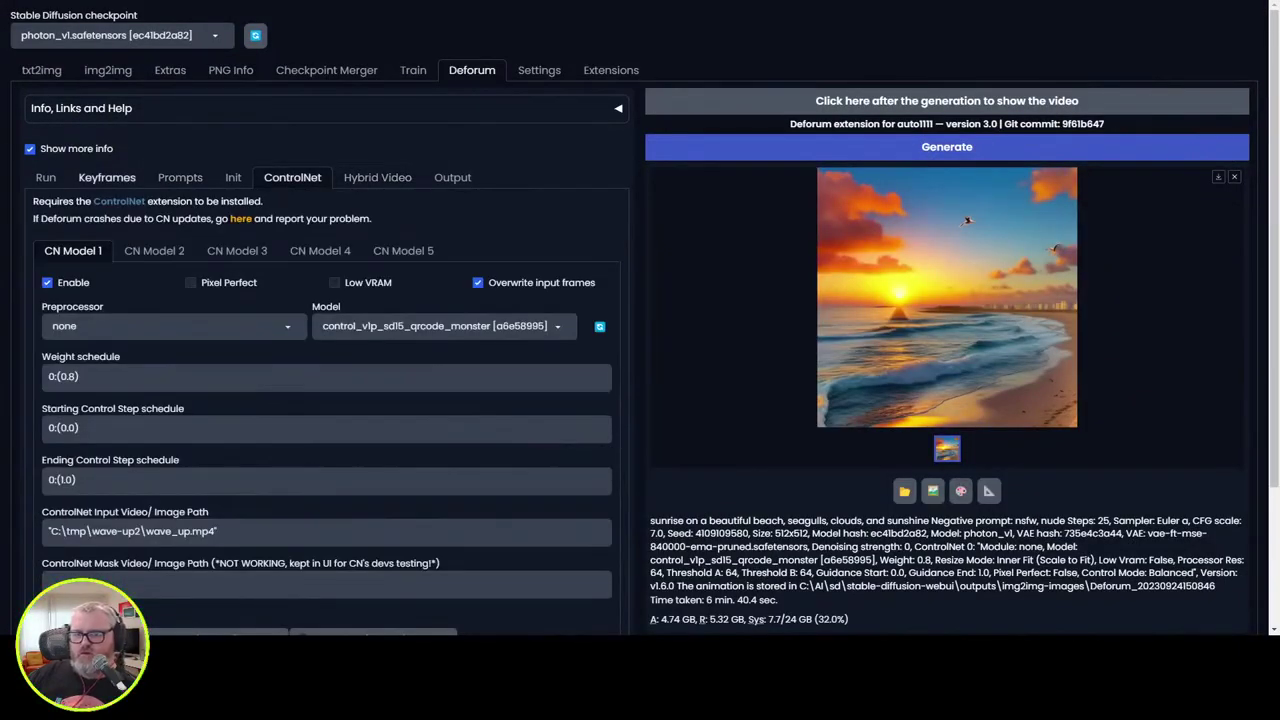
click(180, 177)
click(107, 177)
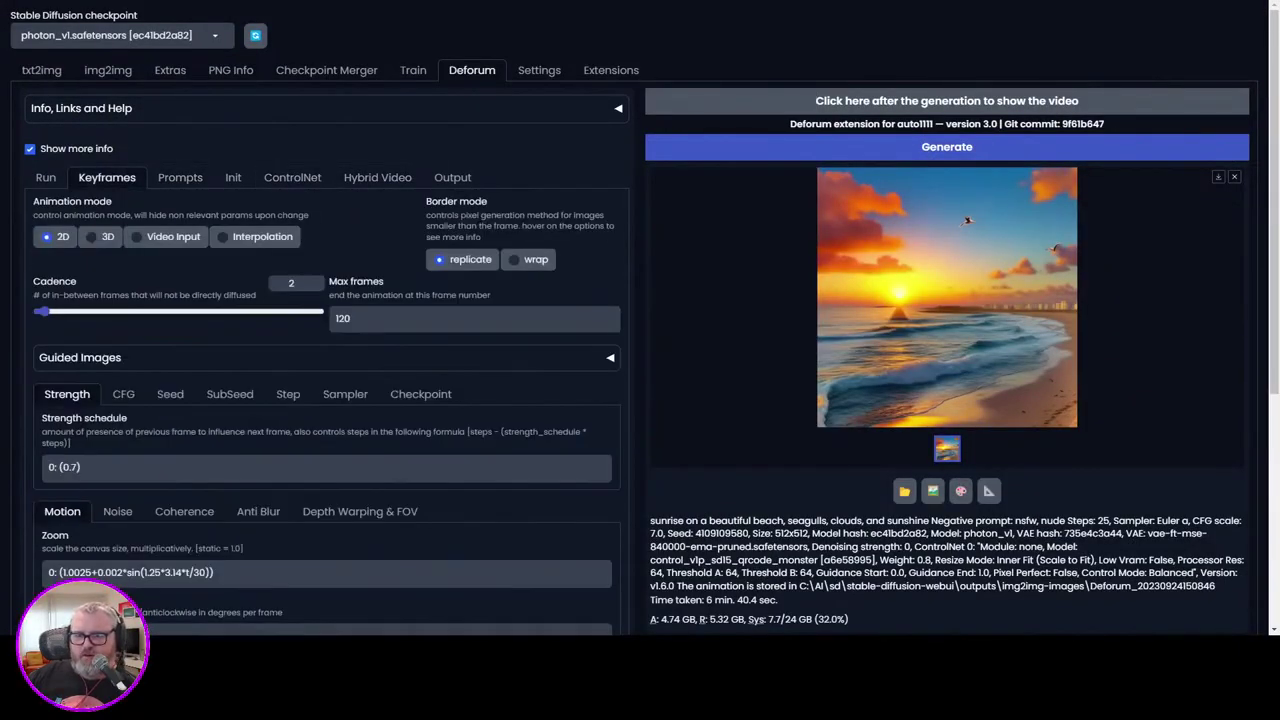
text(5)
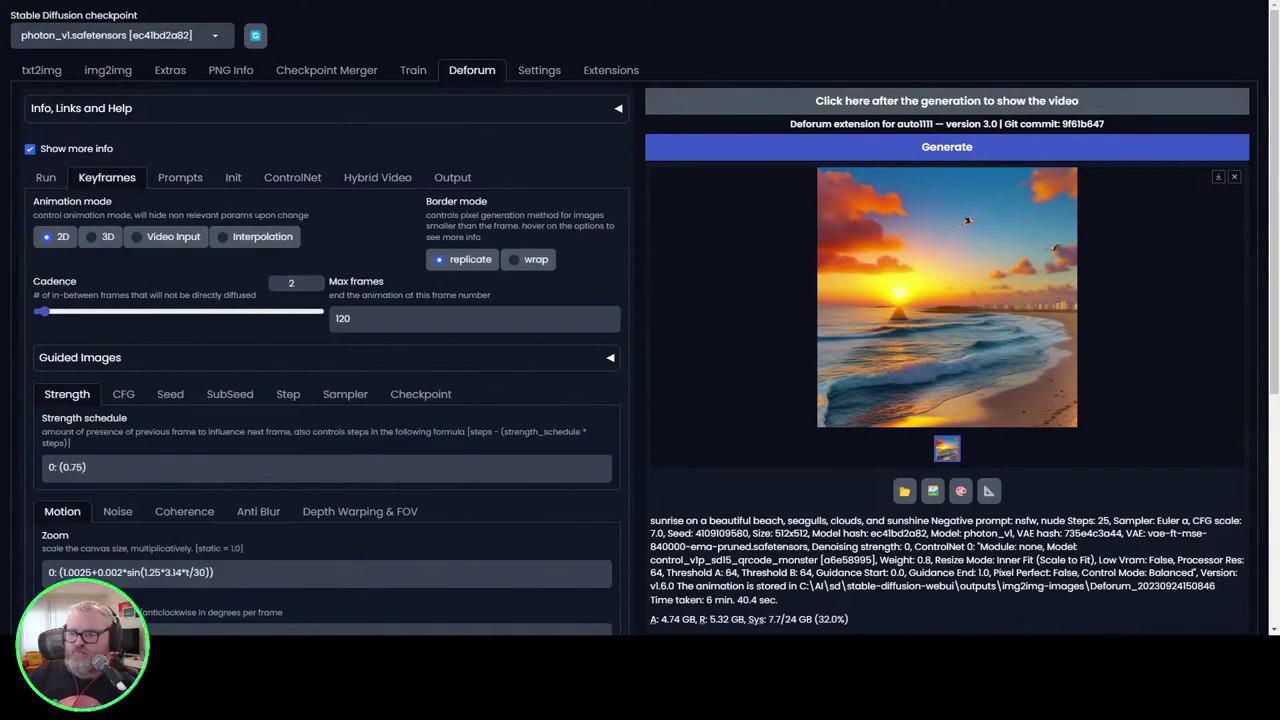
click(946, 147)
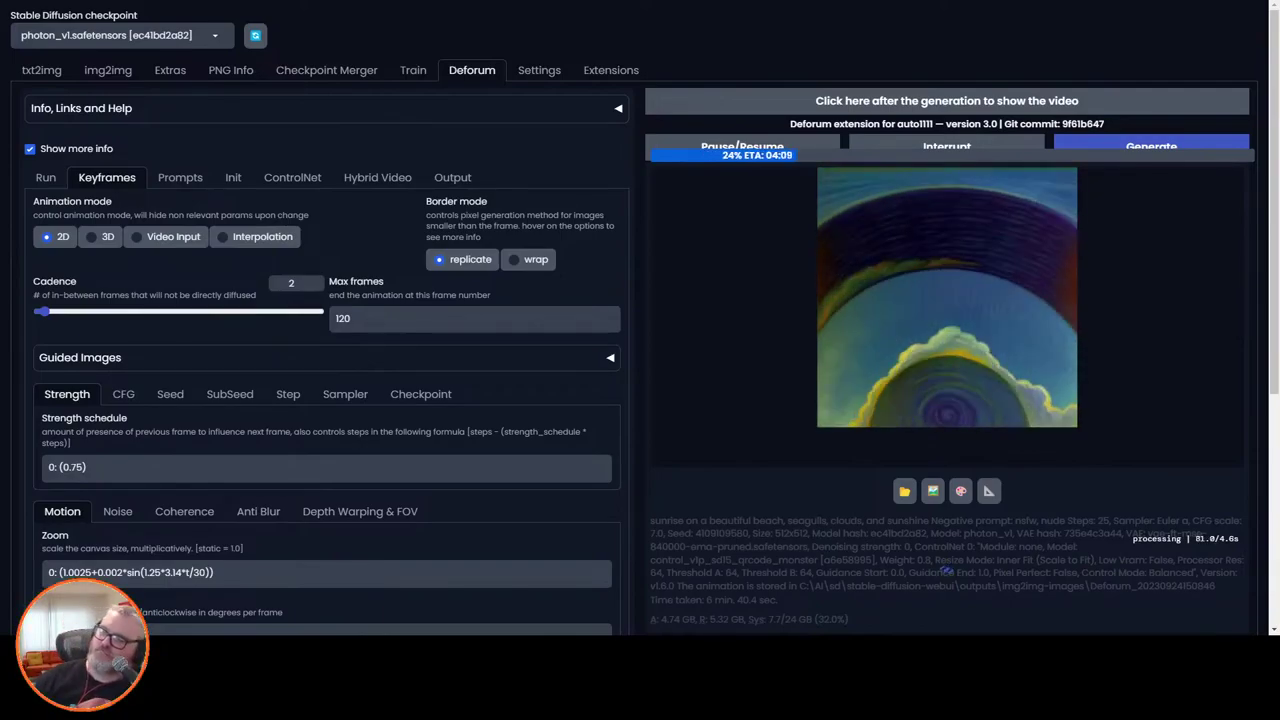
mouse_move(140, 652)
click(75, 582)
click(443, 23)
double_click(566, 190)
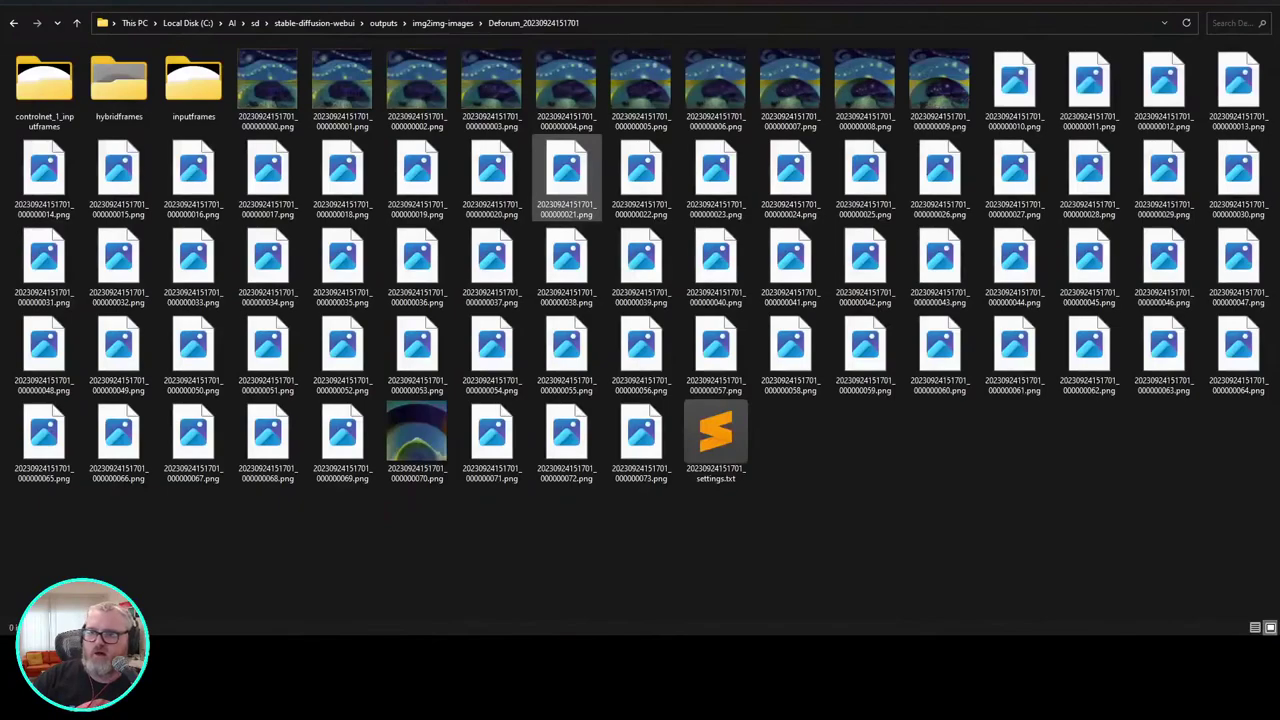
Step: Open the first rendered frame with djv.exe, play the frame sequence and leave the viewer
right_click(286, 88)
mouse_move(340, 147)
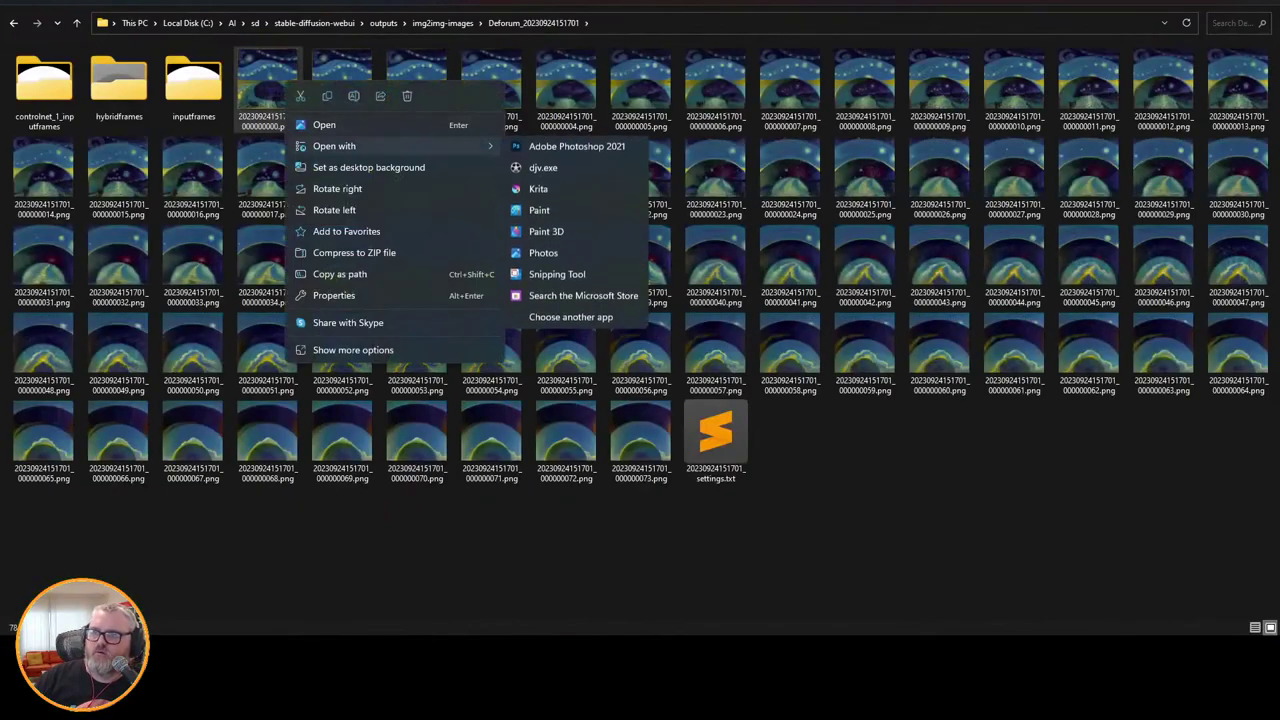
click(543, 169)
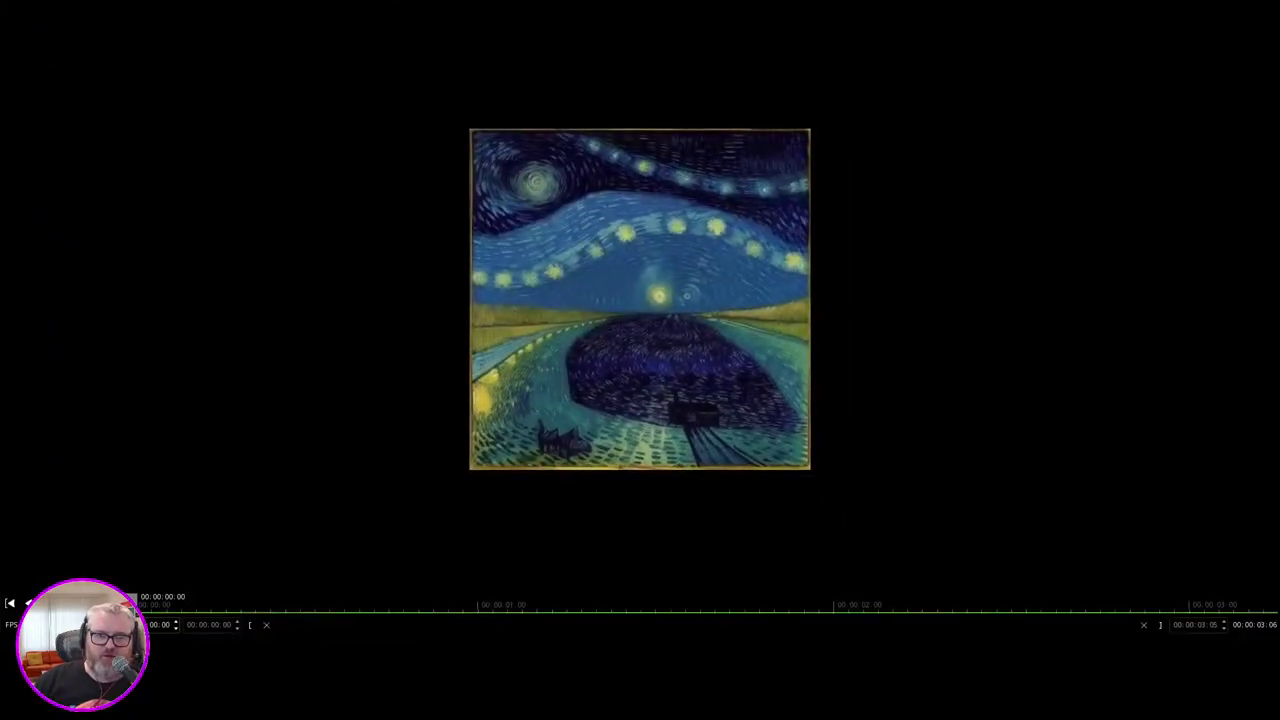
key(space)
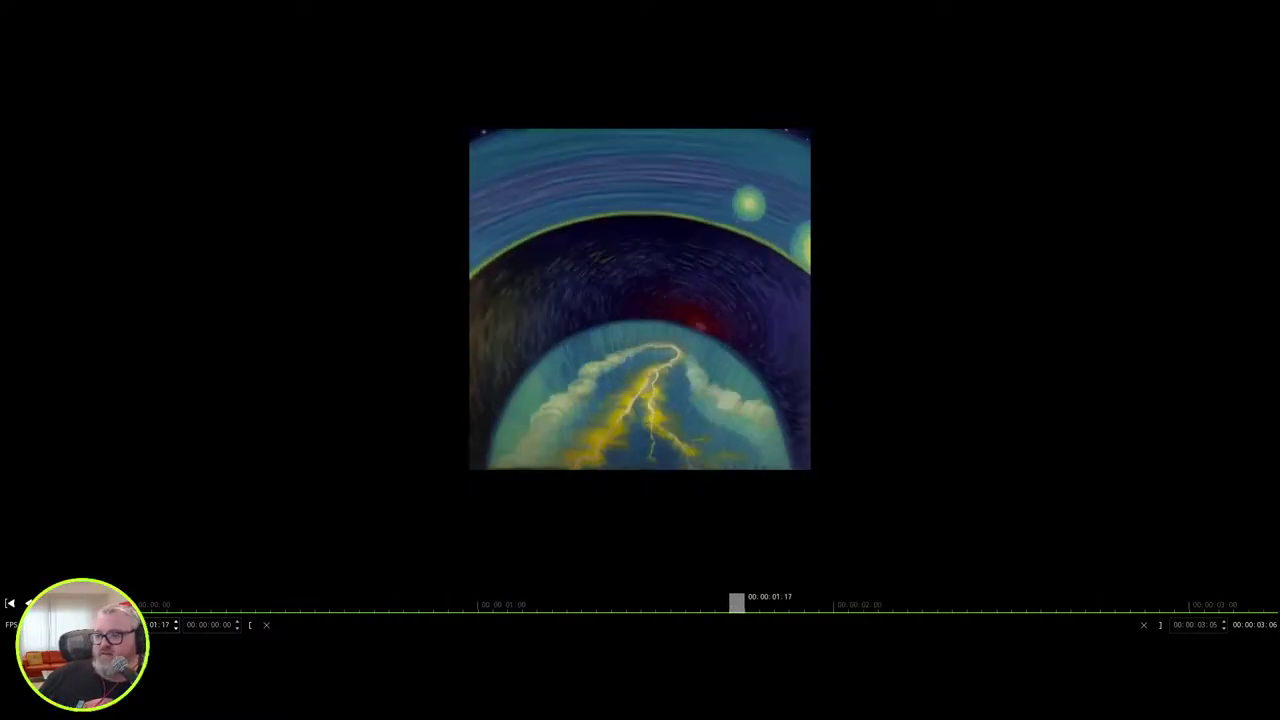
key(Escape)
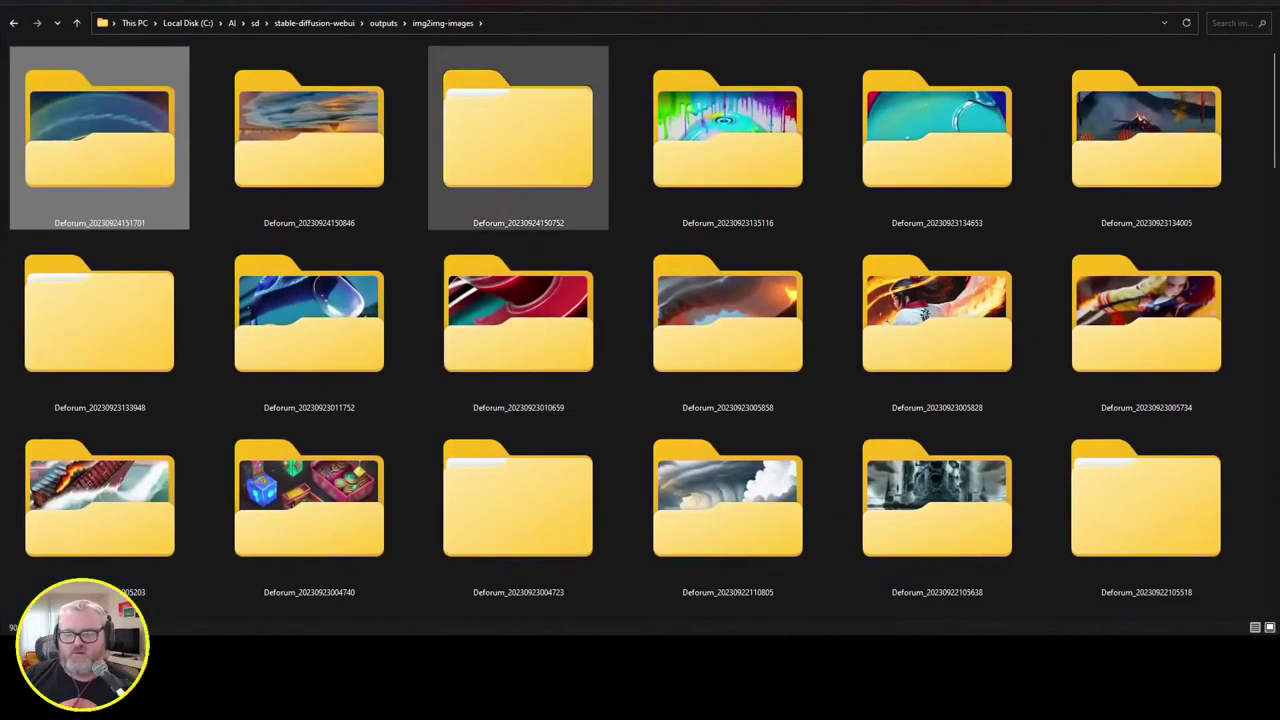
double_click(110, 140)
right_click(303, 92)
right_click(276, 76)
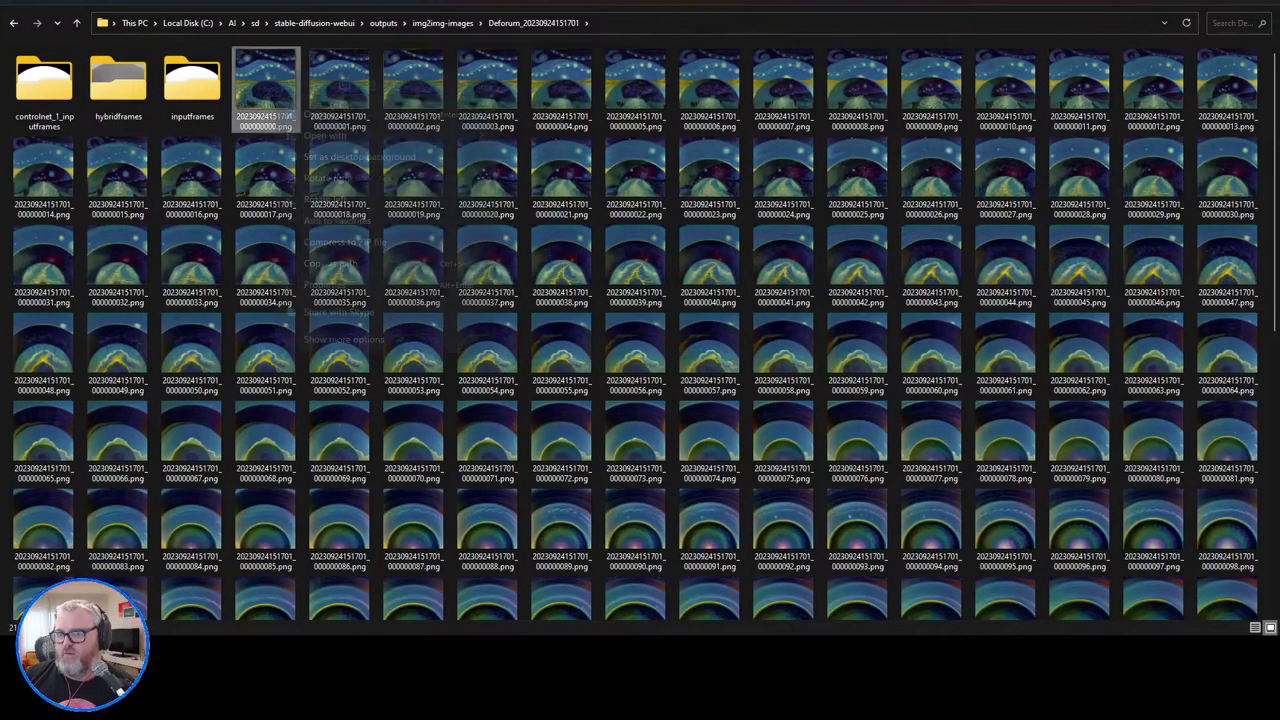
click(322, 114)
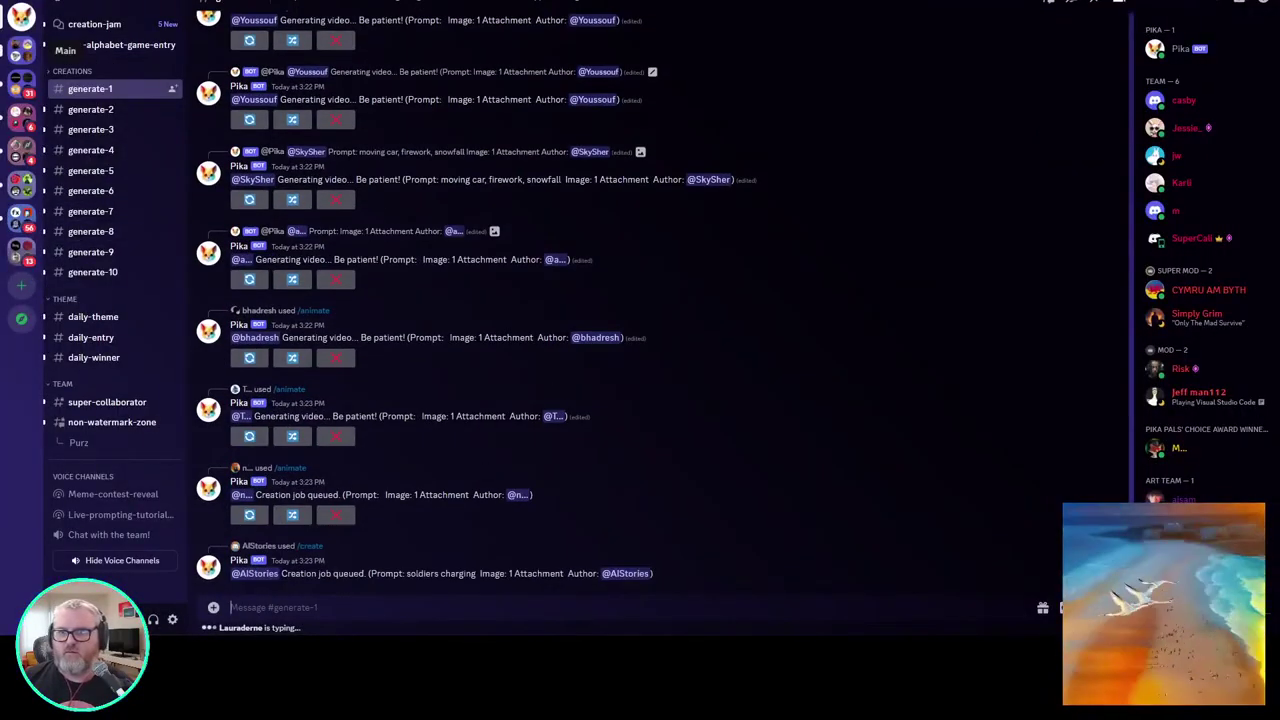
Step: In Discord, expand the first server folder and open the general channel of its first server
click(21, 50)
click(21, 84)
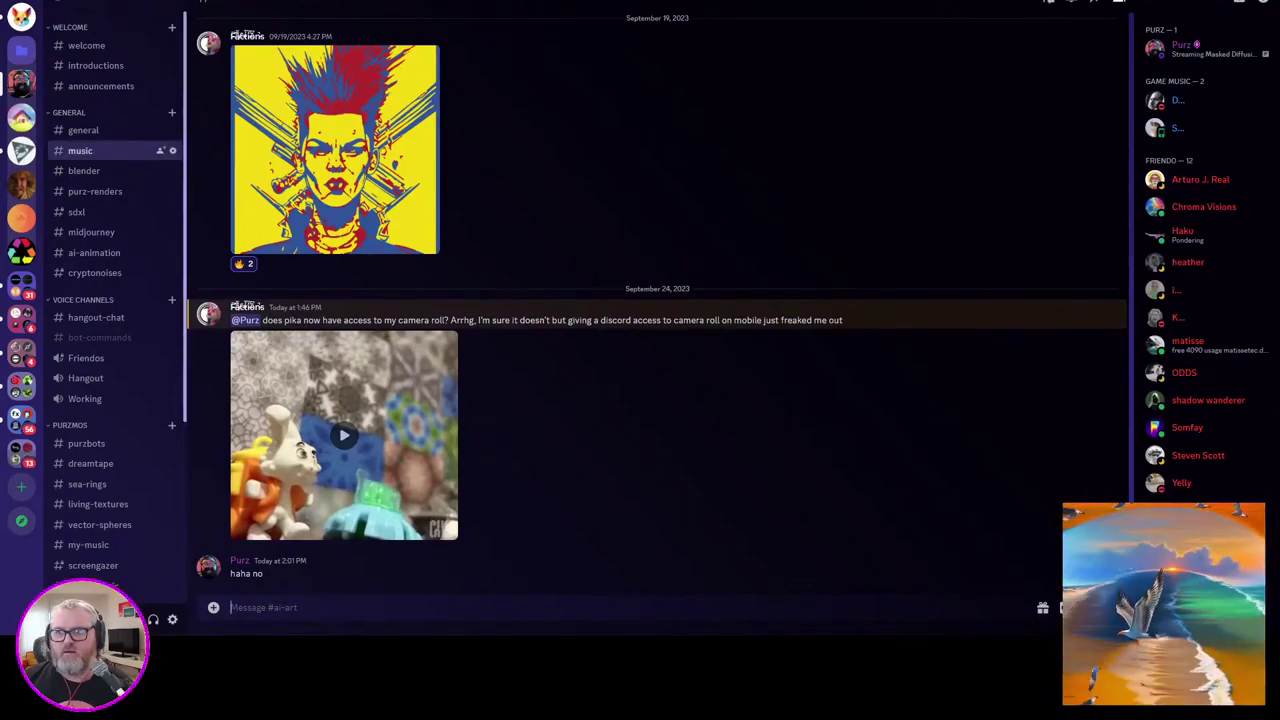
click(84, 130)
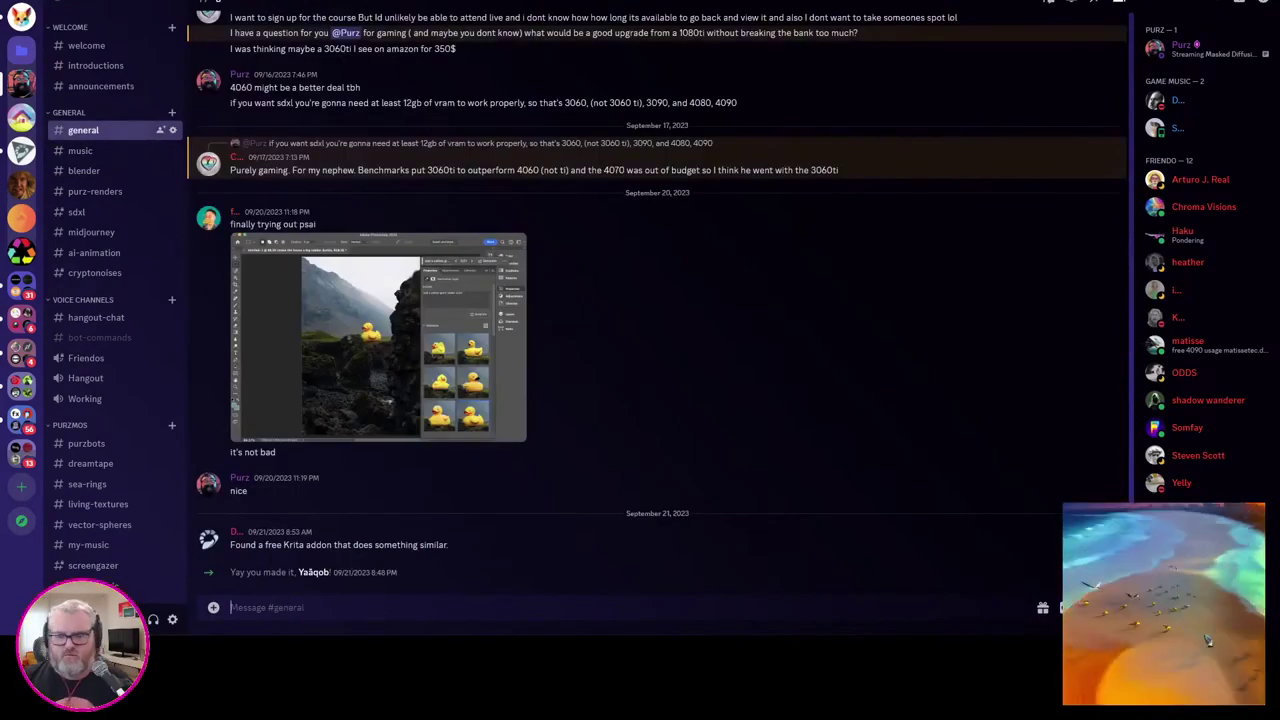
Step: Open the stable-diffusion-webui outputs\img2img-images folder in a new File Explorer window
key(super+r)
text(c)
key(Down)
key(Down)
key(Down)
key(Down)
key(Return)
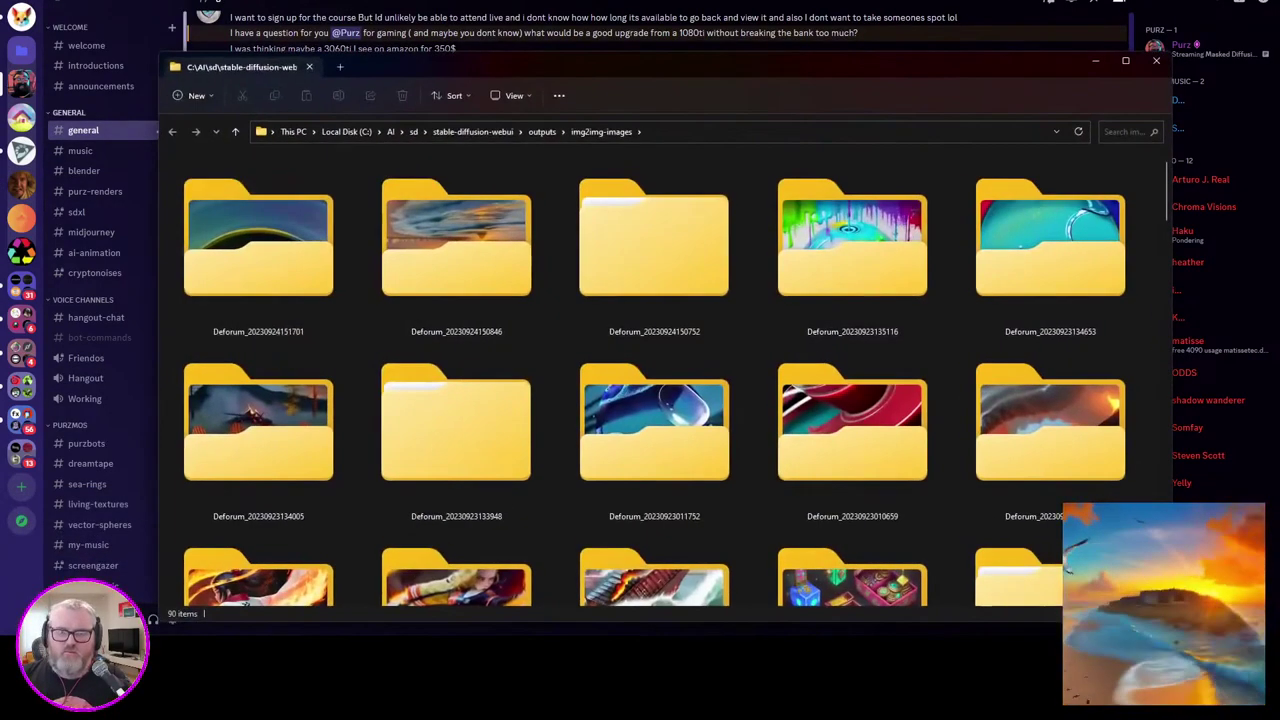
double_click(262, 240)
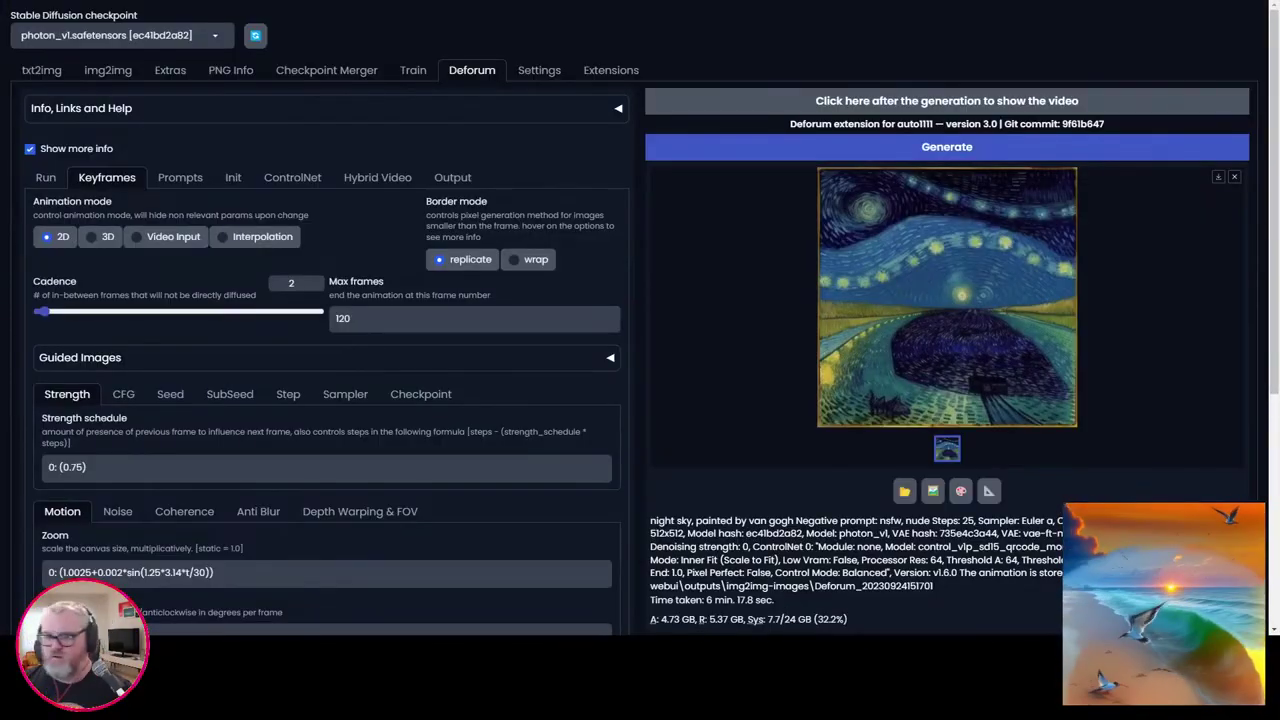
key(alt+Tab)
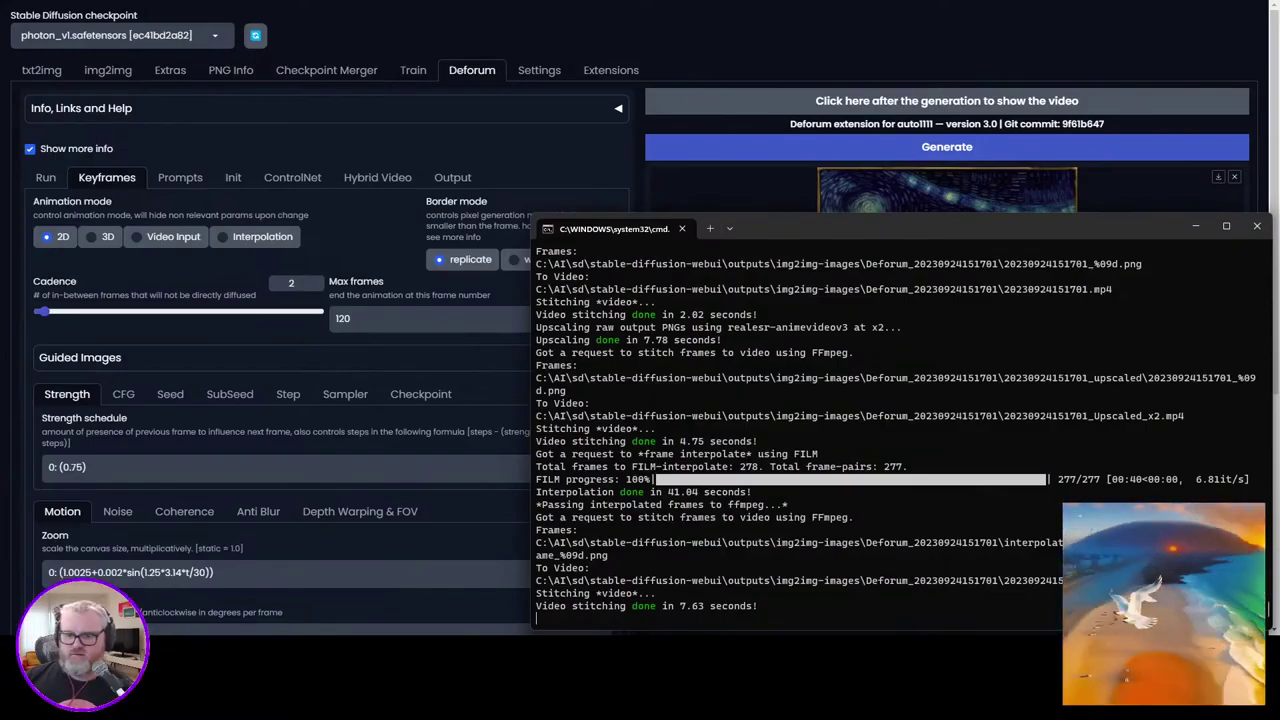
mouse_move(140, 648)
click(110, 580)
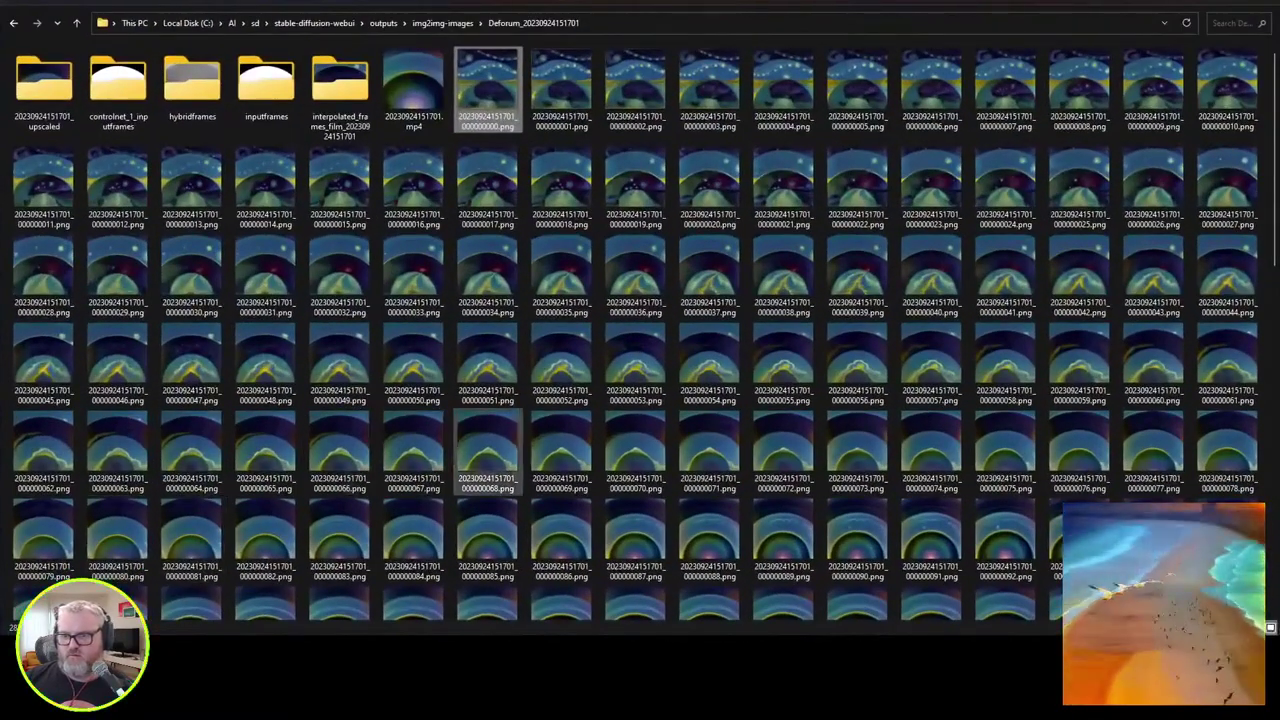
scroll(488, 452, down, 10)
double_click(1078, 560)
key(Escape)
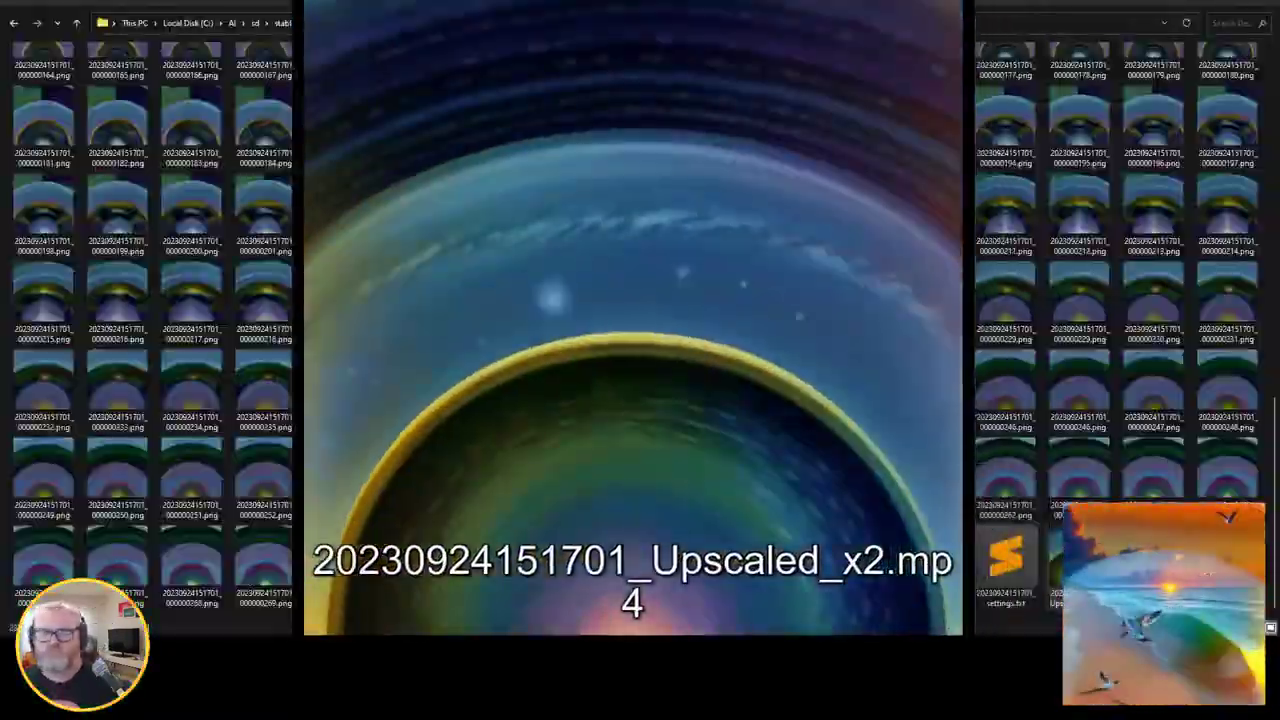
drag(974, 2, 792, 124)
drag(549, 132, 540, 2)
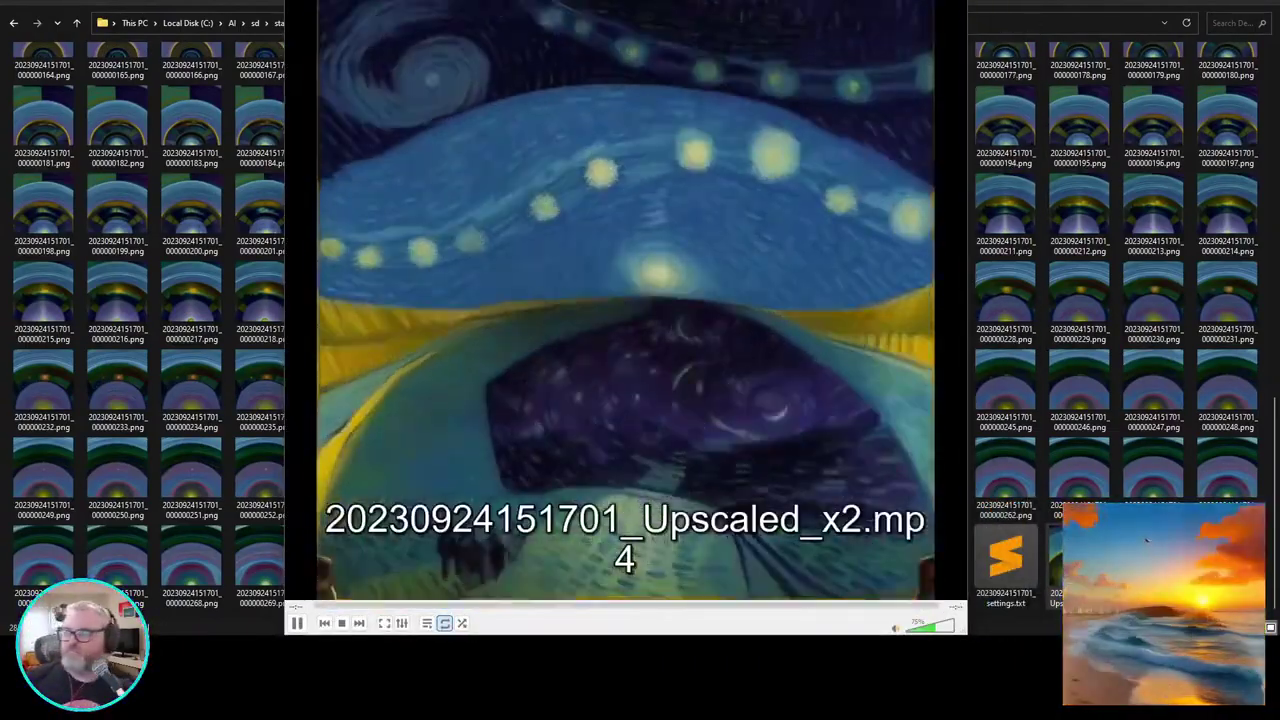
key(alt+F4)
Step: Go back up to the img2img-images folder that holds the Deforum output folders
mouse_move(256, 655)
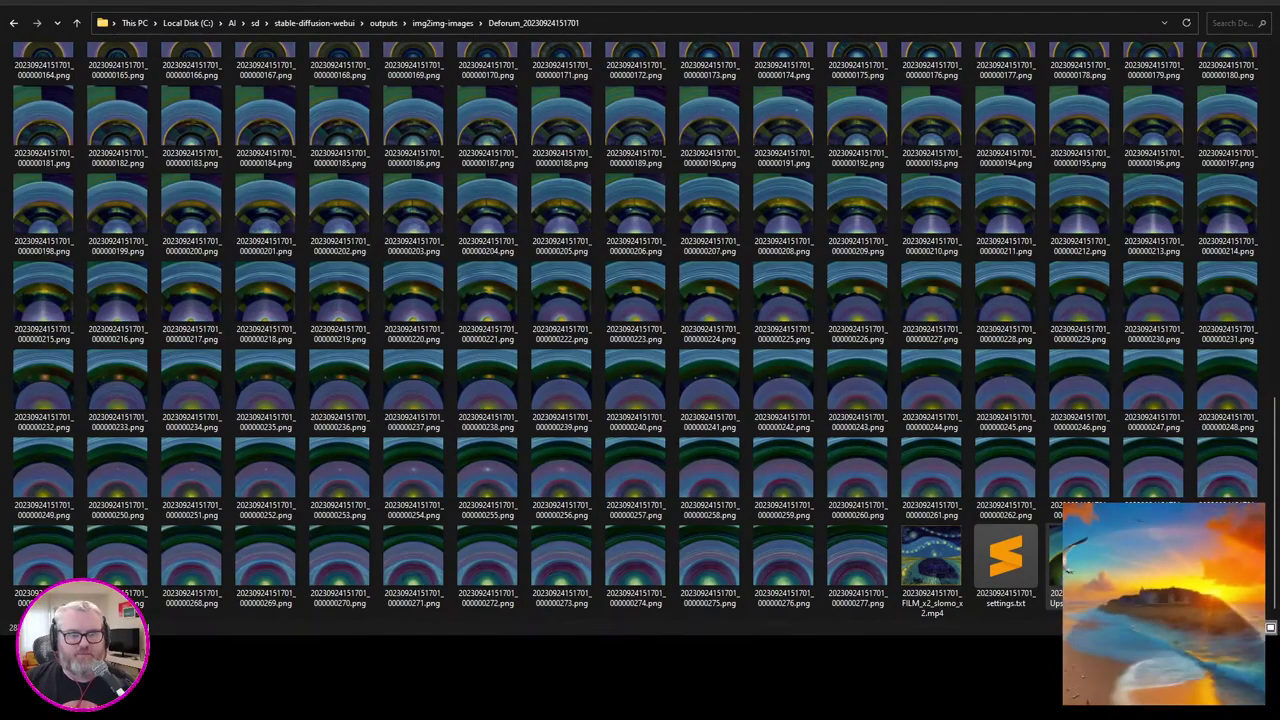
key(alt+Up)
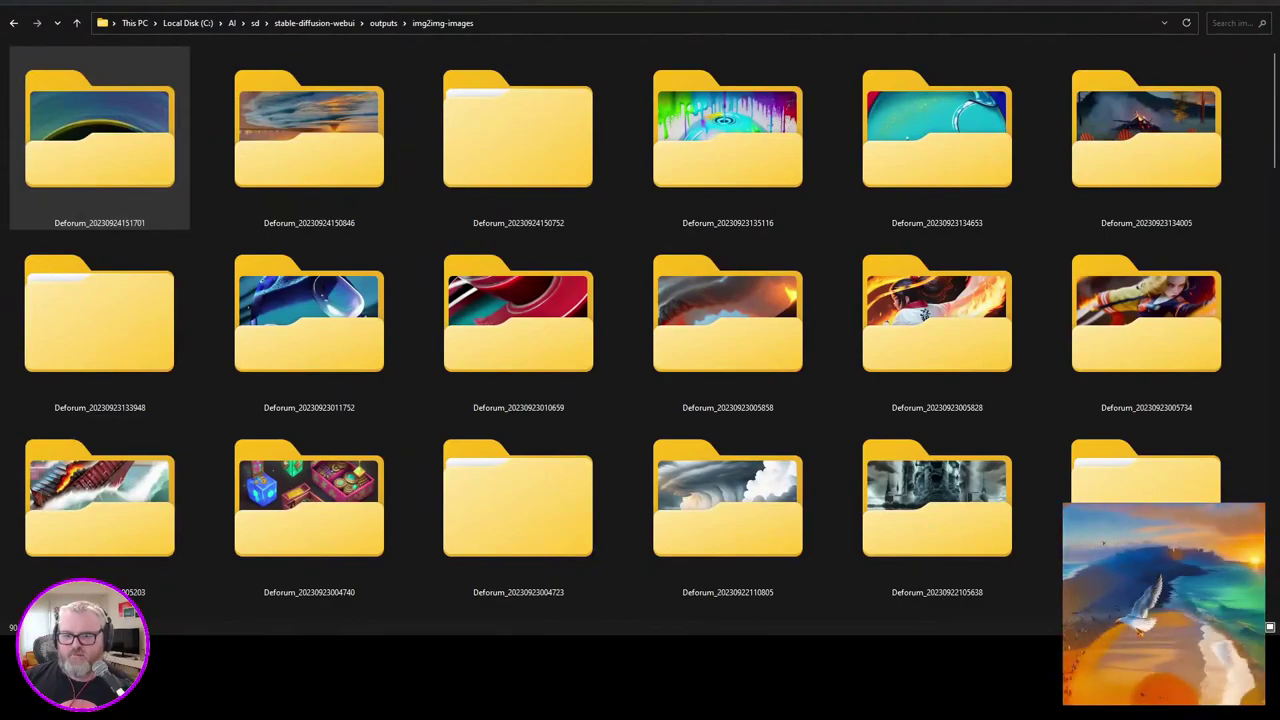
click(728, 323)
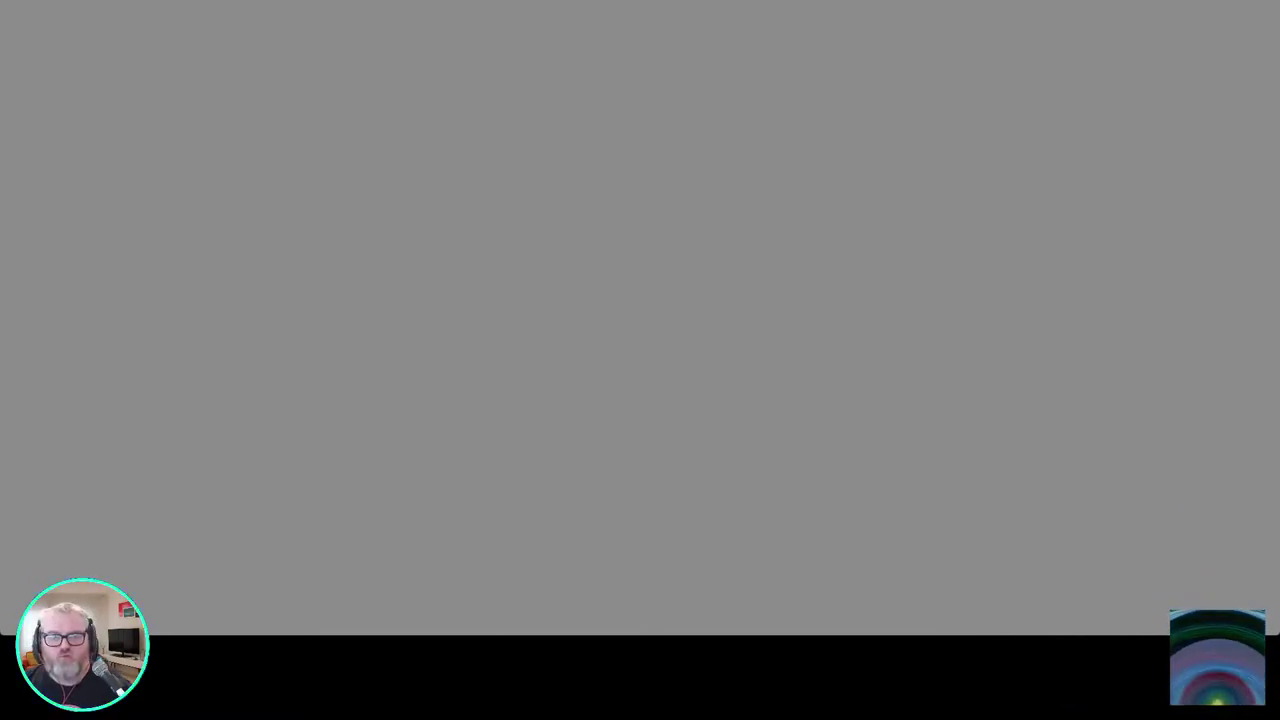
Step: In Blender, dismiss the splash screen, delete the default cube and add a plane mesh
key(Escape)
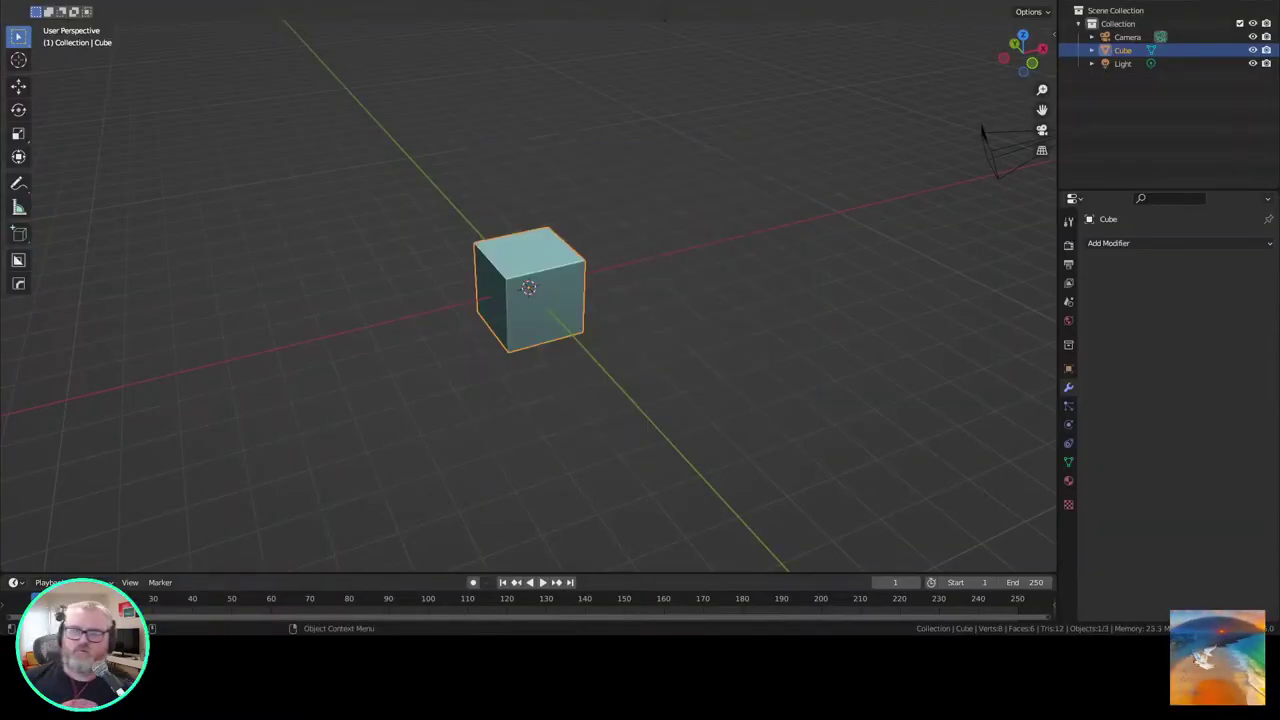
key(Delete)
key(shift+a)
mouse_move(548, 301)
click(612, 302)
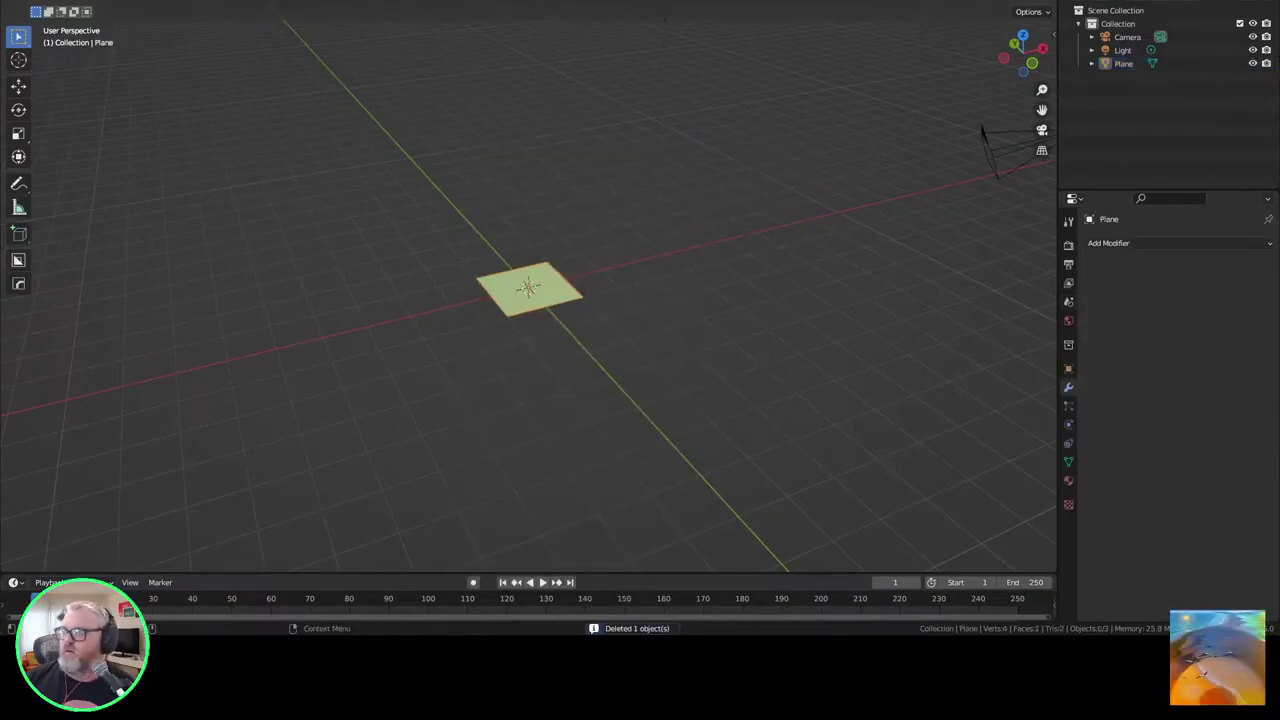
Step: Reset the camera's location and rotation to 0 on all axes
click(1127, 37)
drag(1200, 285, 1200, 355)
text(0)
key(Return)
text(0)
key(Return)
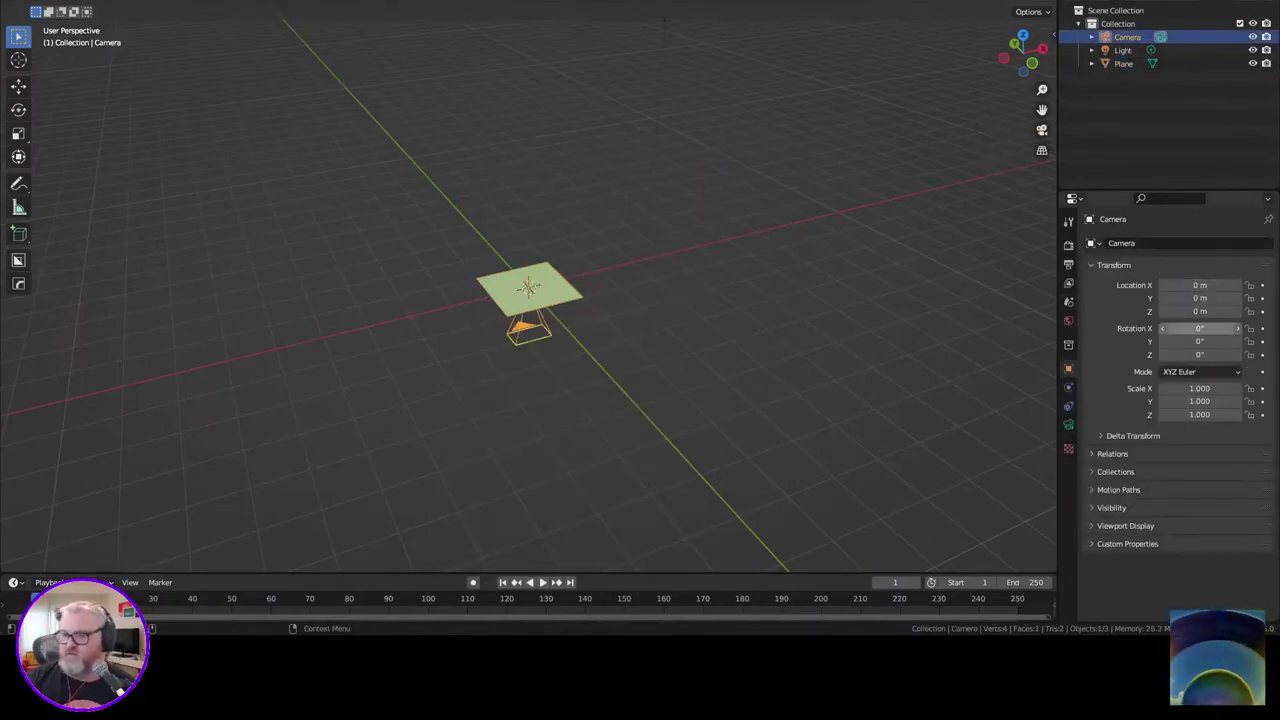
Step: Raise the camera above the plane by setting its Z location to 2 m
double_click(1200, 311)
text(2.52)
key(Return)
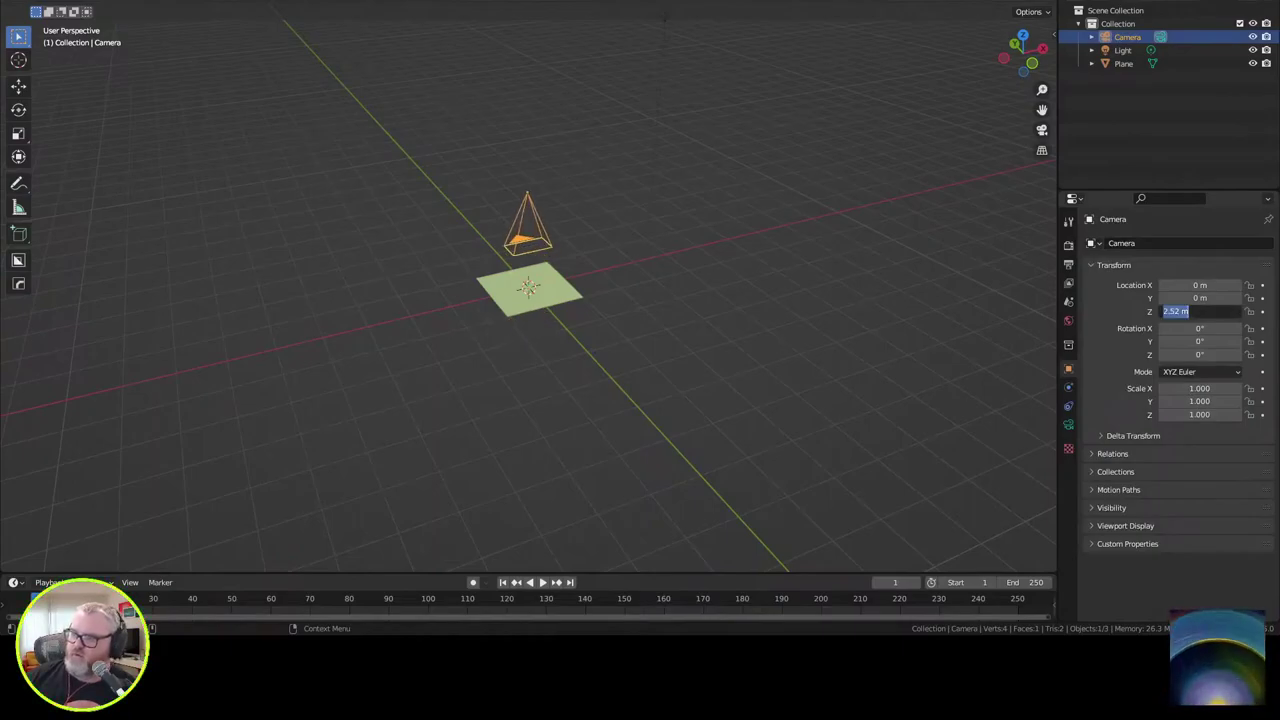
text(2)
key(Return)
Step: Change the camera lens type to Orthographic with an orthographic scale of 2
click(1068, 425)
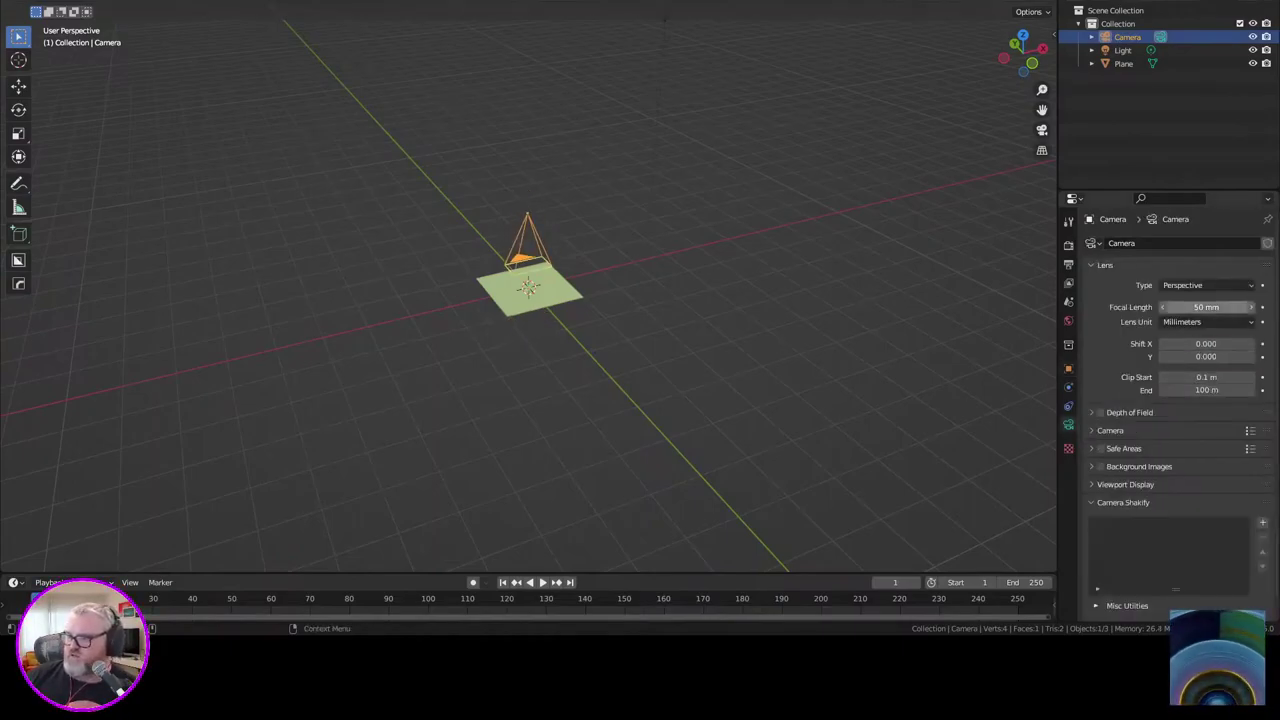
click(1207, 285)
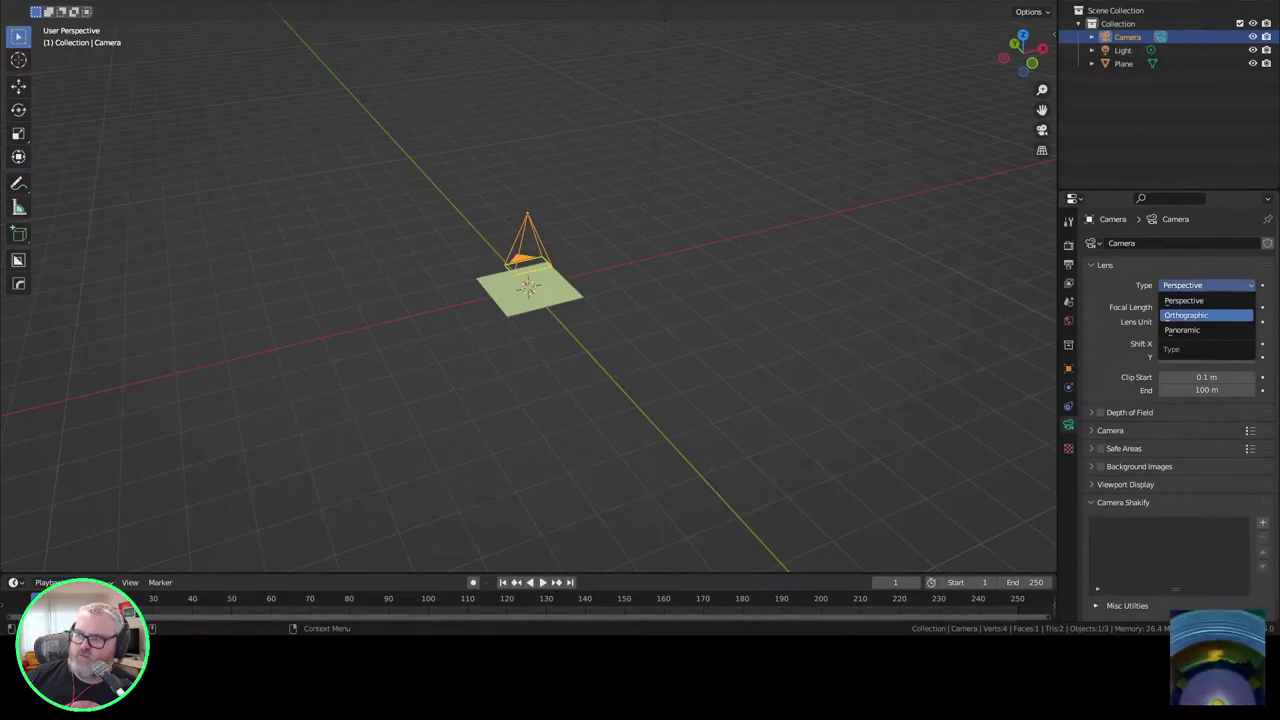
click(1207, 315)
double_click(1207, 307)
text(2)
key(Return)
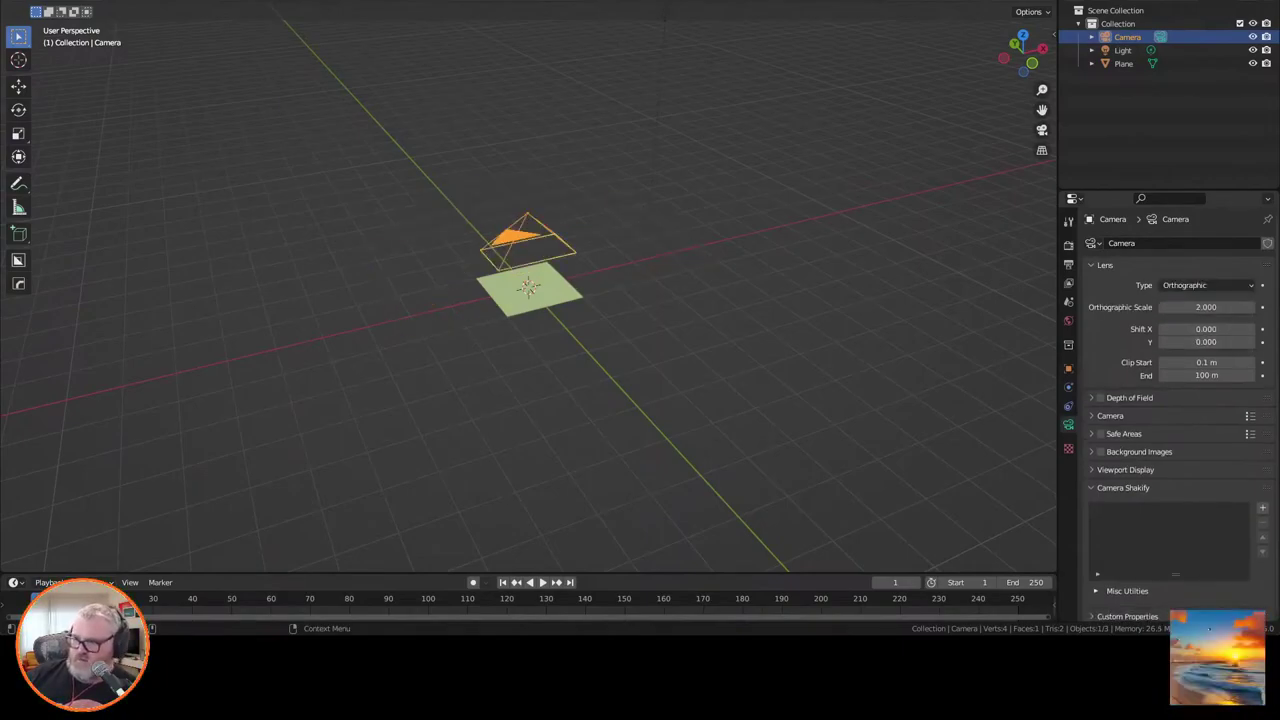
Step: Set the render resolution to a vertical 1080 × 1920 px
drag(600, 300, 500, 375)
click(1068, 263)
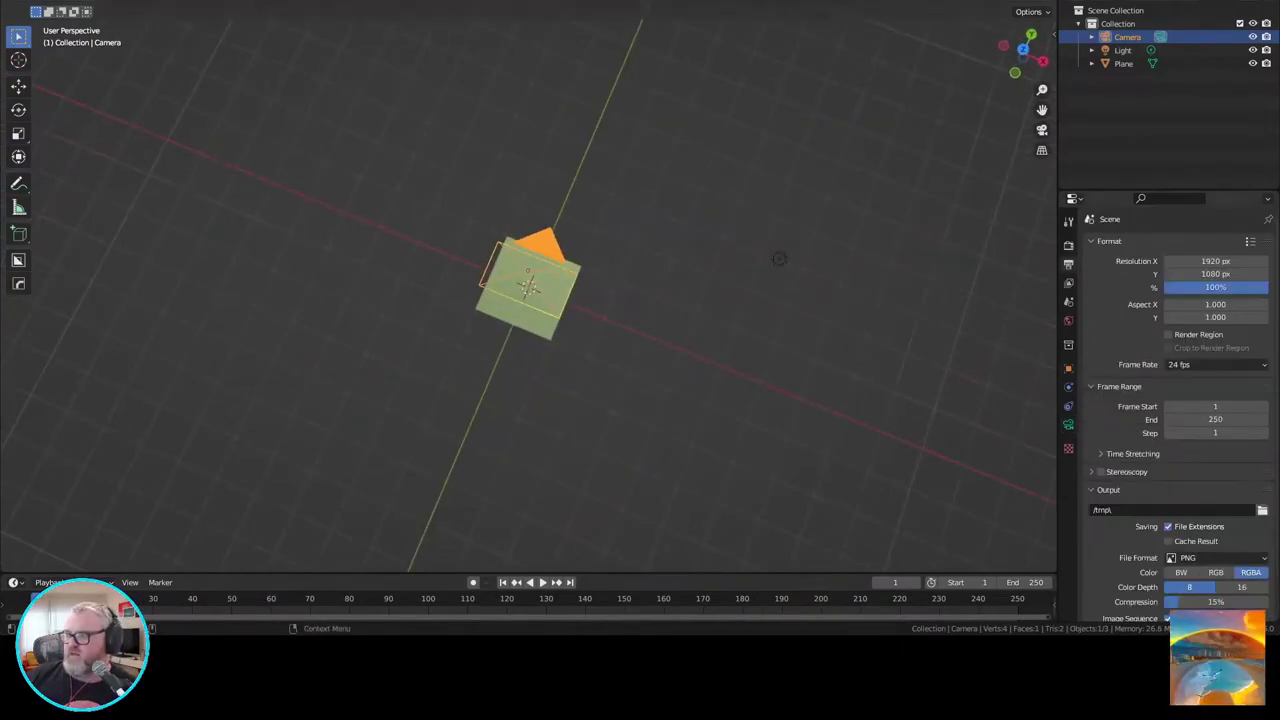
double_click(1215, 261)
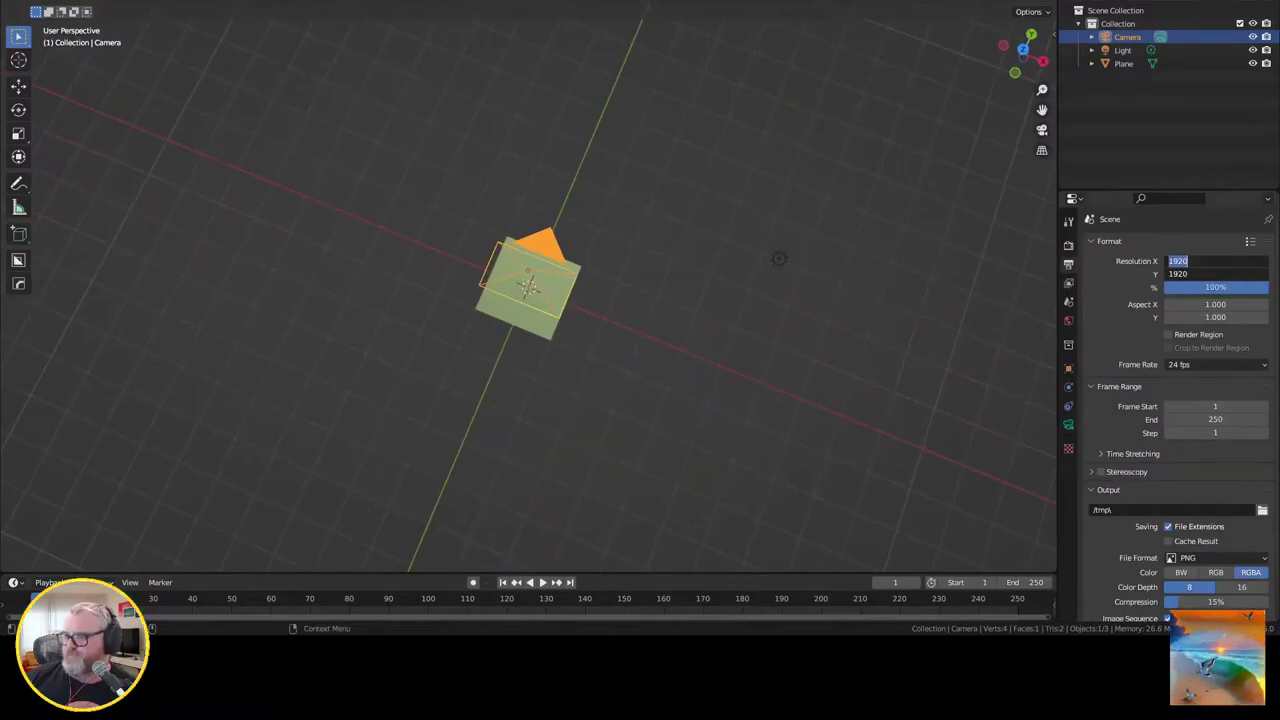
key(Return)
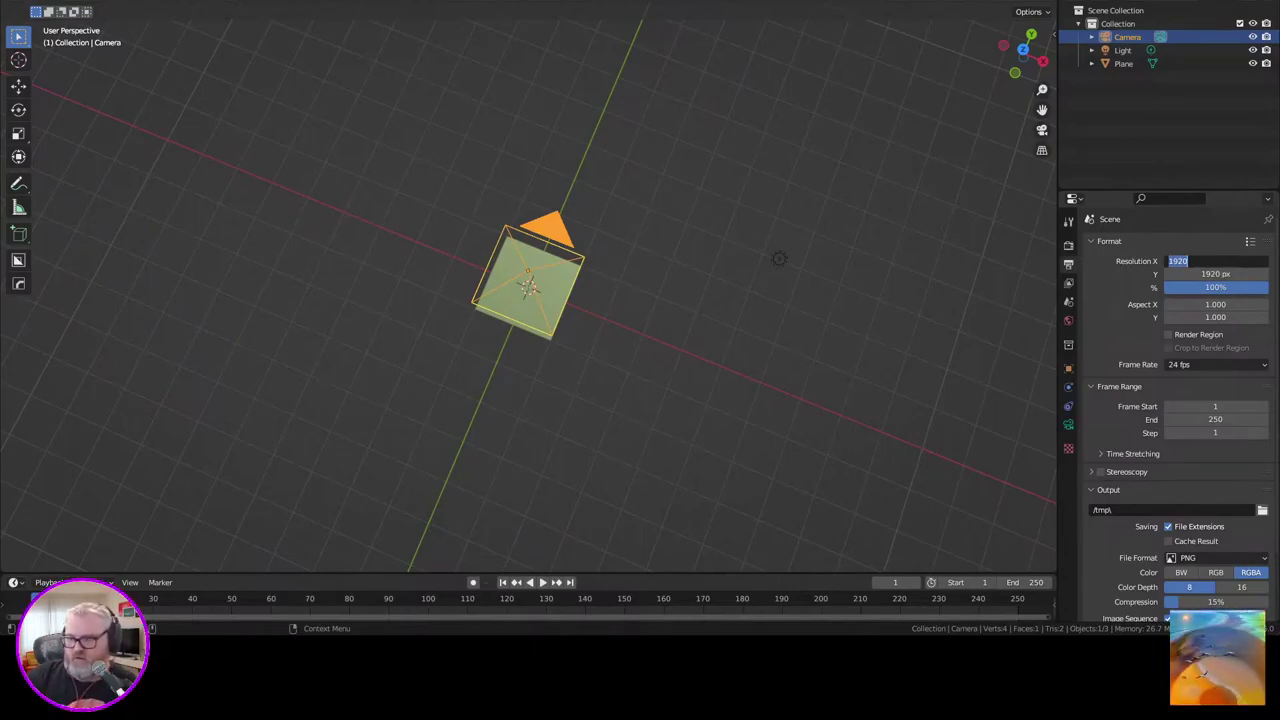
text(108)
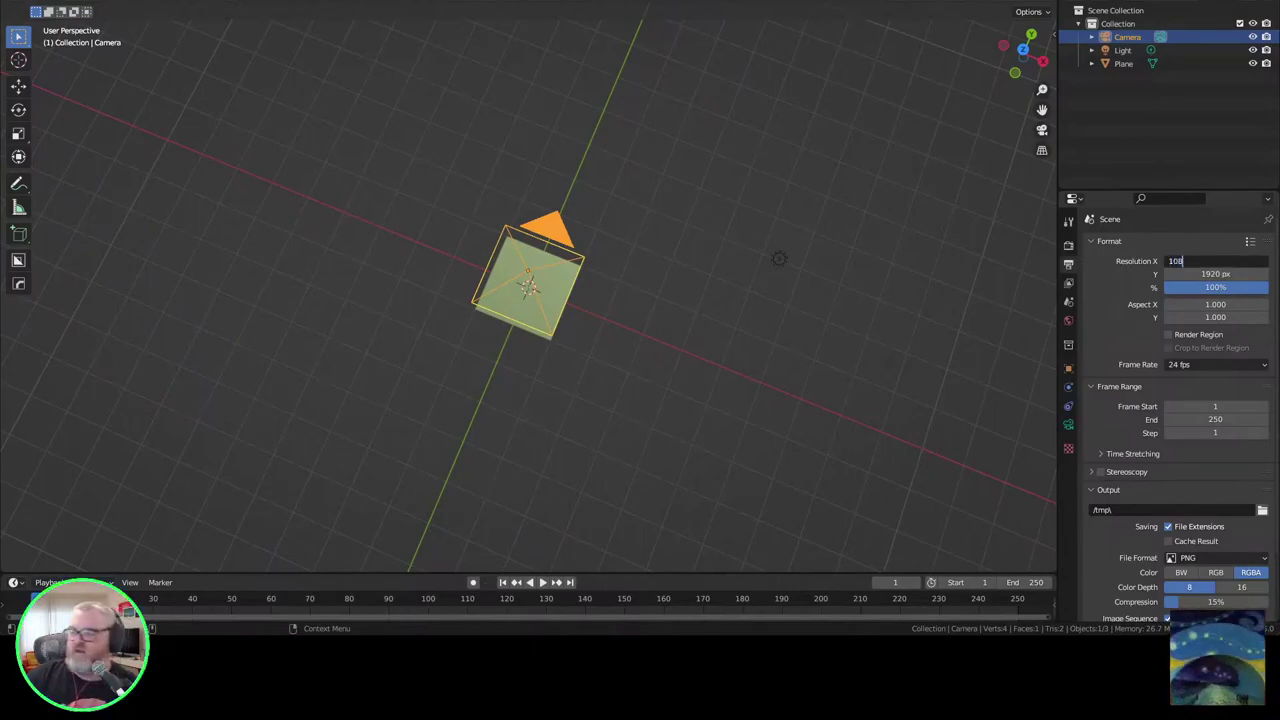
text(0)
key(Return)
click(1215, 274)
key(Return)
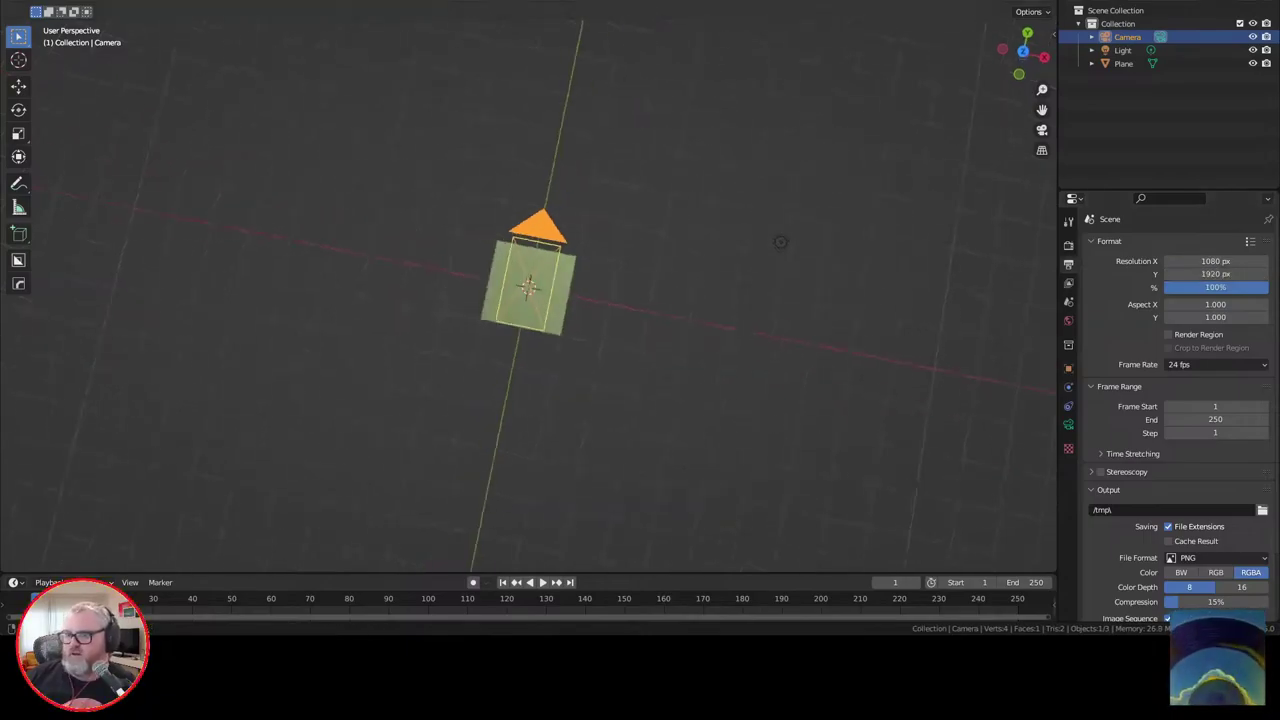
Step: Set the render resolution to 720 × 1280 px and view the plane through the camera
click(1215, 261)
text(720)
key(Return)
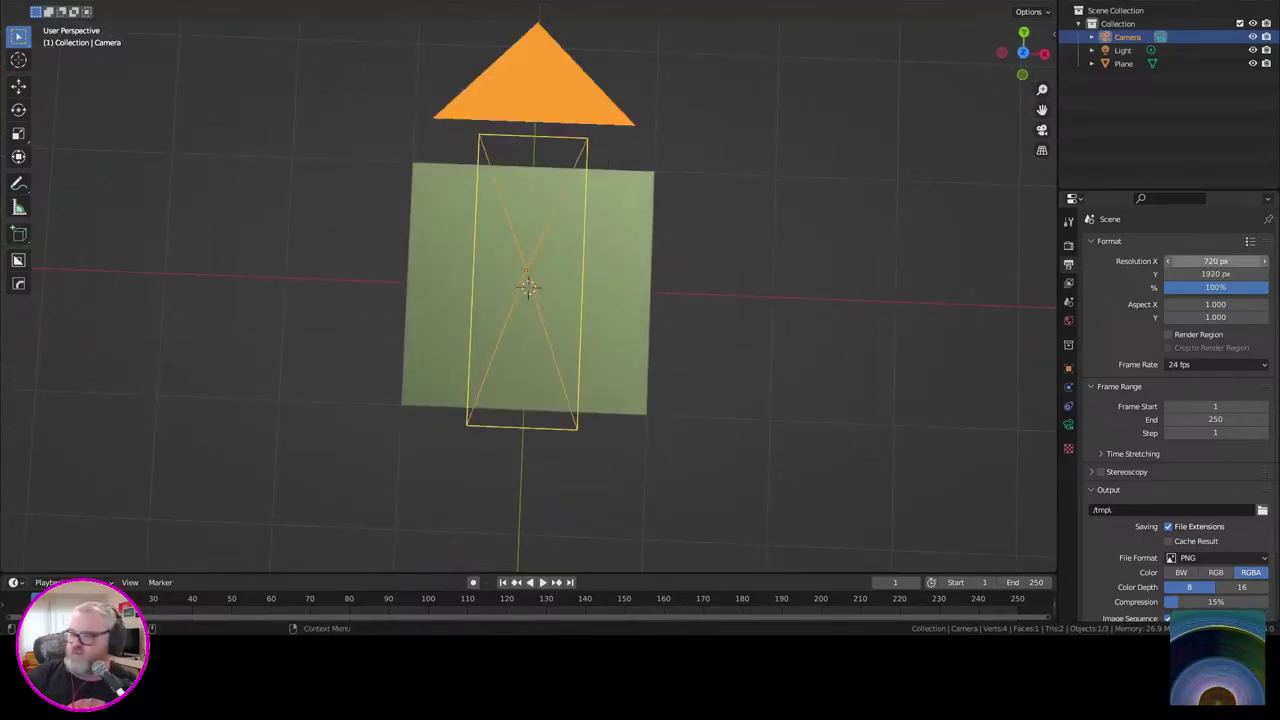
click(1215, 274)
text(12)
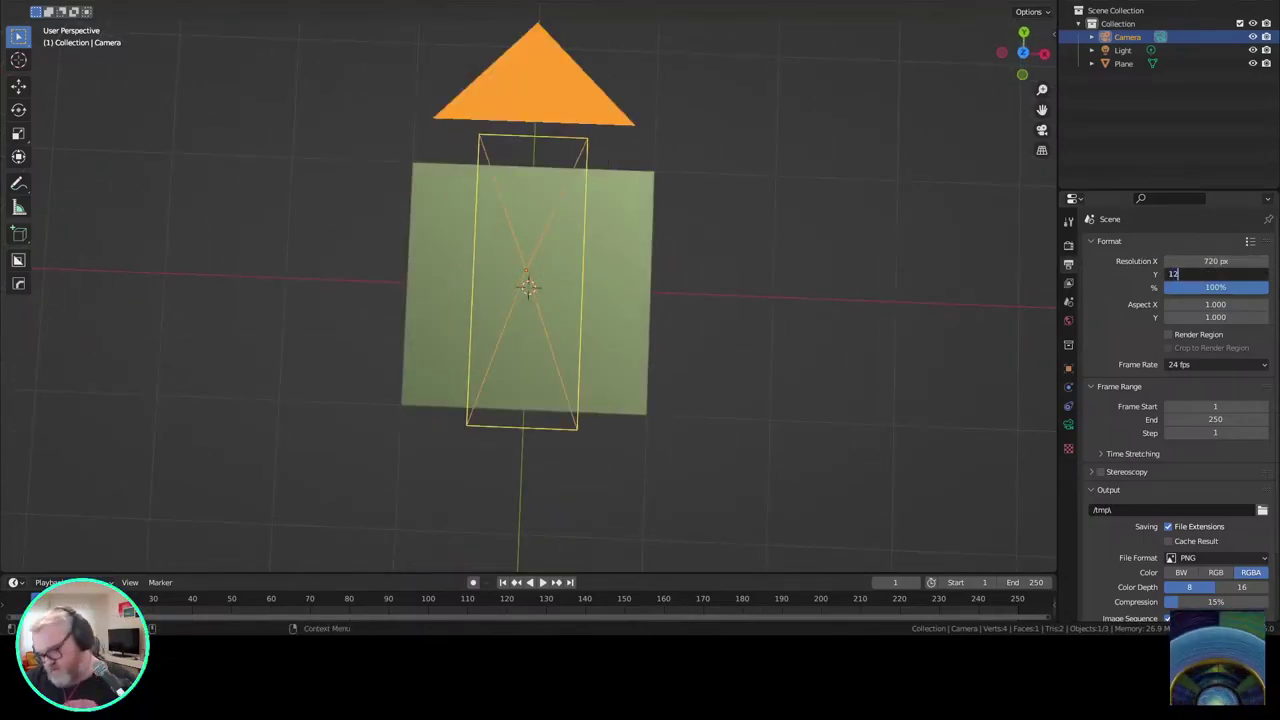
text(80)
key(Return)
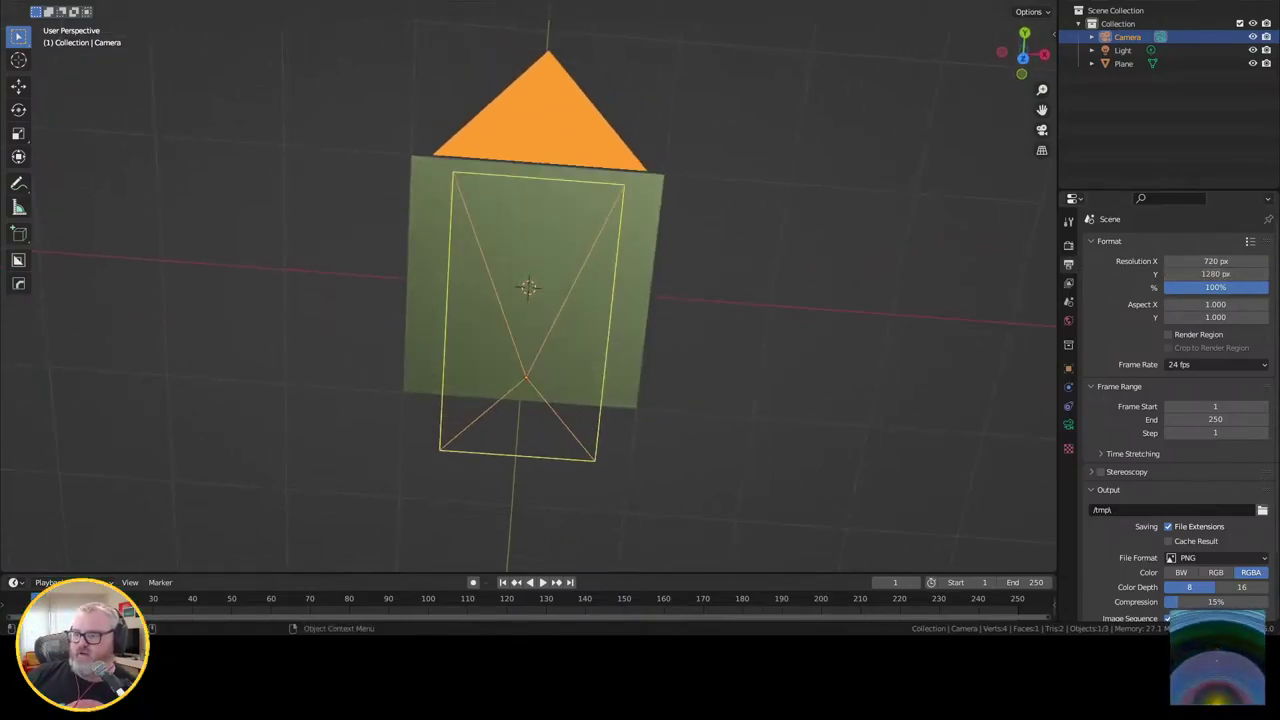
drag(528, 310, 508, 283)
key(KP_0)
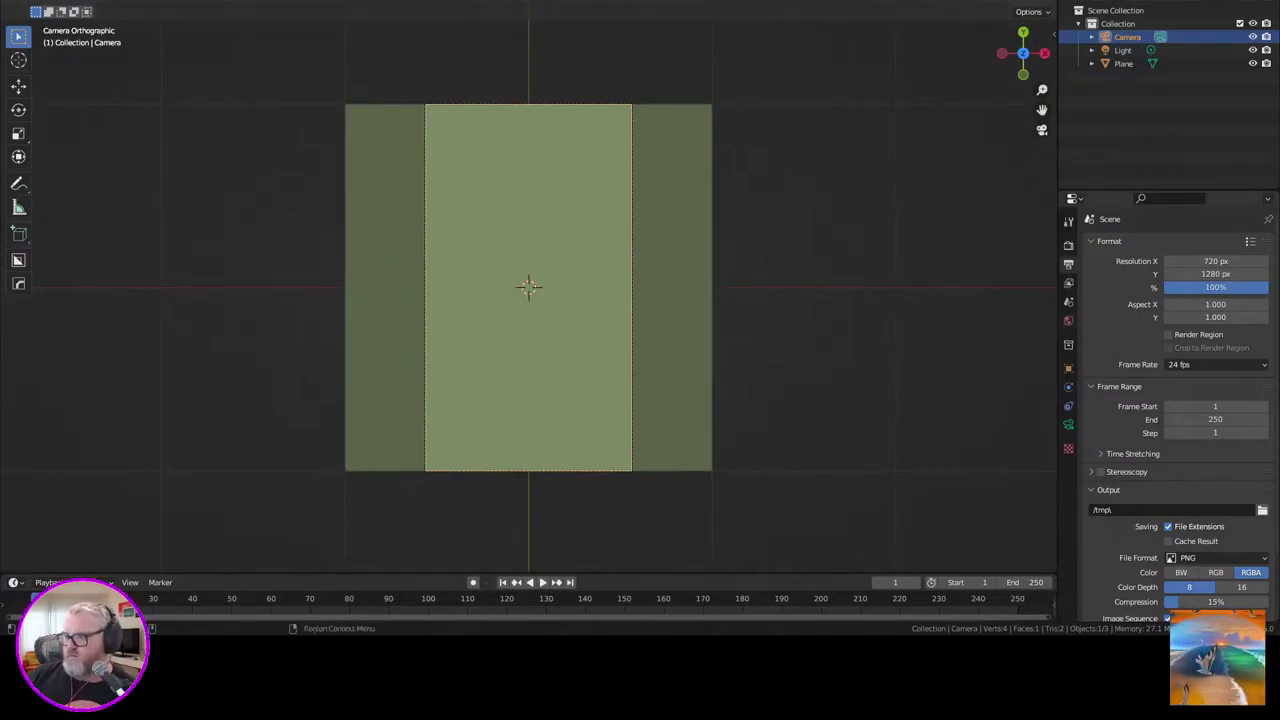
Step: Give the plane a new material with an Emission surface and preview it with the viewport overlays hidden
click(1068, 321)
click(1124, 64)
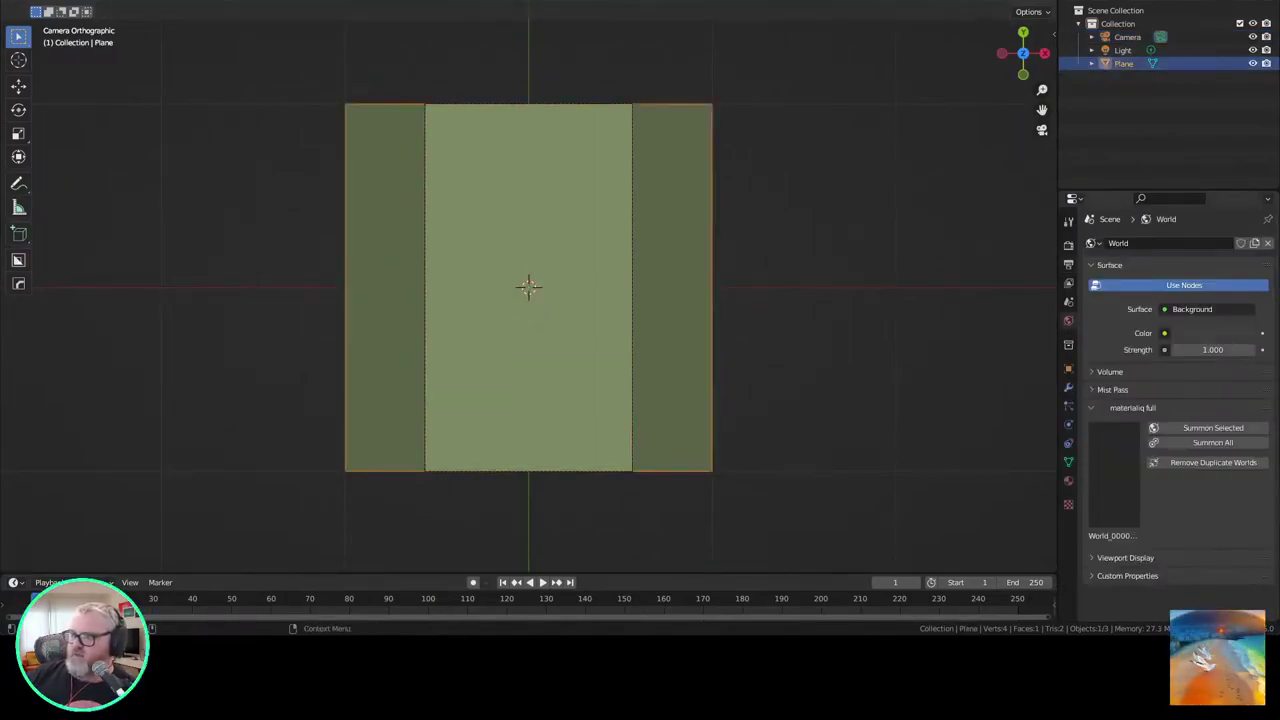
click(1068, 481)
click(1194, 300)
click(1195, 300)
click(1205, 384)
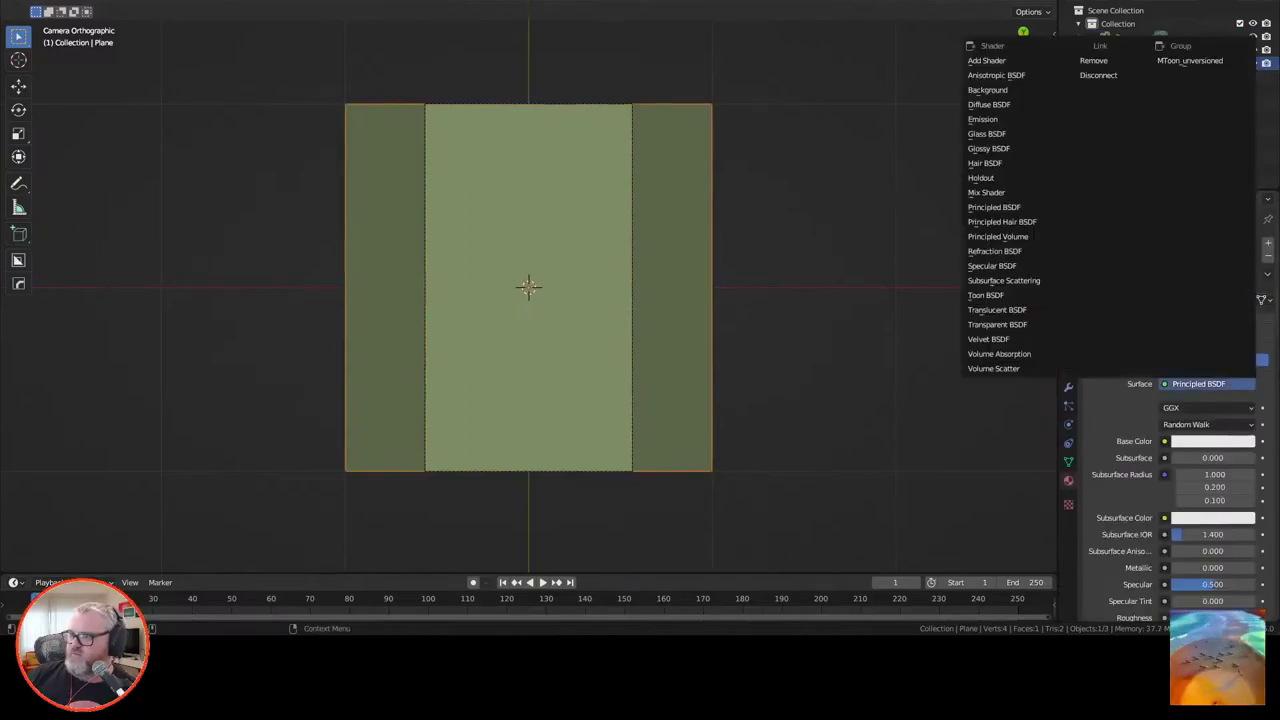
click(1000, 119)
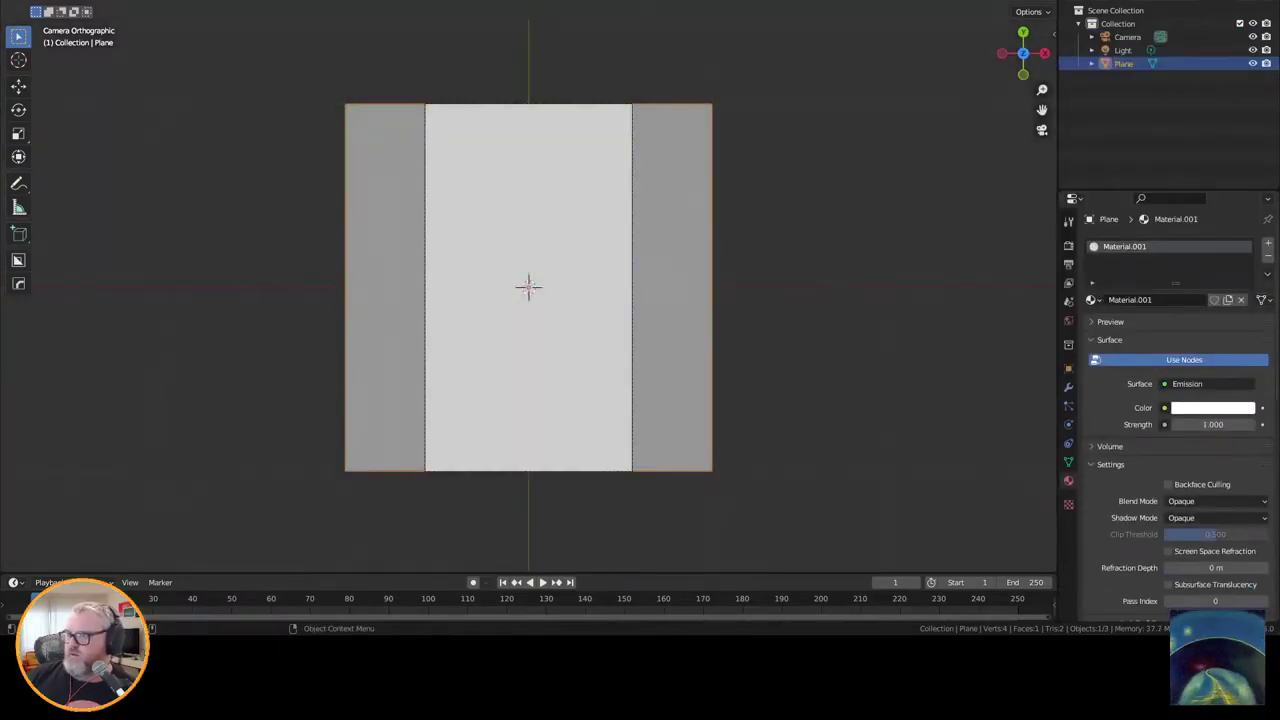
key(shift+alt+z)
key(alt+a)
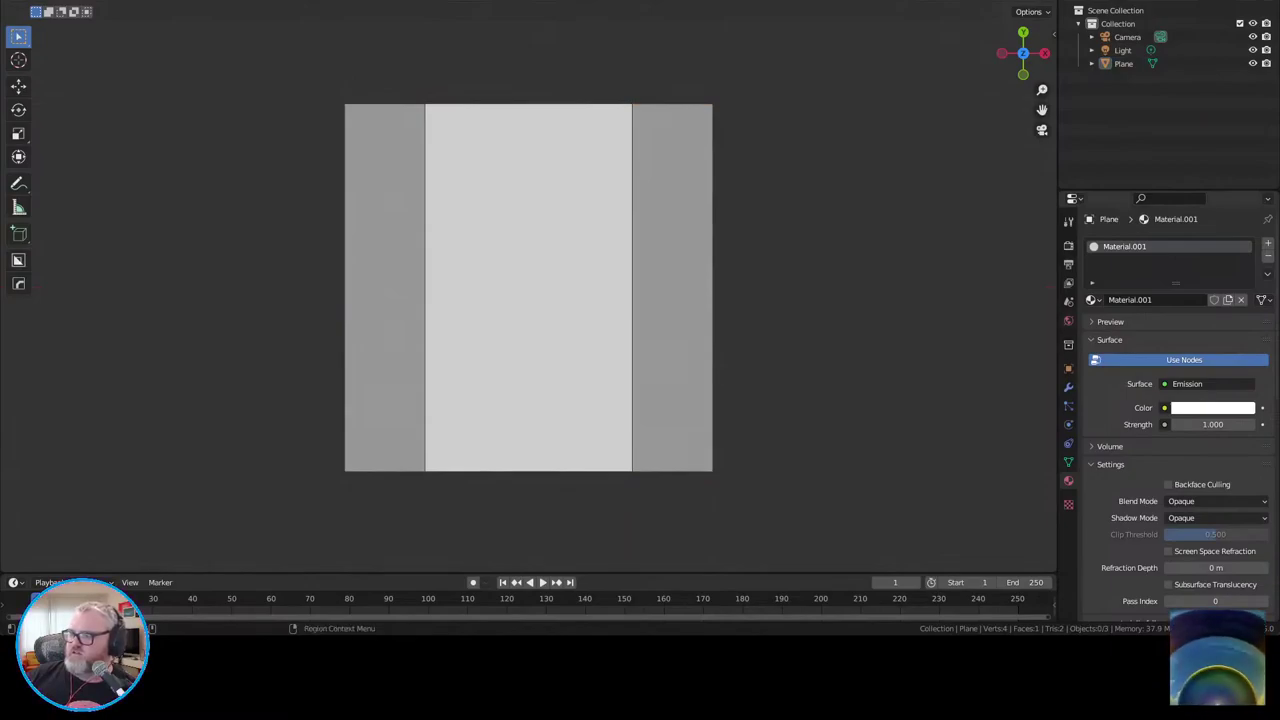
Step: Darken the world background color to black and return to the plane's material settings
click(1068, 320)
click(1212, 332)
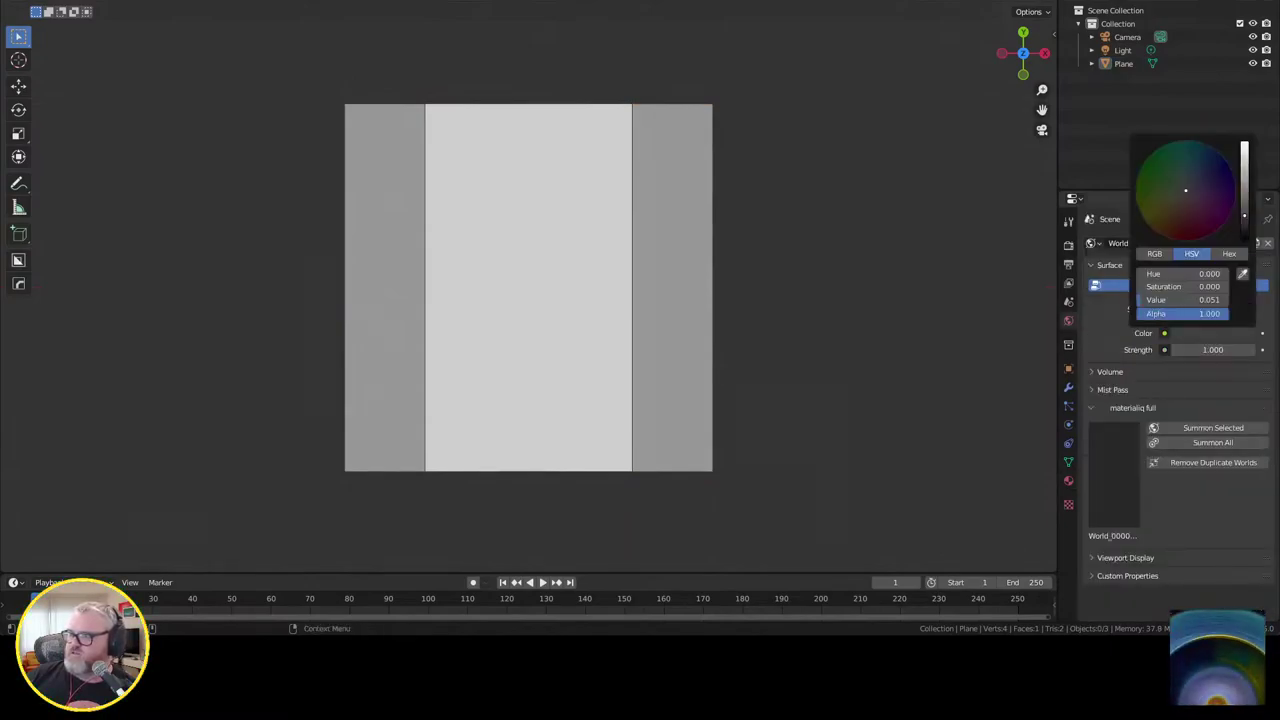
drag(1244, 215, 1244, 238)
click(1068, 480)
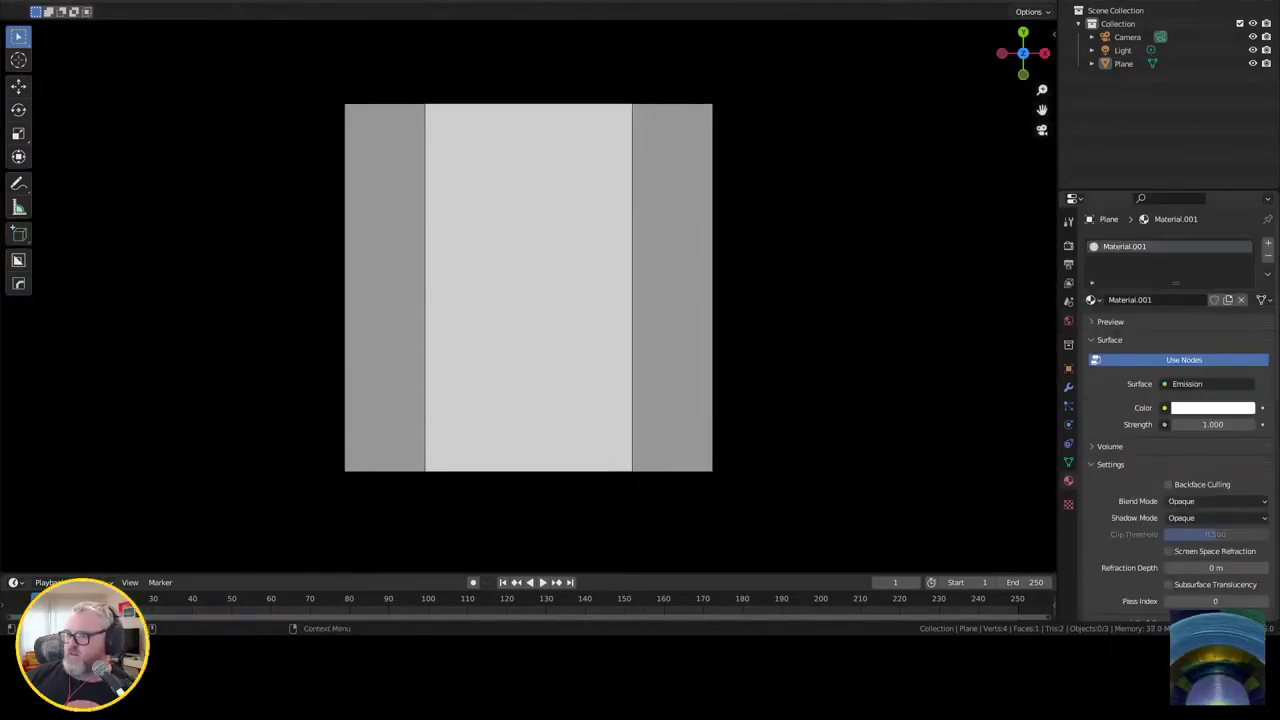
Step: Set the camera's Passepartout opacity to 1.000 in its viewport display settings and deselect it
click(1127, 37)
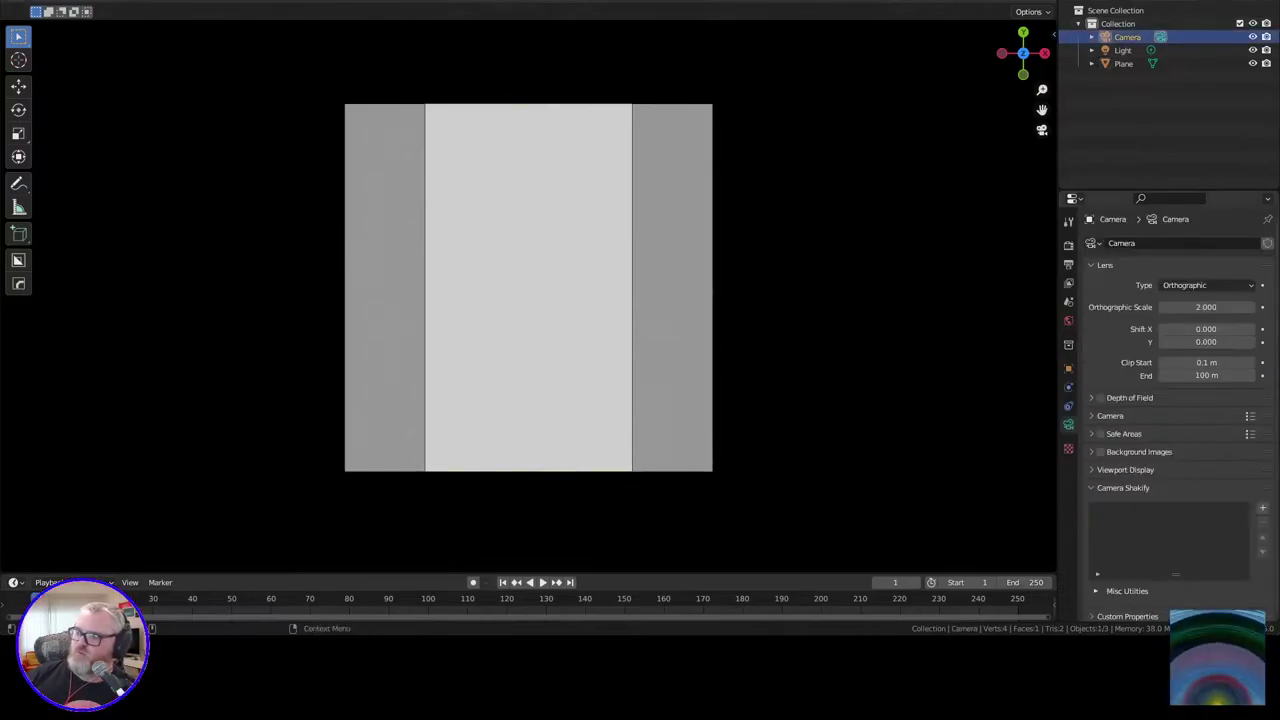
click(1125, 470)
scroll(1150, 468, down, 5)
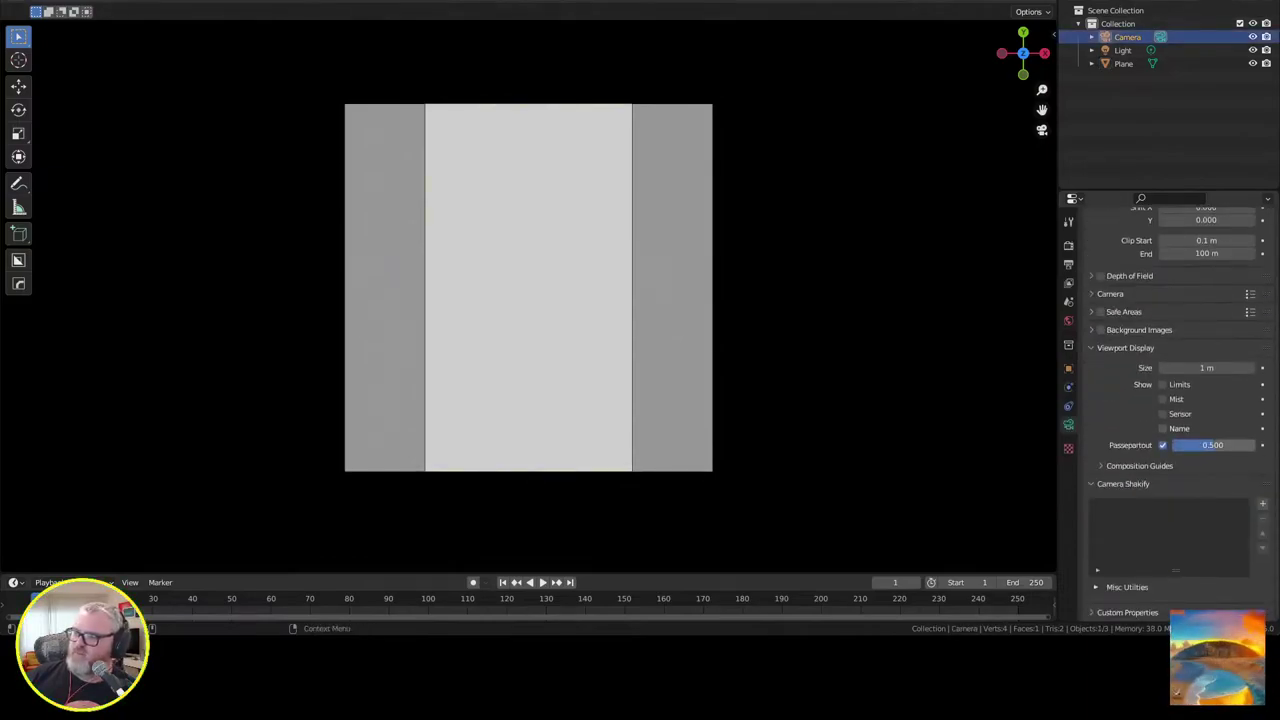
drag(1207, 445, 1258, 445)
click(850, 340)
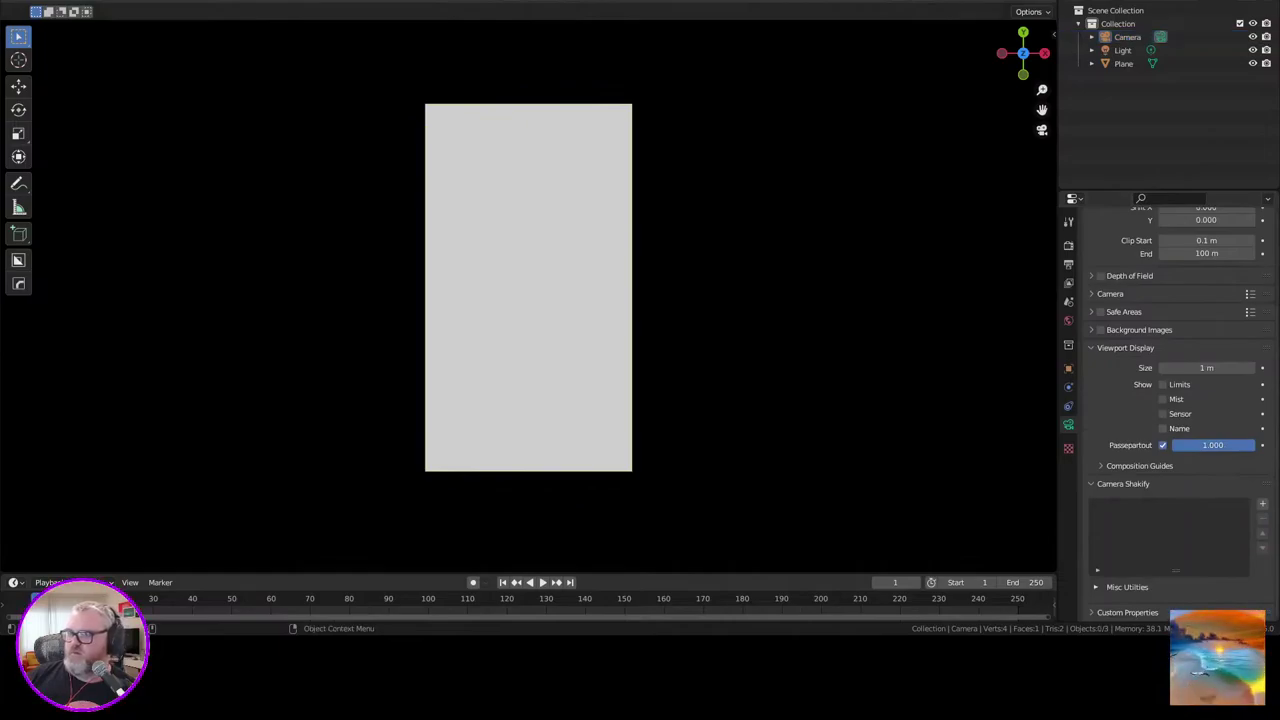
Step: Select the plane and set the scene's color management View Transform to Standard
click(545, 300)
click(1068, 245)
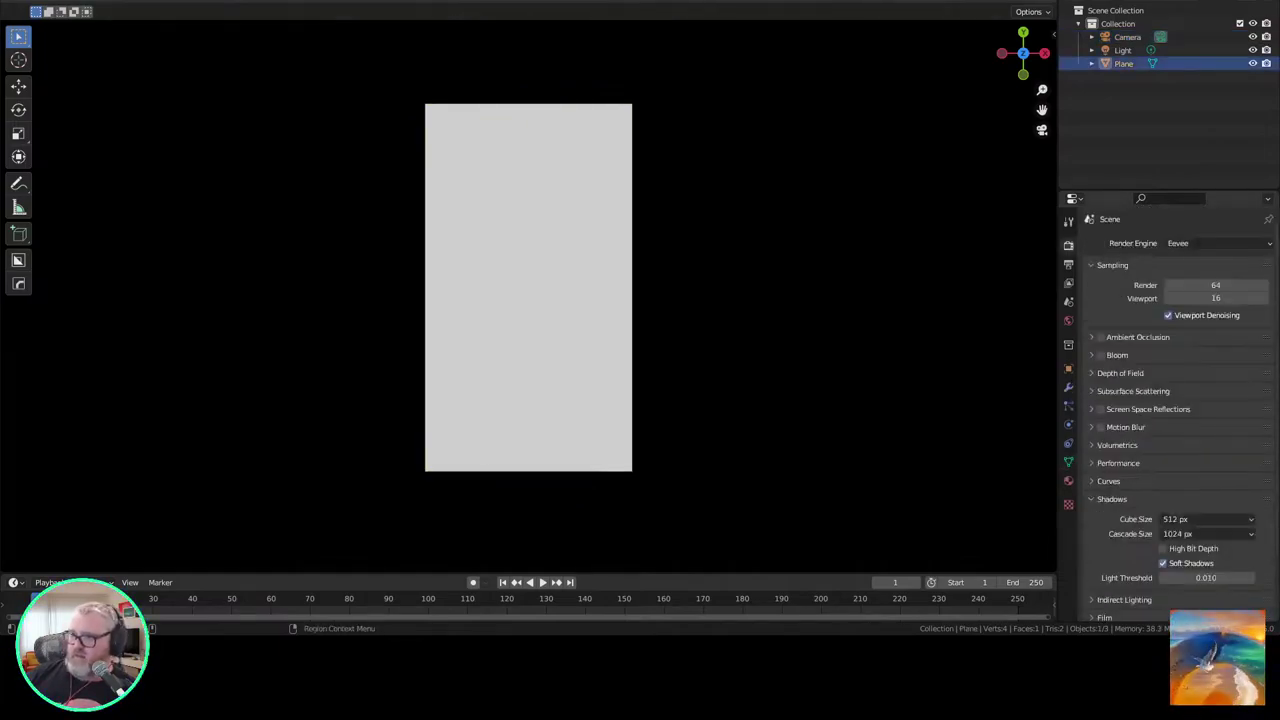
scroll(1150, 400, down, 3)
scroll(1170, 400, down, 3)
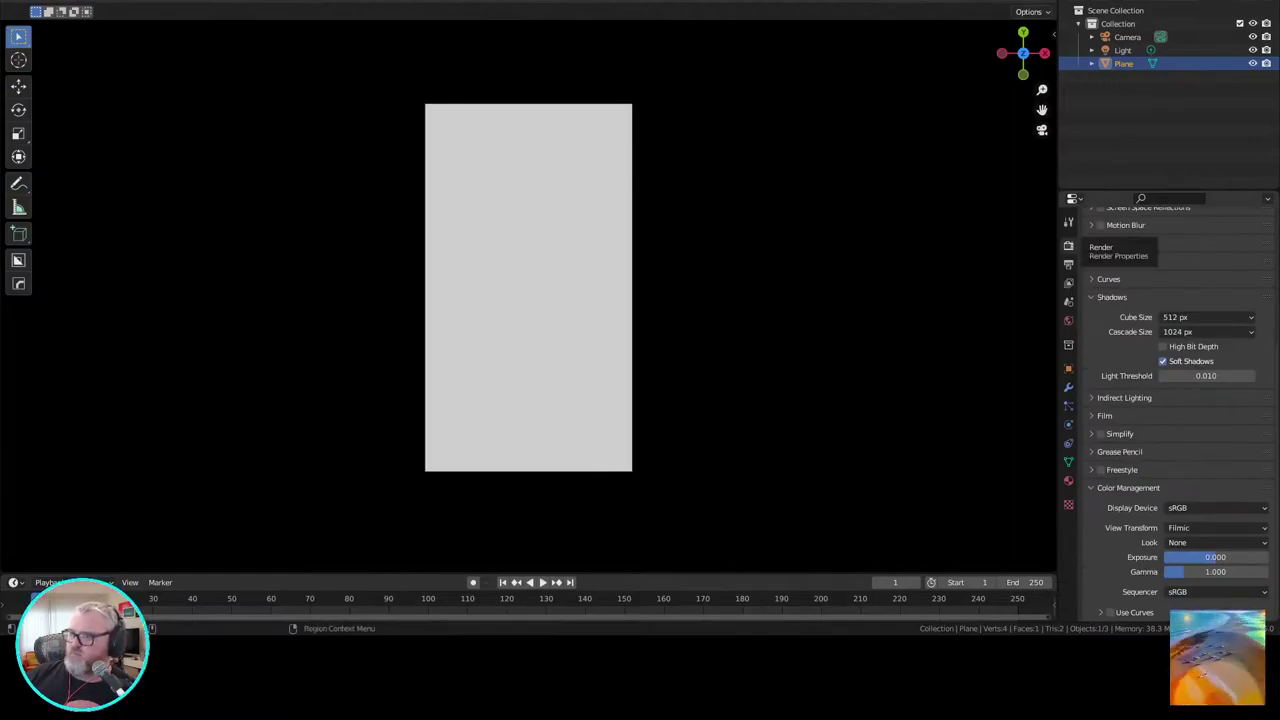
click(1215, 527)
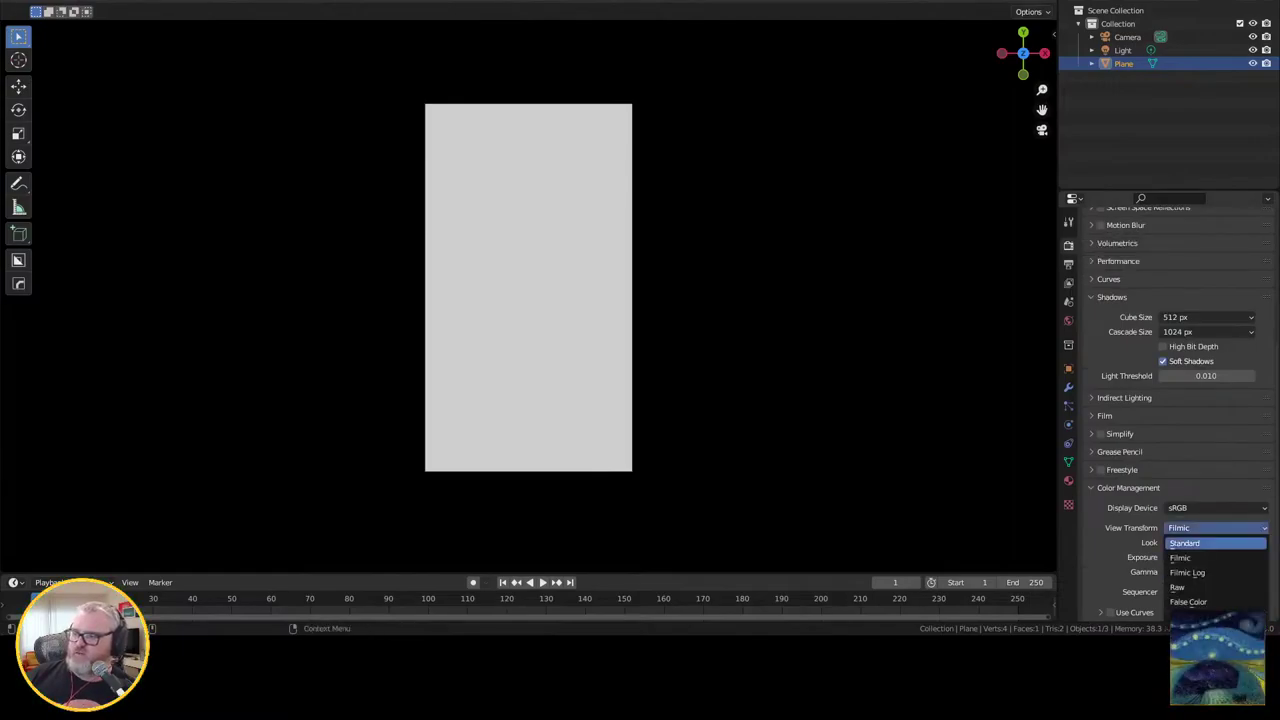
click(1215, 543)
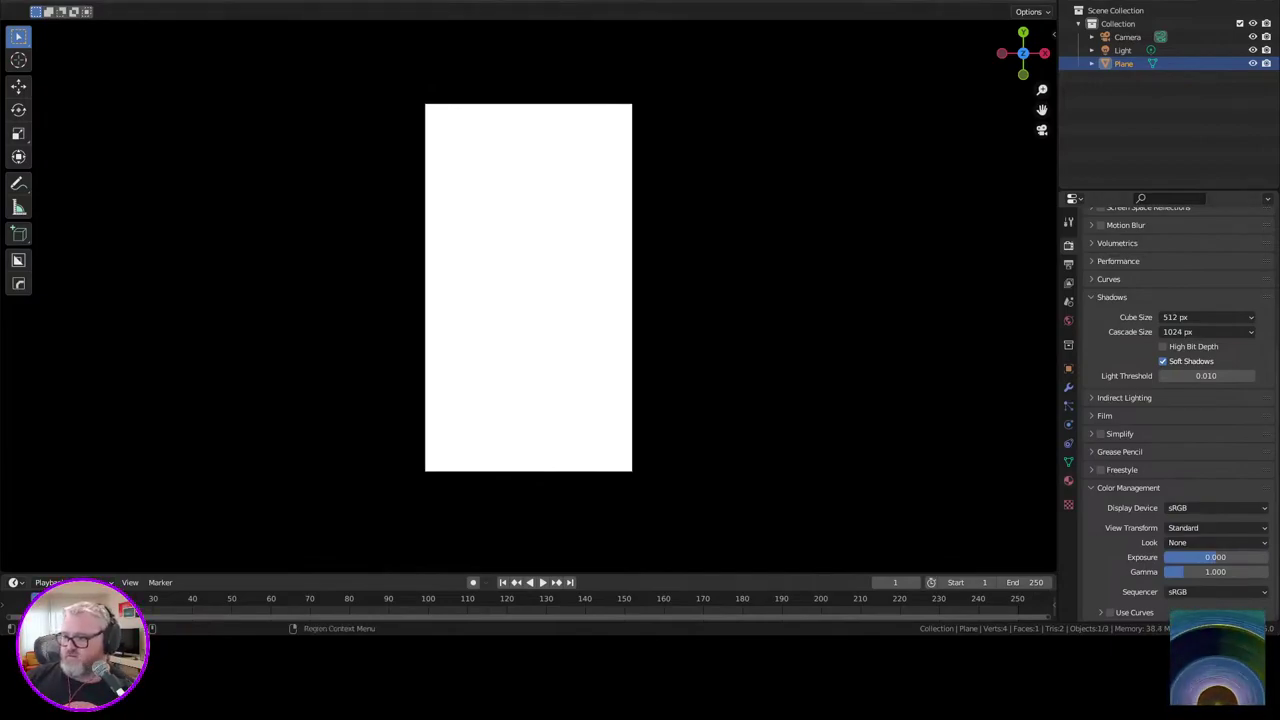
Step: Split the viewport and show the plane's material nodes in a wider Shader Editor beside it, with the node sidebar hidden
click(1068, 481)
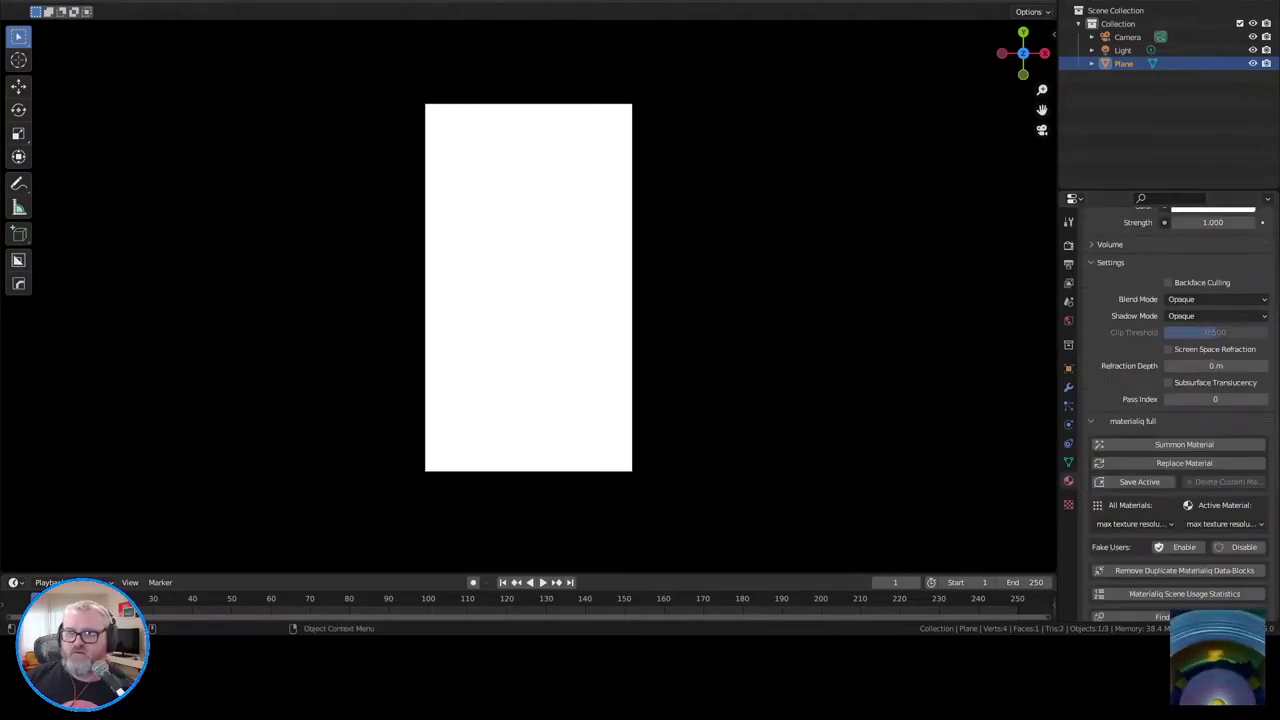
drag(4, 568, 498, 530)
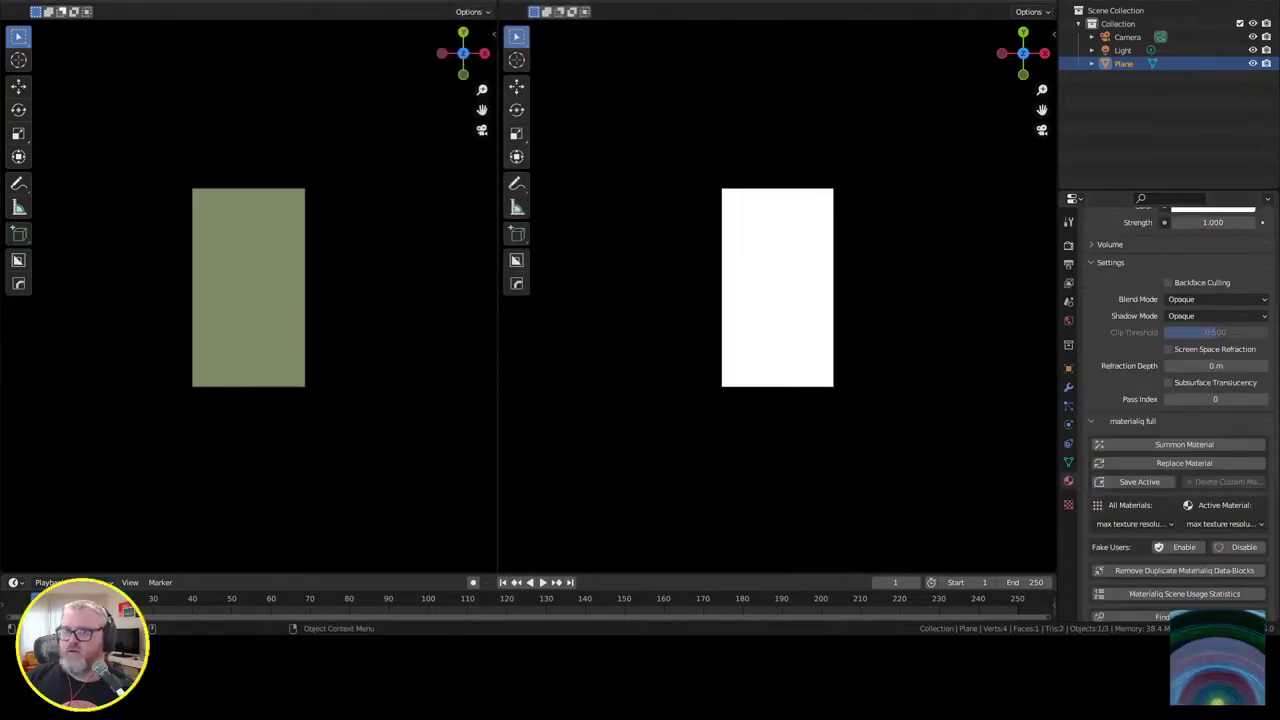
click(17, 2)
click(50, 119)
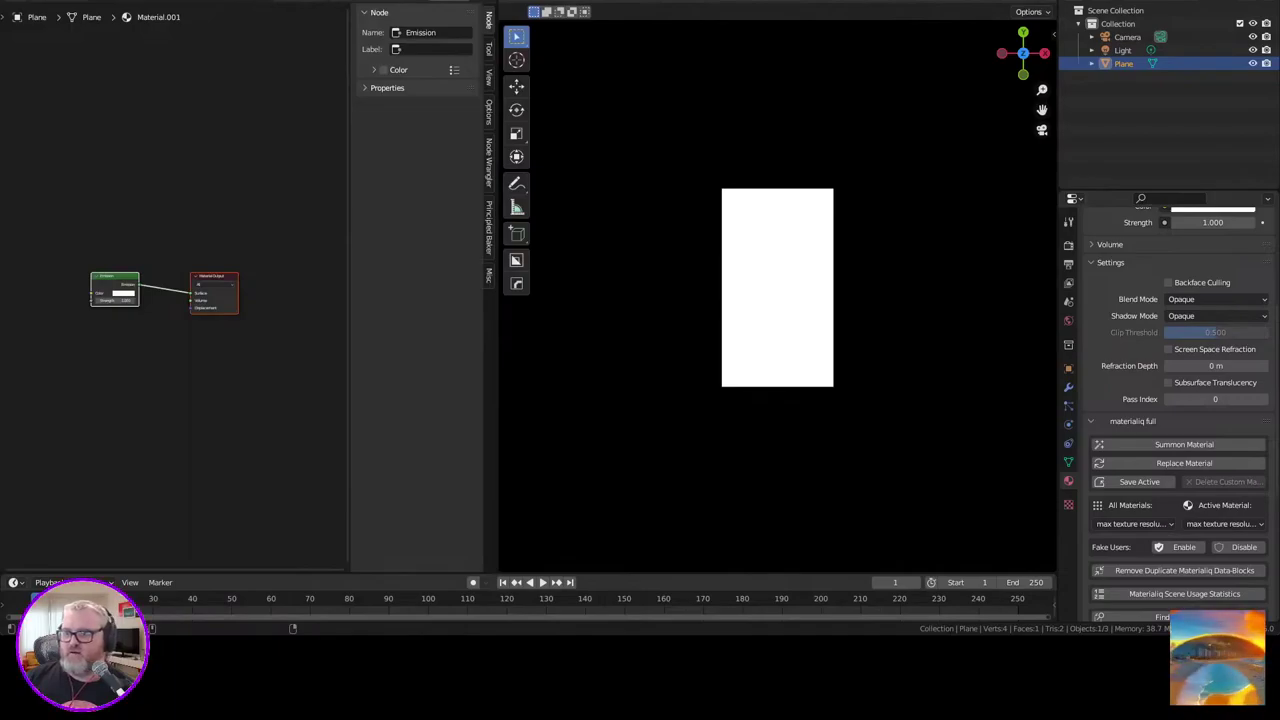
key(n)
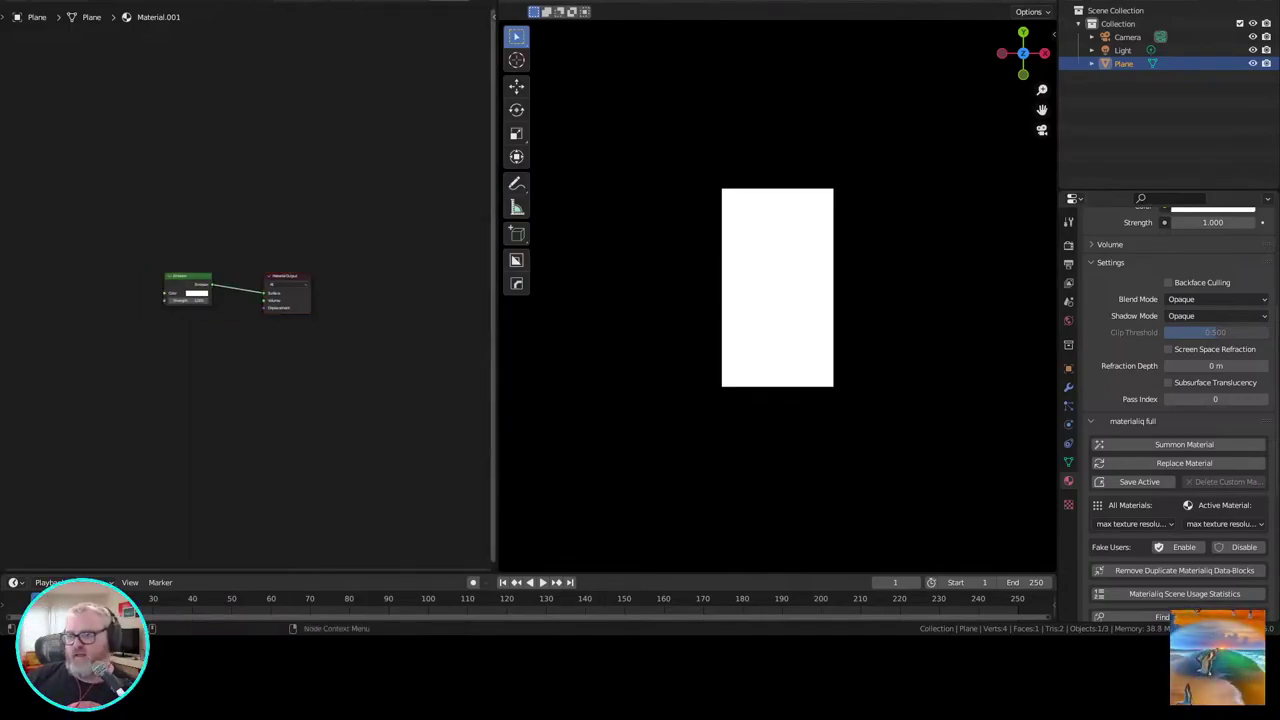
drag(496, 300, 623, 300)
scroll(841, 288, up, 6)
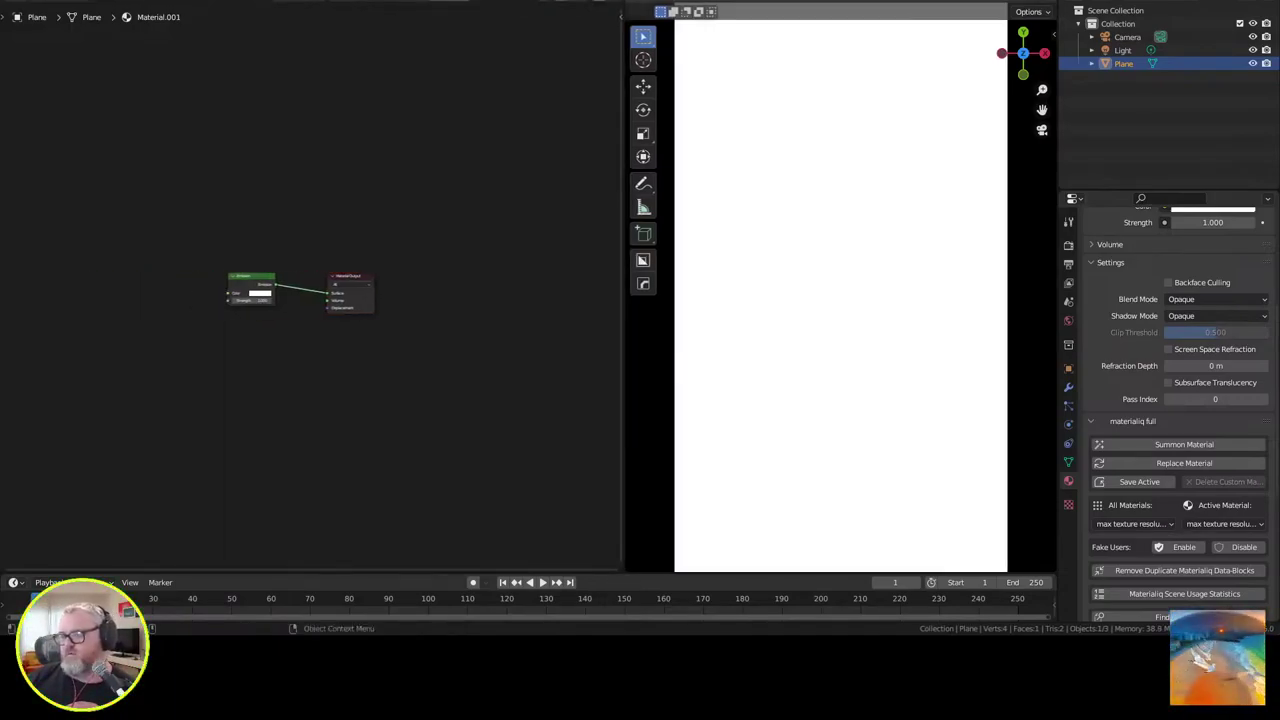
scroll(841, 288, down, 1)
scroll(312, 288, up, 14)
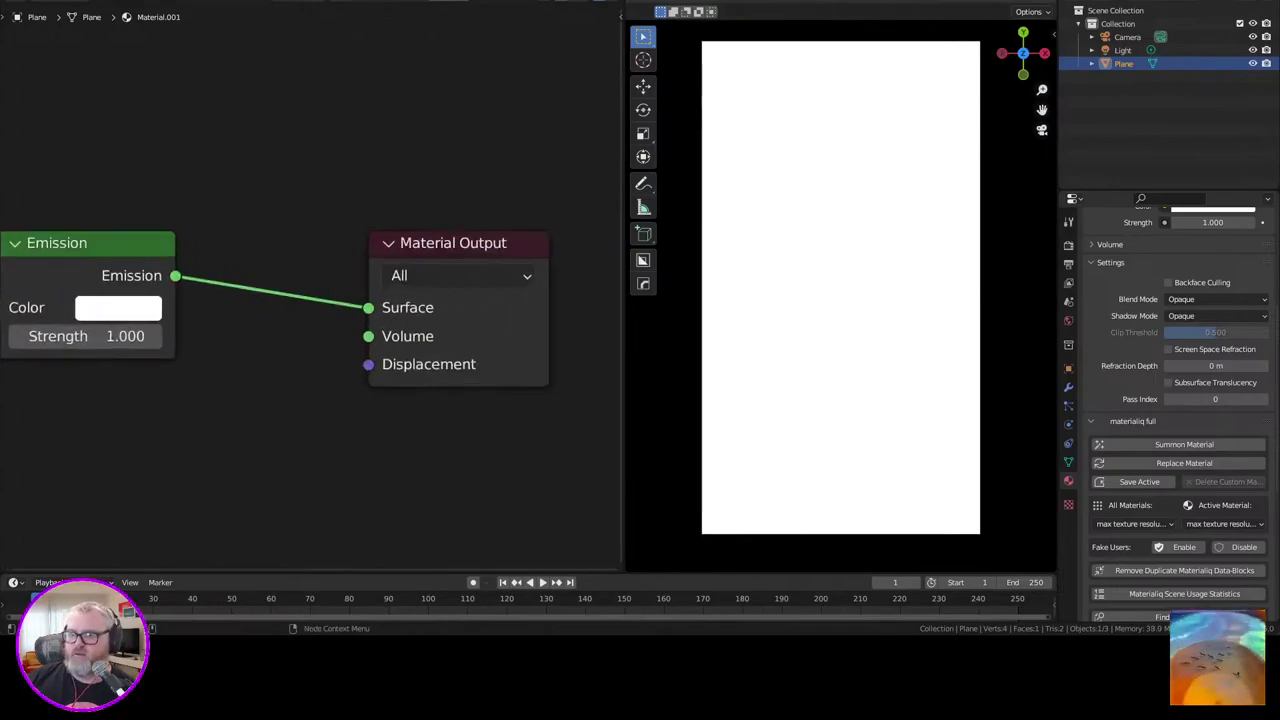
drag(312, 300, 351, 191)
scroll(329, 183, down, 5)
scroll(495, 286, down, 2)
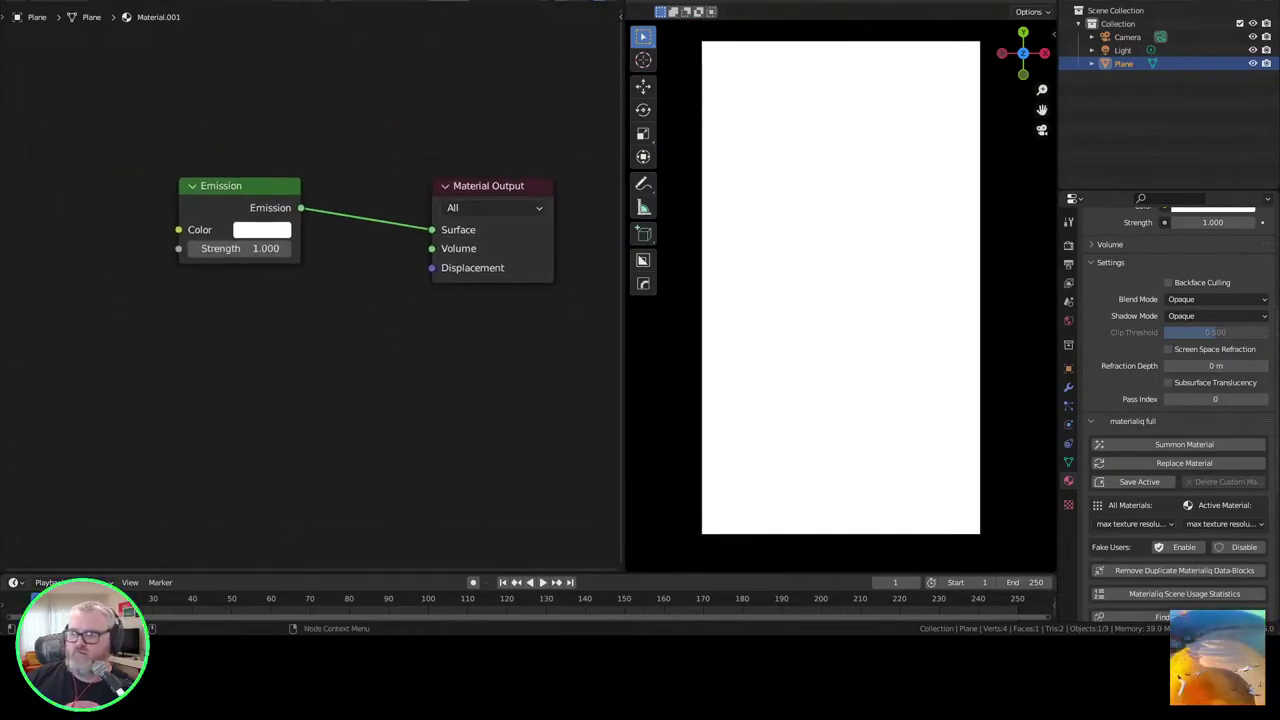
Step: Add a Color Ramp node and connect its Color output to the Emission node's Color input
key(shift+a)
key(Return)
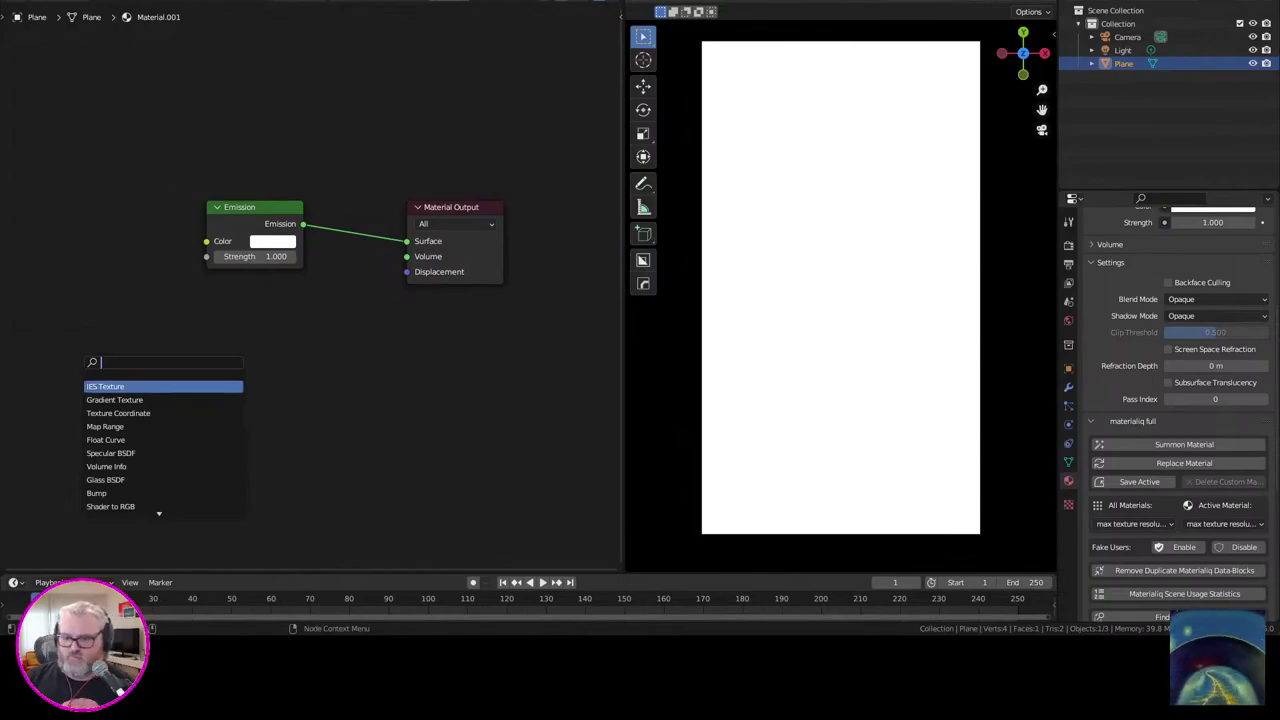
text(color r)
key(Return)
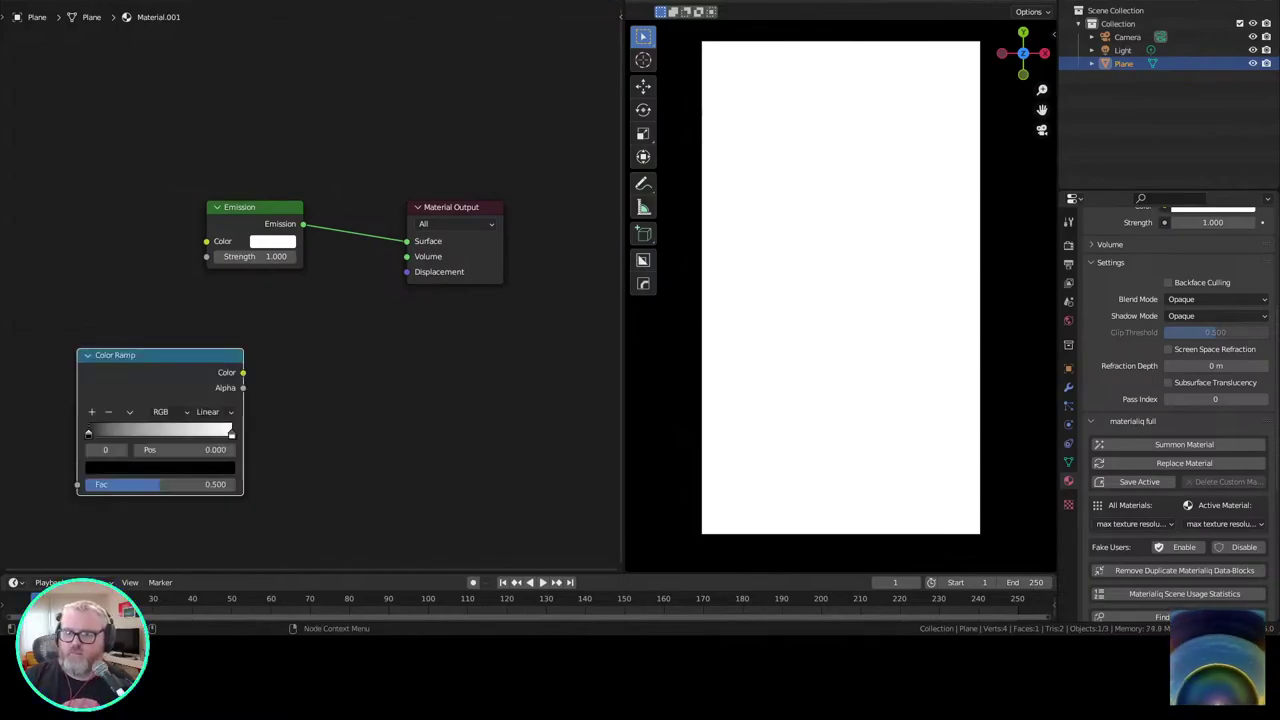
click(14, 204)
drag(177, 223, 266, 241)
drag(110, 206, 150, 217)
drag(250, 320, 391, 289)
Step: Set the Color Ramp's interpolation to Constant and its white stop's position to 0.5
click(373, 267)
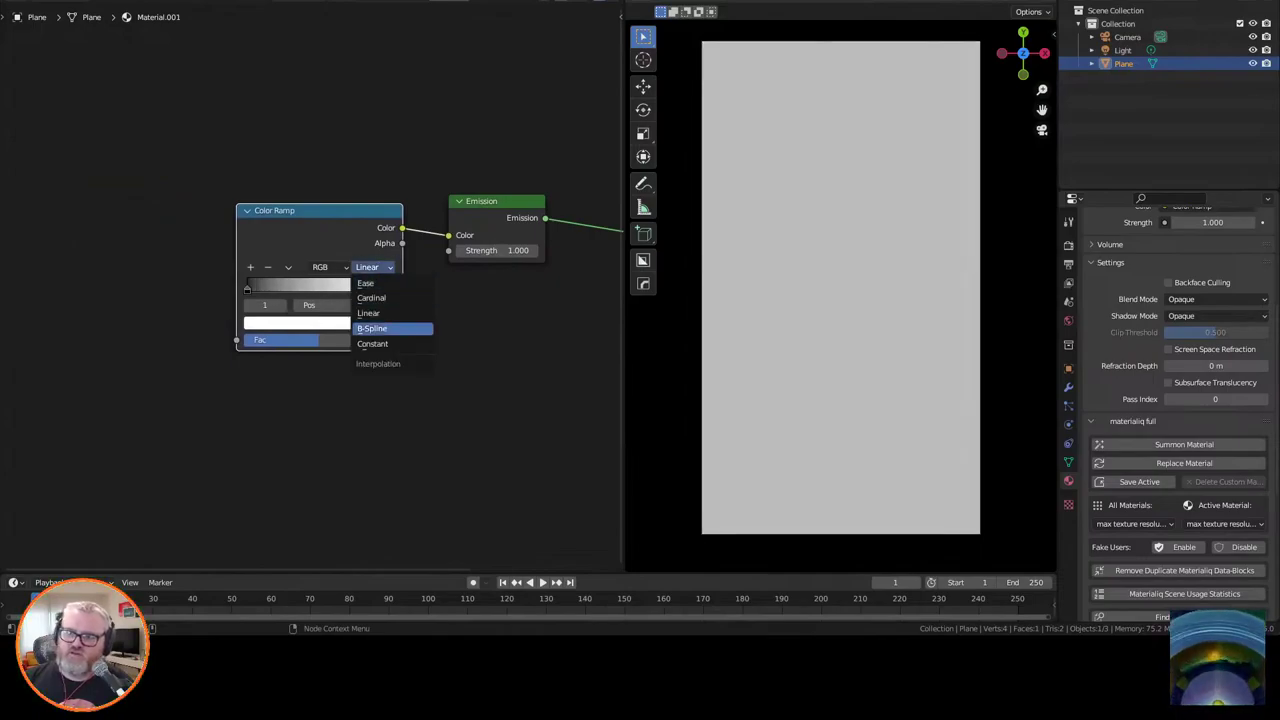
click(372, 343)
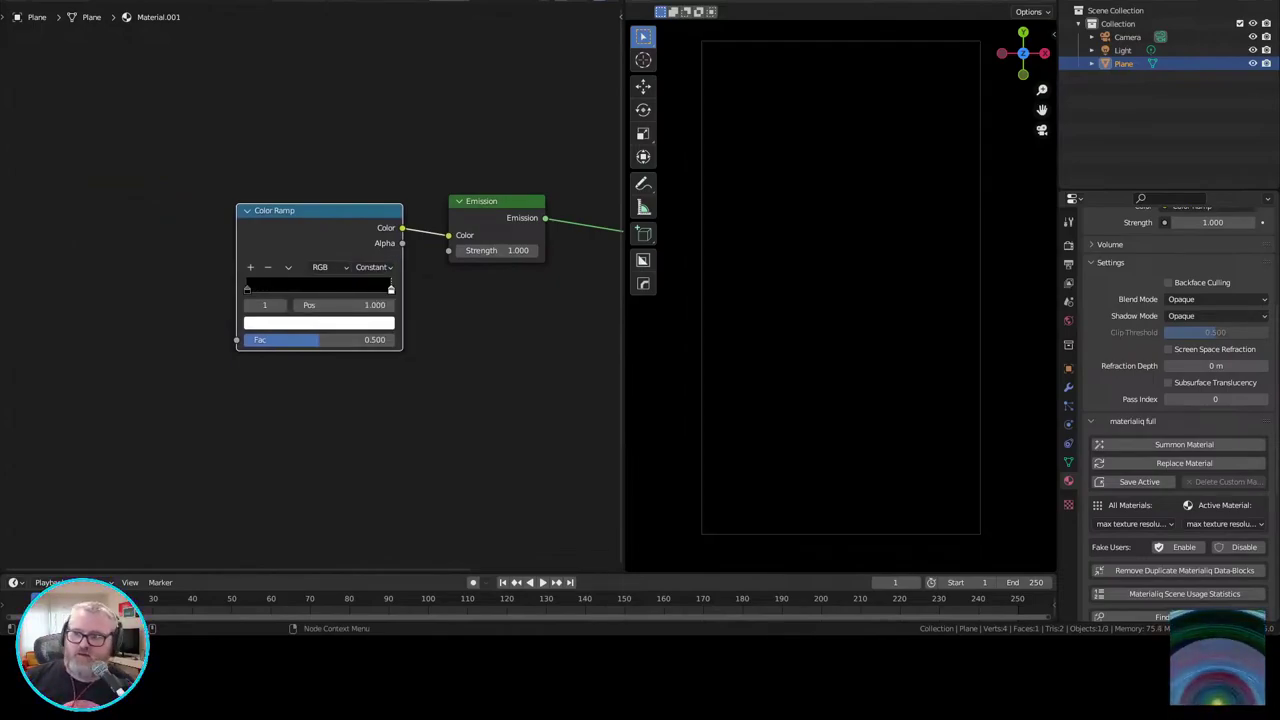
click(344, 305)
text(.5)
key(Return)
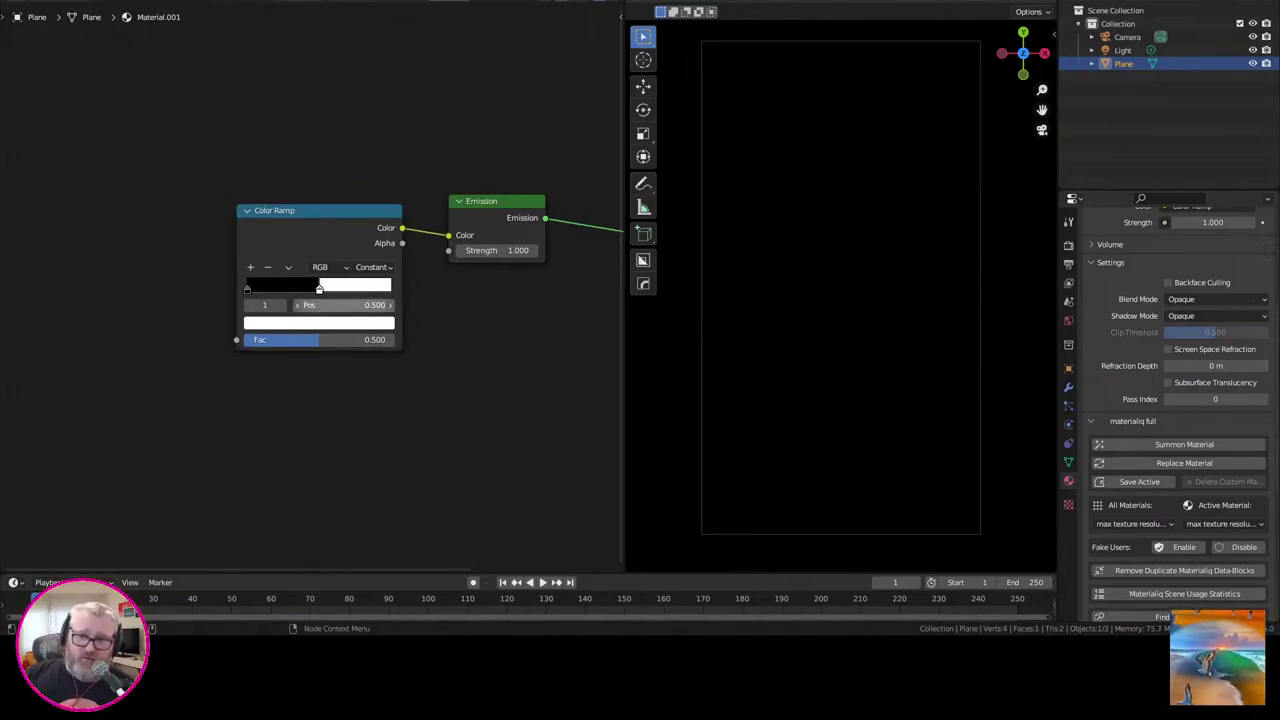
Step: Feed a Voronoi Texture's Distance into the Color Ramp's Fac, using Smooth F1 with a smoothness of 0.417
mouse_move(420, 400)
mouse_down()
mouse_move(518, 395)
mouse_move(407, 389)
mouse_up()
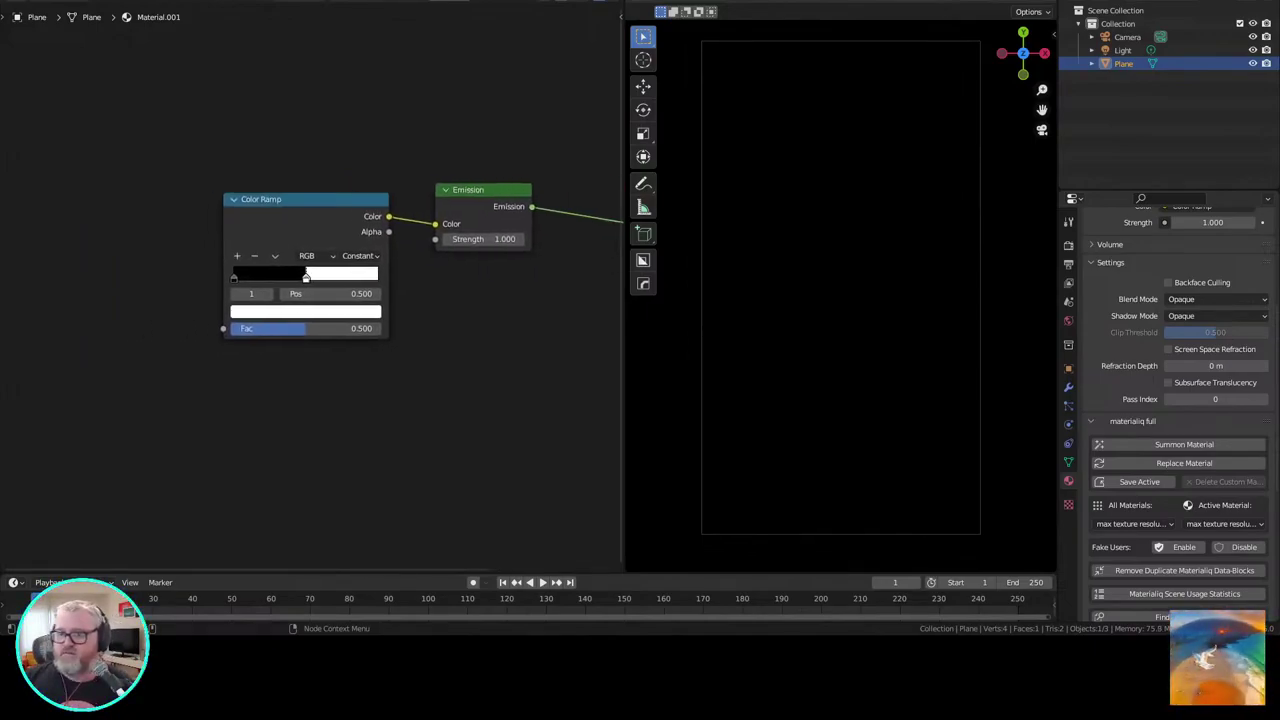
key(shift+a)
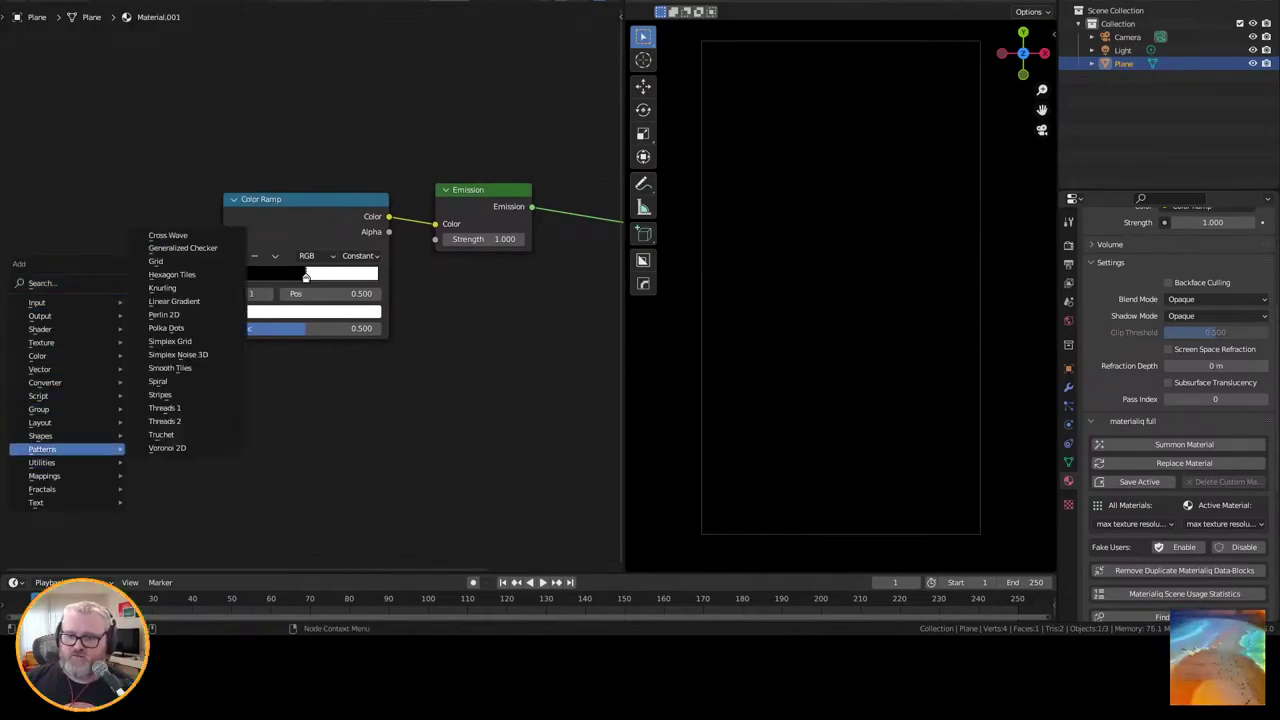
mouse_move(60, 342)
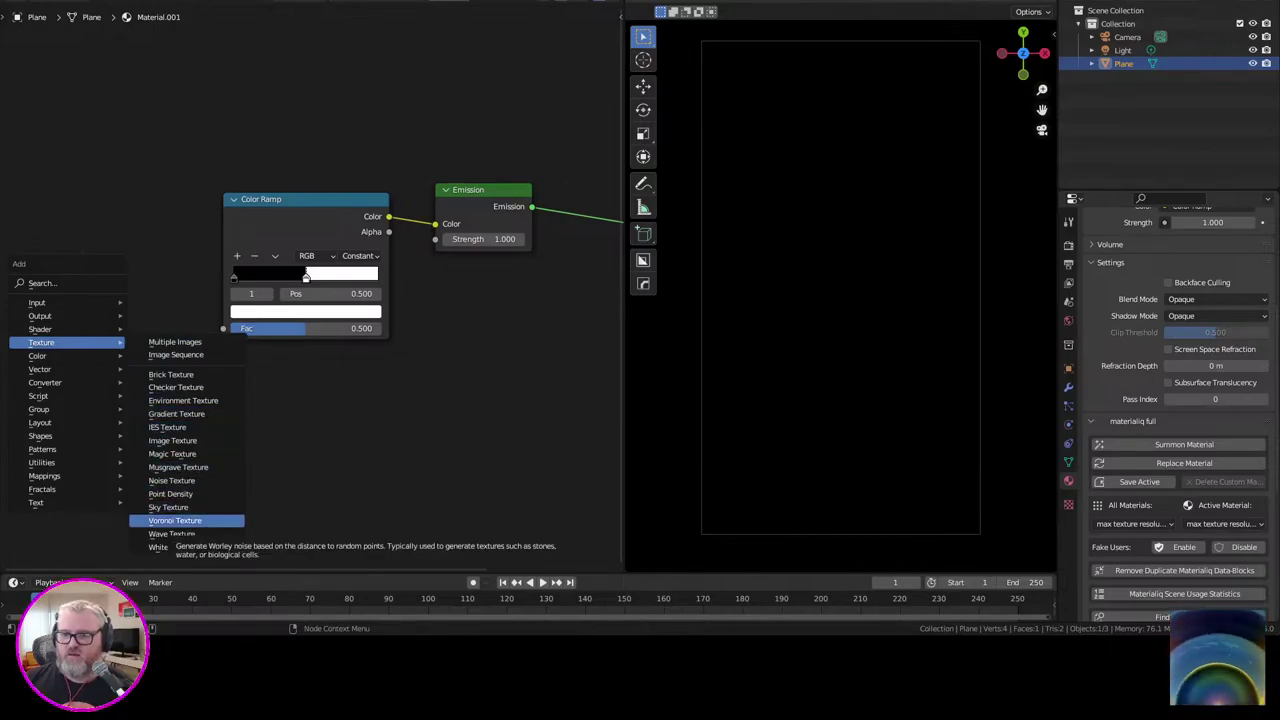
click(175, 520)
drag(134, 210, 223, 328)
click(87, 279)
click(70, 326)
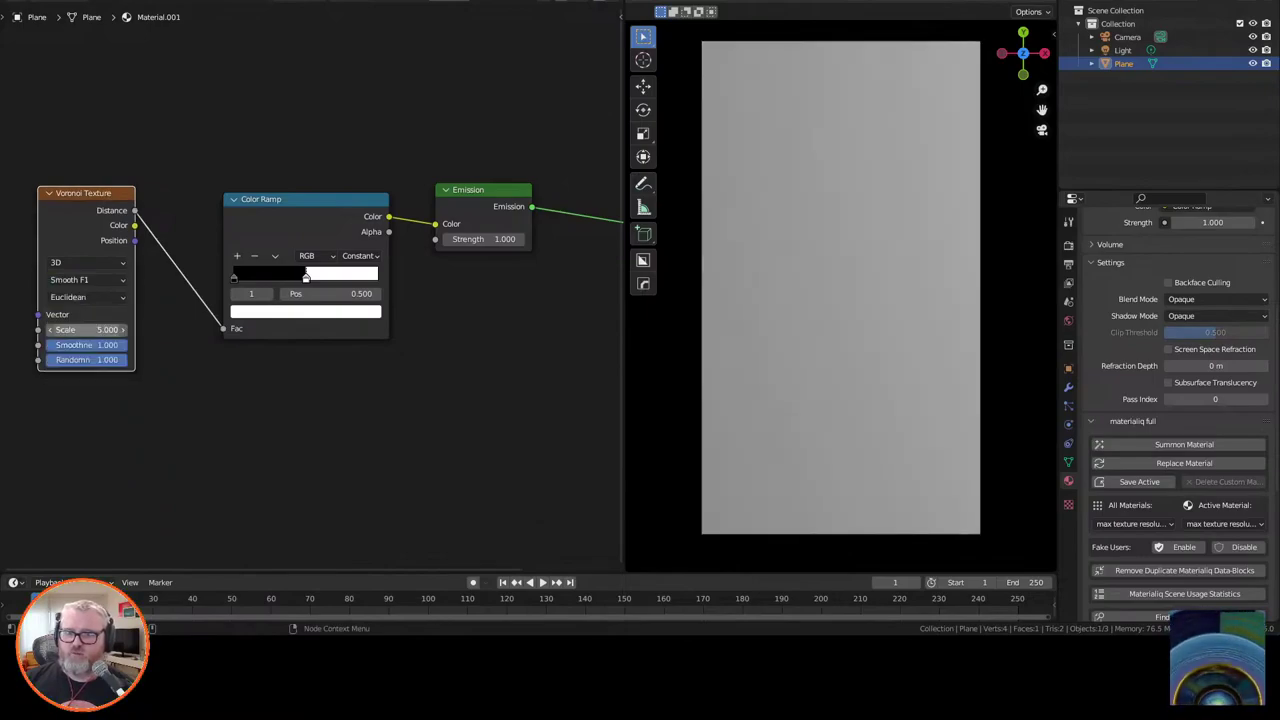
mouse_move(118, 345)
mouse_down()
mouse_move(47, 345)
mouse_move(112, 360)
mouse_move(40, 360)
mouse_move(130, 359)
mouse_up()
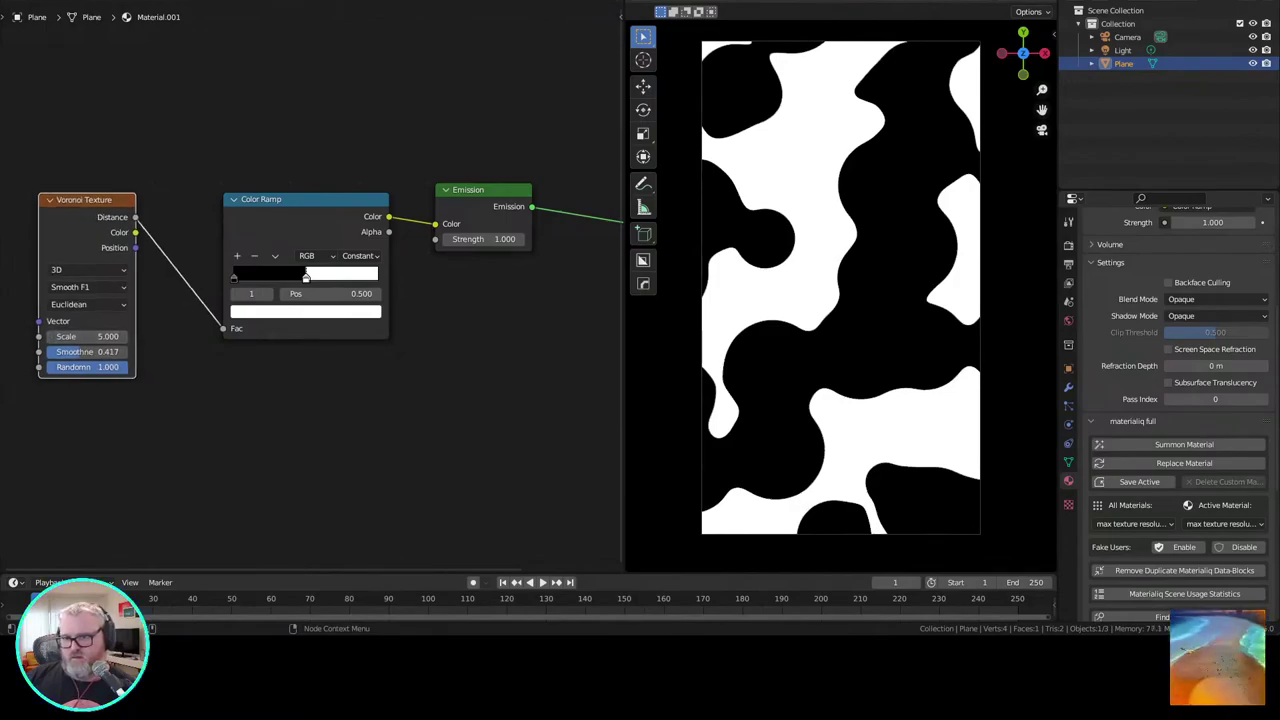
Step: Insert an Add math node between the Voronoi Texture and Color Ramp, and feed a new Wave Texture's Fac into its second value
key(shift+a)
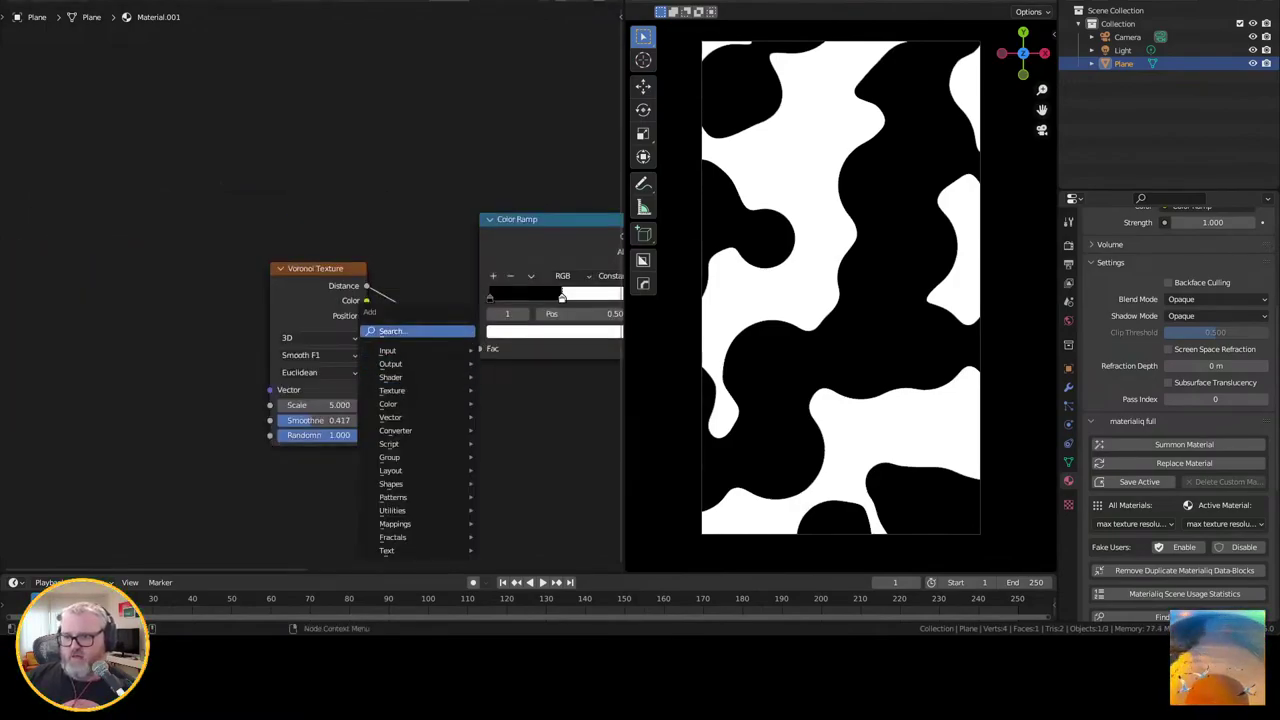
click(425, 329)
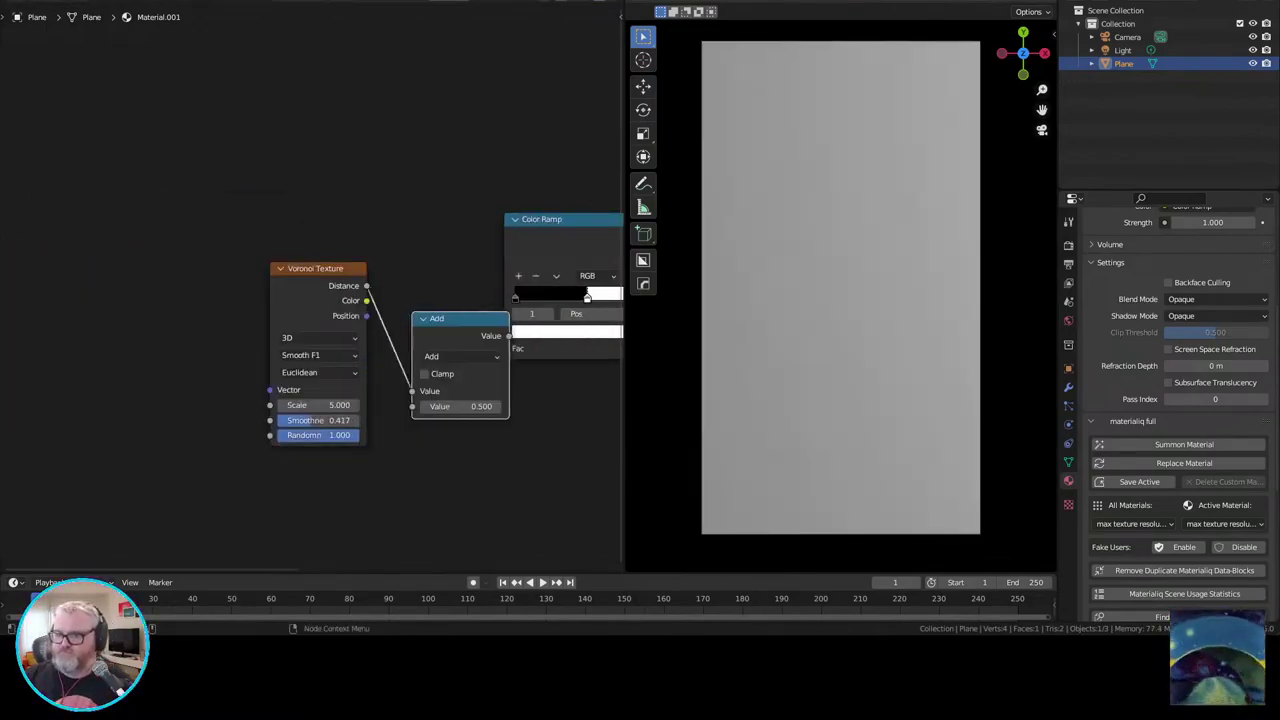
key(shift+a)
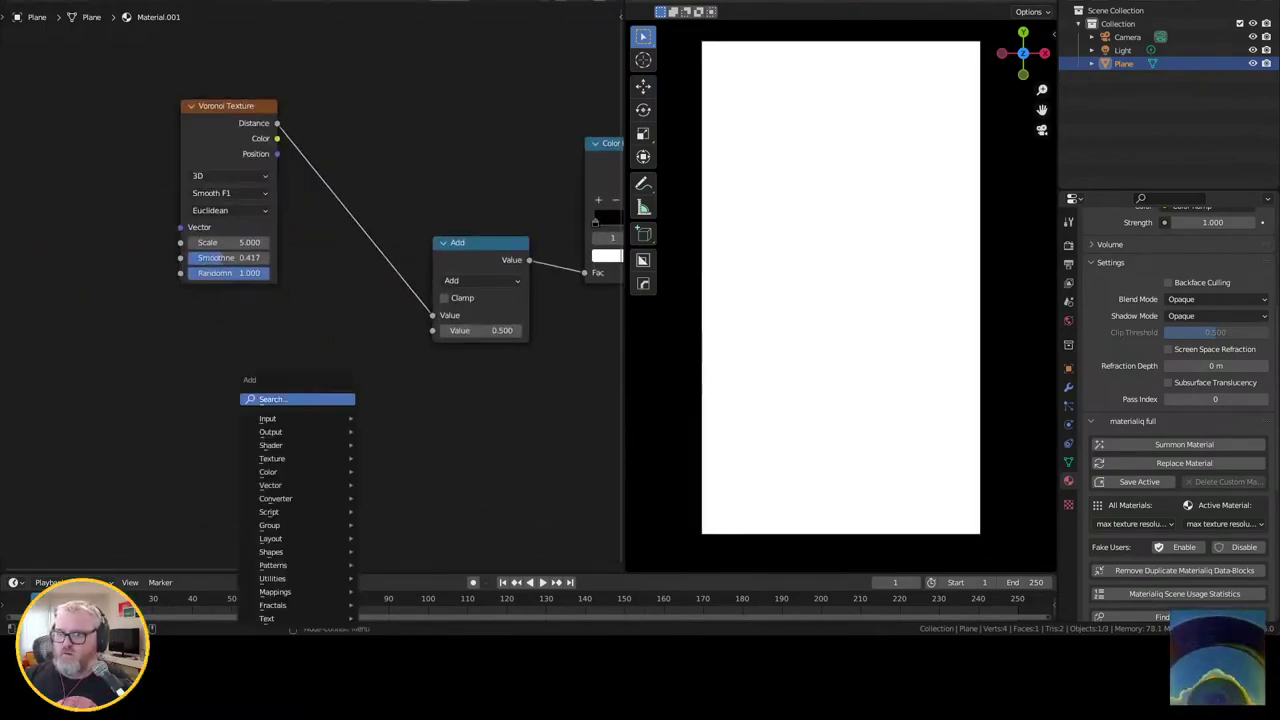
click(290, 397)
text(wave)
click(325, 434)
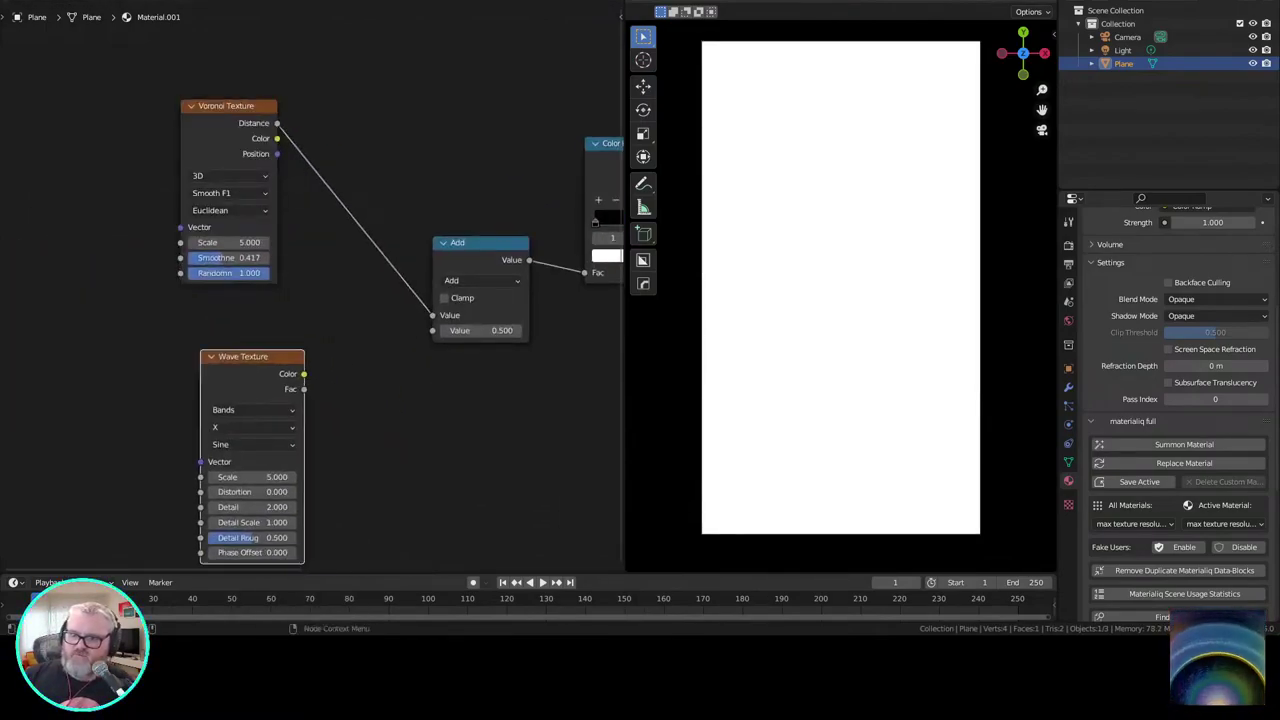
click(215, 360)
drag(283, 362, 432, 330)
click(390, 420)
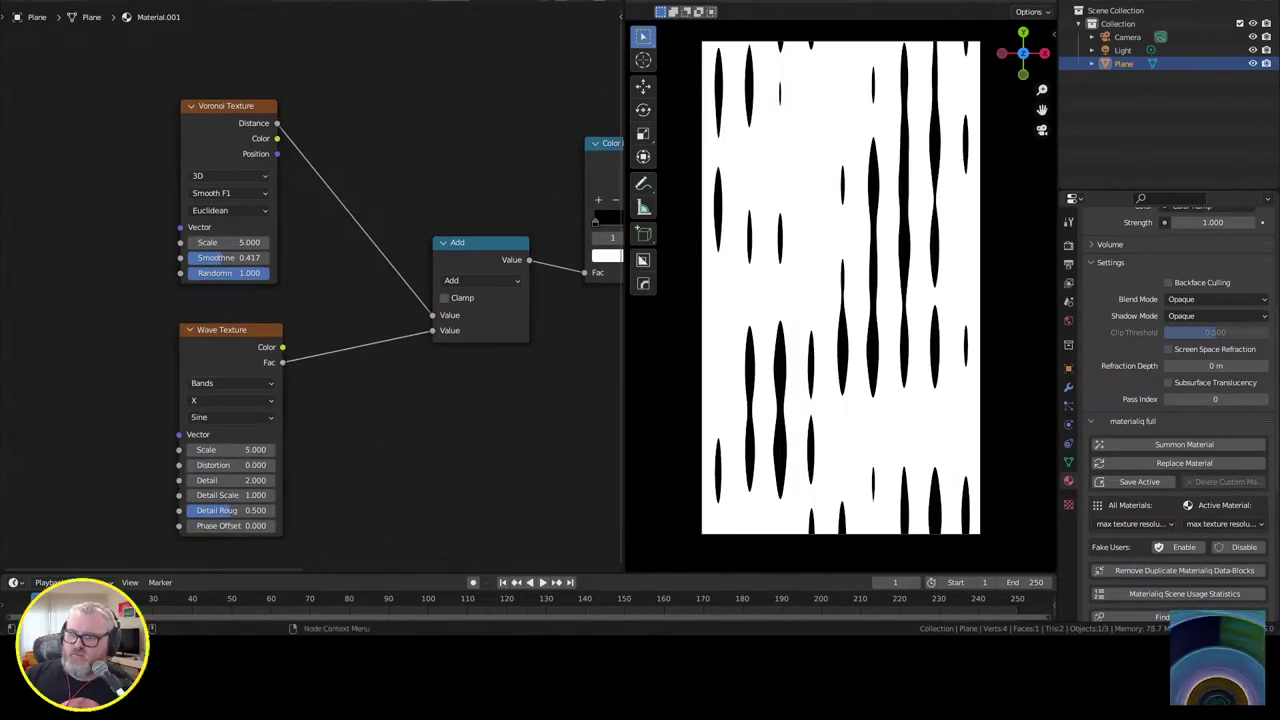
Step: Set the end frame to 280, keyframe the Wave Texture's Phase Offset from 0 at frame 1 to a higher value at frame 281, and play it
drag(390, 420, 297, 410)
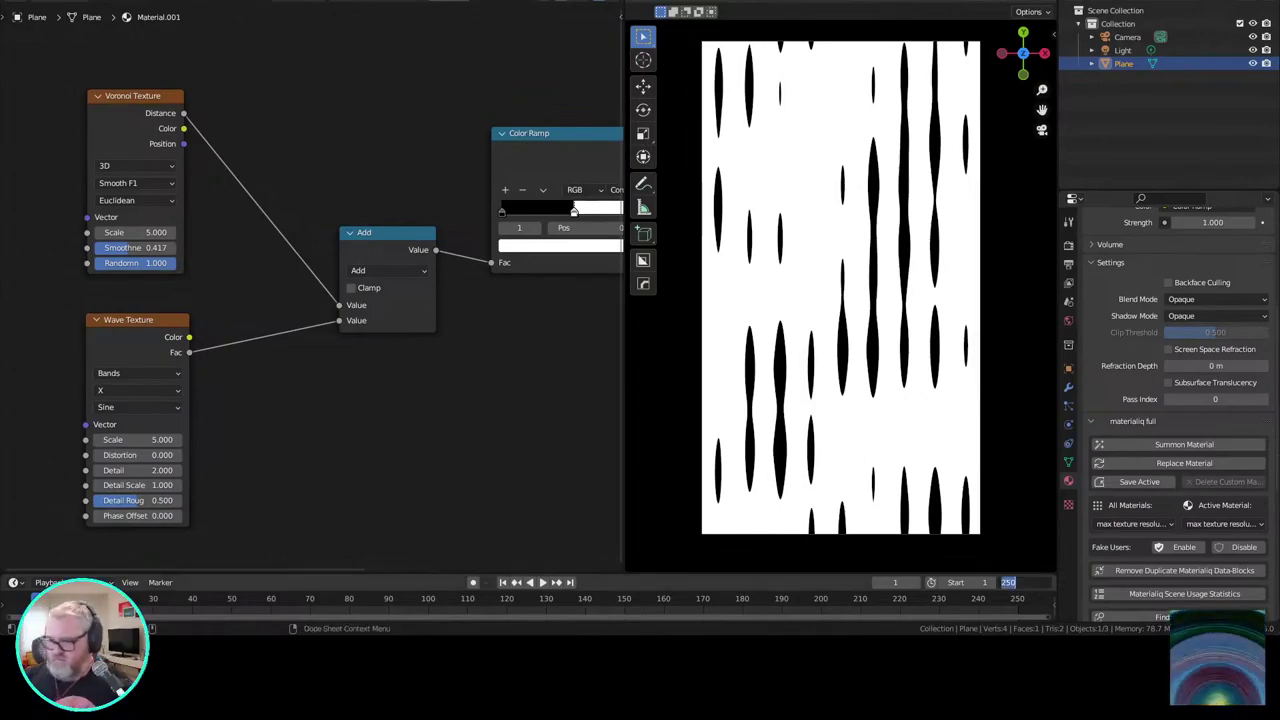
key(Return)
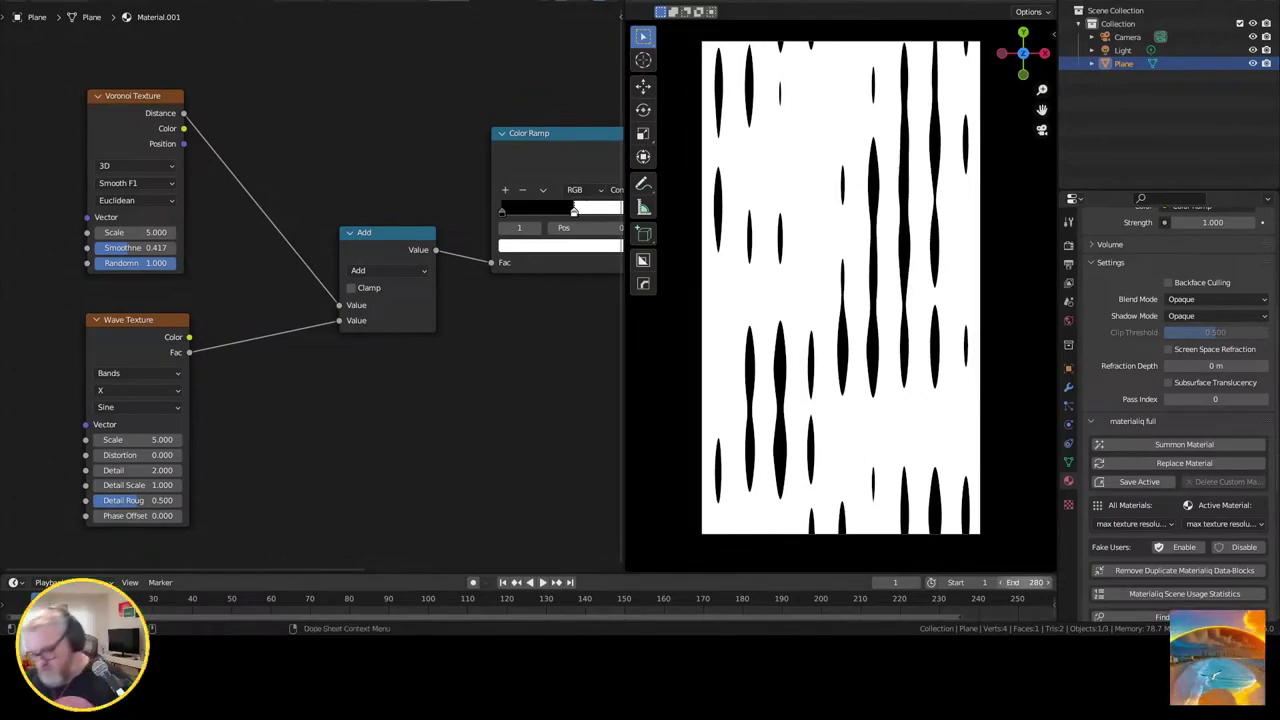
key(i)
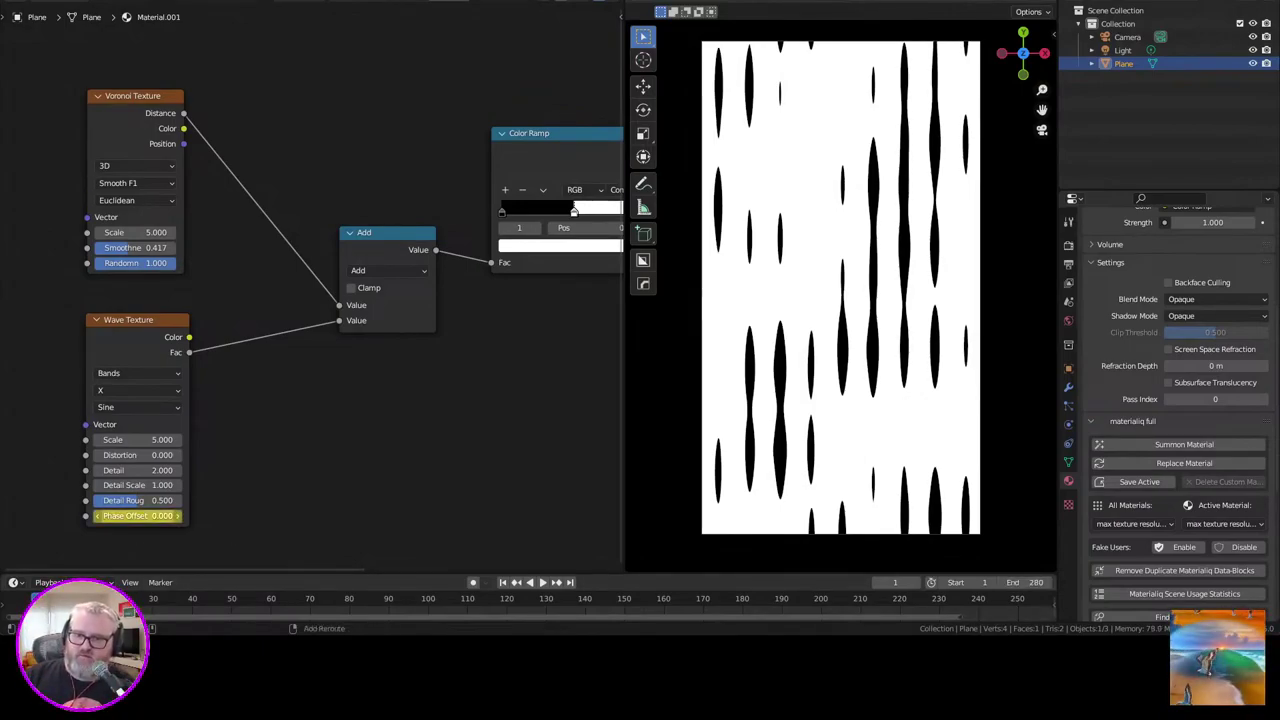
click(138, 516)
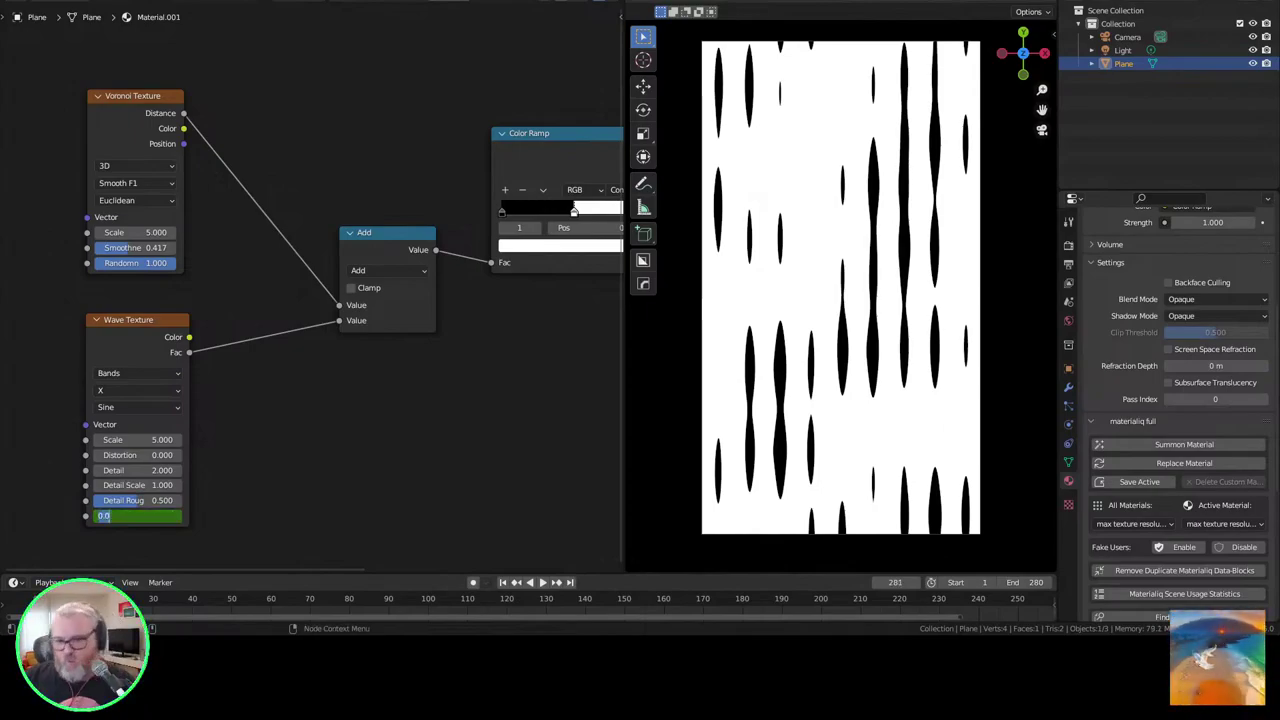
key(Return)
key(space)
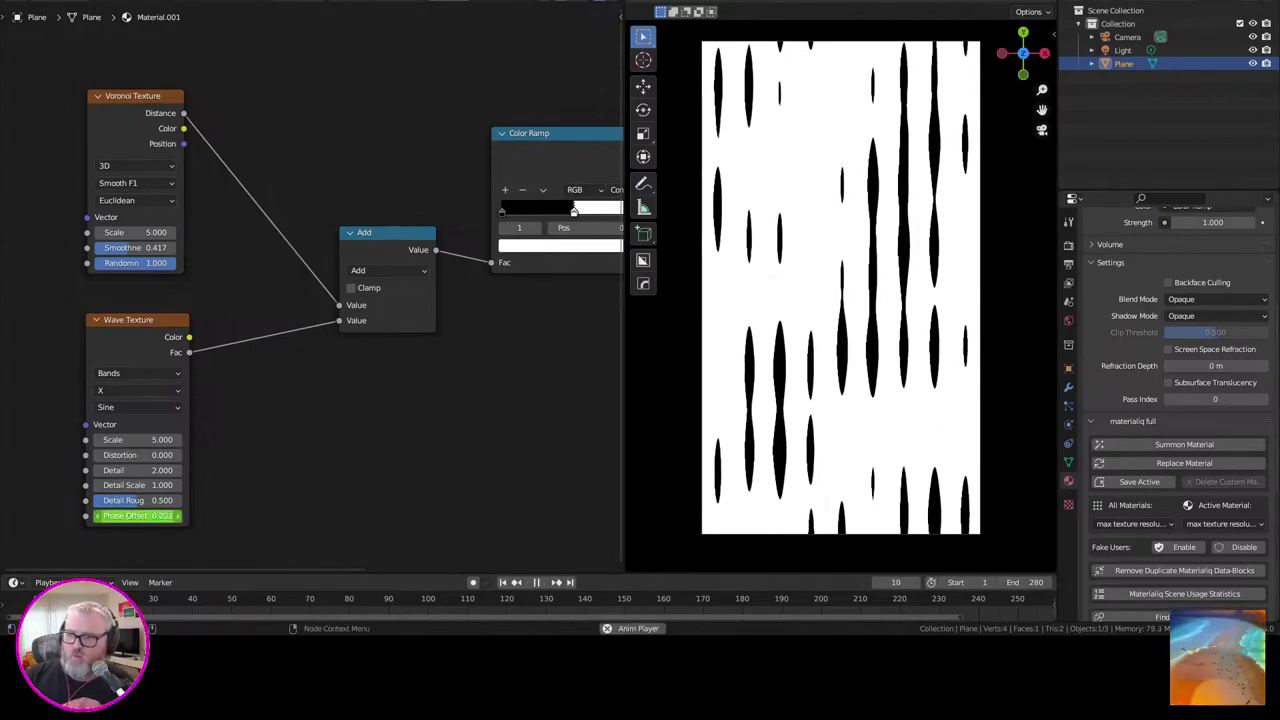
Step: Turn off viewport denoising in the scene's render sampling settings
click(1068, 245)
click(1068, 264)
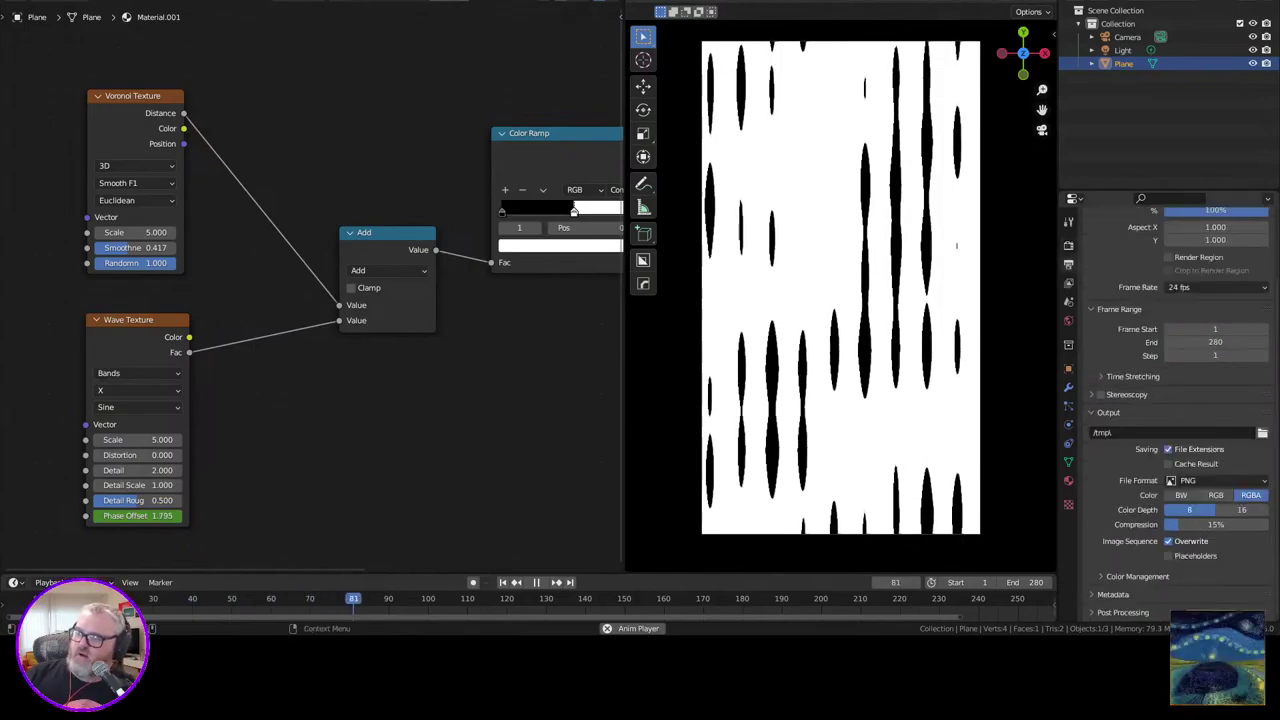
scroll(1178, 400, up, 3)
click(1068, 244)
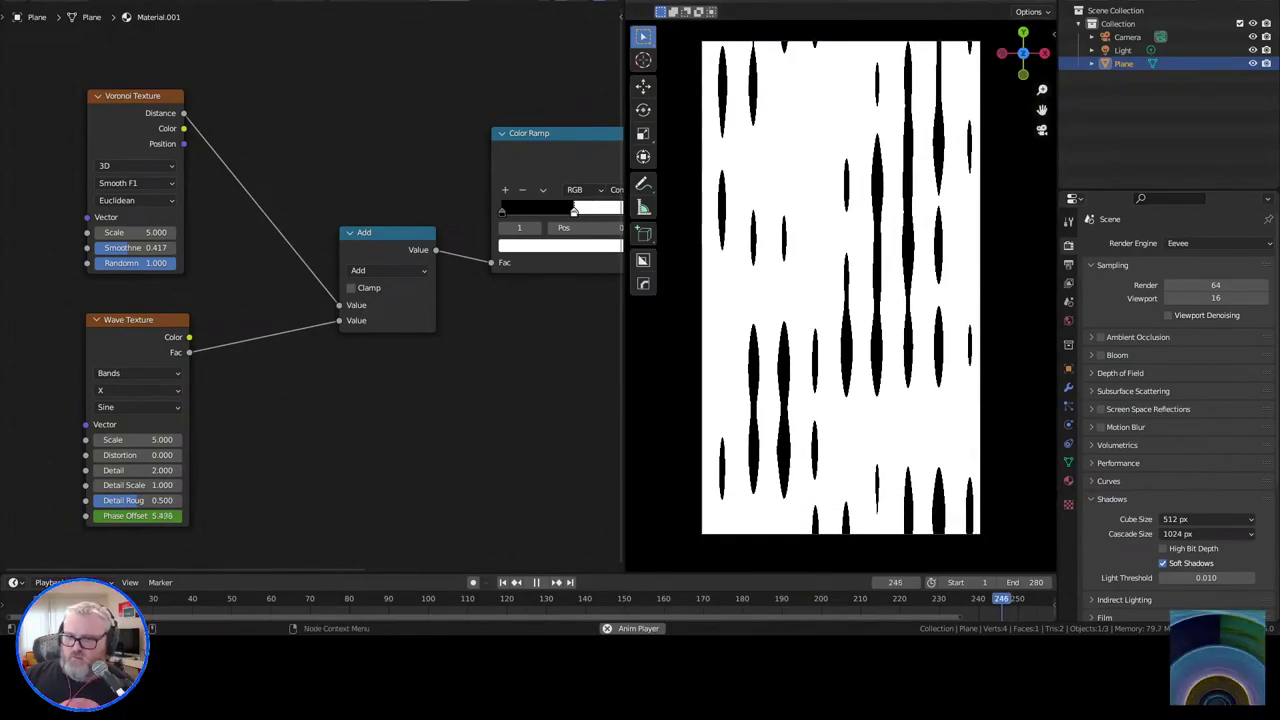
Step: Add Texture Coordinate and Mapping nodes to the Voronoi Texture and connect the Mapping vector to the Wave Texture as well
drag(260, 400, 539, 469)
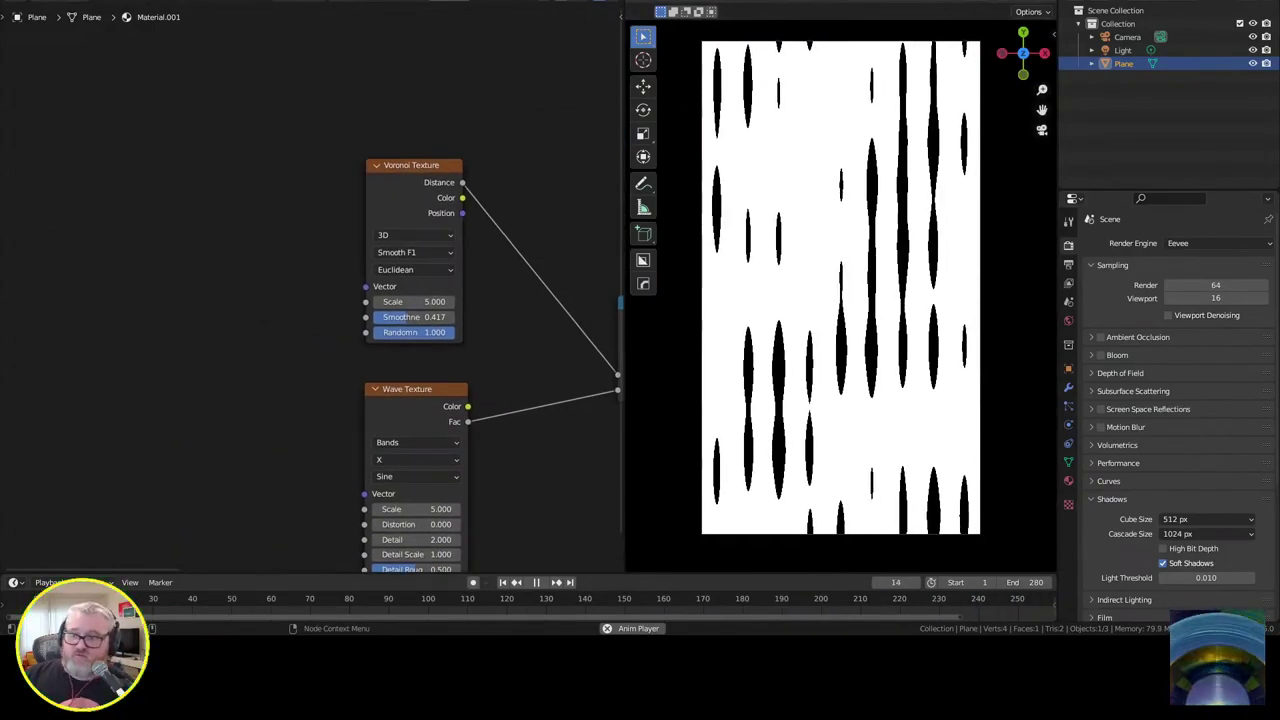
key(ctrl+t)
drag(338, 210, 364, 494)
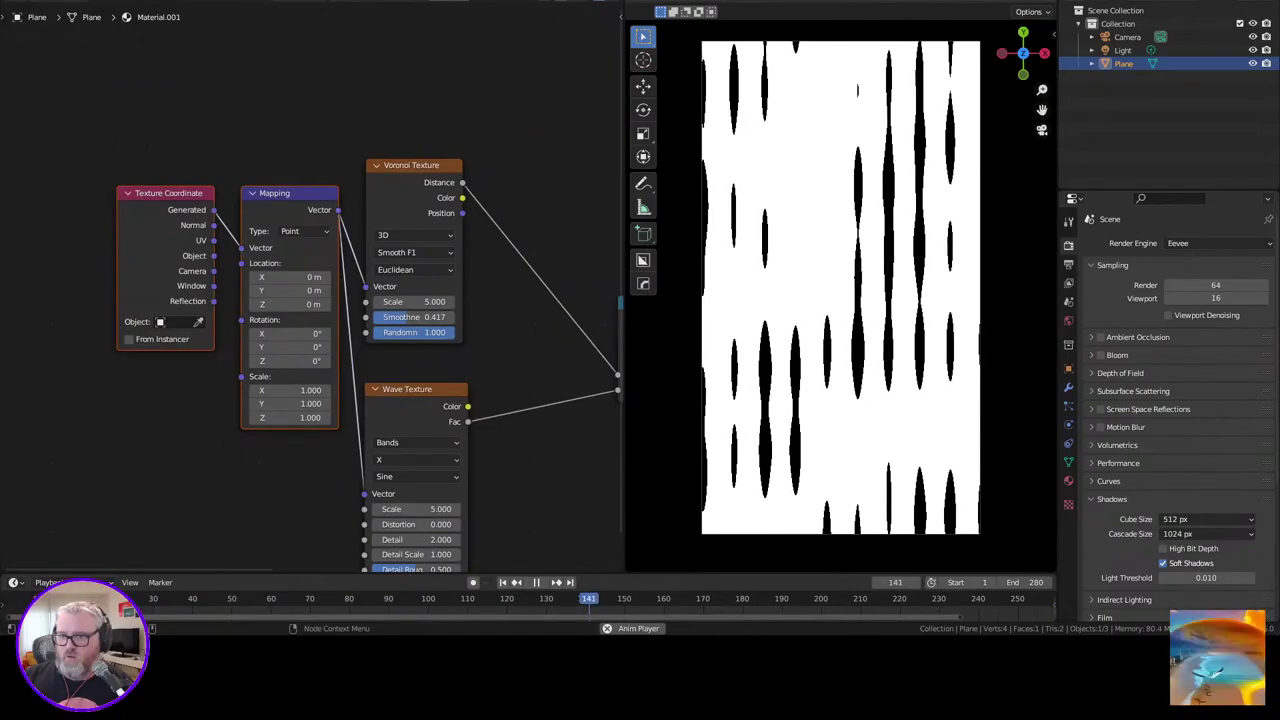
Step: Feed the Mapping node from the Object coordinates and lower the Wave Texture's Scale to 0.25
drag(214, 256, 241, 248)
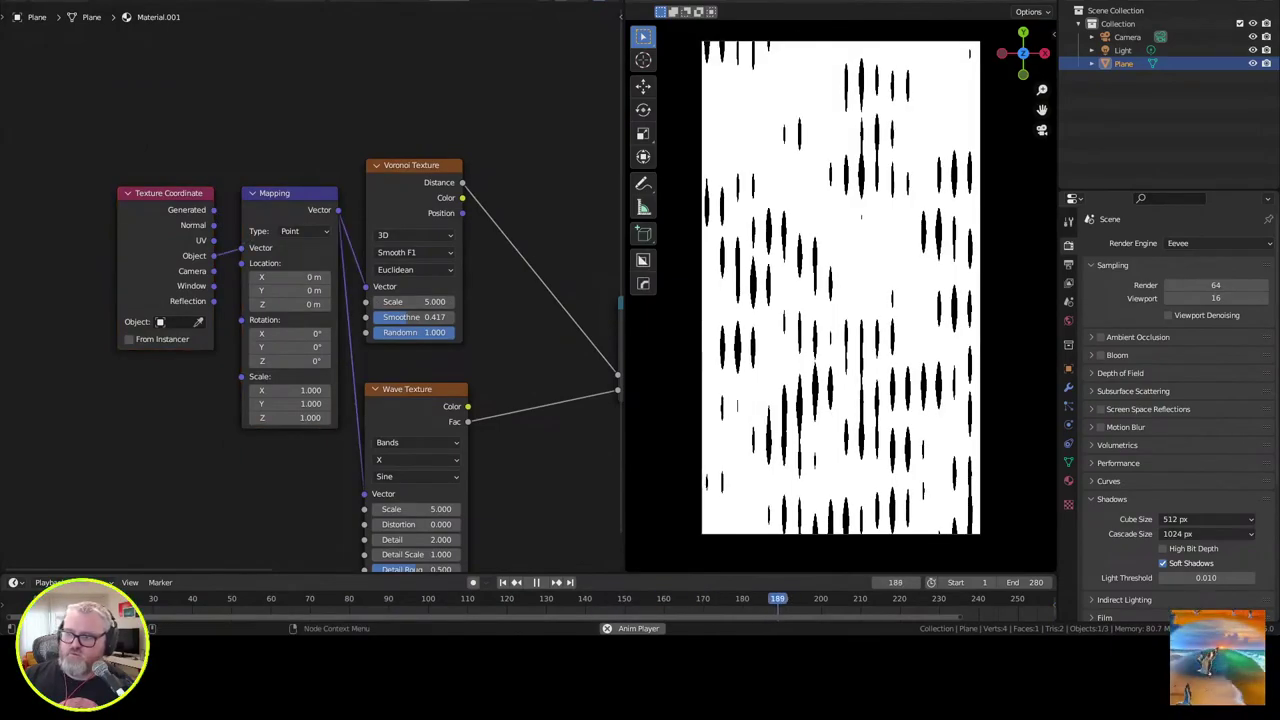
drag(280, 193, 198, 277)
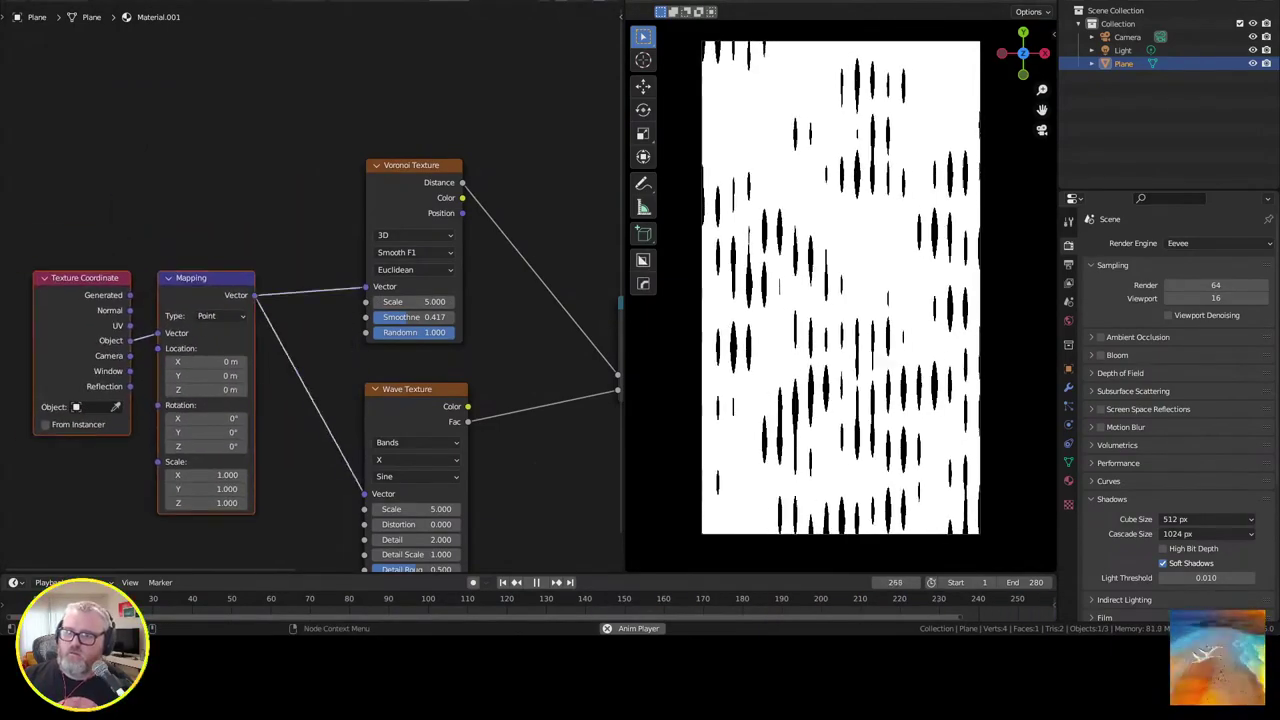
drag(415, 400, 342, 259)
double_click(342, 367)
text(1)
key(Return)
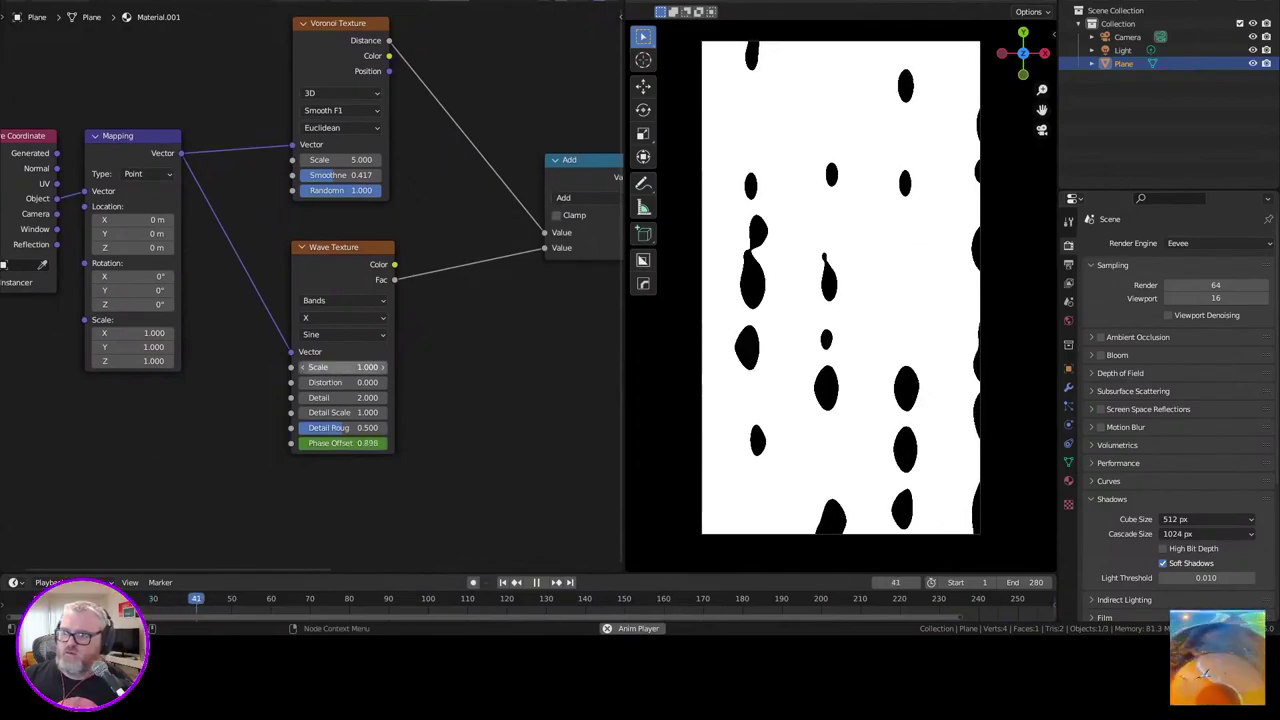
drag(343, 367, 315, 367)
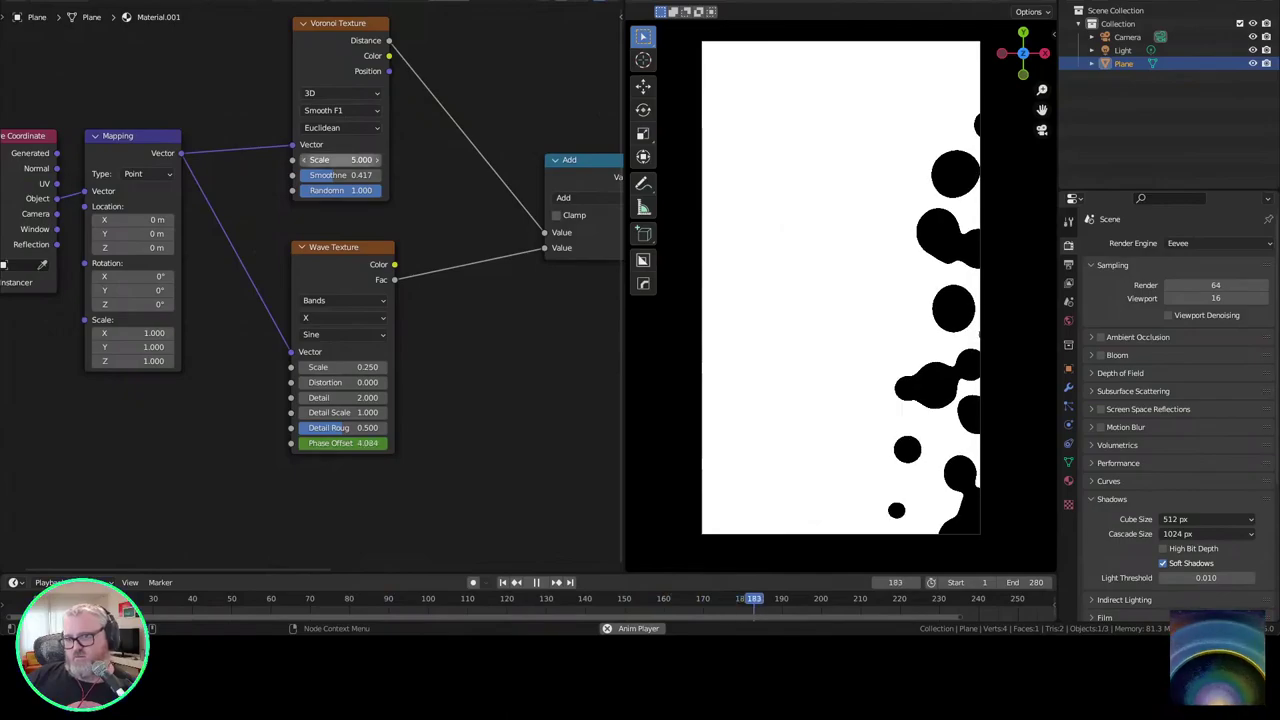
Step: Set the Voronoi Texture's Smoothness to 0.583 and its Randomness to 0
mouse_move(341, 160)
mouse_down()
mouse_move(401, 160)
mouse_move(342, 175)
mouse_move(355, 175)
mouse_up()
right_click(341, 160)
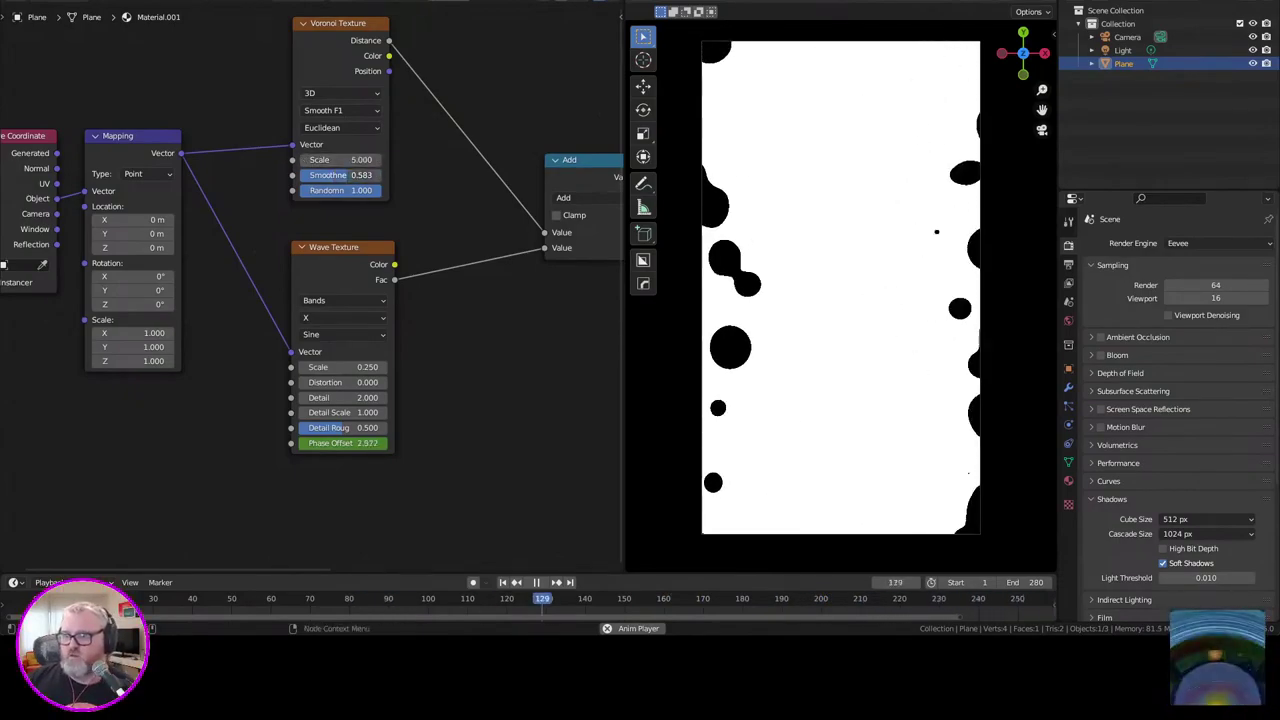
drag(341, 190, 257, 190)
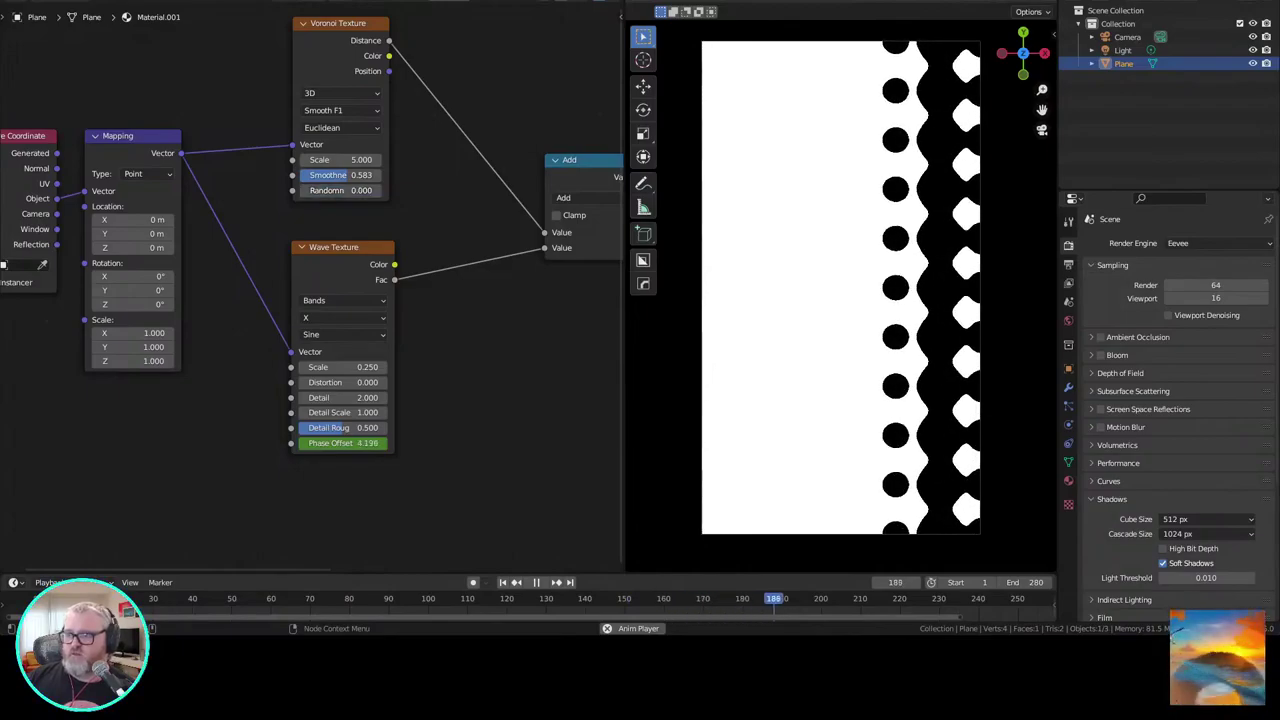
Step: Set the Wave Texture's Scale to 0.2
mouse_move(342, 367)
mouse_down()
mouse_move(358, 367)
mouse_move(334, 367)
mouse_up()
click(342, 367)
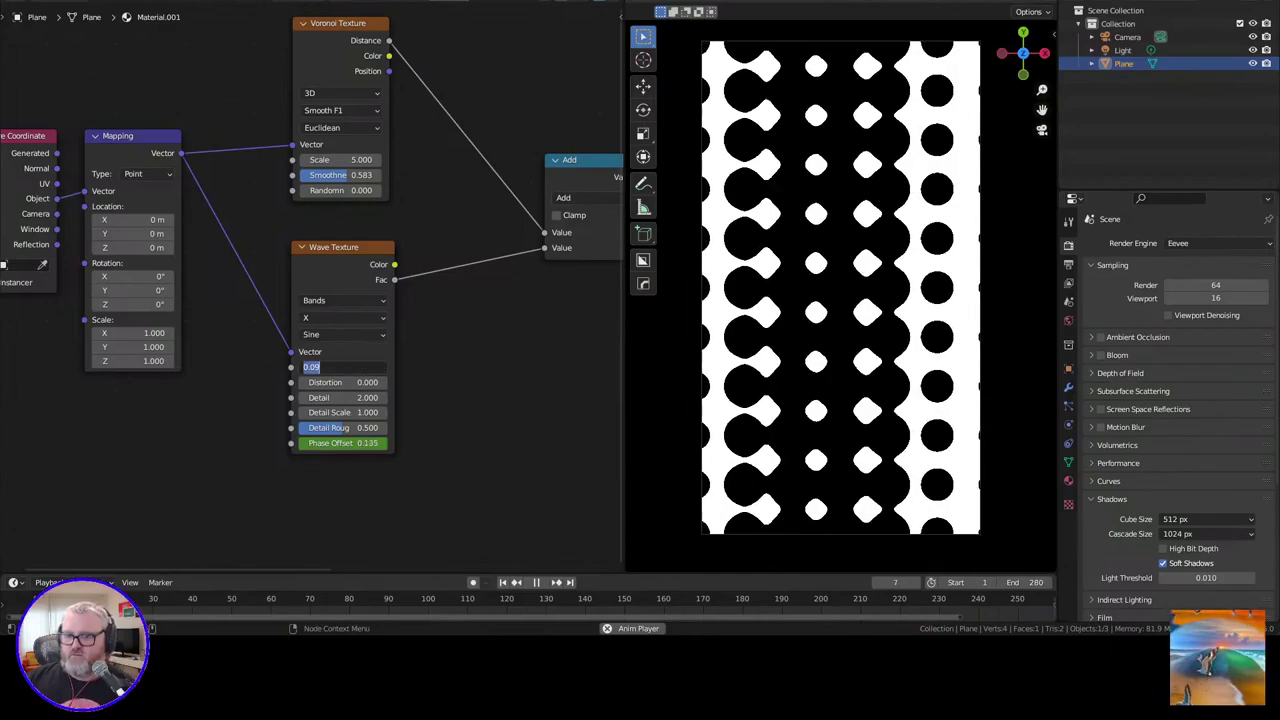
text(0.01)
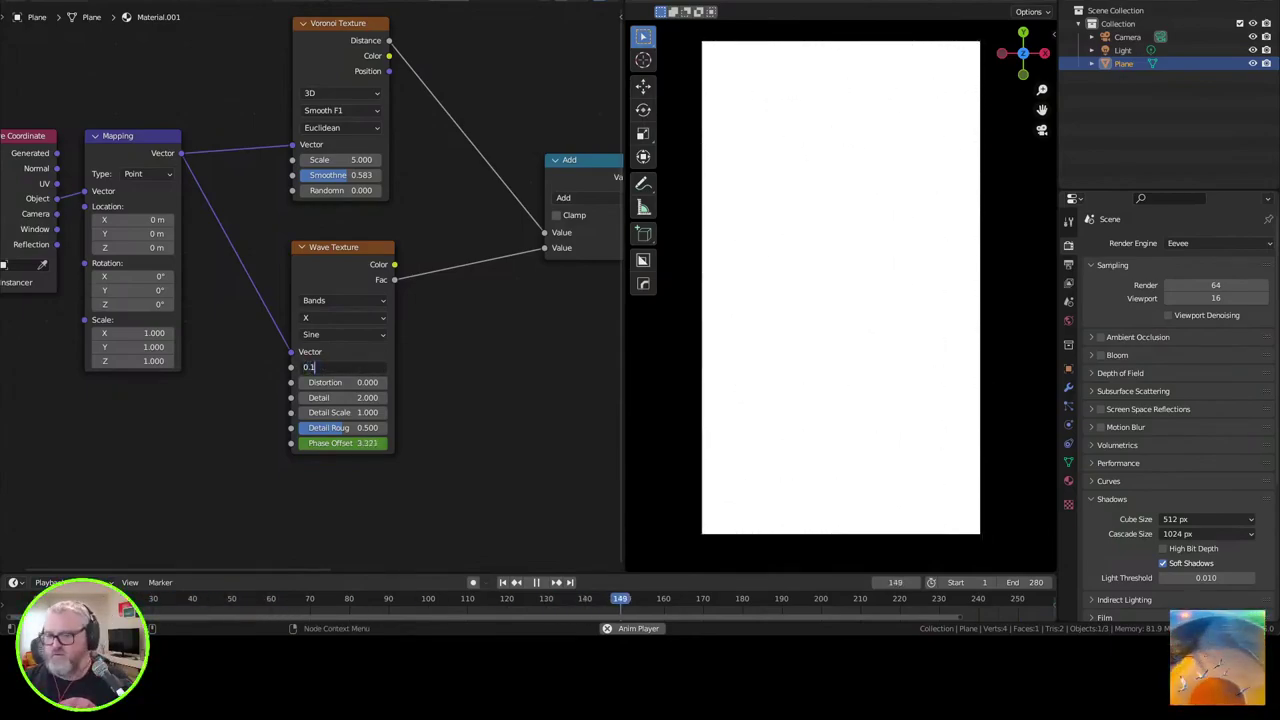
key(BackSpace)
text(2)
key(Return)
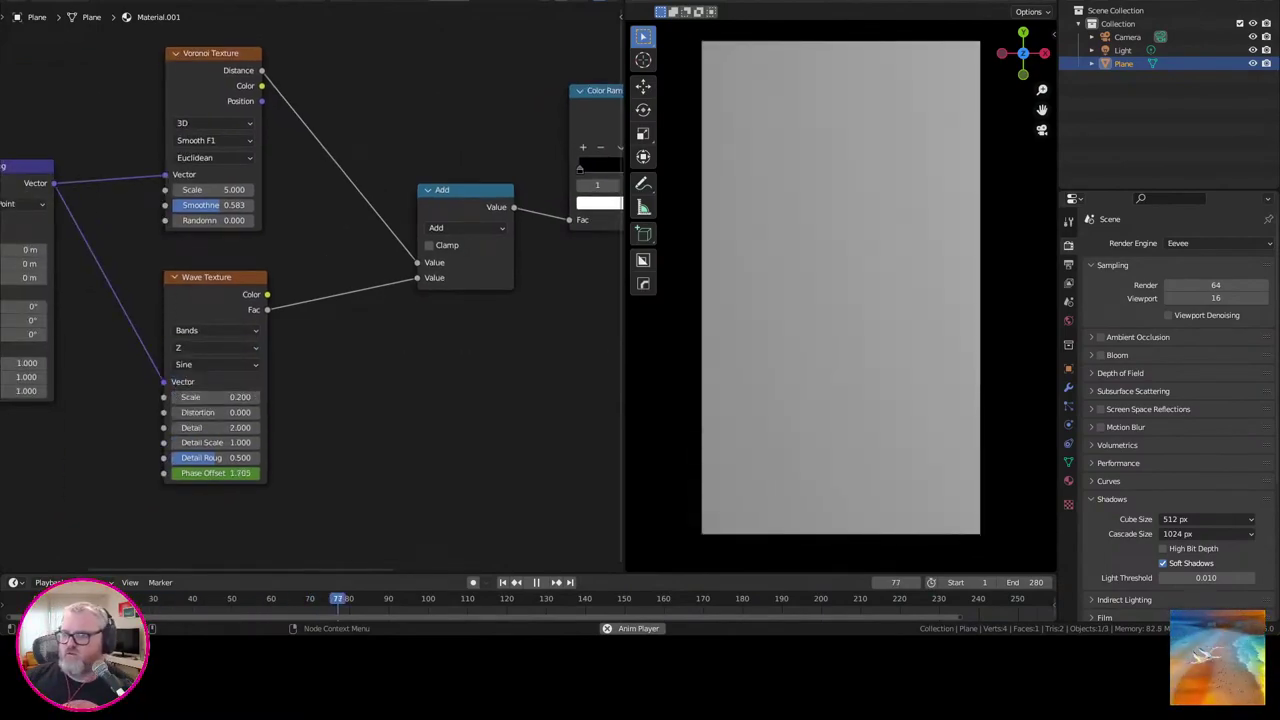
Step: Switch the Wave Texture to Rings along the Z direction with a Triangle wave profile
click(215, 347)
click(210, 370)
click(215, 330)
click(210, 350)
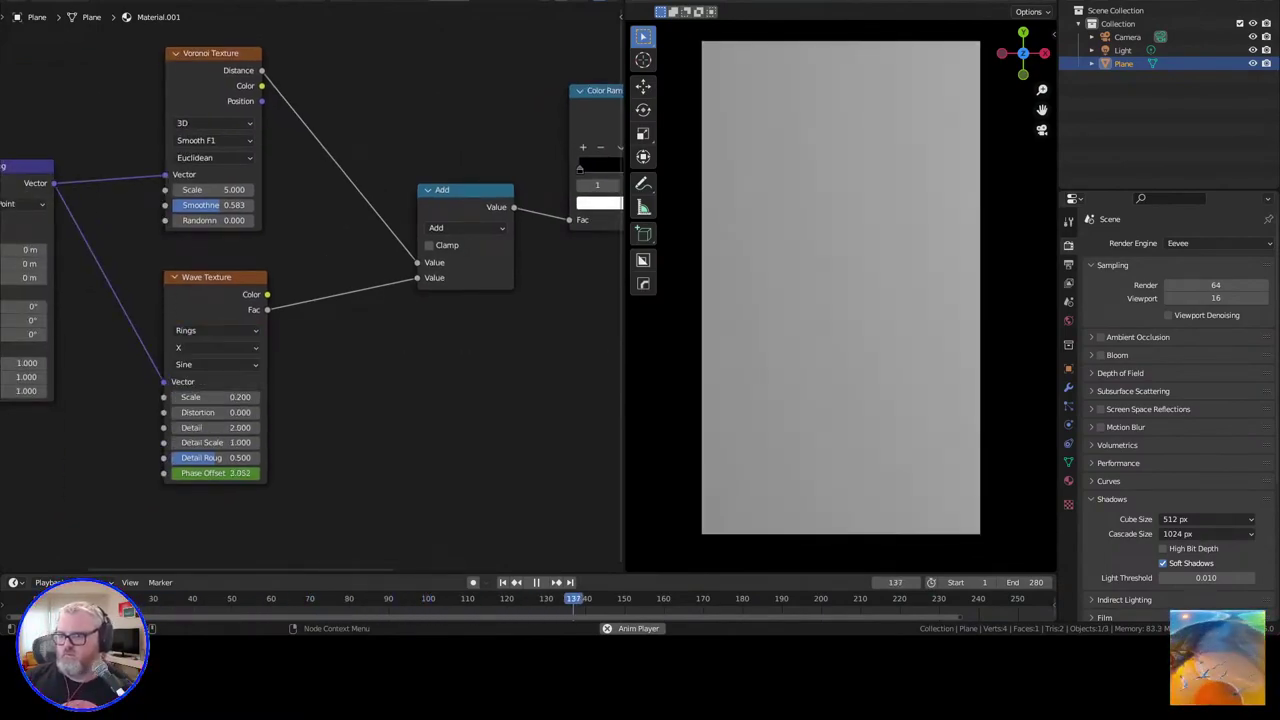
click(215, 364)
click(200, 396)
click(215, 364)
click(200, 396)
click(215, 347)
click(200, 394)
click(215, 364)
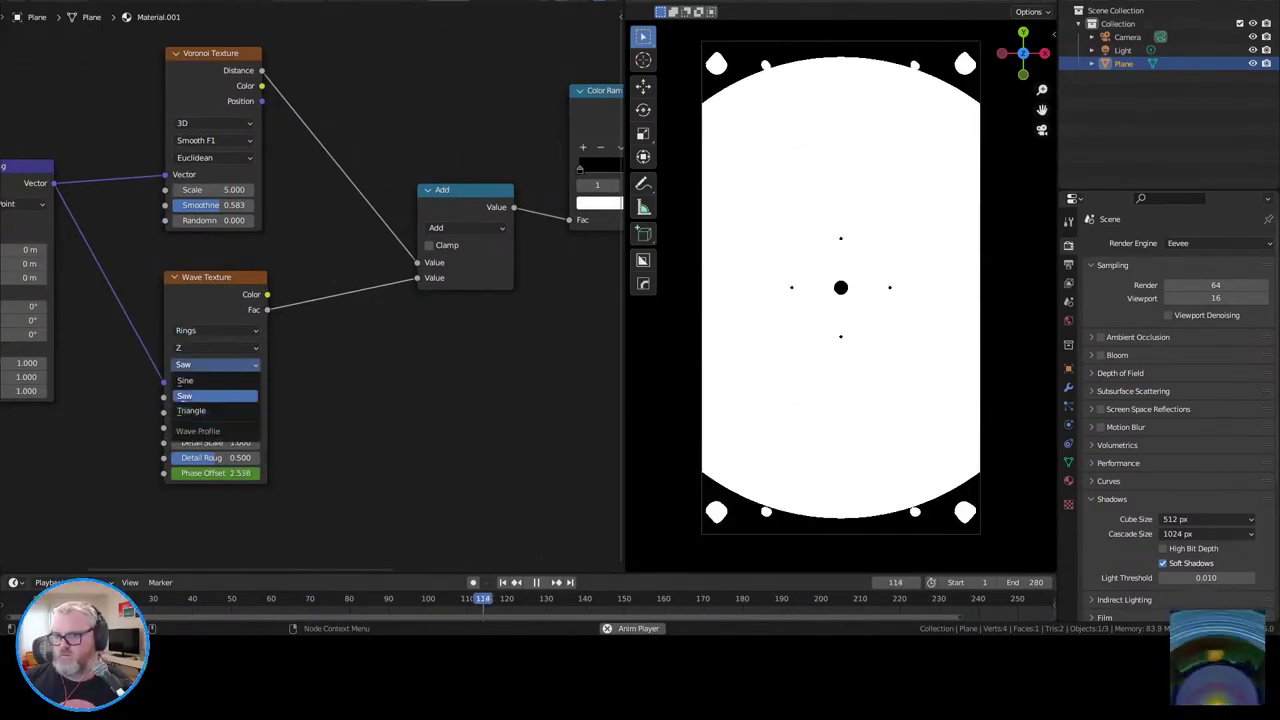
click(191, 410)
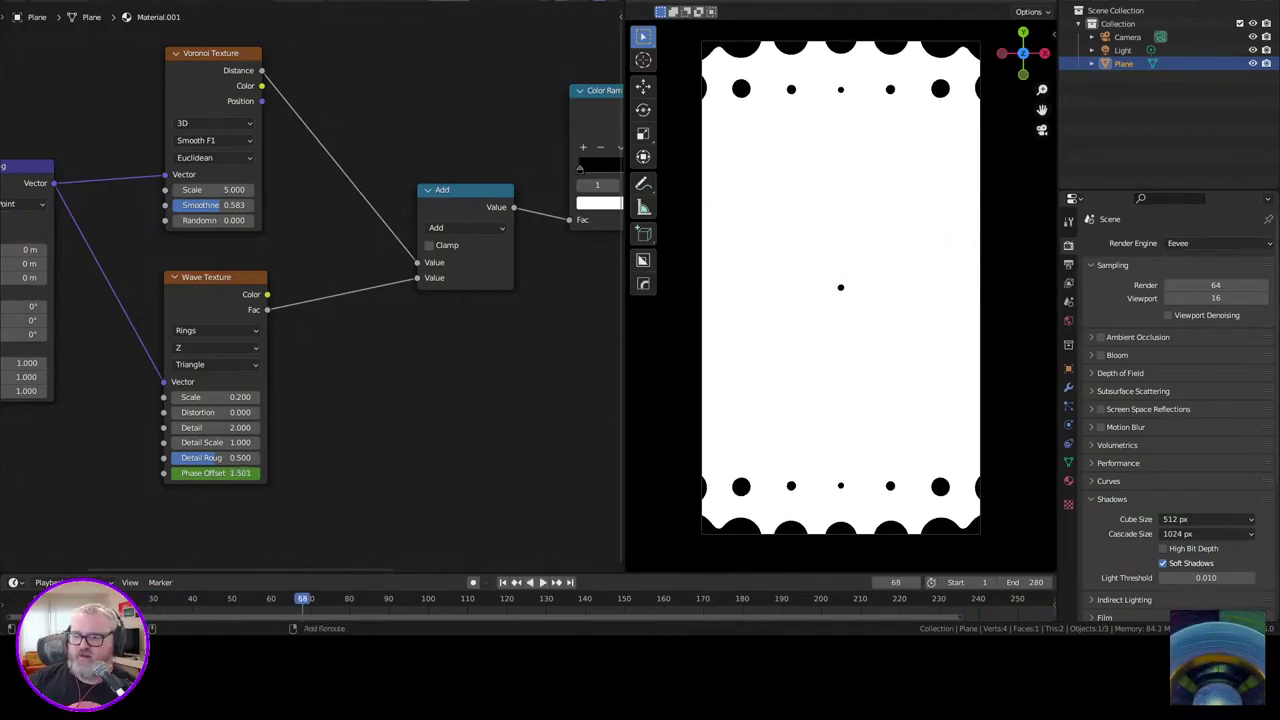
Step: Change the Wave Texture's Phase Offset keyframe at frame 281 to -12.566 and play the animation
key(shift+Right)
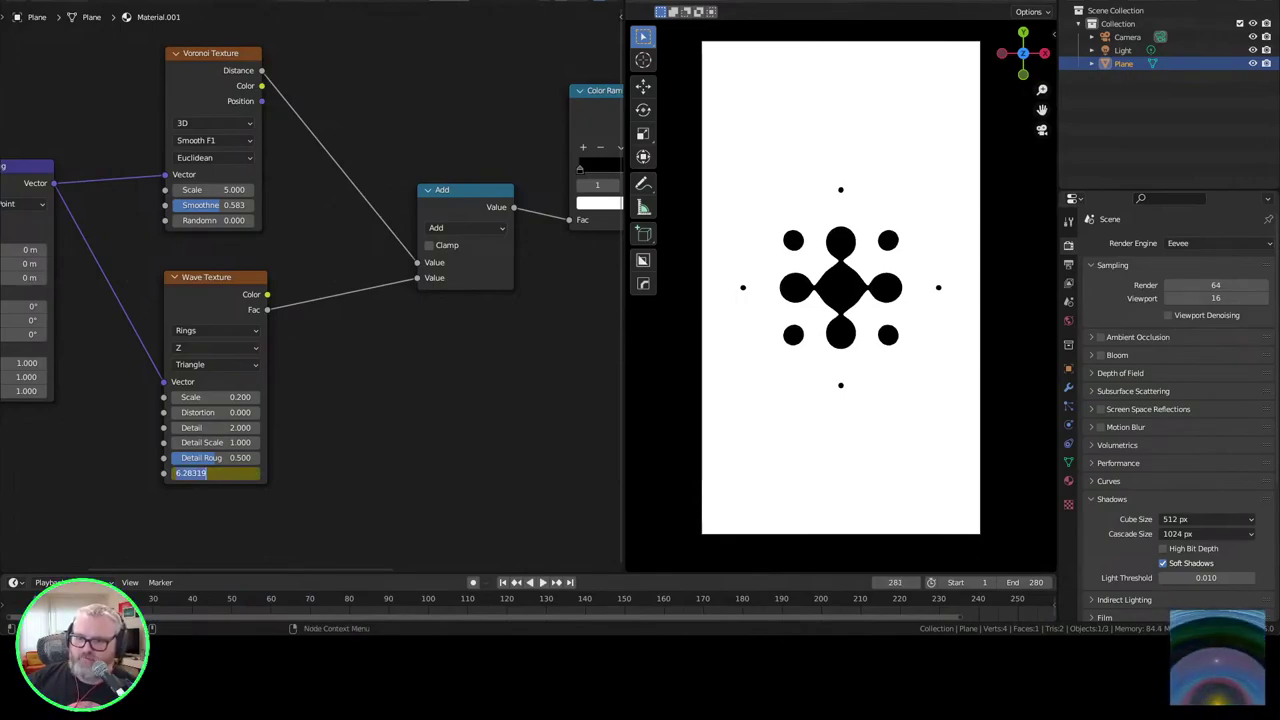
key(BackSpace)
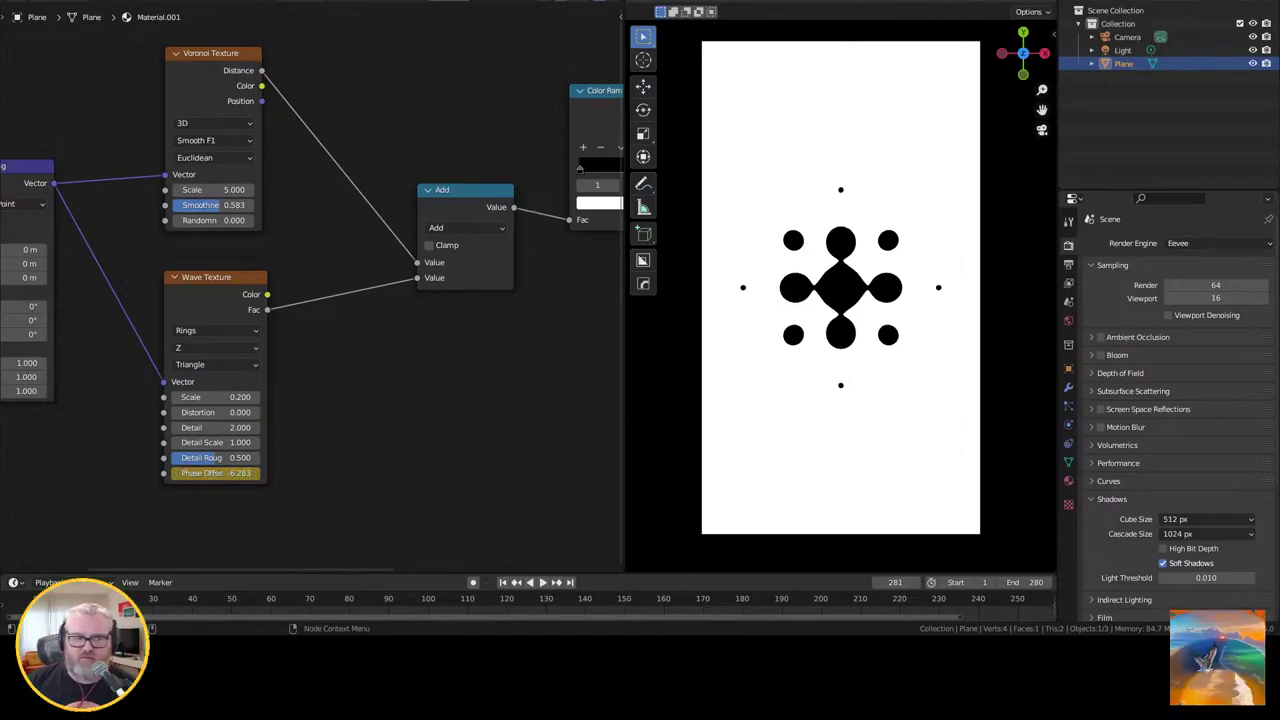
key(space)
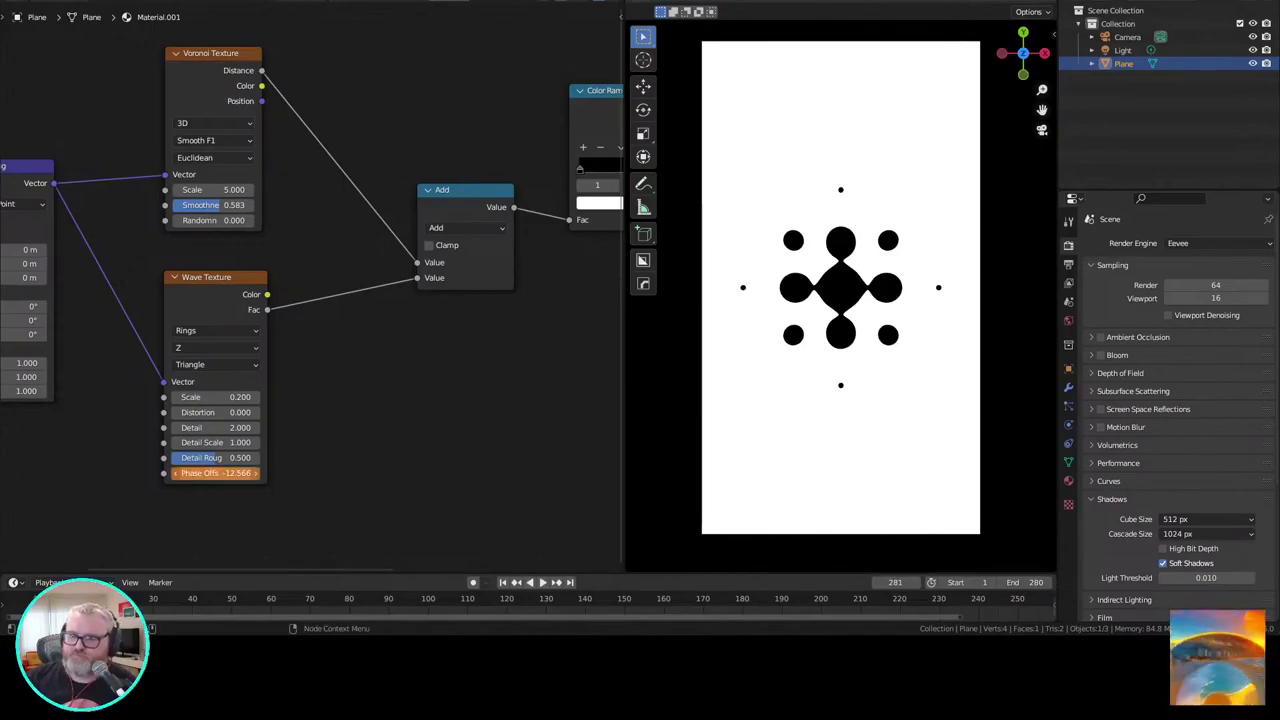
key(space)
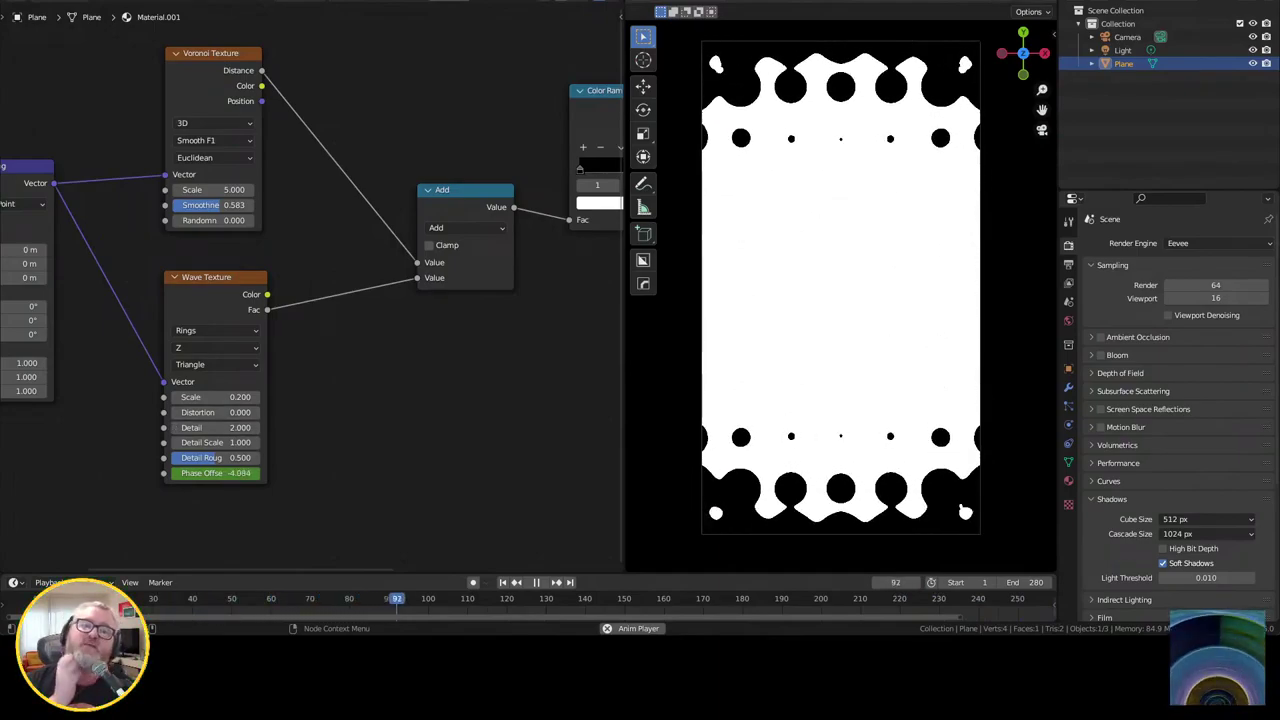
Step: Try the Voronoi Texture with Randomness 1, and end with both Smoothness and Randomness set to 0
drag(202, 220, 290, 220)
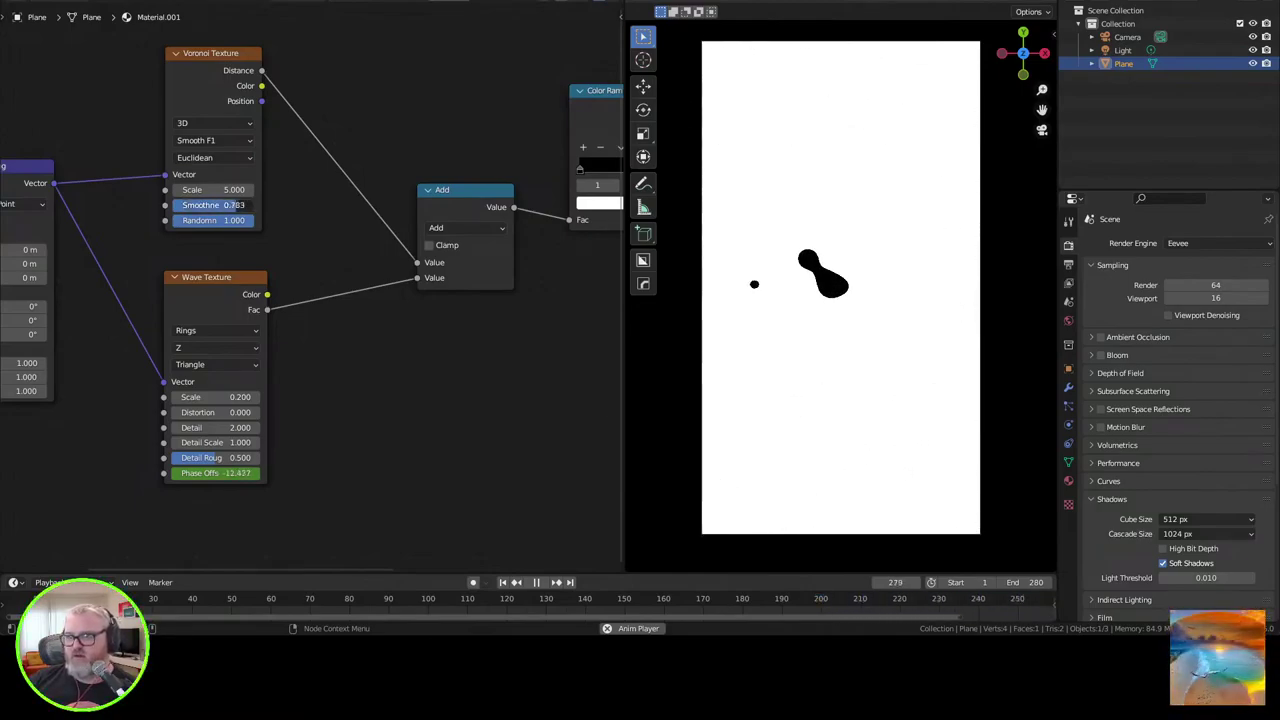
drag(238, 205, 212, 189)
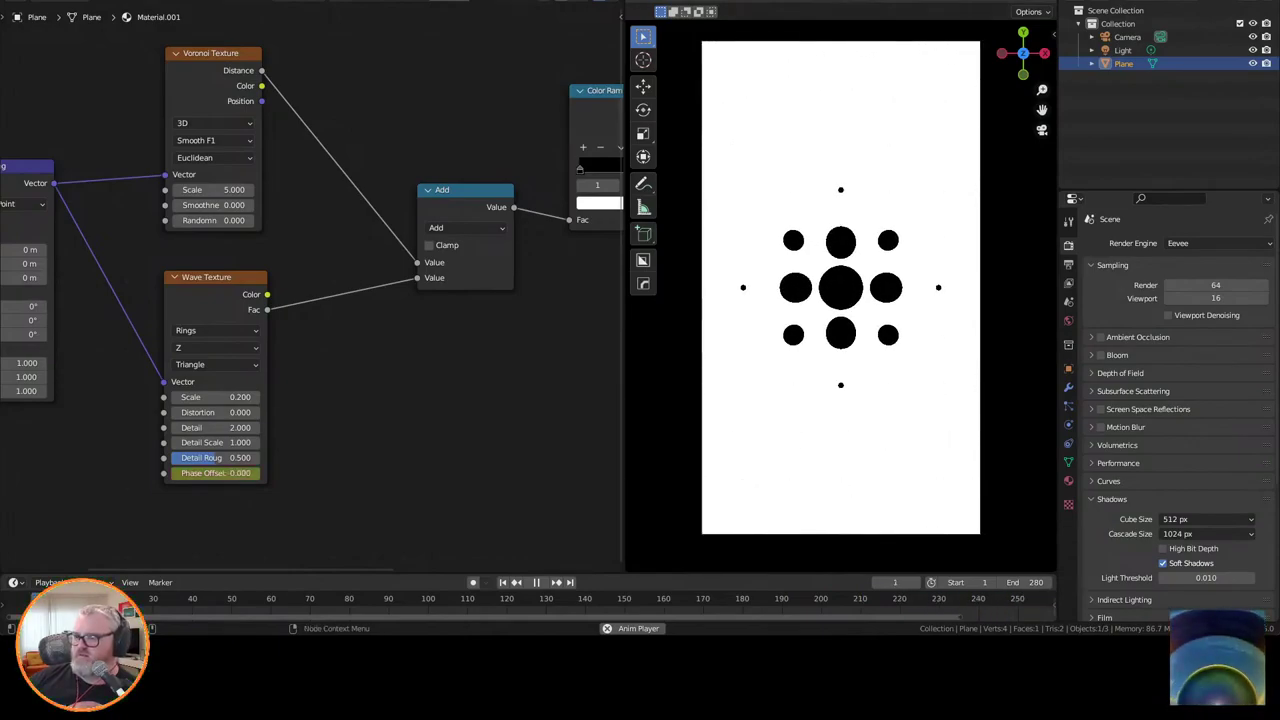
Step: Try the Subtract, Multiply and Divide operations on the math node that combines the Voronoi and Wave textures
drag(470, 340, 299, 412)
click(294, 300)
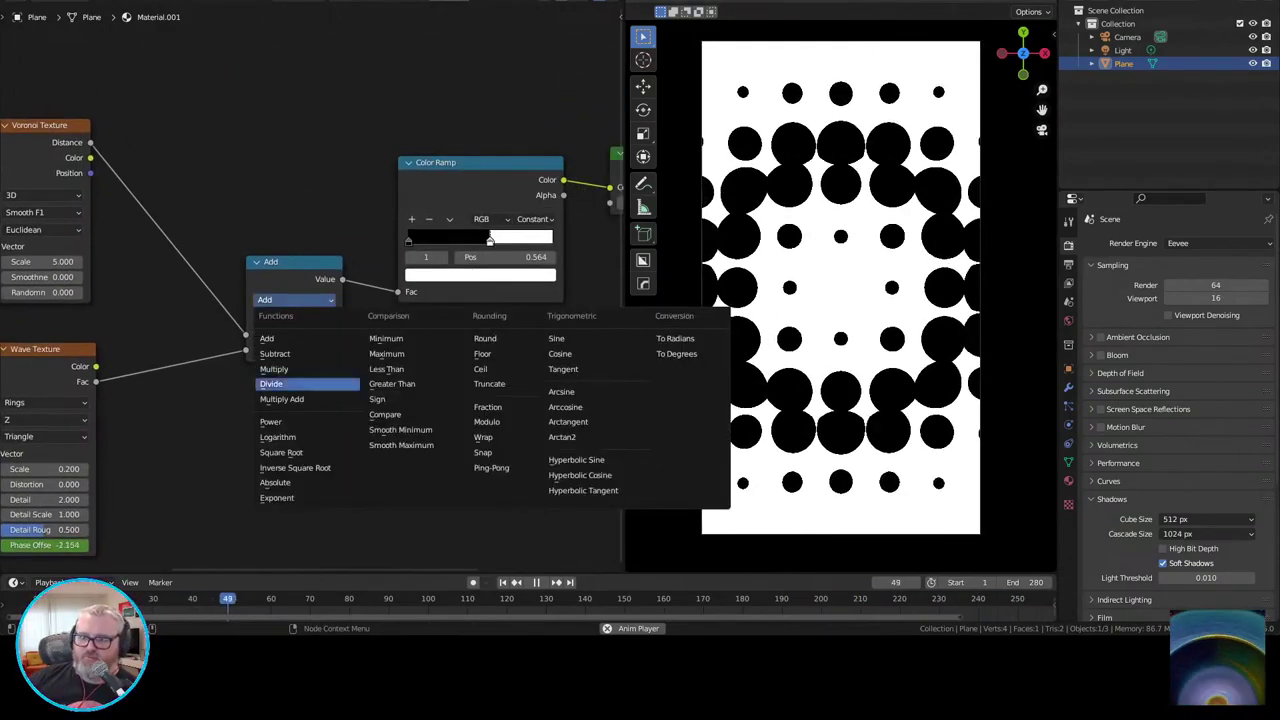
click(270, 383)
click(293, 299)
click(275, 353)
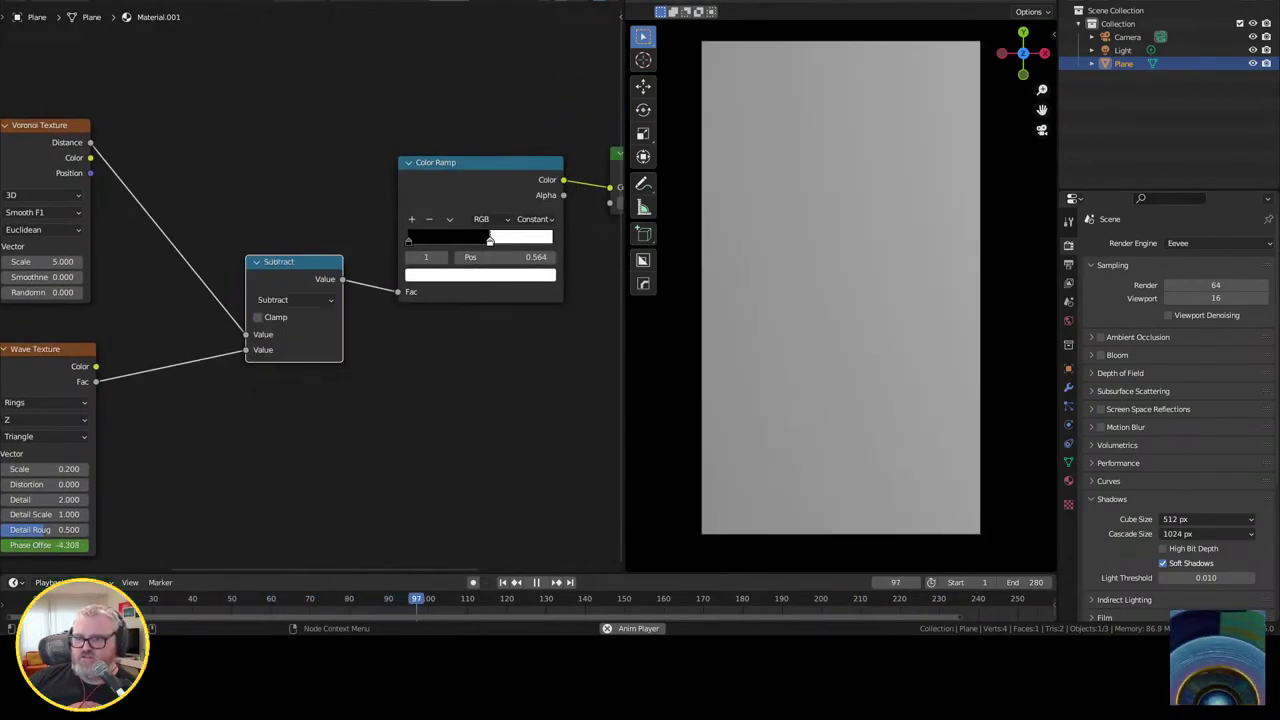
click(293, 299)
click(275, 369)
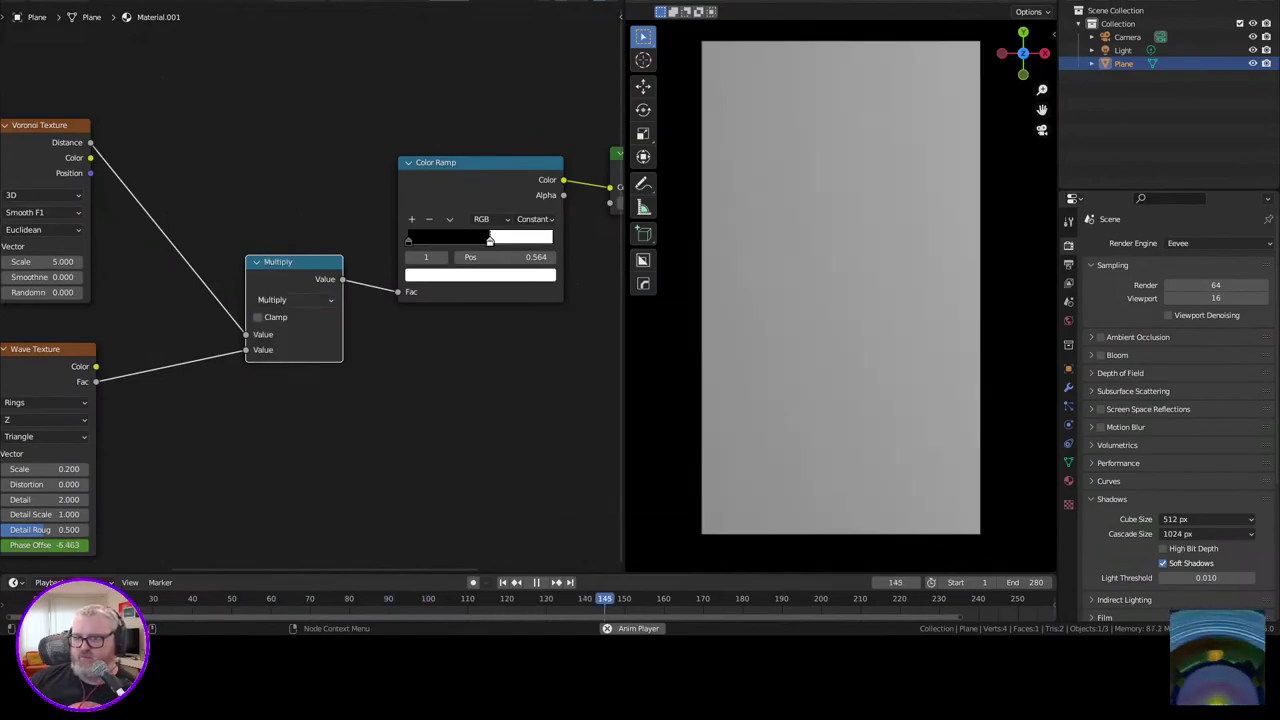
drag(294, 263, 259, 247)
click(259, 285)
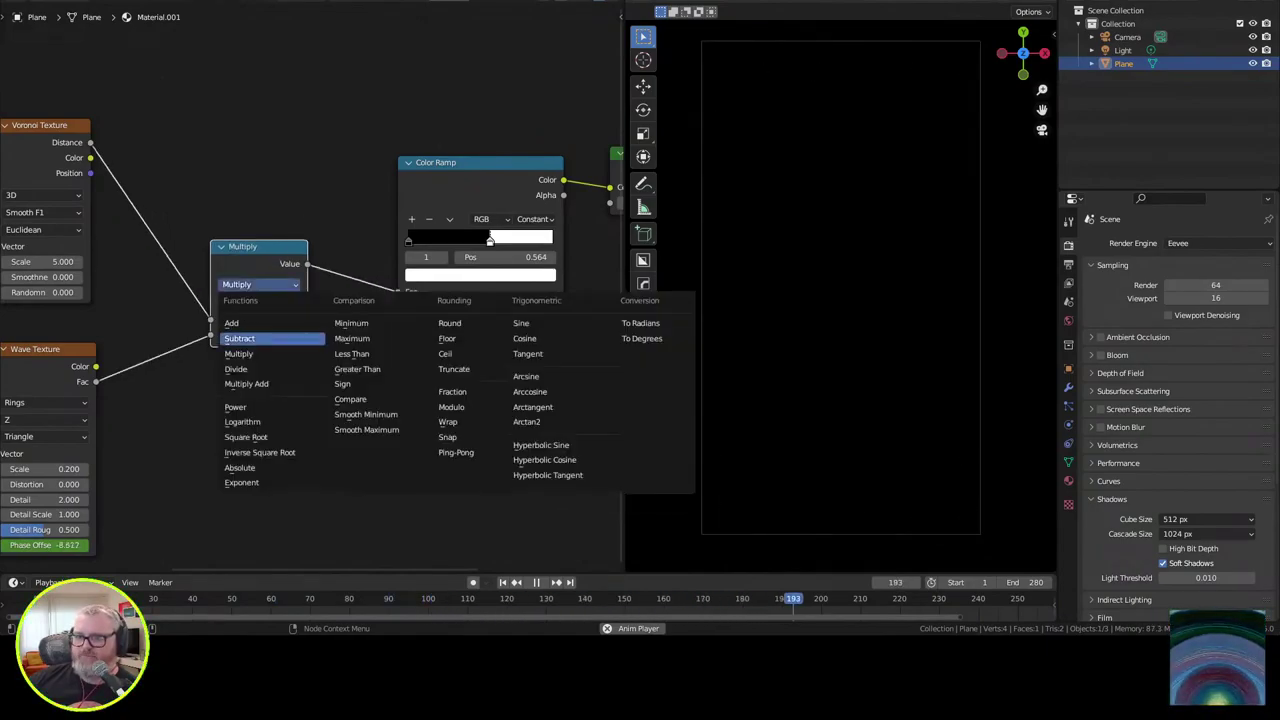
click(260, 369)
click(340, 405)
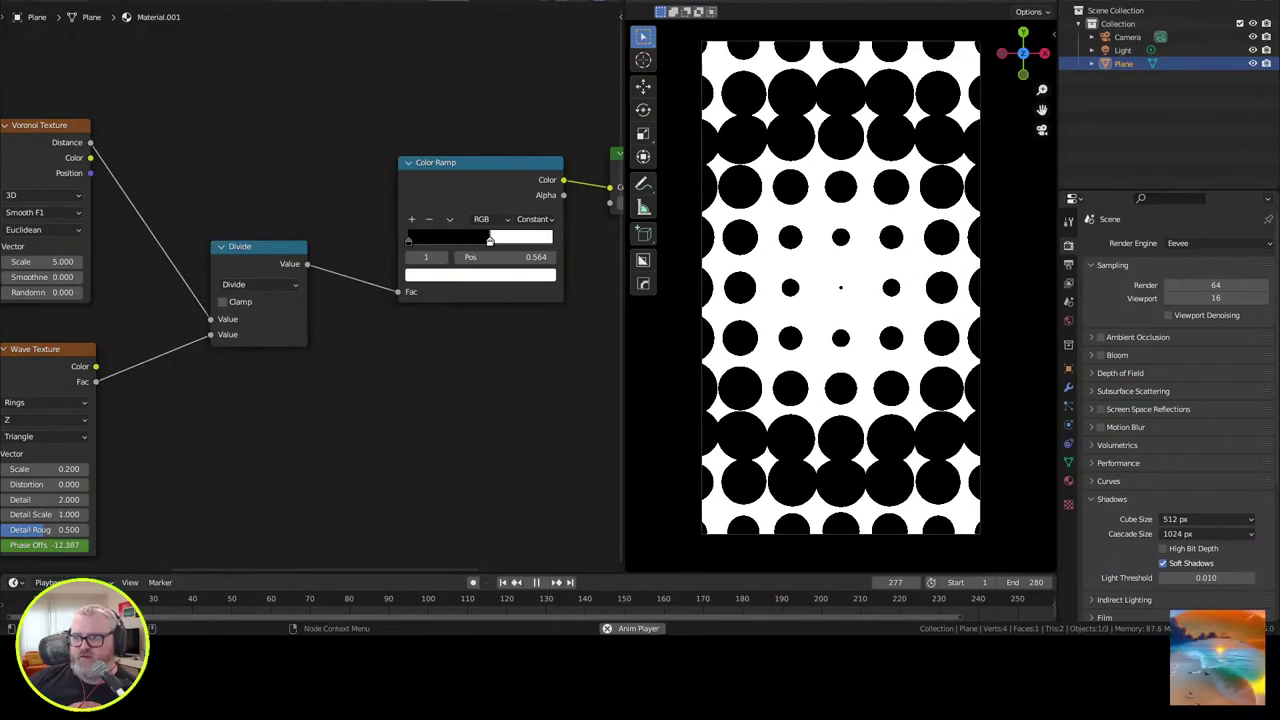
Step: Try combining the textures with Subtract and insert an Add math node with value 0.59 before the Color Ramp
click(258, 284)
click(262, 336)
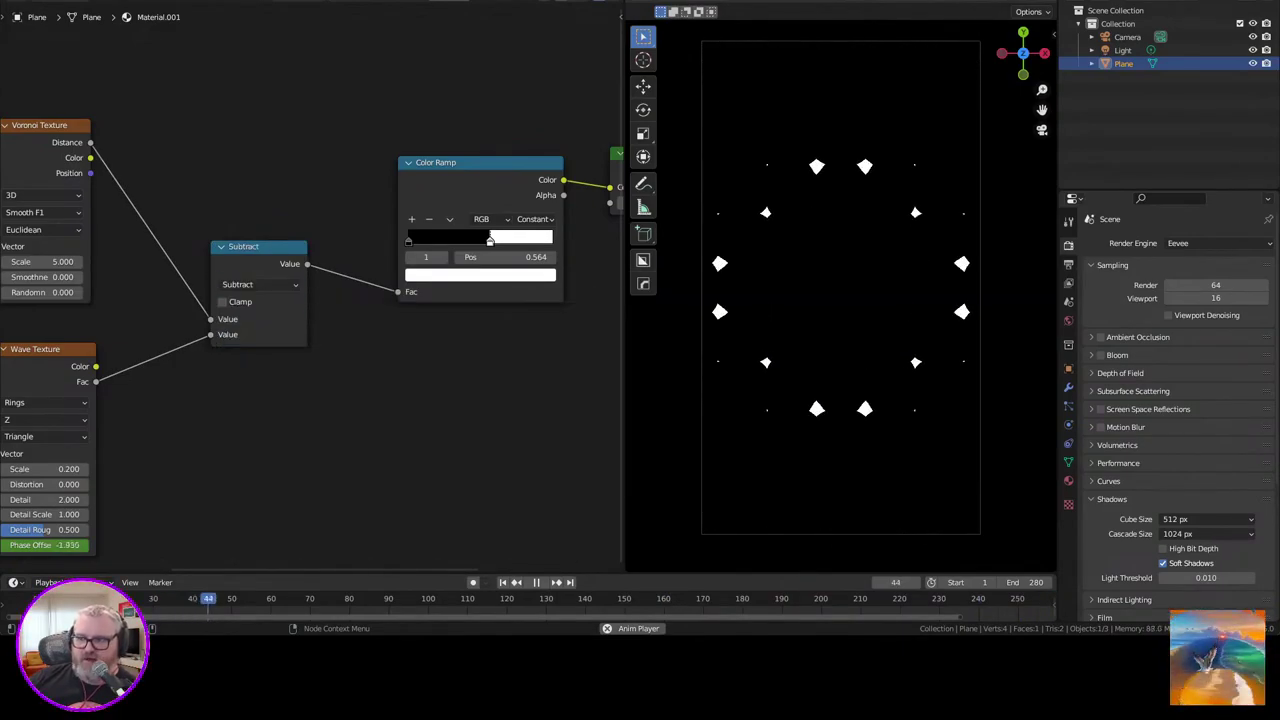
key(shift+a)
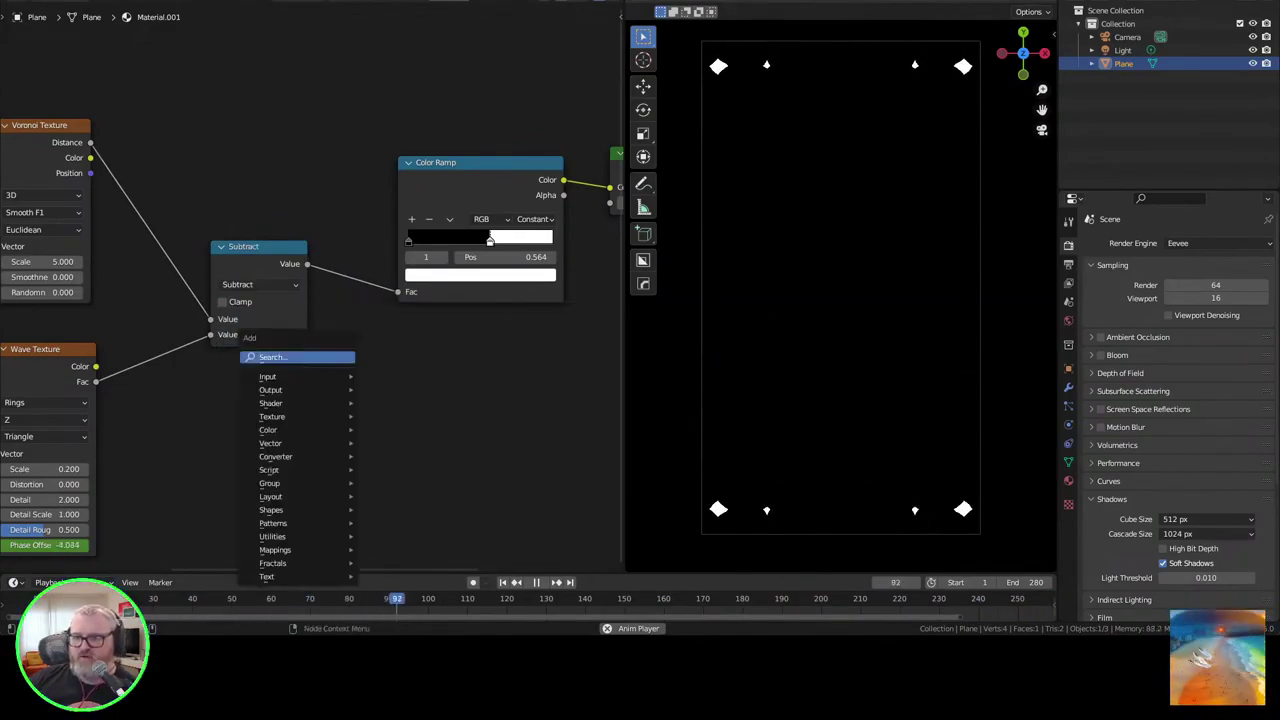
text(add)
key(Return)
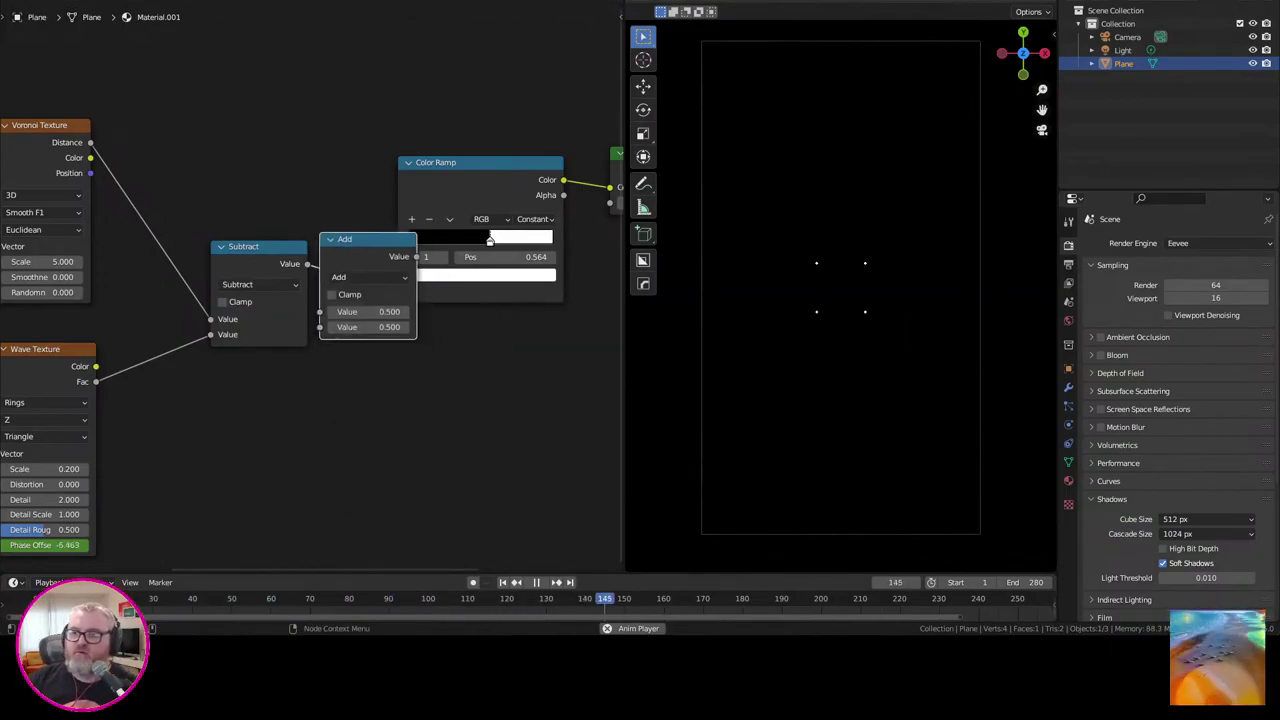
click(410, 288)
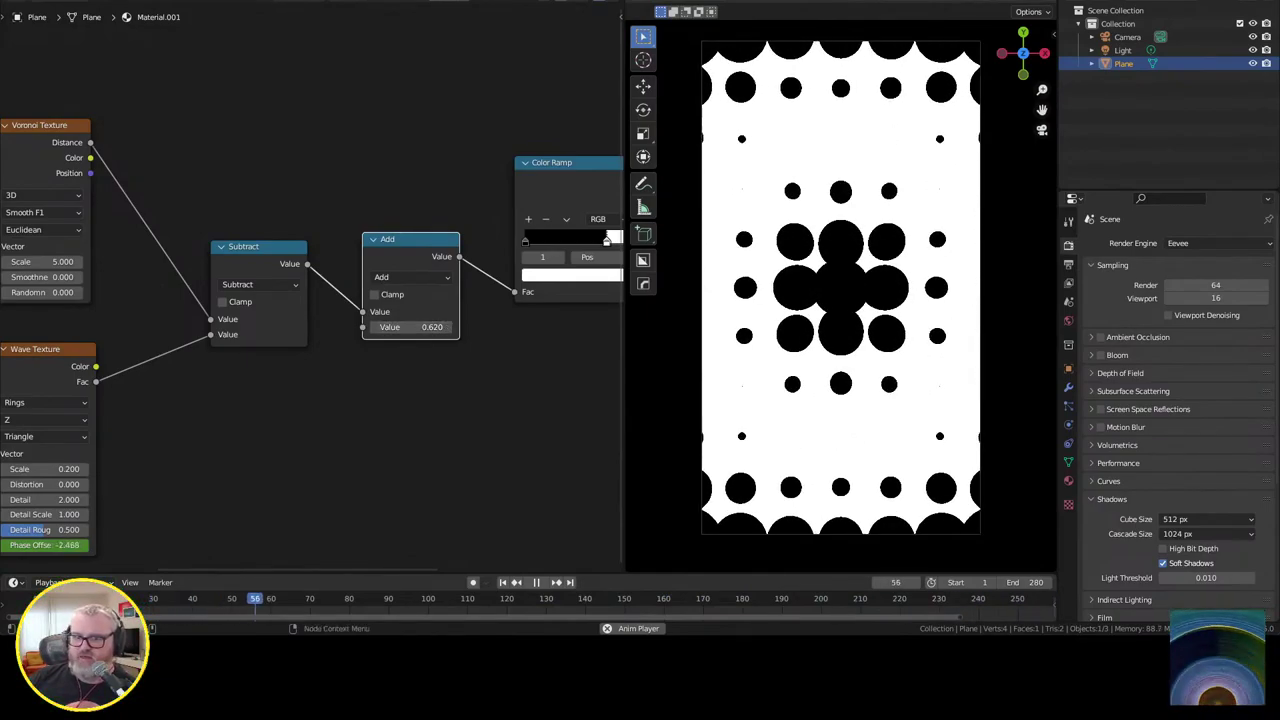
drag(100, 480, 387, 390)
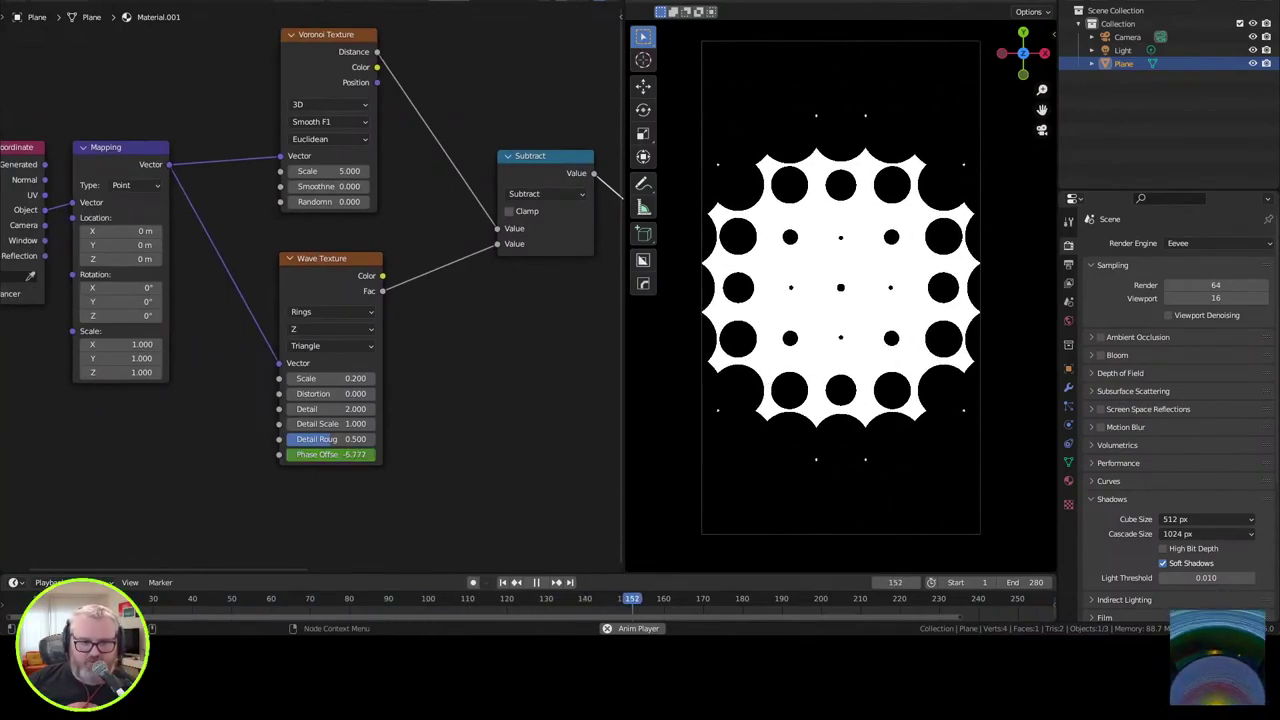
drag(440, 380, 298, 405)
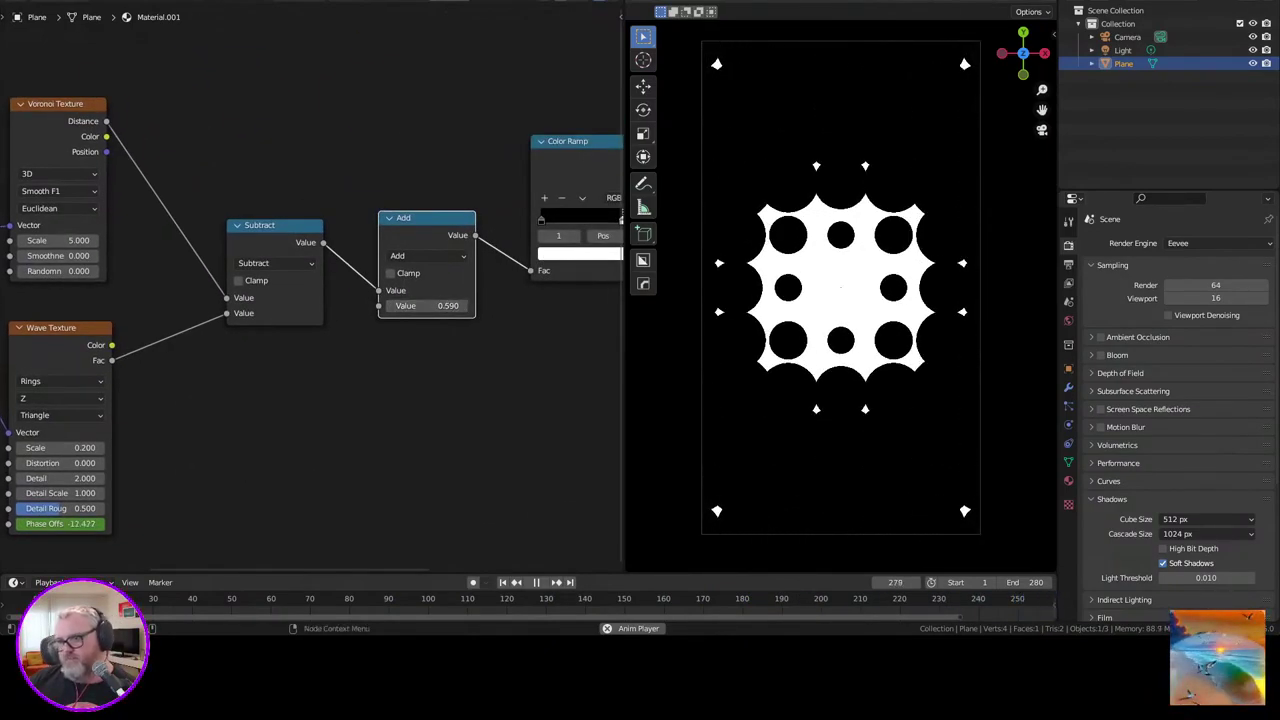
Step: Delete the extra Add node, reconnect the remaining math node to the Color Ramp, and set its operation back to Add
key(Delete)
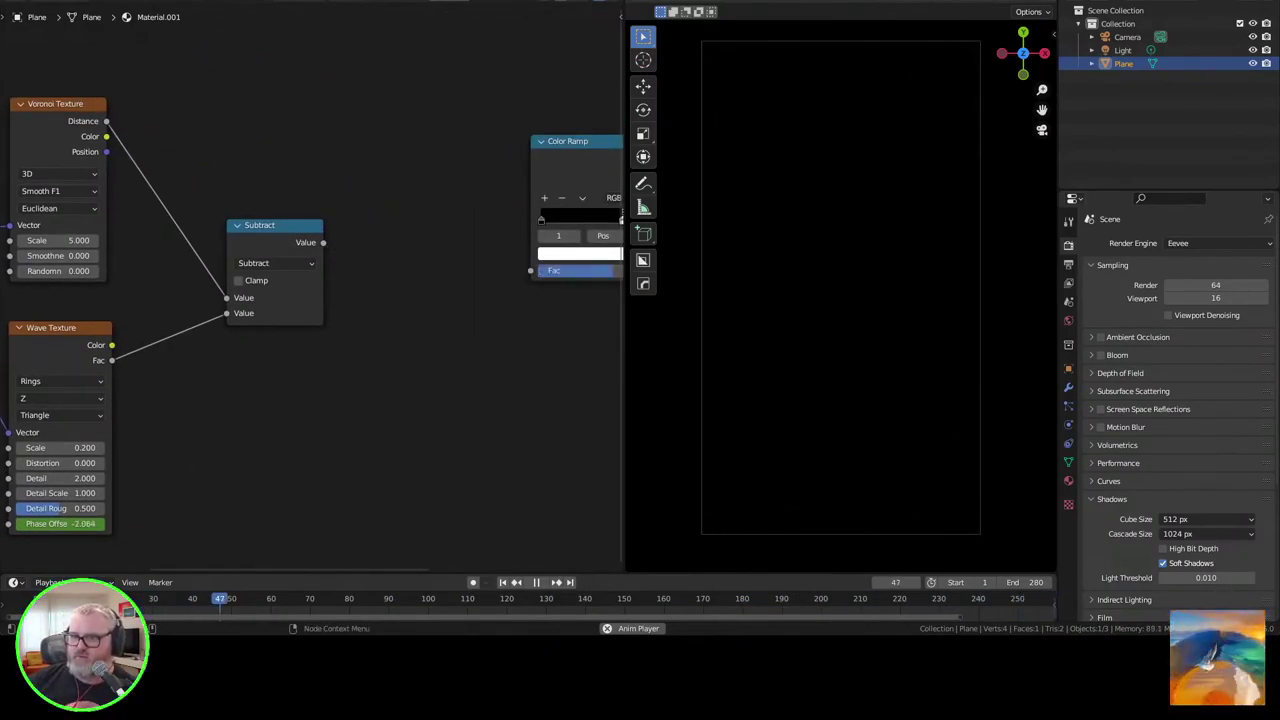
drag(323, 242, 530, 270)
click(276, 263)
click(255, 303)
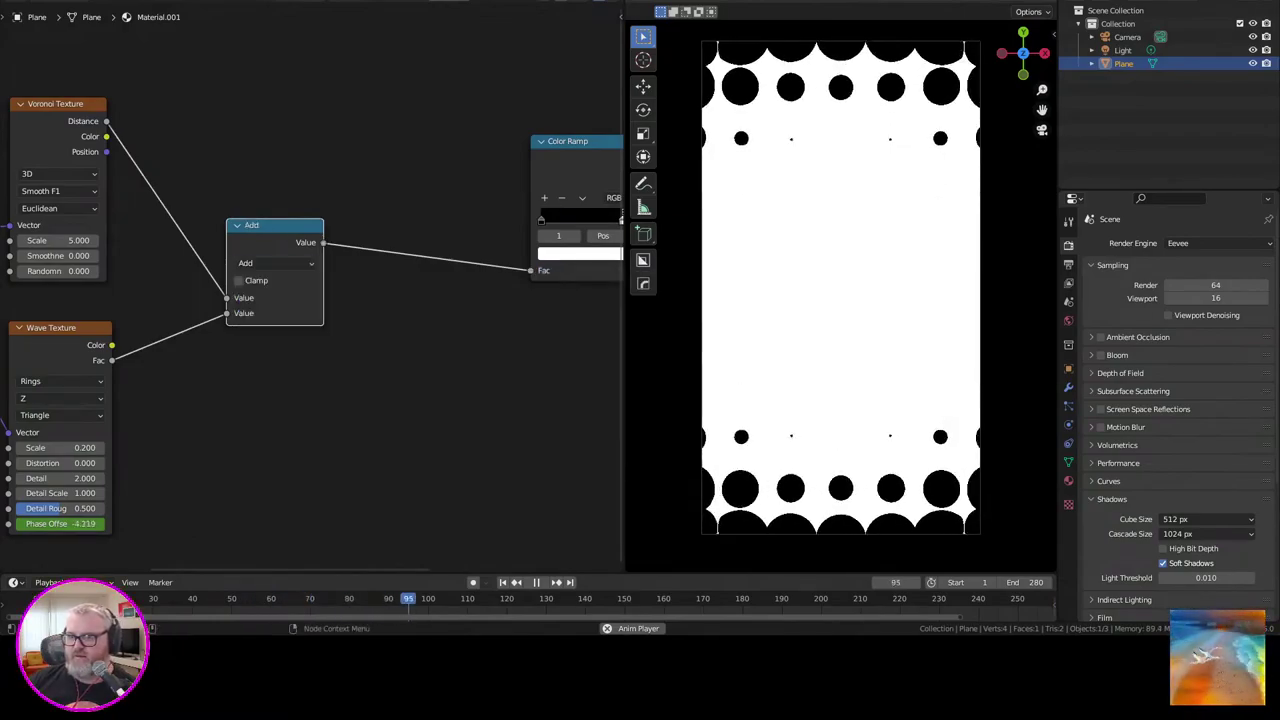
drag(270, 290, 398, 263)
drag(395, 198, 488, 196)
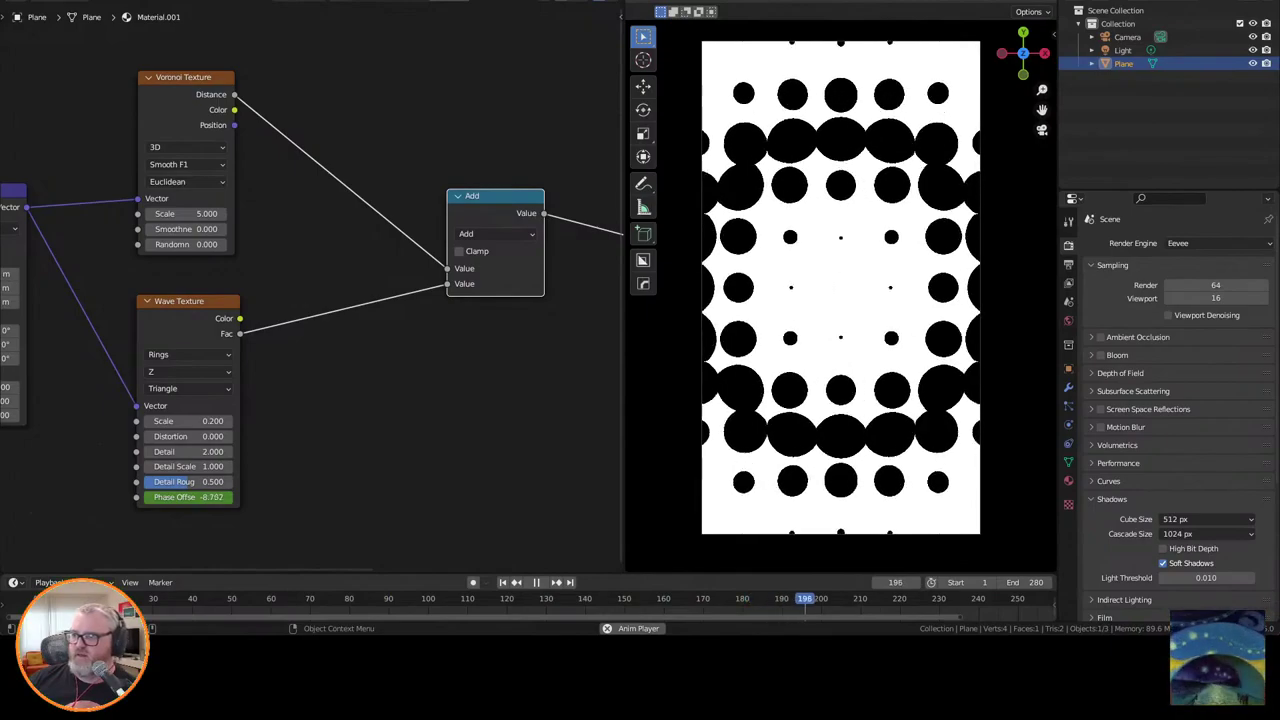
Step: Move the Color Ramp closer to the Add node and reverse its colours to white-black with the second stop at 0.5
click(500, 370)
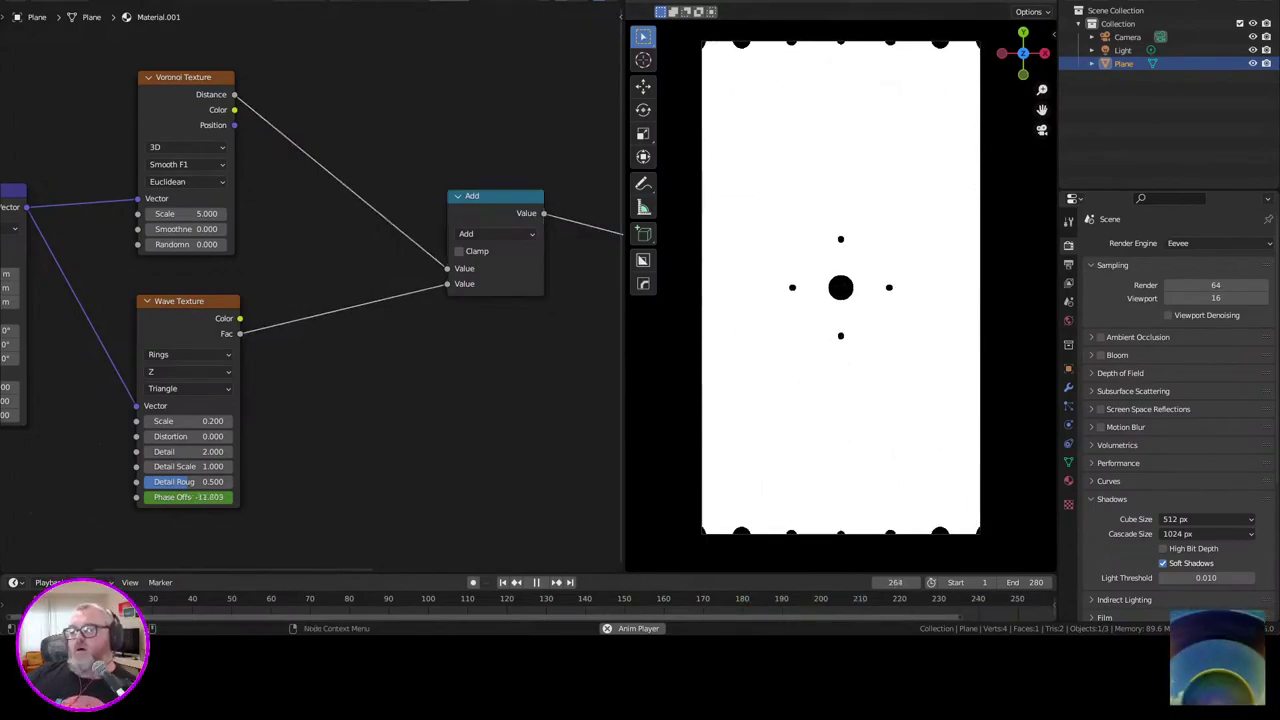
drag(500, 370, 113, 350)
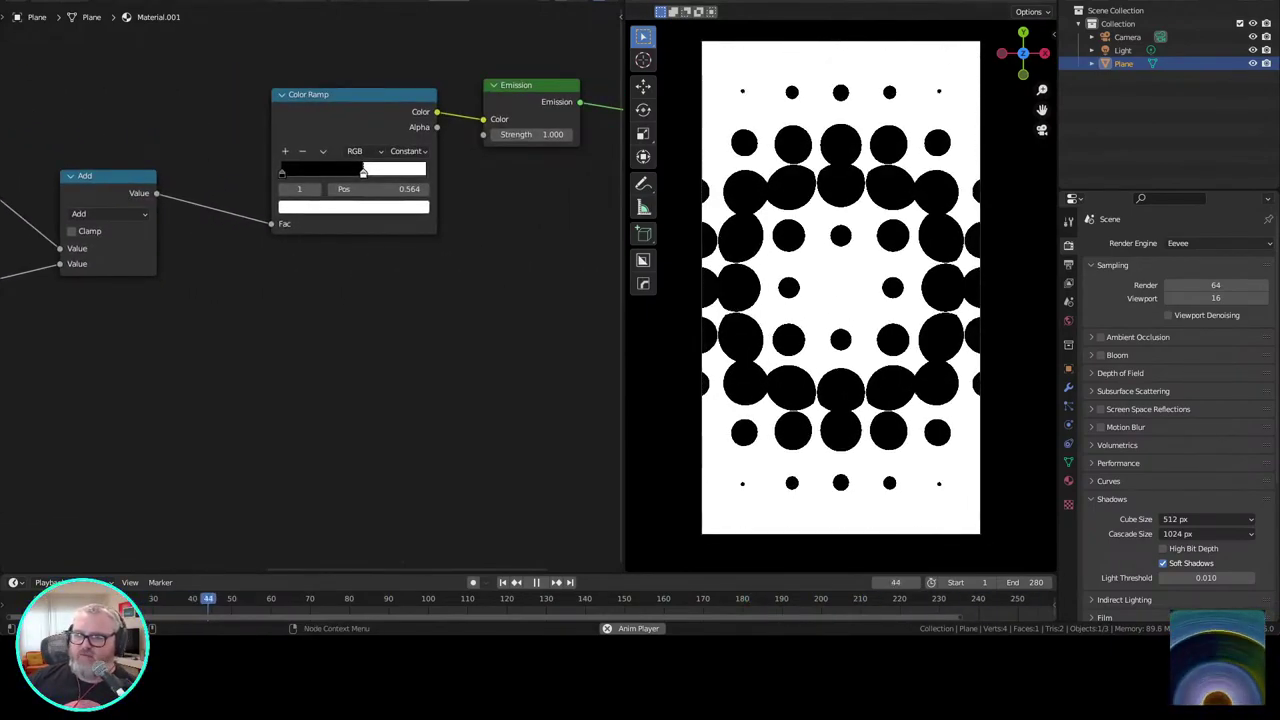
drag(350, 95, 316, 111)
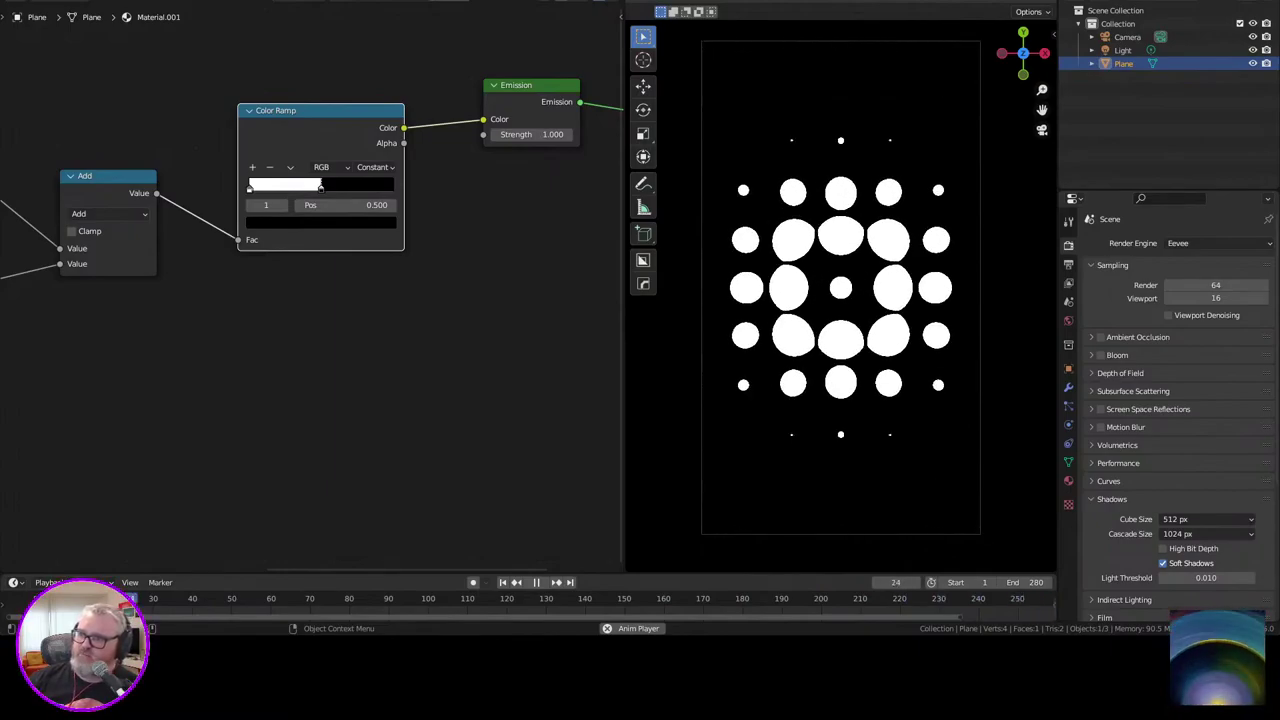
Step: Set the Wave Texture's scale to 0.5 and move the Color Ramp's second stop to position 0.645
drag(60, 350, 602, 303)
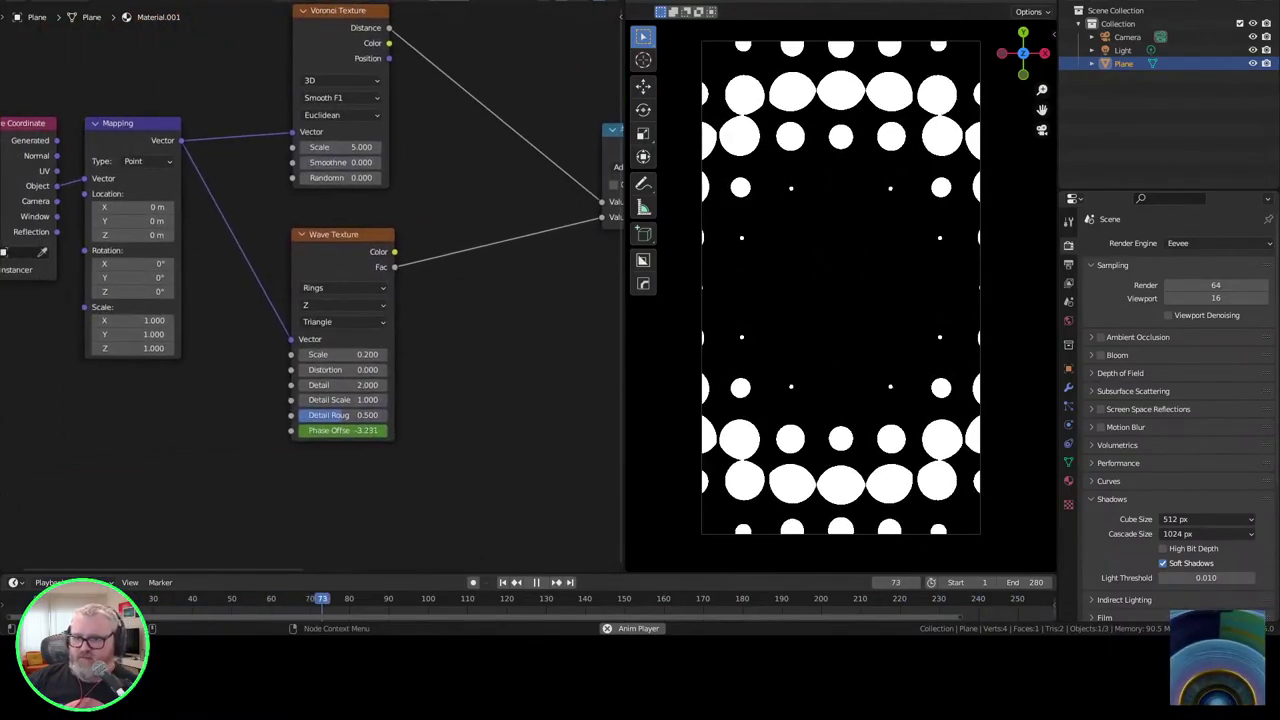
click(342, 354)
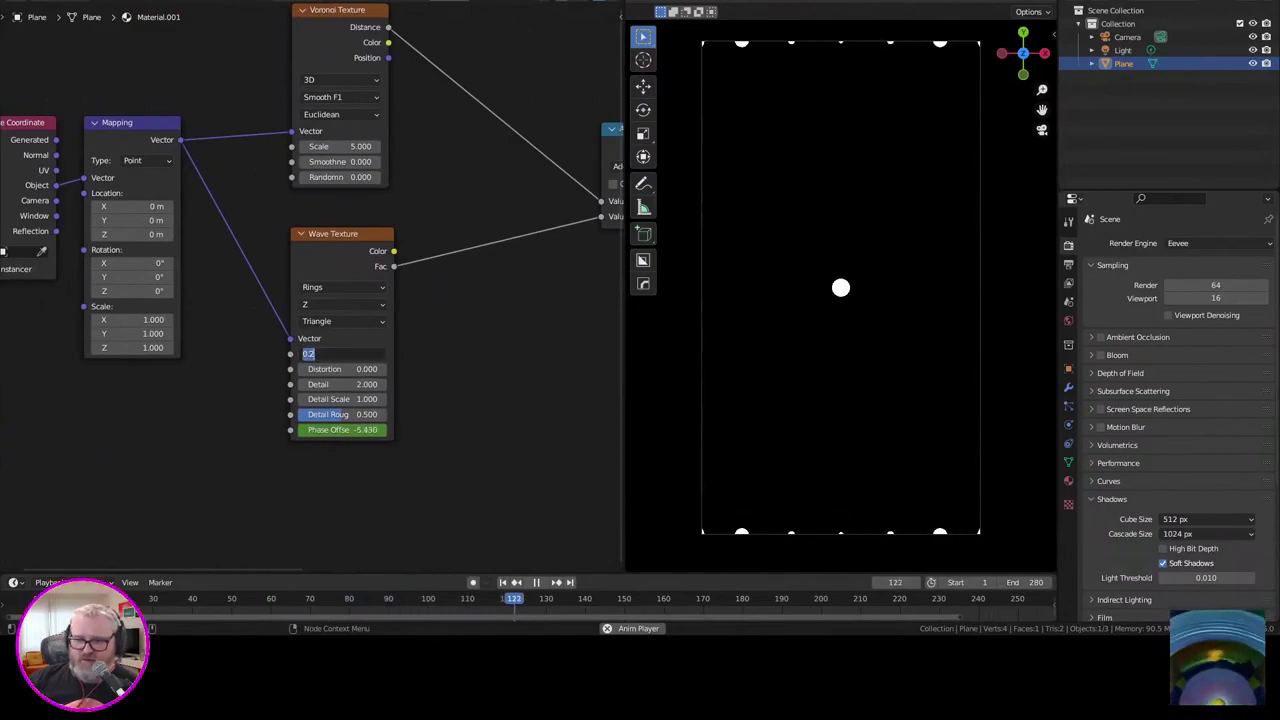
key(Return)
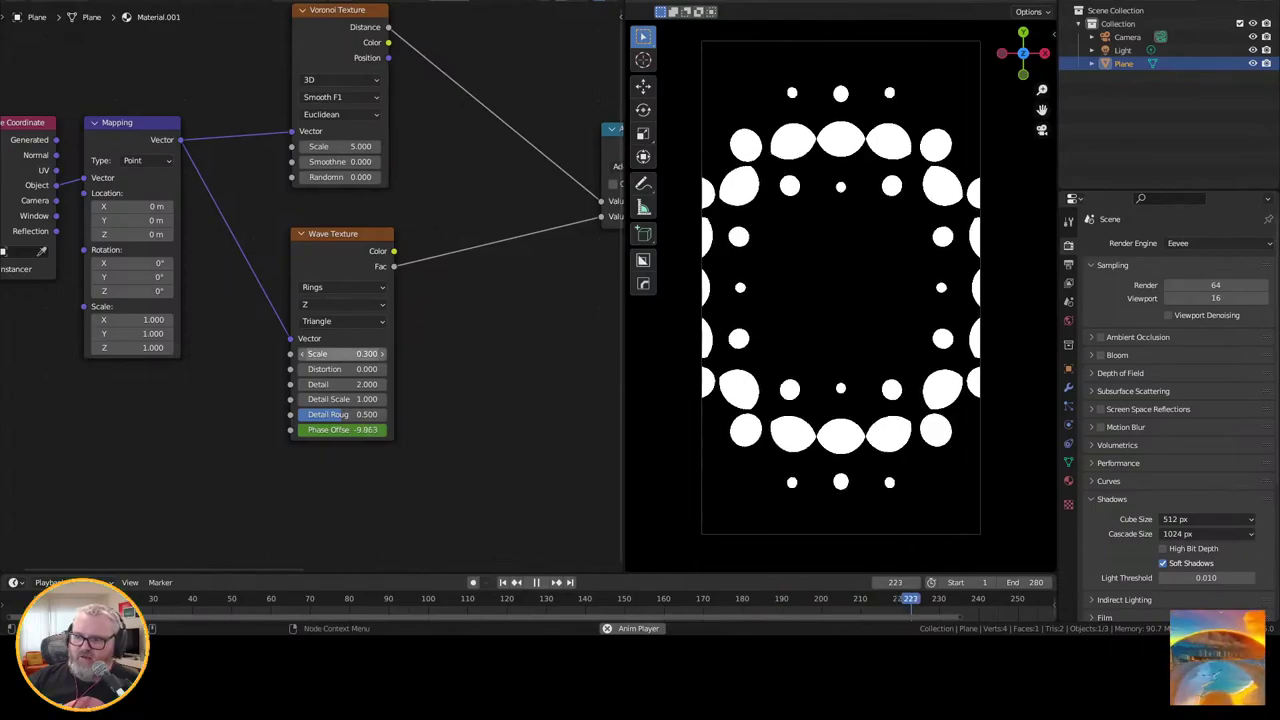
mouse_move(342, 354)
mouse_down()
mouse_move(362, 354)
mouse_move(337, 353)
mouse_up()
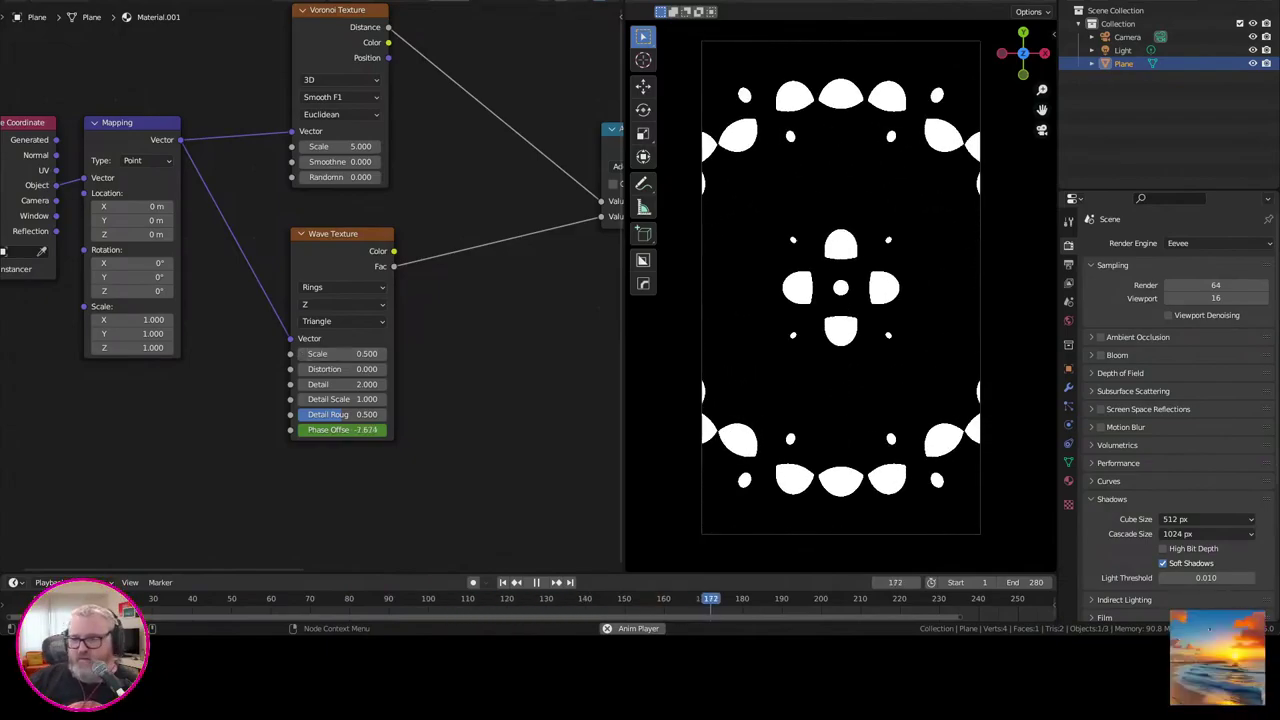
drag(490, 330, 218, 398)
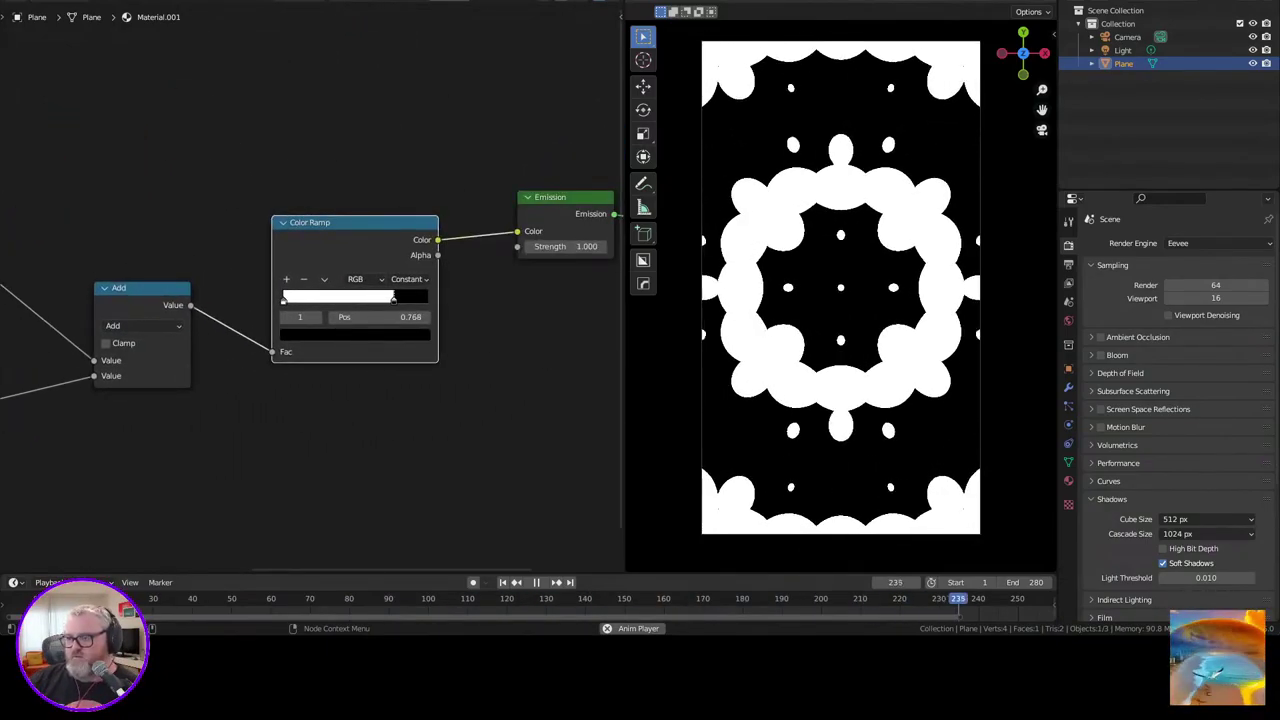
drag(380, 317, 350, 317)
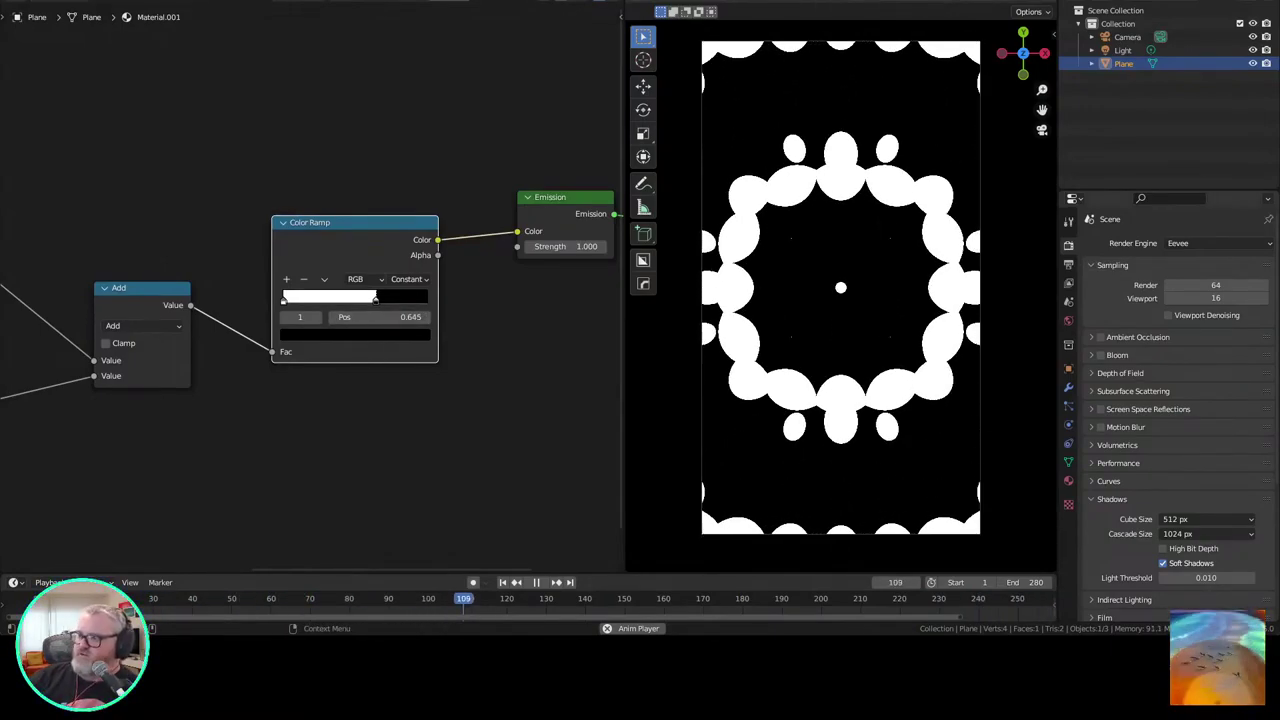
Step: Set the render output path to C:\tmp\insta-circle_wave_out\ and the file format to FFmpeg Video
click(1068, 265)
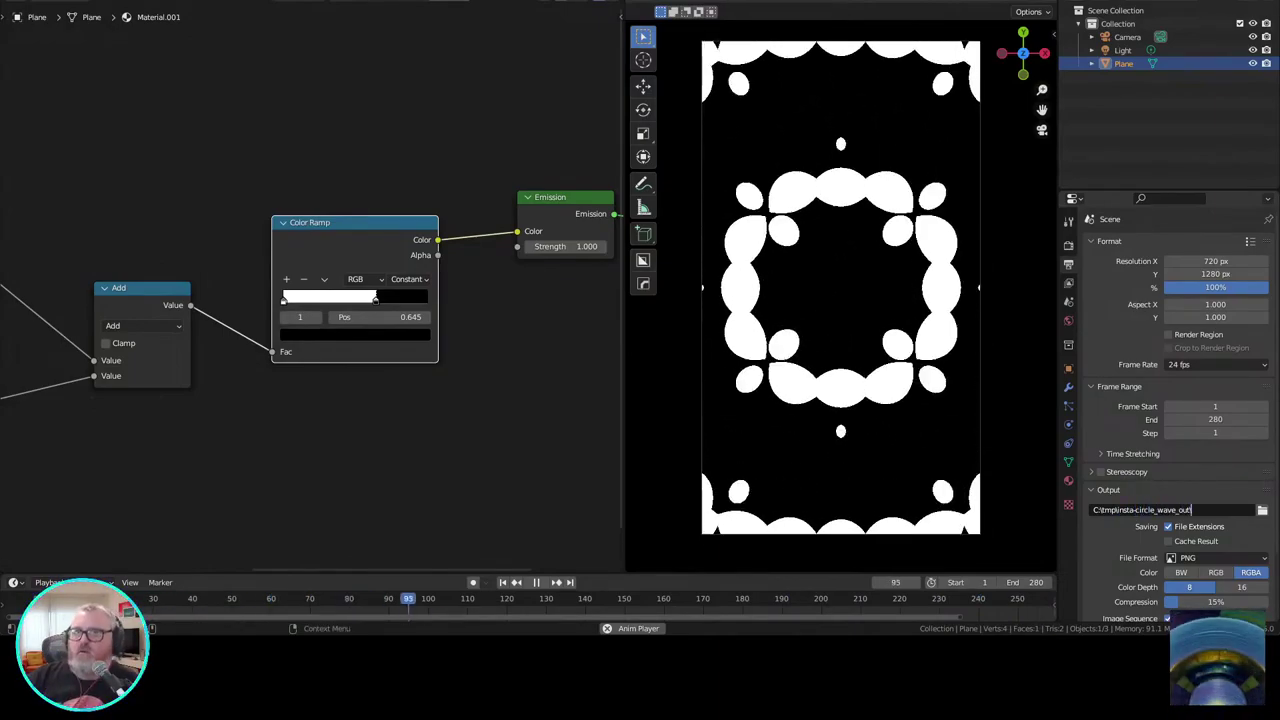
click(1216, 558)
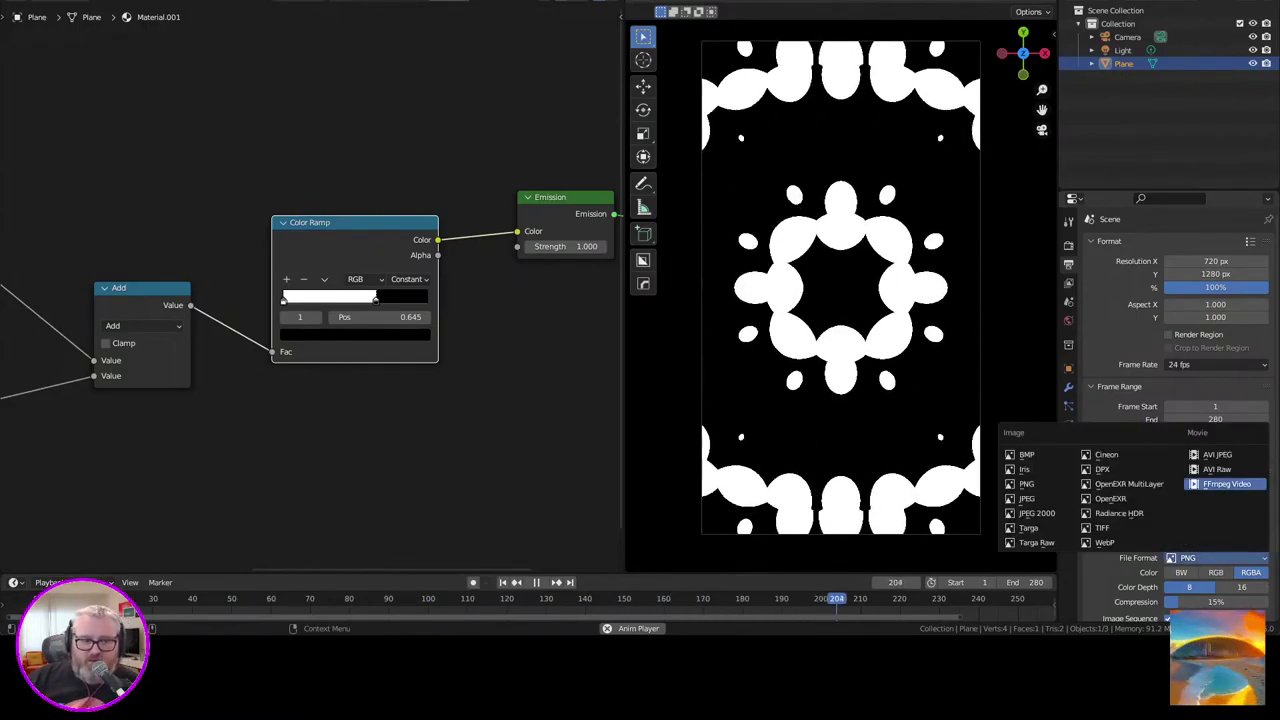
click(1226, 484)
Step: Set the video encoding to the MPEG-4 container with Perceptually Lossless output quality
scroll(1180, 400, down, 1)
click(1121, 577)
scroll(1150, 560, down, 5)
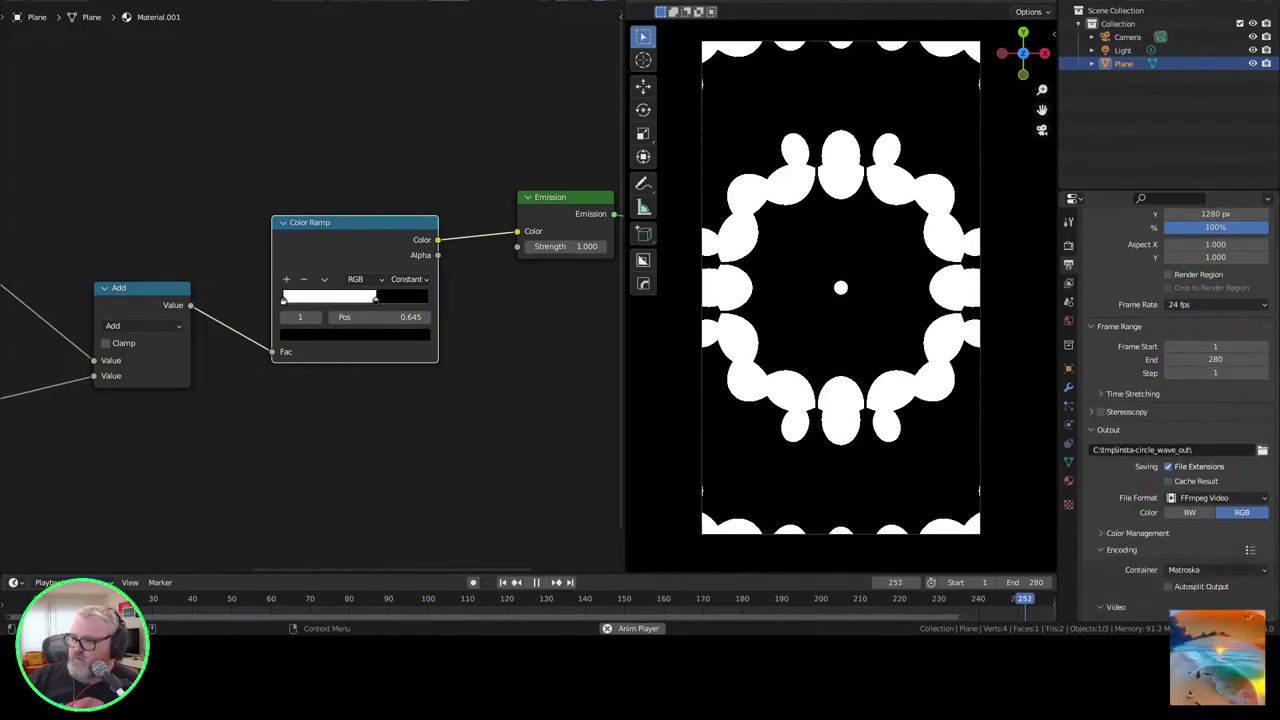
click(1216, 463)
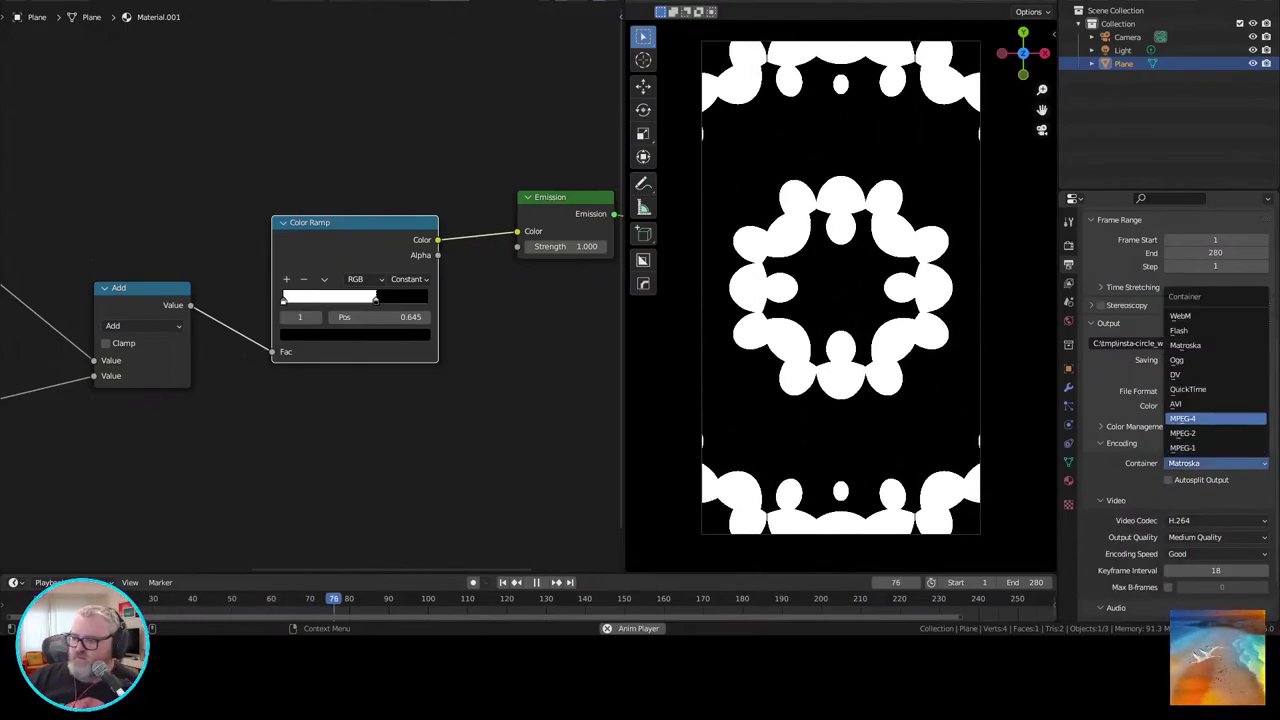
click(1185, 418)
click(1216, 537)
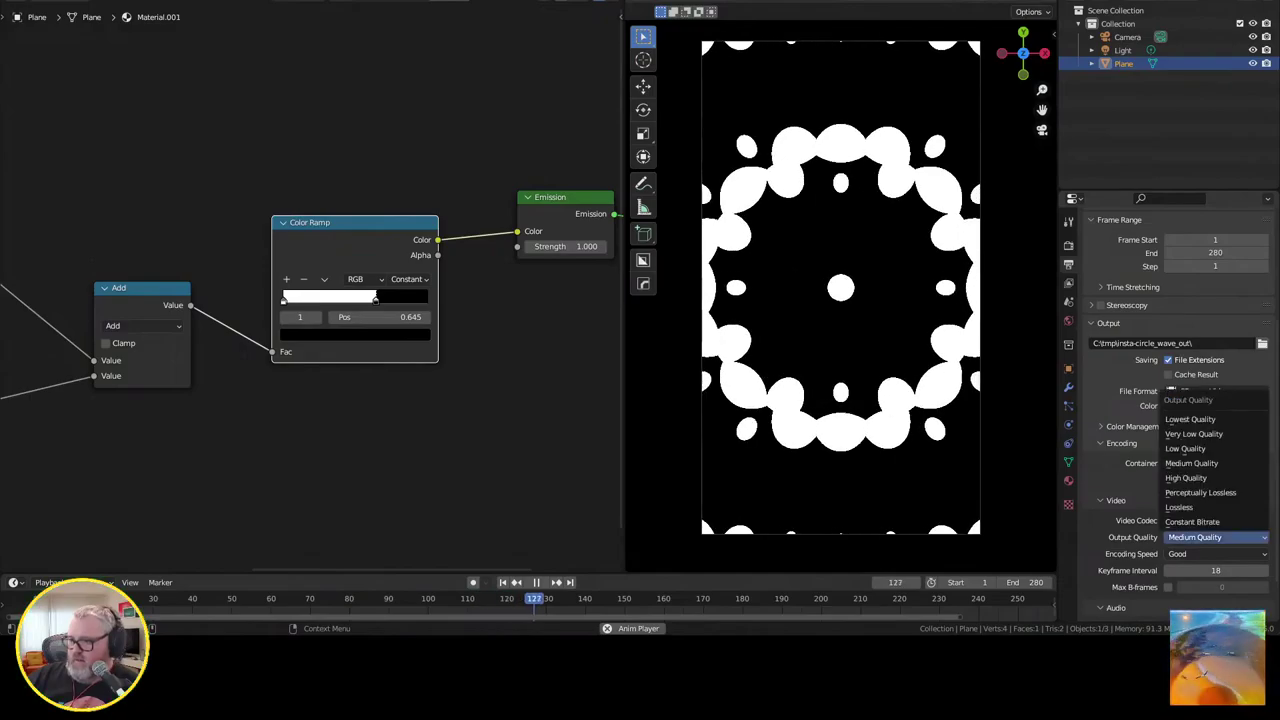
click(1200, 492)
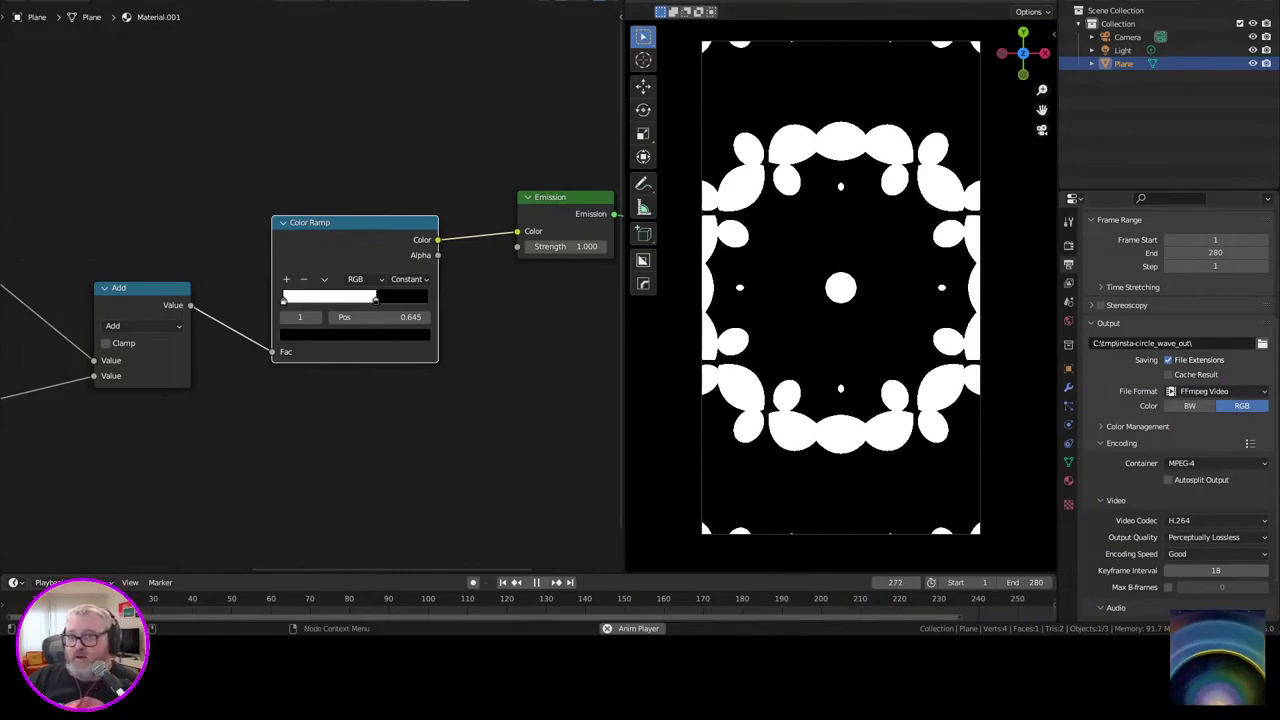
Step: Render the full 280-frame animation to the video file
click(82, 0)
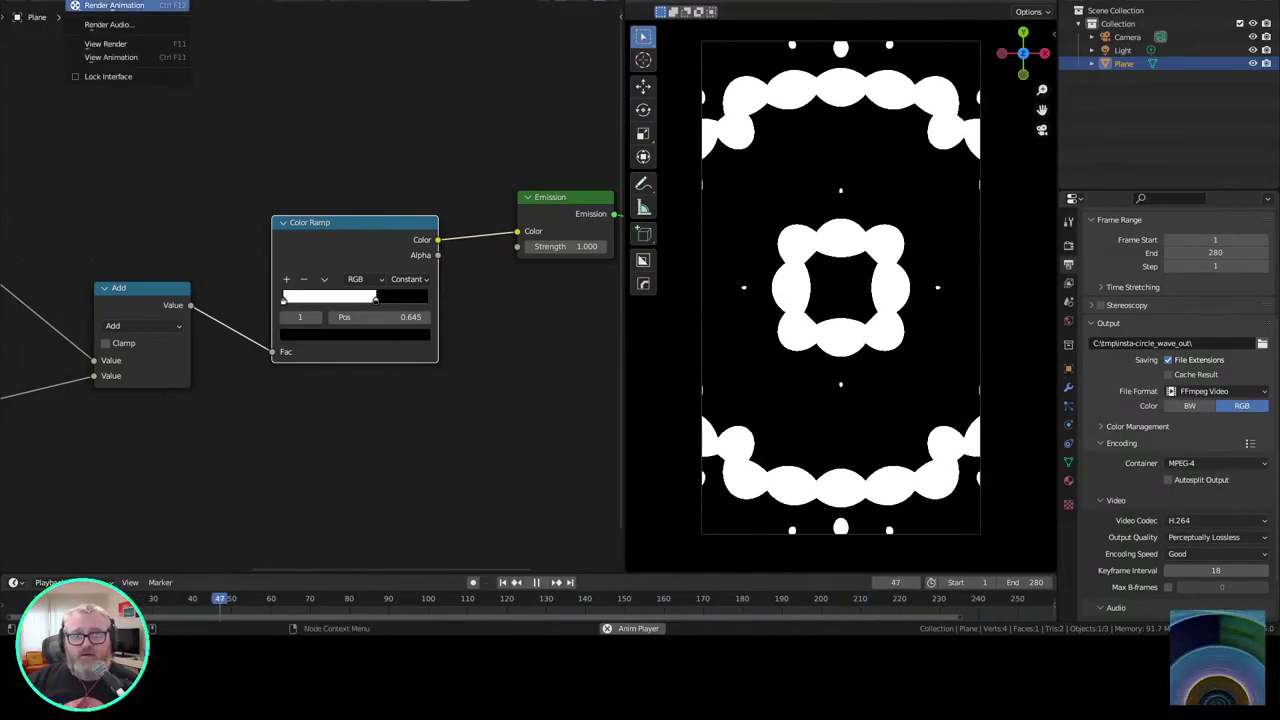
click(236, 120)
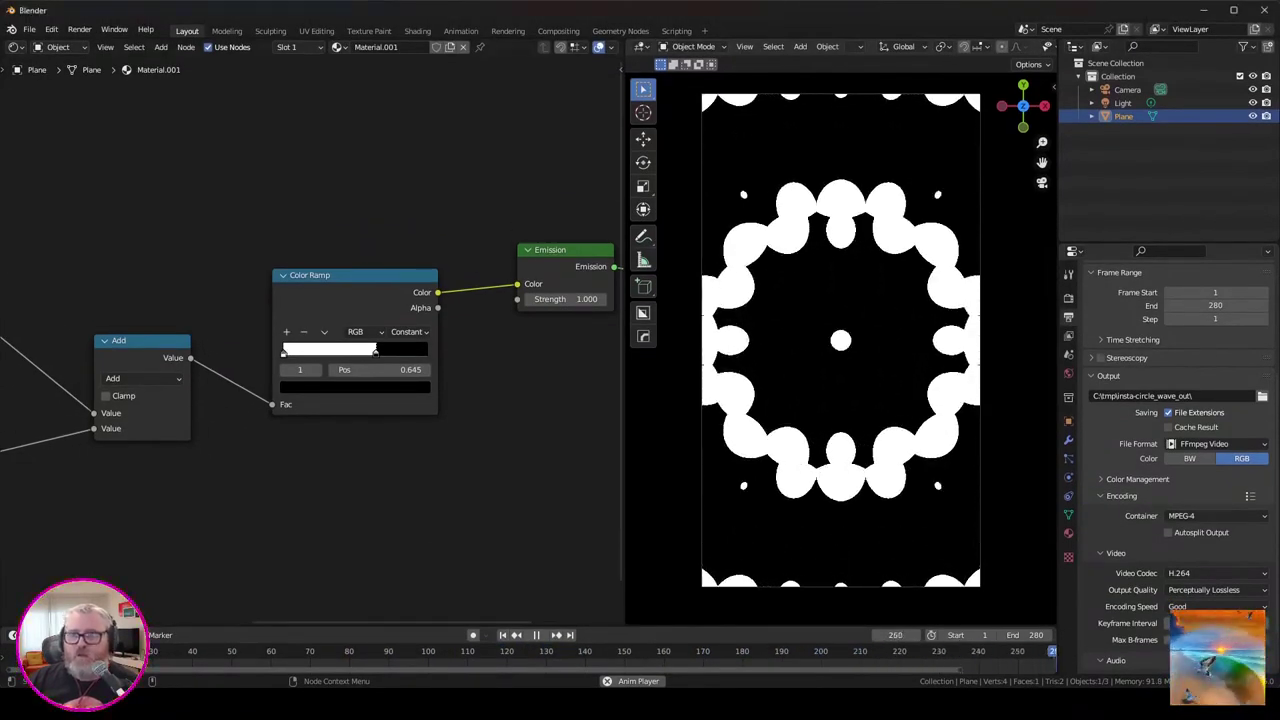
click(79, 29)
click(114, 57)
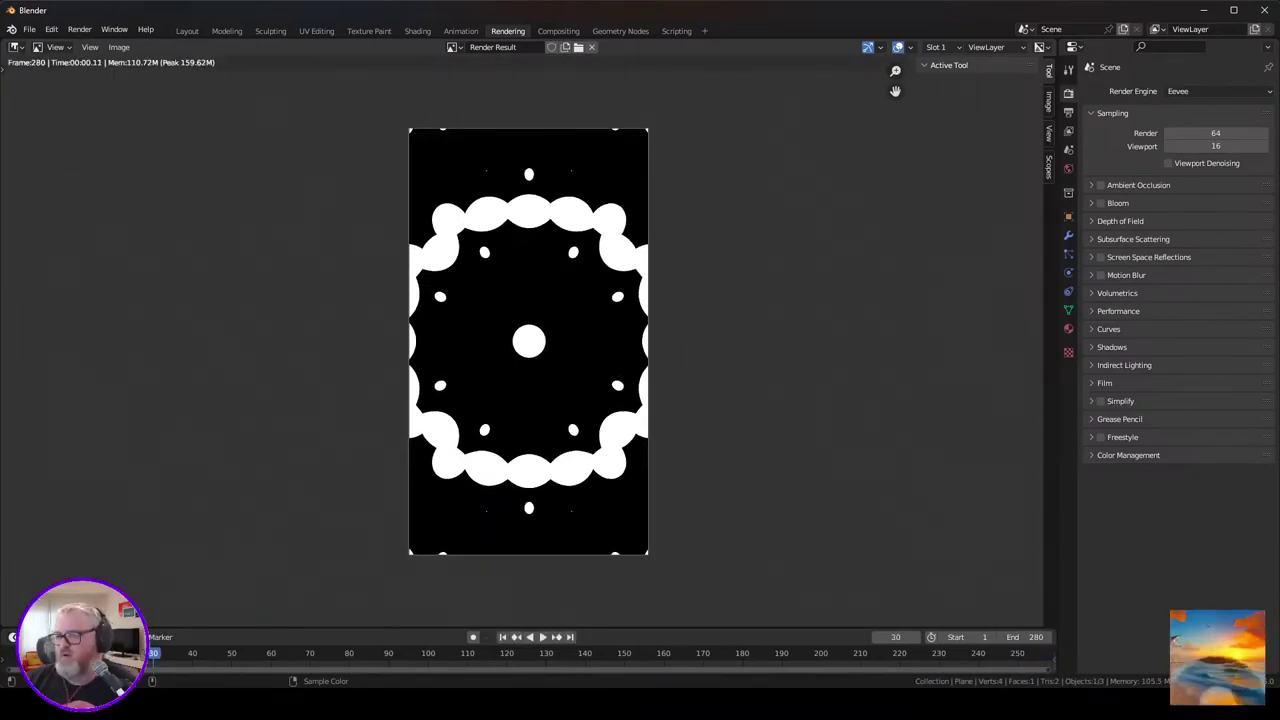
scroll(528, 656, down, 4)
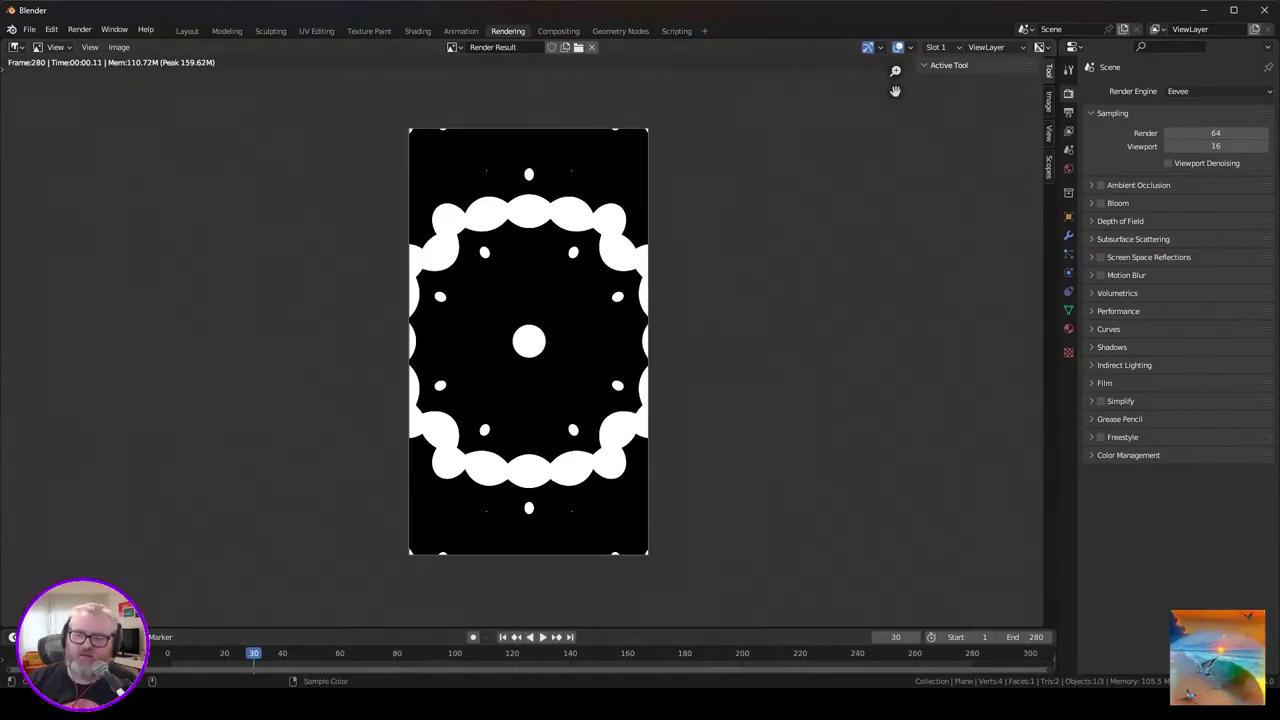
click(29, 29)
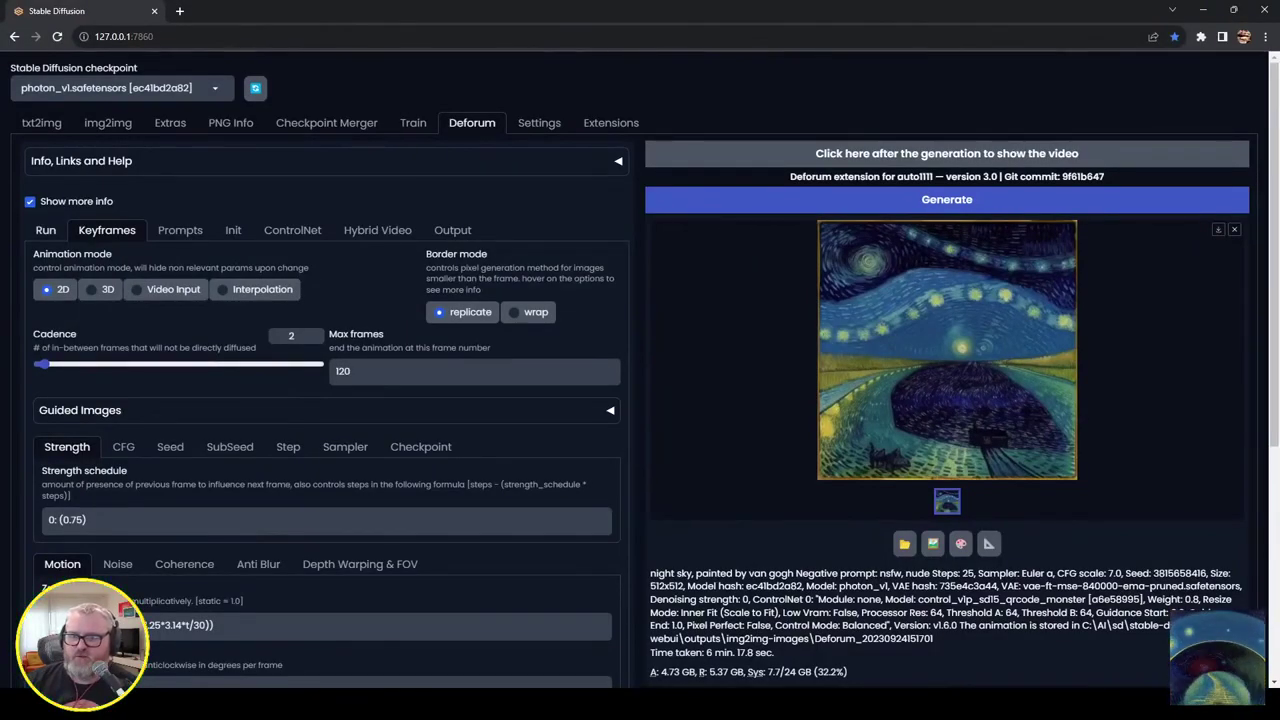
Step: Switch to Deforum in the Stable Diffusion web UI and set the run size to width 704 and height 1280
click(46, 230)
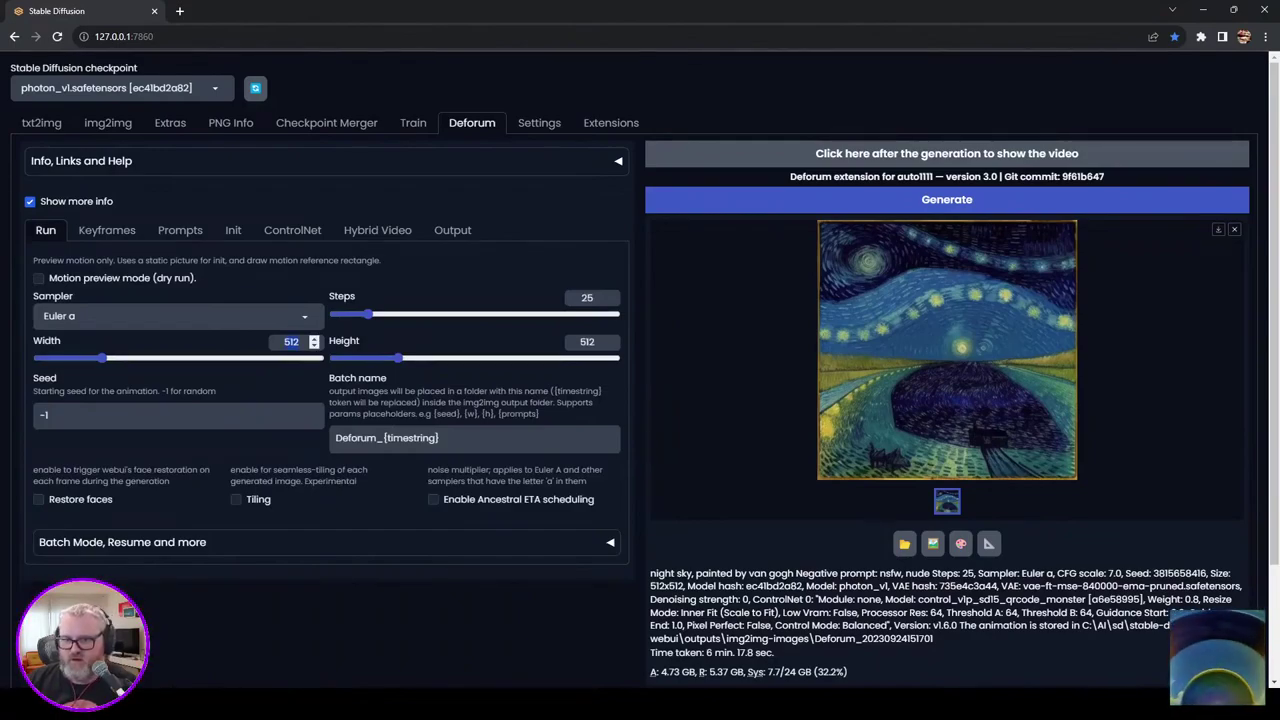
text(720)
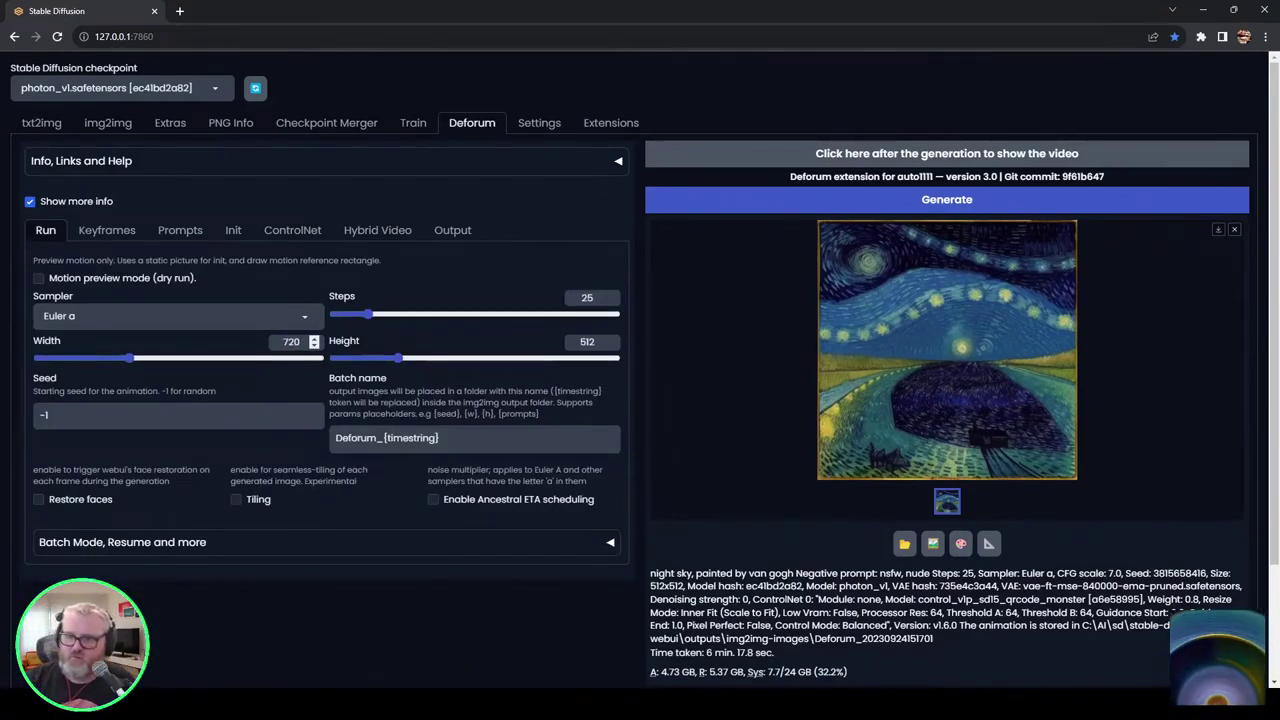
click(314, 338)
click(314, 346)
key(Down)
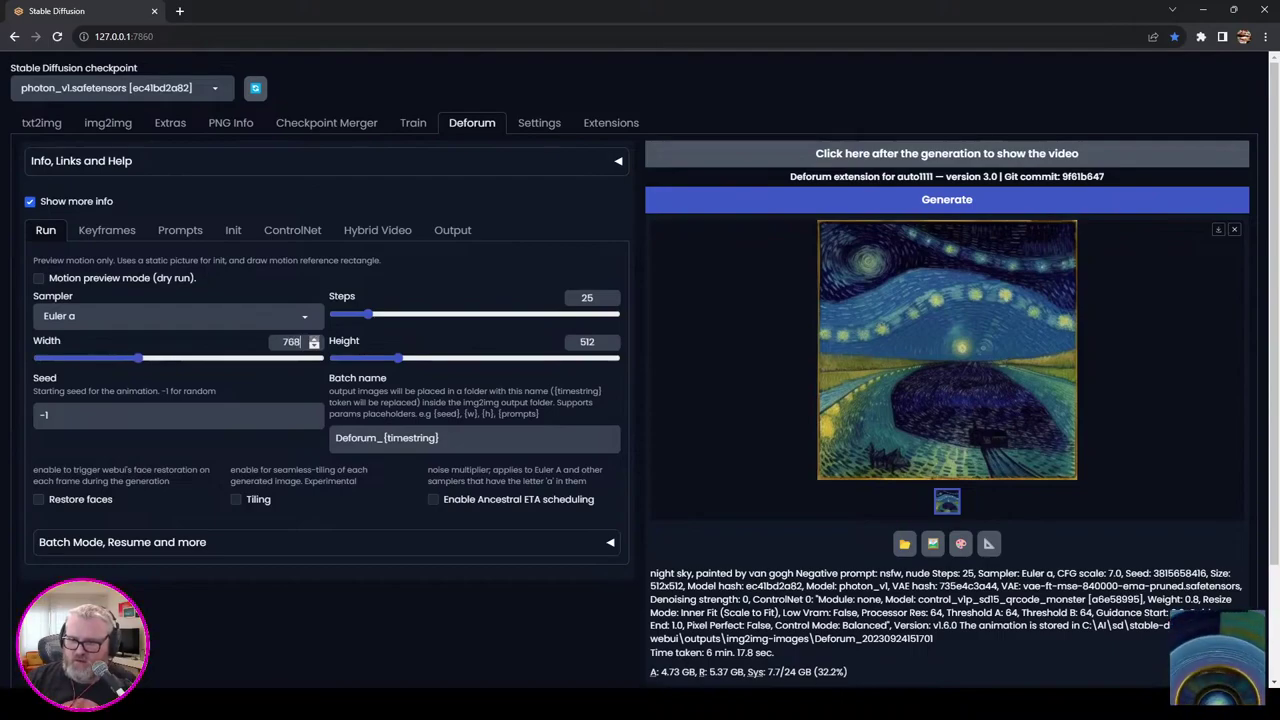
key(Up)
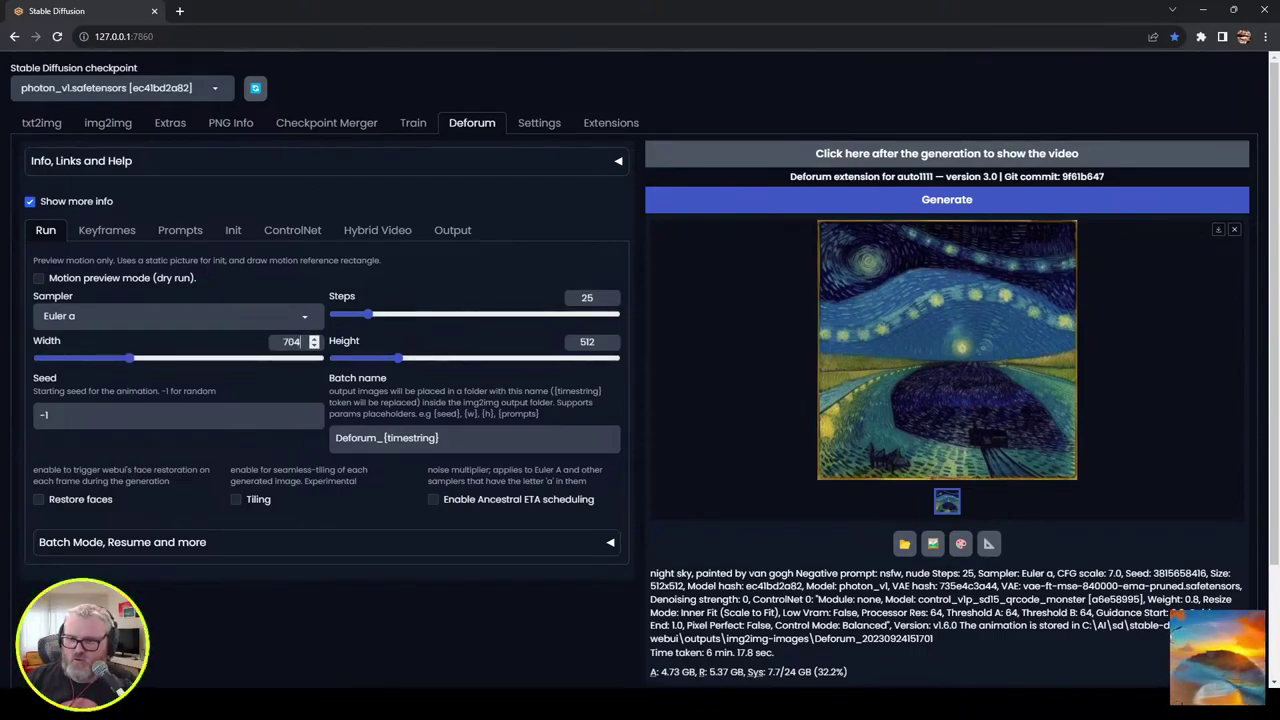
text(1280)
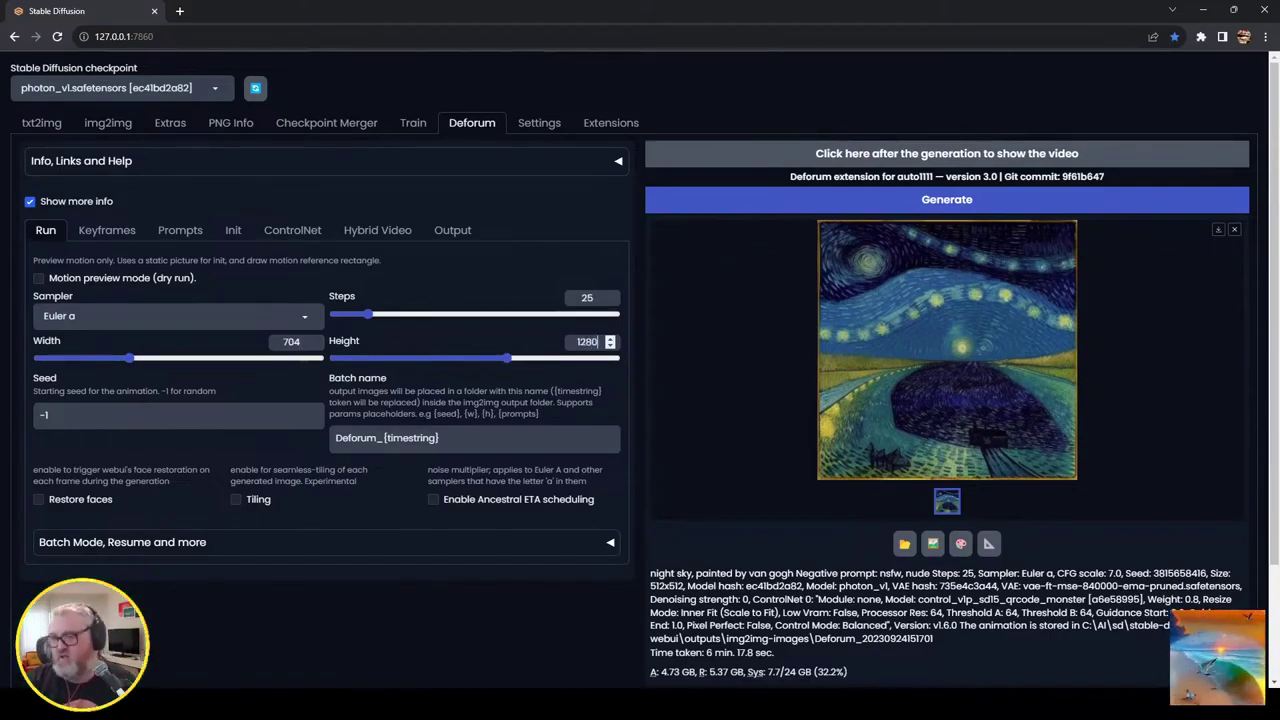
key(Up)
key(Down)
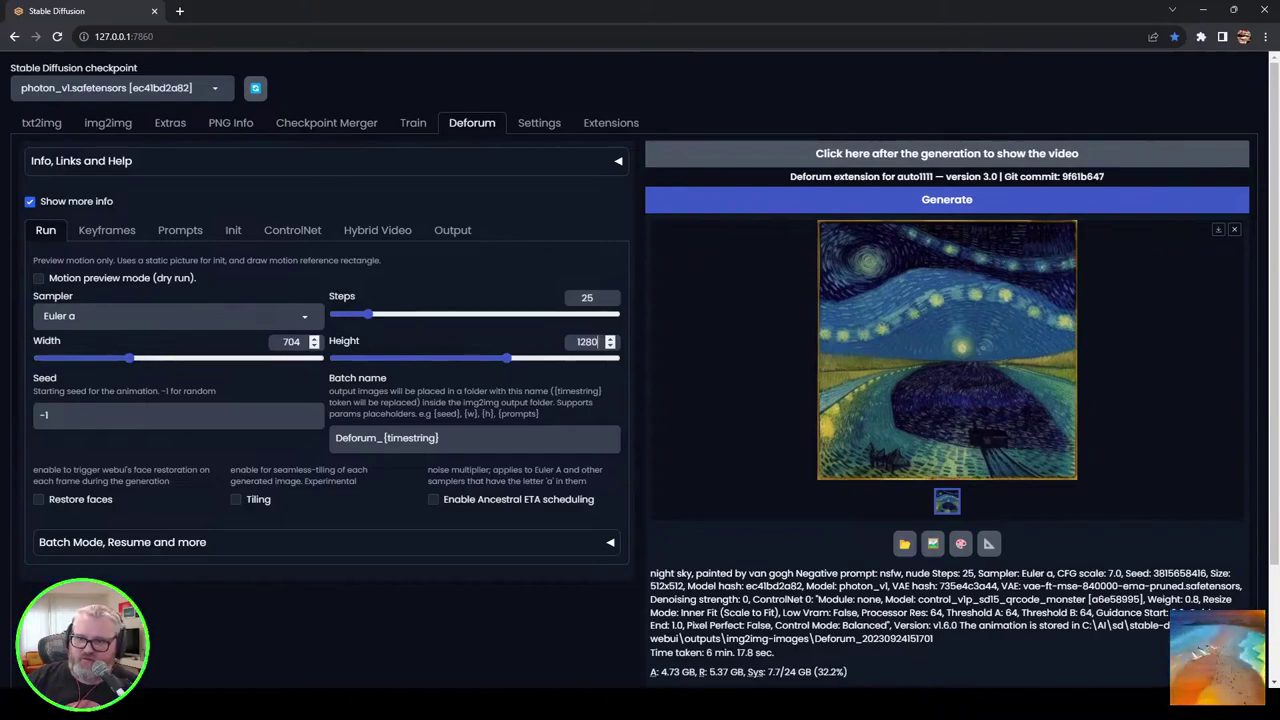
Step: Try run widths of 768 and 640, and set the width back to 704
click(290, 341)
text(768)
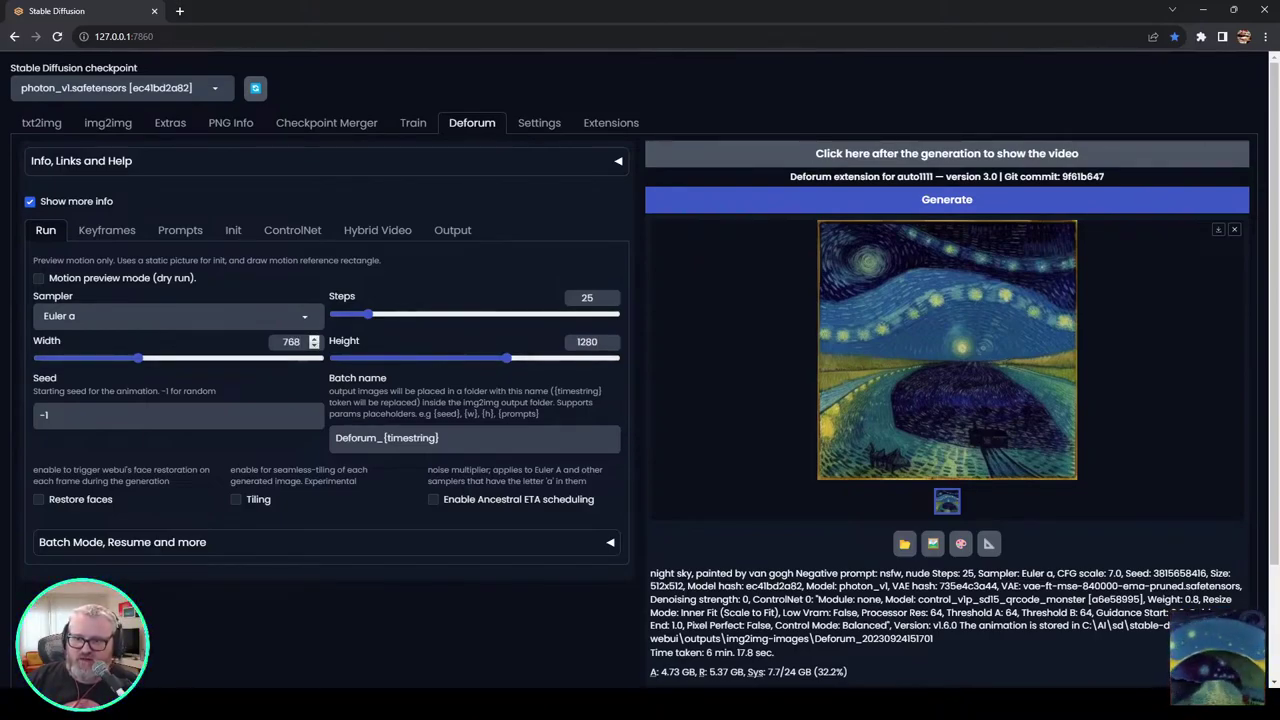
click(314, 338)
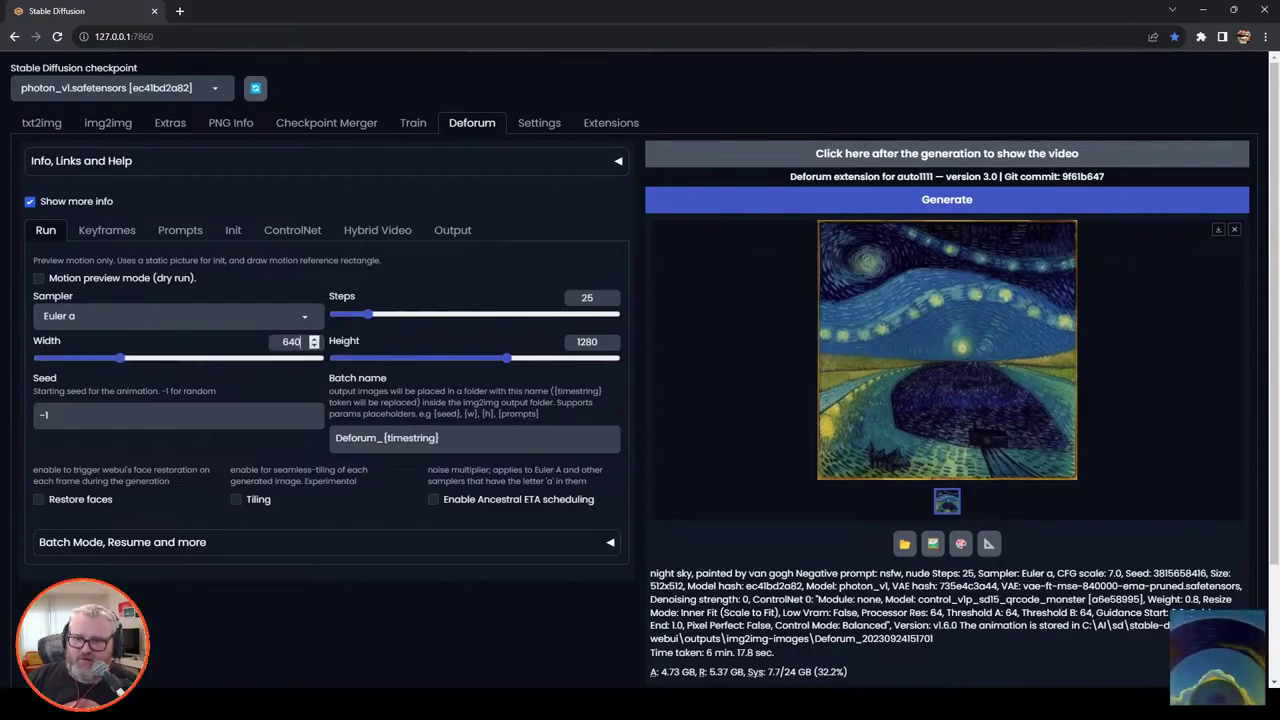
click(314, 338)
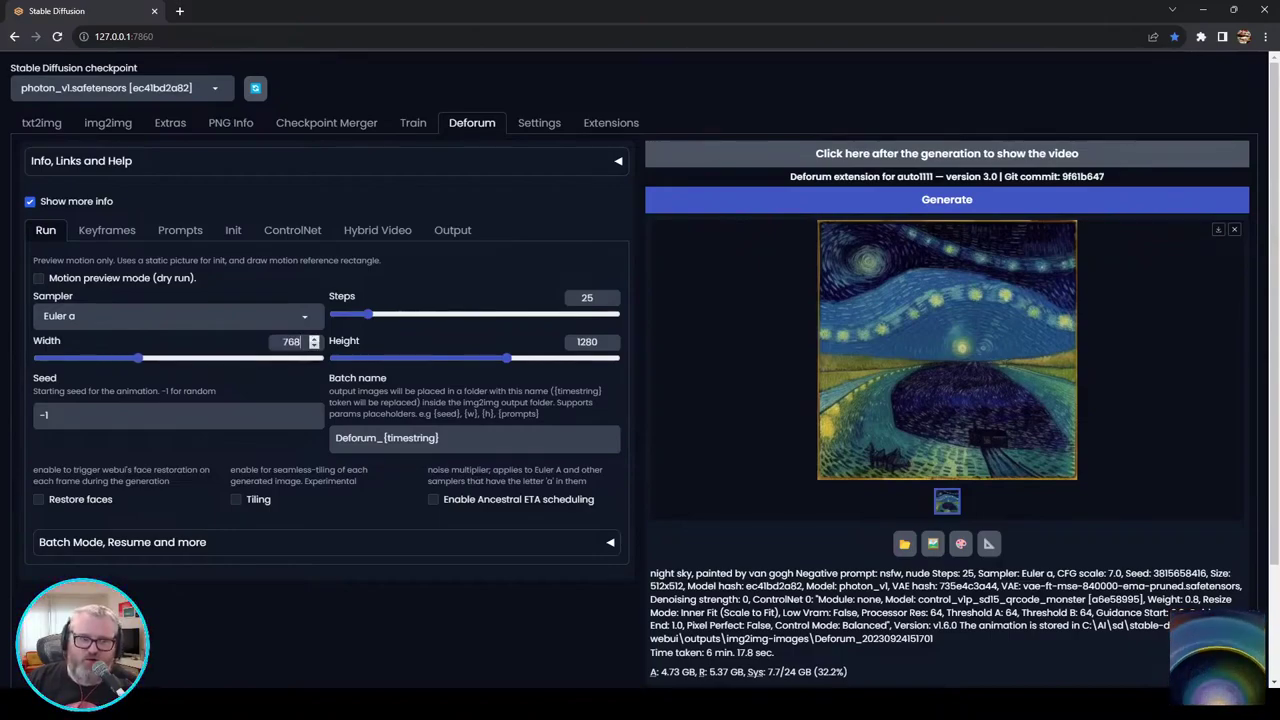
click(314, 345)
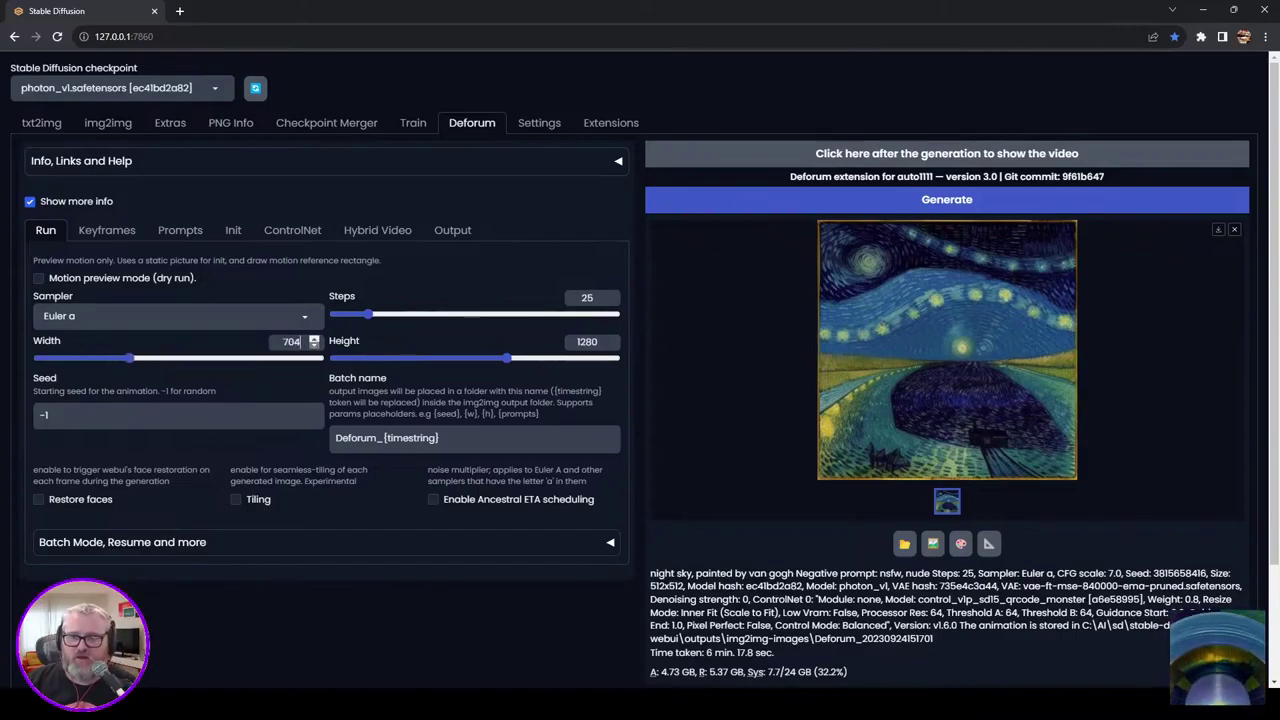
click(314, 338)
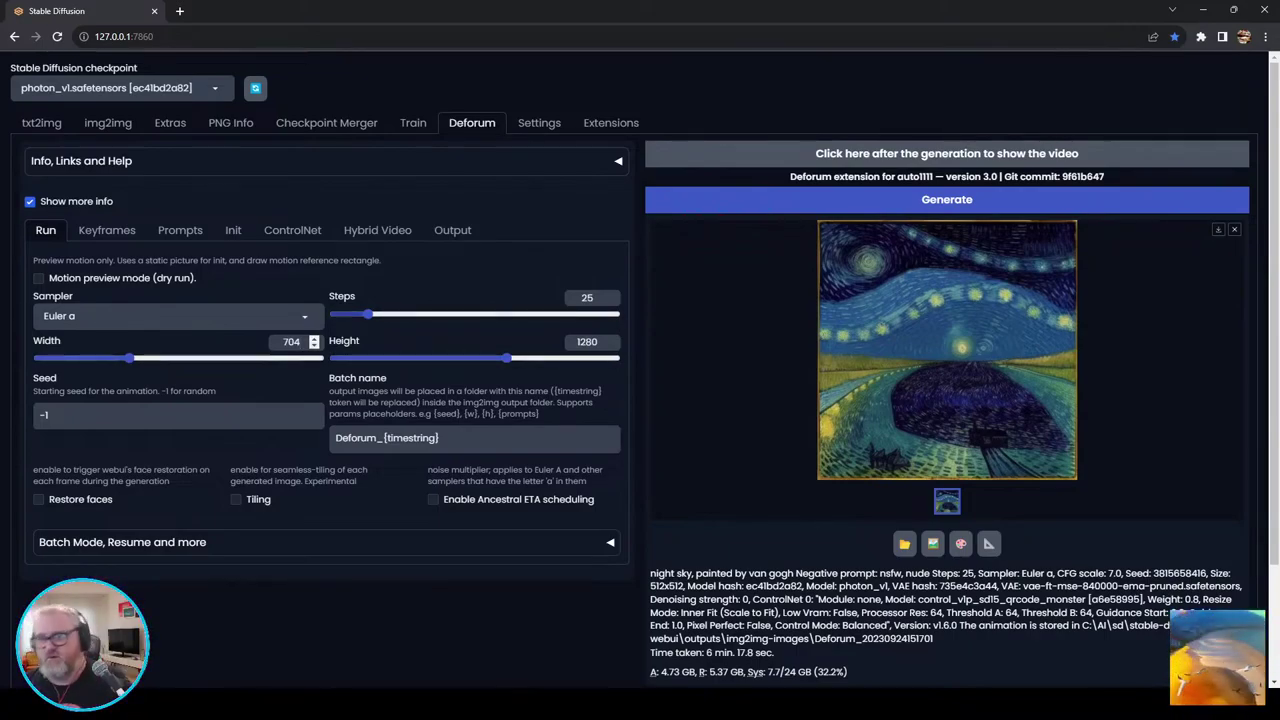
Step: Replace the frame 0 prompt with "psychedelic rainbow tie-dye goopy liquid paint"
click(107, 230)
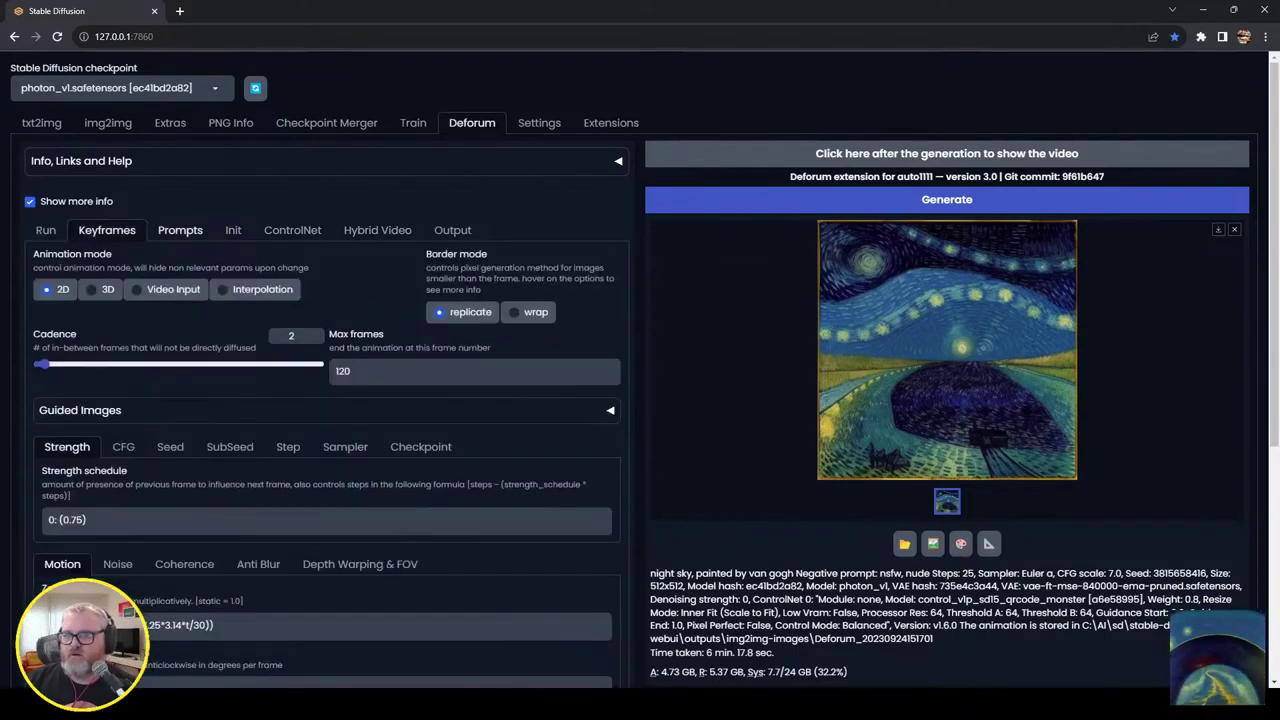
click(180, 230)
text(psyche)
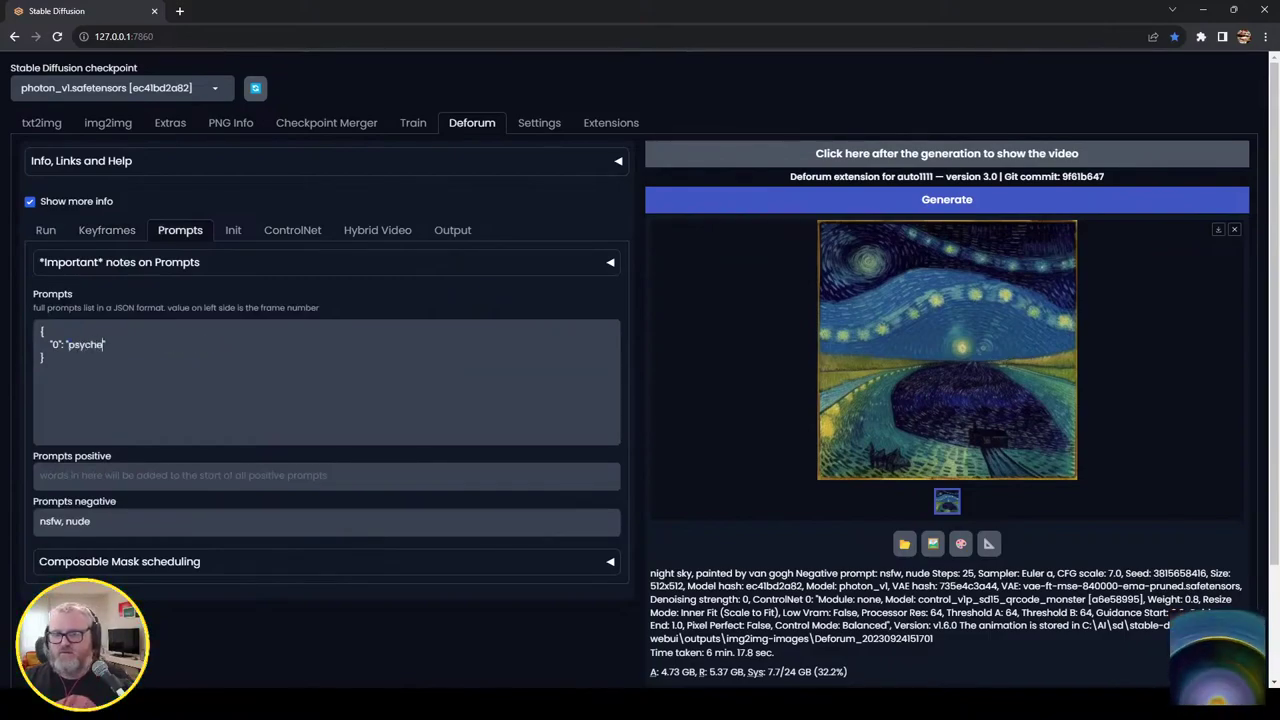
text(delic rainbow t)
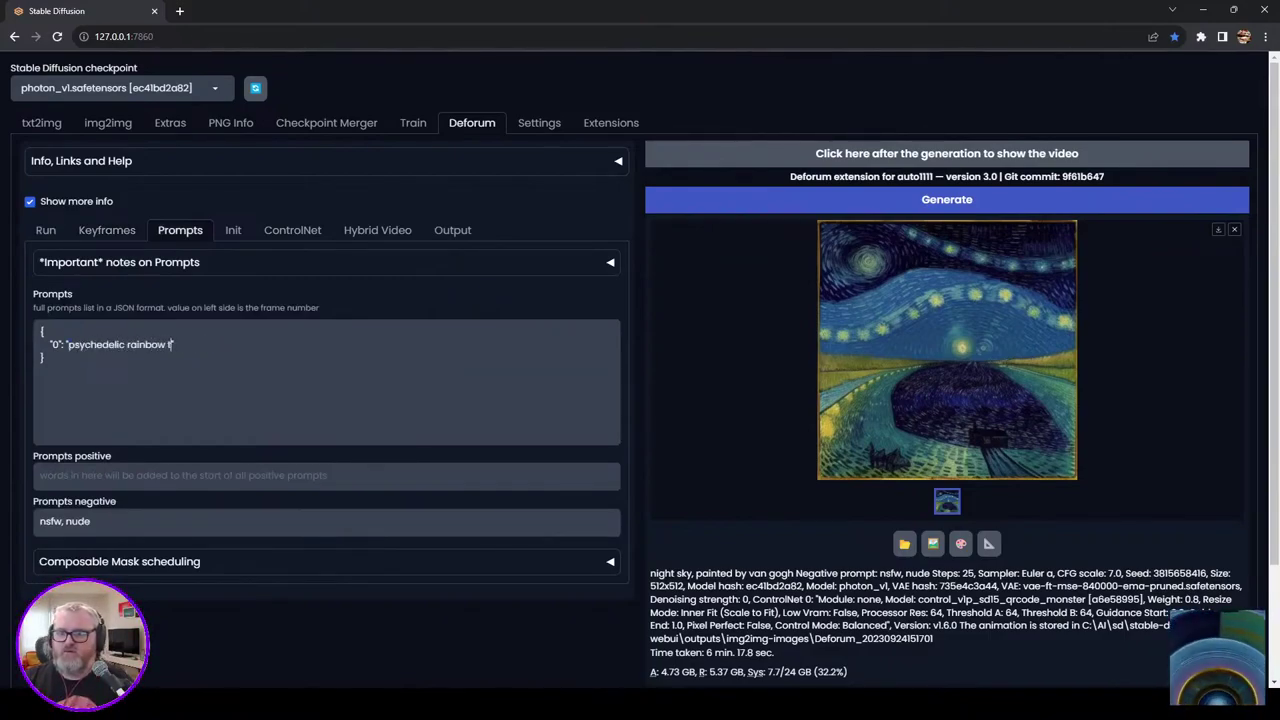
text(ie-dye )
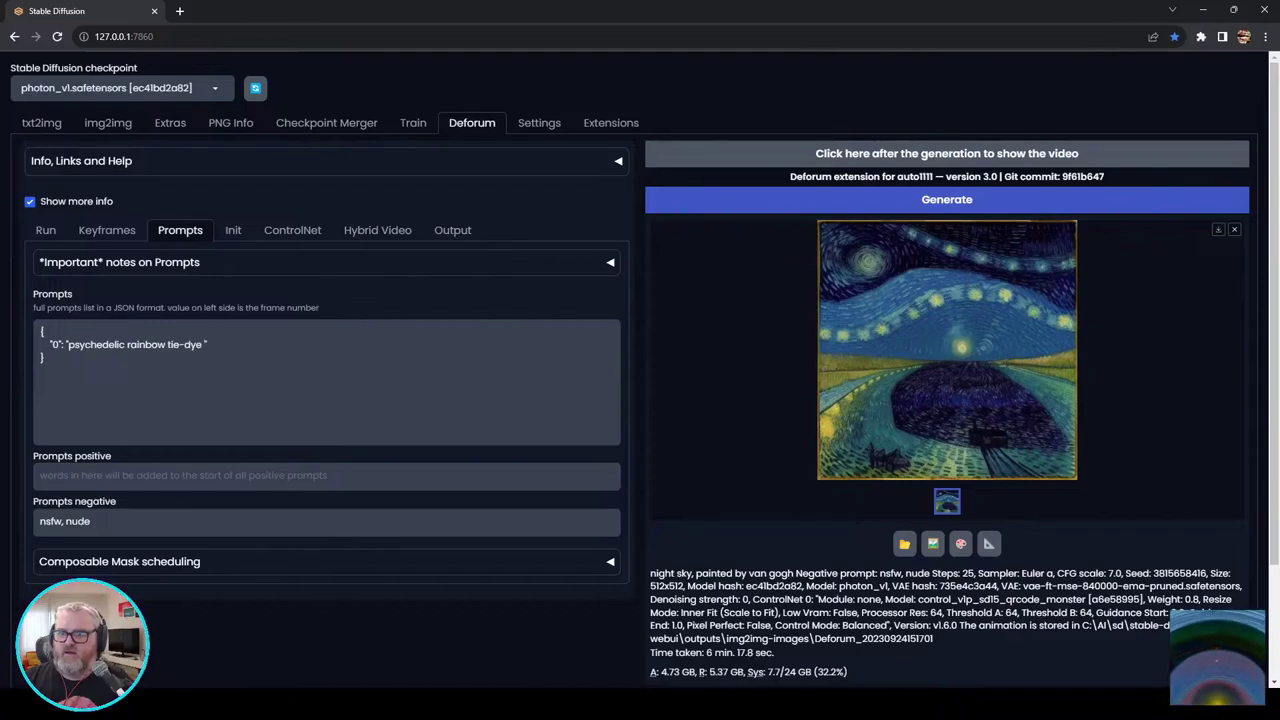
text(goopy liq)
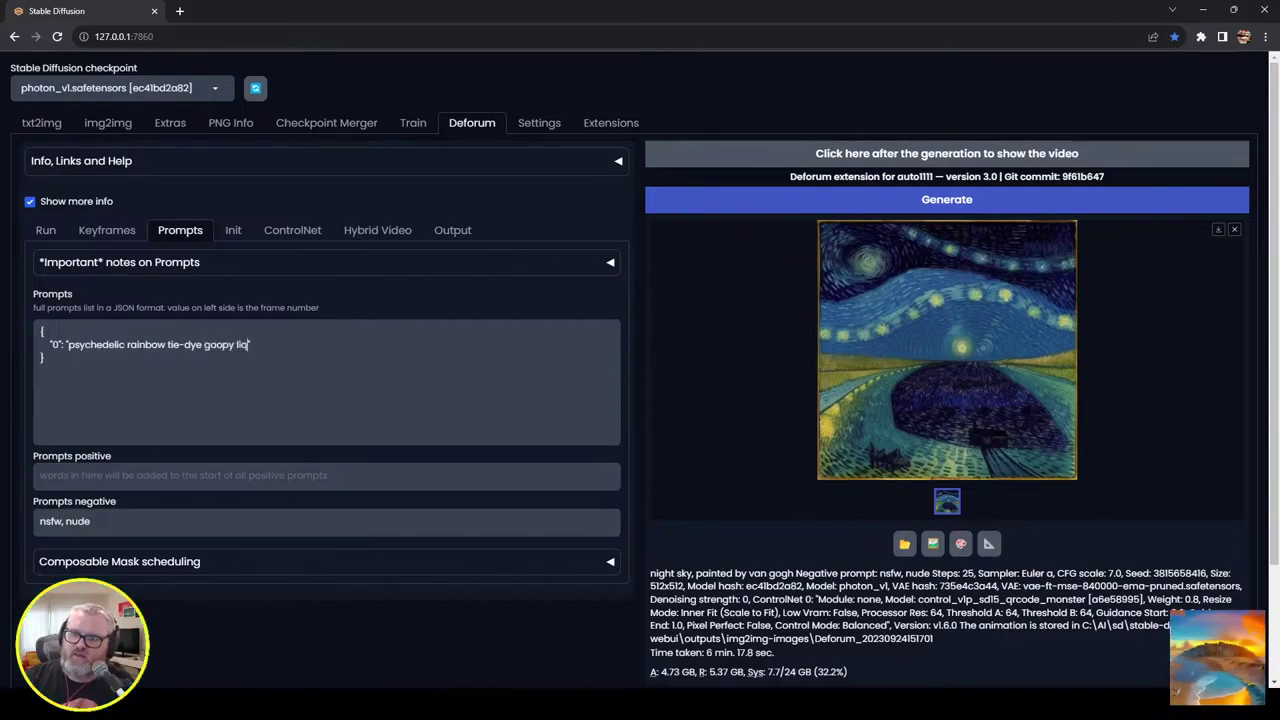
text(uid paint)
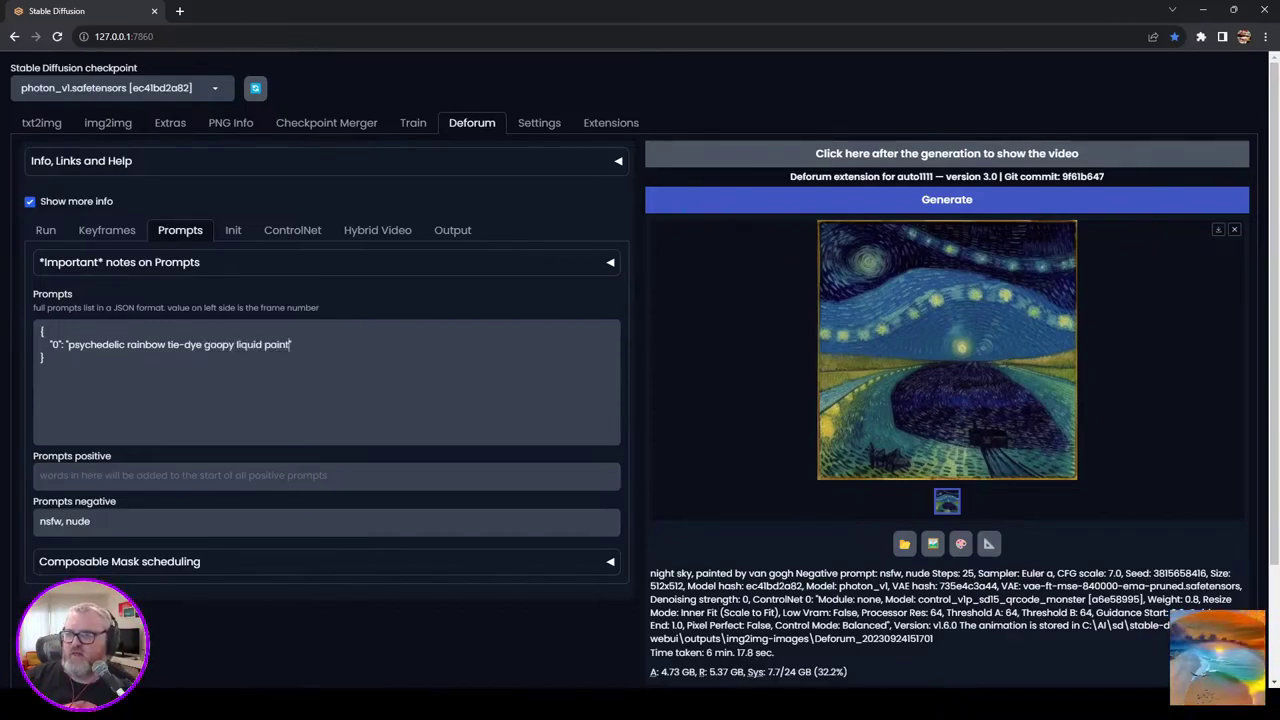
Step: Review the Hybrid Video, Run and Output settings and start generating the animation
click(377, 230)
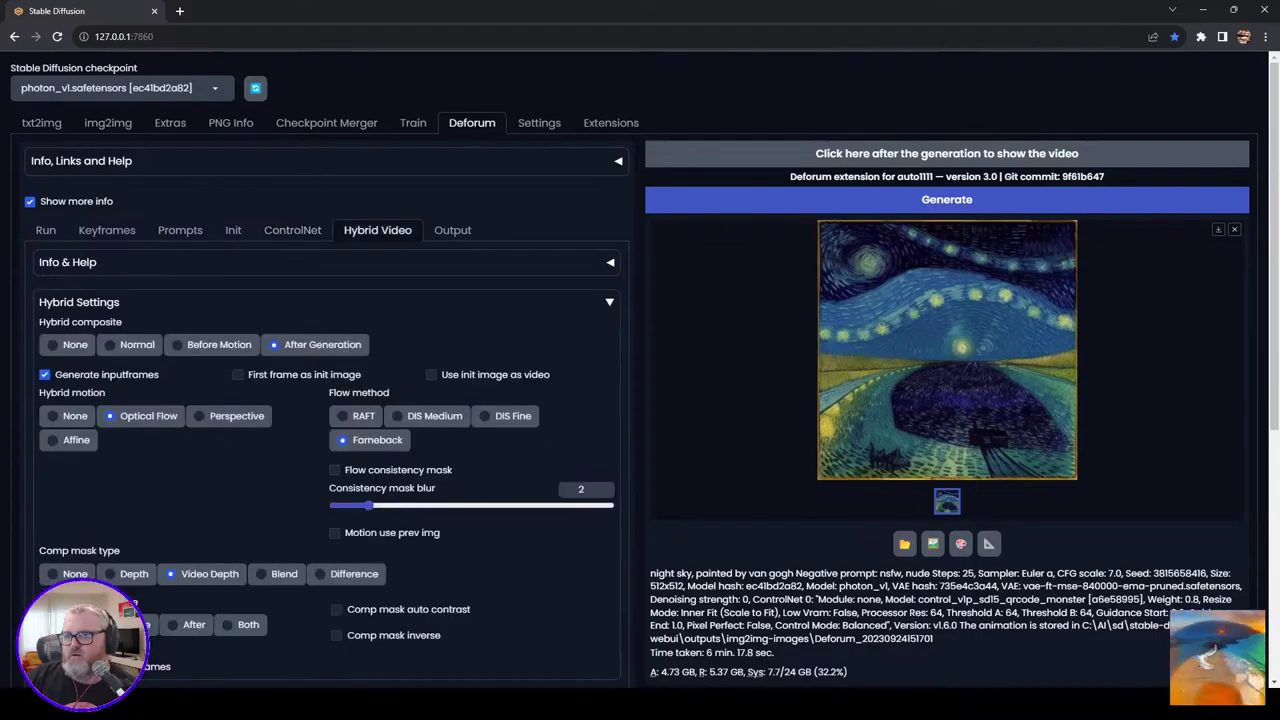
click(46, 230)
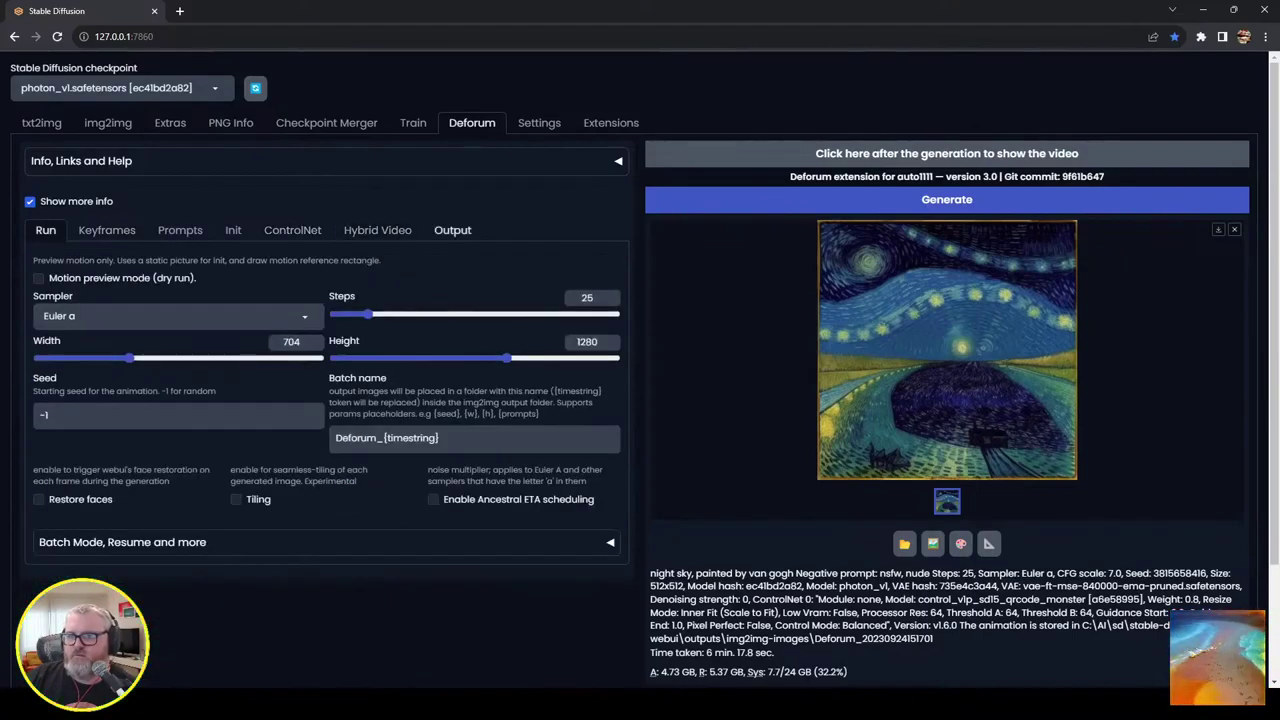
click(452, 230)
click(946, 199)
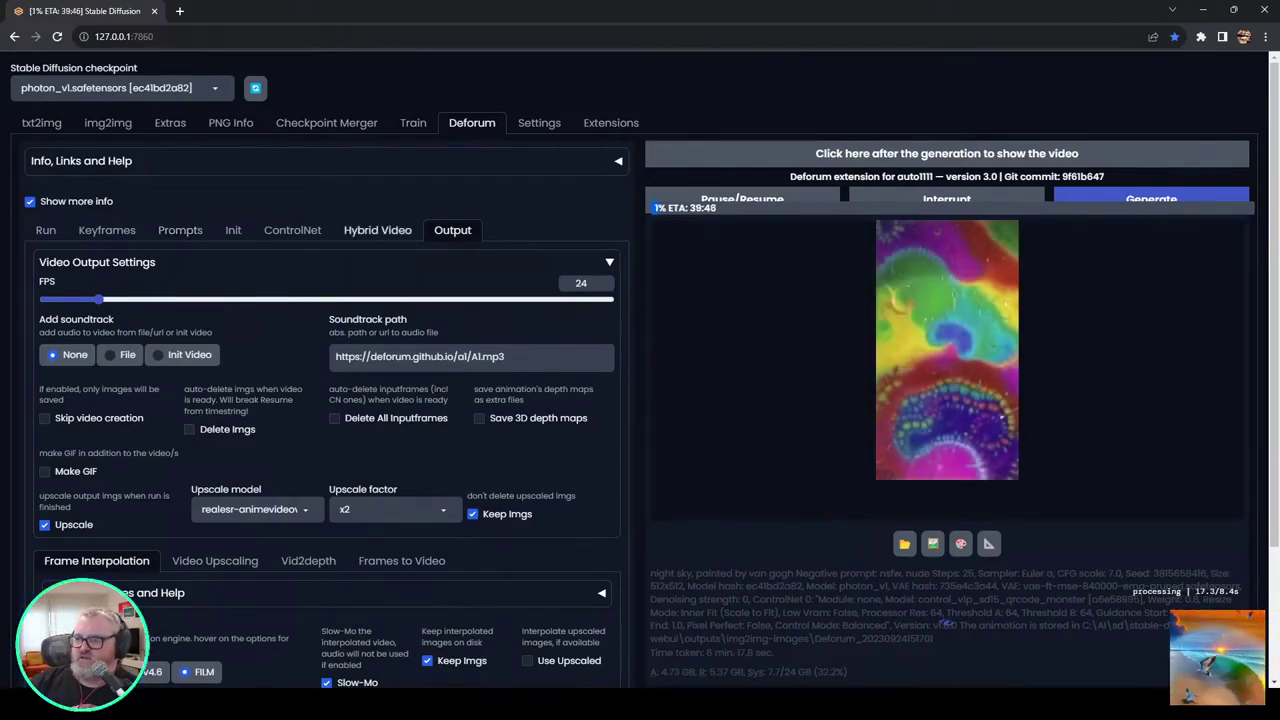
Step: Review the ControlNet input settings and open the C:\tmp\insta-circle_wave_out folder containing the rendered video in File Explorer
click(292, 230)
scroll(640, 400, down, 2)
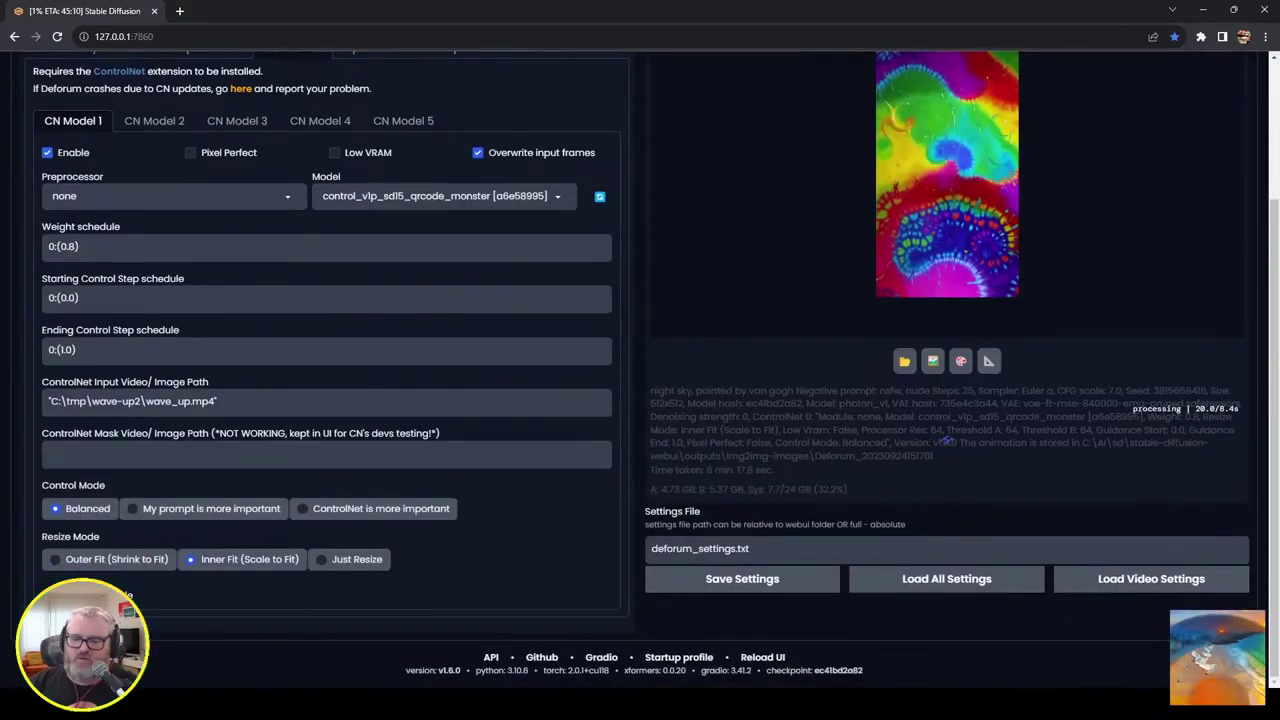
key(super+r)
text(c:	mp)
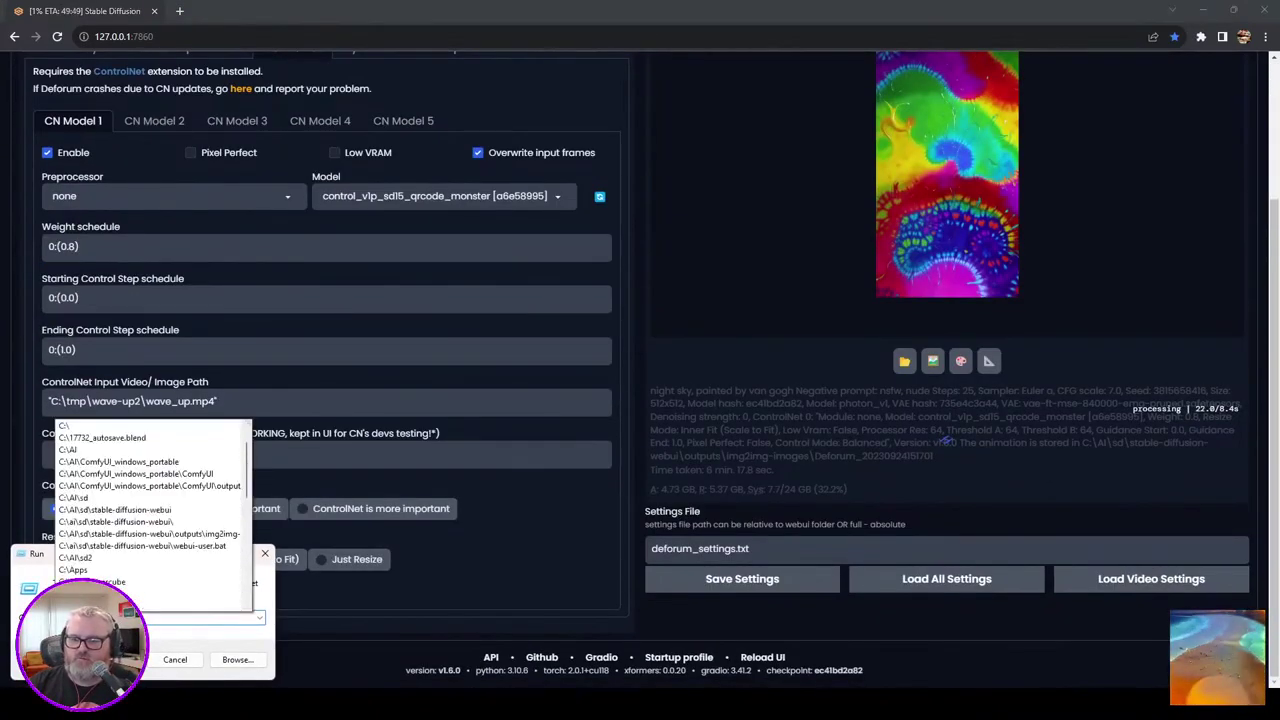
key(Return)
double_click(275, 380)
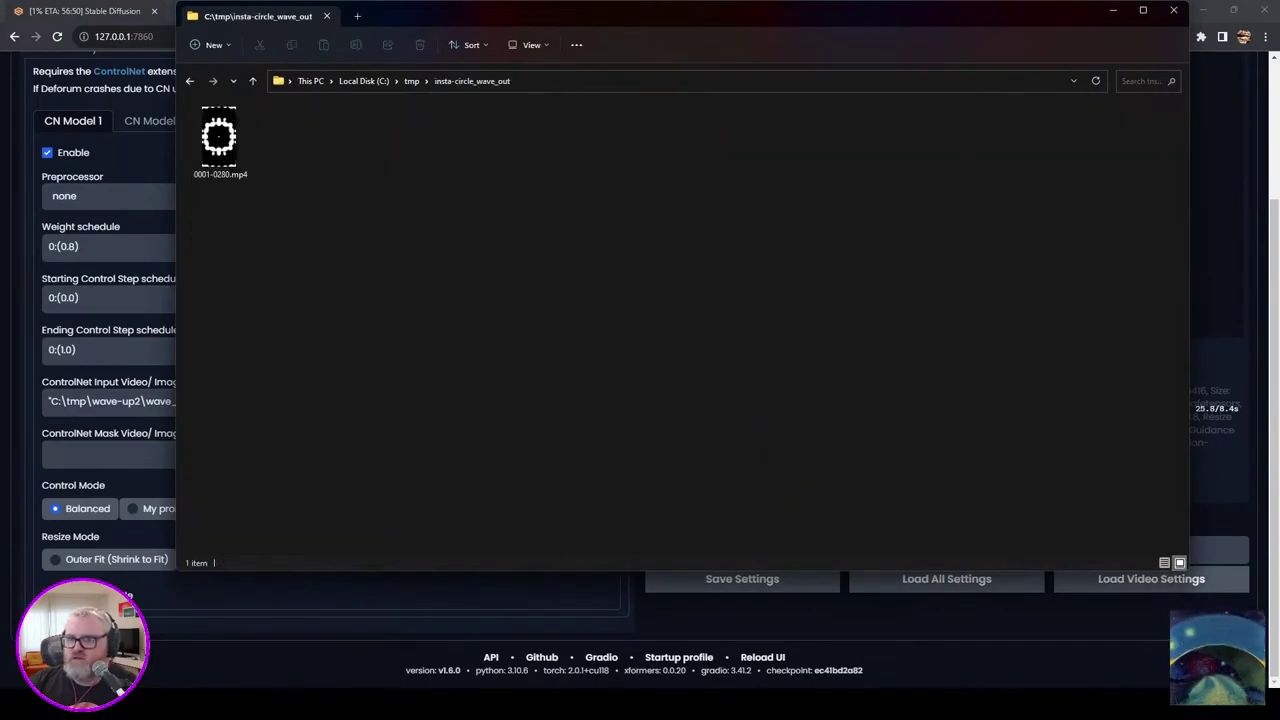
Step: Copy the full path of 0001-0280.mp4 and set it as the ControlNet input video path for CN Model 1
click(220, 143)
key(F2)
key(Escape)
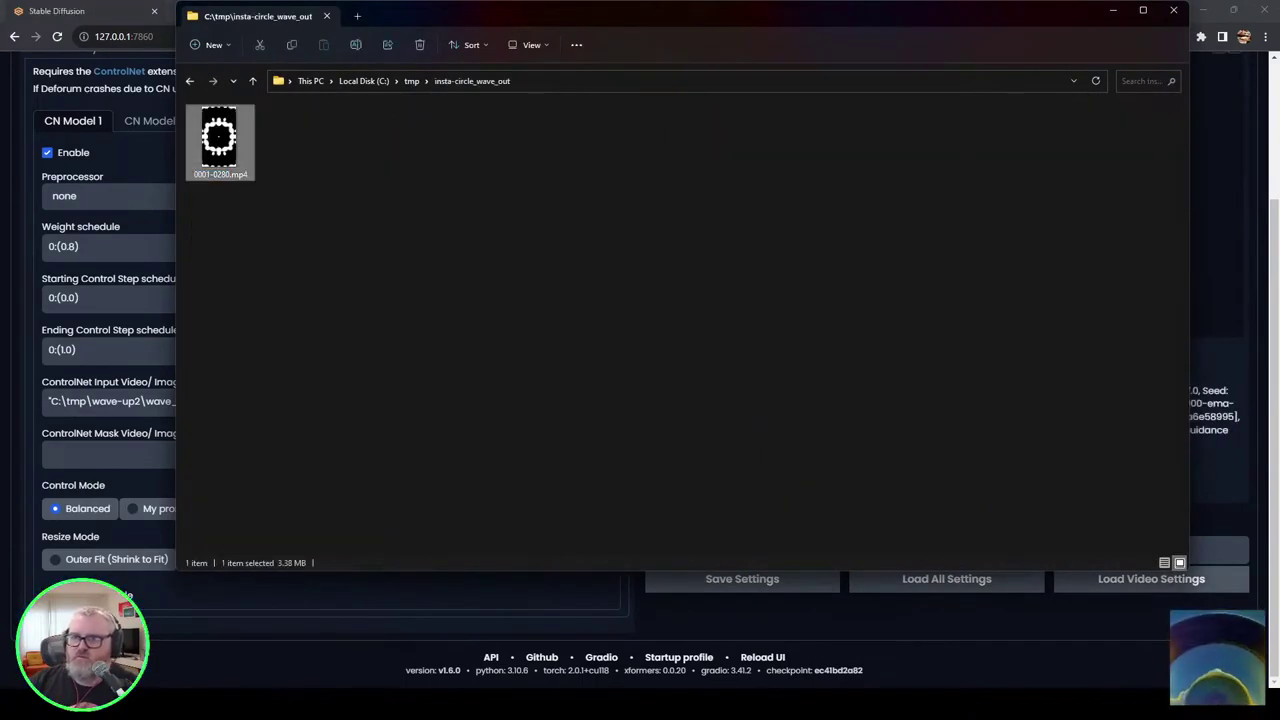
right_click(224, 139)
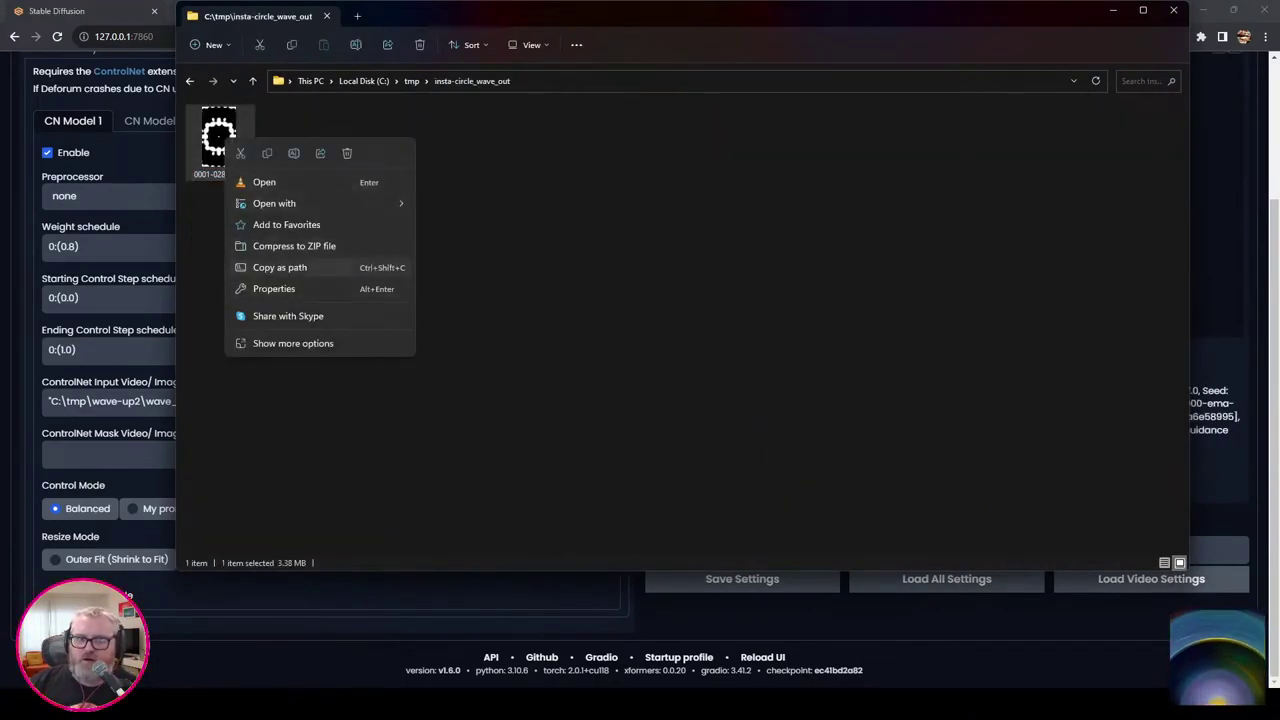
click(280, 268)
click(150, 402)
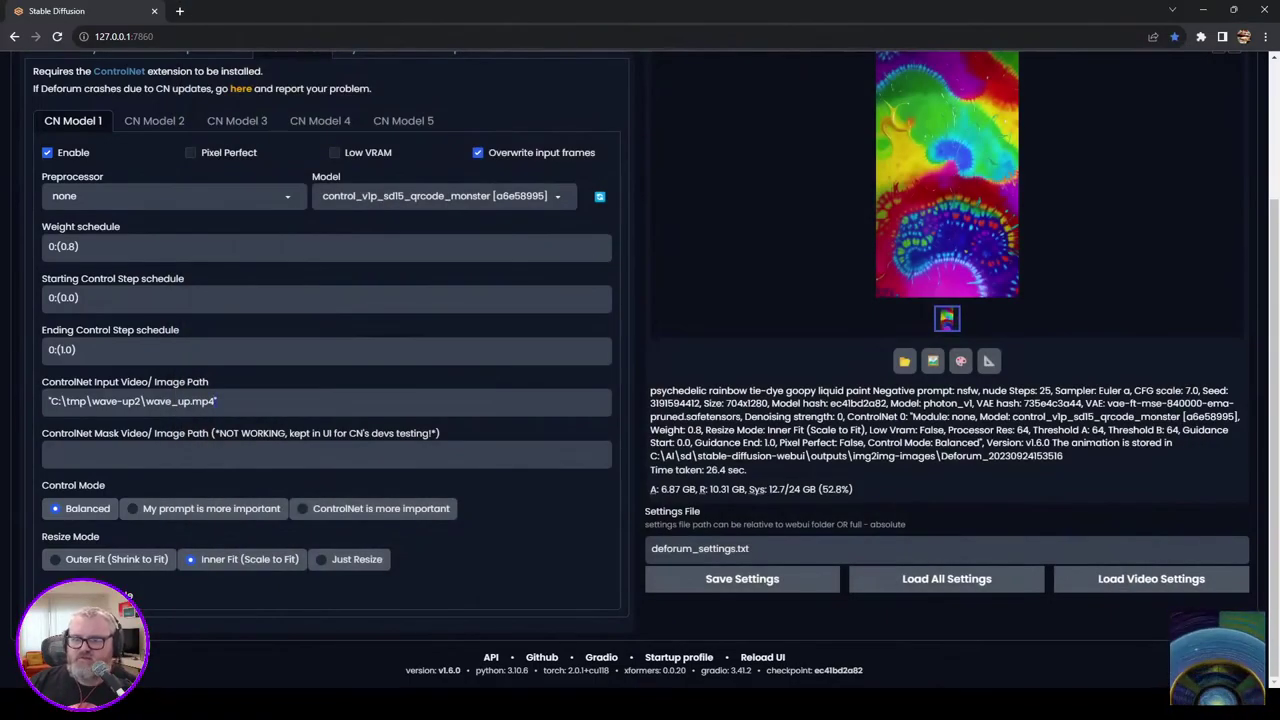
key(ctrl+v)
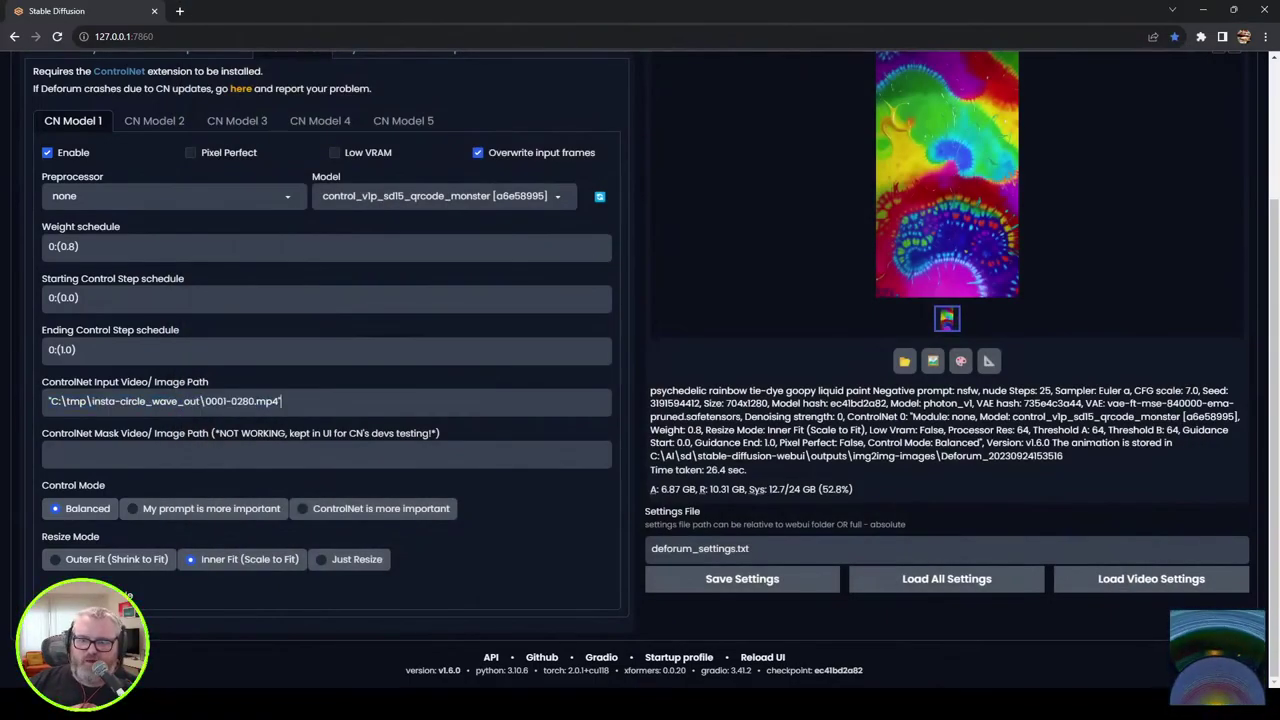
Step: Paste the copied video path into the Init settings and set the image init strength to 0
scroll(150, 120, up, 3)
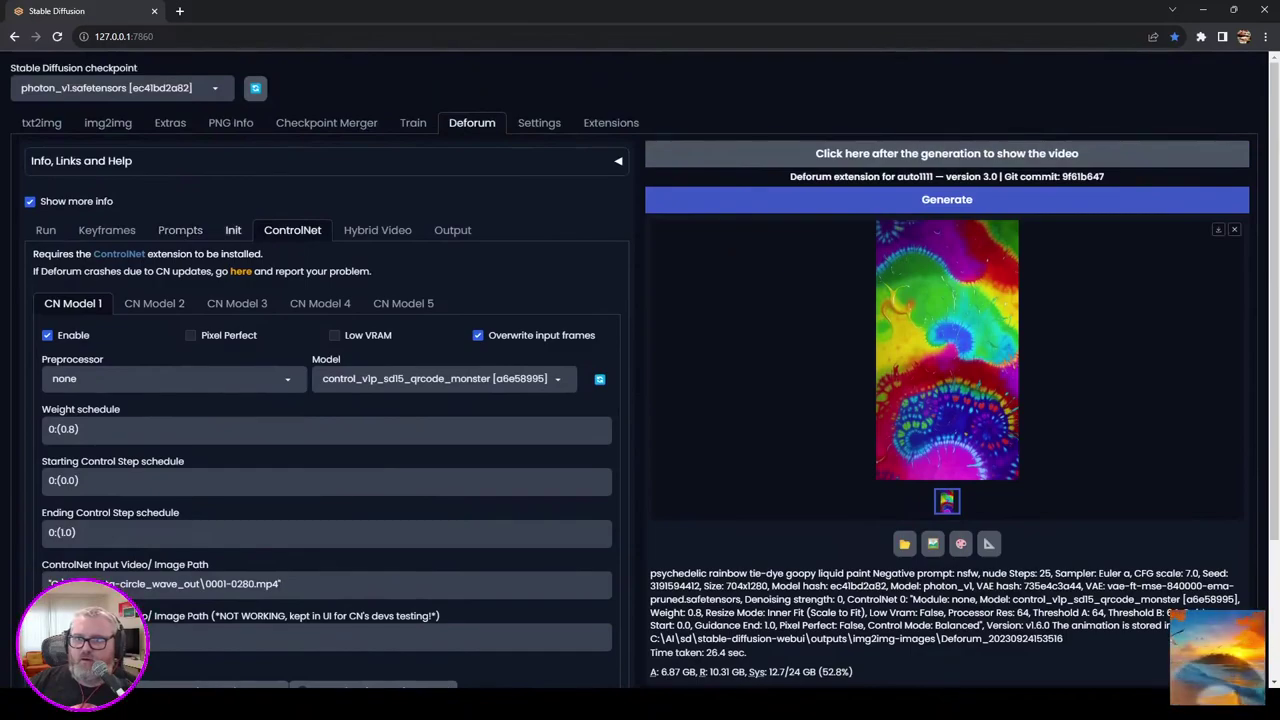
click(233, 230)
key(ctrl+v)
click(71, 259)
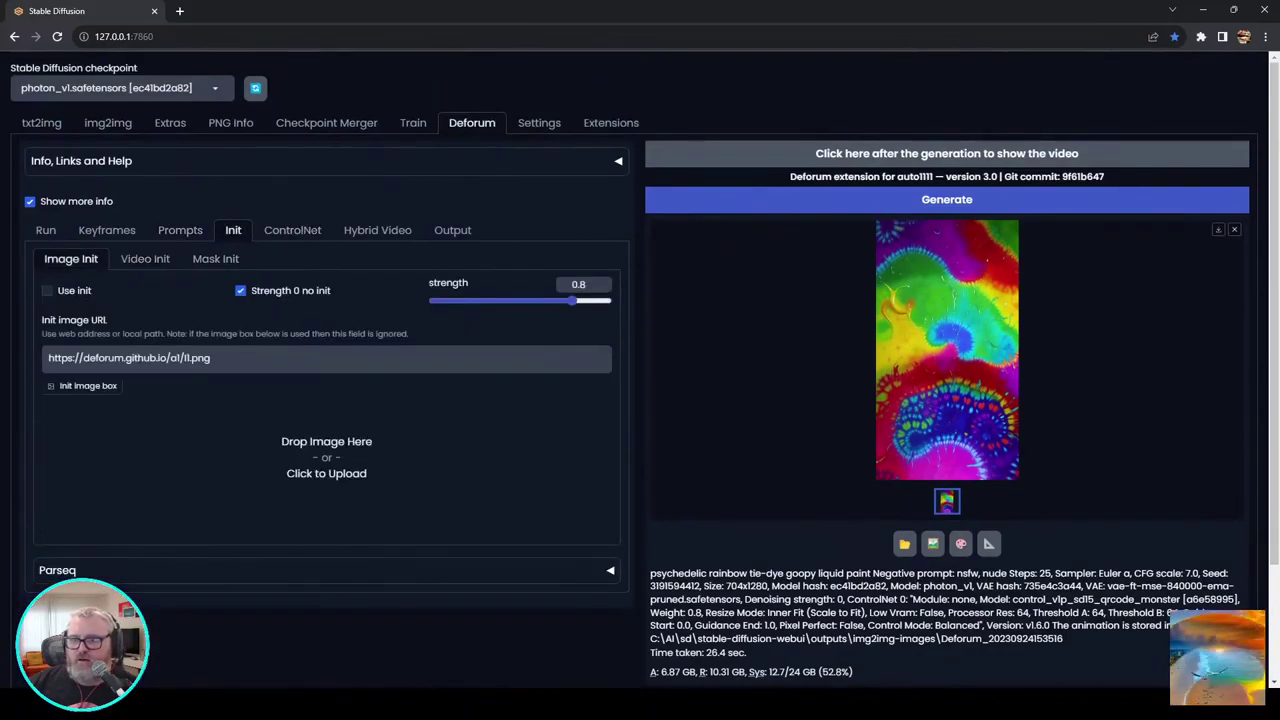
drag(573, 301, 434, 301)
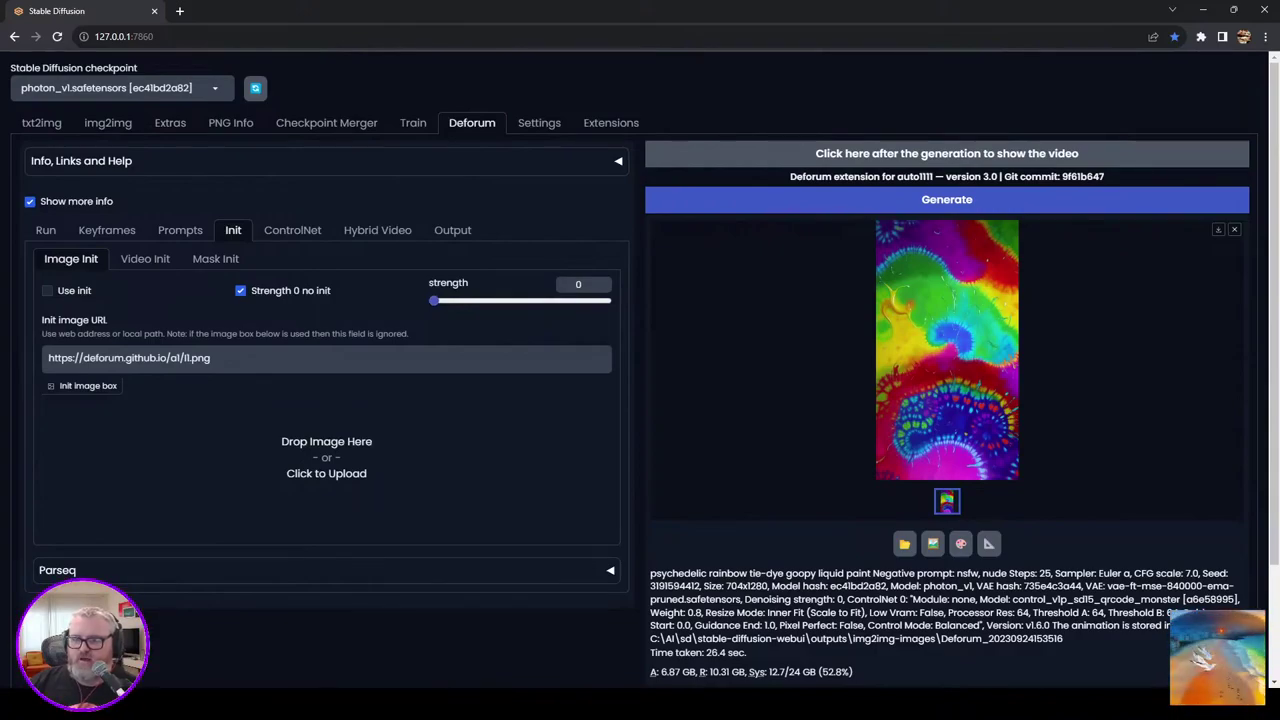
Step: Start generating the 704 by 1280 video with the new ControlNet input
click(46, 230)
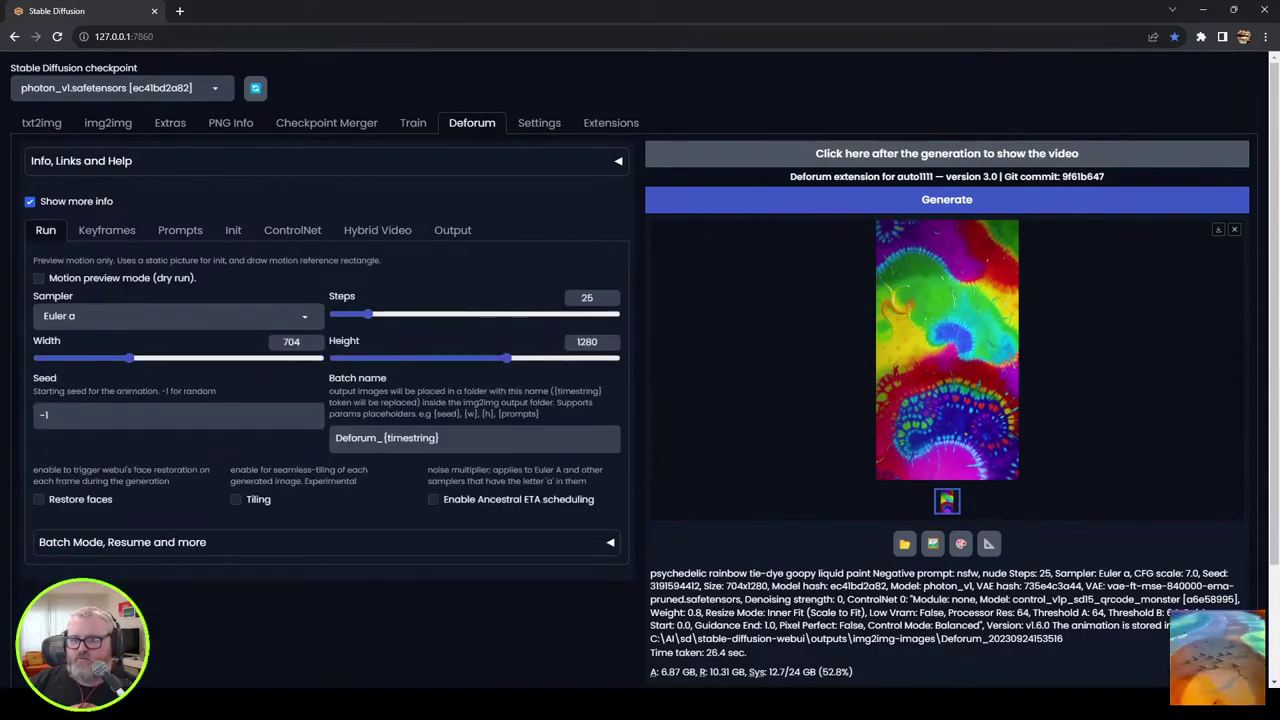
click(947, 200)
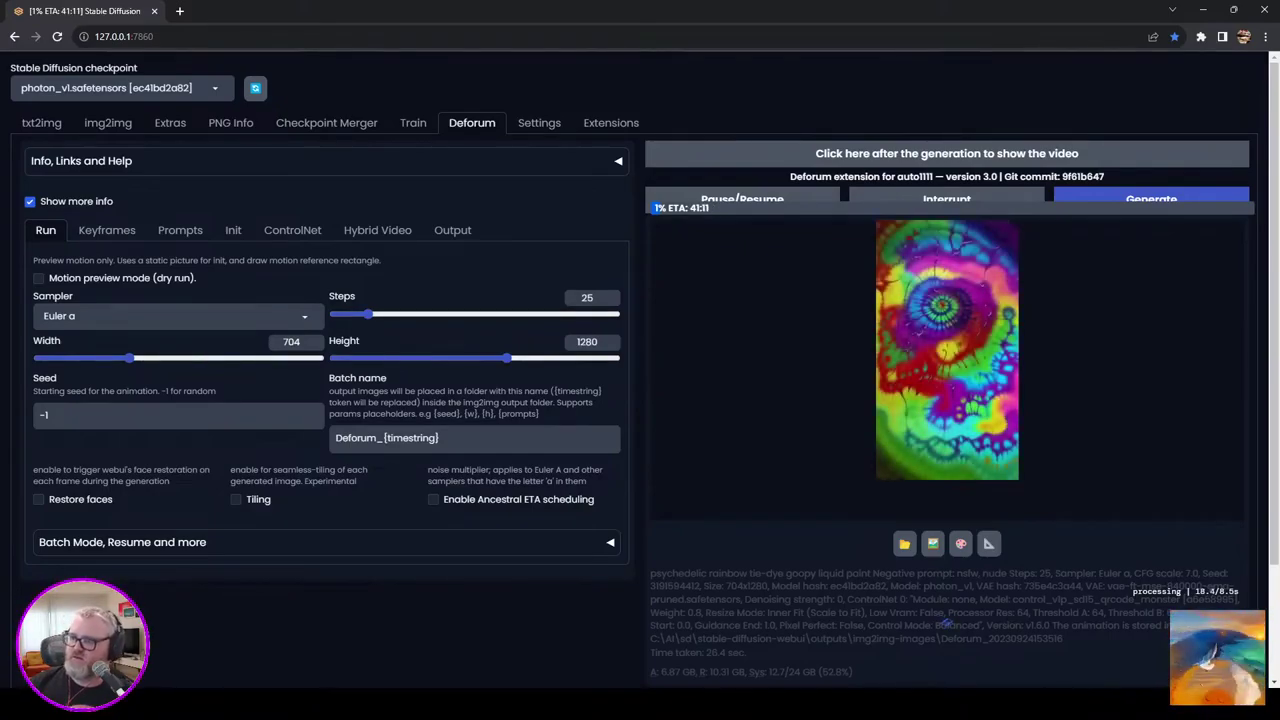
click(236, 640)
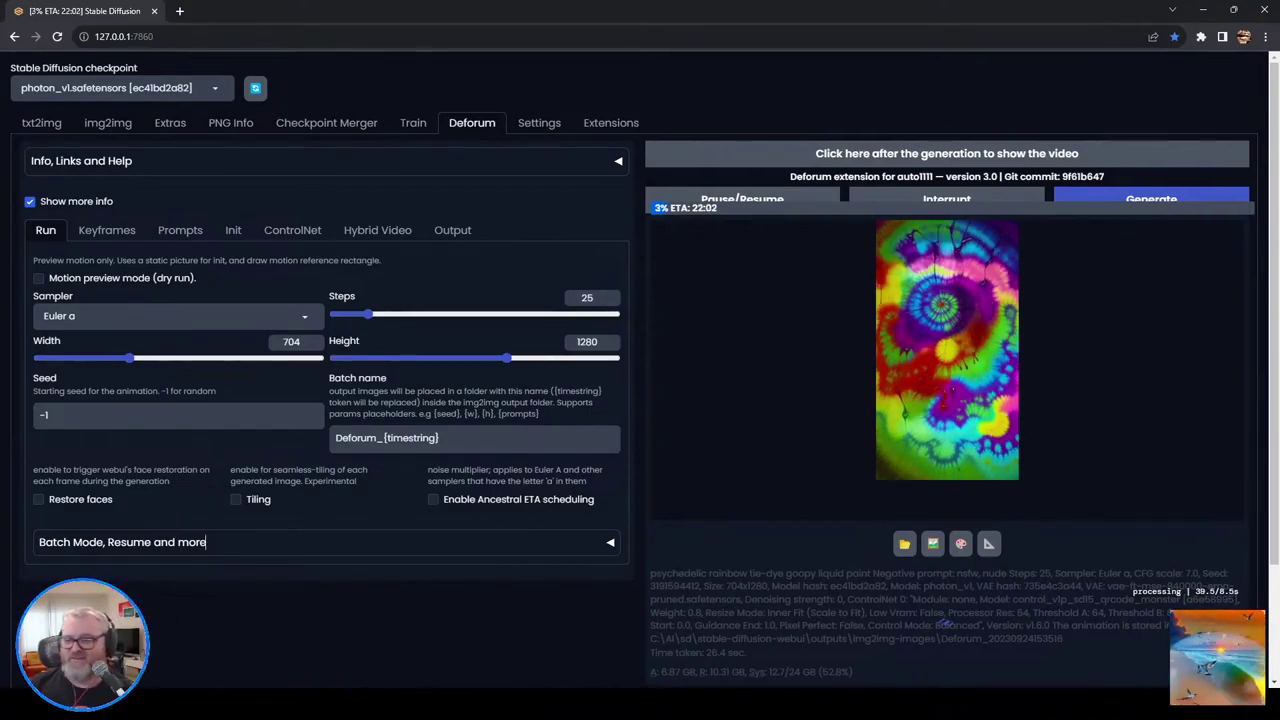
Step: Switch to Discord and bring up the direct message conversation with the Pika bot
key(alt+Tab)
key(alt+Tab)
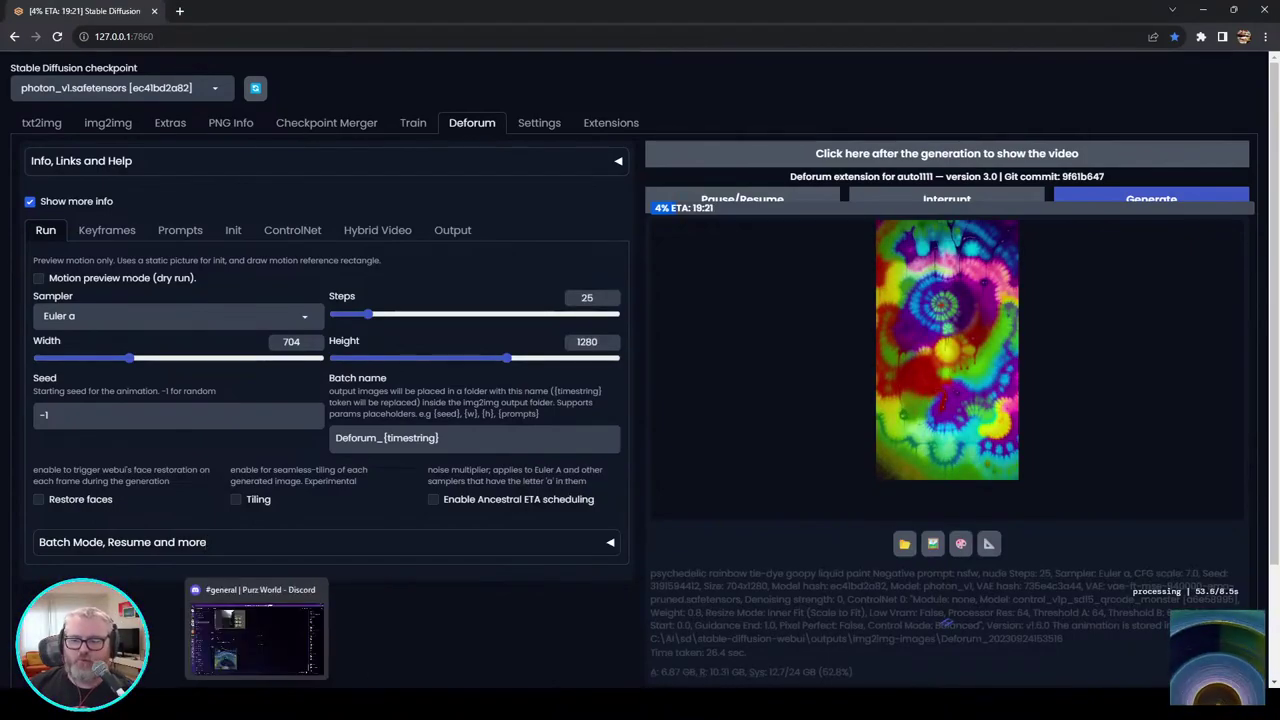
click(260, 704)
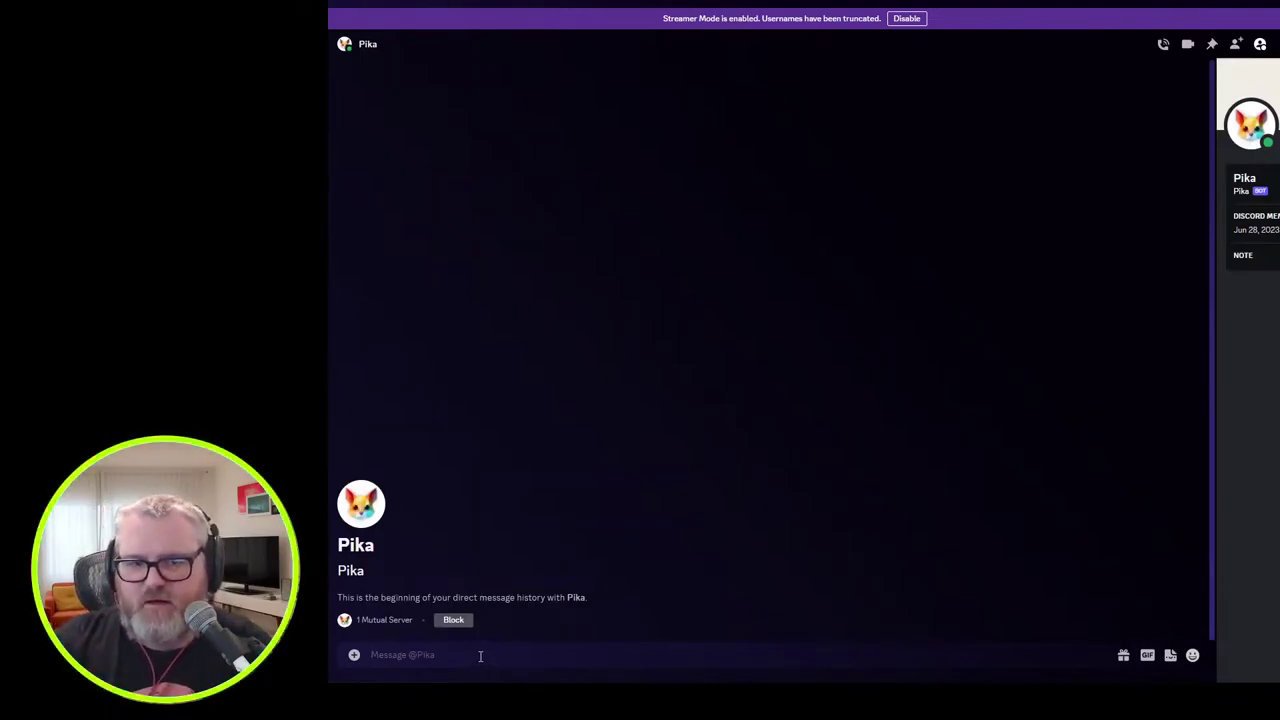
text(/encr)
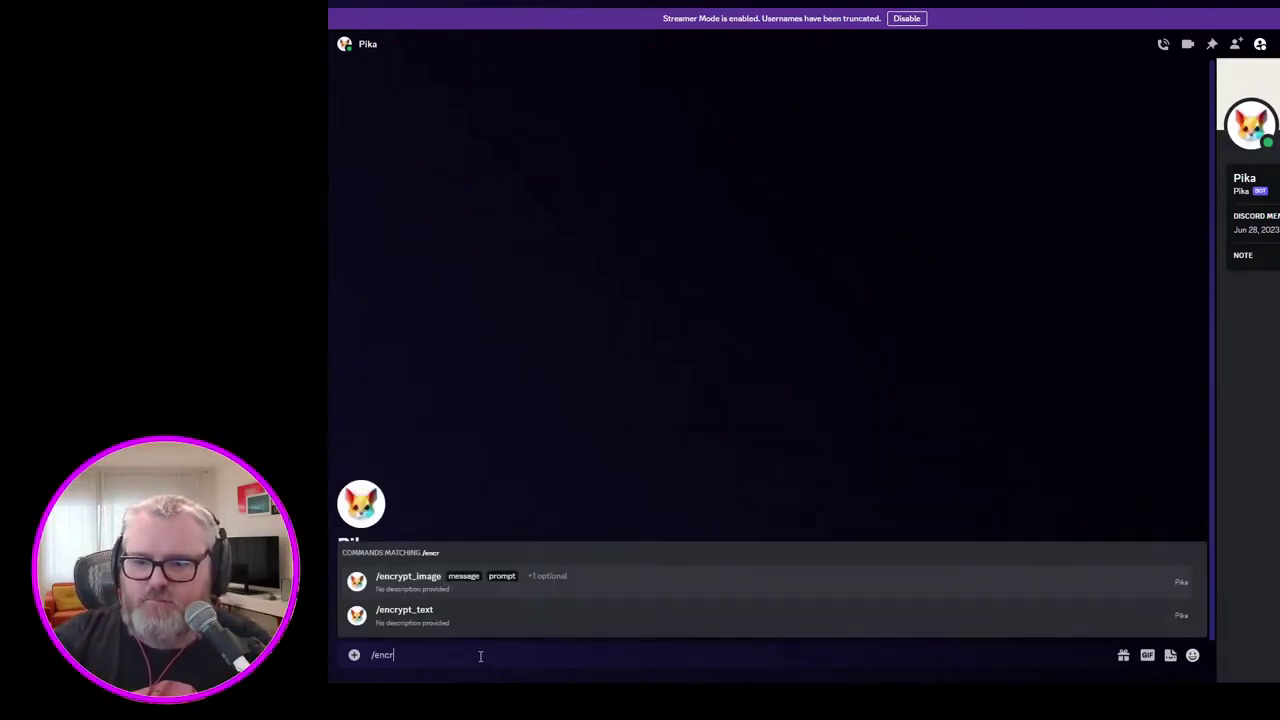
click(474, 618)
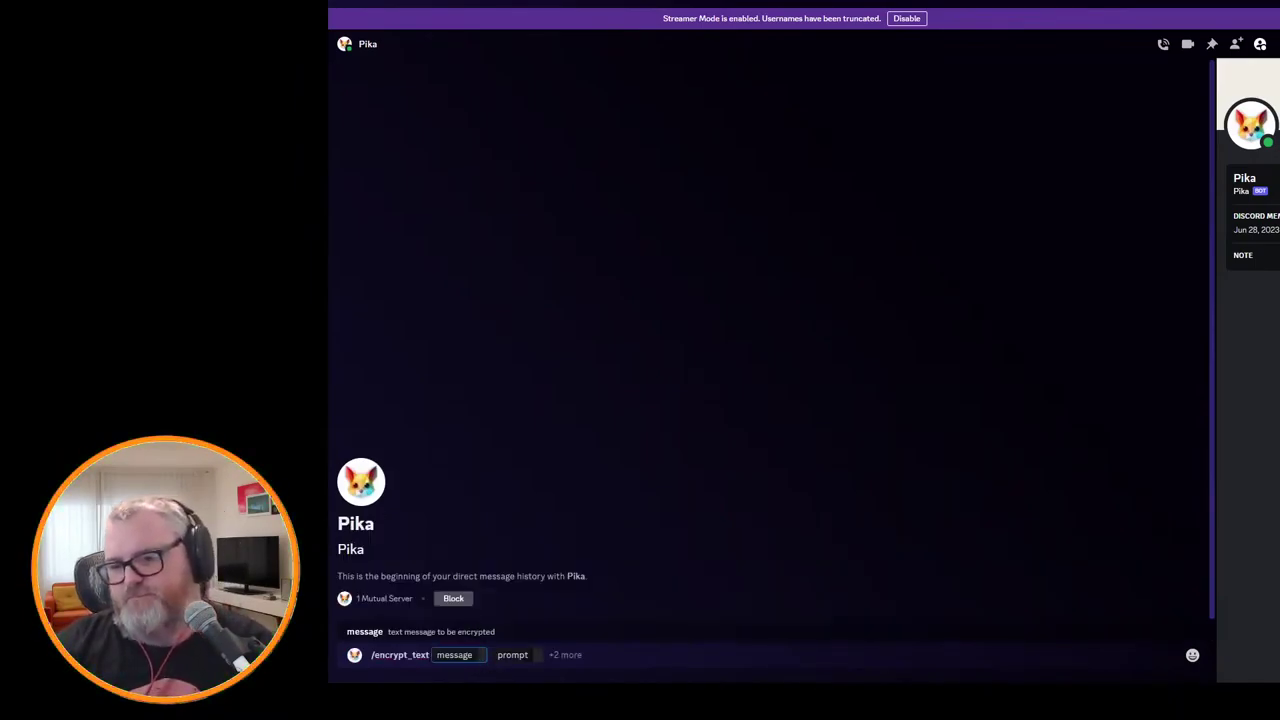
text(hello)
key(Tab)
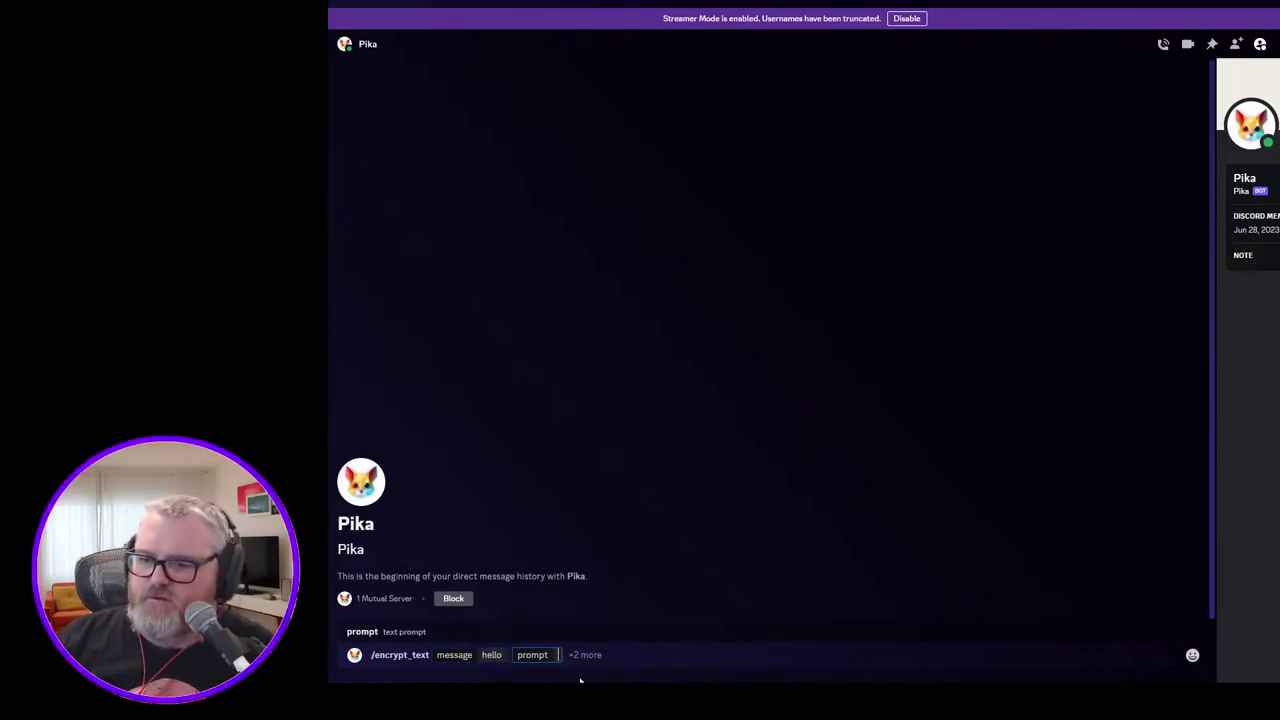
text(waving trees in the jungle)
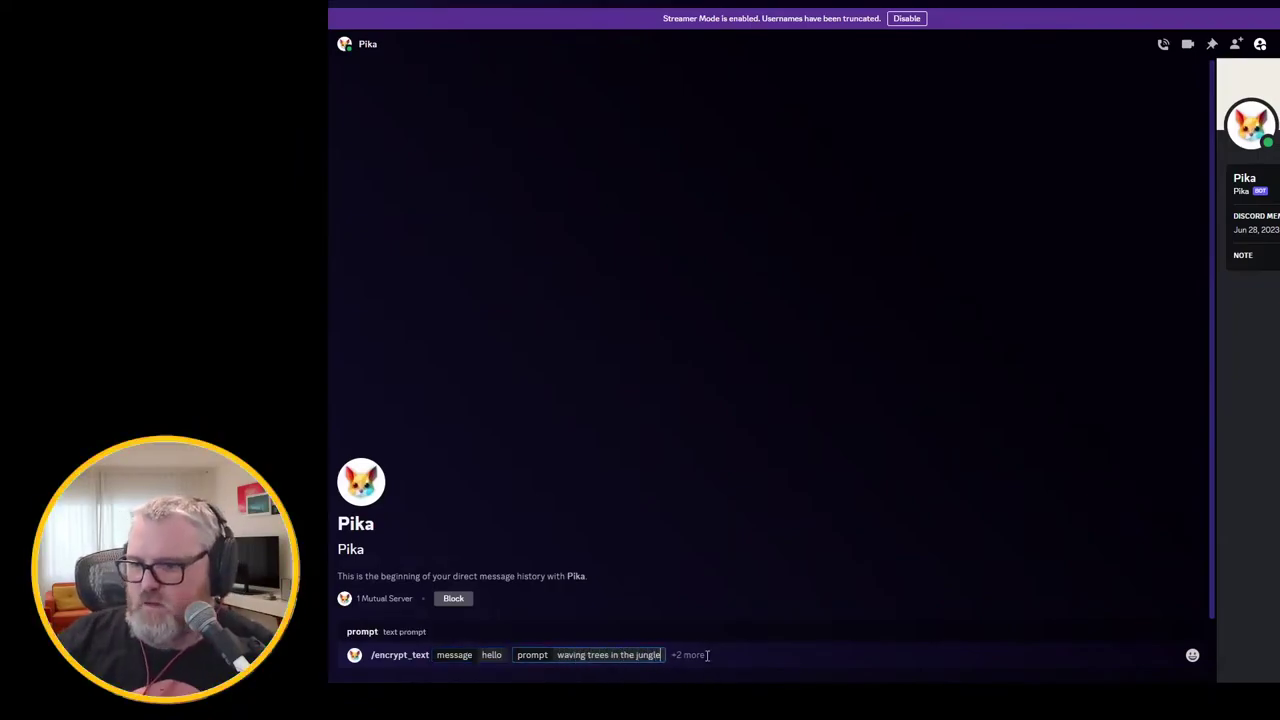
click(706, 656)
click(446, 594)
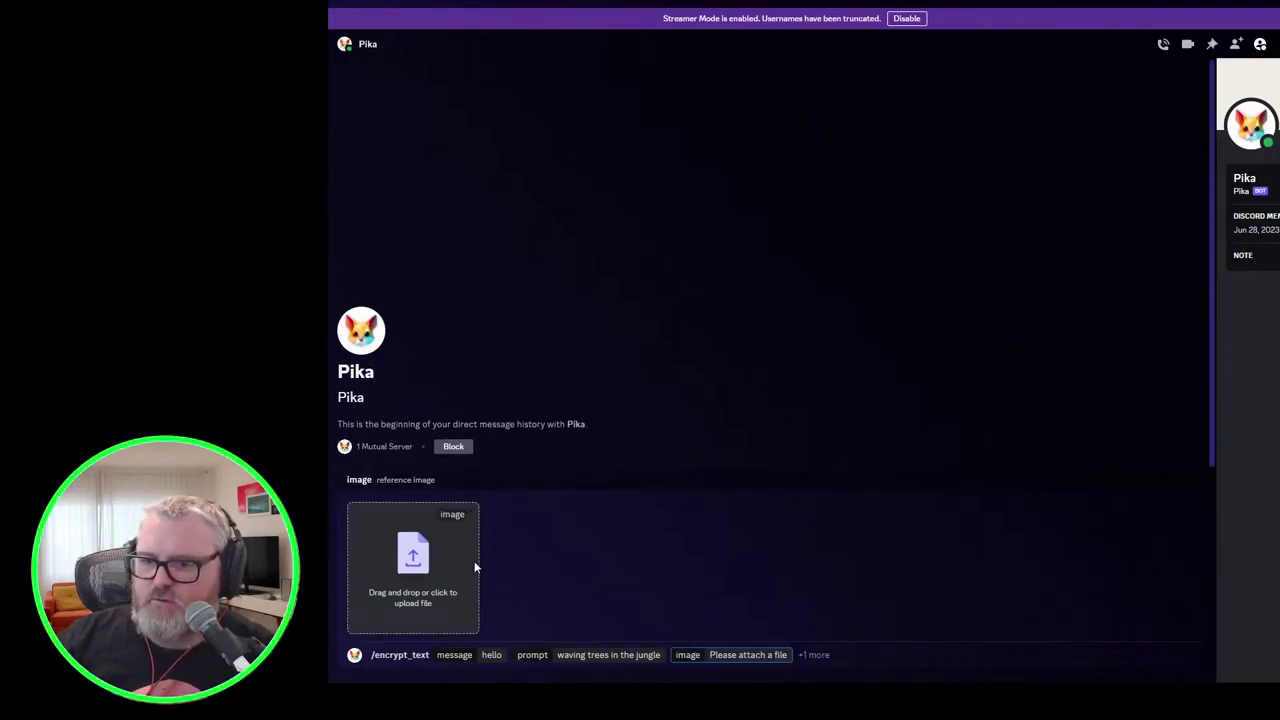
click(740, 654)
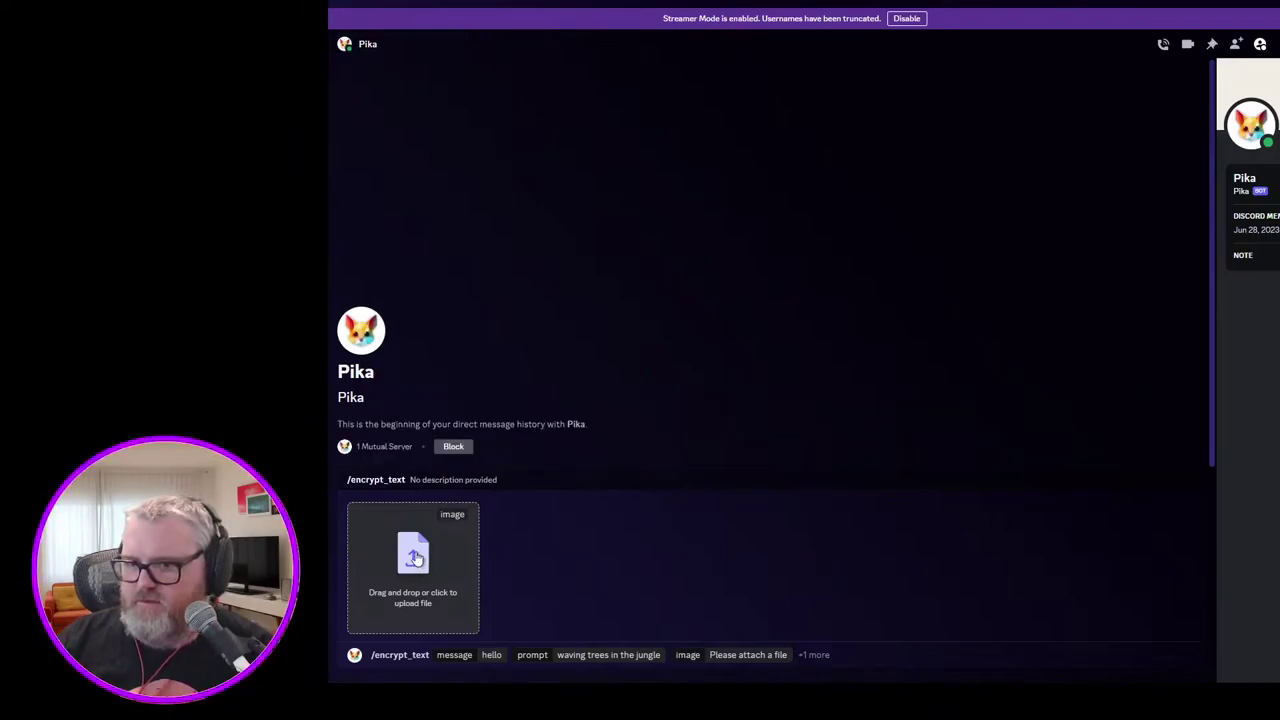
click(451, 448)
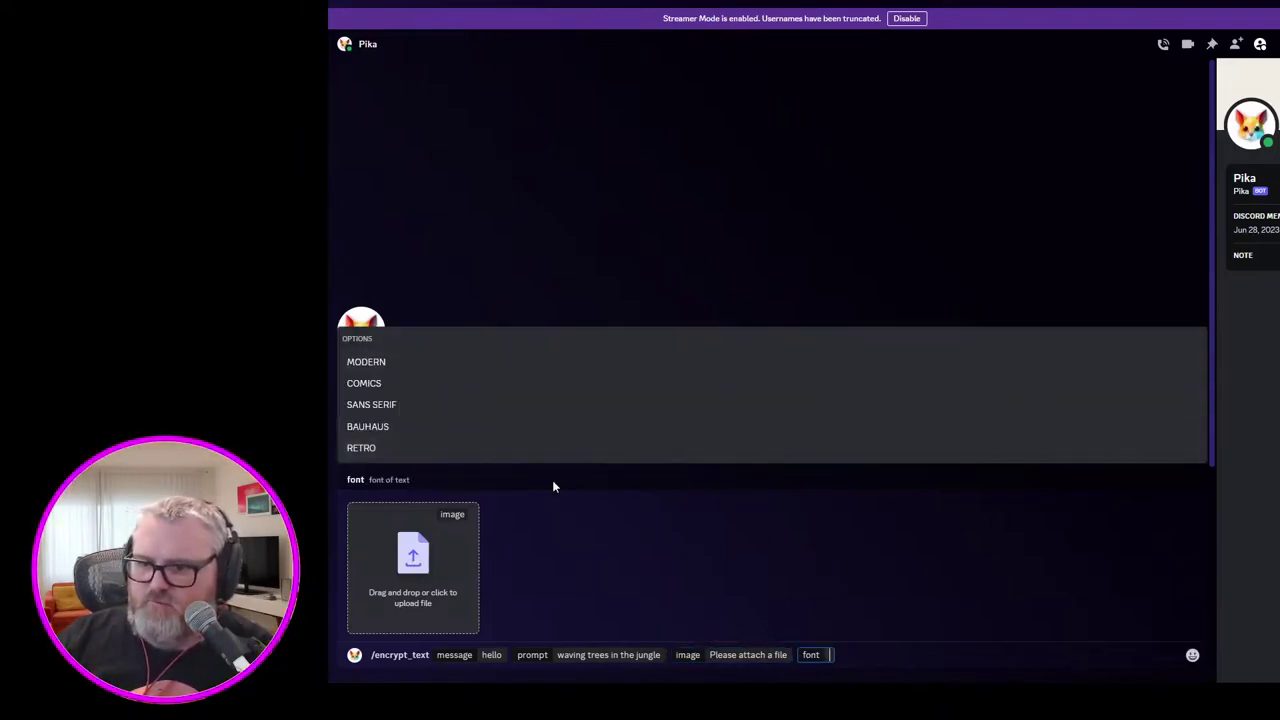
click(414, 426)
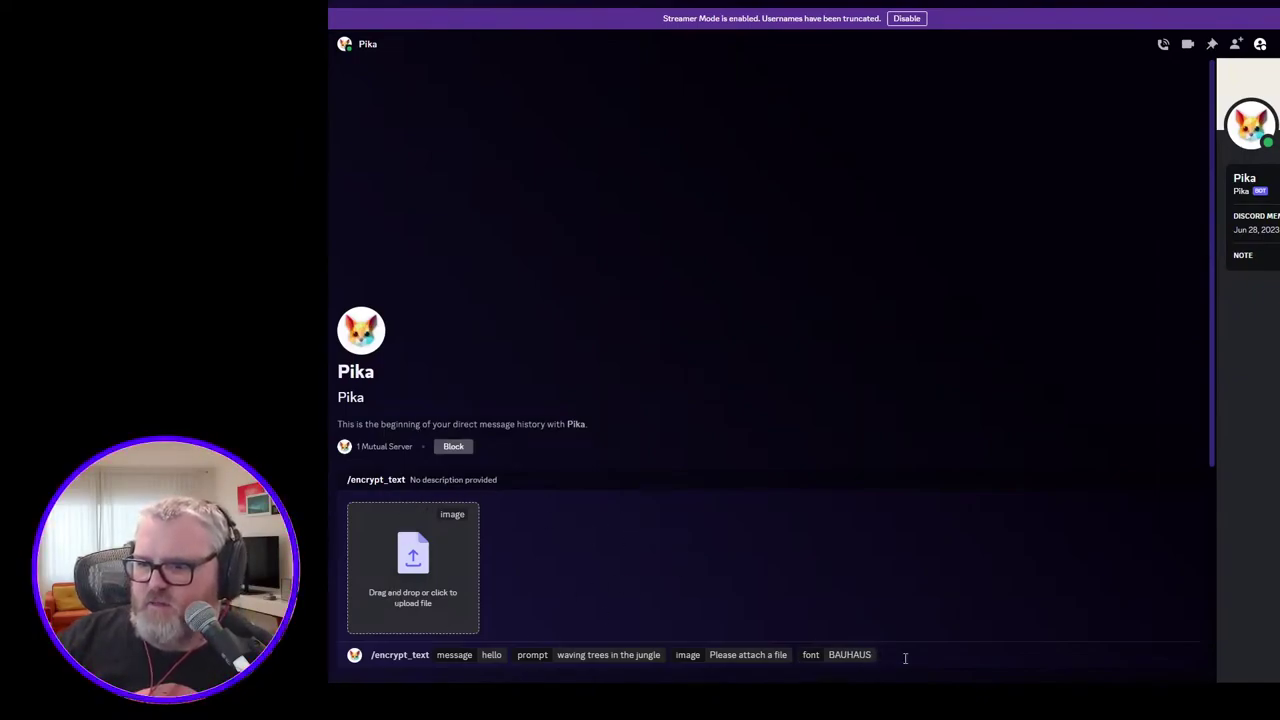
key(ctrl+a)
key(BackSpace)
Step: Begin an /encrypt_text command for the Pika bot with the message "hello"
text(/enc)
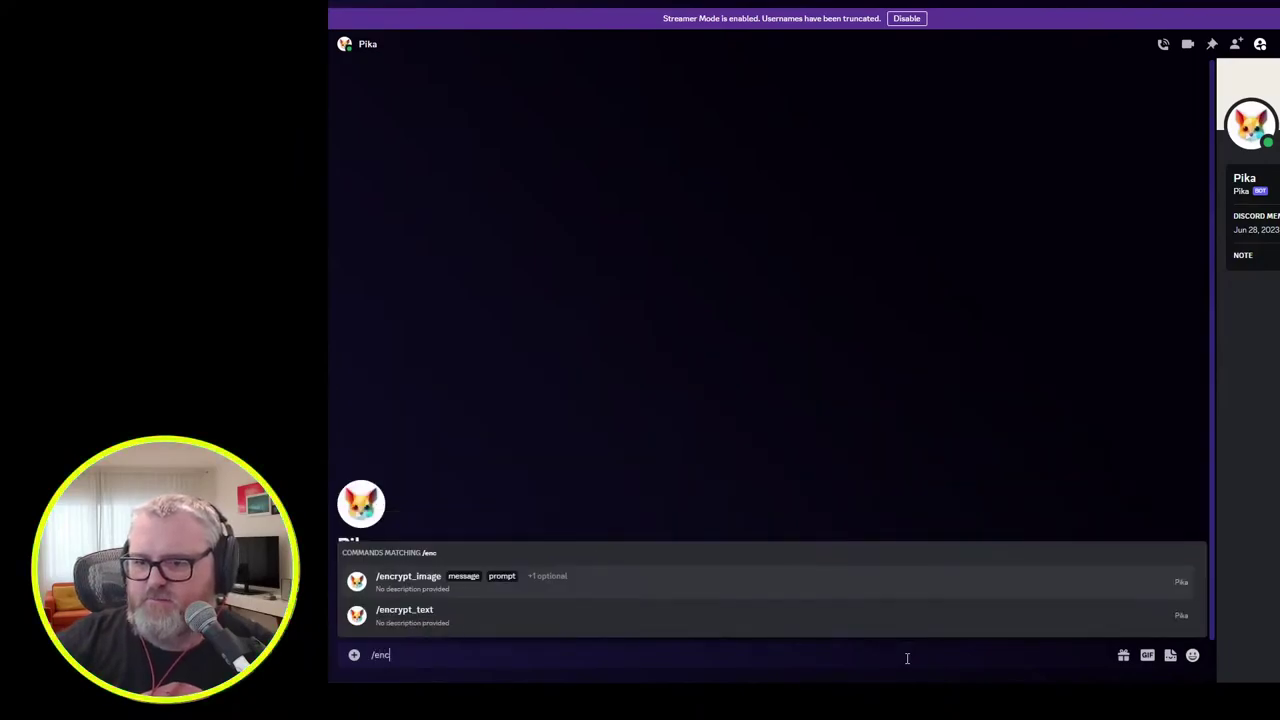
text(rypt_text)
click(540, 619)
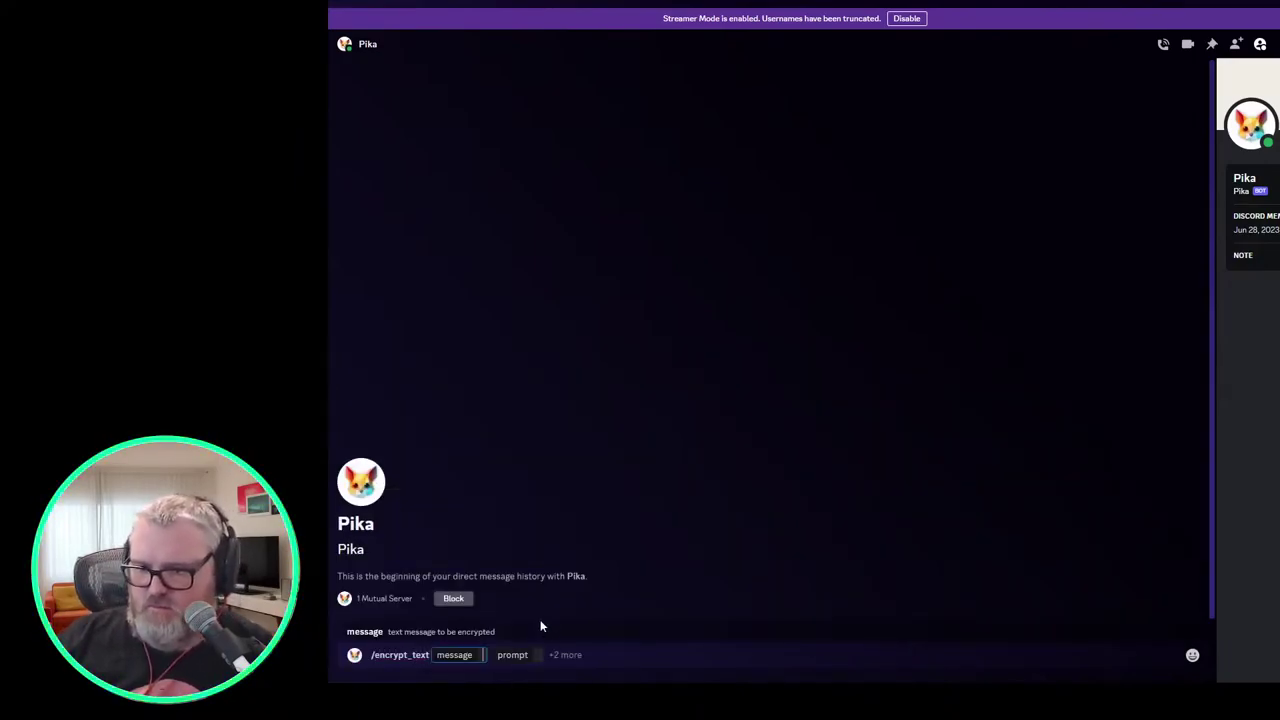
text(hello)
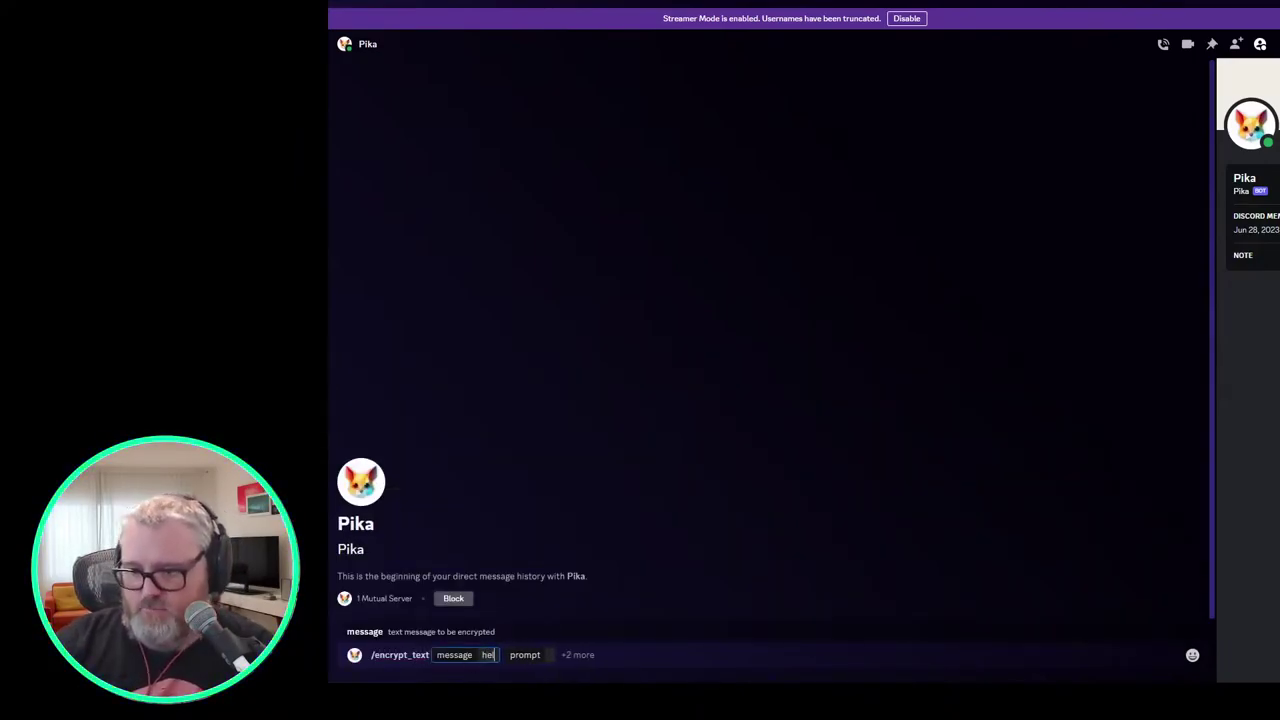
Step: Complete the encrypt_text command for the message "hello" with prompt "waving trees in the jungle" and font BAUHAUS, and submit it
key(Tab)
text(waving tr)
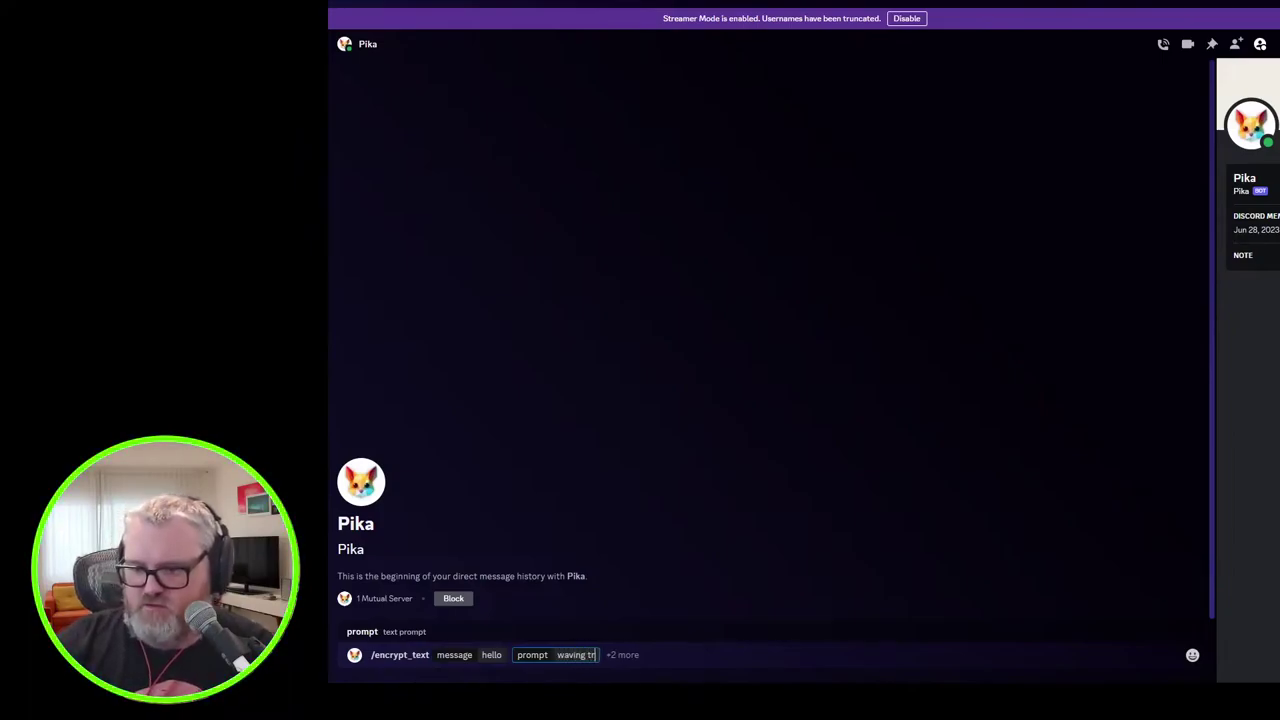
text(ees in the jungle)
key(Tab)
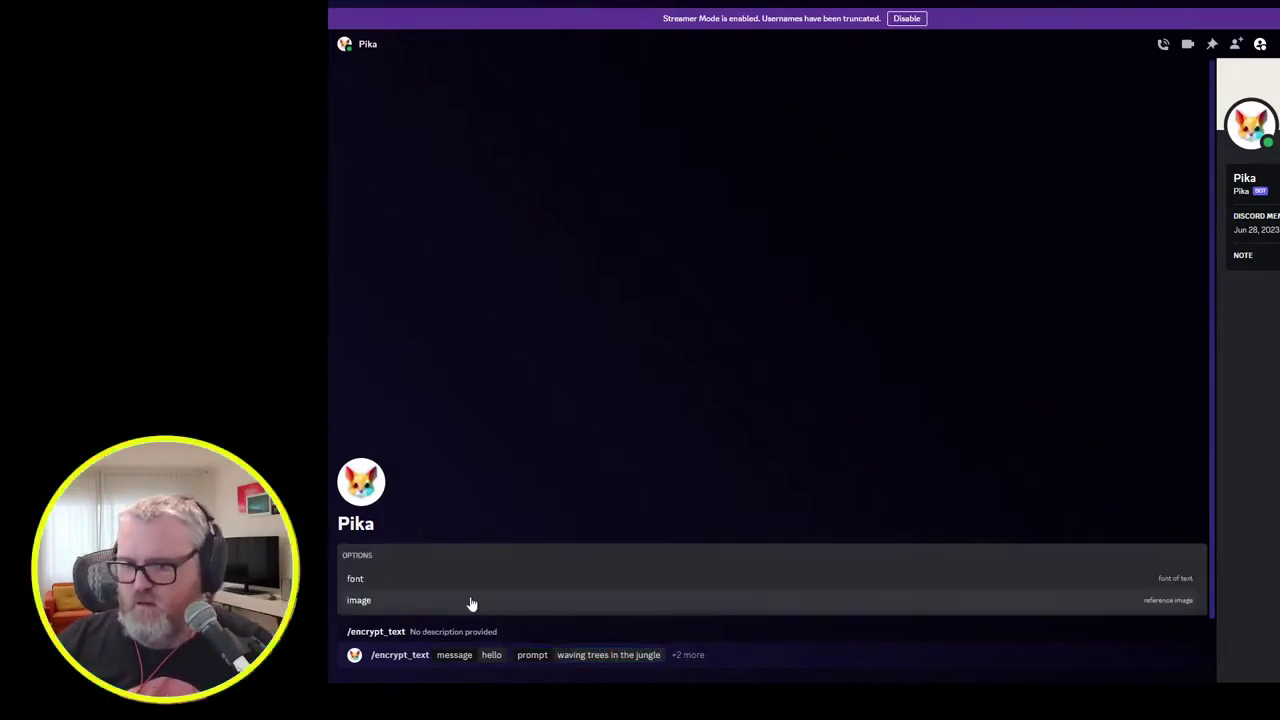
click(478, 581)
click(406, 589)
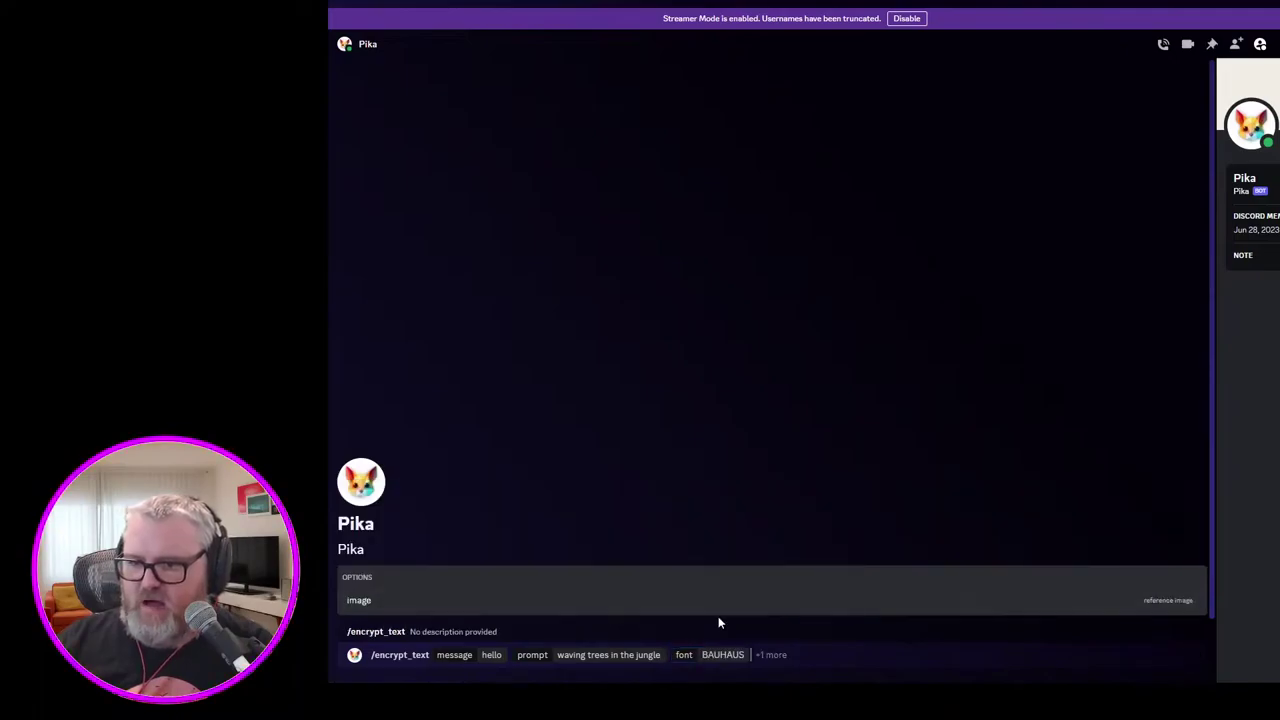
key(Return)
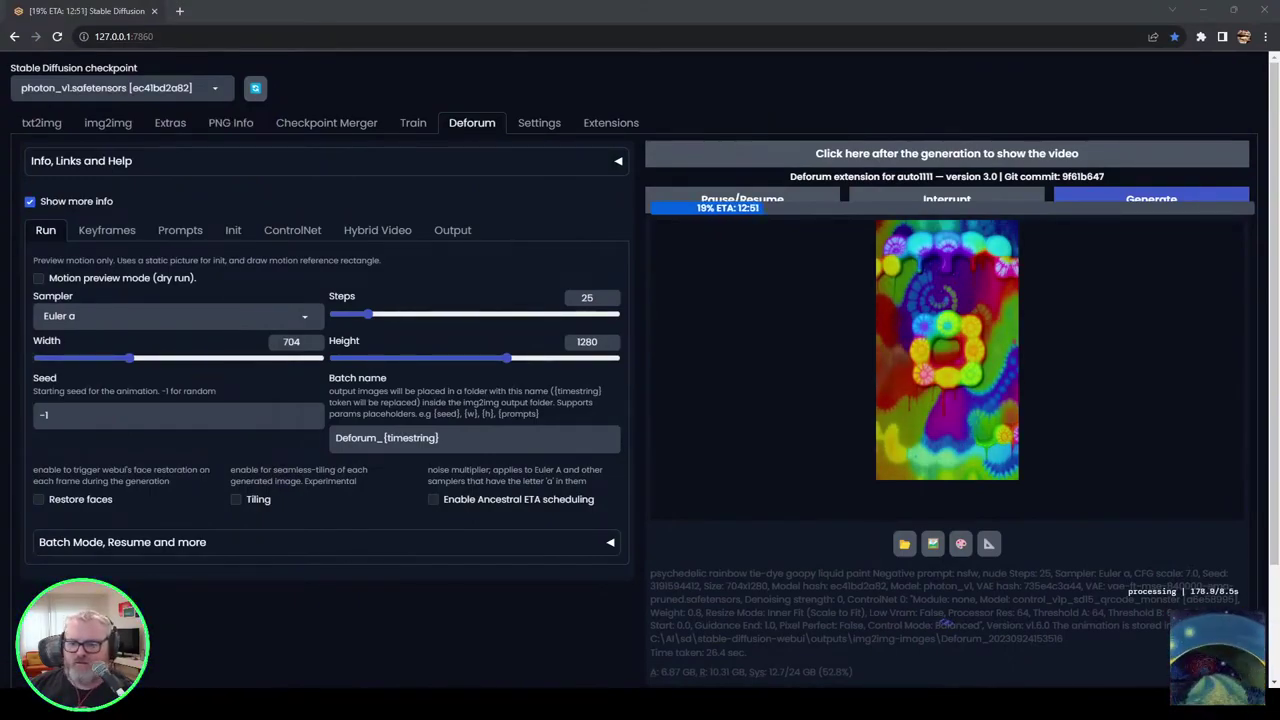
Step: Switch to the Deforum output folder in File Explorer, open its first frame in djv to review the image sequence, and close the viewer
mouse_move(143, 702)
click(85, 645)
right_click(286, 134)
mouse_move(336, 199)
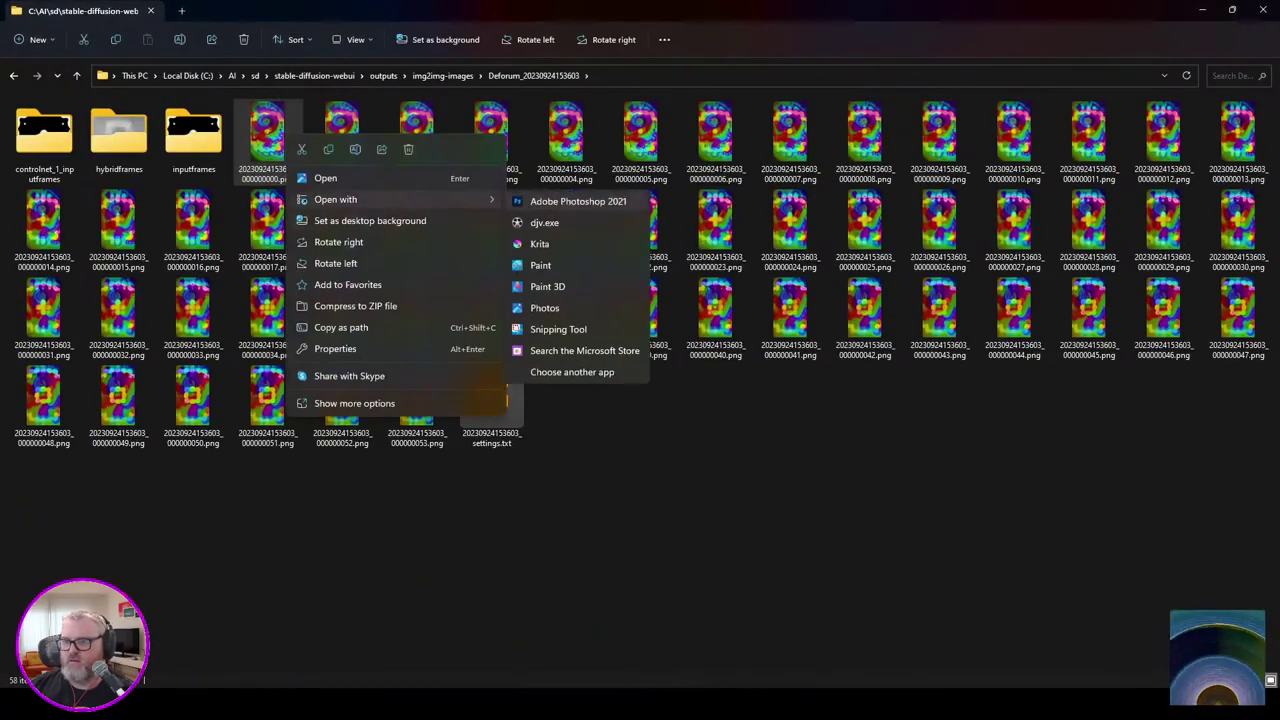
click(544, 222)
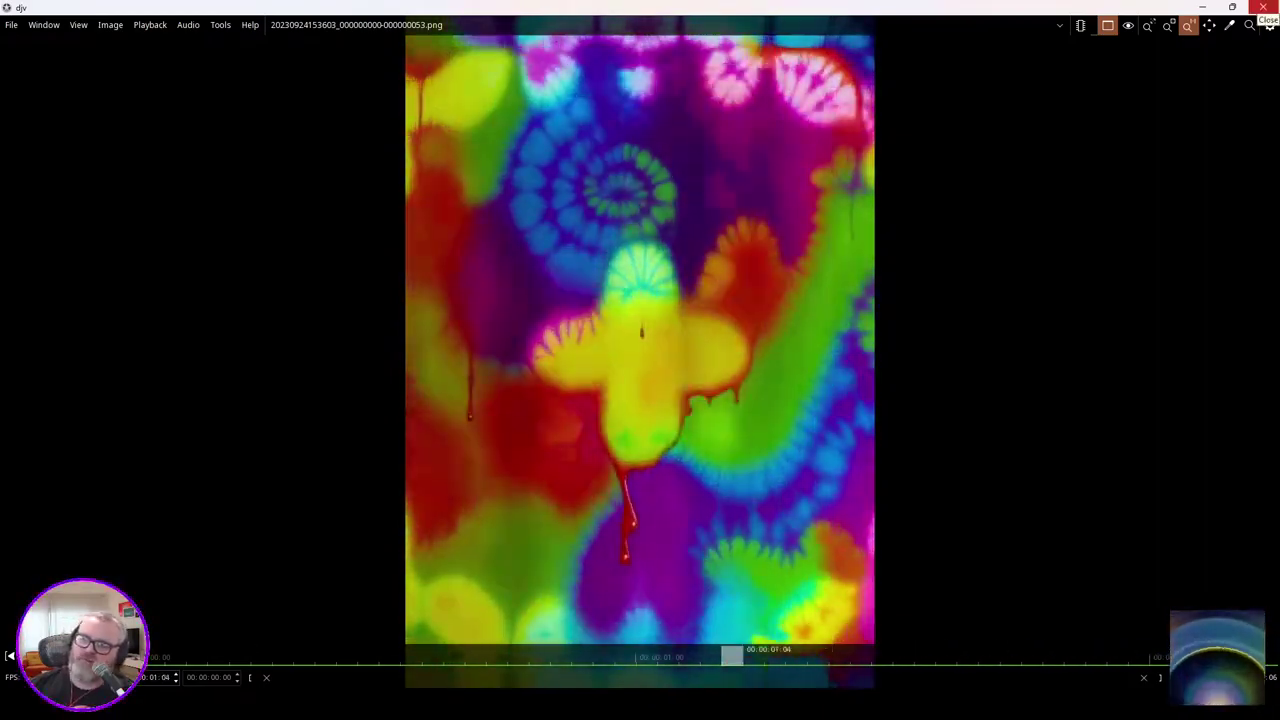
click(1262, 8)
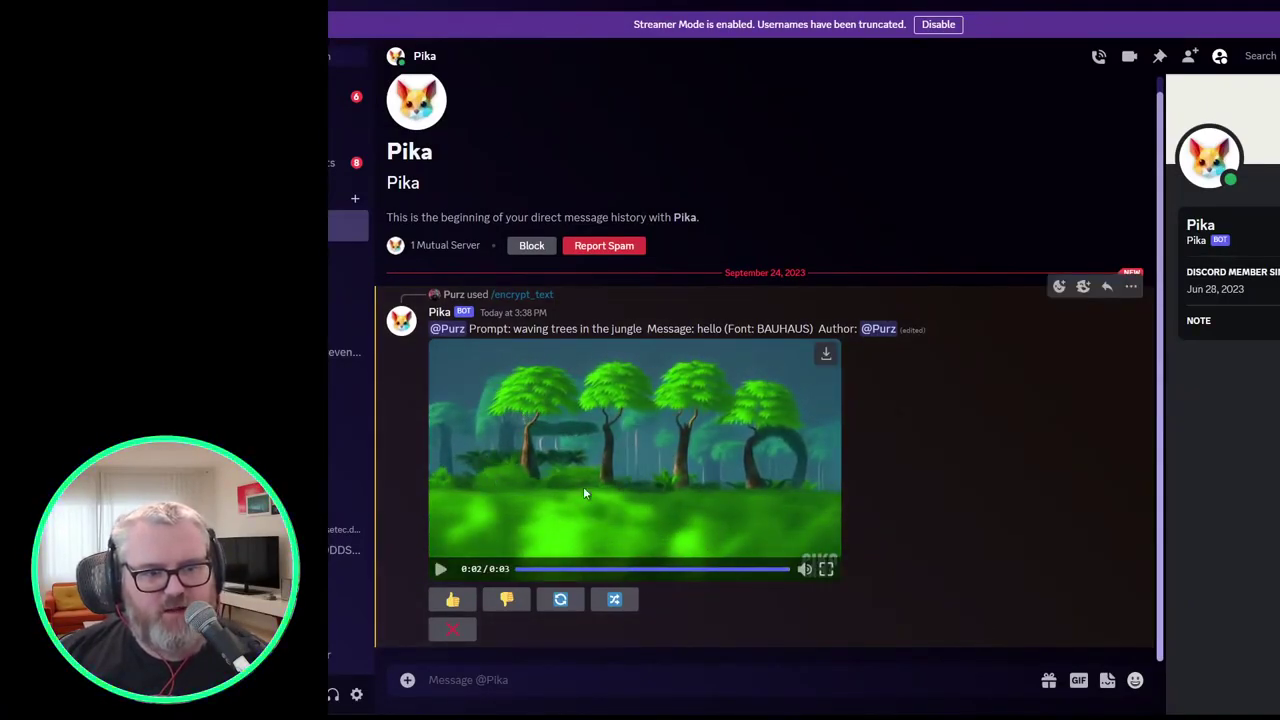
Step: Submit an encrypt_text command with the account's display name as message and prompt "adorable teddy bear playing guitar in the forest", and play the resulting video
click(643, 487)
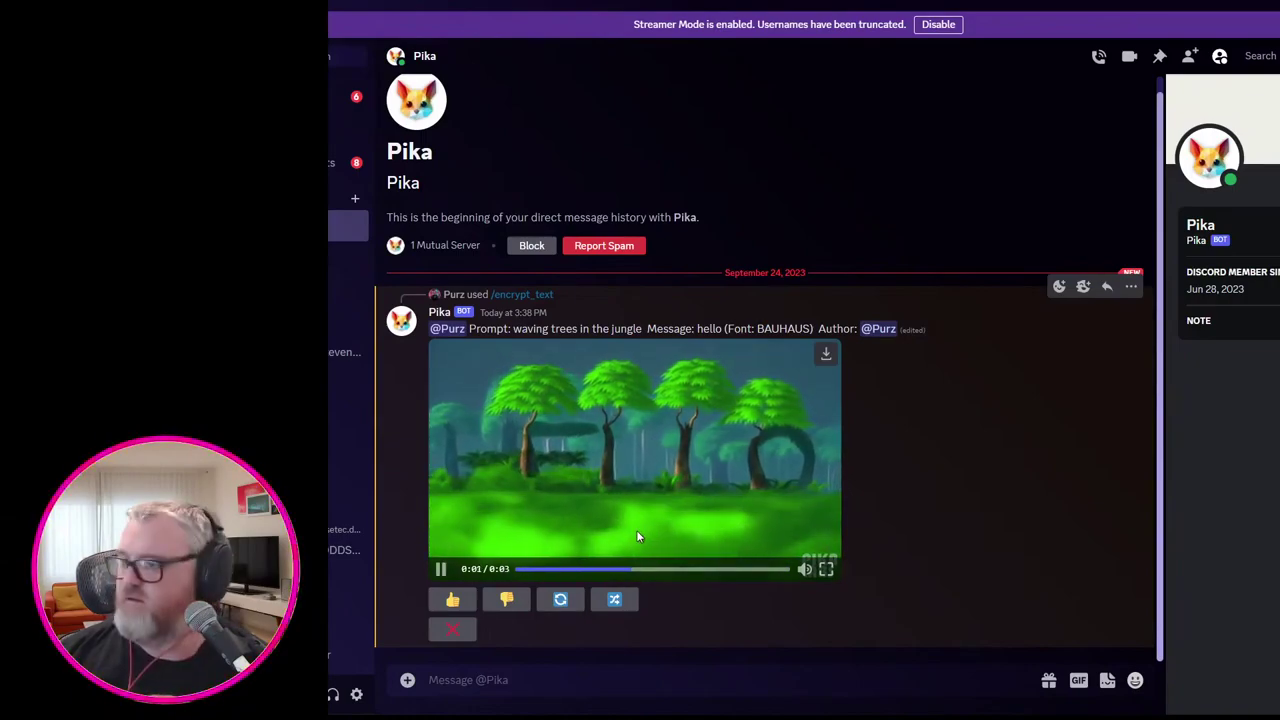
text(/)
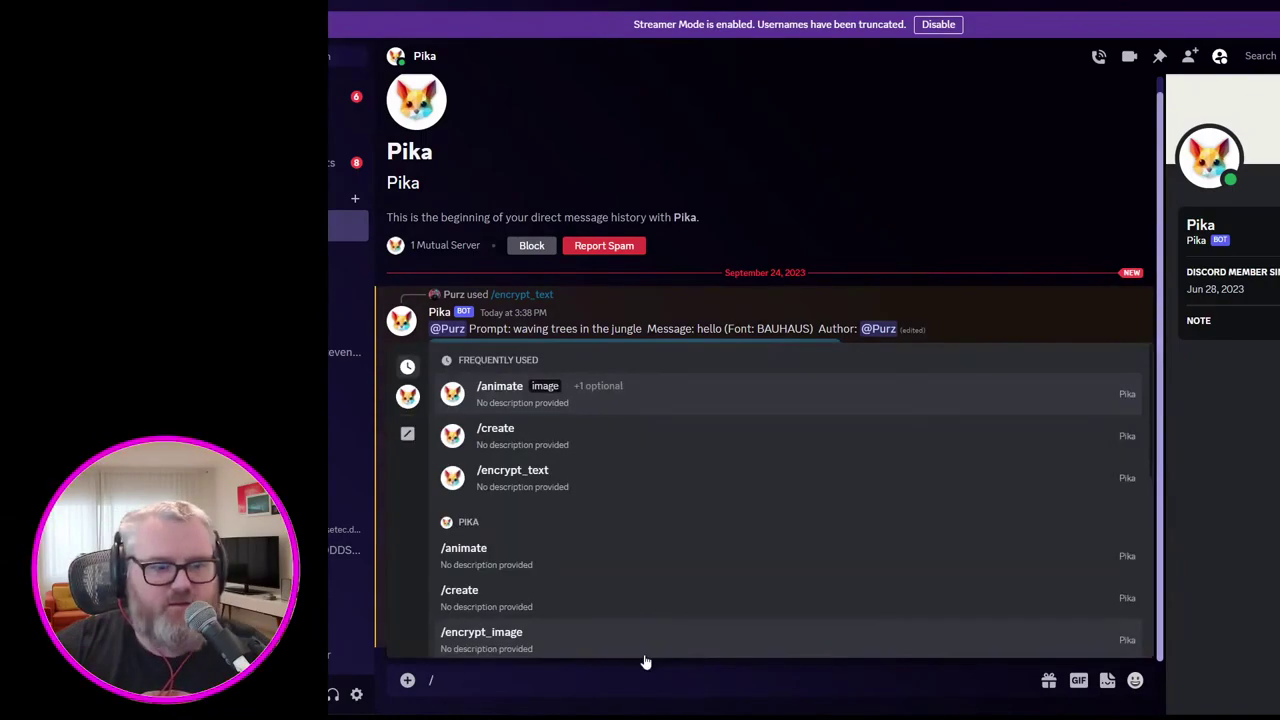
text(encrypt_text)
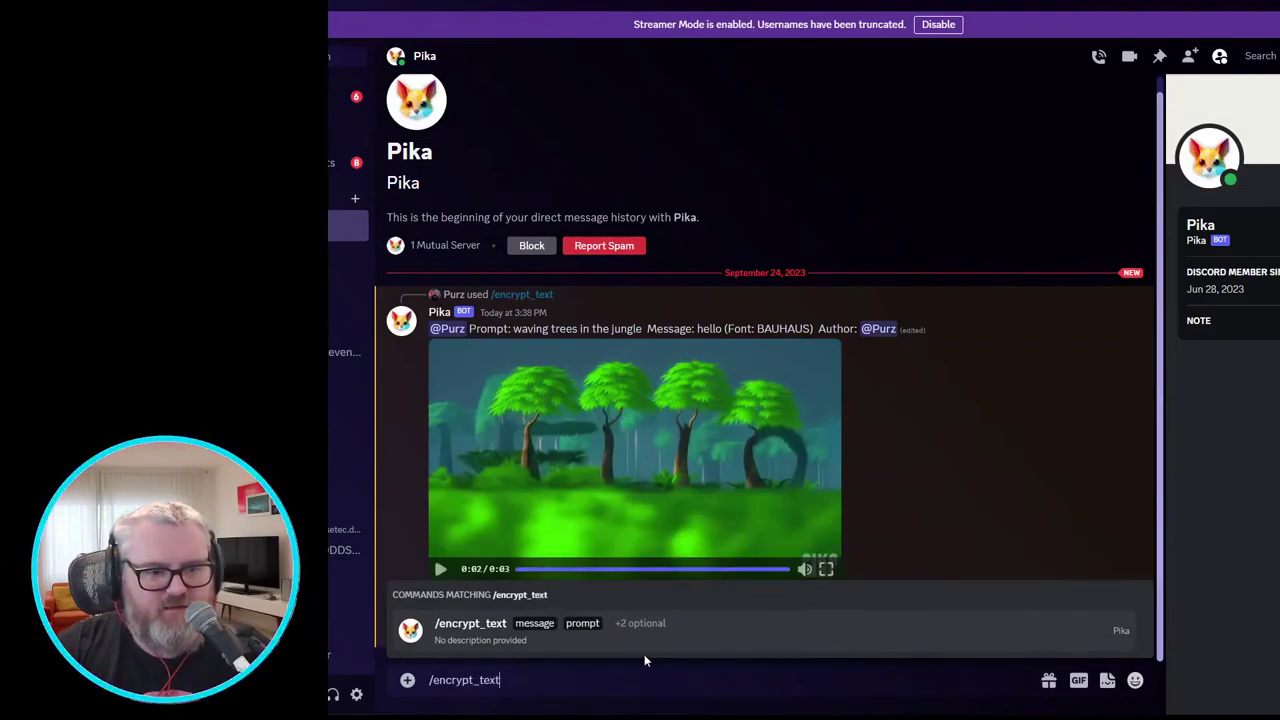
key(Tab)
text(purz)
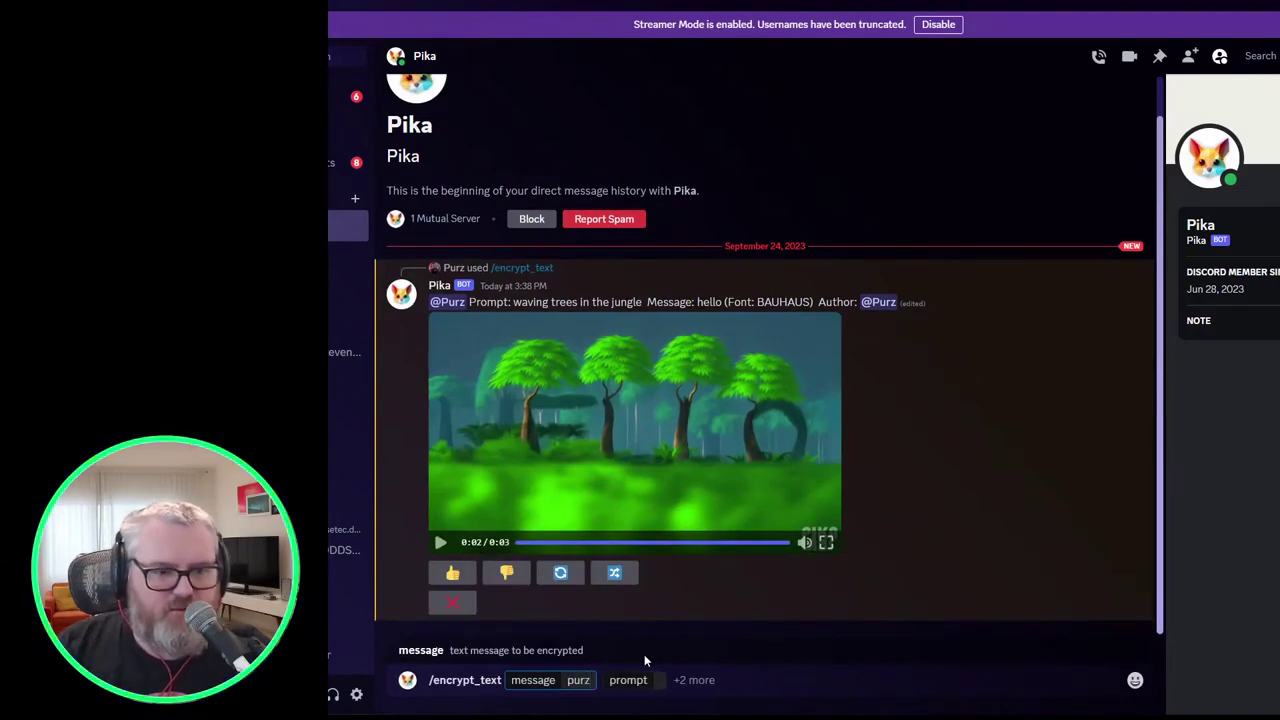
key(Tab)
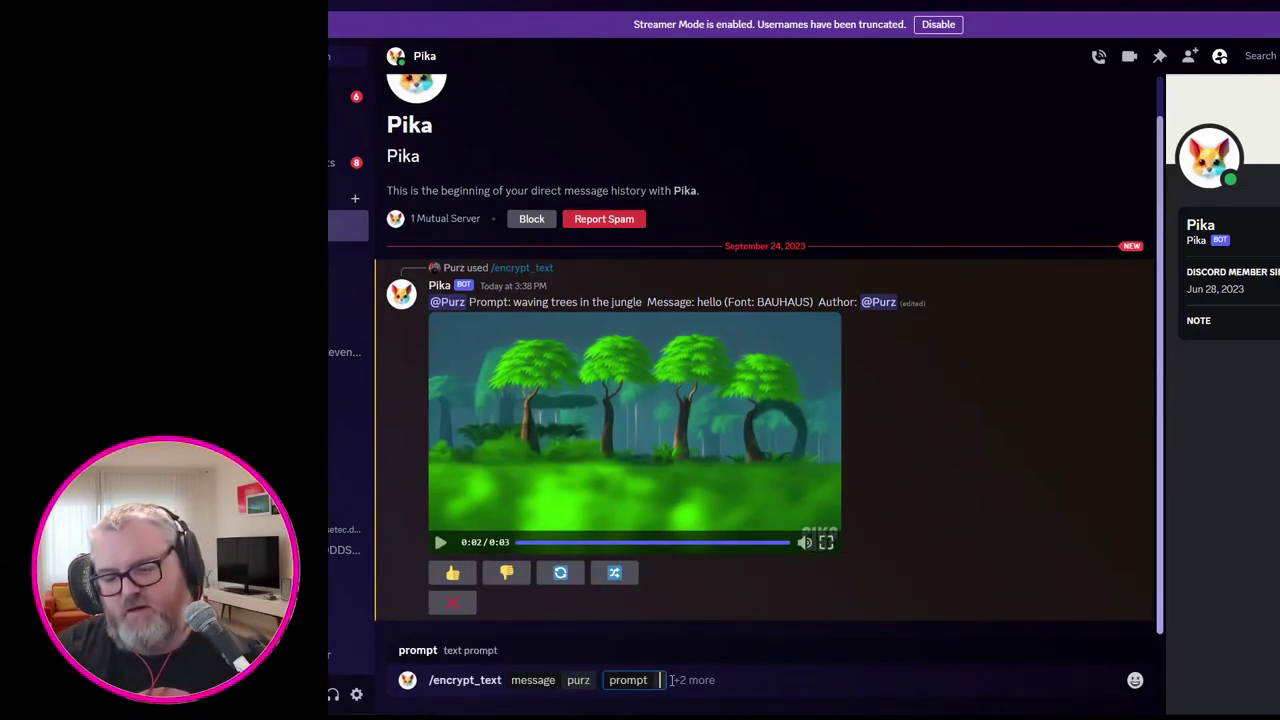
text(adorable teddy be)
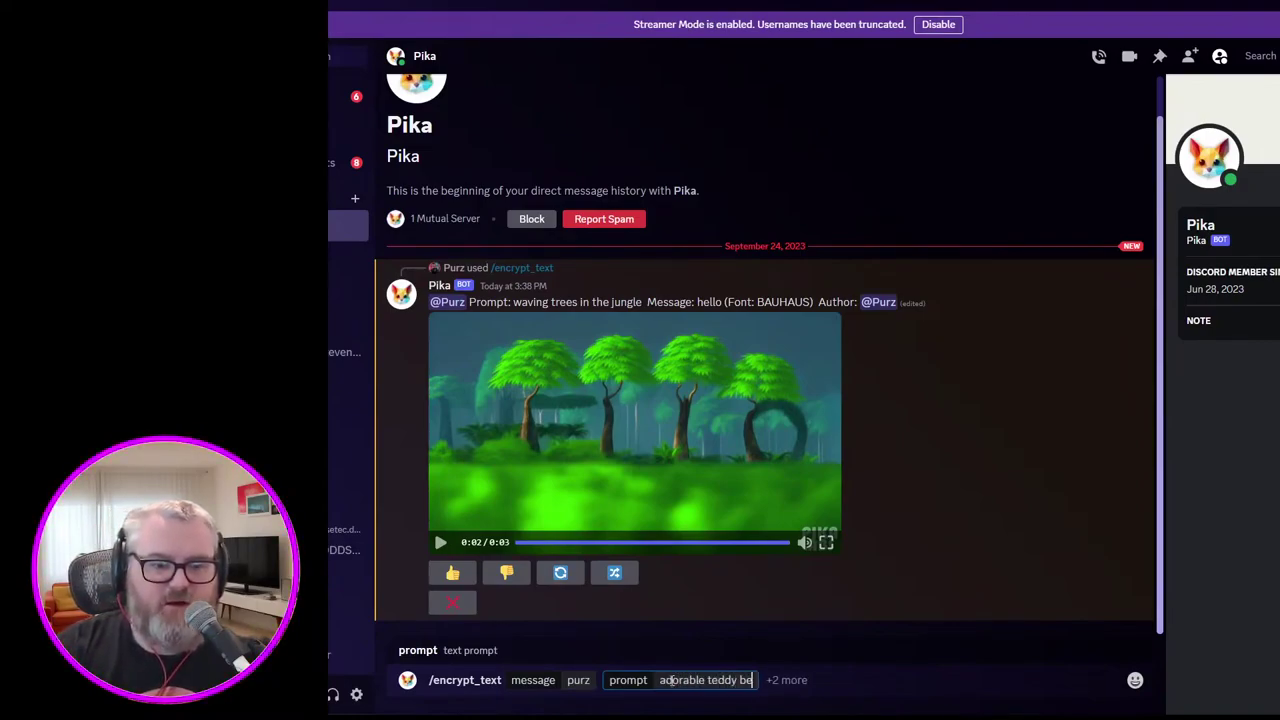
text(ar playing guitar in the f)
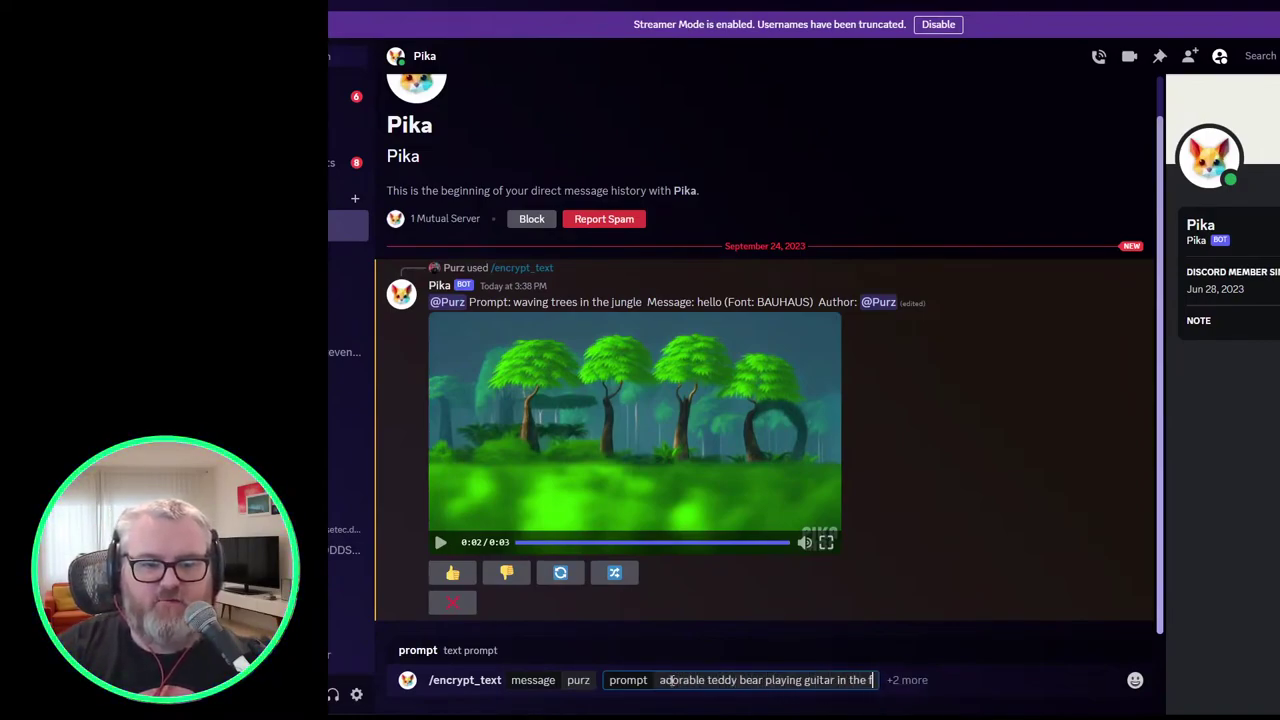
text(orest)
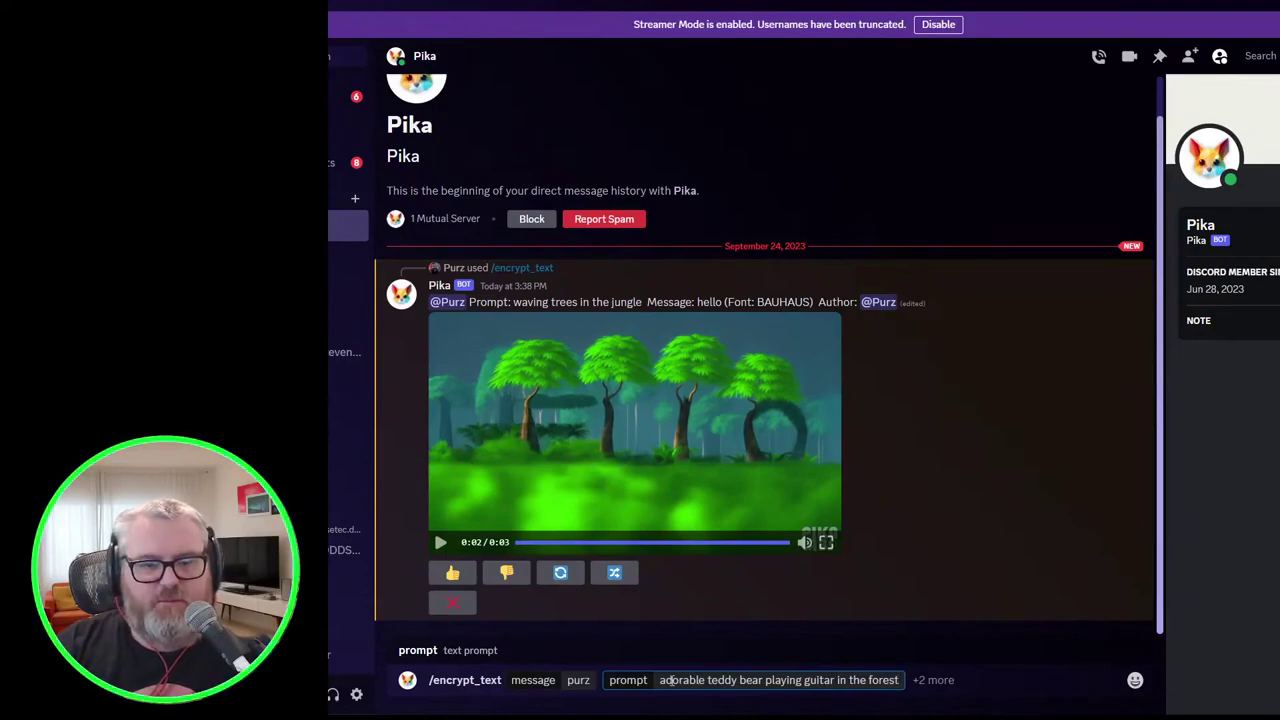
key(Return)
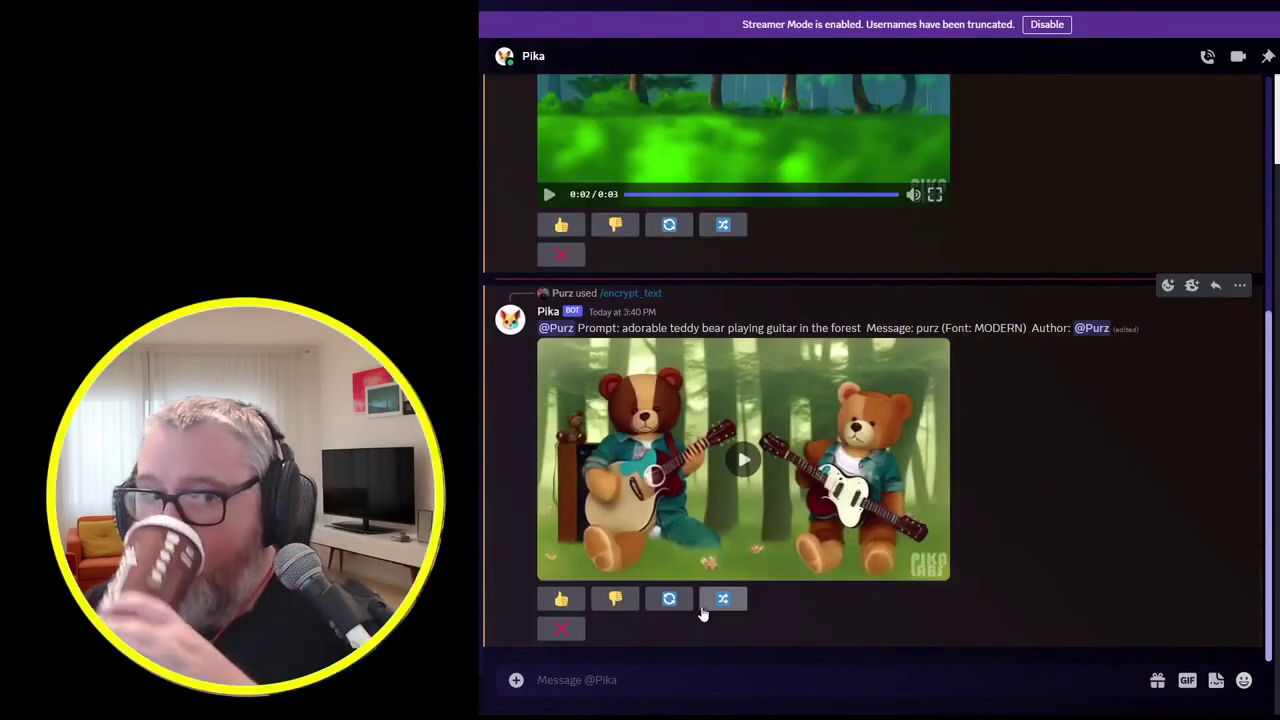
click(768, 568)
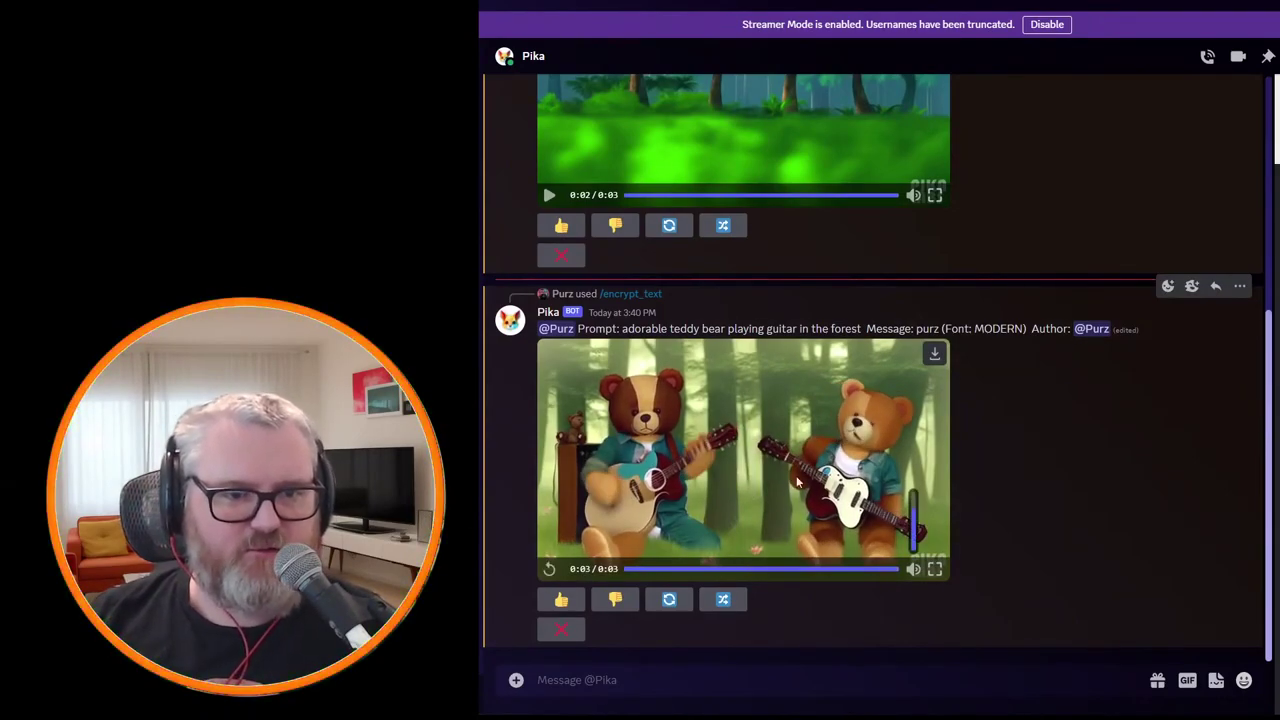
click(760, 474)
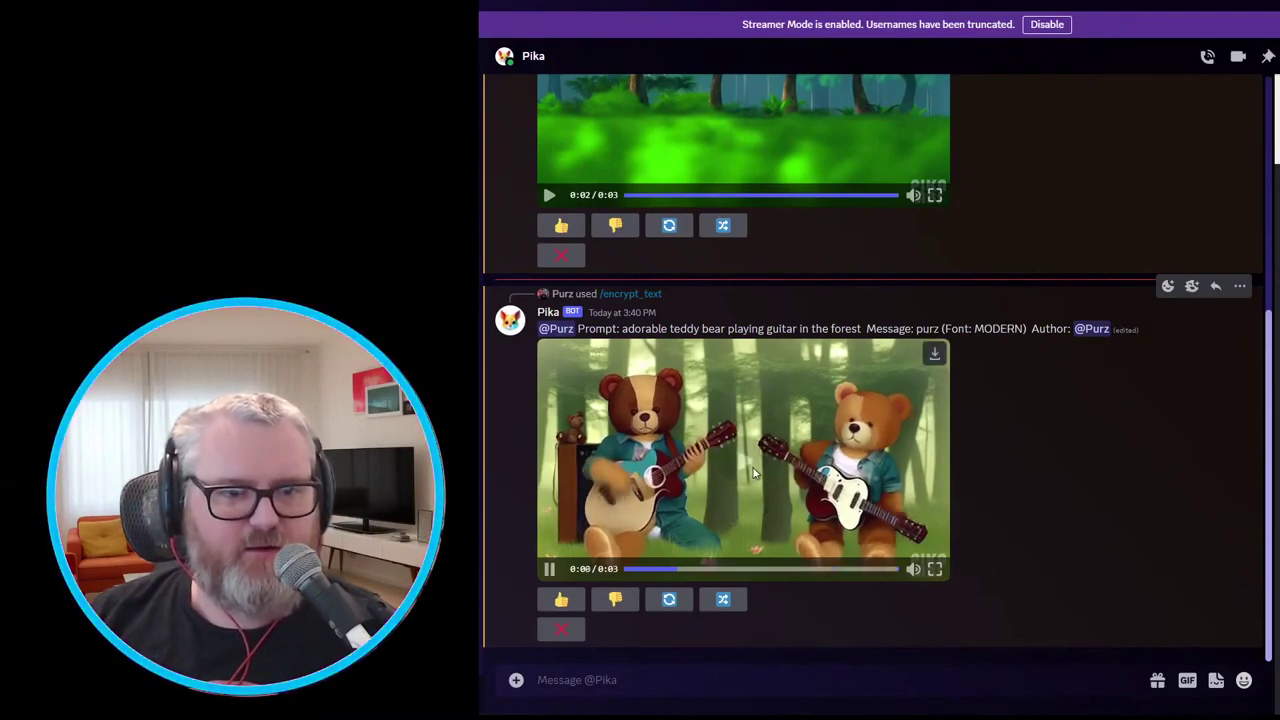
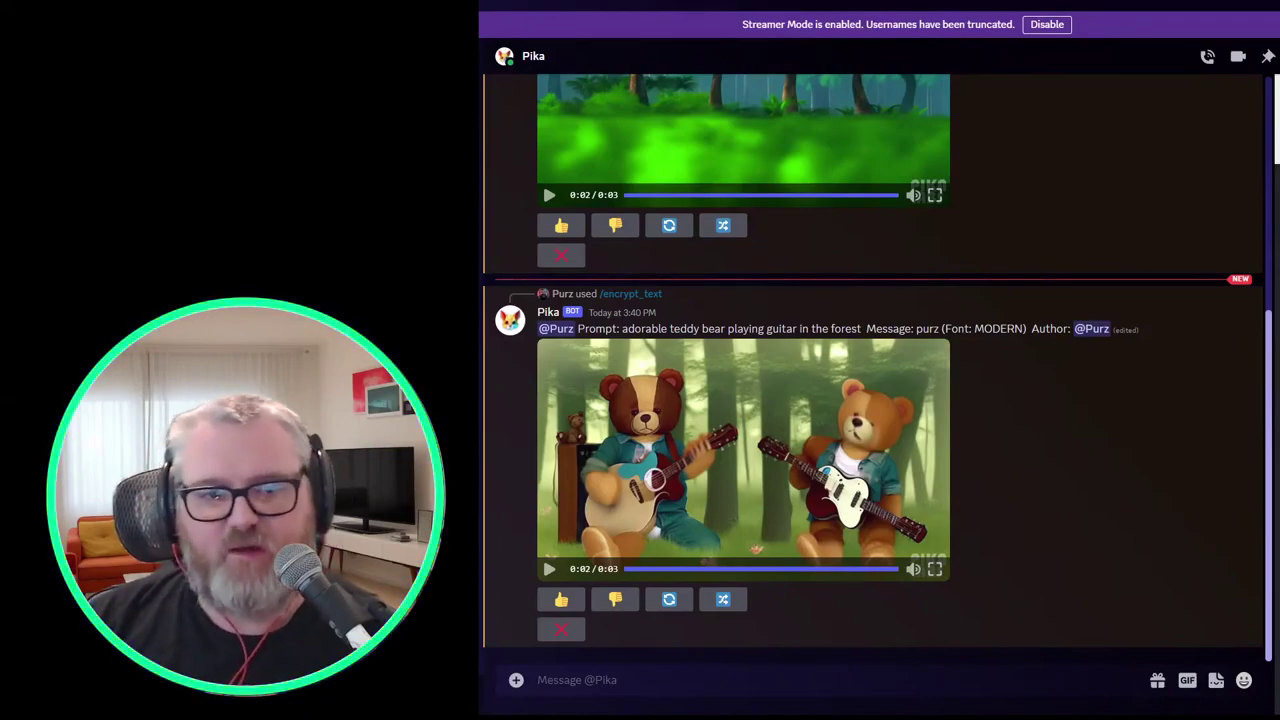
Step: Try encrypt_text with message "the quick brown fox jumped over the lazy dog" and prompt "a quick brown fox jumping over a lazy dog"
text(/)
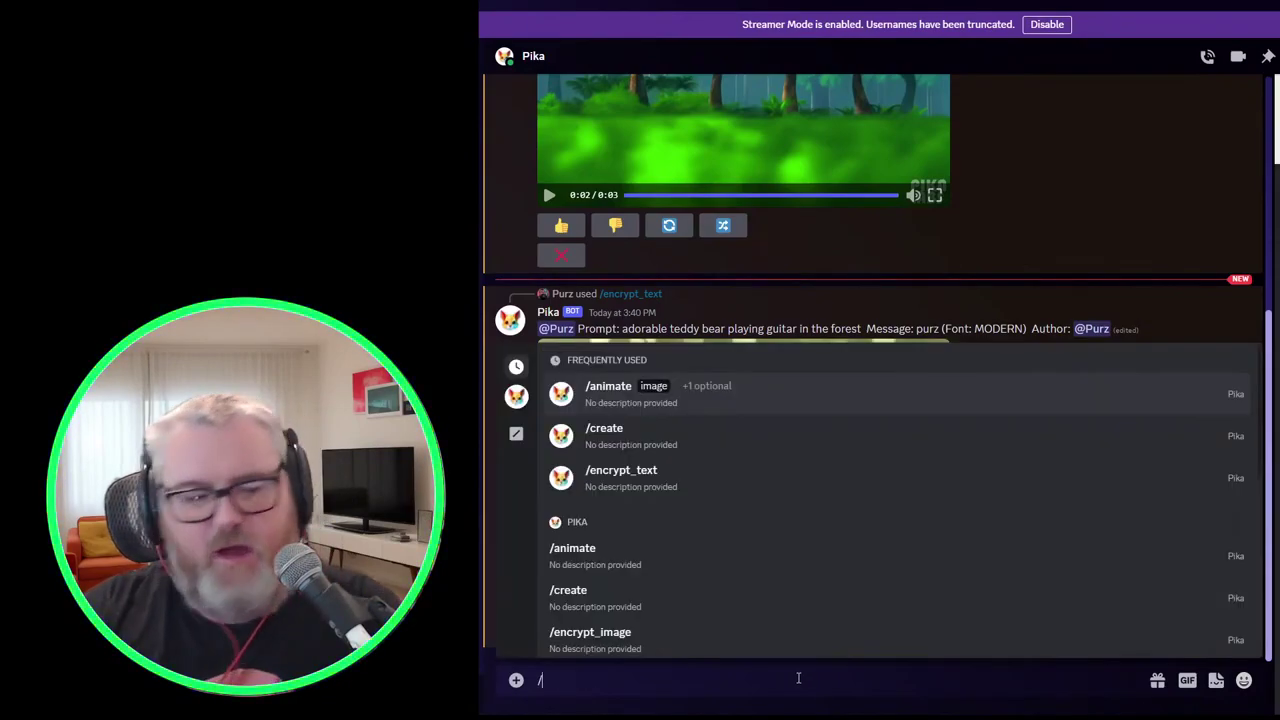
text(encrypt_text)
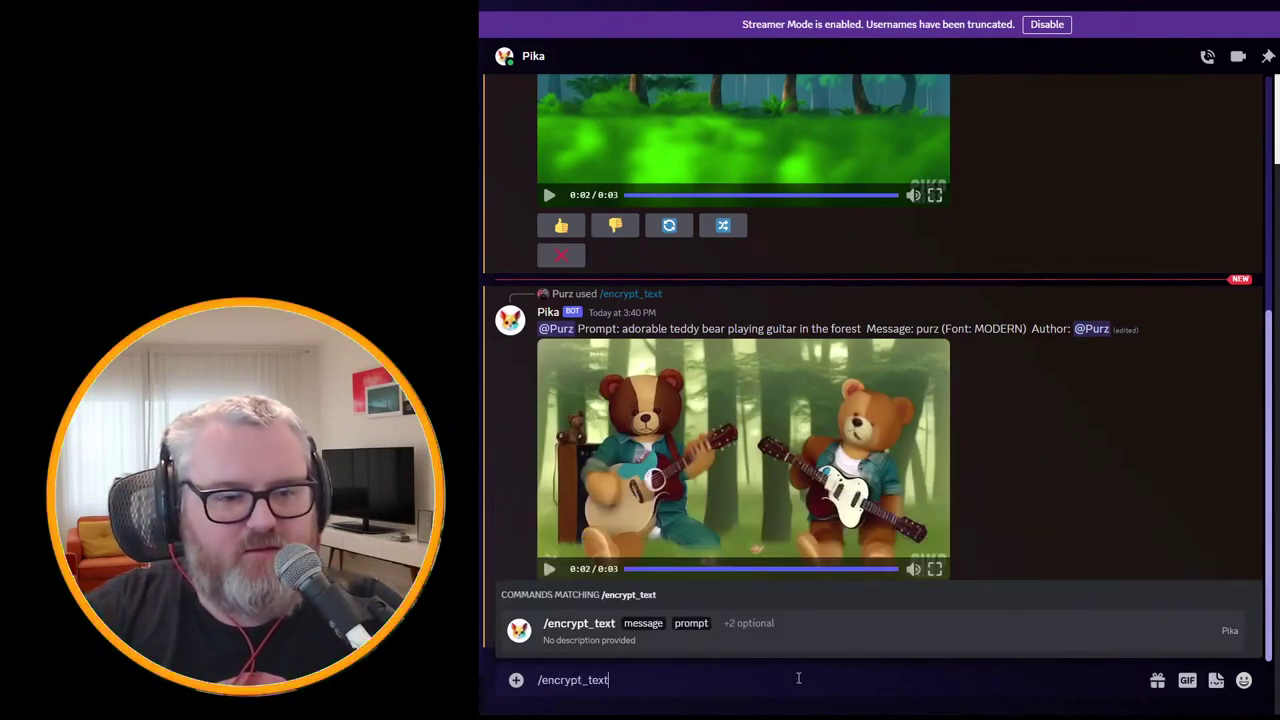
key(Tab)
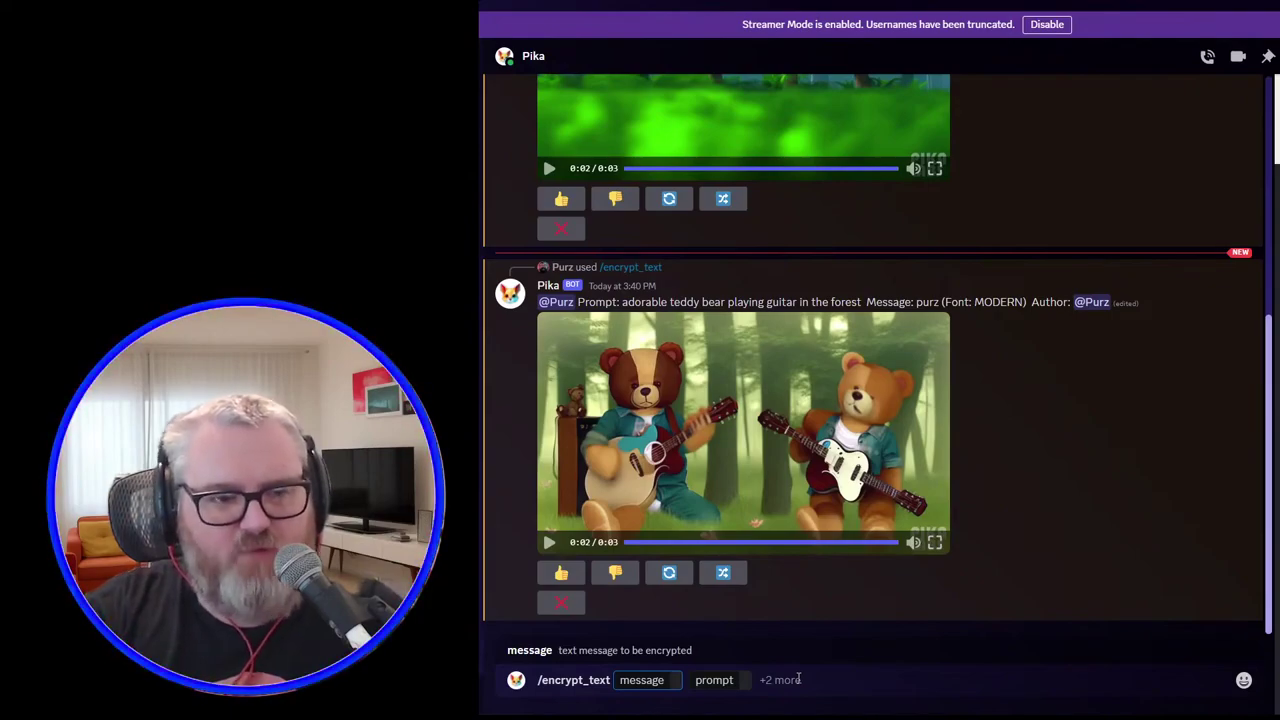
text(the quic)
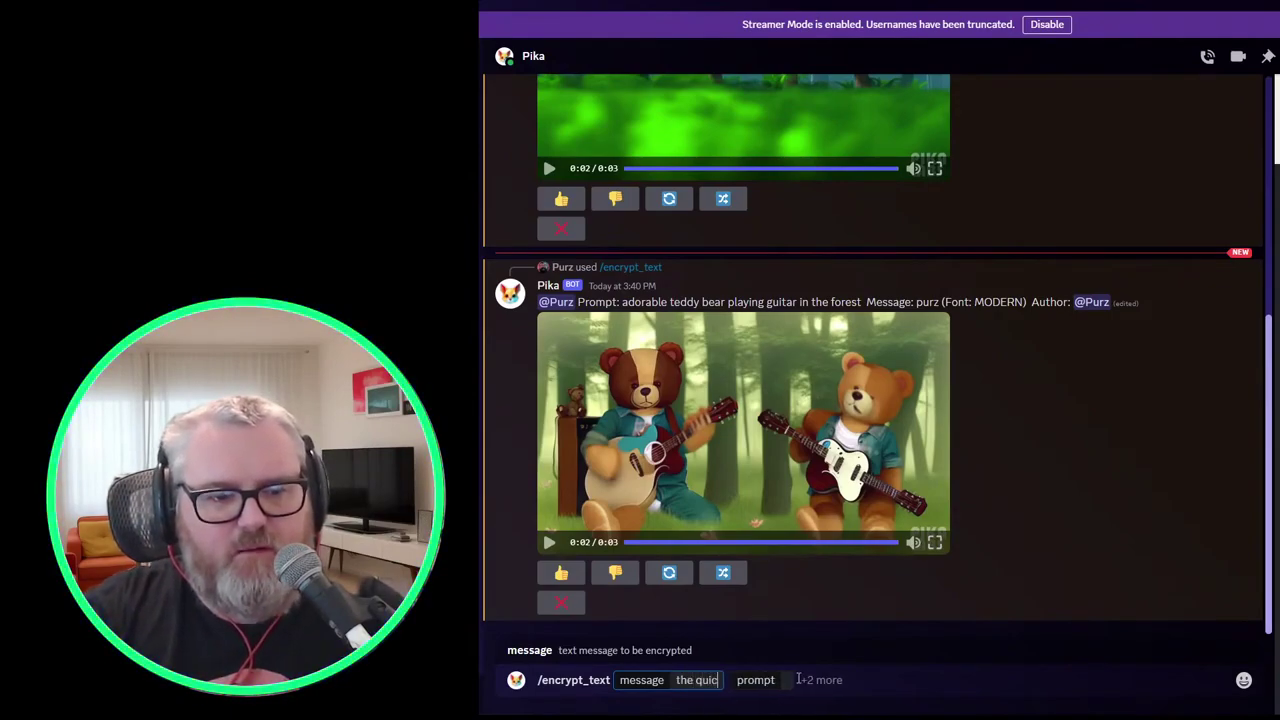
text(k brown fox jumped ov)
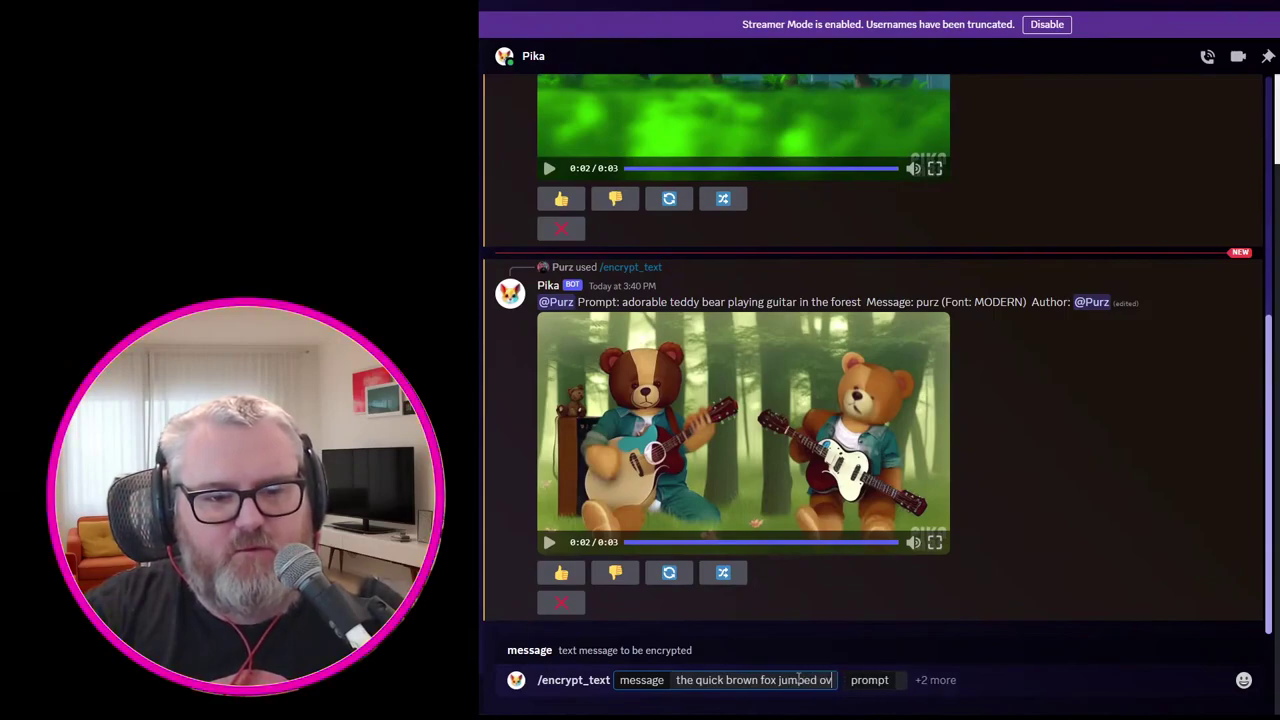
text(er the lazy dog)
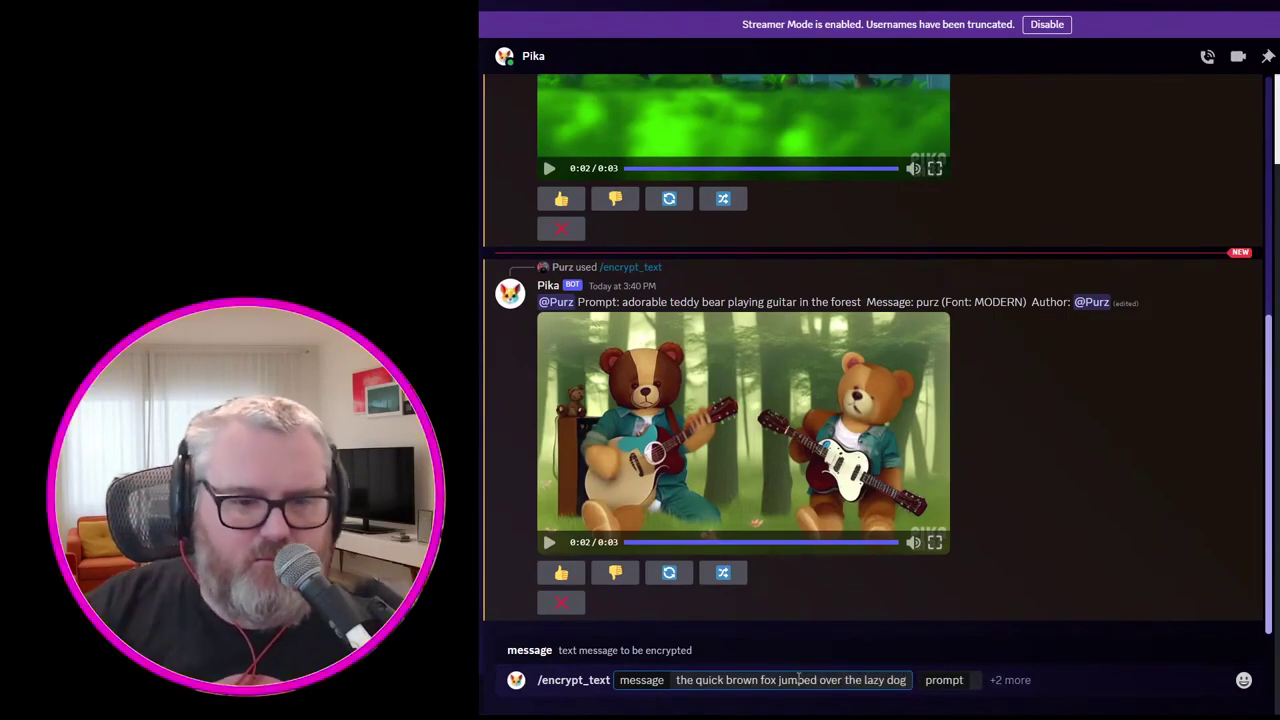
click(971, 680)
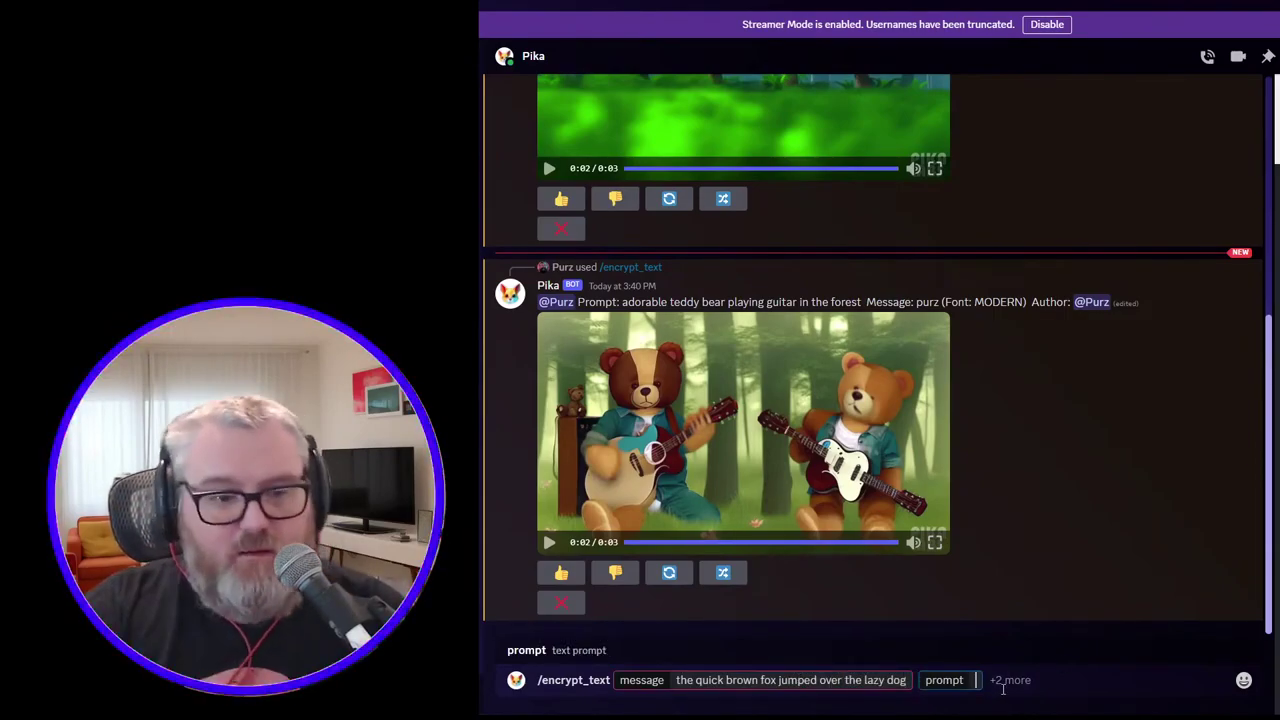
text(a quick brown fo)
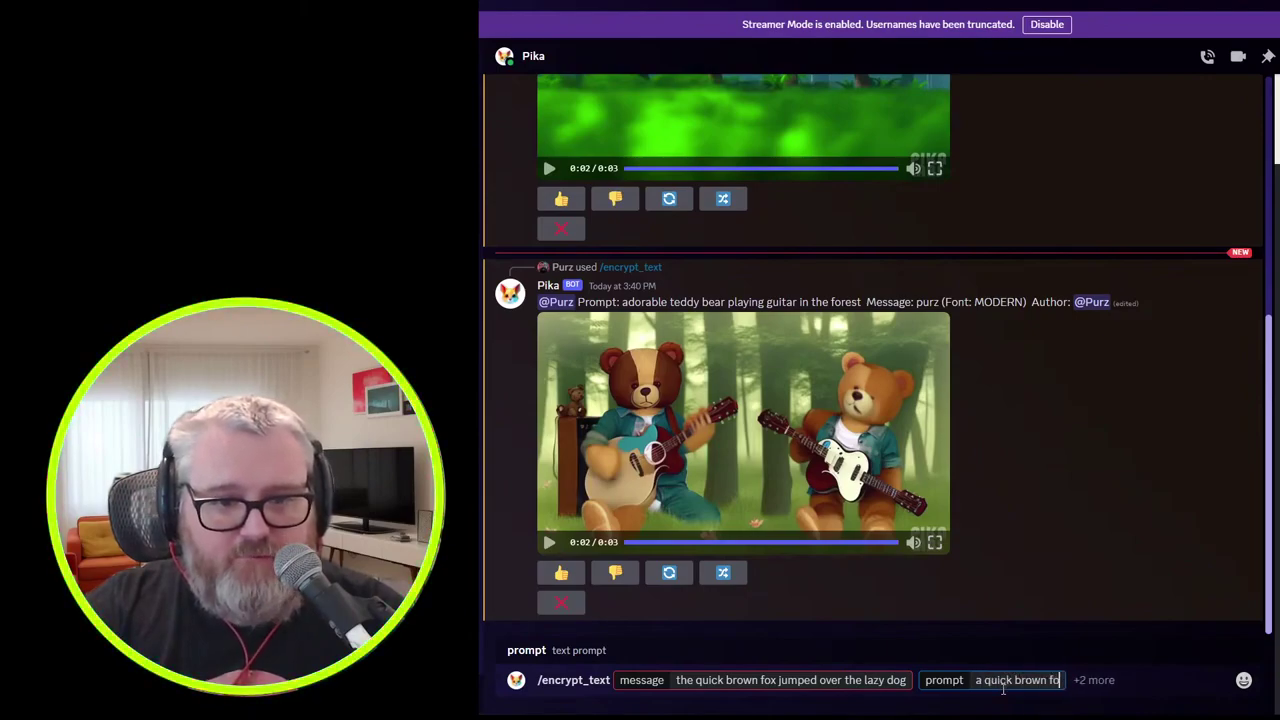
text(x jumping over a la)
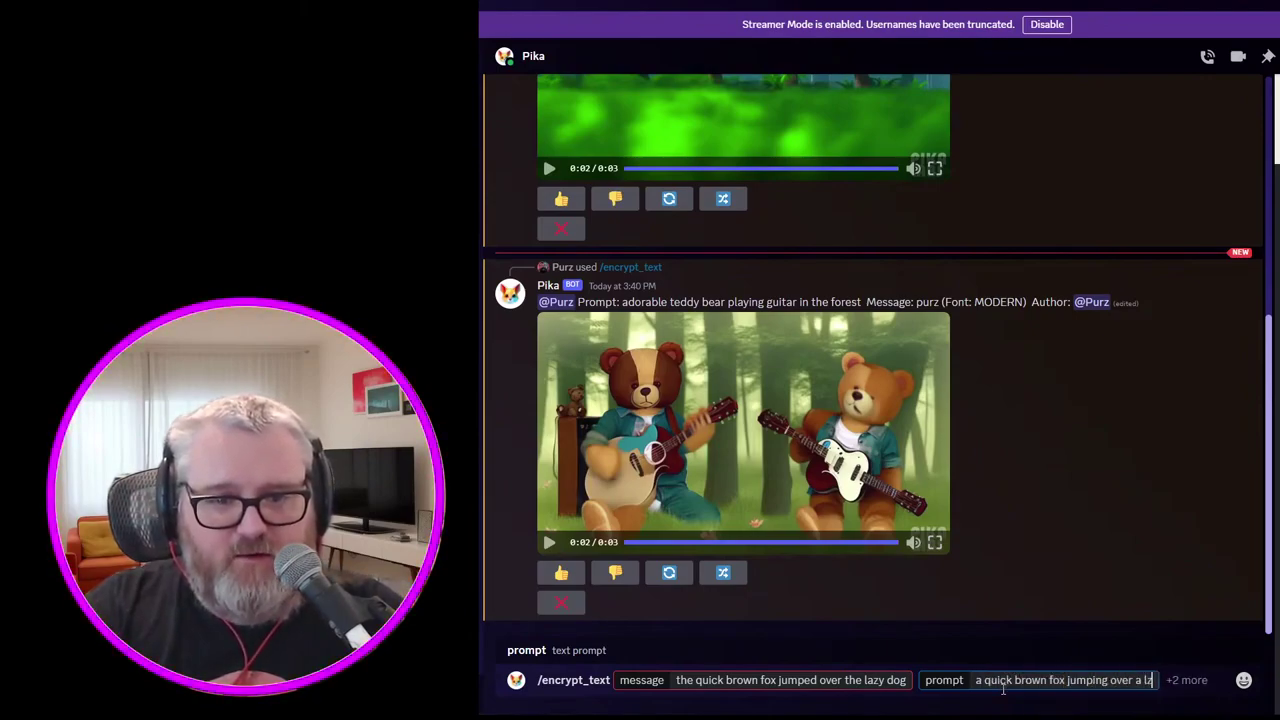
text(zy dog)
key(Return)
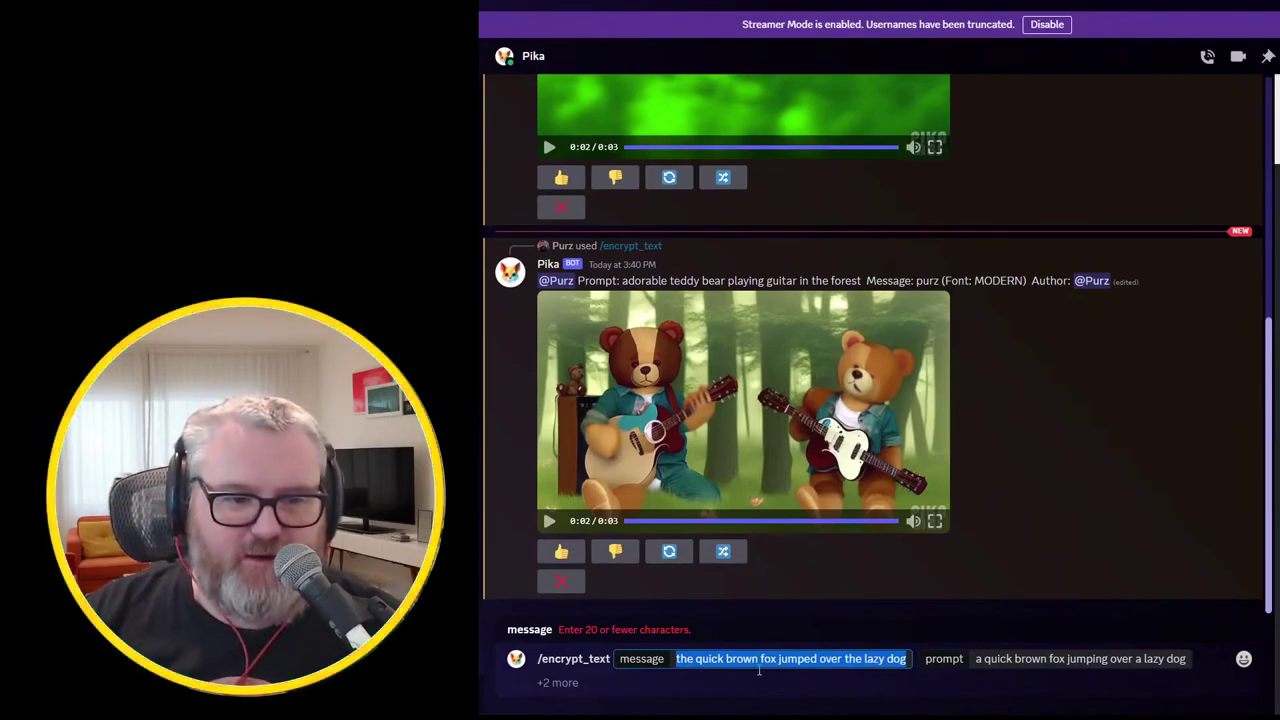
key(ctrl+a)
key(BackSpace)
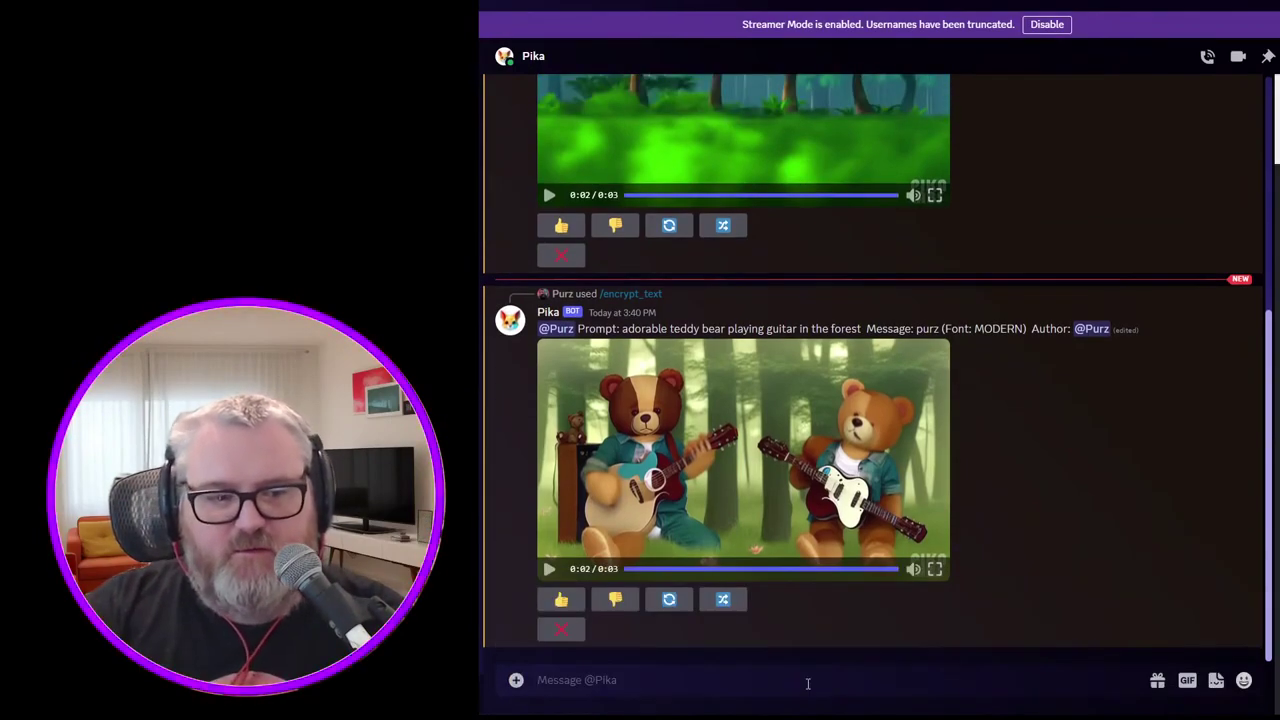
text(/a)
key(BackSpace)
key(BackSpace)
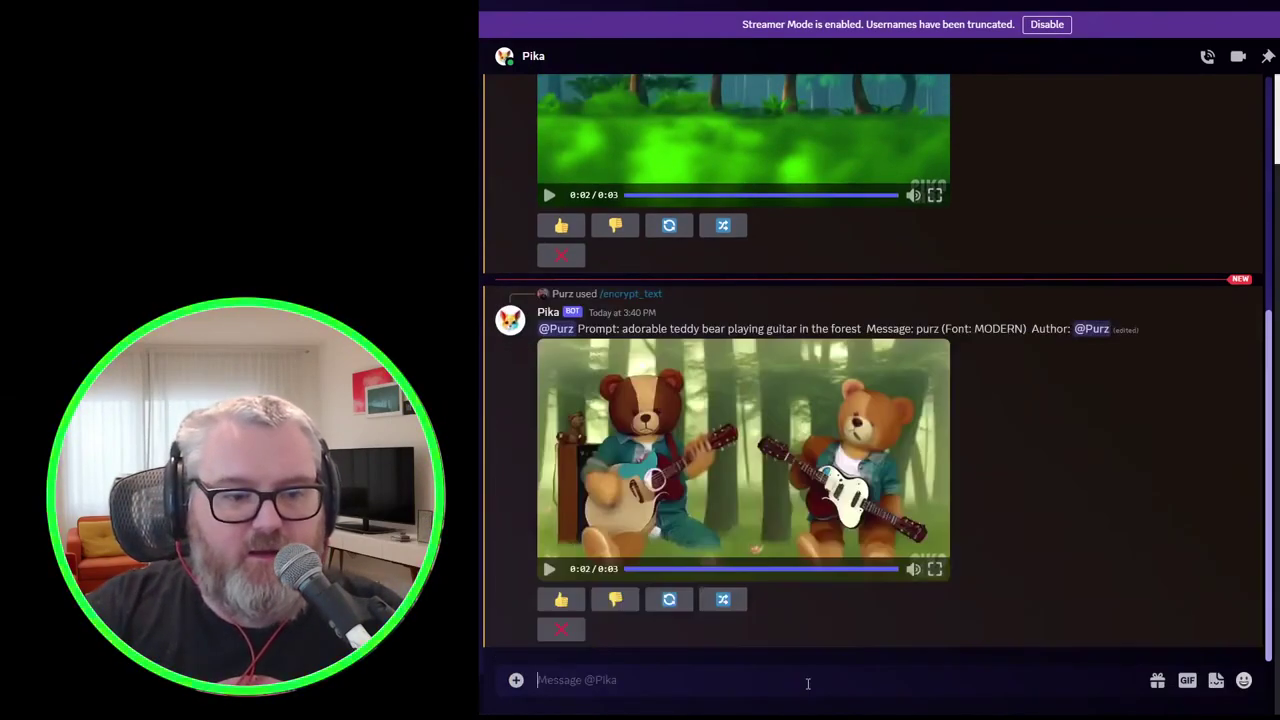
Step: Submit an encrypt_text command with message "doggo" and prompt "adorable puppies"
text(/encrypt_text)
key(Tab)
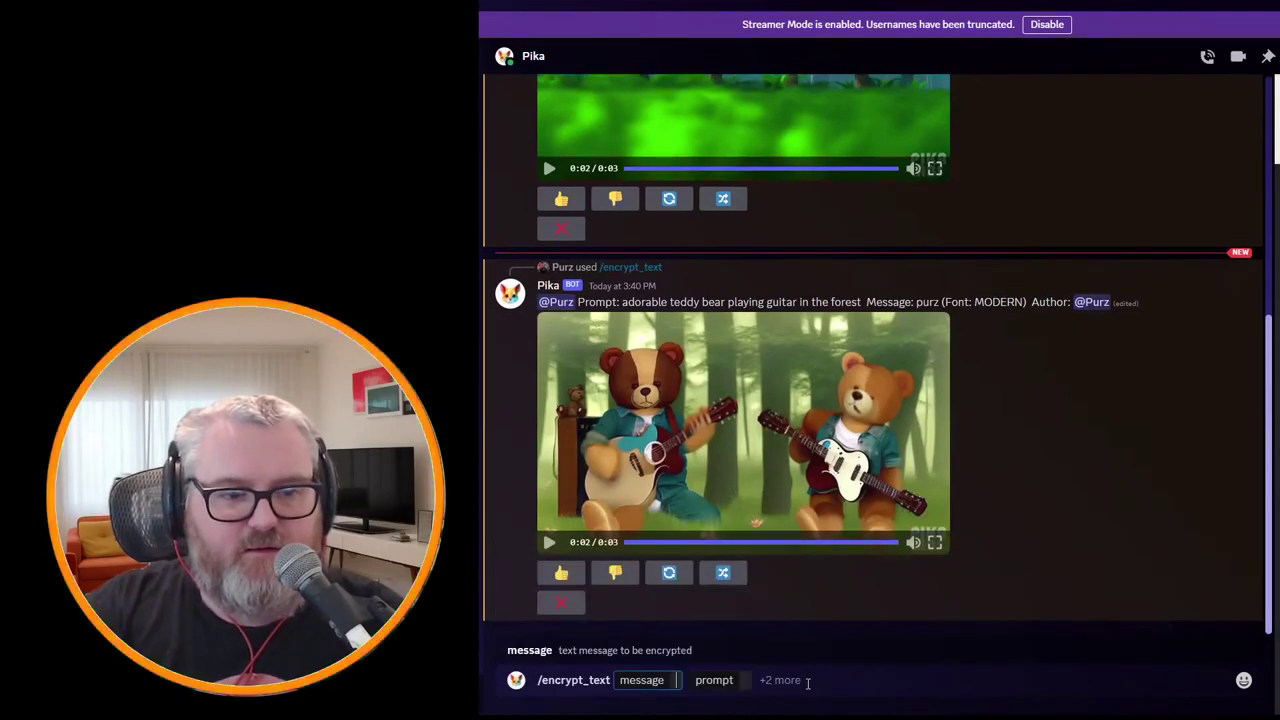
text(doggo)
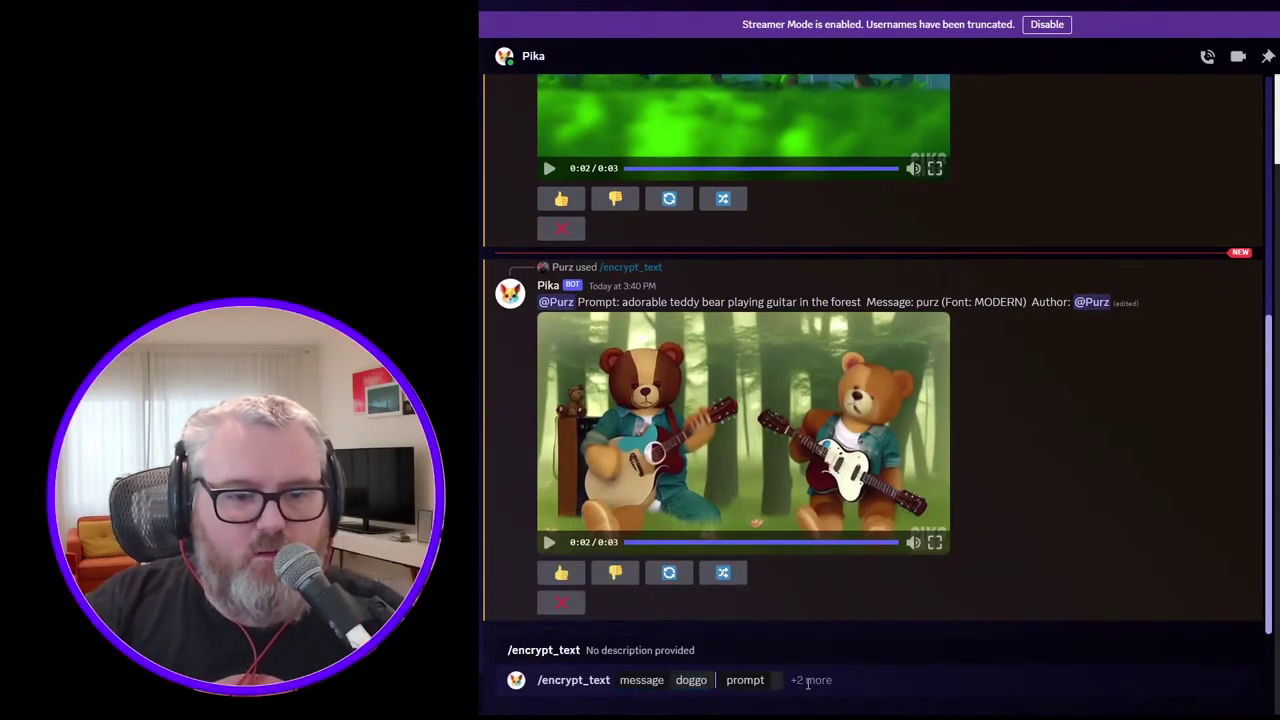
click(774, 680)
text(ador)
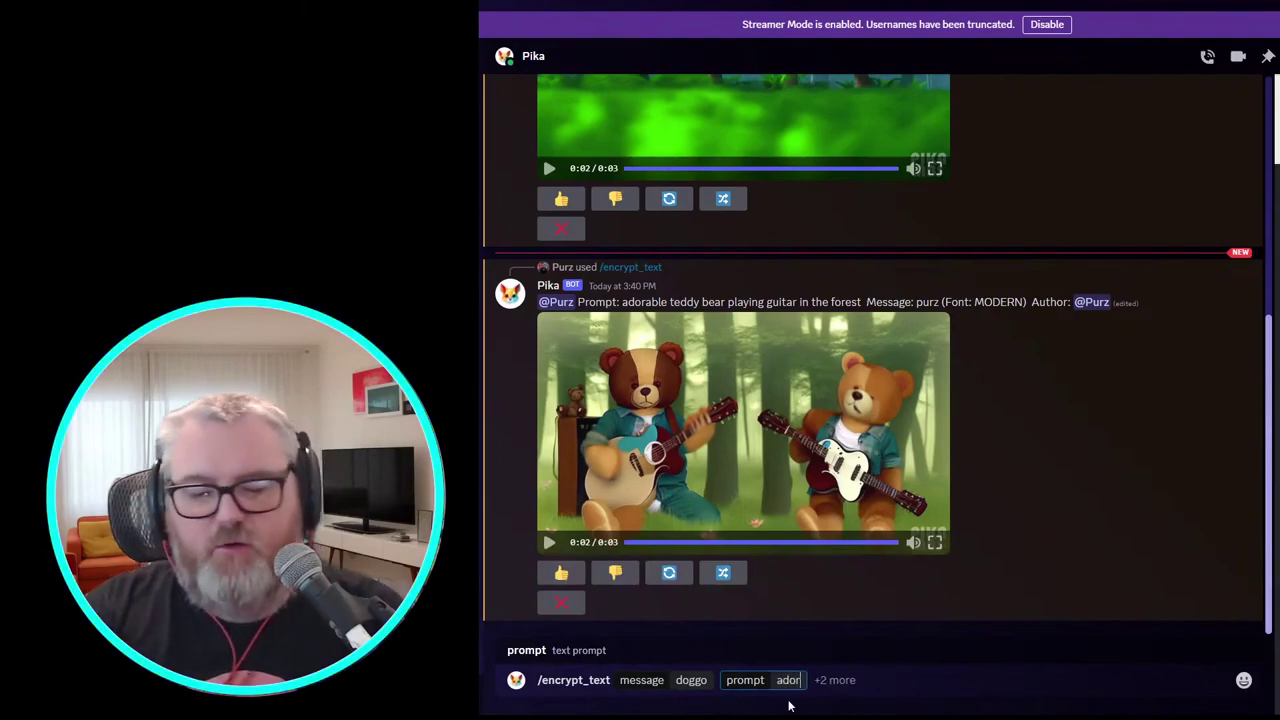
text(able puppies)
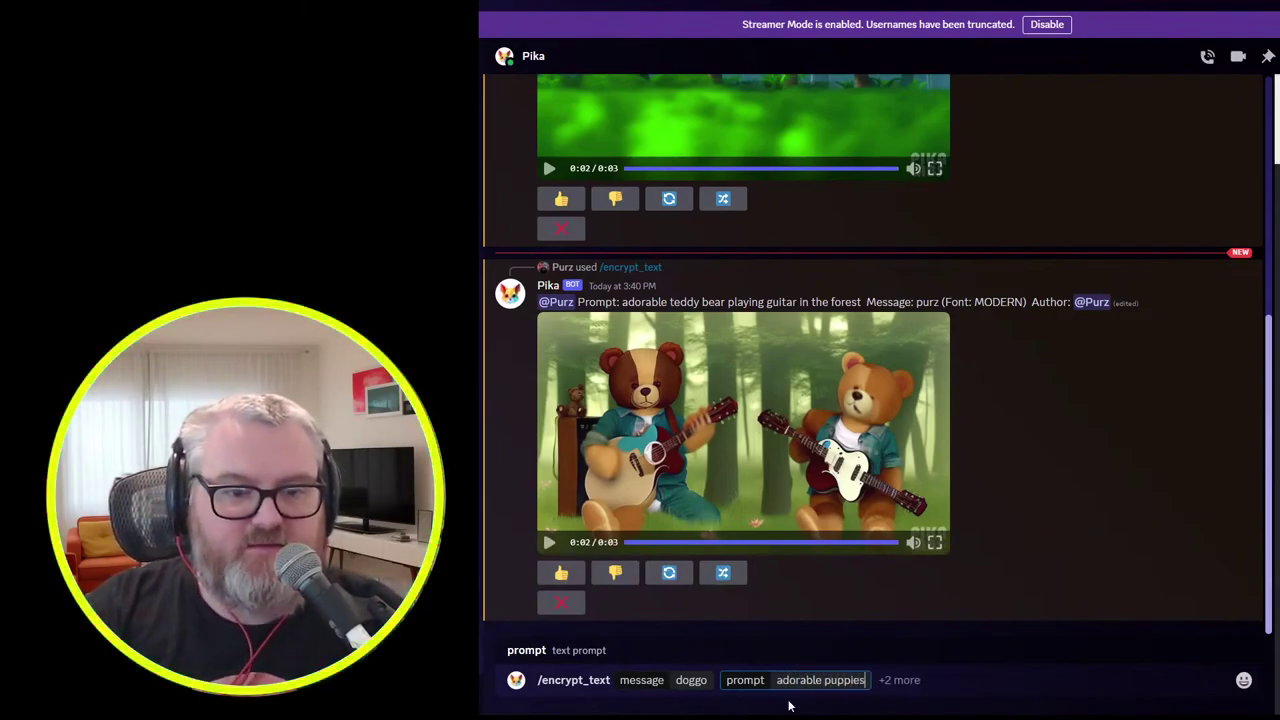
key(Return)
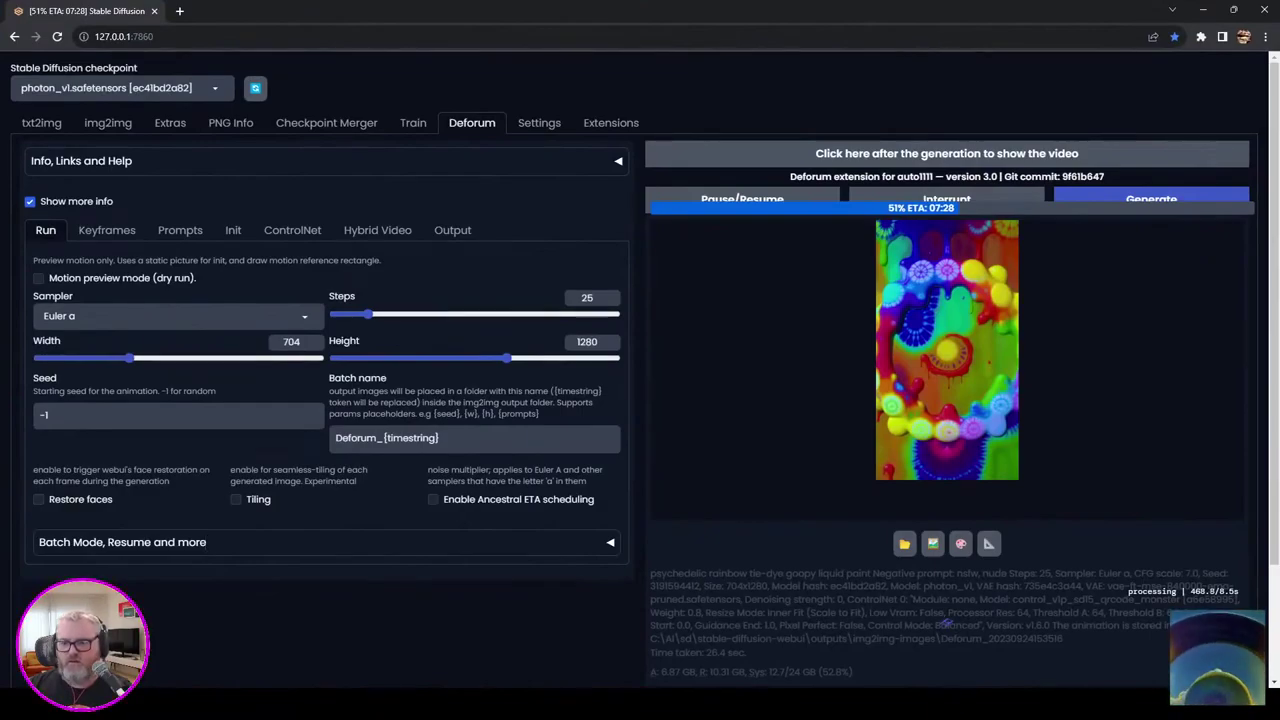
click(188, 704)
click(245, 637)
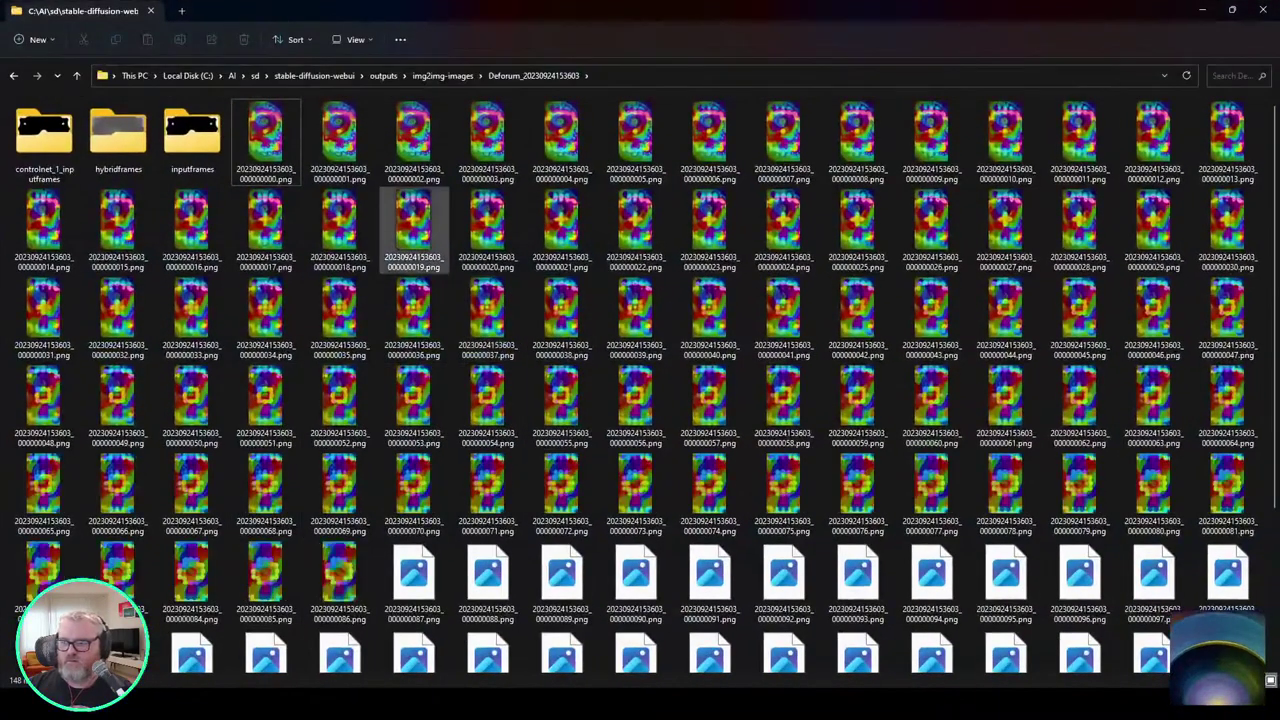
right_click(280, 134)
mouse_move(334, 203)
click(560, 226)
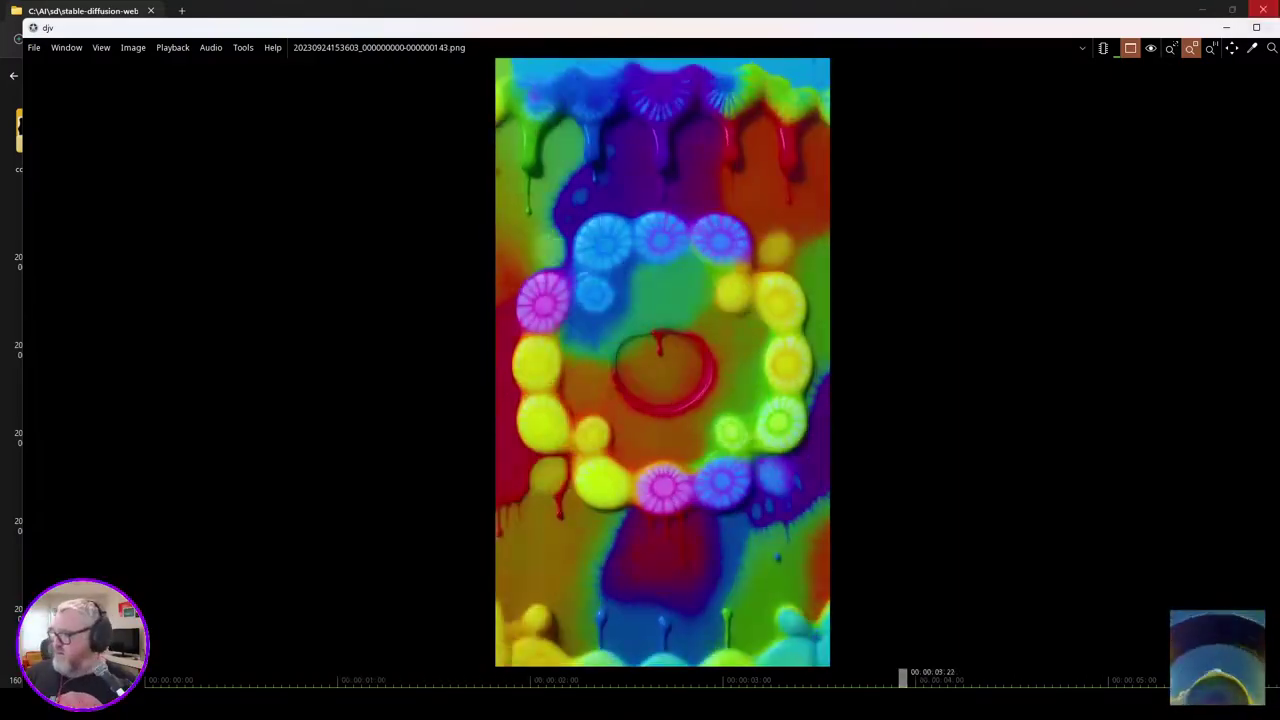
click(1264, 10)
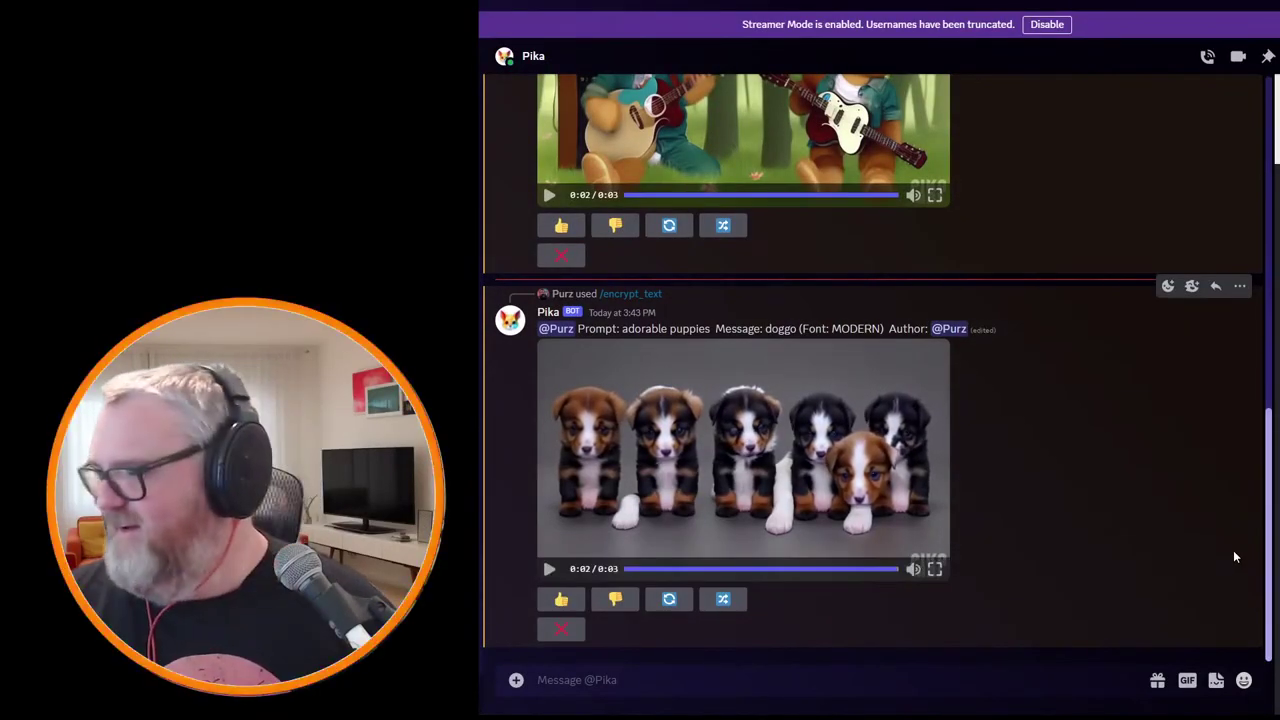
Step: Submit an encrypt_text command to the Pika bot with message "cute" and prompt "adorable kittens"
click(752, 682)
text(/e)
text(t_text)
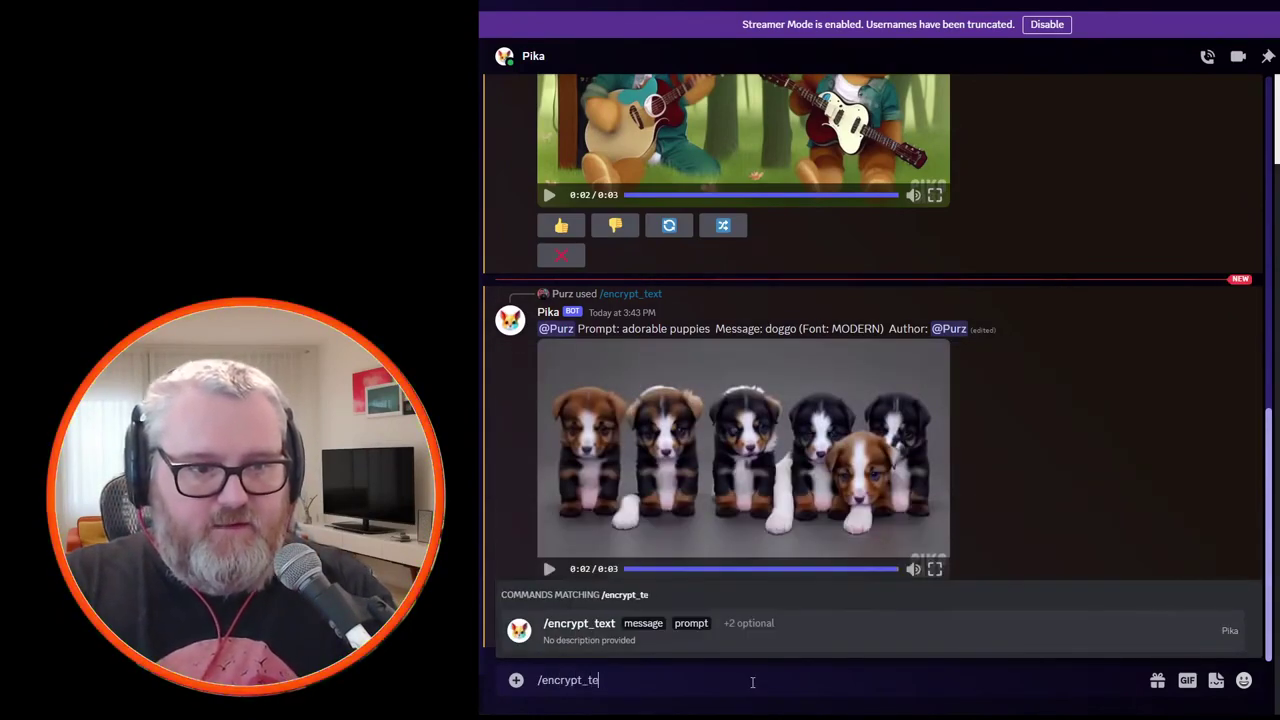
key(Tab)
text(cute)
key(Tab)
key(Tab)
text(adorable kittens)
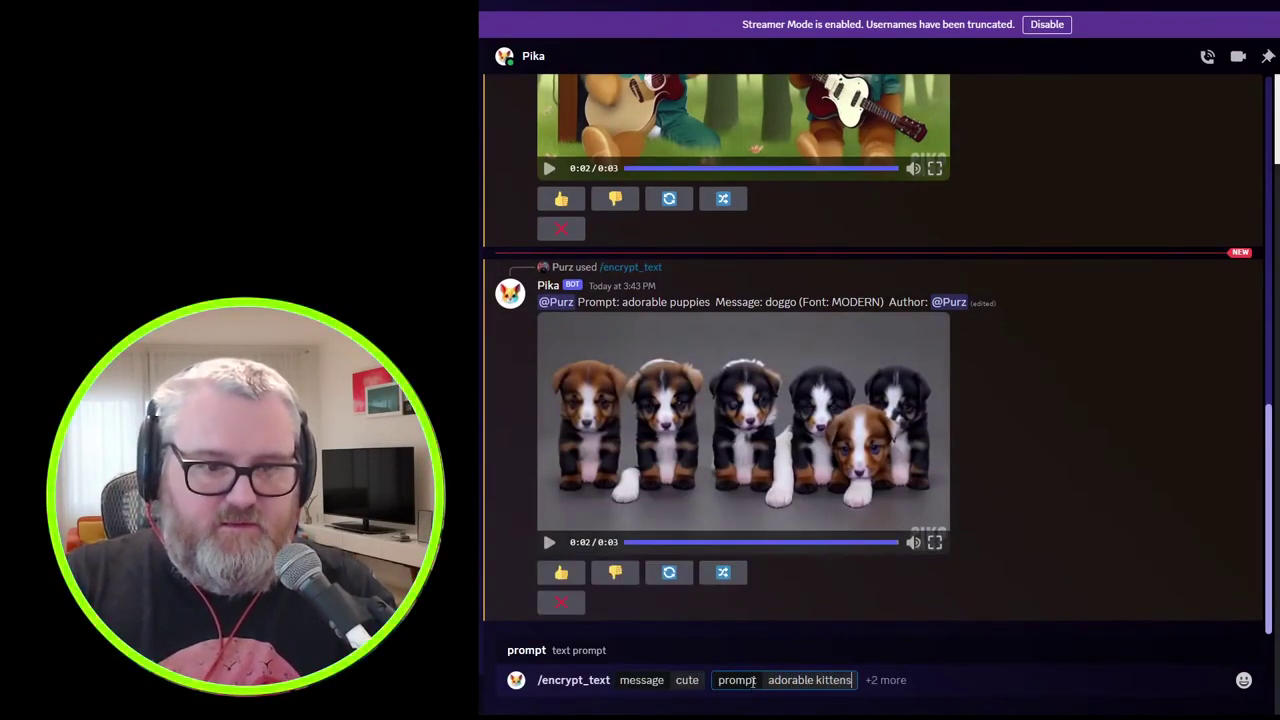
key(Return)
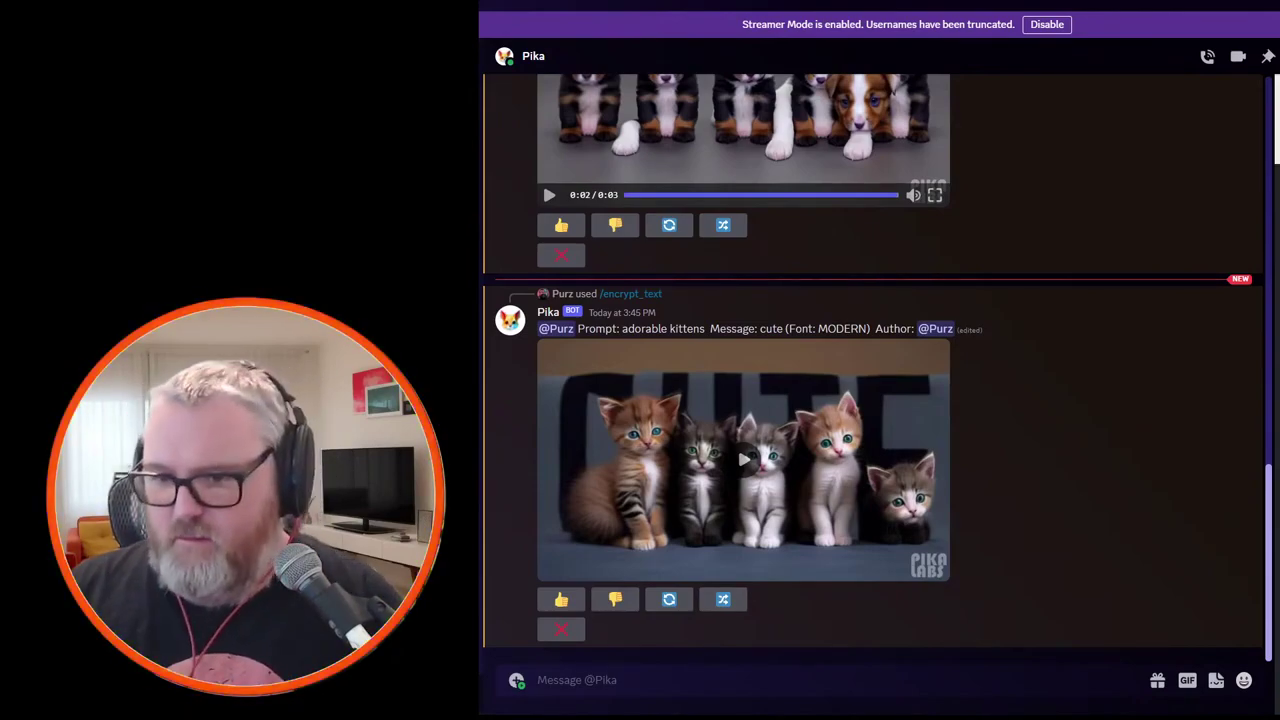
Step: Play the generated kittens video and replay it to check the hidden message
click(738, 464)
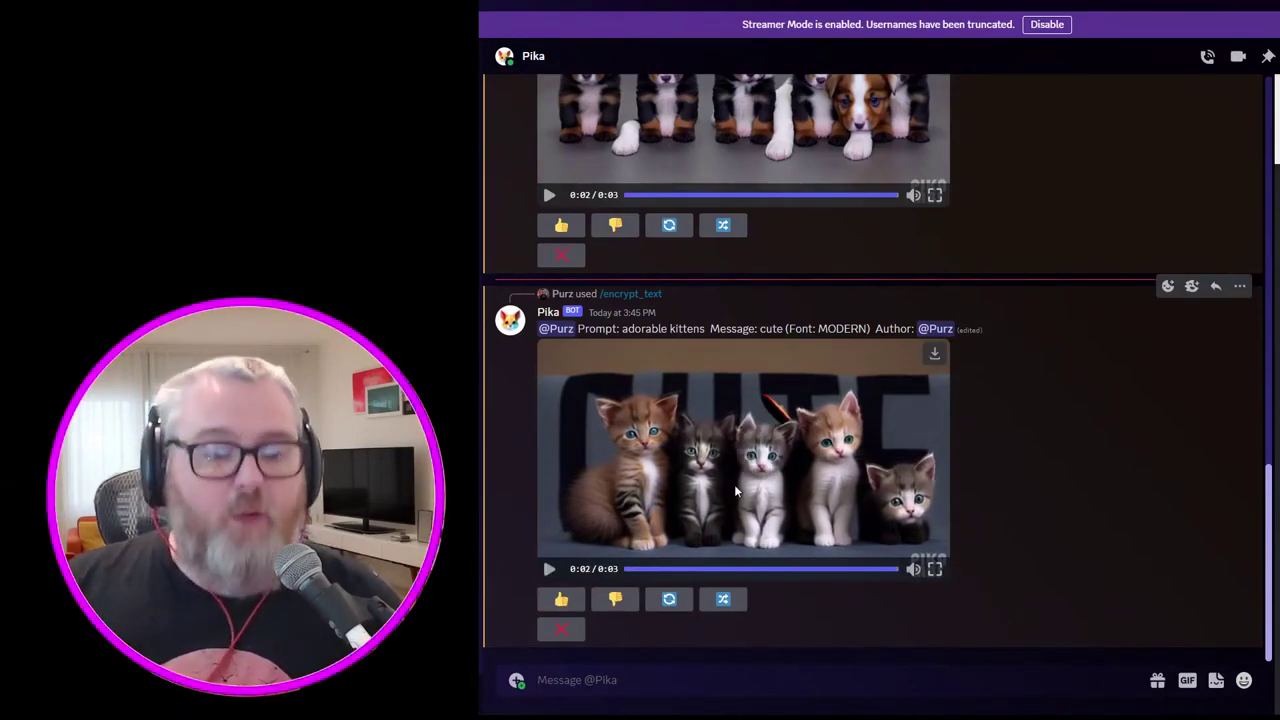
click(736, 486)
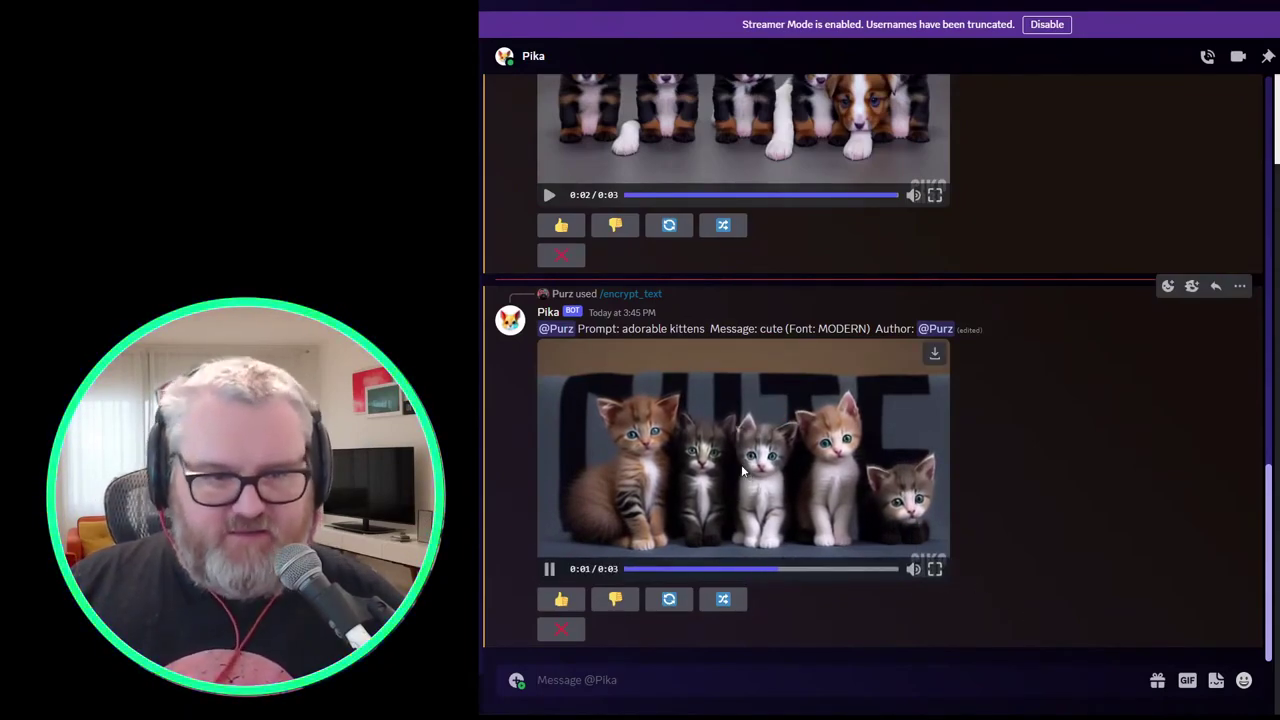
click(735, 515)
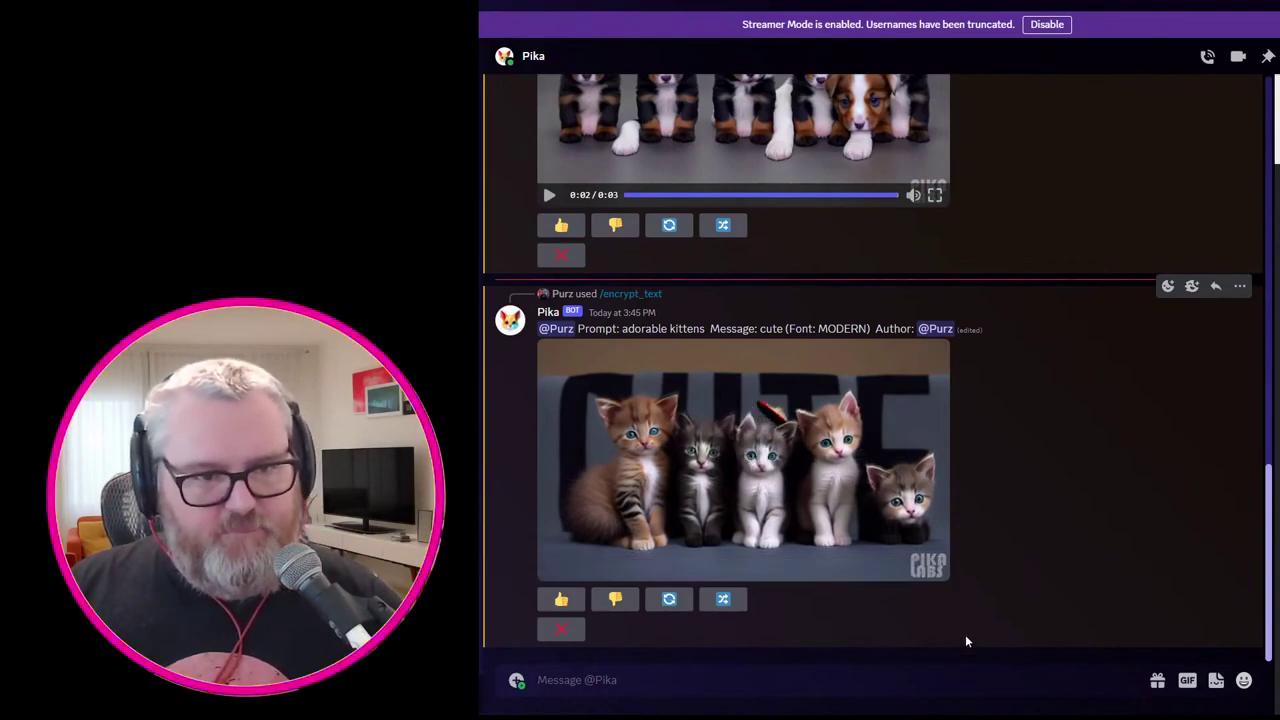
Step: Start another encrypt_text command with "art cops" as the message
click(818, 679)
text(/)
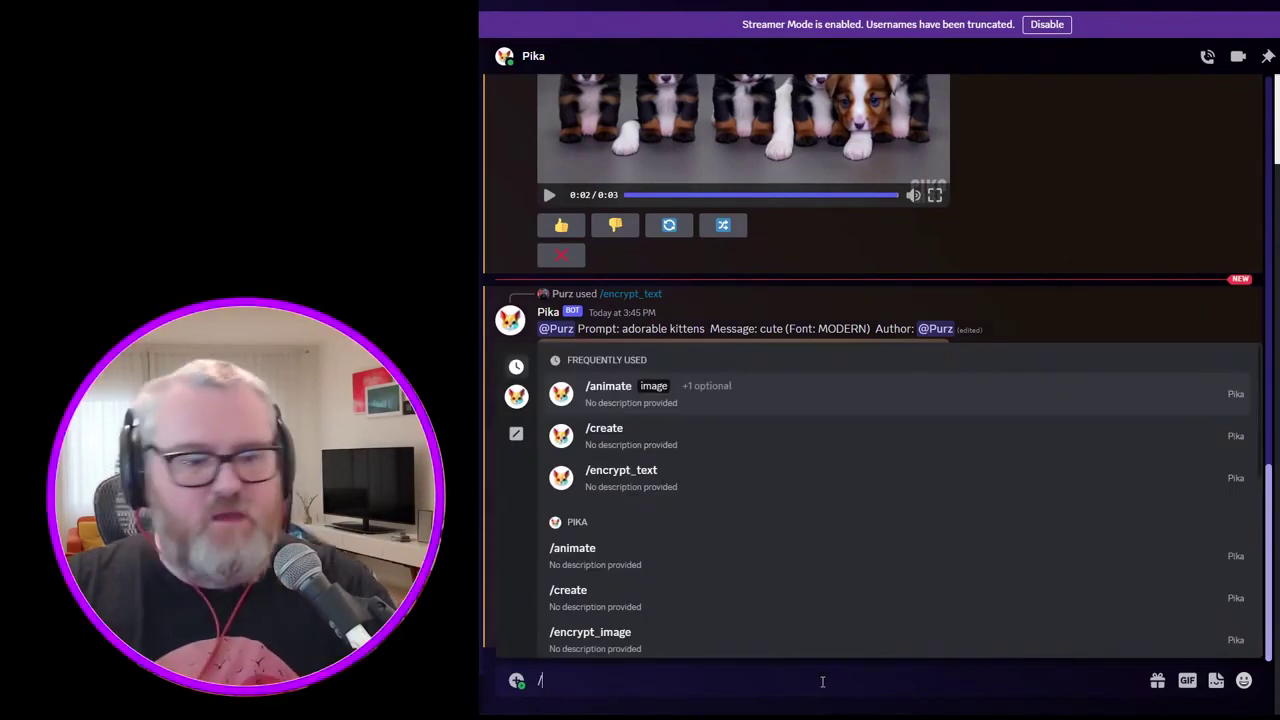
text(encr)
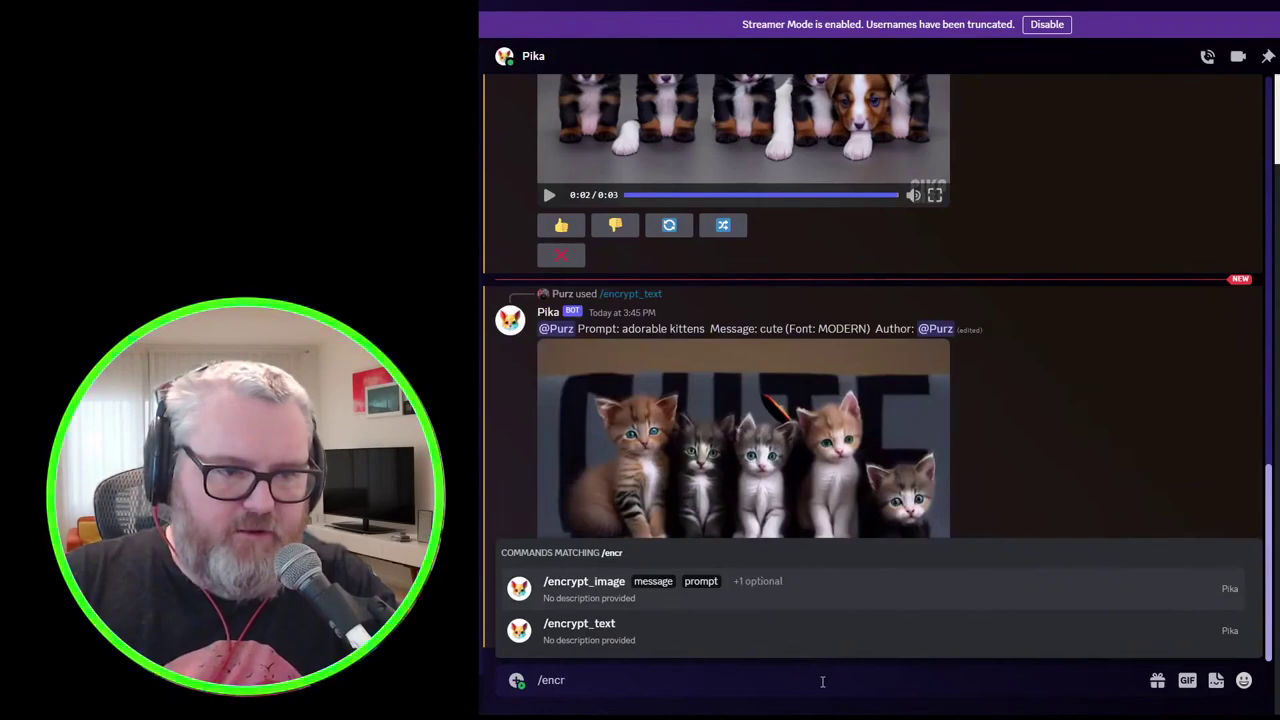
text(ypt_text)
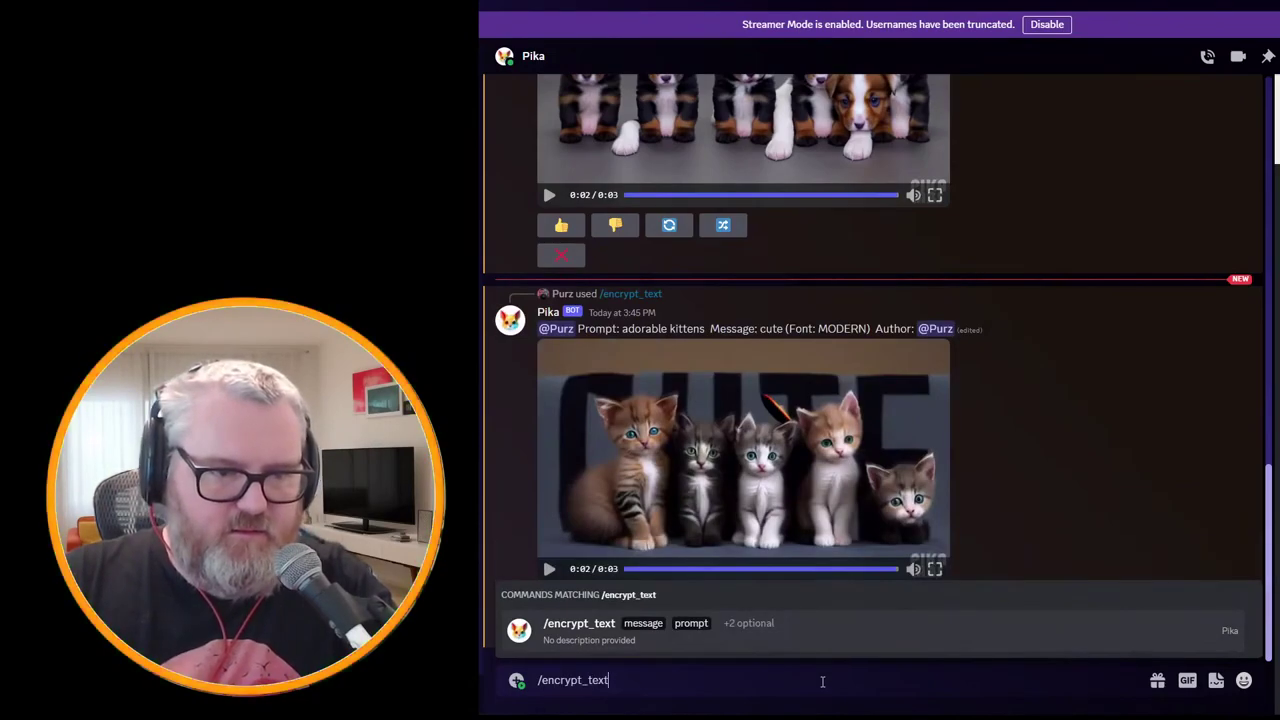
key(Tab)
text(art cope)
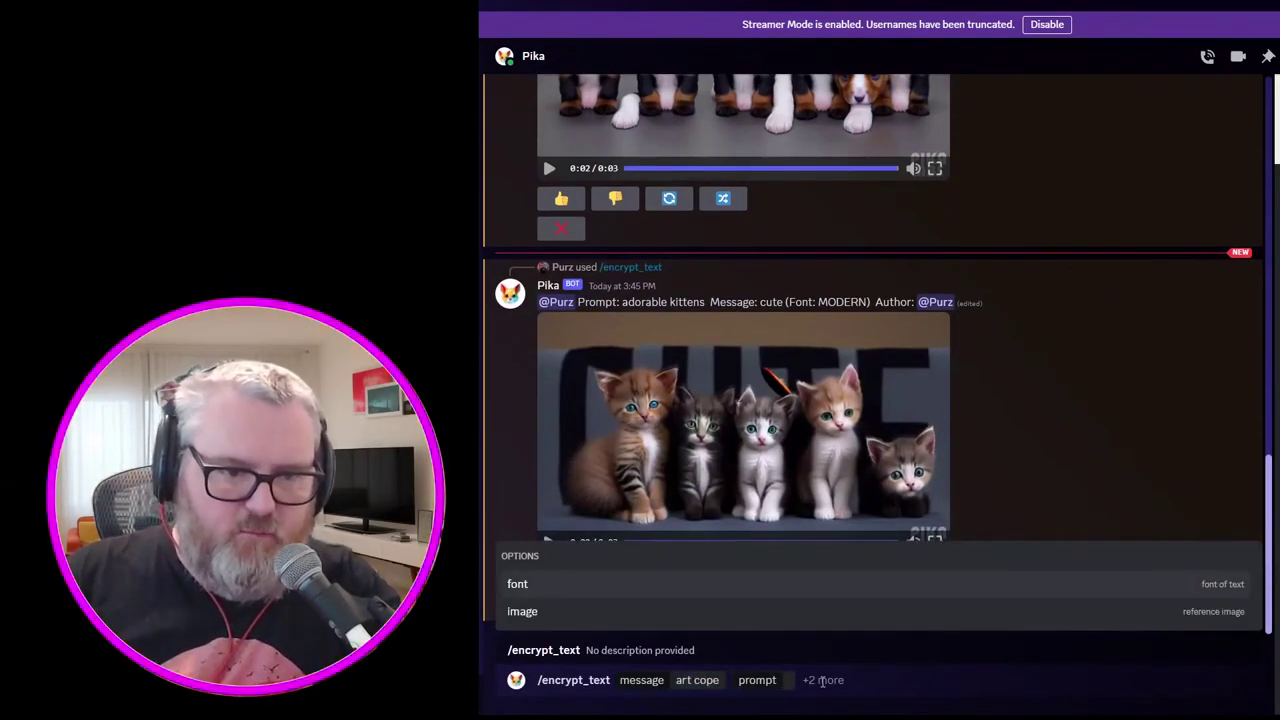
click(717, 685)
key(BackSpace)
text(s)
Step: Set the command's prompt to "miami vice -camera zoom out" and submit it
key(Tab)
text(miami vi)
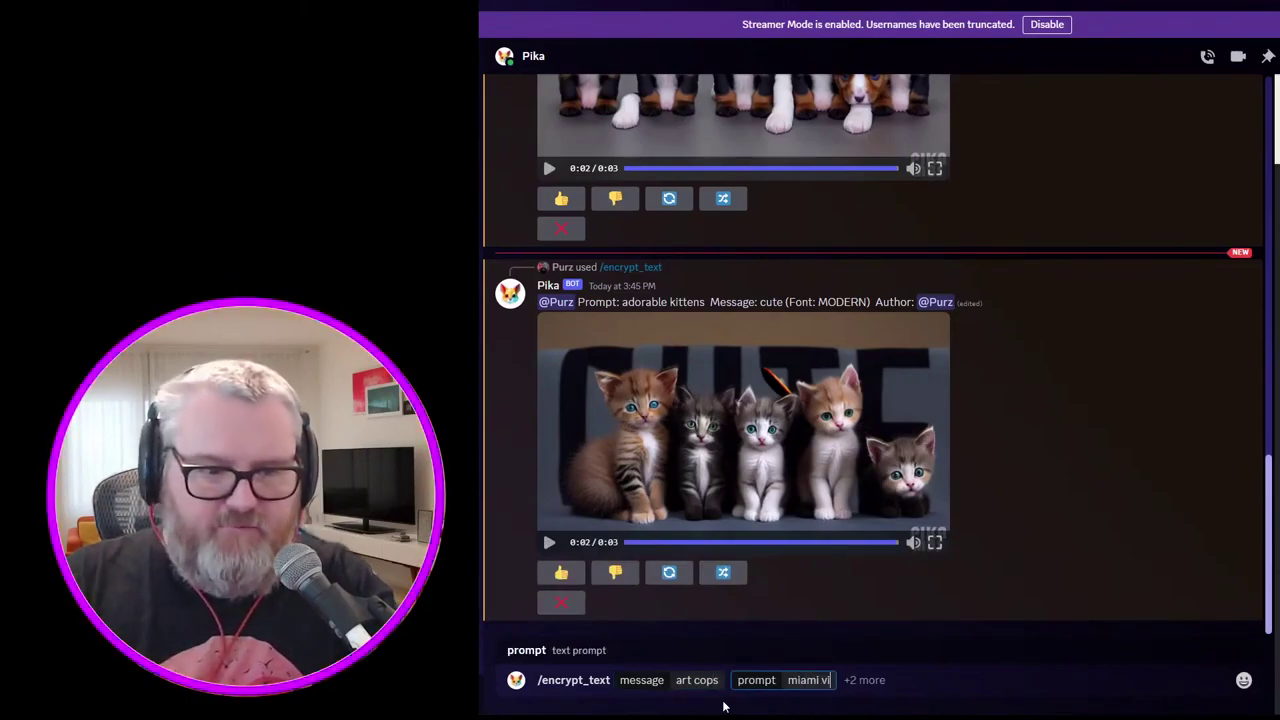
text(ce -camera)
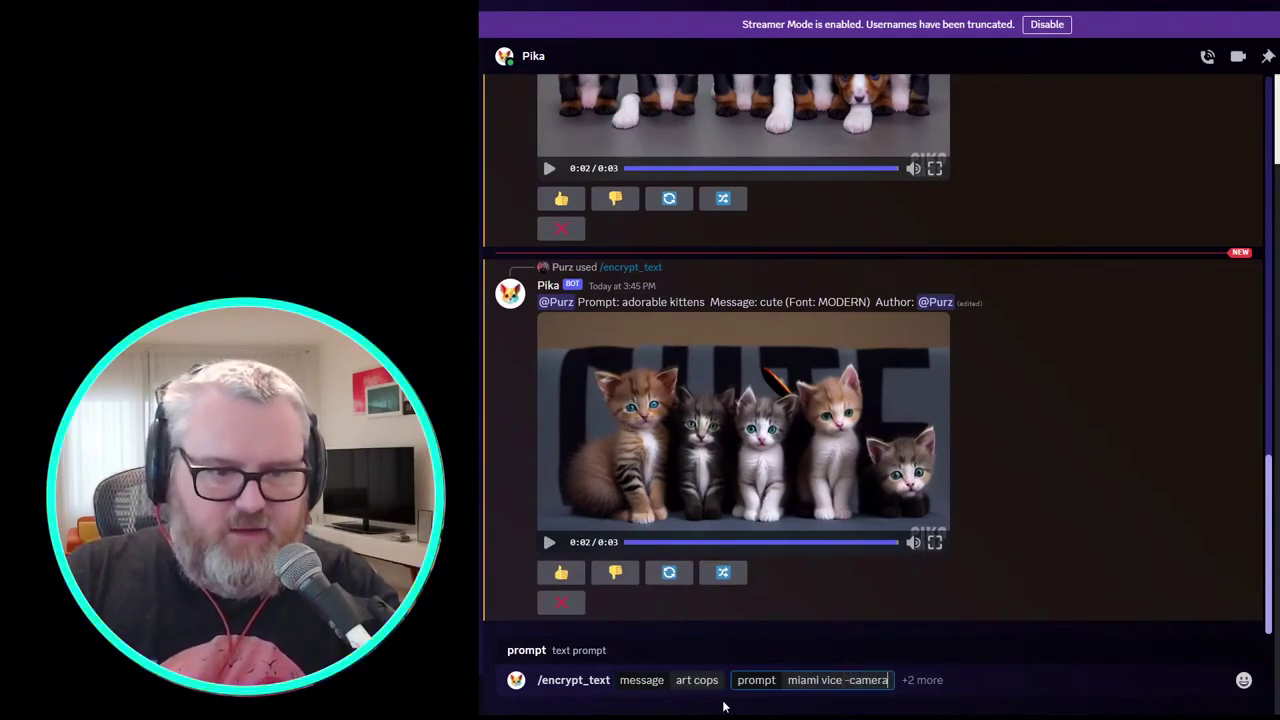
text( zoom out)
key(Return)
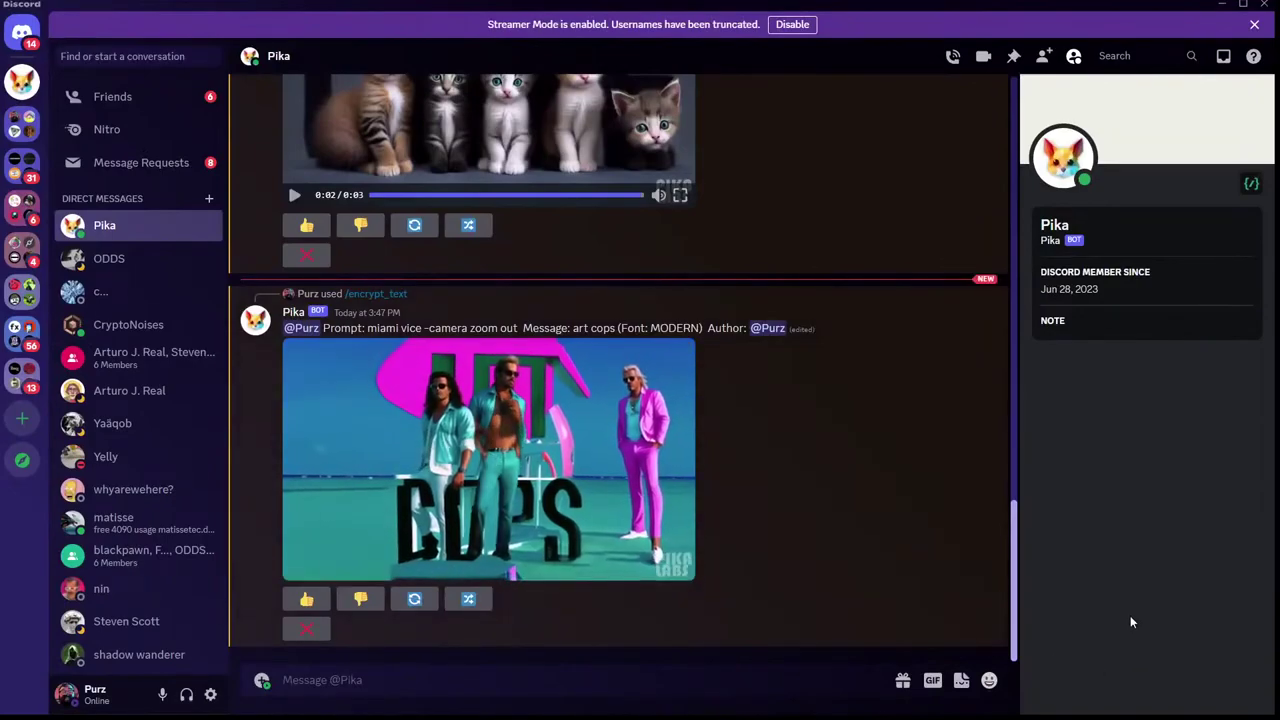
Step: Fill in a new encrypt_text command with message "world peace" and prompt "war, soldiers fighting"
click(637, 684)
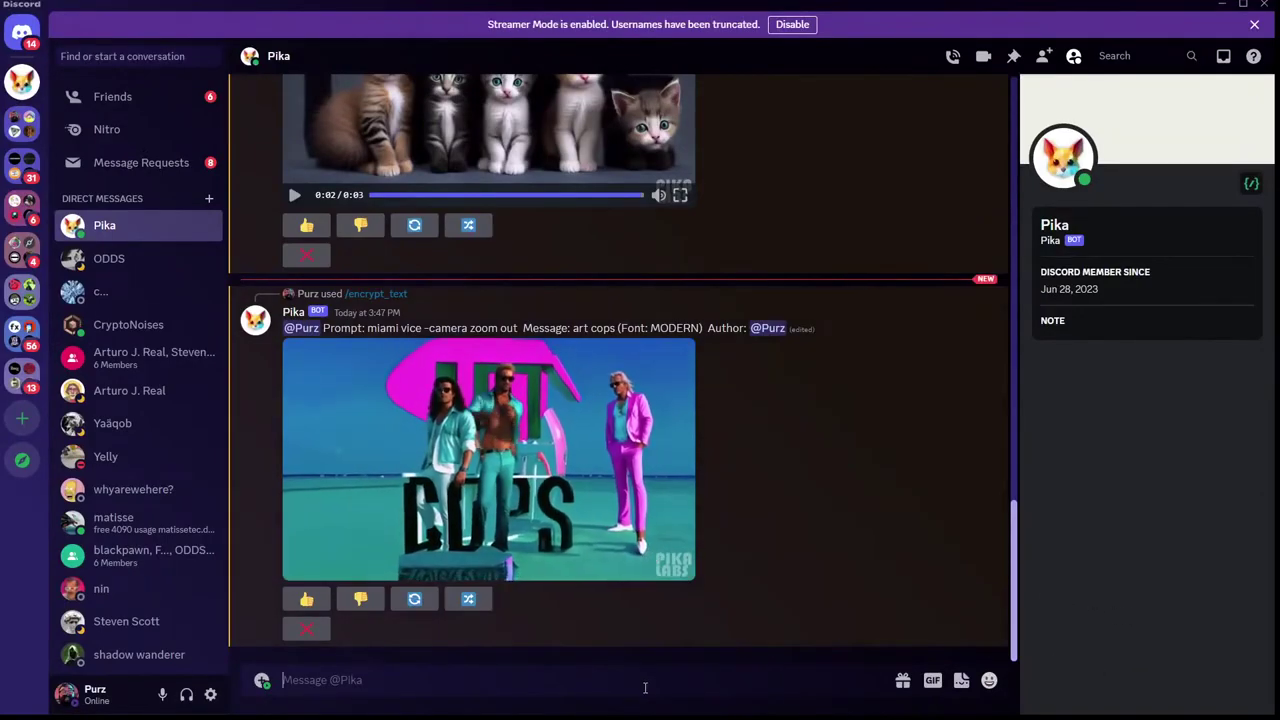
text(/encr)
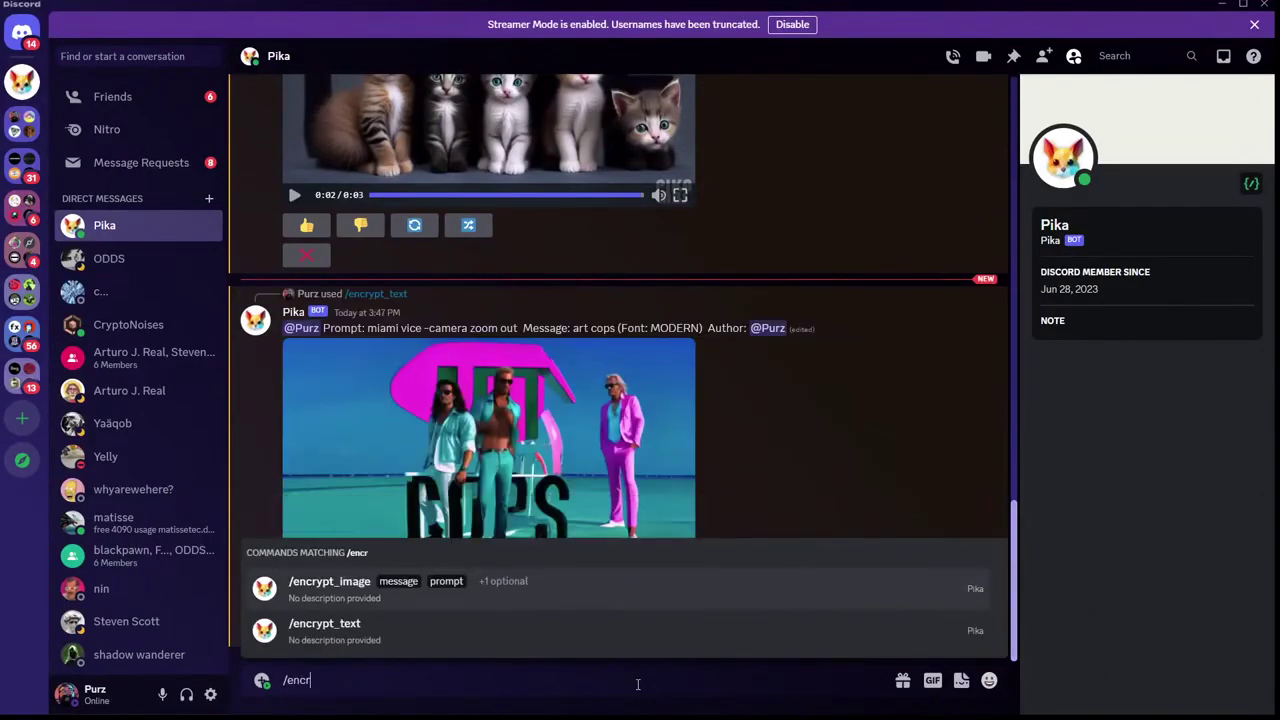
text(ypt_text)
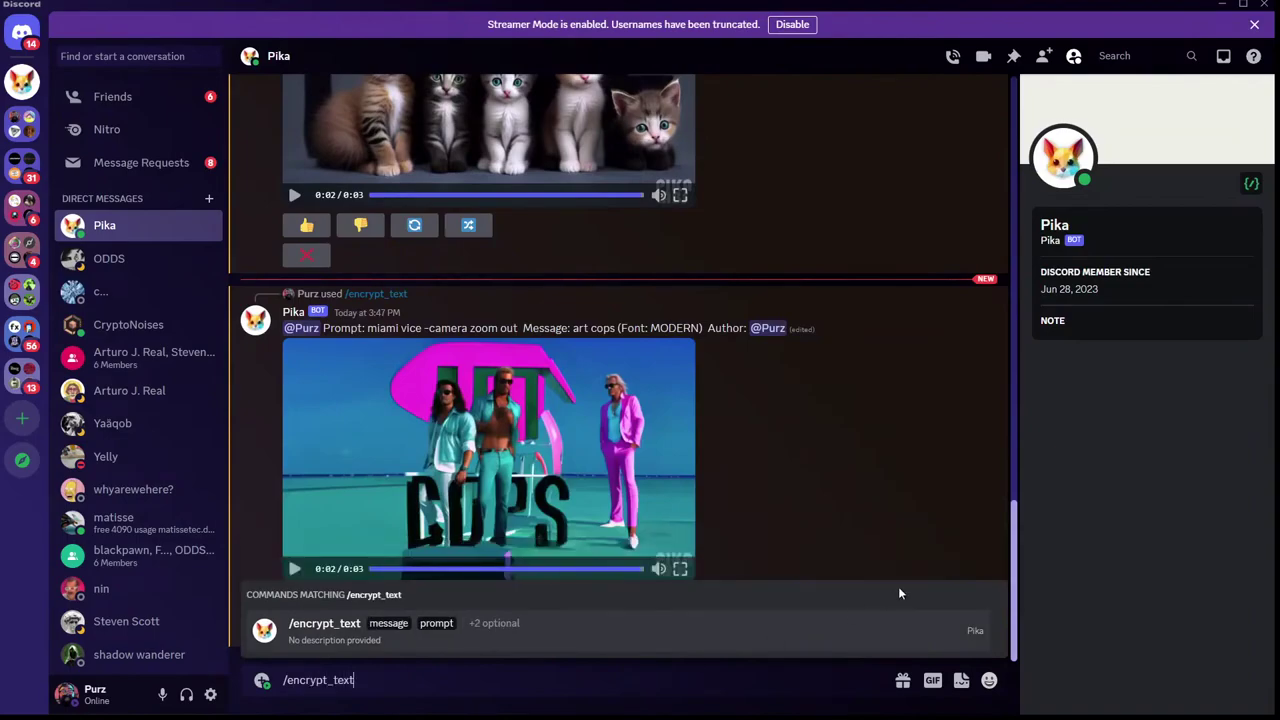
click(484, 643)
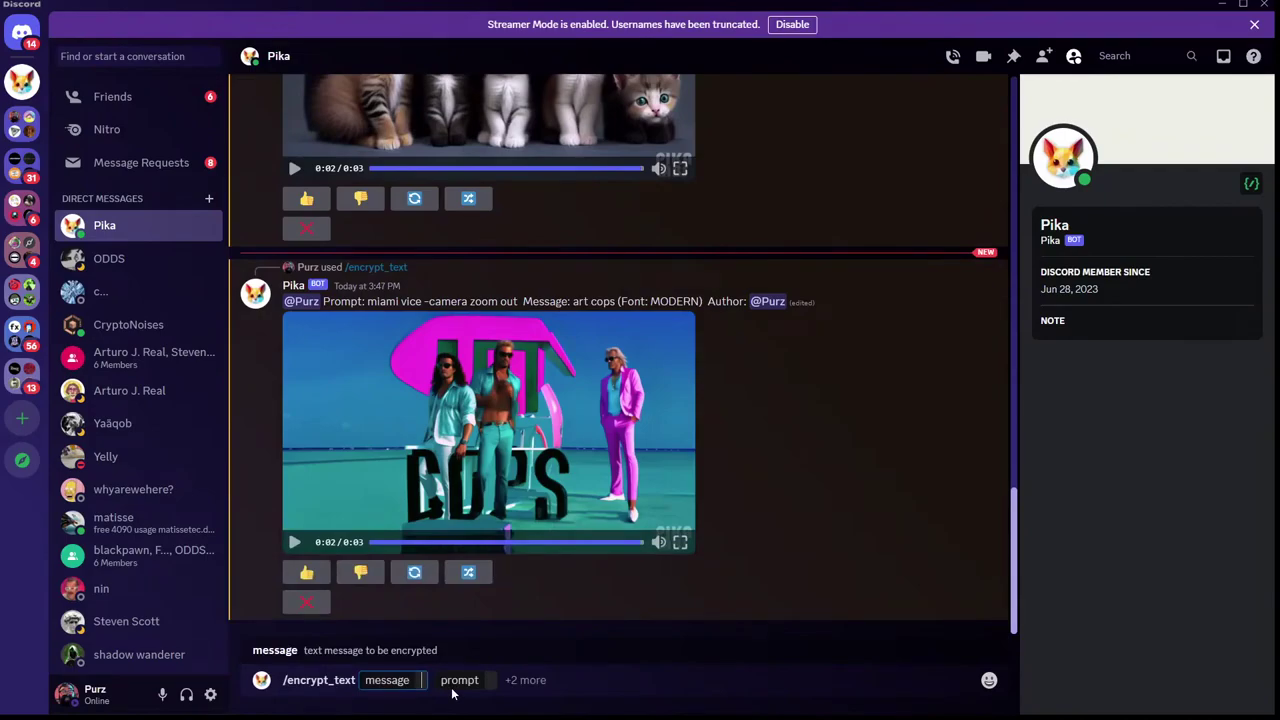
text(world.peace)
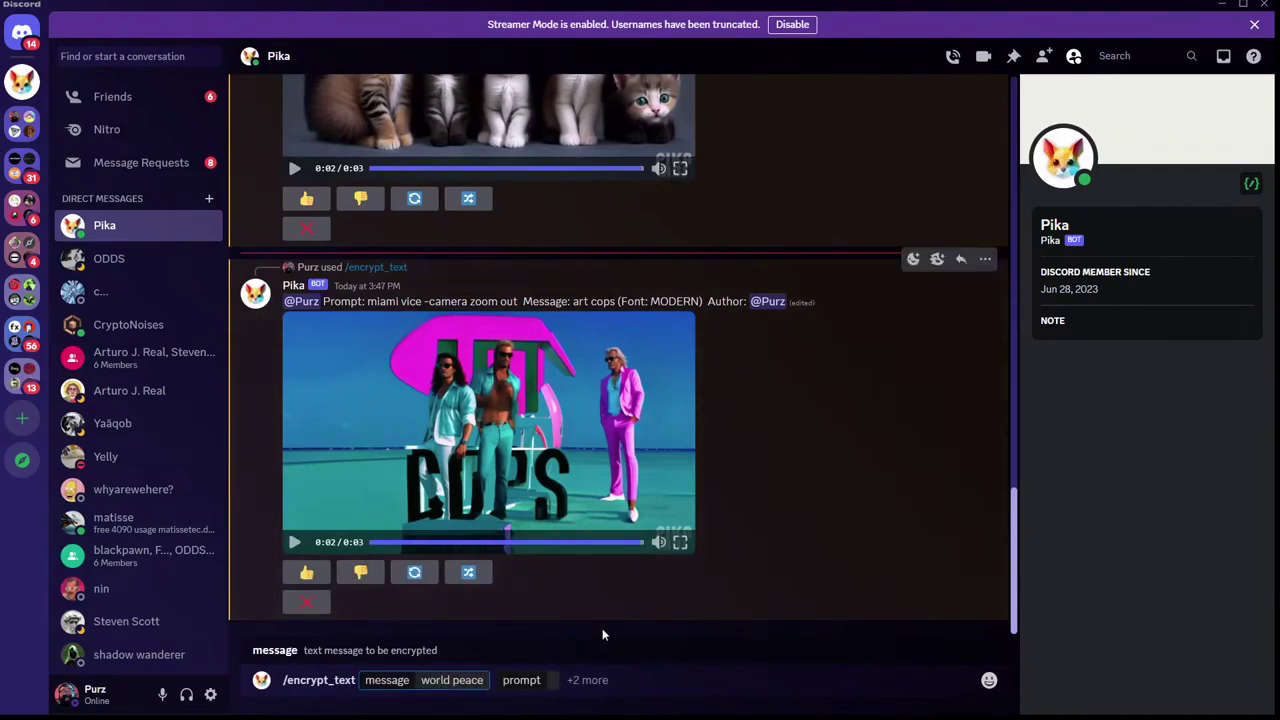
key(Tab)
text(war)
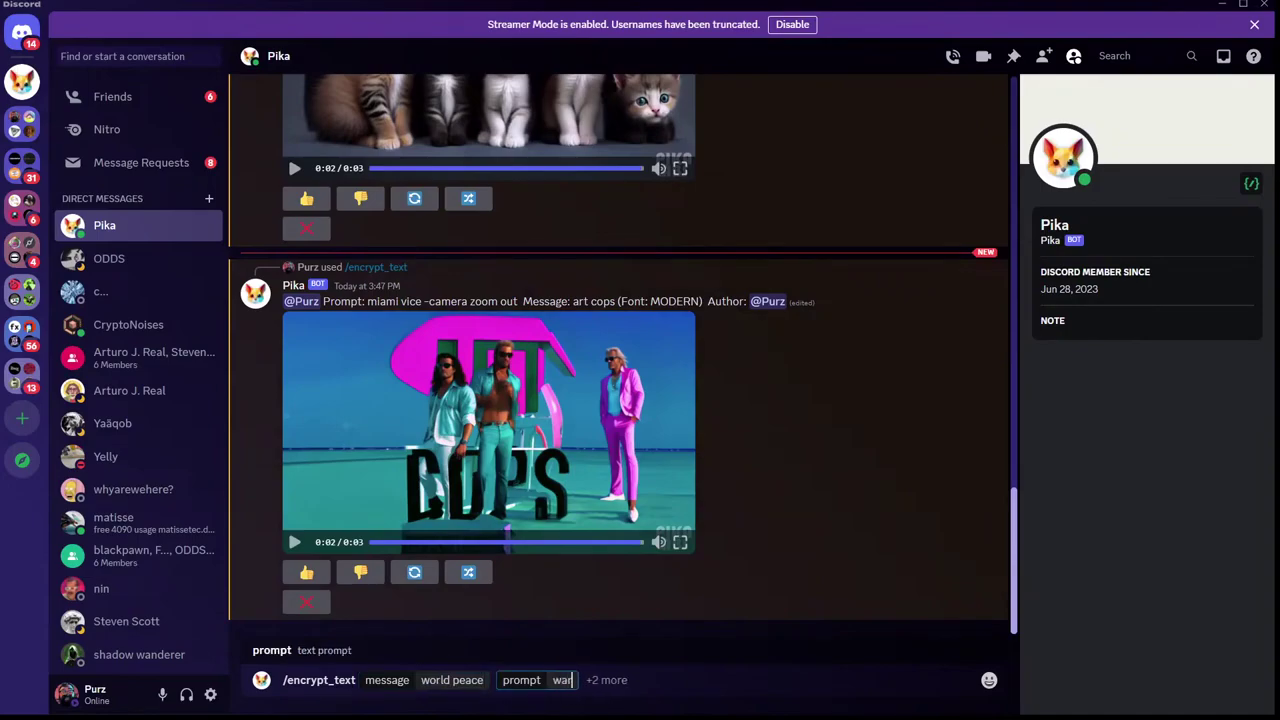
text(, soldiers fighting)
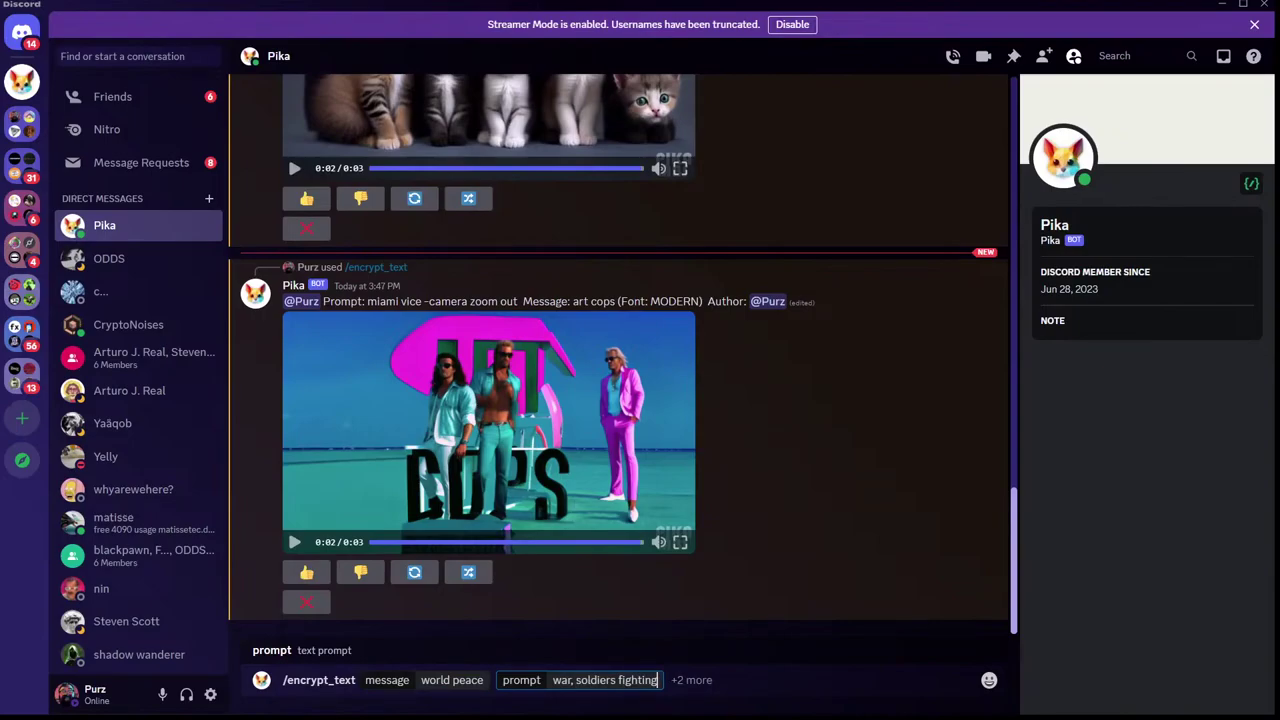
Step: Add the RETRO font option to the "world peace" command and submit it
key(Tab)
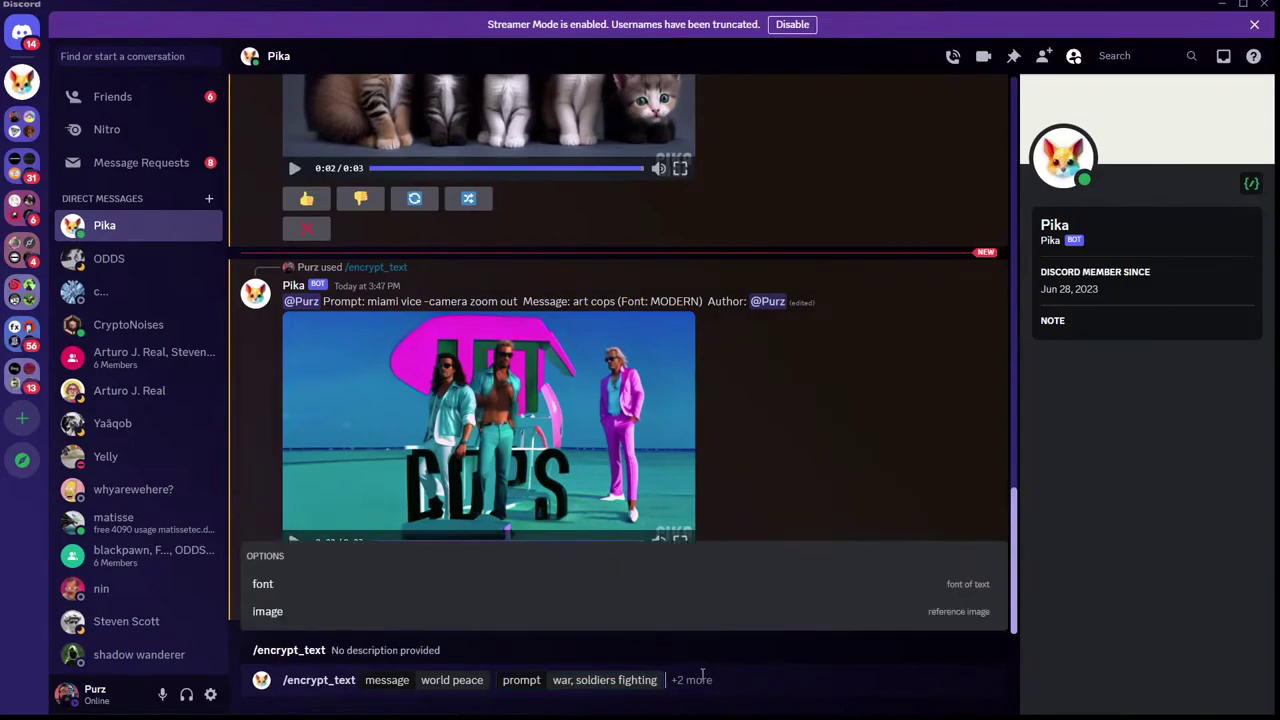
click(372, 590)
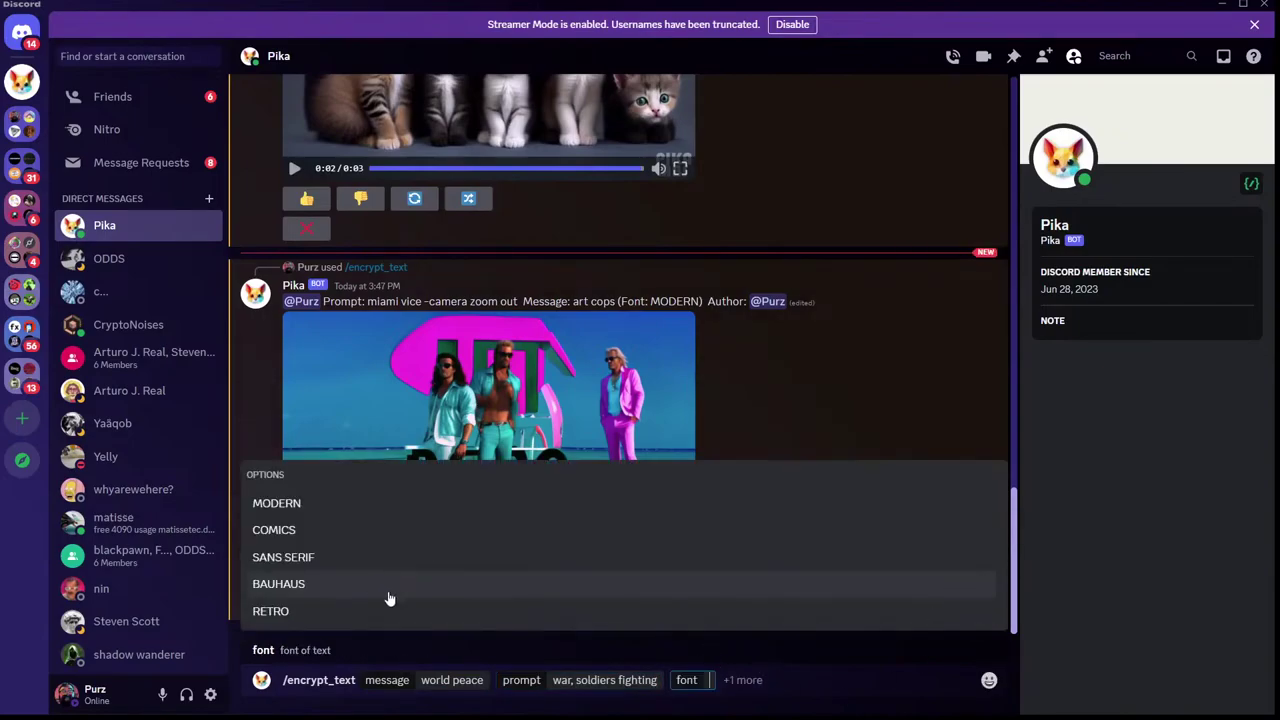
click(300, 611)
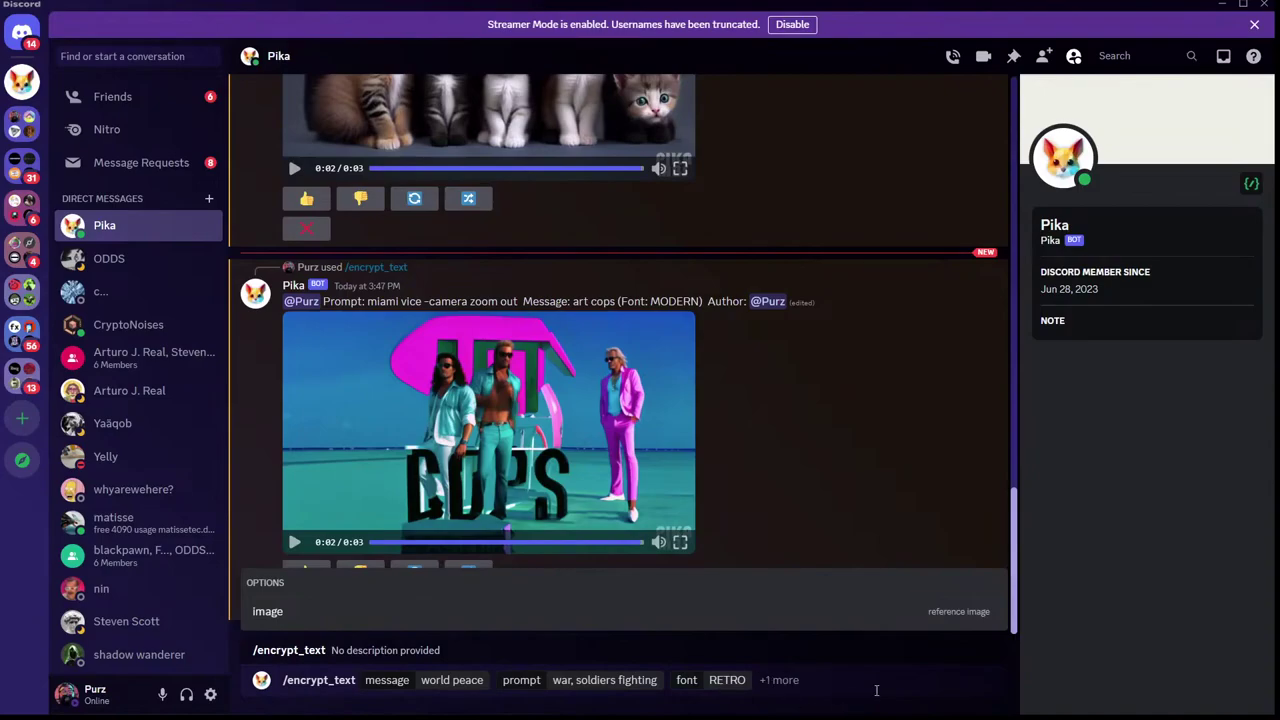
key(Return)
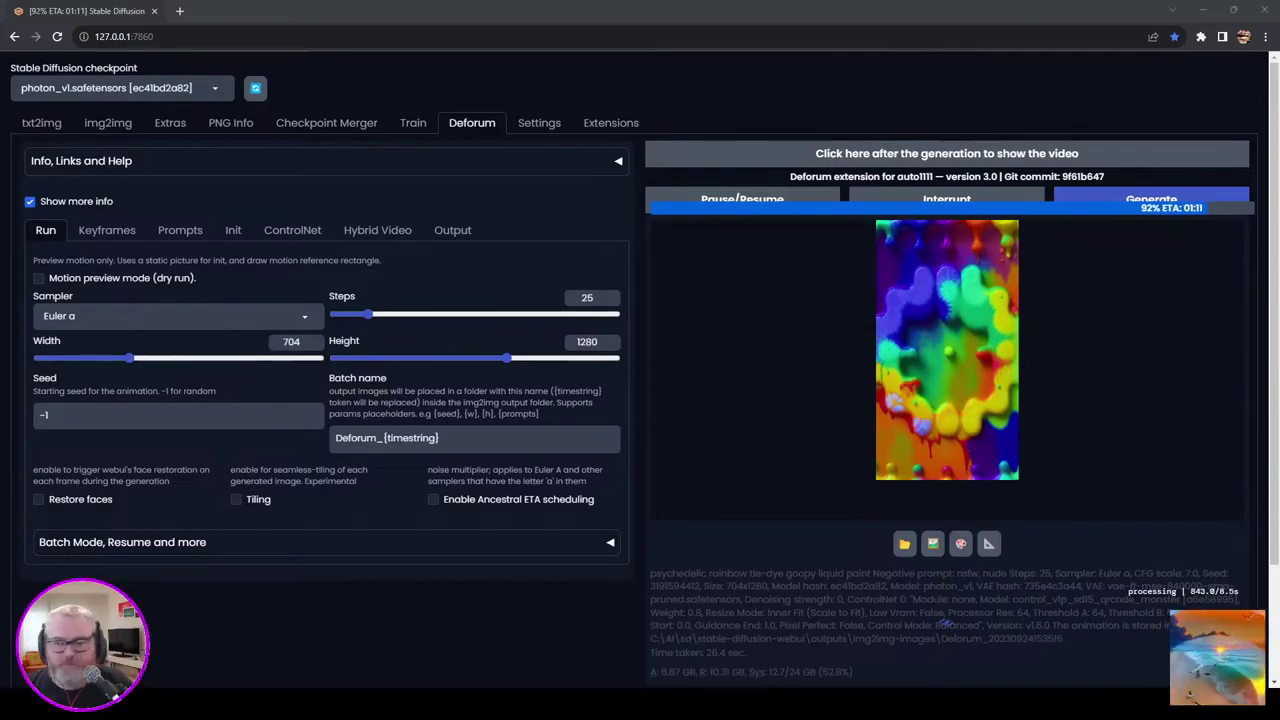
Step: Switch to the Blender window and bring up the Layout workspace with the plane's material nodes and output settings
mouse_move(286, 704)
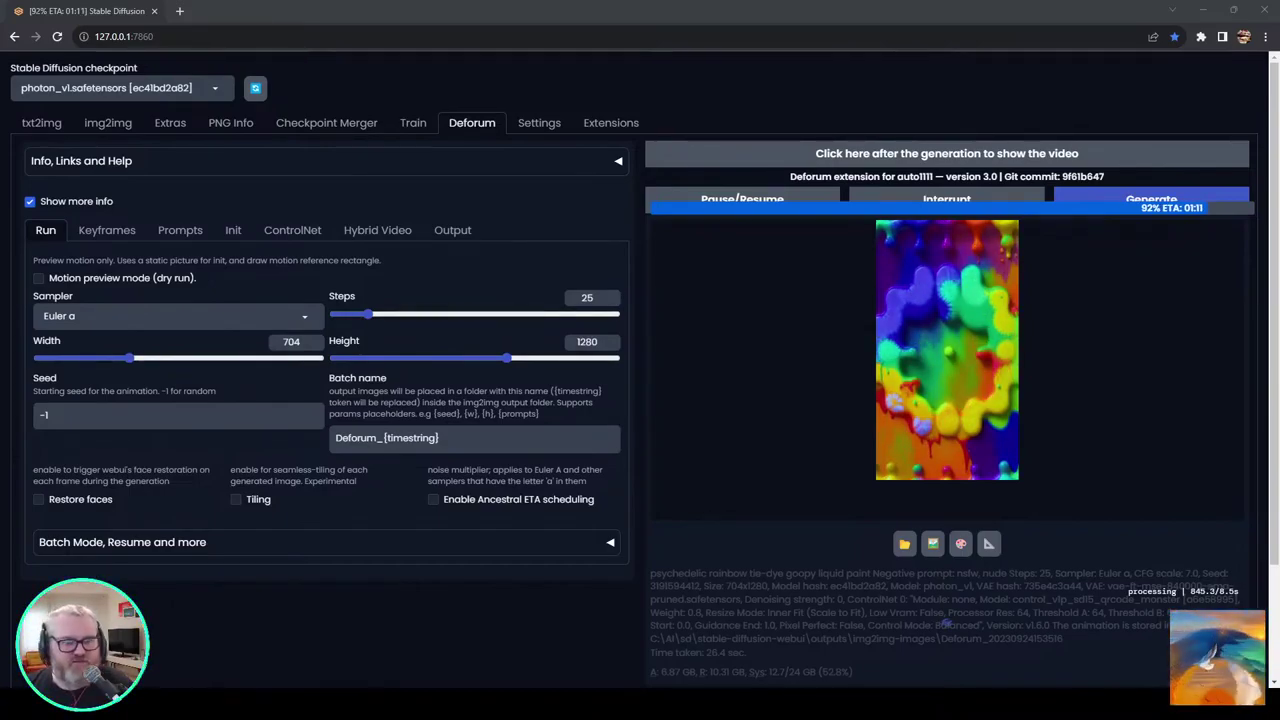
click(240, 630)
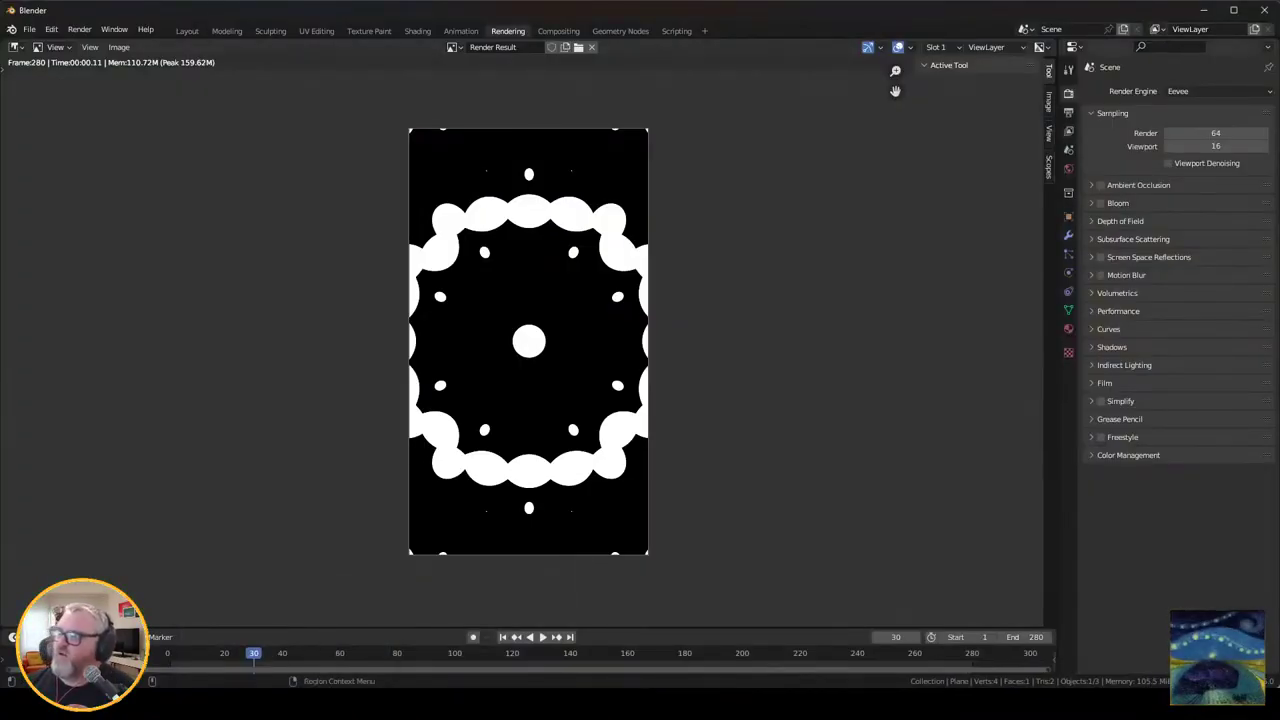
right_click(1067, 102)
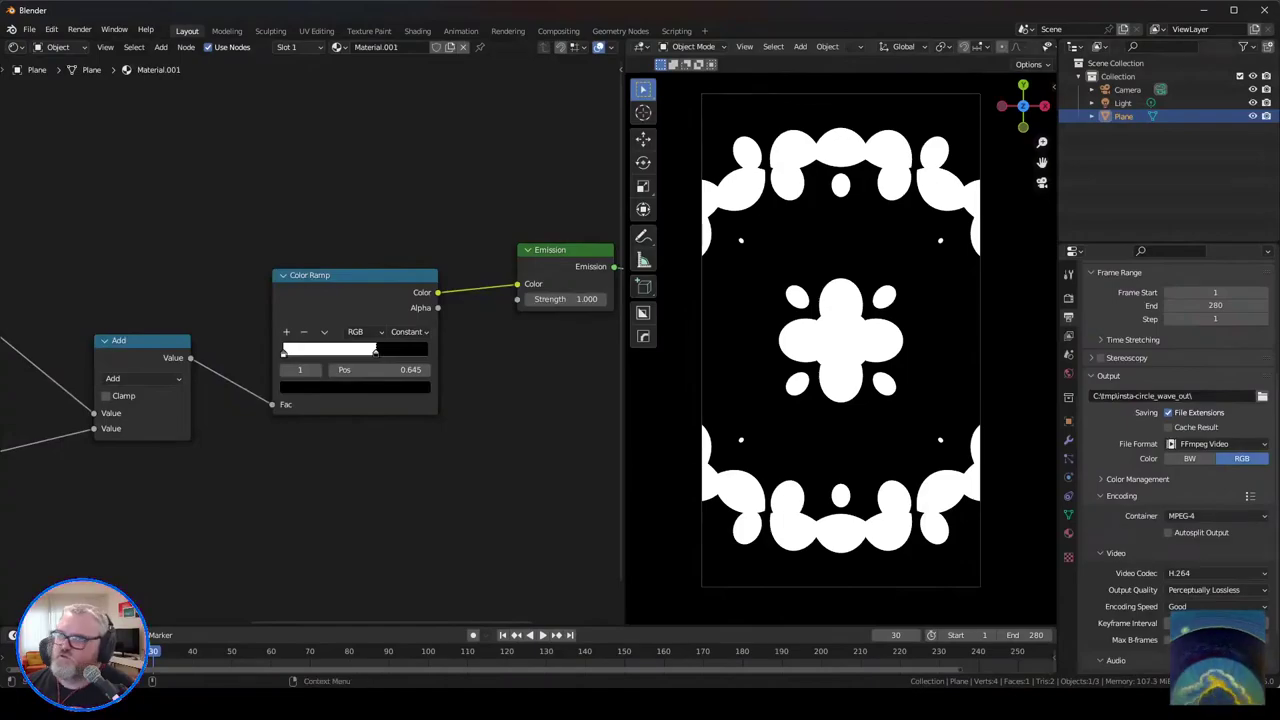
Step: Set the render output resolution to 1024 by 1024 px and play the animation
click(1068, 298)
click(1068, 317)
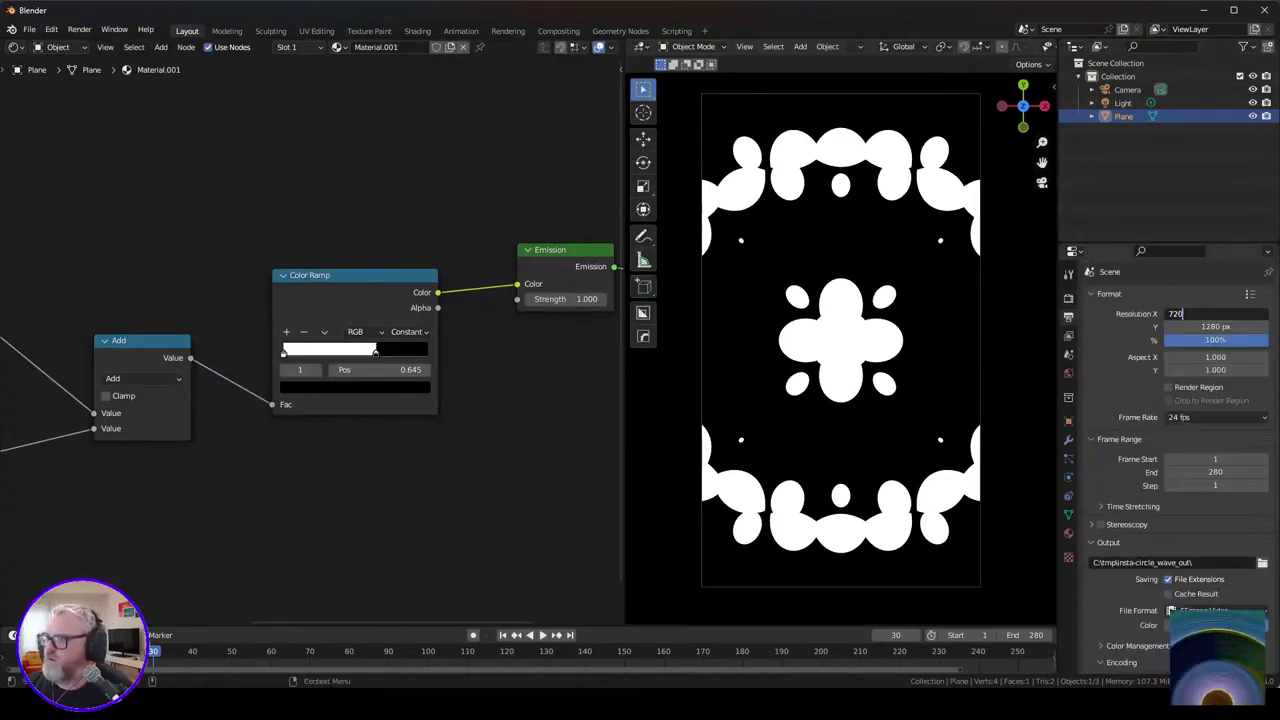
key(BackSpace)
key(BackSpace)
key(BackSpace)
text(1024)
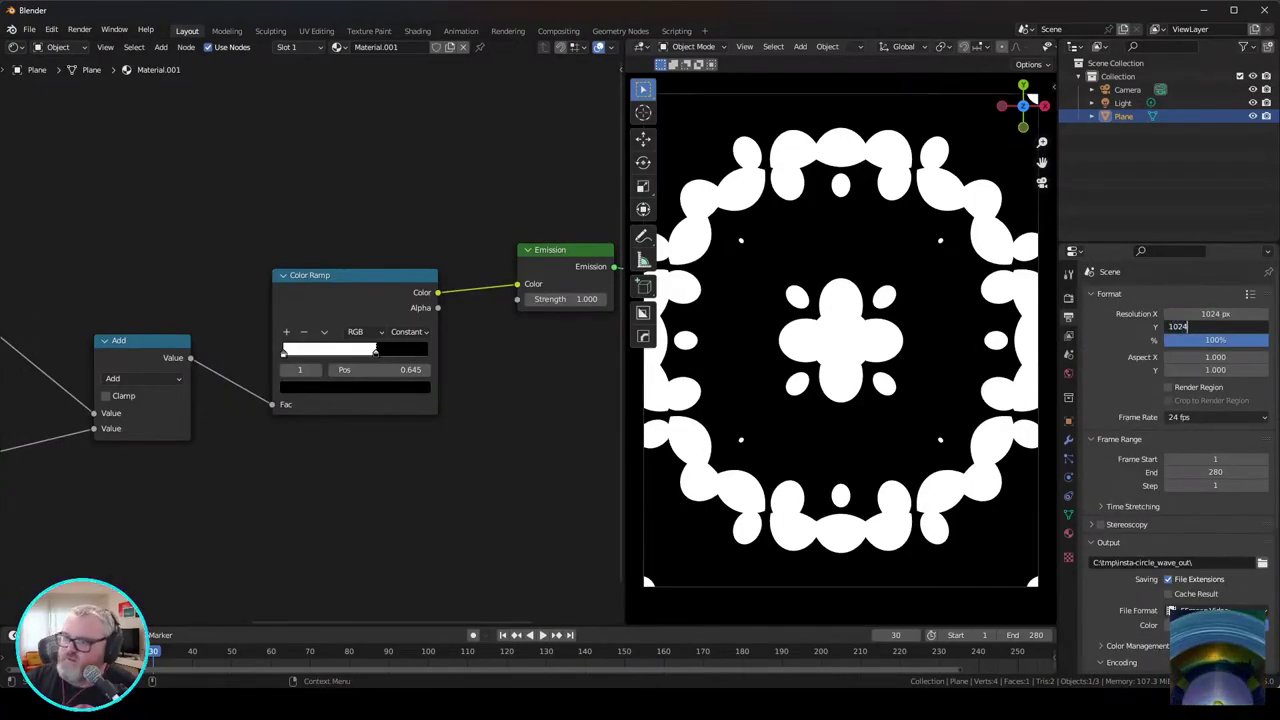
key(Return)
scroll(1180, 450, down, 2)
key(space)
scroll(310, 400, down, 3)
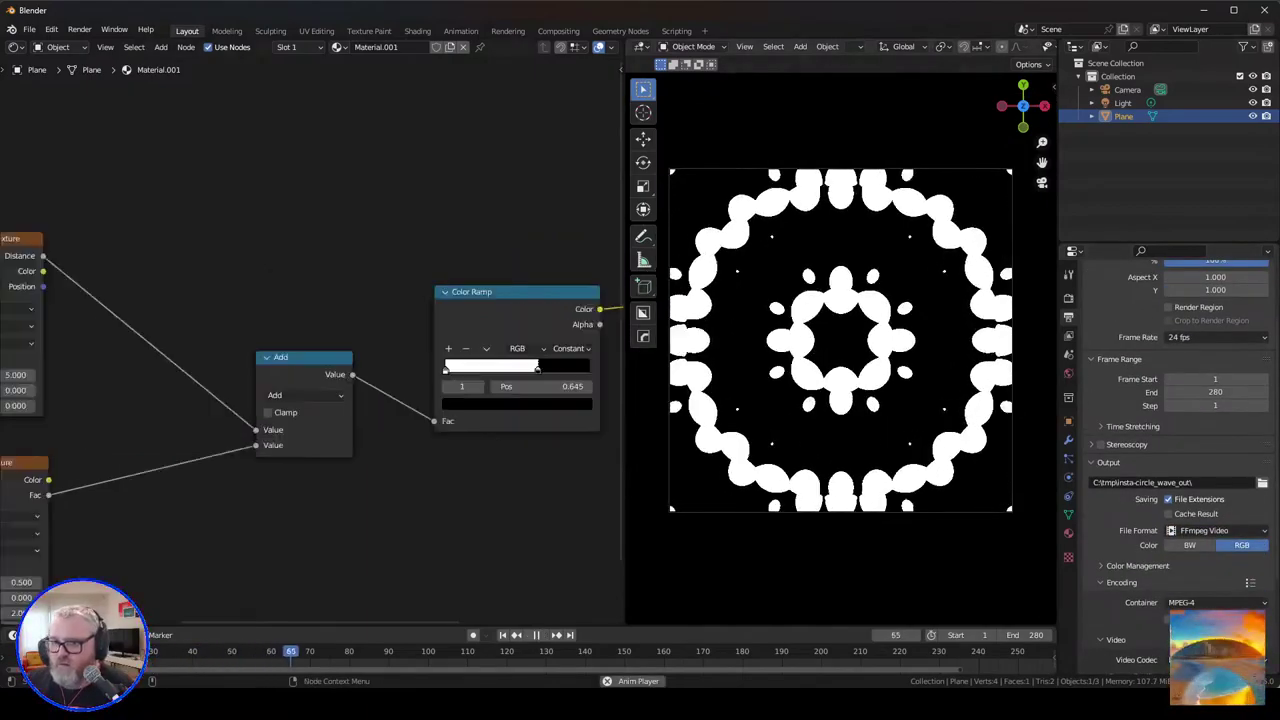
Step: Search the web for "gumroad fxnodes", view the FxNodes for Blender add-on page, and return to the Blender window
key(shift+a)
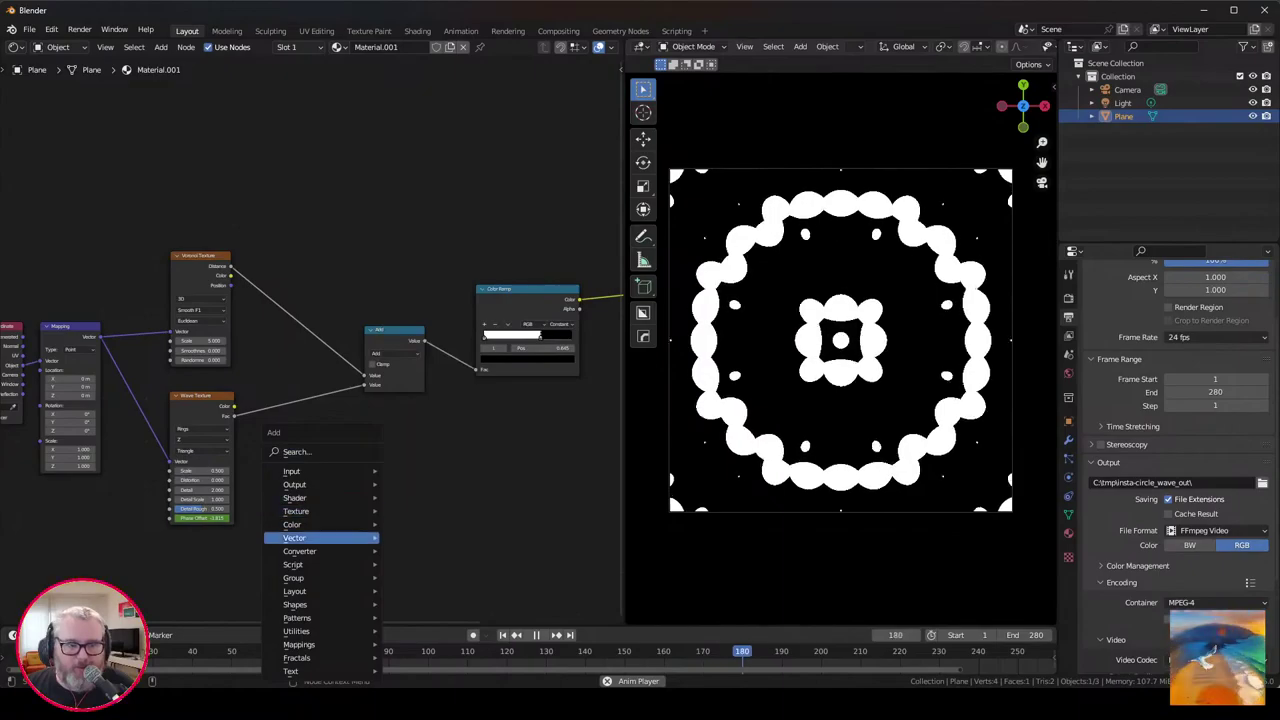
mouse_move(310, 604)
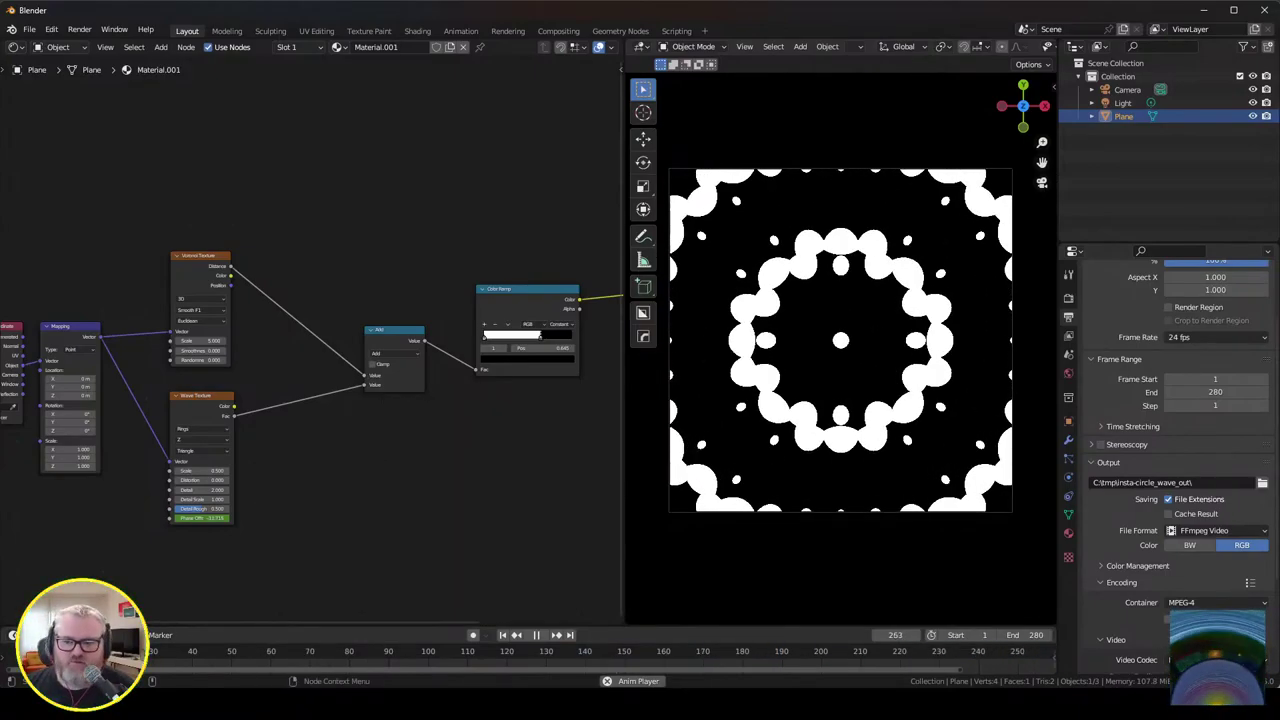
text(gumroad fxnodes)
key(Return)
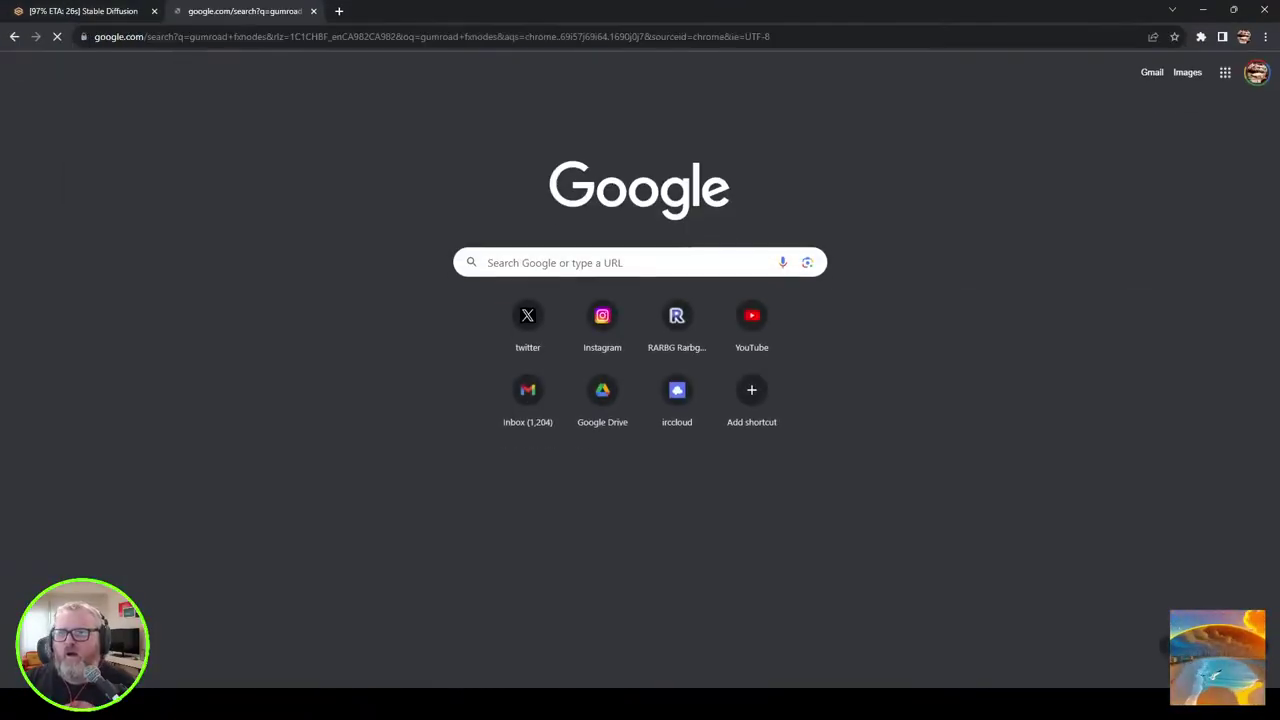
click(330, 218)
click(162, 37)
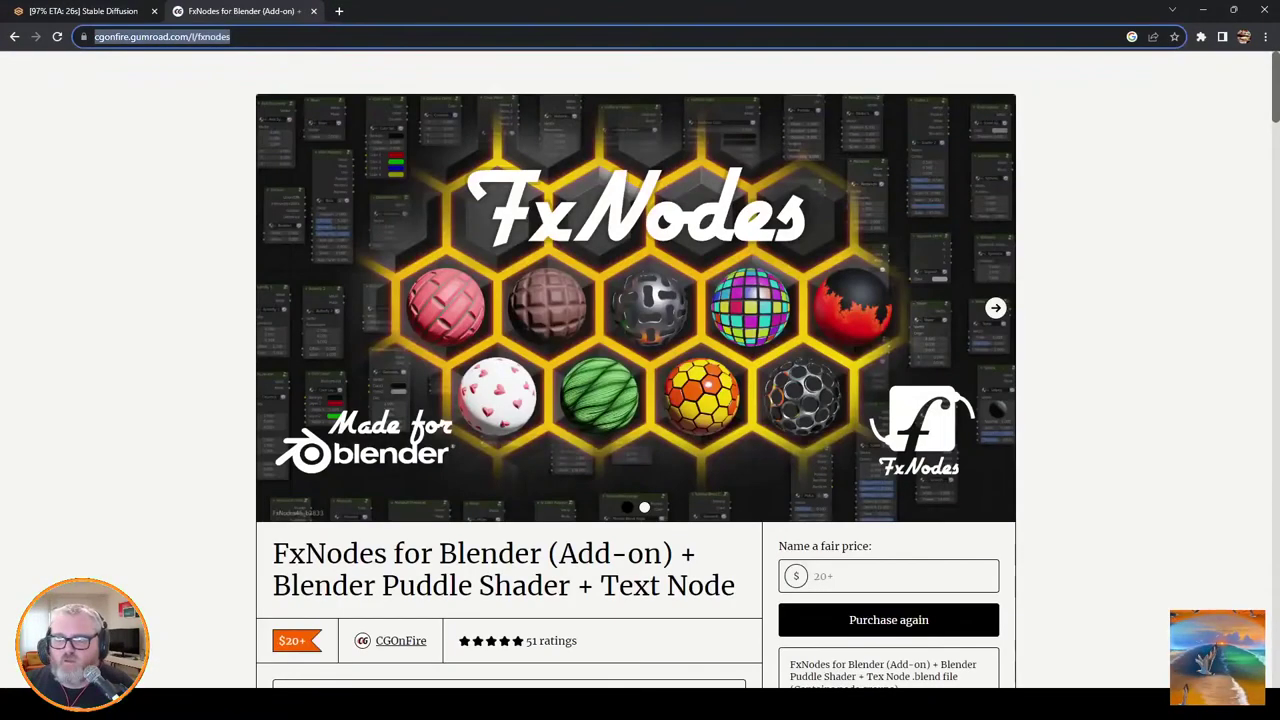
key(ctrl+w)
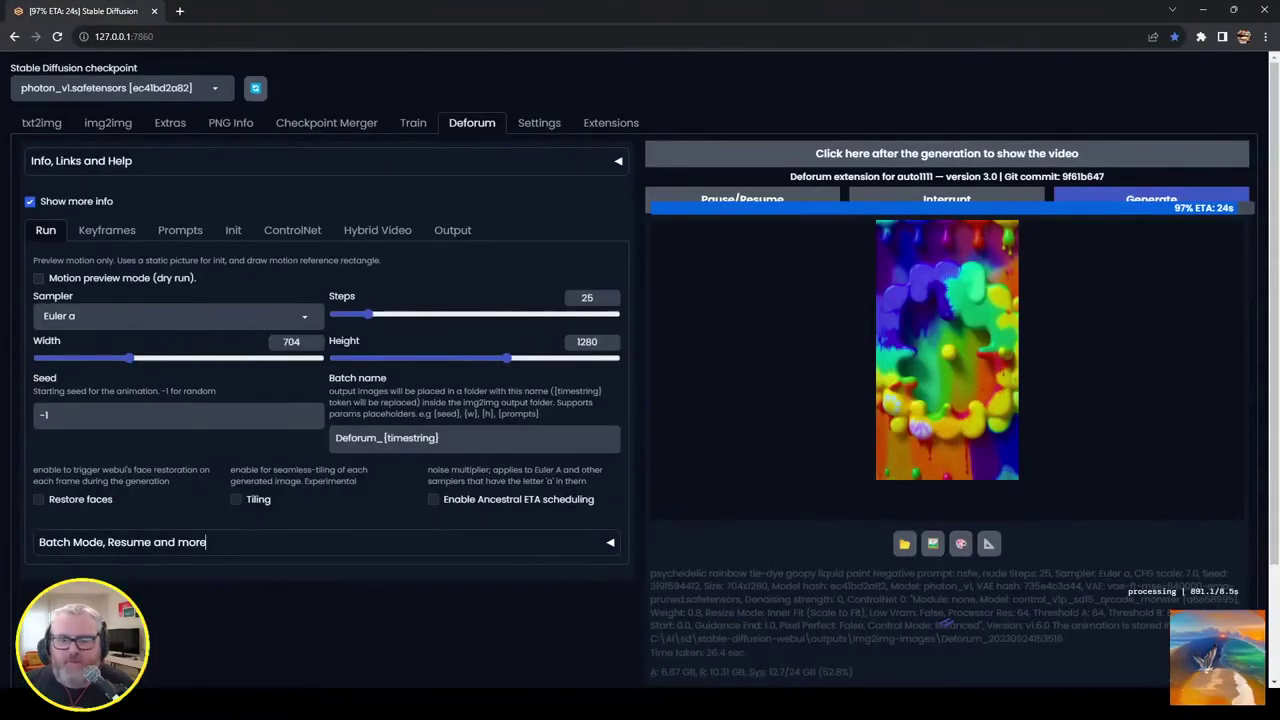
key(alt+Tab)
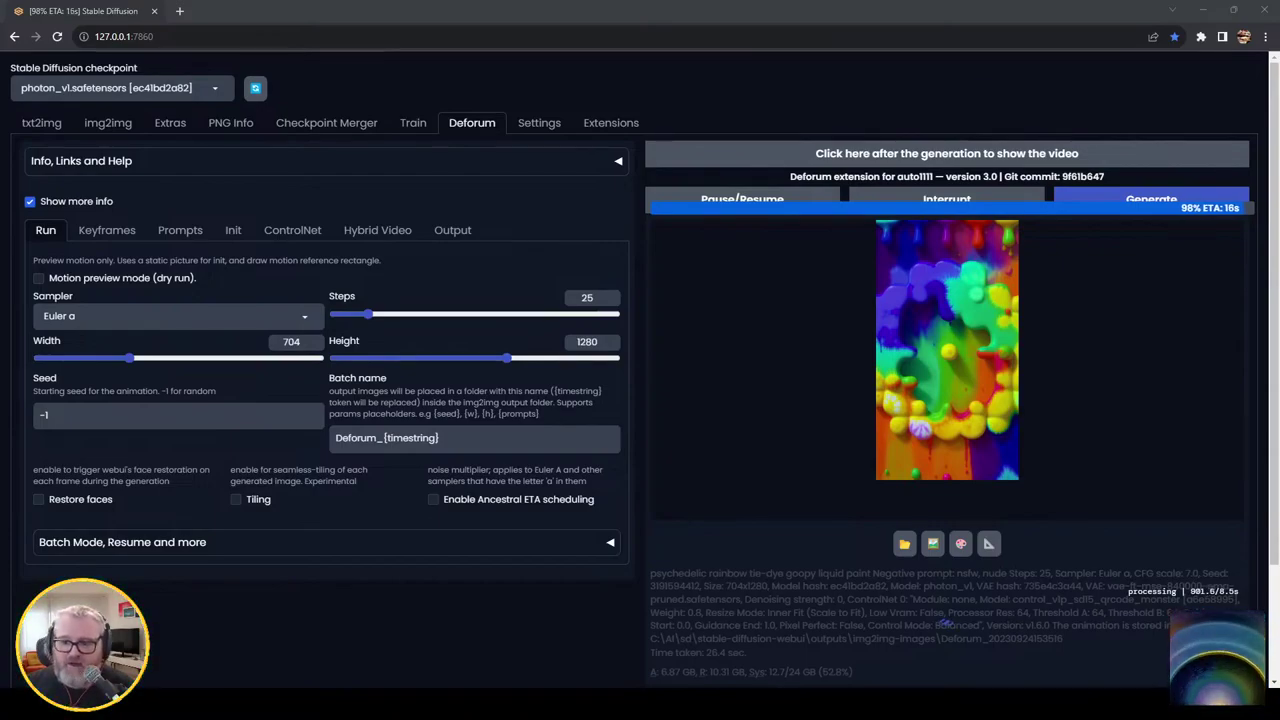
mouse_move(292, 704)
click(257, 637)
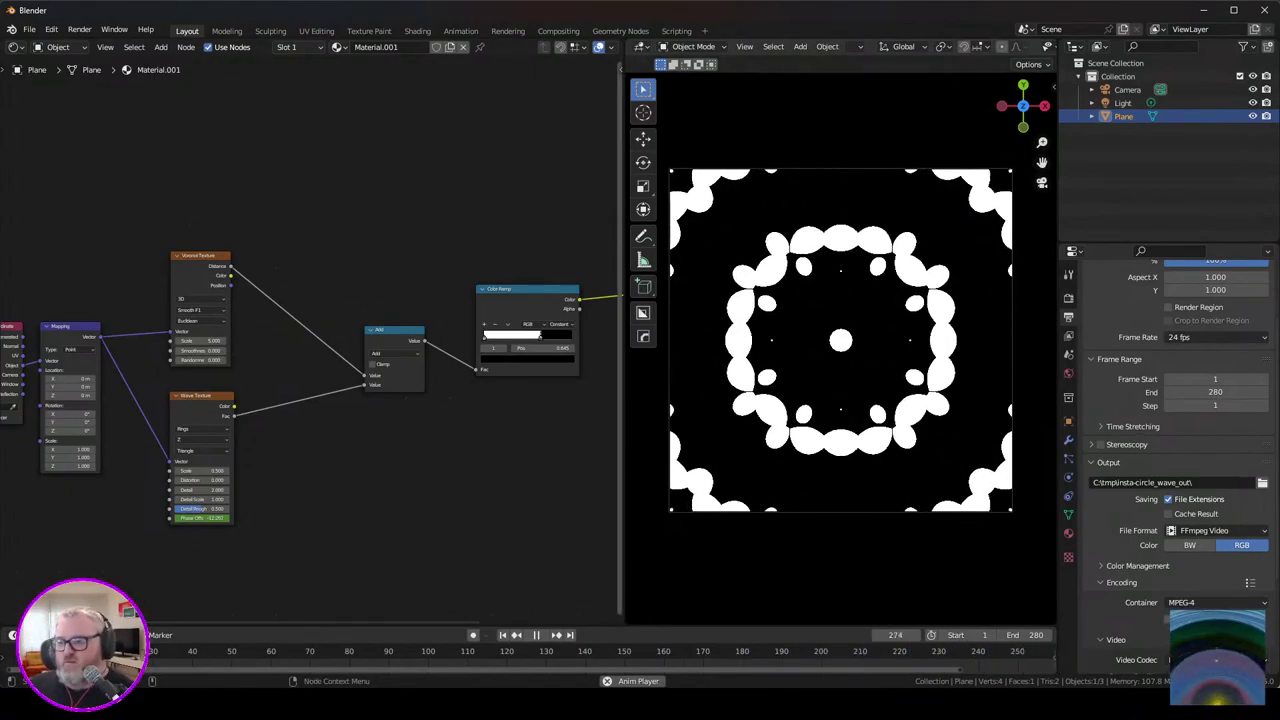
Step: Widen the 3D viewport and delete the Voronoi Texture node from the plane's material
drag(624, 398, 573, 398)
scroll(816, 340, up, 1)
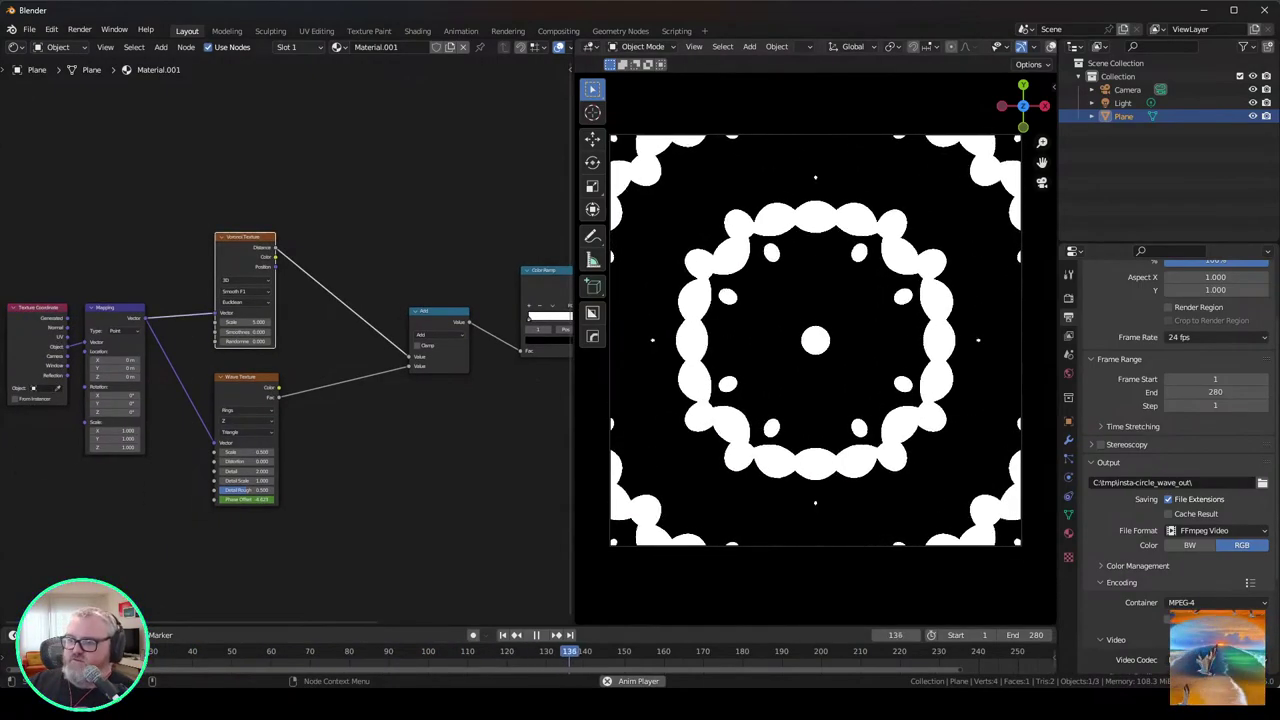
key(x)
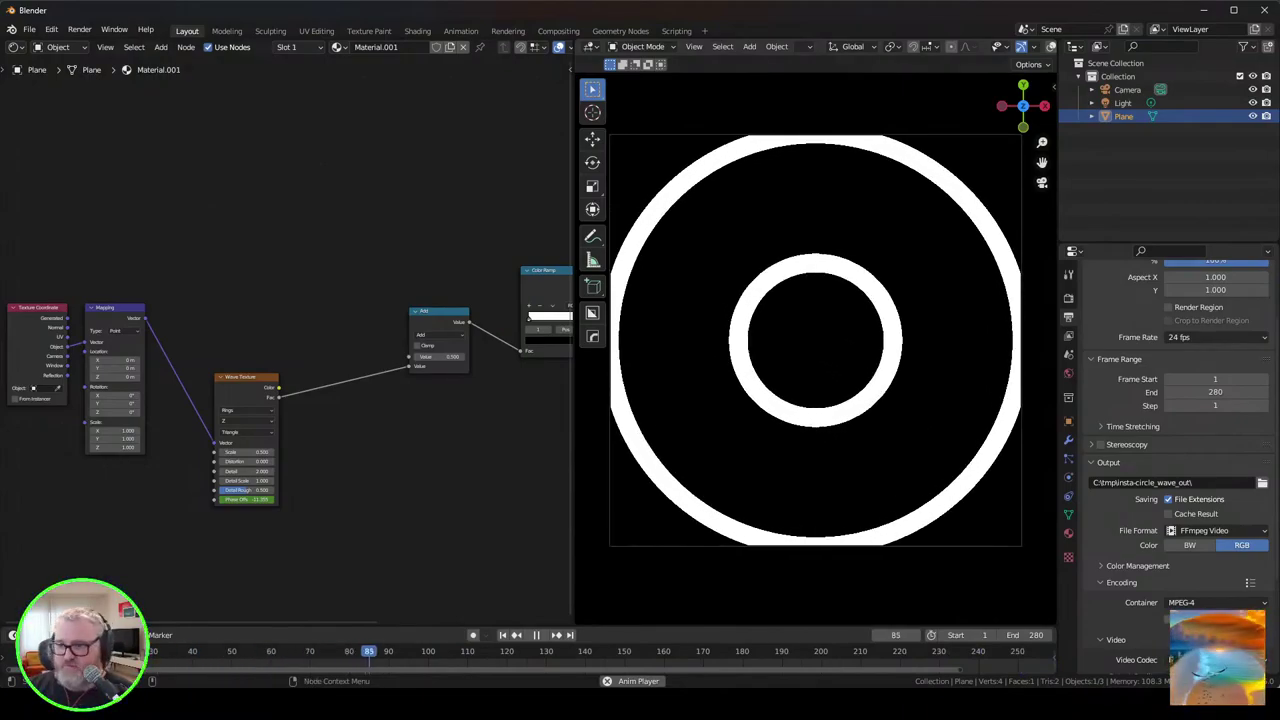
Step: Add a Grid pattern node, linking the Mapping vector into it and its Value output into the Add node's free input
key(shift+a)
mouse_move(330, 434)
click(430, 460)
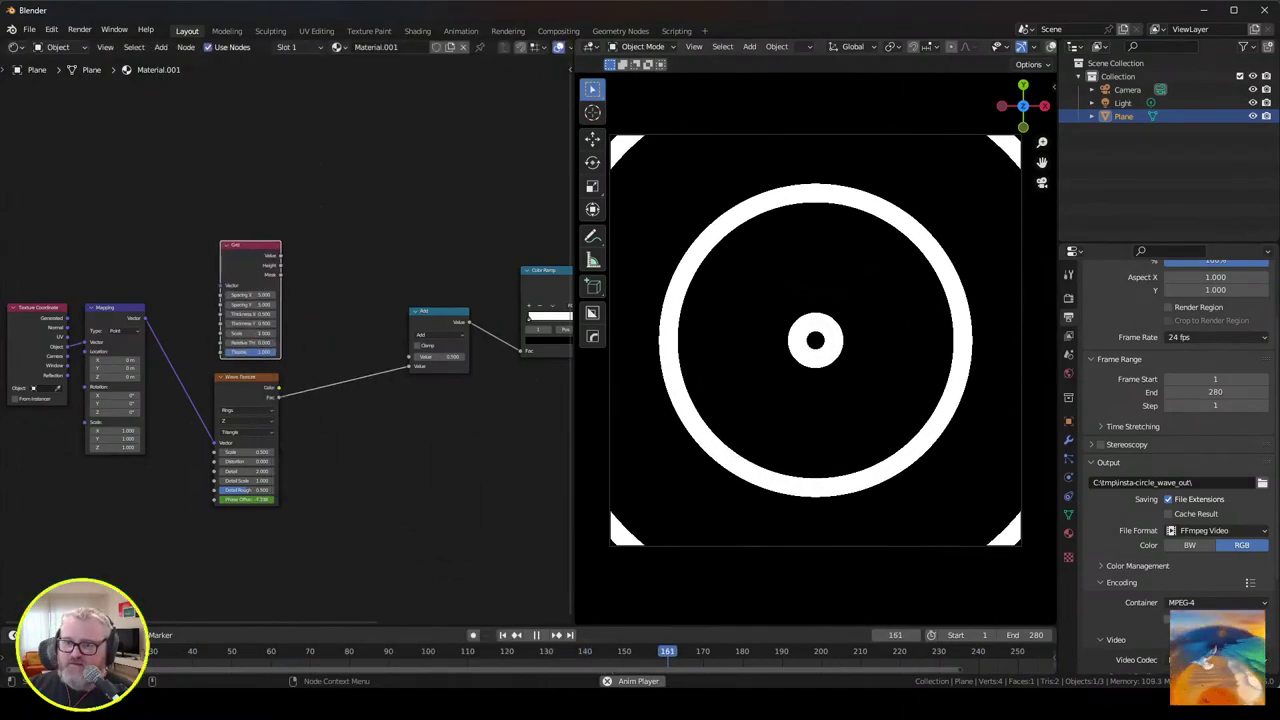
drag(145, 318, 220, 286)
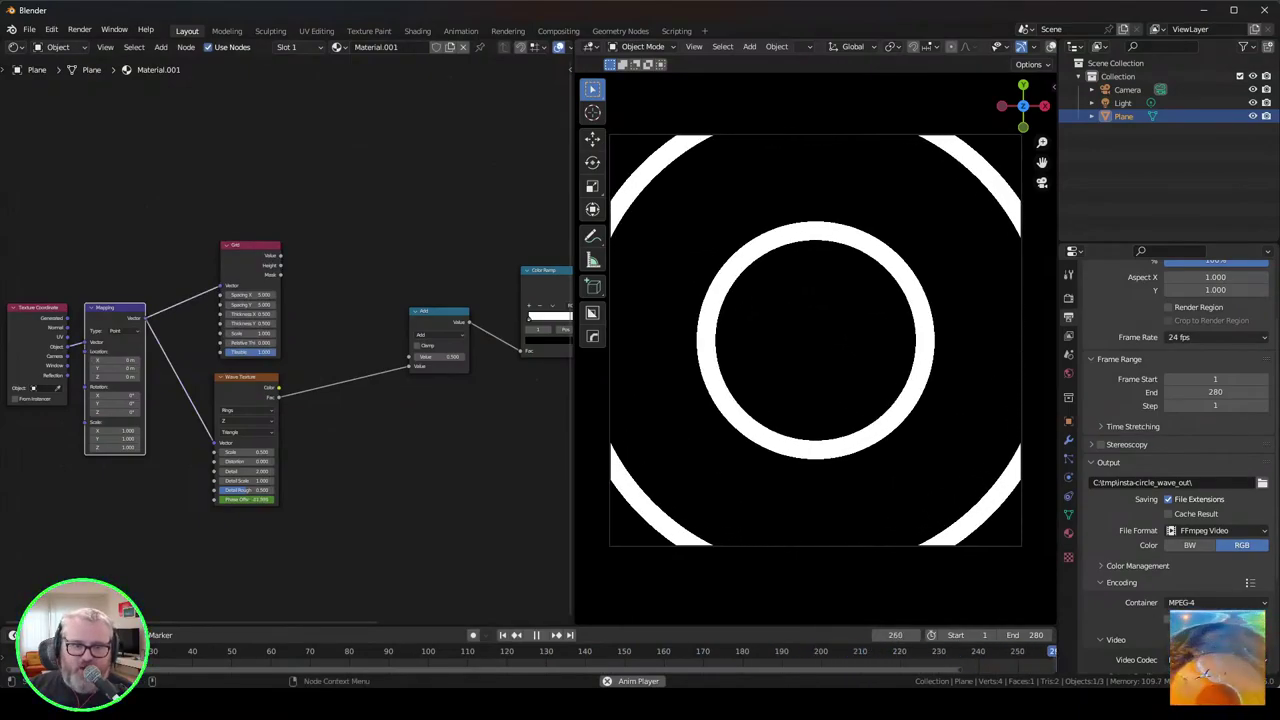
drag(280, 256, 410, 357)
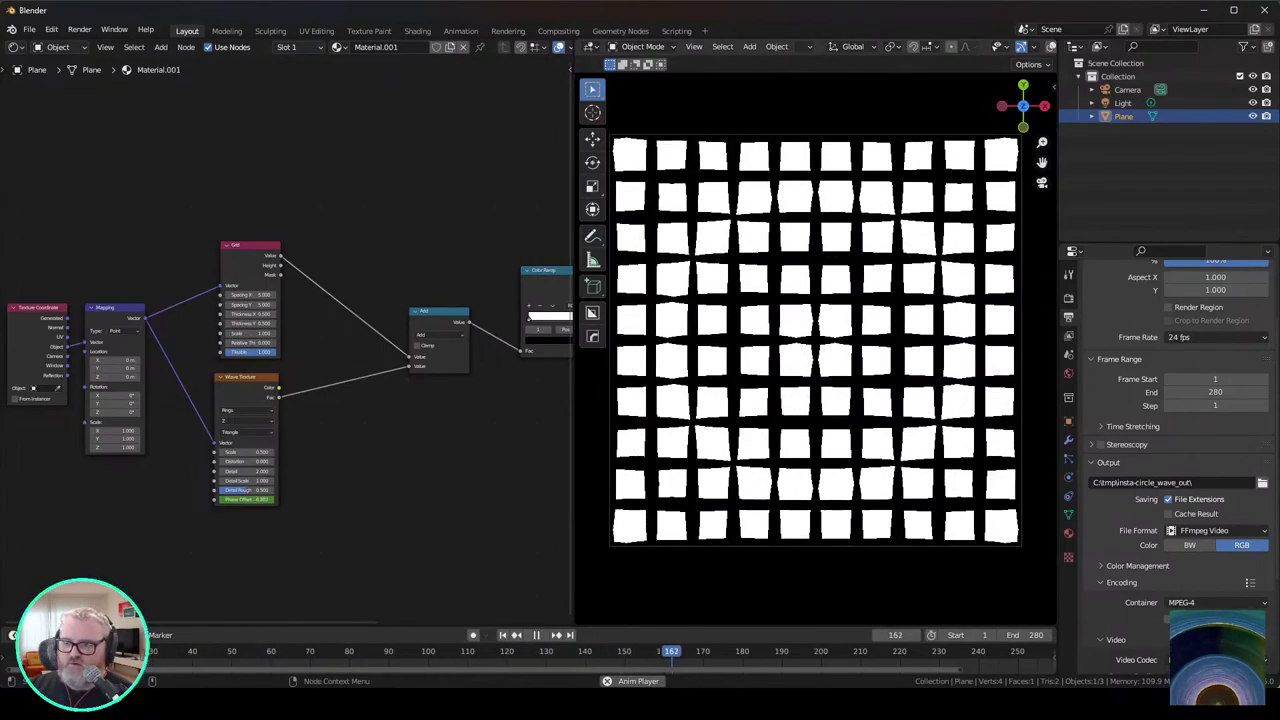
drag(480, 420, 316, 460)
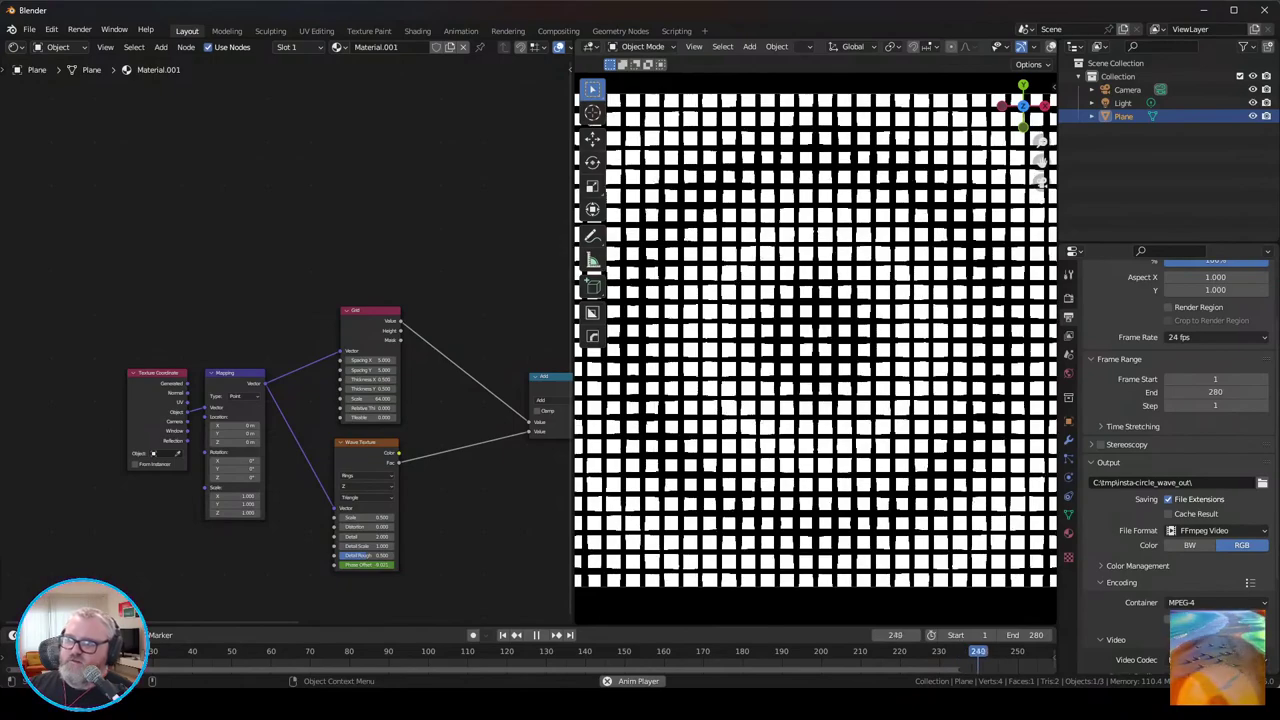
scroll(816, 340, down, 1)
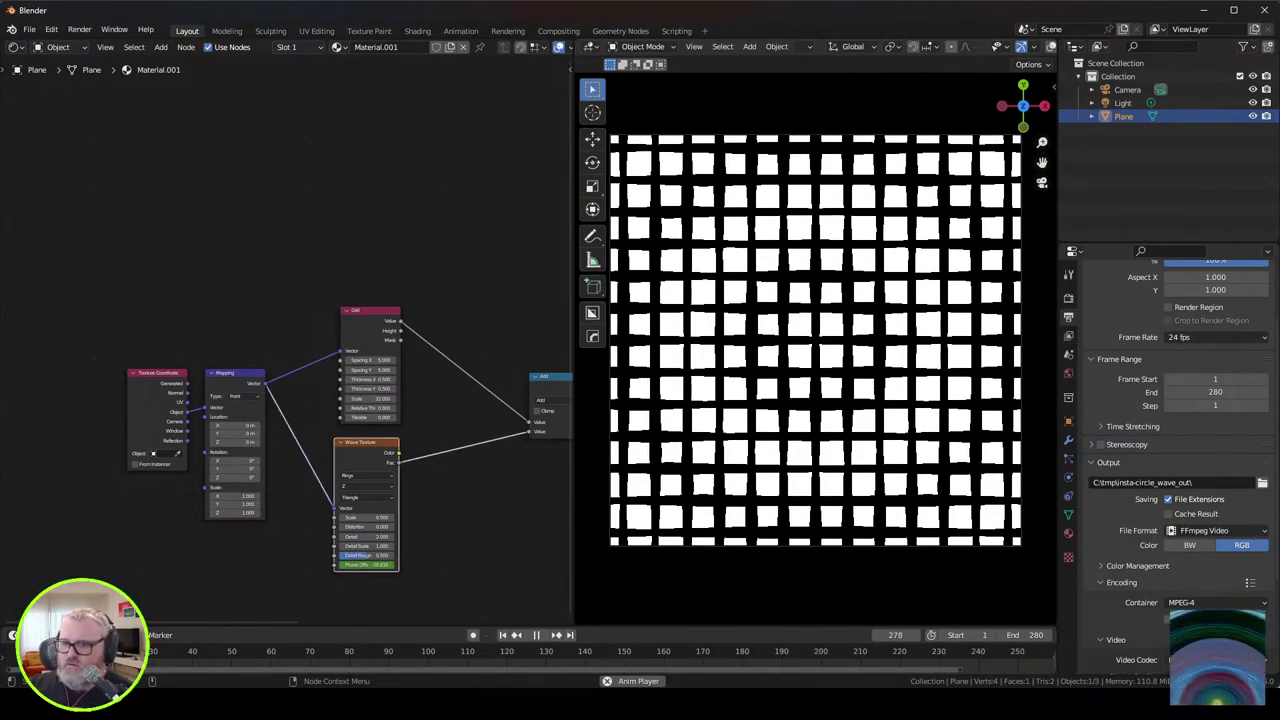
Step: Add a second Math node and insert it on the link between the Add node and the Color Ramp
click(470, 500)
drag(470, 500, 281, 504)
drag(368, 381, 291, 385)
key(shift+a)
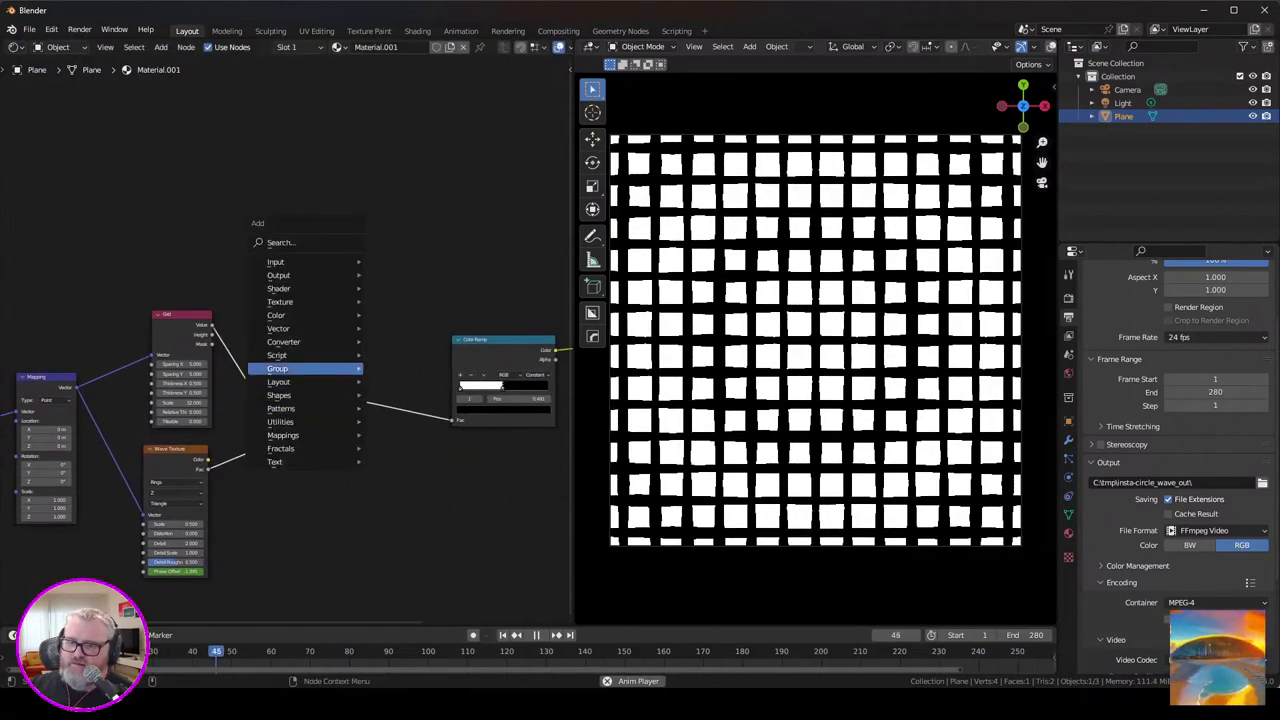
click(285, 243)
text(math)
key(Return)
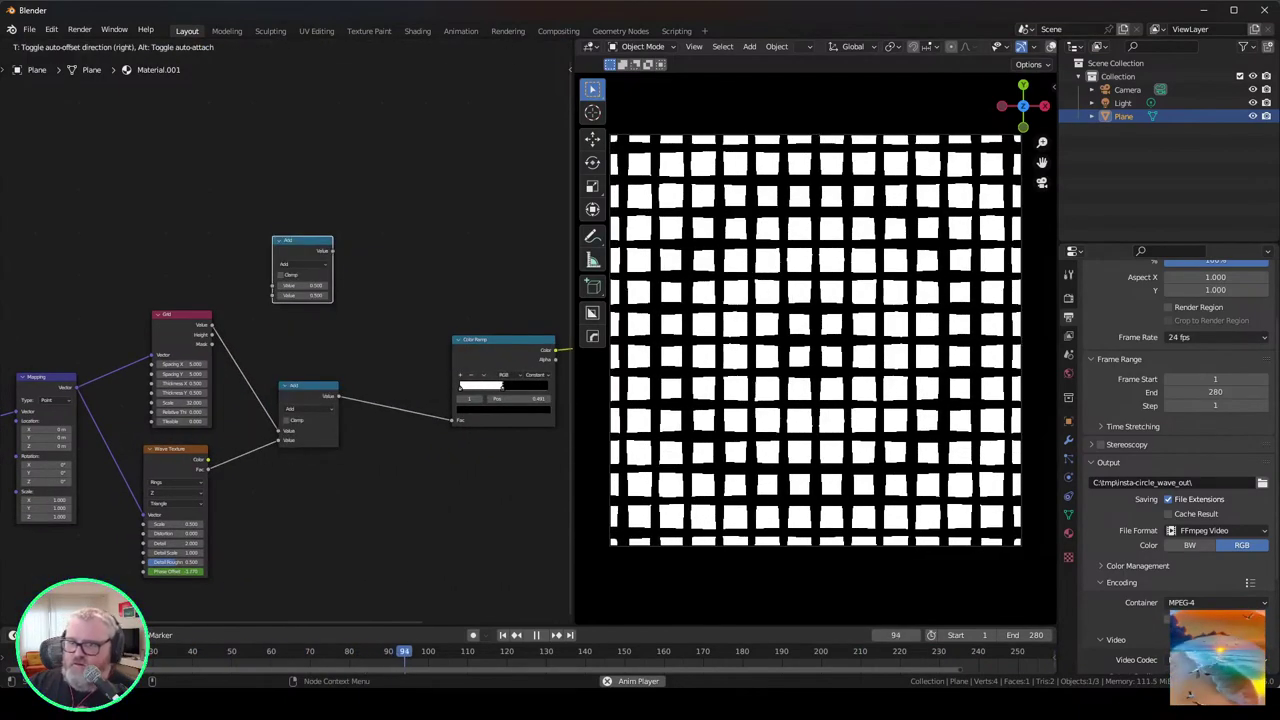
click(384, 381)
drag(384, 381, 384, 402)
Step: Add a second Grid node with scale 16, connected from Mapping into the second Add node's free input
key(shift+a)
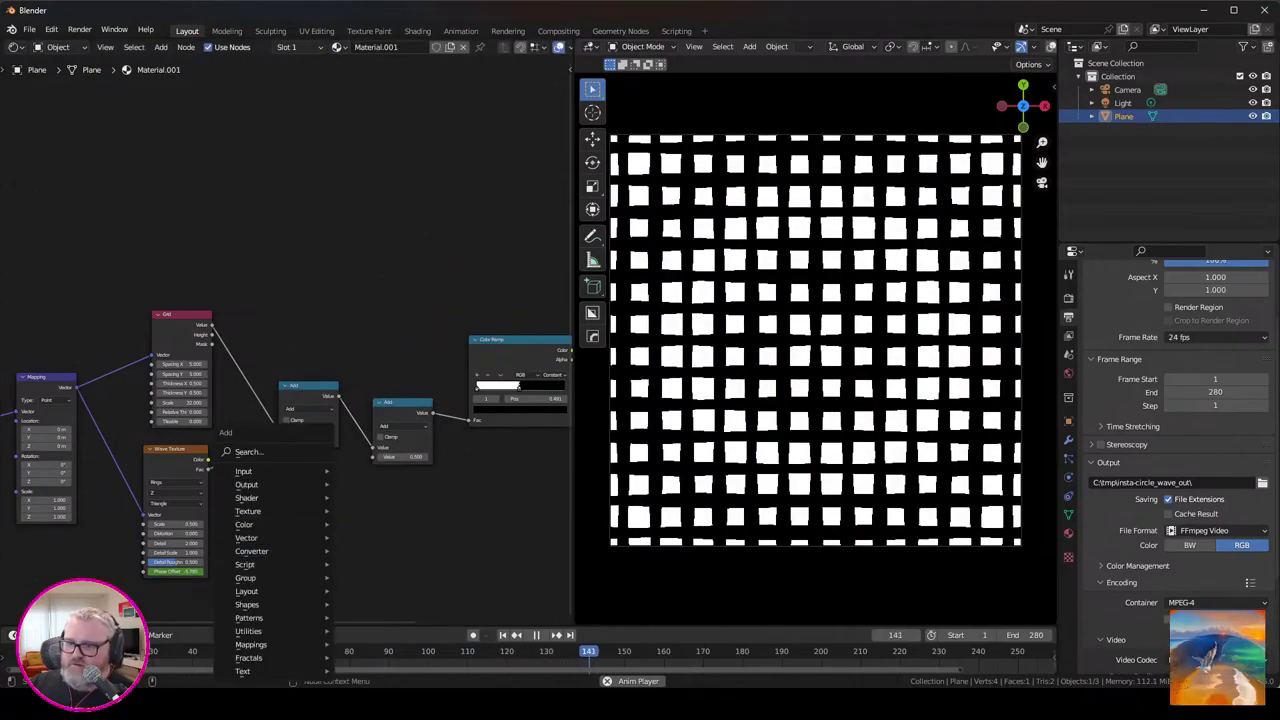
mouse_move(244, 617)
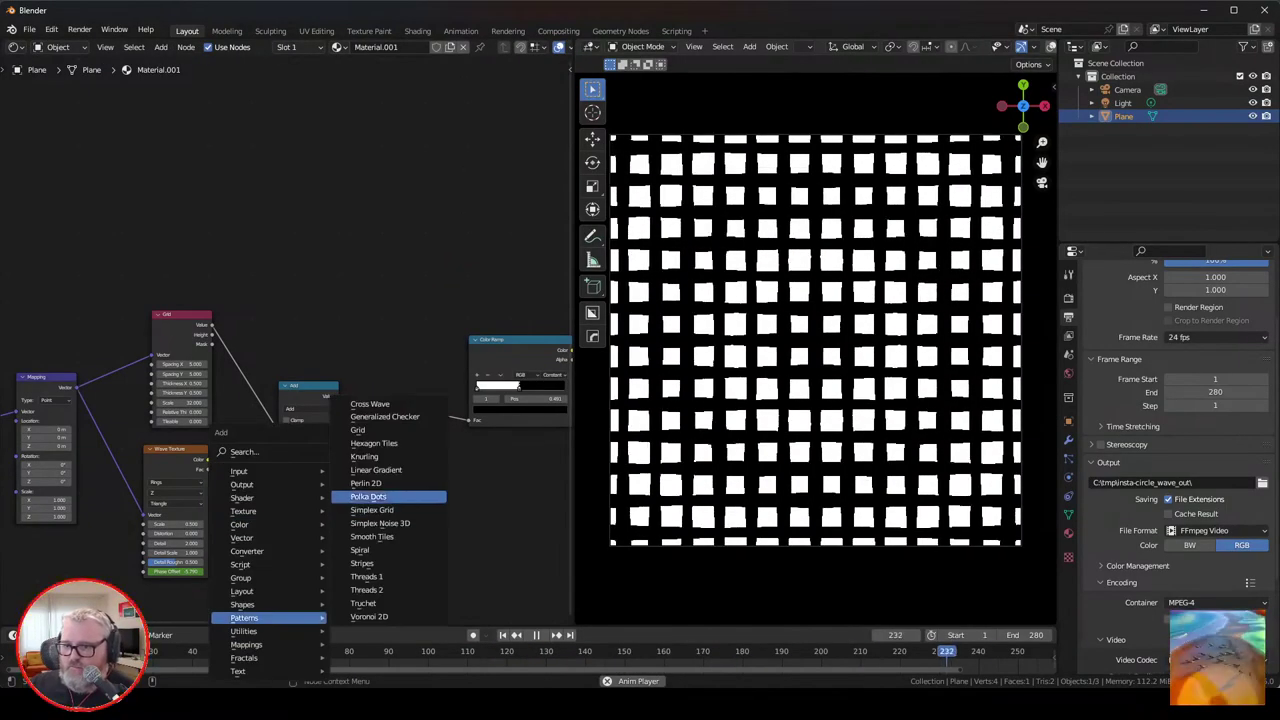
click(358, 430)
click(264, 490)
drag(77, 388, 253, 531)
mouse_move(313, 501)
mouse_down()
mouse_move(373, 457)
mouse_move(301, 490)
mouse_up()
drag(301, 578, 345, 578)
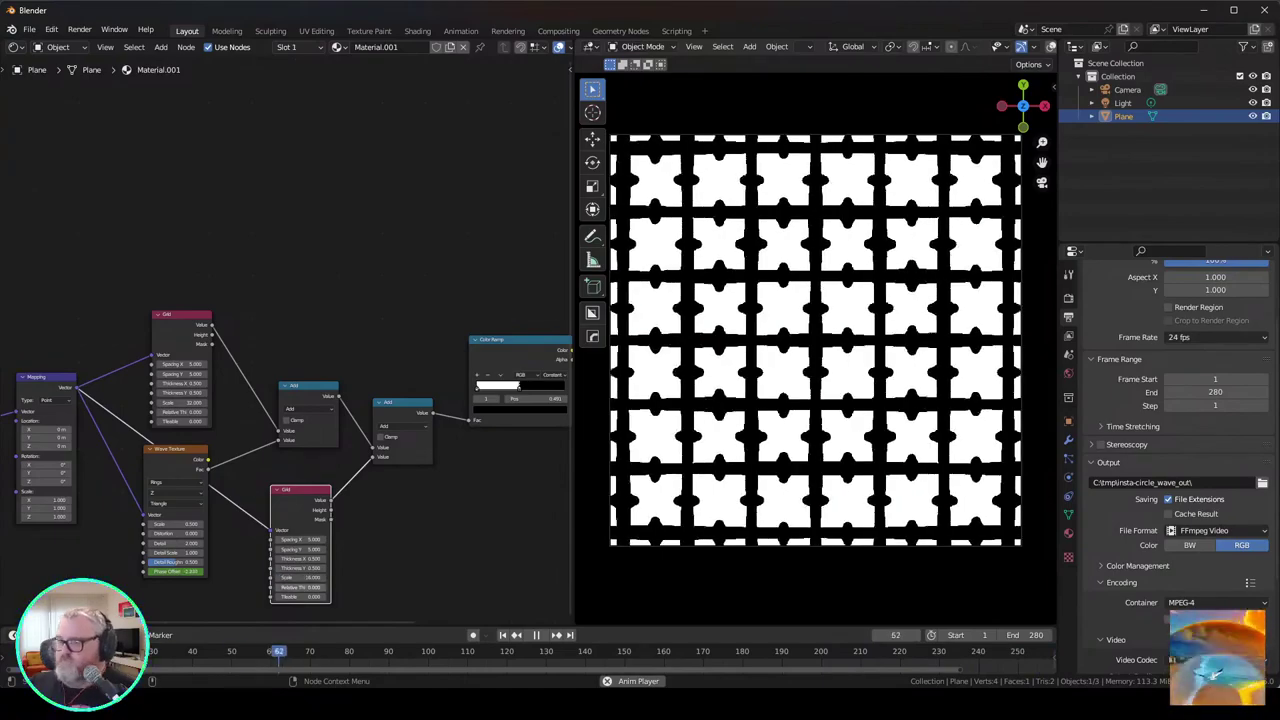
drag(184, 315, 181, 303)
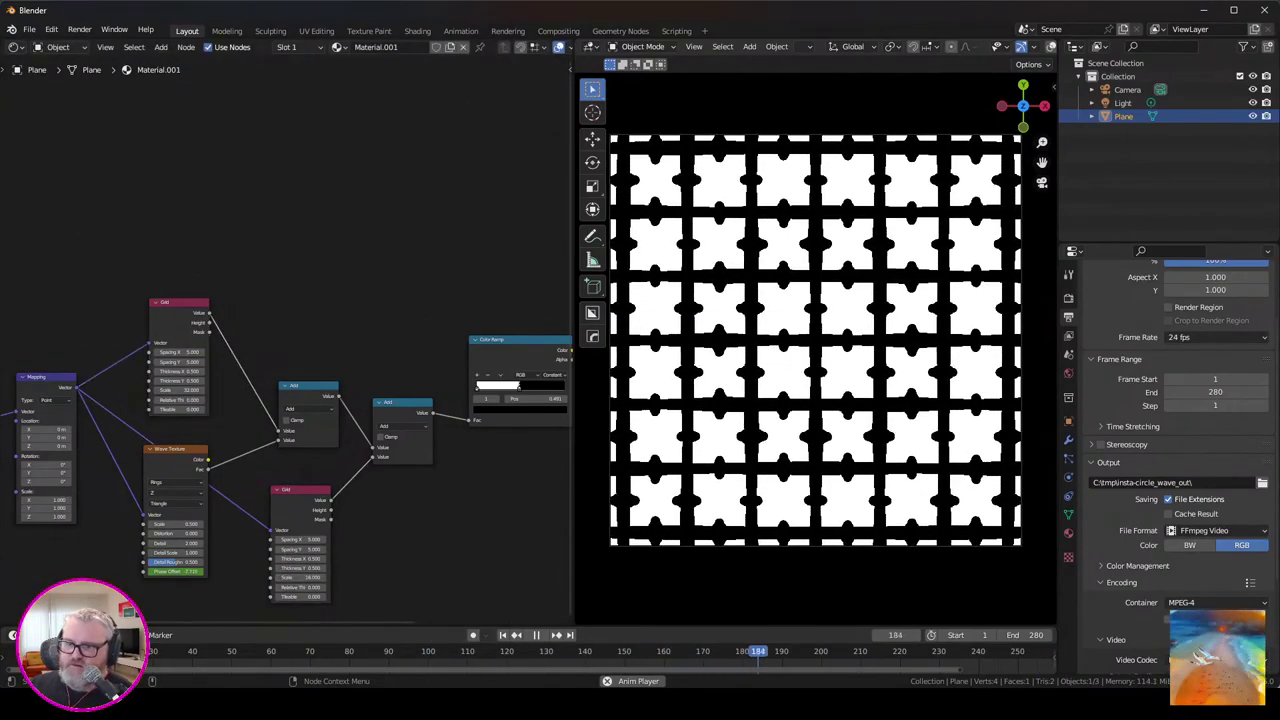
Step: Add a third Math node after the second Add node and feed it from a third Grid node with scale 8
key(shift+a)
click(390, 337)
text(math)
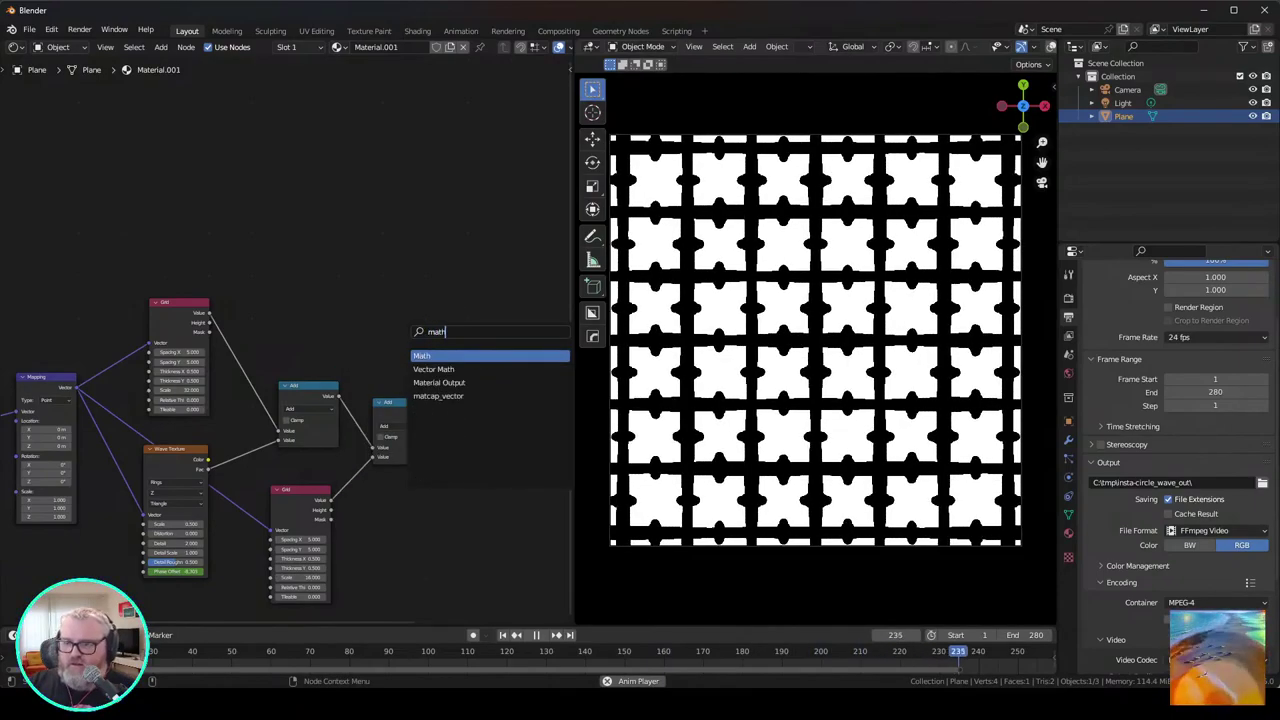
key(Return)
click(422, 424)
drag(434, 516, 468, 454)
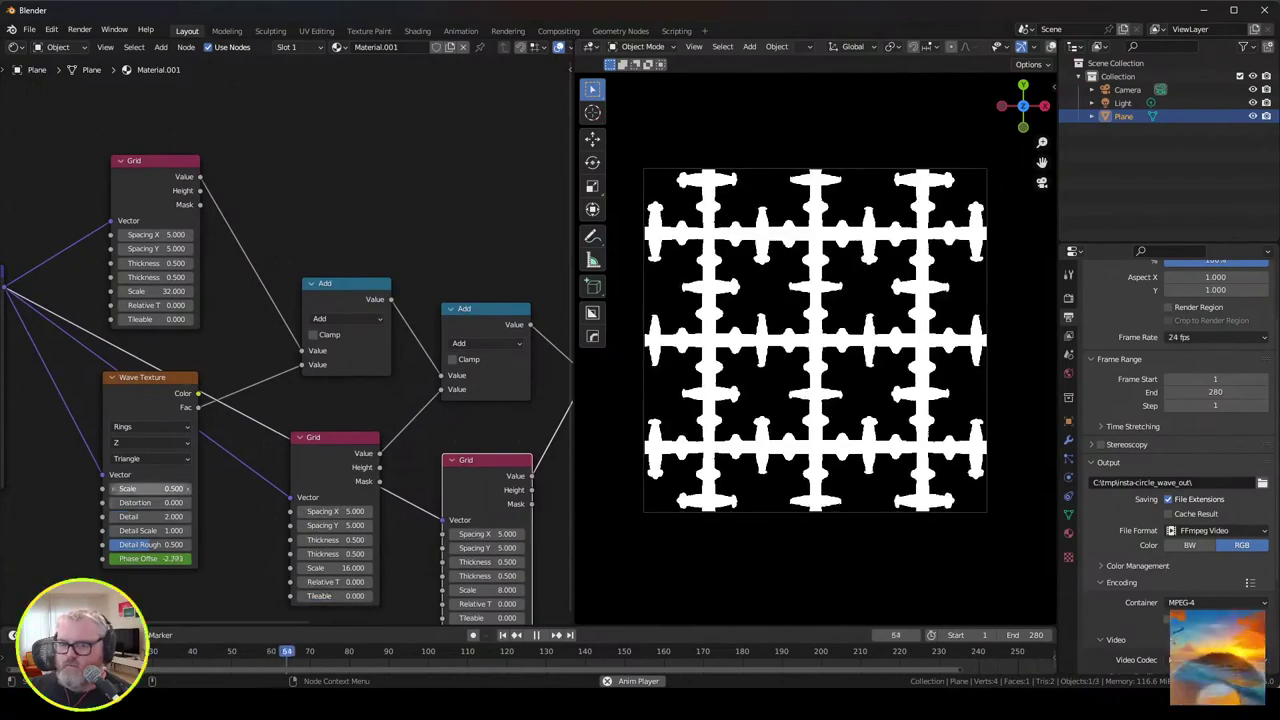
Step: Set the Wave Texture's scale to 0.25, distortion to 0, rings direction to X and profile to Saw, viewed through the camera
double_click(130, 488)
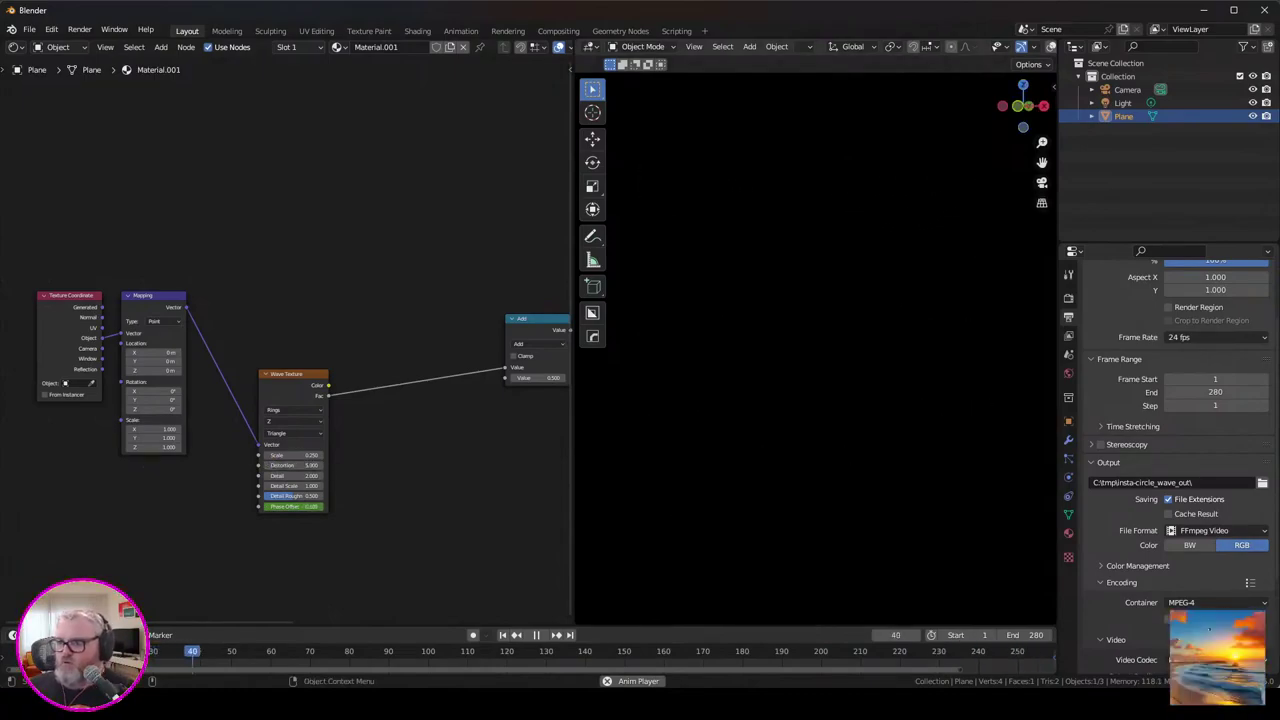
click(1042, 182)
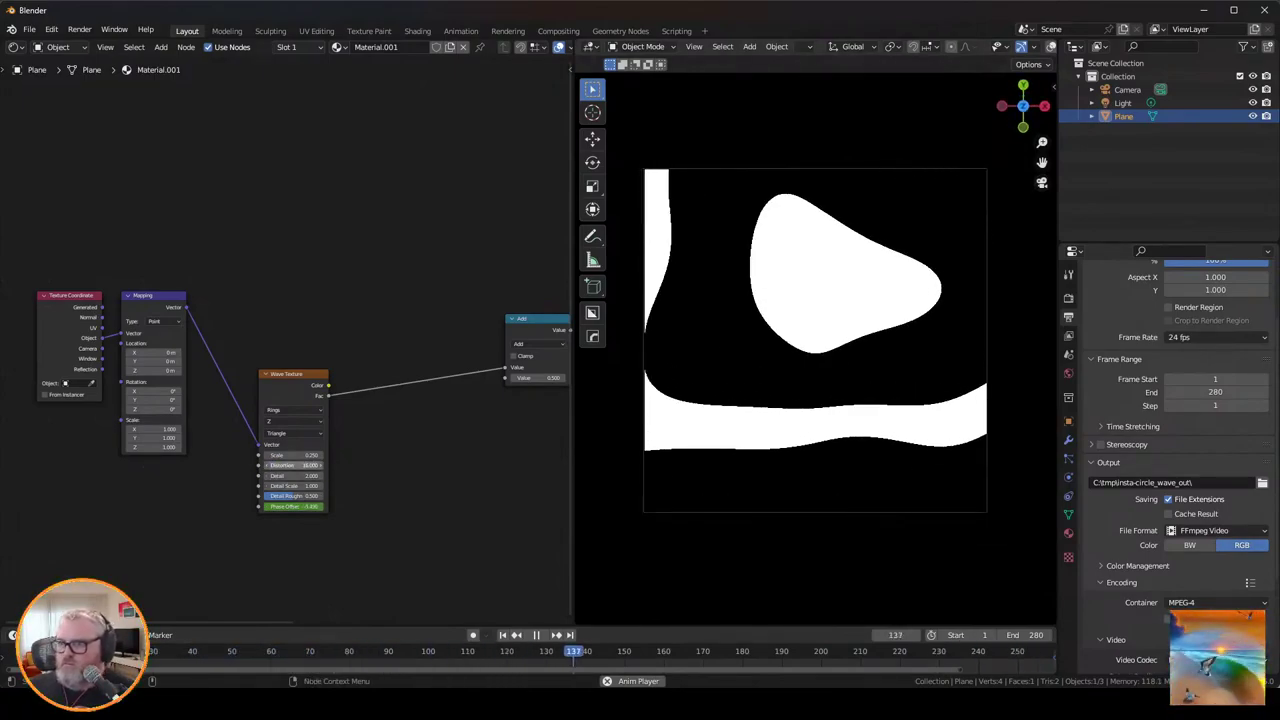
drag(293, 465, 236, 465)
click(293, 422)
click(293, 443)
click(293, 422)
click(293, 433)
click(293, 433)
click(293, 454)
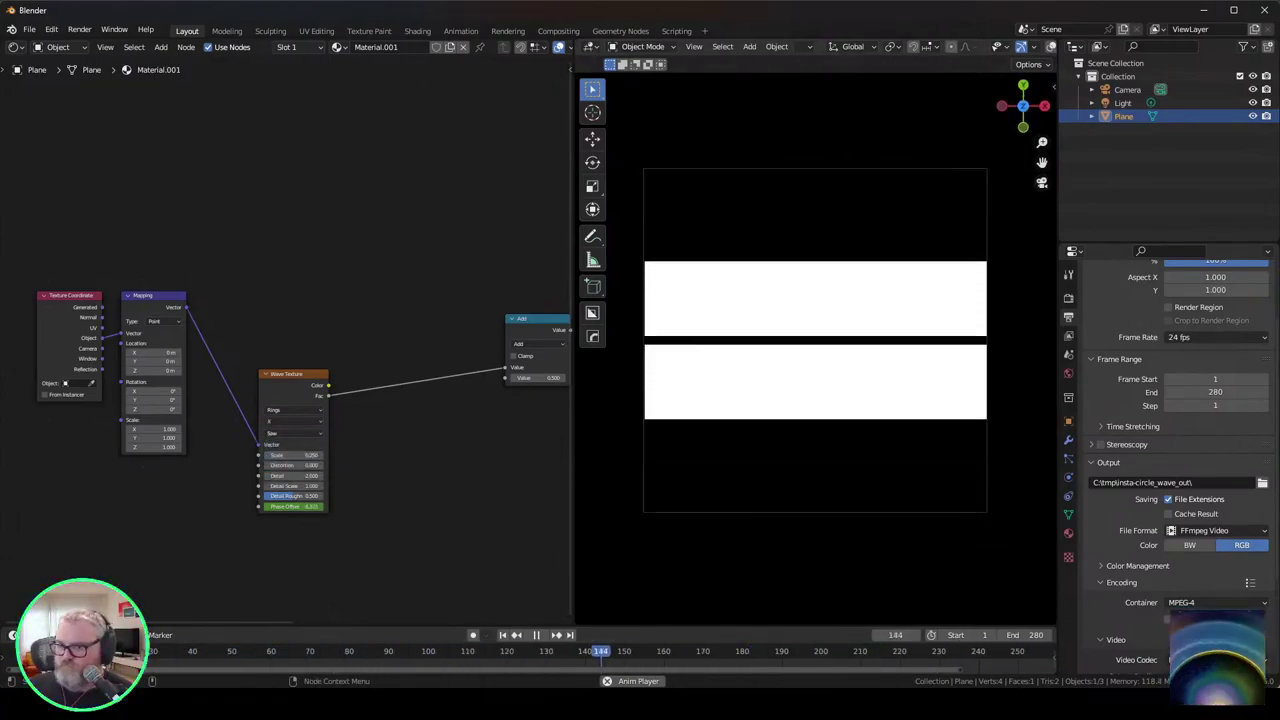
Step: Change the Math node to Modulo and connect a new Spiral pattern node from Mapping into its second value
click(538, 343)
click(666, 423)
key(shift+a)
mouse_move(389, 613)
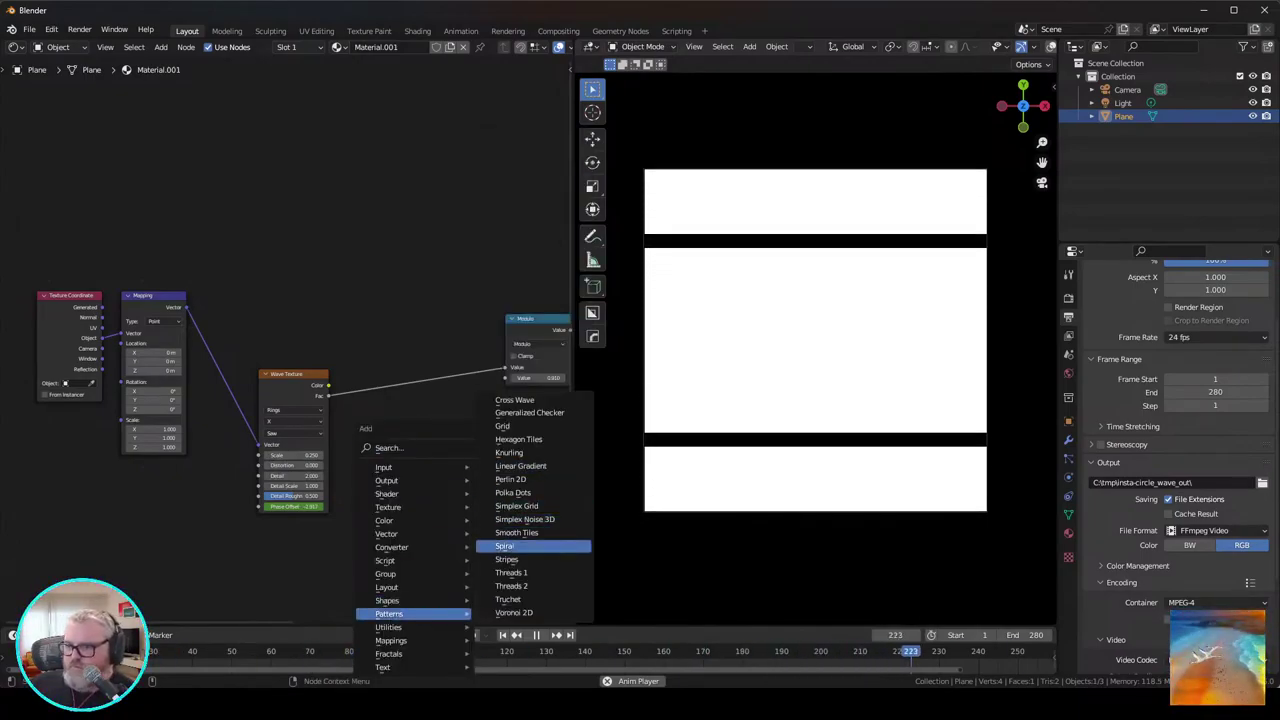
click(525, 546)
click(266, 250)
drag(187, 307, 250, 281)
drag(250, 281, 505, 378)
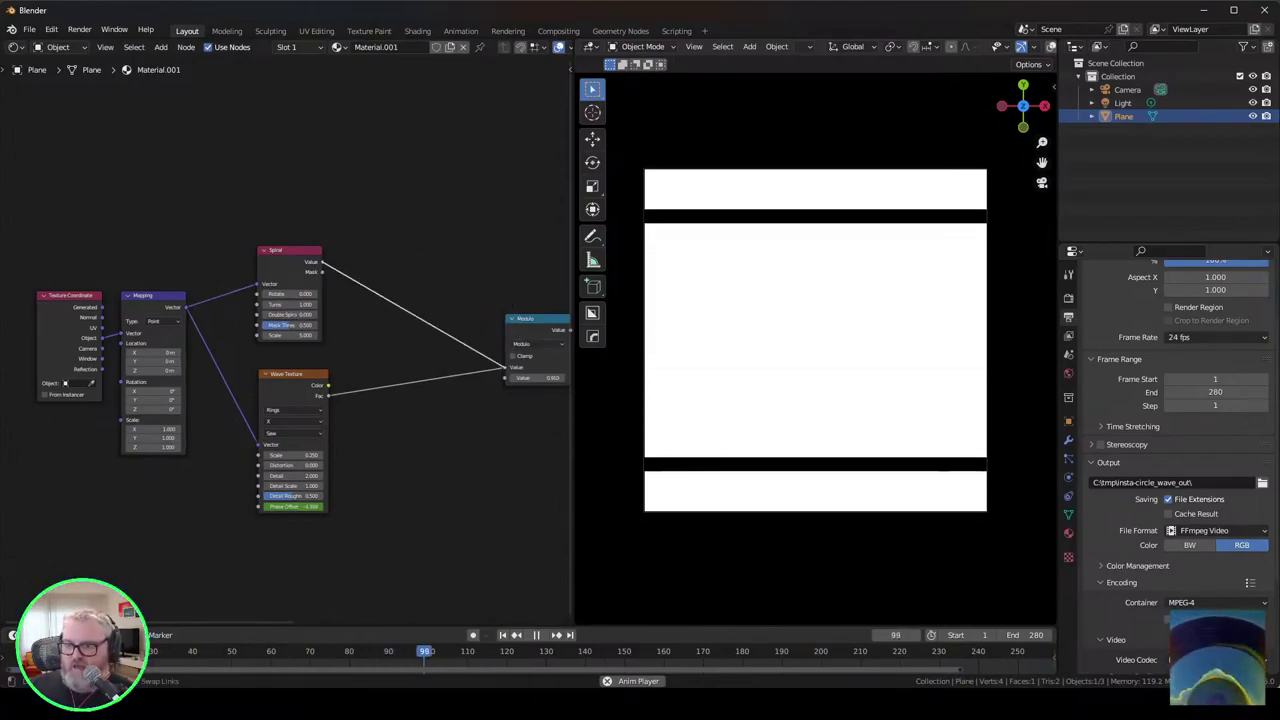
Step: Set the Wave Texture to a Sine profile with scale 1, and set the Spiral node's scale to 1
click(293, 433)
click(293, 444)
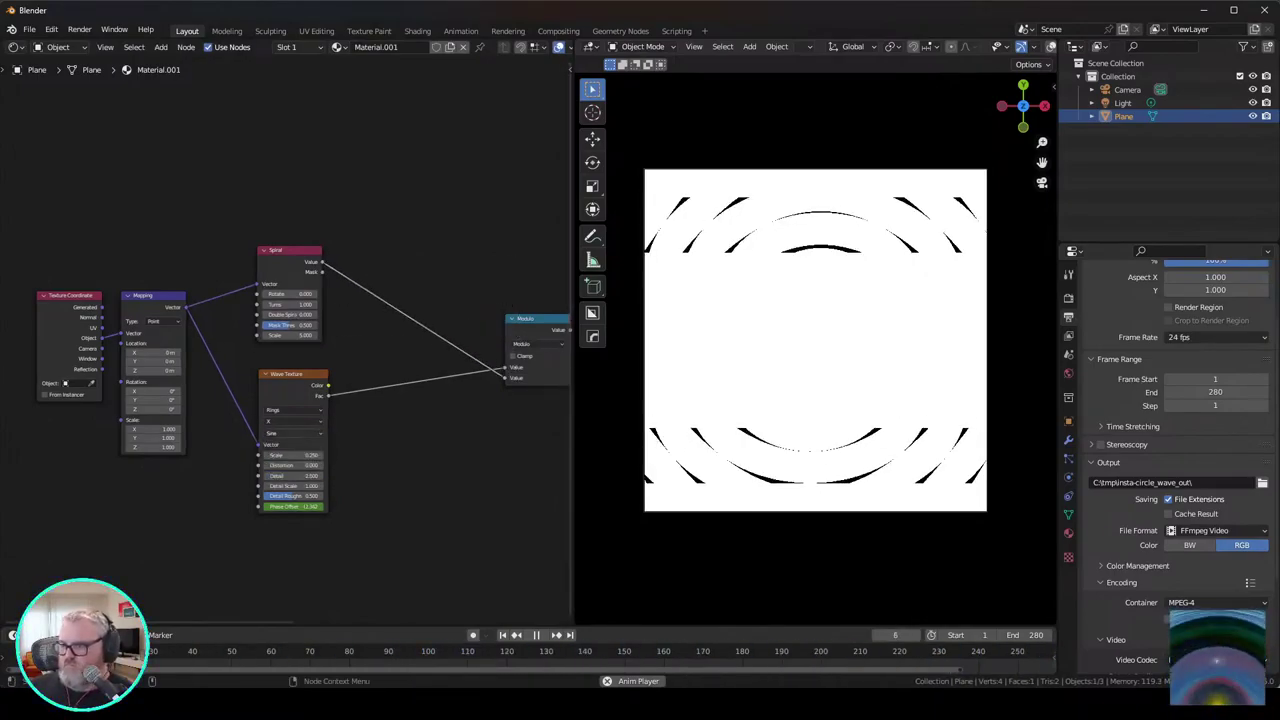
double_click(293, 455)
text(1)
key(Return)
drag(292, 335, 269, 335)
Step: Change the Math node combining the spiral and wave to Multiply
drag(440, 420, 191, 416)
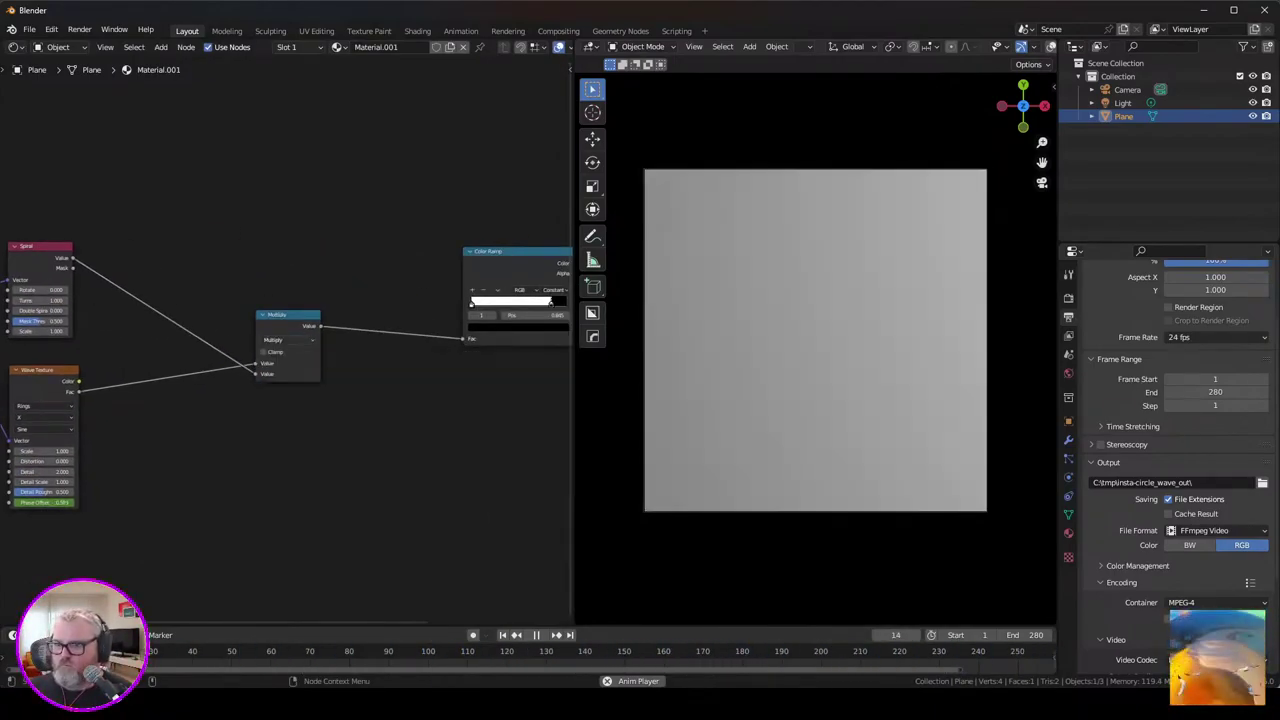
click(288, 340)
click(277, 363)
drag(110, 400, 358, 411)
scroll(358, 411, up, 4)
click(270, 451)
click(268, 494)
click(270, 435)
click(268, 478)
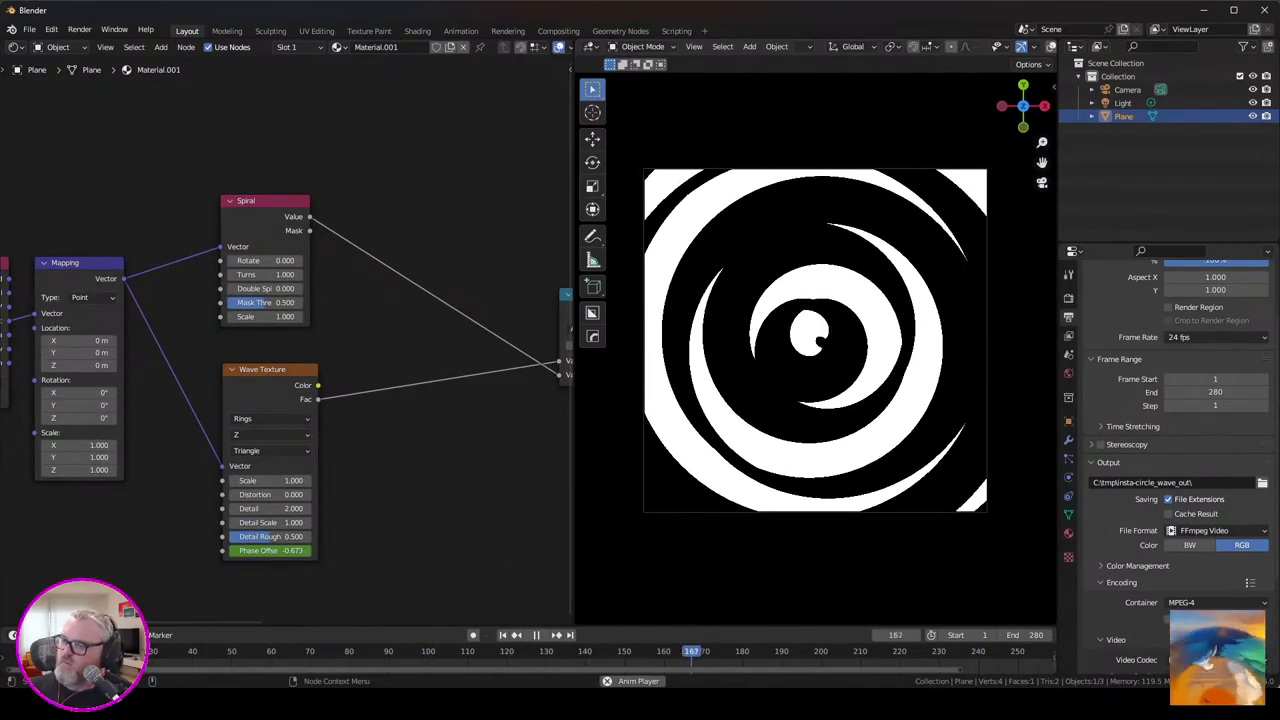
Step: Set the render output folder to C:\tmp\reverse_whirlpool\ and render the spiral animation
drag(815, 350, 840, 275)
key(KP_0)
drag(550, 420, 10, 435)
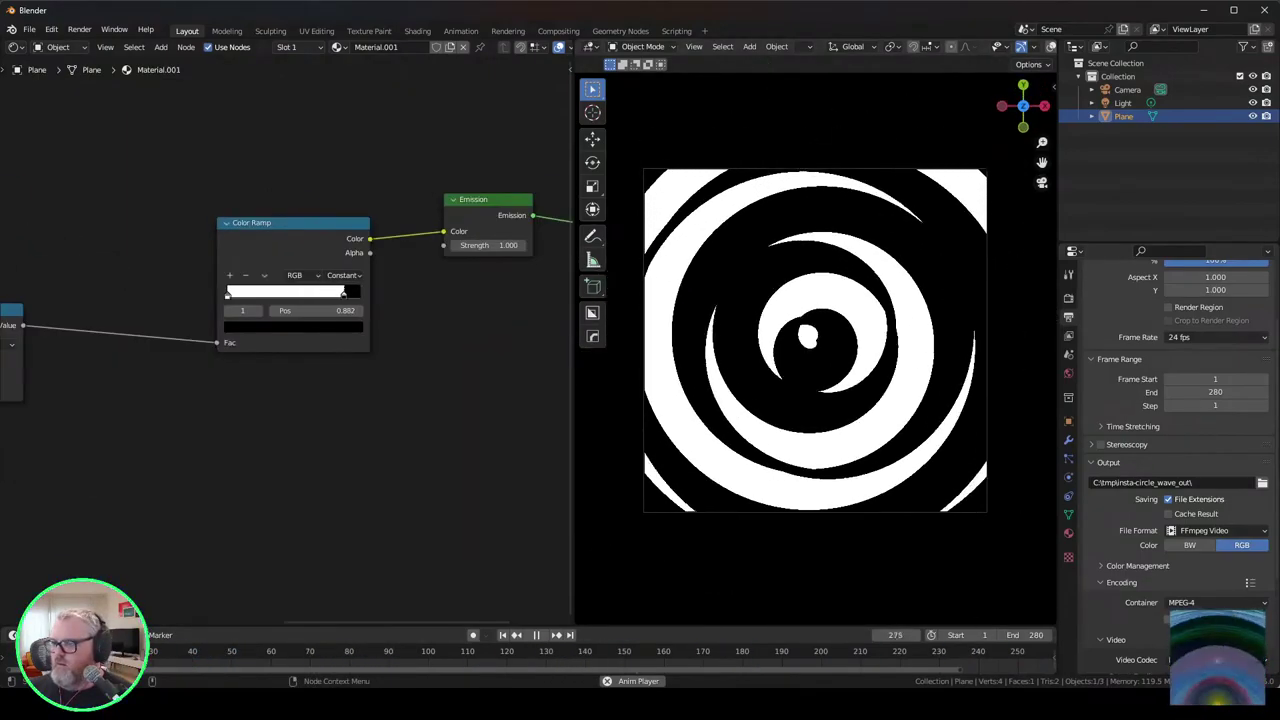
click(1190, 482)
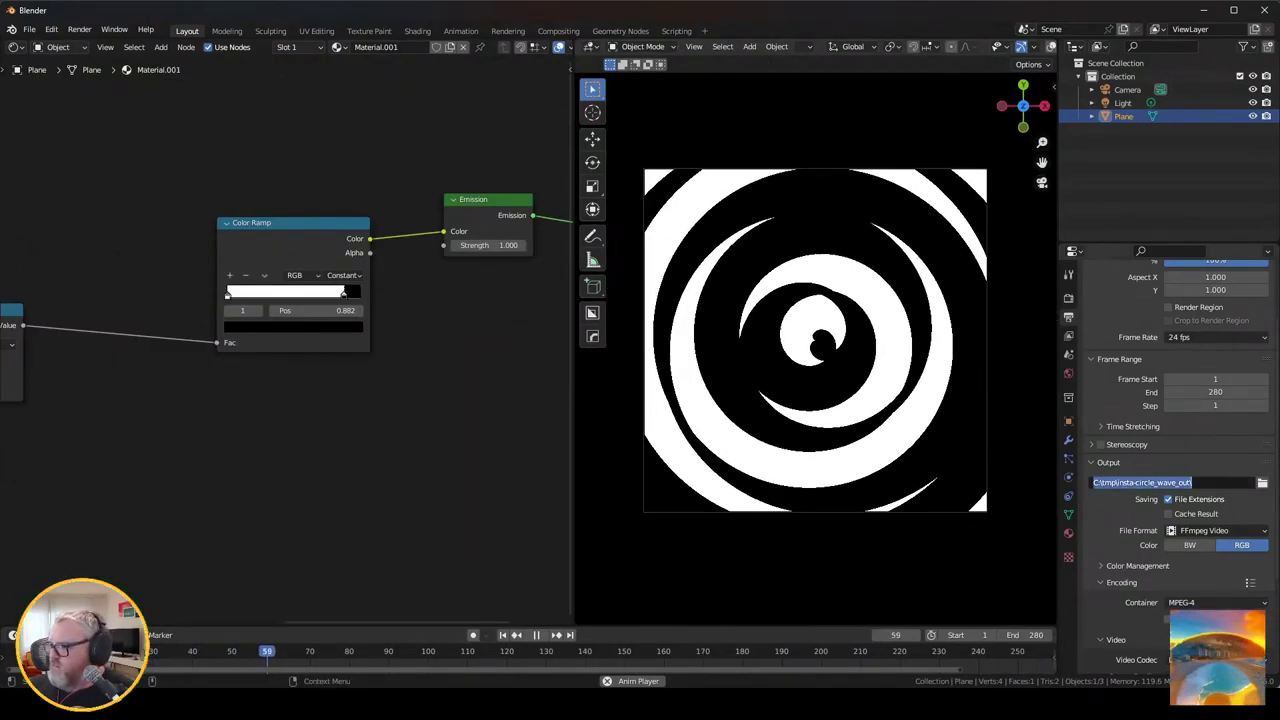
drag(1190, 482, 1126, 482)
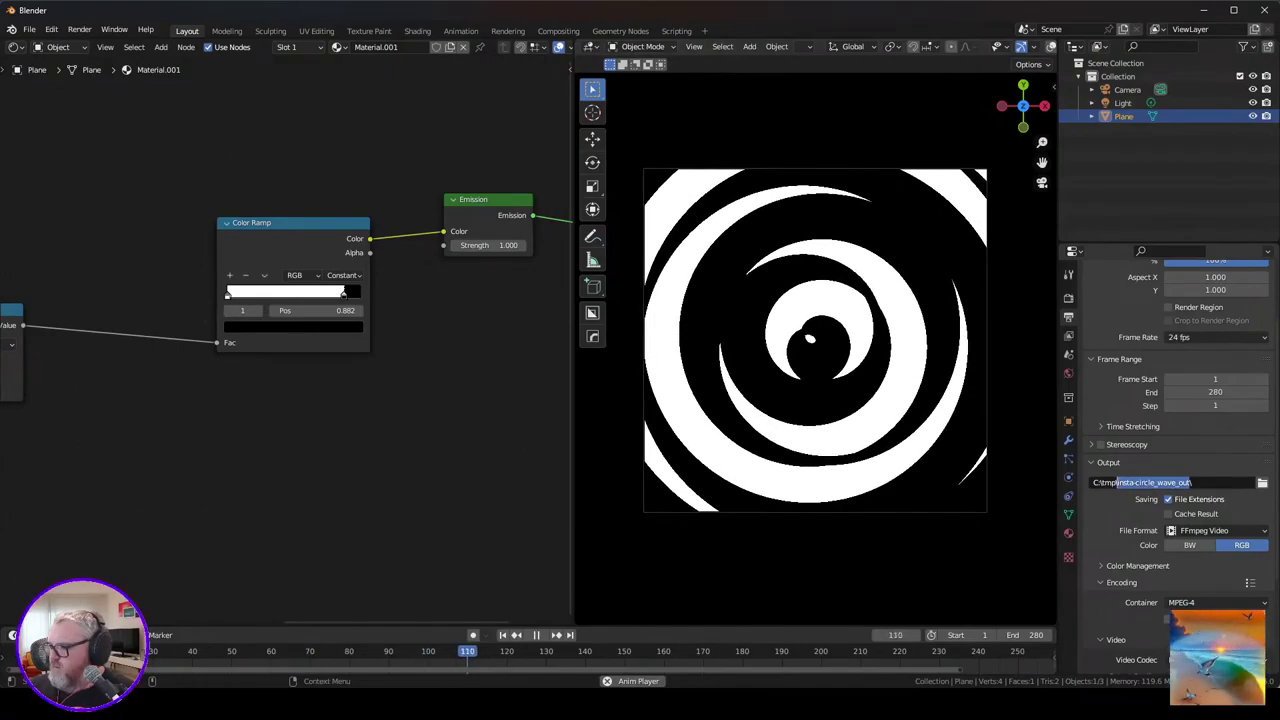
key(BackSpace)
text(reverse_whirlpool)
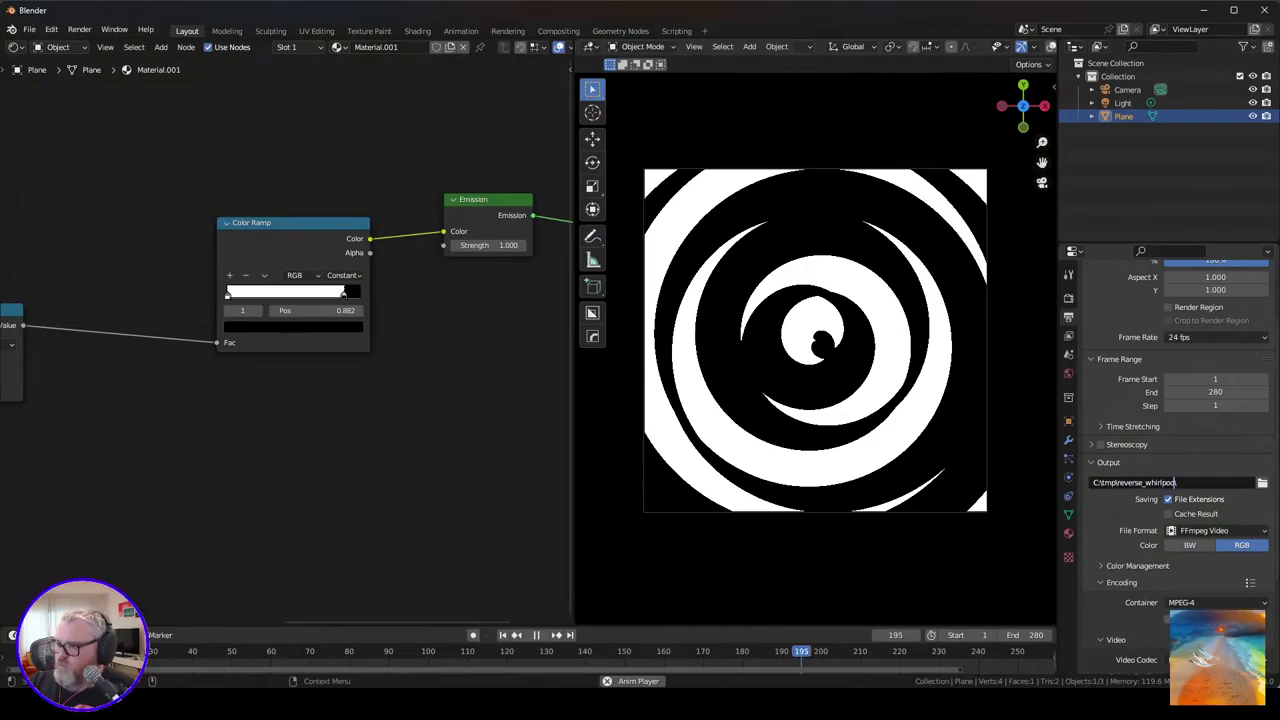
key(Return)
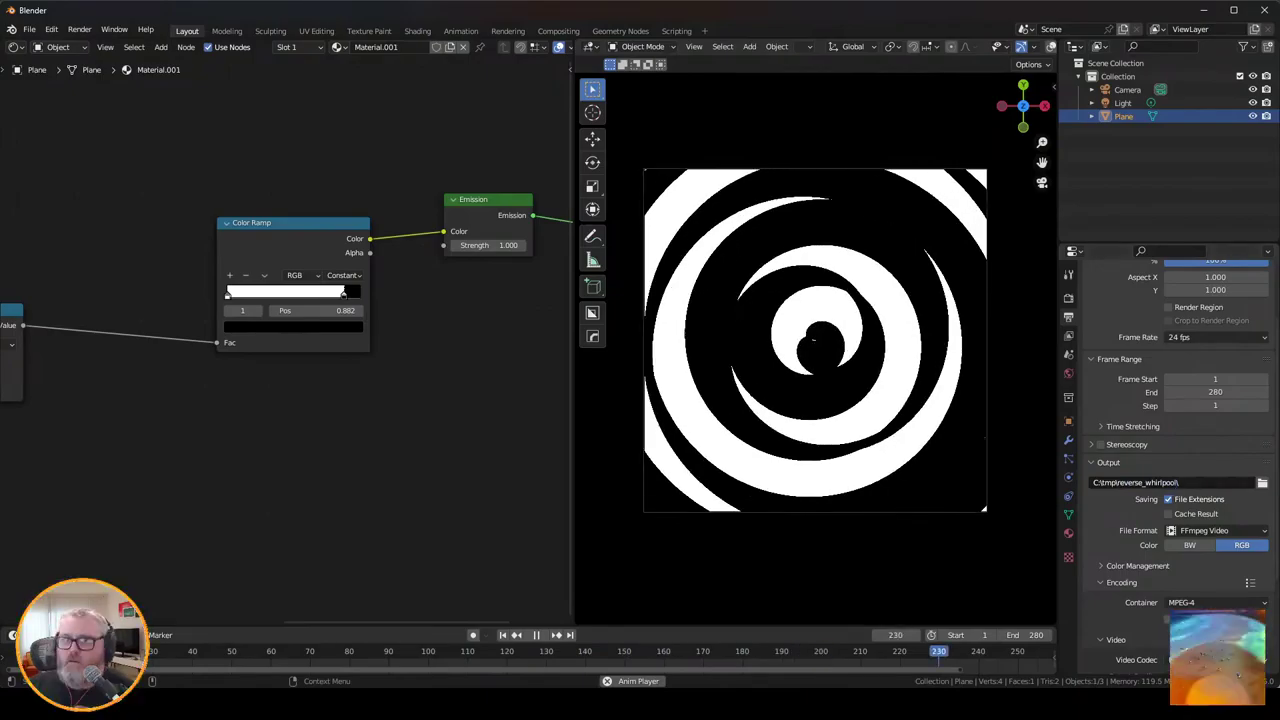
key(ctrl+F12)
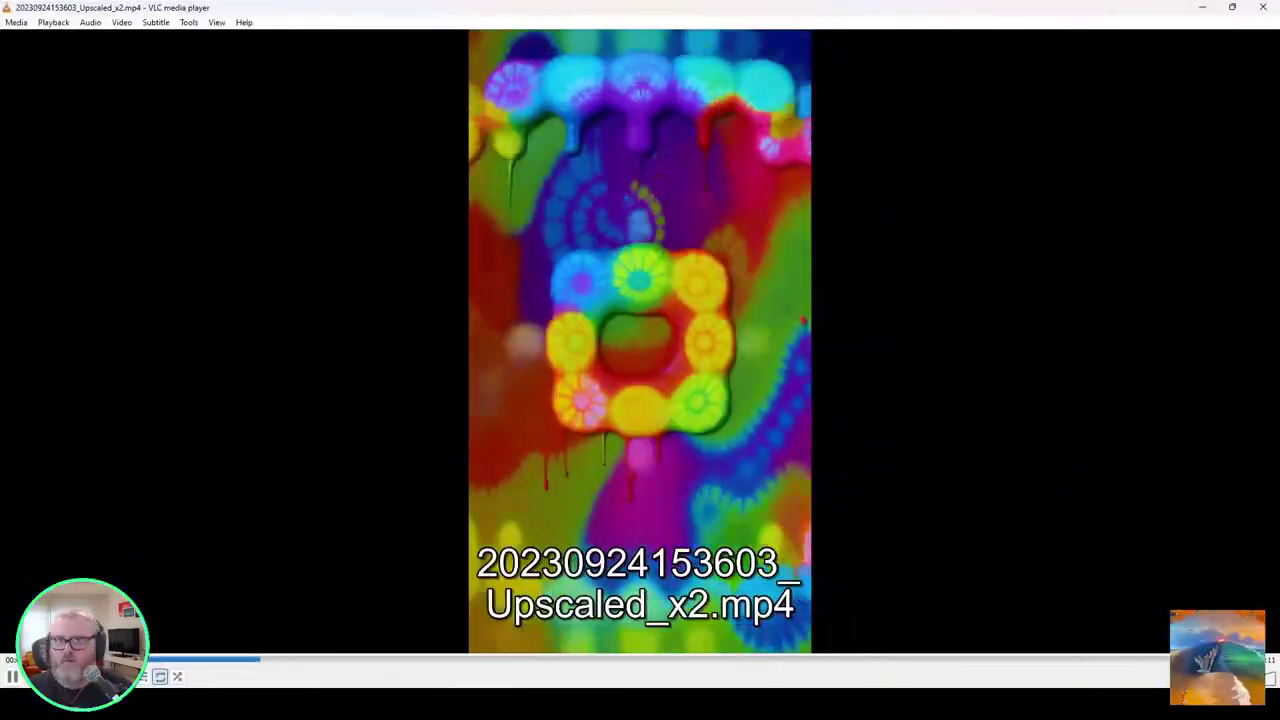
key(f)
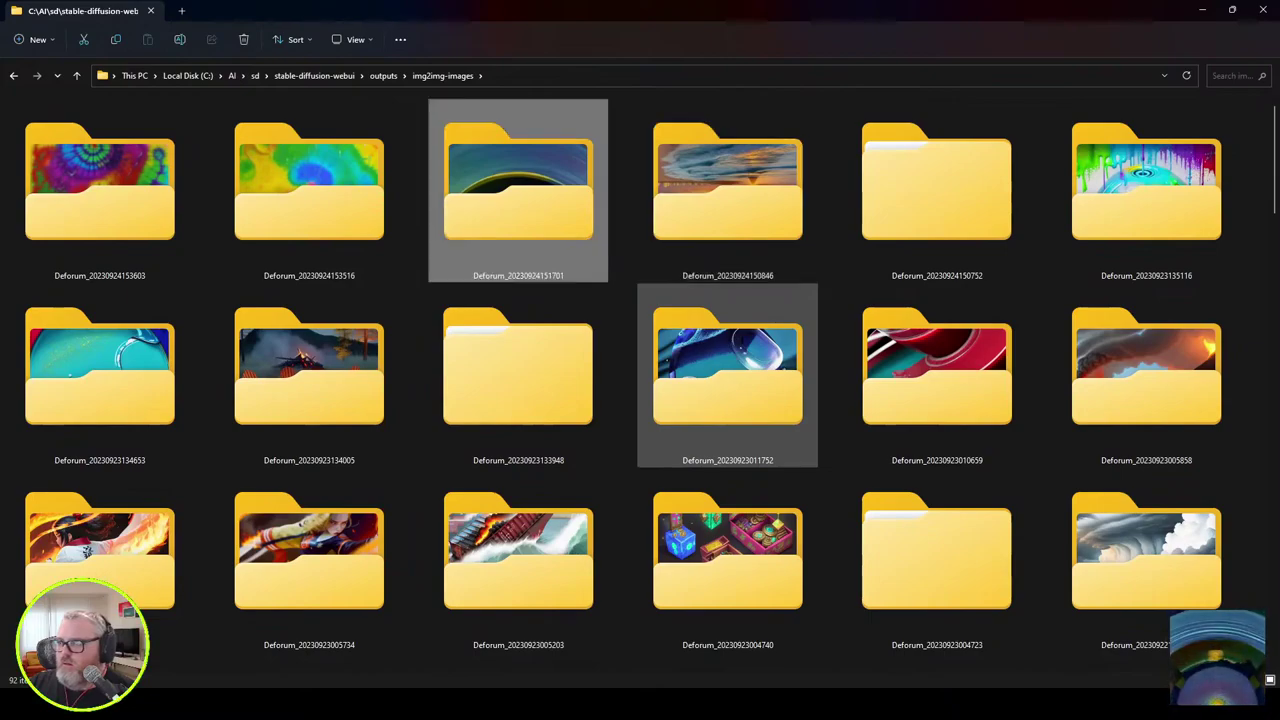
click(100, 190)
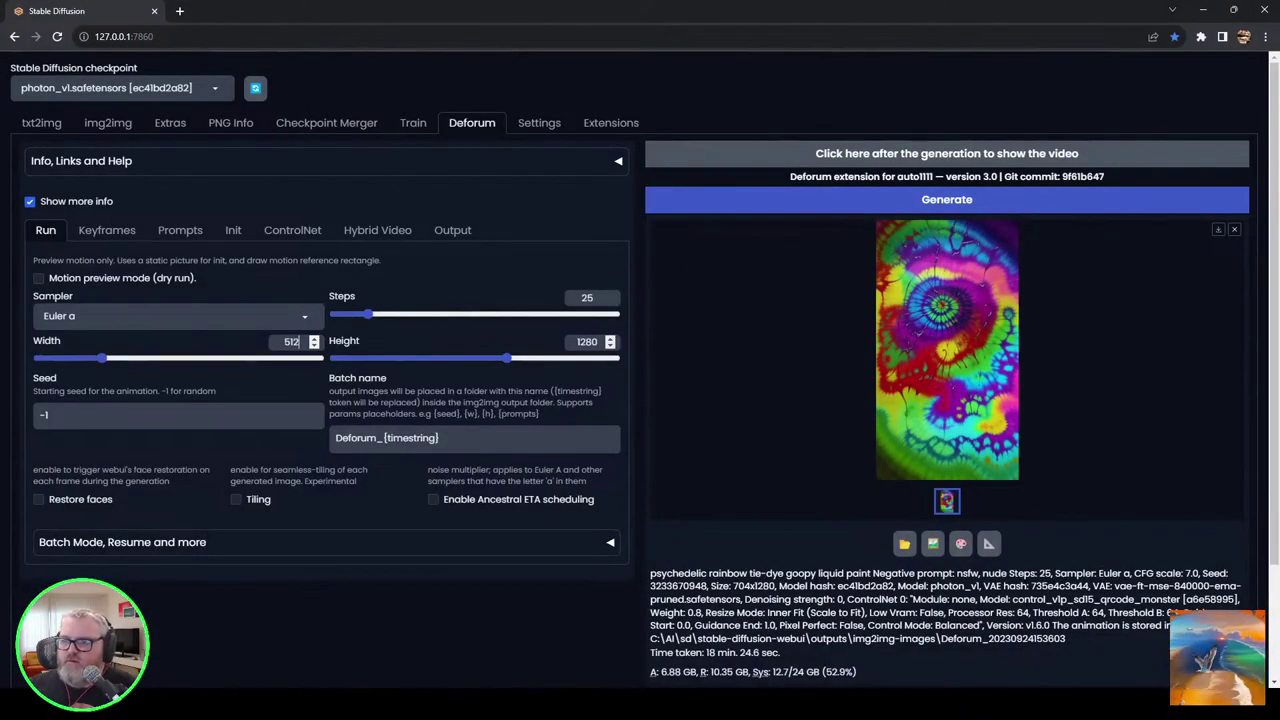
Step: Set the height of the Deforum output in the Stable Diffusion web UI to 512
double_click(587, 342)
text(512)
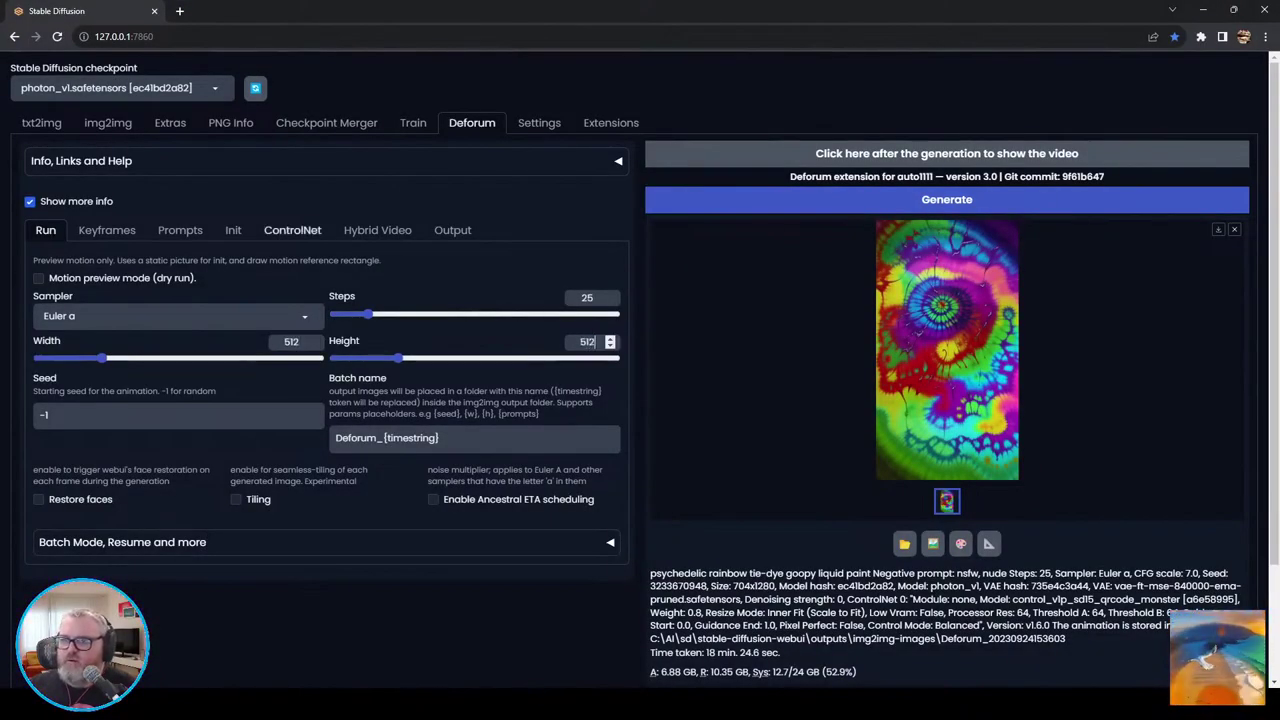
Step: Open the reverse_whirlpool folder inside C:\tmp and copy the path of the rendered 0001-0280.mp4 video
click(292, 230)
key(super+r)
text(c:\tmp)
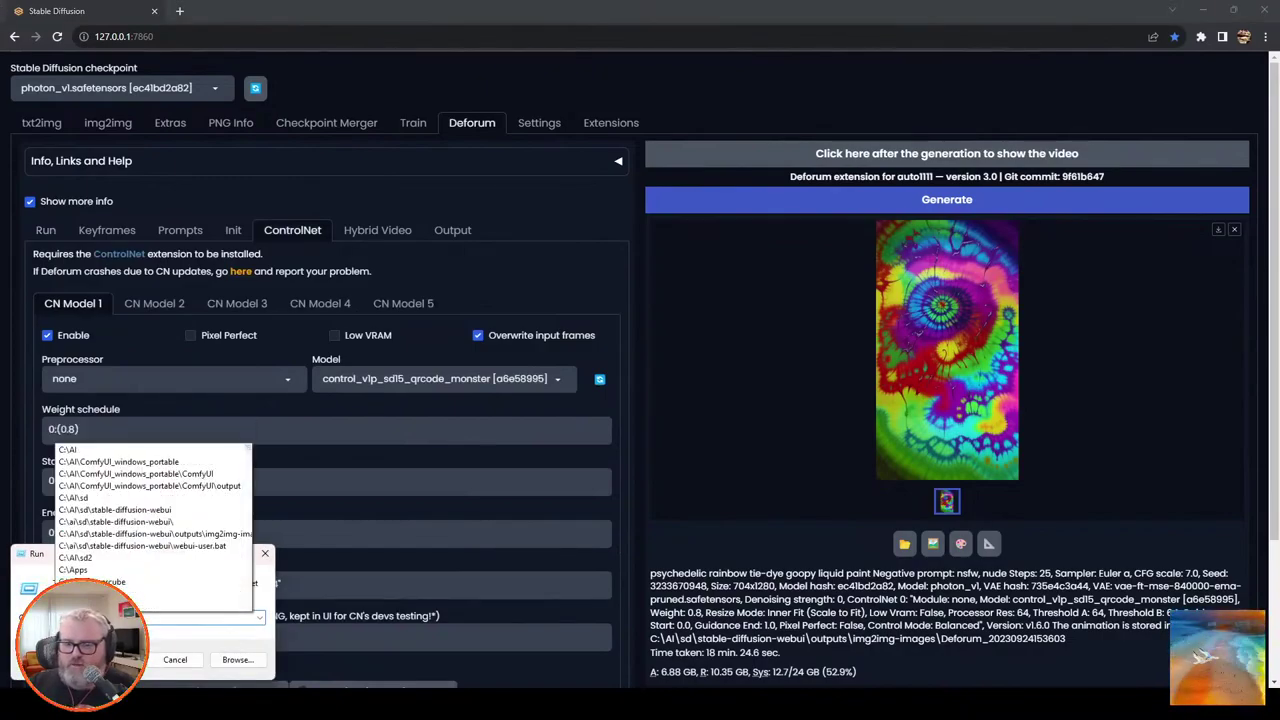
key(Return)
double_click(293, 400)
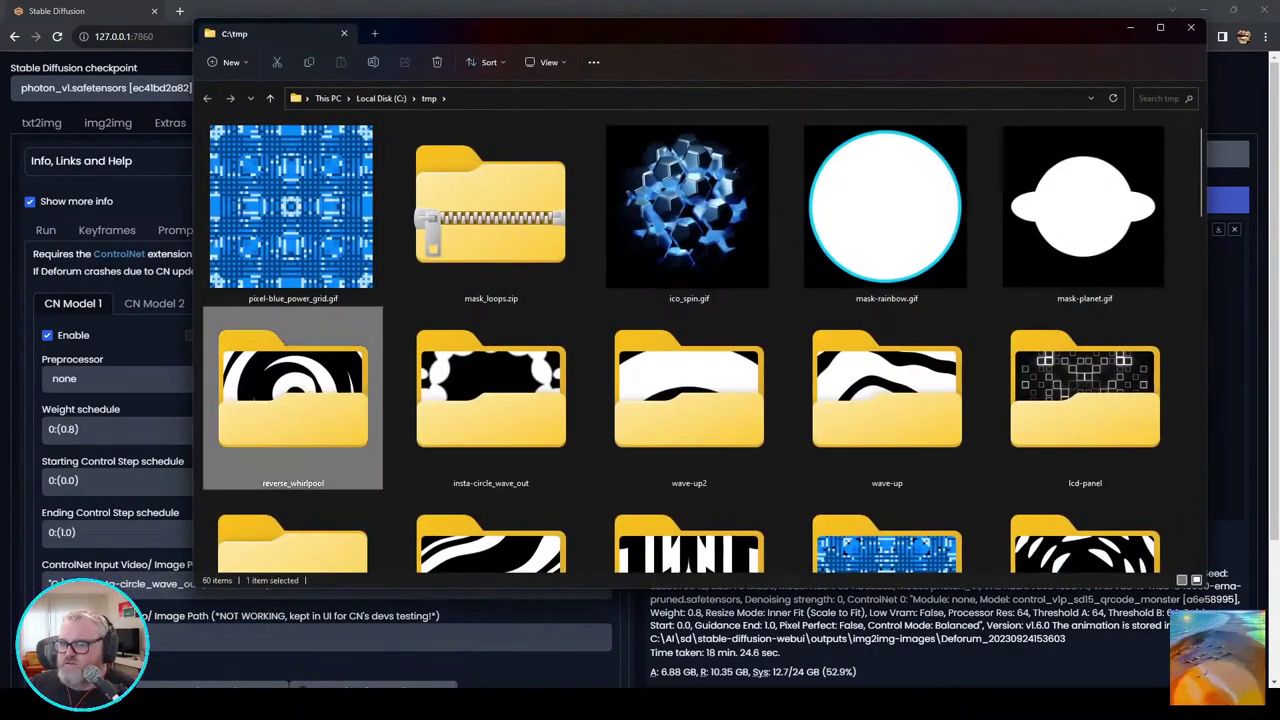
right_click(245, 161)
click(301, 292)
Step: Replace the ControlNet input video path of CN Model 1 with "C:\tmp\reverse_whirlpool\0001-0280.mp4"
click(165, 584)
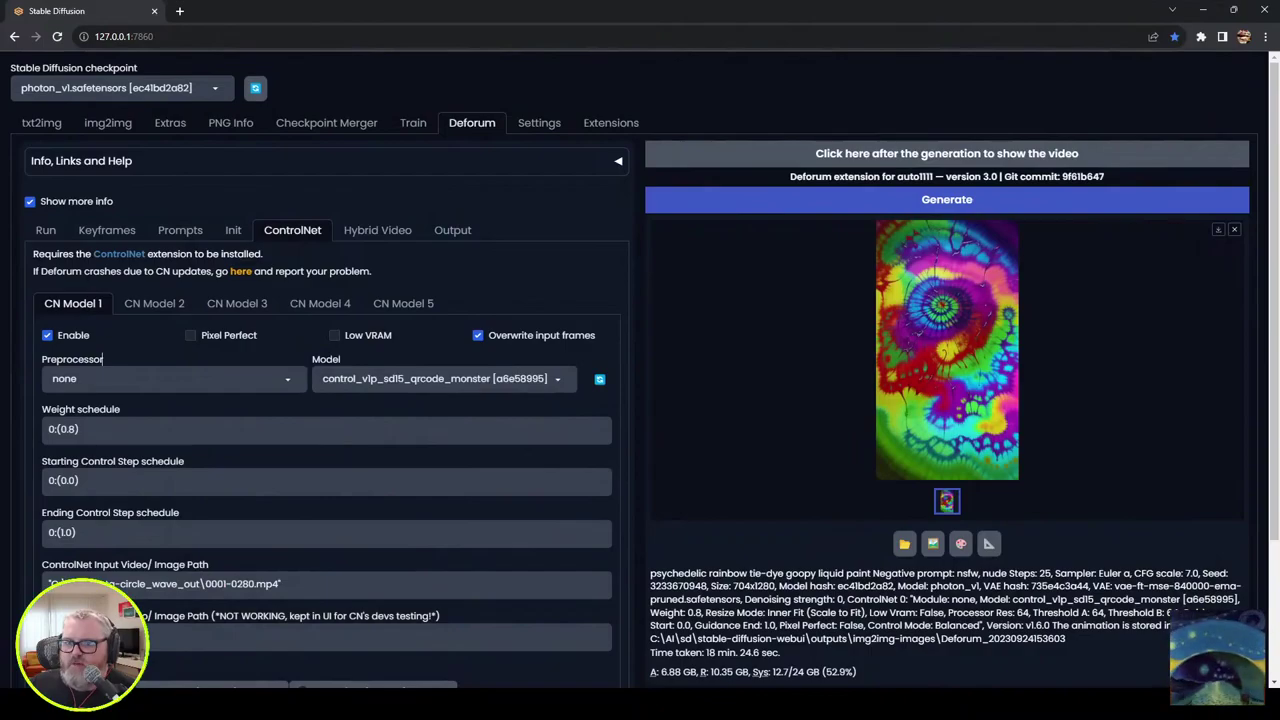
double_click(165, 584)
key(ctrl+a)
text("C:\tmp\reverse_whirlpool\0001-0280.mp4")
Step: Set the Video Init path to "C:\tmp\reverse_whirlpool\0001-0280.mp4"
click(233, 230)
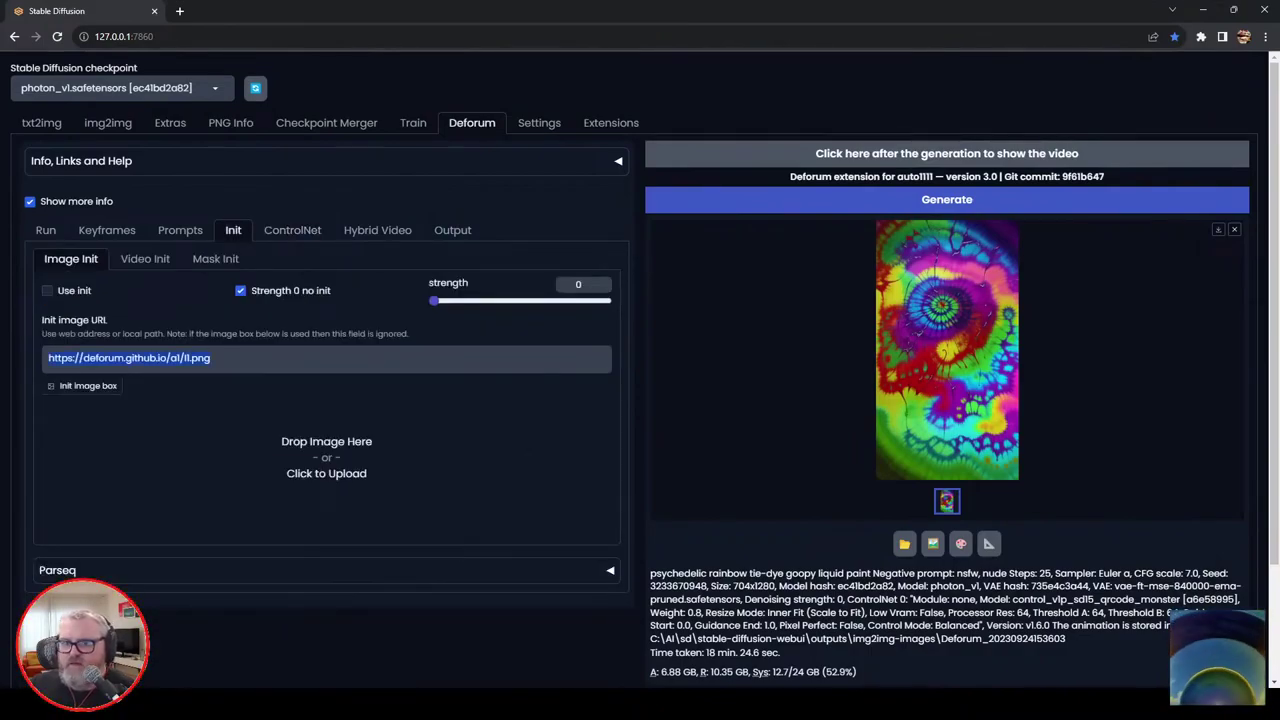
click(145, 259)
key(ctrl+a)
text("C:\tmp\reverse_whirlpool\0001-0280.mp4")
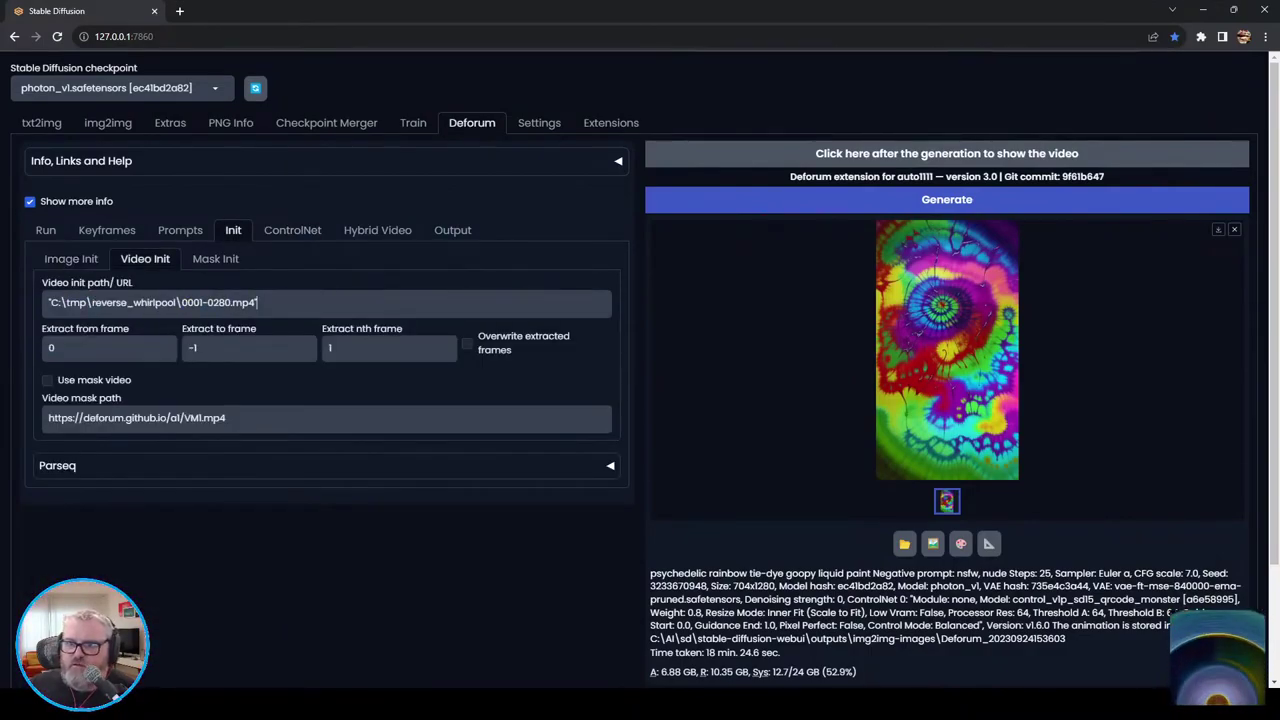
Step: Review the Run, Keyframes, Video Init, Prompts and video output settings
click(46, 230)
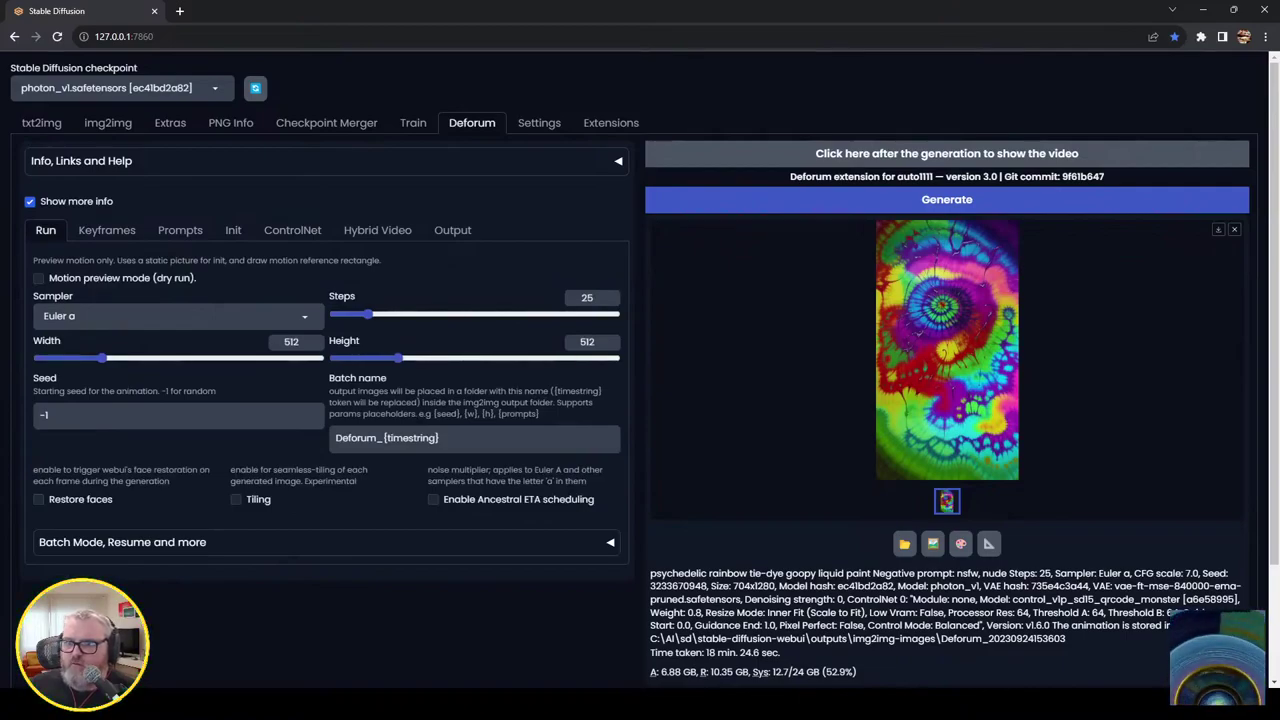
click(107, 230)
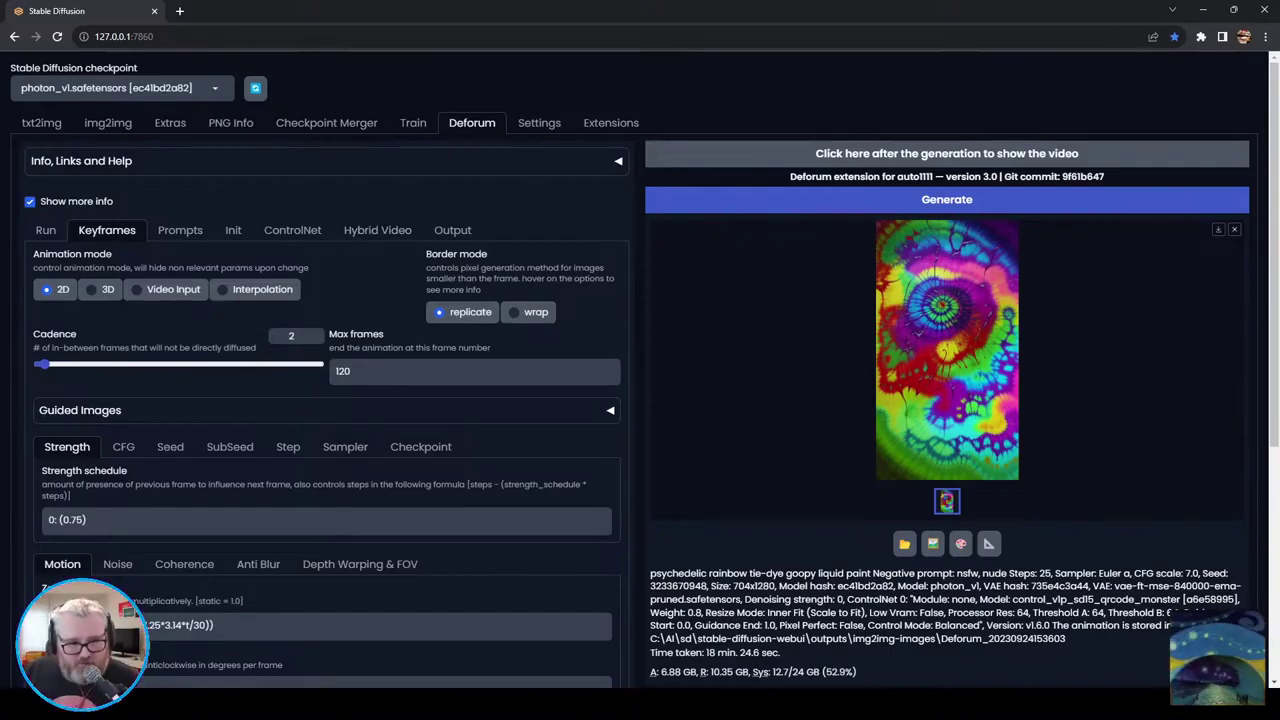
click(233, 230)
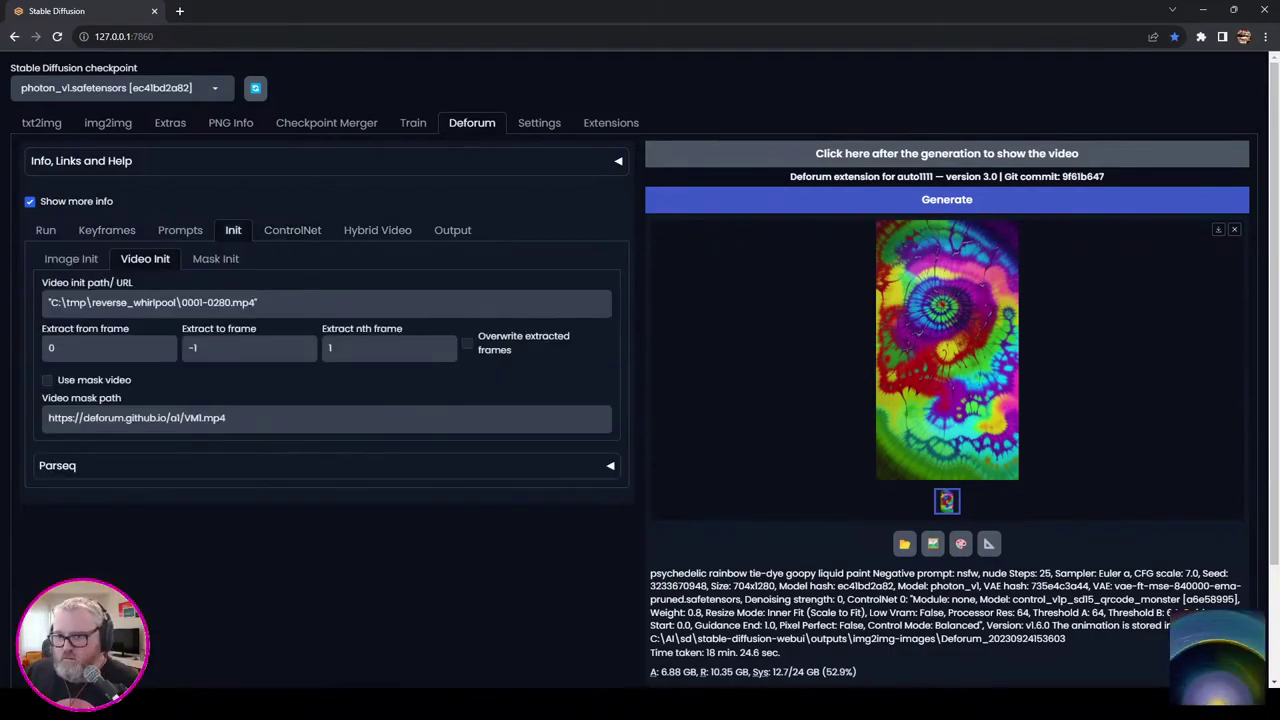
click(180, 230)
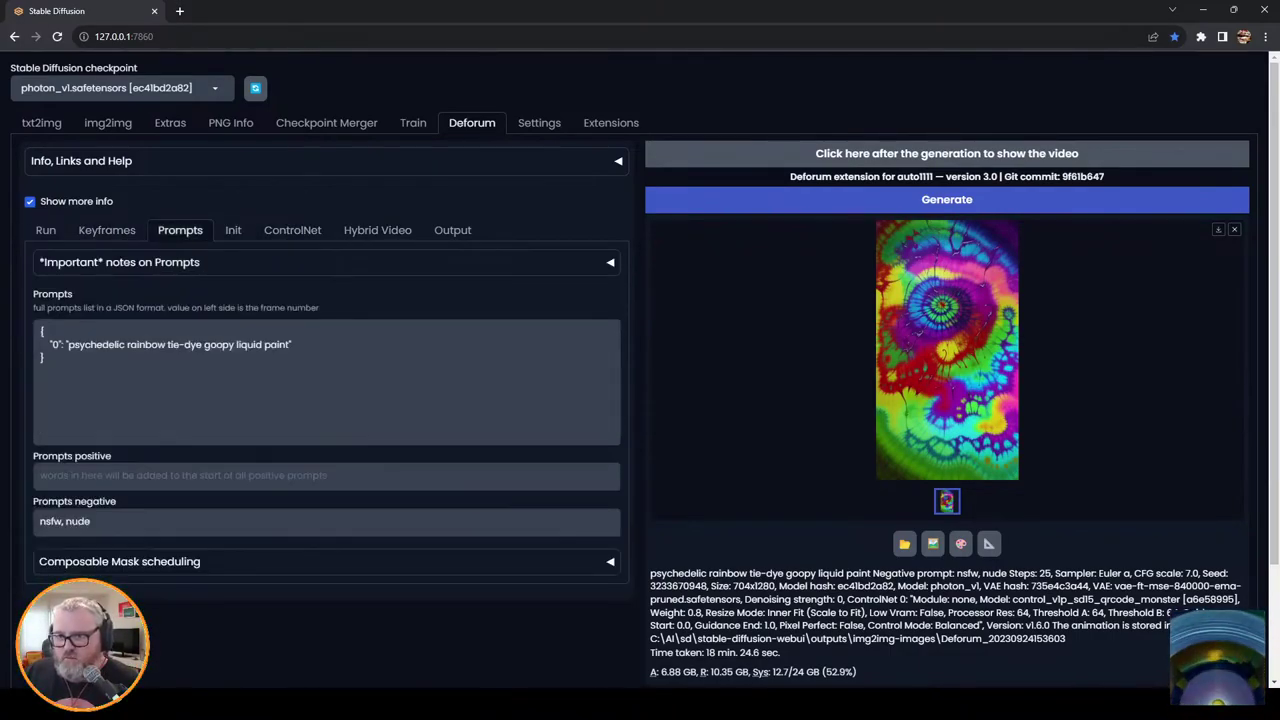
click(452, 230)
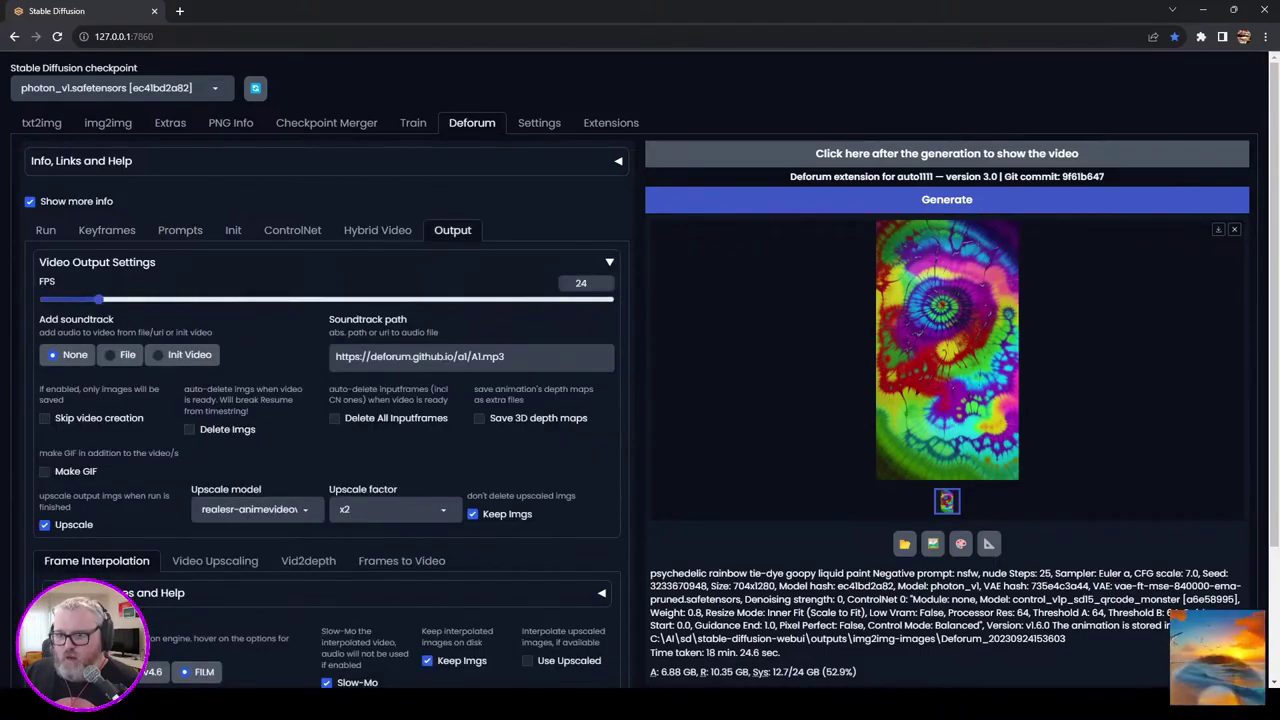
scroll(310, 537, down, 2)
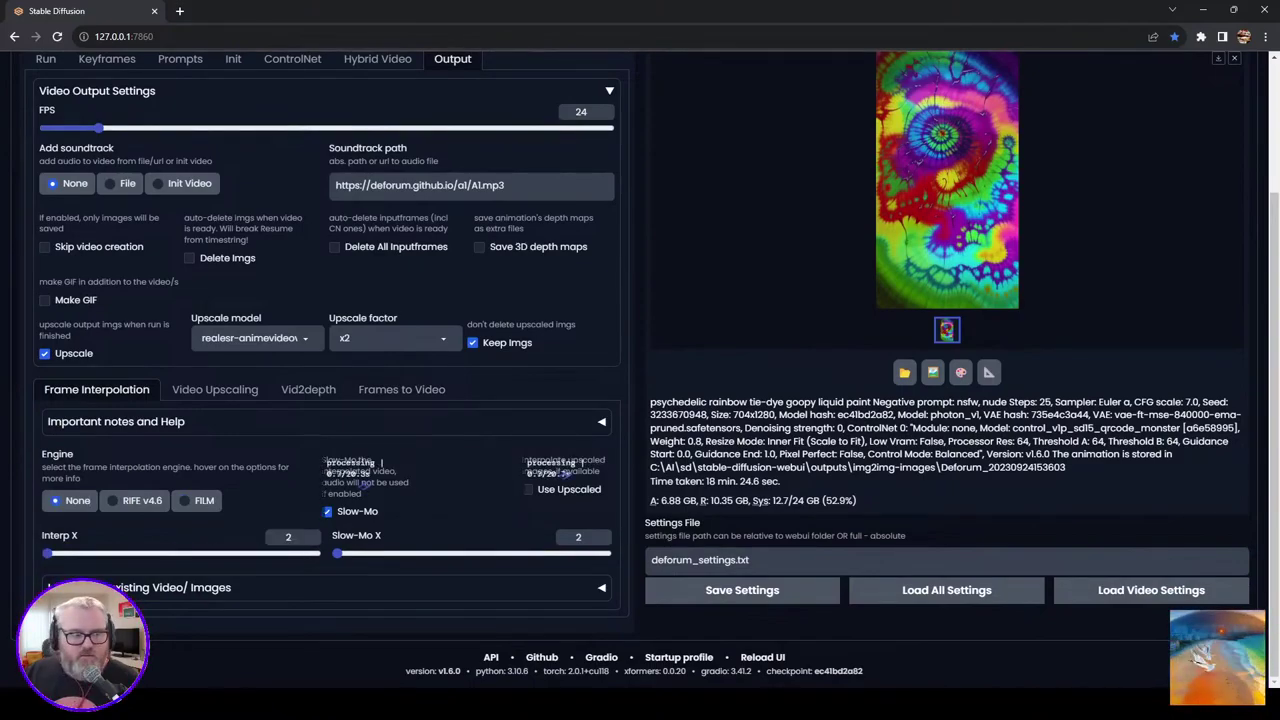
scroll(420, 480, up, 2)
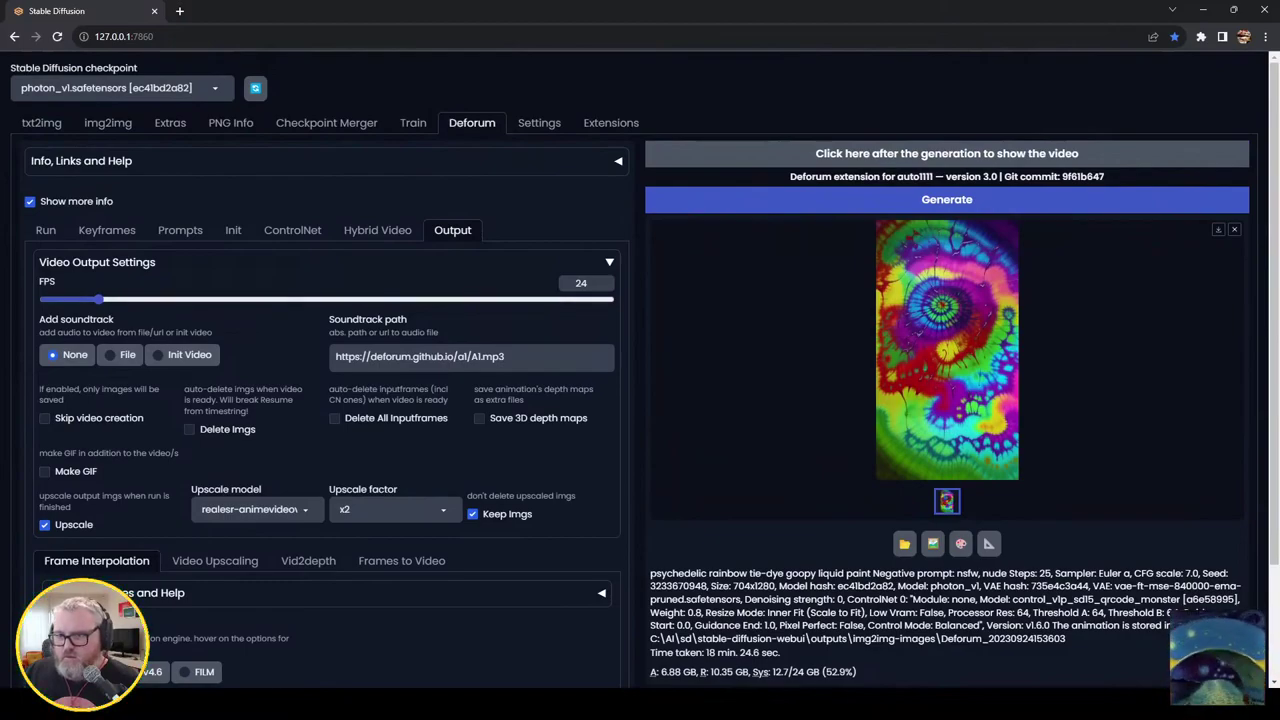
Step: Remove the time-based oscillation expression from the Zoom schedule in the Motion keyframes
click(46, 230)
click(107, 230)
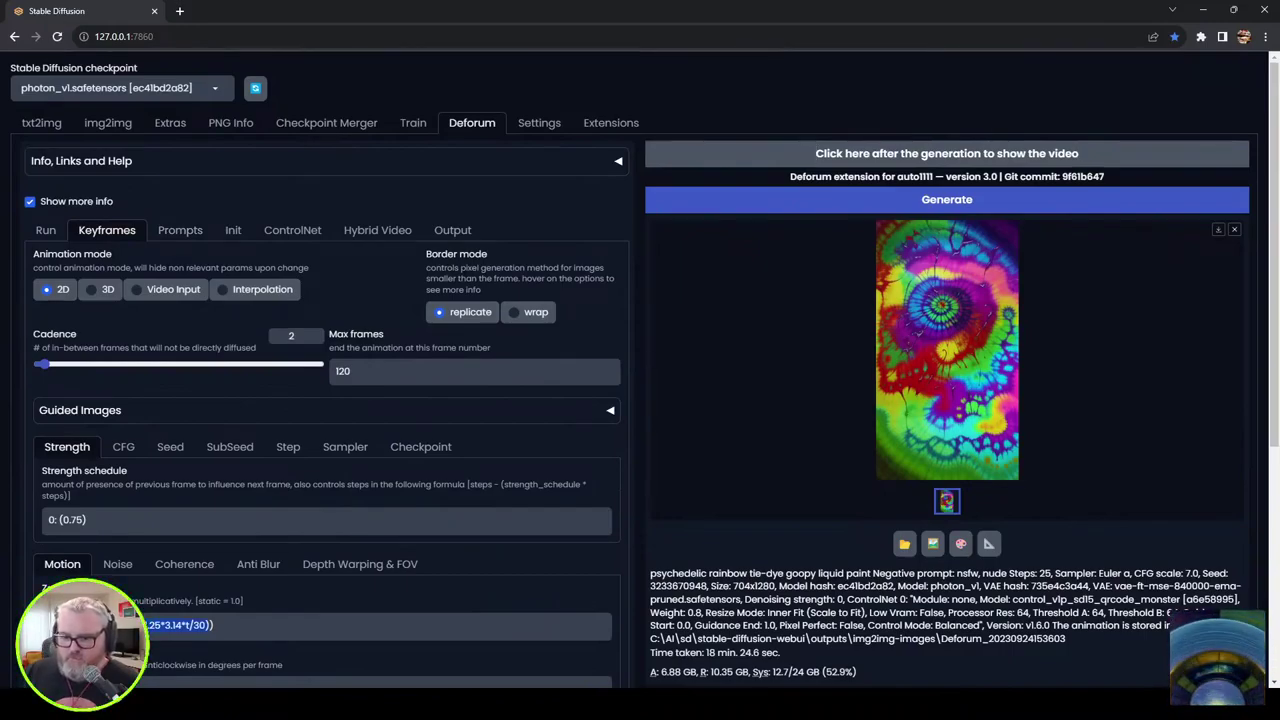
key(BackSpace)
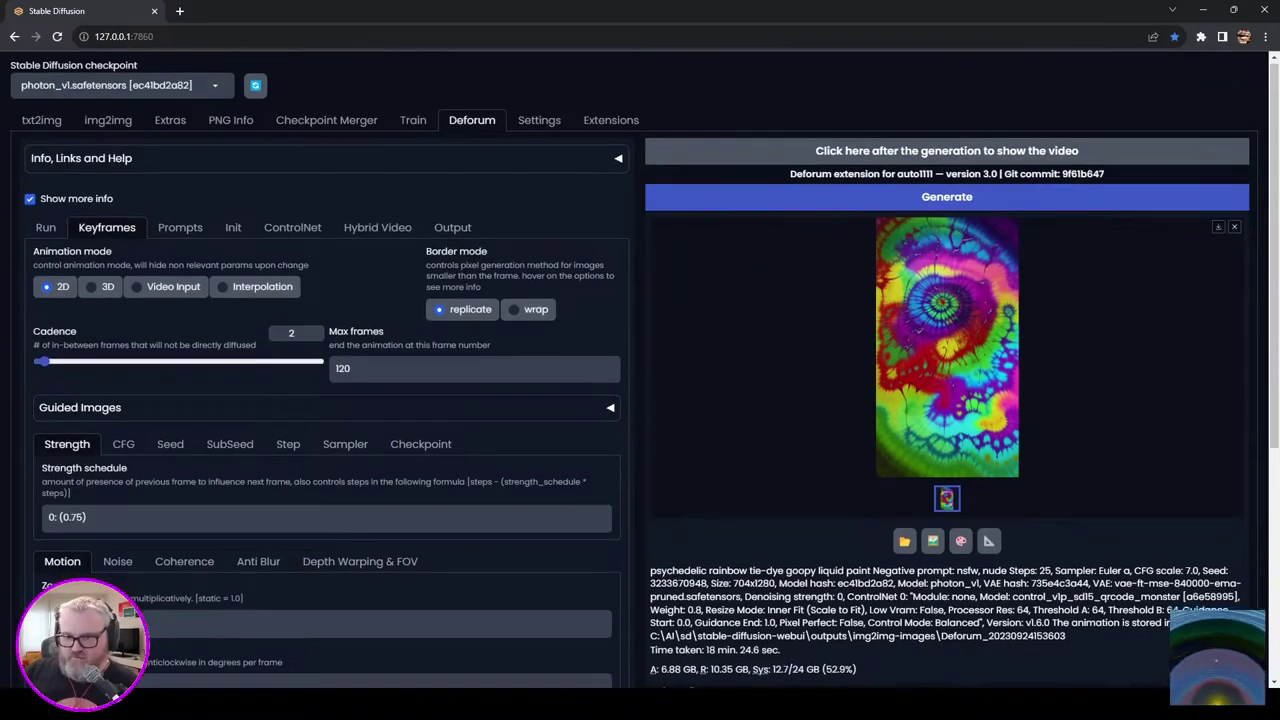
scroll(640, 400, down, 4)
scroll(640, 400, up, 4)
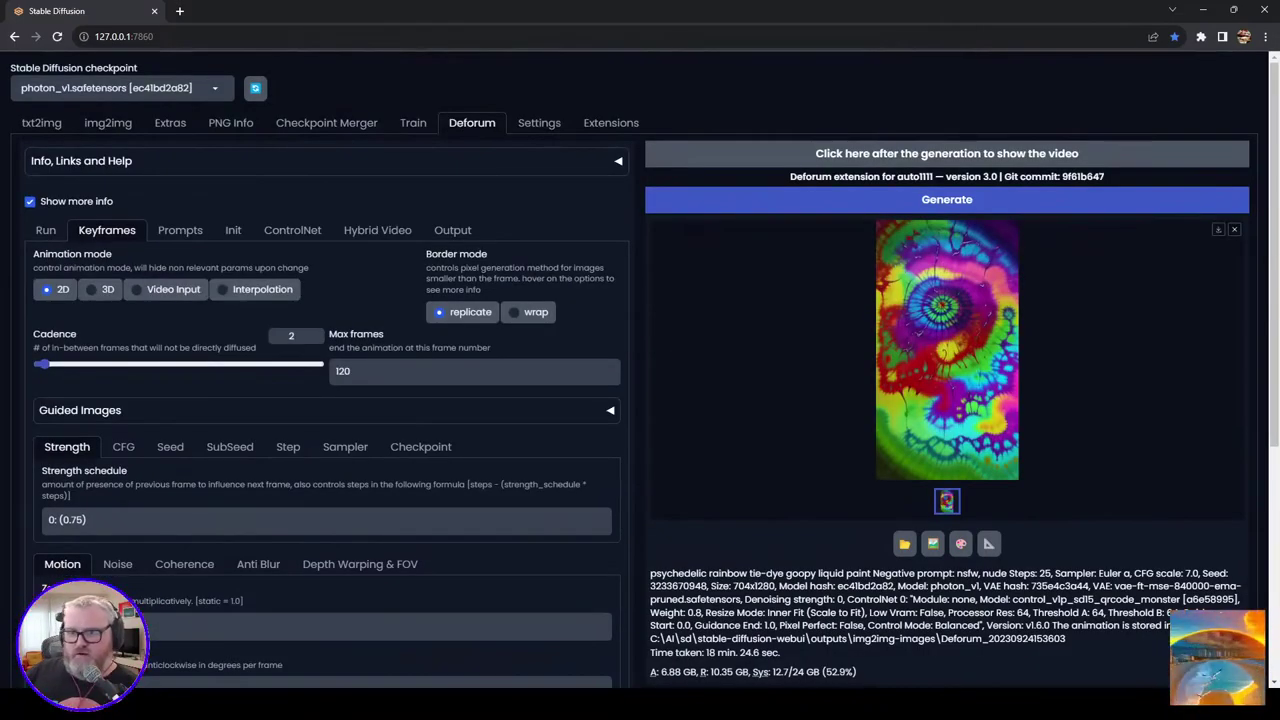
Step: Replace the frame 0 prompt with "art deco architecture, 1970s mid-modern buildings" and generate the animation
click(180, 230)
click(292, 229)
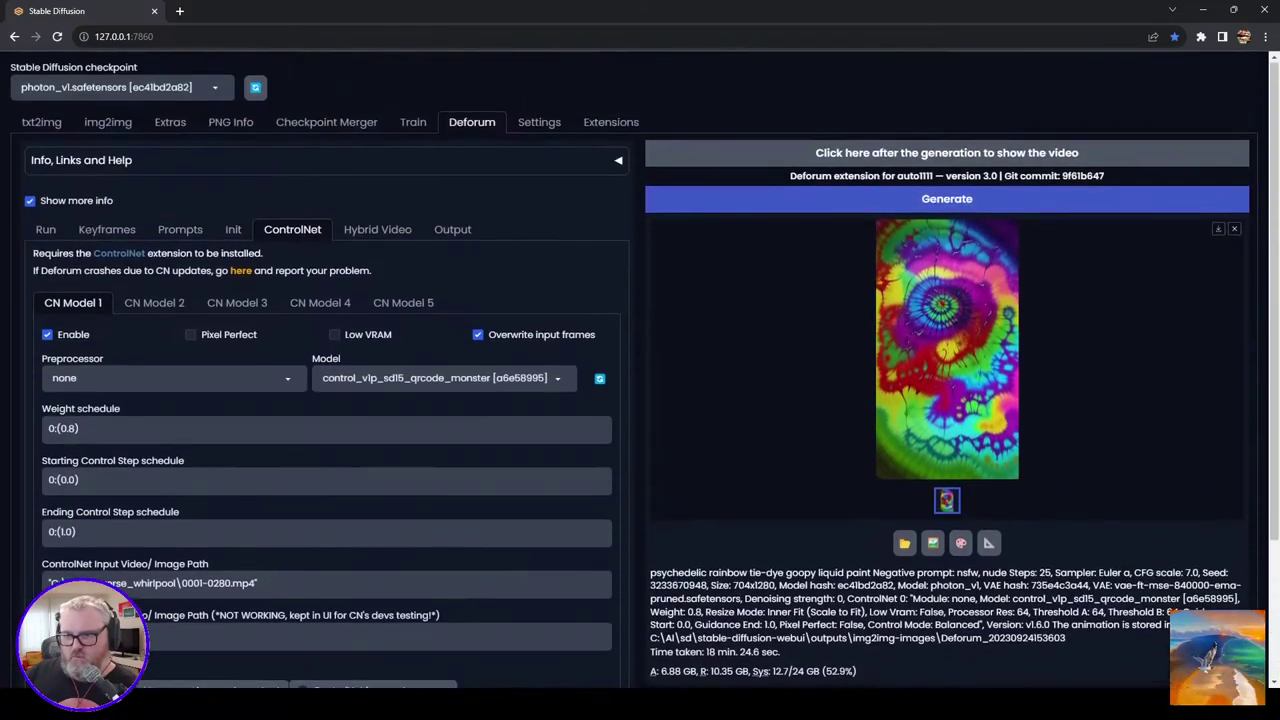
click(46, 230)
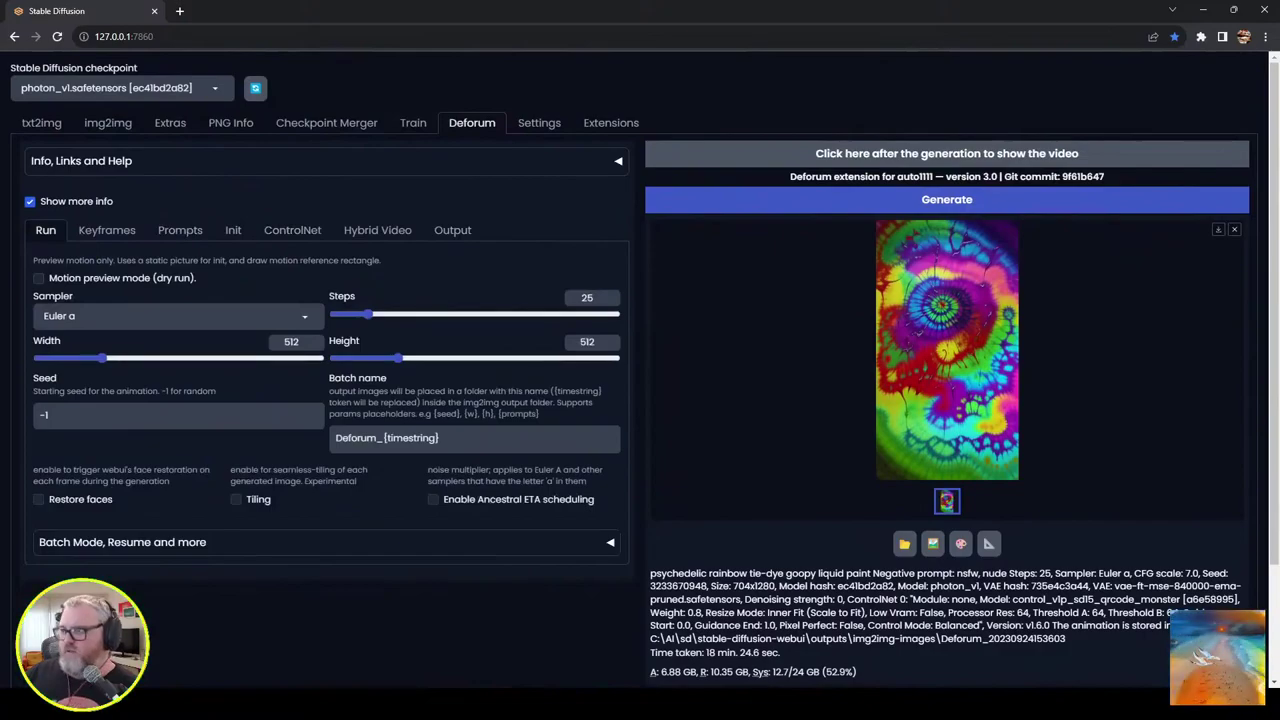
click(180, 230)
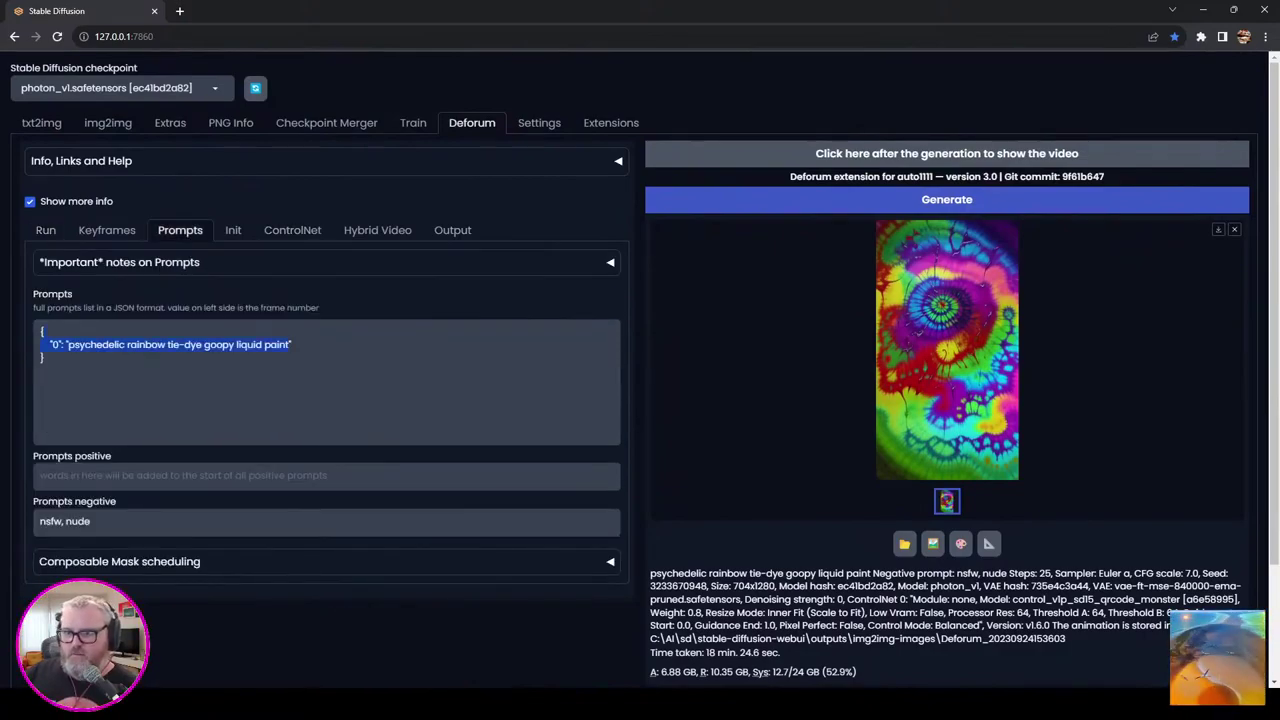
text(art d)
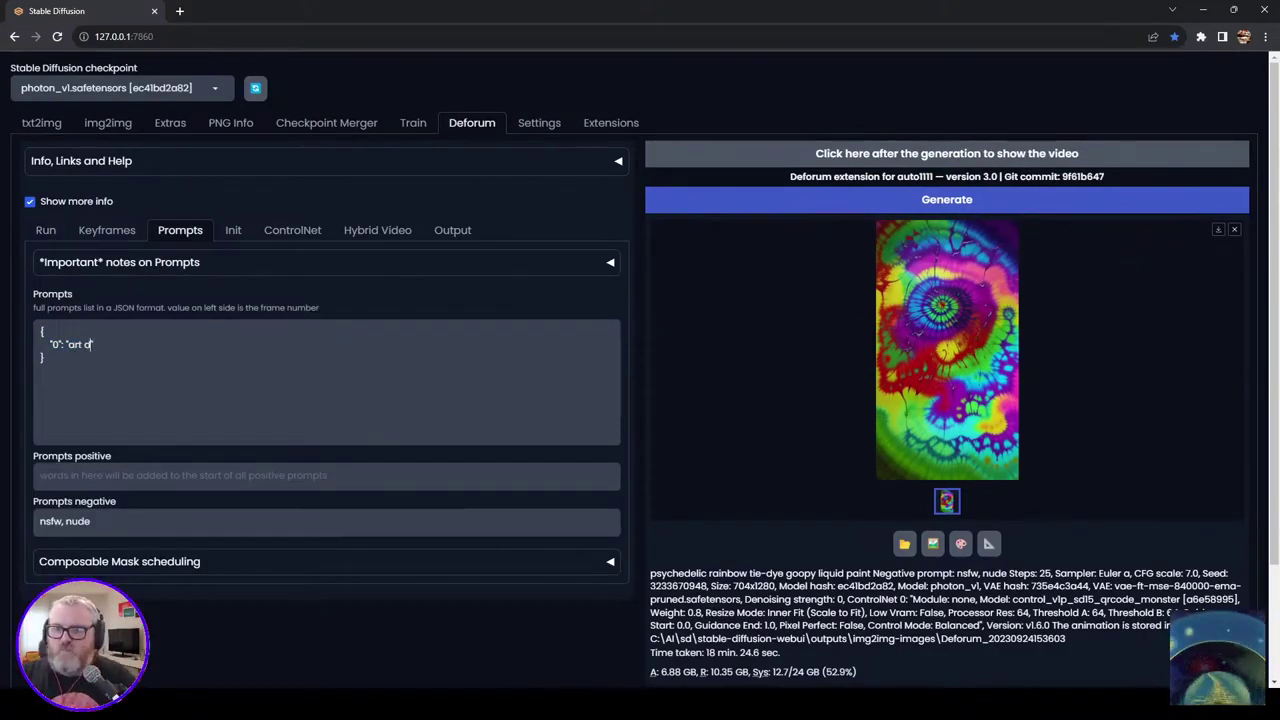
text(eco architecture)
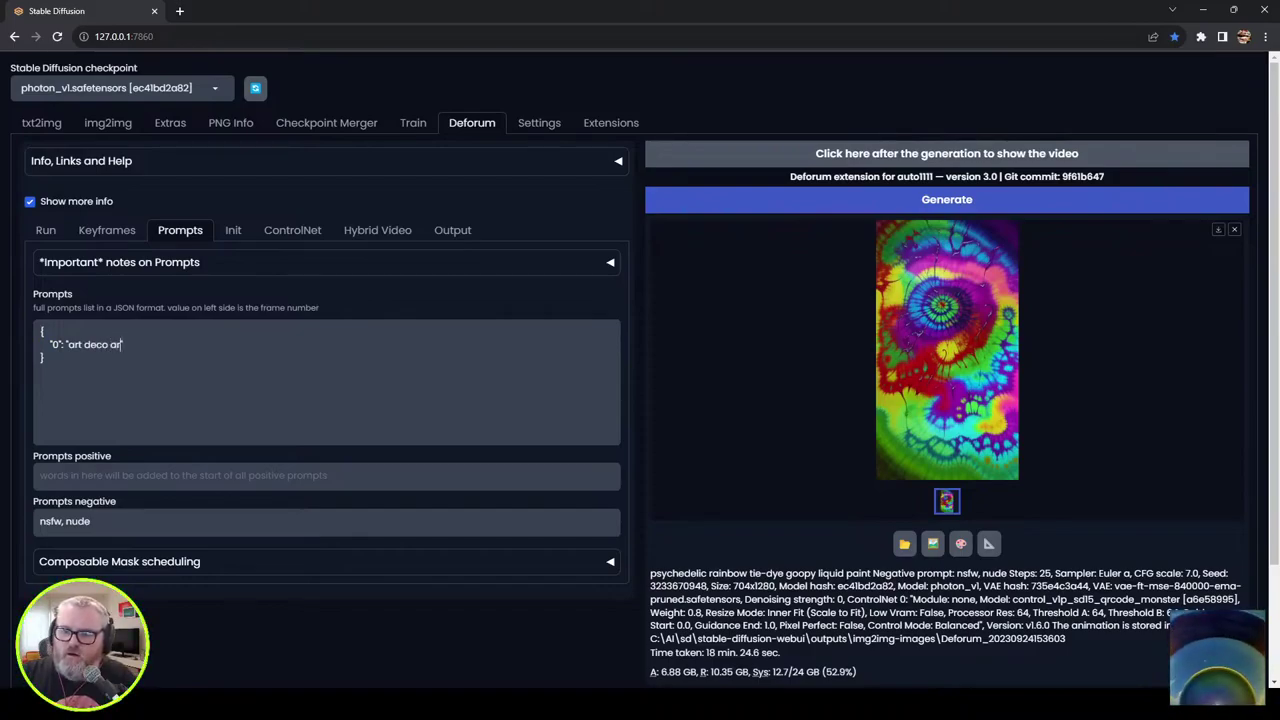
text(, 1970s  mid-)
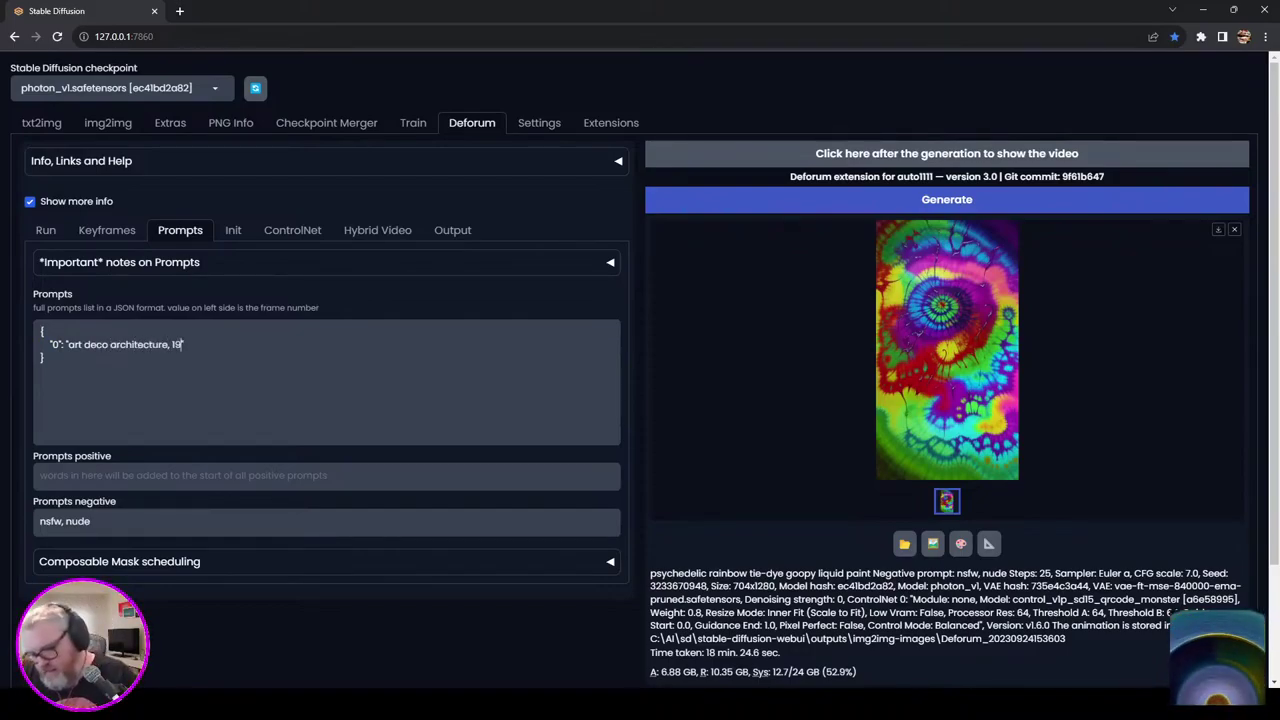
key(BackSpace)
key(BackSpace)
key(BackSpace)
key(BackSpace)
key(BackSpace)
text(mid-modern build)
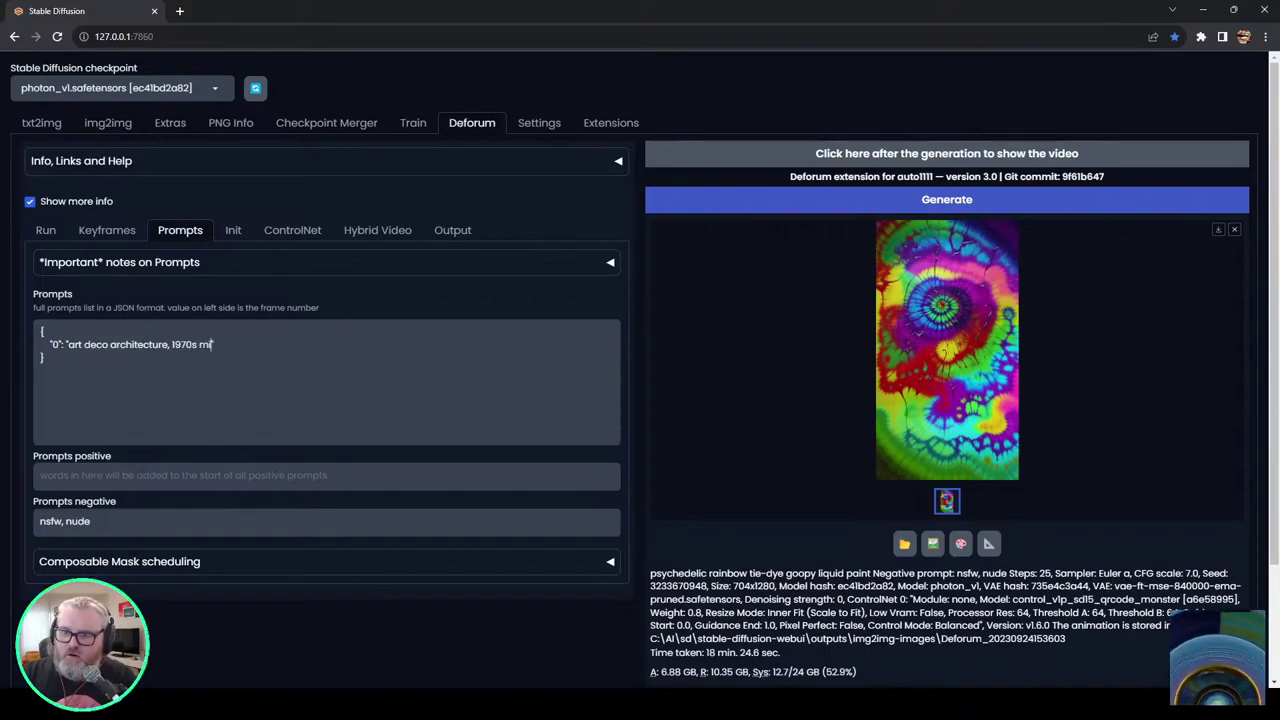
text(ings)
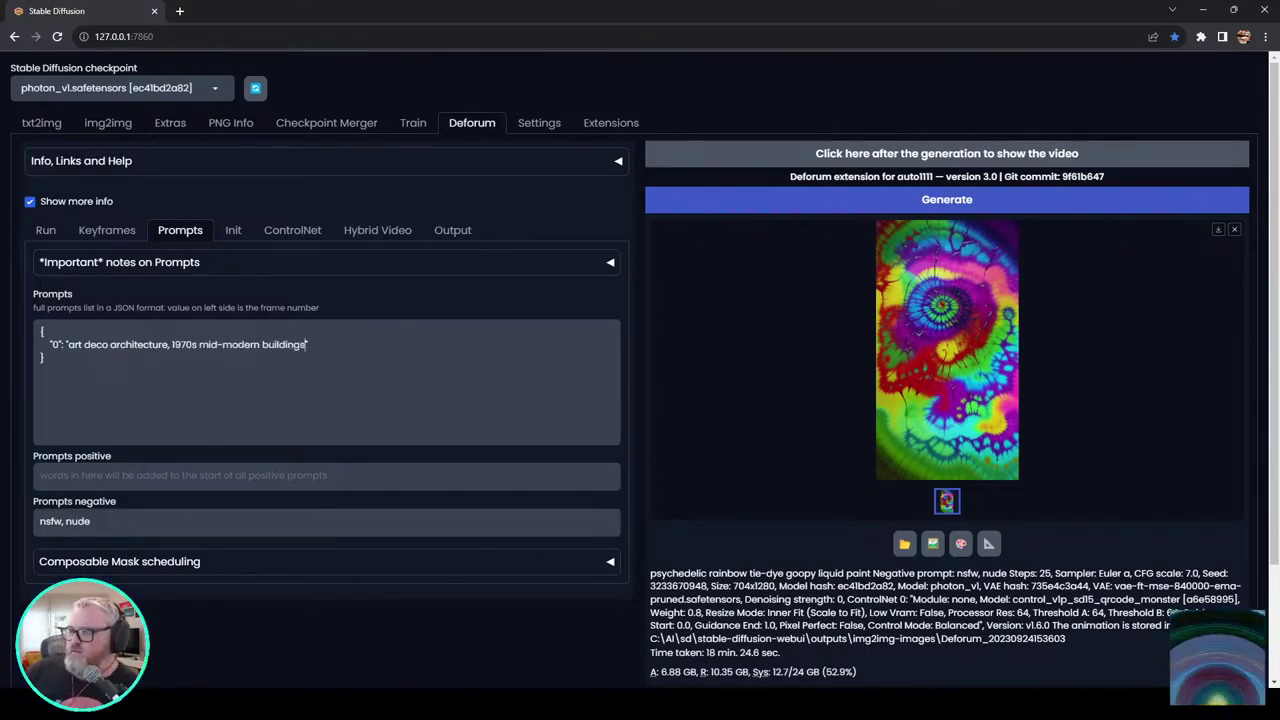
click(946, 199)
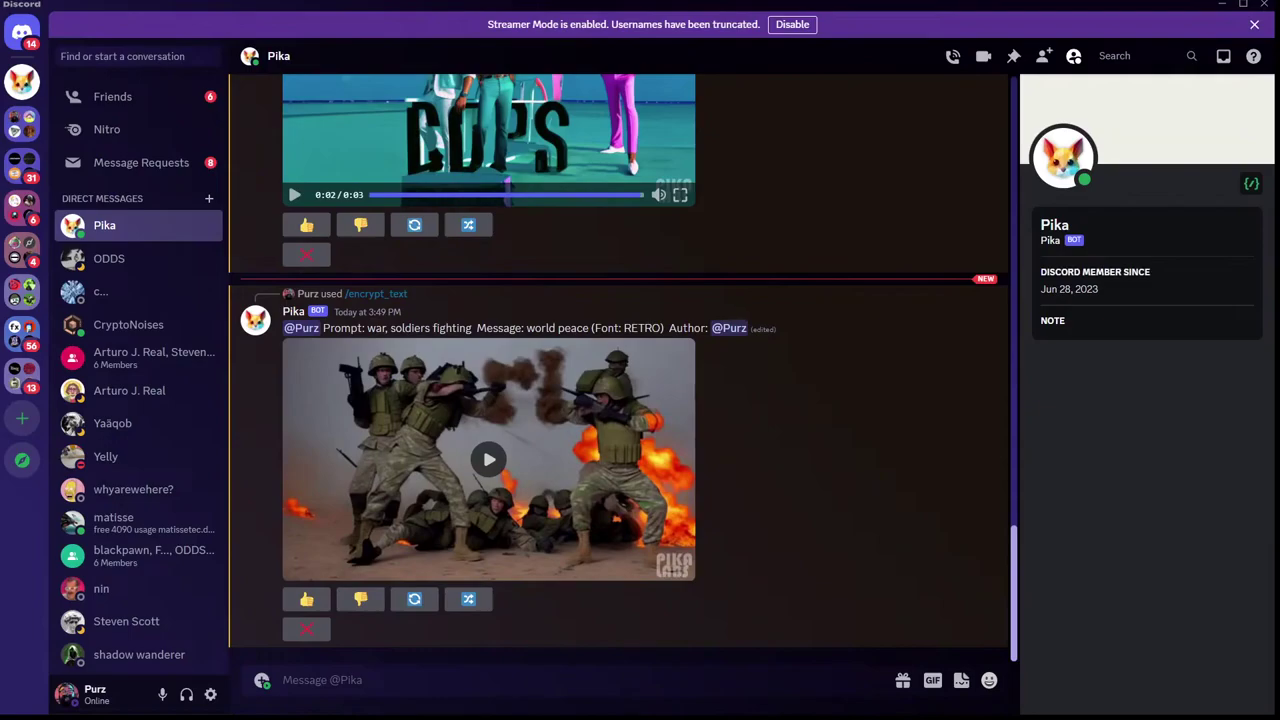
Step: Play the soldiers video, and submit an /encrypt_text command with message "satisfying" and prompt "gooey liquid animation -camera rotate cw"
click(488, 459)
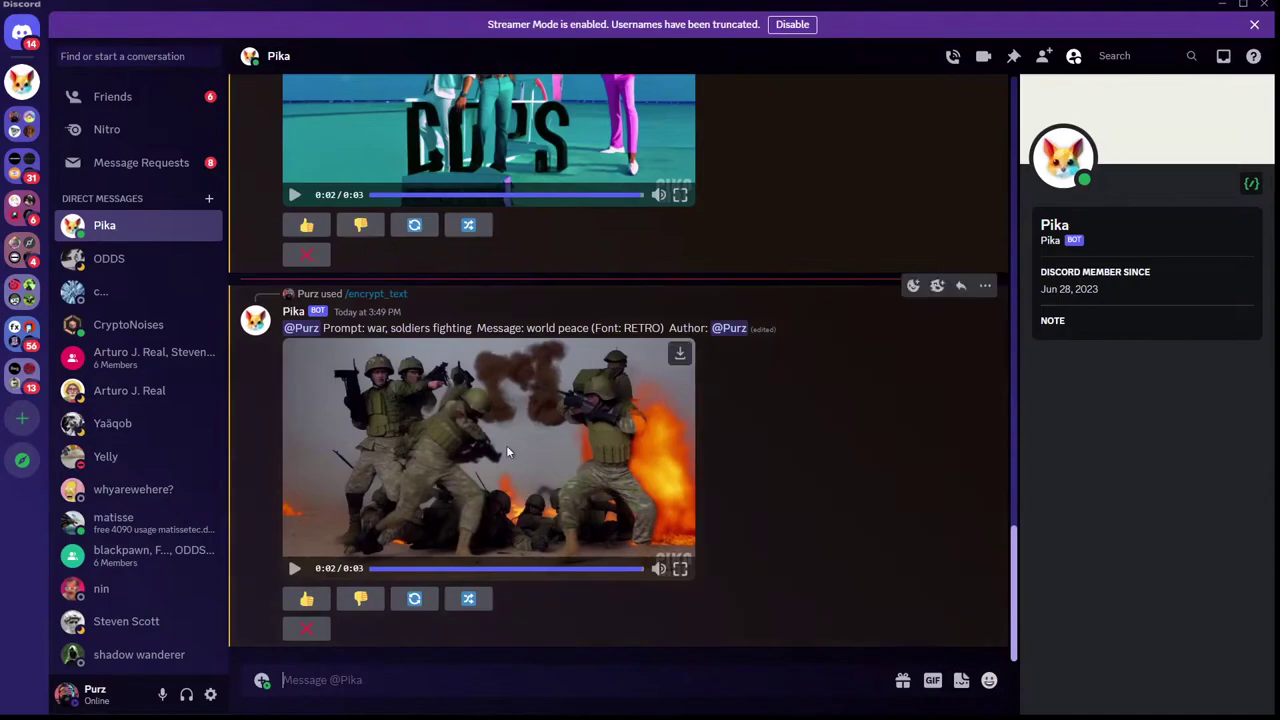
click(500, 682)
text(/encr)
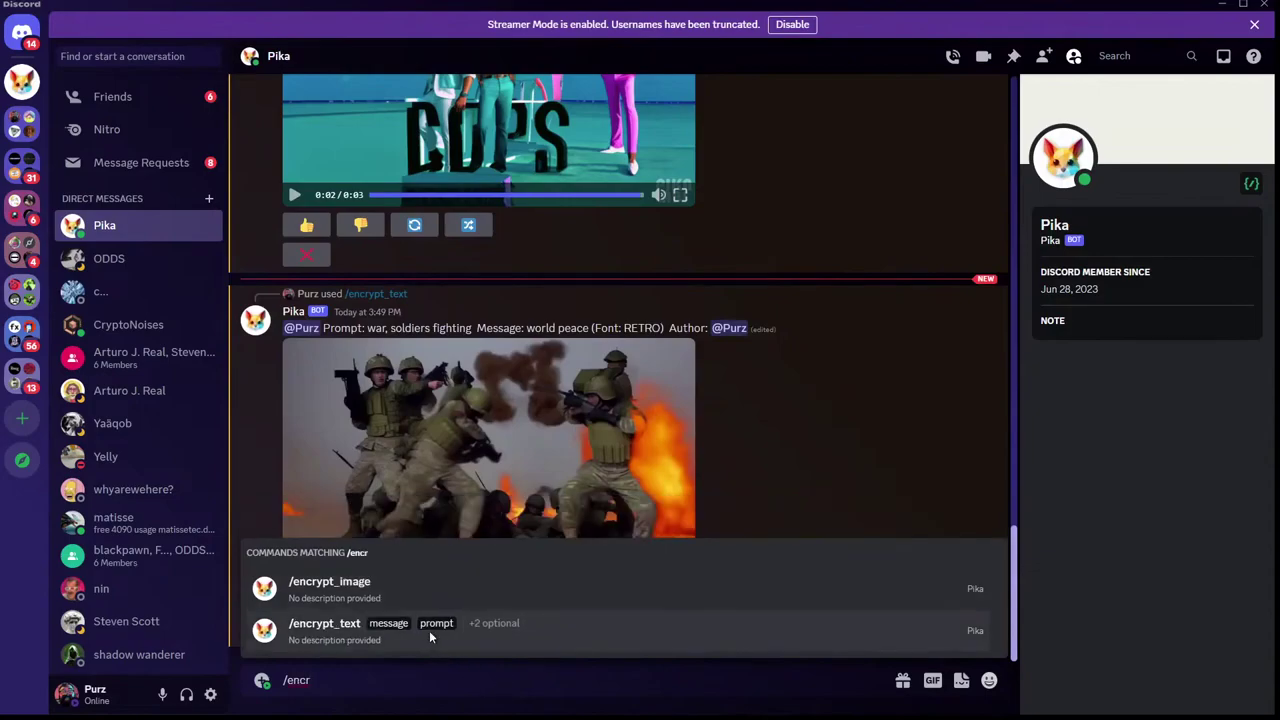
click(429, 630)
text(satisfying)
click(536, 680)
text(gooey liquid animation -camera rotate cw)
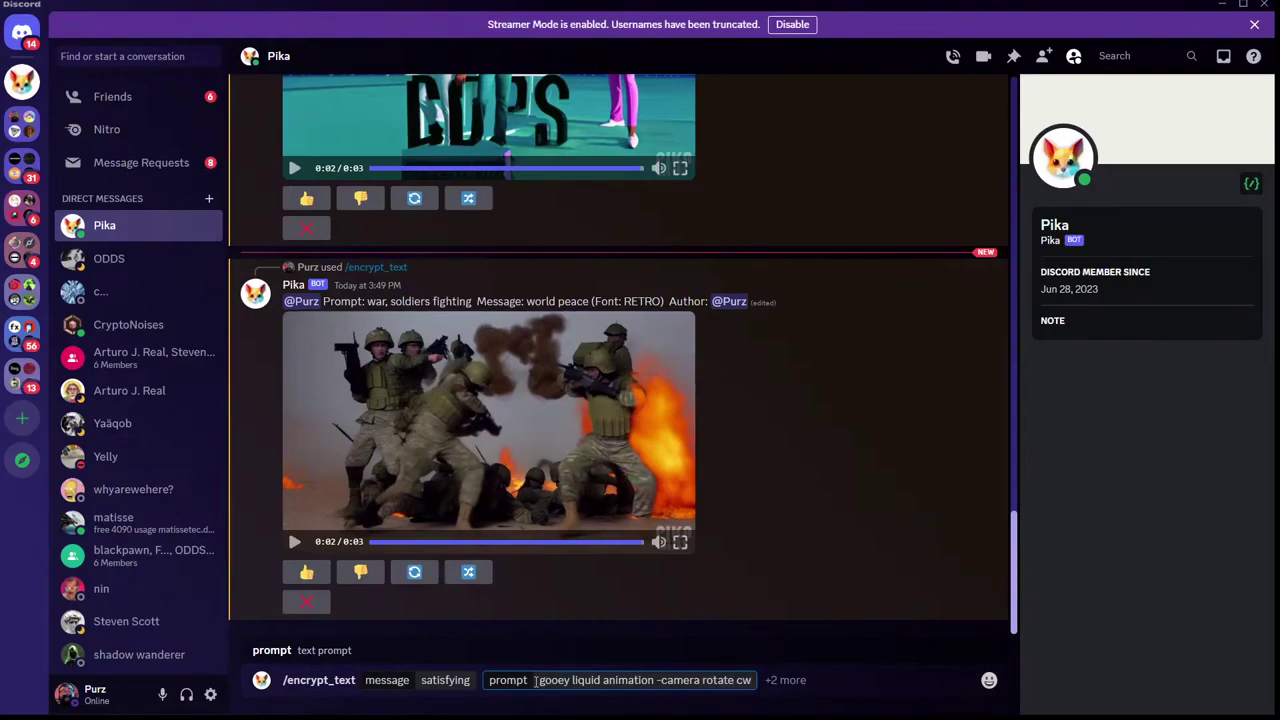
key(Return)
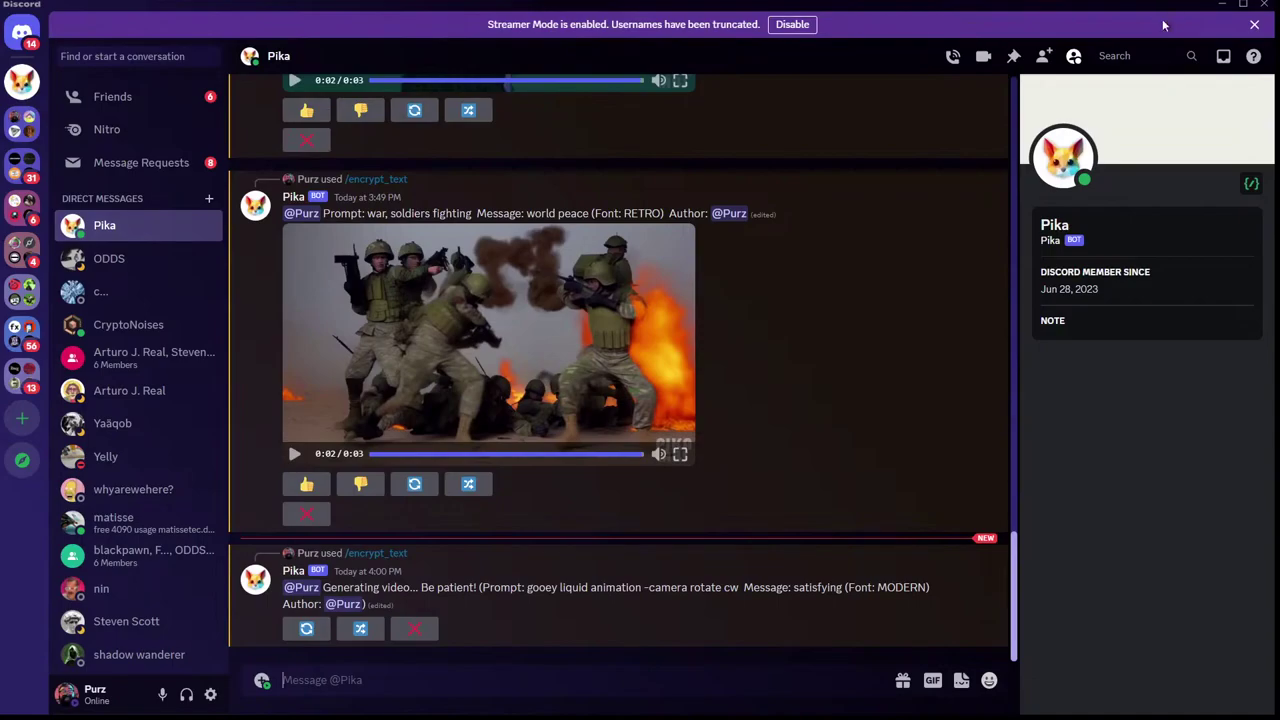
Step: Play the generated gooey liquid video to check how the hidden word "satisfying" animates
double_click(498, 5)
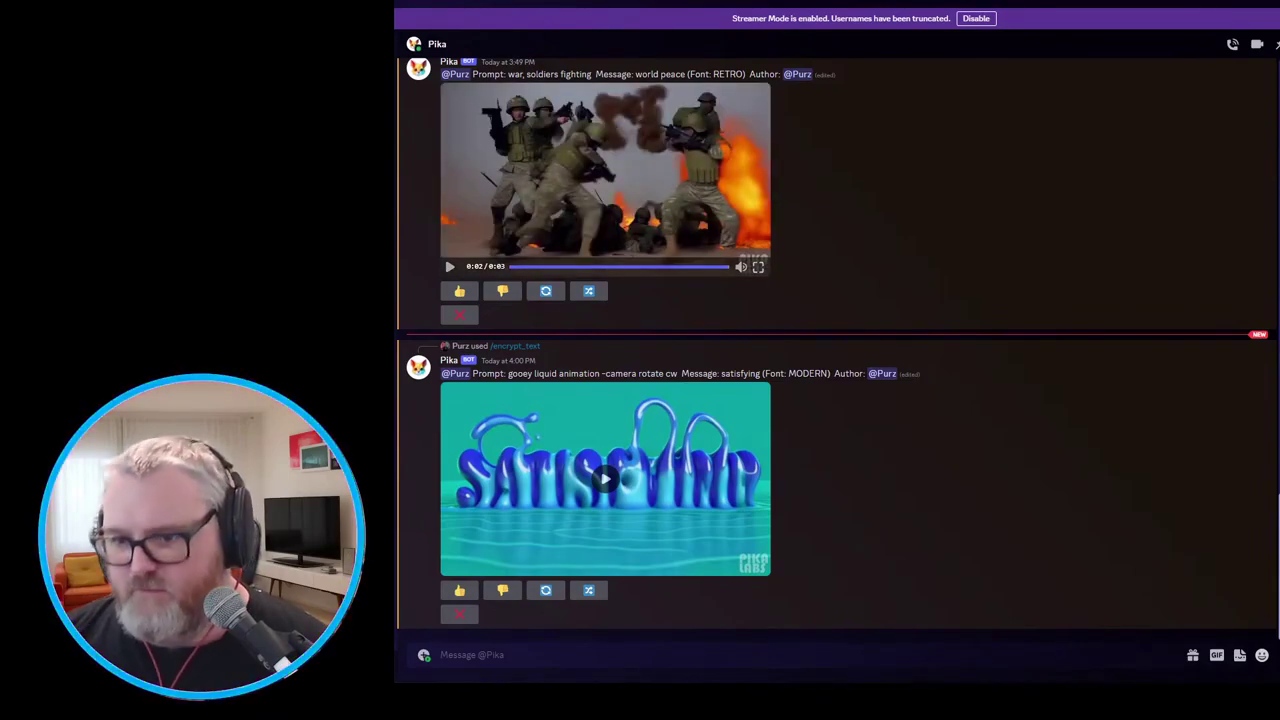
click(606, 480)
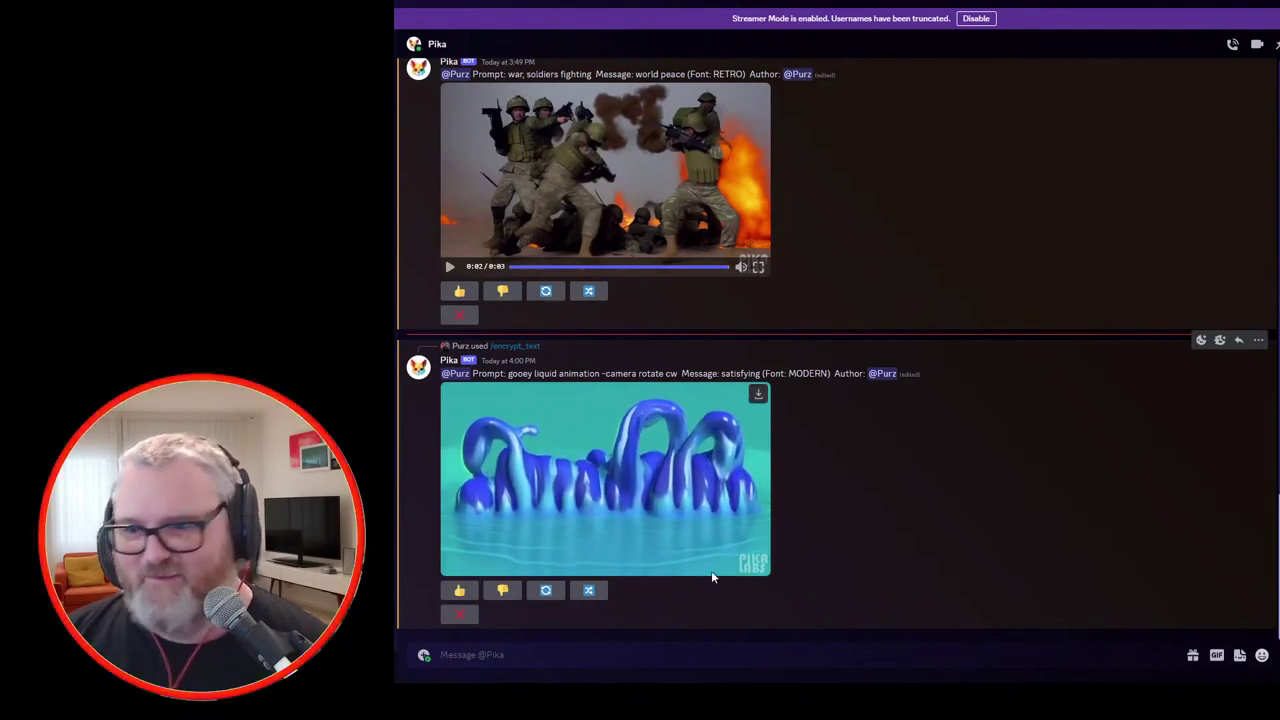
click(520, 425)
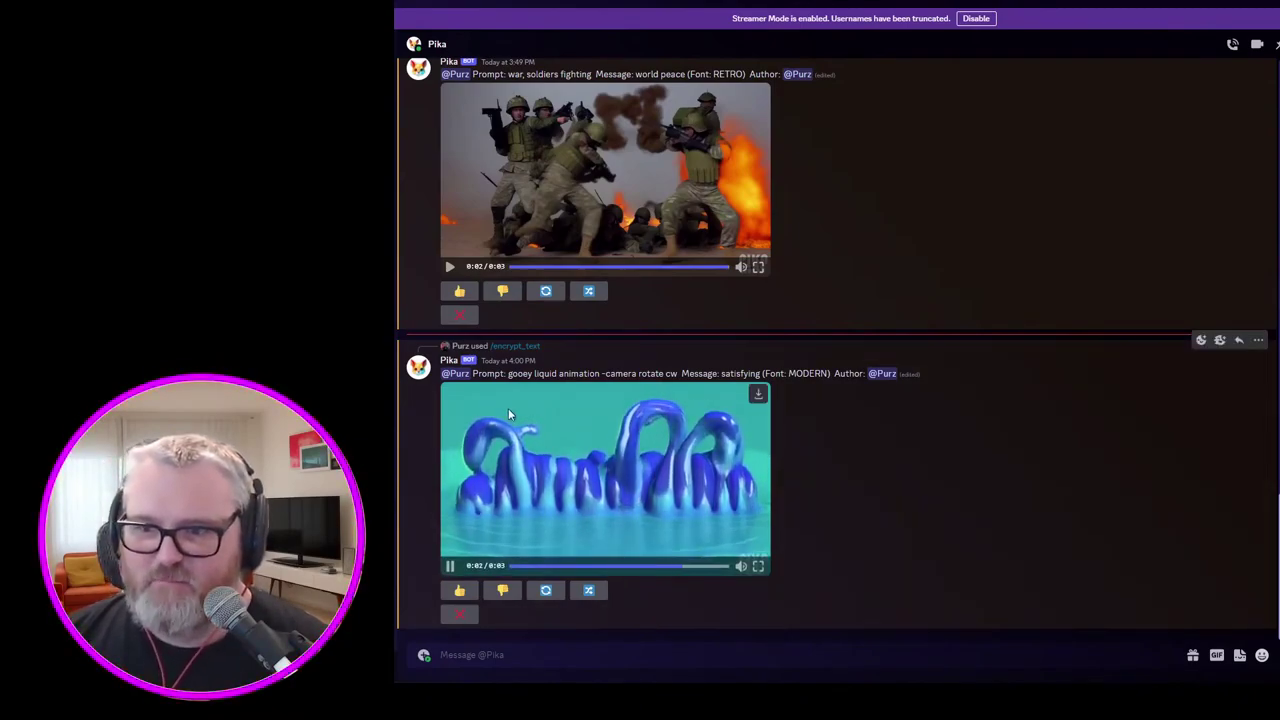
click(597, 482)
click(584, 466)
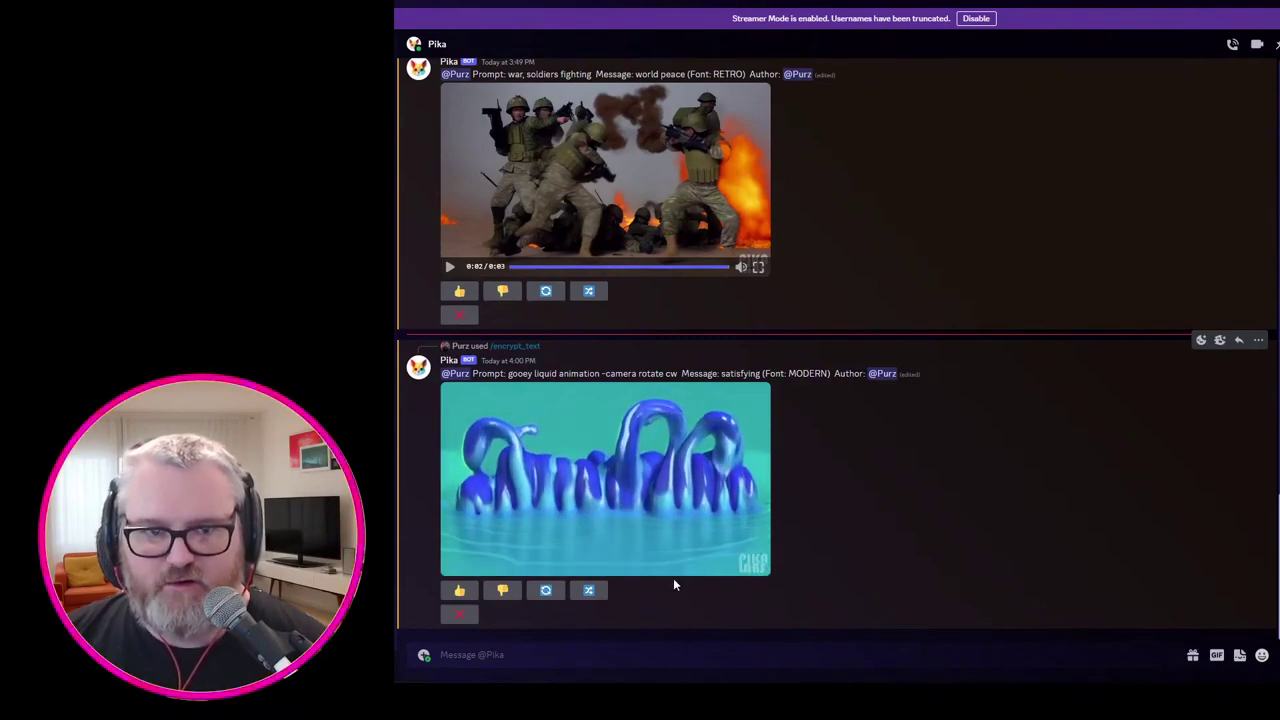
Step: Submit an /encrypt_text command with message "waterfall" and prompt "niagara falls"
click(650, 664)
text(/encrypt_text message waterfall prompt h)
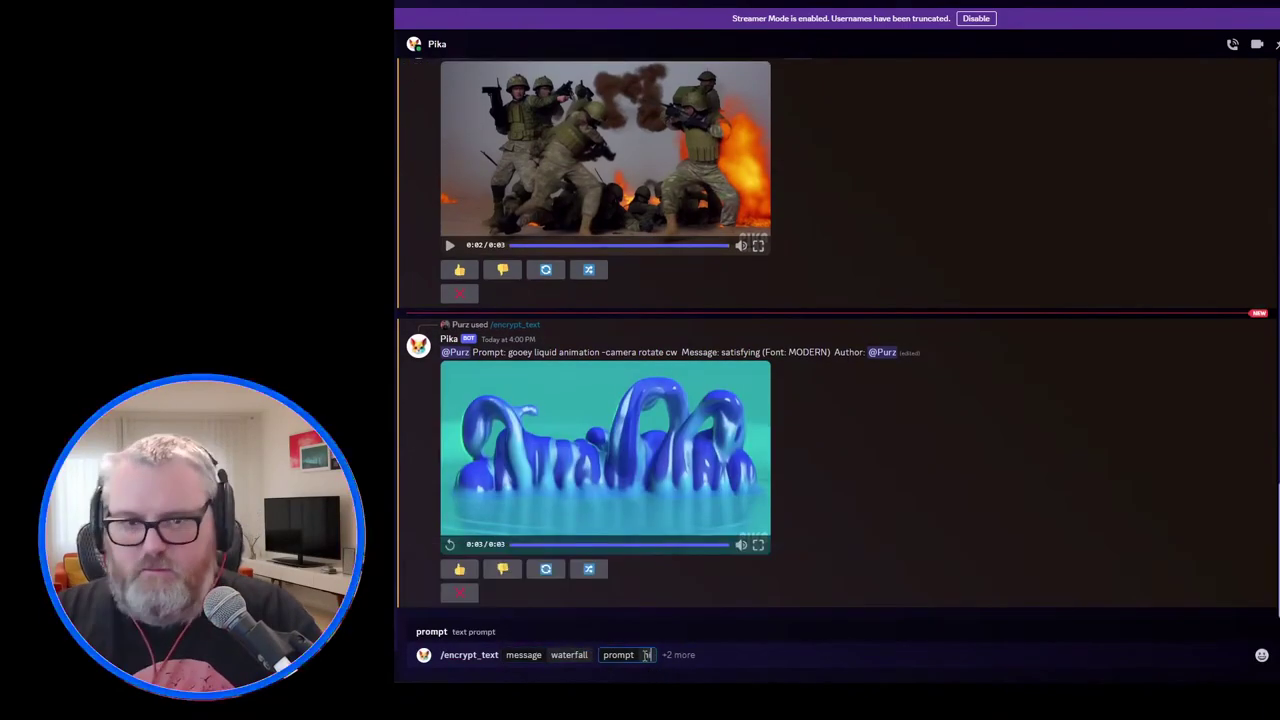
key(Return)
Step: Replay the gooey liquid video and examine its camera rotation
click(710, 403)
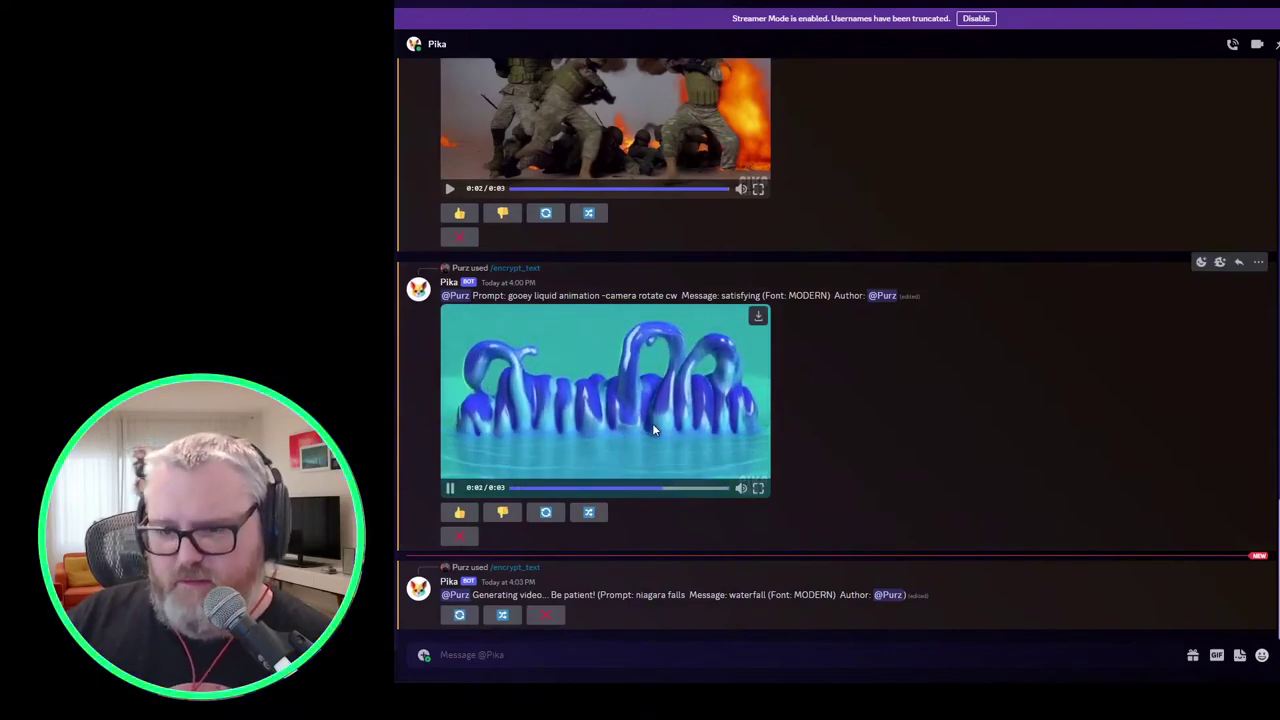
click(665, 380)
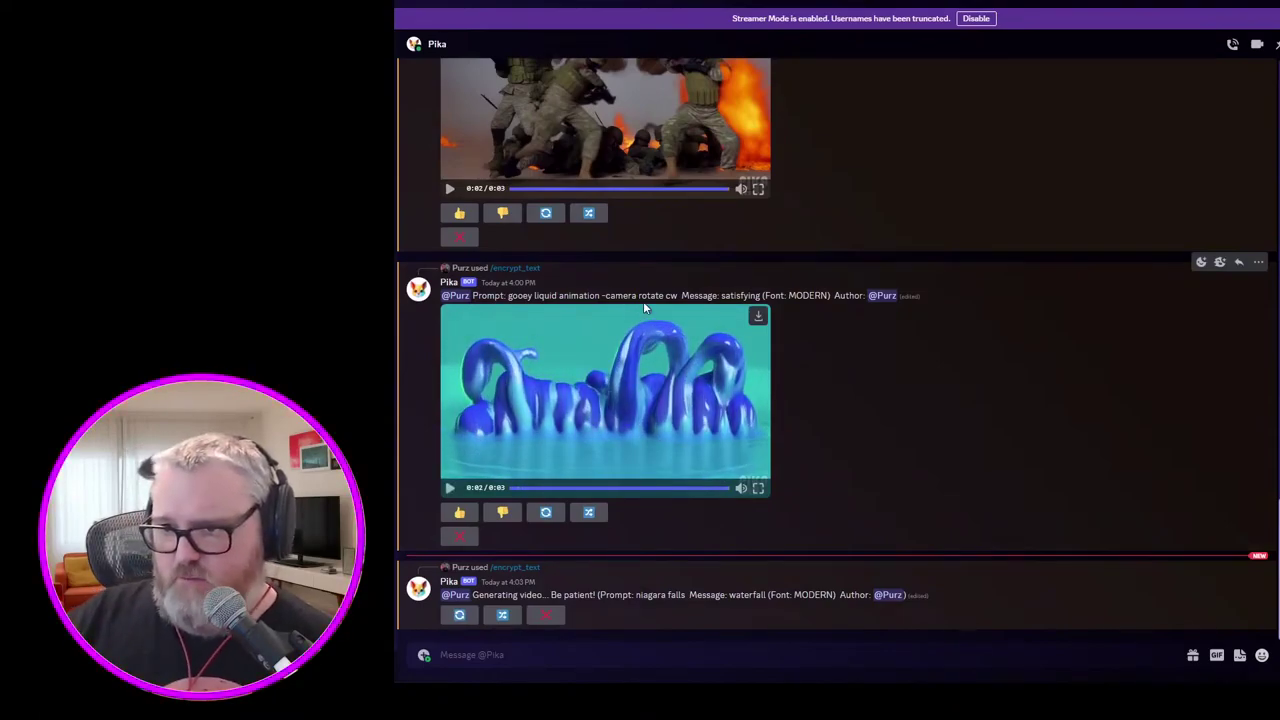
click(667, 370)
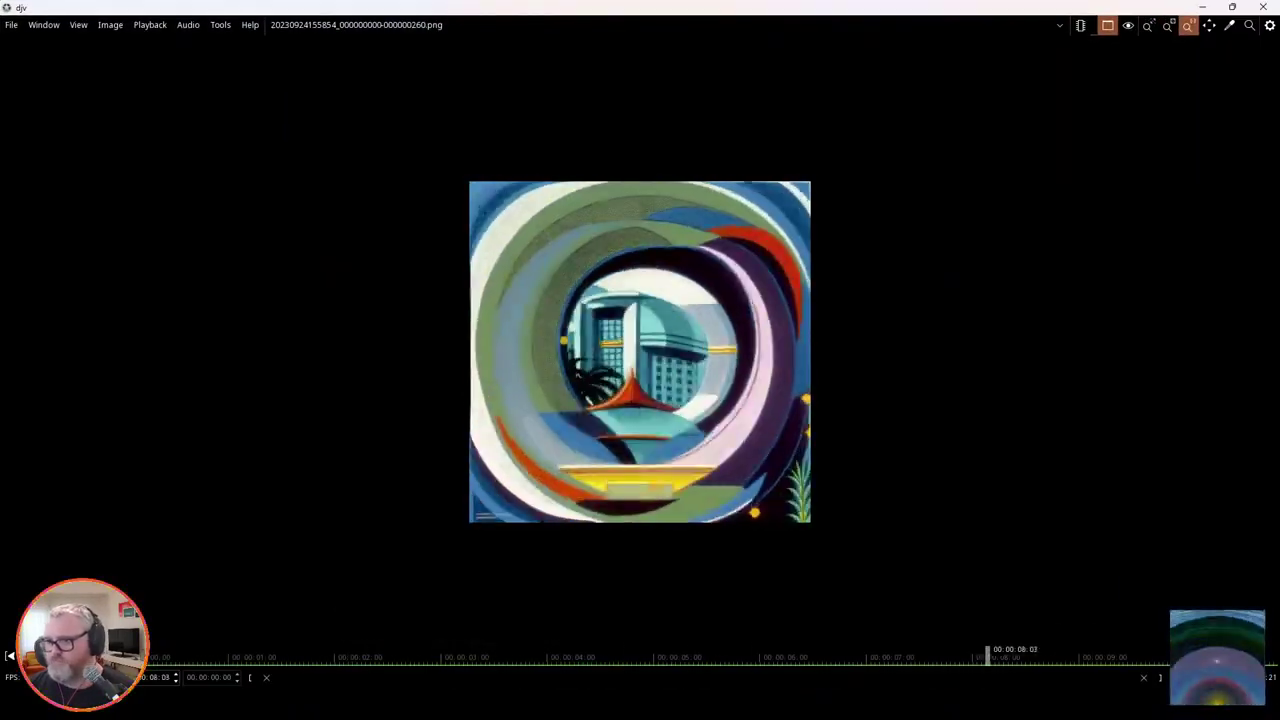
Step: Switch to djv and examine the noise texture in the art deco architecture animation up close
scroll(569, 255, up, 4)
scroll(571, 255, up, 3)
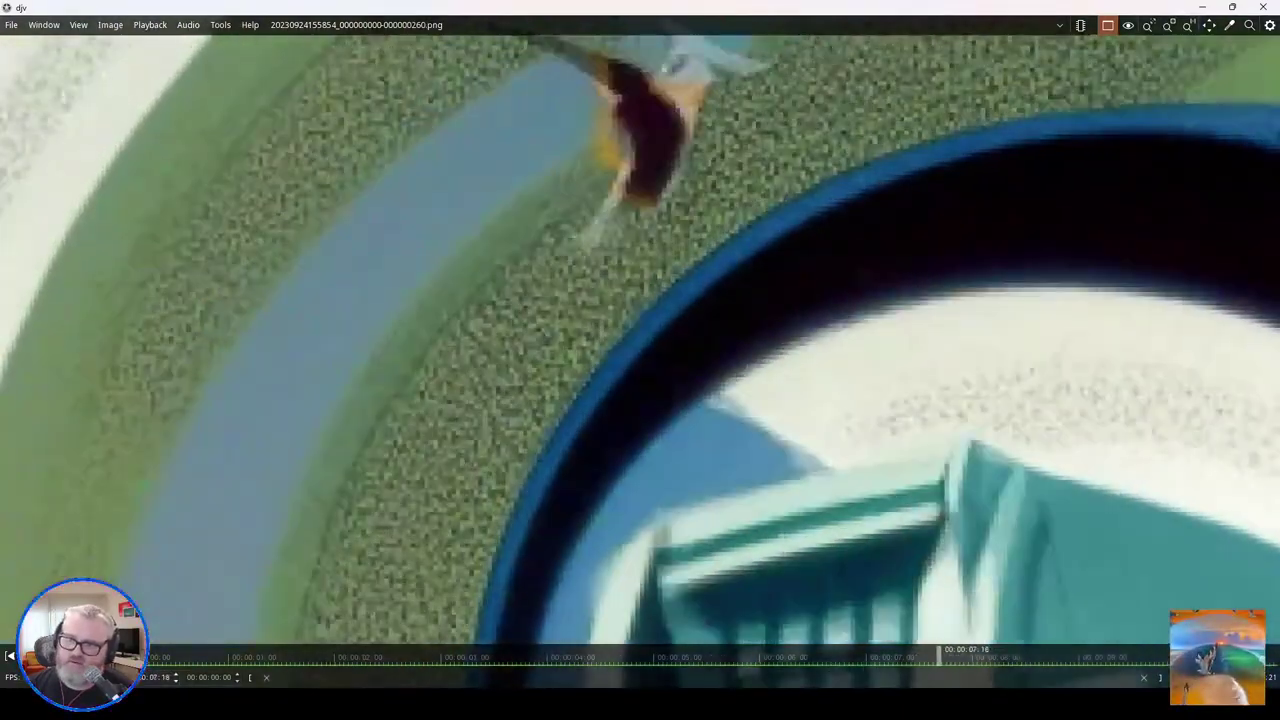
scroll(571, 255, down, 6)
scroll(571, 255, down, 5)
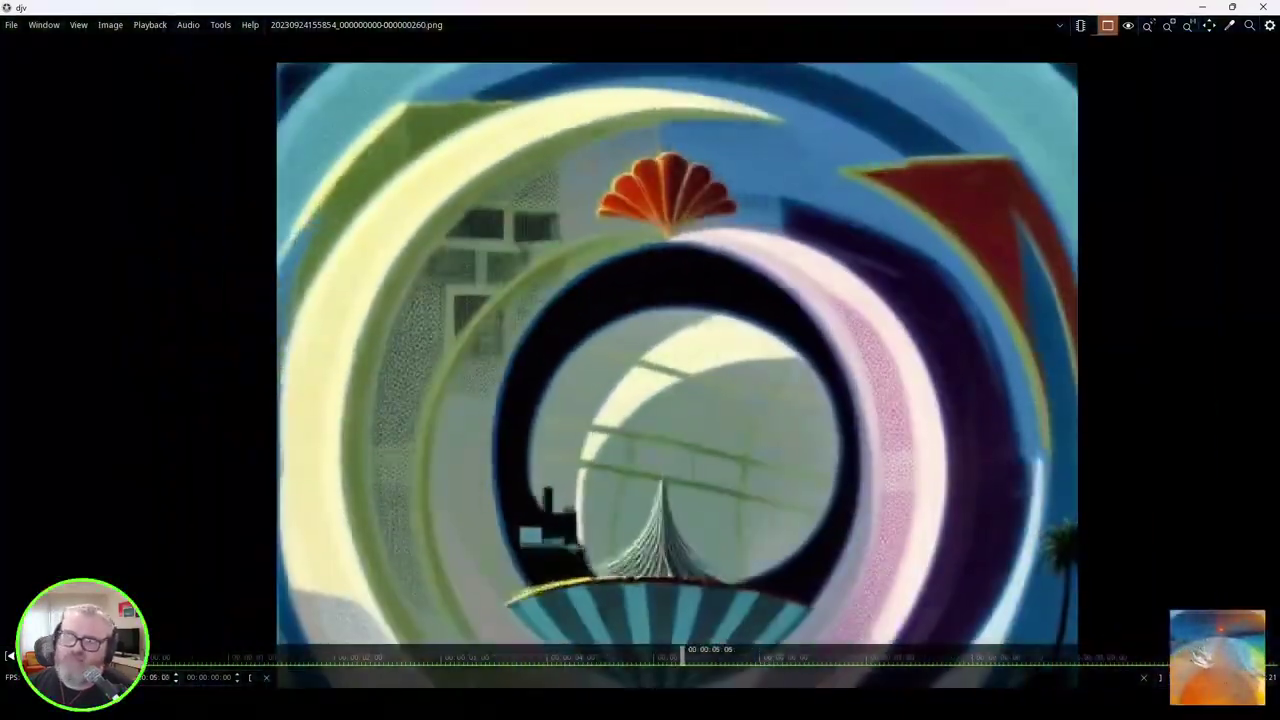
scroll(571, 255, up, 2)
scroll(550, 256, down, 1)
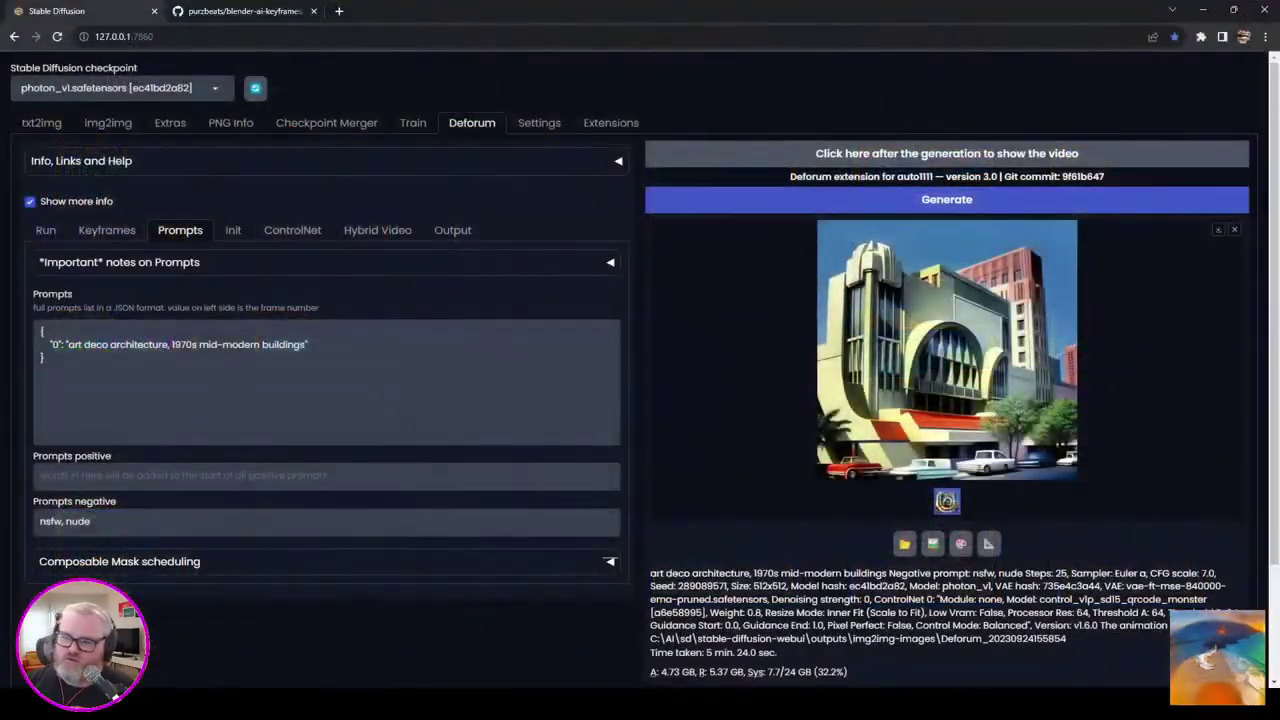
Step: Set the Deforum Strength schedule to 0: (0.7)
click(49, 371)
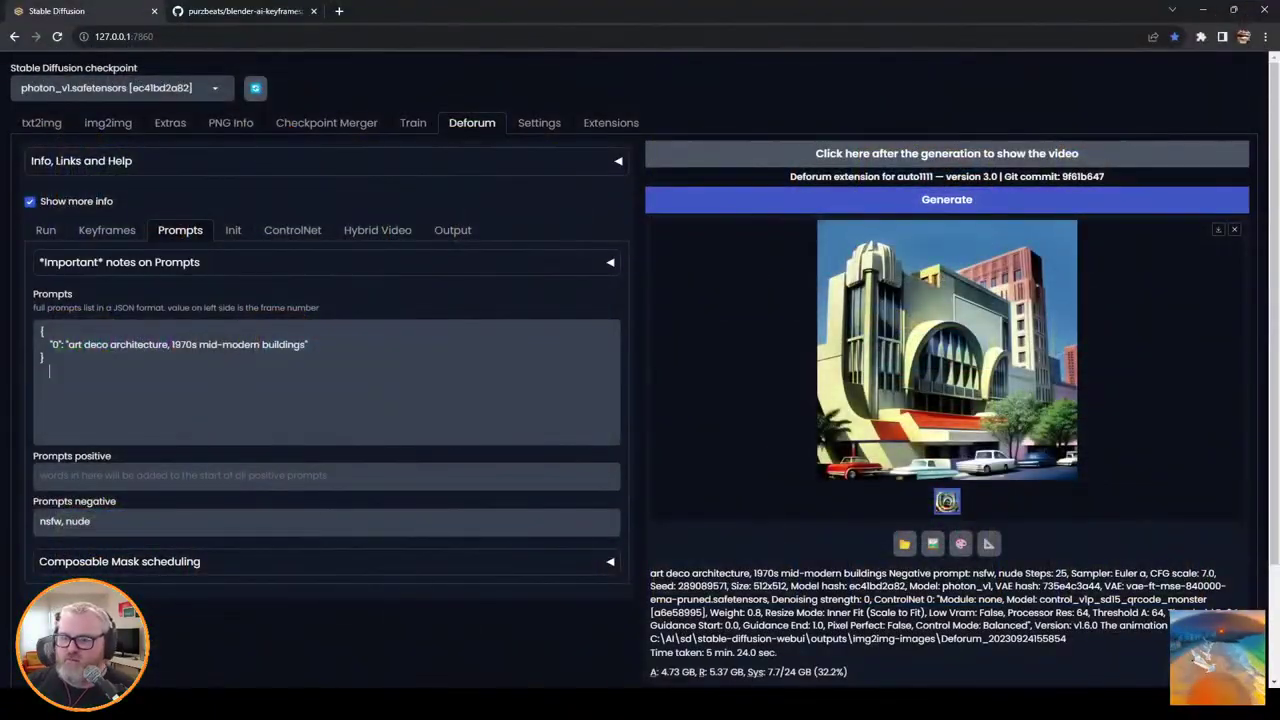
click(107, 230)
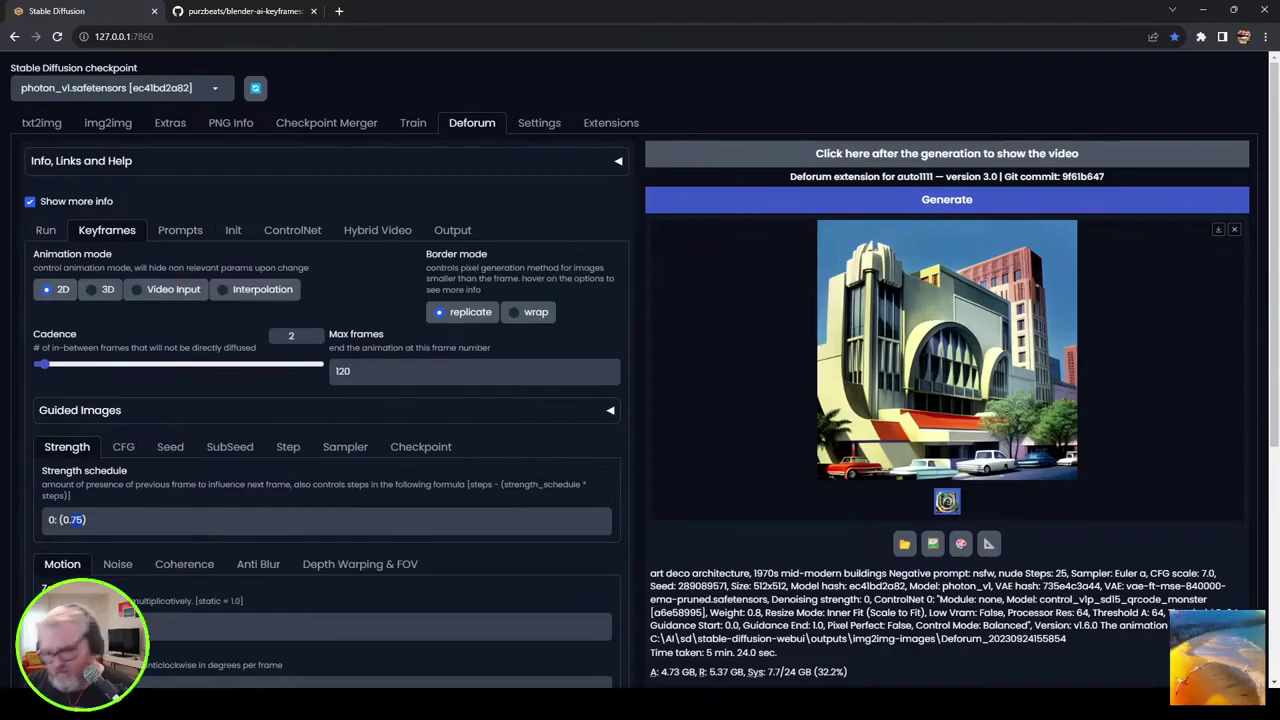
key(BackSpace)
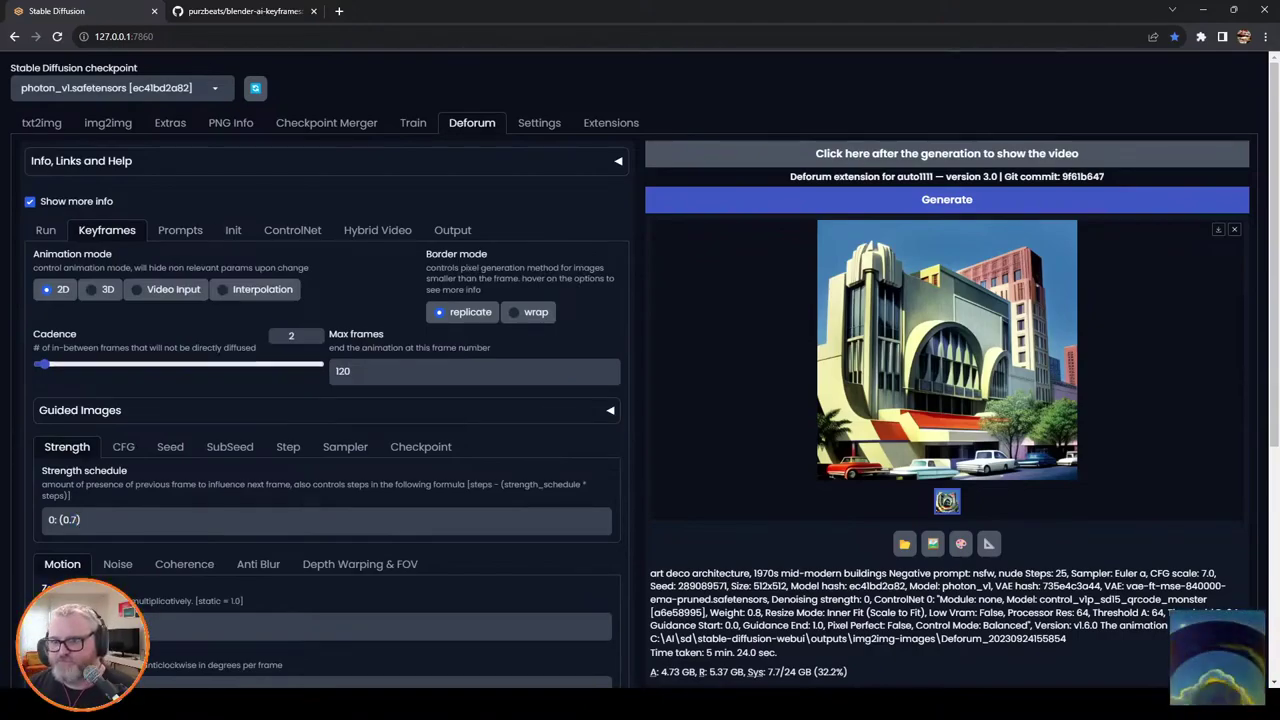
Step: Check the Hybrid Video and ControlNet settings, replace the frame 0 prompt with "delicious pepperoni pizza", and generate the animation
click(377, 230)
click(292, 230)
click(180, 230)
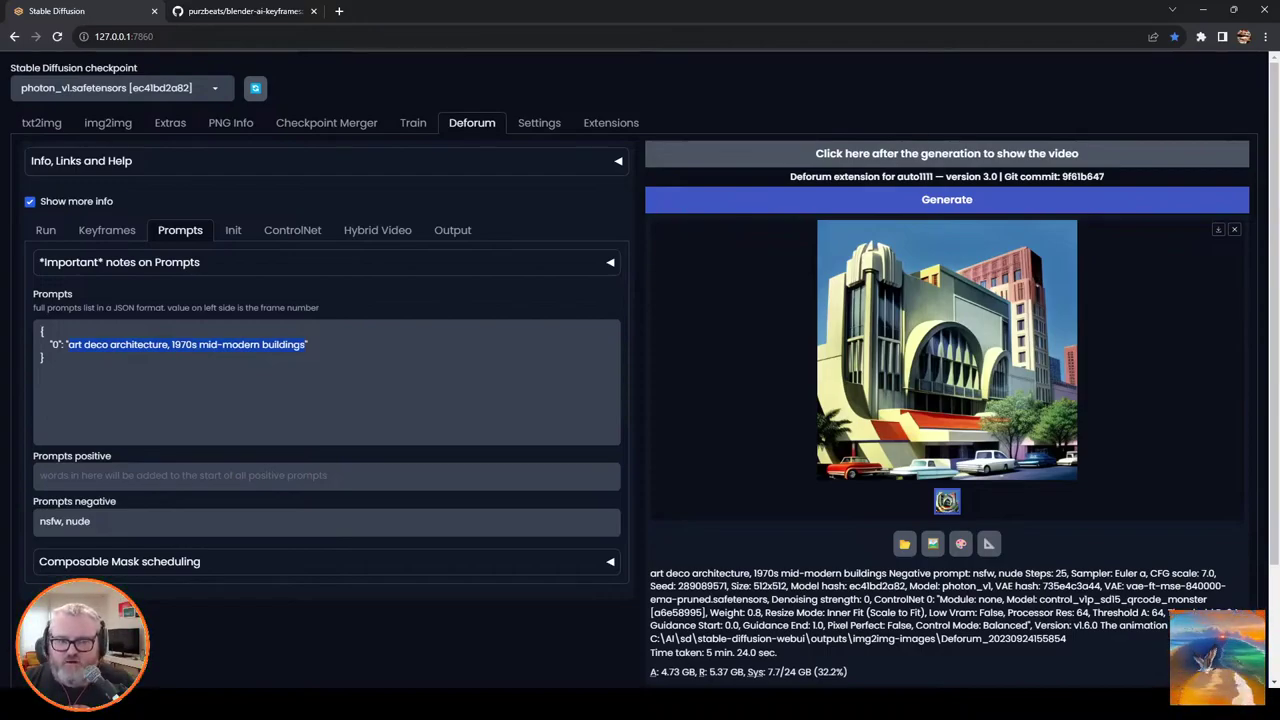
text(decli)
key(BackSpace)
key(BackSpace)
key(BackSpace)
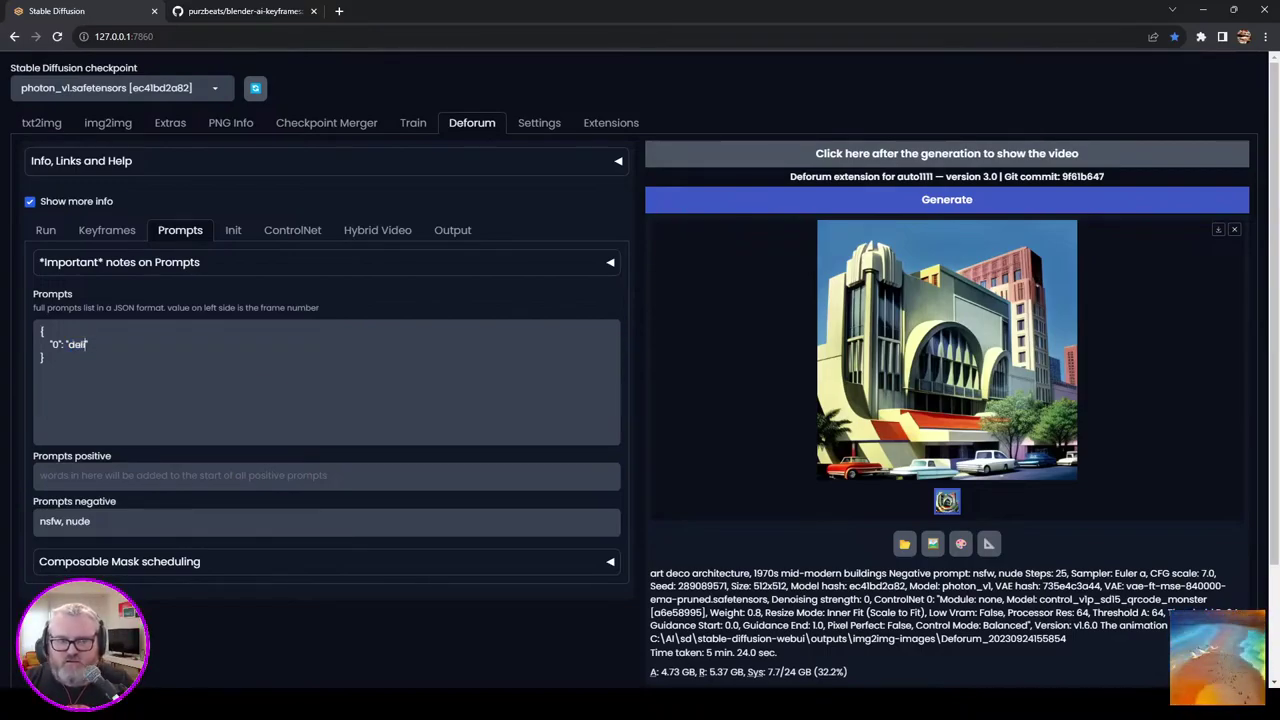
text(licious pepperoni pizza)
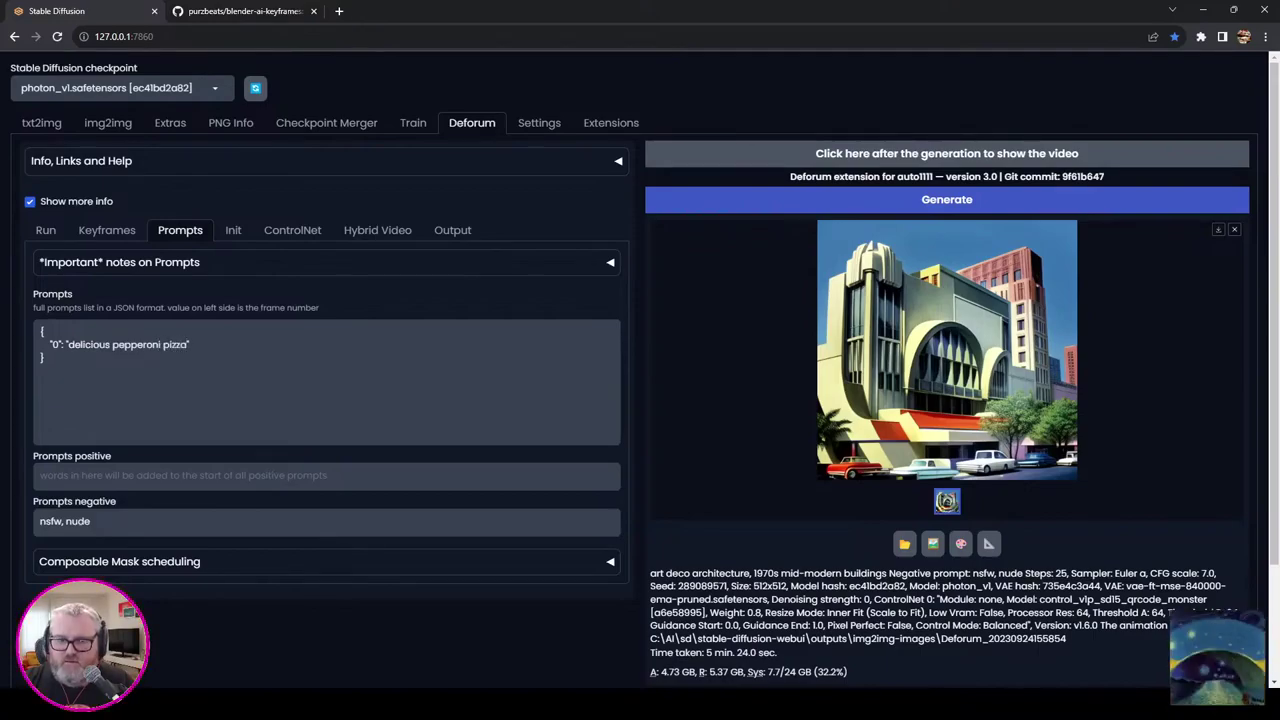
key(ctrl+Return)
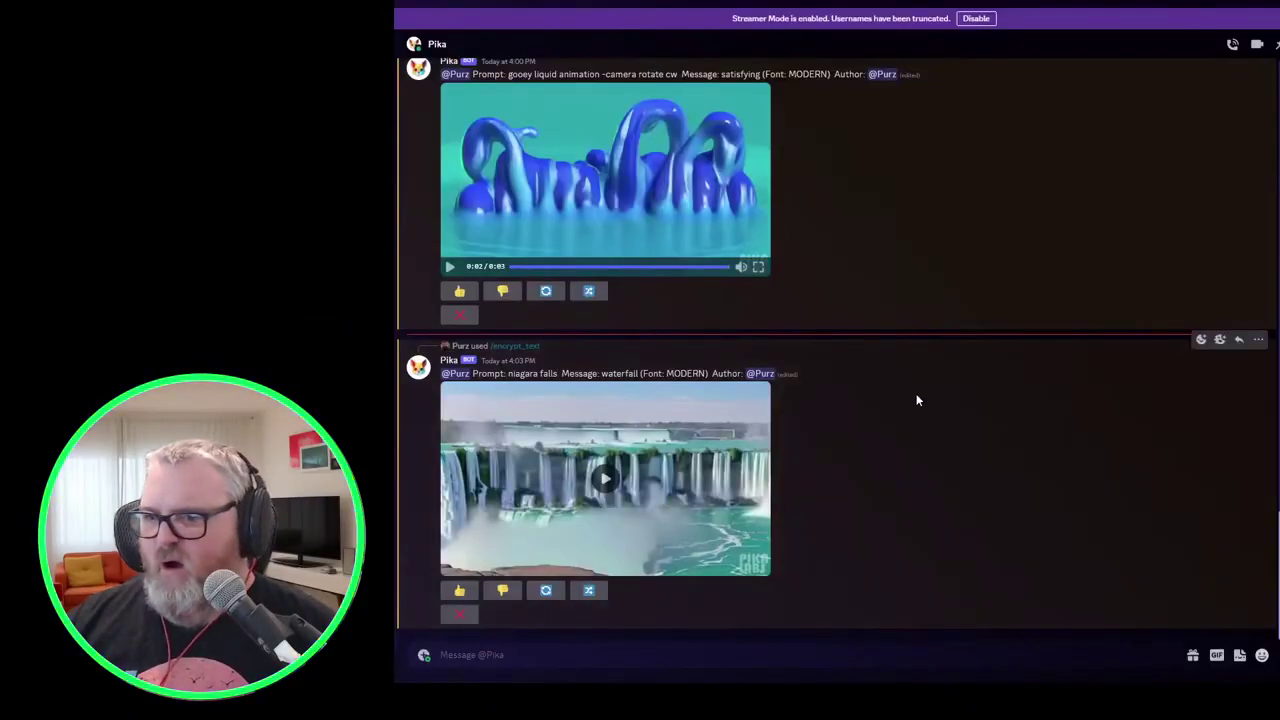
Step: Play the Niagara Falls video in Discord, and submit an /encrypt_image command with an attached image and prompt "vibrant lush jungle scene"
click(603, 477)
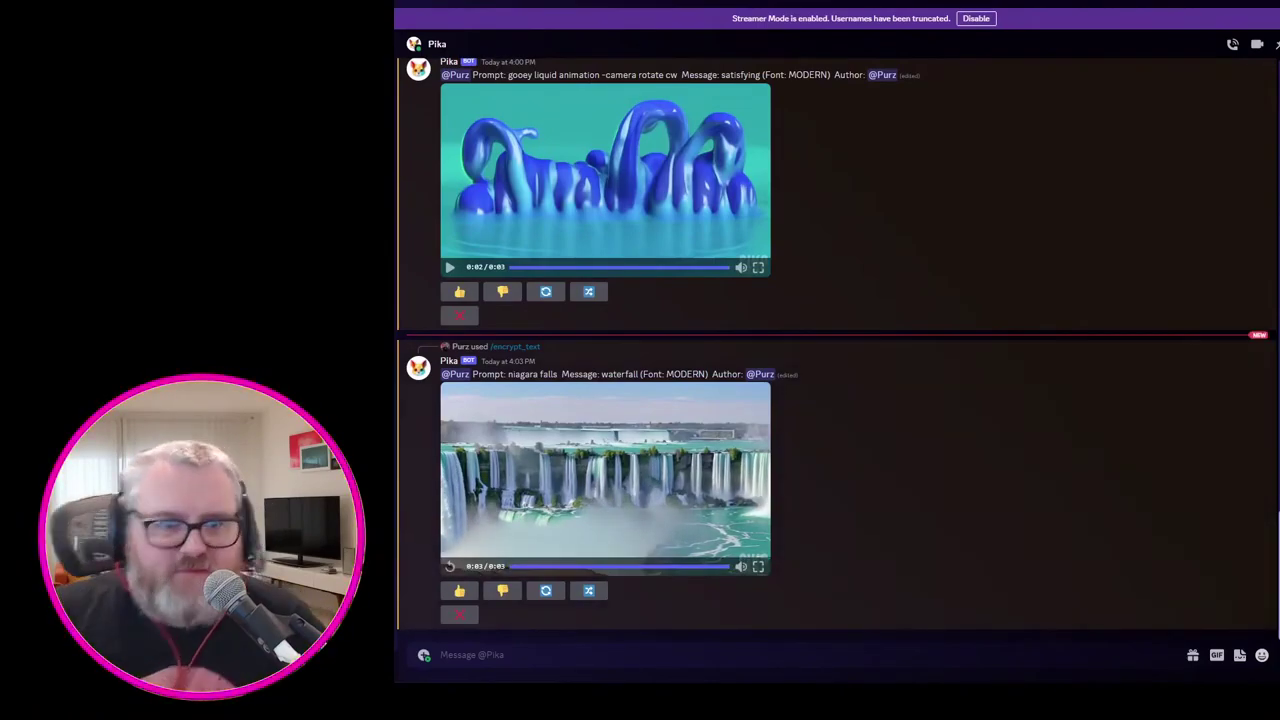
text(/en)
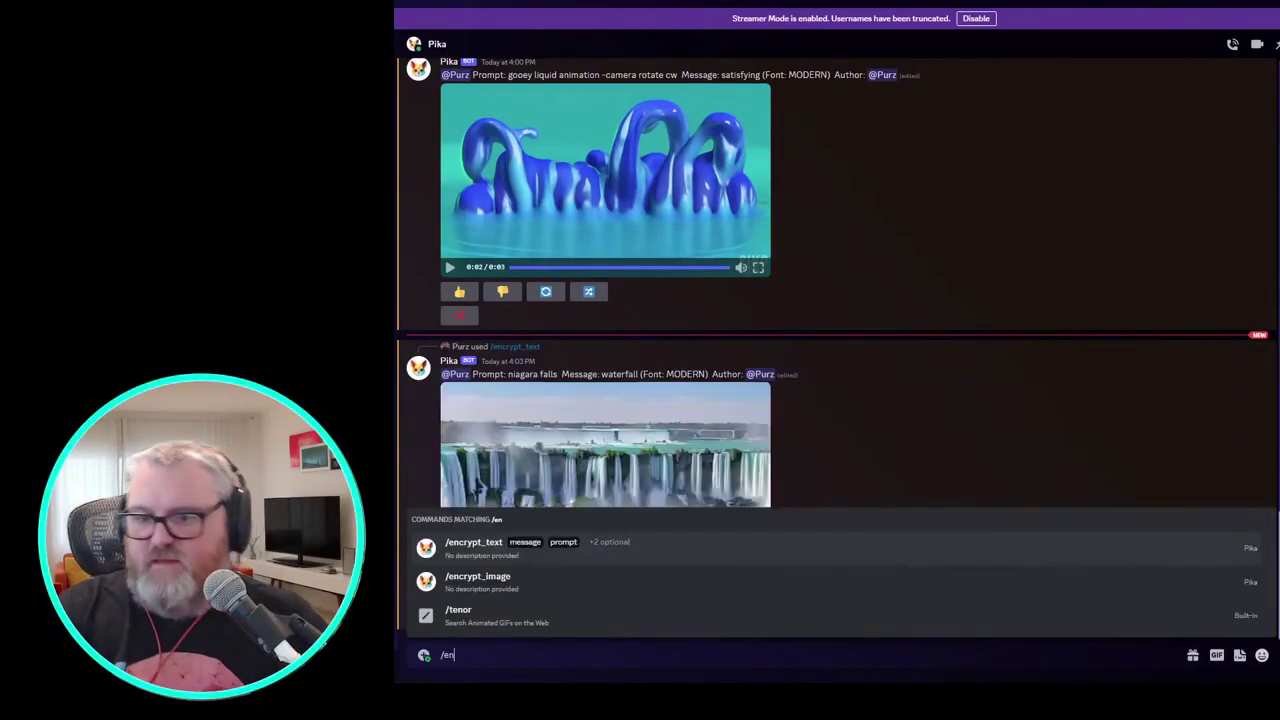
text(crypt_image)
key(Tab)
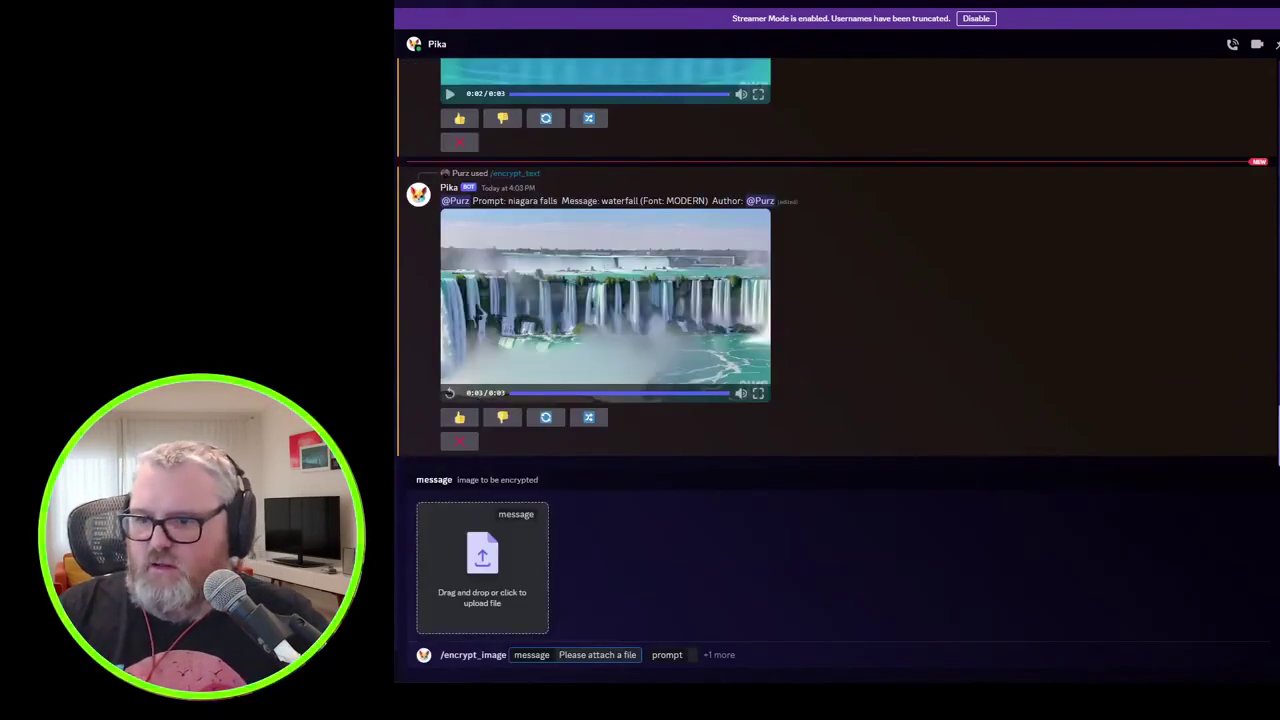
click(702, 656)
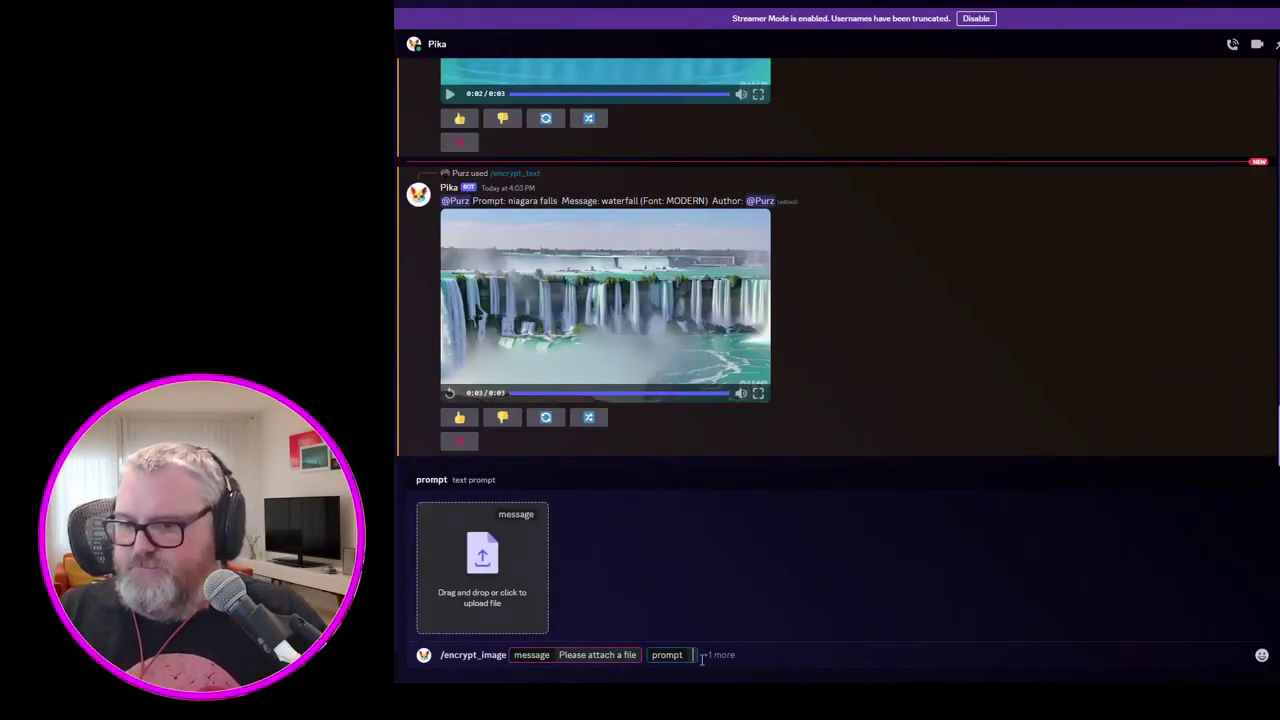
text(vibrant )
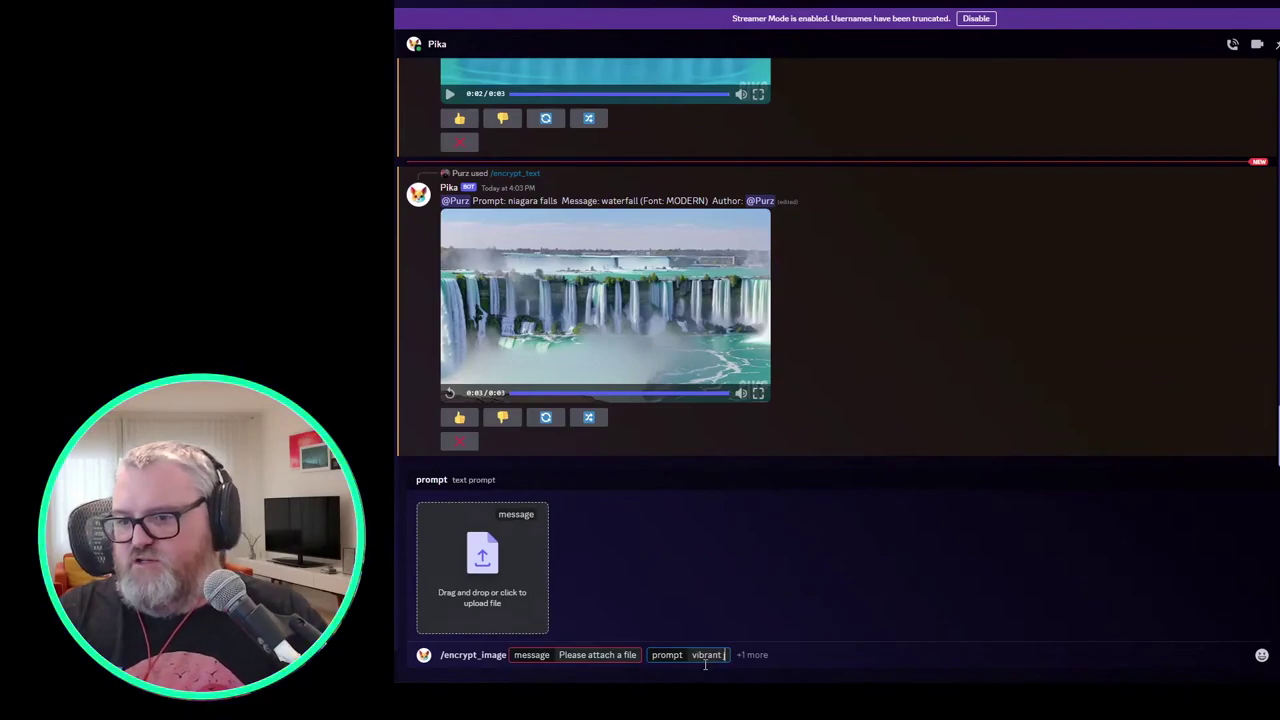
text(lush jungle scene)
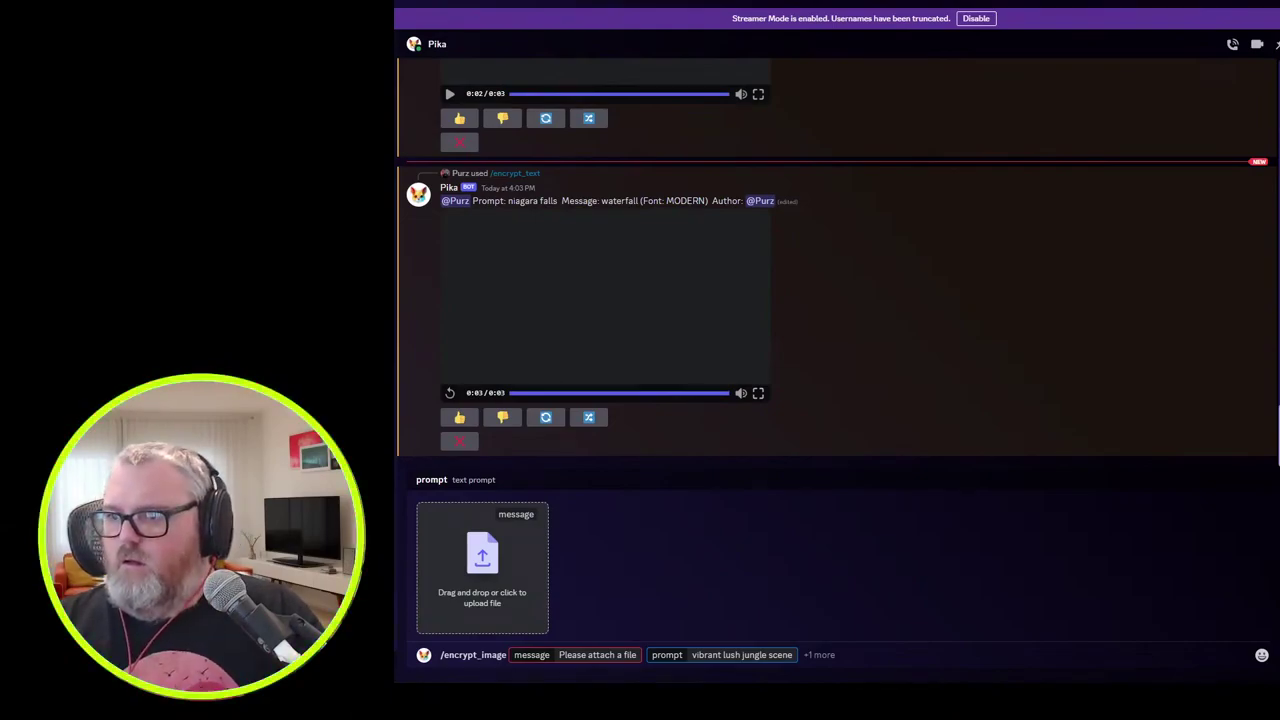
key(Return)
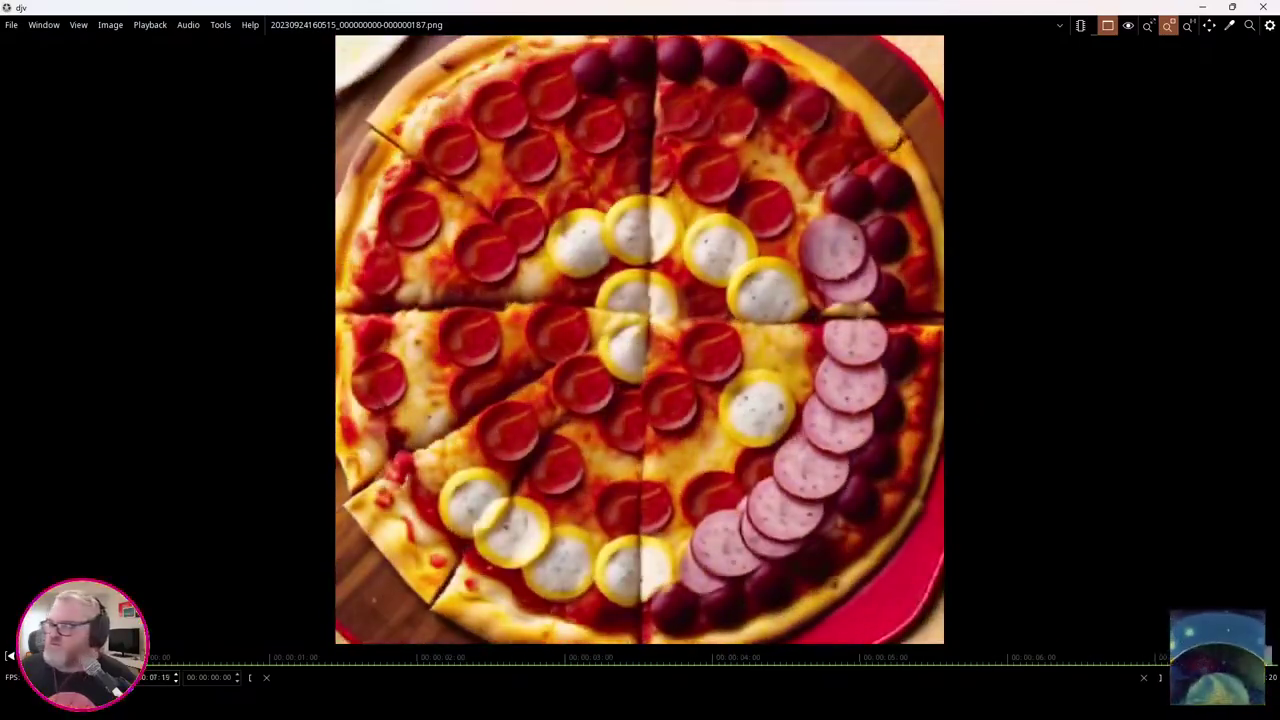
Step: Close the pizza animation player and remix the jungle video in Discord with the prompt "vibrant lush jungle scene -camera zoom out"
click(1263, 7)
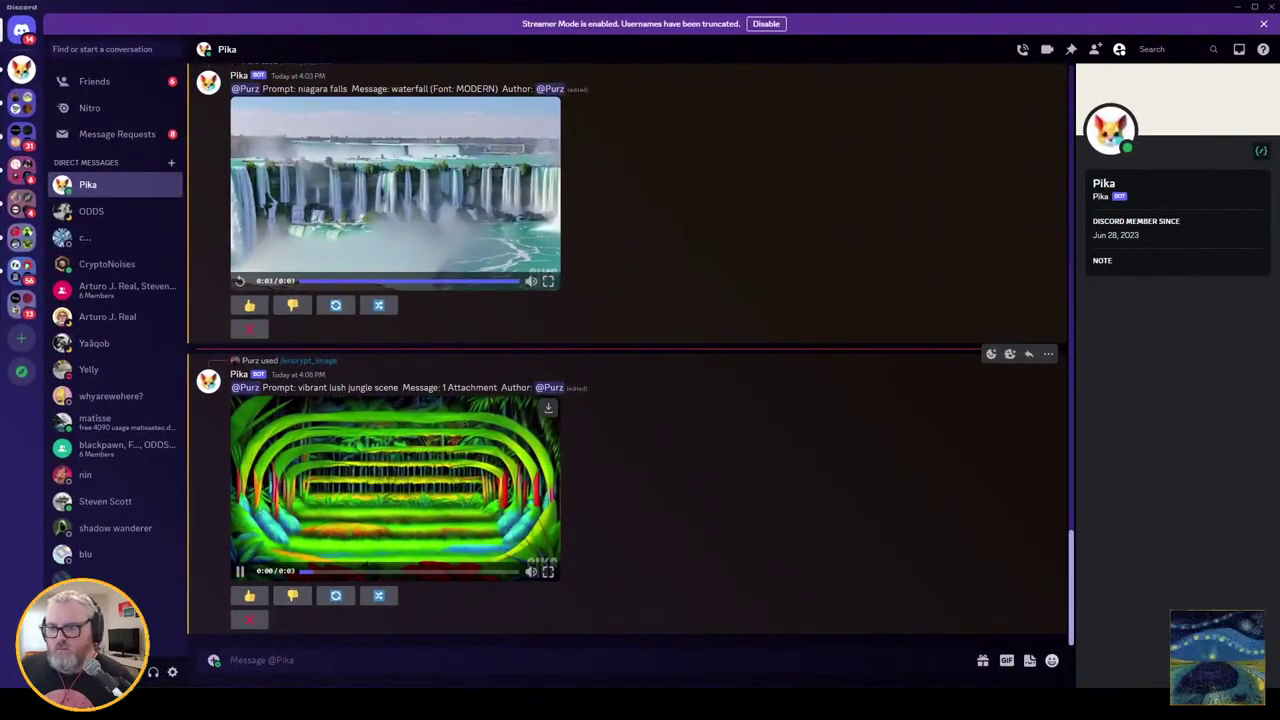
key(Up)
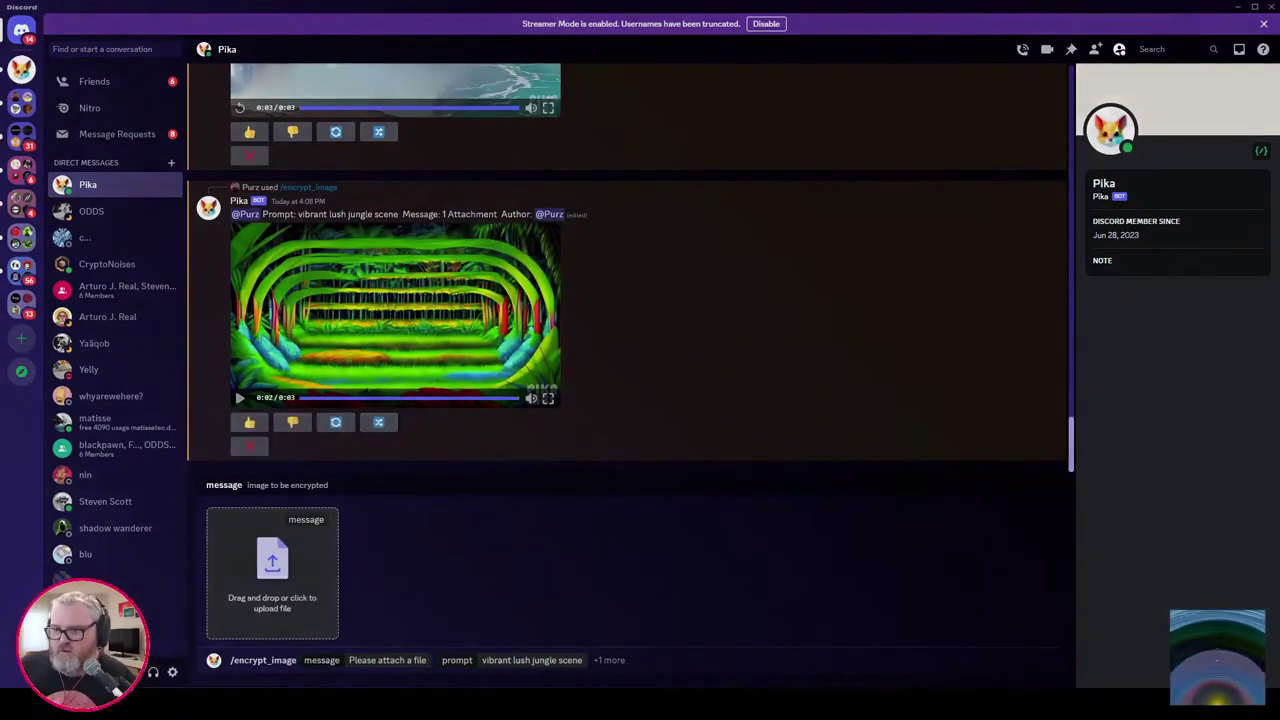
click(378, 422)
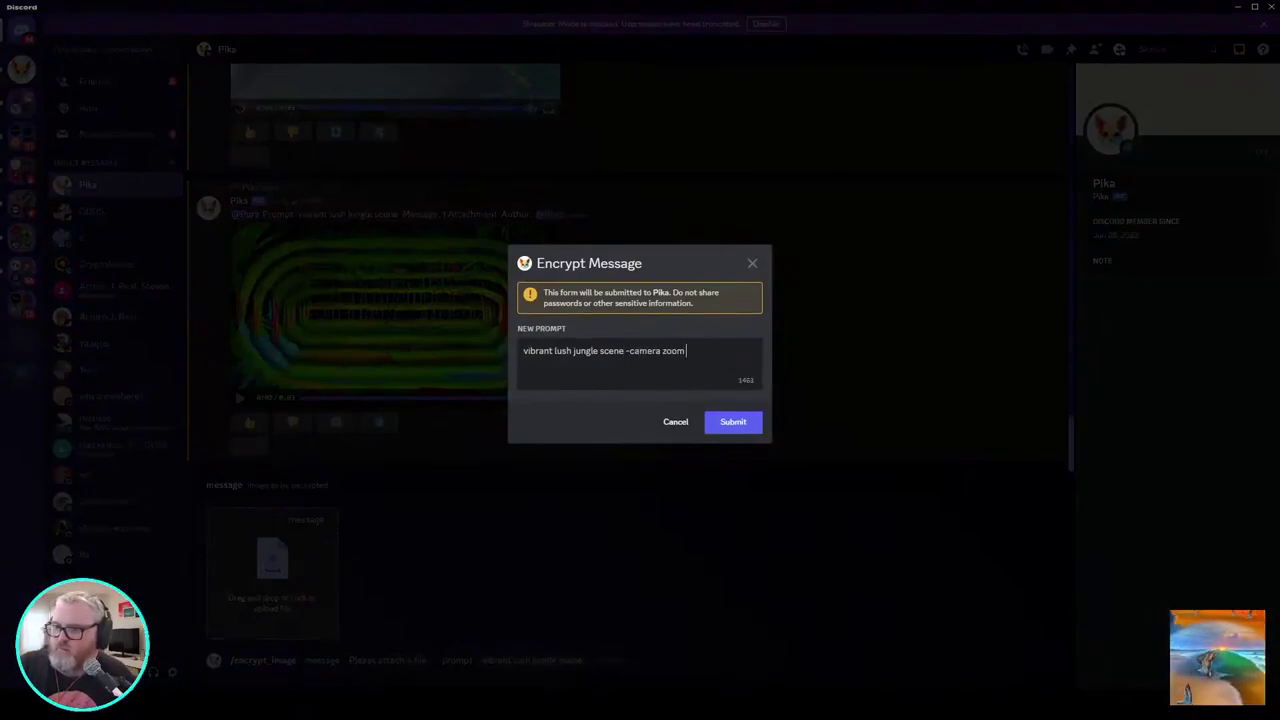
click(733, 421)
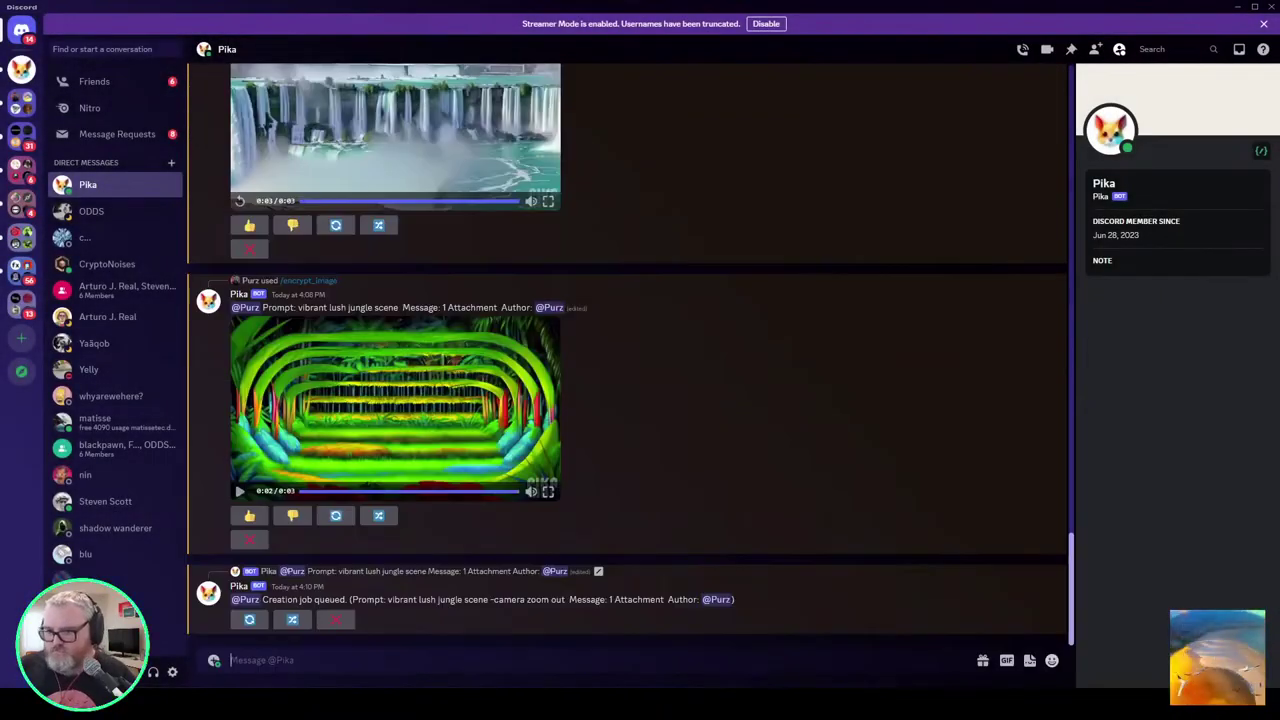
click(944, 703)
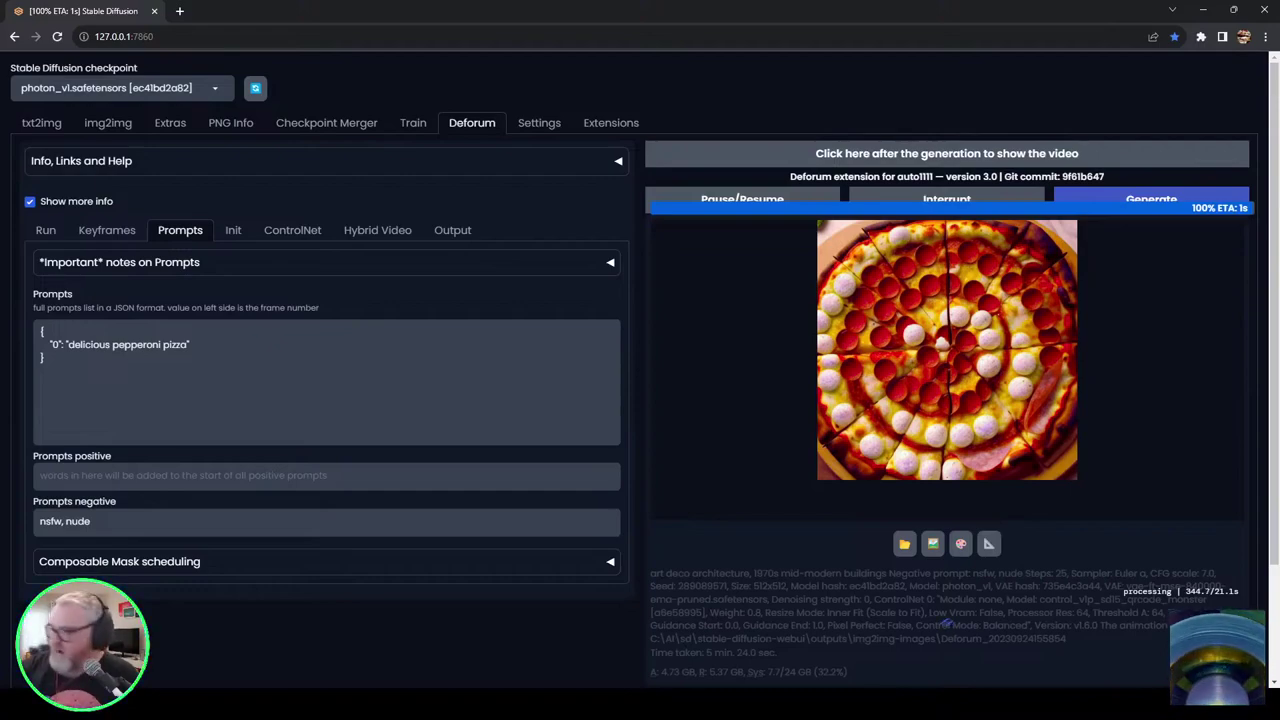
click(292, 704)
click(497, 634)
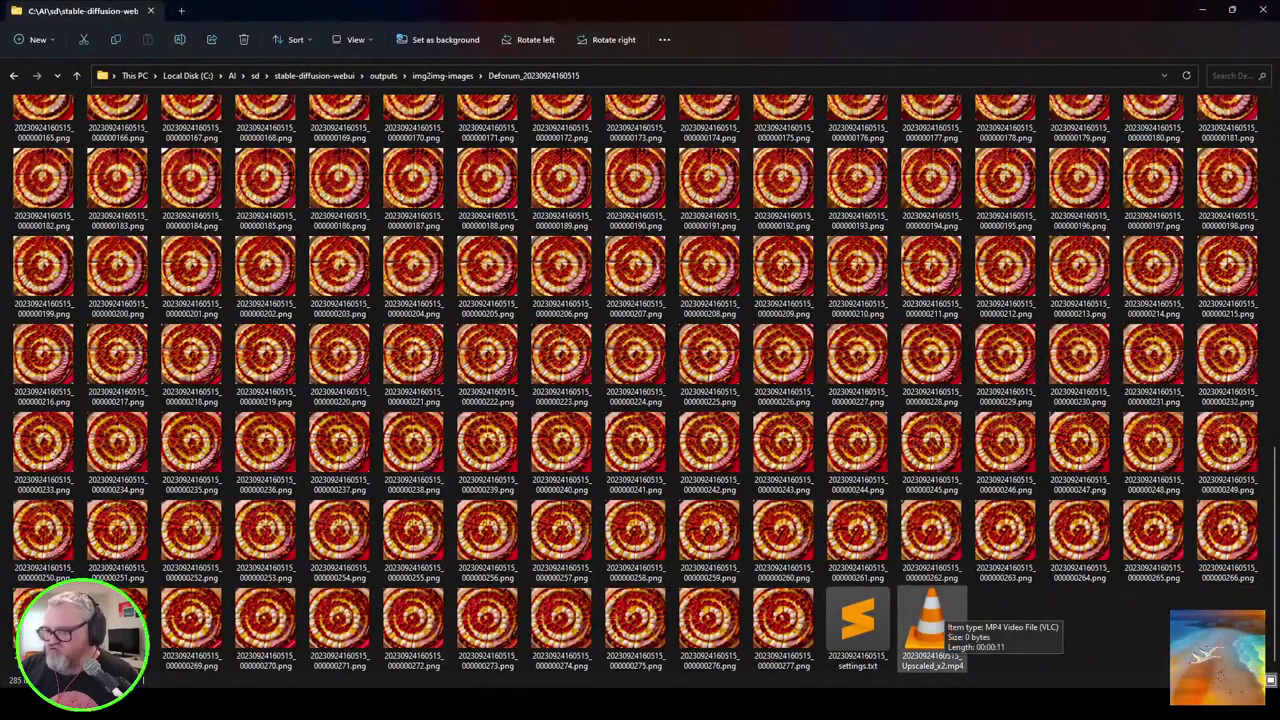
Step: Play the upscaled x2 pizza animation in a maximized VLC window, and close the player
double_click(930, 615)
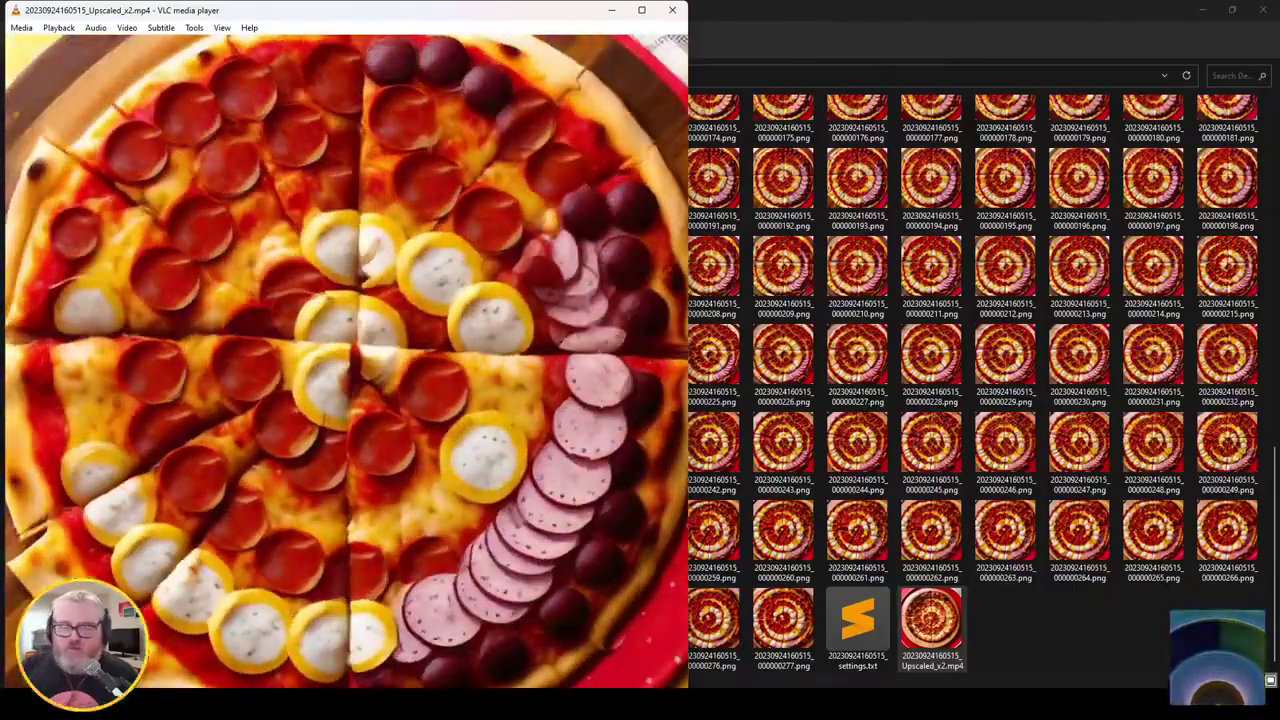
drag(406, 11, 715, 133)
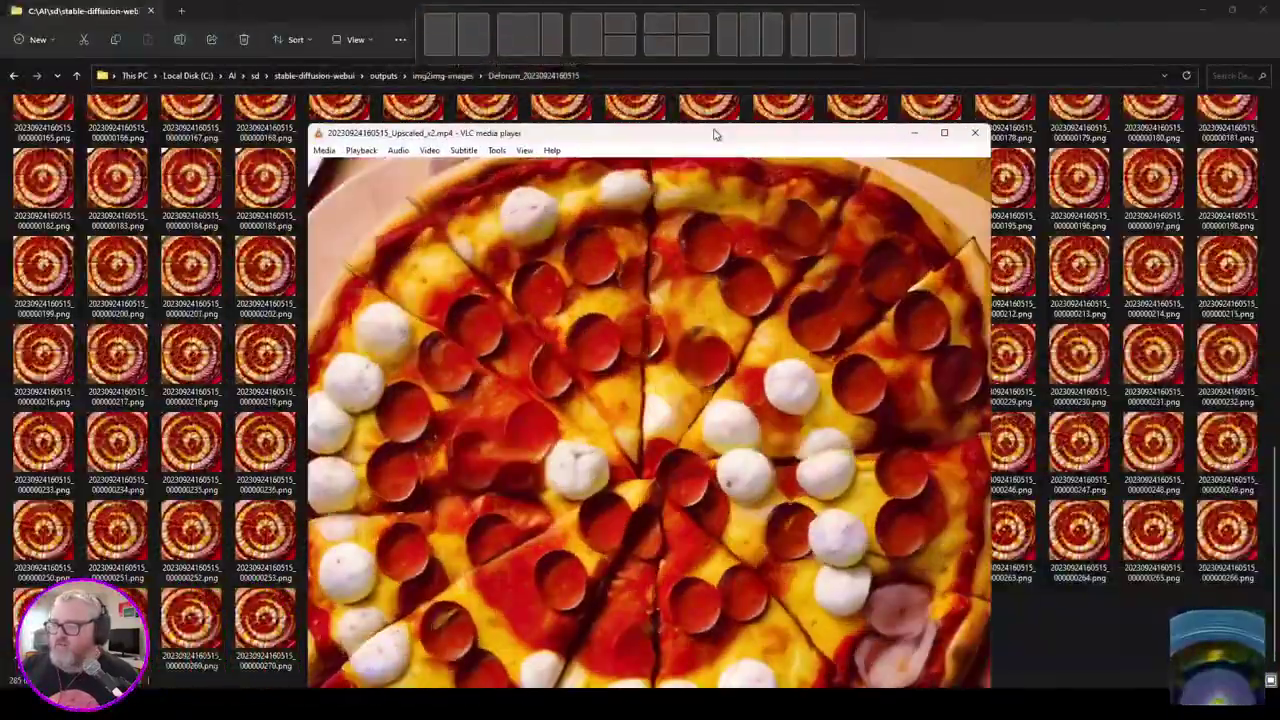
double_click(715, 133)
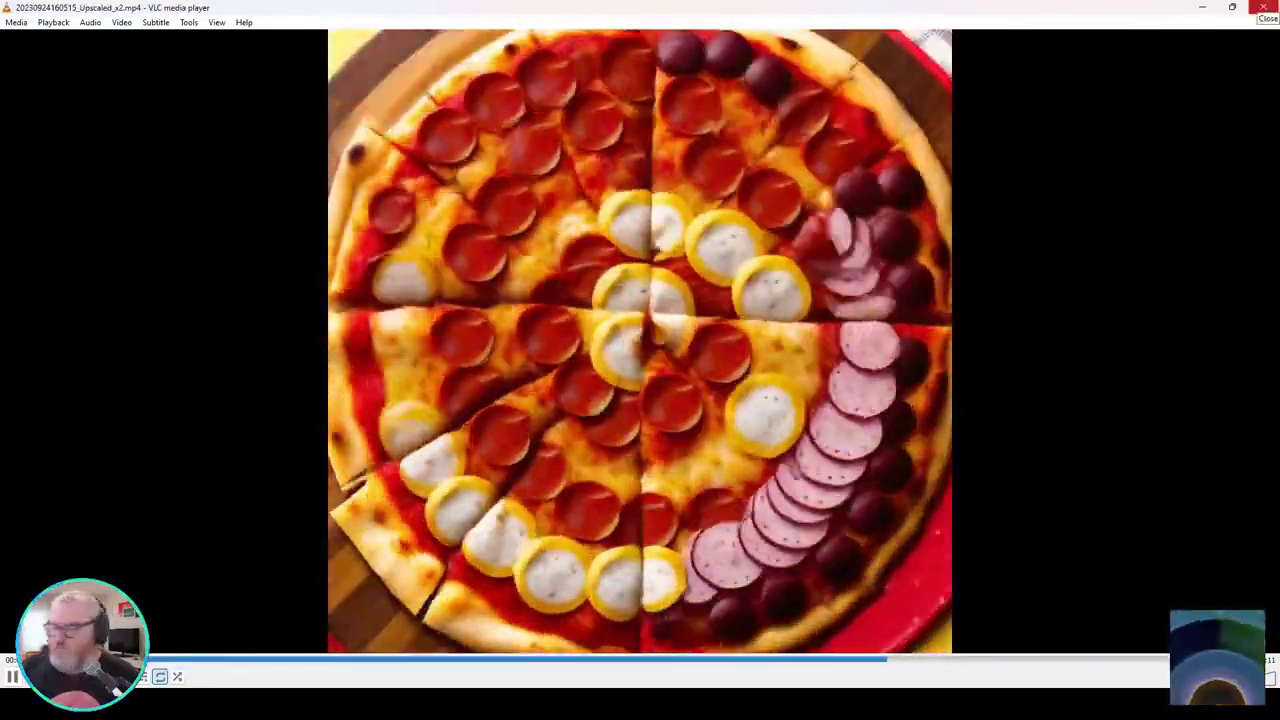
click(1264, 7)
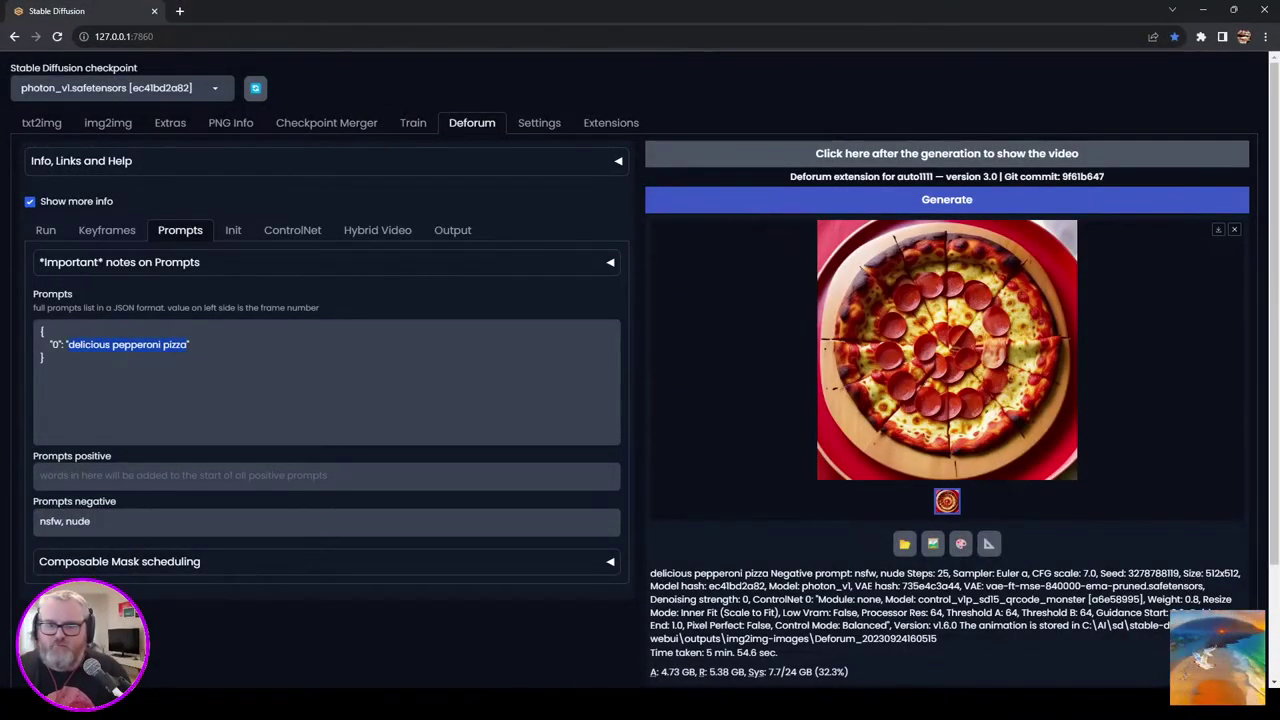
Step: Replace the frame 0 prompt with "dangerous whirlpool, stormy weather, clouds, lighting, cumulonimbus, heavy rain, turbulent wind, perfect storm" and generate the animation
text(dangero)
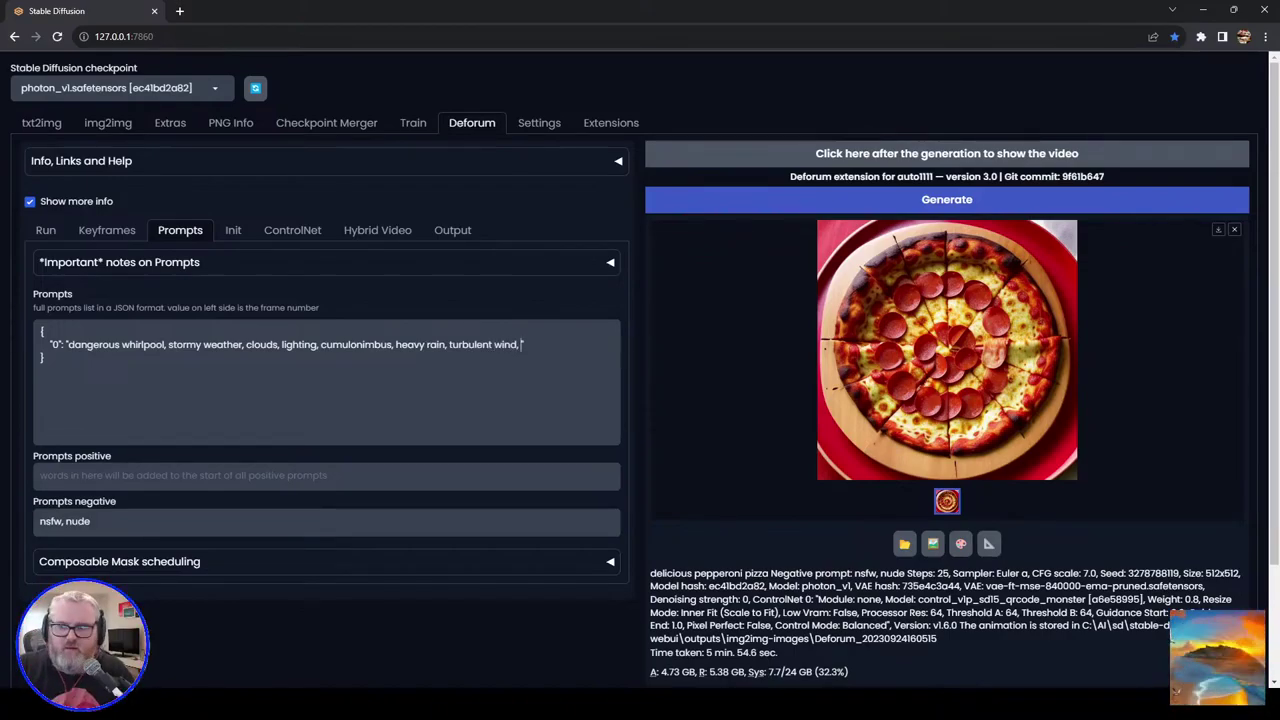
click(947, 199)
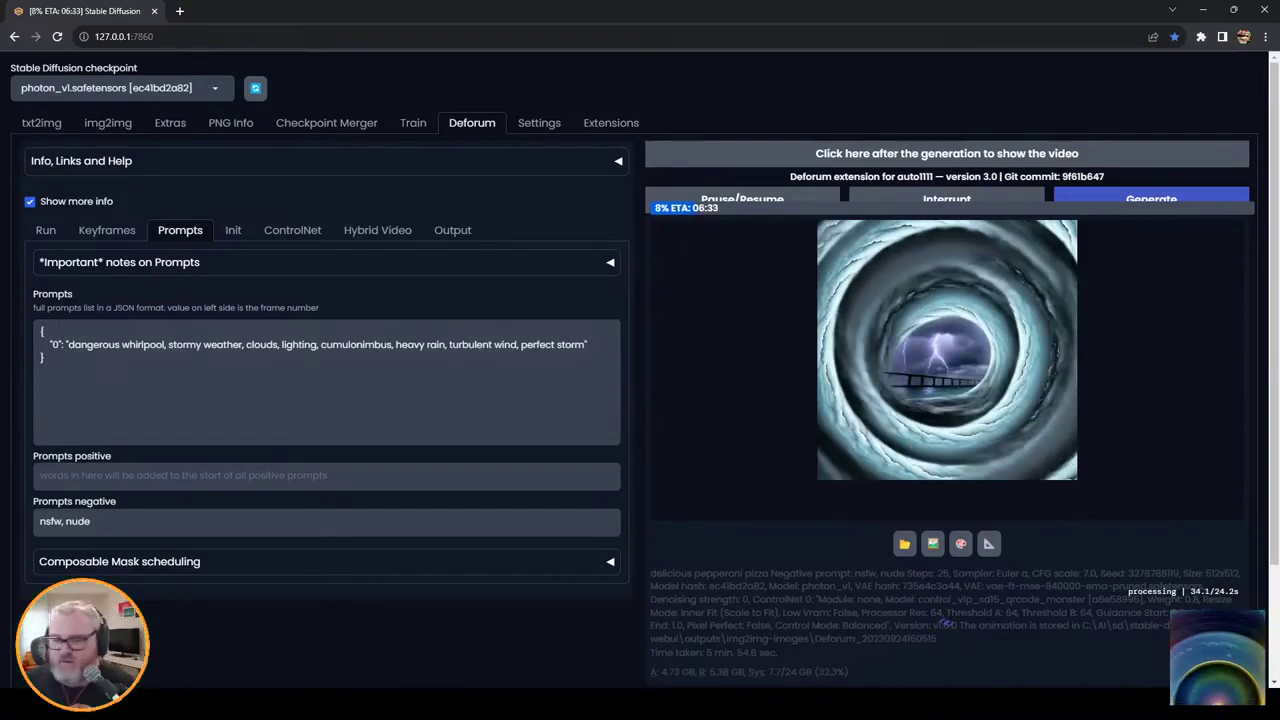
Step: Switch to Discord, play the zoom-out jungle video, and return to the Stable Diffusion page
key(alt+Tab)
click(395, 488)
click(395, 488)
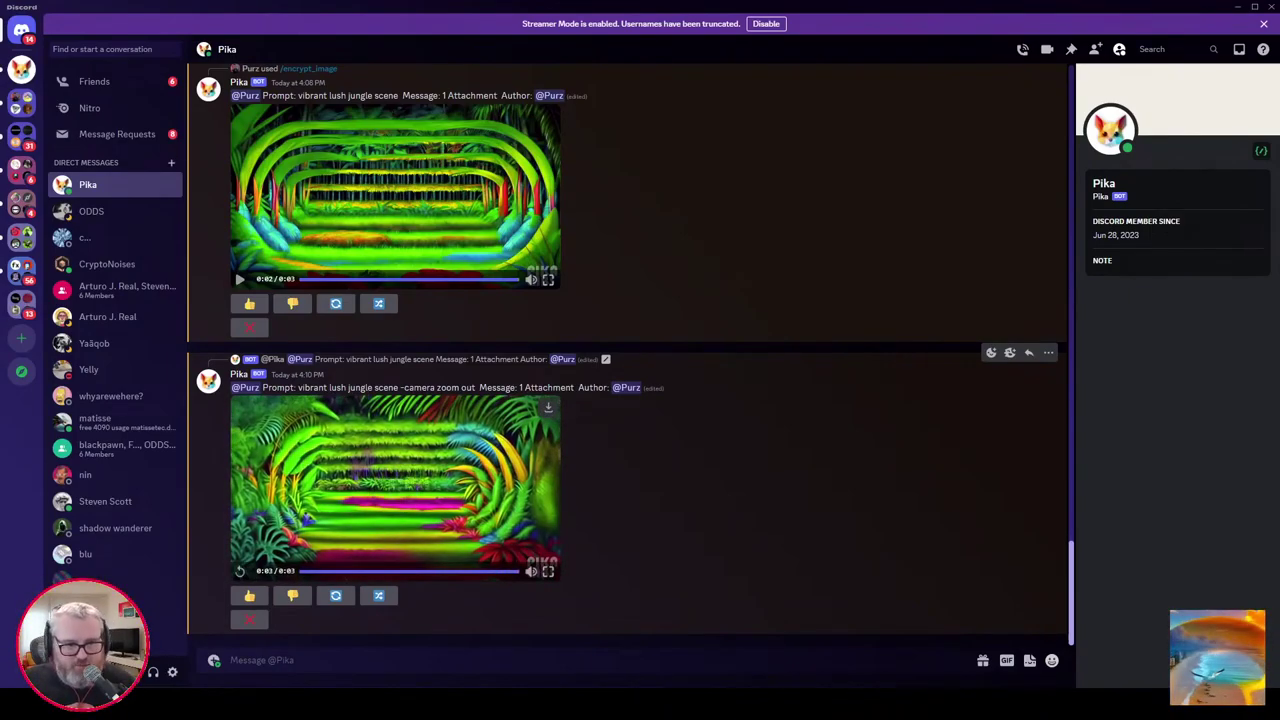
key(alt+Tab)
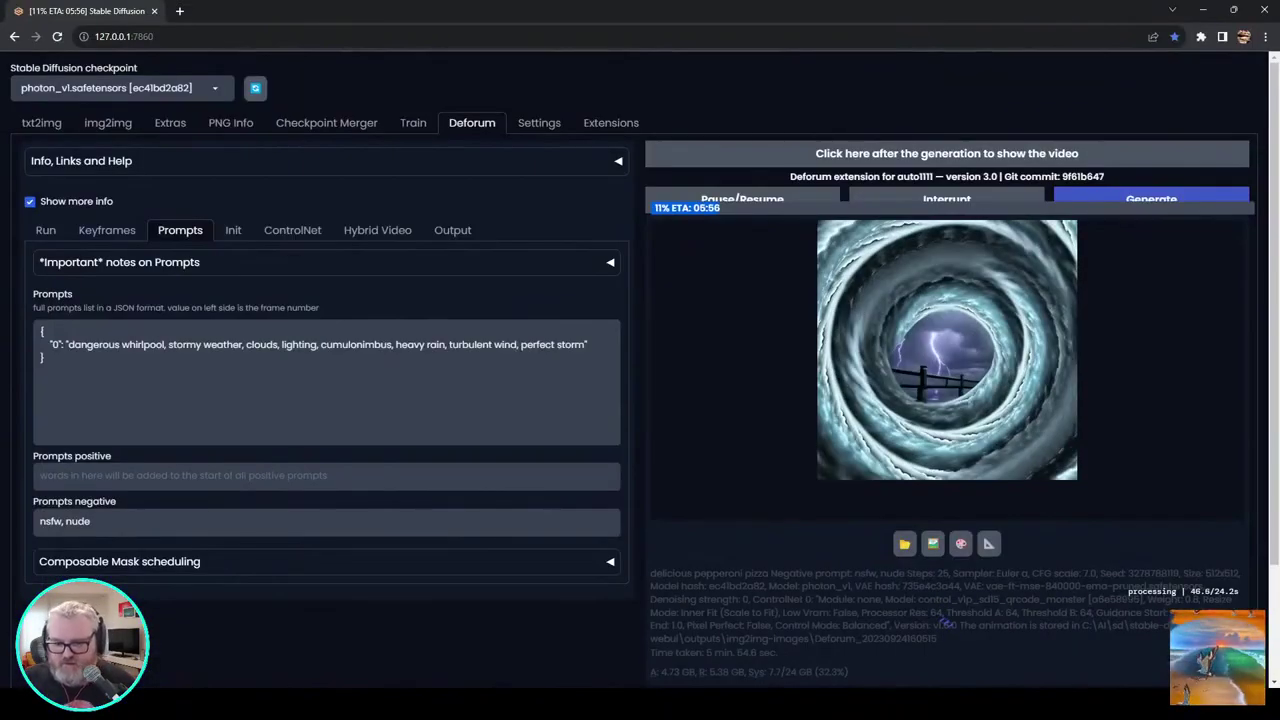
Step: Search Google for "nike swoosh" in a new tab and open the logo image results
key(ctrl+t)
text(nike swoosh)
key(Return)
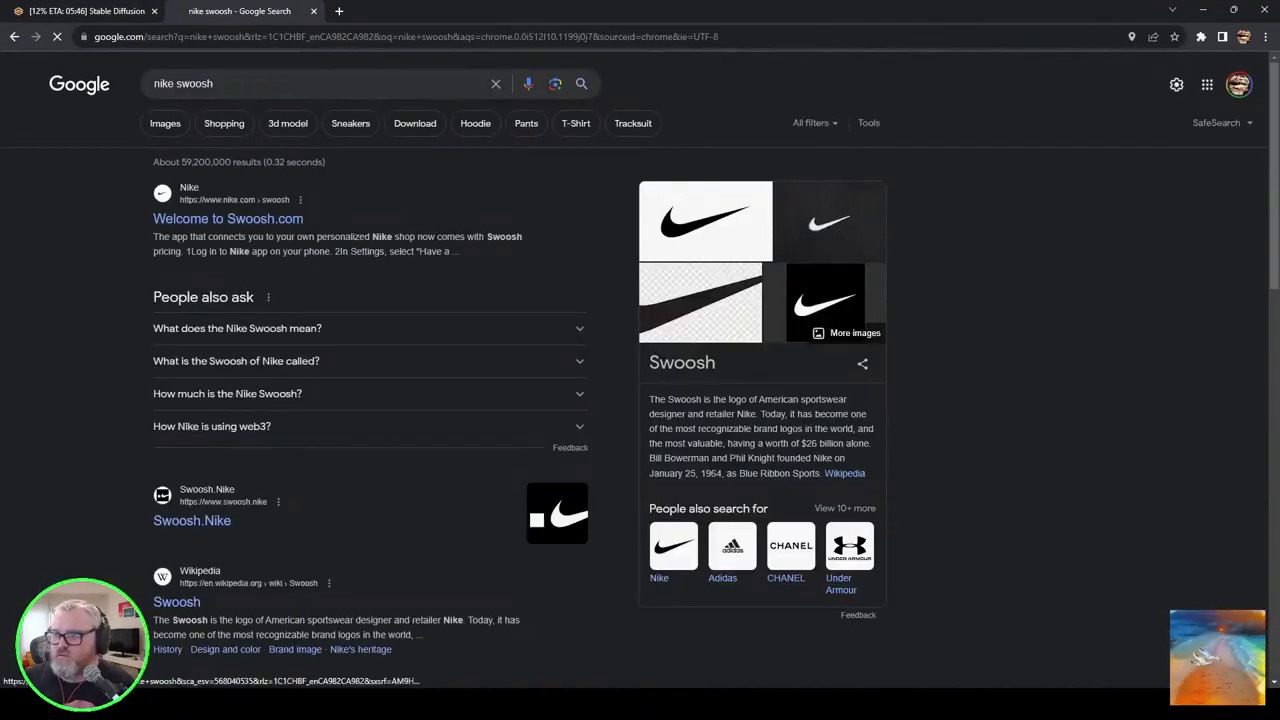
click(702, 220)
click(653, 150)
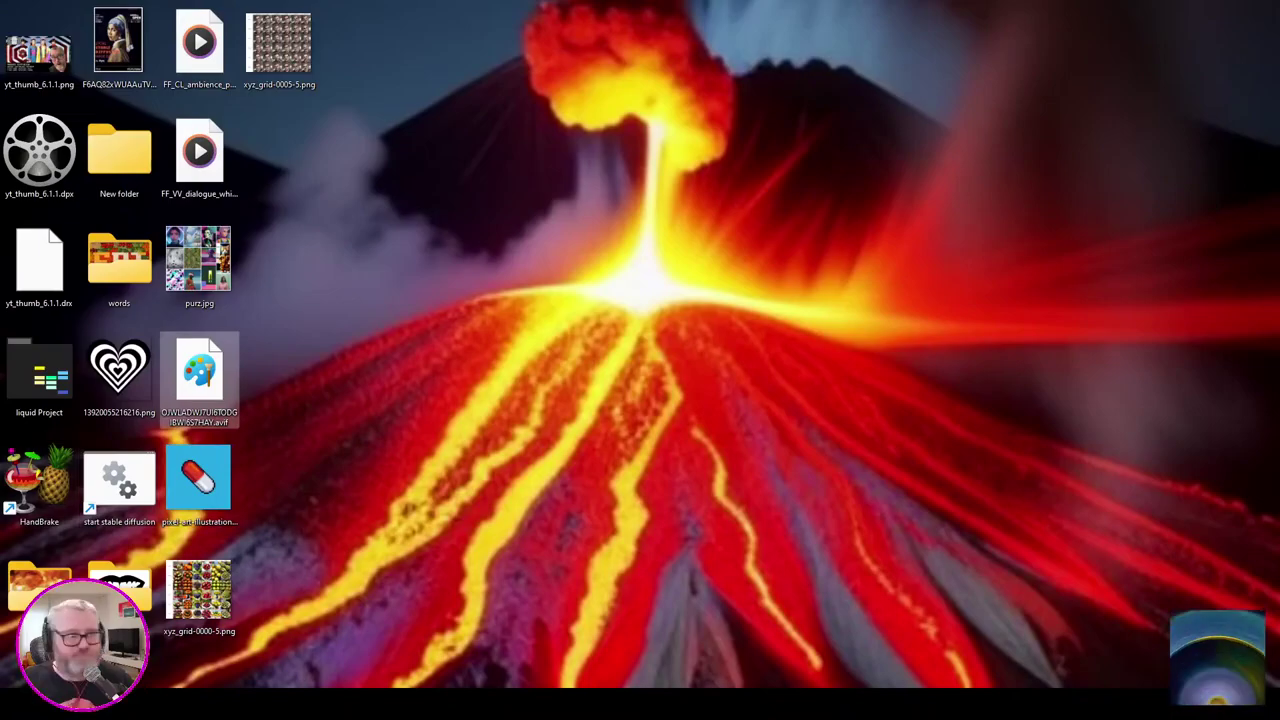
Step: Try to save the white-on-black swoosh from the Tampa Bay Times image result to the desktop
key(super+d)
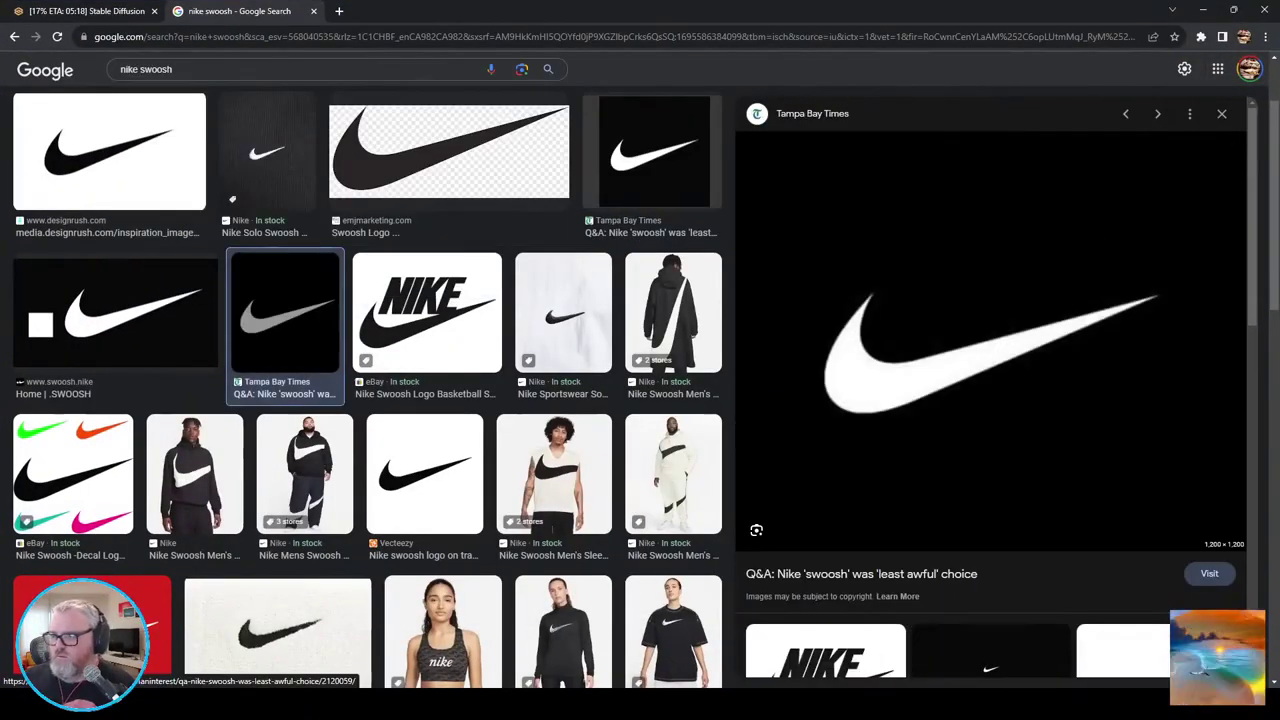
click(26, 158)
scroll(26, 158, down, 10)
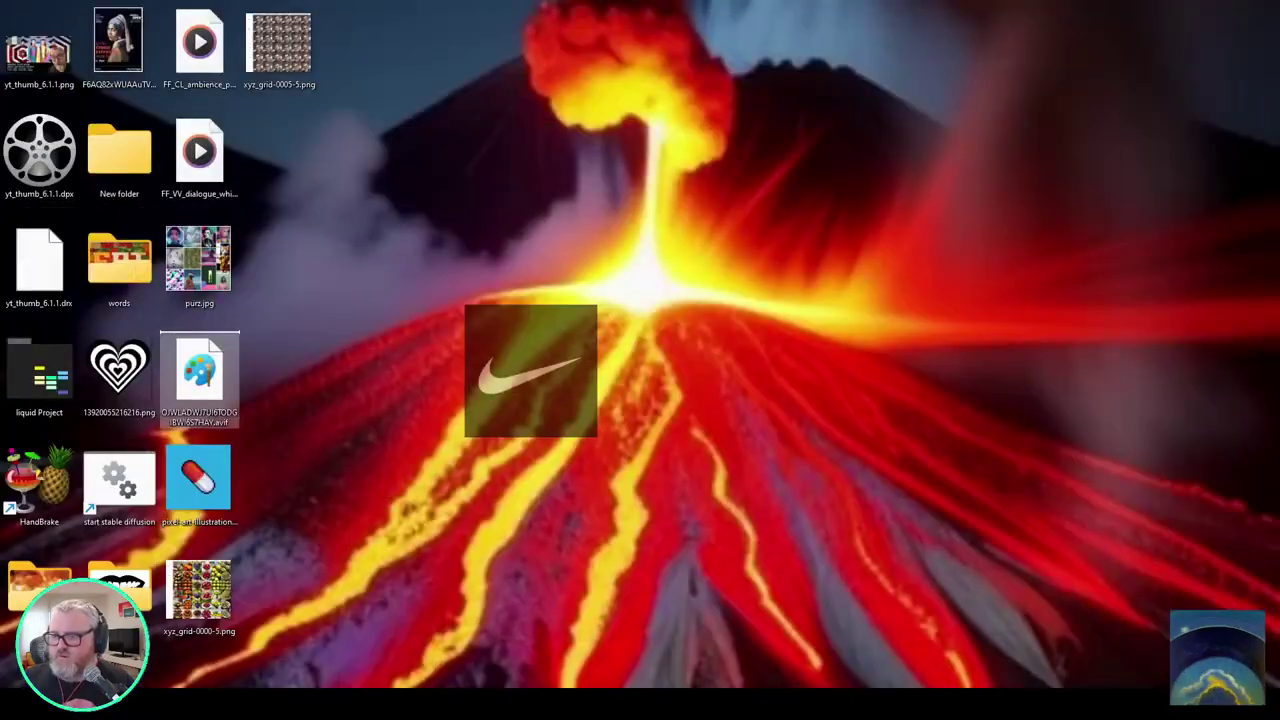
key(super+d)
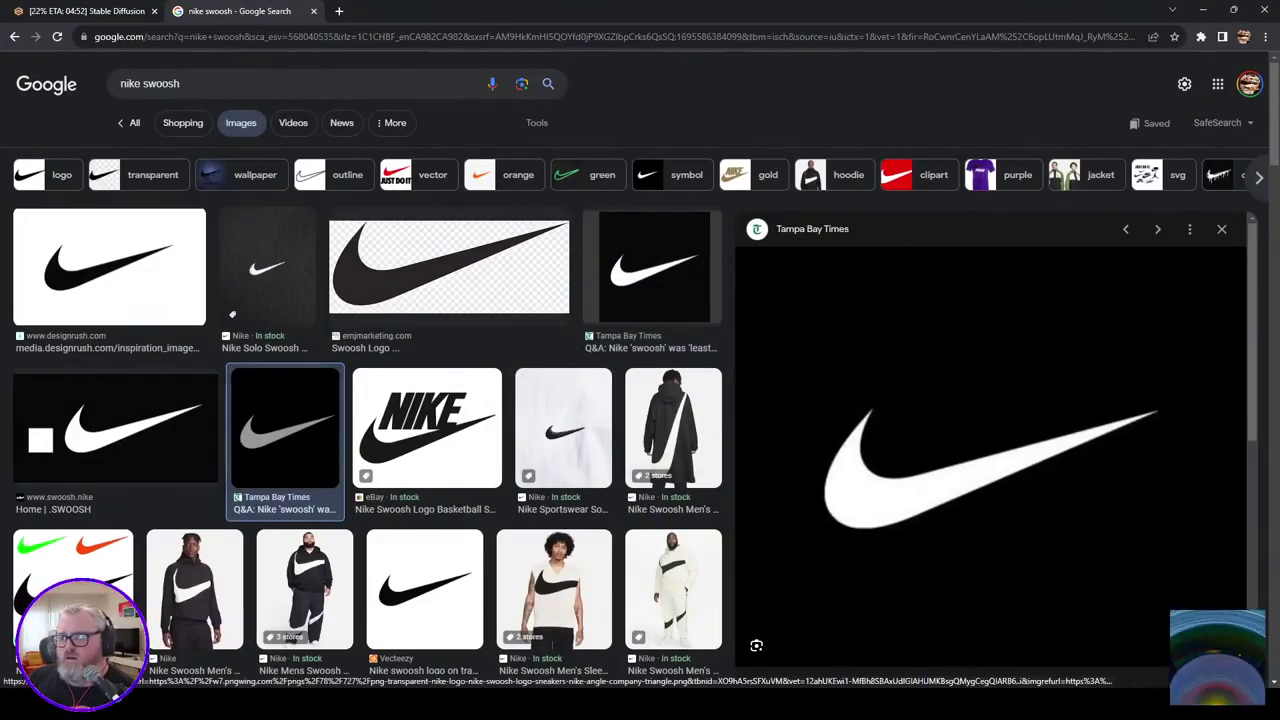
Step: Select the black-on-white designrush.com swoosh image and open its source page
click(110, 267)
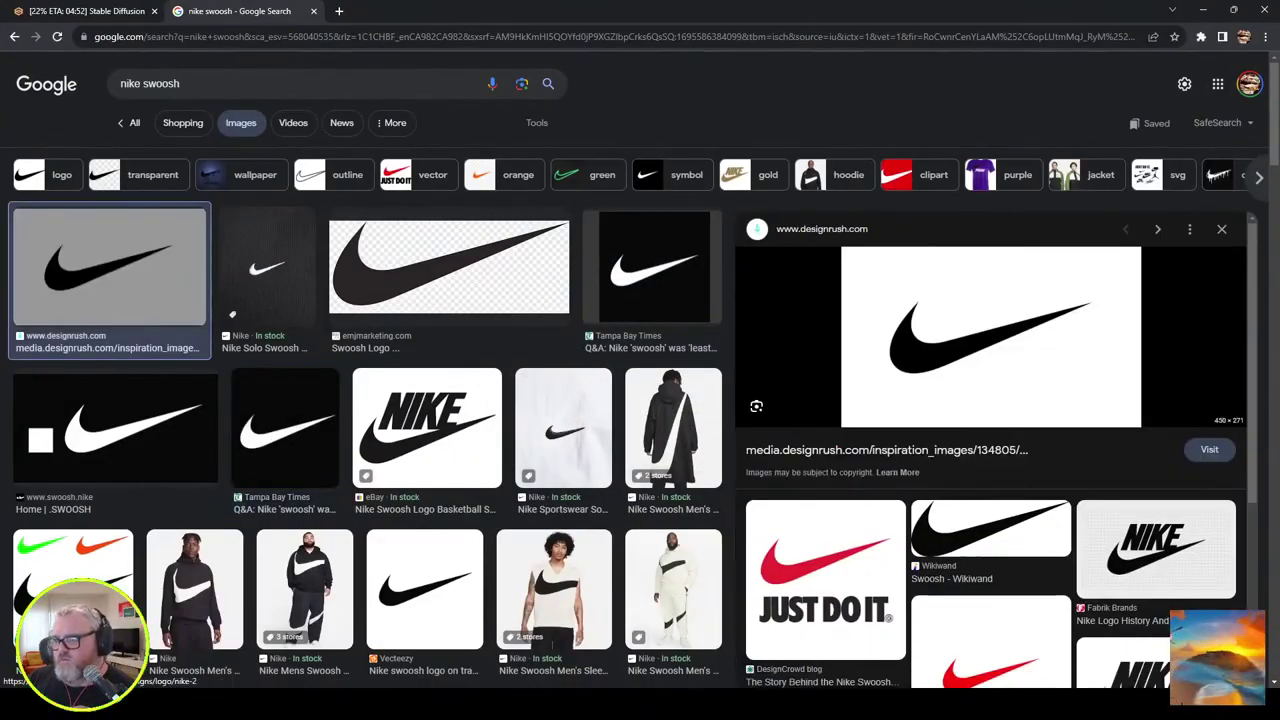
click(449, 267)
click(266, 267)
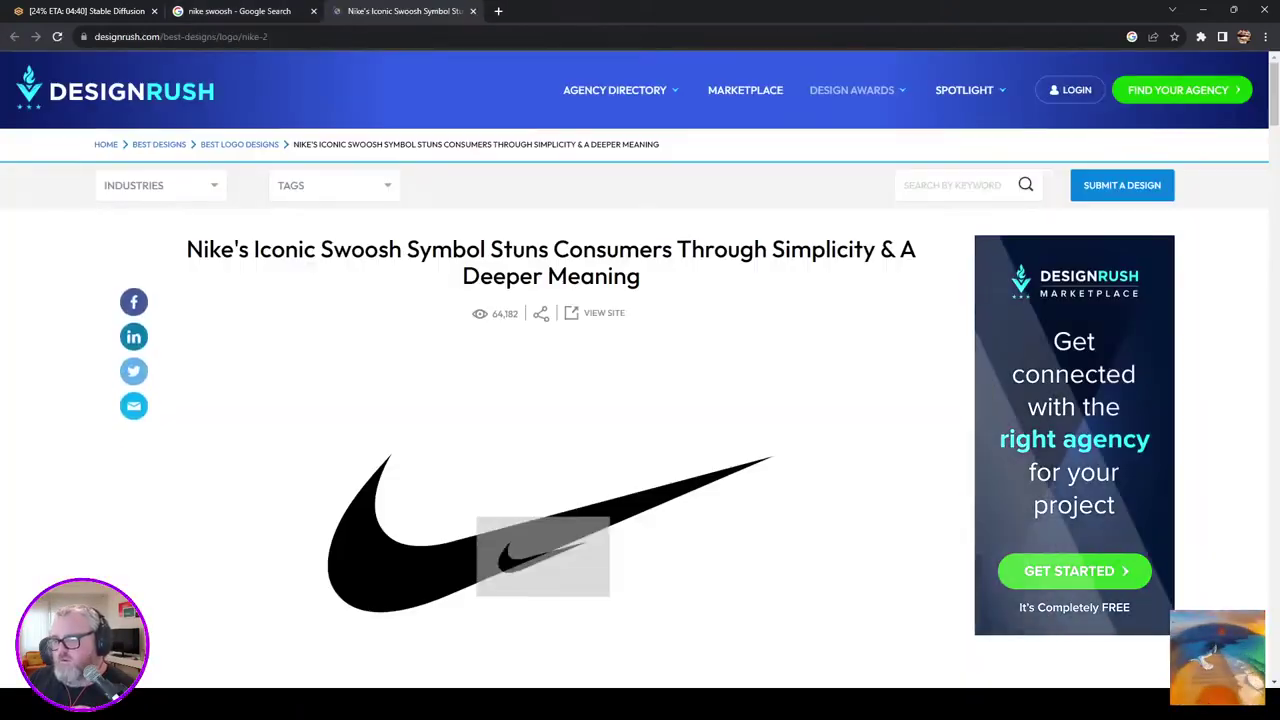
Step: Open Photopea in a new tab and load the swoosh image from the DesignRush page into it
key(ctrl+t)
text(photo)
key(Return)
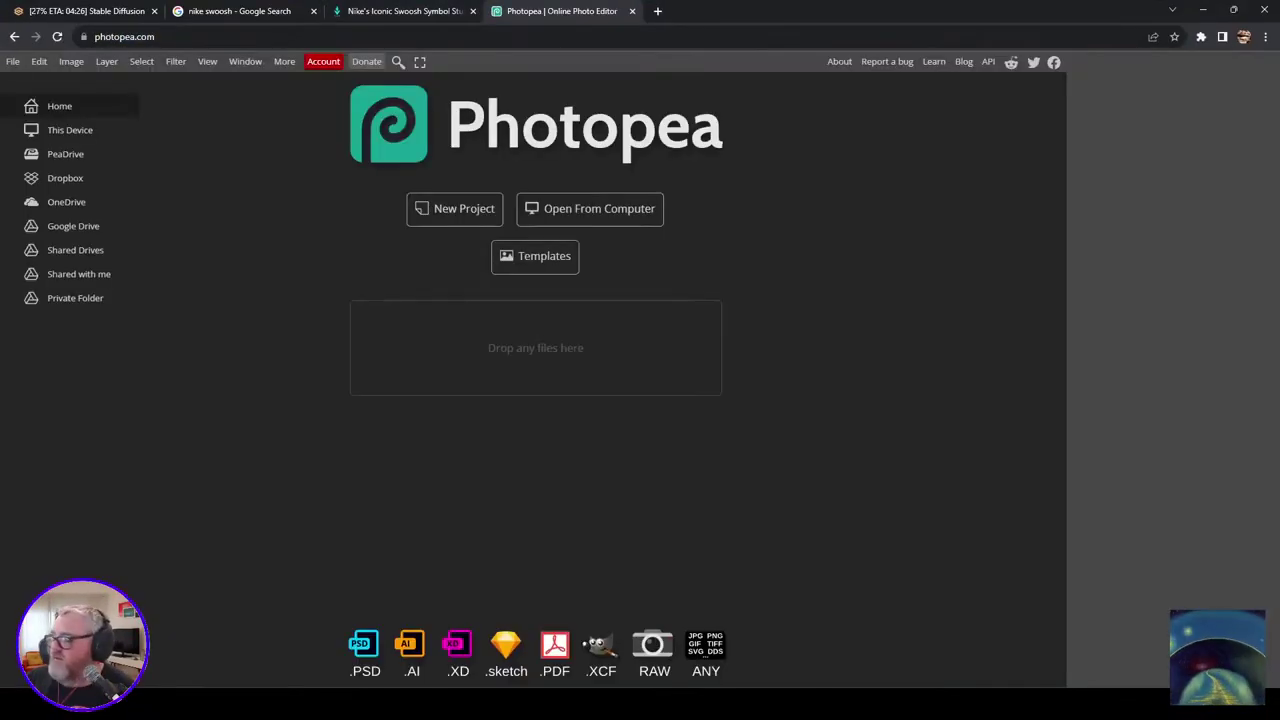
key(alt+Tab)
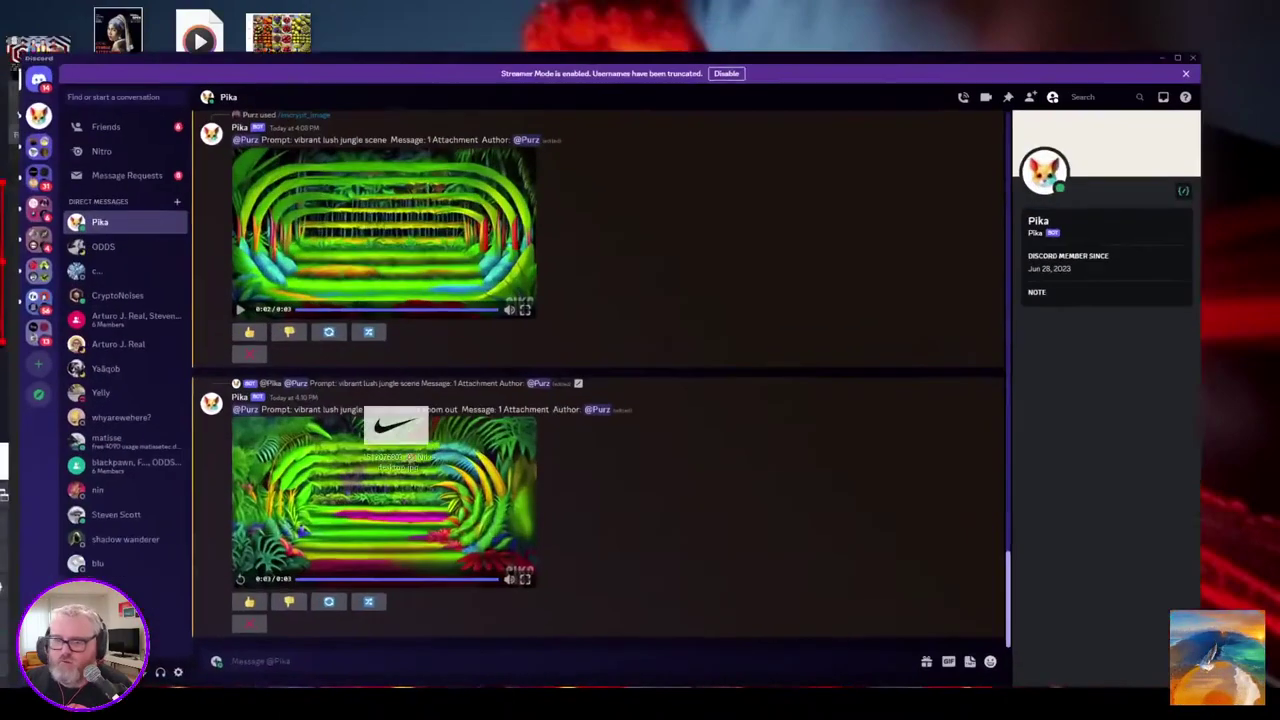
key(alt+Tab)
drag(408, 455, 468, 362)
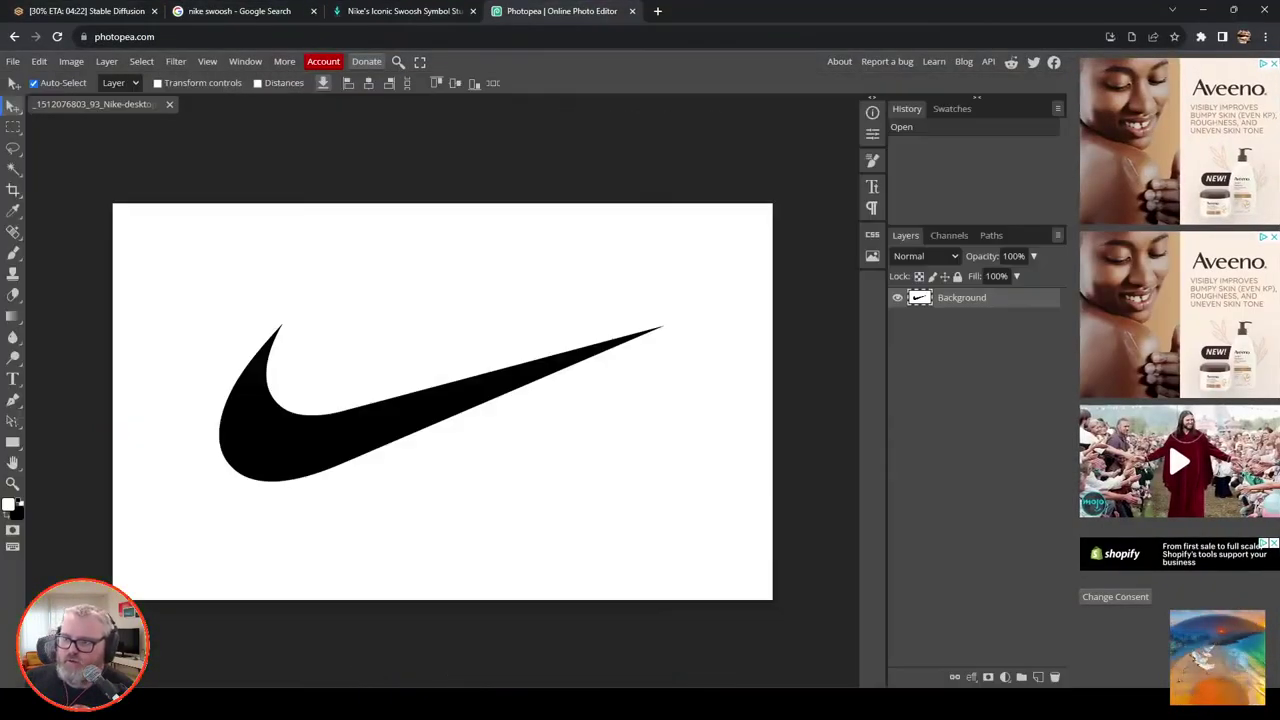
Step: Invert the swoosh image's colors and export it as a PNG
key(ctrl+i)
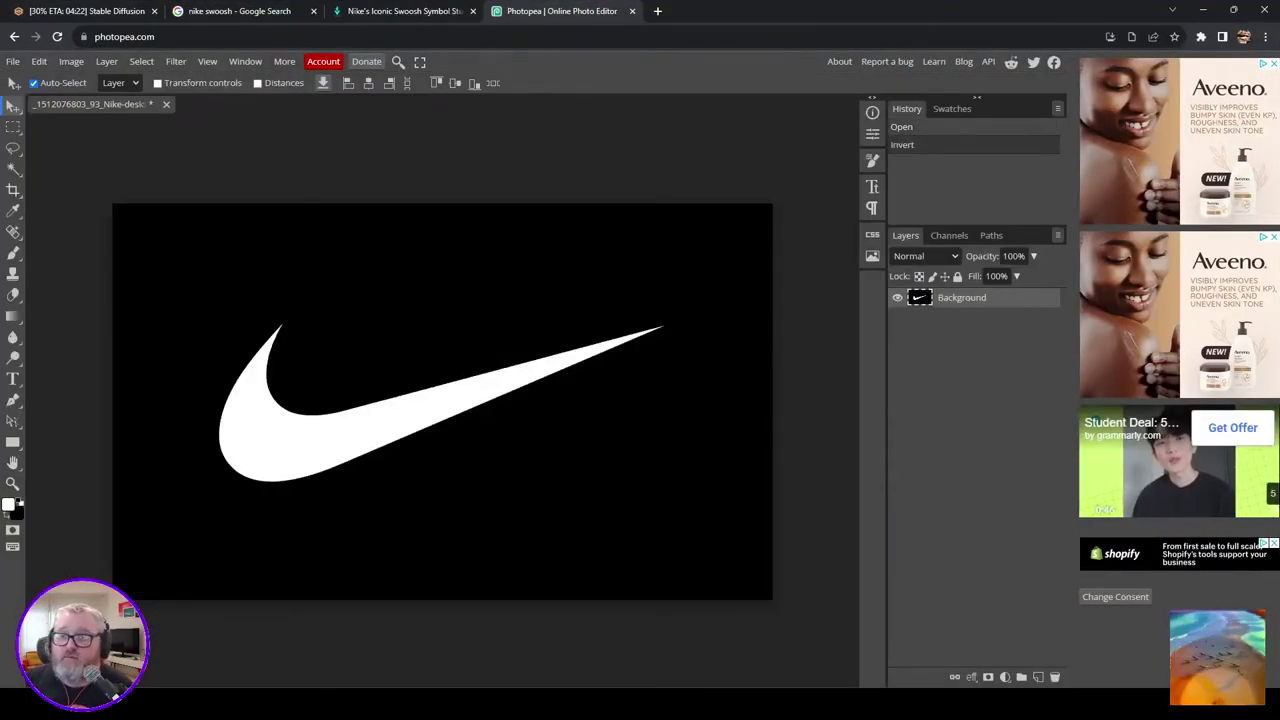
click(13, 61)
mouse_move(40, 257)
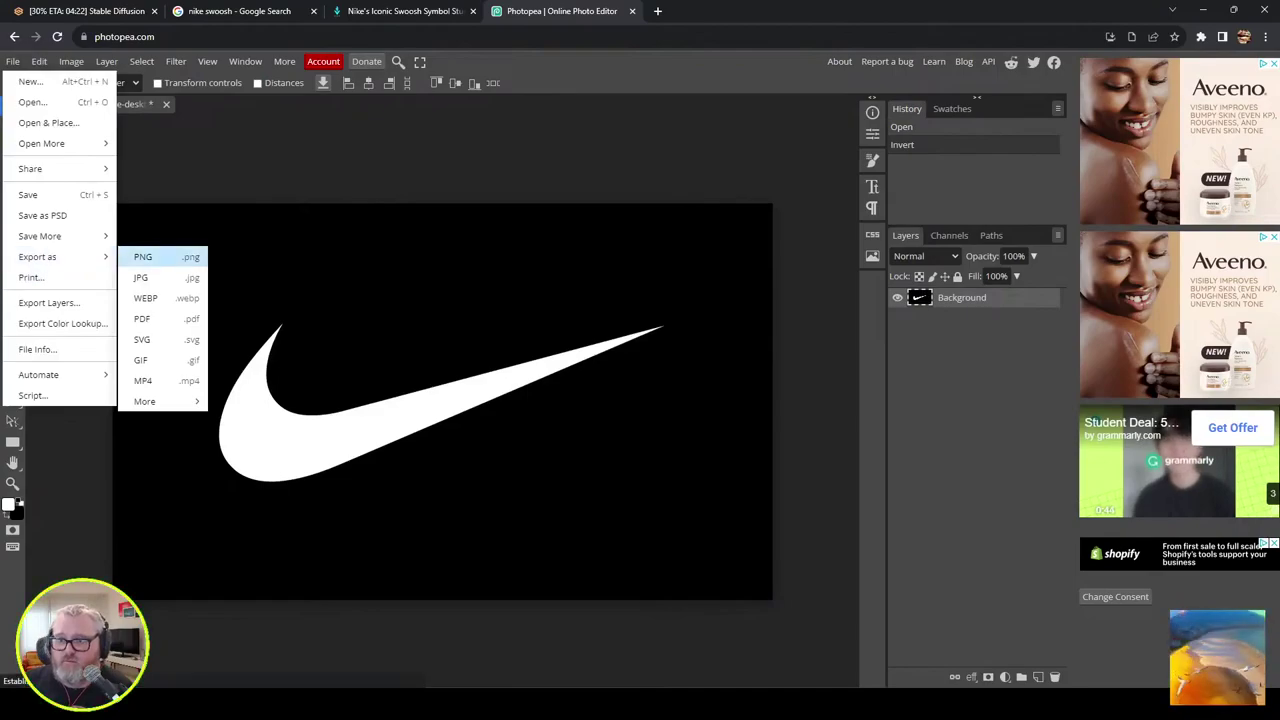
click(150, 257)
click(515, 326)
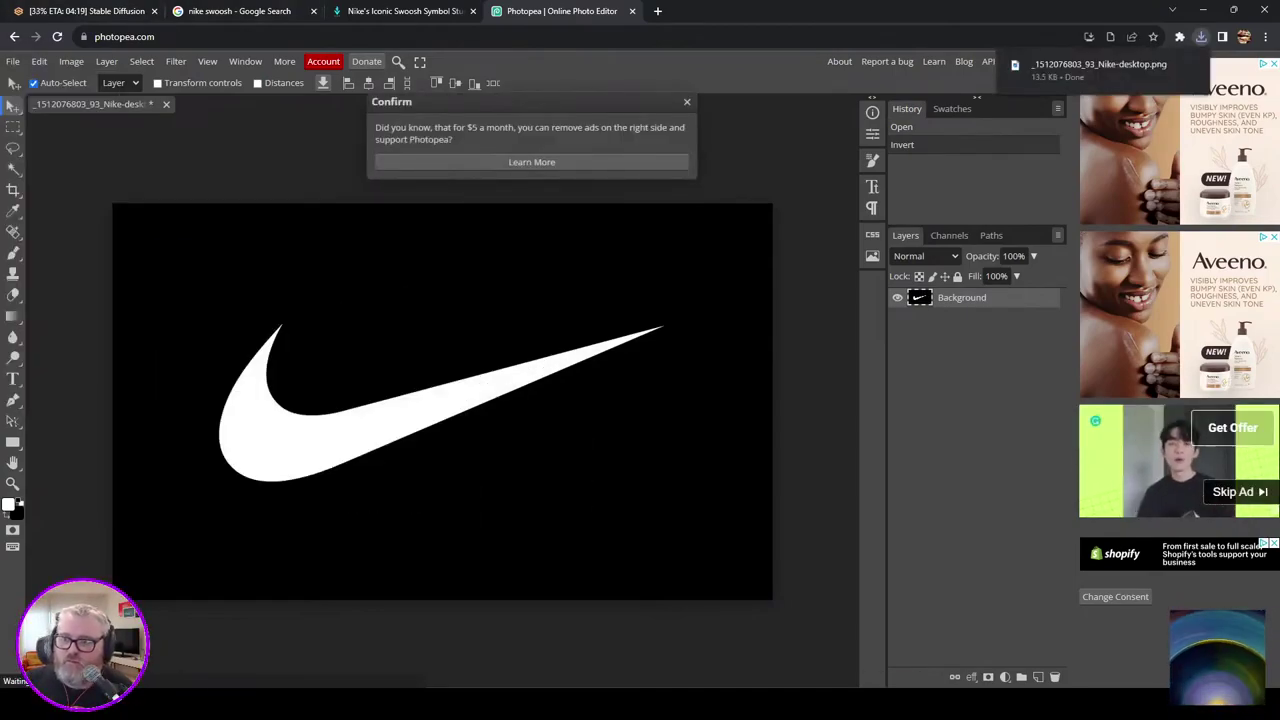
key(alt+Tab)
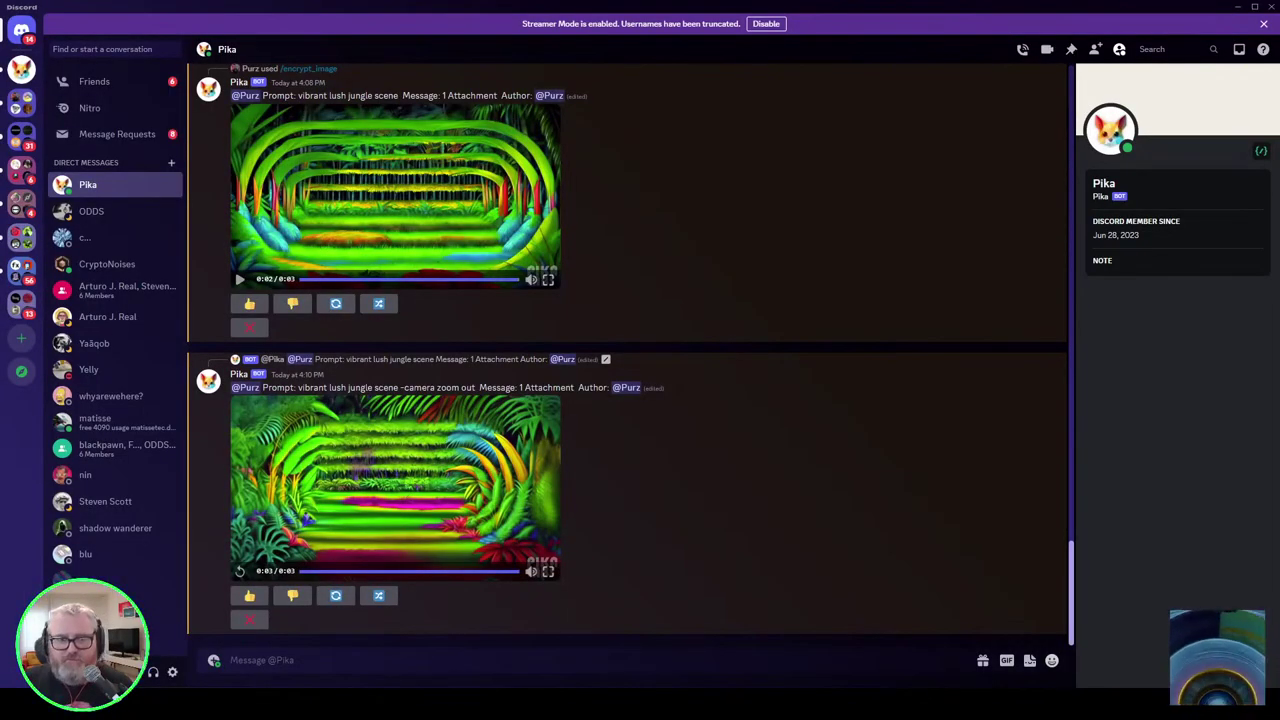
text(/encrypt_image)
key(Return)
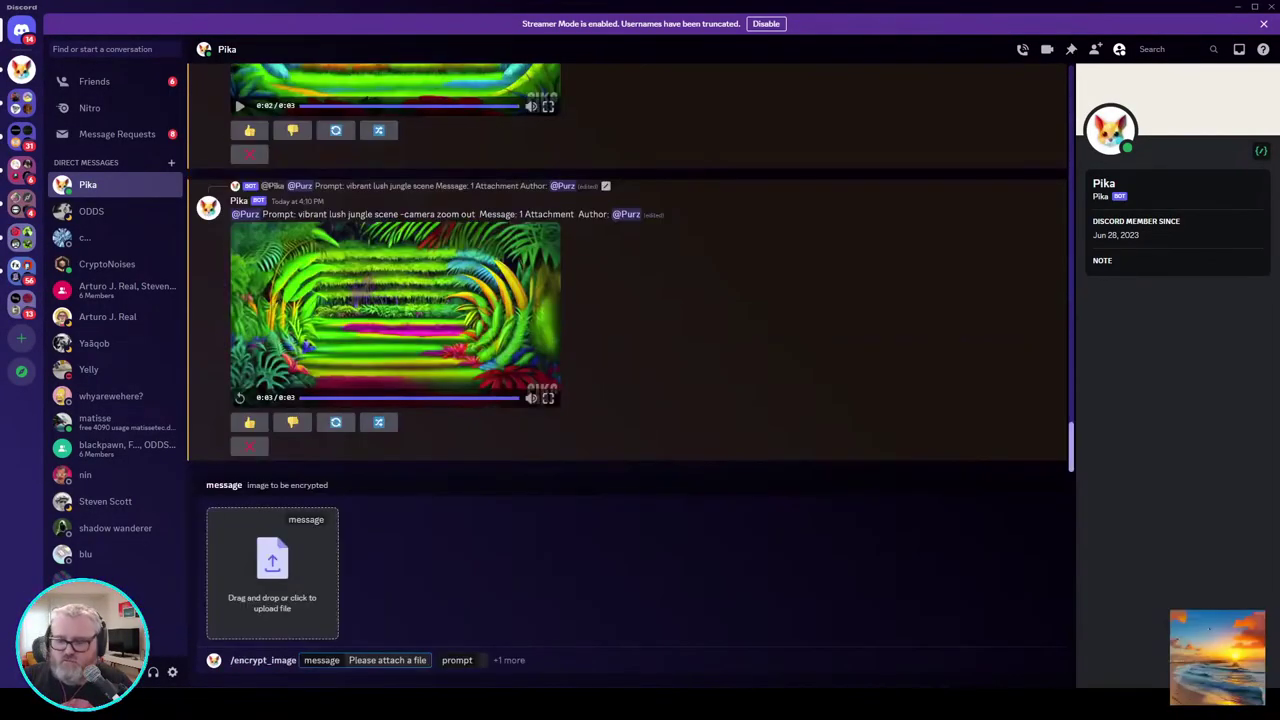
key(super+r)
text(downloads)
key(Return)
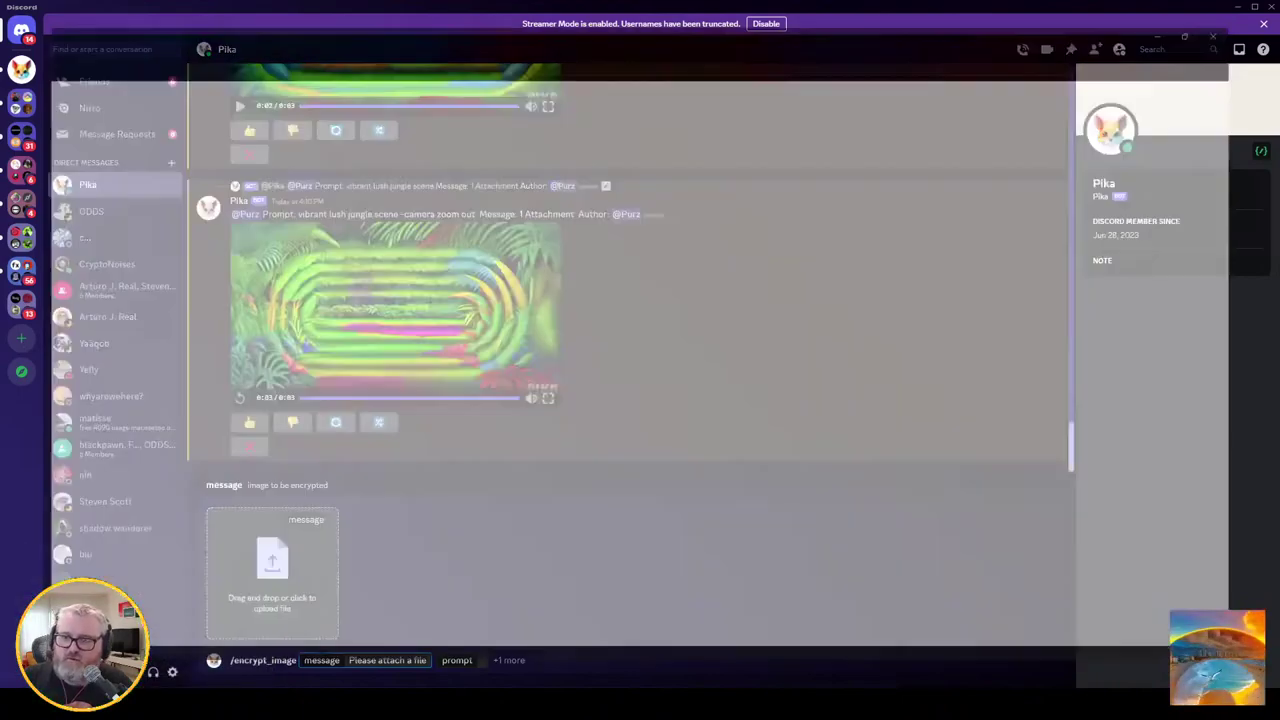
drag(105, 123, 112, 163)
key(Tab)
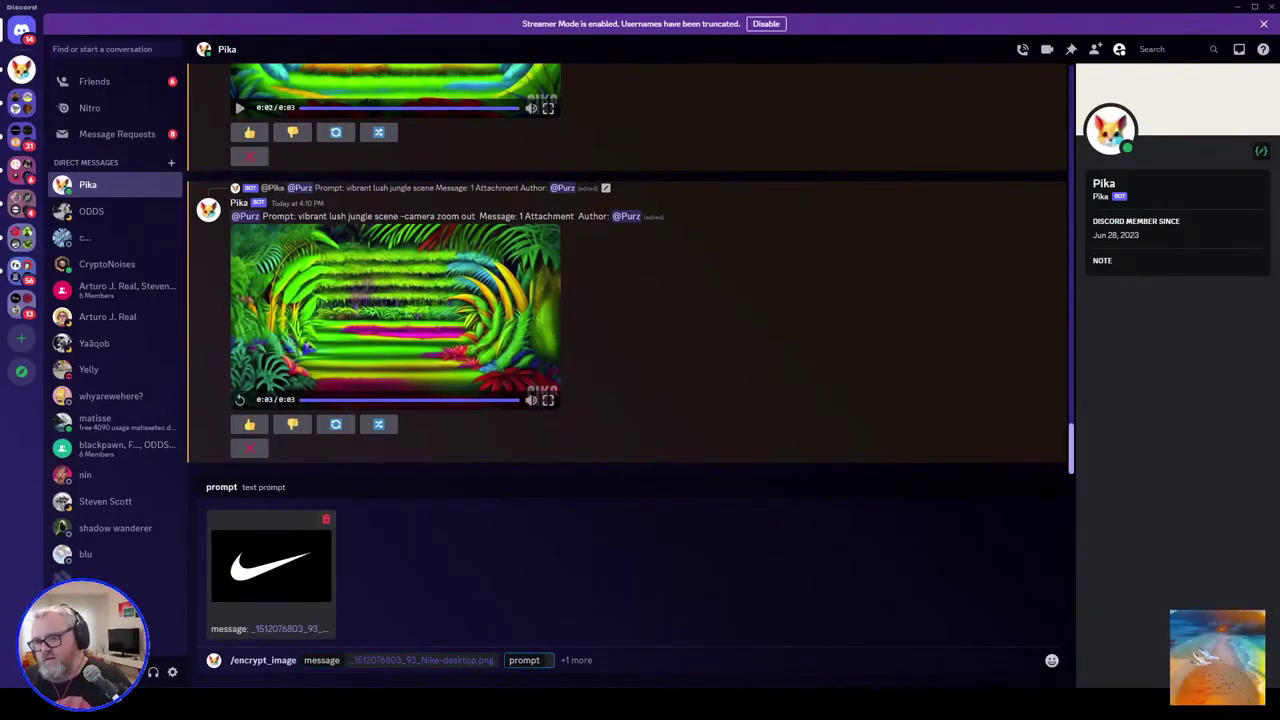
Step: Set the command's prompt to "field of corn swaying in the wind" and submit it
text(field of)
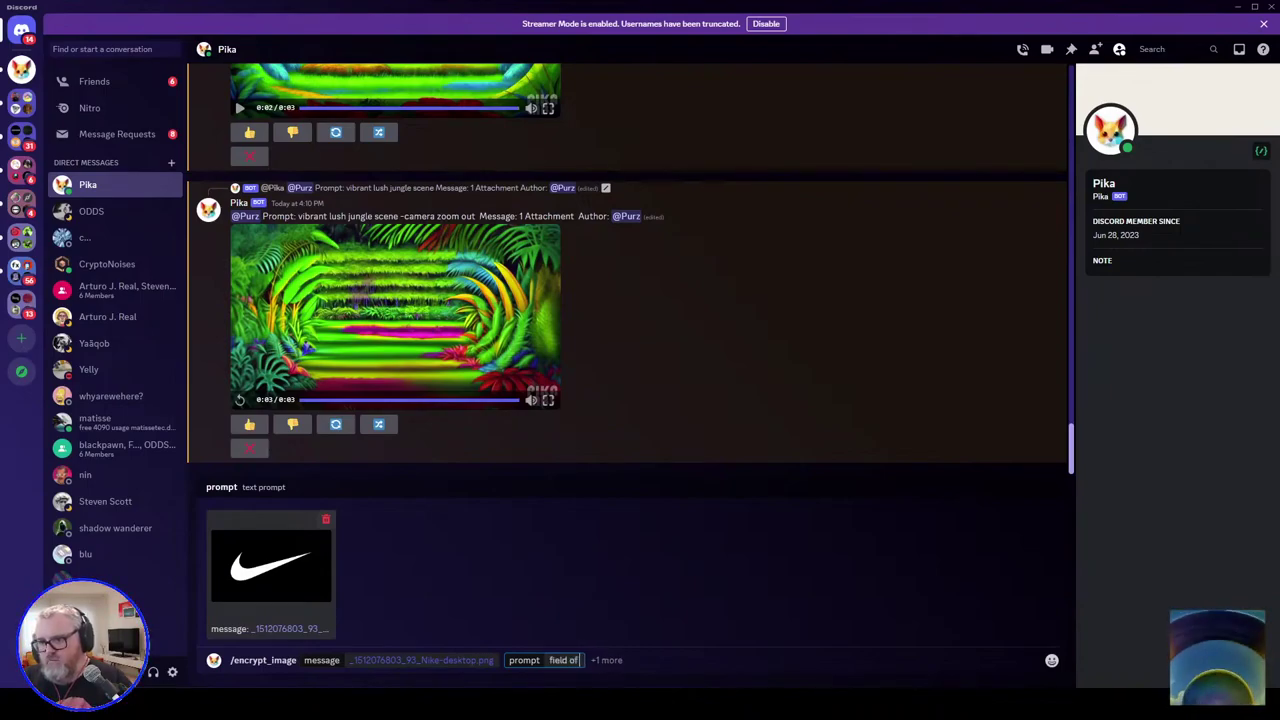
text( corn swaying in the wind)
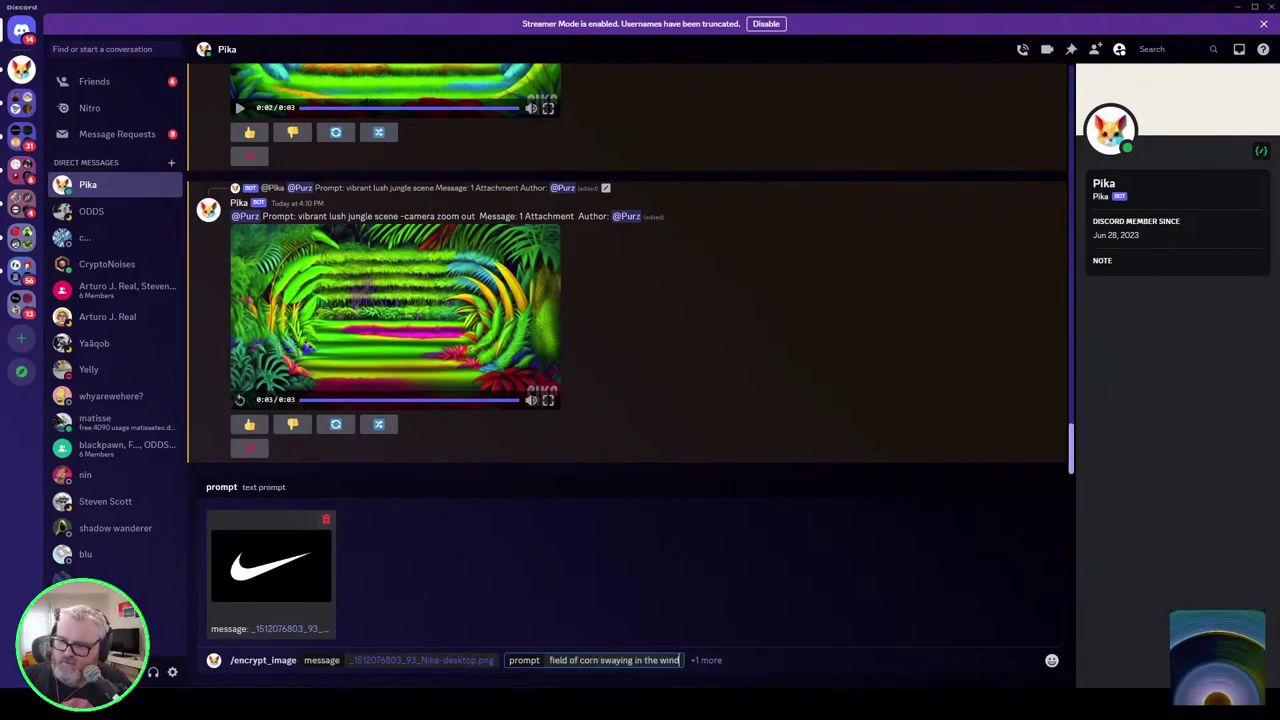
key(Return)
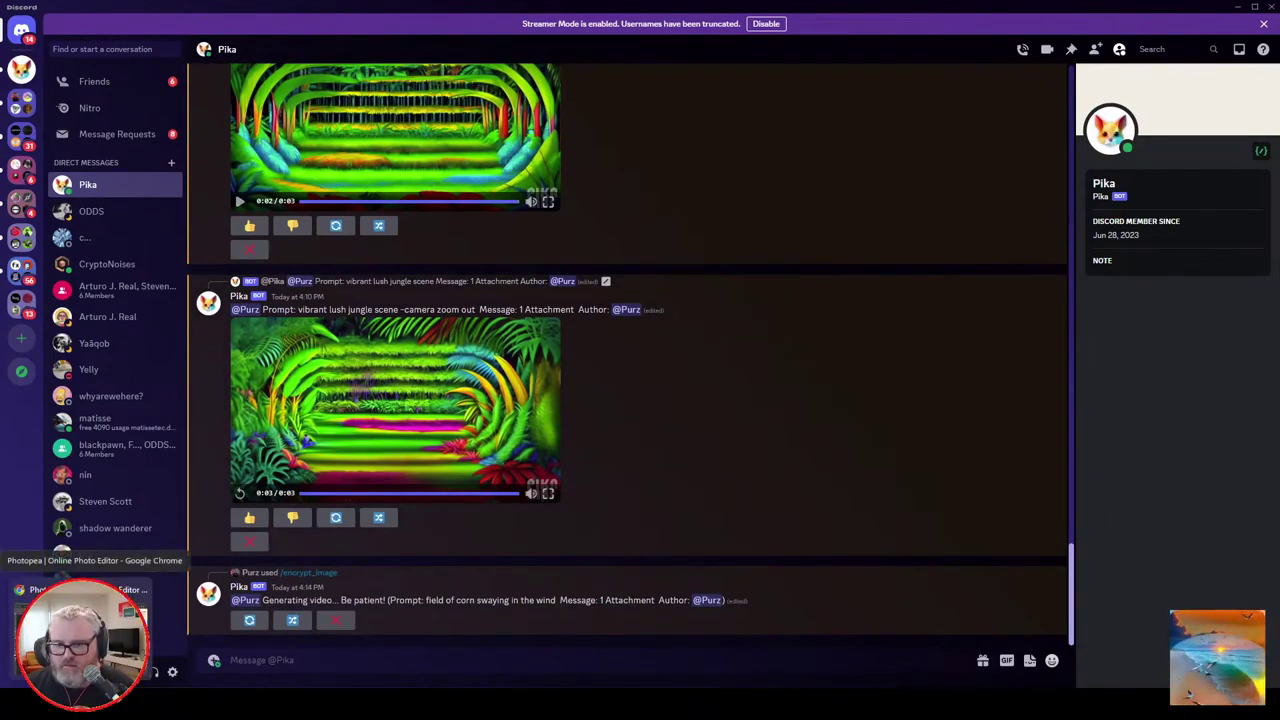
Step: Check the progress of the whirlpool animation in Stable Diffusion and of the corn field video in Discord
click(84, 628)
click(86, 11)
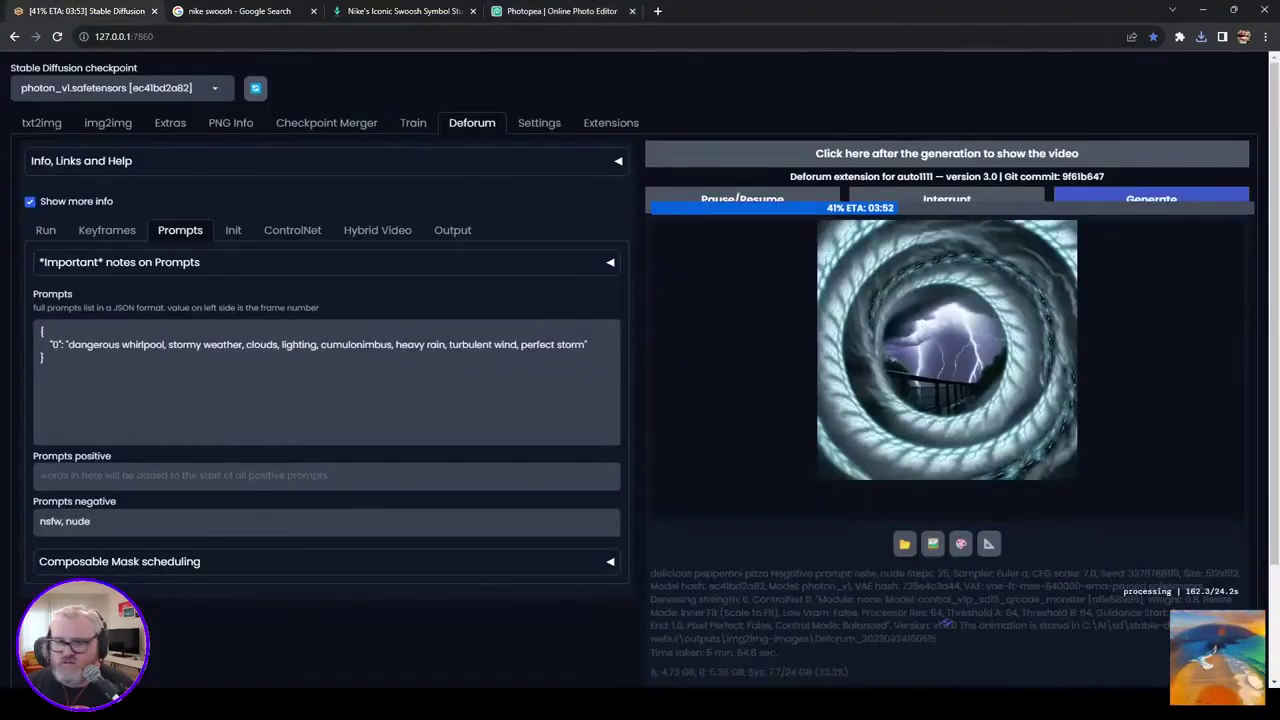
mouse_move(284, 704)
click(494, 636)
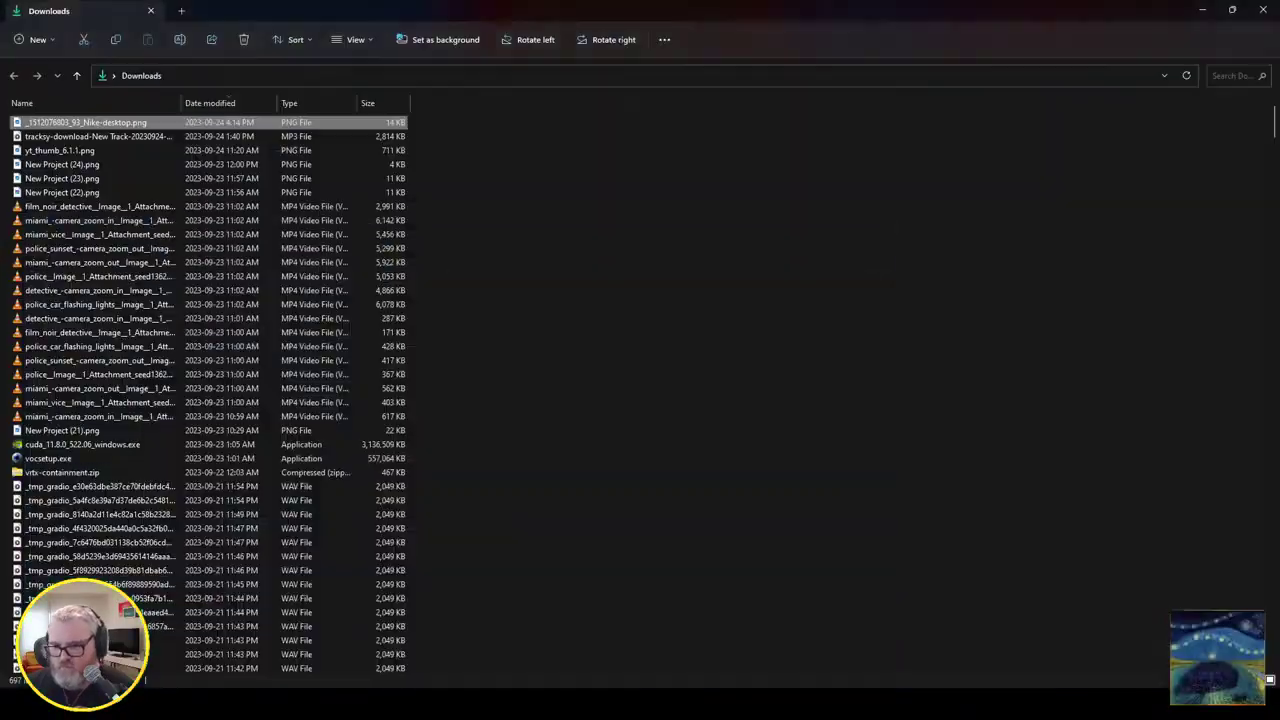
click(257, 704)
mouse_move(257, 704)
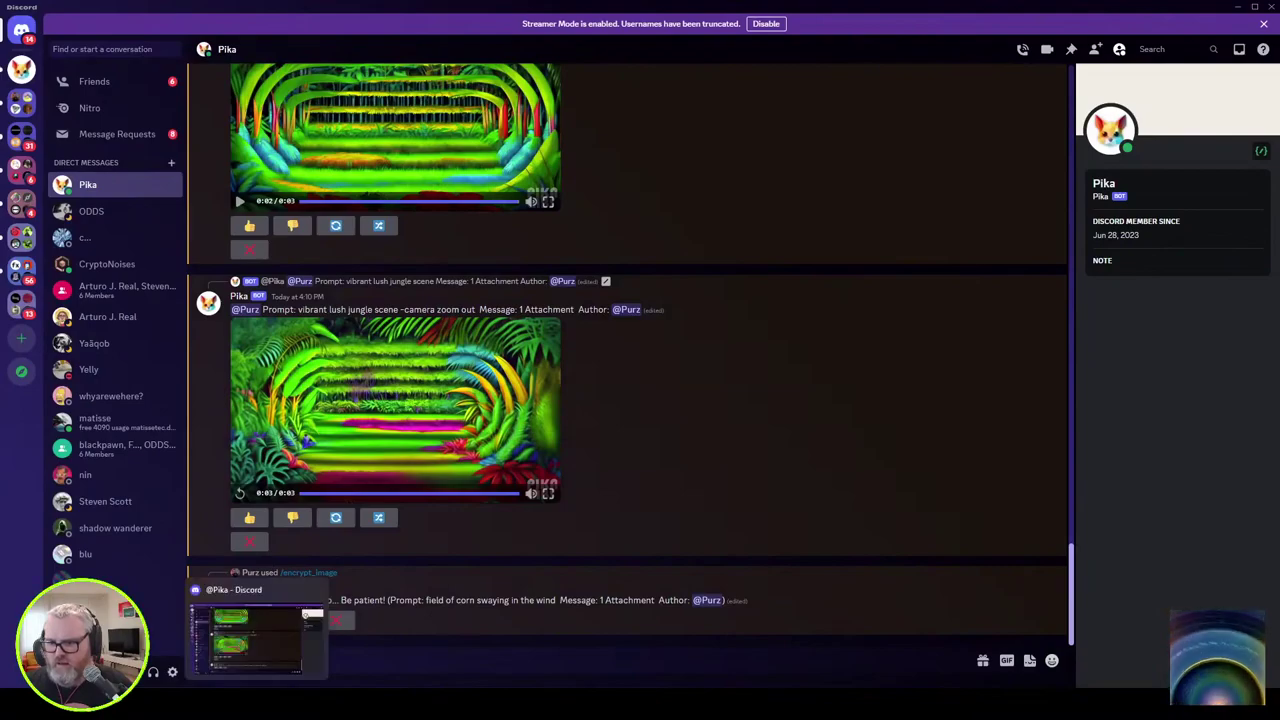
click(84, 628)
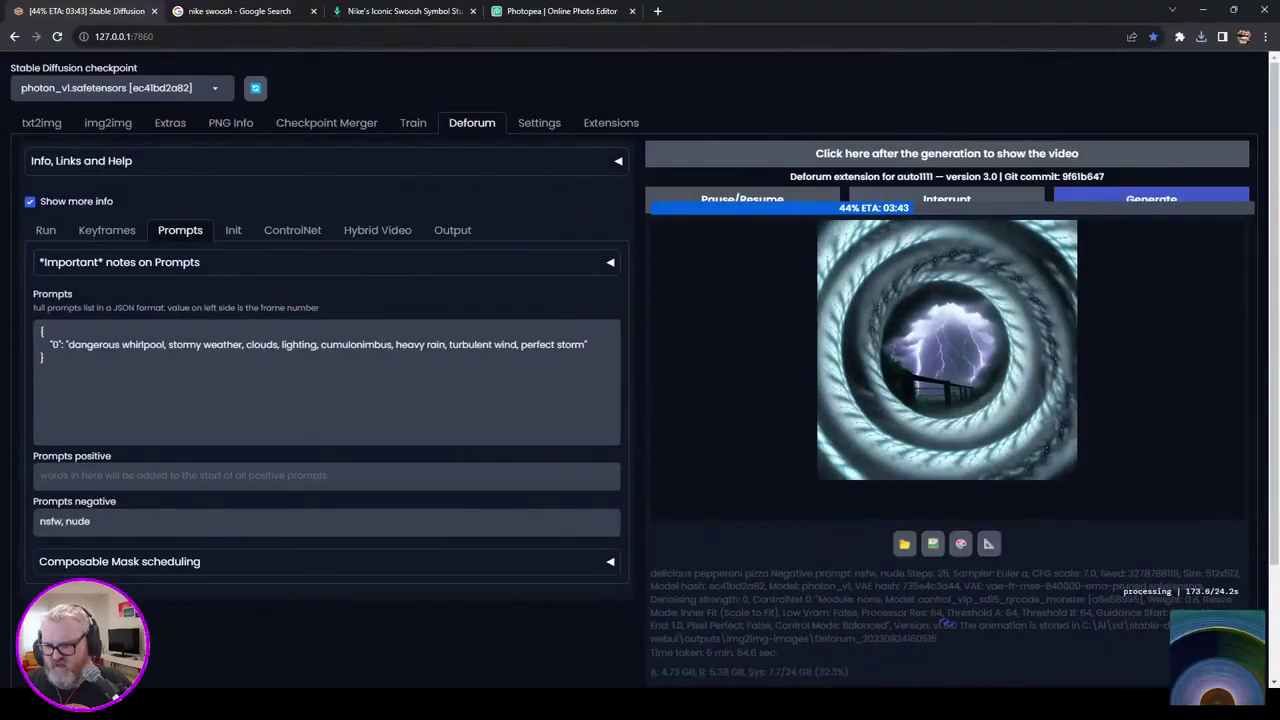
click(494, 636)
click(362, 76)
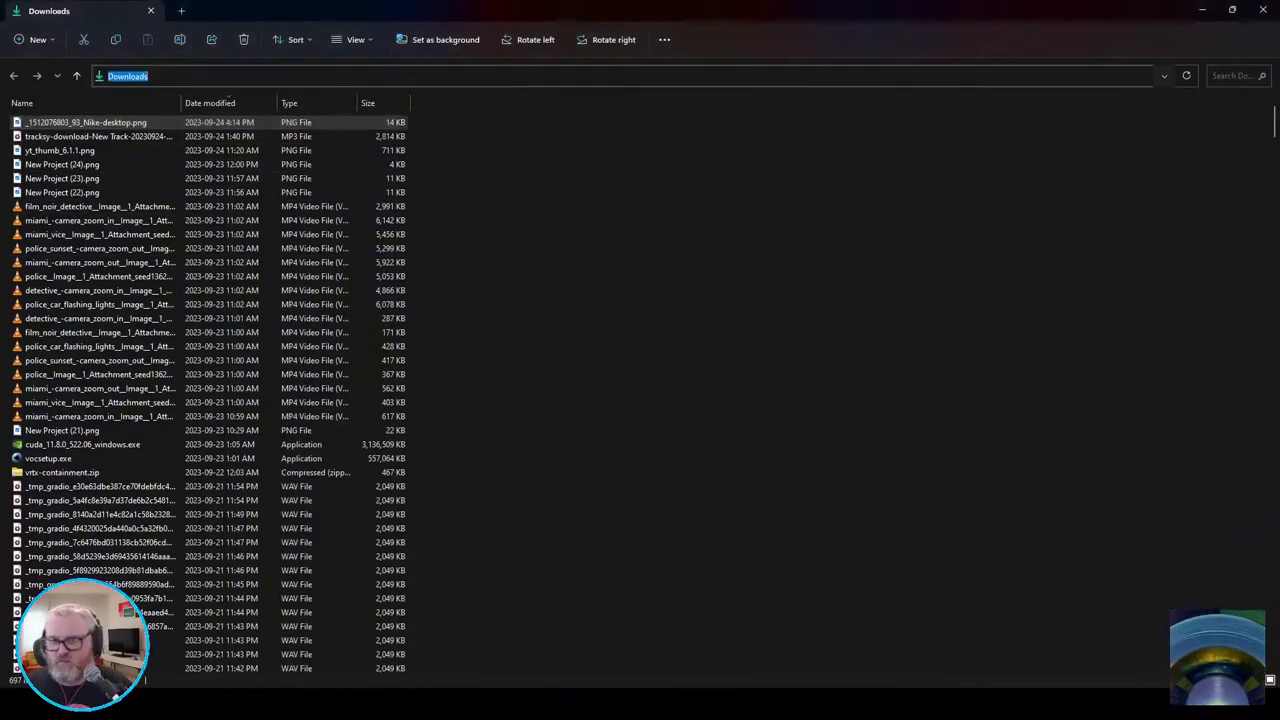
text(C:\ai\sd)
key(Down)
key(Down)
key(Down)
key(Down)
key(Return)
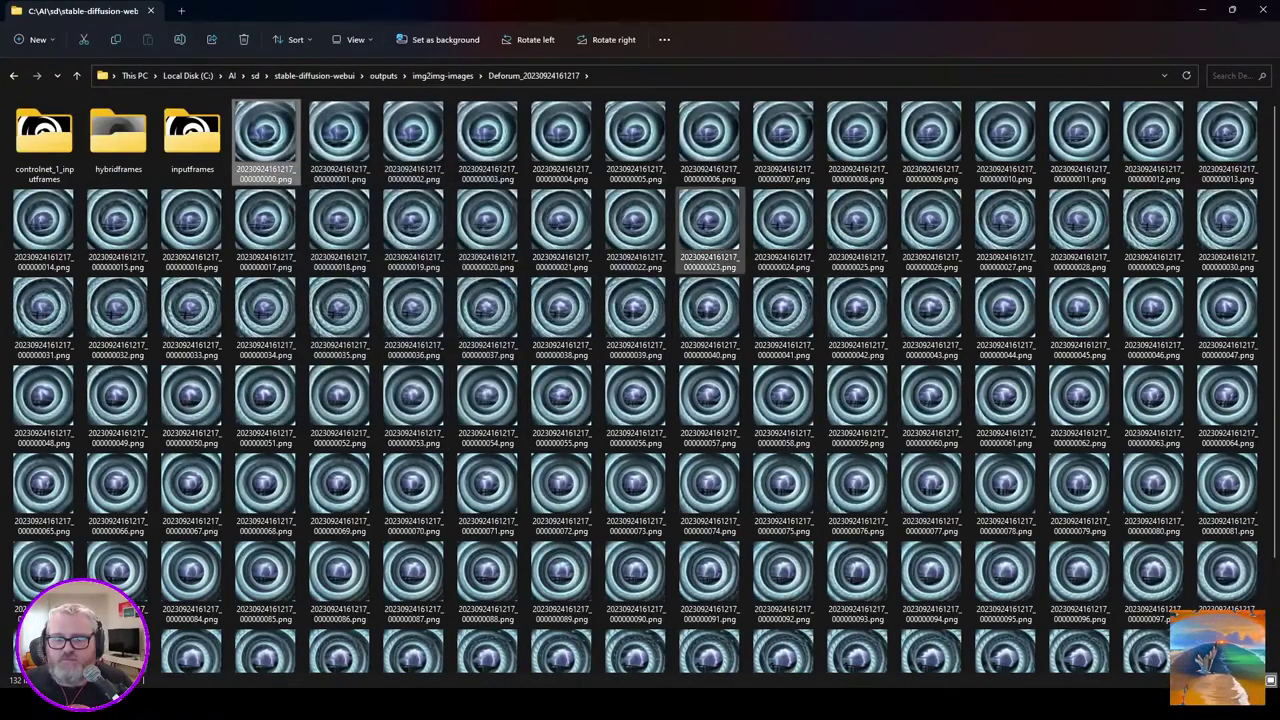
double_click(706, 232)
click(1188, 26)
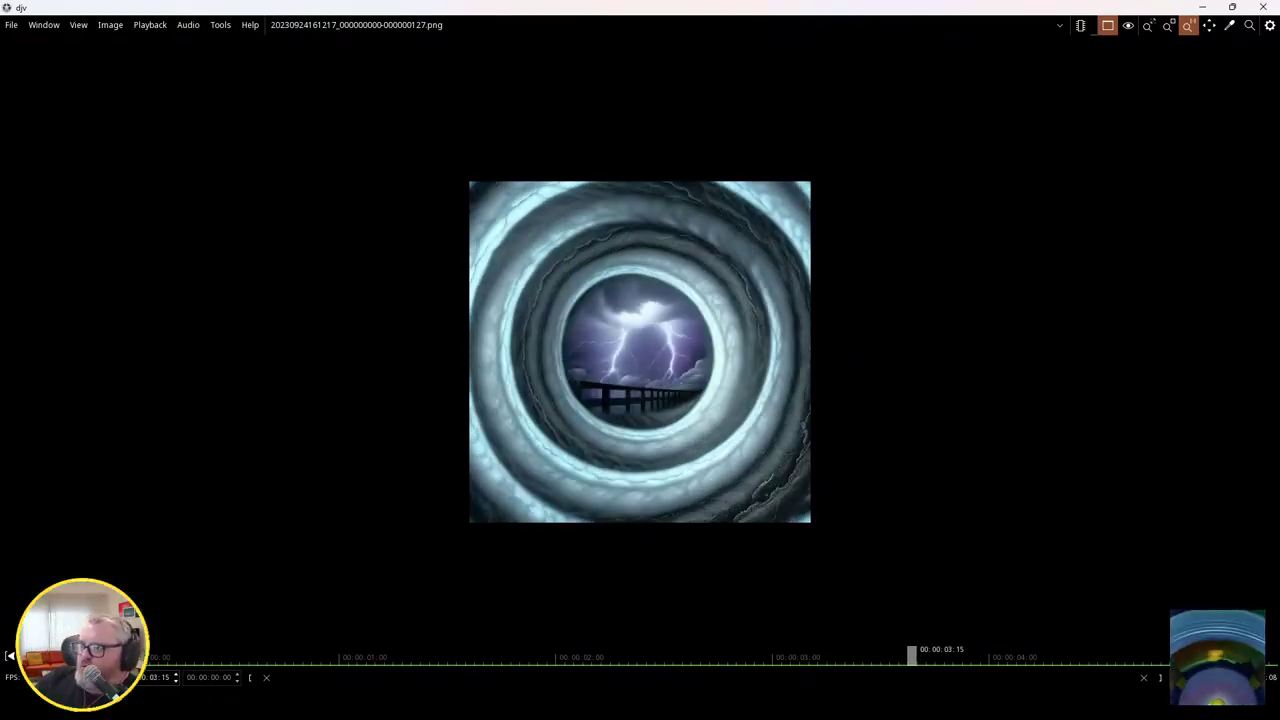
Step: Close the djv preview and switch to the Layout workspace in Blender
click(1263, 7)
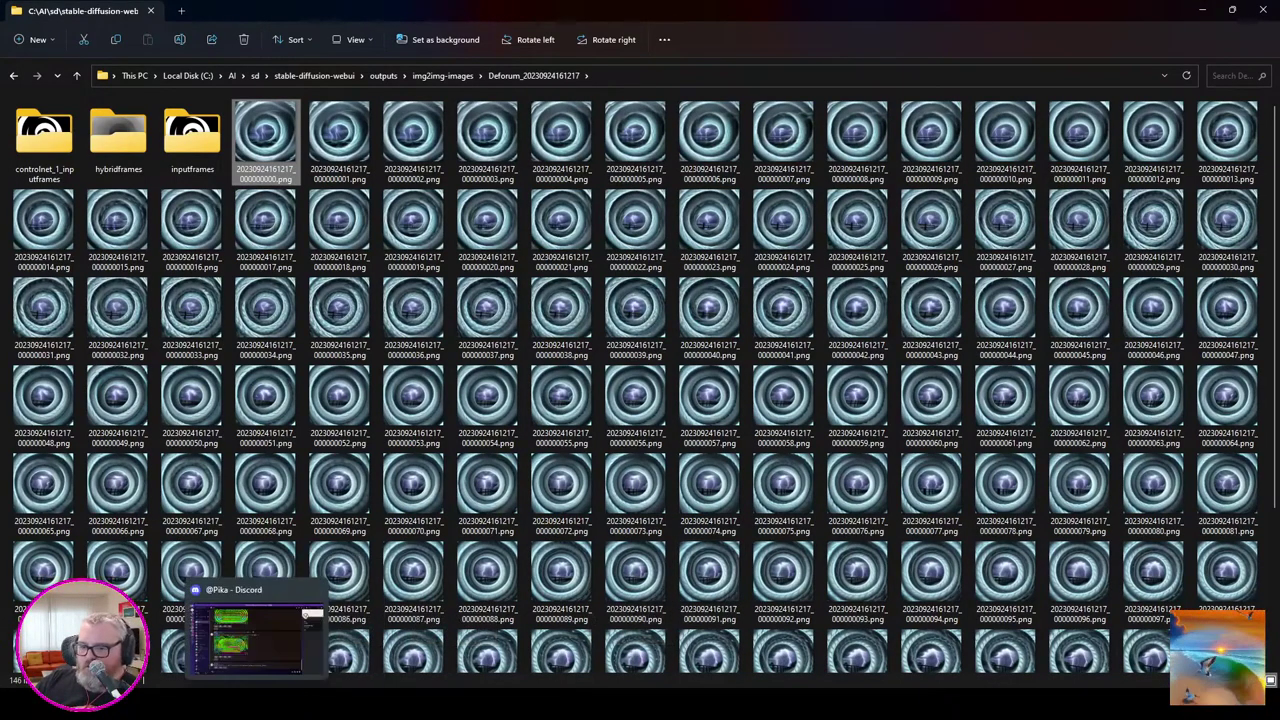
click(357, 643)
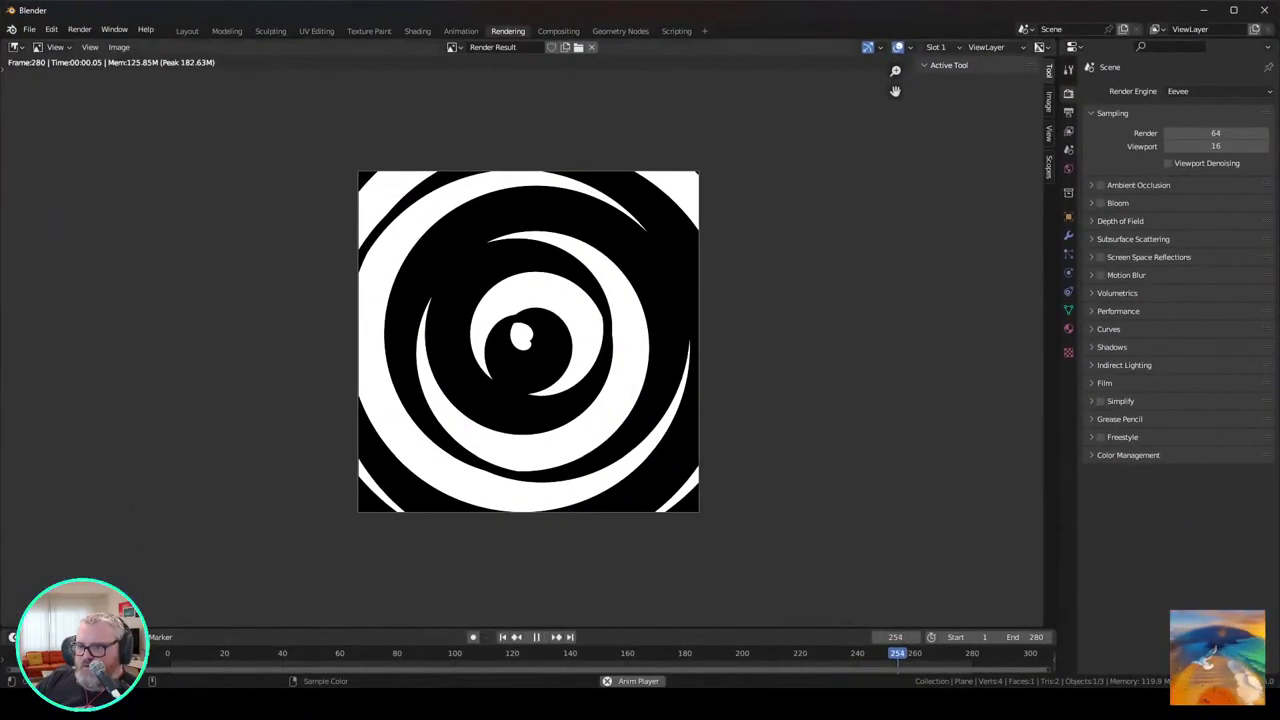
click(187, 31)
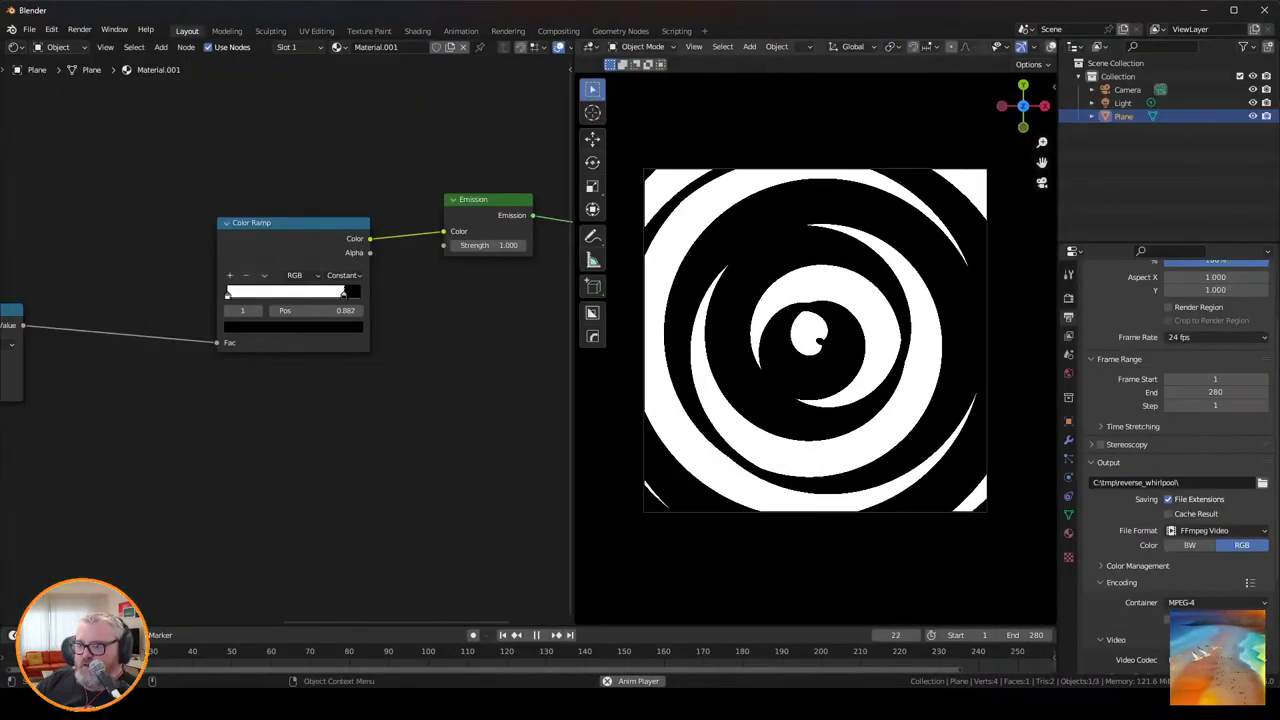
Step: Keyframe the Wave Texture node's Phase Offset at -tau*4 on frame 281 and play back the animation
scroll(300, 330, down, 3)
drag(300, 330, 508, 318)
scroll(55, 325, up, 3)
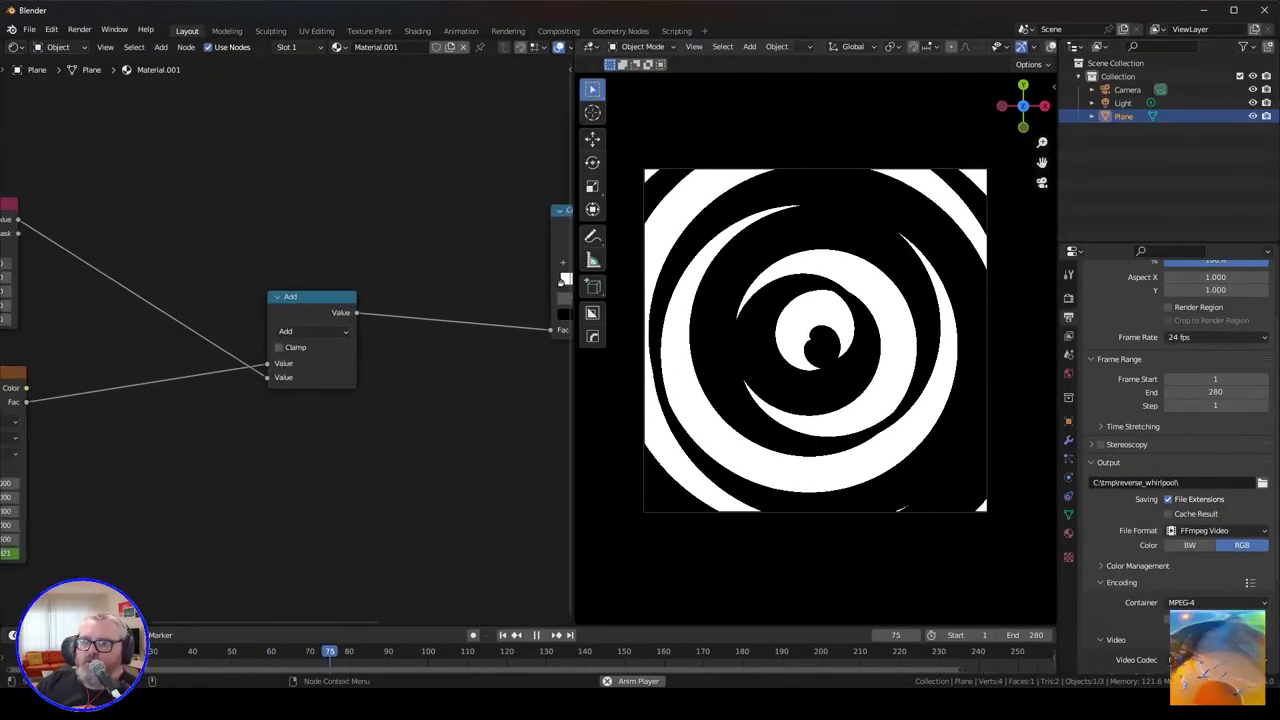
drag(55, 325, 475, 312)
scroll(475, 312, up, 1)
key(space)
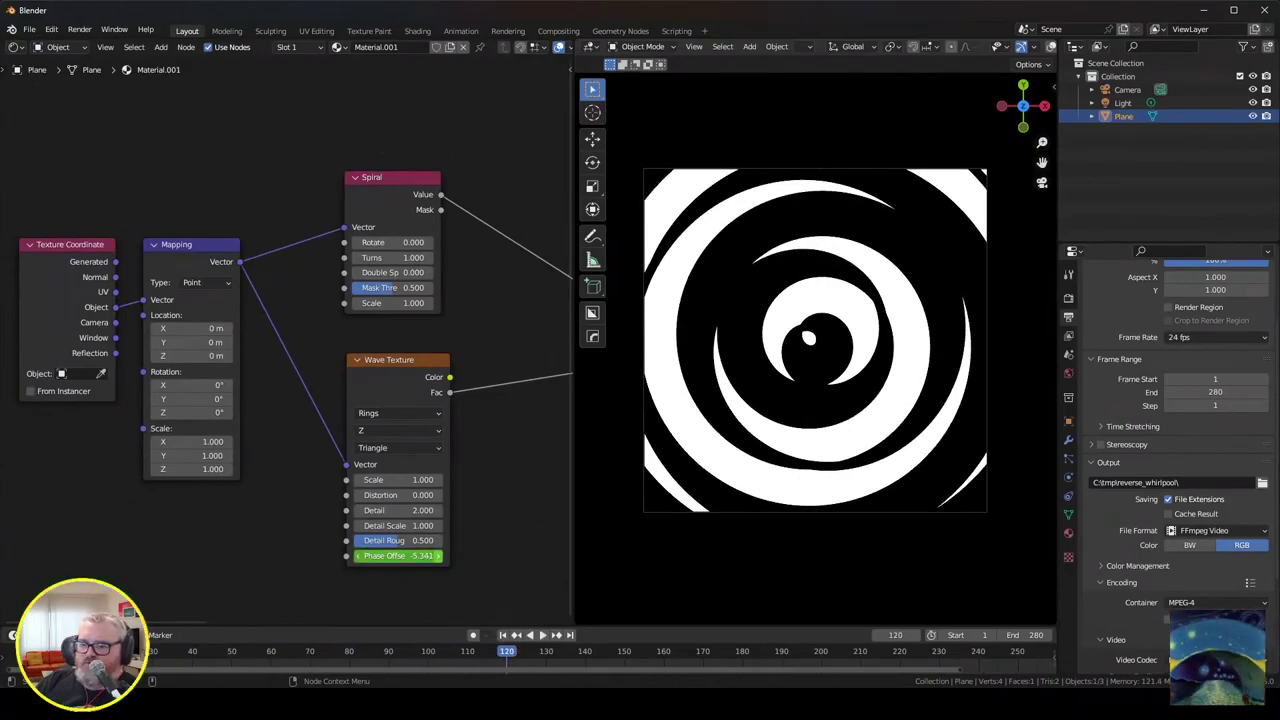
key(shift+Right)
key(Right)
click(398, 556)
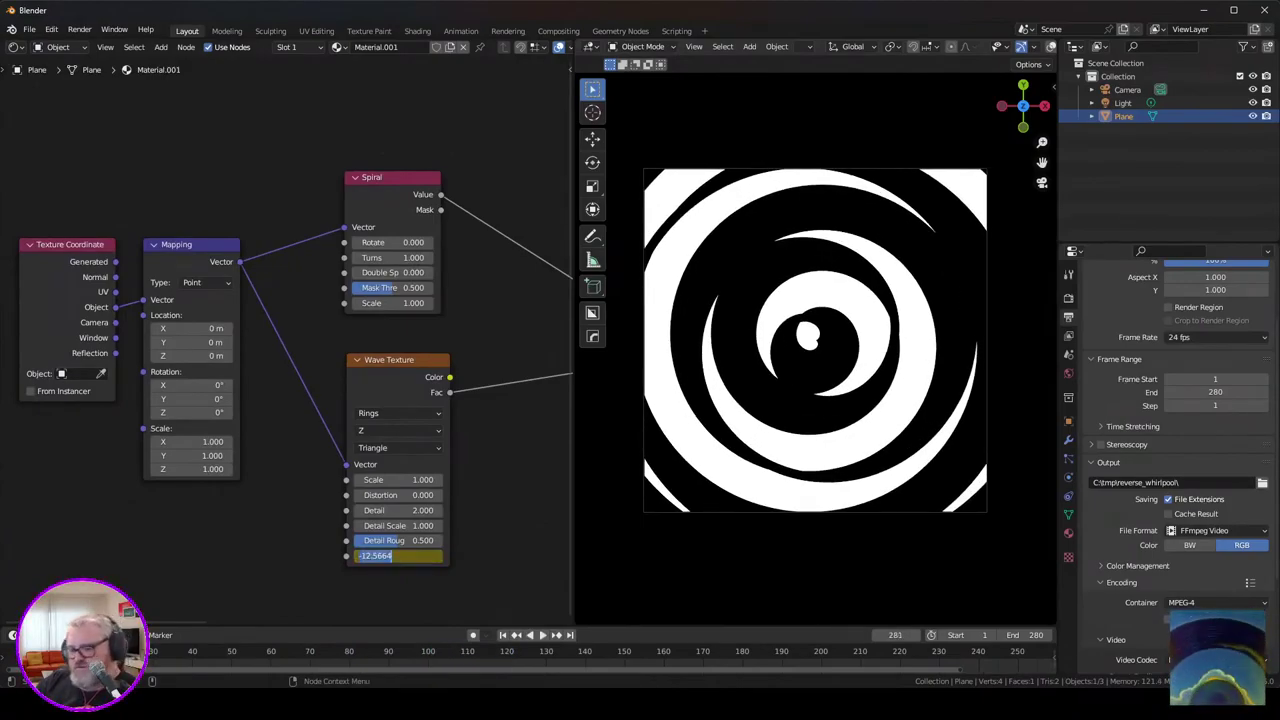
text(-tau)
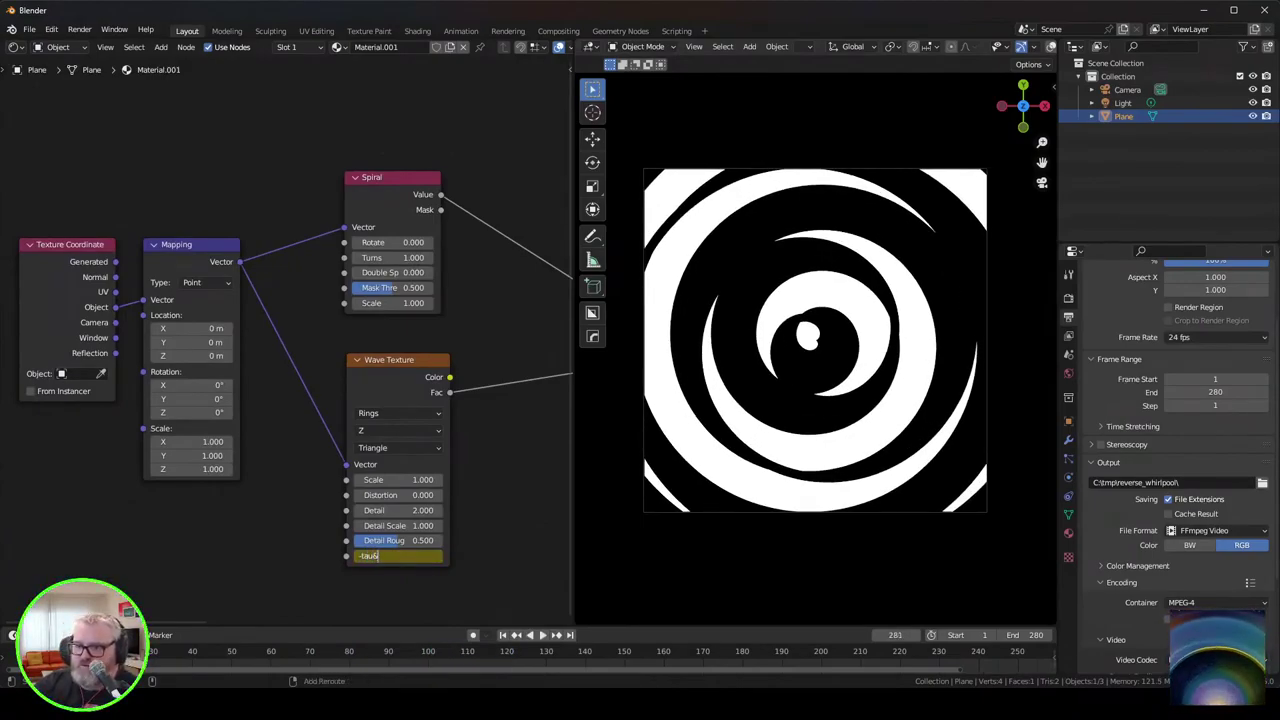
text(*4)
key(Return)
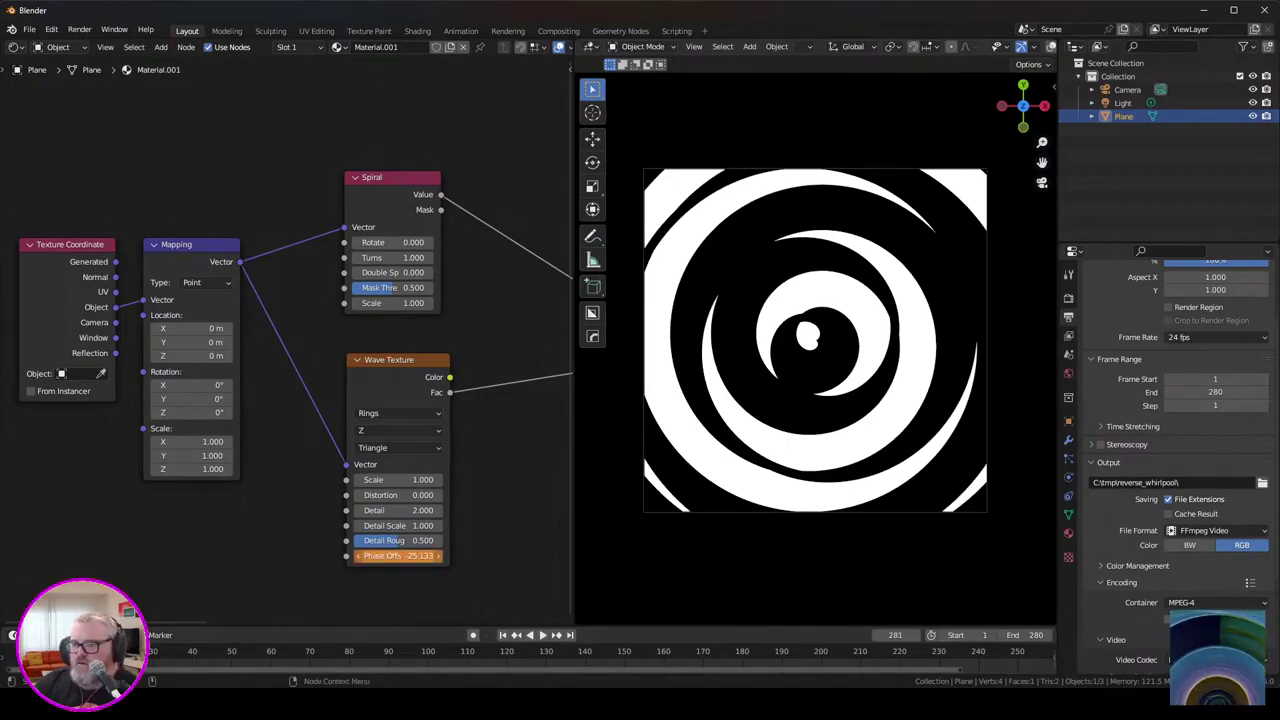
key(space)
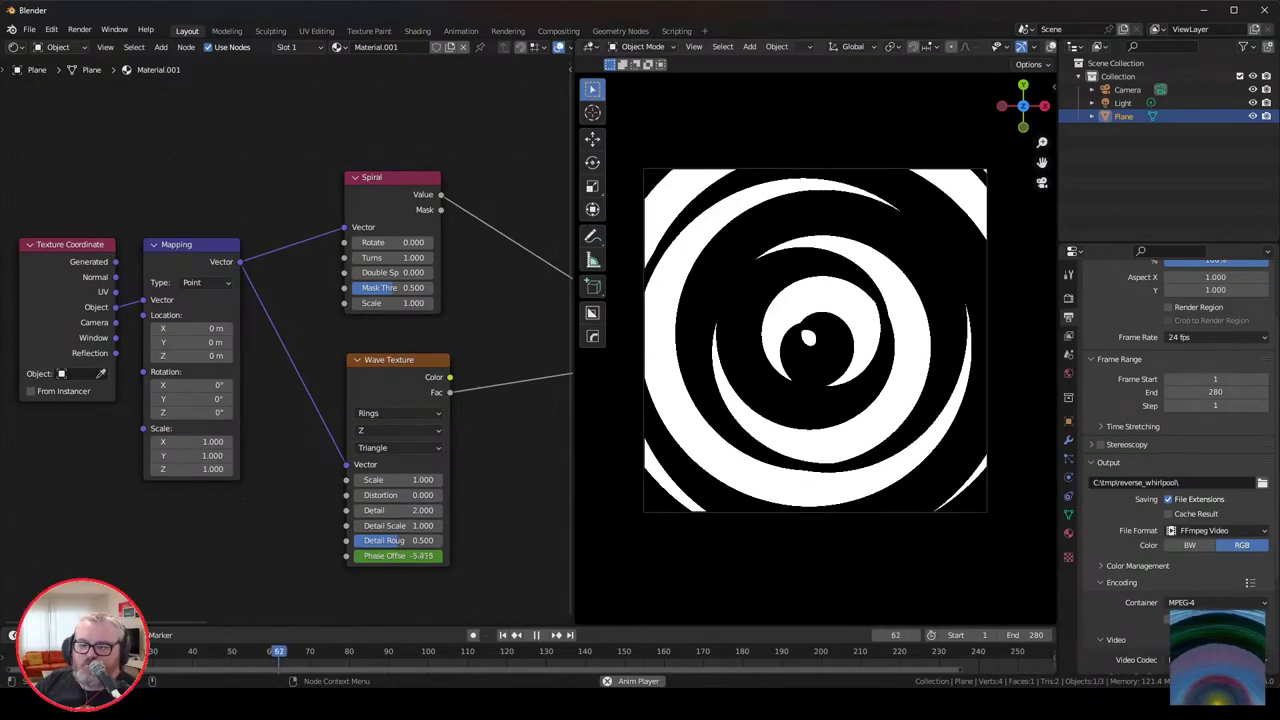
Step: Render the whirlpool animation and close the render window once it completes
click(29, 29)
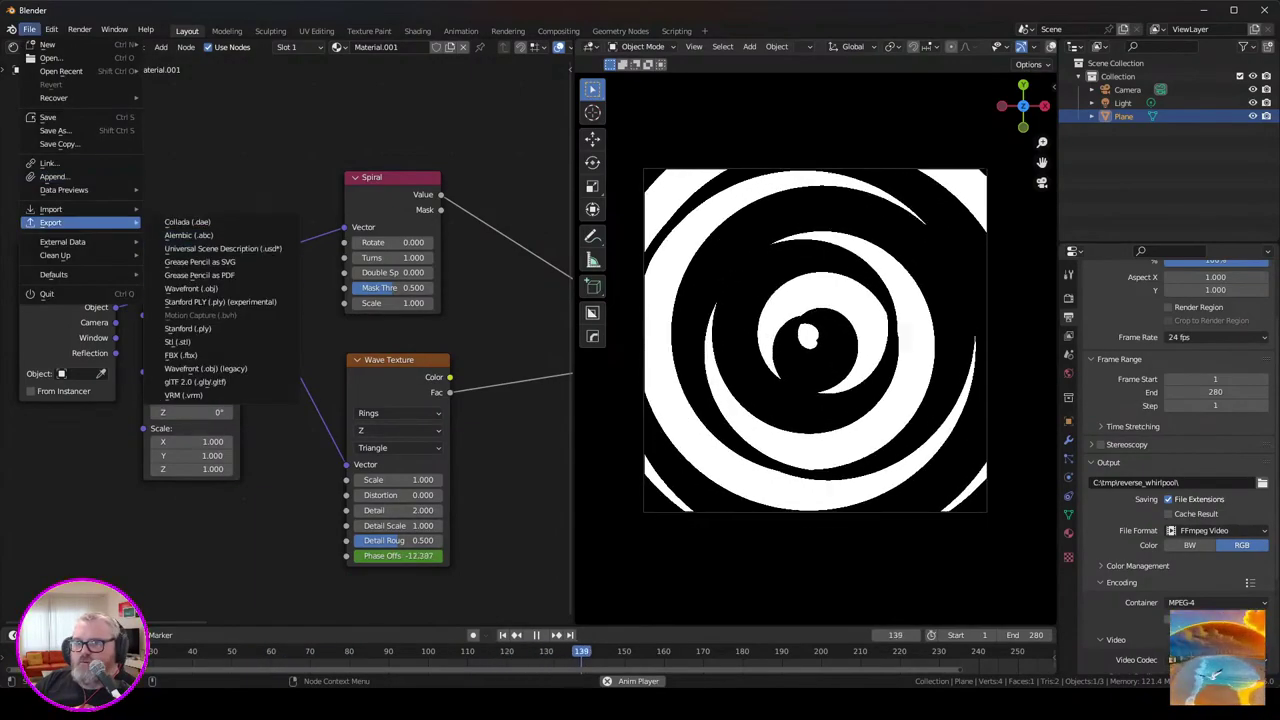
click(79, 29)
click(110, 57)
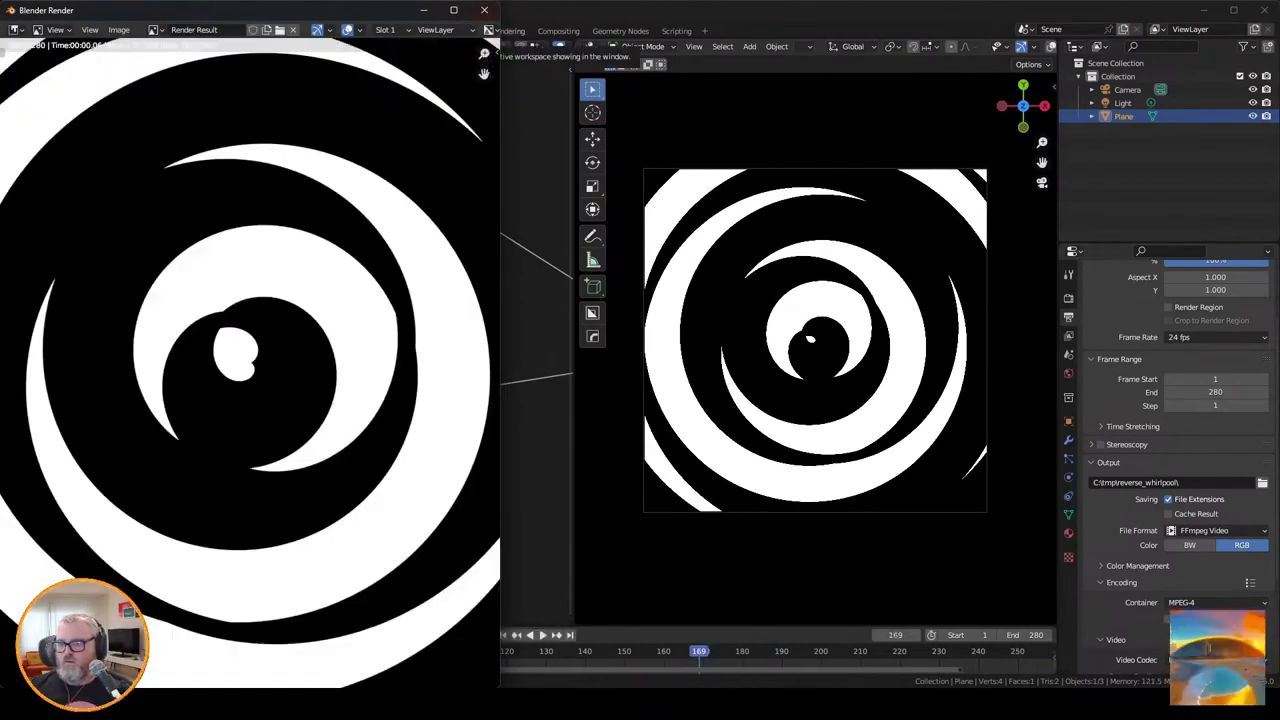
click(484, 9)
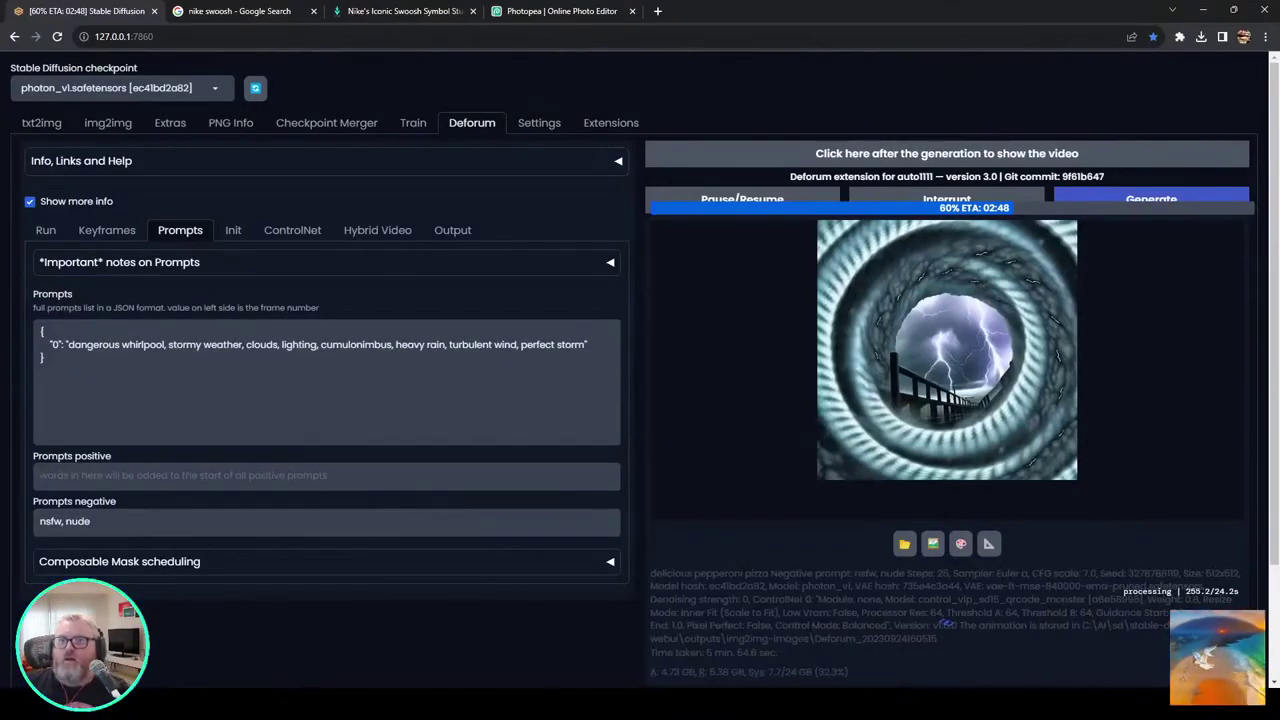
Step: Try to set the Stable Diffusion checkpoint to photon_v1.safetensors, returning to the Deforum settings
click(42, 123)
click(42, 123)
click(68, 88)
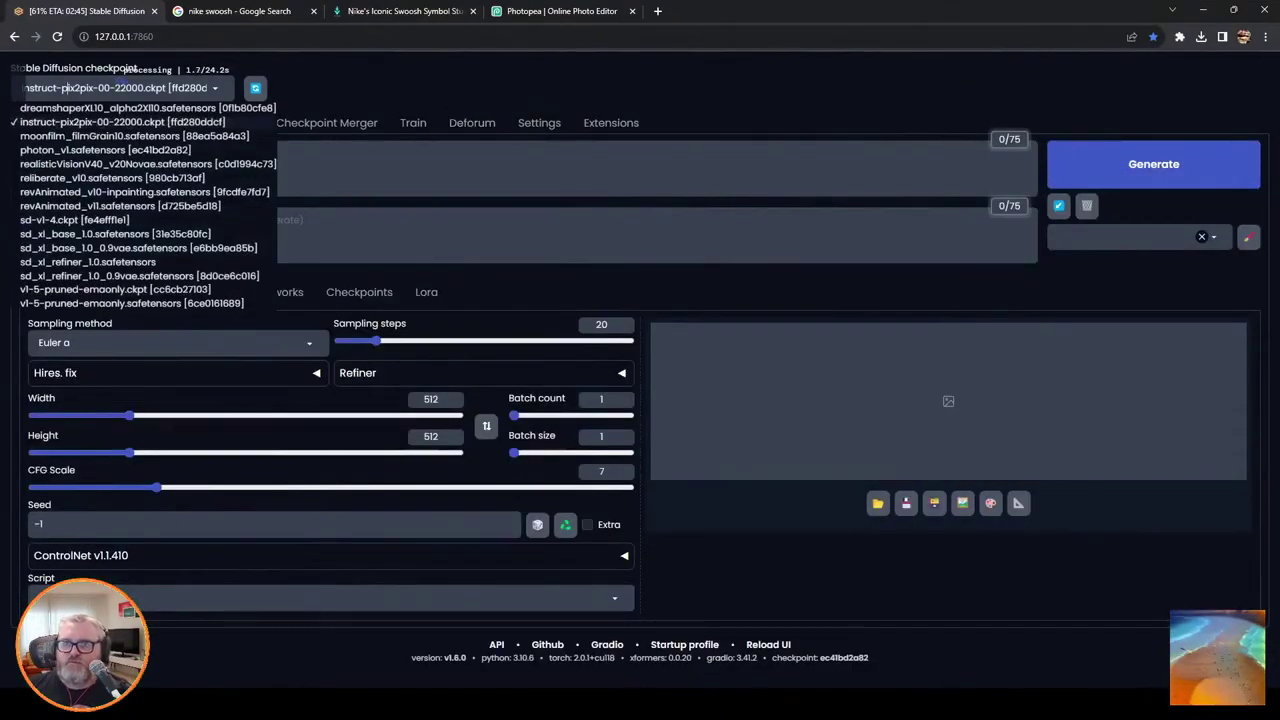
click(105, 150)
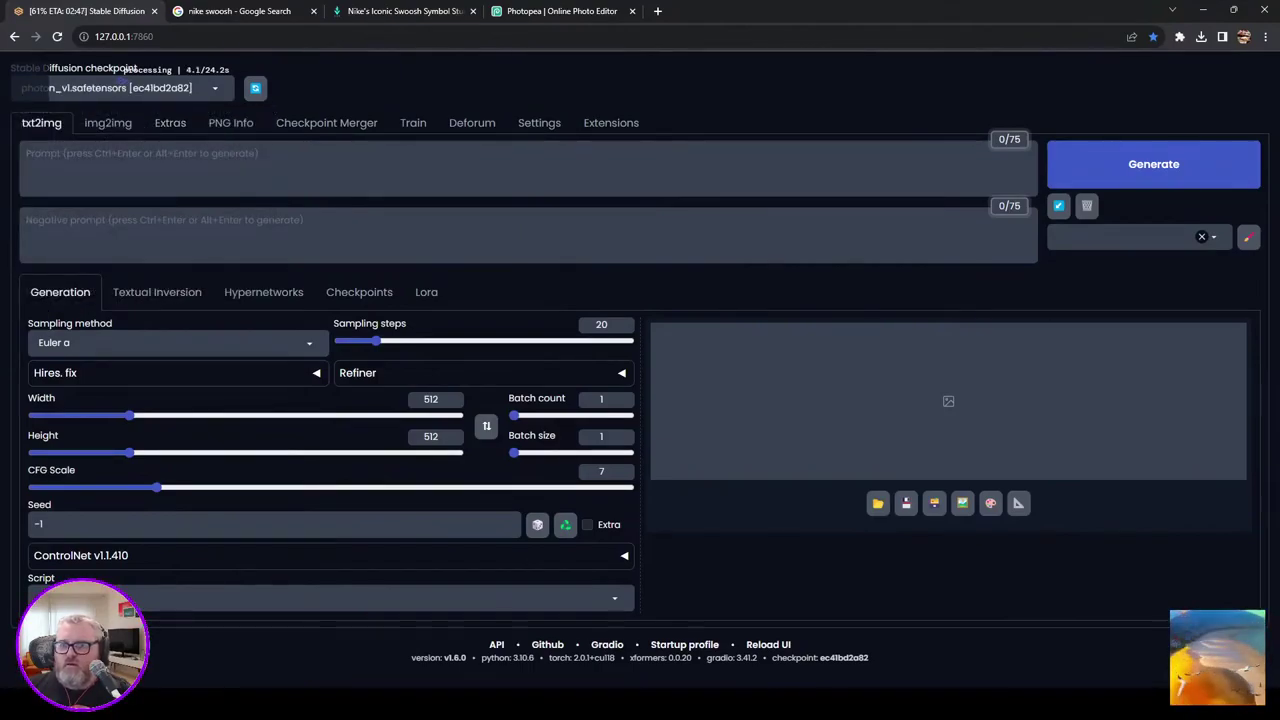
click(471, 122)
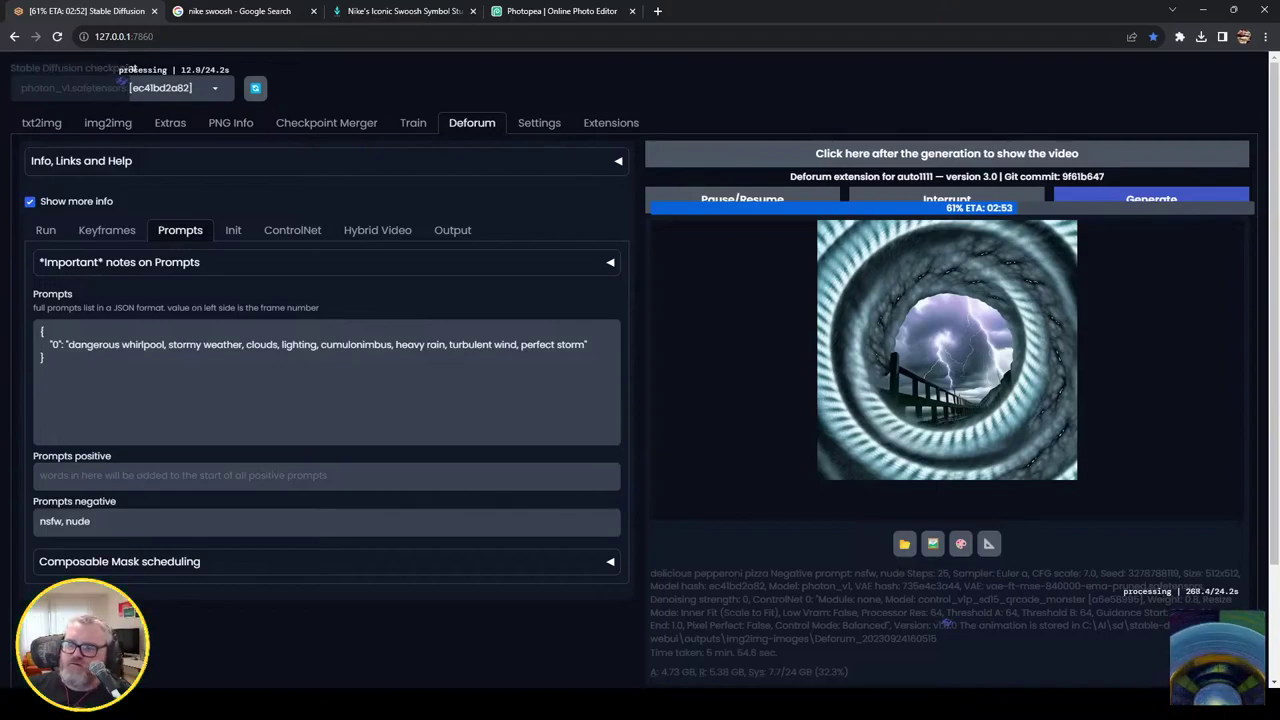
Step: Open the reverse_whirlpool folder in C:\tmp with File Explorer and bring up the options for its rendered video
mouse_move(284, 703)
click(494, 634)
key(super+r)
text(c:	mp)
key(Return)
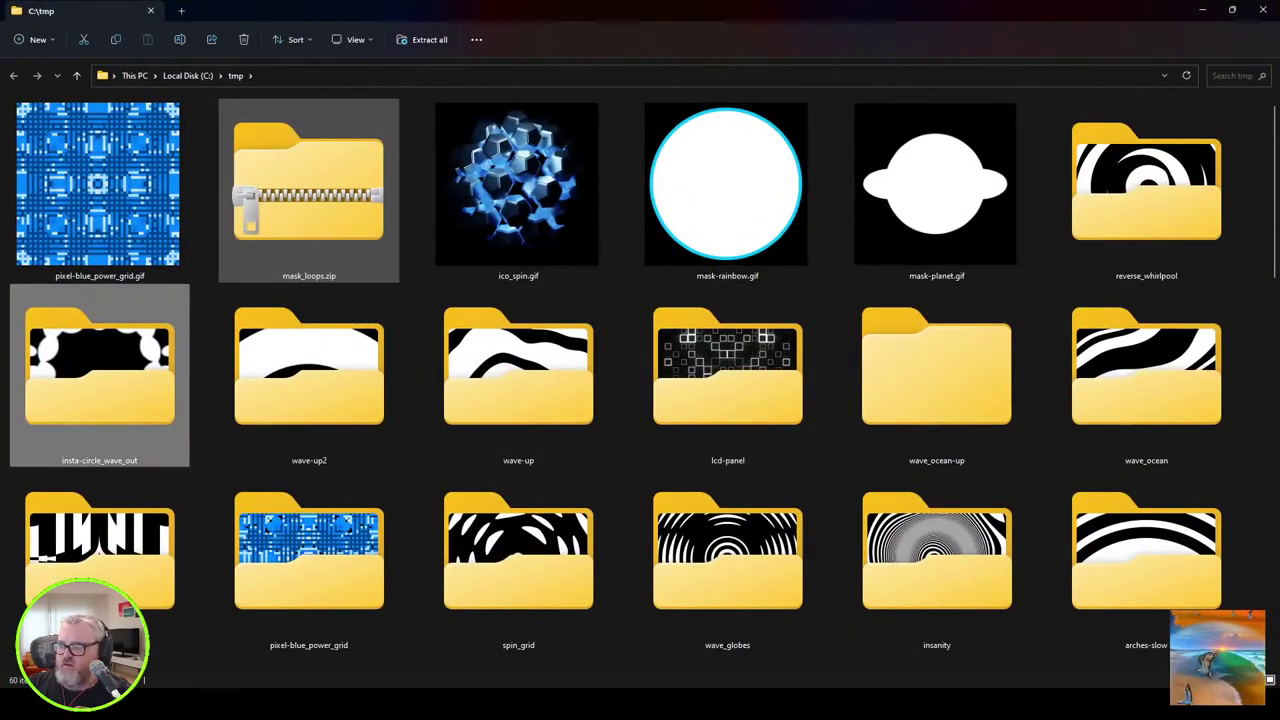
double_click(1146, 190)
right_click(51, 135)
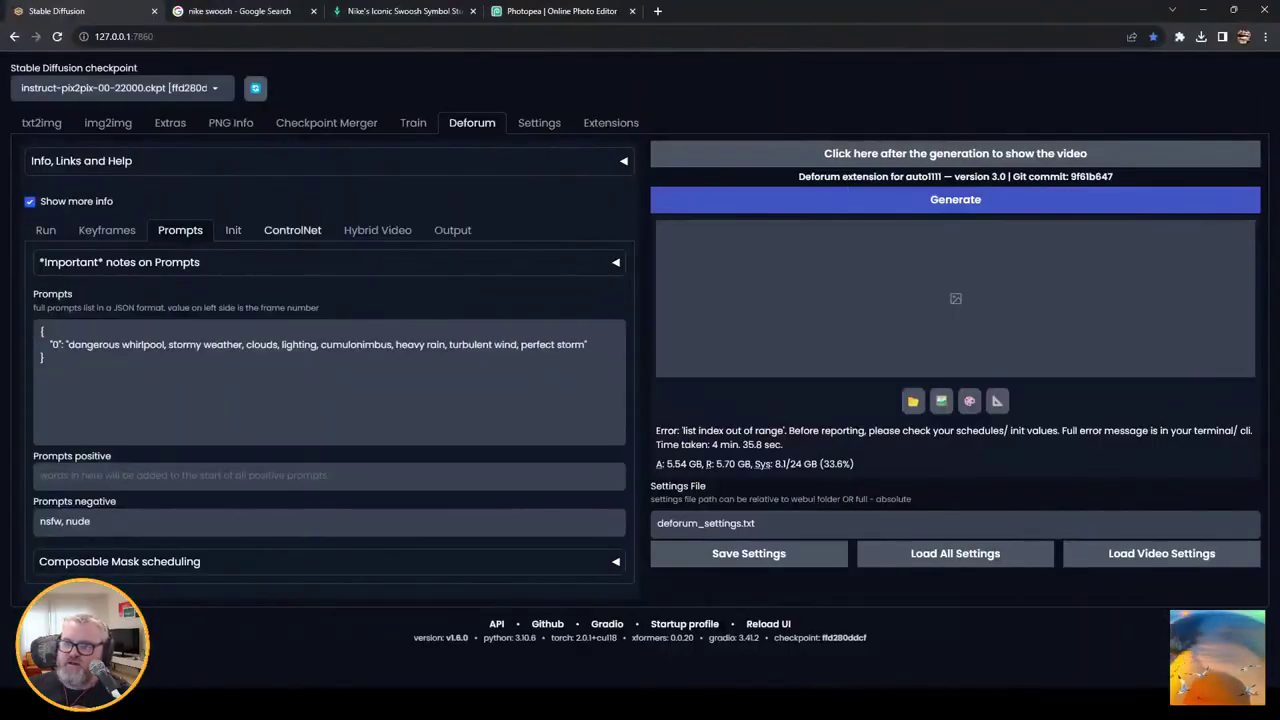
Step: Review the Deforum ControlNet, Hybrid Video, Keyframes, Init and Run settings, including the whirlpool video's input paths
click(292, 230)
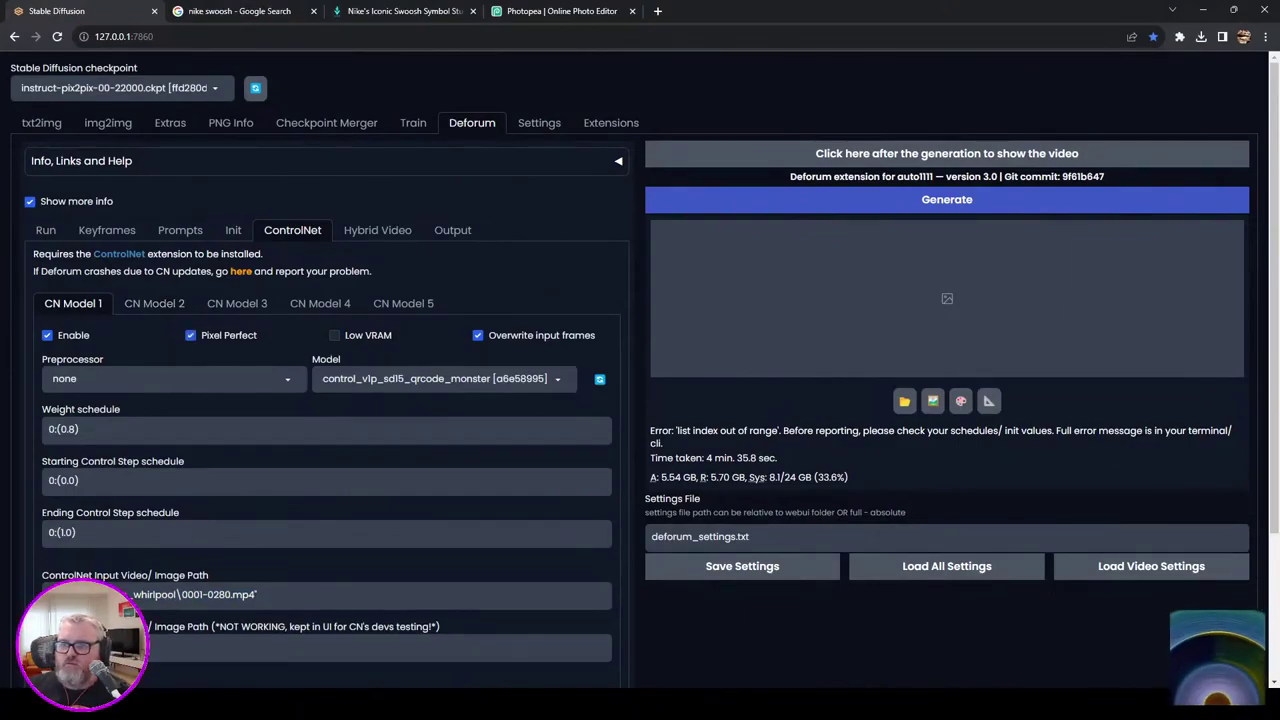
click(377, 230)
scroll(470, 230, down, 3)
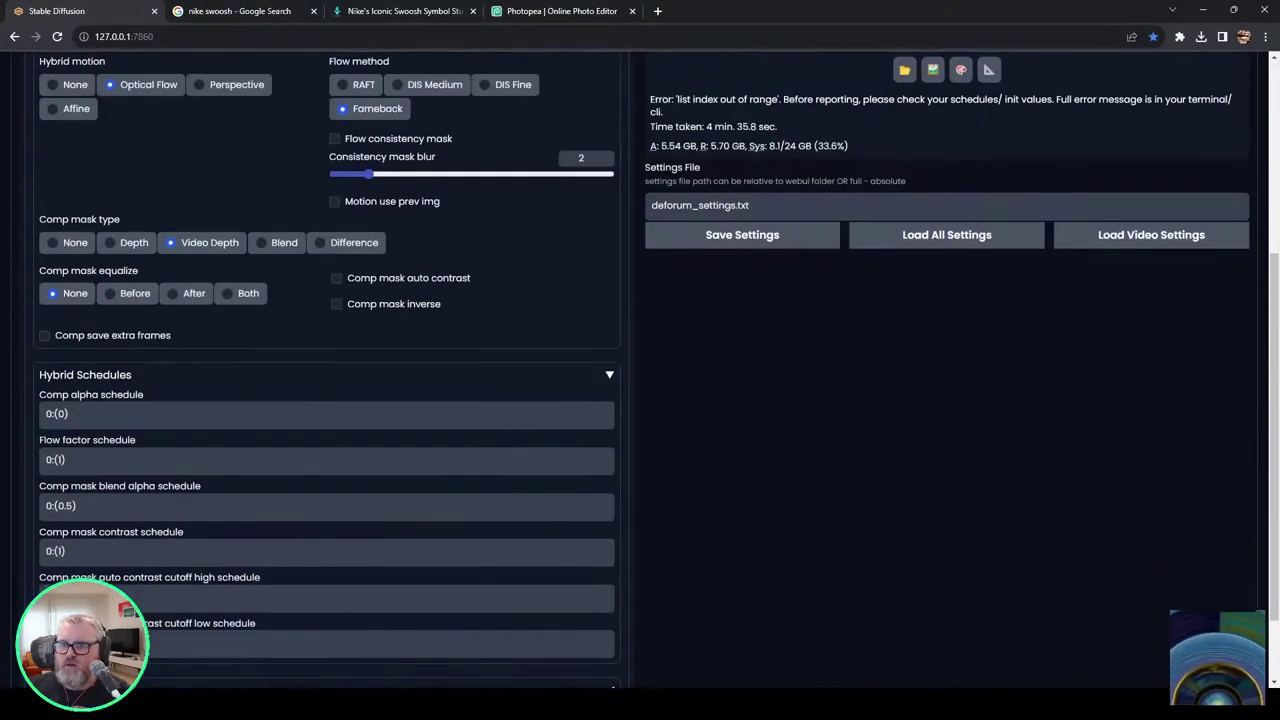
scroll(470, 230, up, 3)
click(107, 230)
click(233, 230)
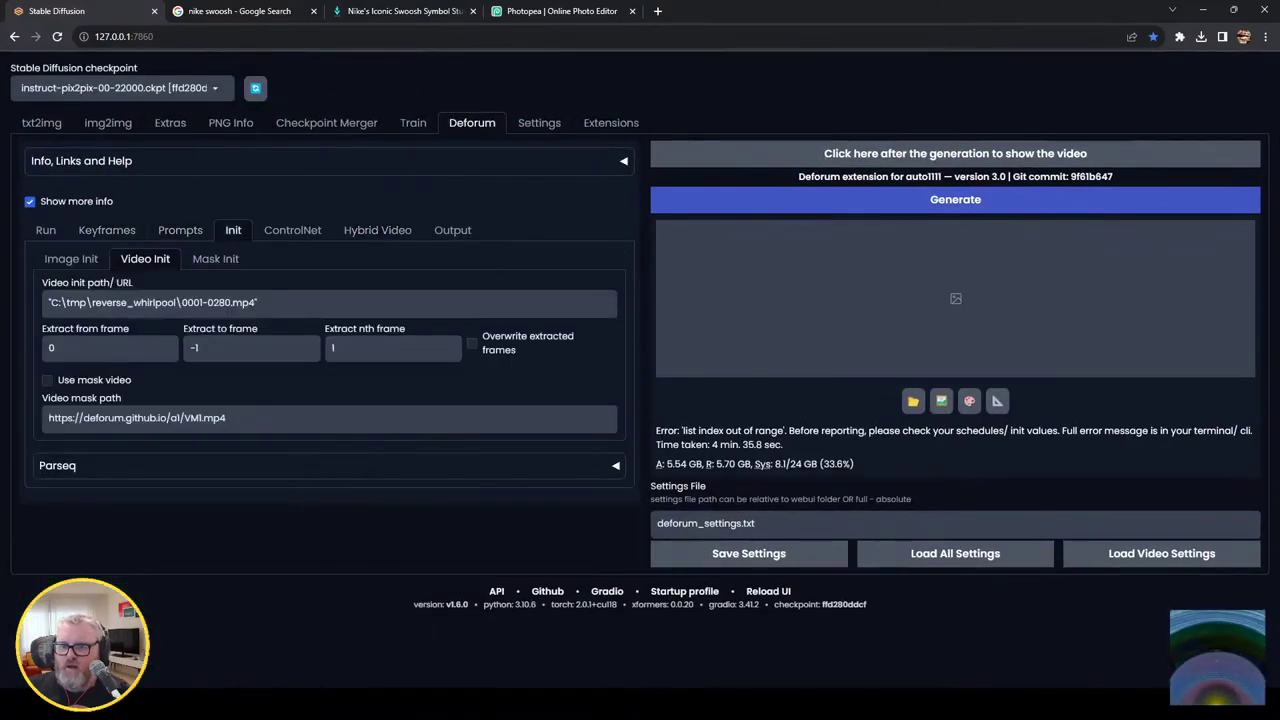
click(46, 230)
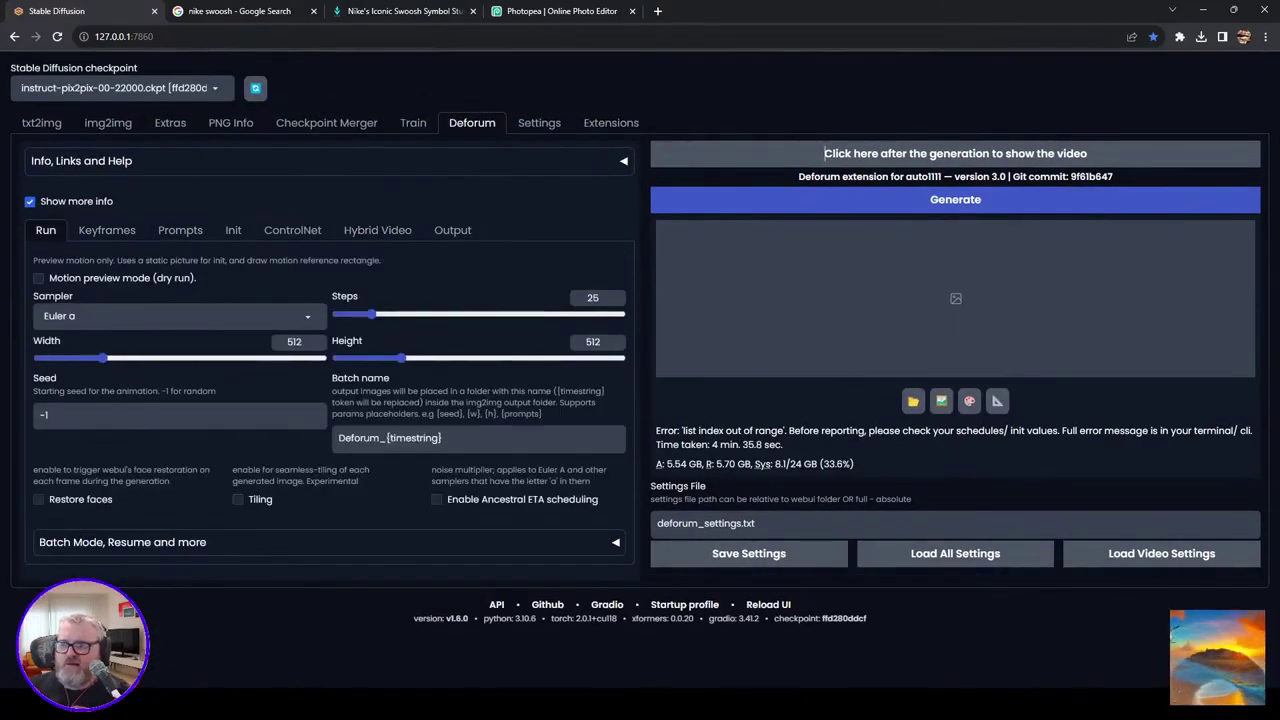
Step: Replace the frame 0 prompt with "generative art, graffiti, solar system, spraypaint on concrete" and start generating
click(180, 230)
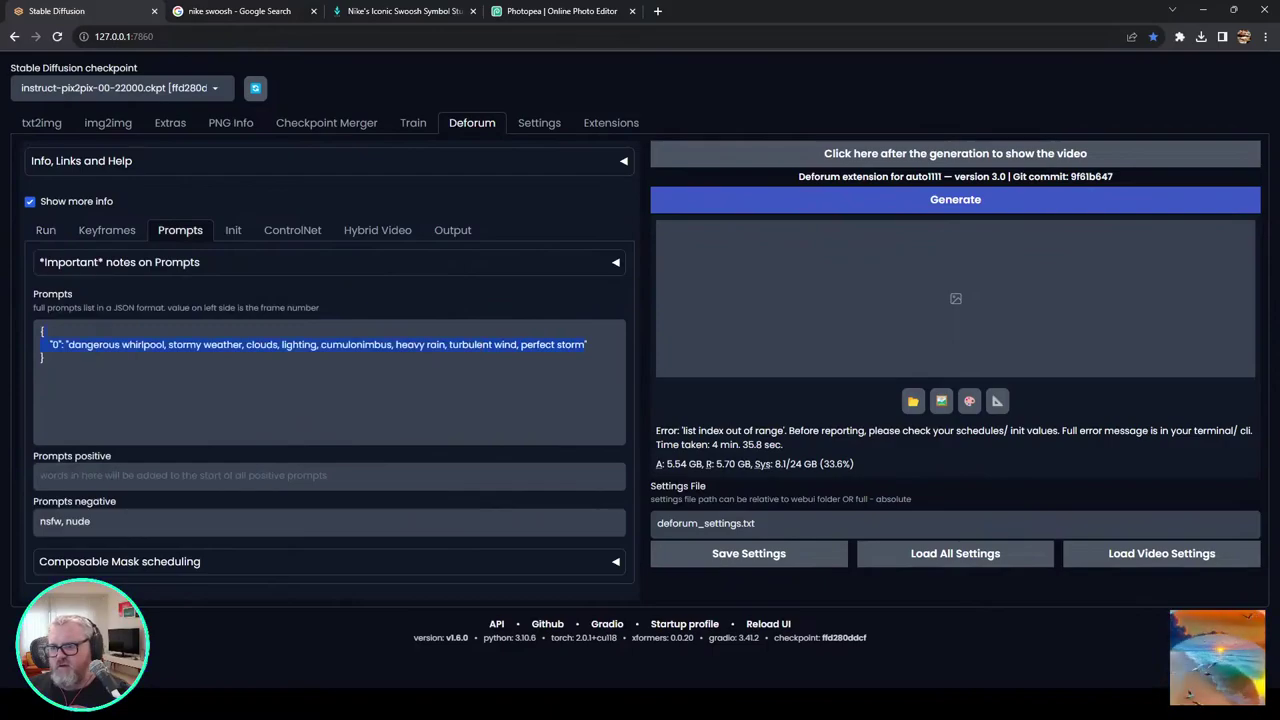
text(genear)
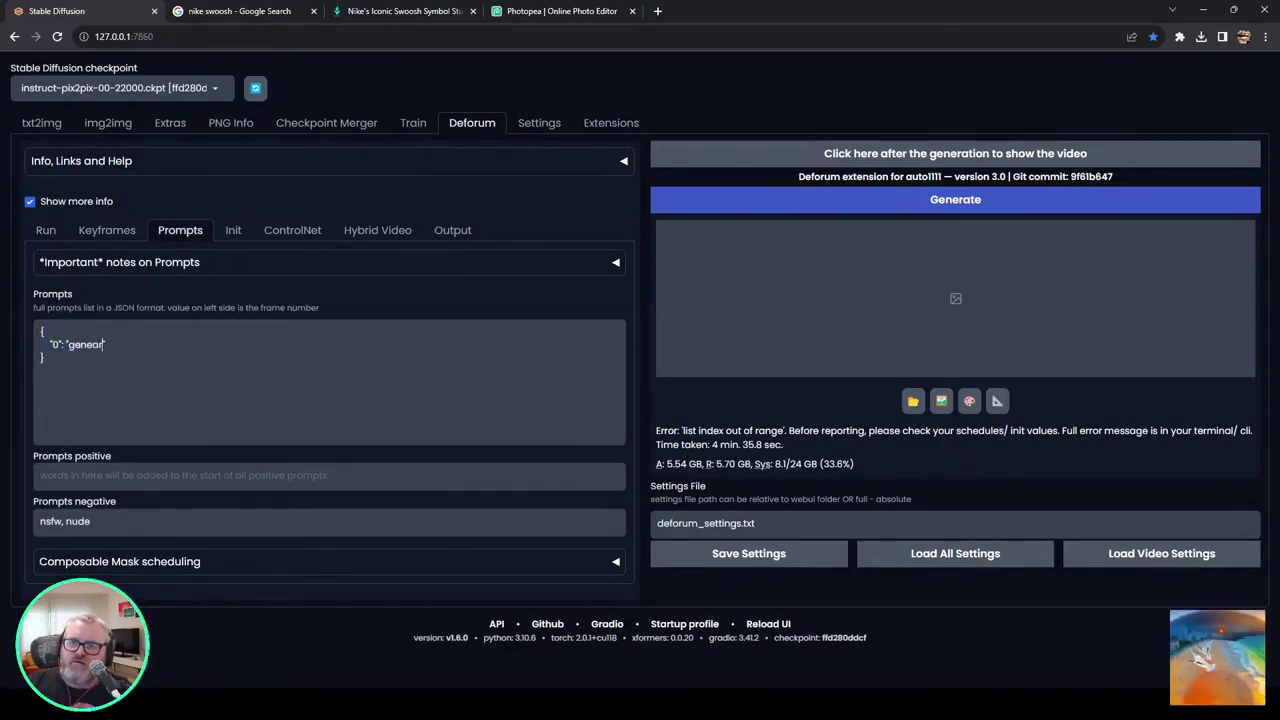
text(ive art, spraypaint on concret)
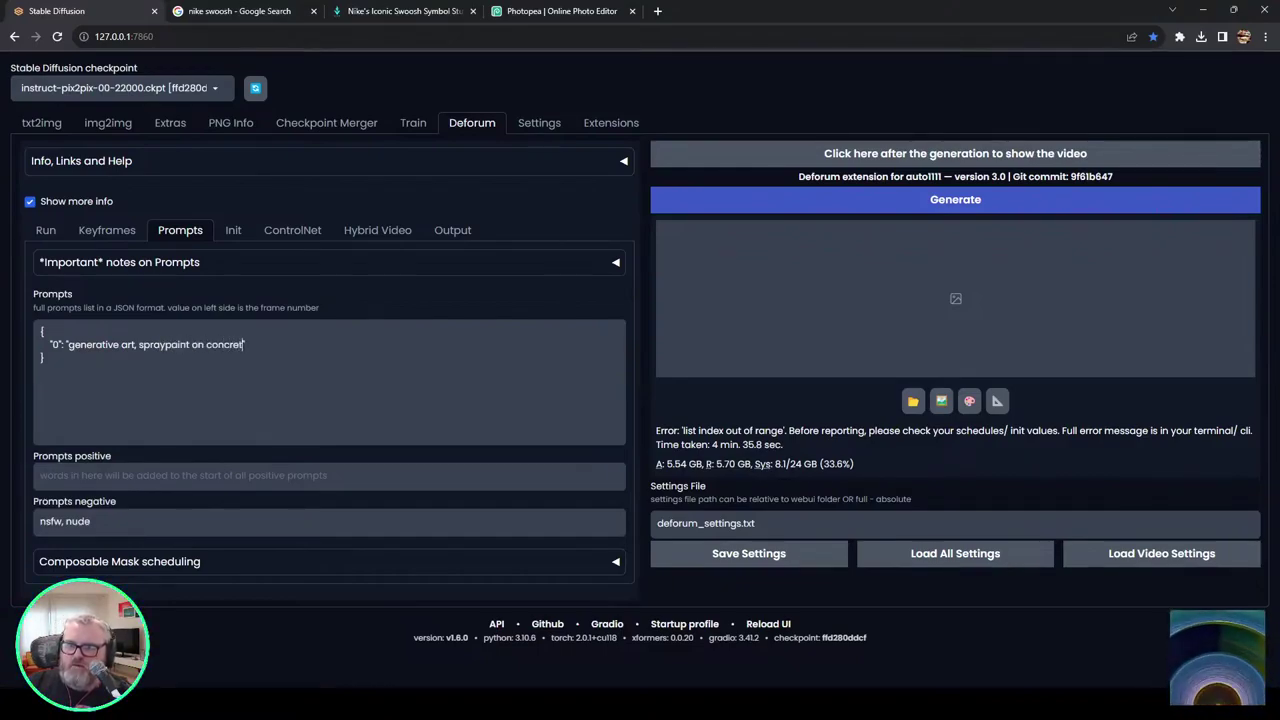
text(graffiti, )
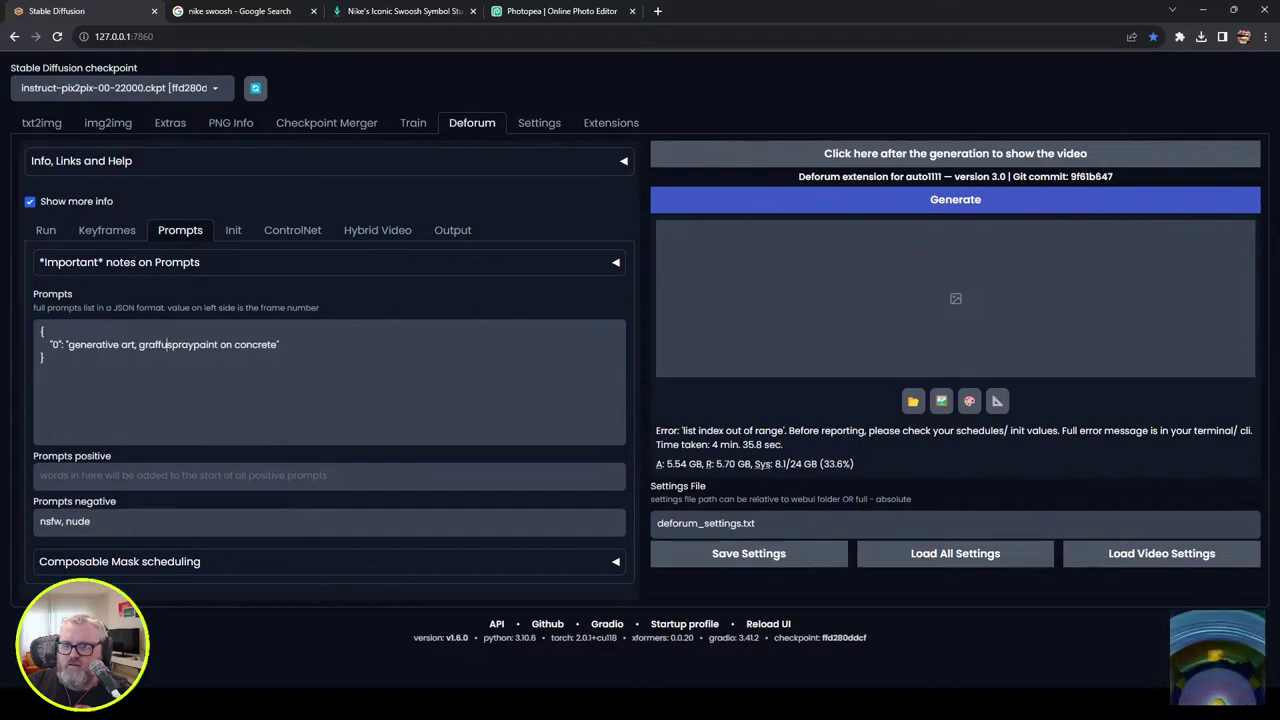
text(solar system,)
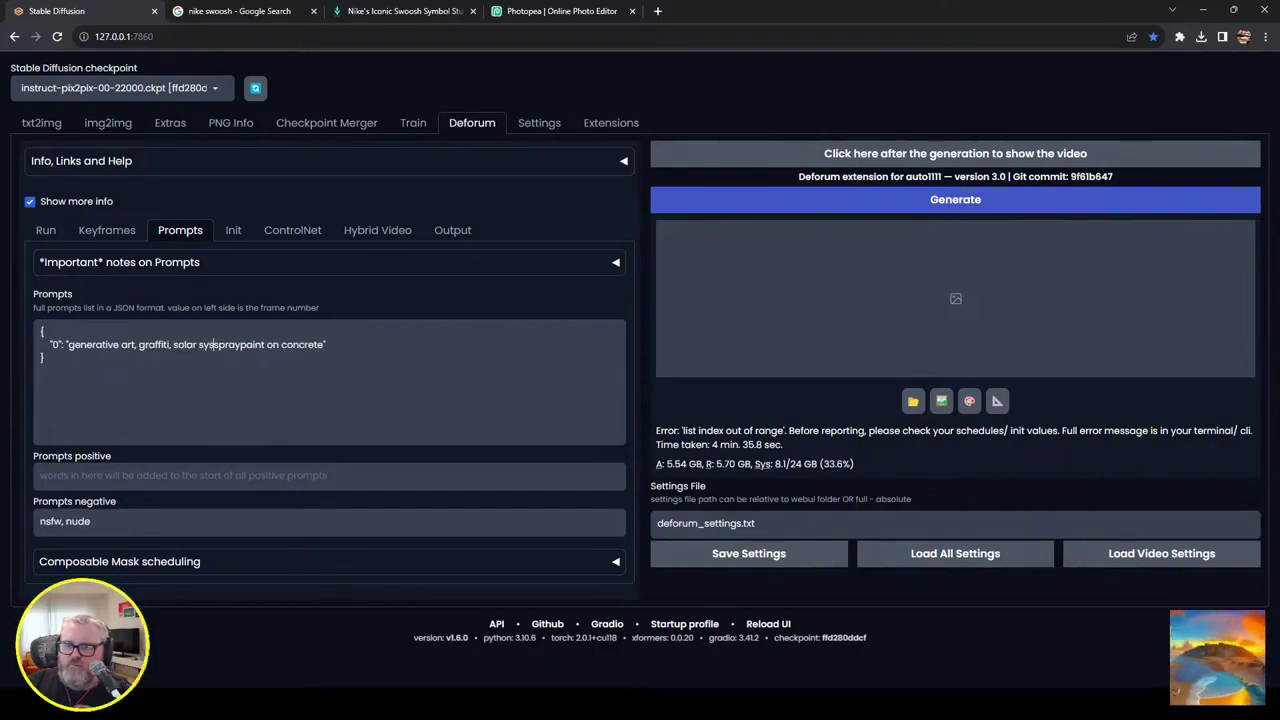
key(ctrl+Return)
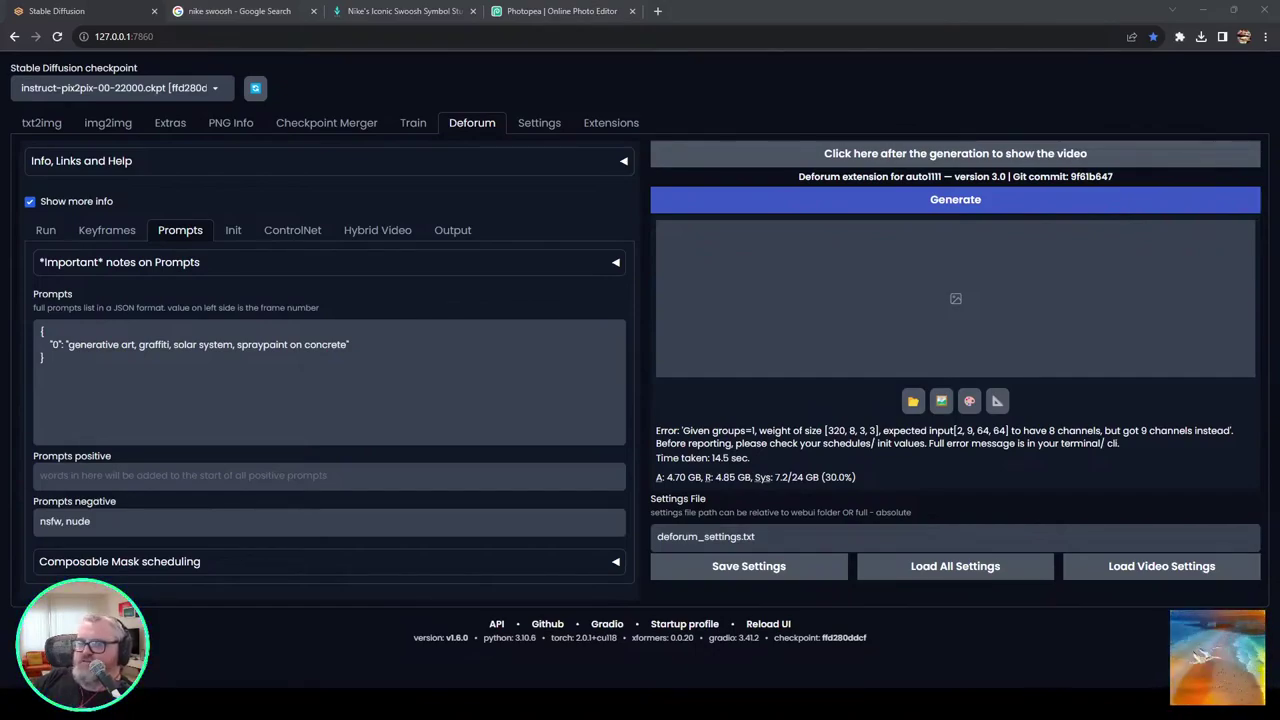
Step: Check the strength and motion schedules in Keyframes and the Hybrid Video settings for the cause of the generation error
click(107, 230)
scroll(640, 400, down, 5)
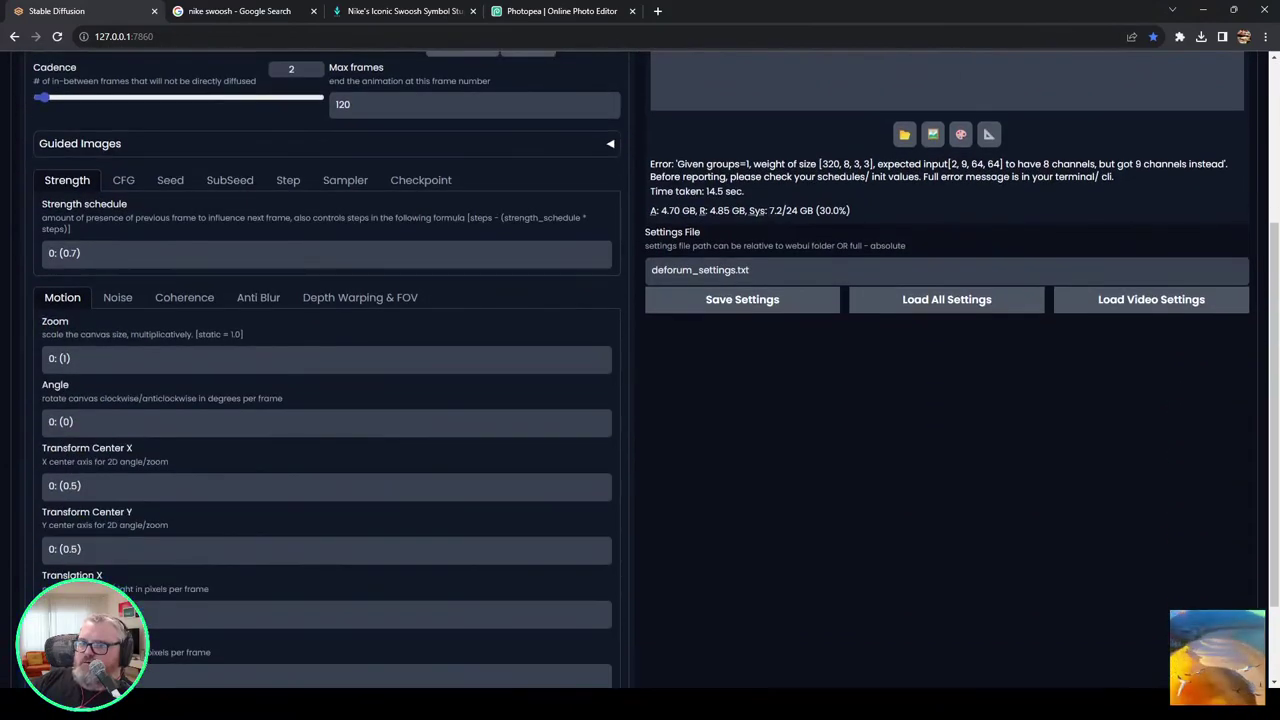
scroll(640, 400, up, 5)
click(377, 230)
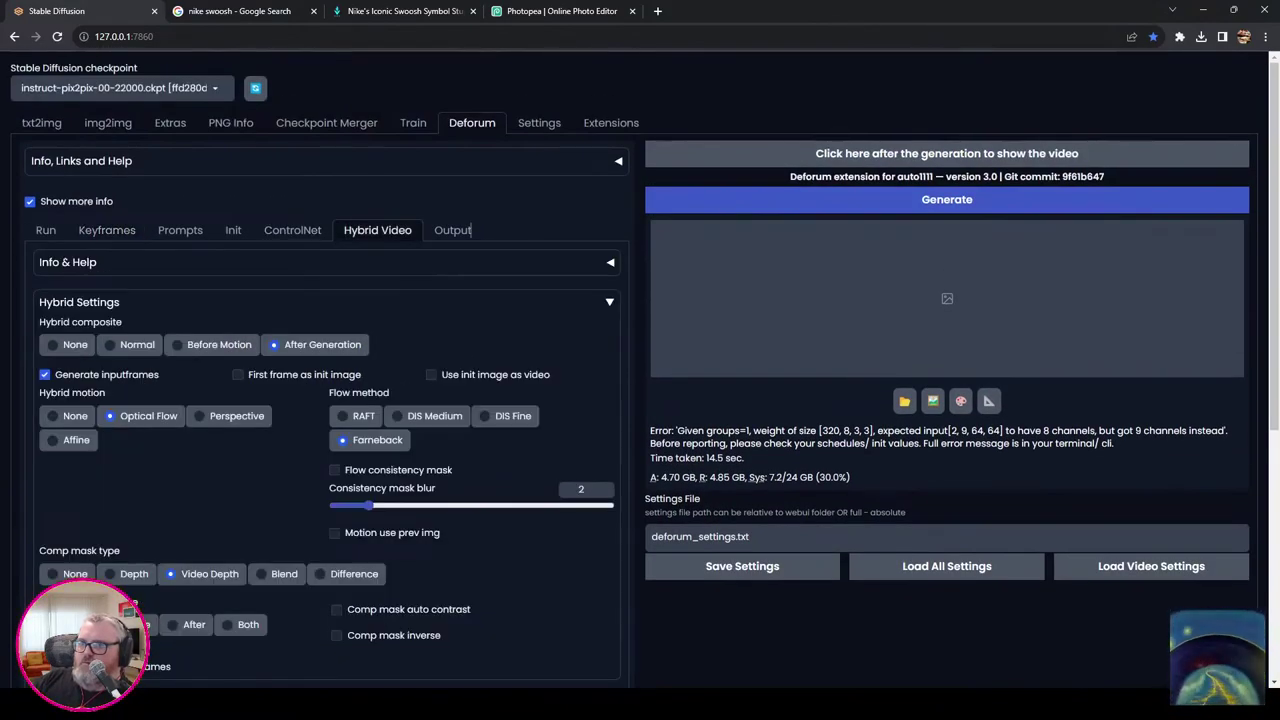
scroll(640, 400, down, 3)
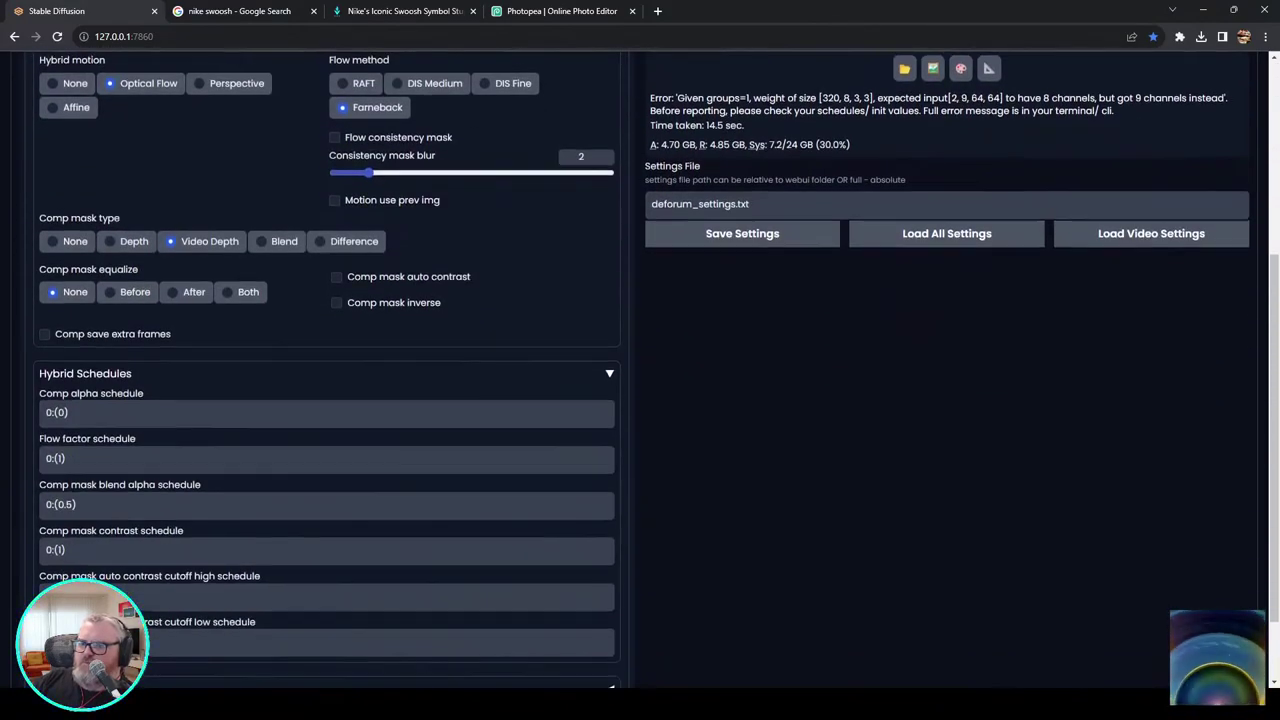
scroll(640, 400, up, 3)
Step: Turn off Pixel Perfect for ControlNet's CN Model 1 and generate the animation again
click(292, 230)
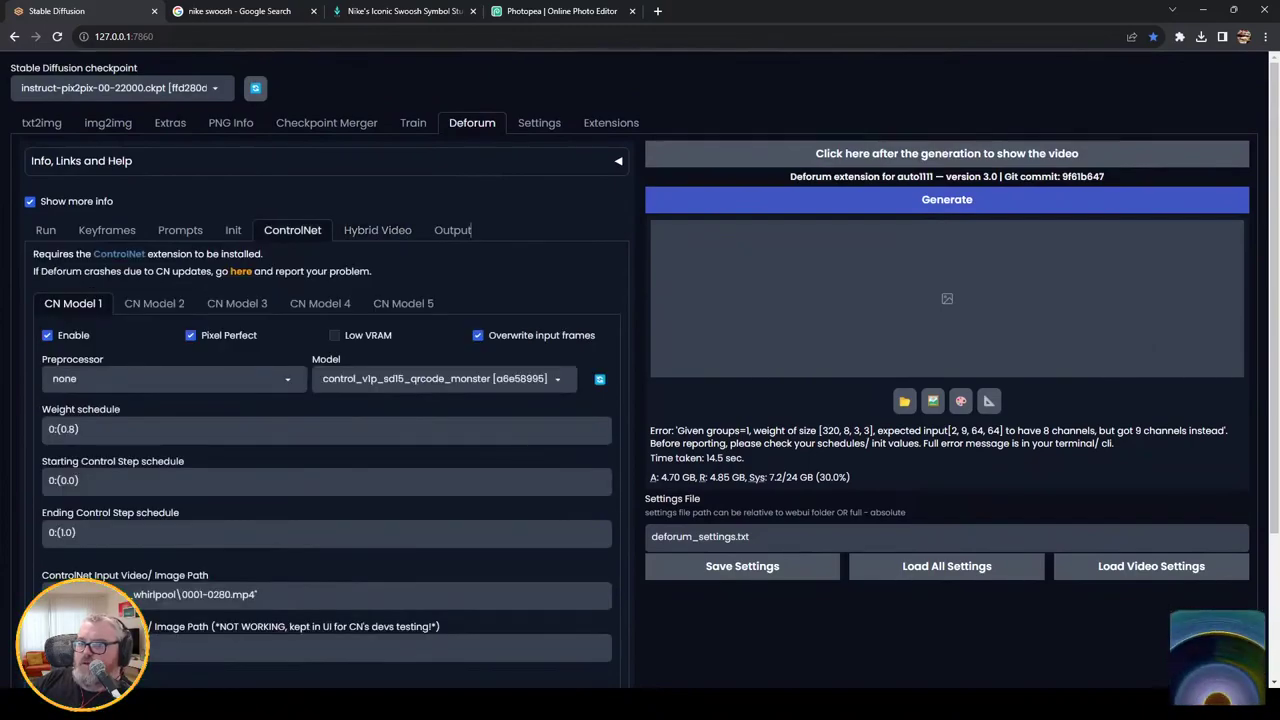
scroll(640, 400, down, 5)
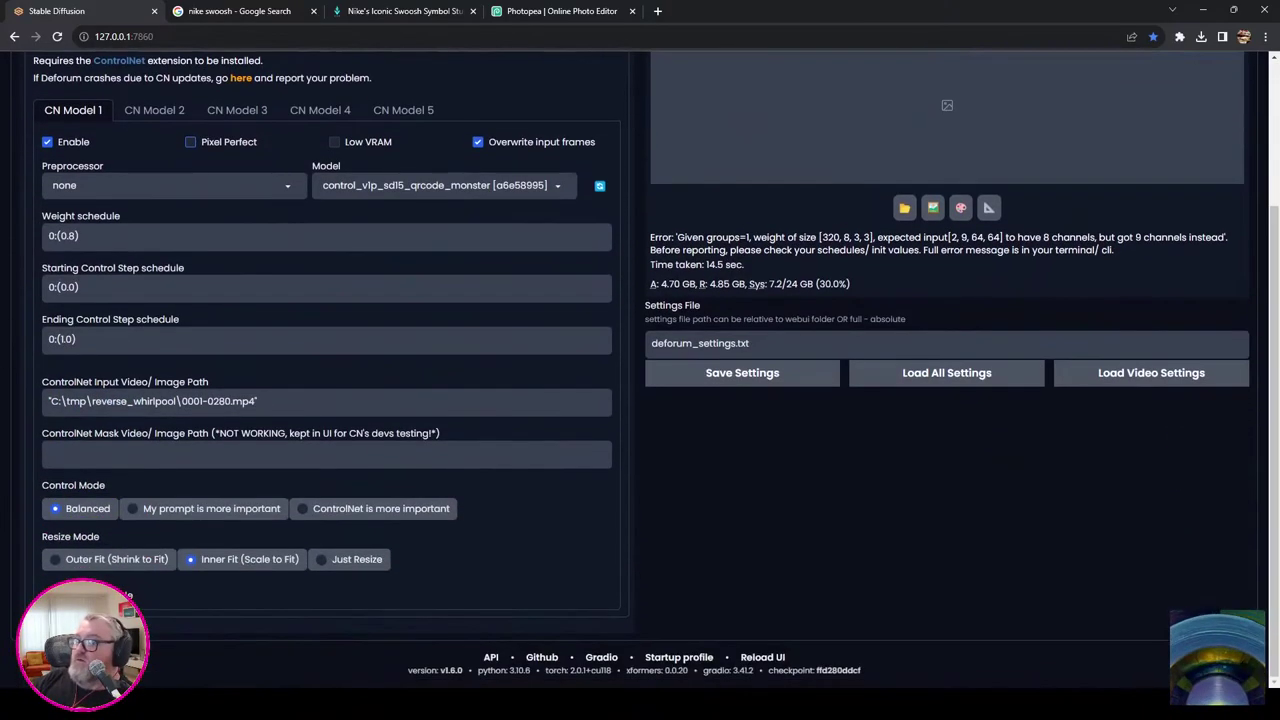
scroll(640, 400, up, 5)
click(947, 200)
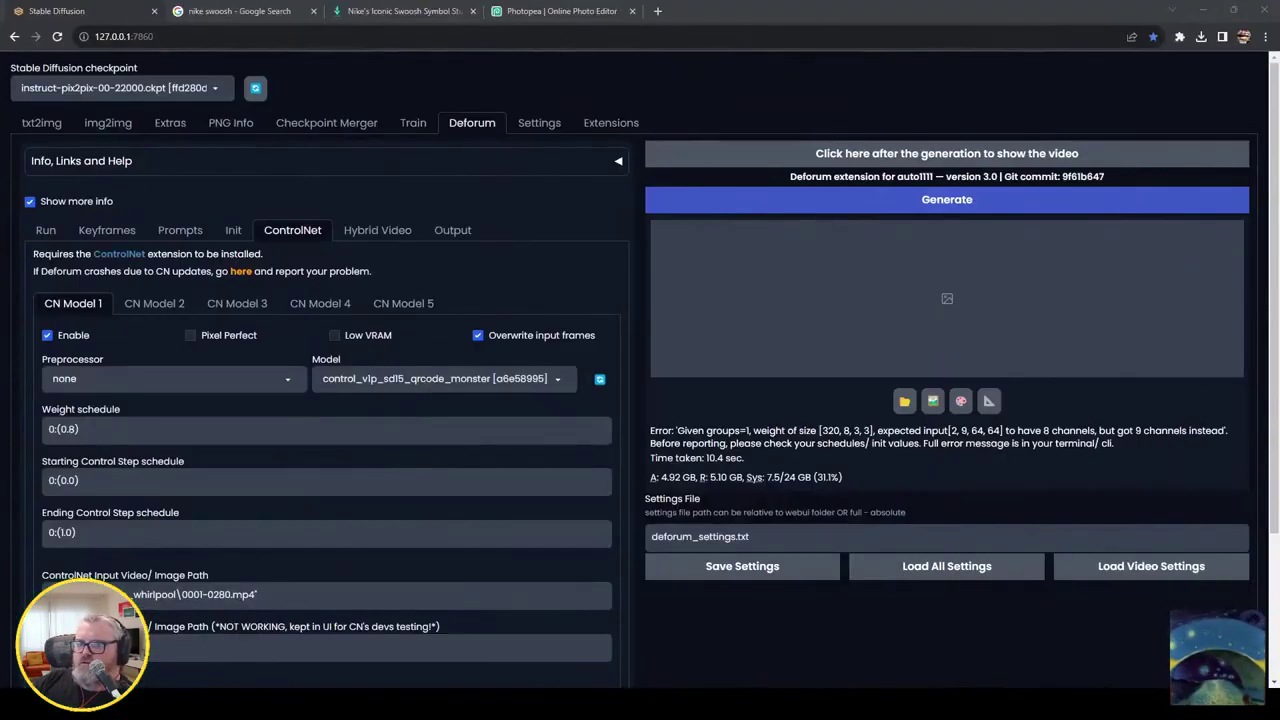
Step: Review Deforum's Run, Keyframes, Prompts, Init and ControlNet settings for the cause of the generation error
click(46, 230)
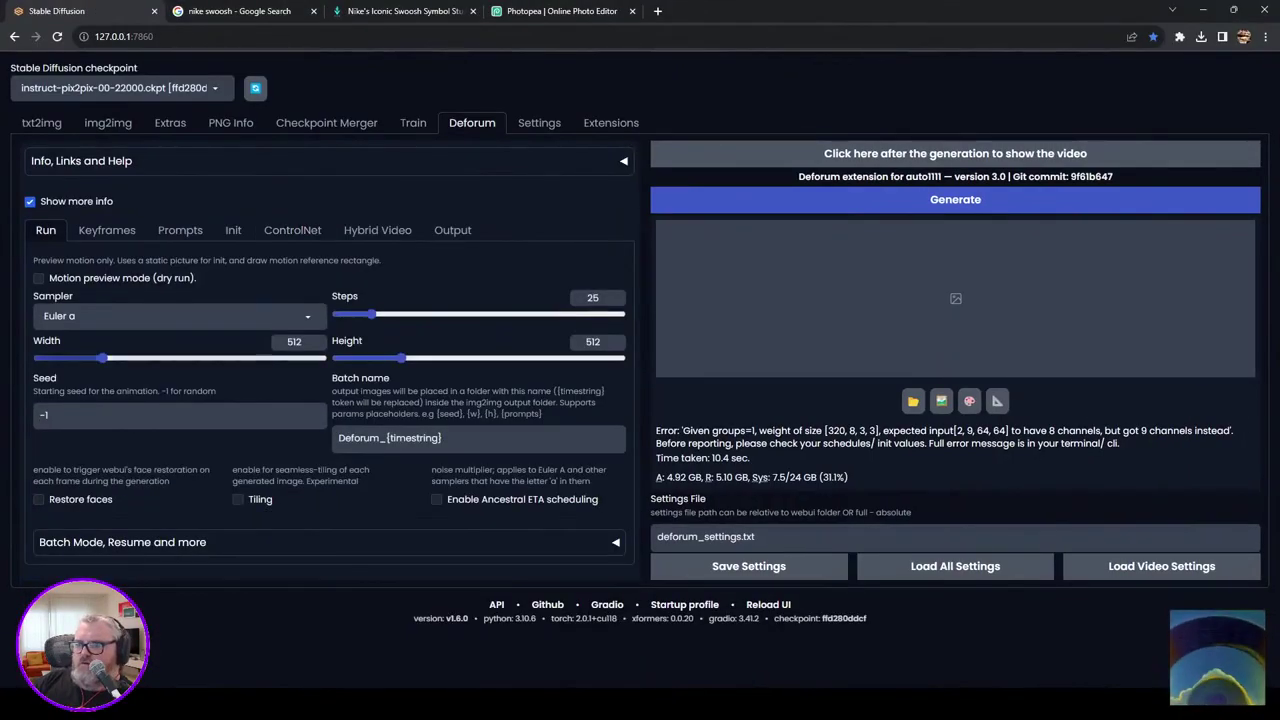
click(107, 230)
scroll(295, 400, down, 4)
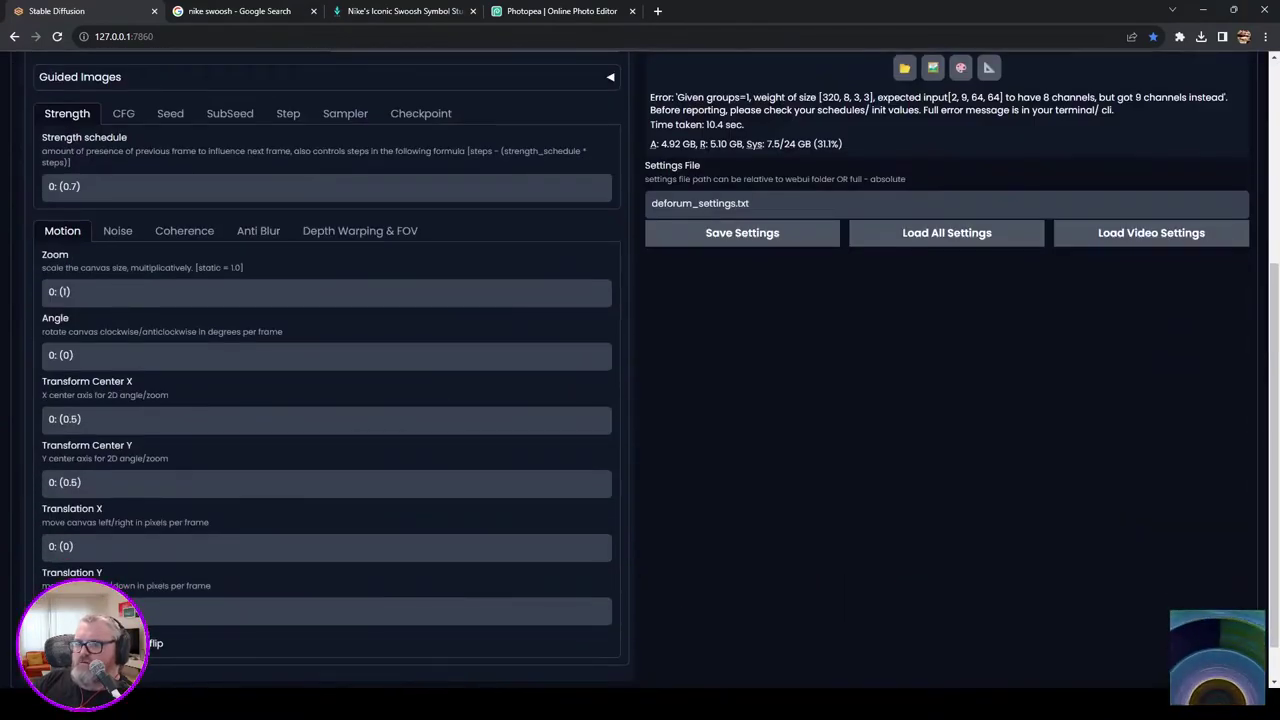
scroll(288, 440, up, 4)
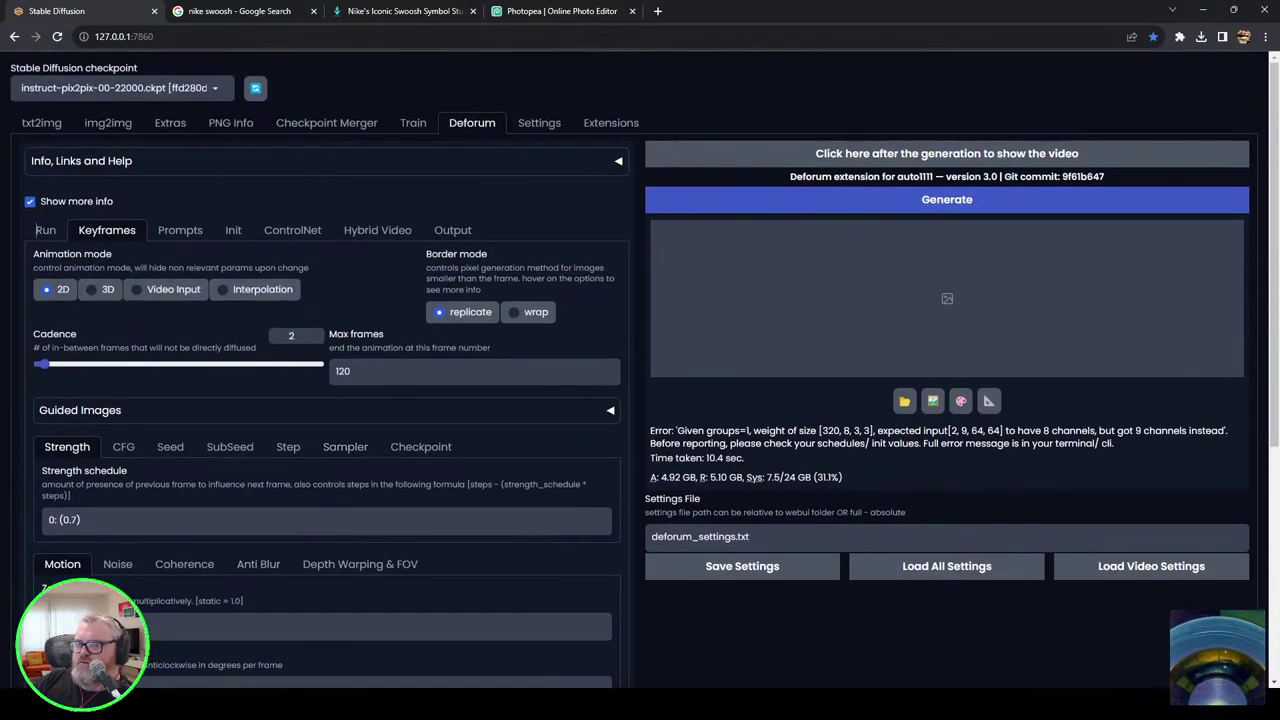
click(180, 230)
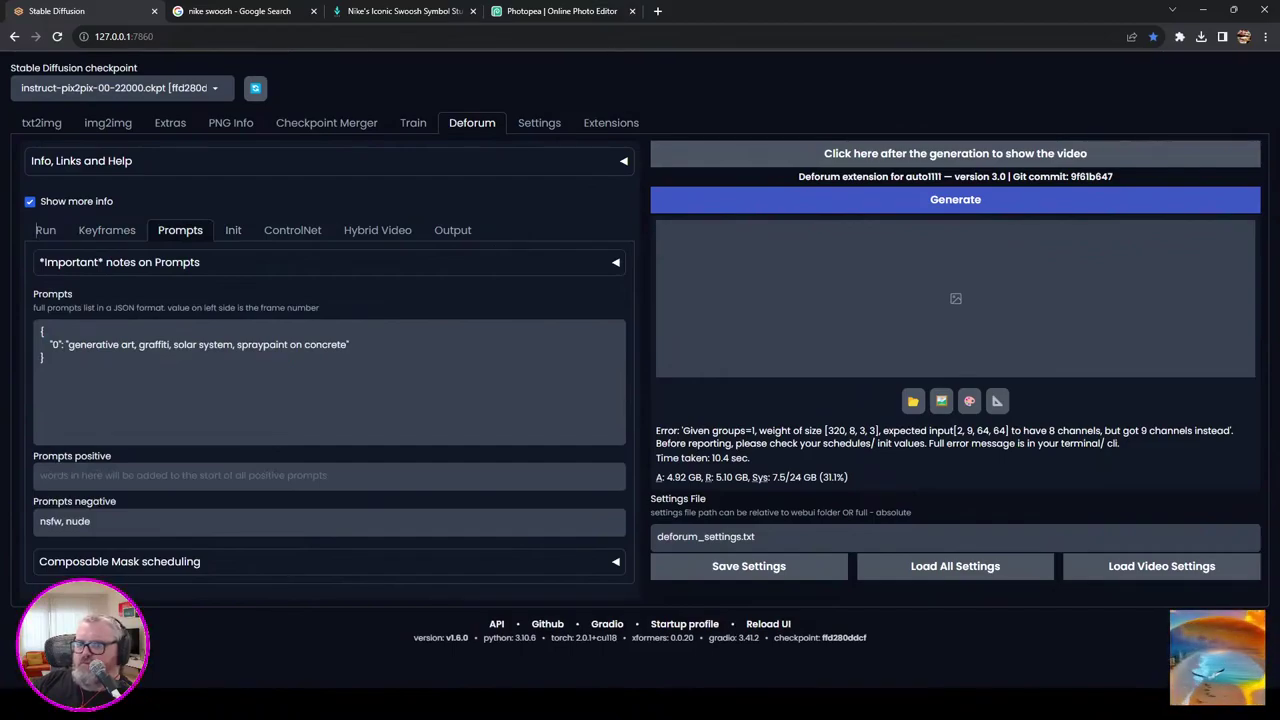
click(233, 230)
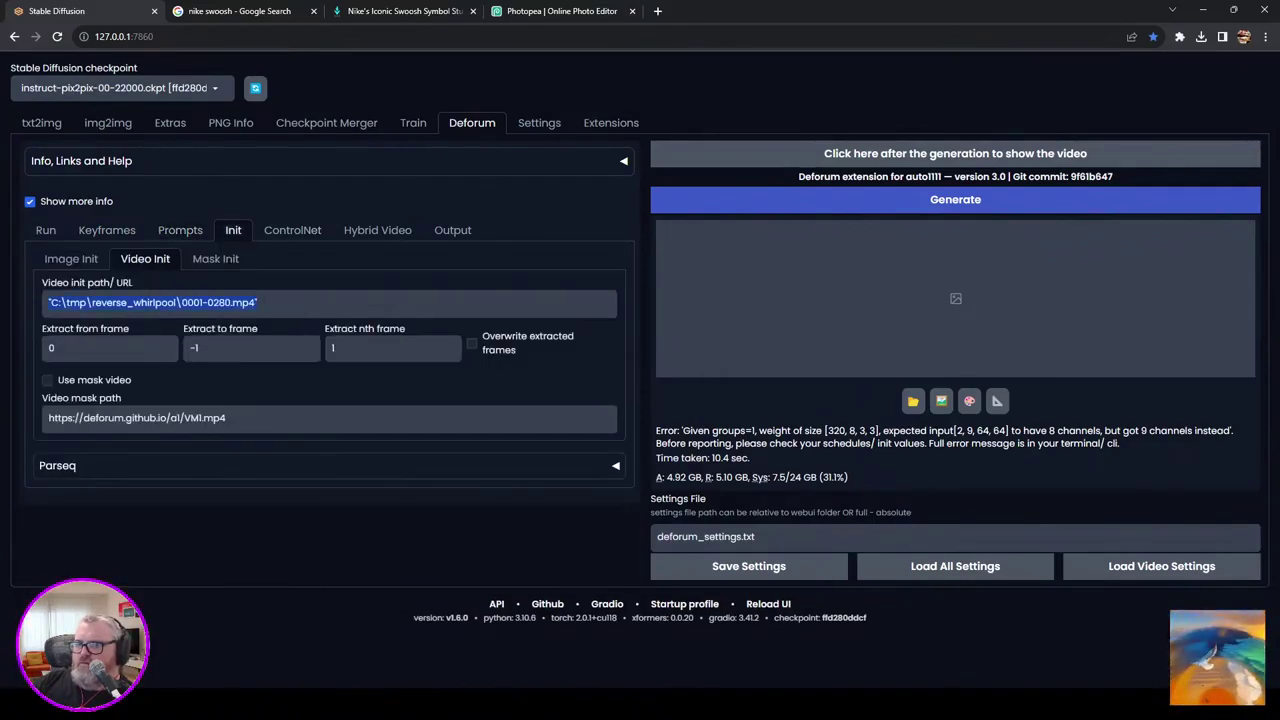
click(292, 230)
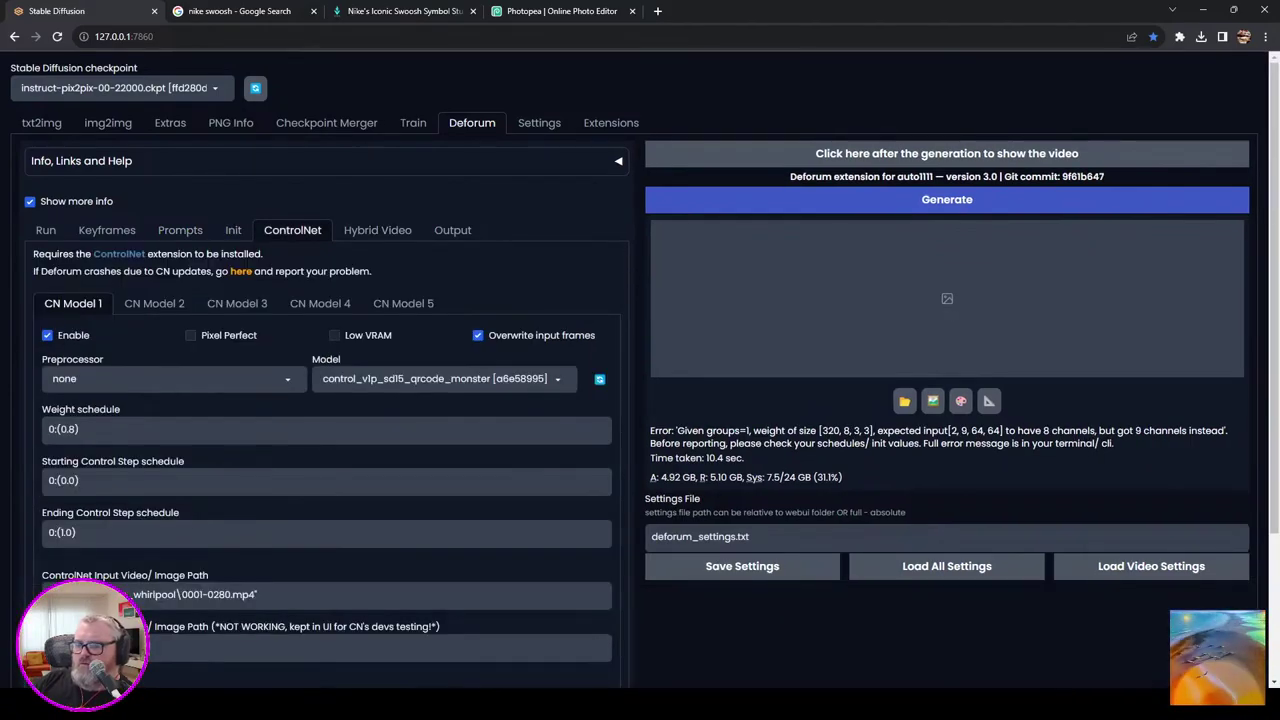
Step: Switch to Blender and render the reverse whirlpool animation again
key(alt+Tab)
click(79, 30)
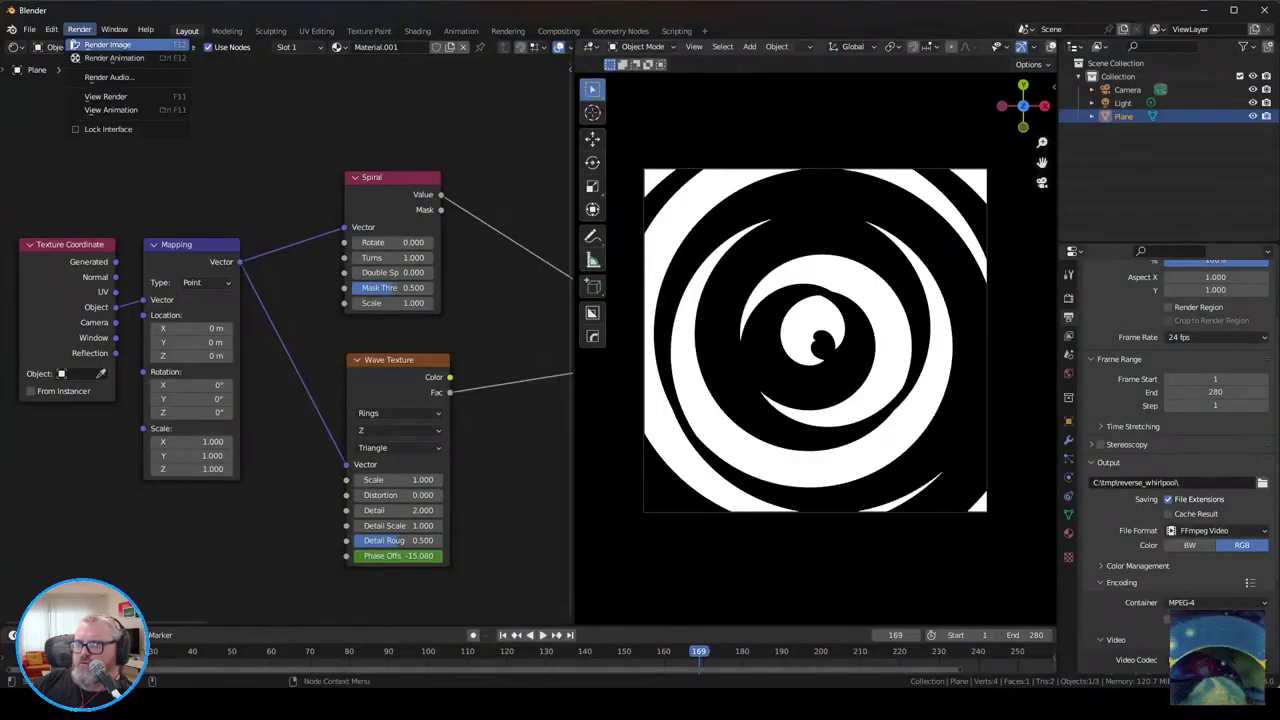
click(121, 57)
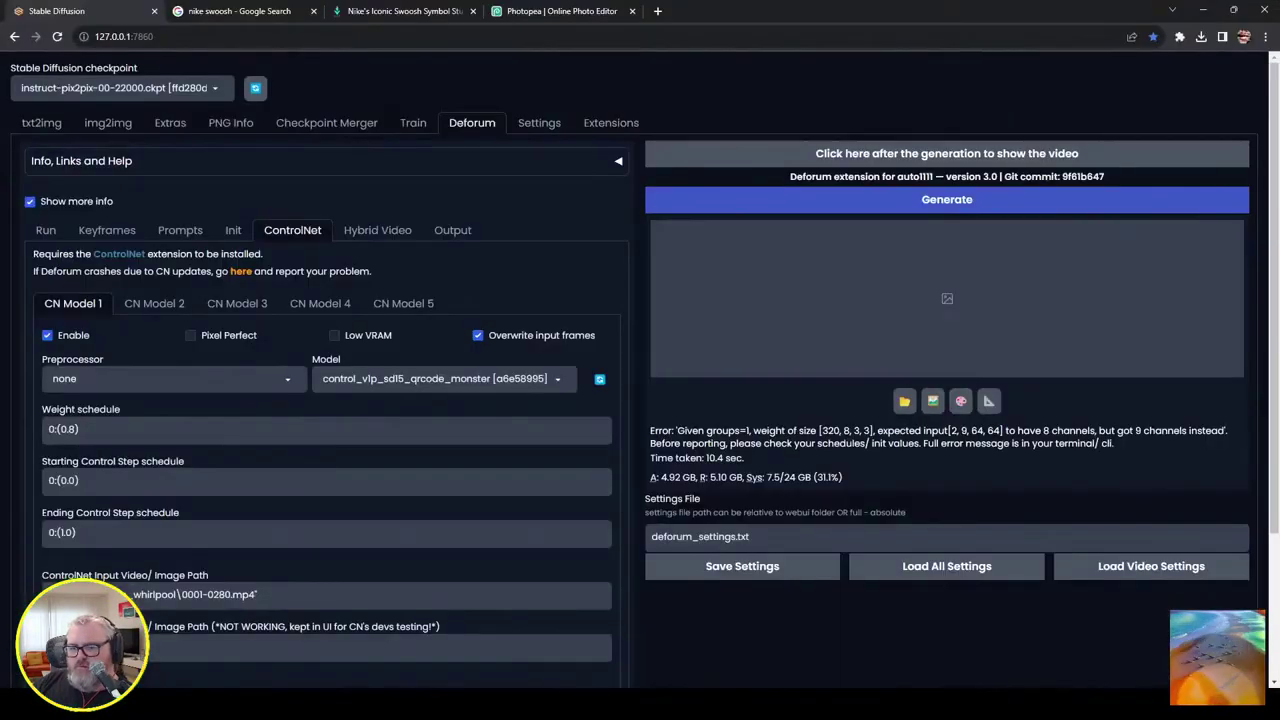
Step: Return to the Stable Diffusion page, turn Pixel Perfect on for ControlNet's CN Model 1 and check its remaining options
click(229, 335)
scroll(229, 335, down, 2)
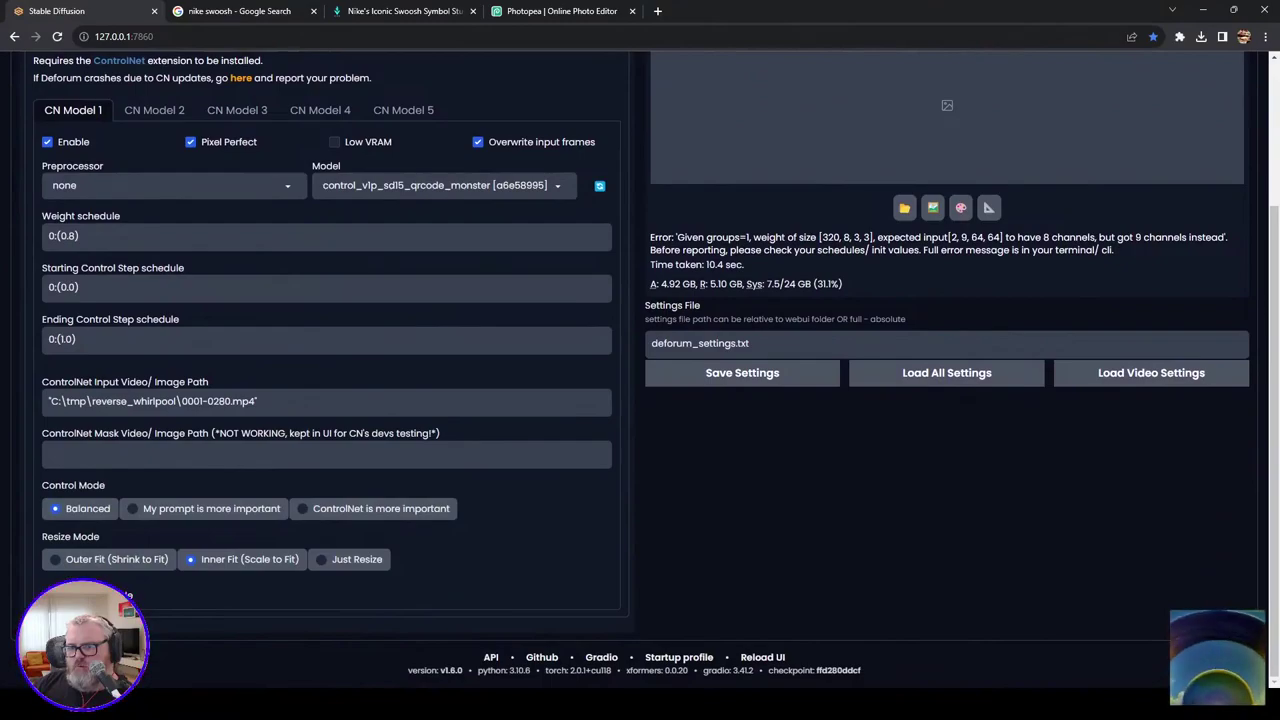
scroll(640, 380, up, 2)
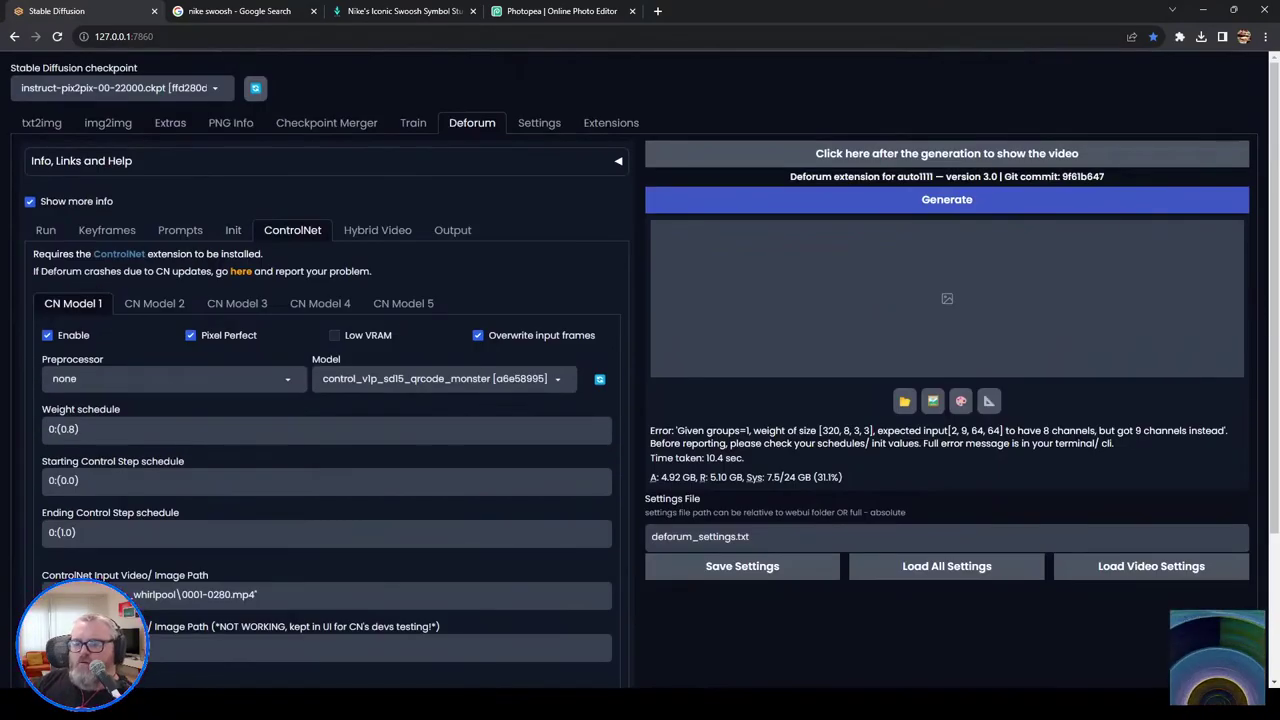
mouse_move(300, 705)
click(355, 630)
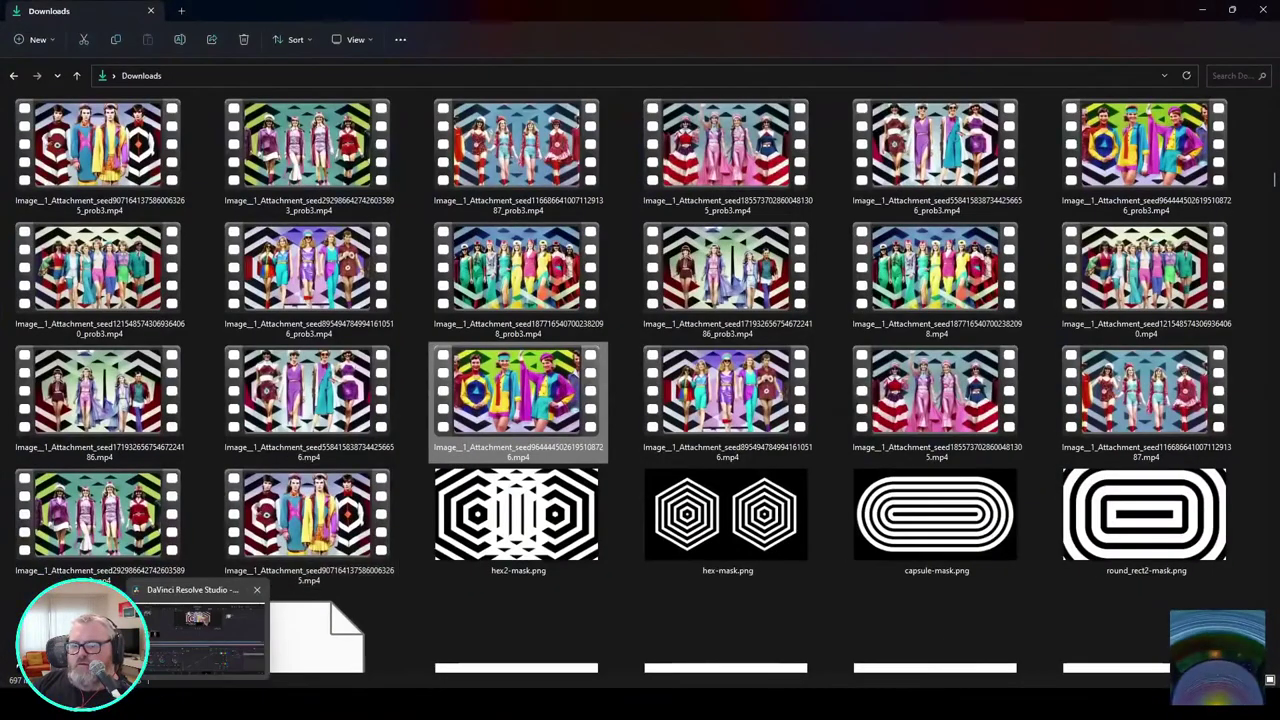
click(310, 400)
click(1263, 10)
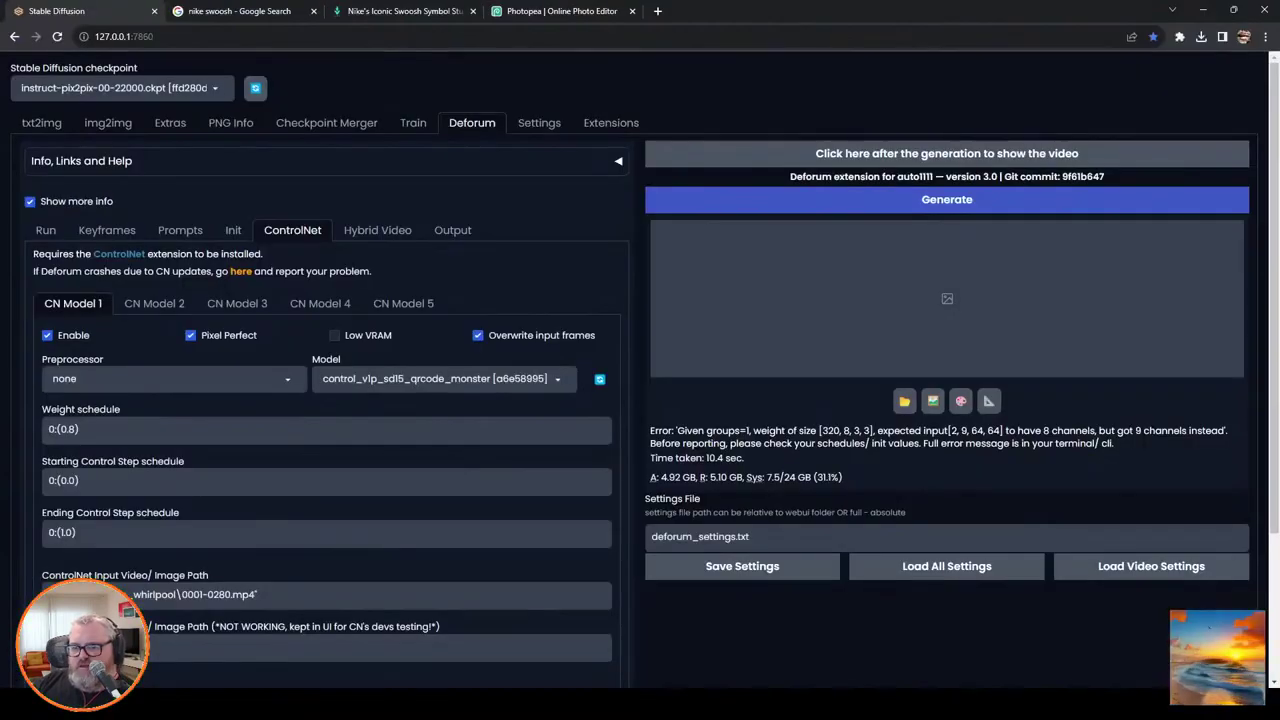
Step: Rename the rendered video in C:\tmp\reverse_whirlpool to 0001-0280-2.mp4
click(138, 705)
click(205, 630)
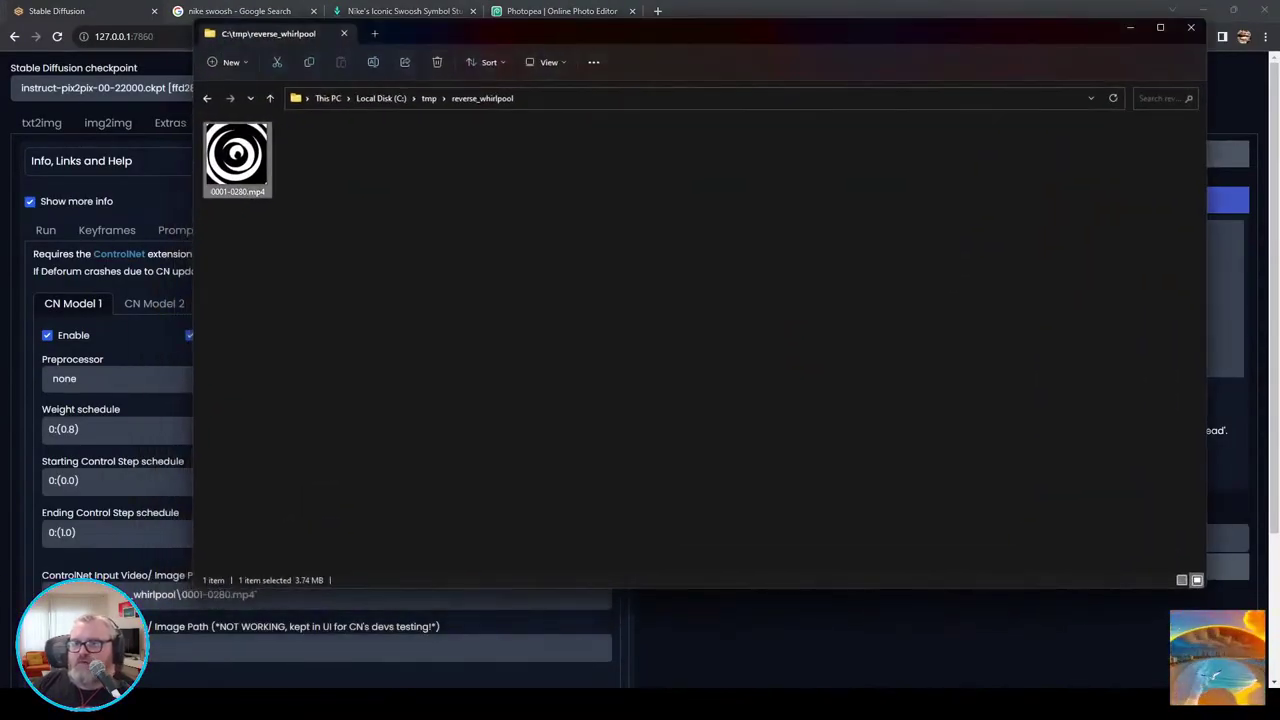
click(236, 191)
click(236, 155)
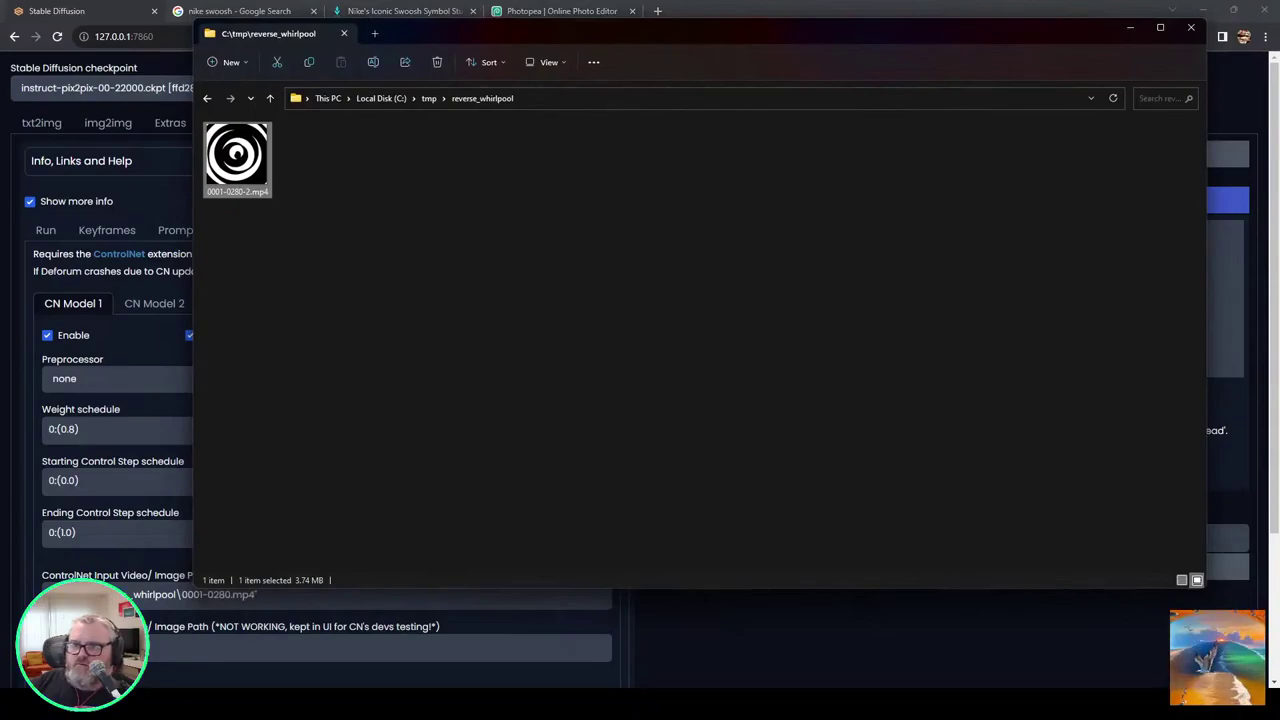
click(170, 280)
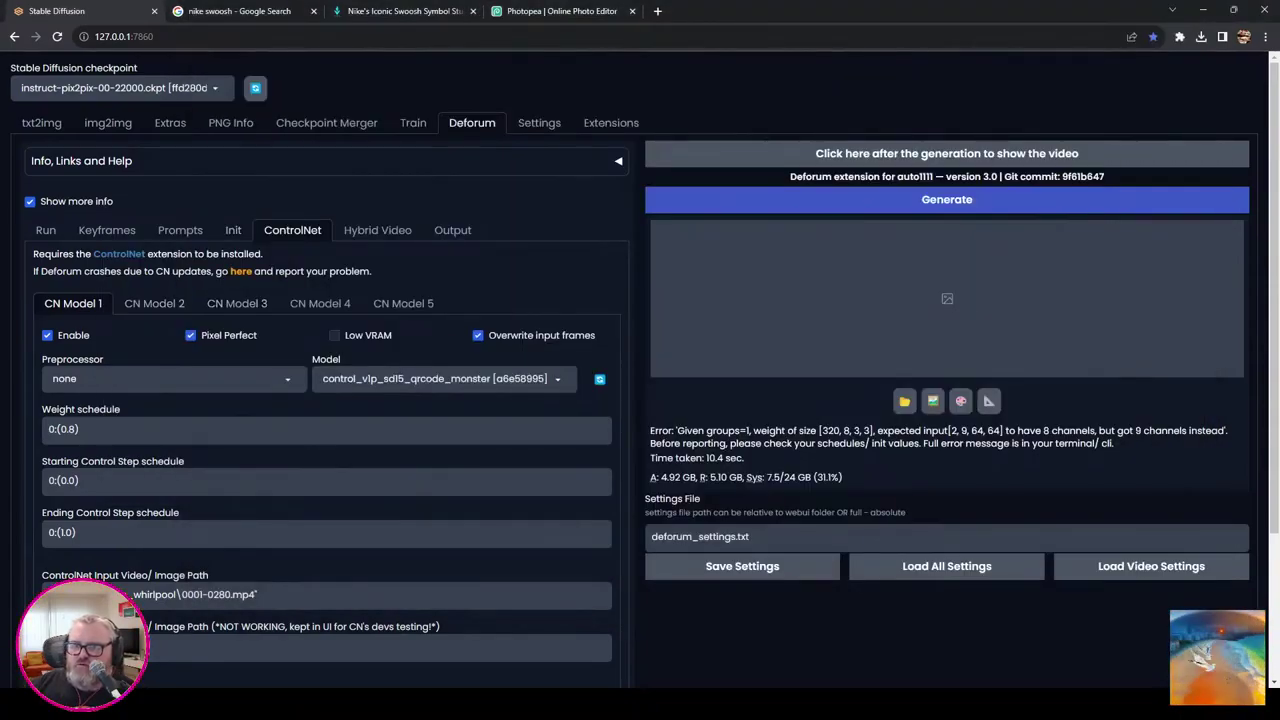
Step: Point the ControlNet input path and the video init path to 0001-0280-2.mp4 and generate the animation
click(230, 594)
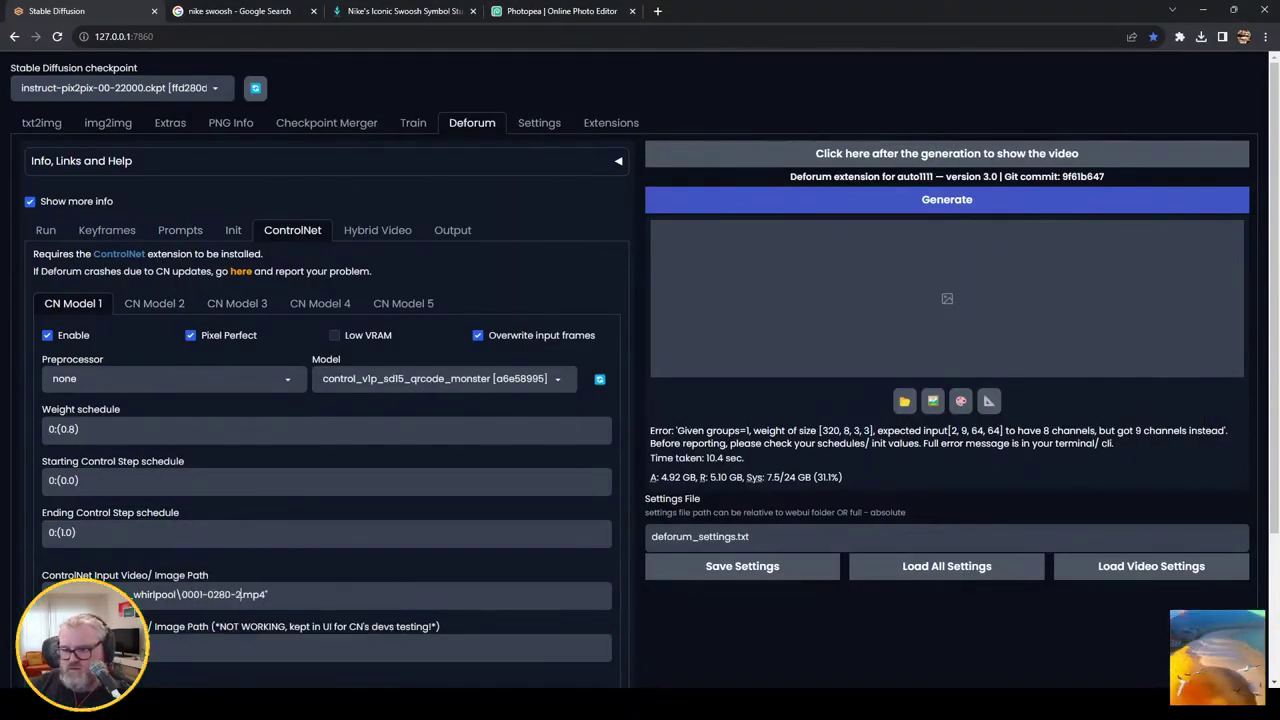
click(233, 230)
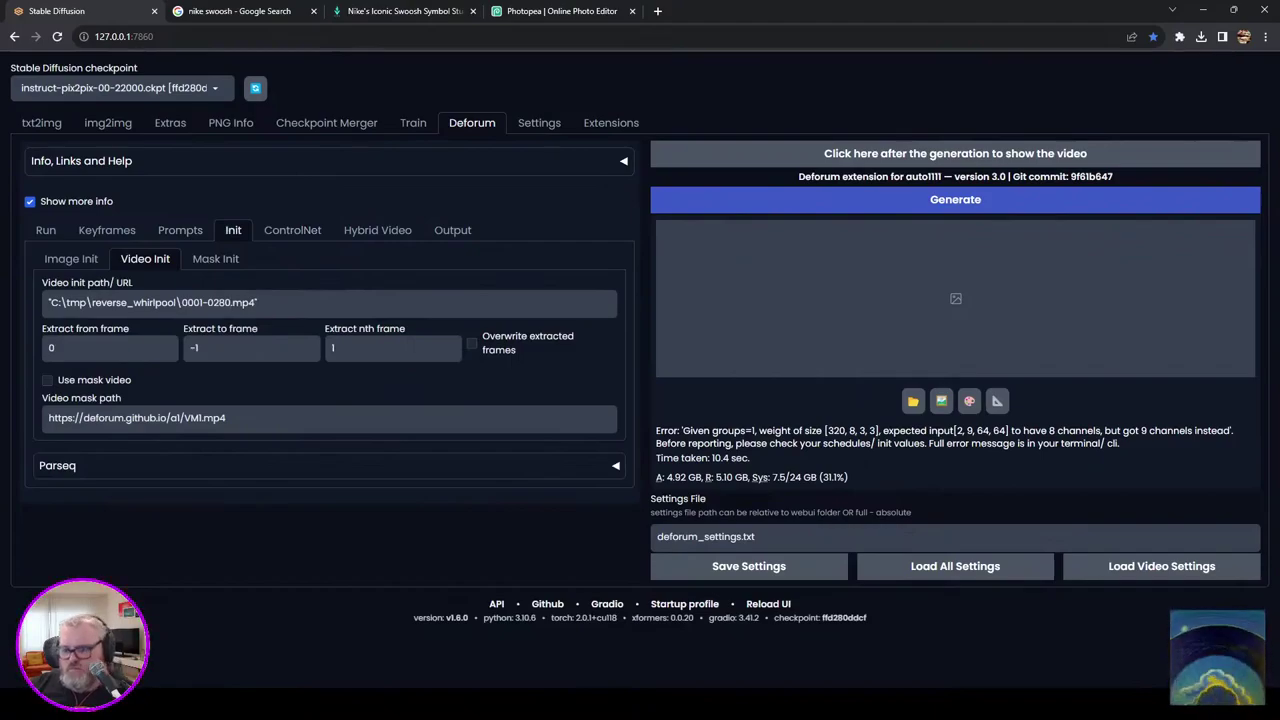
click(230, 303)
text(-2)
click(955, 200)
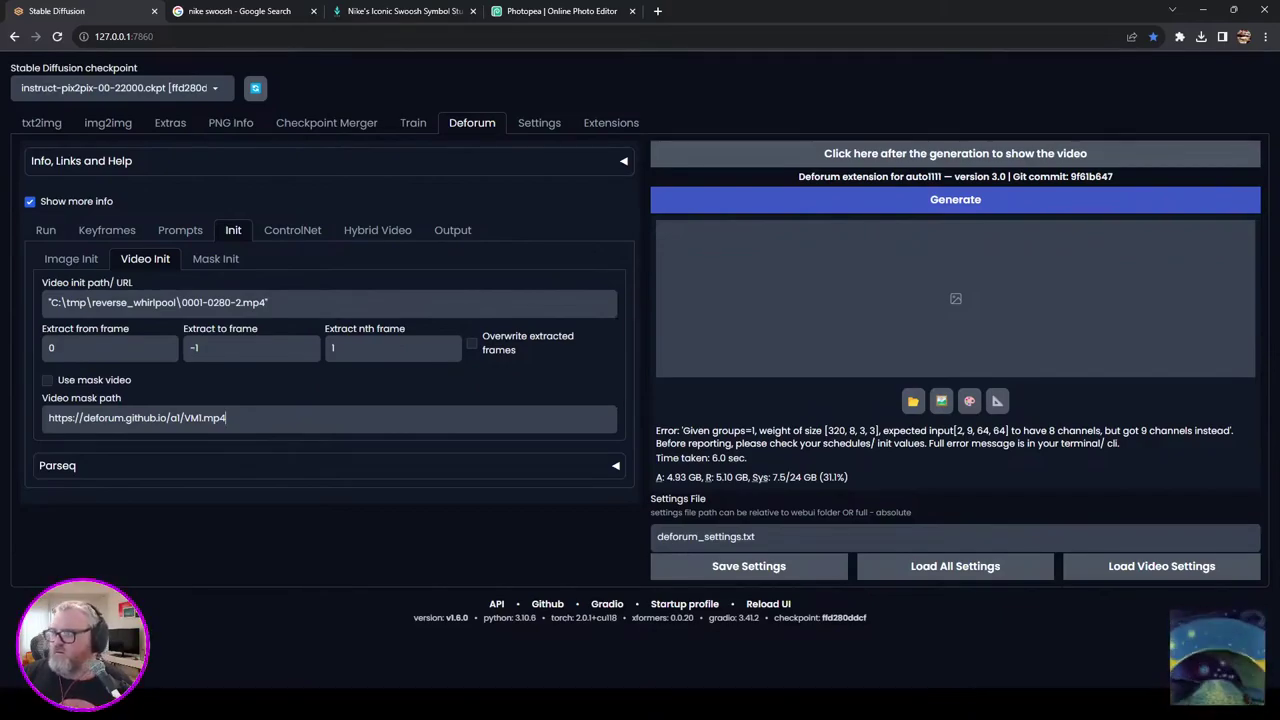
Step: Check the web UI's terminal window and restart the web UI from c:\ai\sd
click(226, 704)
click(290, 635)
drag(866, 228, 580, 237)
drag(580, 237, 540, 236)
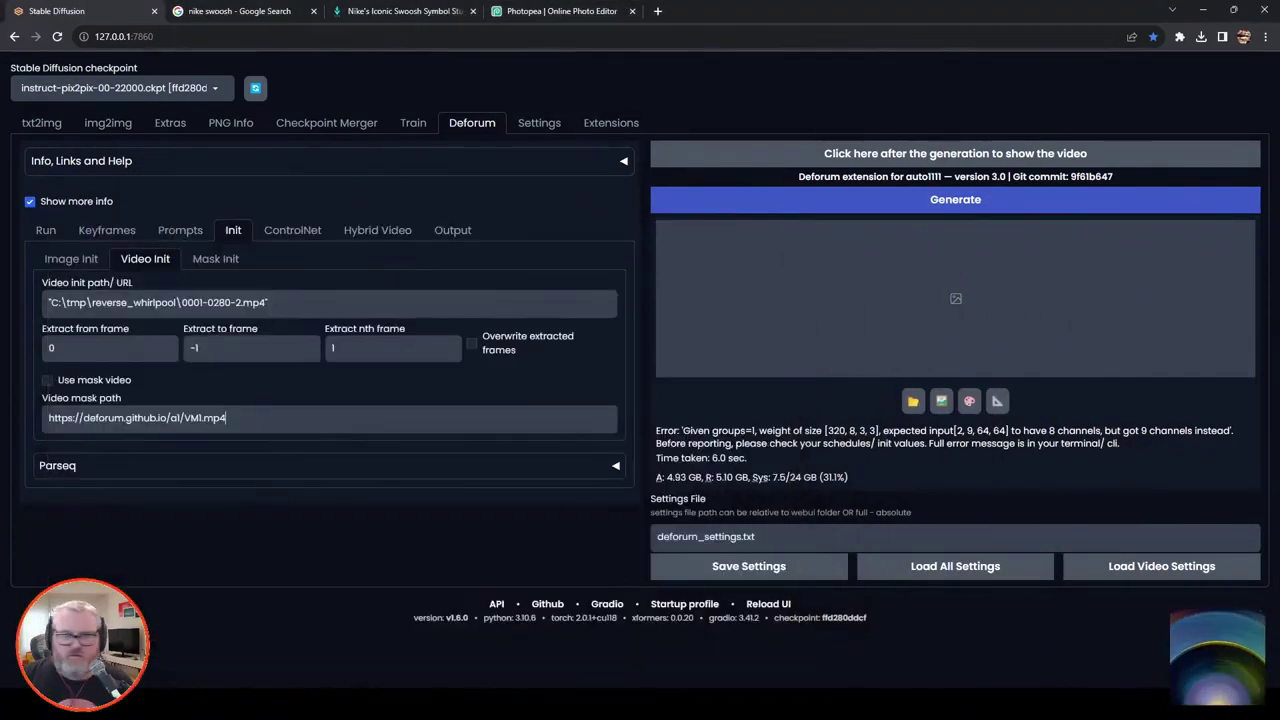
key(super+r)
text(c:\ai\sd)
key(Down)
key(Return)
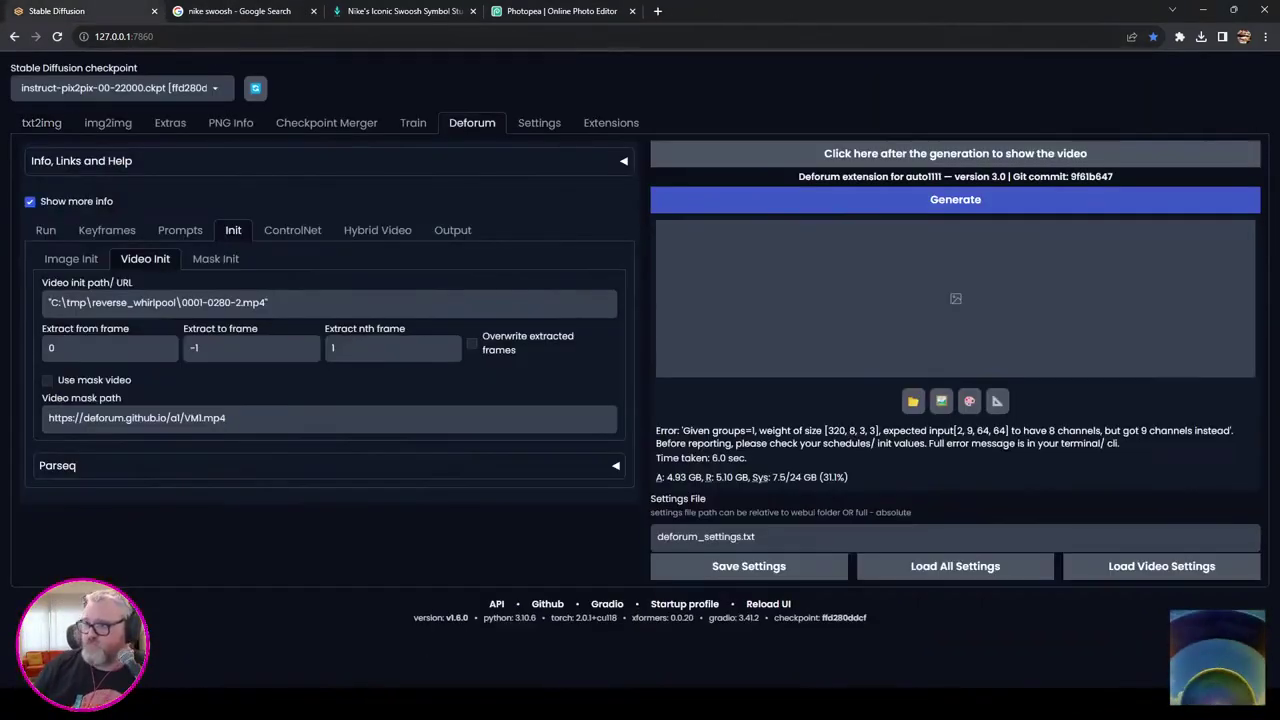
Step: Generate the animation again and read the terminal output for the error
click(955, 200)
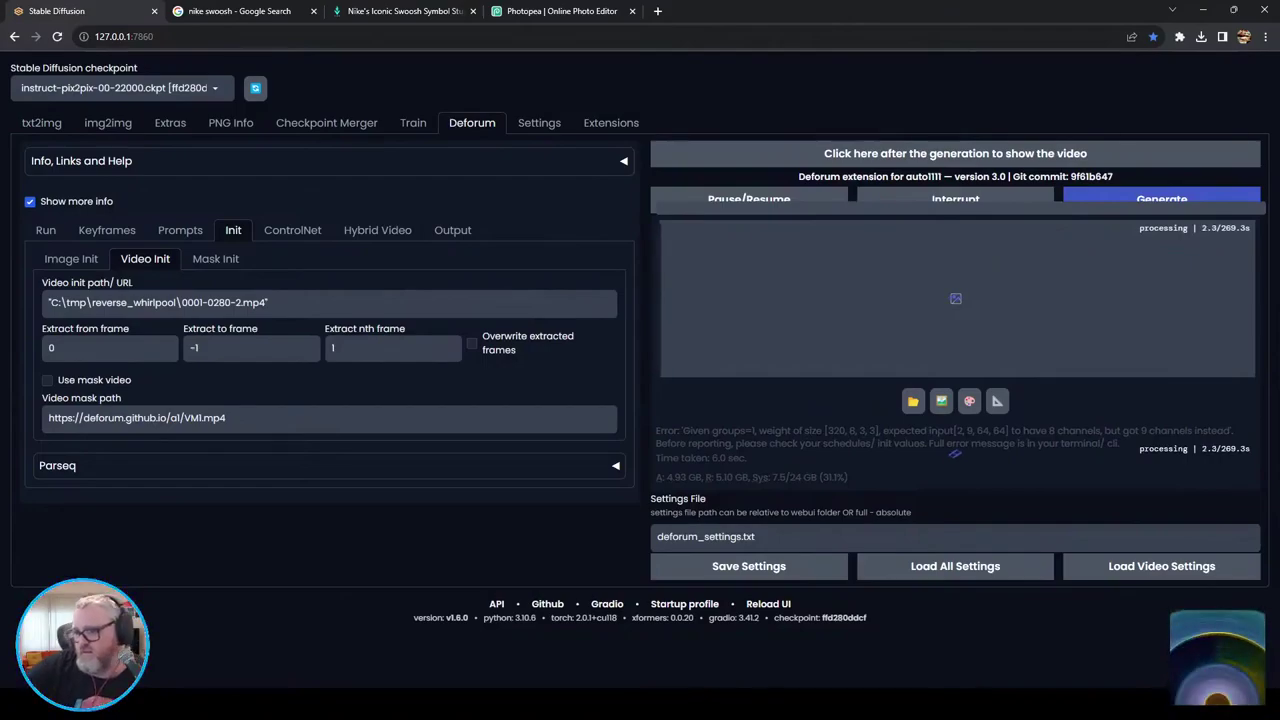
click(210, 704)
click(292, 638)
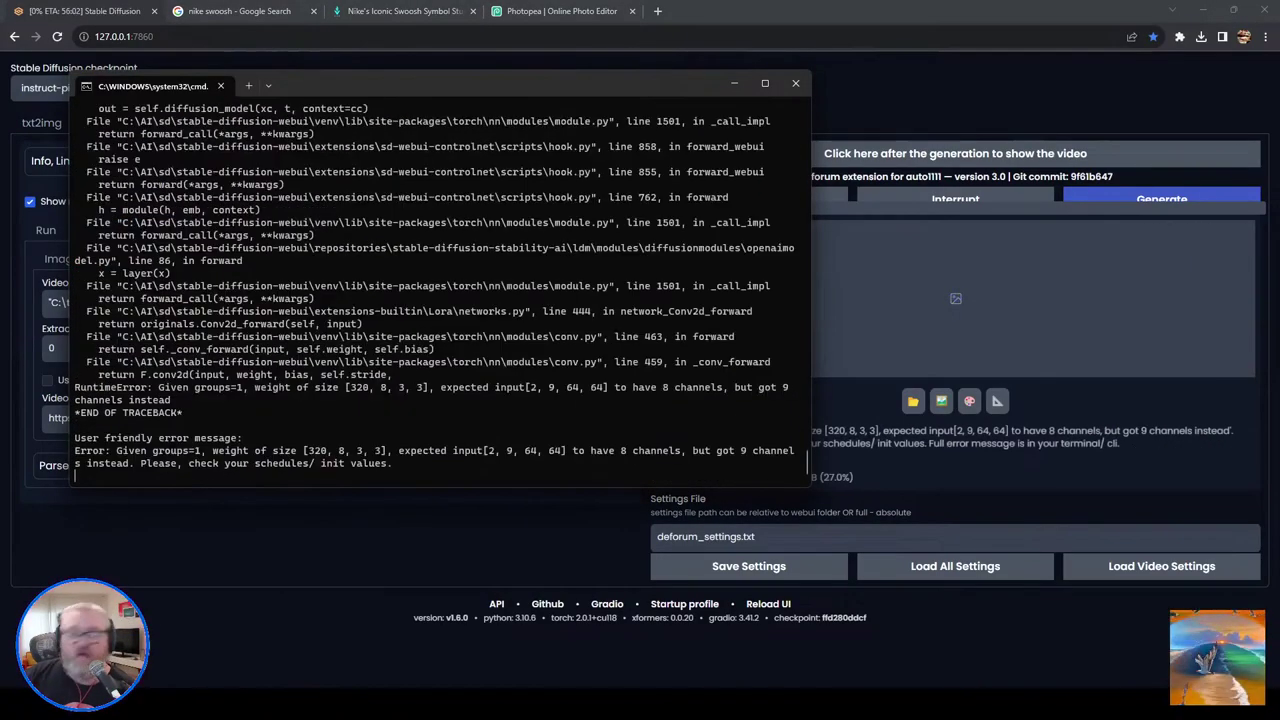
key(alt+Tab)
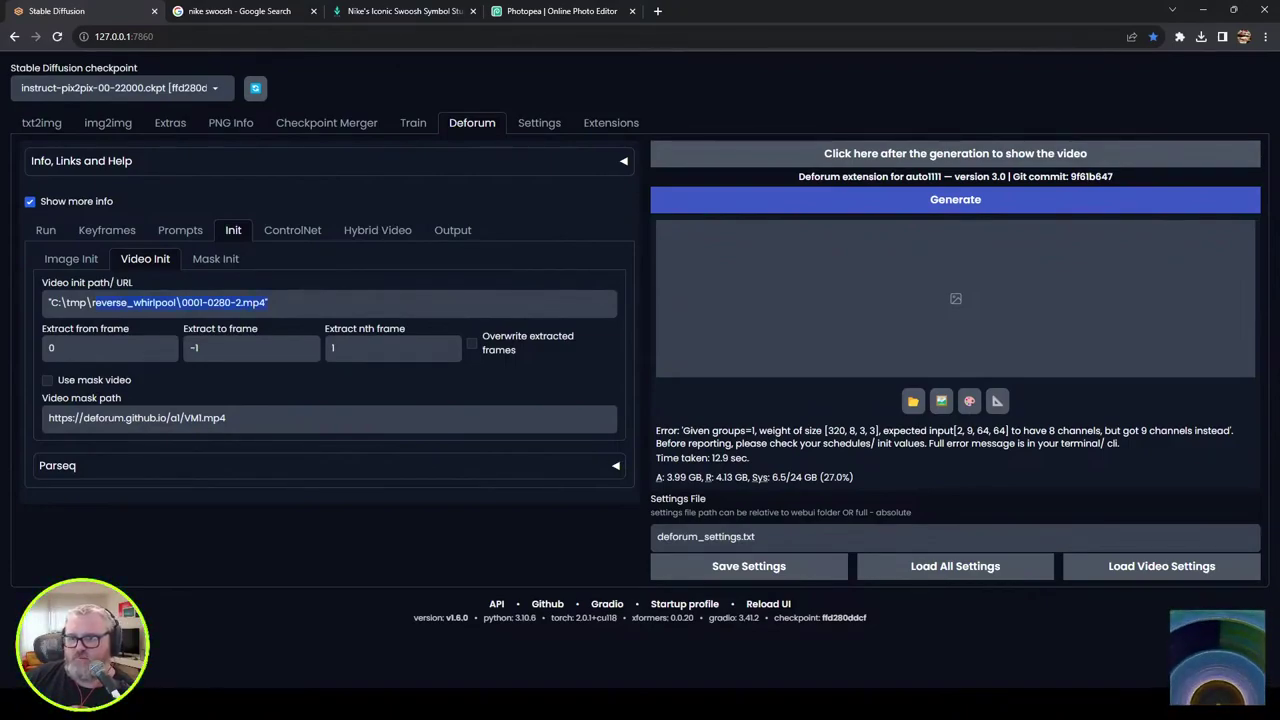
Step: Copy the path of 0001-0280-2.mp4 from its folder and paste it as CN Model 1's ControlNet input video path
click(148, 704)
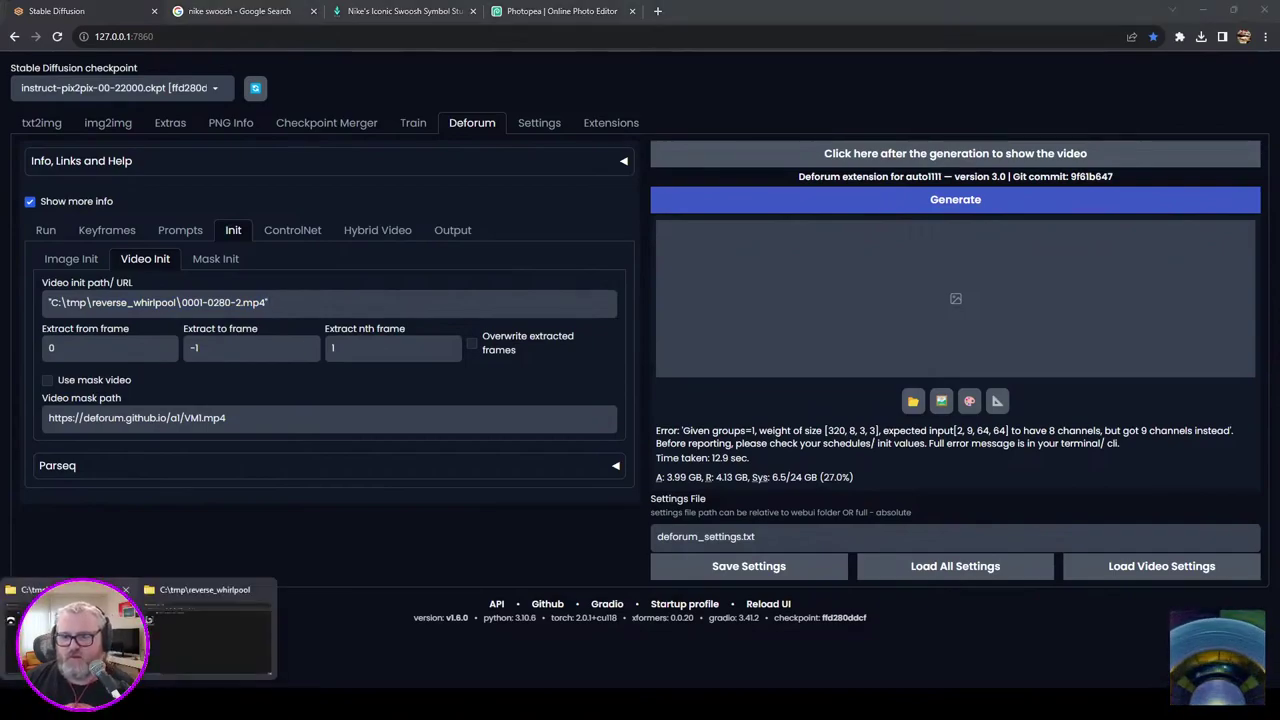
click(228, 636)
right_click(261, 150)
click(315, 278)
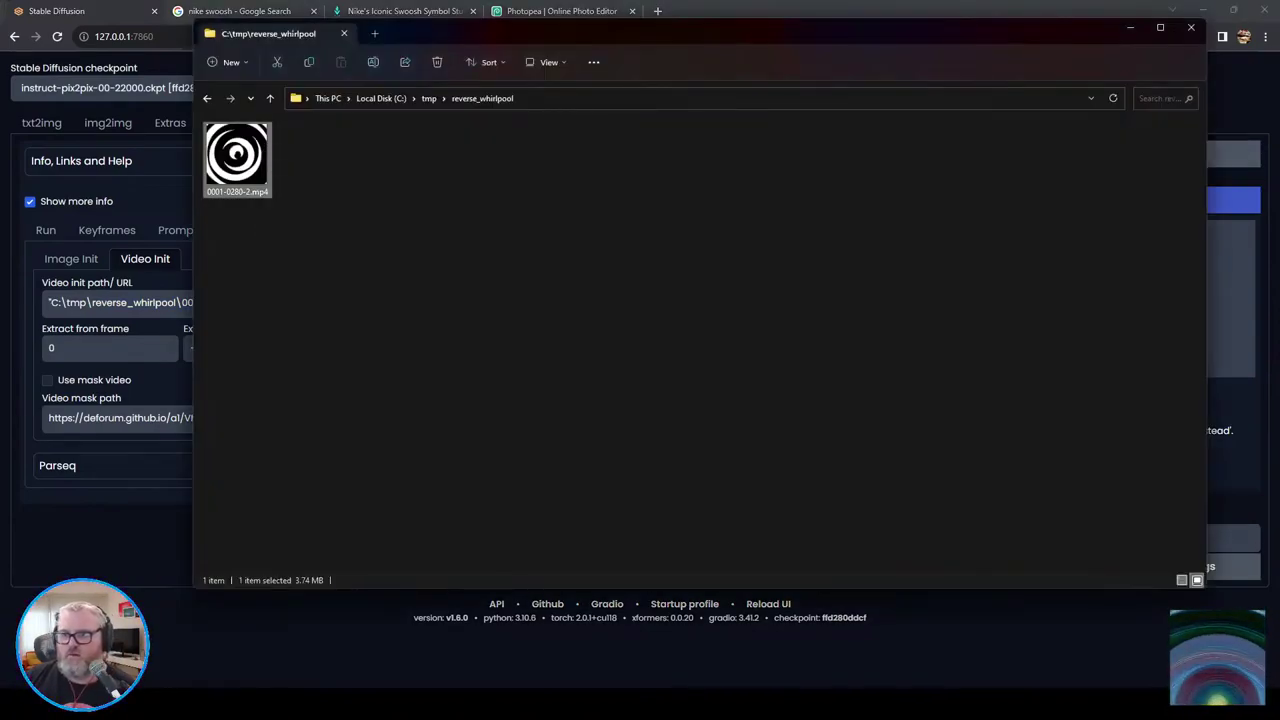
key(alt+Tab)
click(292, 230)
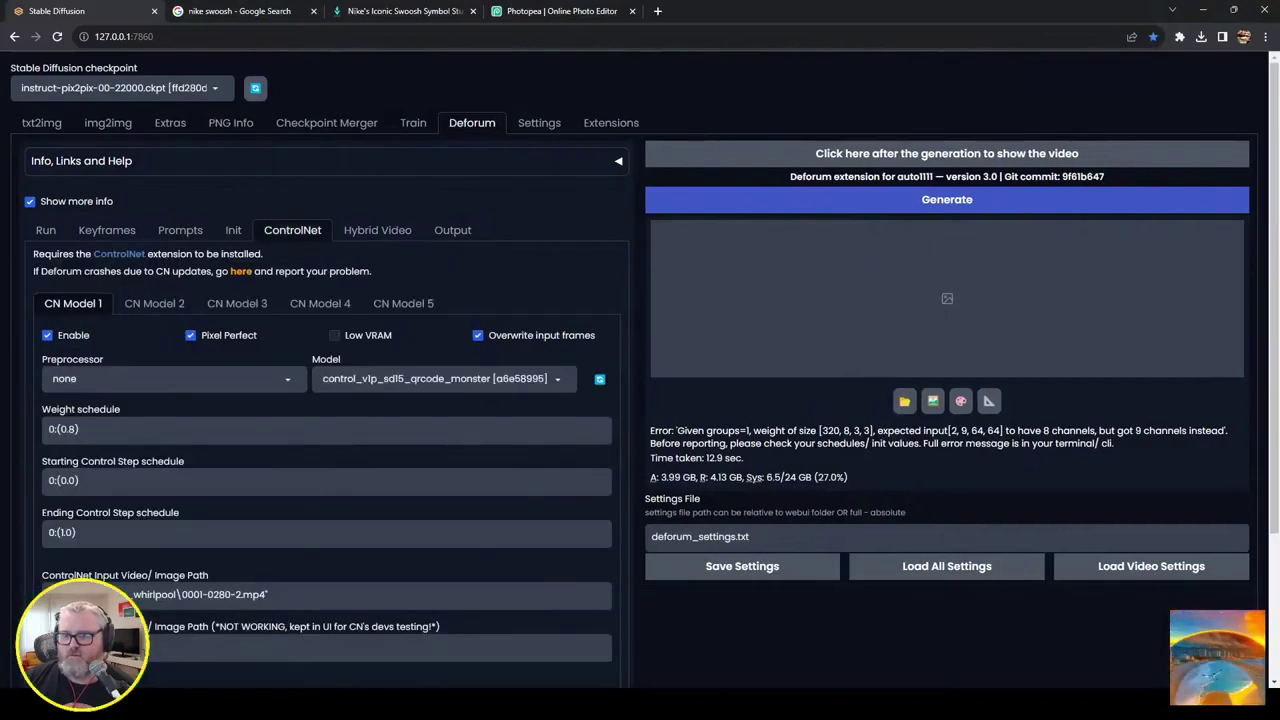
triple_click(219, 595)
key(ctrl+v)
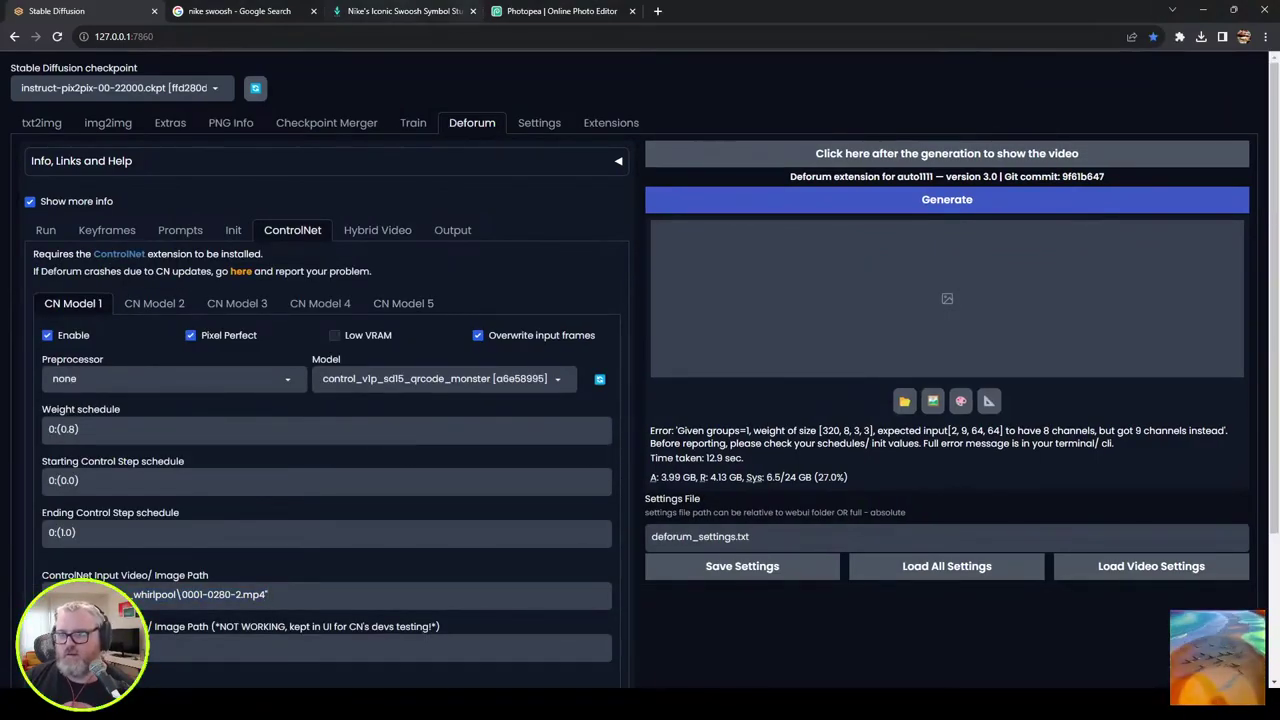
Step: Reload the web UI page and remove the time-based formula from Deforum's Zoom schedule
click(124, 37)
key(Return)
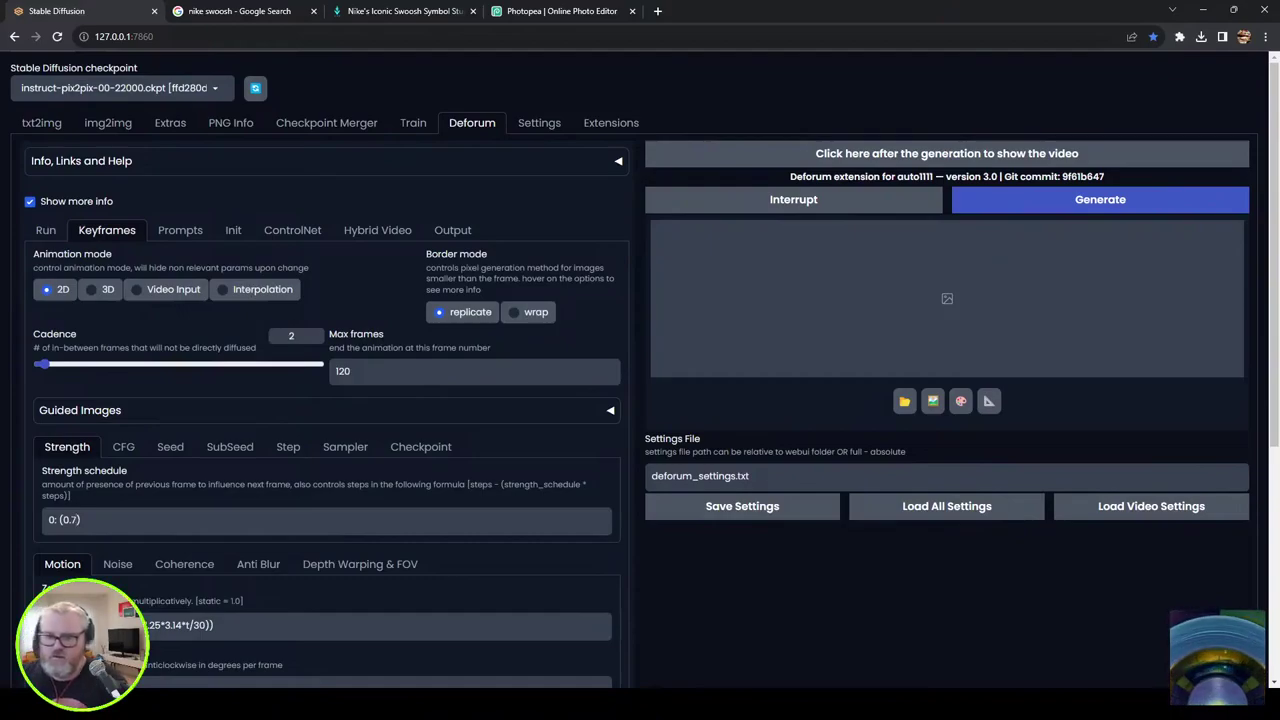
key(BackSpace)
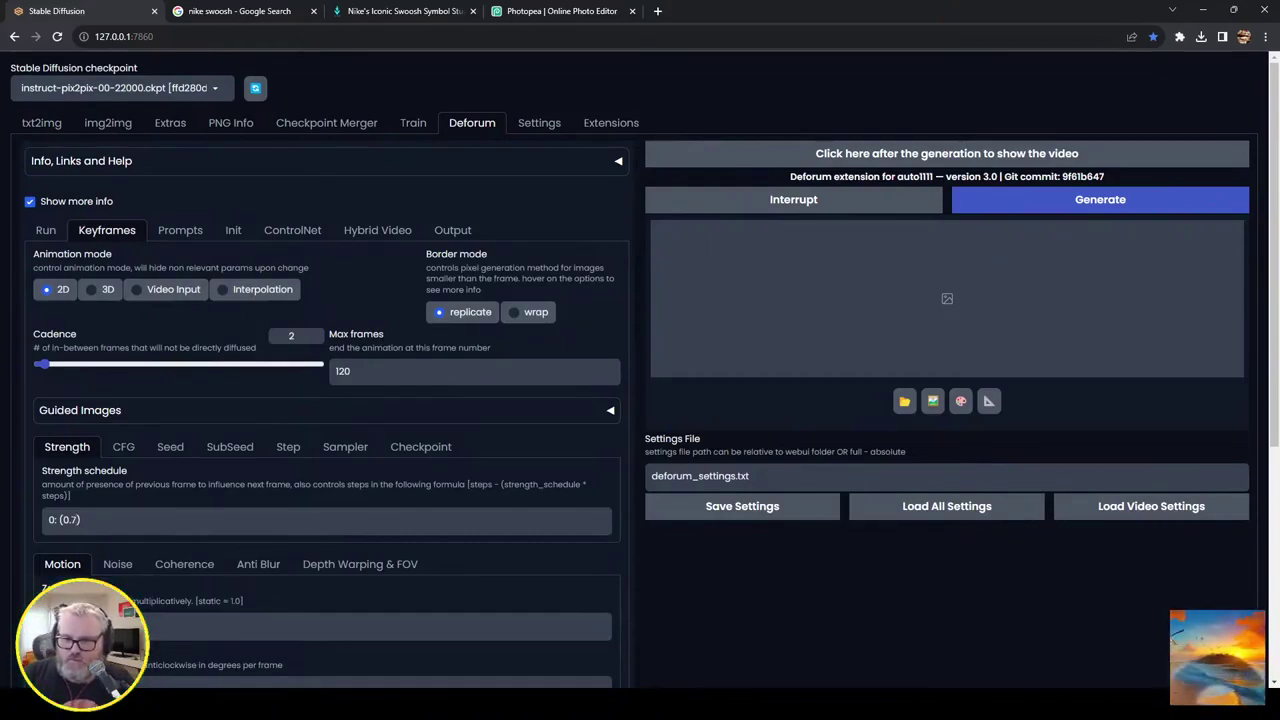
Step: Replace Deforum's prompts with a single frame 0 prompt "generative art, graffiti, solar system, spraypaint on concrete"
click(180, 230)
text(generative)
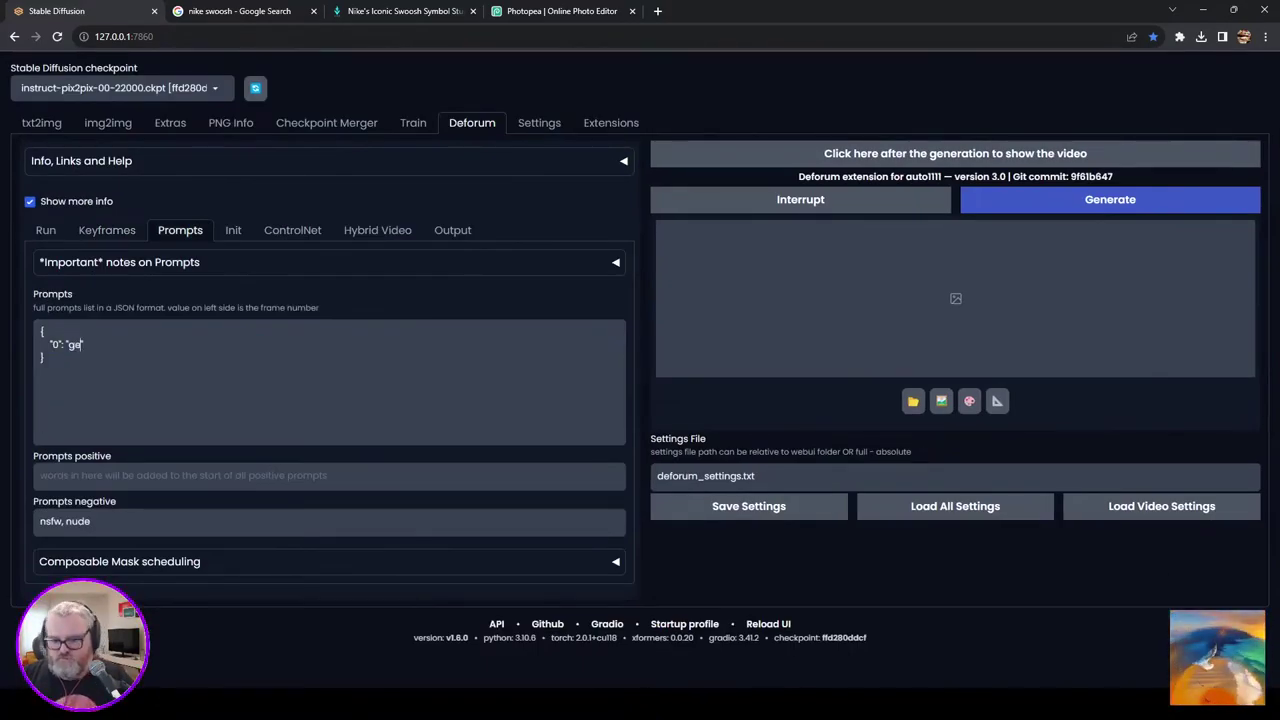
text( art, g)
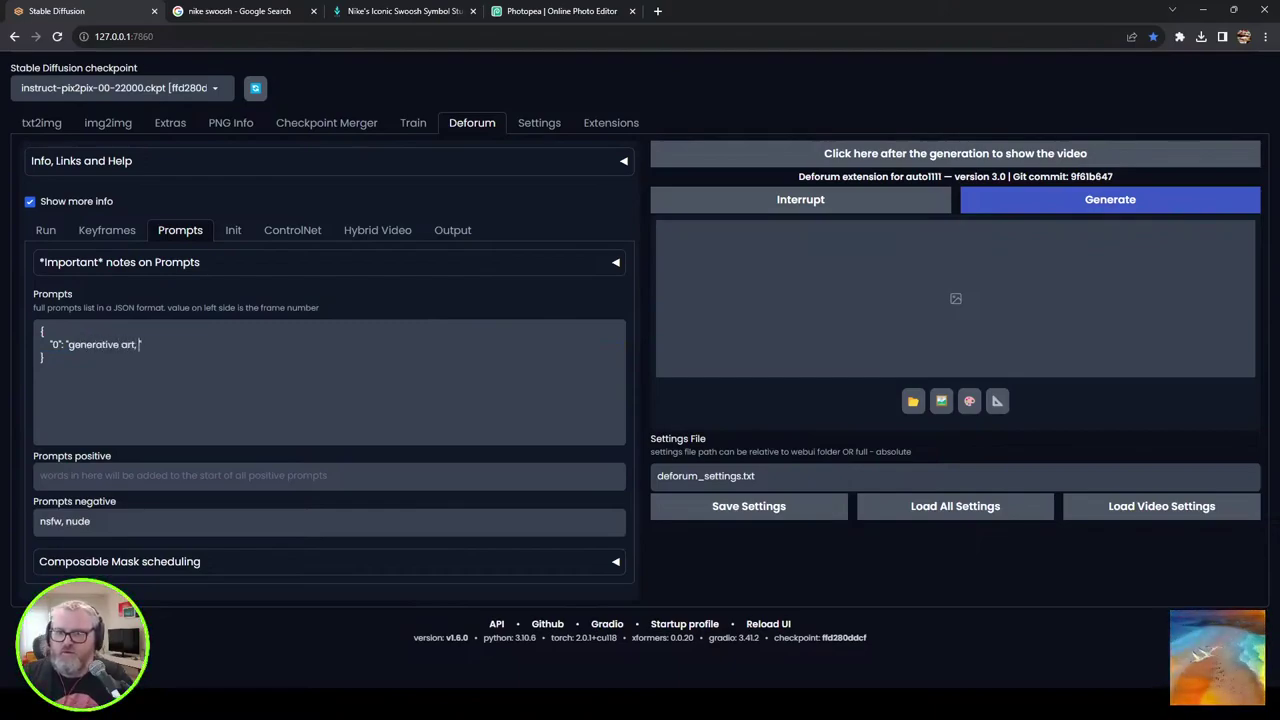
text(raffiti, solar system,)
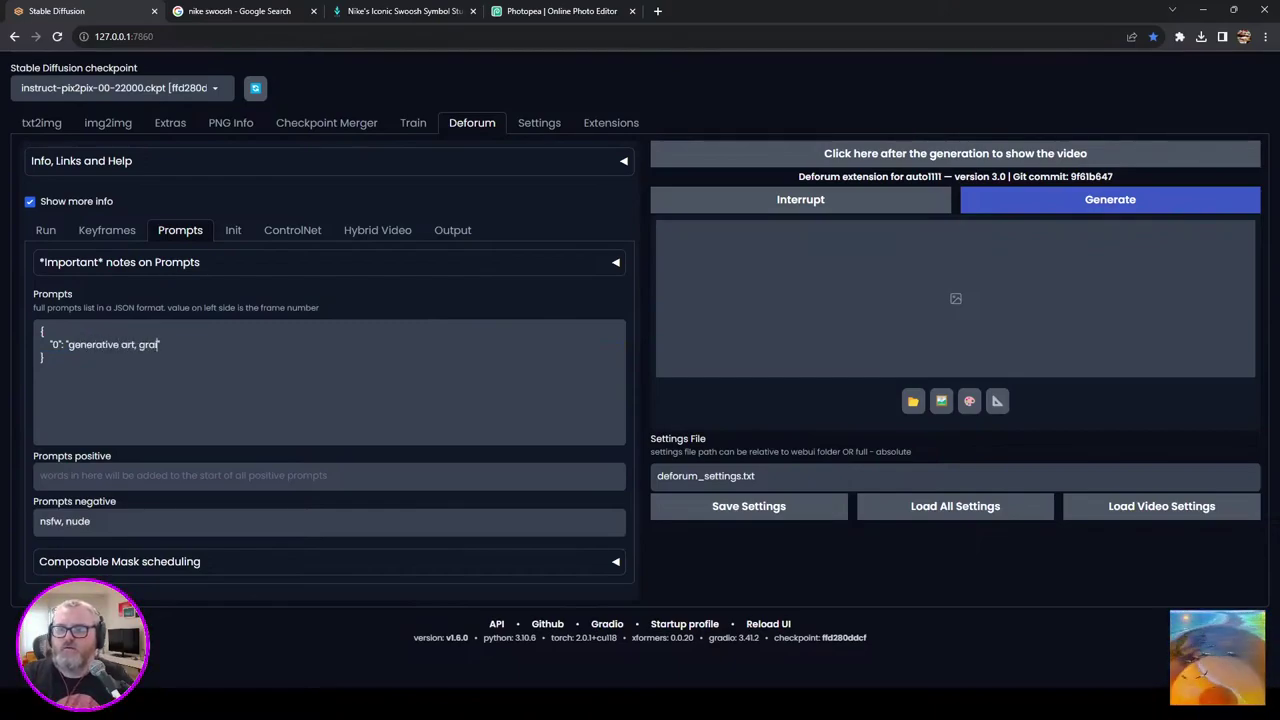
key(BackSpace)
key(BackSpace)
key(BackSpace)
key(BackSpace)
key(BackSpace)
key(BackSpace)
key(BackSpace)
key(BackSpace)
key(BackSpace)
key(BackSpace)
key(BackSpace)
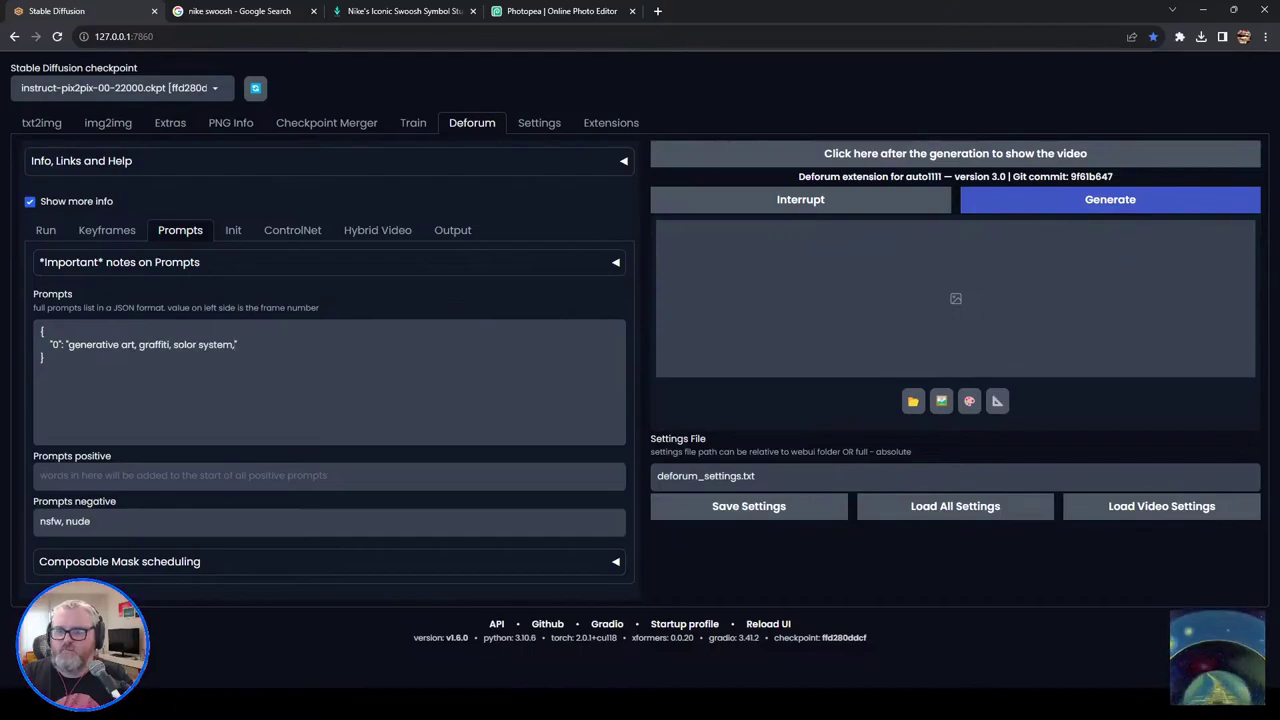
text(ar sys)
text(tem, spraypaint on con)
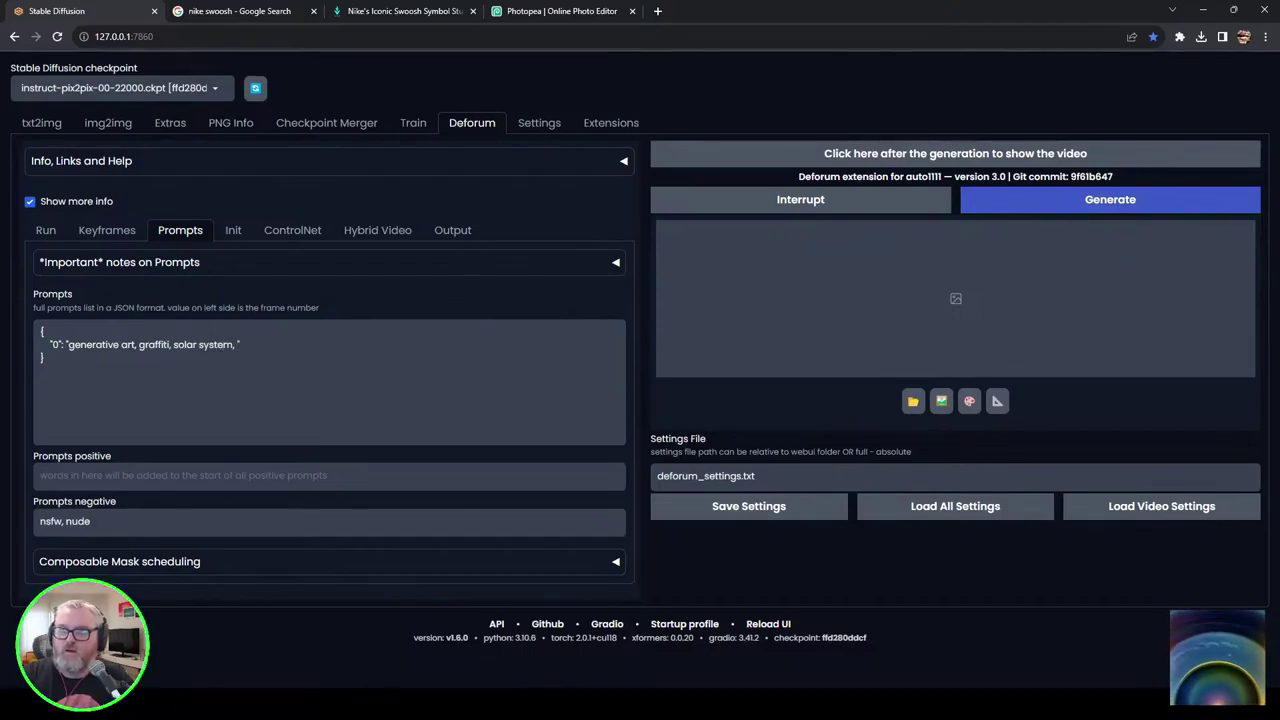
Step: Append "spraypaint on concrete" to the frame 0 prompt and set the video init path to "C:\tmp\reverse_whirlpool\0001-0280-2.mp4"
text(crete)
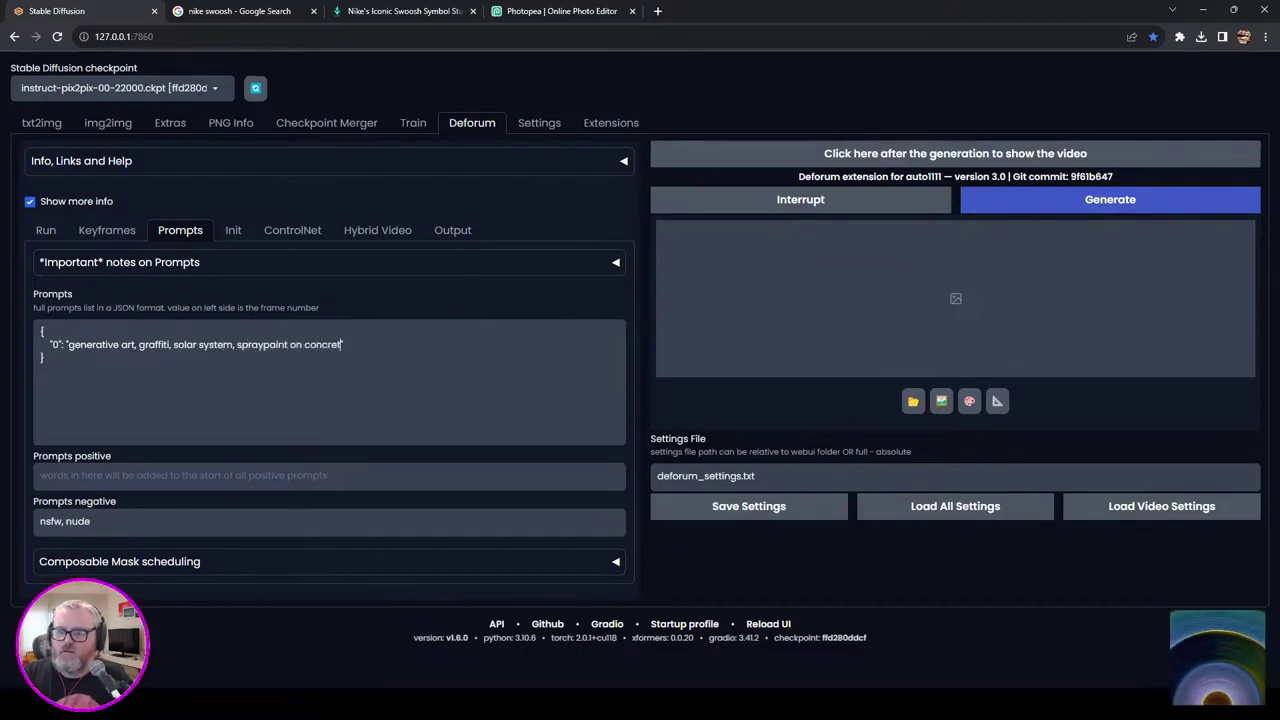
click(233, 230)
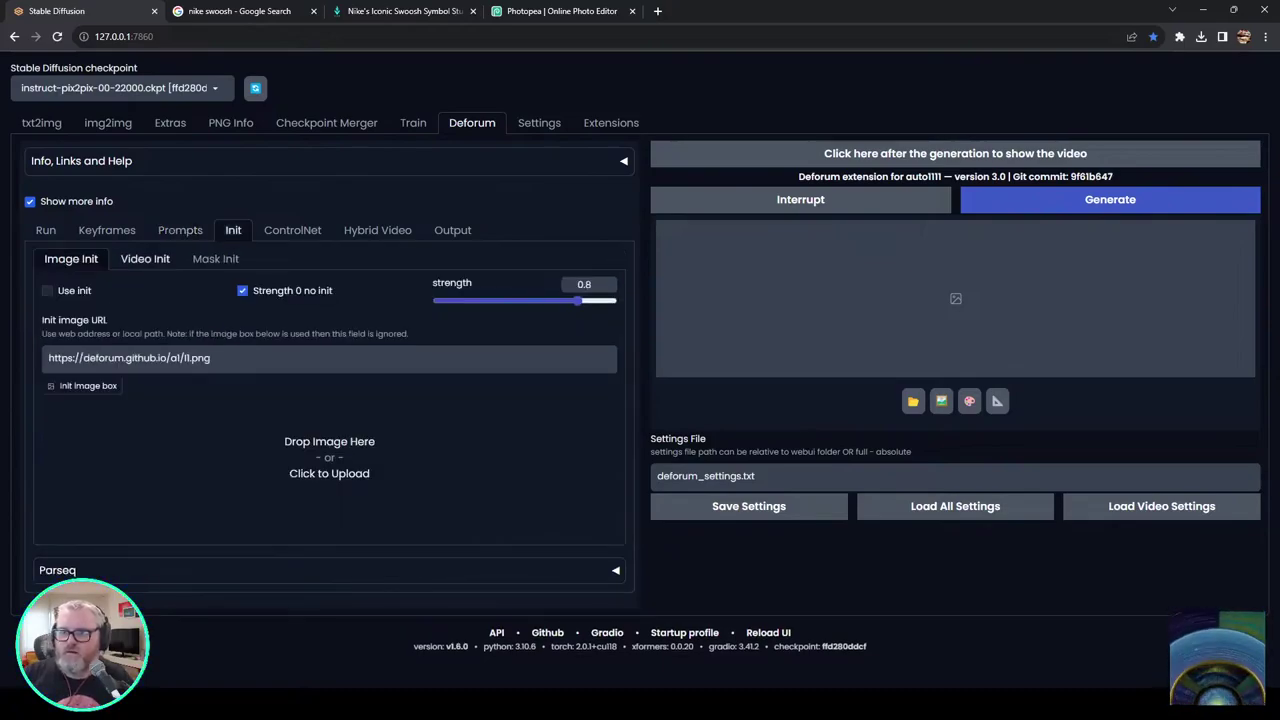
click(145, 259)
triple_click(155, 303)
key(ctrl+v)
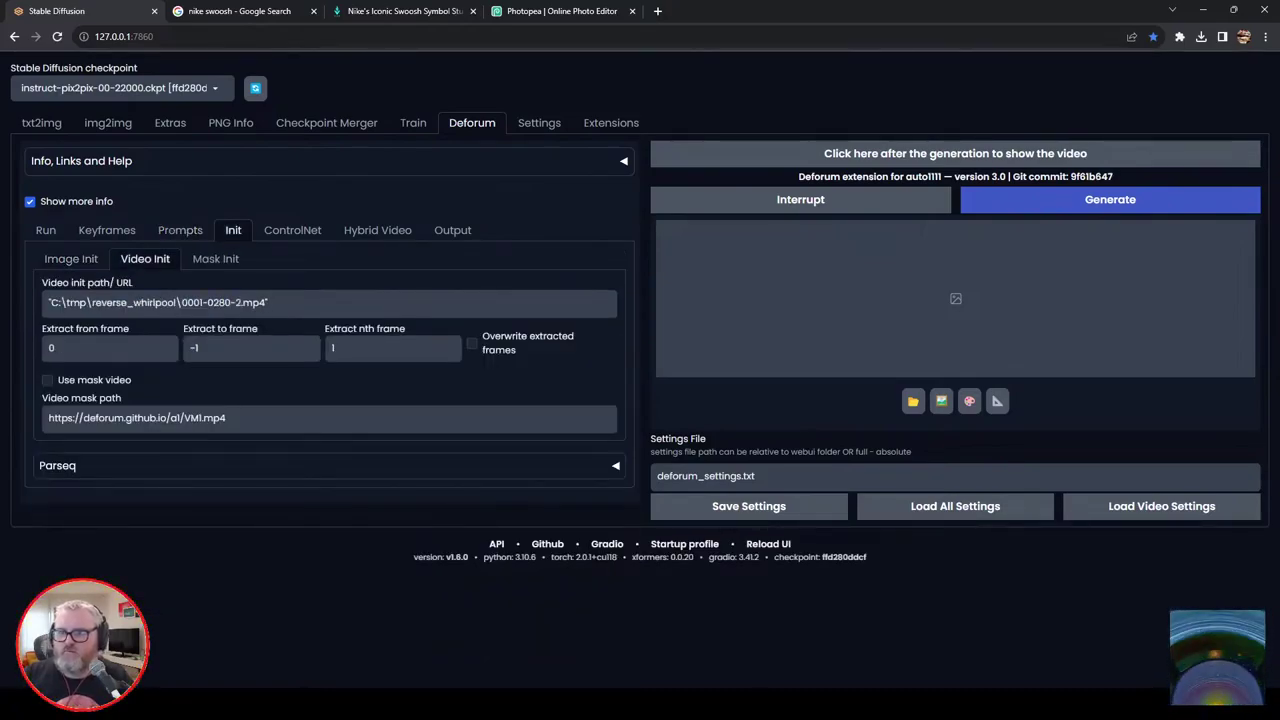
Step: Enable ControlNet model 1 with Pixel Perfect, preprocessor none and the control_v1p_sd15_qrcode_monster model
click(292, 230)
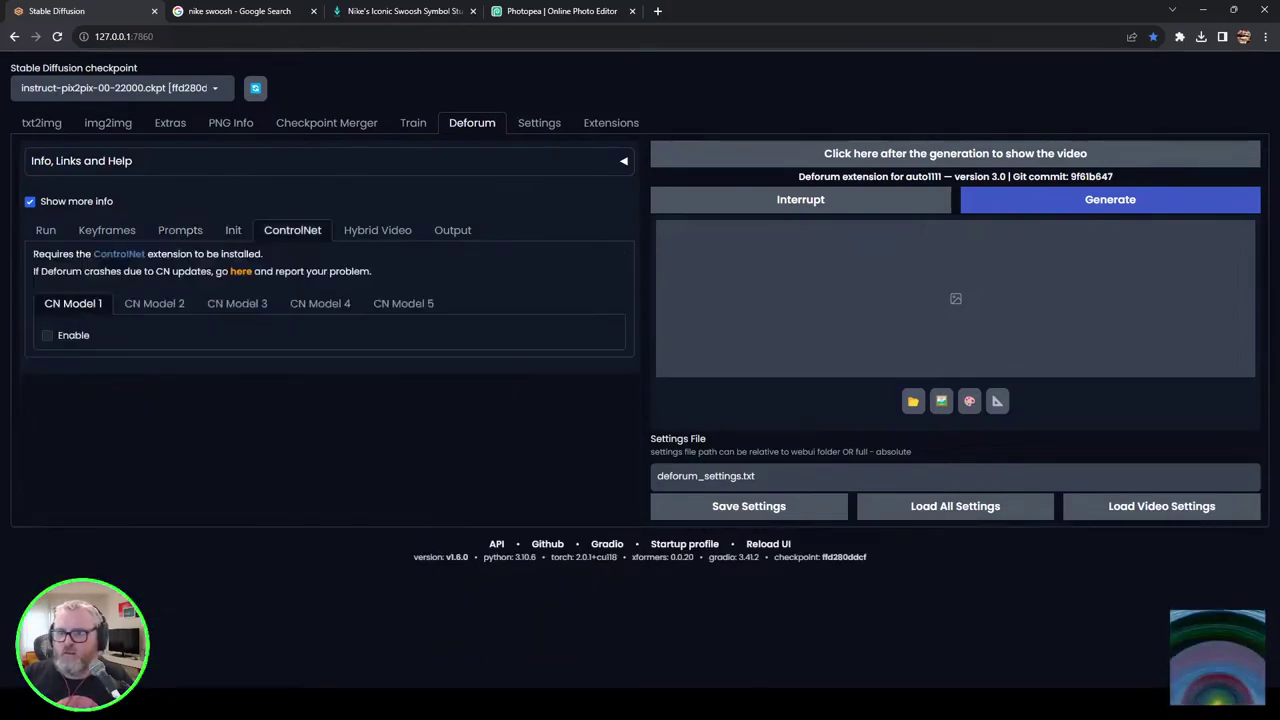
click(48, 335)
click(170, 379)
click(63, 80)
click(444, 379)
click(430, 303)
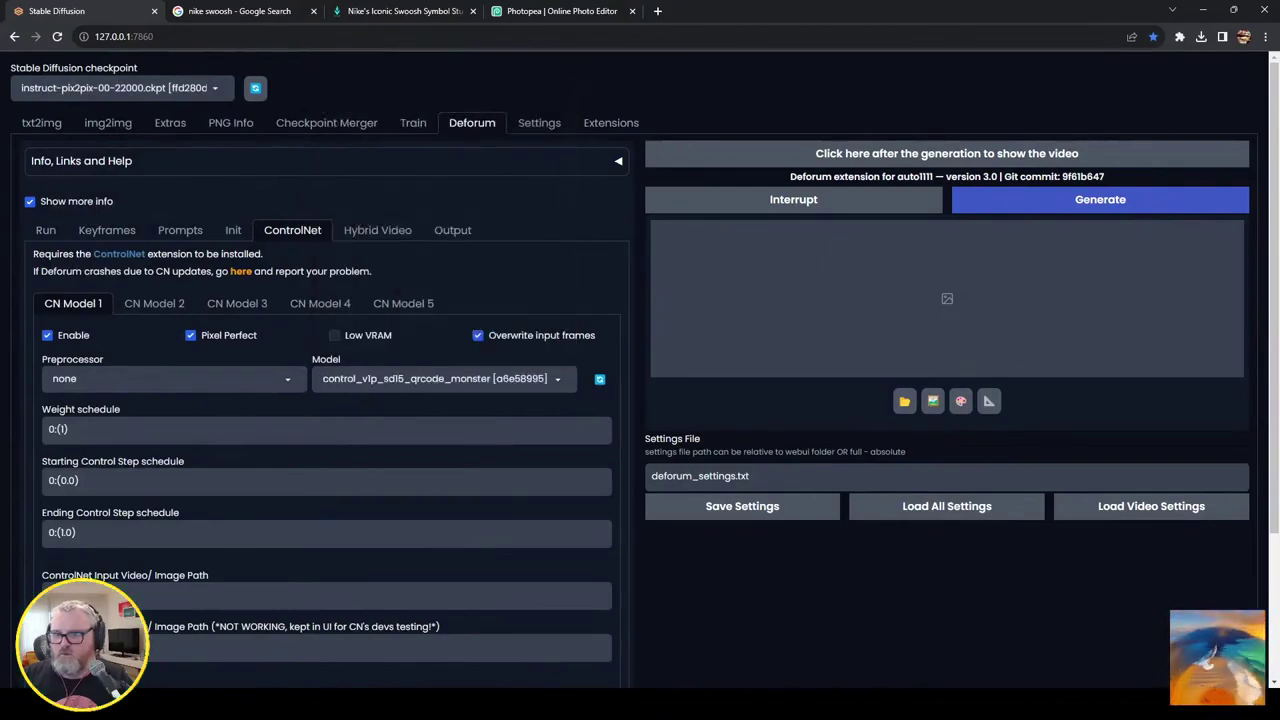
Step: Set the ControlNet weight schedule to 0:(0.8) and its input video path to "C:\tmp\reverse_whirlpool\0001-0280-2.mp4"
double_click(60, 428)
text(0.8)
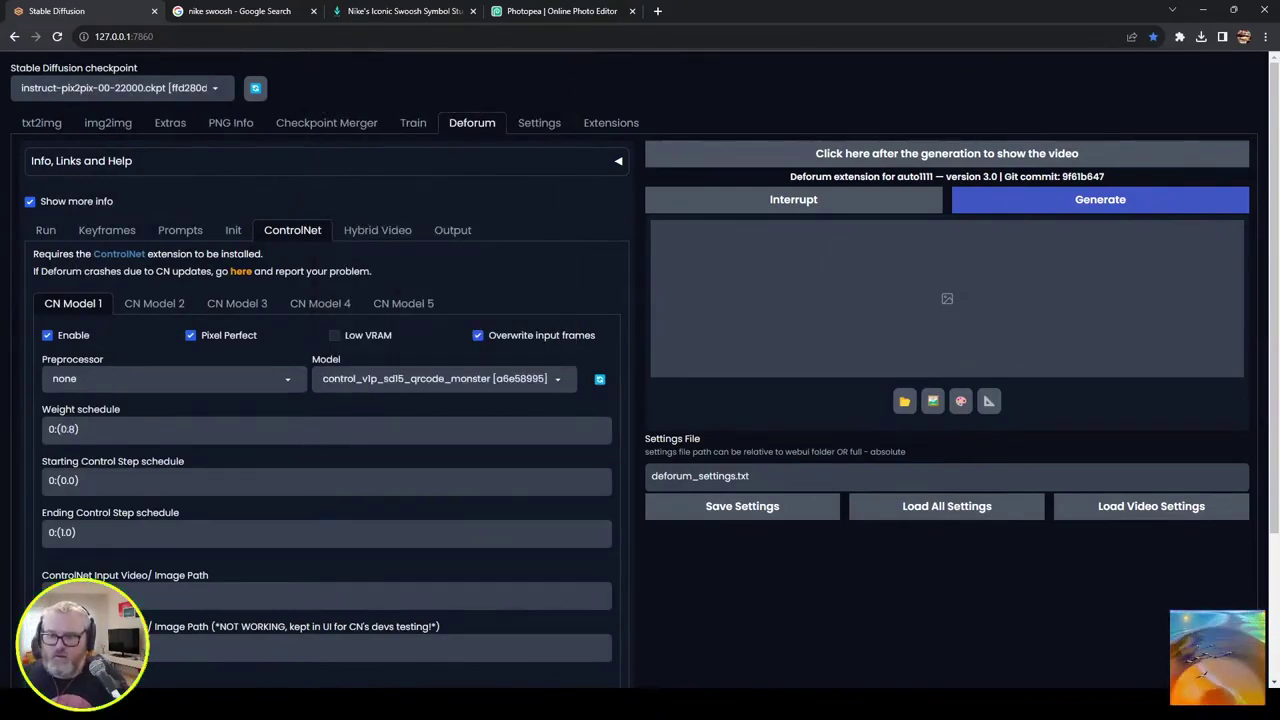
text("C:\tmp\reverse_whirlpool\0001-0280-2.mp4")
scroll(640, 400, down, 2)
scroll(640, 400, up, 2)
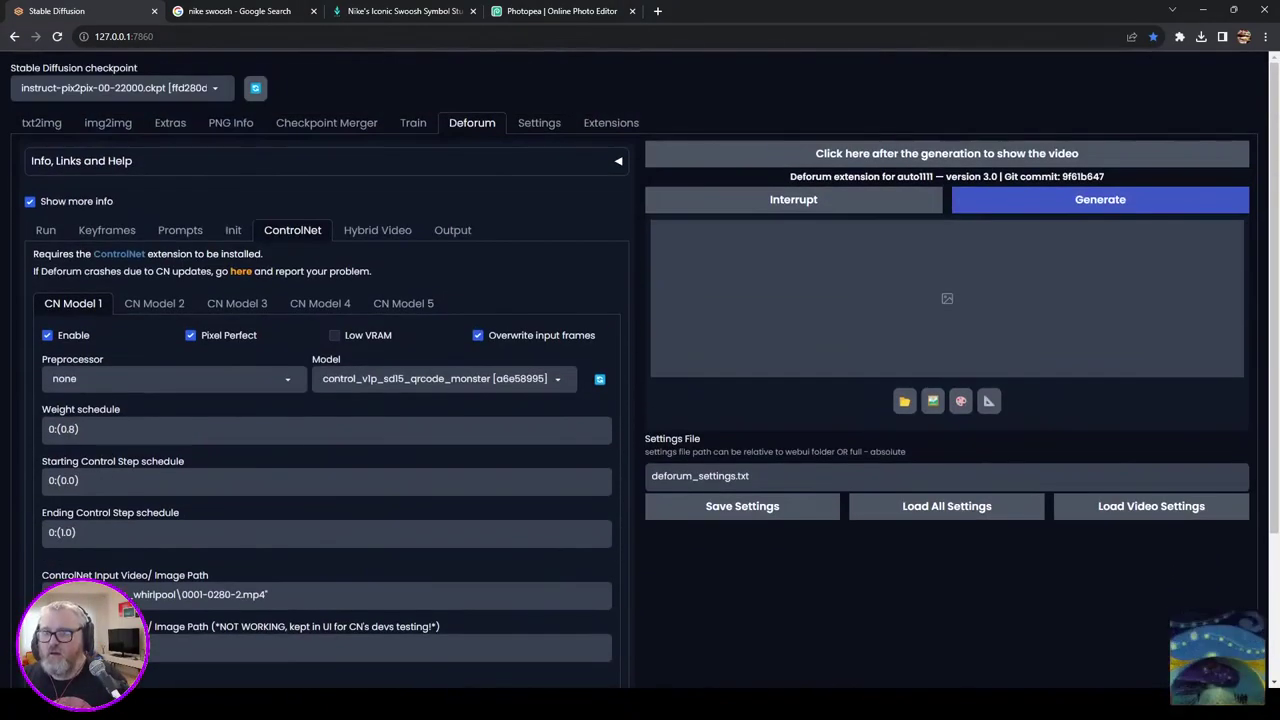
Step: Configure hybrid video with After Generation compositing, generated input frames, Optical Flow motion, Farneback method, Video Depth mask and a comp alpha of 0
click(377, 230)
click(322, 344)
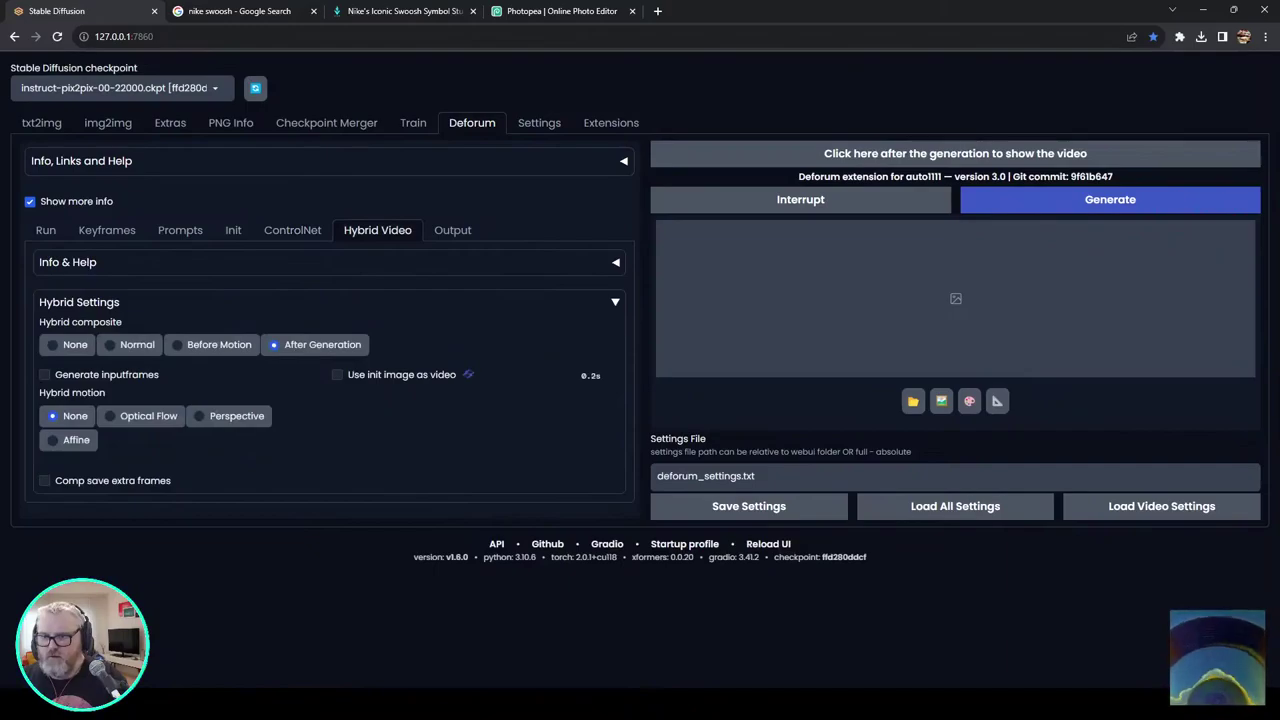
click(110, 374)
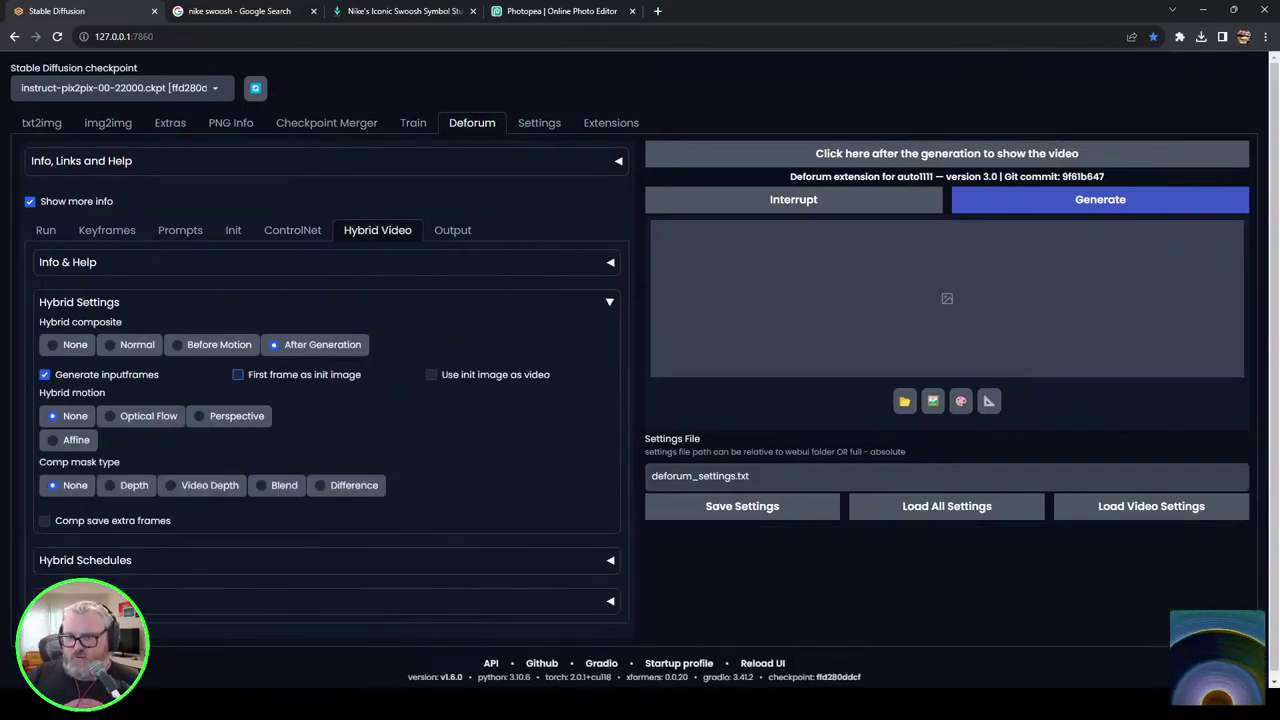
click(229, 416)
click(141, 416)
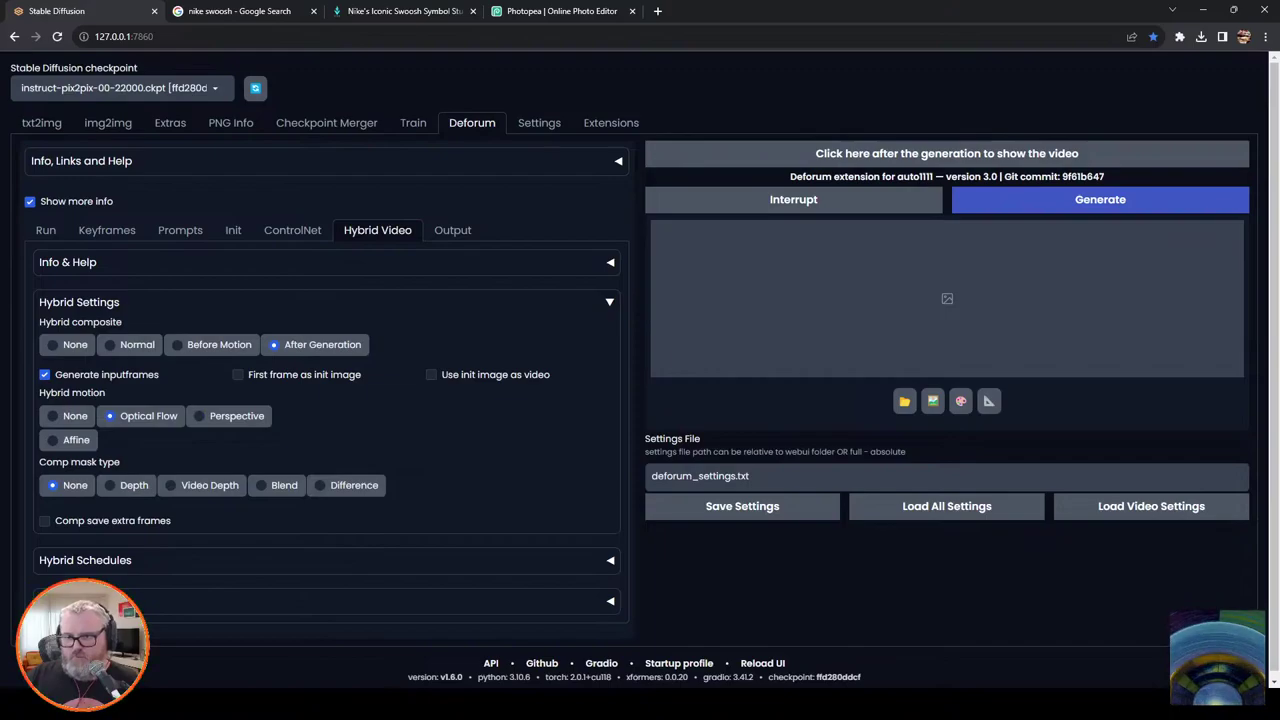
click(370, 440)
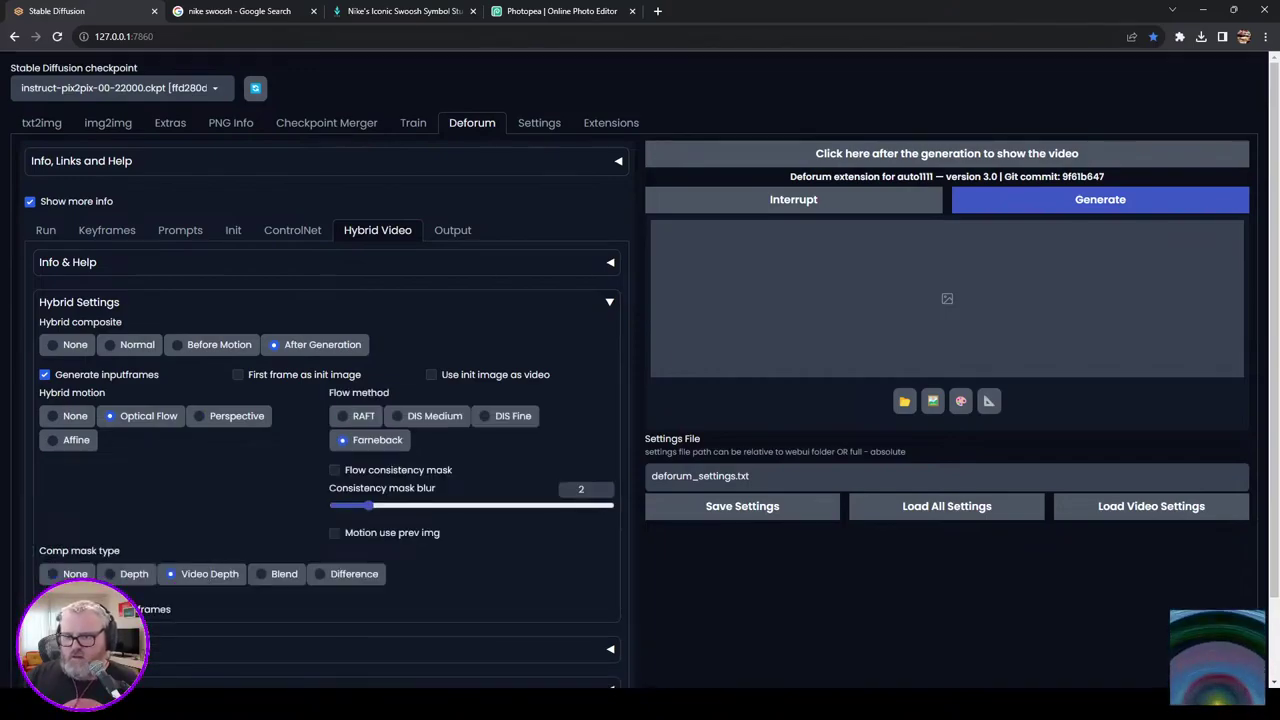
scroll(640, 400, down, 2)
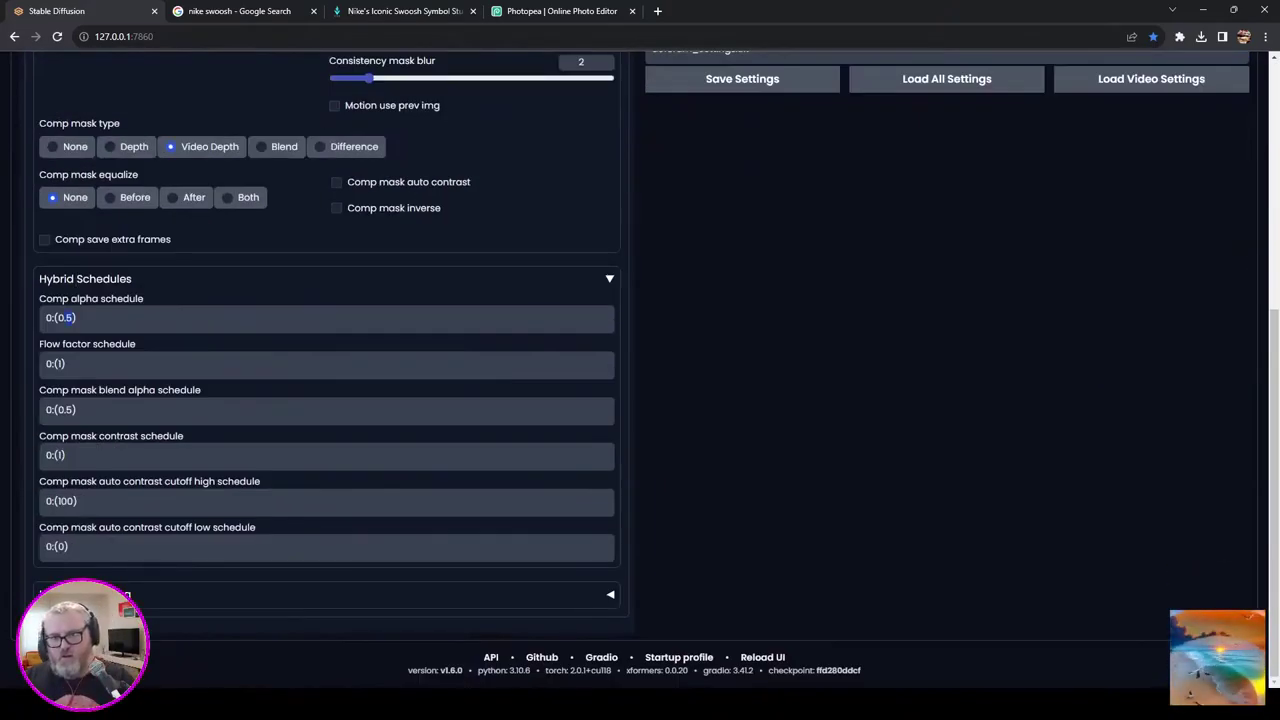
text(0)
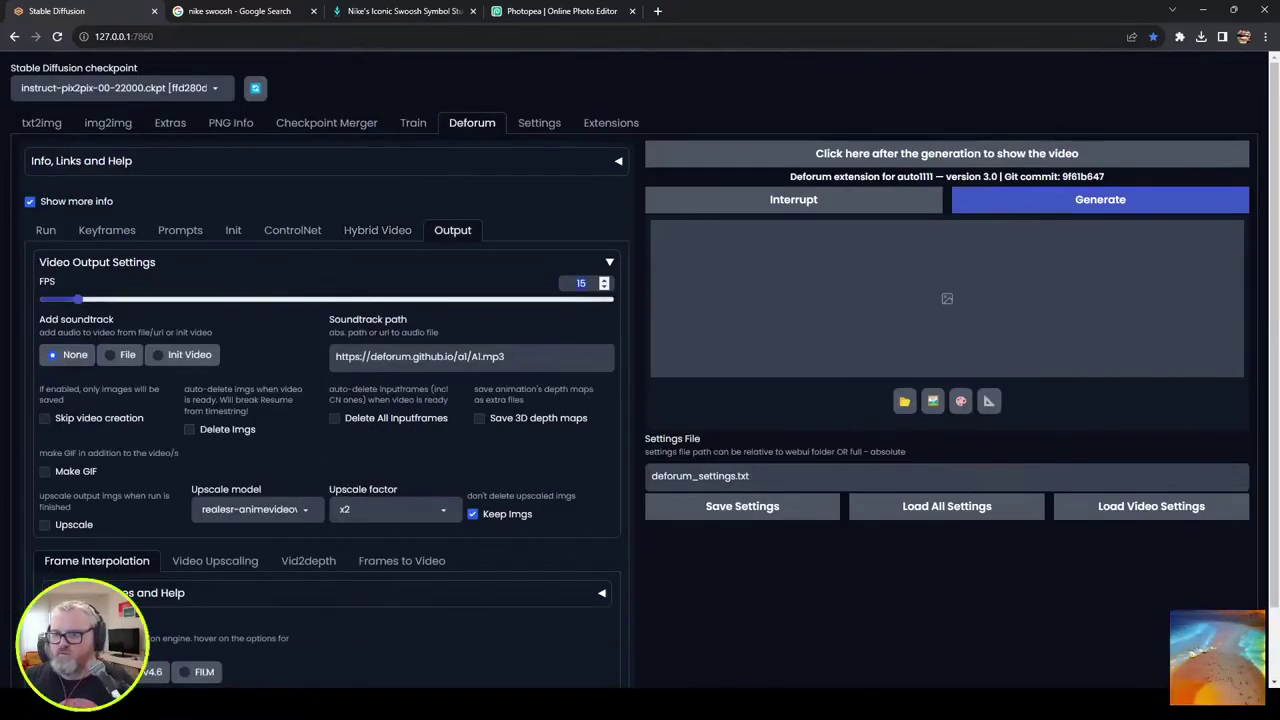
Step: Set the output video to 24 FPS and start generating the animation
scroll(640, 370, down, 1)
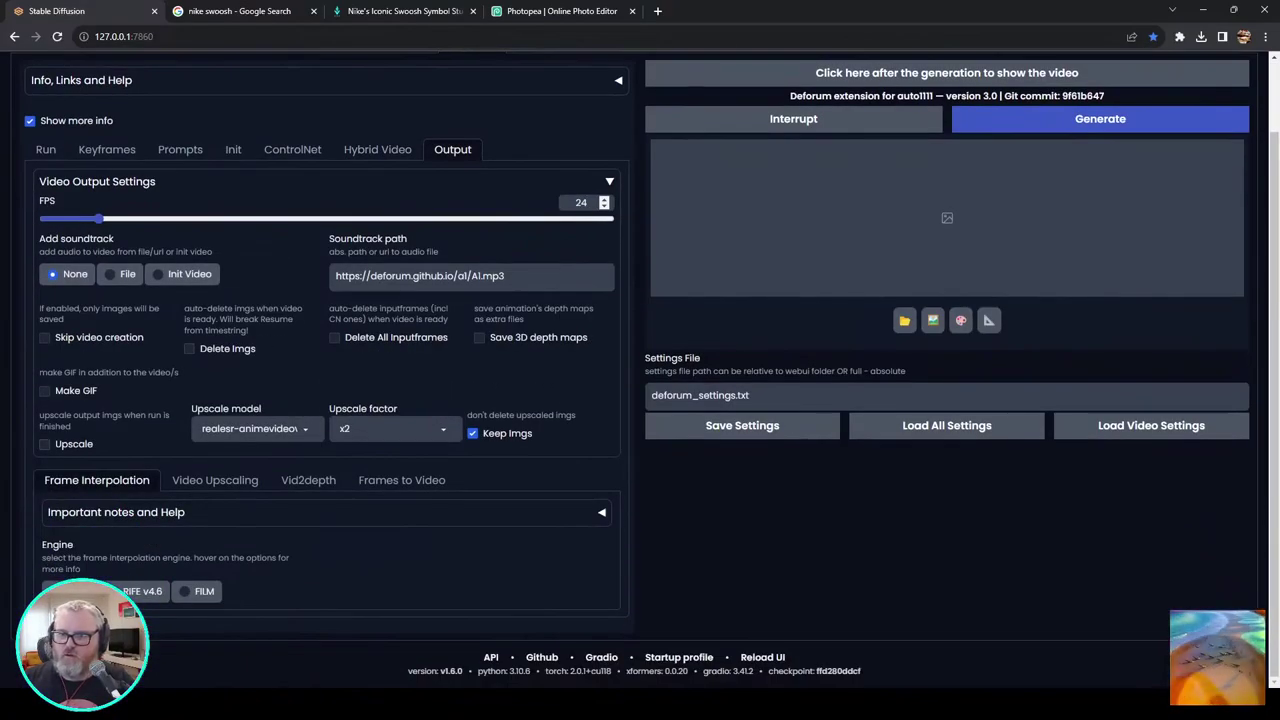
click(46, 149)
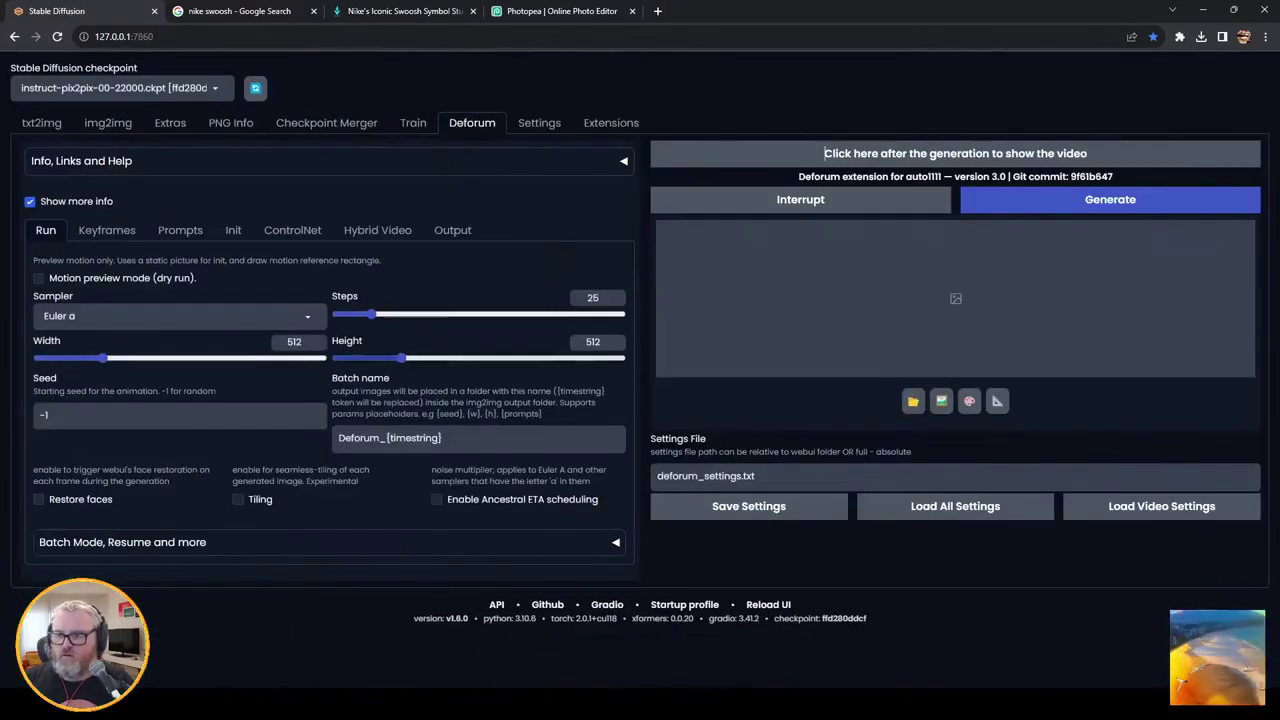
click(1110, 200)
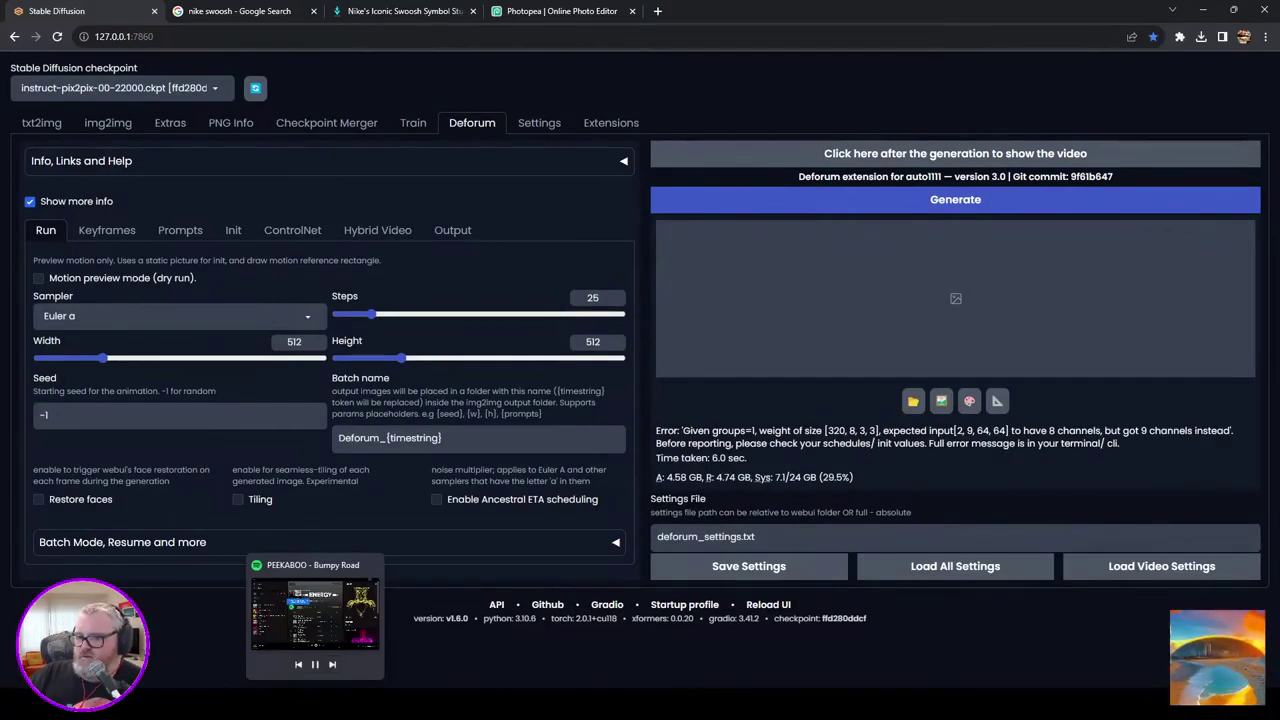
Step: Check the video init settings, and switch to Blender to examine the source animation's resolution, frame range and output settings
click(233, 230)
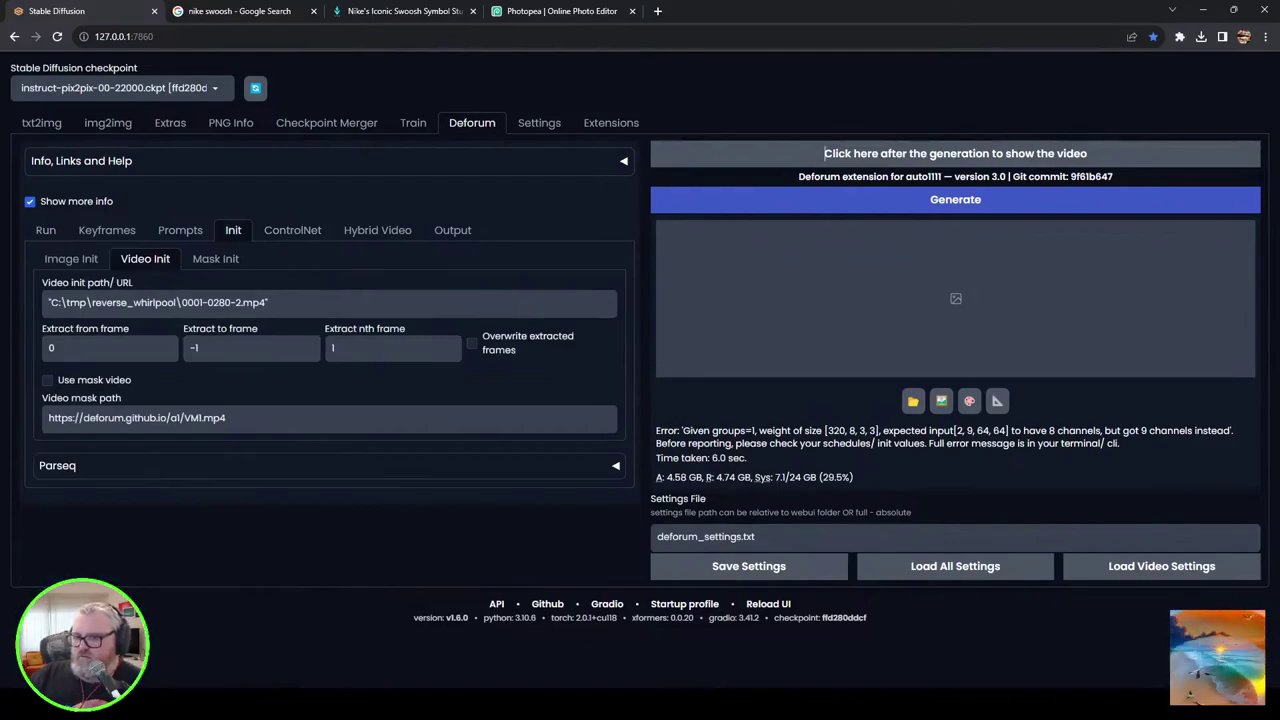
click(292, 703)
click(241, 636)
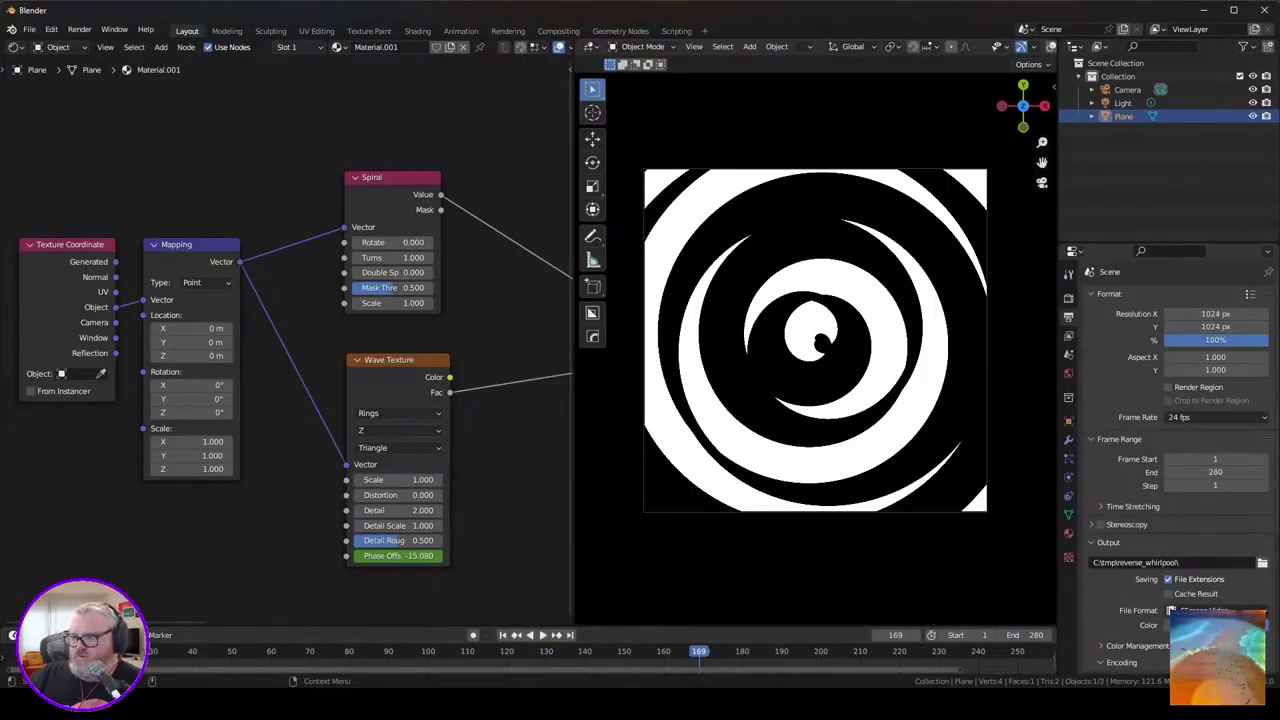
scroll(1176, 465, down, 2)
scroll(1176, 465, up, 2)
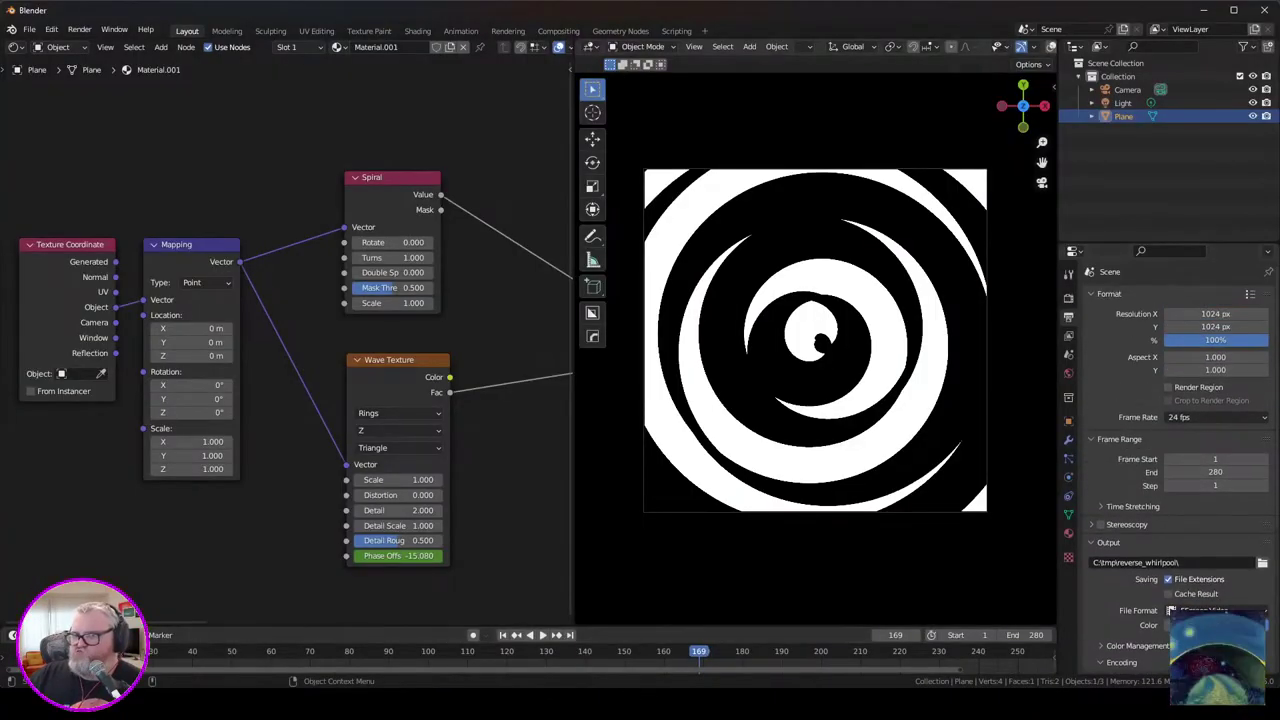
click(341, 47)
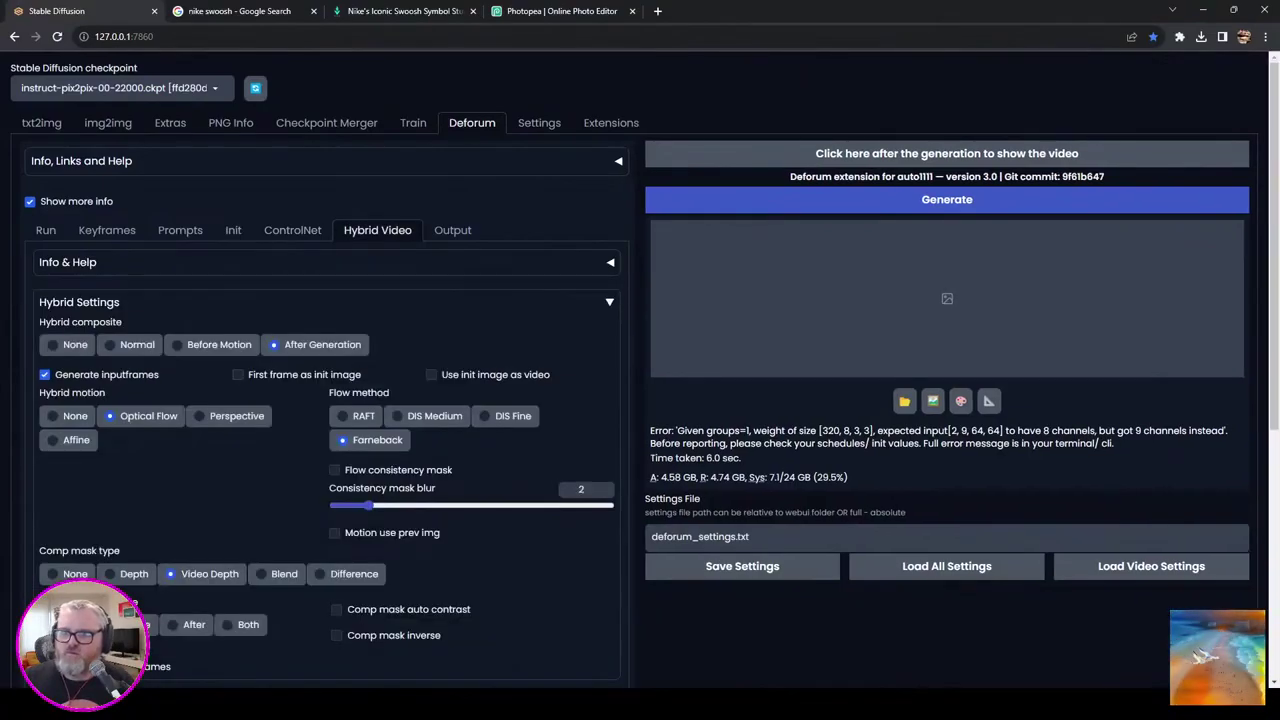
Step: Review the hybrid video settings and the ControlNet model selection for the cause of the generation error
scroll(640, 400, down, 3)
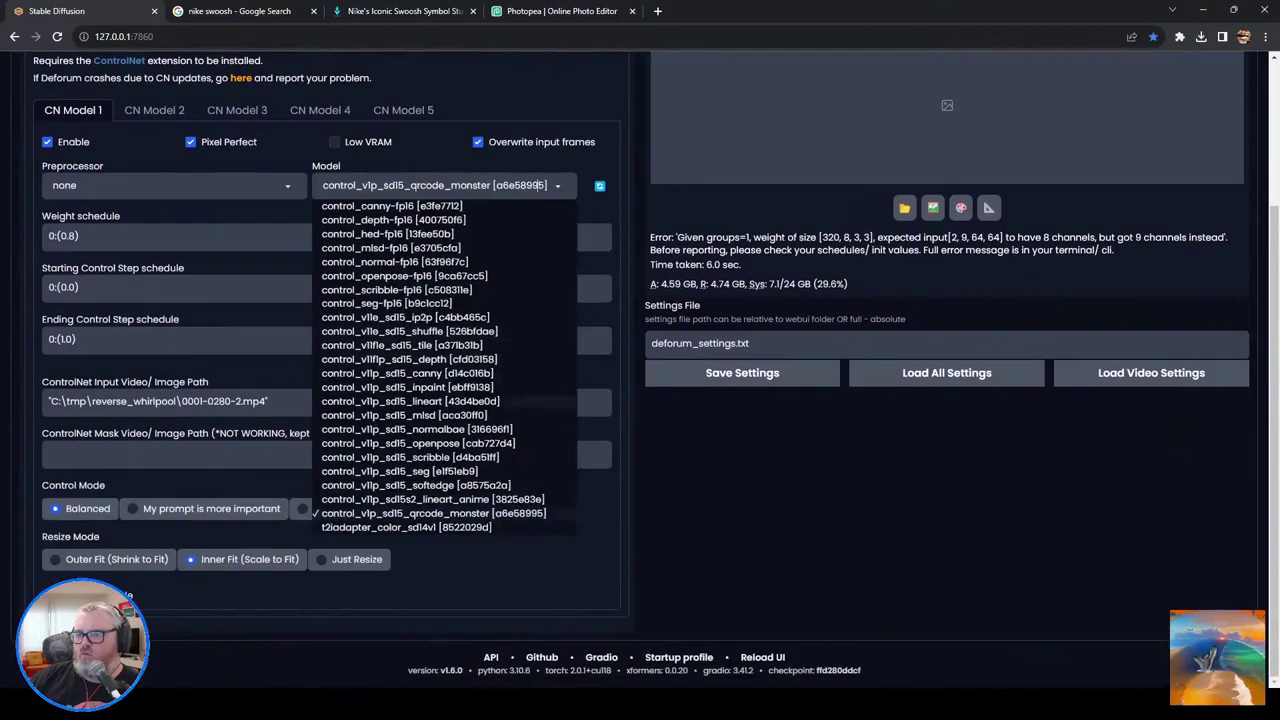
key(Escape)
scroll(640, 400, up, 3)
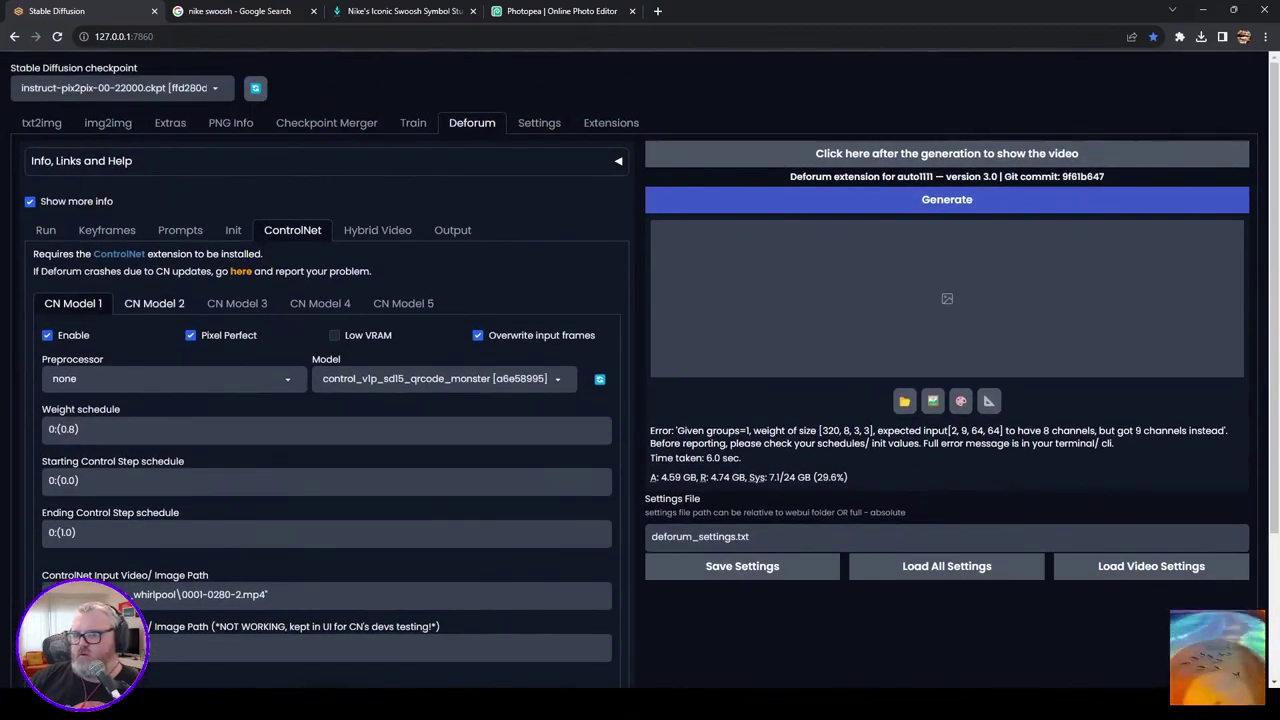
click(154, 303)
click(73, 303)
Step: Try "C:\tmp\hex_flower2\0001-0280.mp4" as the video init path and review the prompts and keyframe settings
click(233, 230)
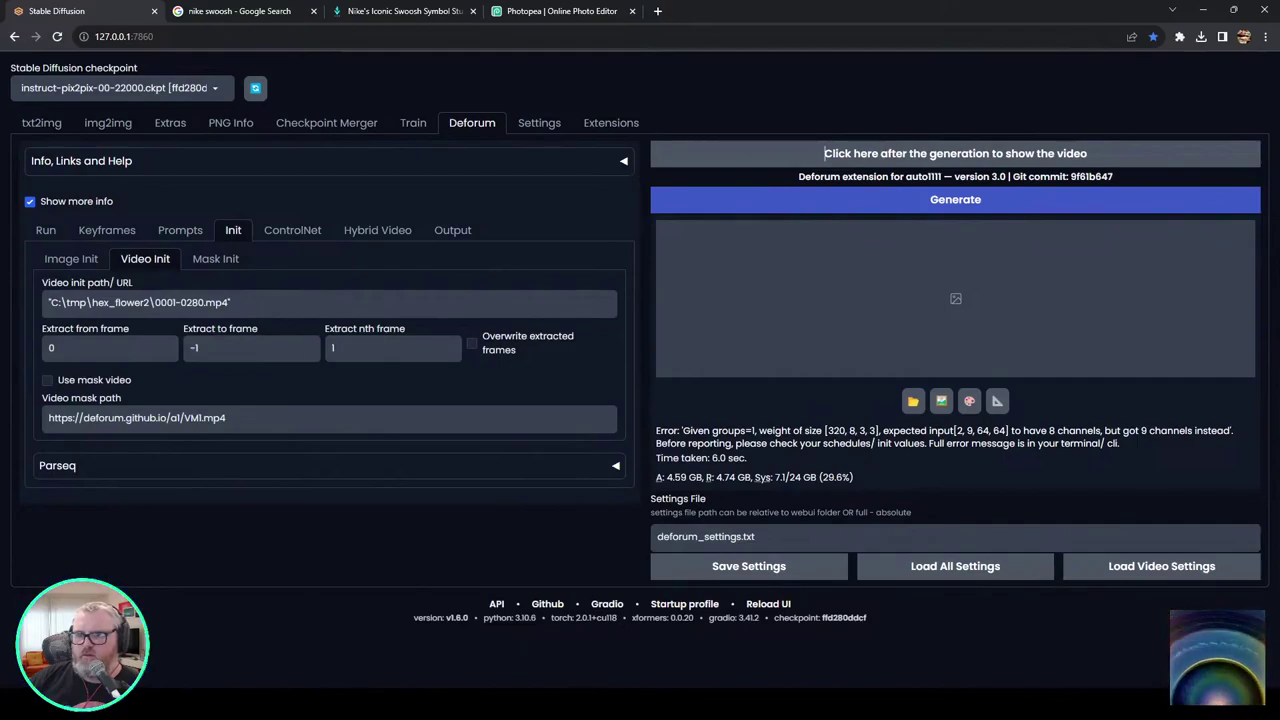
click(180, 230)
click(107, 230)
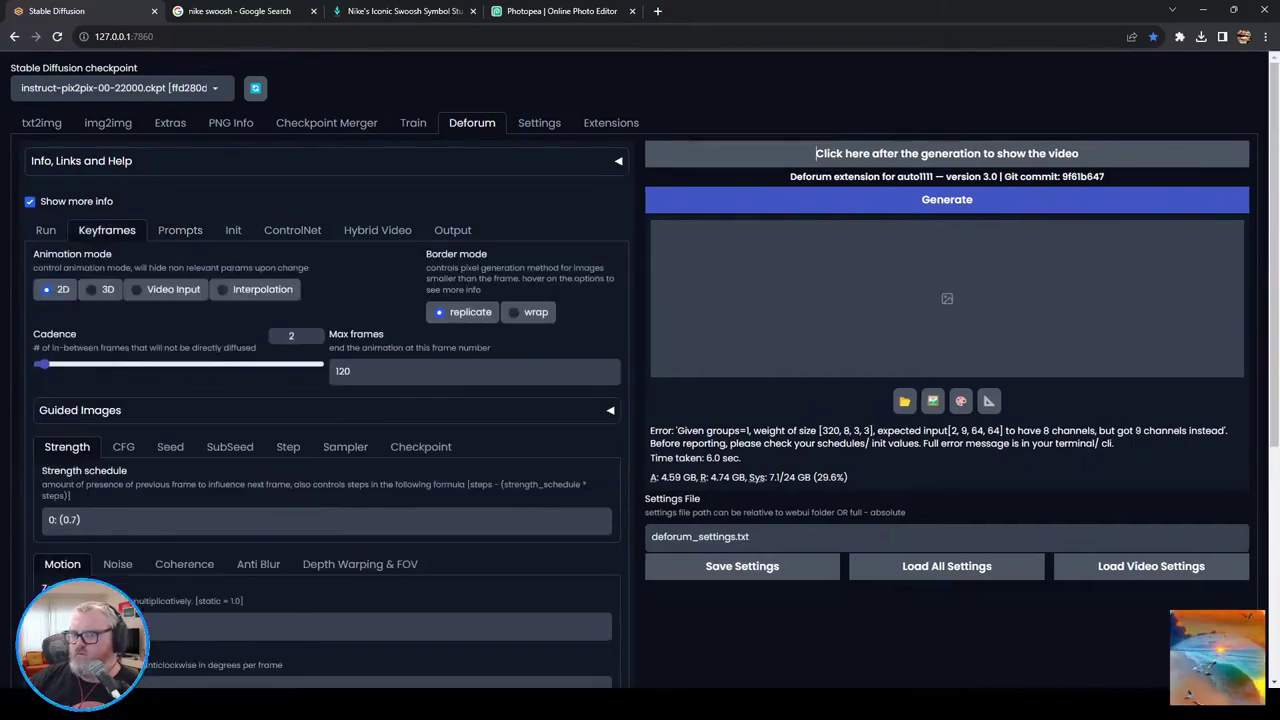
scroll(330, 400, down, 3)
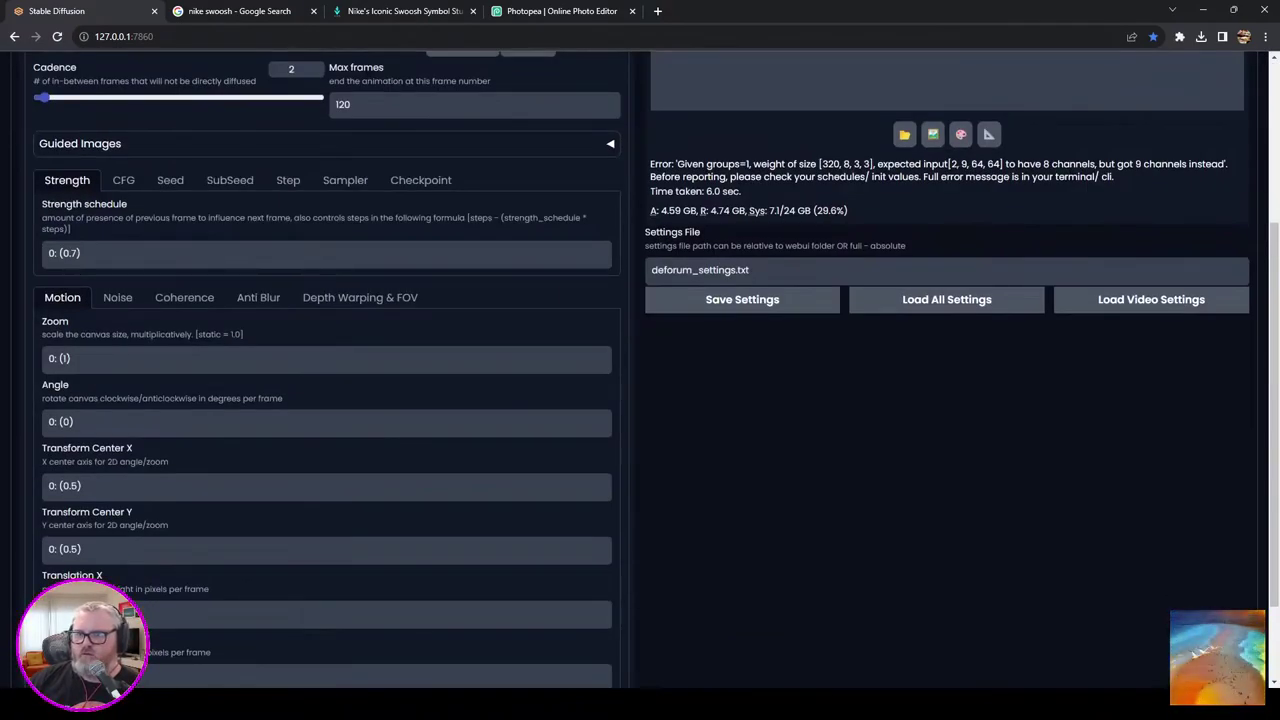
scroll(330, 400, down, 2)
scroll(330, 400, up, 3)
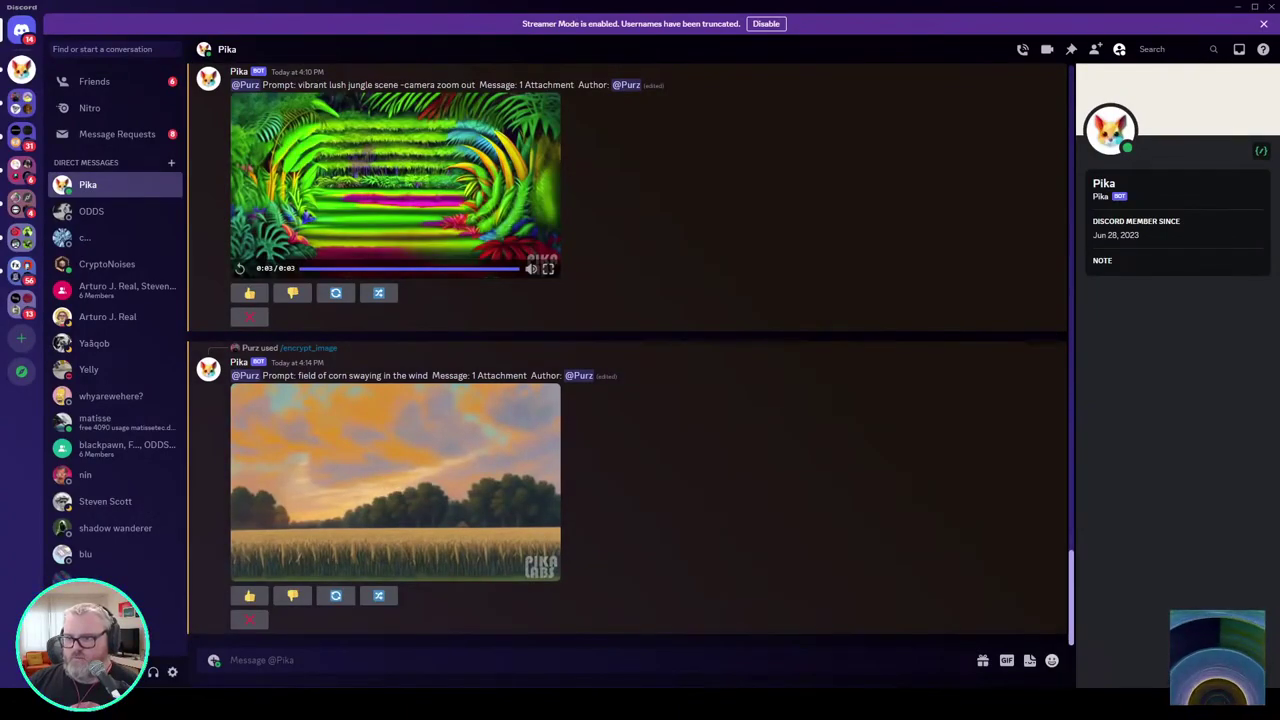
Step: Return to the Stable Diffusion page and change the checkpoint to photon_v1.safetensors
click(240, 571)
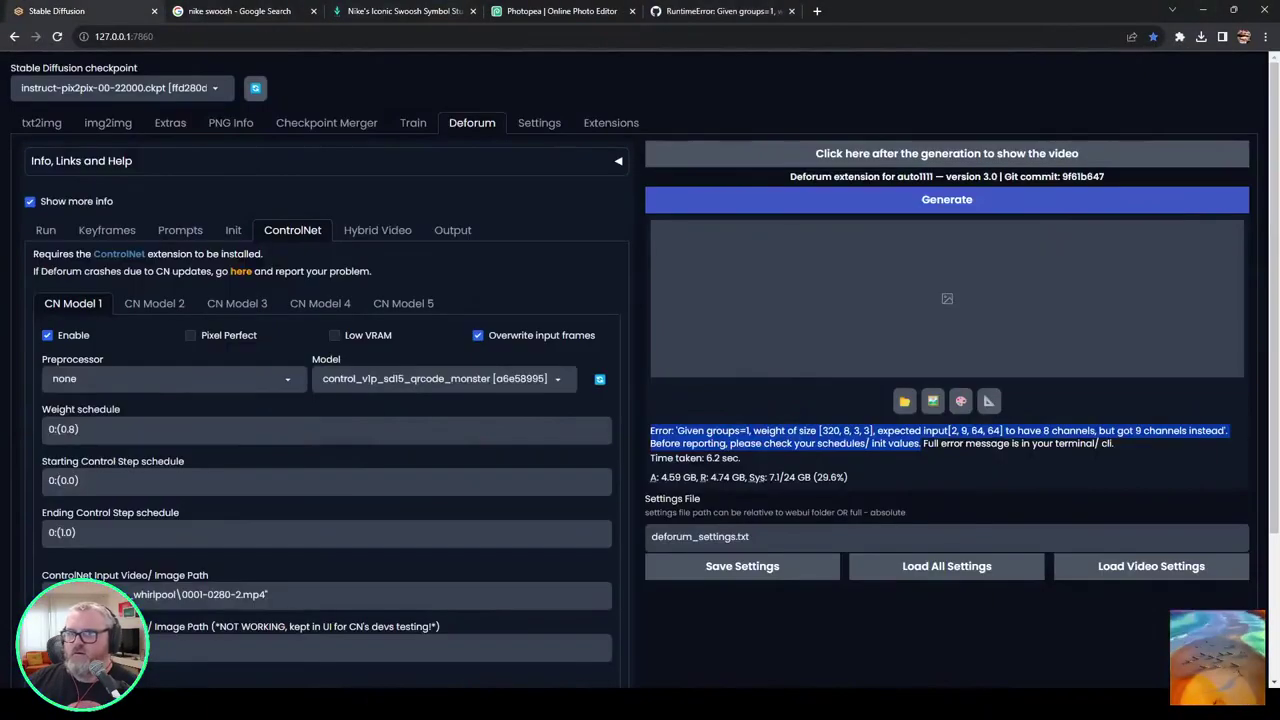
click(77, 88)
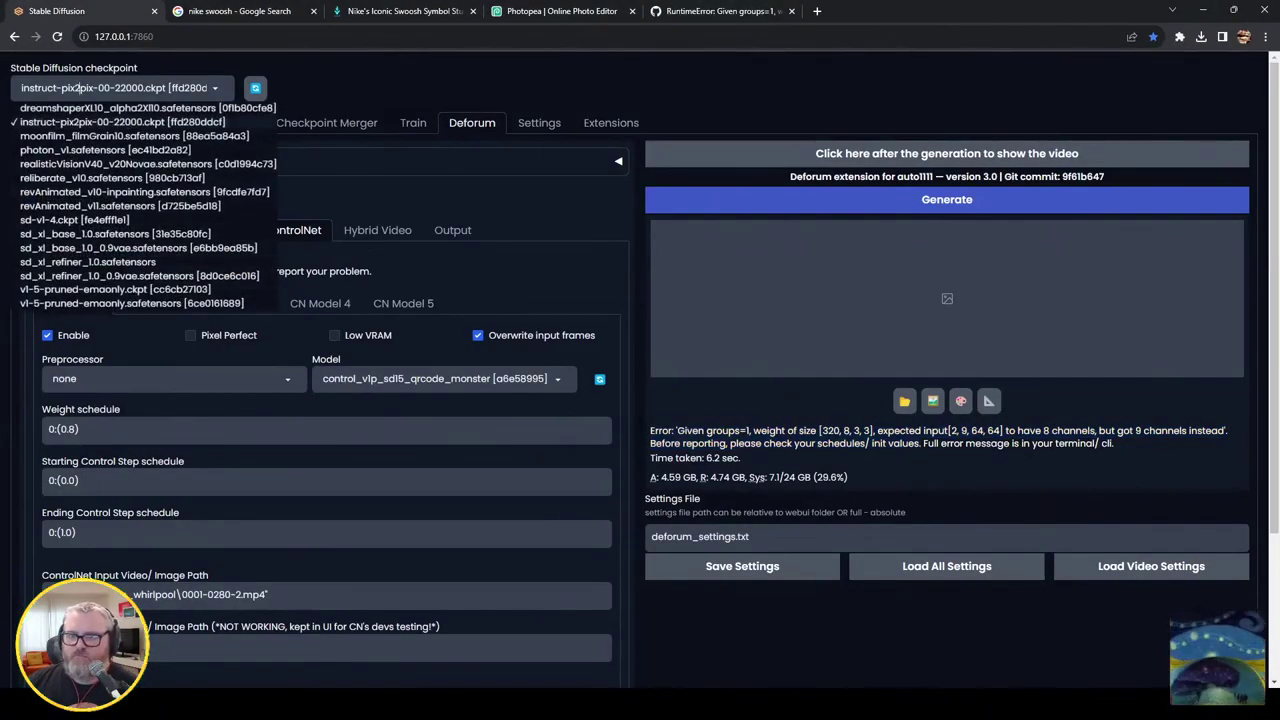
click(100, 149)
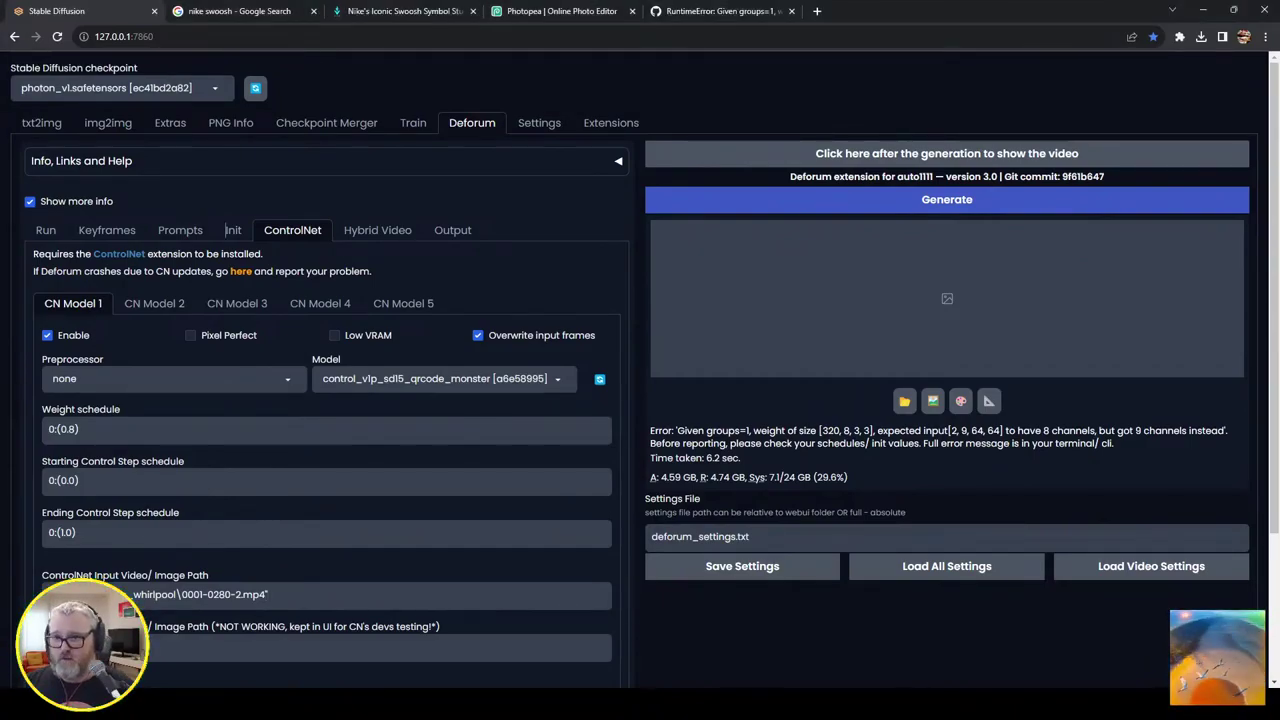
Step: Set the video init path back to "C:\tmp\reverse_whirlpool\0001-0280-2.mp4", review the run and prompt settings, and generate the animation
click(233, 230)
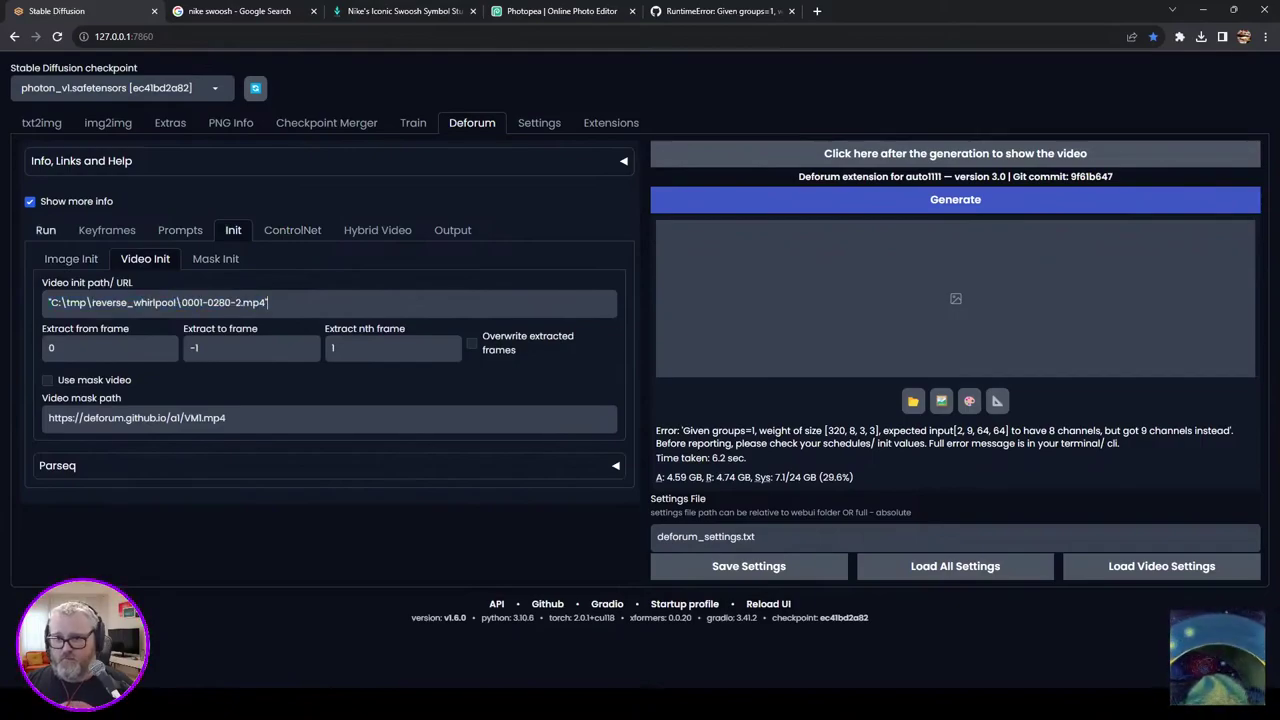
click(46, 230)
click(180, 230)
click(955, 200)
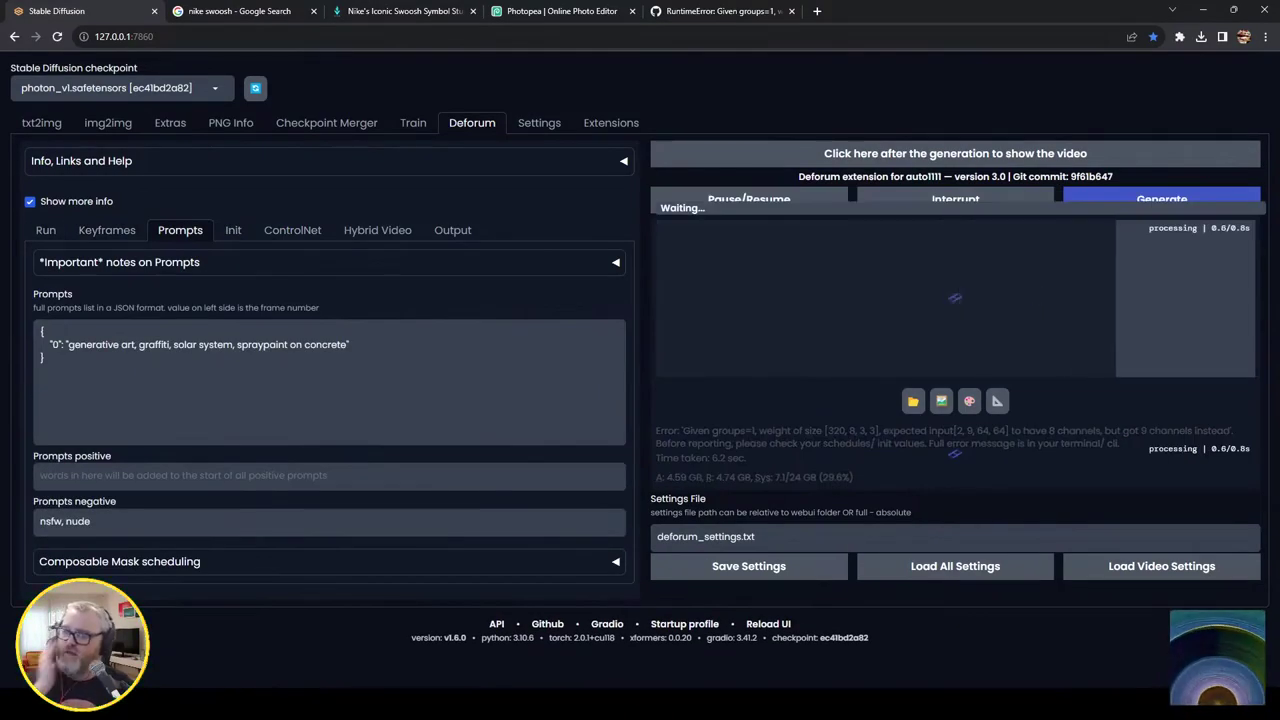
Step: Check the generation progress in the command window and return to the Stable Diffusion page
click(258, 704)
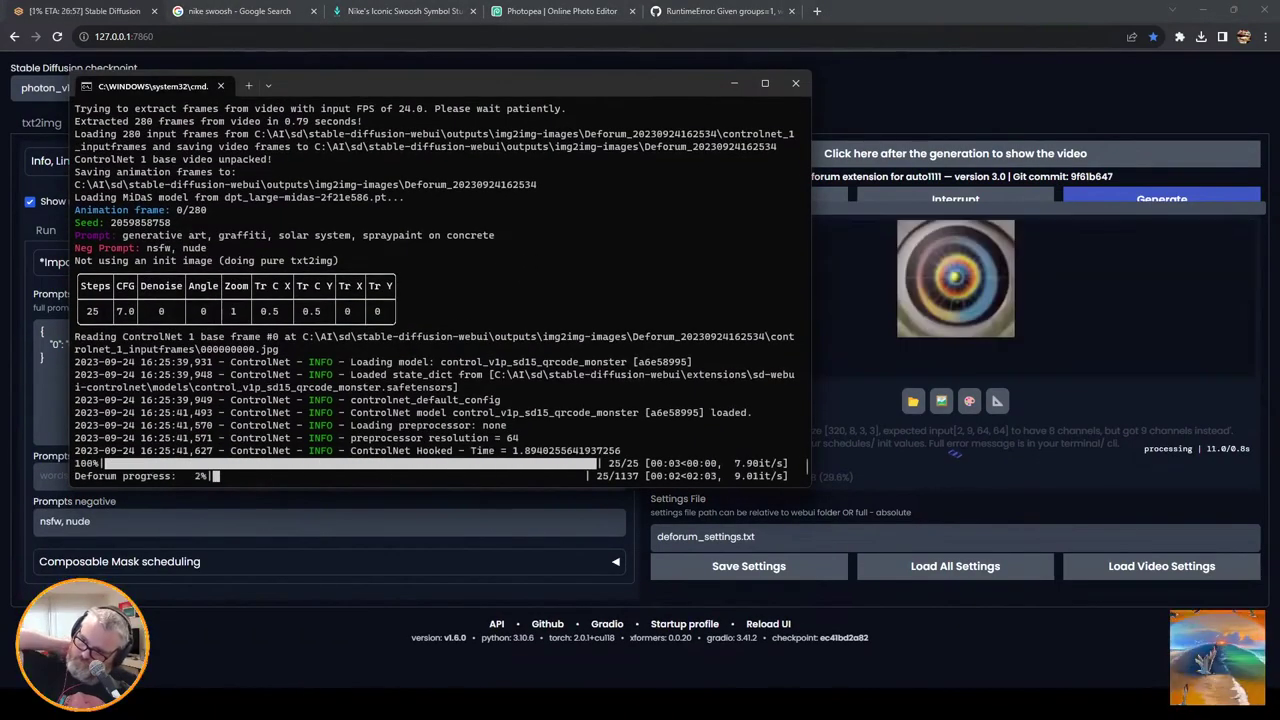
key(alt+Tab)
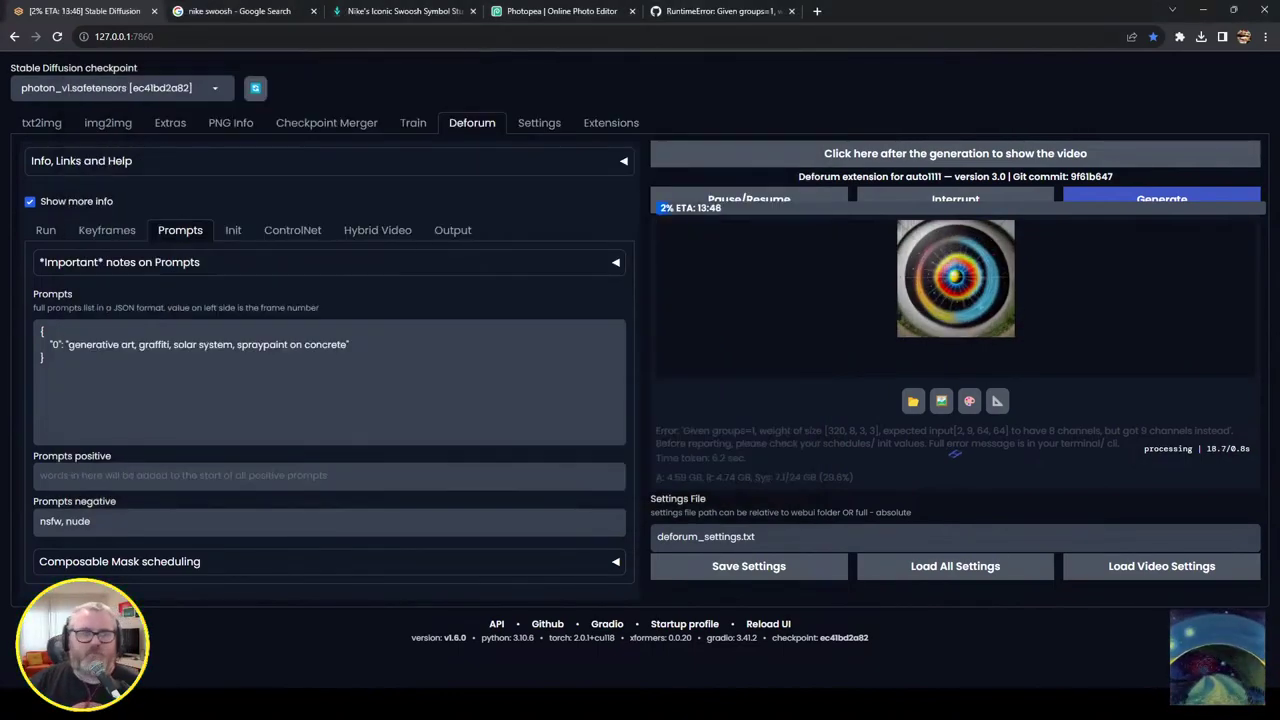
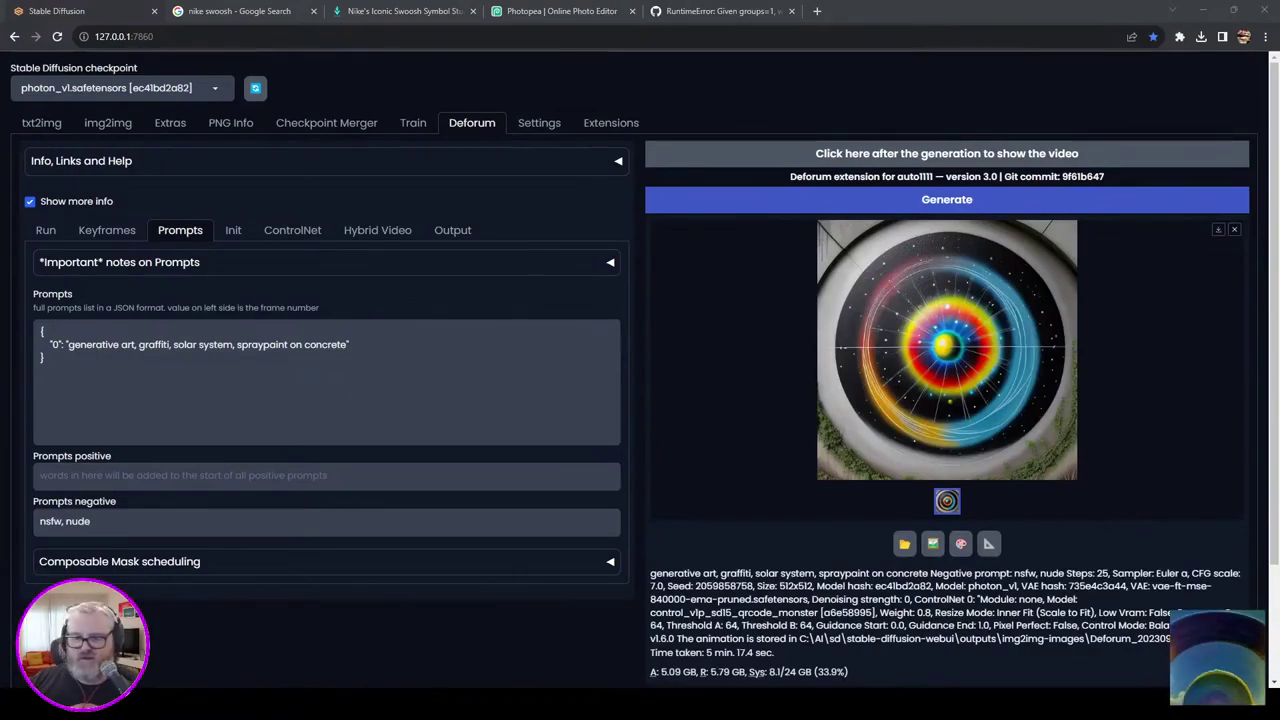
Step: In File Explorer, open the Stable Diffusion output folder outputs\img2img-images through the Run dialog
mouse_move(125, 704)
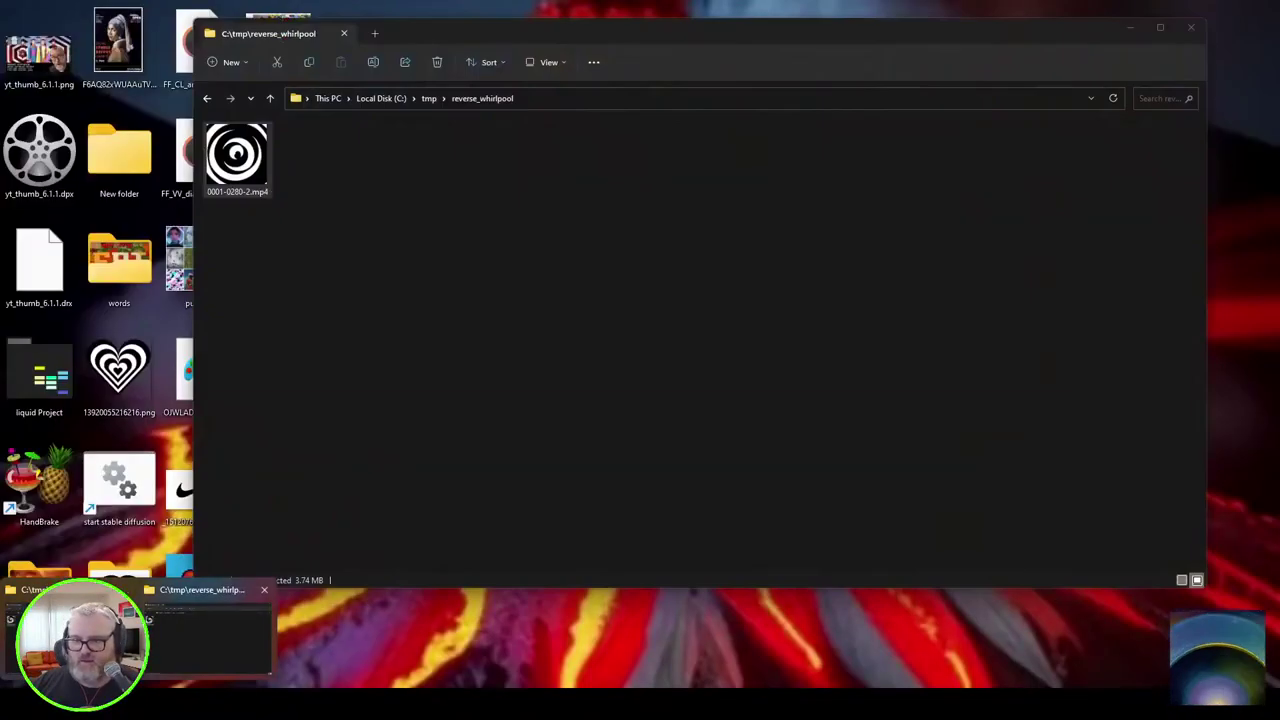
click(68, 636)
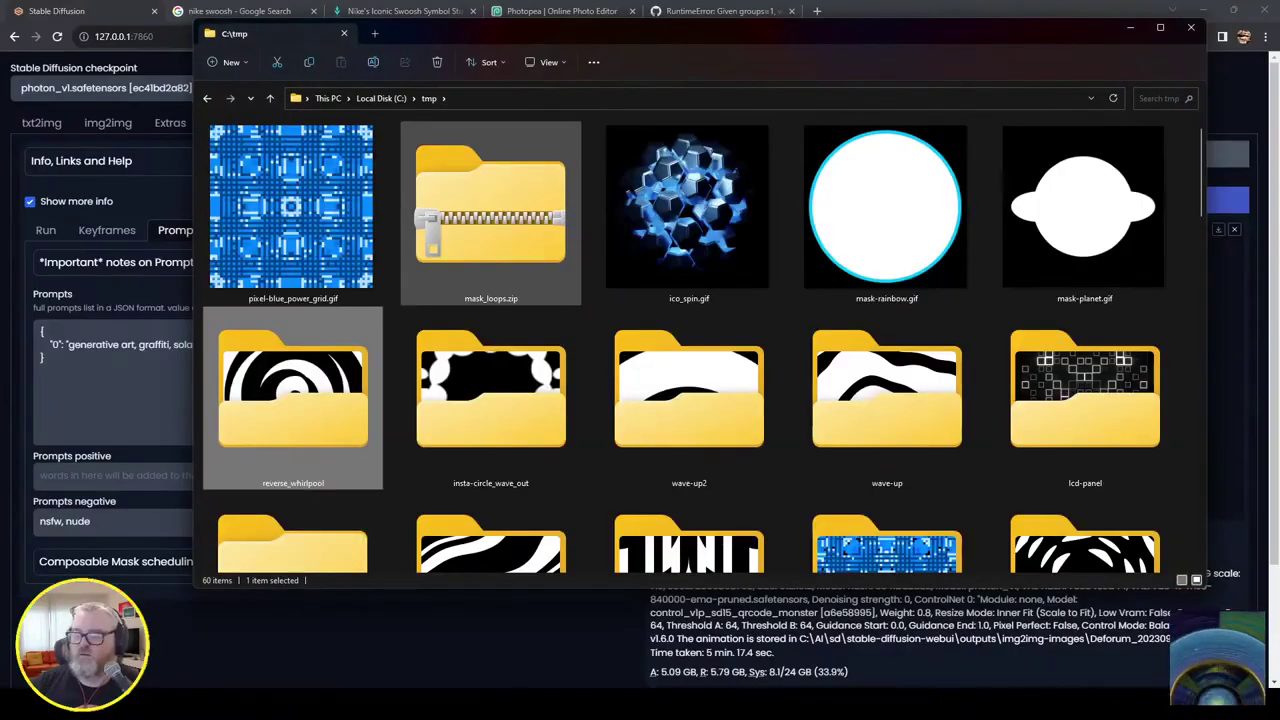
key(super+r)
text(c:\a)
key(Down)
key(Down)
key(Down)
key(Down)
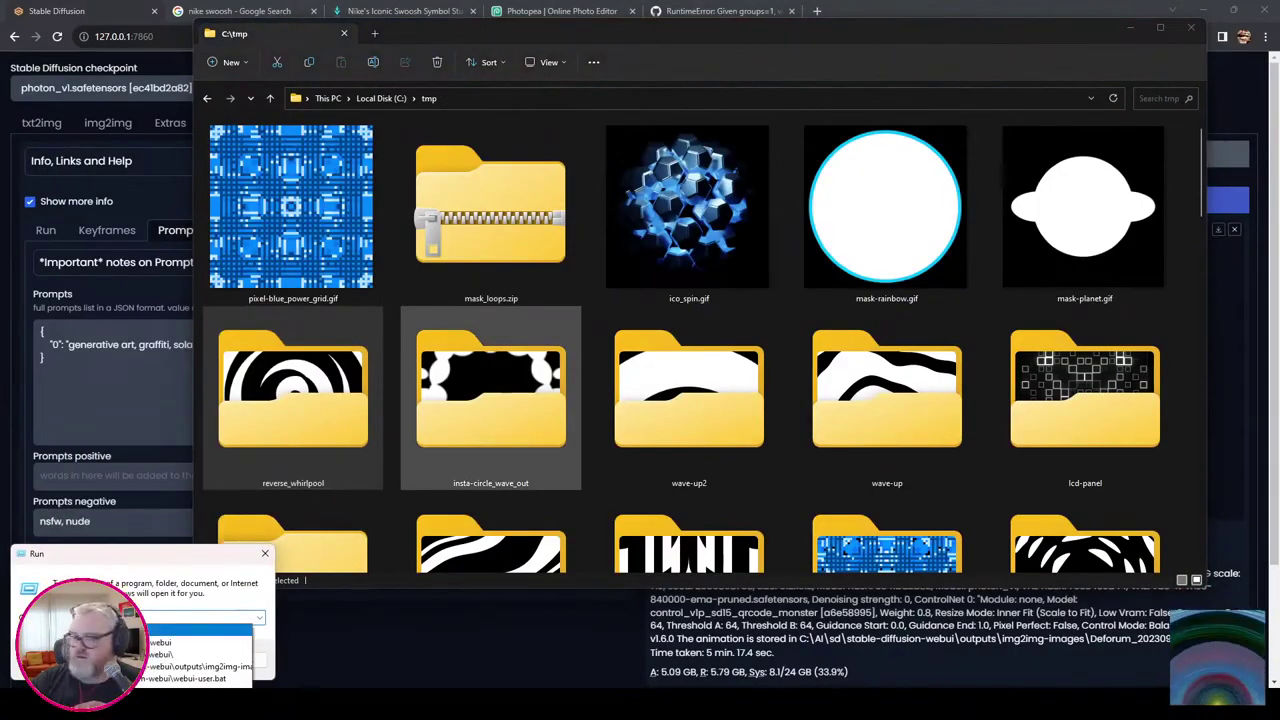
key(Return)
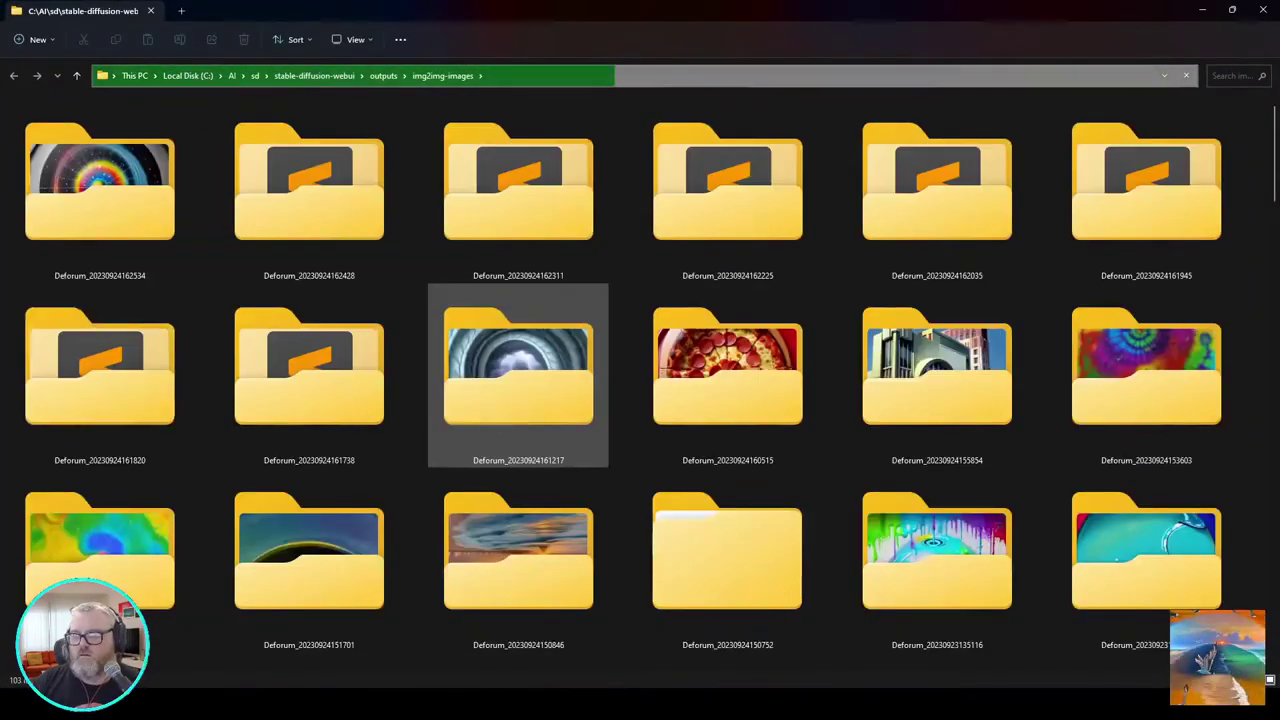
double_click(517, 377)
key(End)
key(Return)
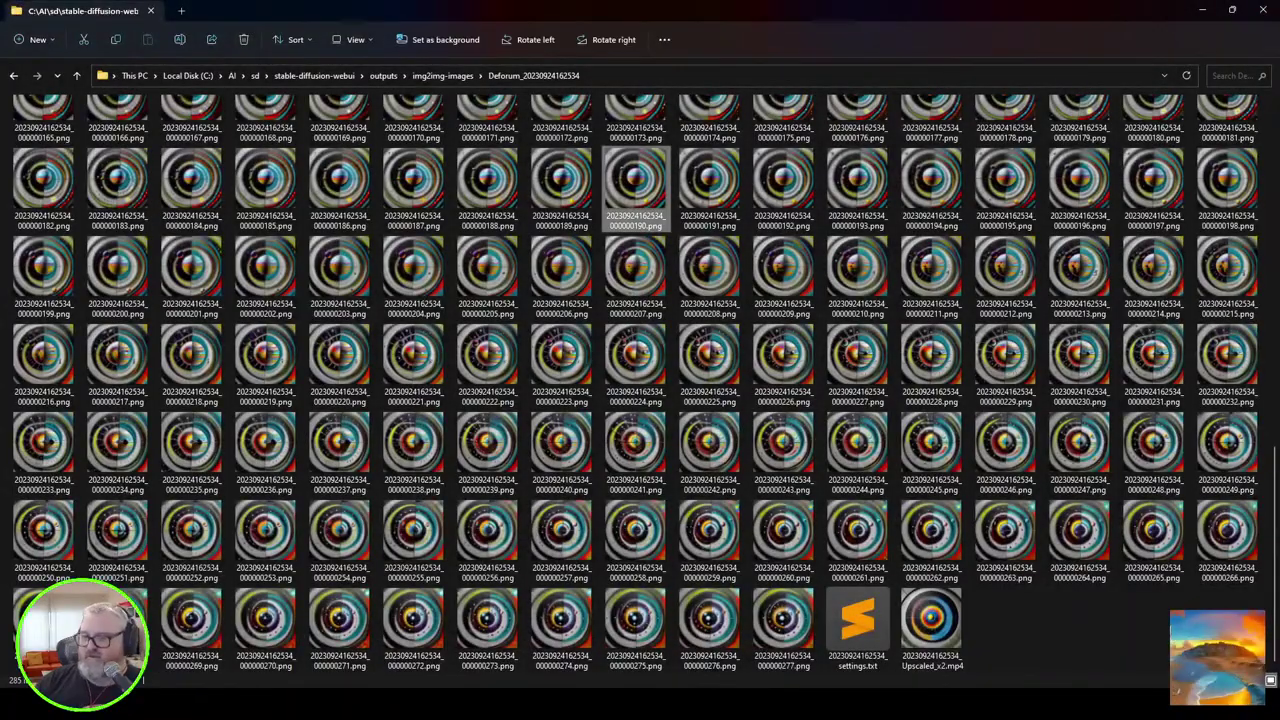
key(alt+Up)
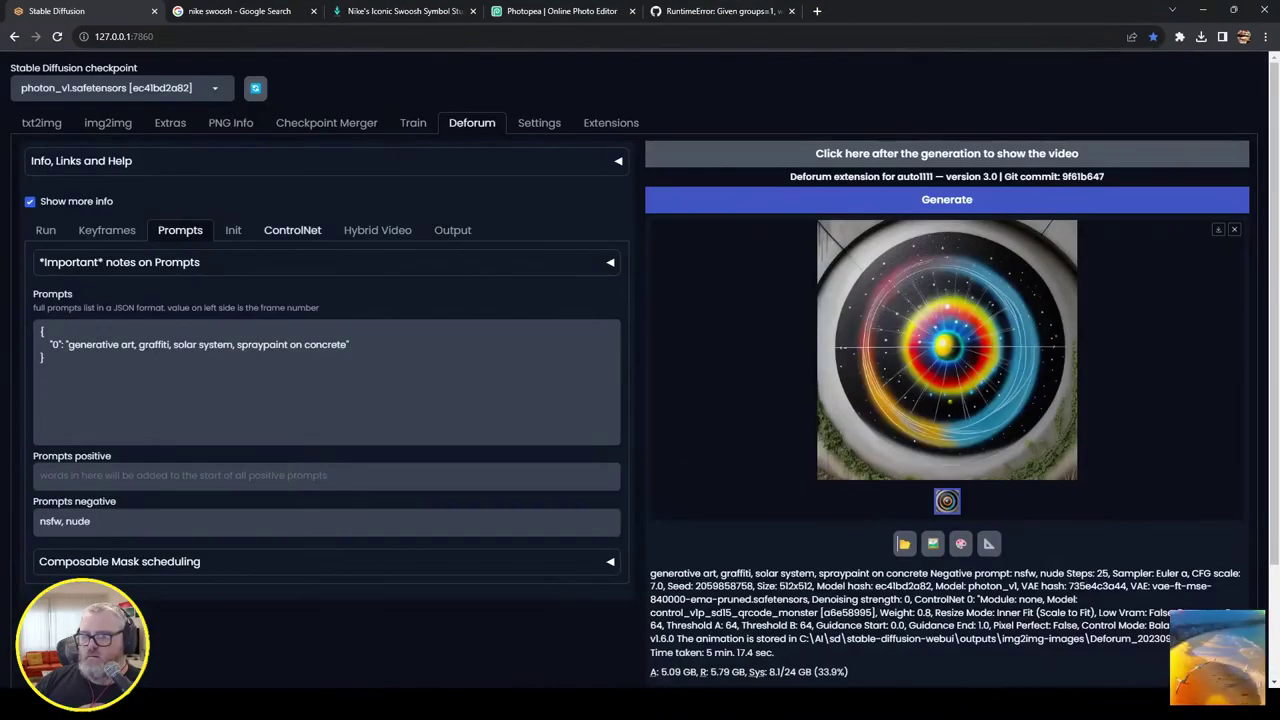
Step: Back in Stable Diffusion, review the Deforum run, keyframe, ControlNet and hybrid video settings
click(377, 230)
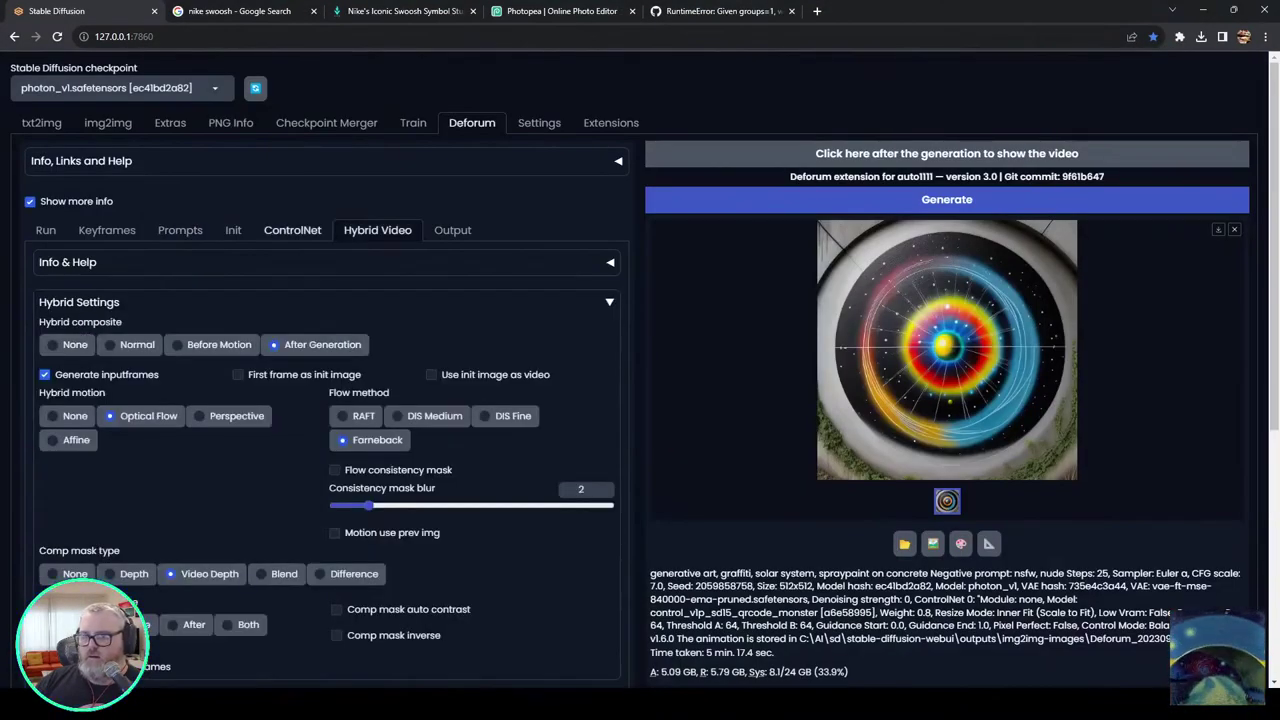
click(292, 230)
click(45, 230)
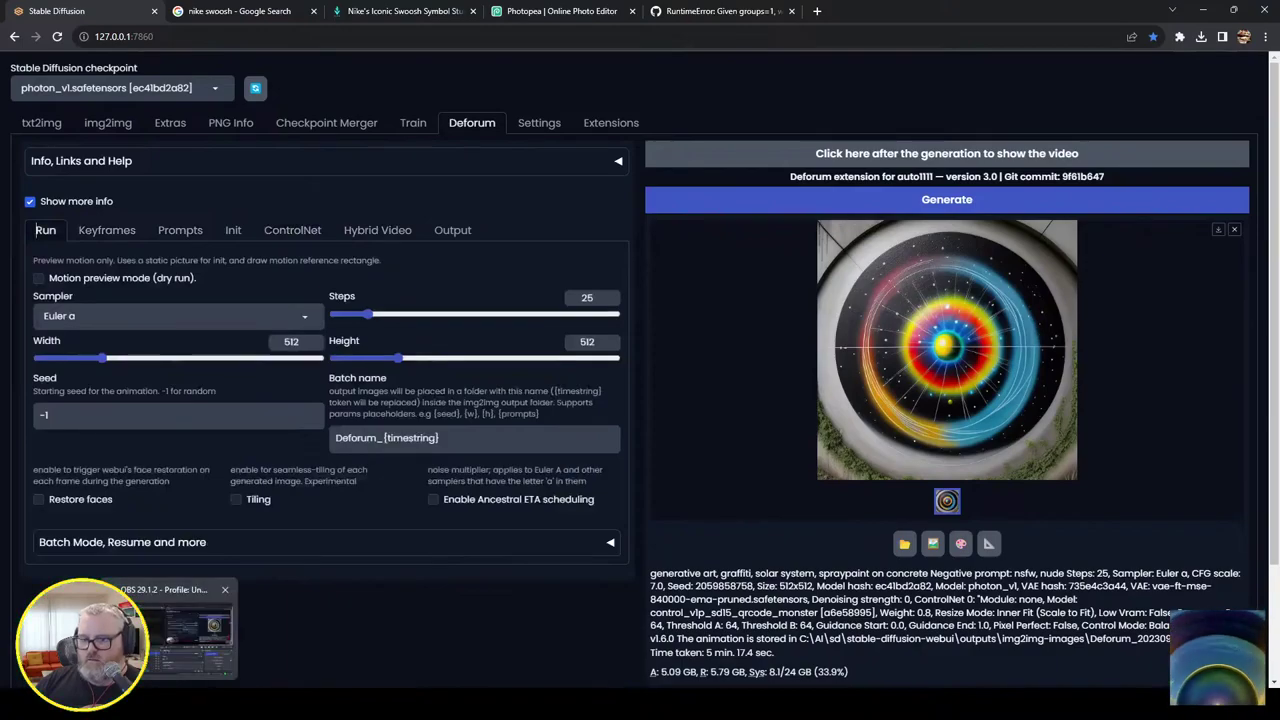
click(286, 704)
click(292, 230)
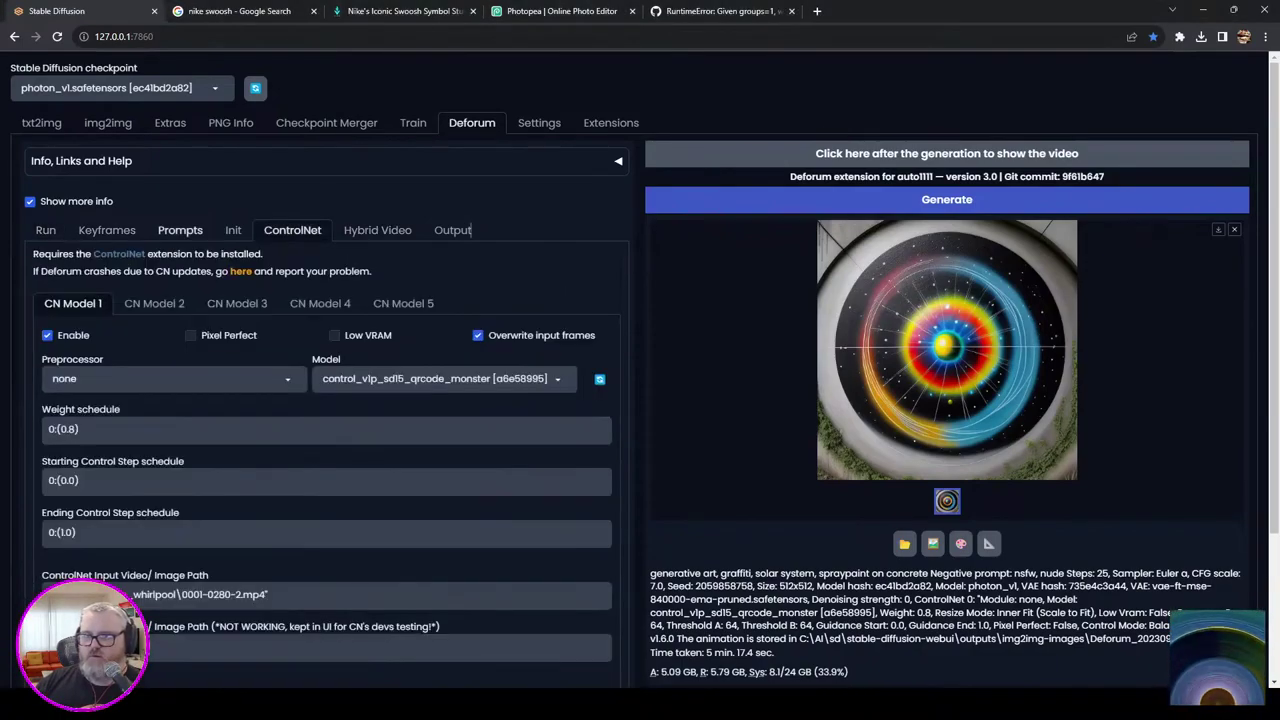
click(107, 230)
click(292, 230)
click(377, 230)
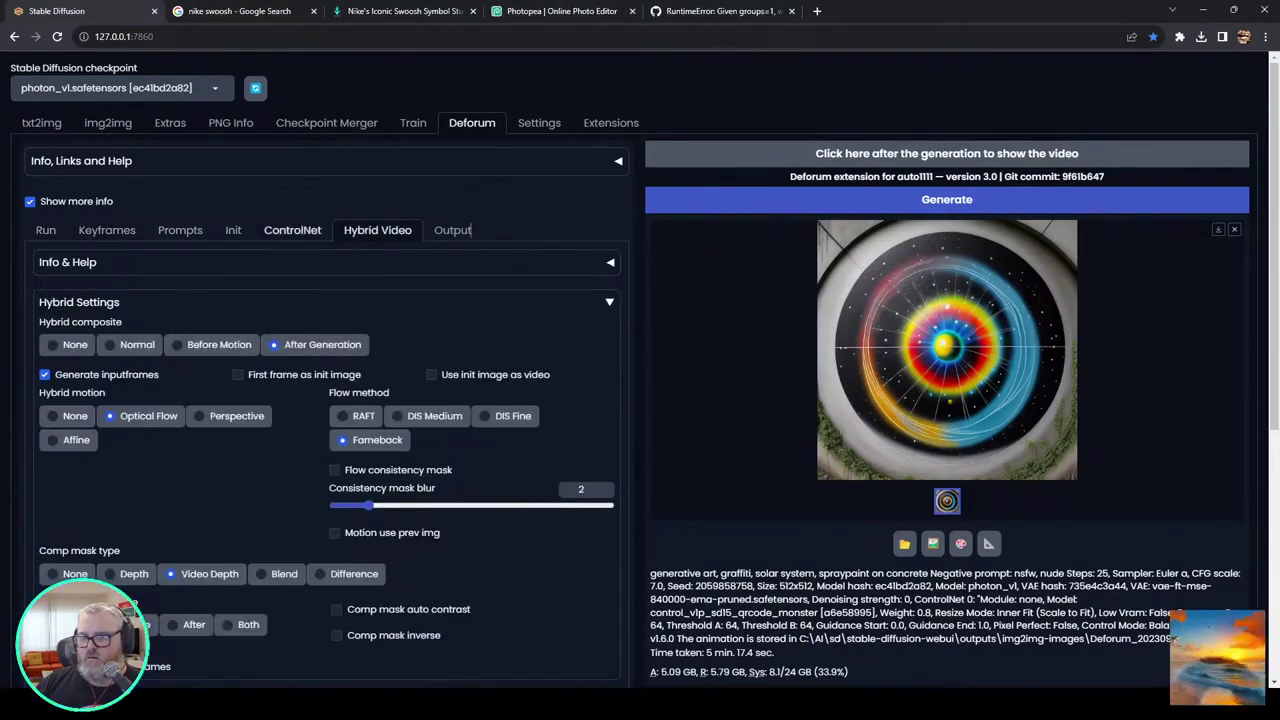
click(292, 230)
Step: Replace the frame 0 prompt with "mc escher, tesselations, stairs, intricate maze, labyrinth, spirals" and generate the animation
click(180, 230)
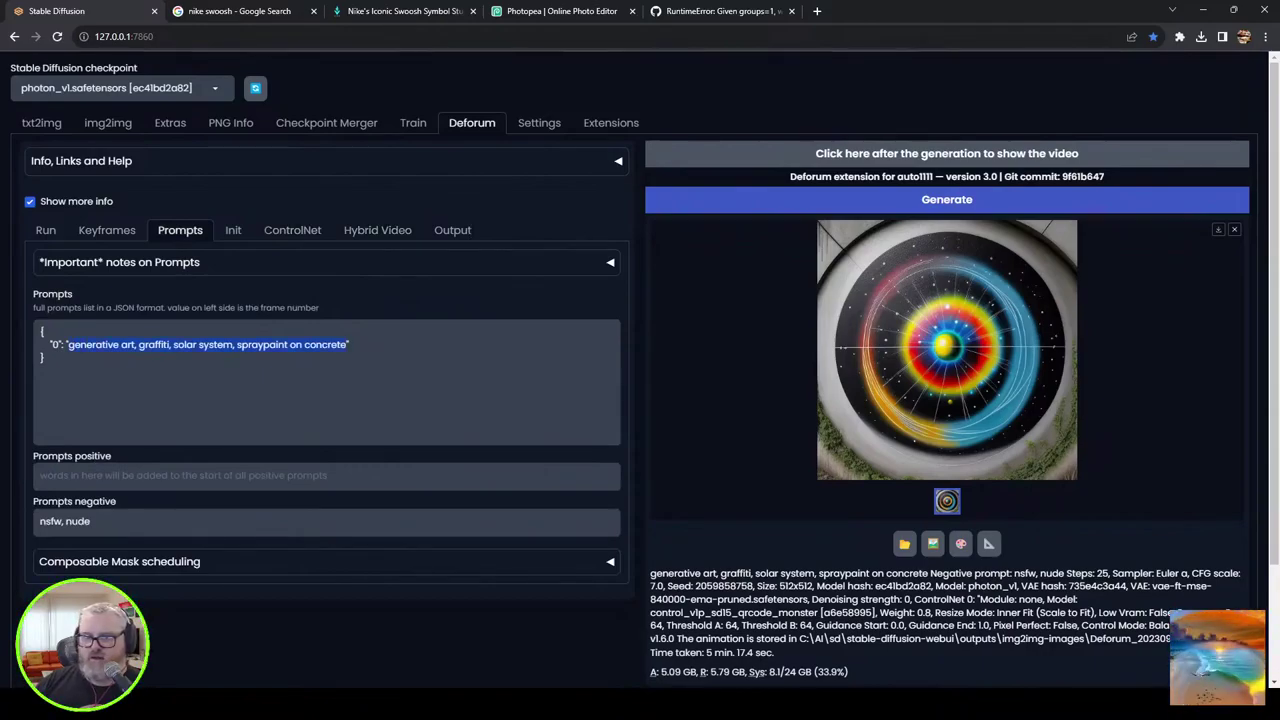
text(mc esch)
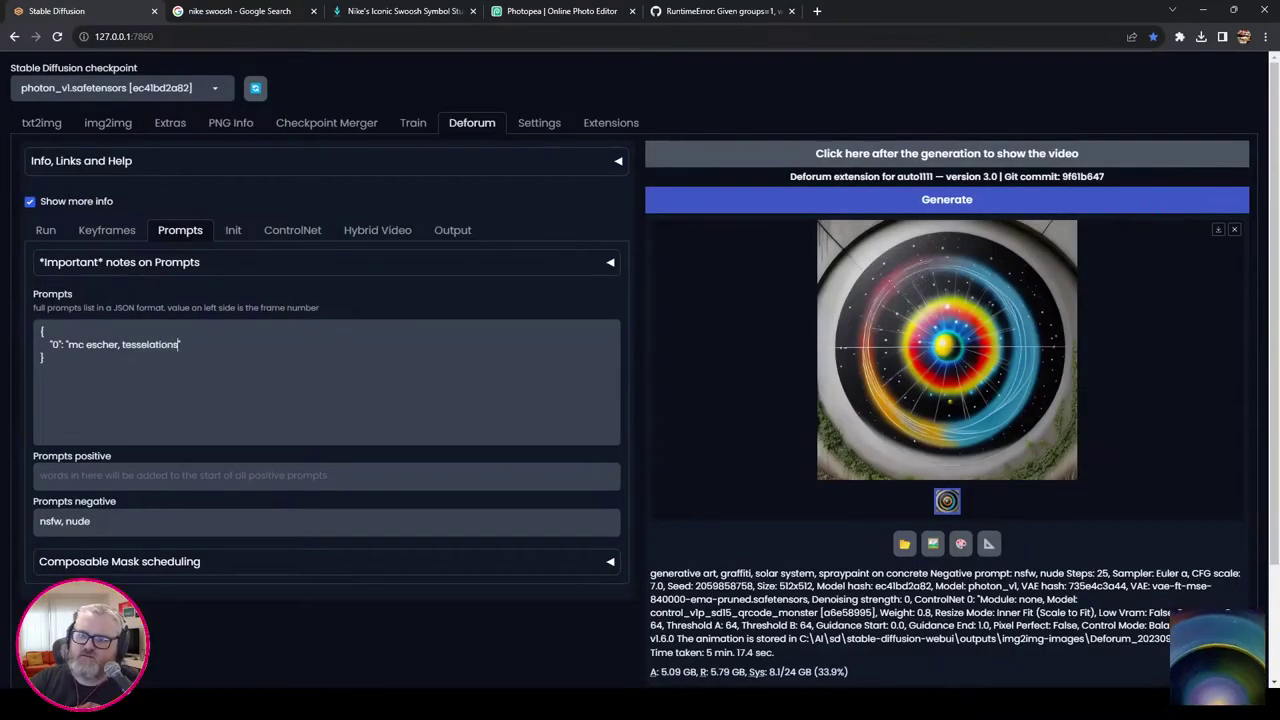
text(er, tesselations, stairs, intricate maze, labyrinth, spirals)
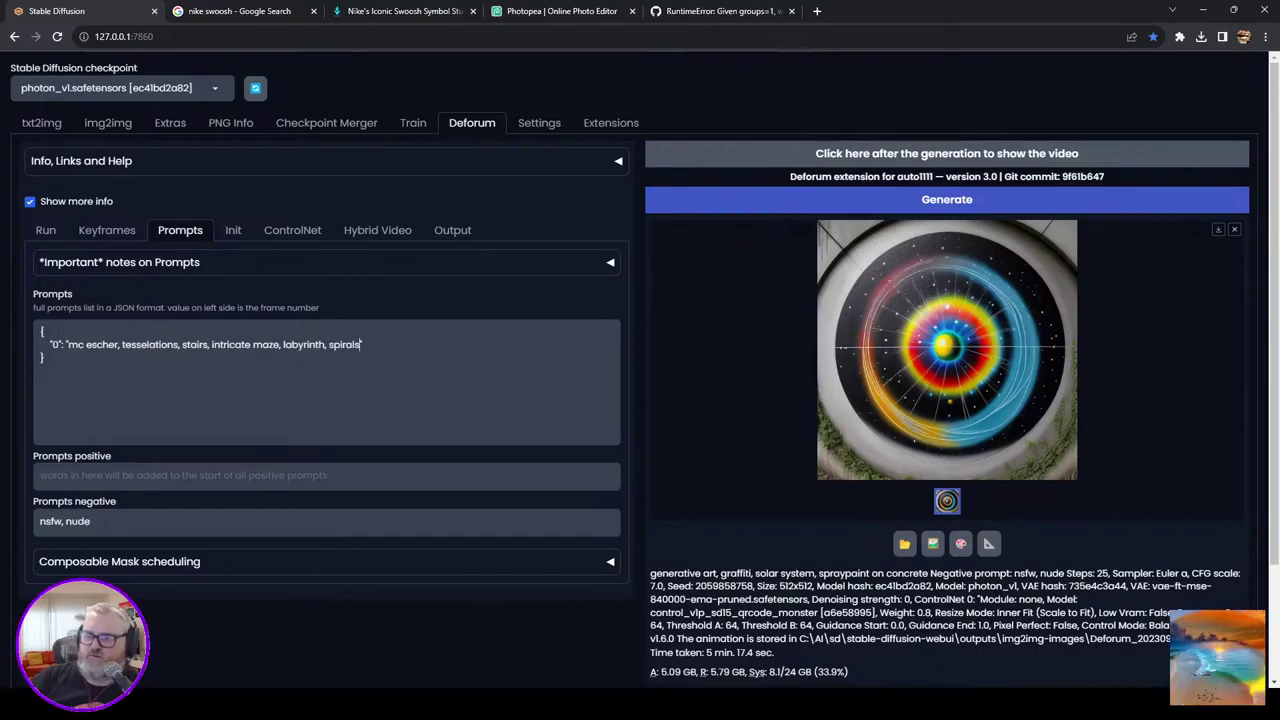
click(946, 199)
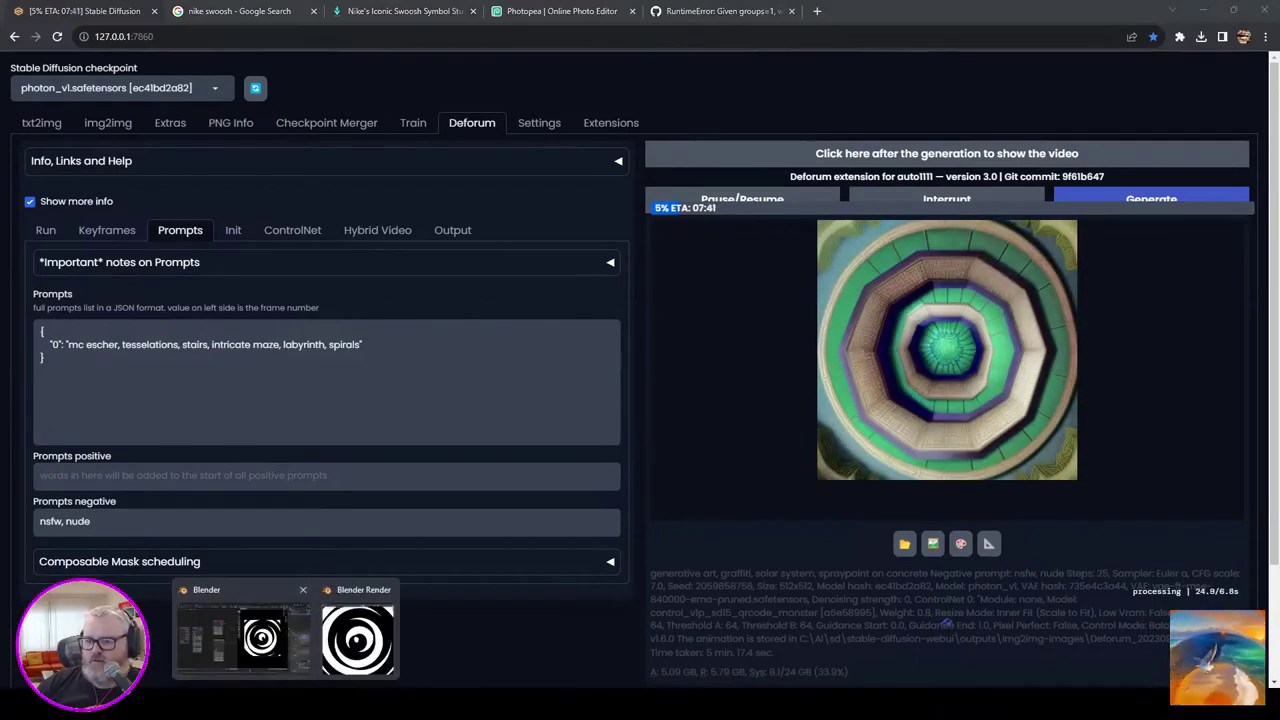
Step: In Blender, protect Material.001 with a fake user, duplicate it as a new material, and compare the two
click(436, 42)
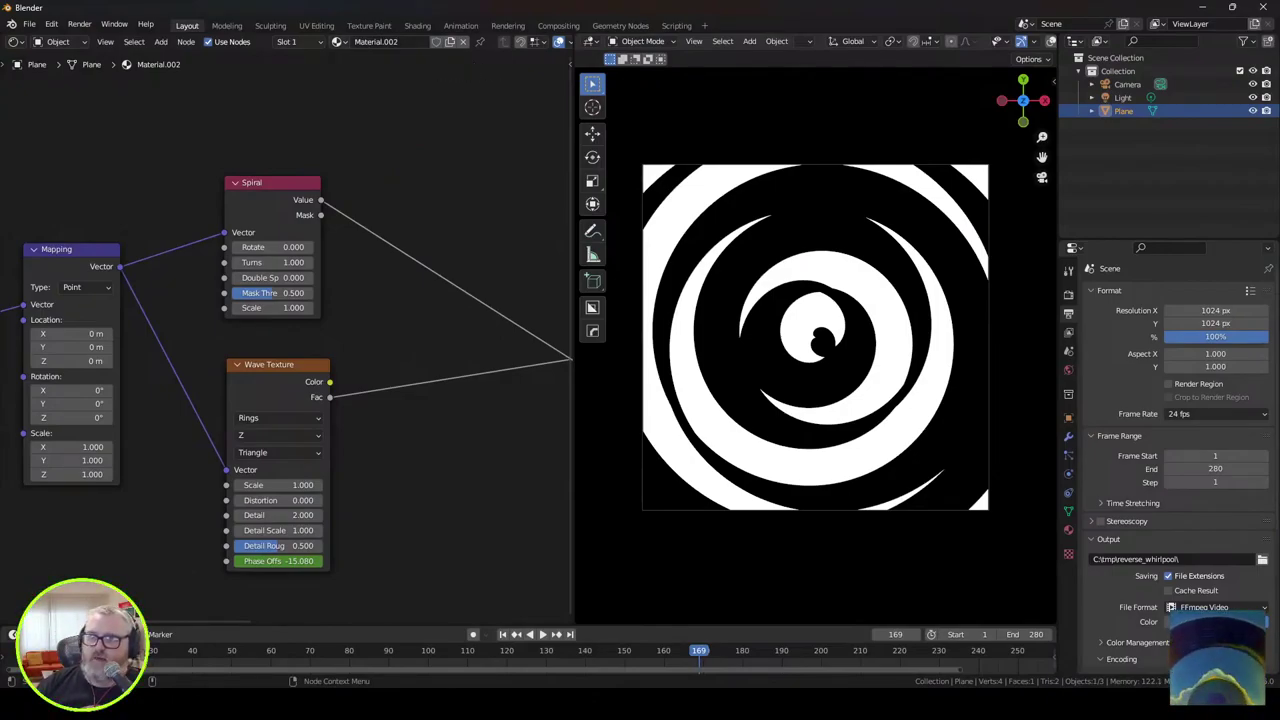
click(340, 41)
click(375, 72)
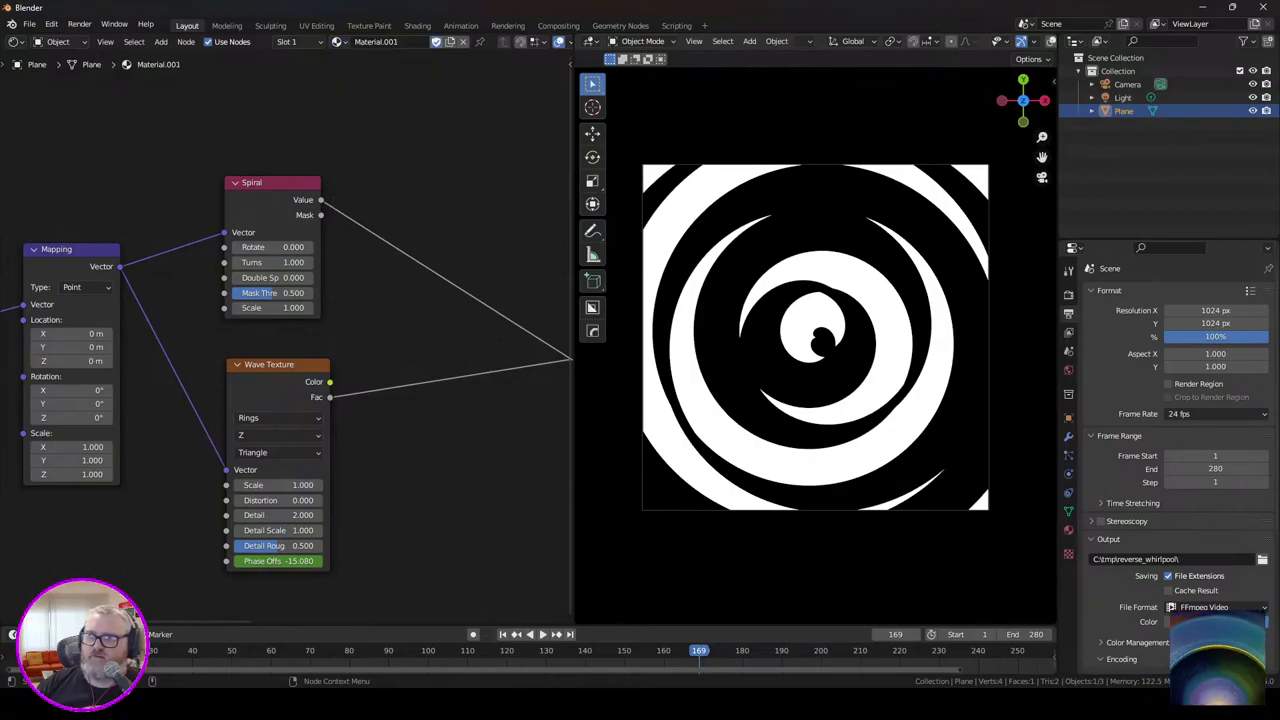
click(340, 41)
click(375, 80)
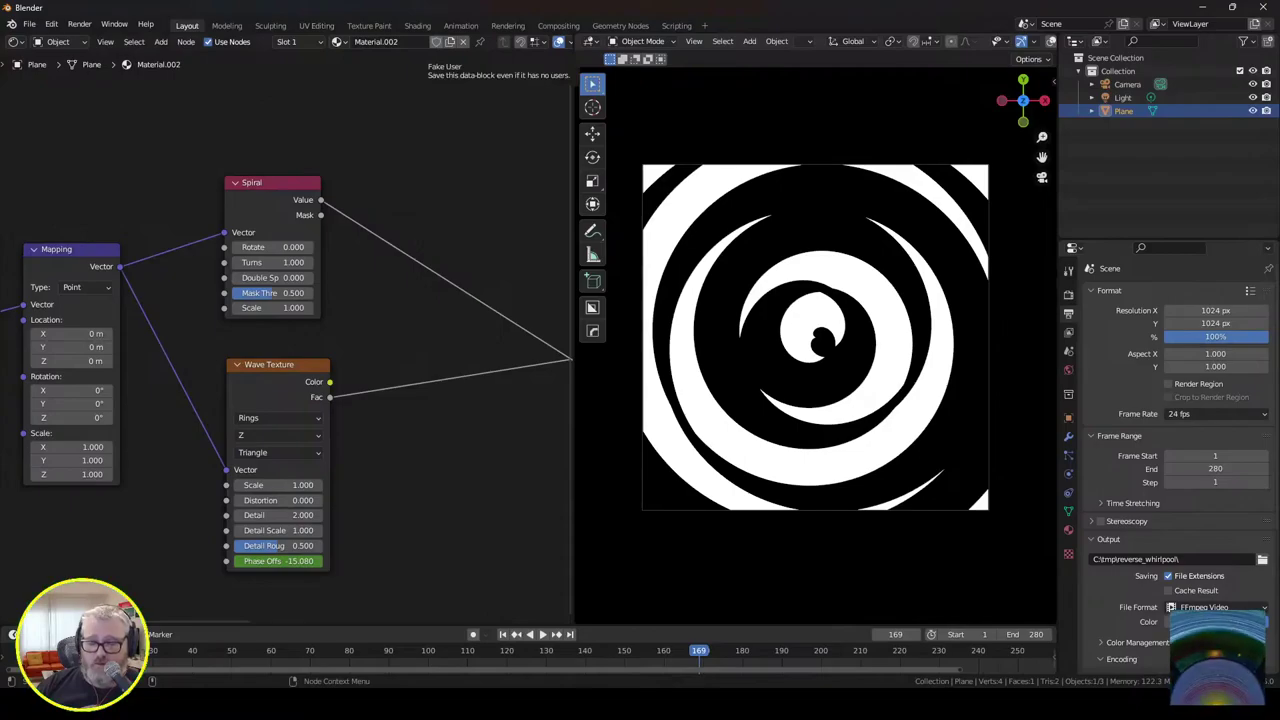
Step: Delete the Spiral node from Material.002 and compare its node setup with Material.001
click(274, 183)
key(x)
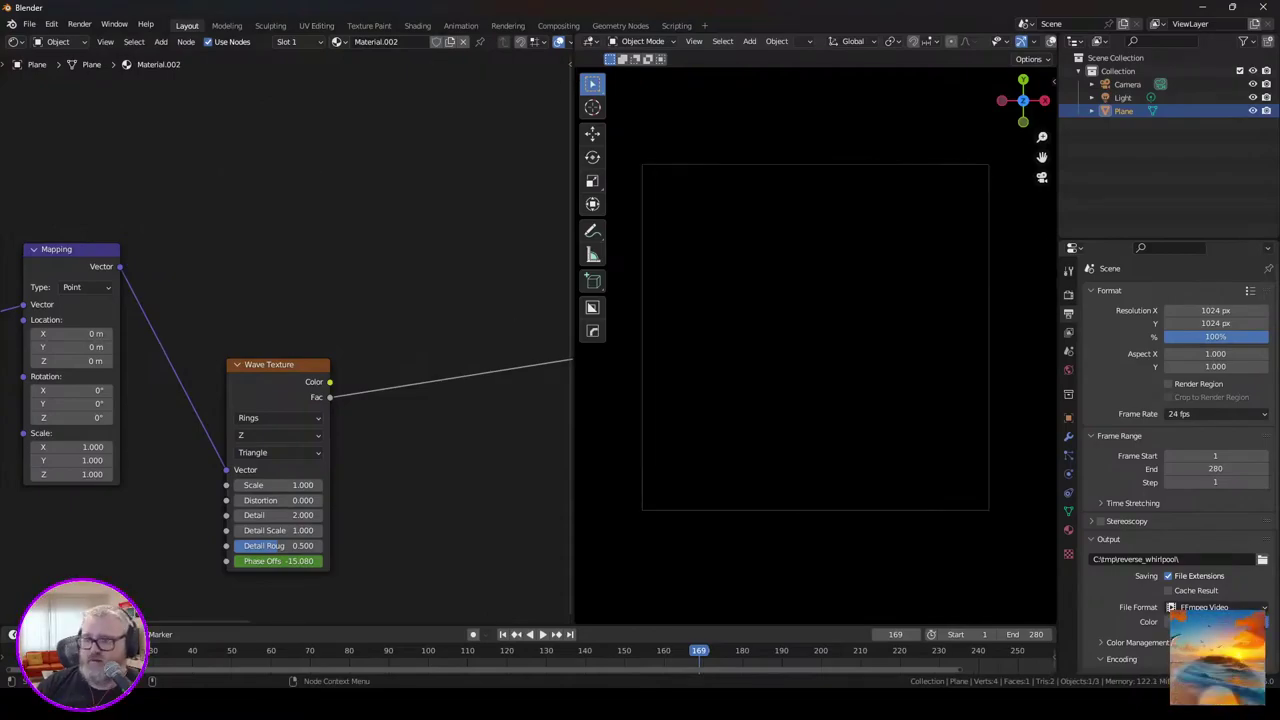
click(340, 41)
click(375, 77)
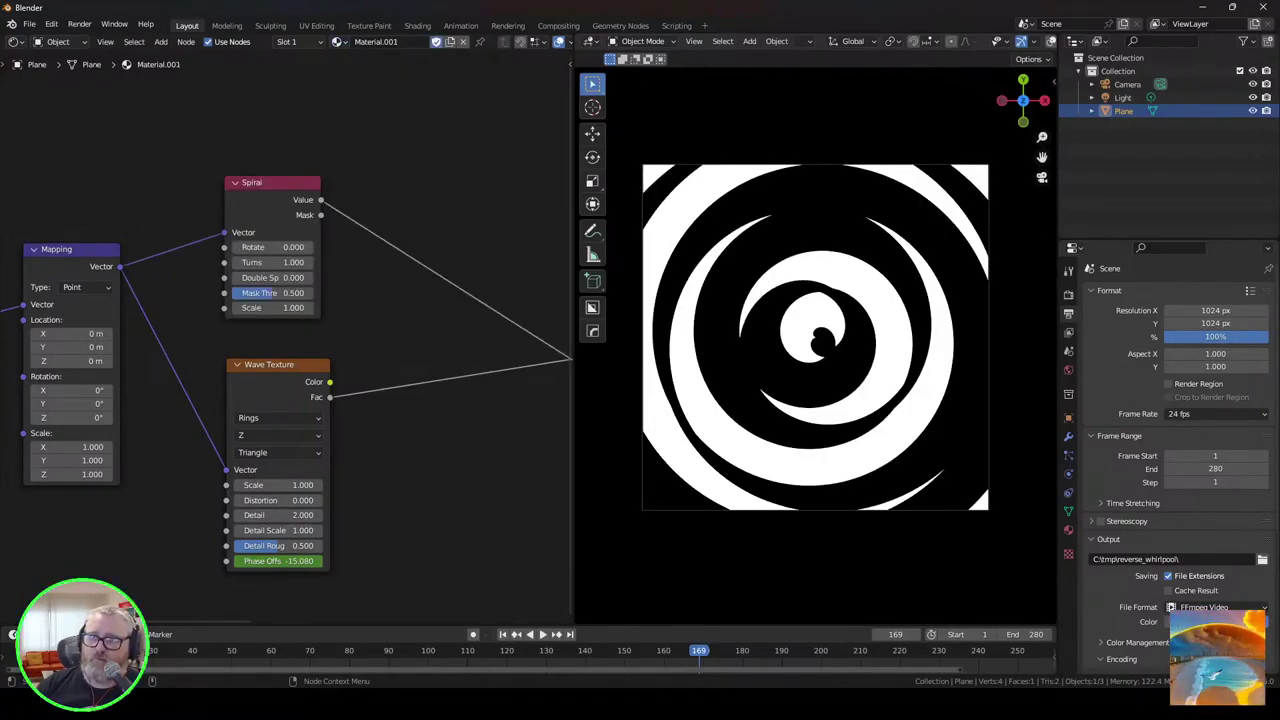
click(340, 41)
click(375, 87)
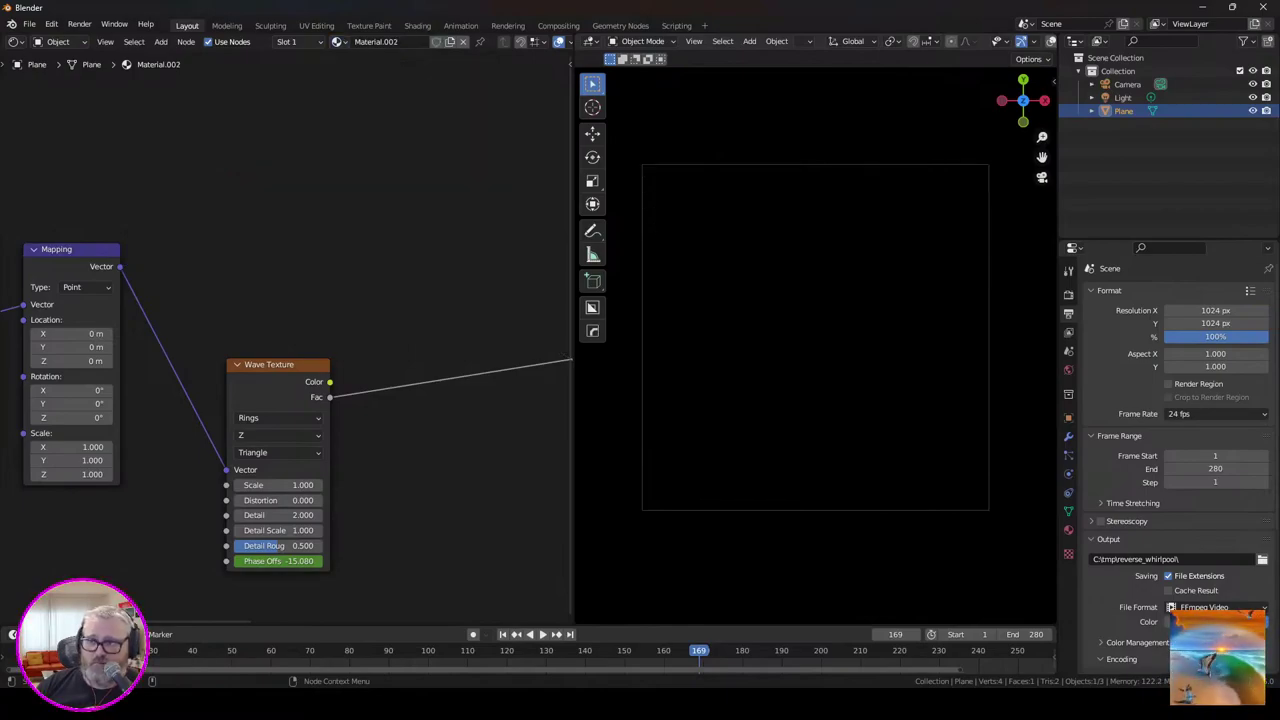
Step: Play the animation, add a Simplex Grid pattern node, and wire it between the Mapping vector and the Add node's free input
key(space)
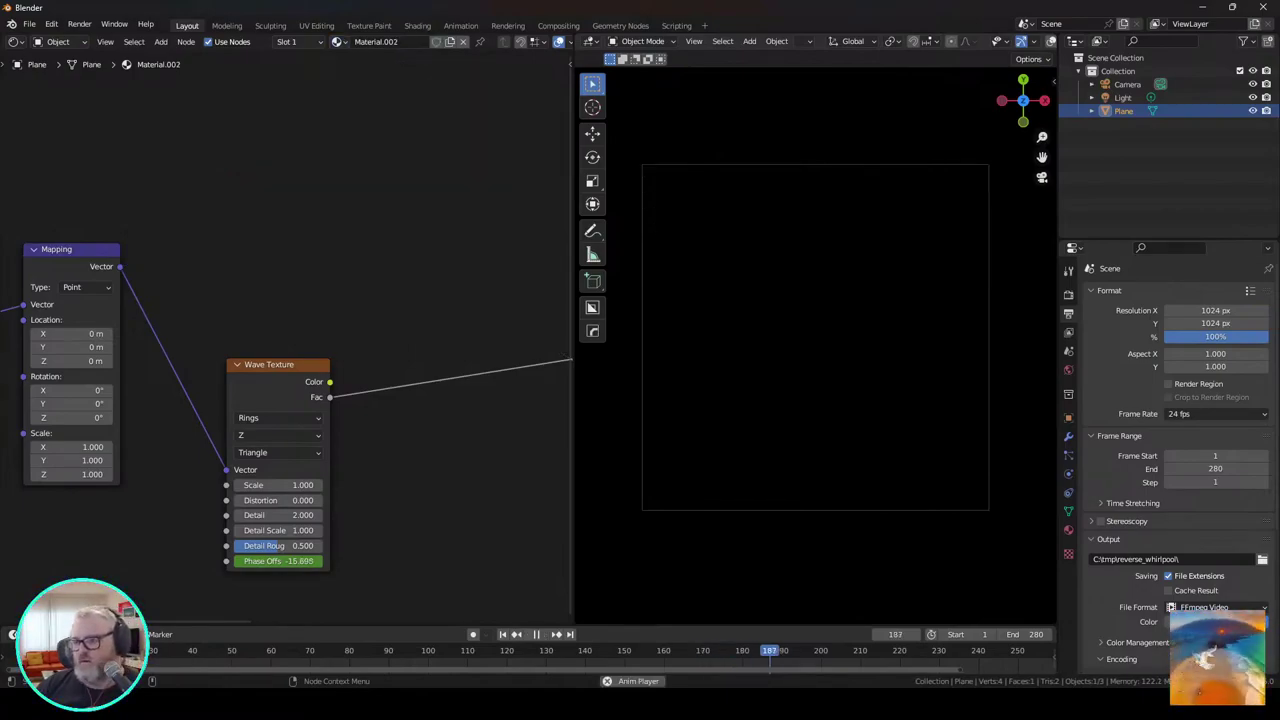
drag(243, 184, 246, 255)
key(shift+a)
mouse_move(245, 254)
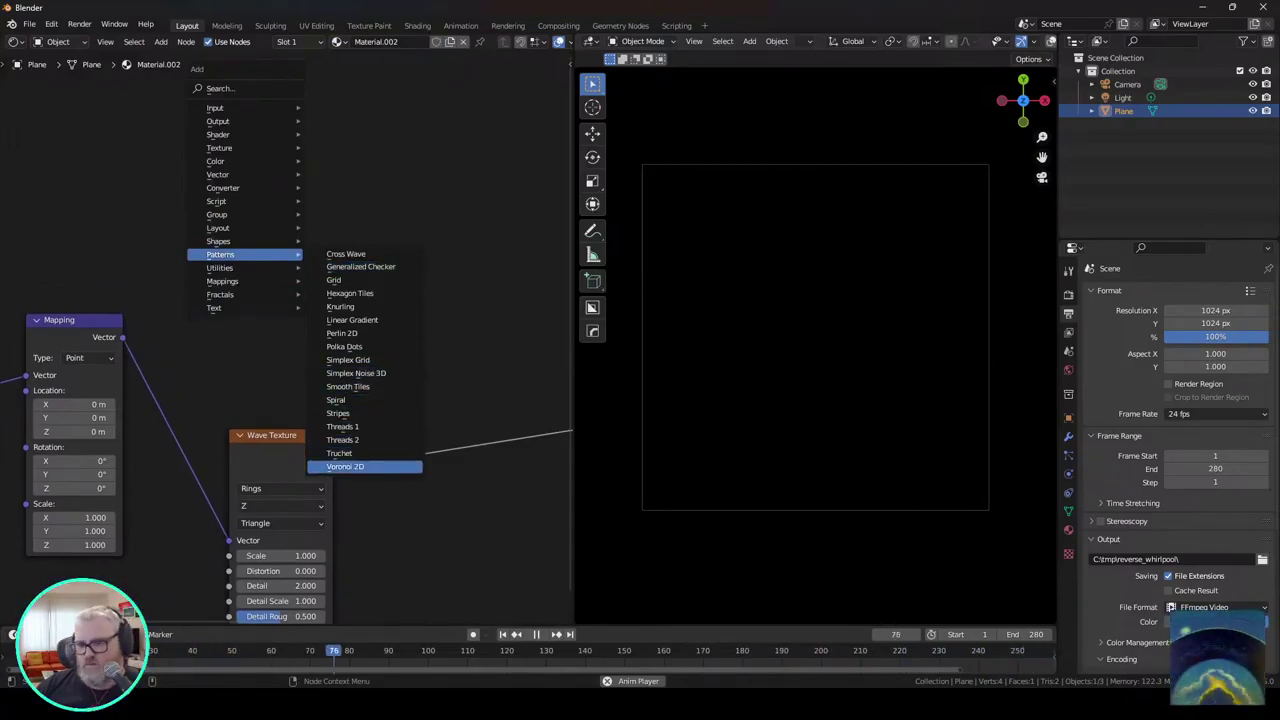
click(348, 359)
click(234, 276)
drag(123, 337, 232, 346)
drag(330, 350, 96, 402)
drag(94, 351, 359, 493)
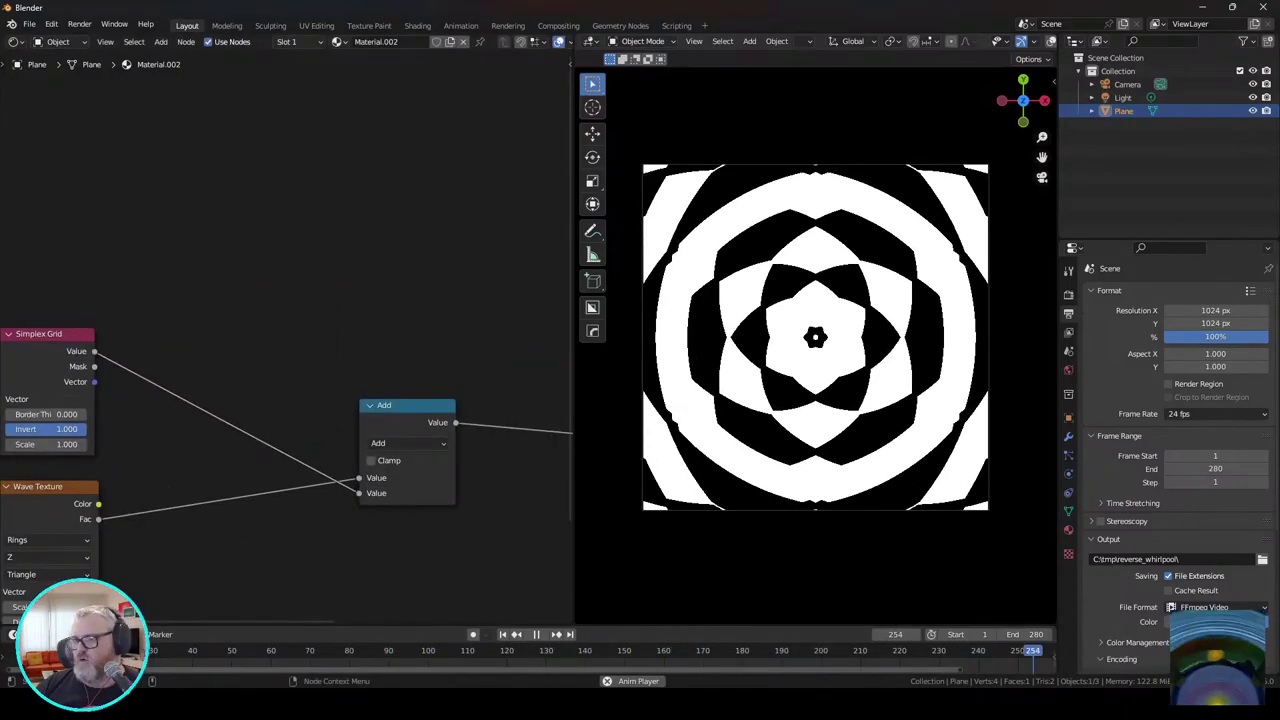
Step: Set the Simplex Grid's scale to 2 and raise its border thickness to about 0.283
double_click(46, 444)
text(2)
key(Return)
mouse_move(25, 414)
mouse_down()
mouse_move(82, 414)
mouse_move(47, 414)
mouse_up()
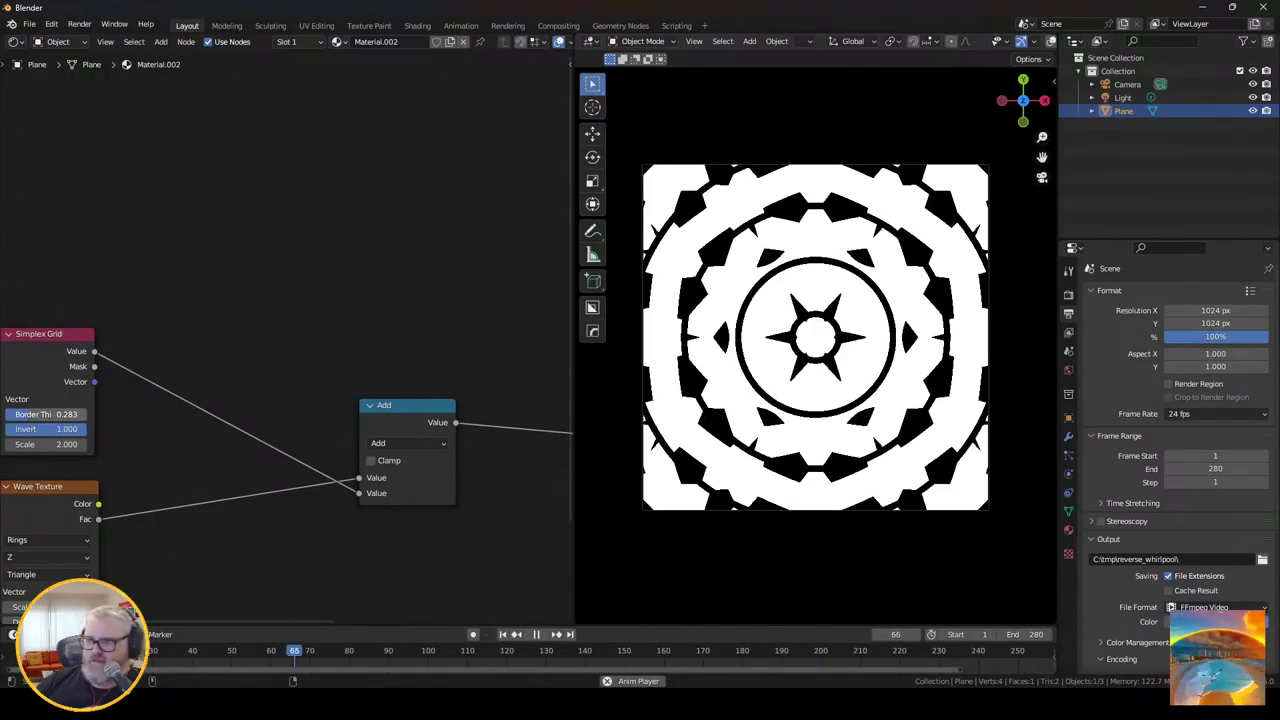
drag(200, 420, 319, 259)
drag(188, 461, 300, 461)
key(ctrl+z)
Step: Move the Color Ramp's black stop to position 0.500 and stop the playback
drag(500, 400, 100, 439)
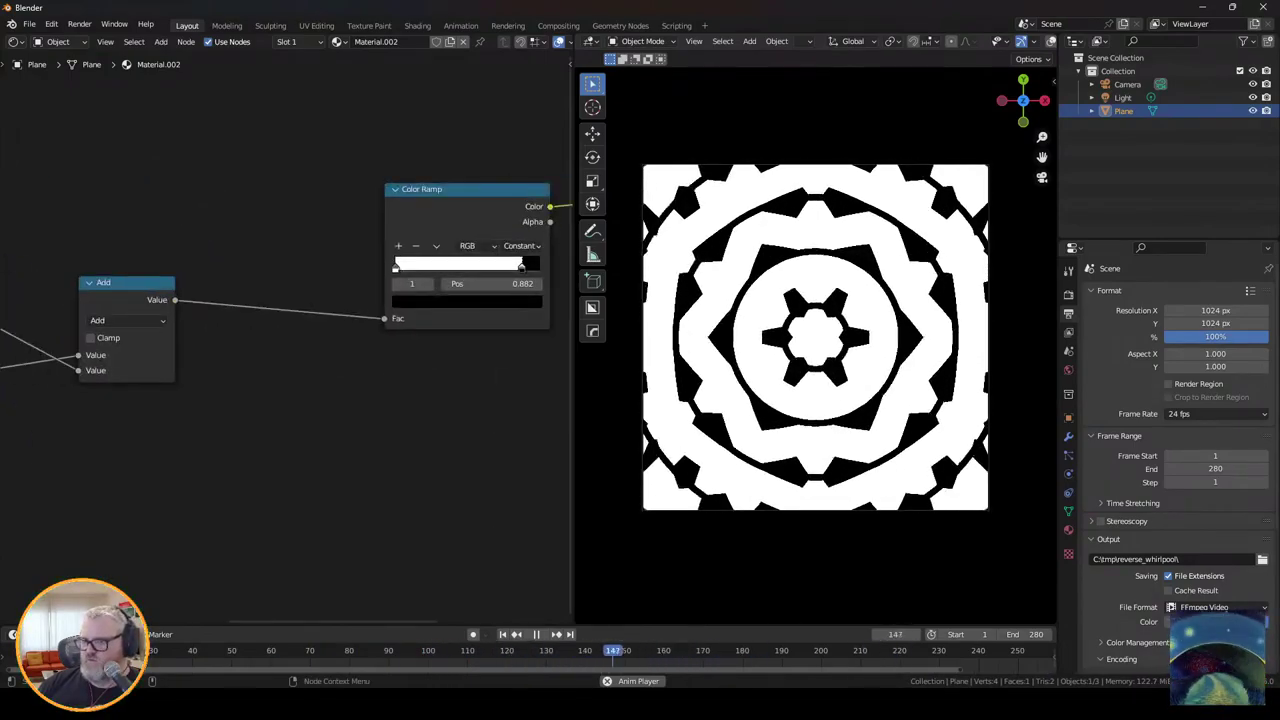
drag(525, 267, 467, 267)
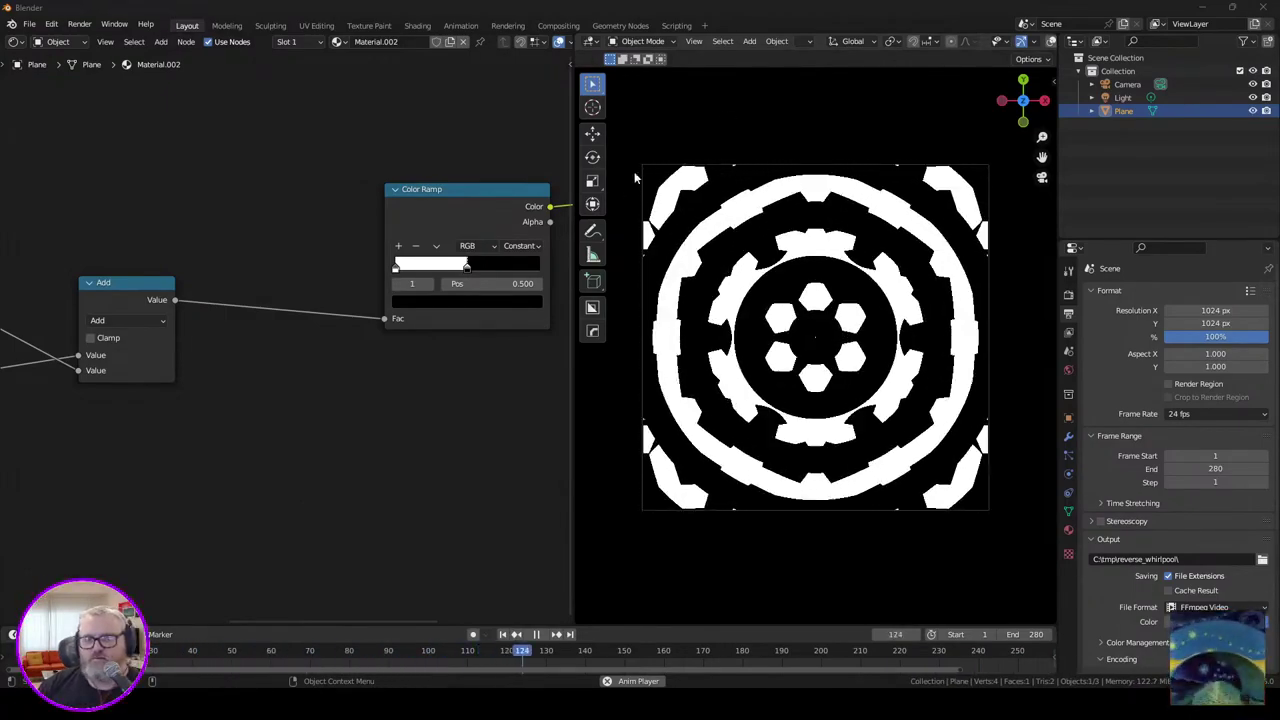
key(space)
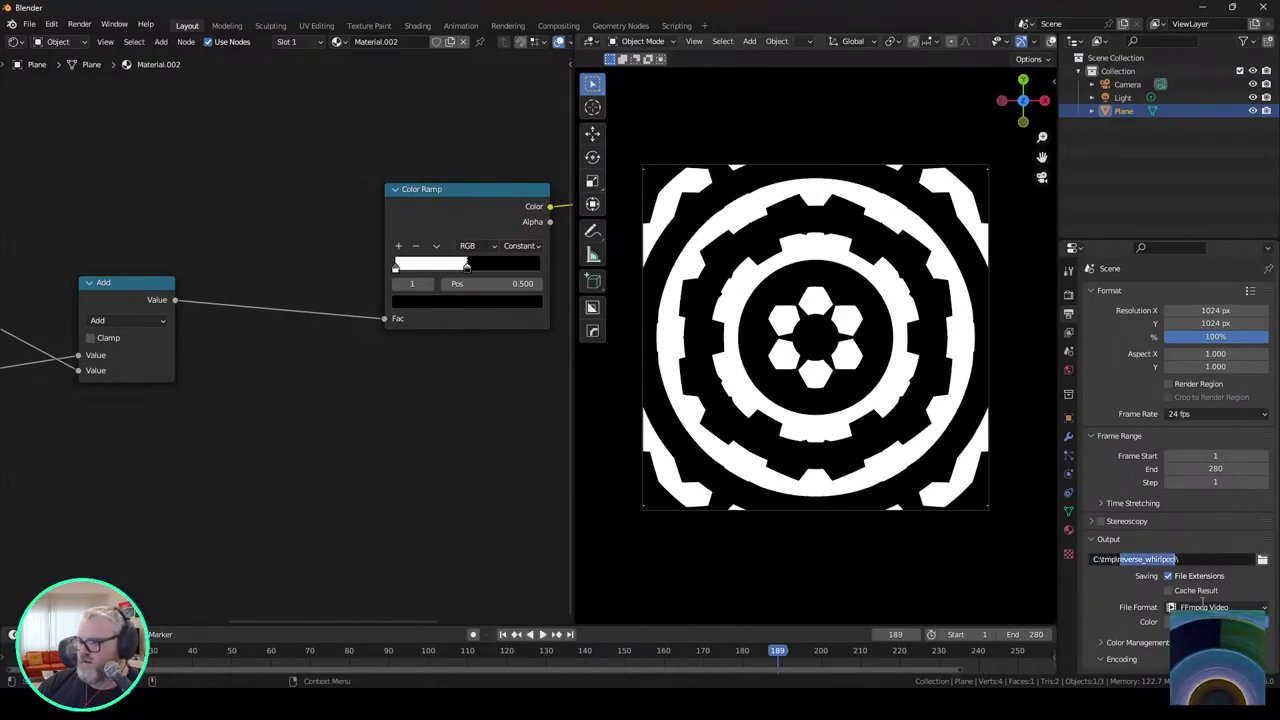
Step: Set the output path to C:\tmp\simplex_grid_gears\ and render the animation
key(BackSpace)
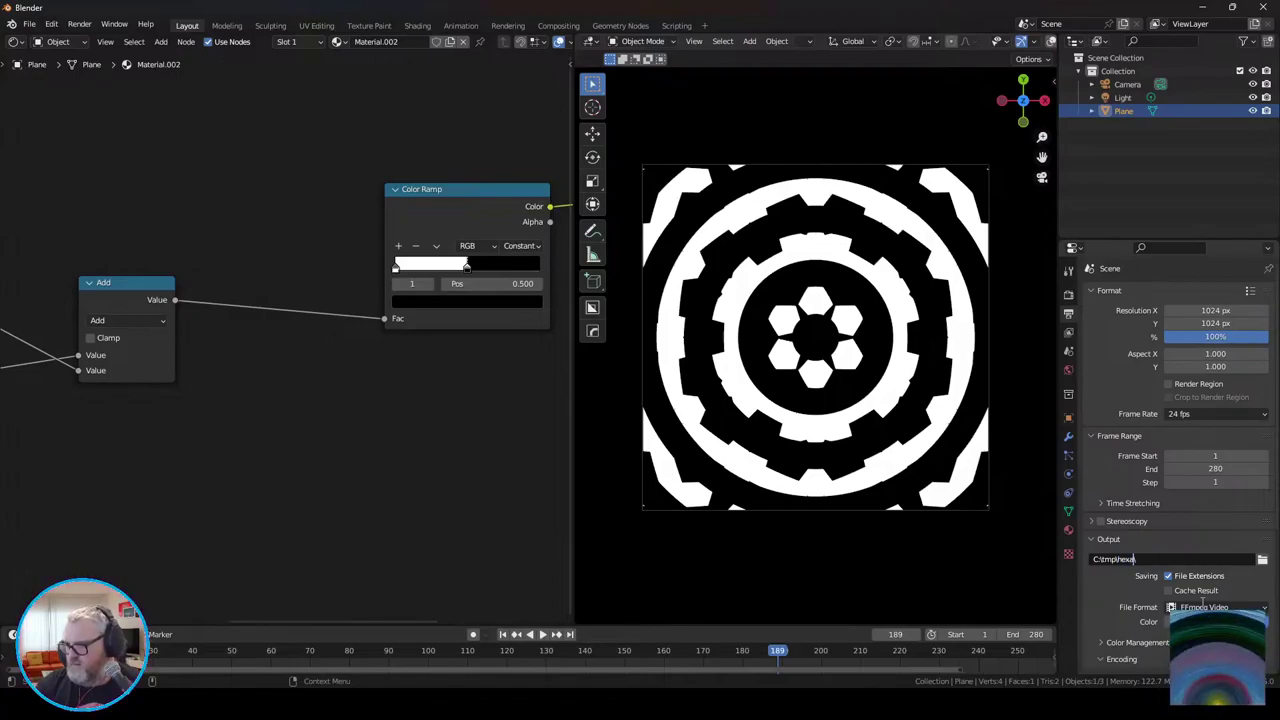
text(hexagonal_)
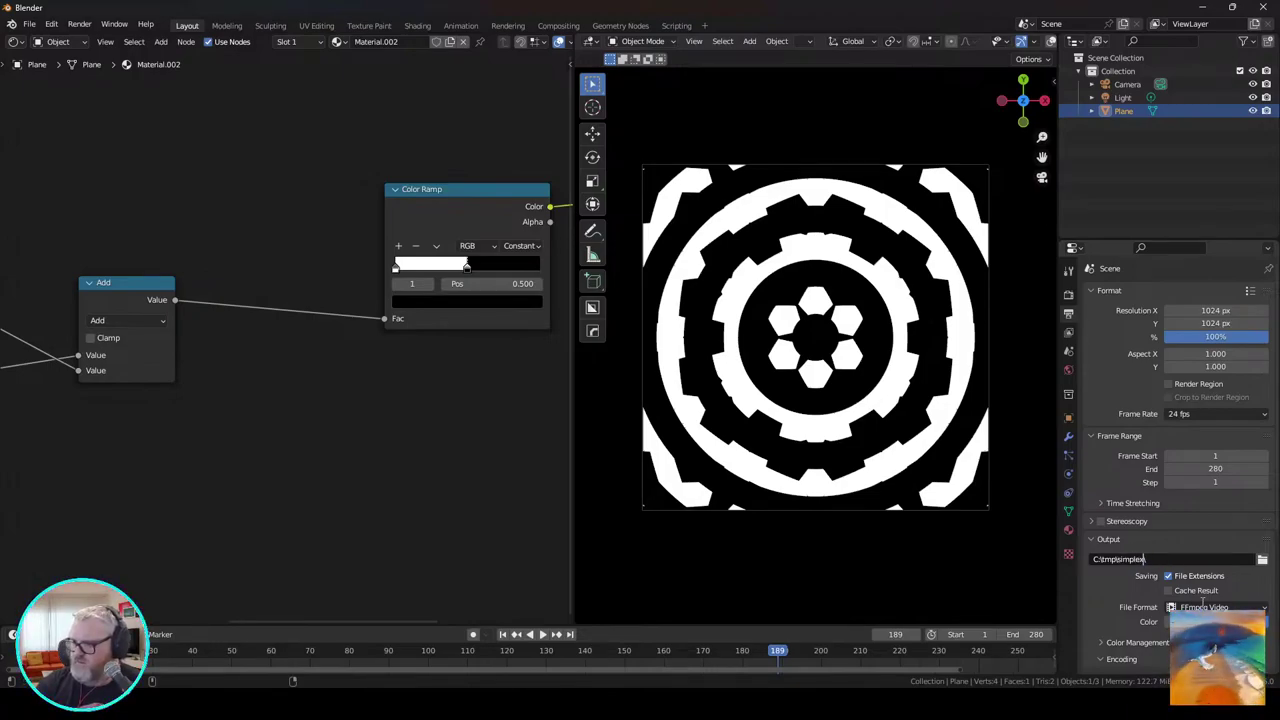
text(_grid_gears\)
key(Return)
key(ctrl+F12)
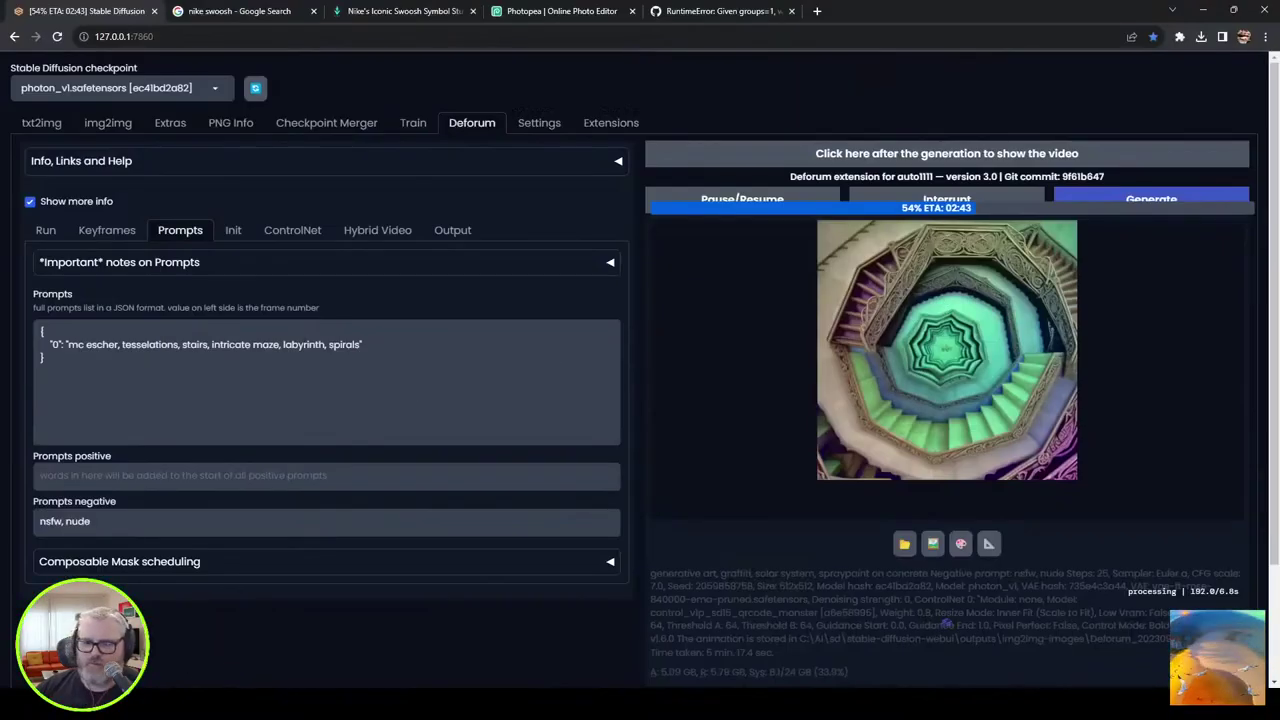
Step: In Deforum, set the video init path and the ControlNet input video path to "C:\tmp\simplex_grid_gears\0001-0280.mp4"
click(140, 704)
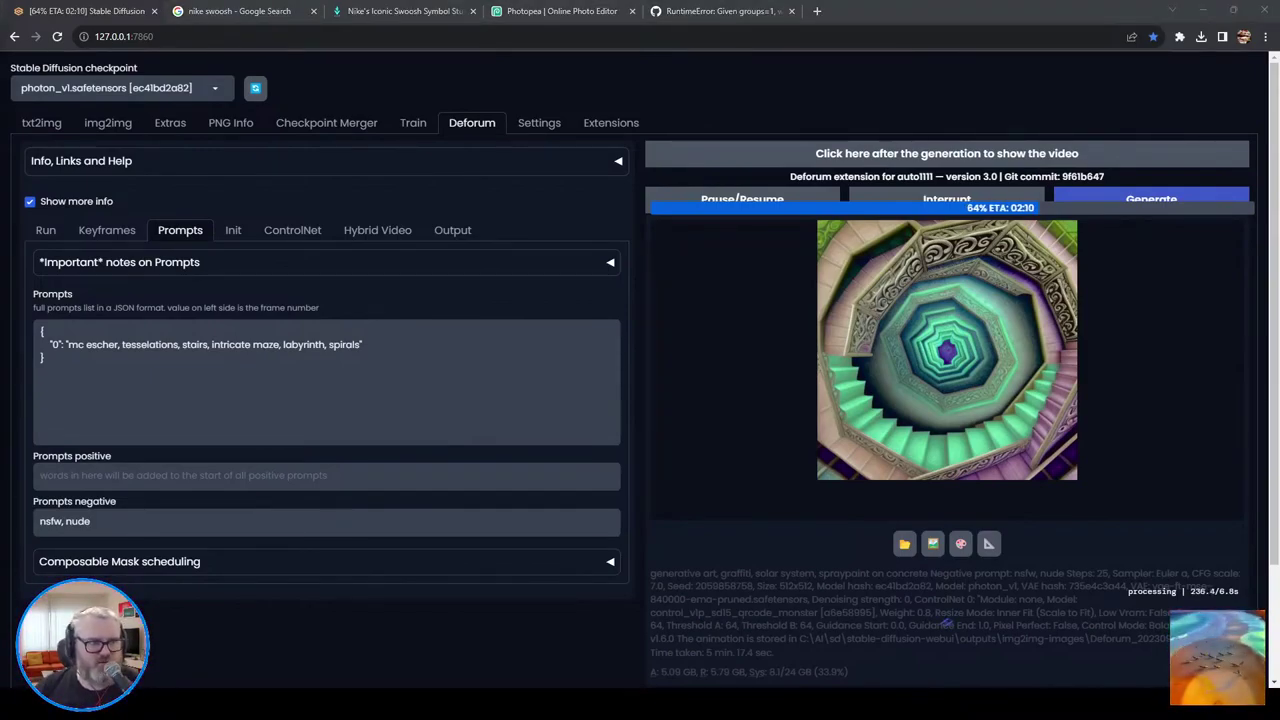
click(233, 230)
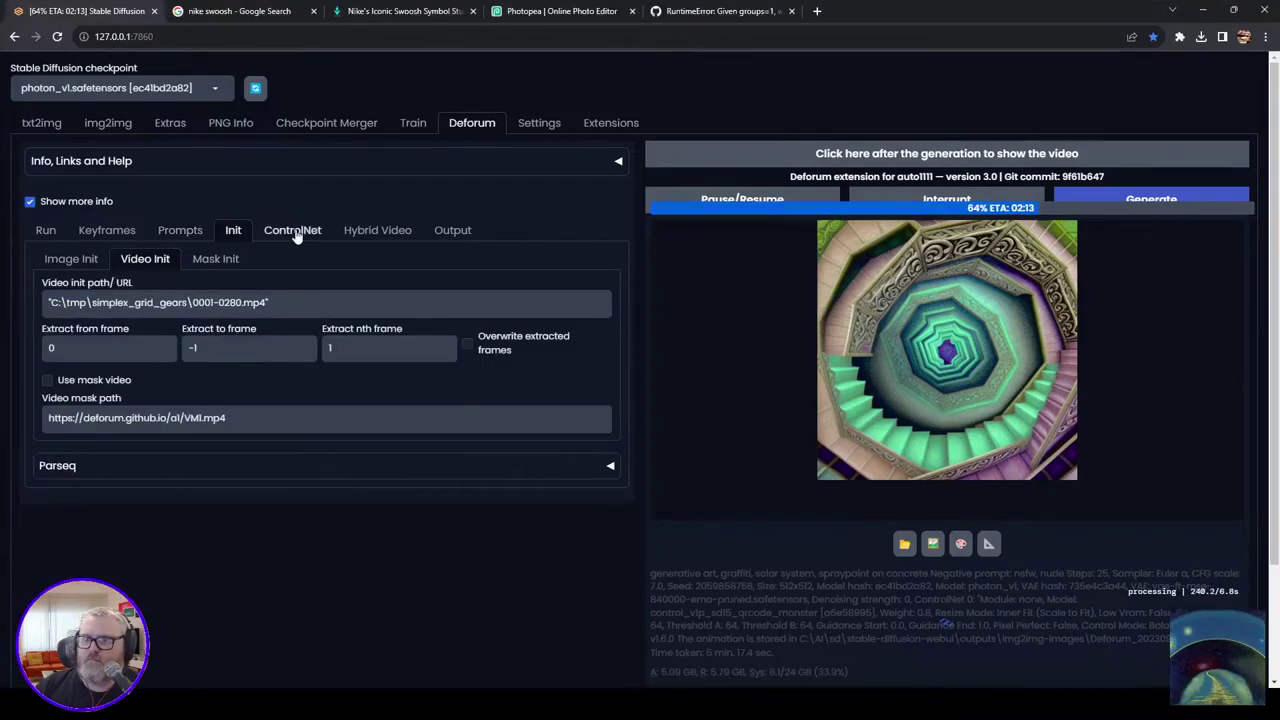
click(292, 230)
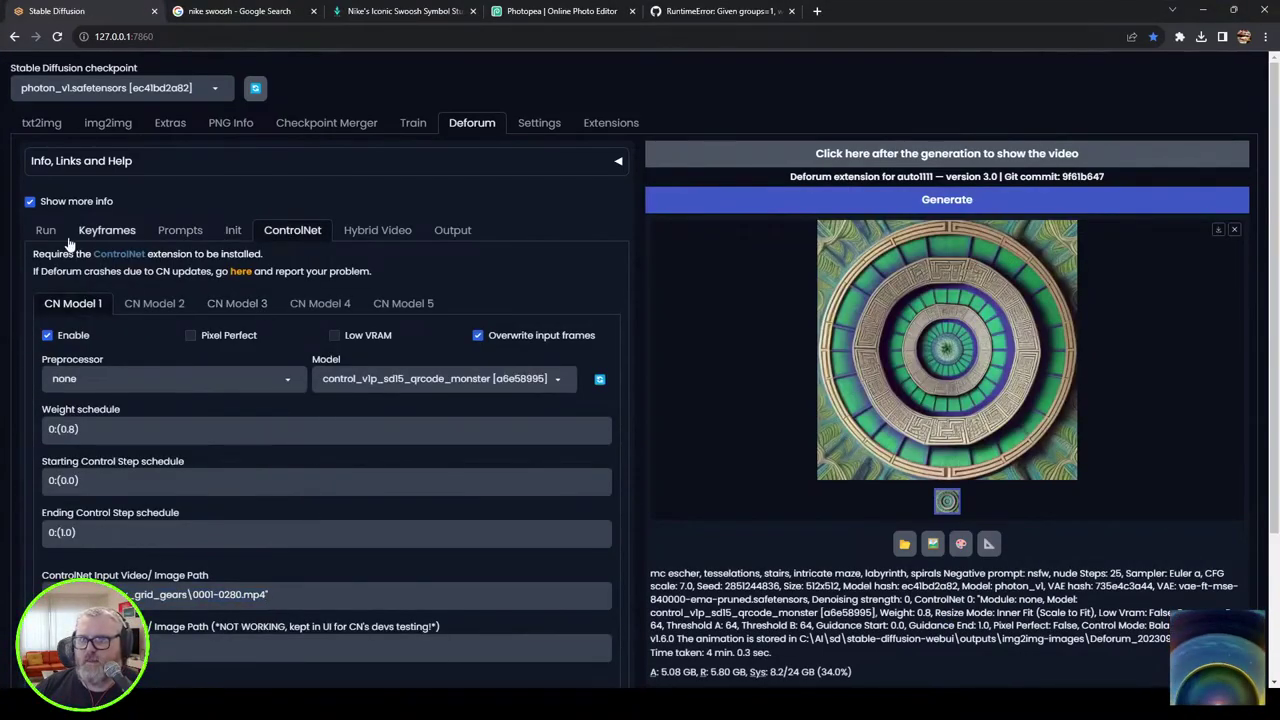
Step: Replace the frame 0 prompt with "nuclear reactor, toxic waste, glowing valves and gauges, atomic machinery, photography, fujifilm, 35mm lens"
click(107, 230)
click(180, 230)
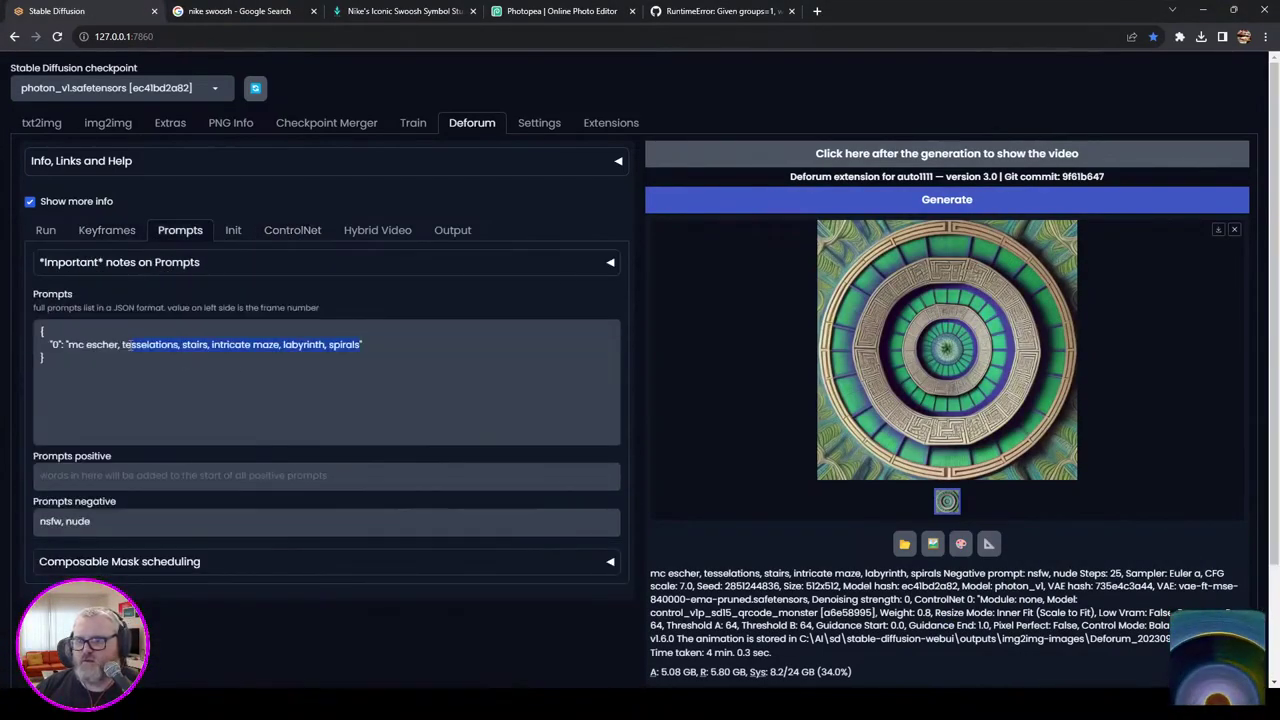
text(nuclear)
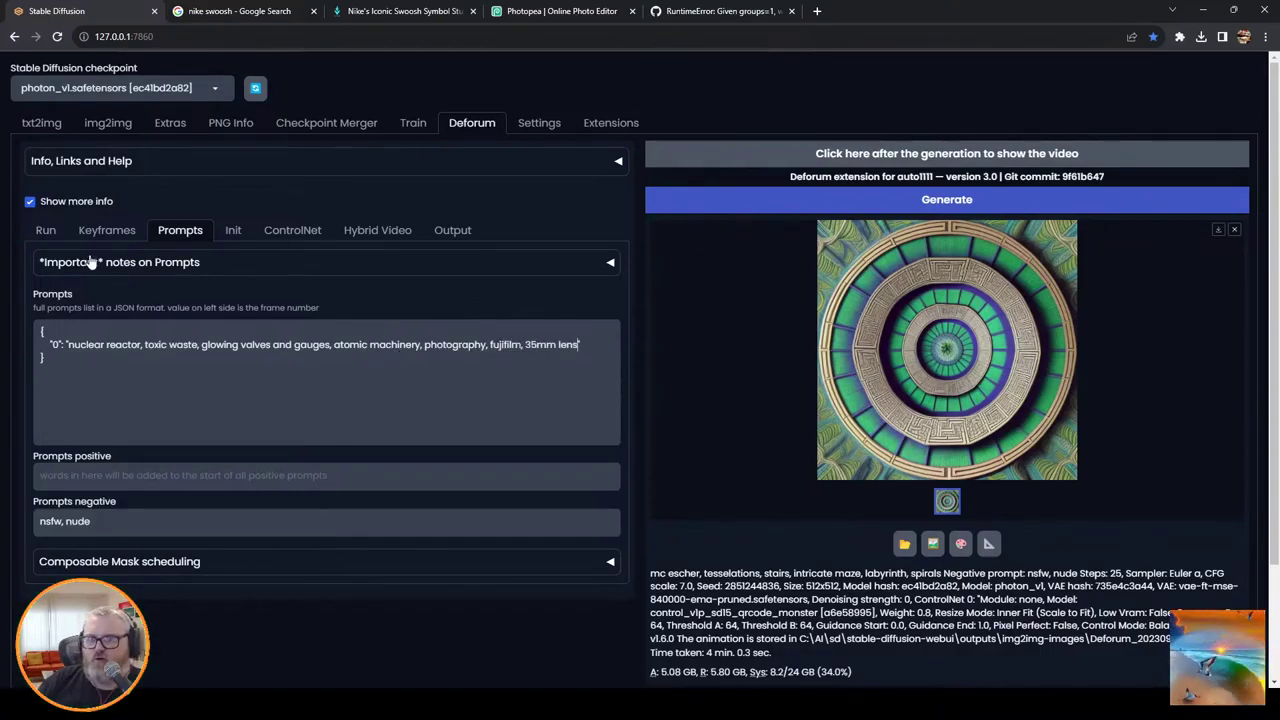
Step: Switch the Stable Diffusion checkpoint to realisticVisionV40_v20Novae and generate the animation
click(90, 86)
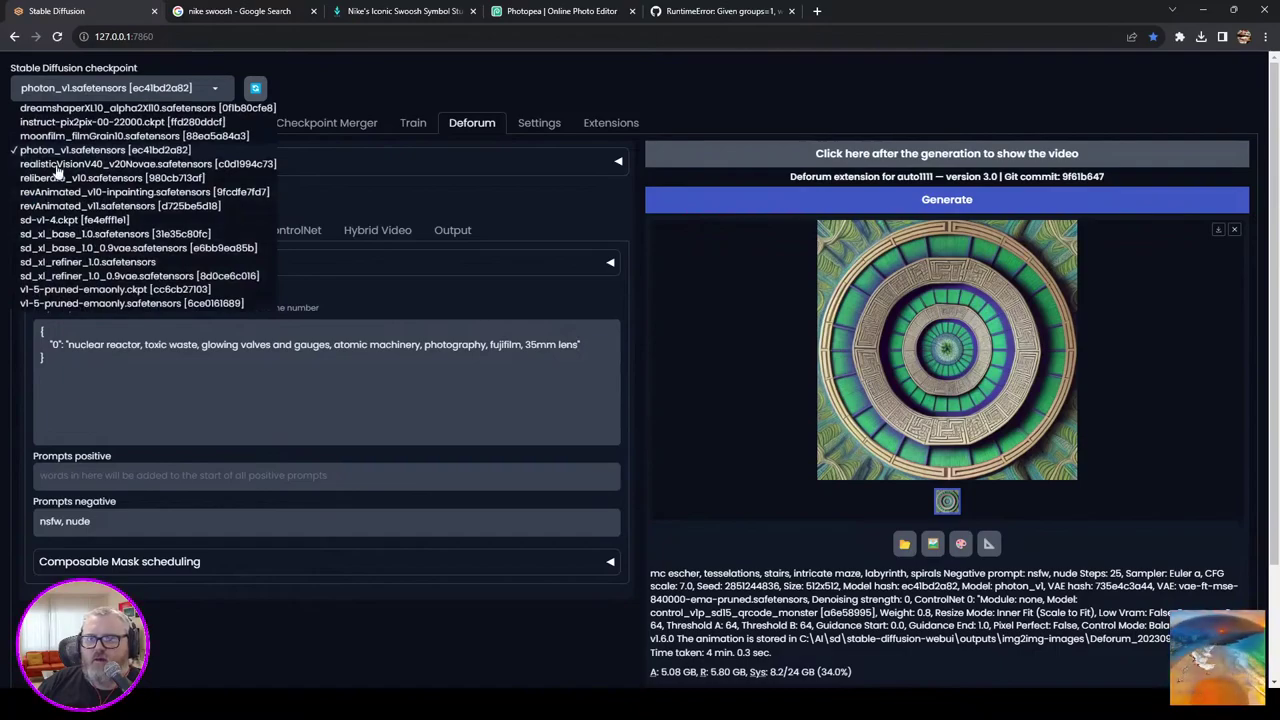
click(92, 164)
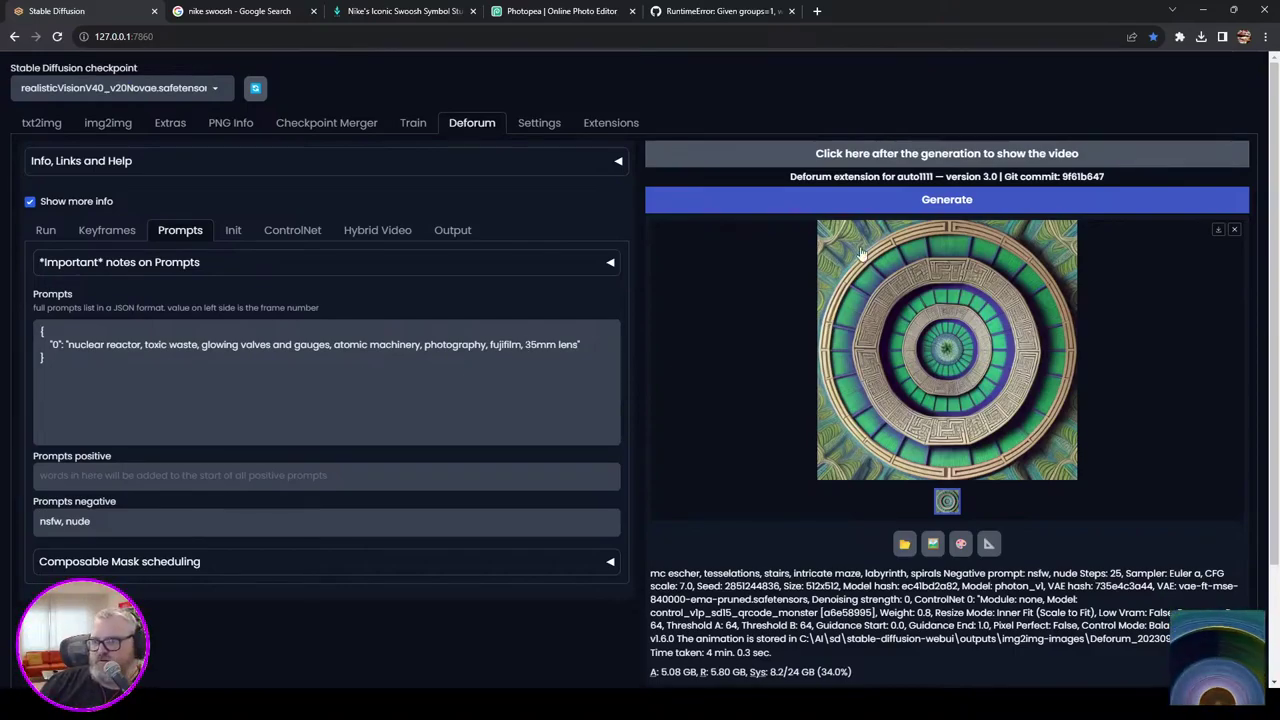
click(876, 204)
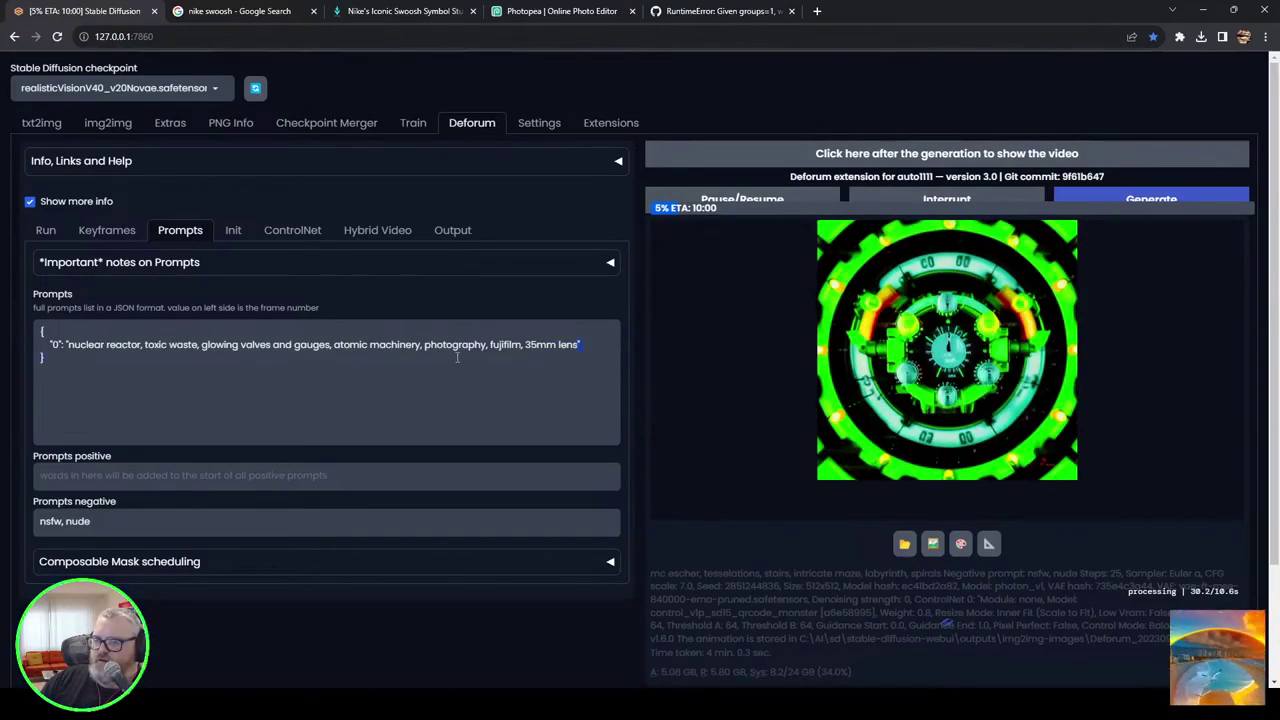
Step: Replace the frame 0 prompt with "watch, timepiece, mechanical timekeeper, clock, internal gears" and generate the animation
text(watch, timepiece, mechanical timekeeper, clock, internal gears)
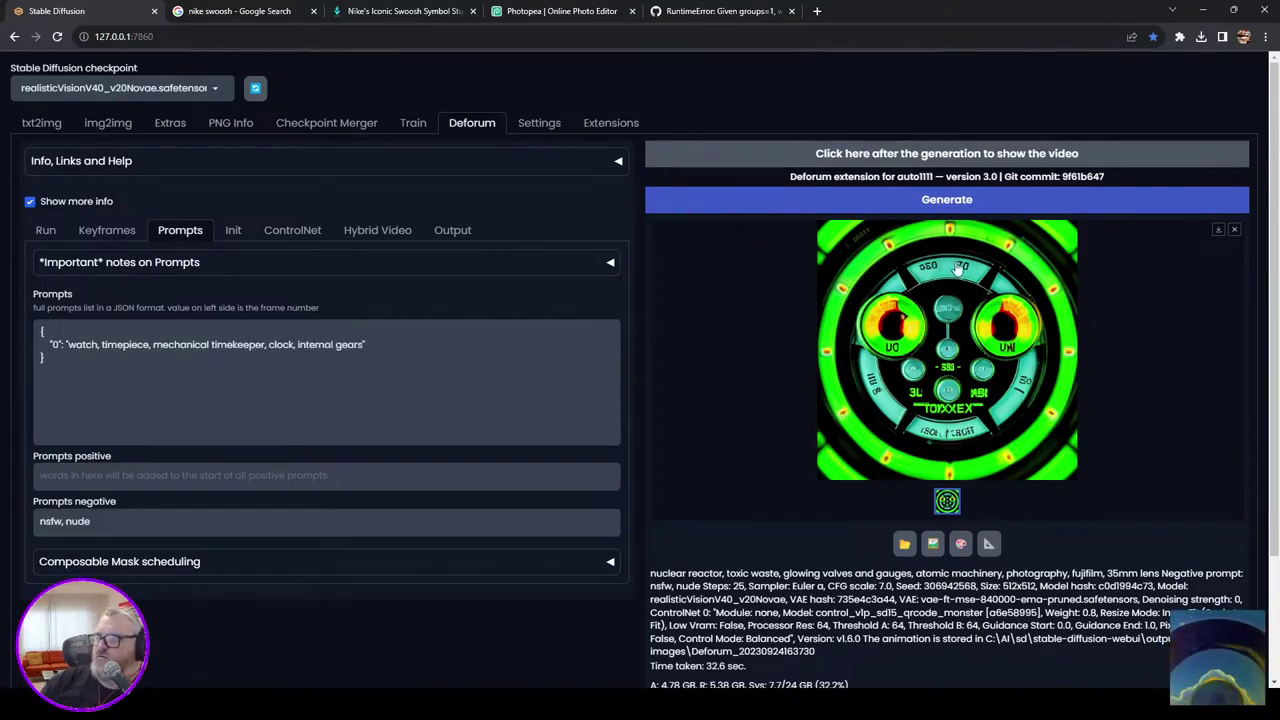
click(950, 202)
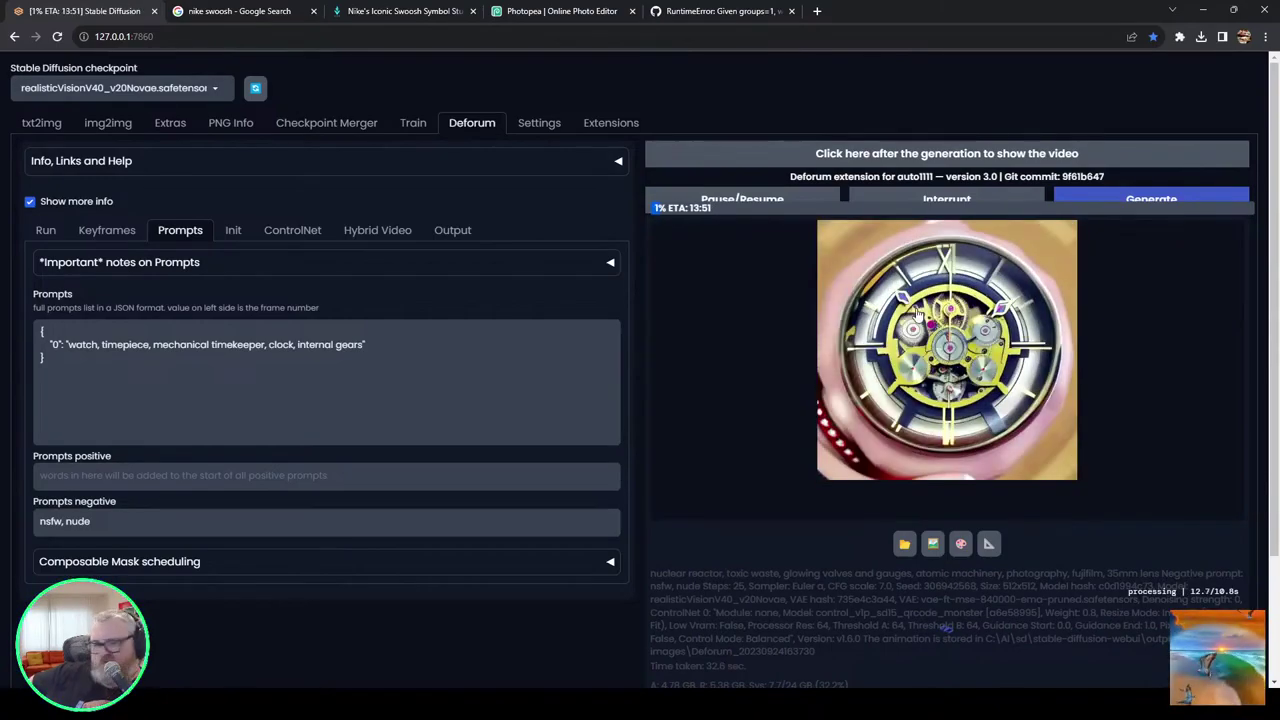
Step: Extend the frame 0 prompt with ", photograph 35mm lens, fujifilm" and generate the animation
text(, photograph)
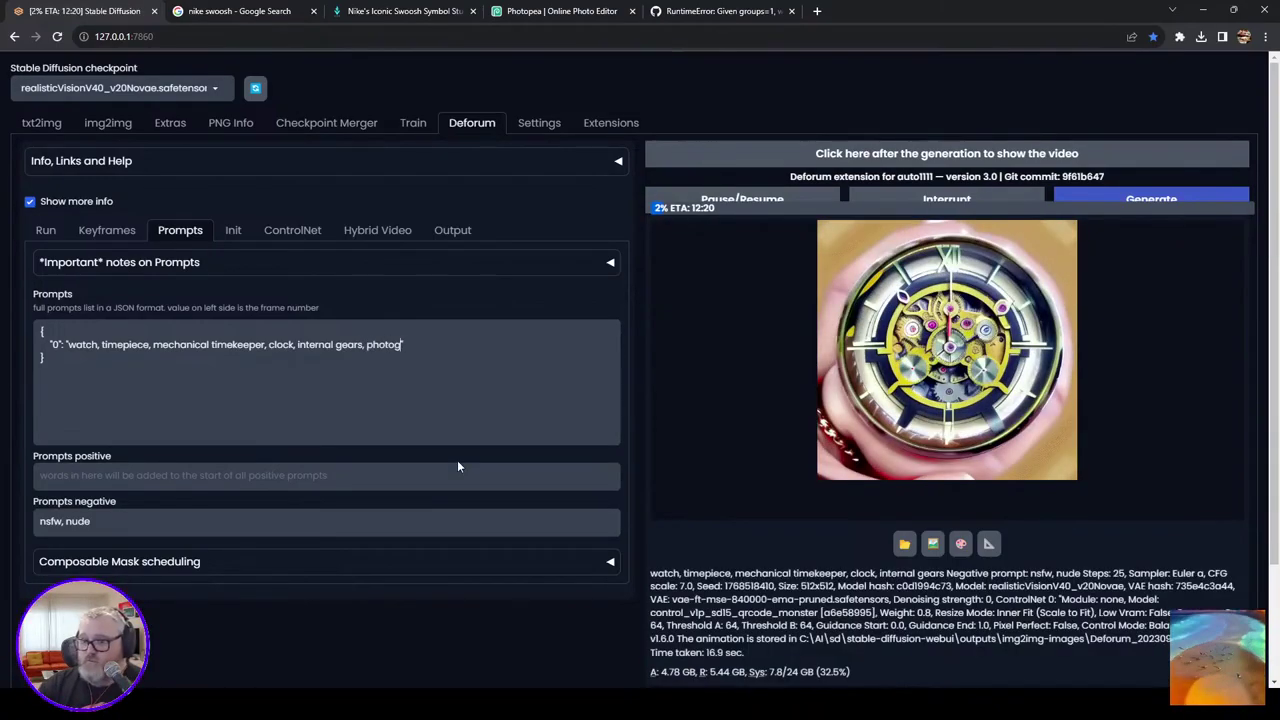
text( 35mm lens,)
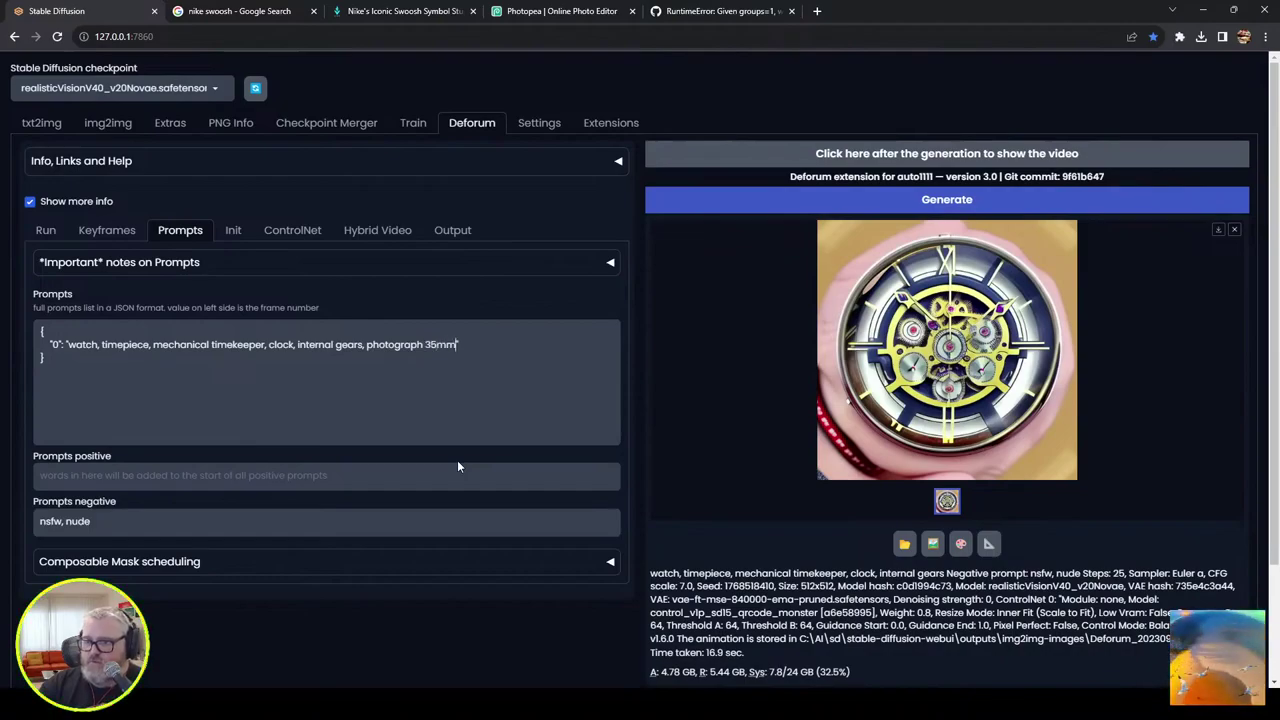
text( fuji)
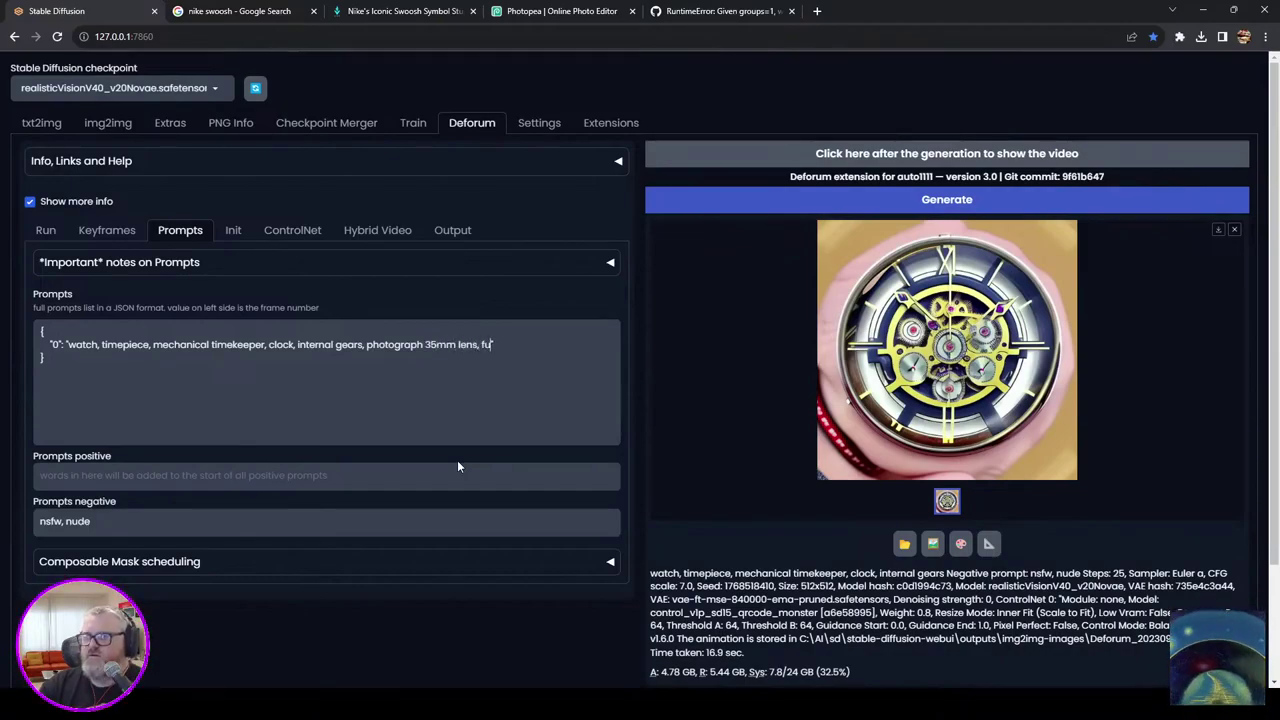
text(film)
click(1105, 200)
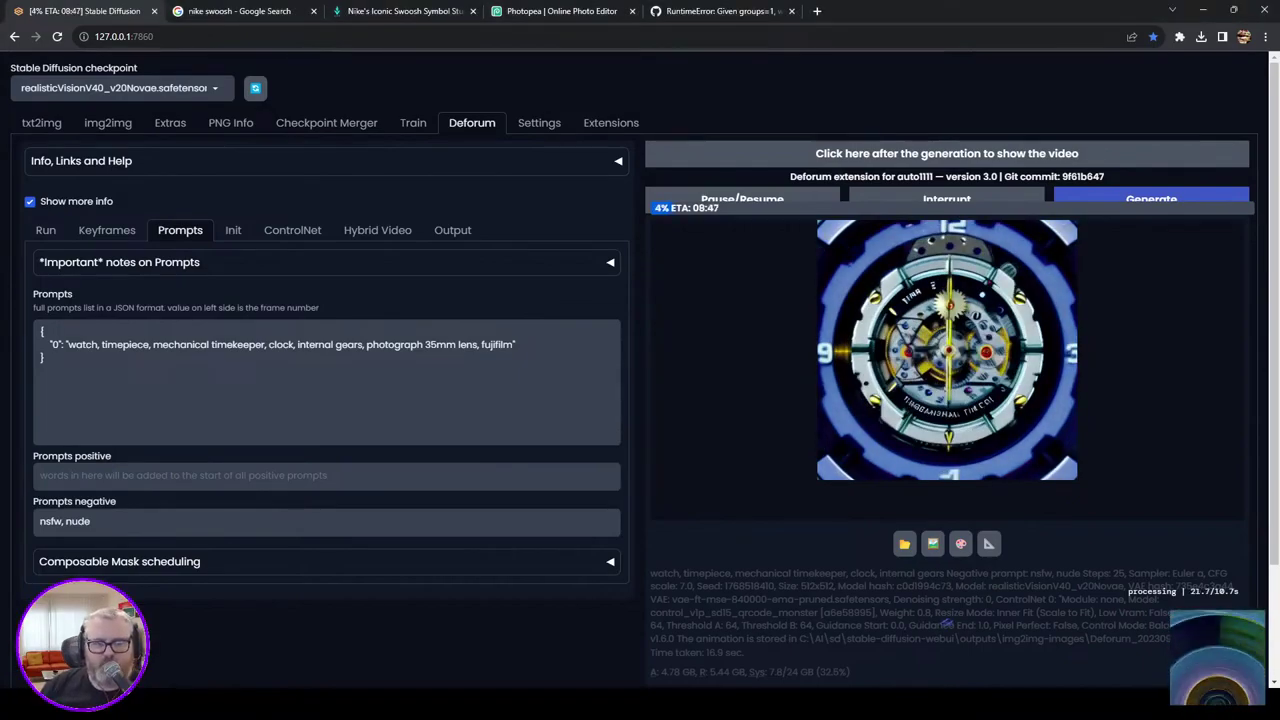
Step: Close the browser pages for the nike swoosh search, the Nike logo article, Photopea and the GitHub RuntimeError issue
click(371, 8)
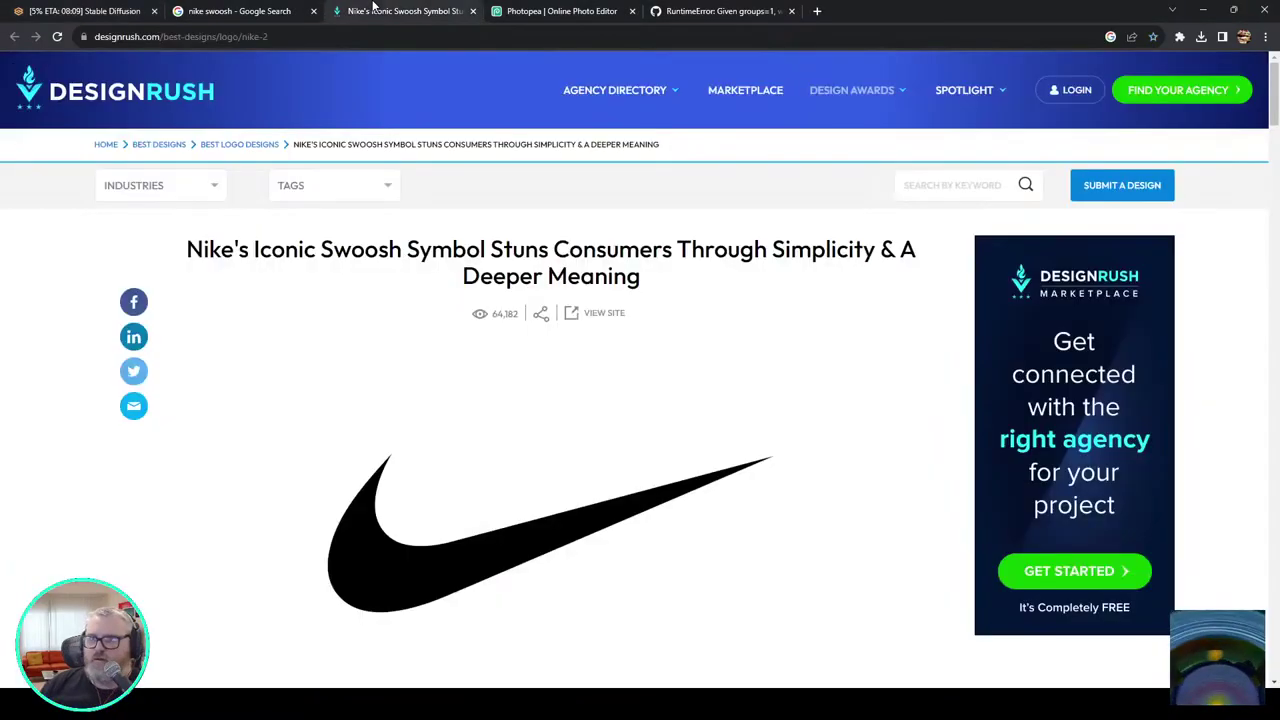
click(250, 11)
click(313, 11)
click(313, 11)
click(313, 11)
click(704, 114)
click(313, 11)
mouse_move(232, 704)
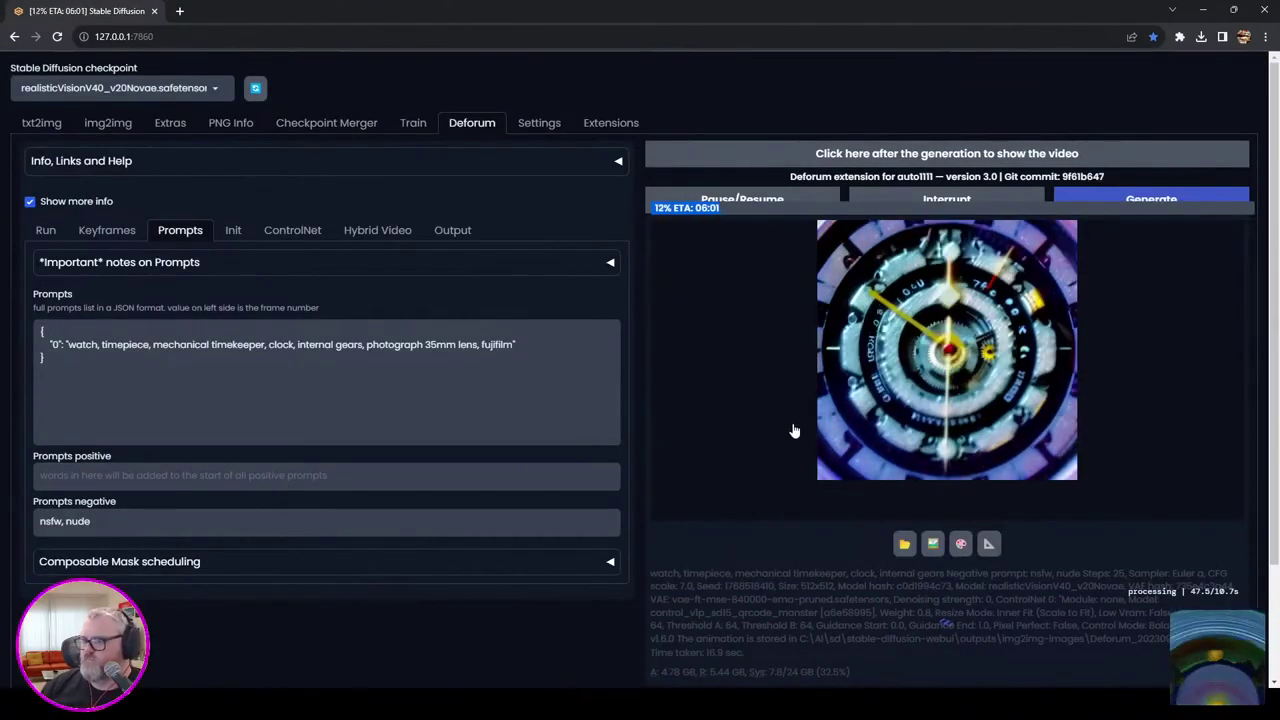
click(188, 704)
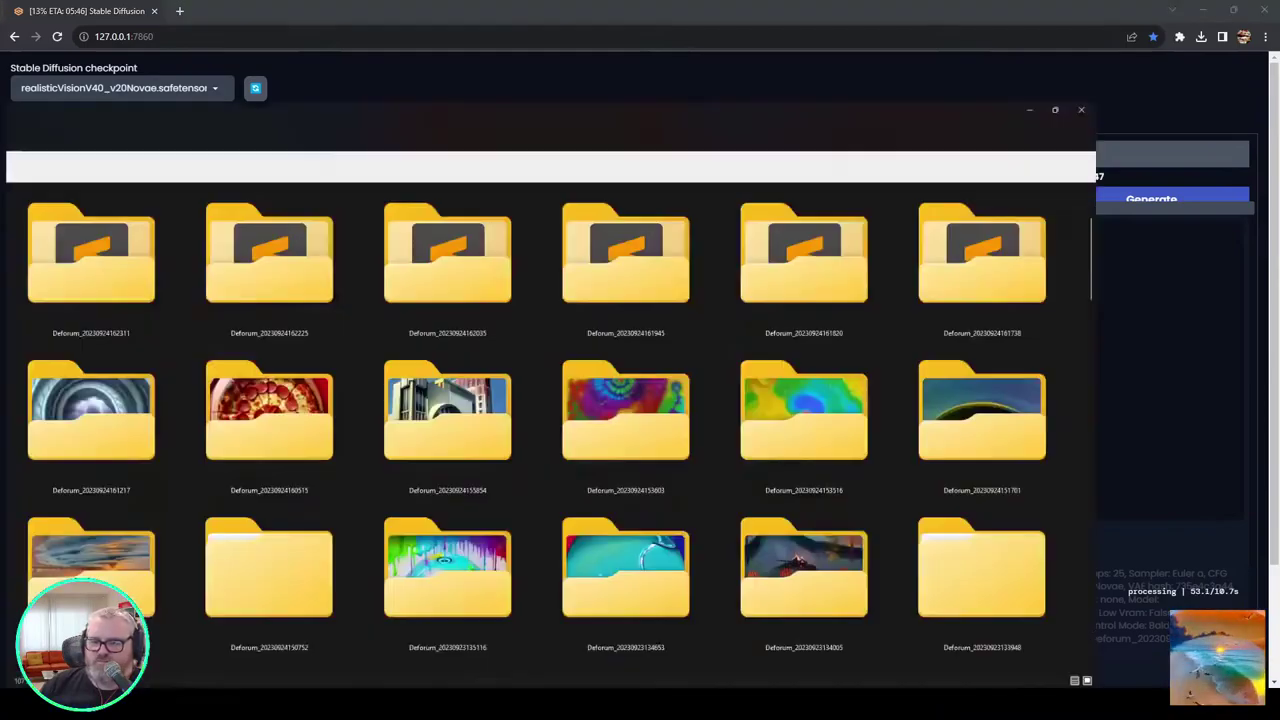
scroll(130, 297, up, 2)
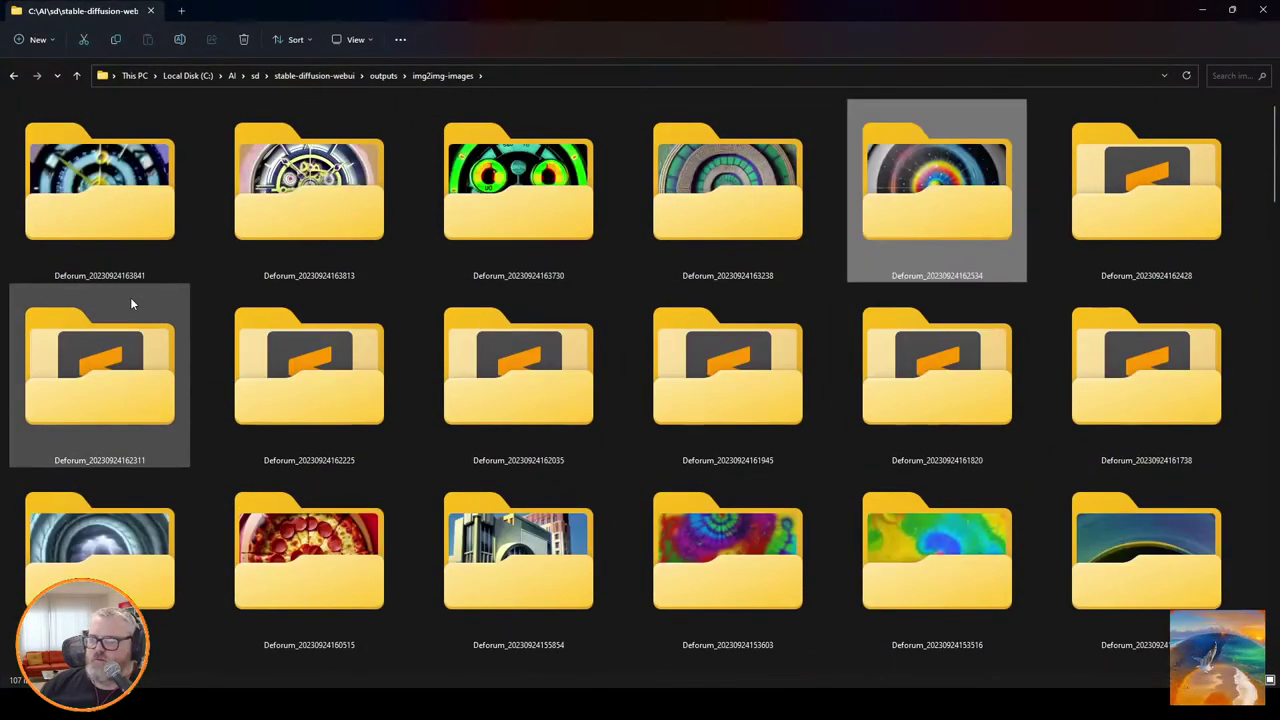
double_click(143, 209)
double_click(267, 135)
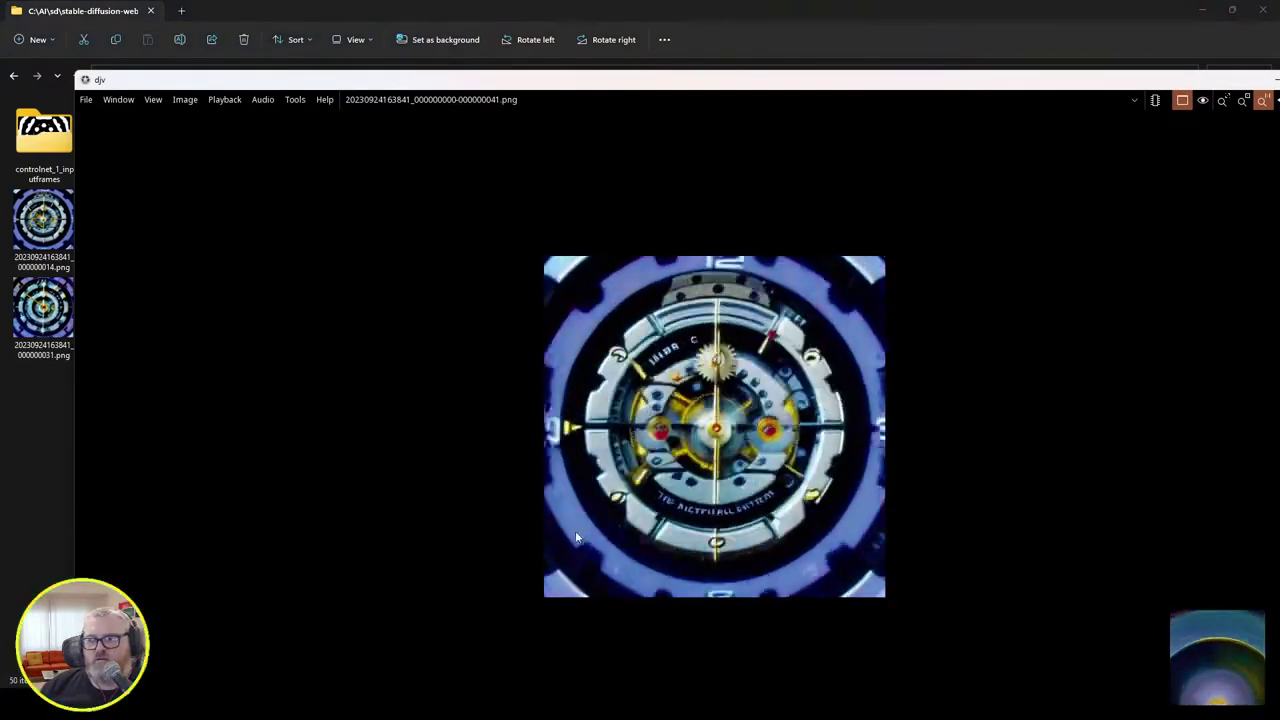
double_click(711, 79)
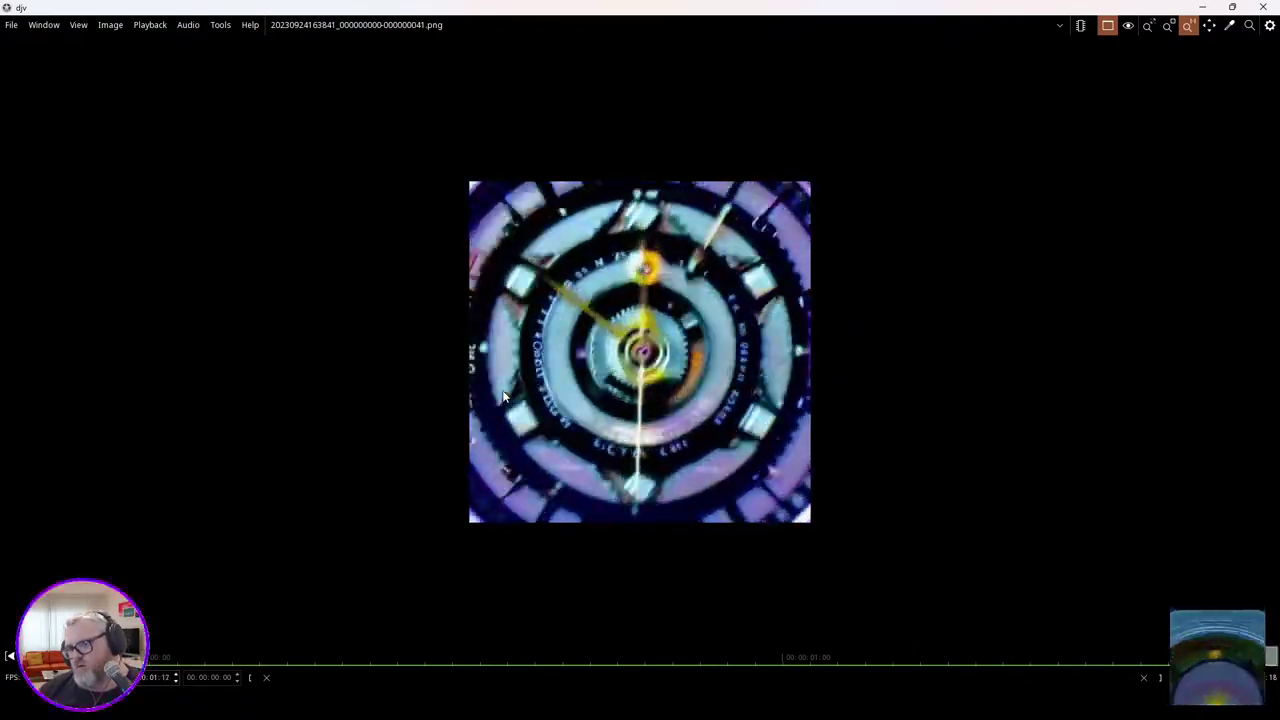
click(1263, 8)
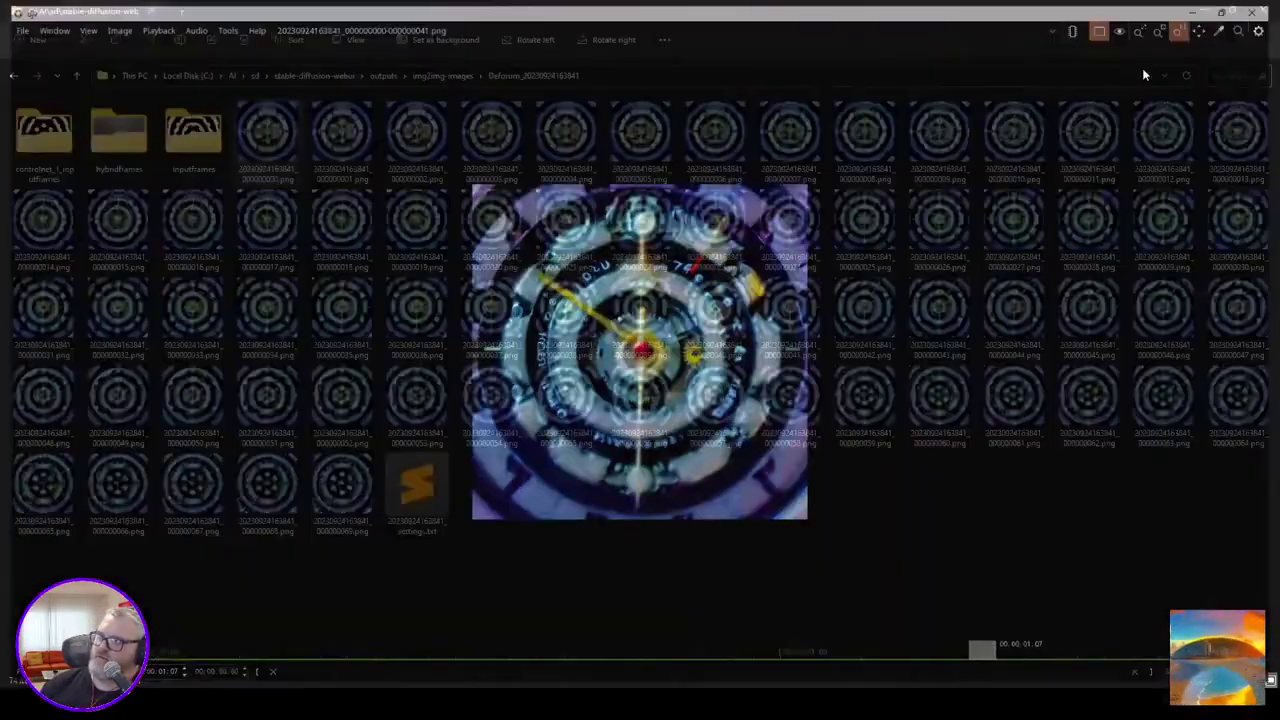
Step: Switch to Blender, try a Wave Texture scale of 0.5 and a different Simplex Grid border thickness, and undo the changes
click(243, 638)
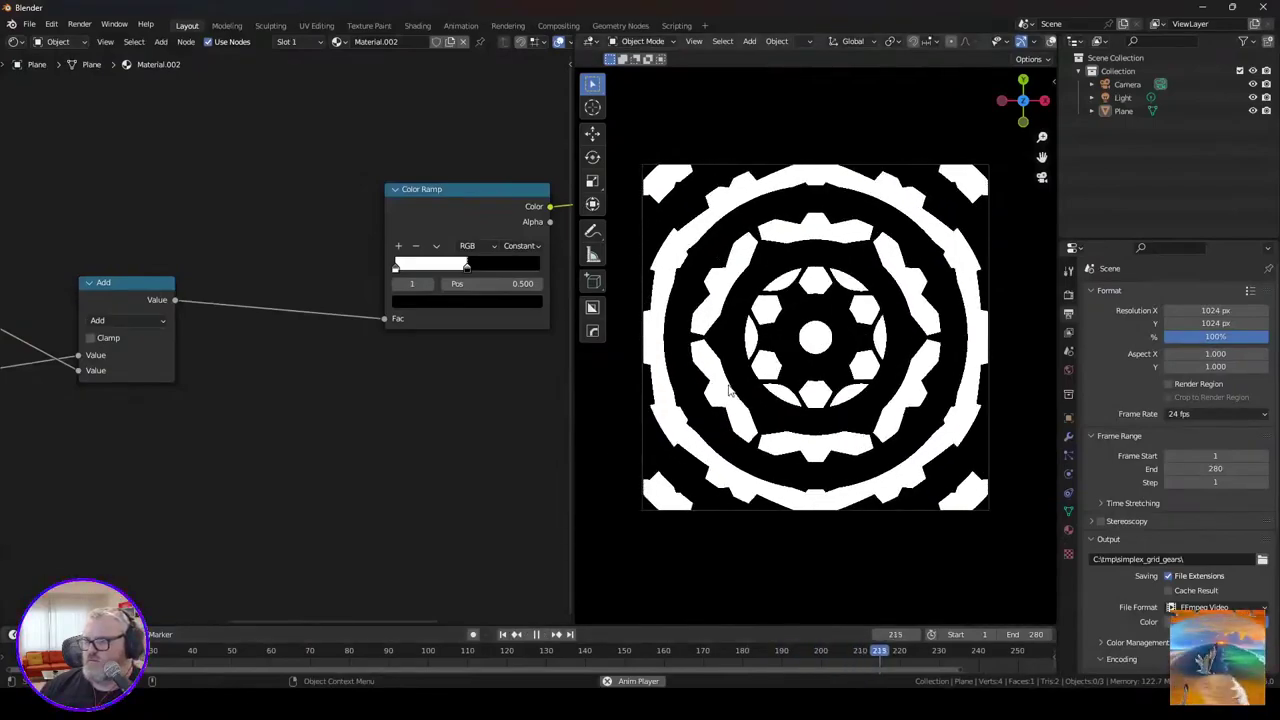
double_click(284, 385)
text(.5)
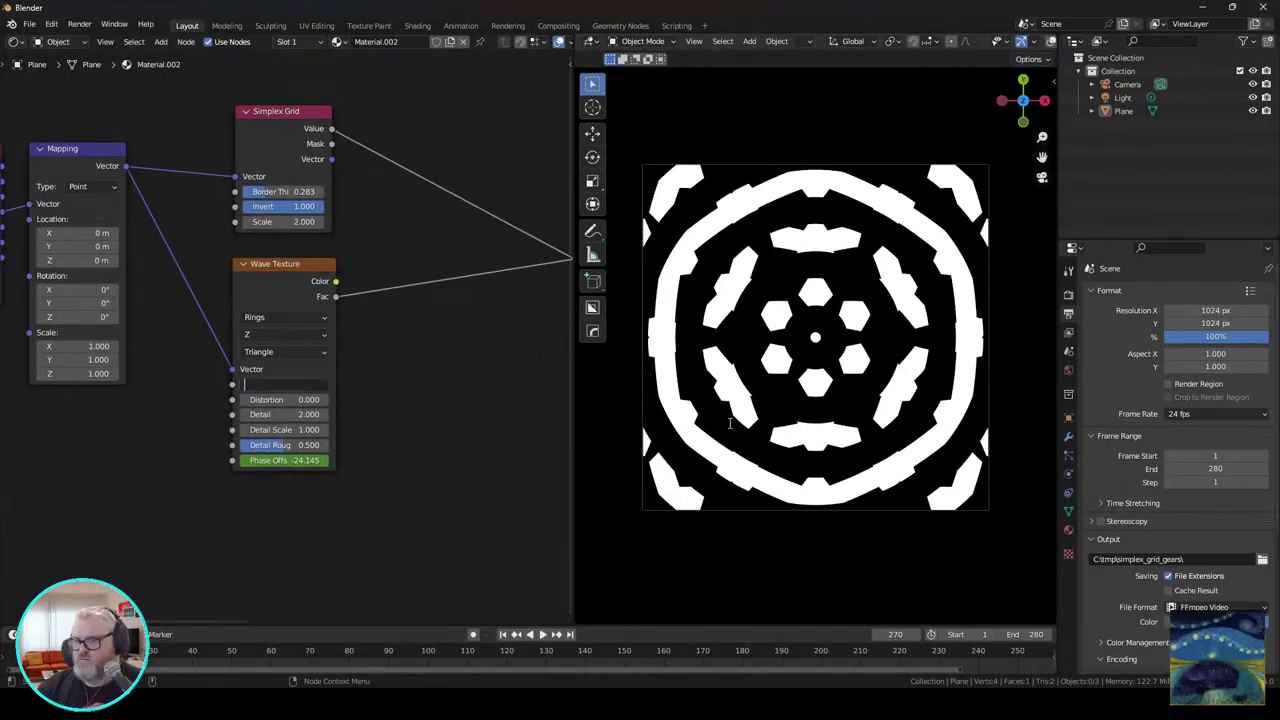
key(Return)
key(space)
drag(285, 192, 301, 192)
key(ctrl+z)
key(ctrl+z)
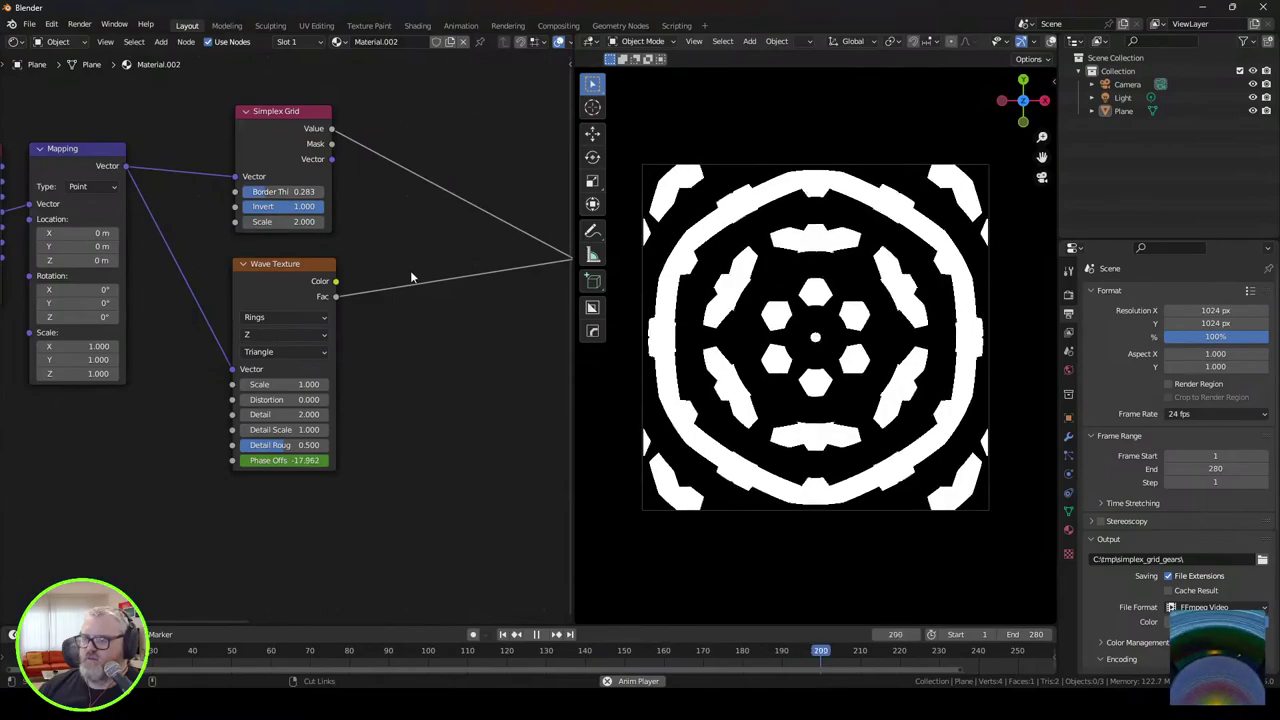
Step: Make a copy of the plane's material and set its Wave Texture scale to 0.5 and its Simplex Grid scale to 2
click(450, 42)
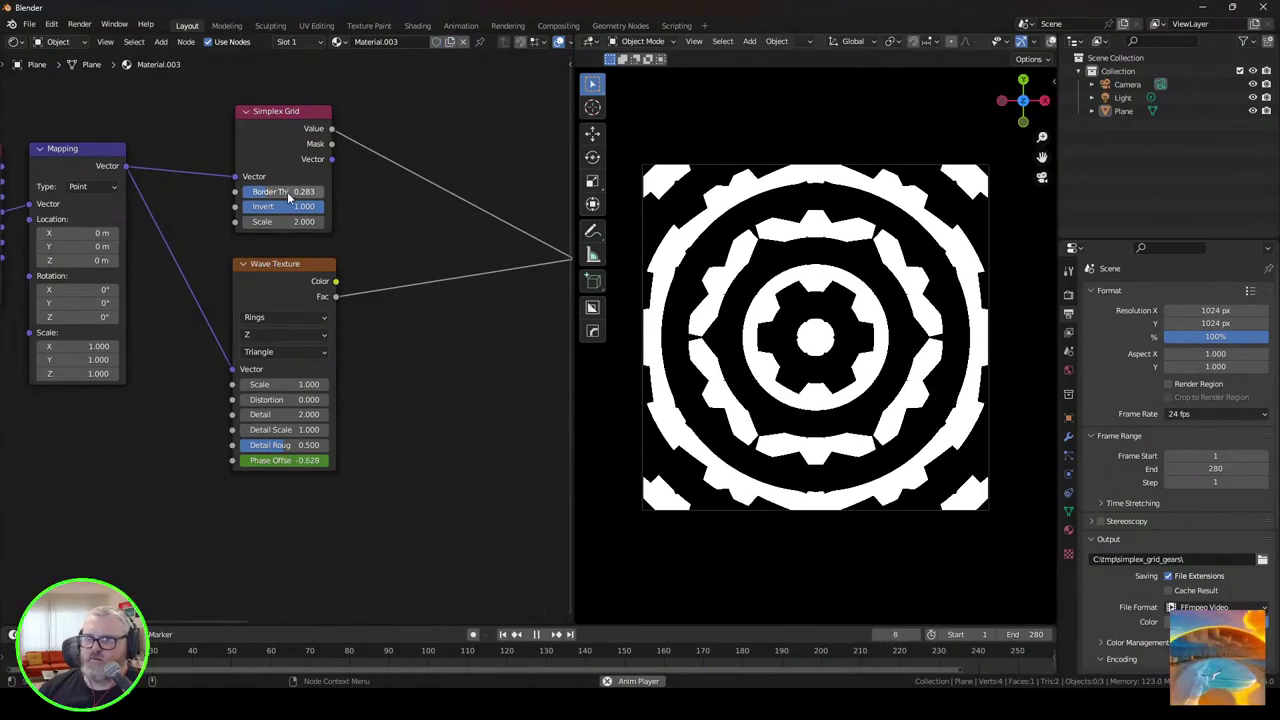
key(ctrl+z)
key(ctrl+z)
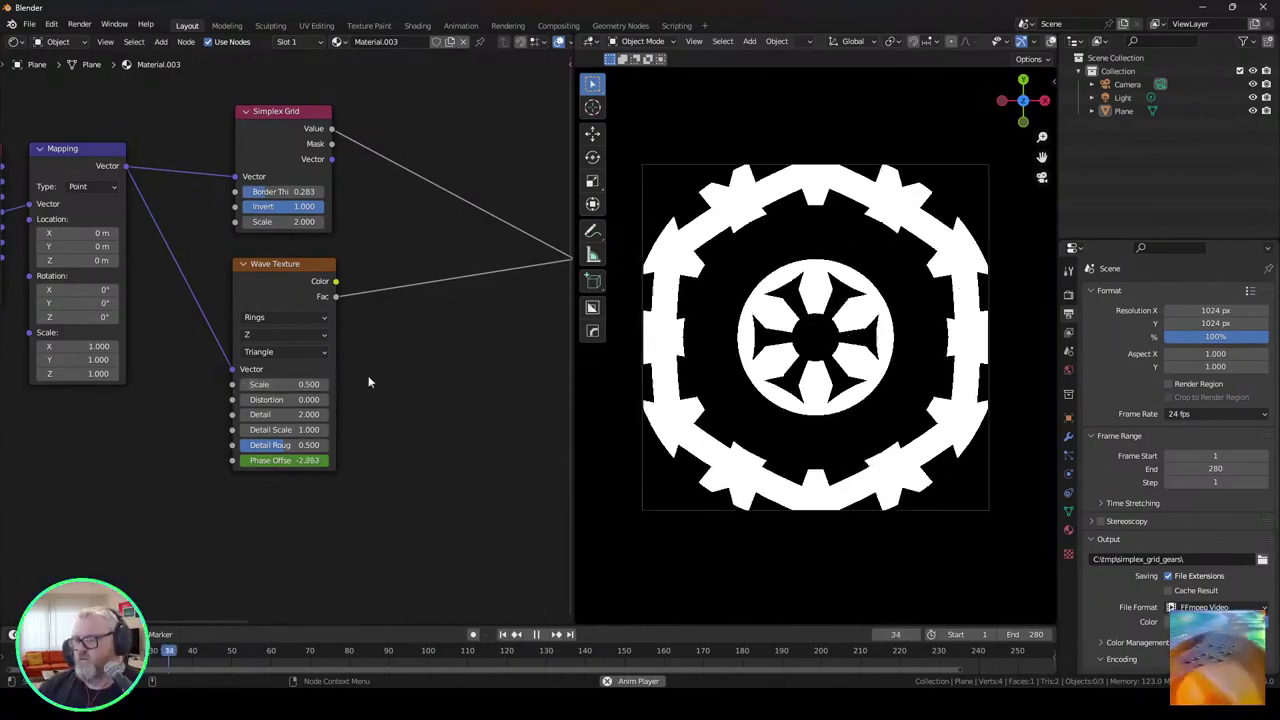
mouse_move(304, 222)
mouse_down()
mouse_move(400, 222)
mouse_move(290, 222)
mouse_up()
double_click(312, 222)
text(2)
key(Return)
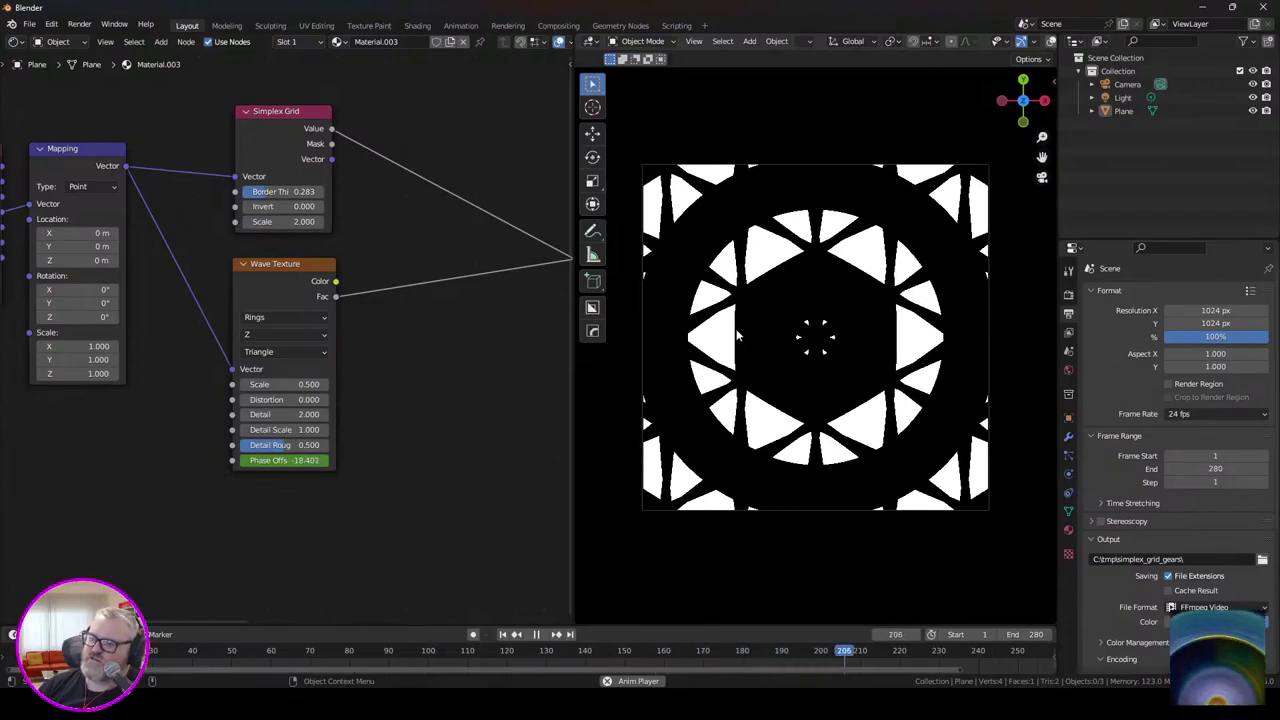
Step: Set the output path to C:\tmp\simplex_grid_gears-inverted\ and render the animation
text(-inverte)
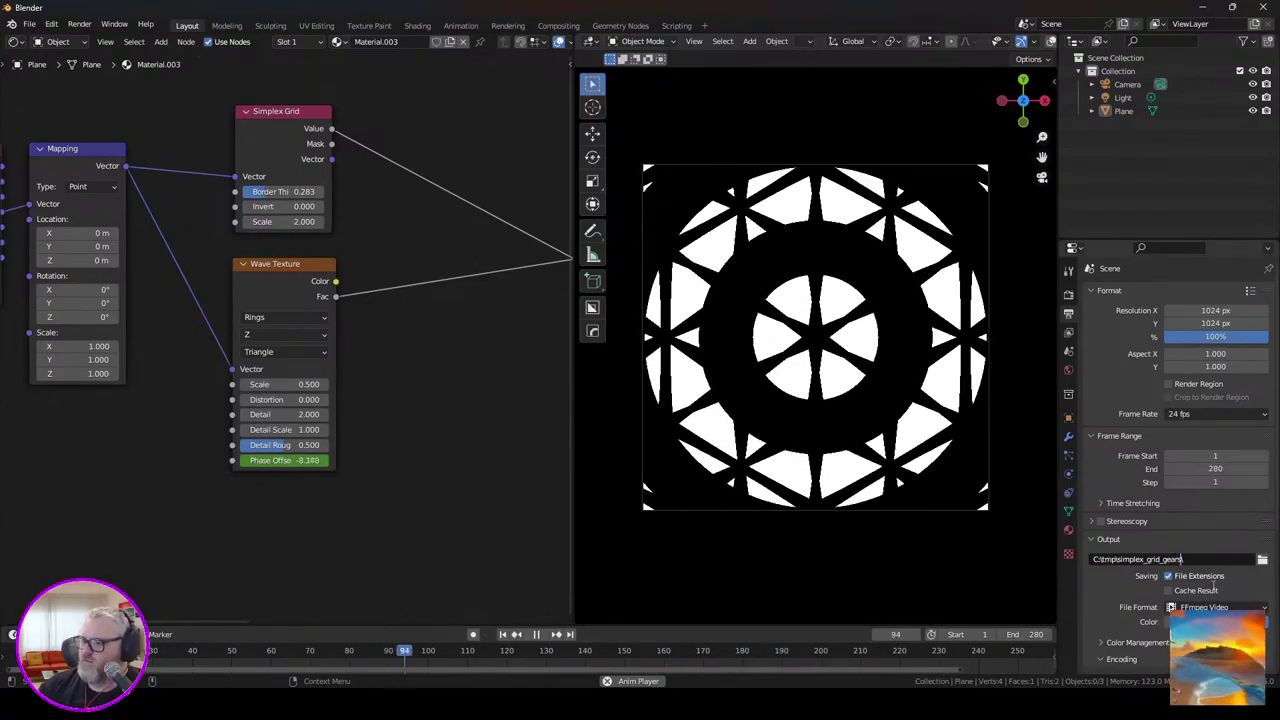
text(d\)
key(Return)
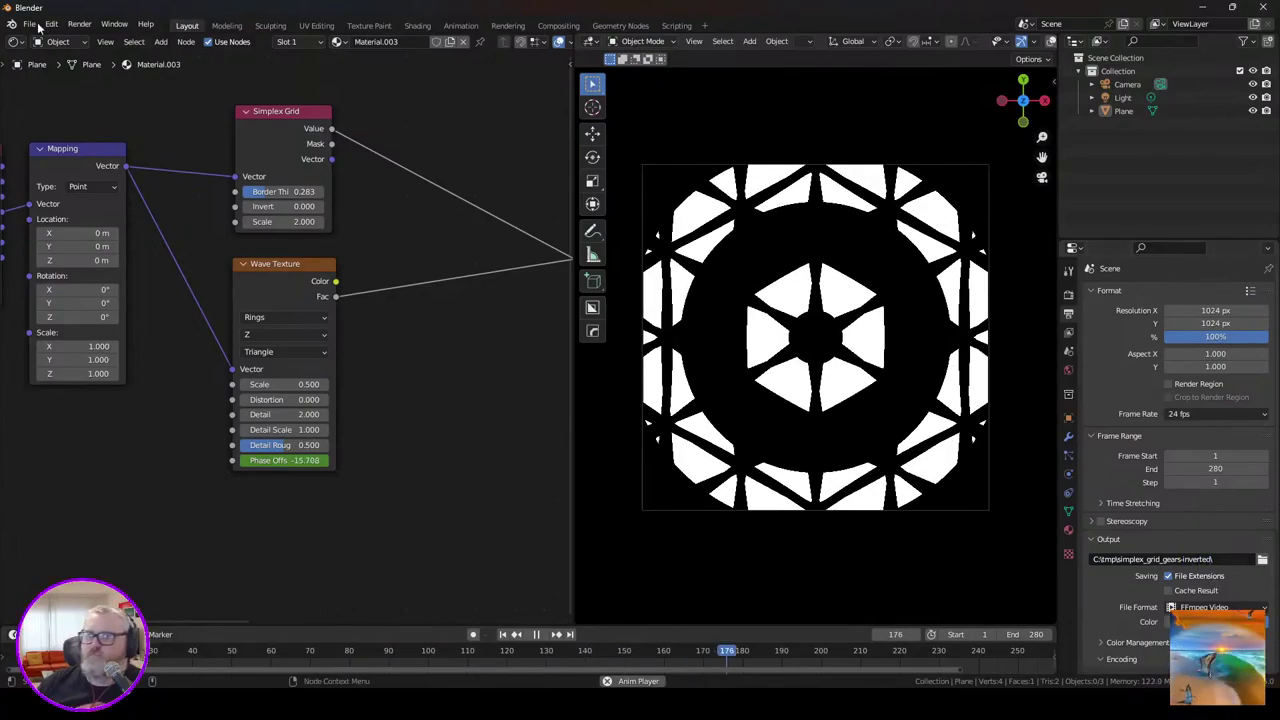
click(79, 24)
click(100, 40)
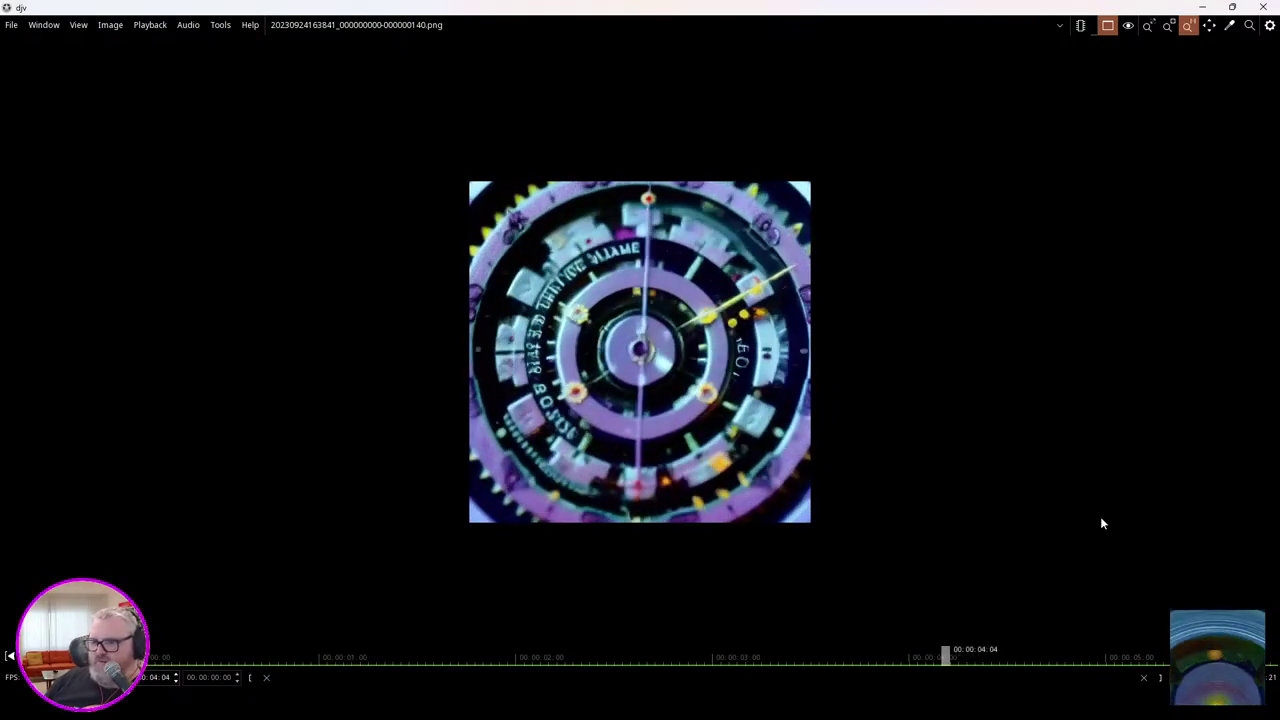
Step: Review the longer watch frame sequence in djv and close the player
click(1267, 6)
click(1267, 6)
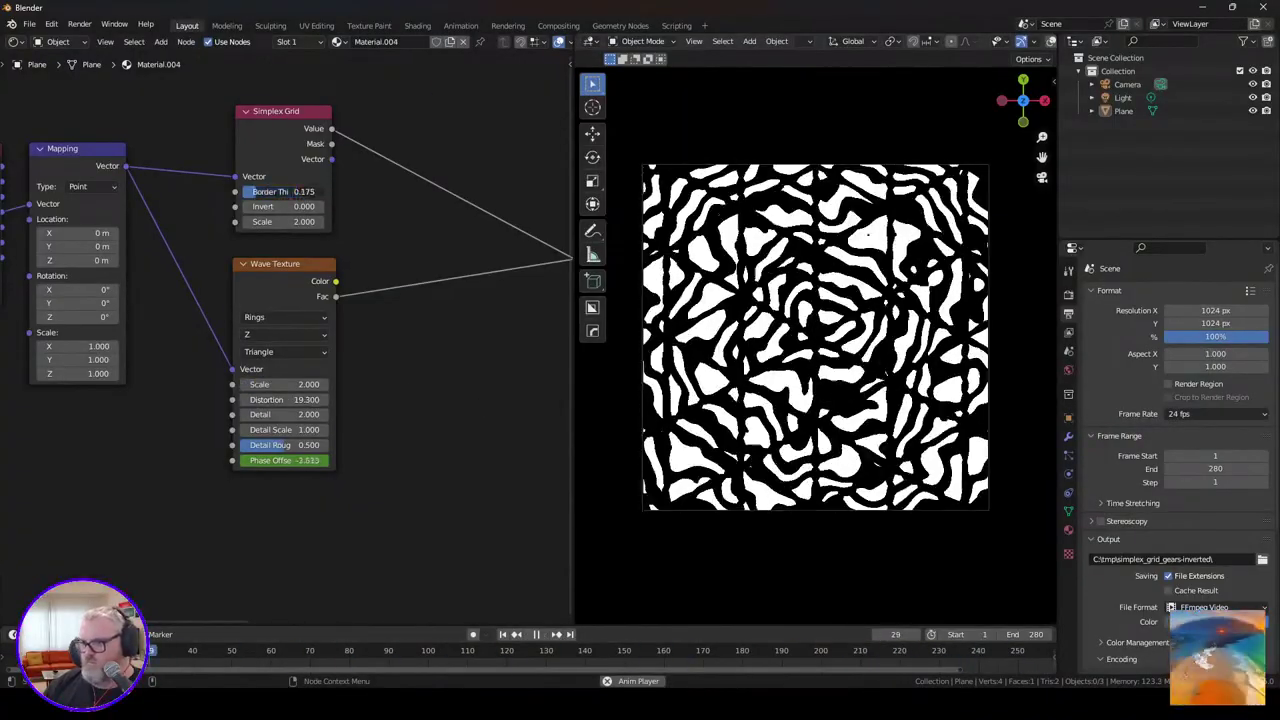
Step: Set the Wave Texture's rings direction to Y and its wave profile to Sine
click(285, 334)
click(282, 366)
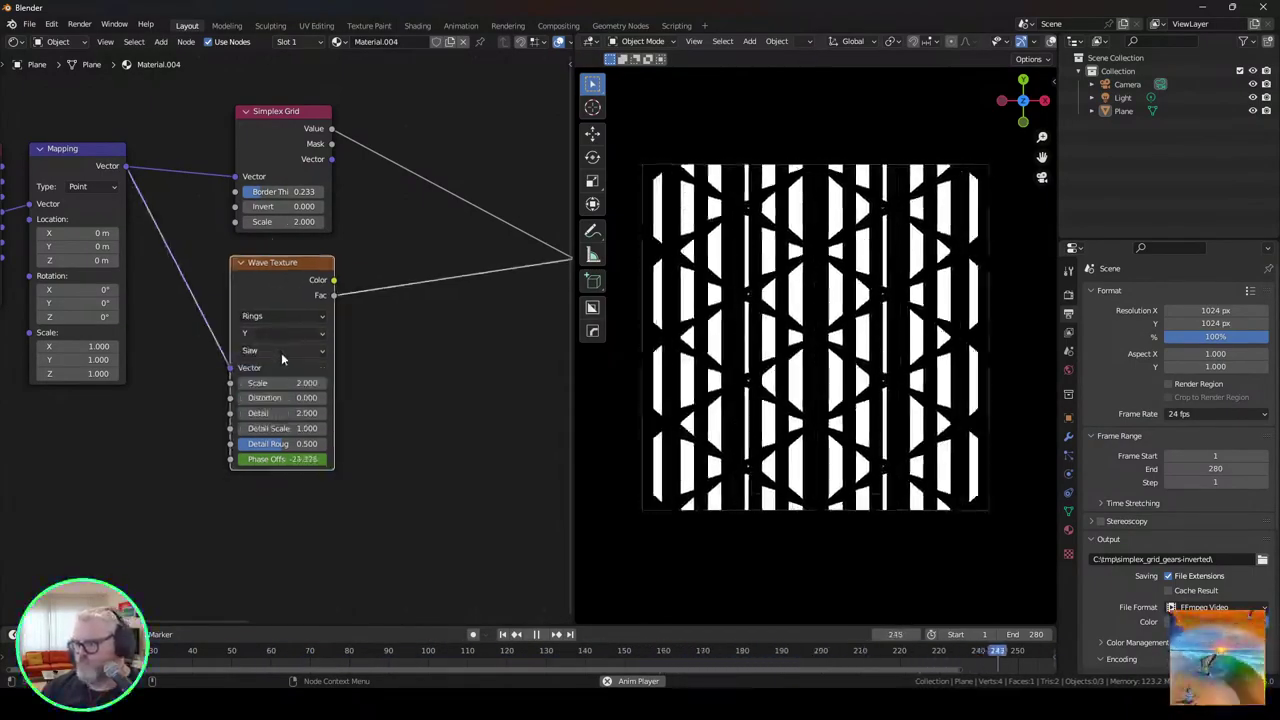
click(282, 353)
click(281, 366)
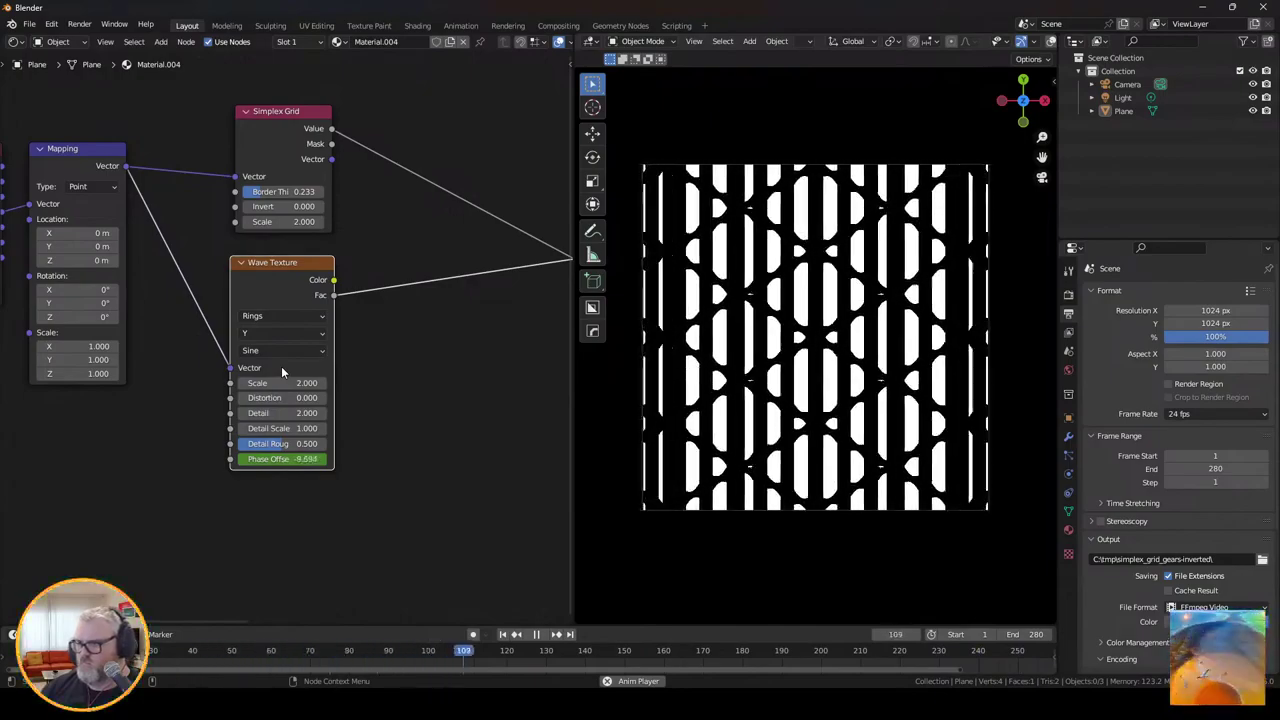
Step: Set the Wave Texture's rings direction to X and the Mapping node's Y location to -2 m
drag(120, 306, 340, 449)
drag(349, 399, 175, 292)
mouse_move(140, 383)
mouse_down()
mouse_move(170, 383)
mouse_move(115, 383)
mouse_up()
key(ctrl+z)
click(335, 370)
click(339, 375)
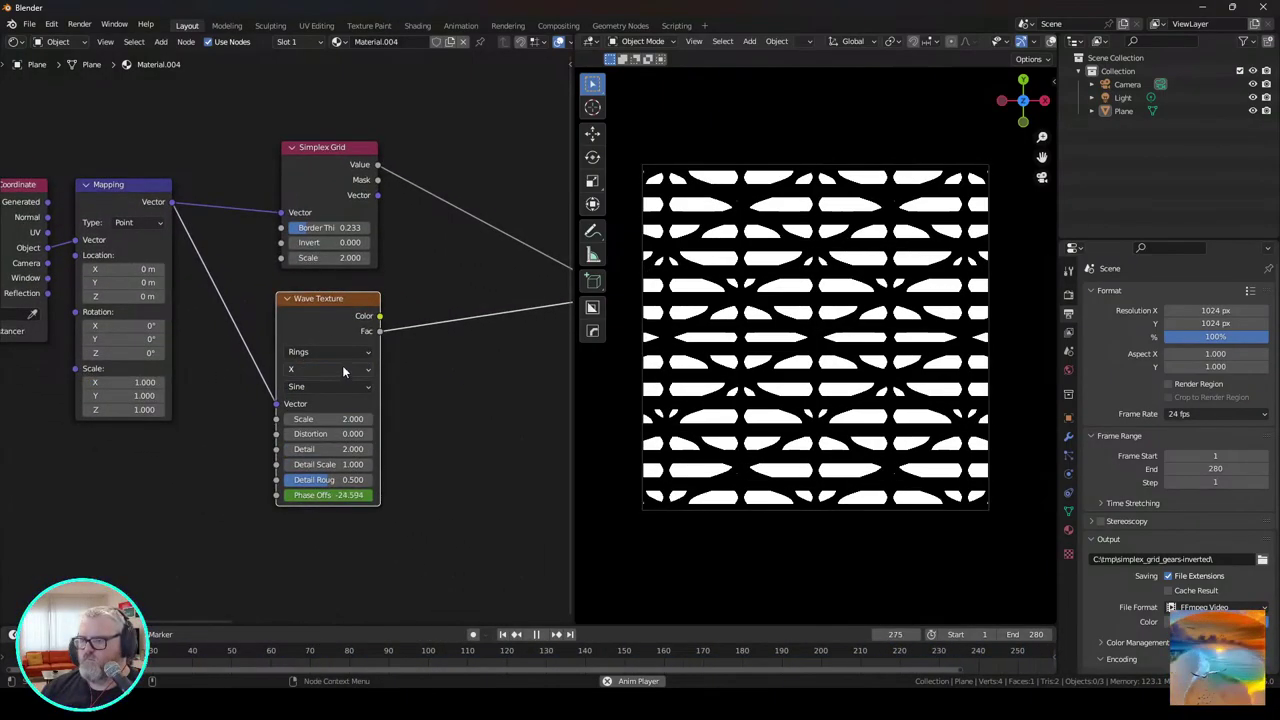
drag(128, 282, 100, 282)
Step: Try Divide and other operations in the math node that combines the Simplex Grid and Wave Texture
drag(472, 412, 312, 473)
click(537, 317)
click(527, 395)
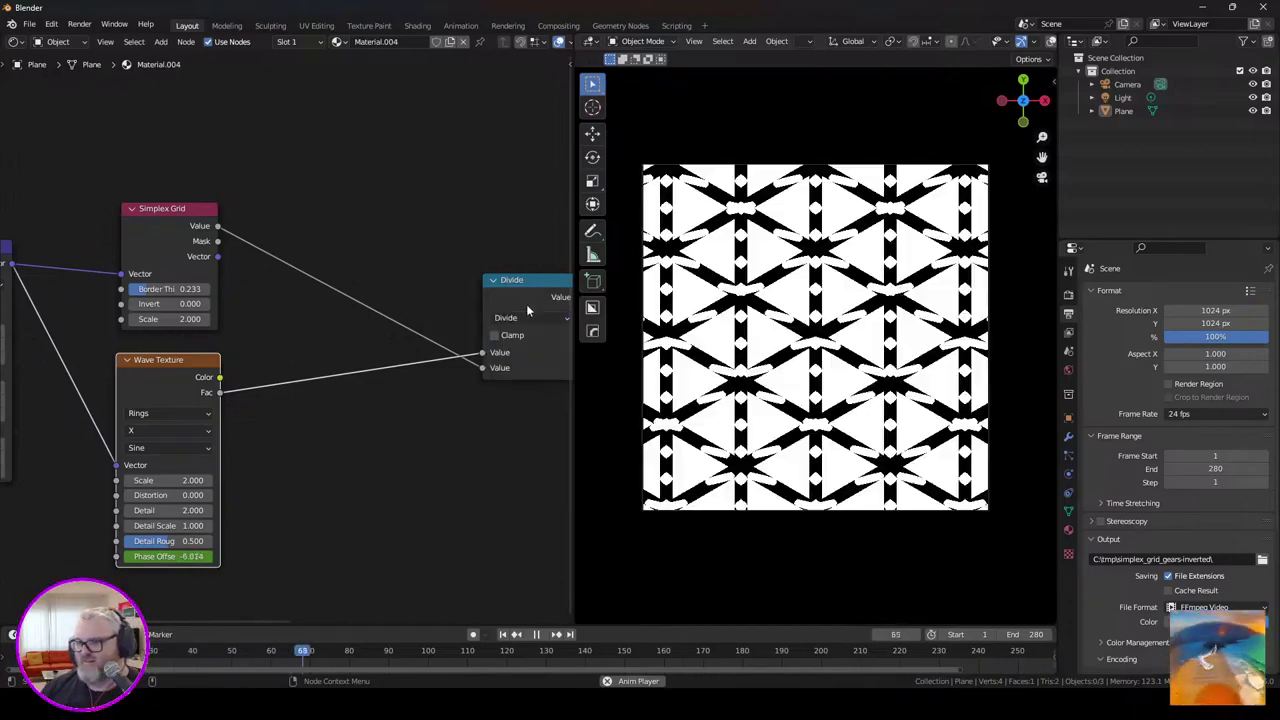
click(528, 317)
click(528, 365)
click(529, 320)
click(530, 380)
Step: Rearrange the Color Ramp's stops so the ramp starts with black and white follows partway along
drag(457, 414, 176, 432)
drag(298, 303, 440, 303)
drag(374, 303, 260, 295)
drag(440, 303, 345, 303)
drag(262, 469, 14, 448)
Step: Change the math node's operation to Multiply Add with an addend of 0.29
click(240, 450)
click(355, 337)
click(342, 431)
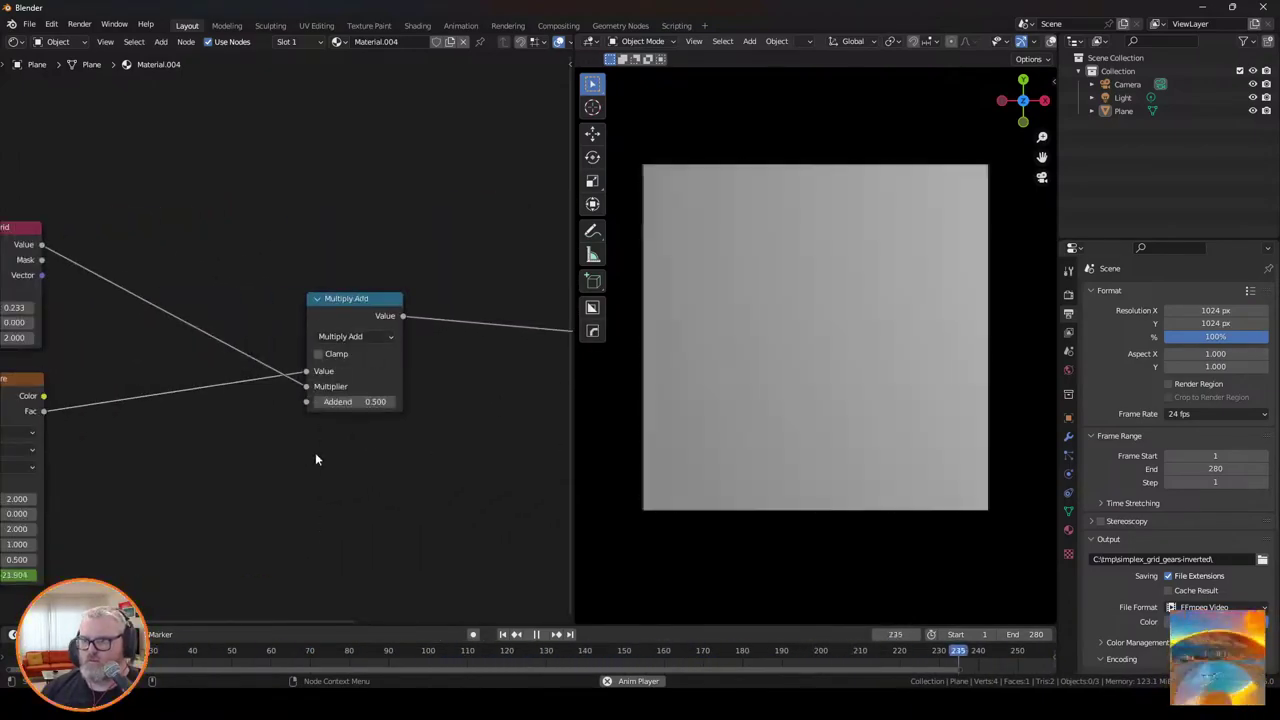
drag(360, 402, 340, 402)
drag(270, 355, 514, 323)
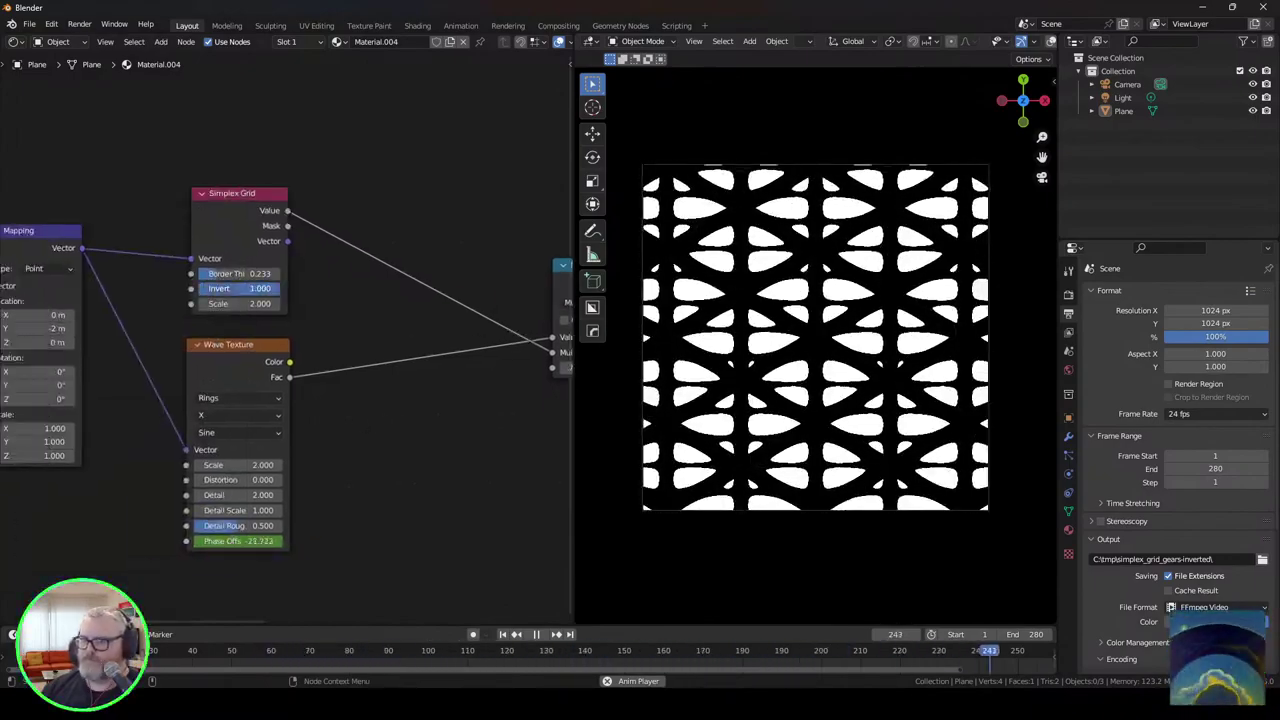
Step: Reposition the Multiply Add node and insert a second math node before the Color Ramp to blend in another Simplex Grid
drag(412, 446, 97, 537)
drag(275, 358, 250, 404)
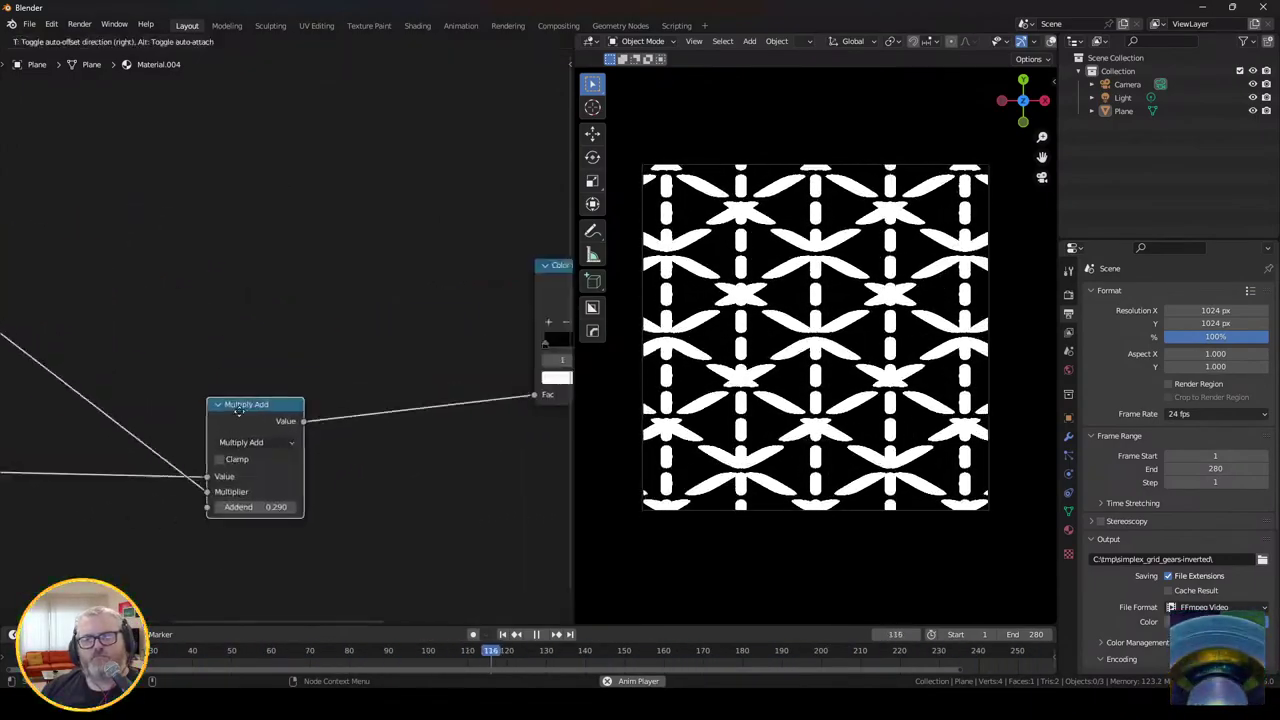
drag(190, 290, 327, 338)
key(shift+a)
text(math)
key(Return)
click(484, 403)
key(shift+d)
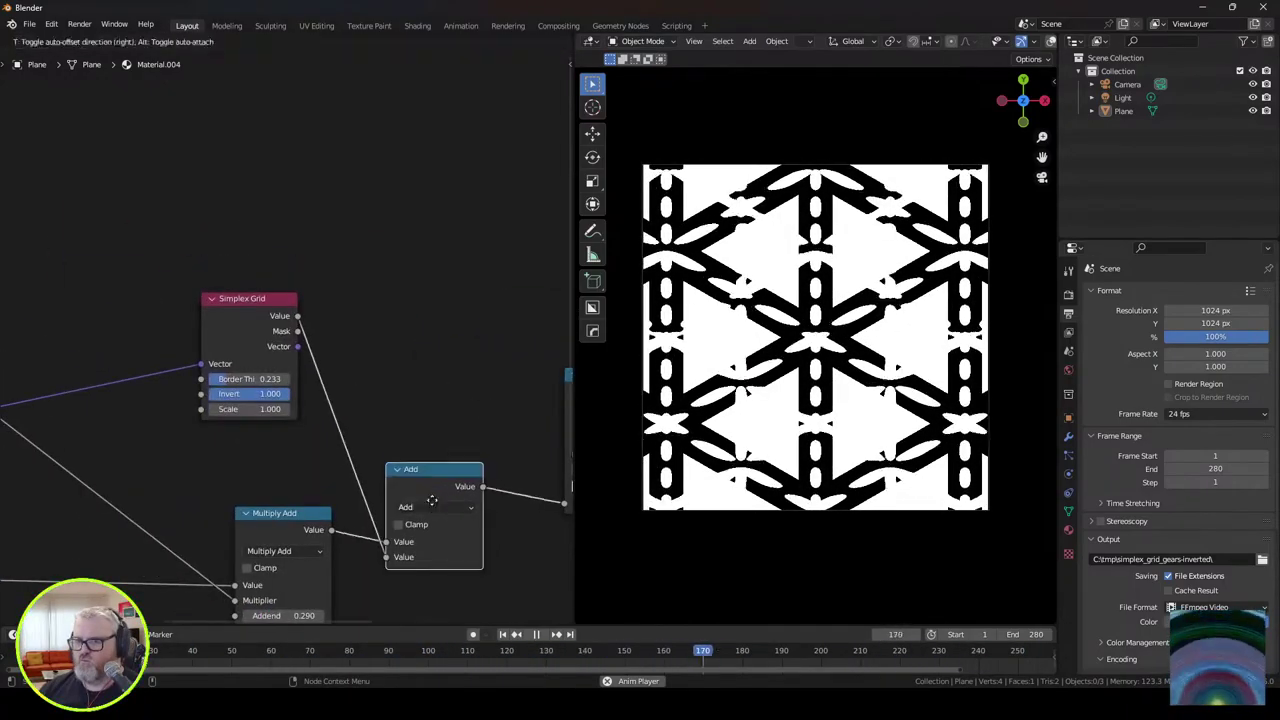
Step: Set the second Multiply Add node's addend to 0.33
double_click(430, 575)
text(0.38)
key(Return)
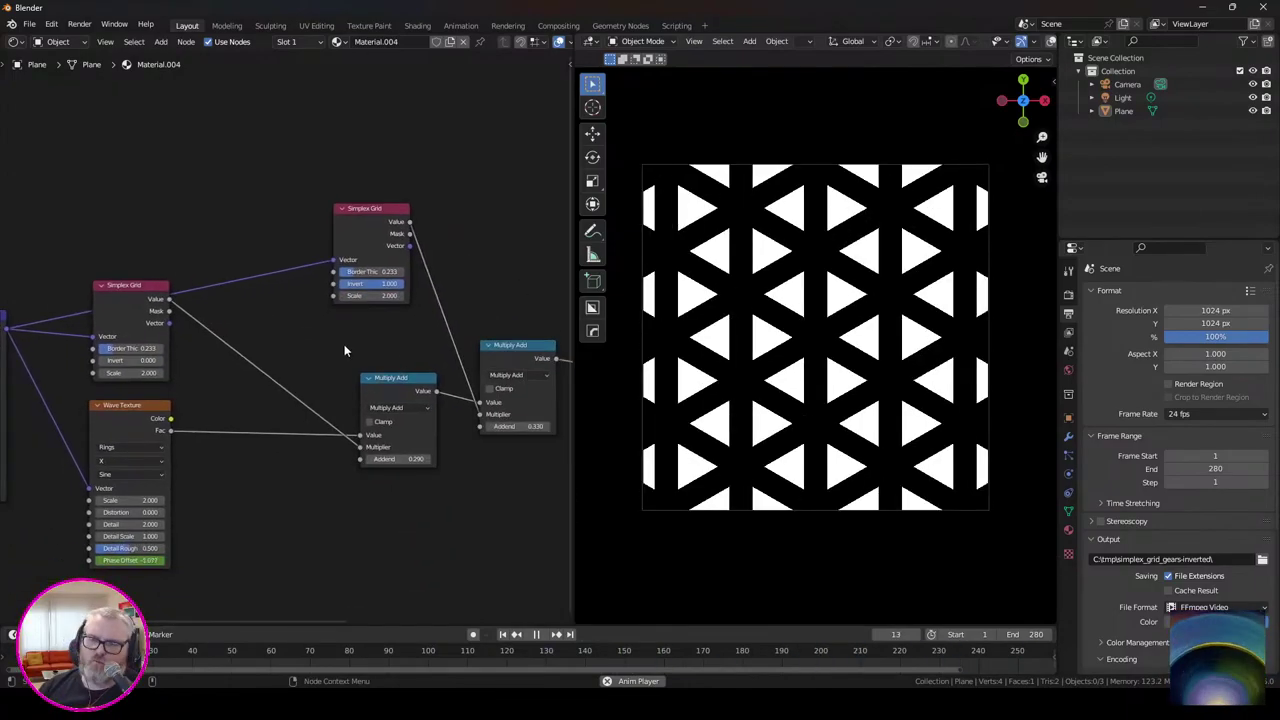
Step: Detach the second Simplex Grid and second Multiply Add from the node chain and set them aside above the remaining nodes
drag(360, 232, 264, 218)
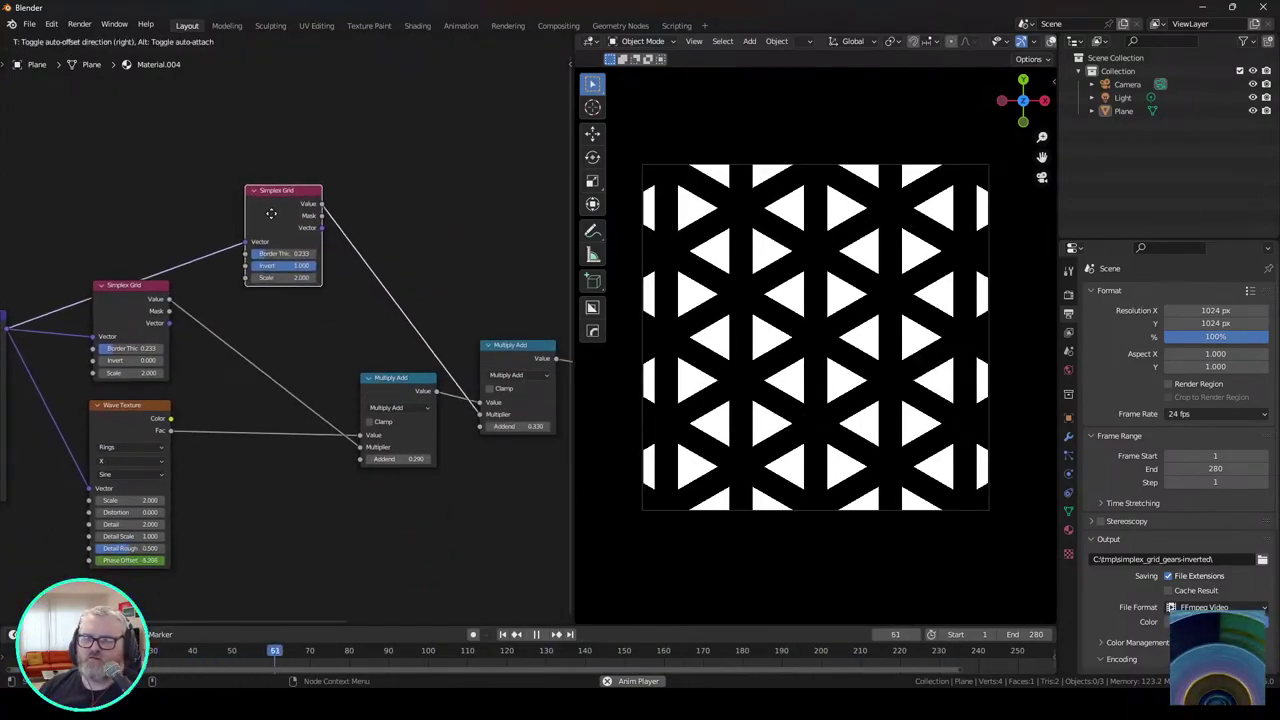
drag(269, 216, 344, 174)
drag(515, 351, 447, 183)
drag(343, 172, 207, 147)
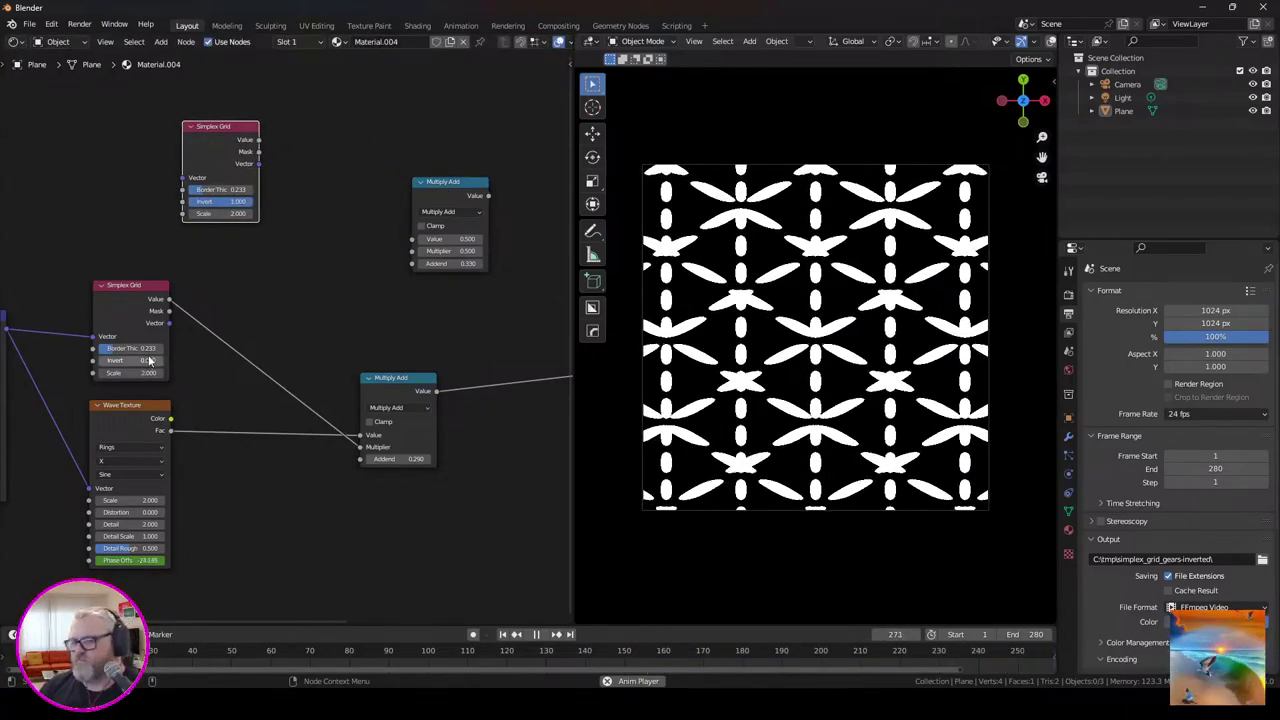
Step: Set the remaining Simplex Grid's border thickness to 0.458 and the Wave Texture's distortion to 31.73
drag(170, 312, 367, 460)
key(ctrl+z)
drag(140, 512, 300, 512)
drag(130, 348, 147, 348)
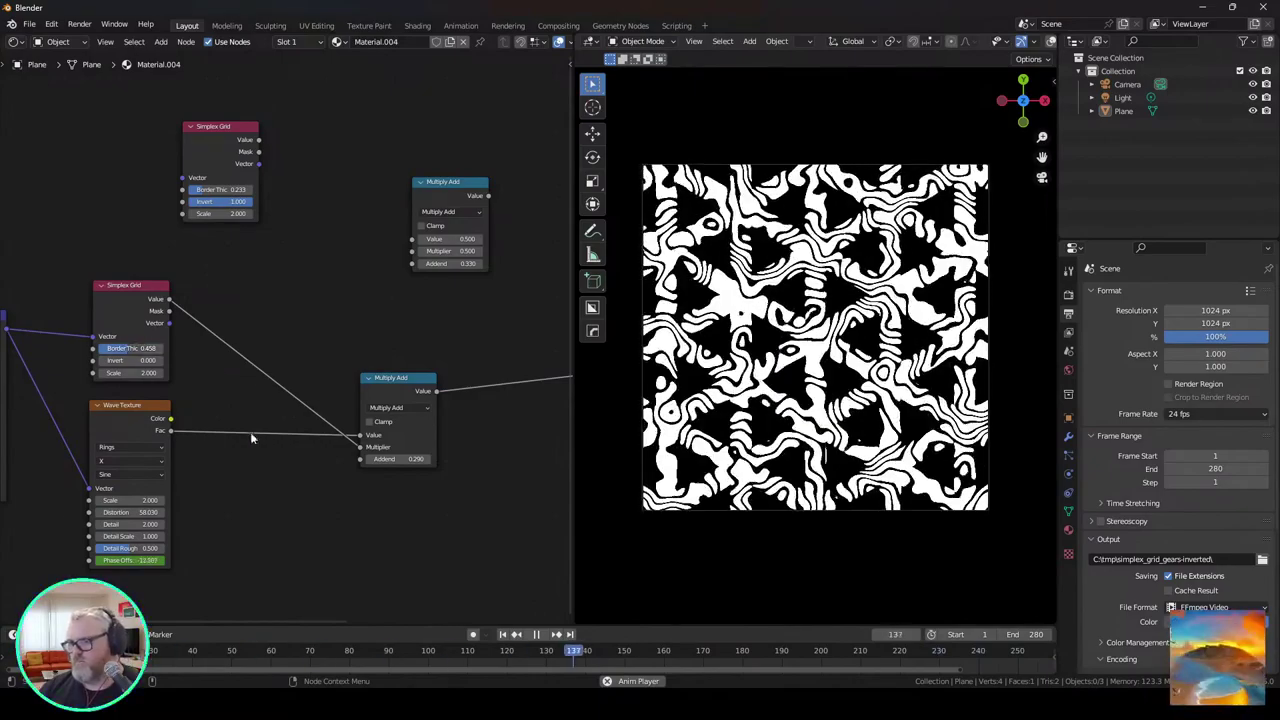
drag(138, 512, 112, 512)
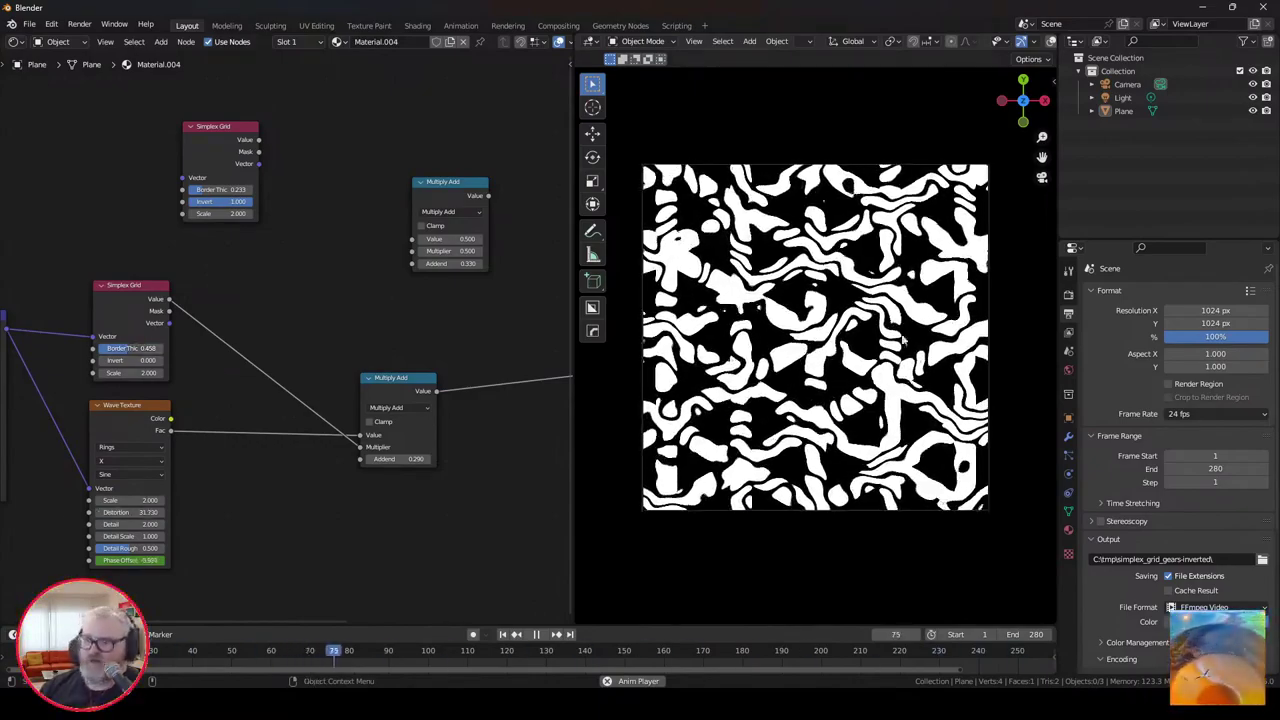
Step: Try to change the render output folder under C:\tmp to gooey_grid
click(1154, 559)
click(1154, 559)
drag(1117, 559, 1211, 559)
drag(1209, 559, 1117, 560)
text(g)
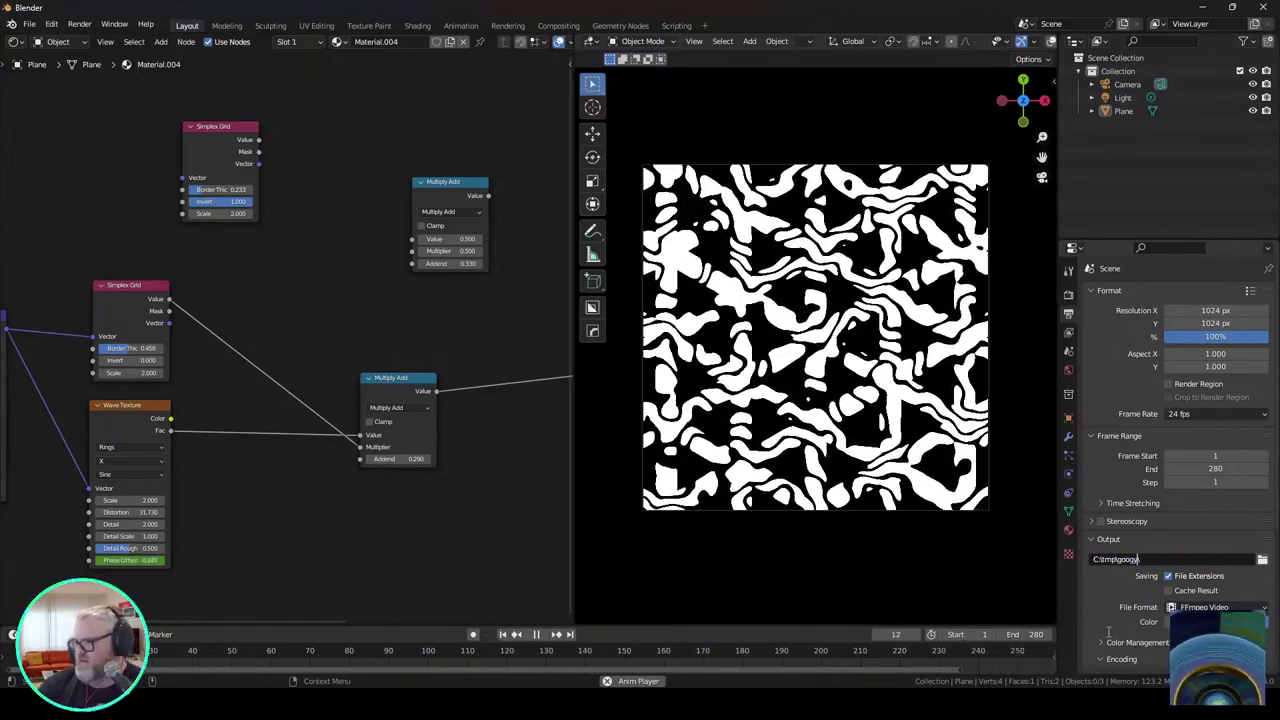
text(ooey_grid)
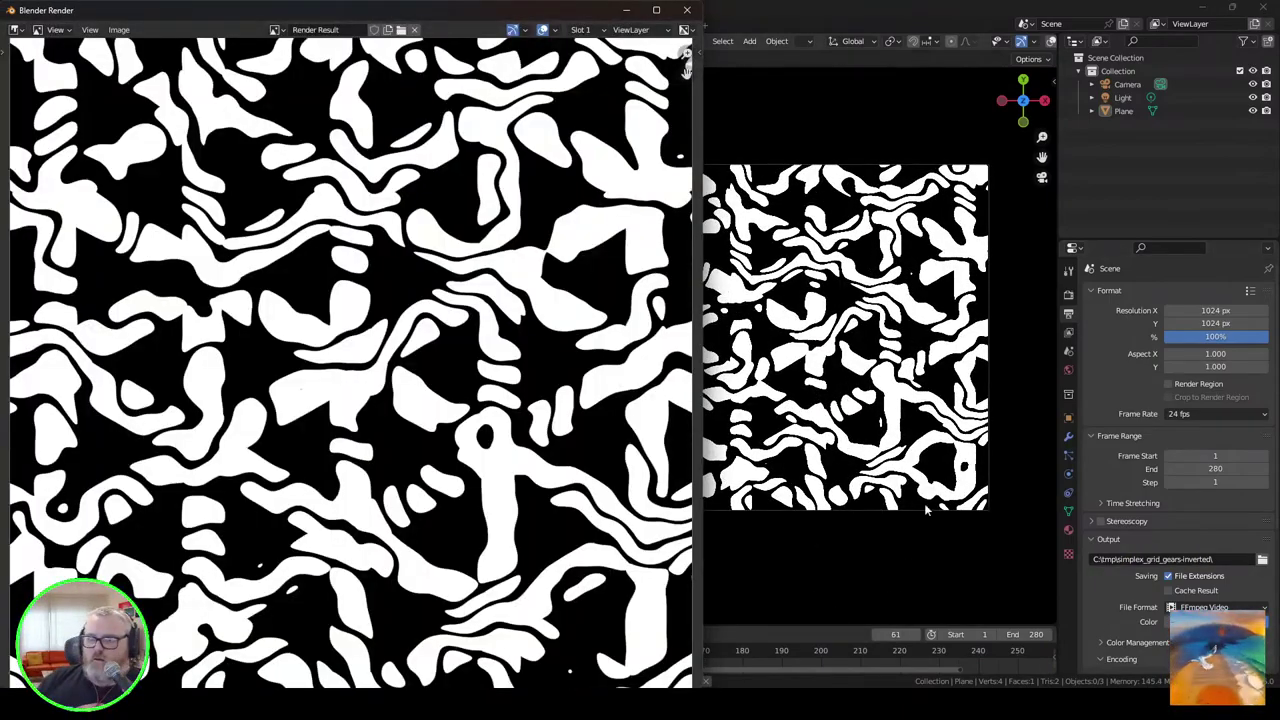
Step: Browse to C:\tmp\simplex_grid_gears-inverted in File Explorer and copy the path of the rendered 0001-0280.mp4
click(845, 570)
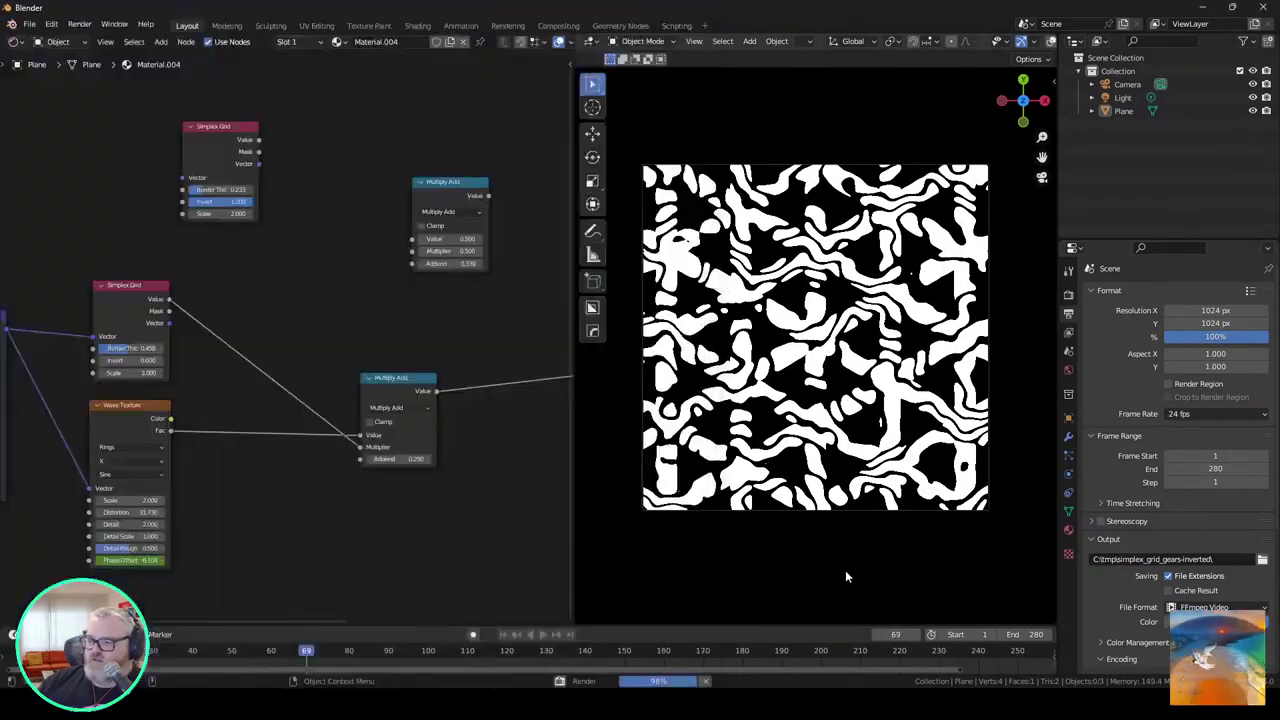
mouse_move(256, 705)
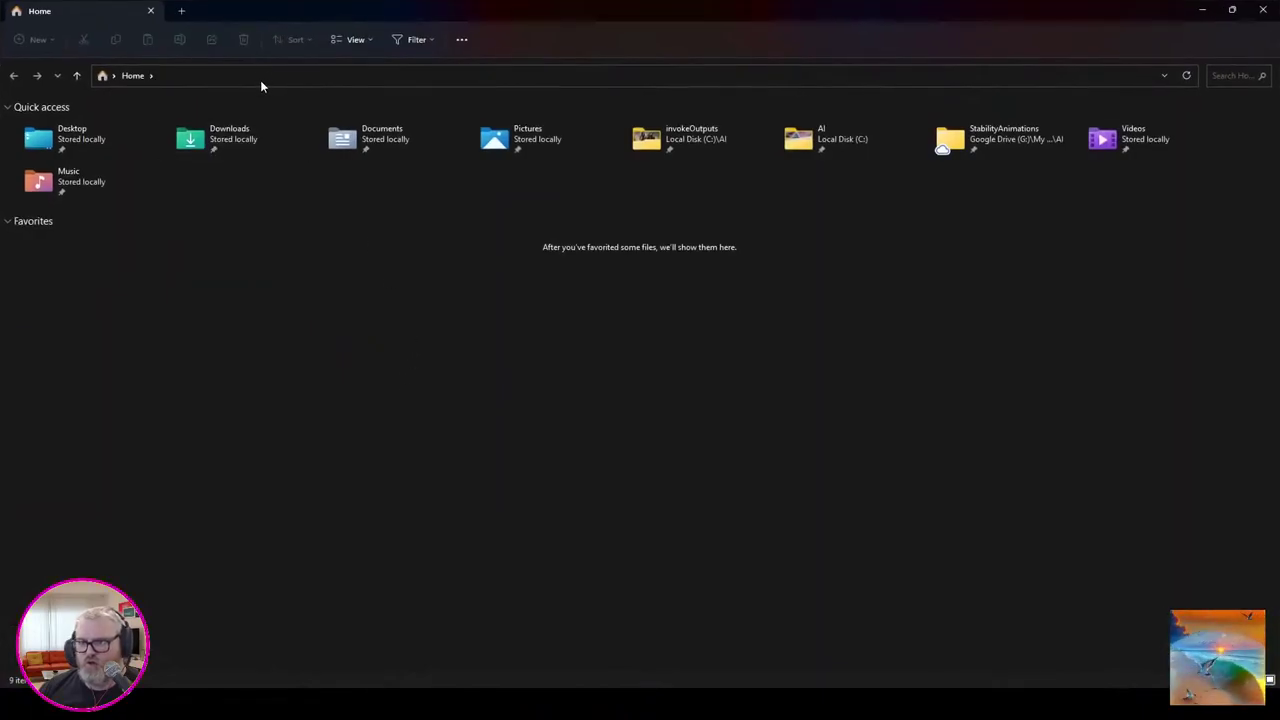
click(261, 84)
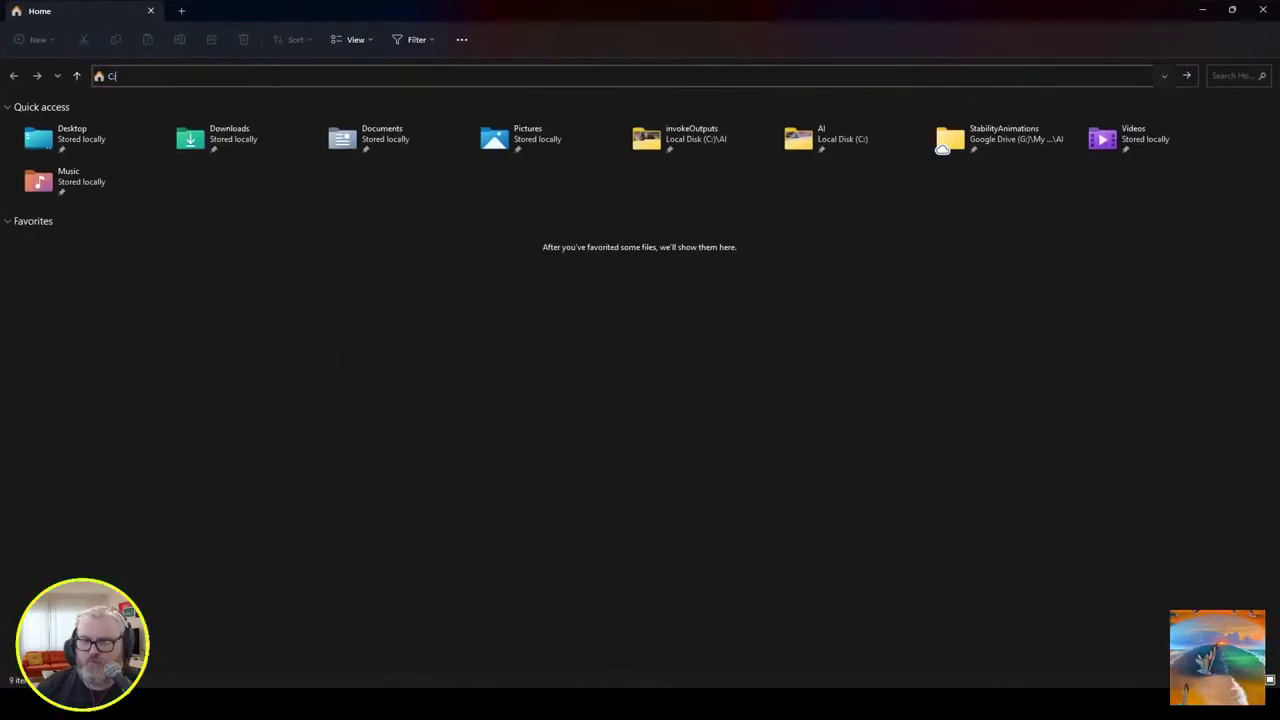
key(Return)
double_click(1187, 193)
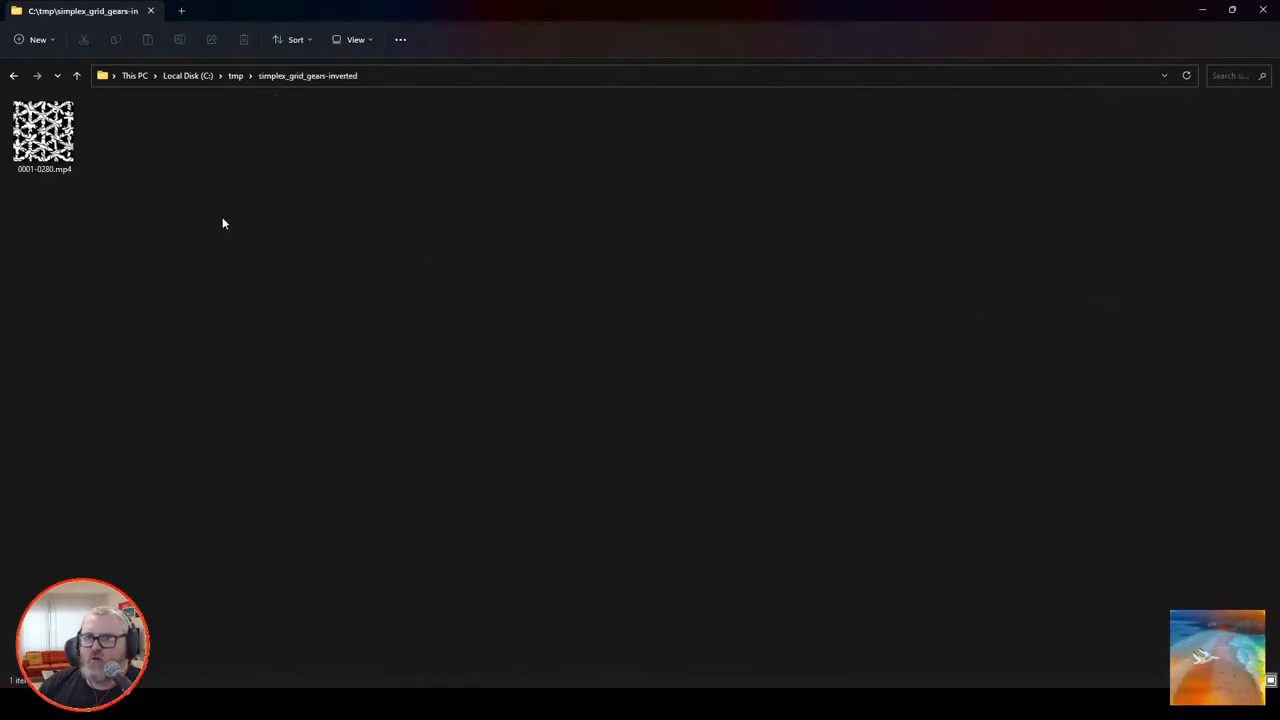
right_click(71, 142)
click(176, 264)
click(1203, 10)
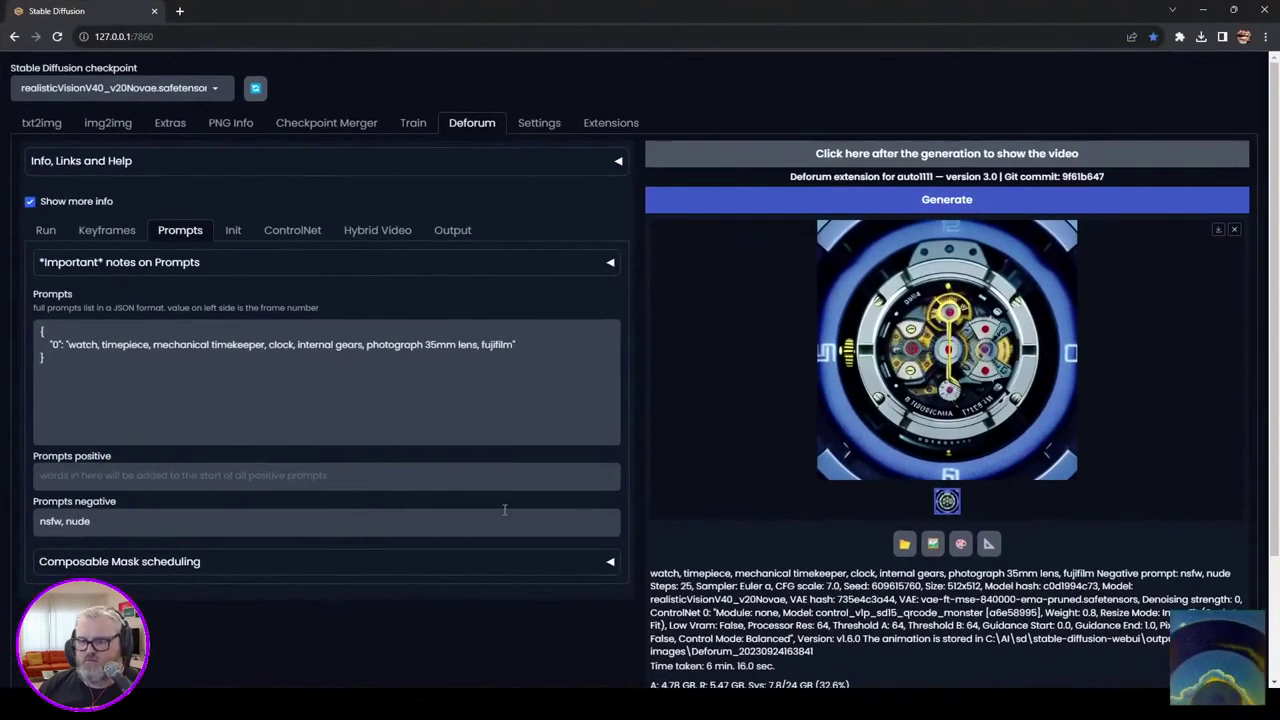
Step: In Stable Diffusion, set Deforum's video init path to C:\tmp\simplex_grid_gears-inverted\0001-0280.mp4 and bring up the ControlNet model 1 input video path
click(233, 230)
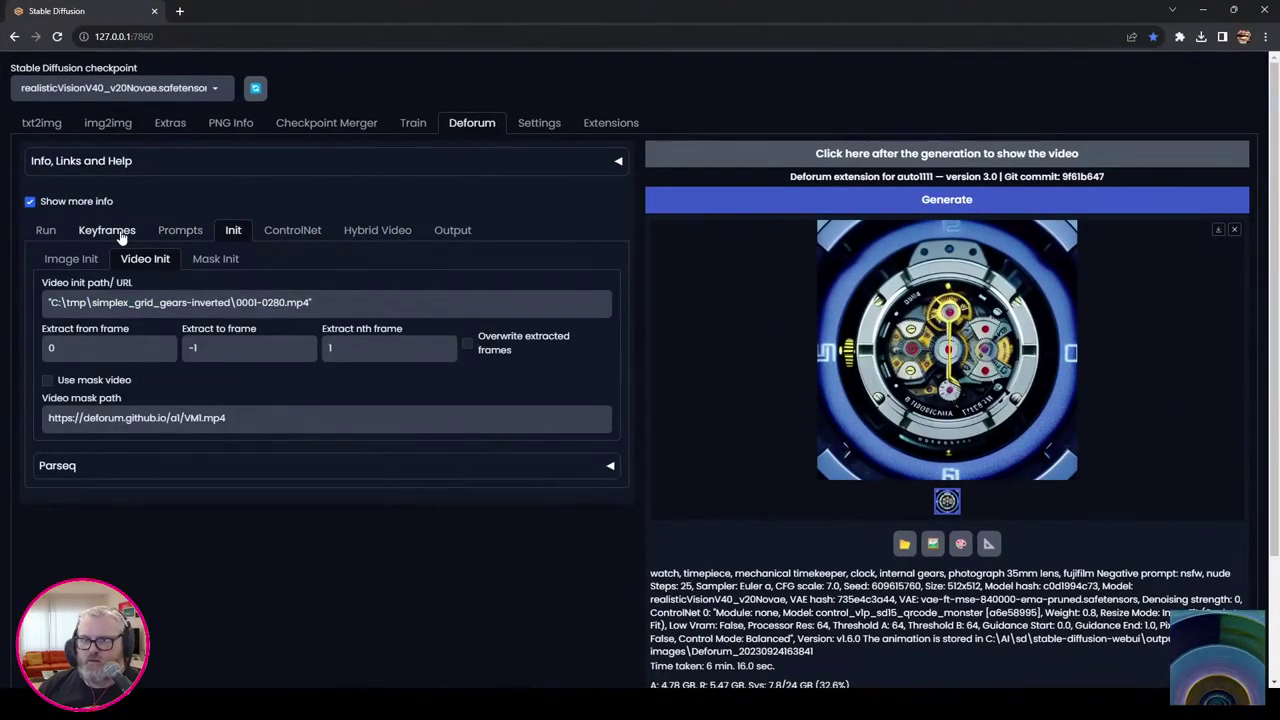
click(293, 231)
scroll(191, 529, down, 3)
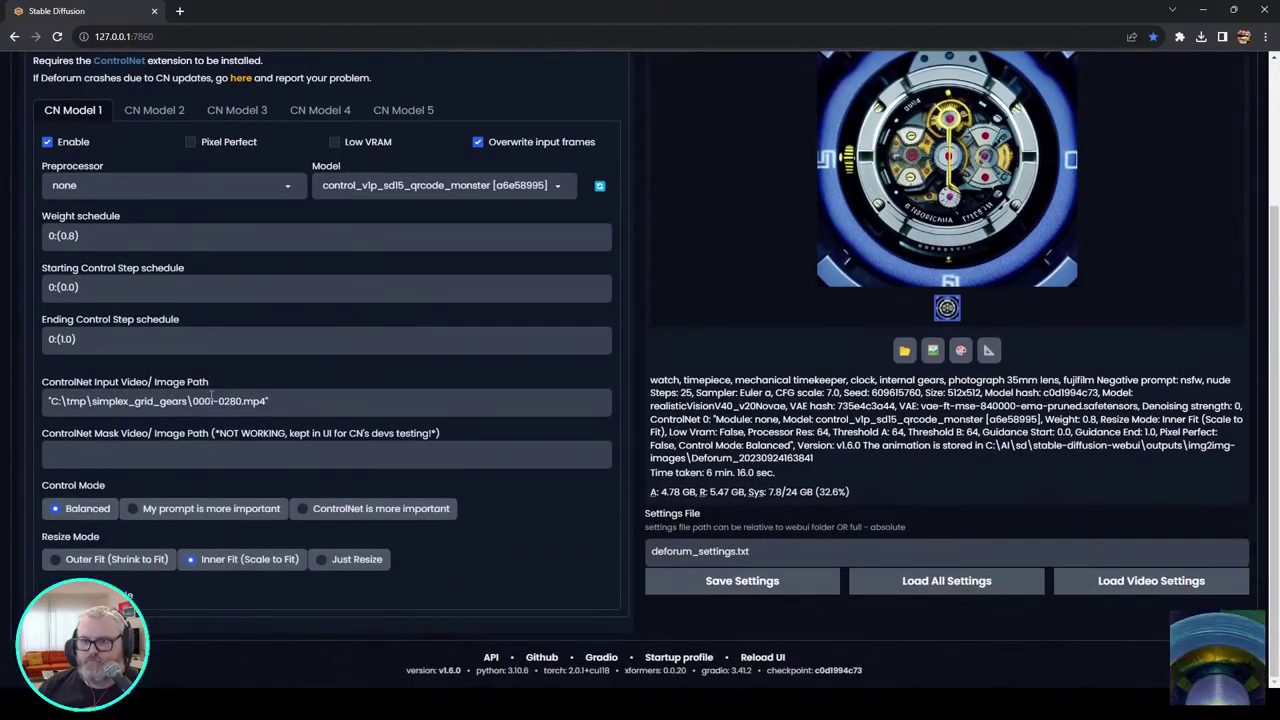
scroll(191, 500, up, 3)
Step: Replace the frame 0 prompt with "flowing lava down a rocky volcano, eruption, ash and fog" and generate the animation
click(107, 230)
click(180, 230)
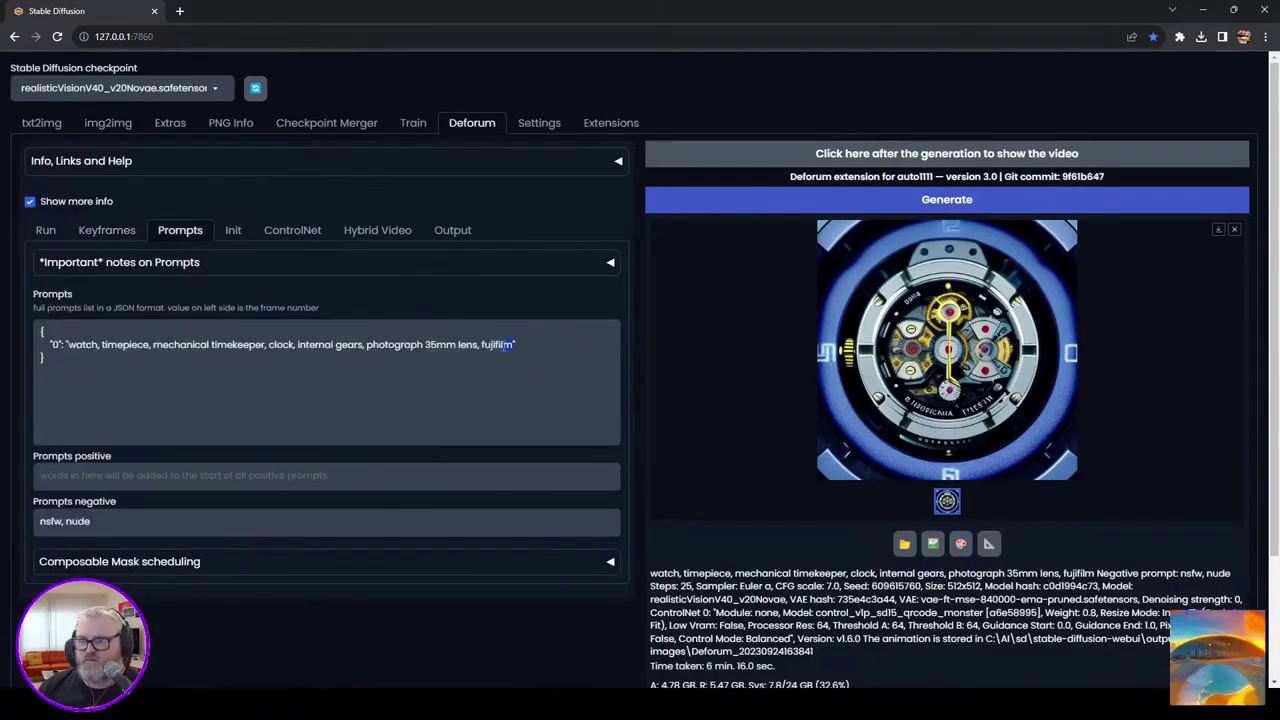
text(flowing lava down )
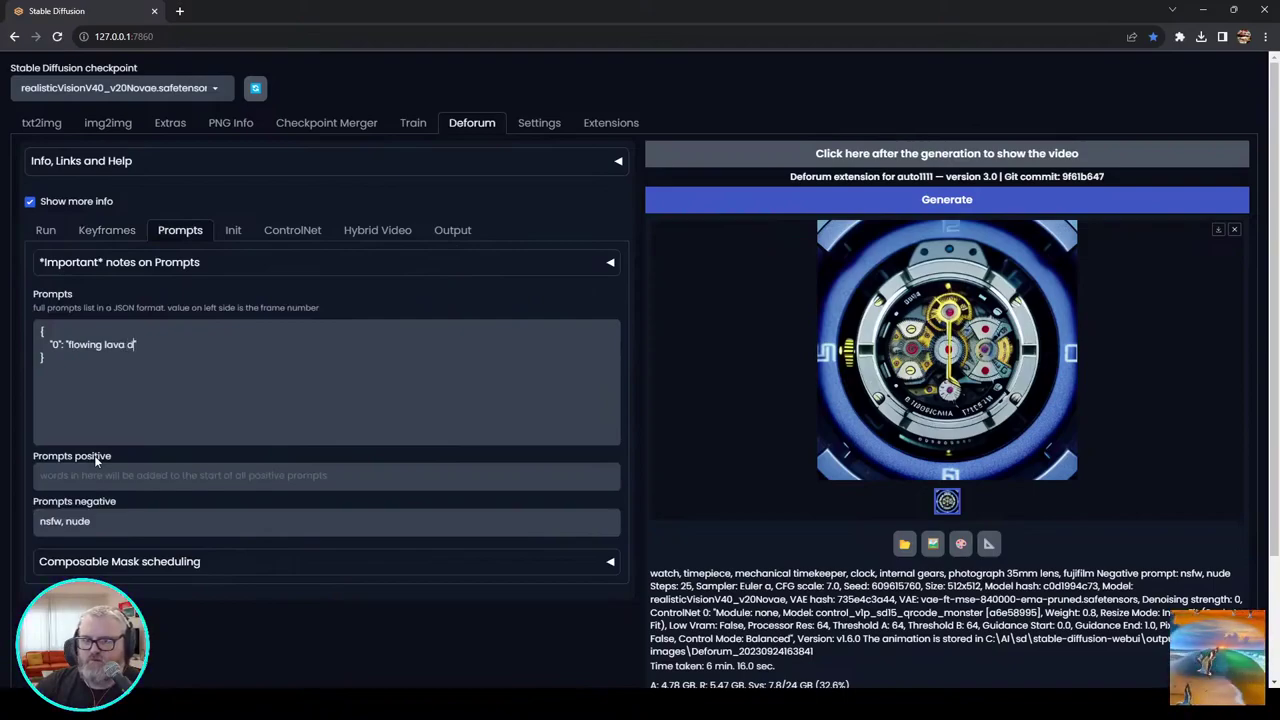
text(a rocky mounta)
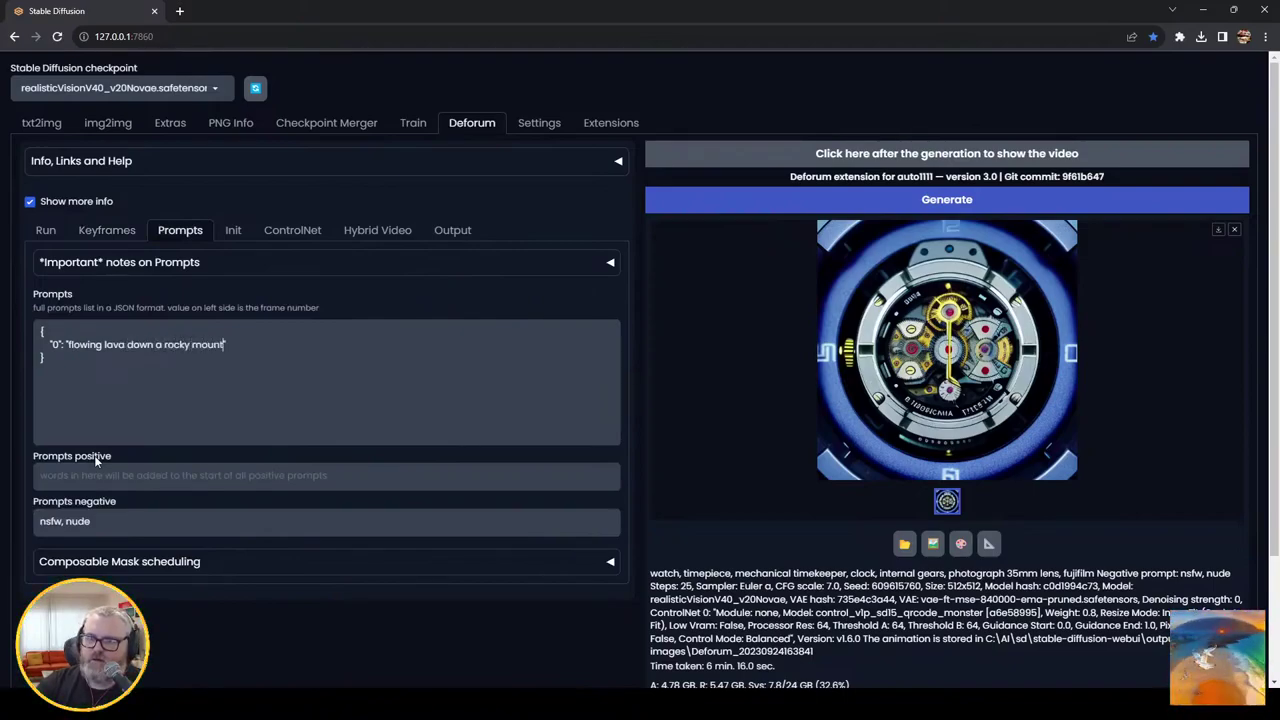
key(BackSpace)
key(BackSpace)
key(BackSpace)
key(BackSpace)
key(BackSpace)
key(BackSpace)
text(volcano, )
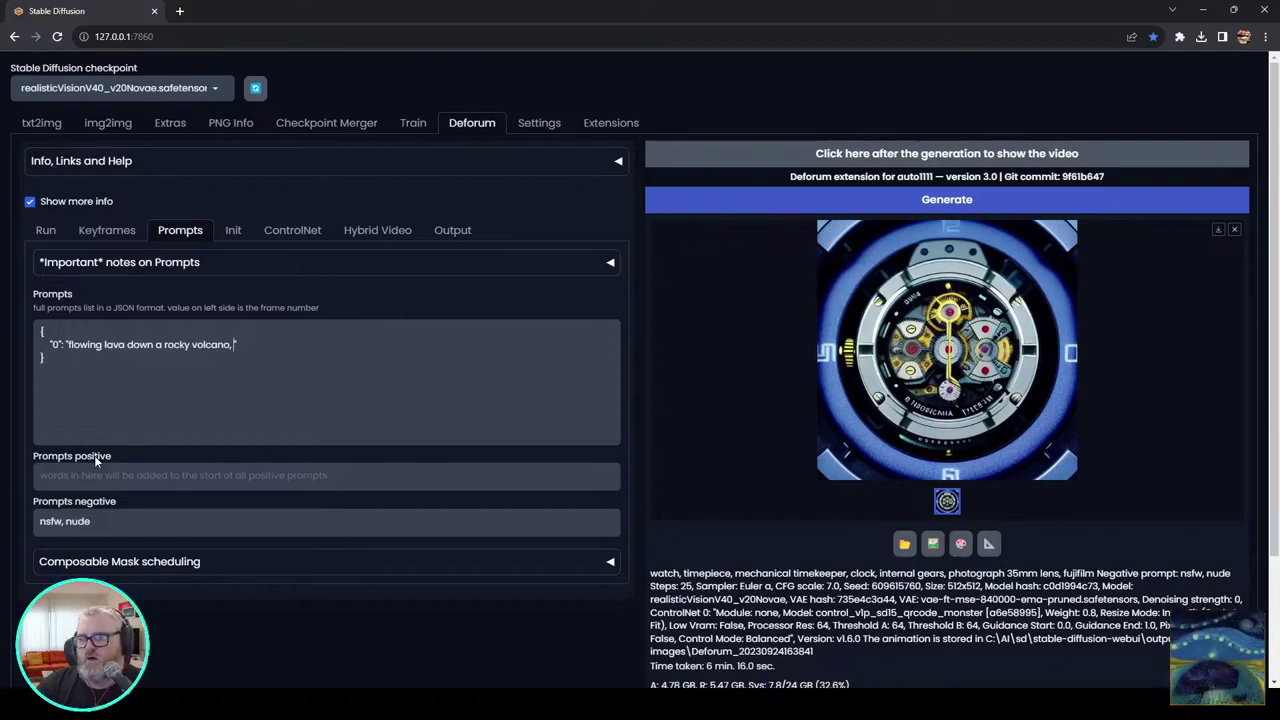
text(eruption, ash and fog)
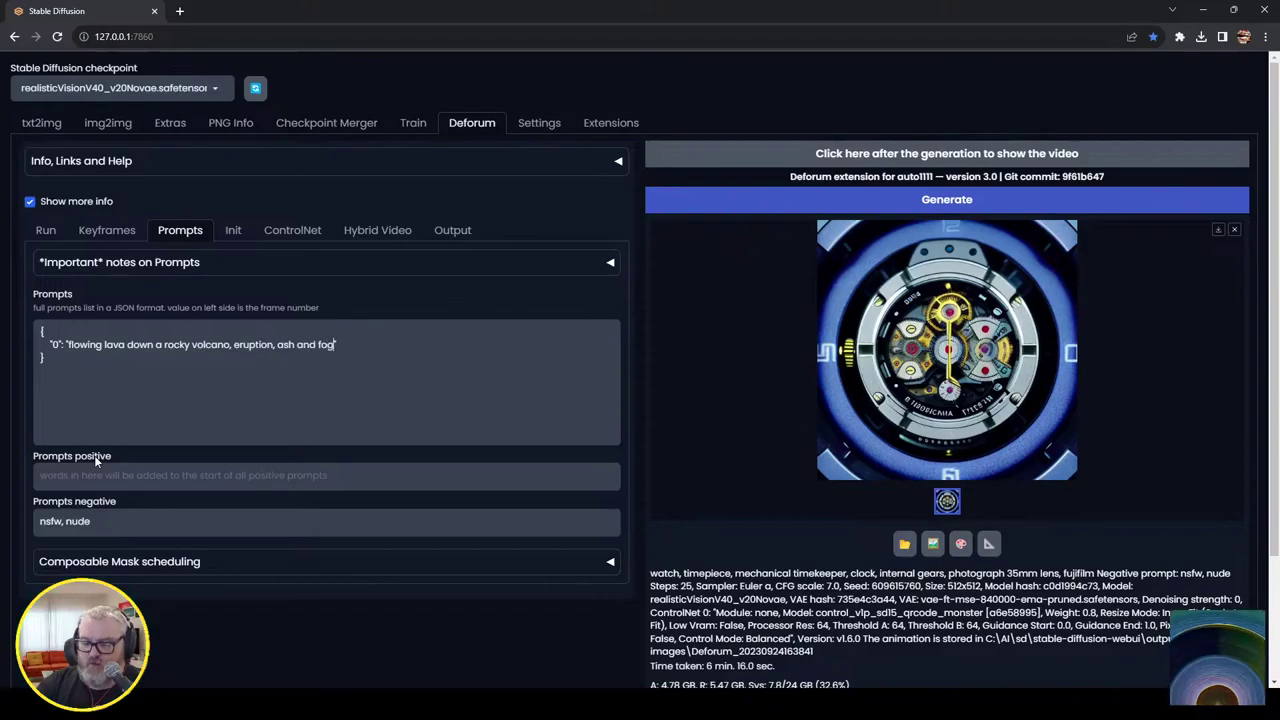
click(883, 199)
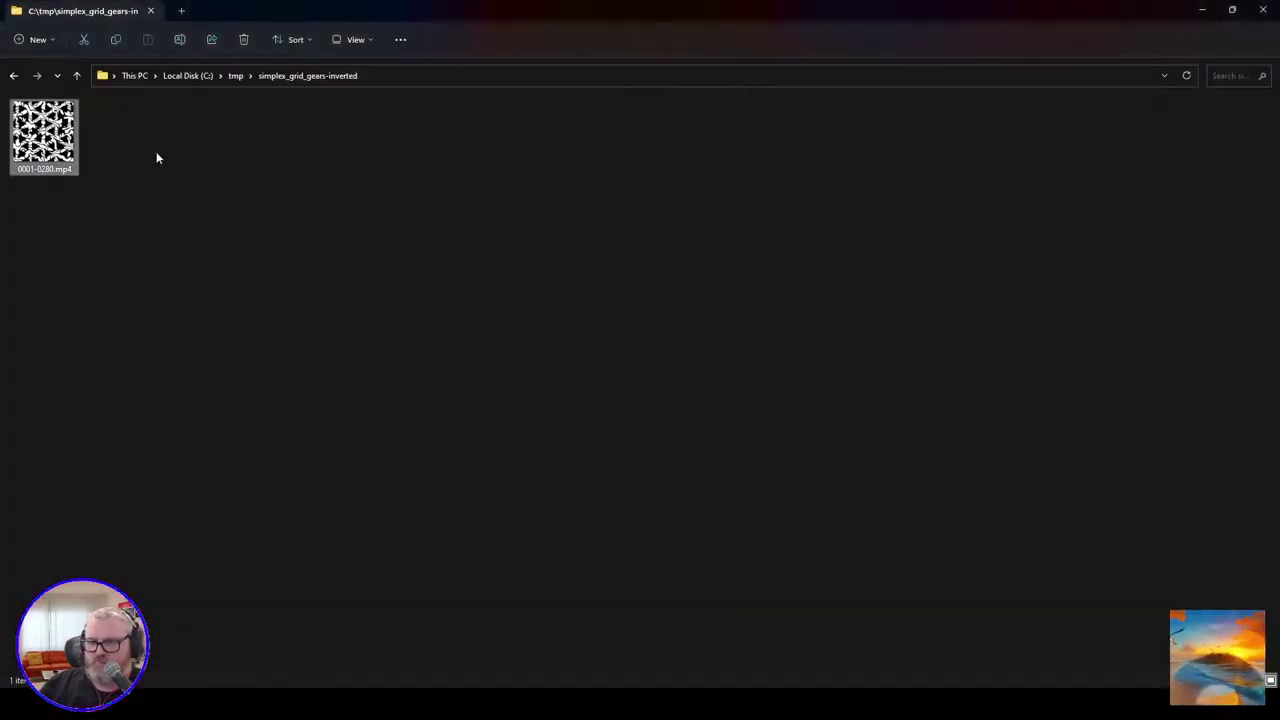
key(ctrl+t)
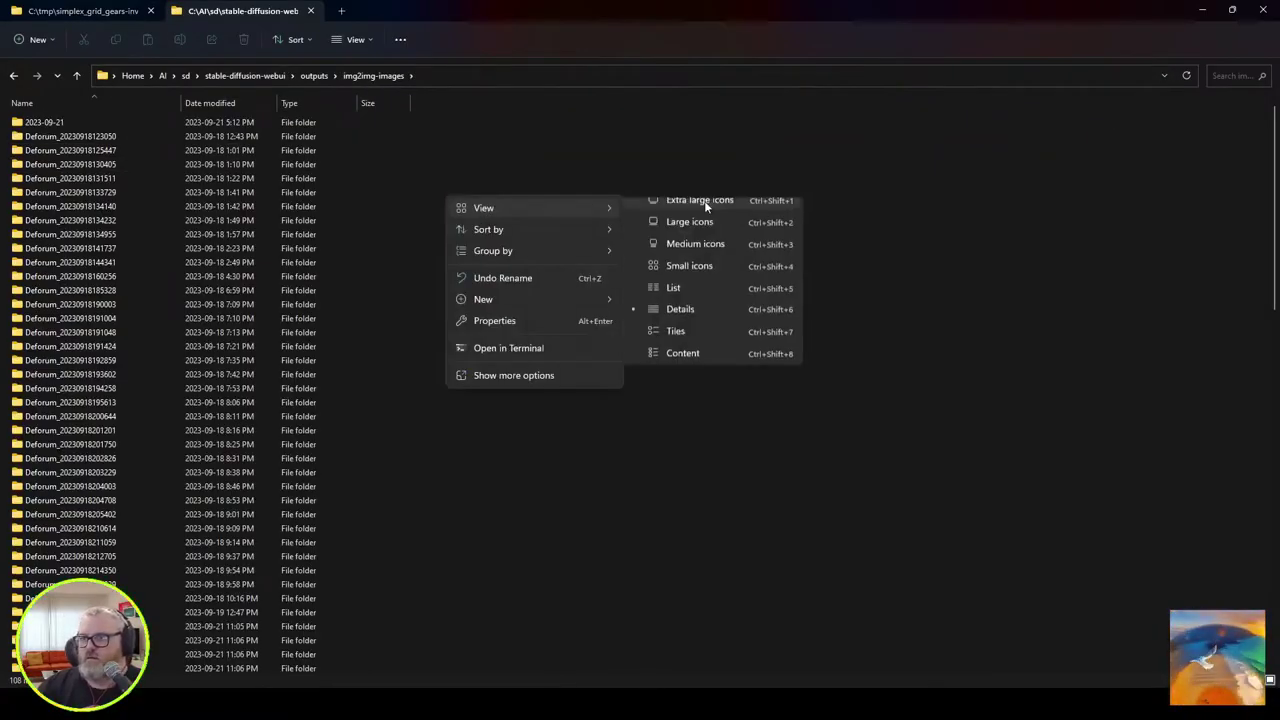
click(700, 201)
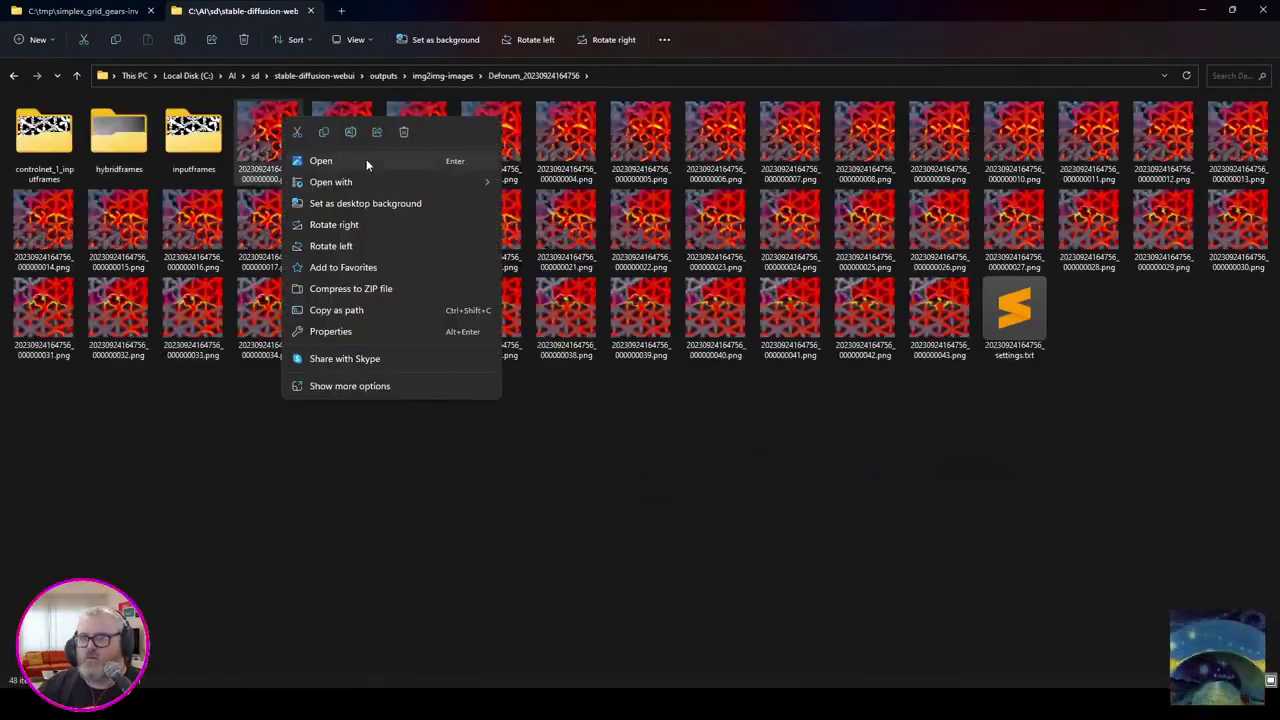
click(366, 160)
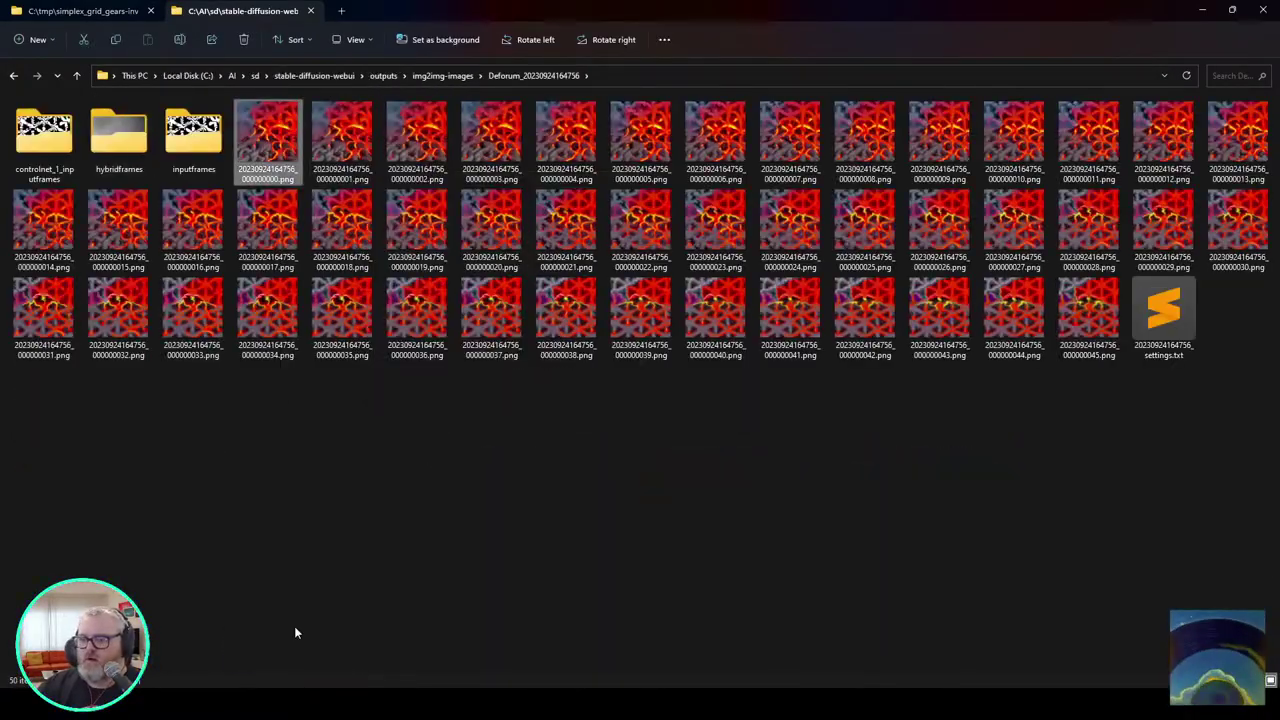
click(349, 669)
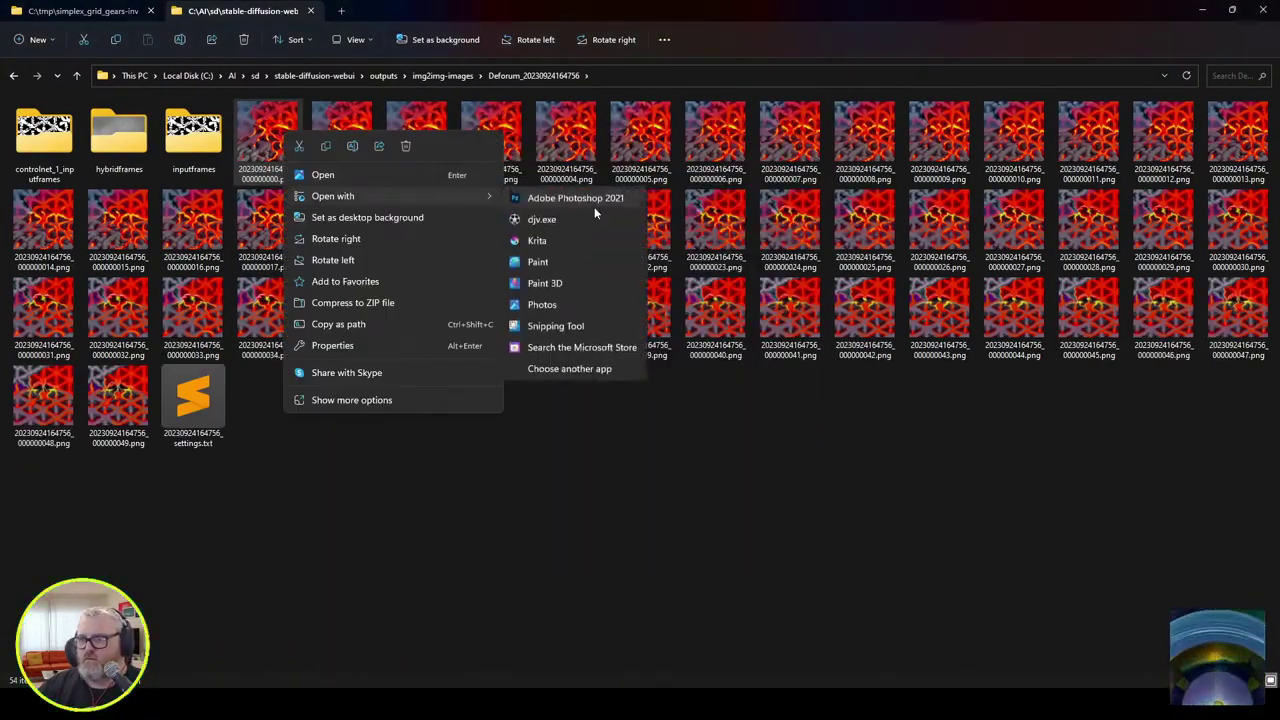
click(594, 205)
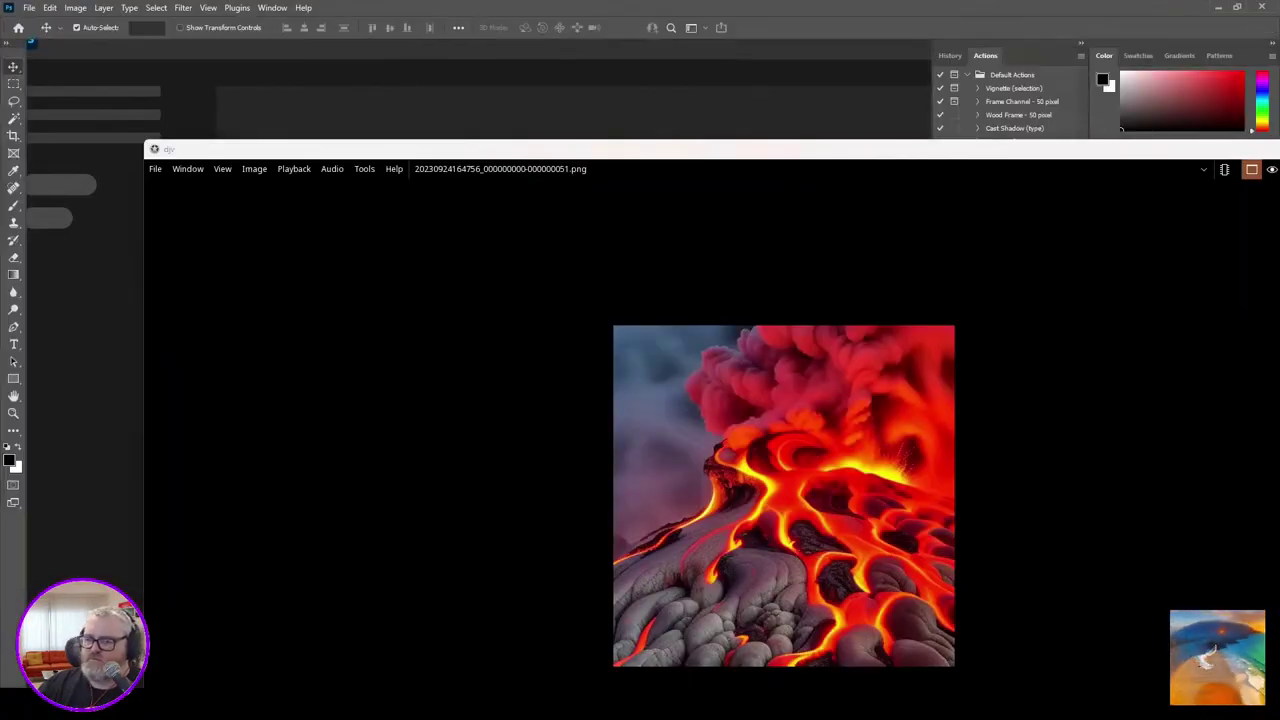
Step: Maximize djv and play the generated lava frame sequence, inspecting the image up close
right_click(374, 704)
click(380, 668)
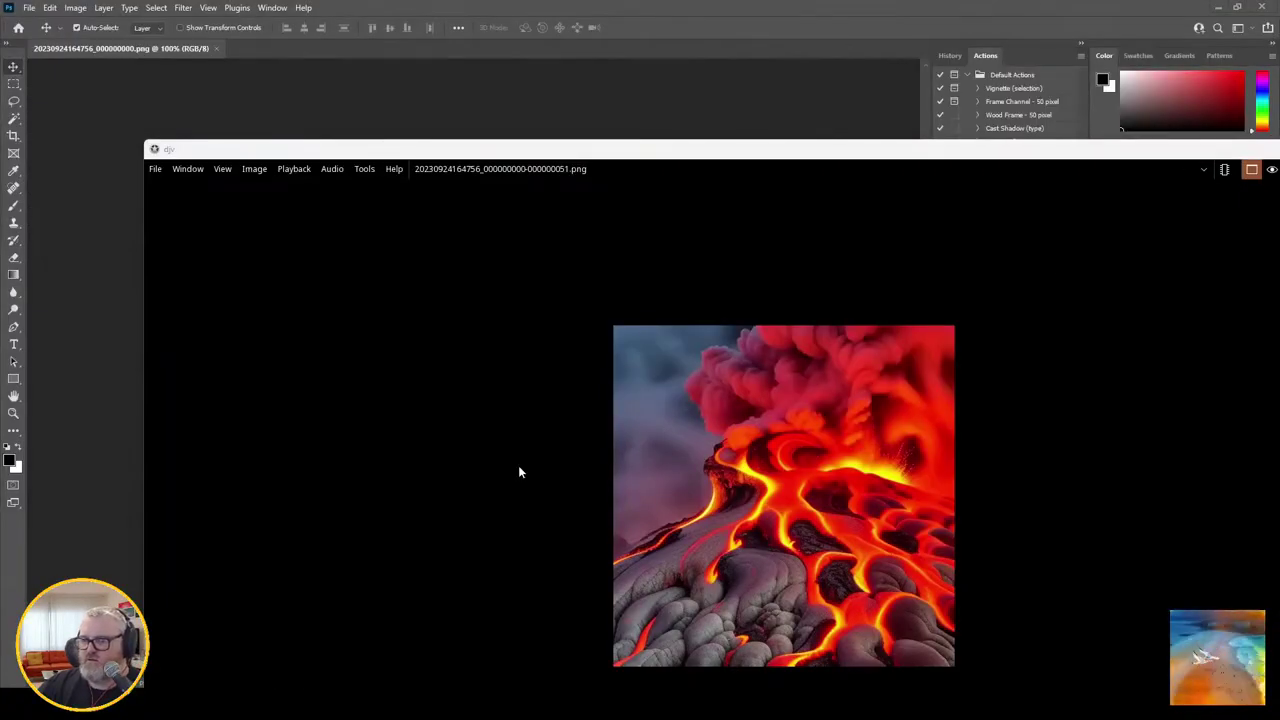
double_click(1115, 149)
key(space)
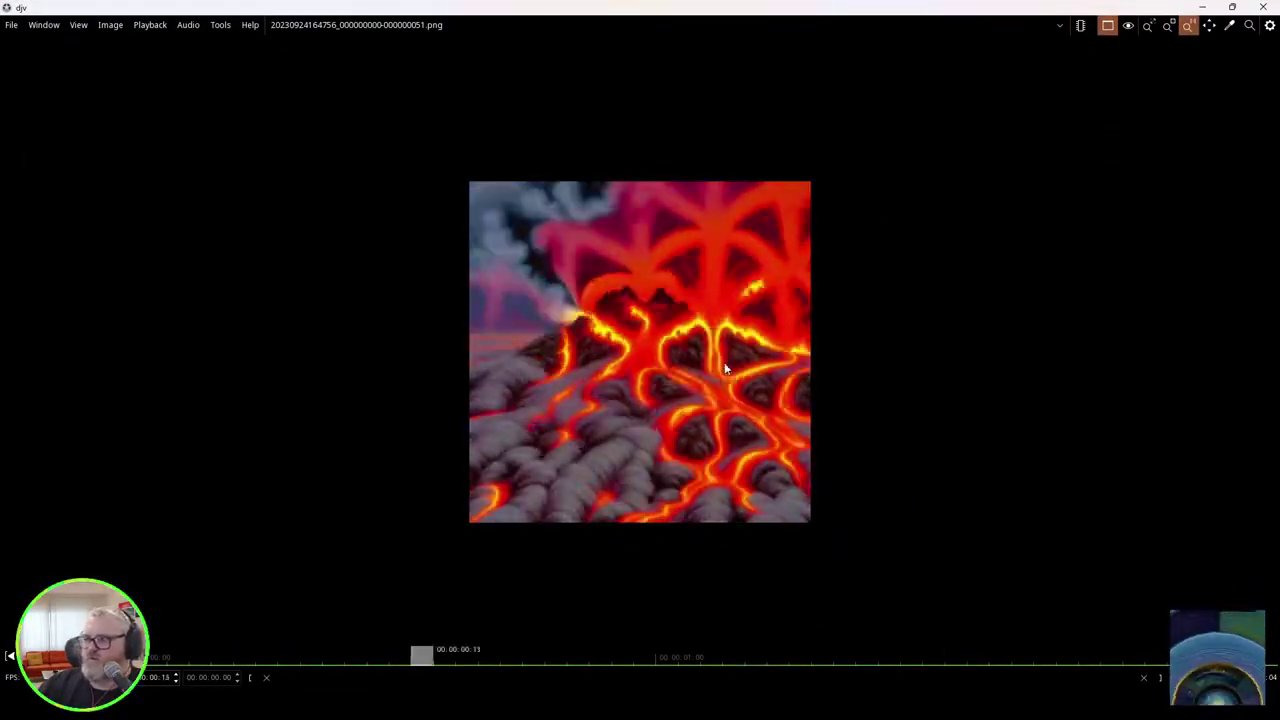
scroll(750, 279, up, 5)
drag(920, 250, 1021, 213)
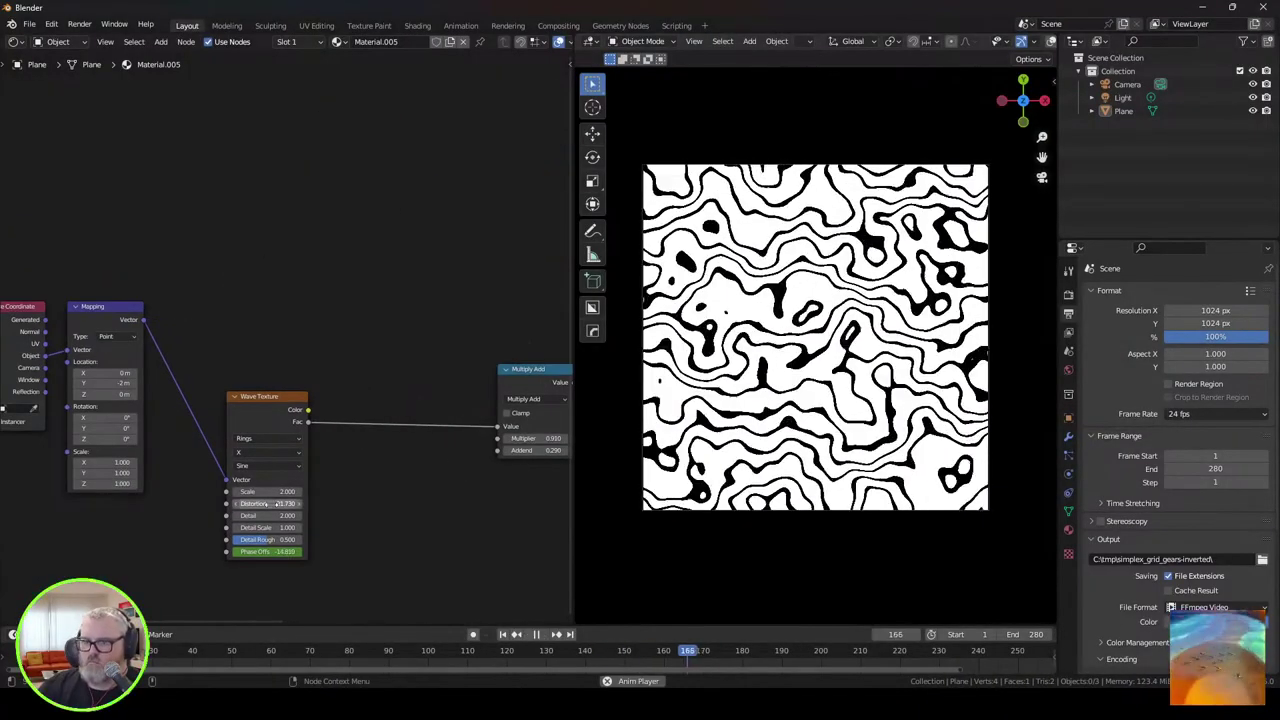
Step: In Blender, set the Wave Texture's scale to 0.5 and distortion to 0, and add a second Wave Texture above it
text(0.5)
key(Return)
key(shift+a)
click(257, 315)
text(wave)
click(285, 354)
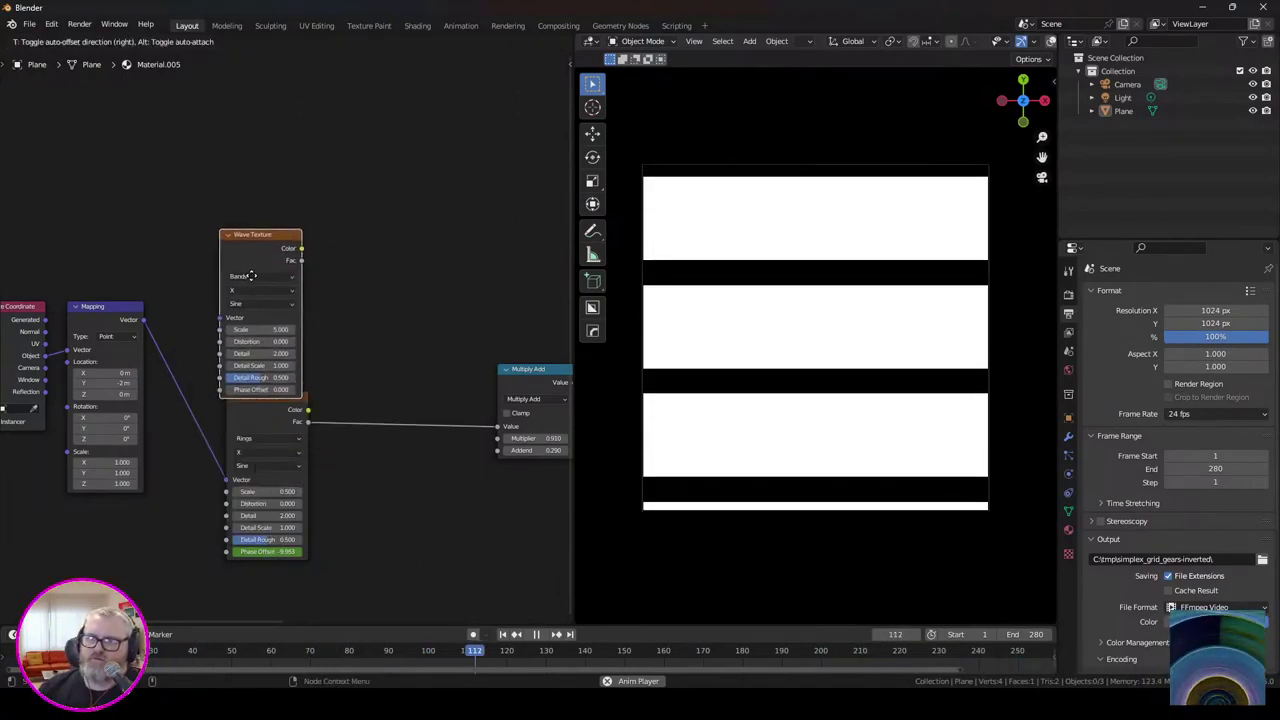
click(270, 246)
Step: Wire the new Wave Texture between the Mapping vector and the Multiply Add's multiplier, with its bands direction set to Y
drag(144, 319, 237, 291)
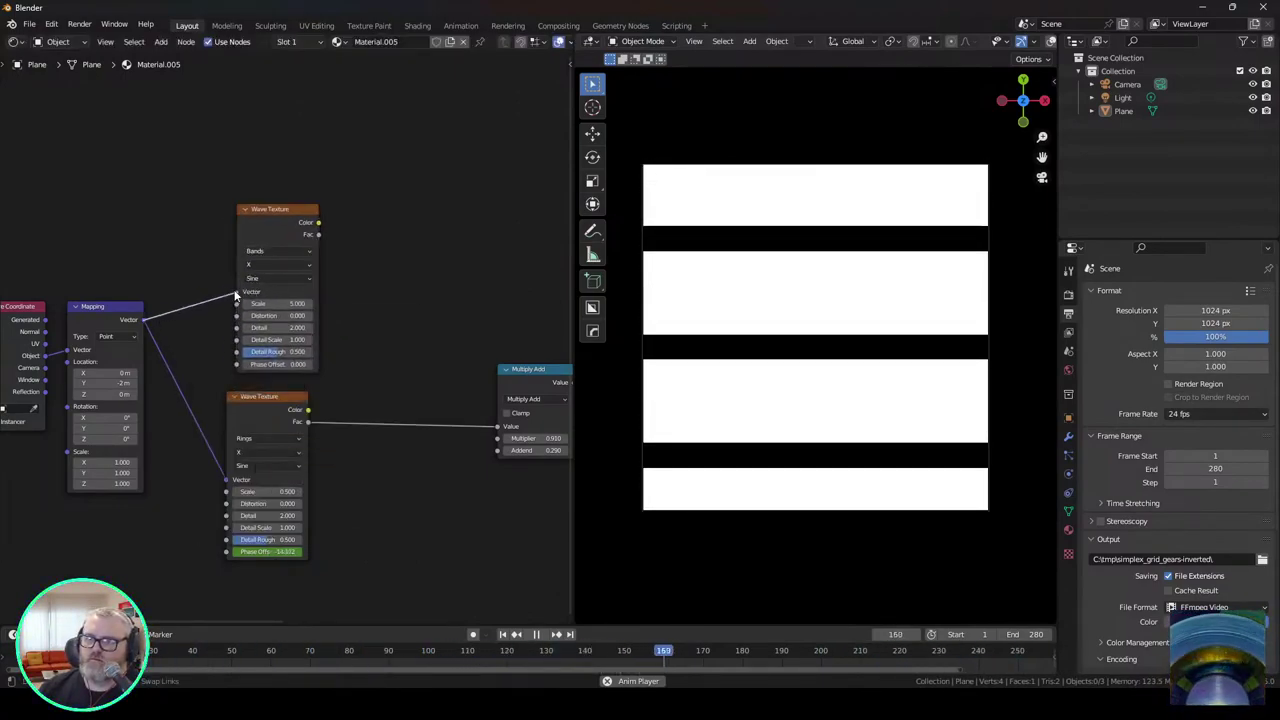
click(264, 264)
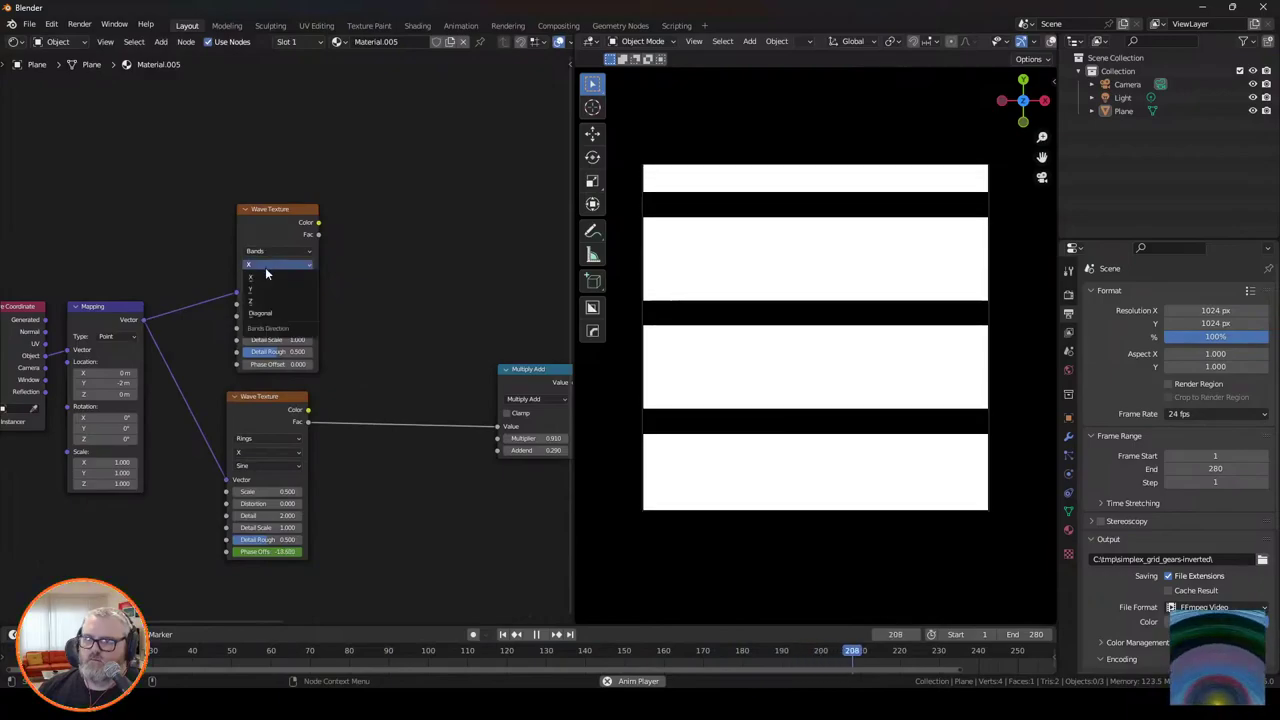
click(267, 286)
drag(318, 234, 497, 438)
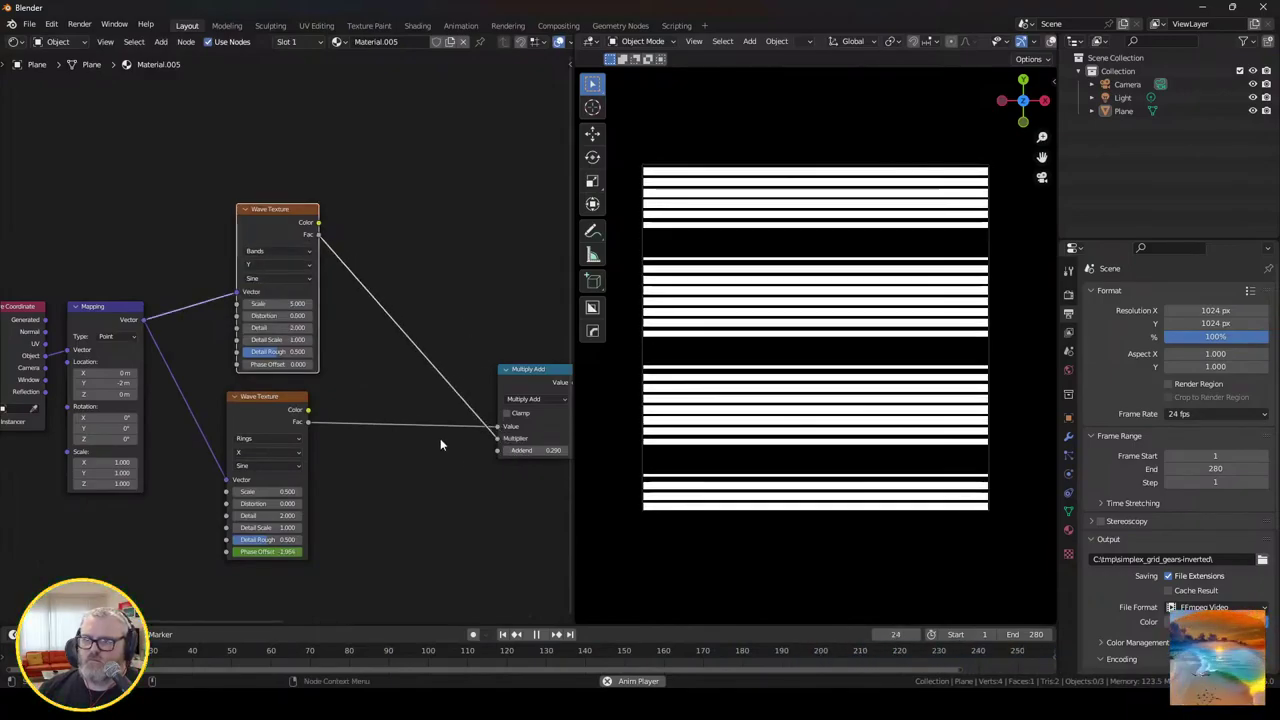
Step: Try the X and Z band directions on the new Wave Texture and switch its type to Rings
click(278, 265)
click(281, 278)
click(272, 265)
click(266, 302)
click(272, 251)
click(273, 275)
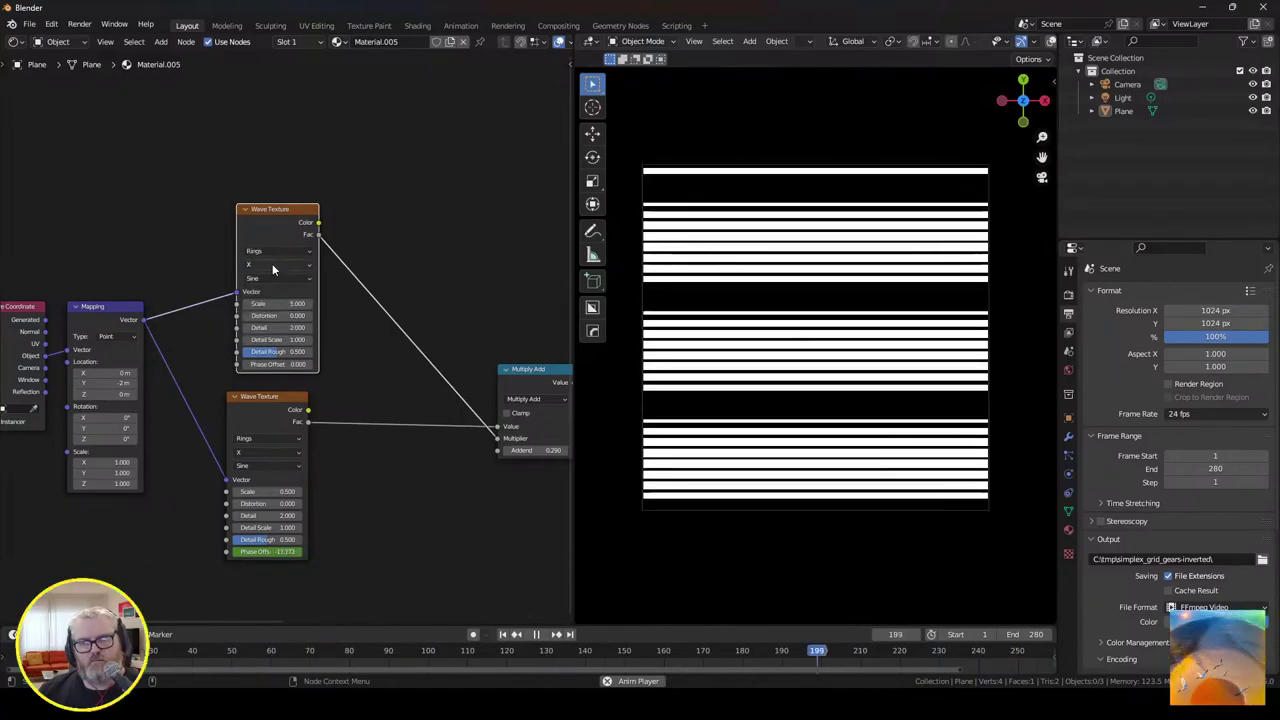
Step: Change the math node's operation to Add with the Mapping's Y location at 0 m, and line up the two Wave Textures
click(536, 399)
click(540, 429)
drag(284, 403, 295, 405)
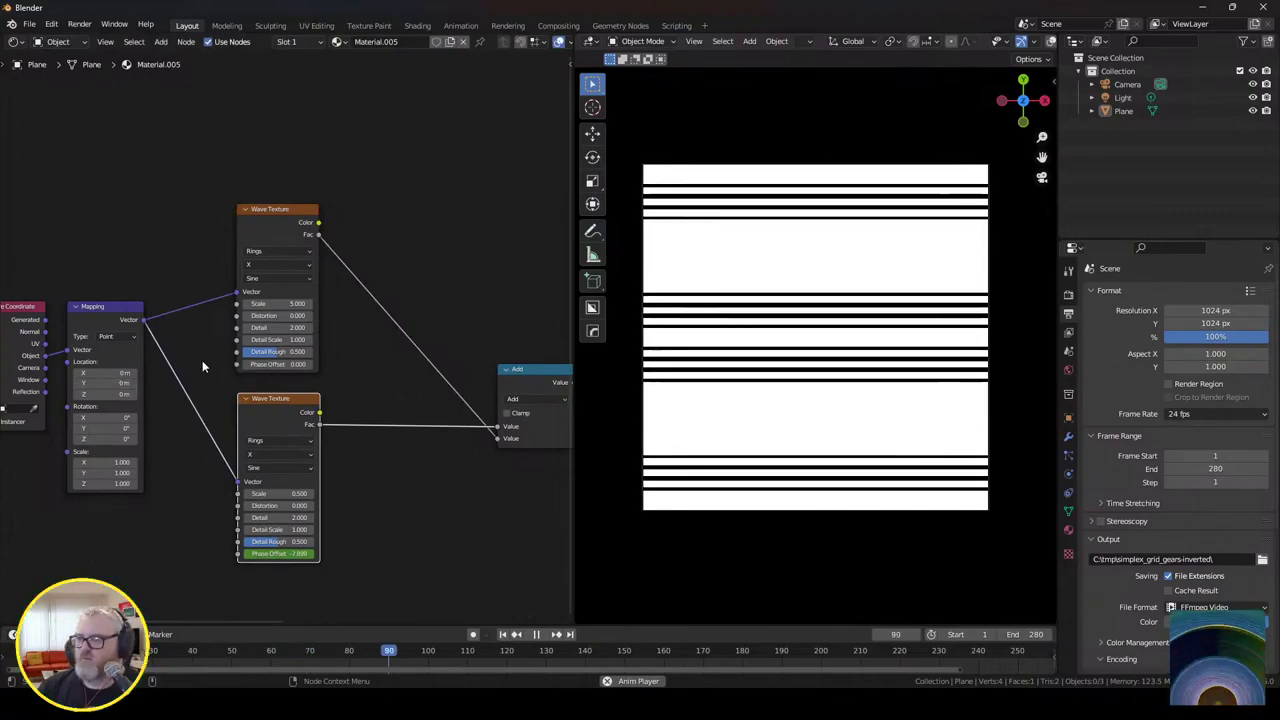
Step: Try Z as the upper Wave Texture's rings direction and return it to X
click(293, 267)
click(291, 302)
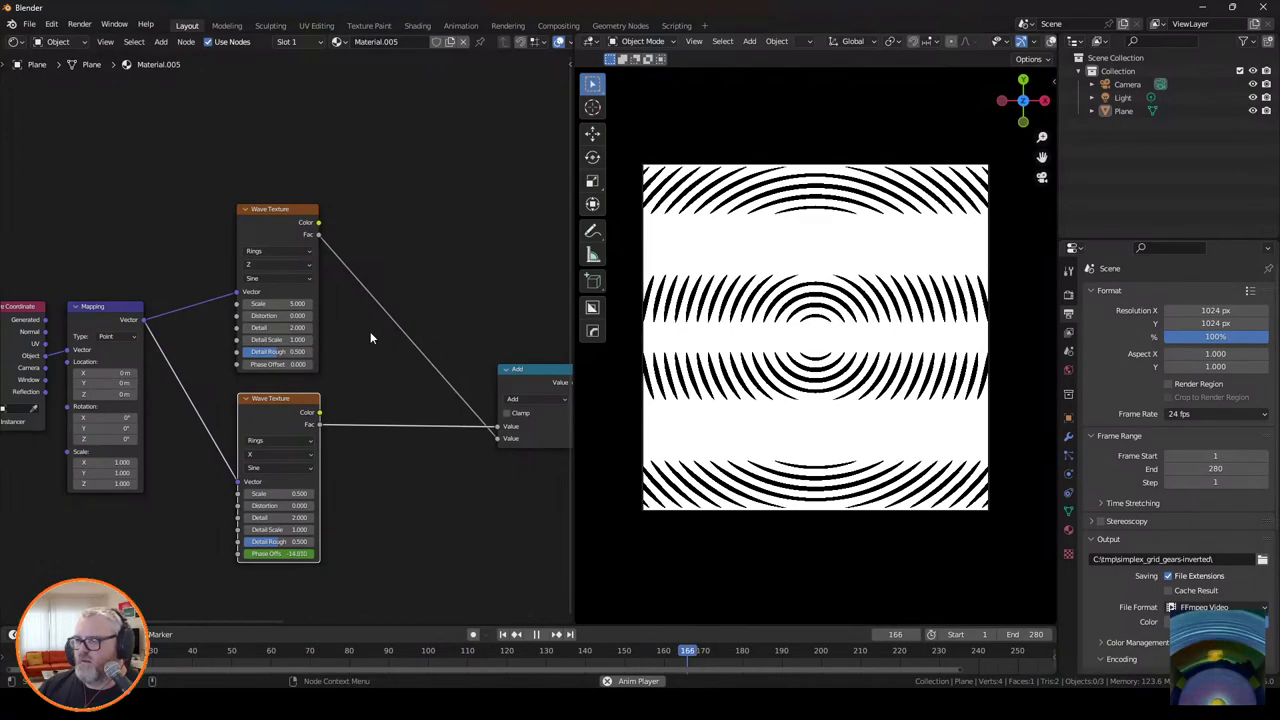
drag(281, 413, 279, 412)
click(265, 265)
click(262, 280)
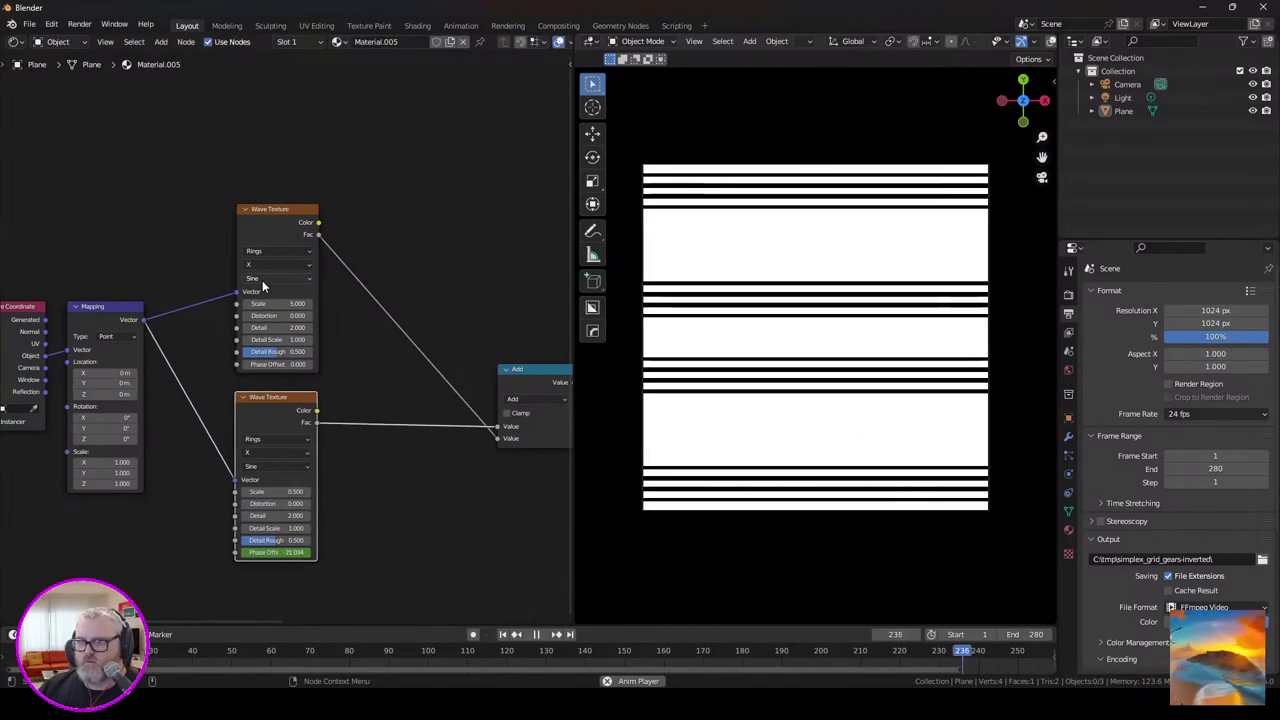
Step: Set the lower Wave Texture's rings direction to Y and its scale to 5, and change the math node's operation to Divide after trying Multiply
click(283, 453)
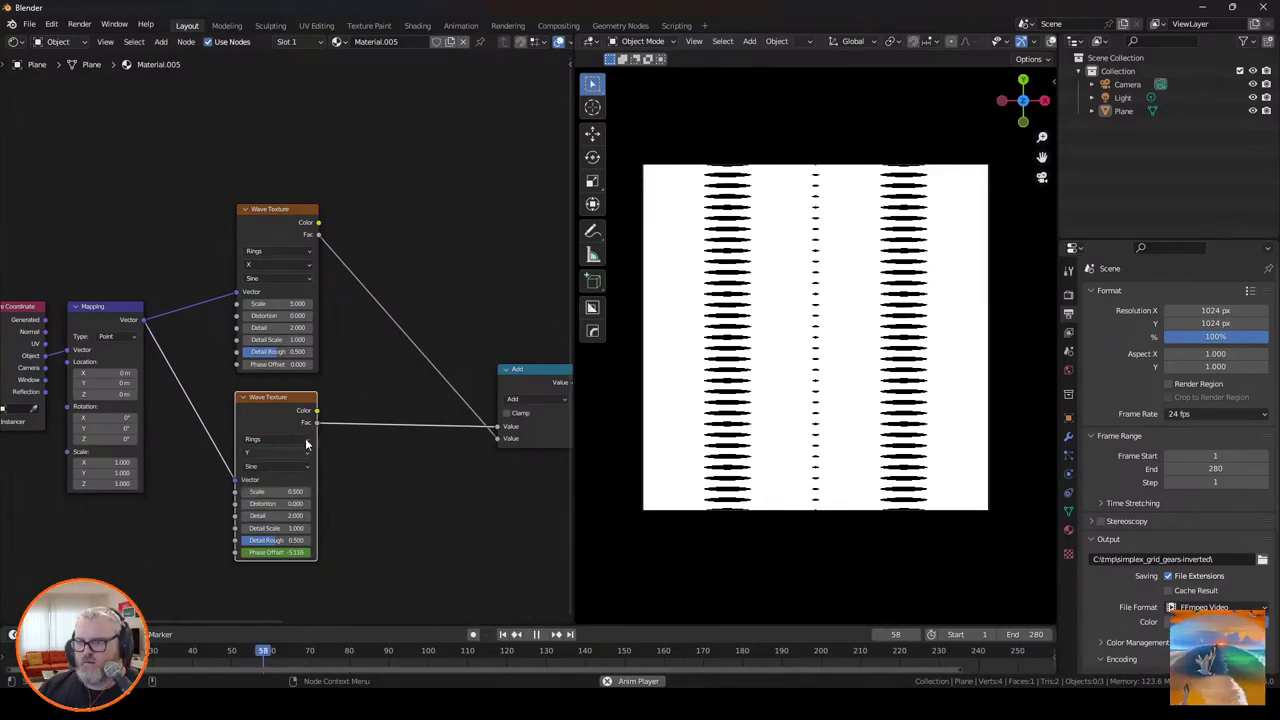
click(527, 400)
click(522, 453)
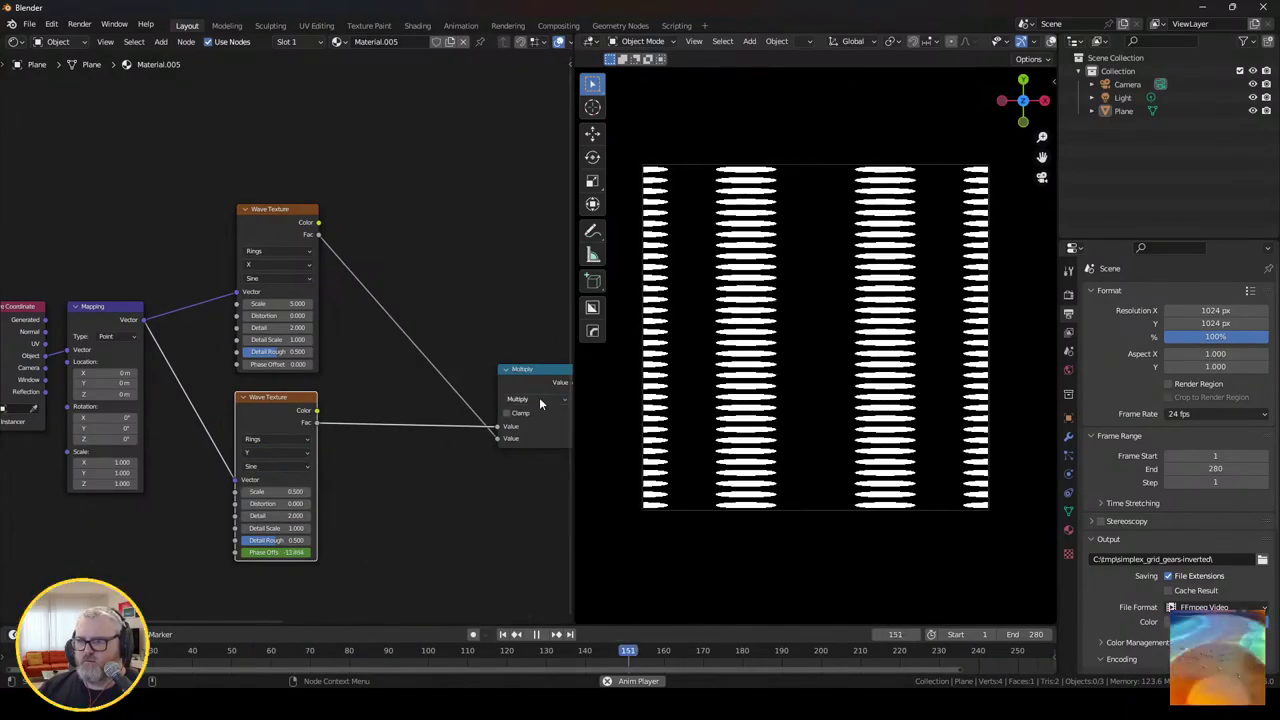
click(539, 398)
click(522, 465)
drag(529, 370, 421, 312)
drag(421, 312, 335, 289)
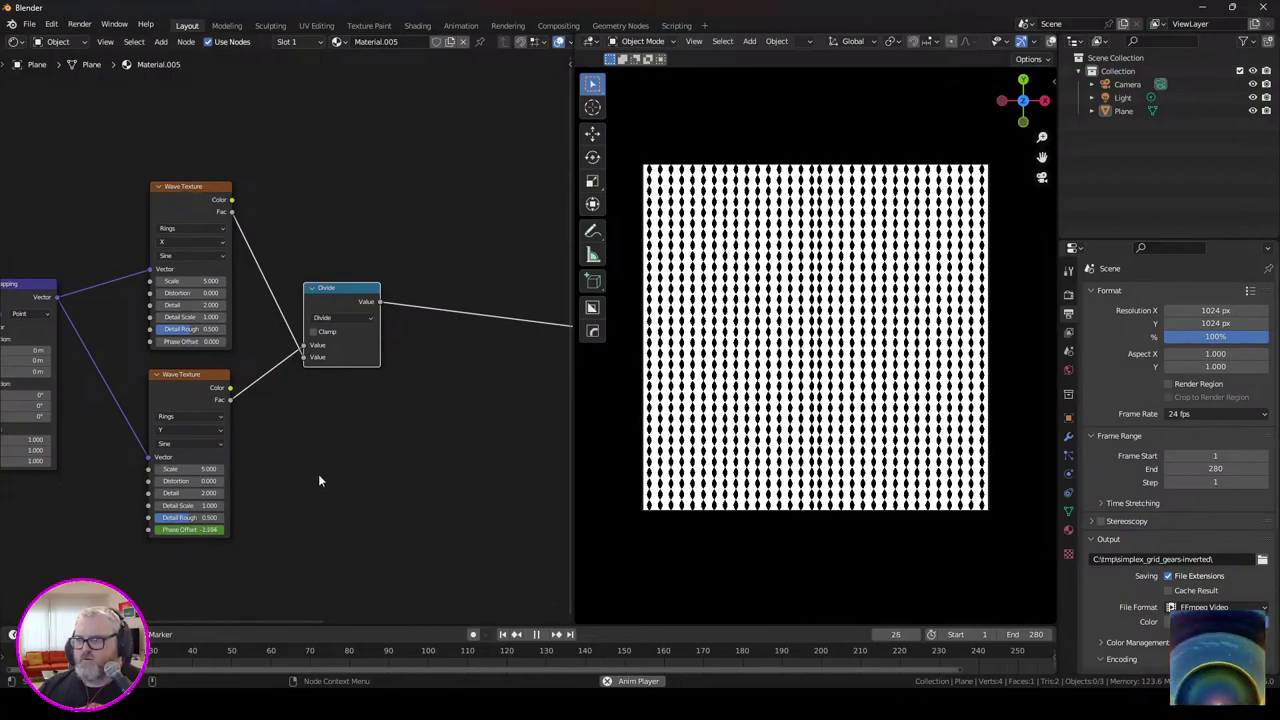
Step: Try the Modulo operation on the math node that combines the two Wave Textures
drag(310, 446, 414, 437)
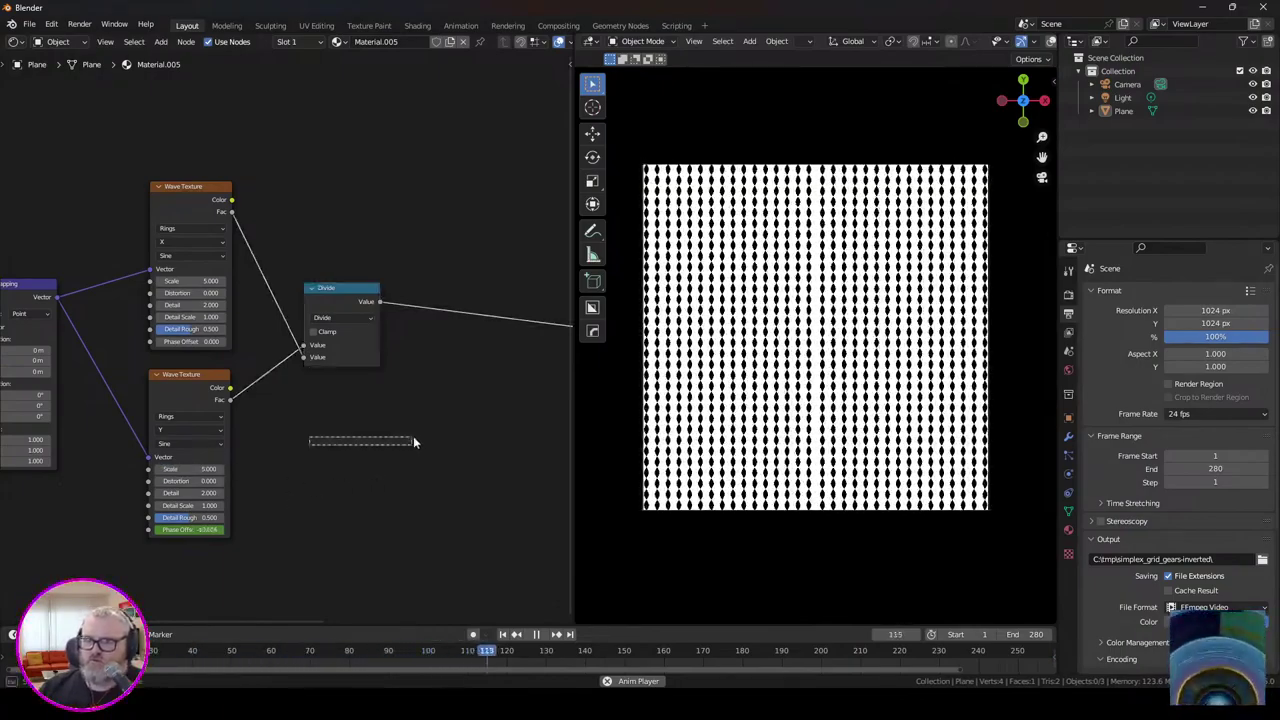
click(271, 223)
click(244, 392)
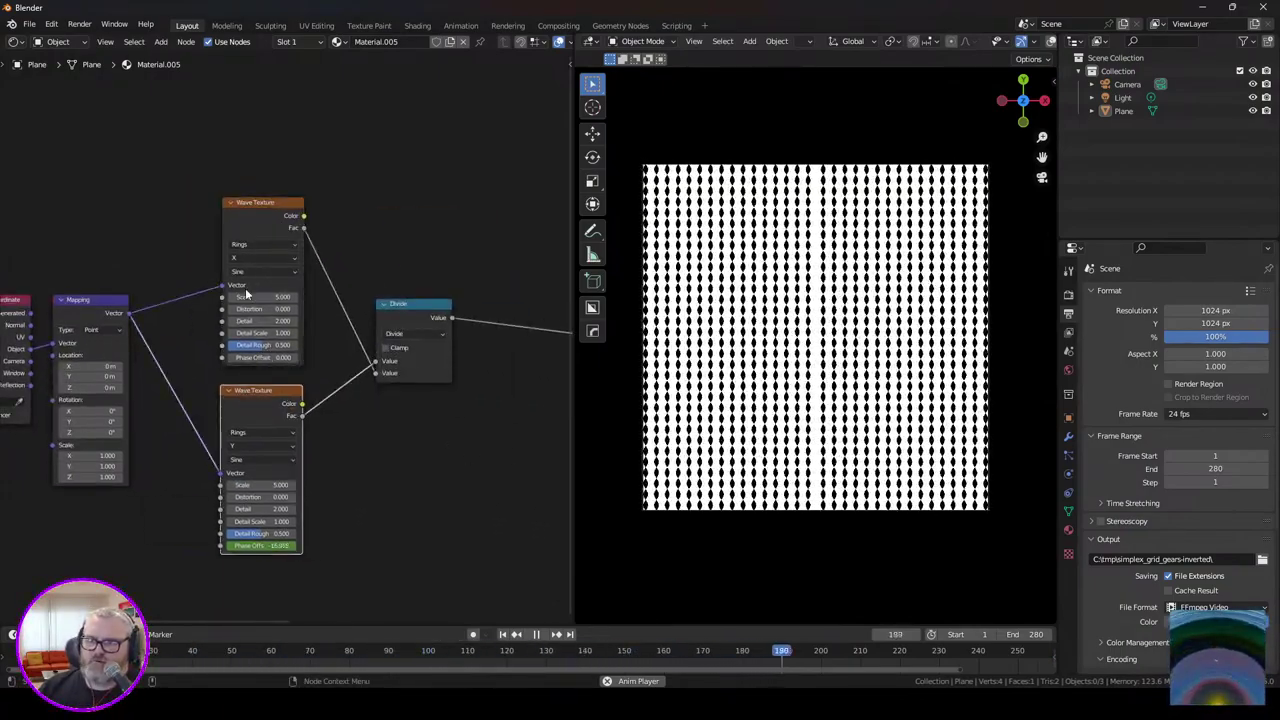
click(263, 459)
key(ctrl+z)
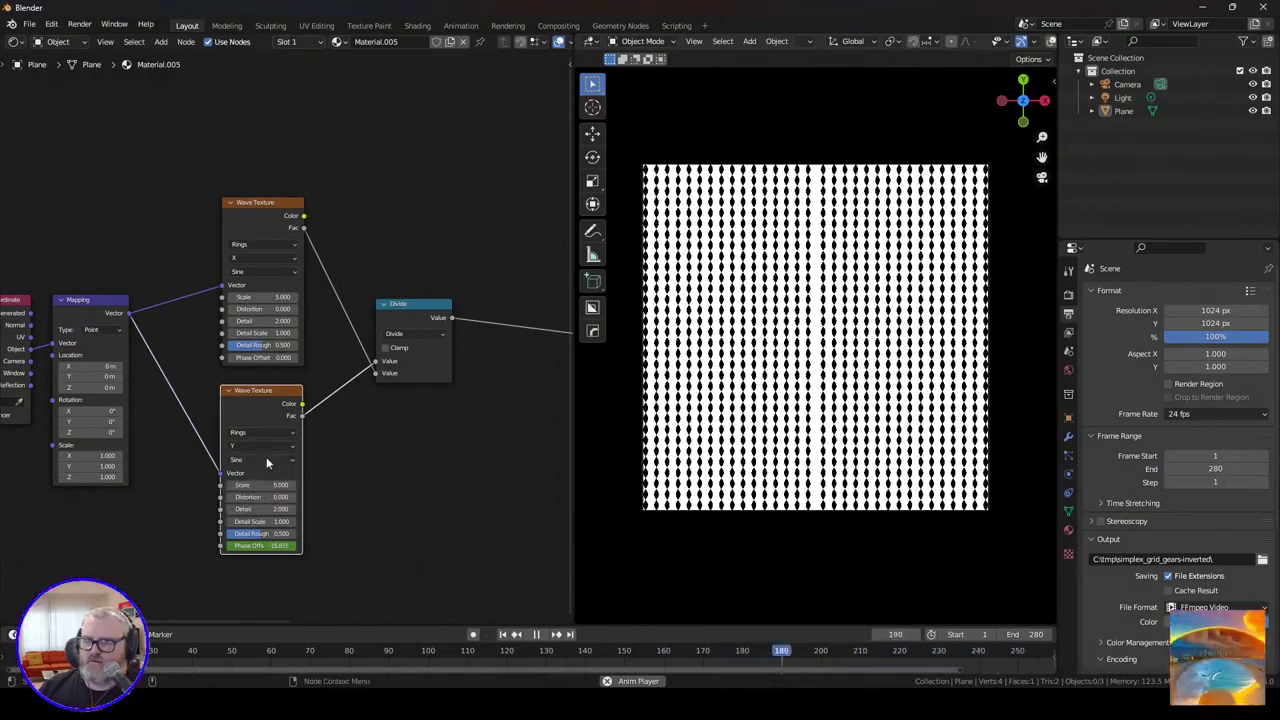
drag(405, 368, 291, 386)
click(301, 355)
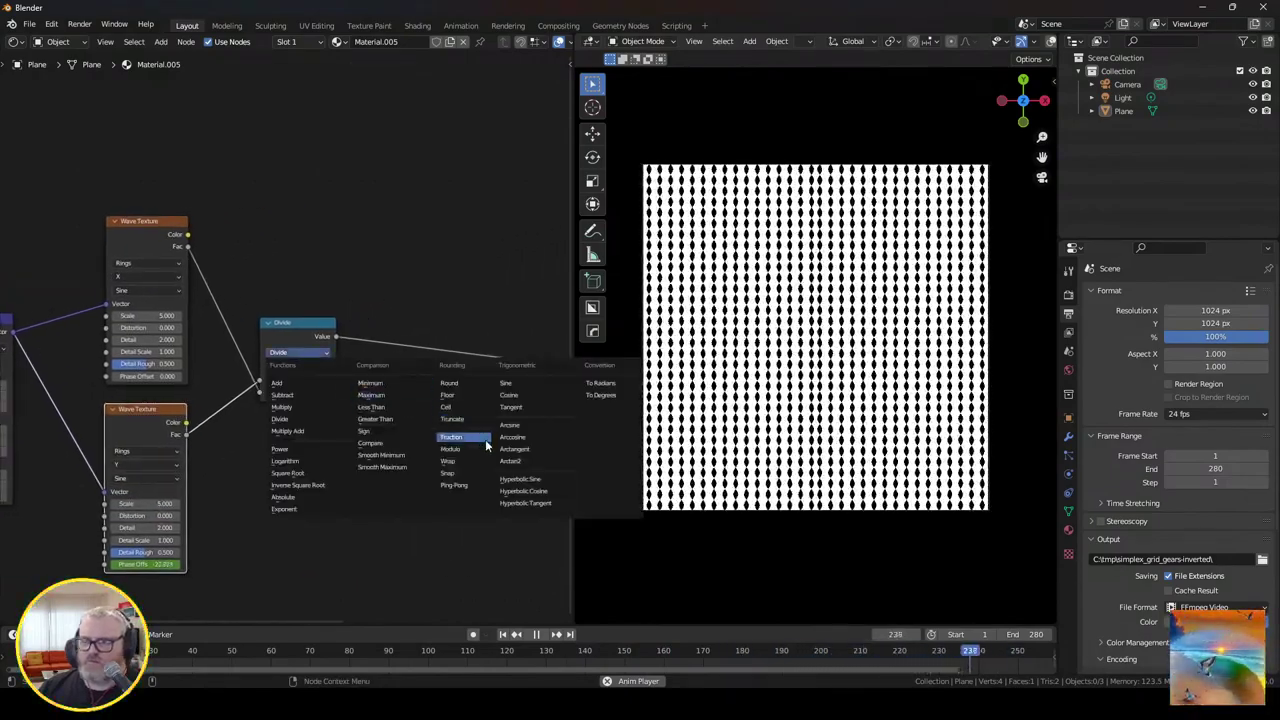
click(451, 452)
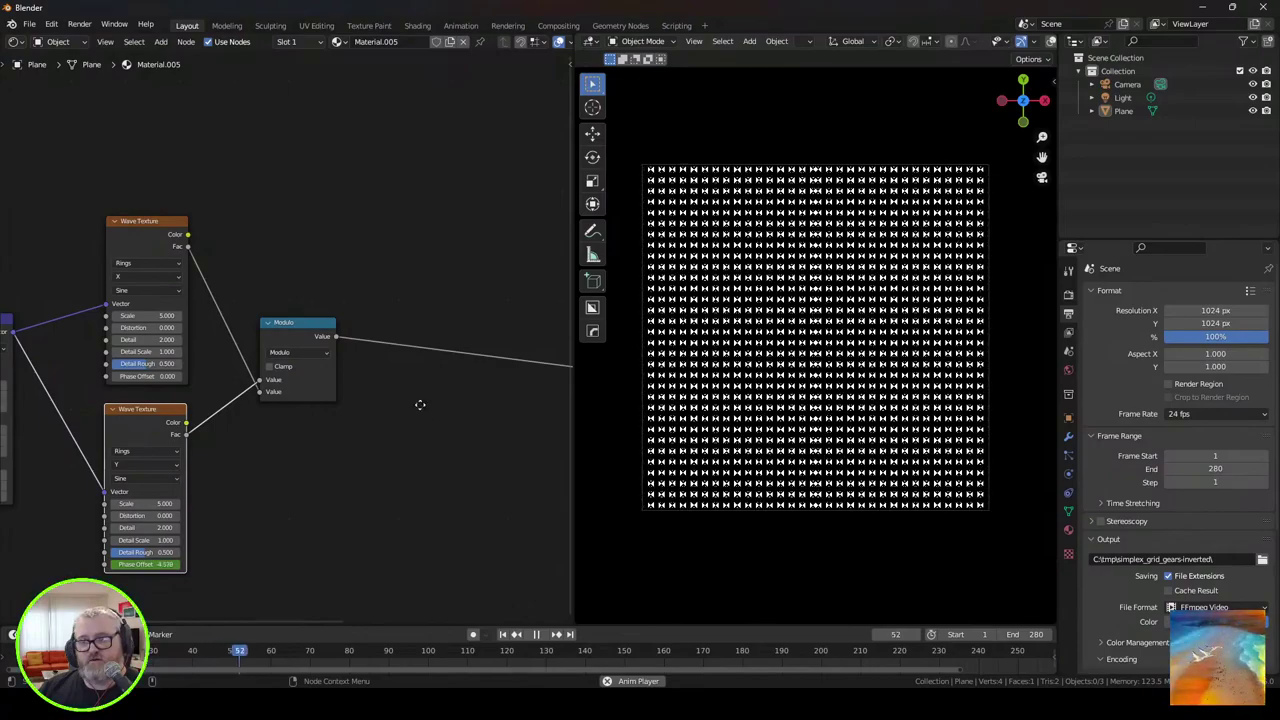
Step: Add a Math node set to Add between the Modulo node and the Color Ramp
scroll(420, 404, right, 5)
key(shift+a)
click(236, 417)
text(add)
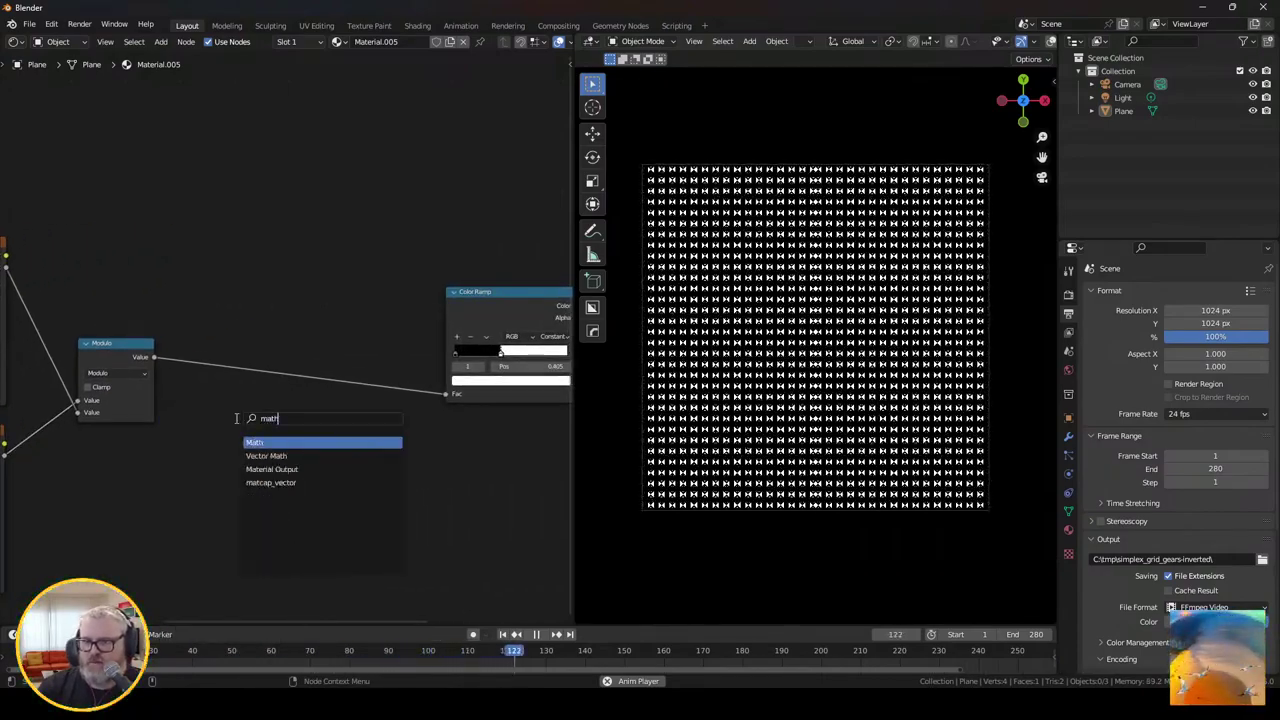
key(Return)
click(210, 340)
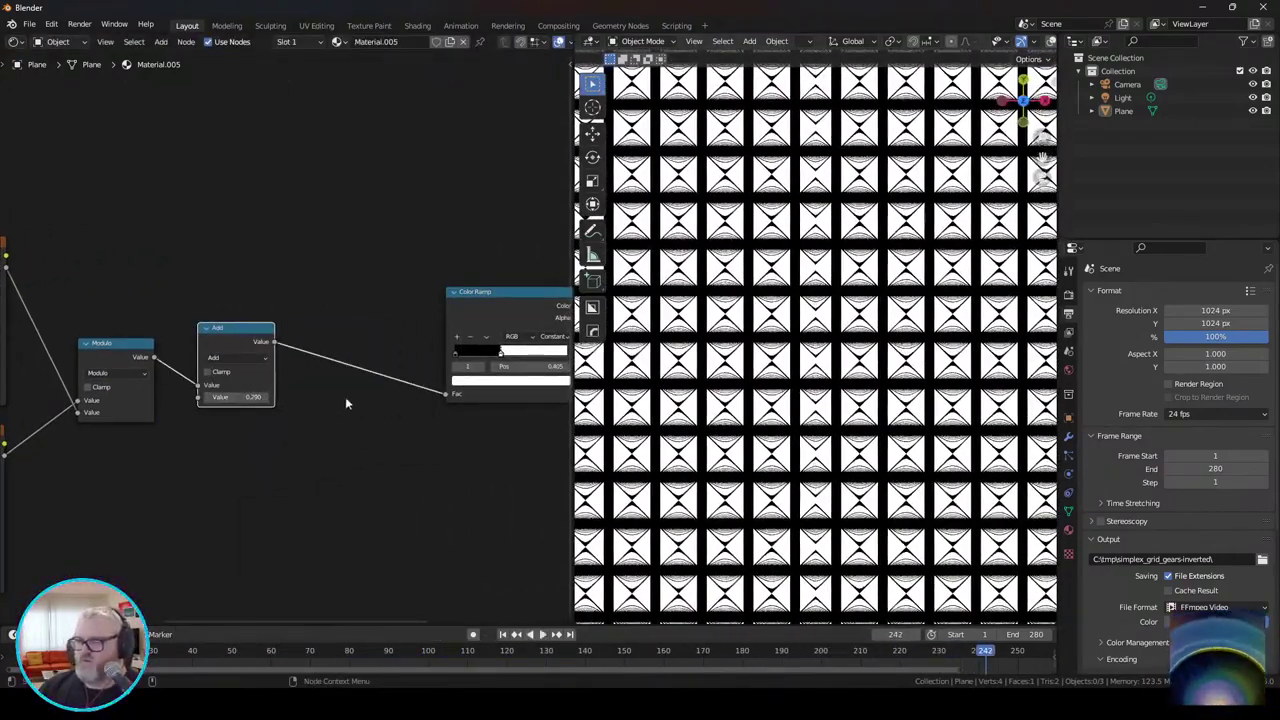
Step: Try the Wrap operation on the Modulo node with a Min of 0.5, set the Add node's value to 0.18, and play the animation
scroll(345, 396, left, 5)
click(356, 365)
click(502, 504)
click(344, 365)
click(500, 478)
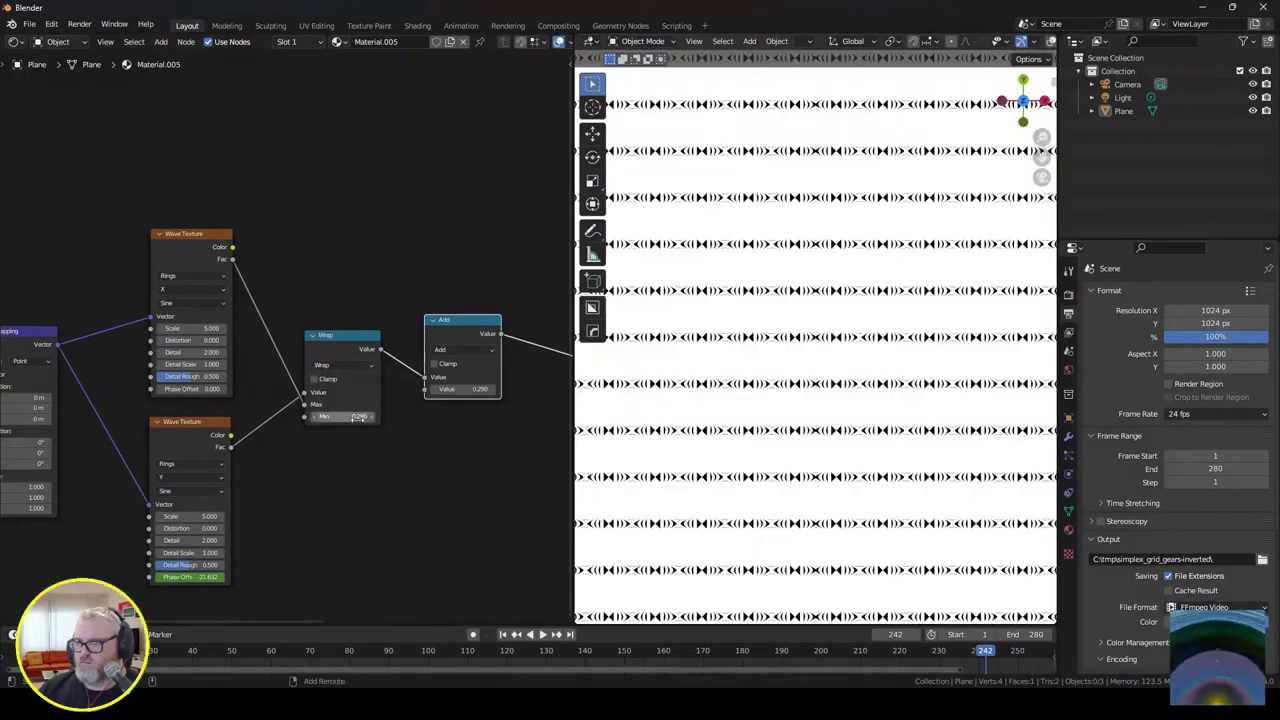
mouse_move(344, 417)
mouse_down()
mouse_move(360, 417)
mouse_move(344, 417)
mouse_up()
drag(464, 389, 500, 389)
key(space)
Step: Try a much smaller scale on all axes of the Mapping node
scroll(863, 391, up, 12)
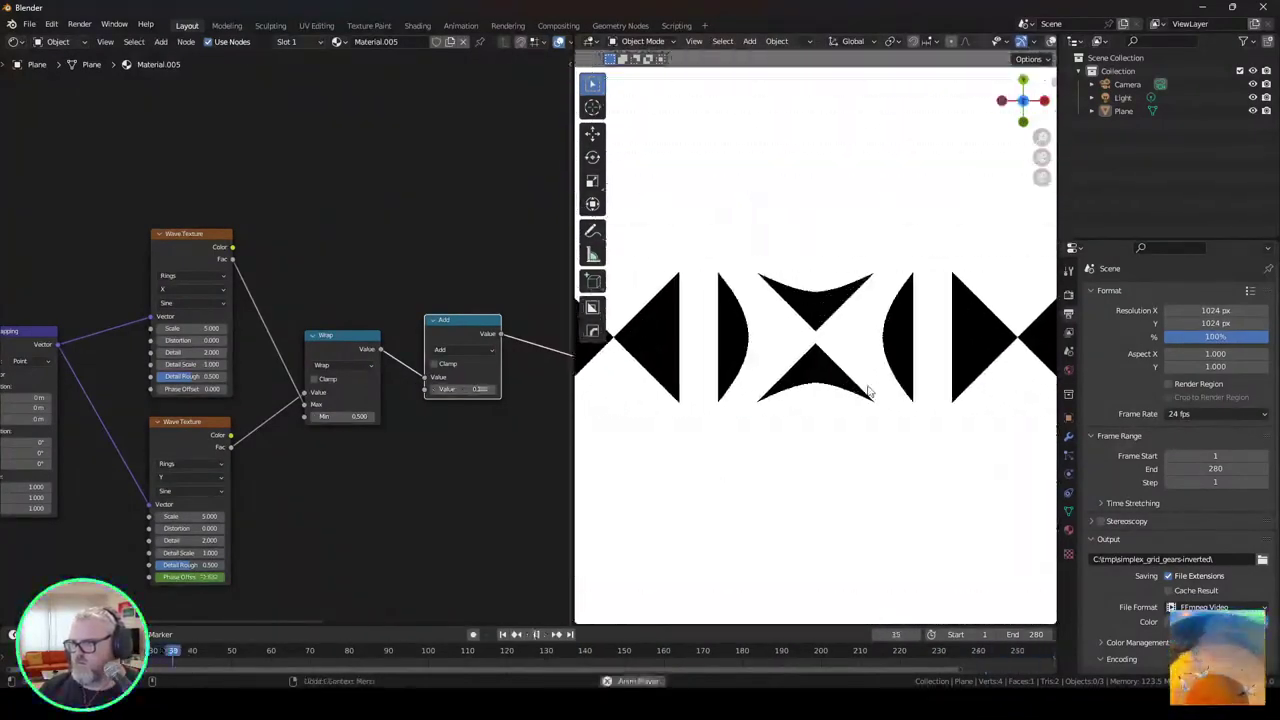
scroll(863, 391, down, 19)
text(0.01)
key(Return)
drag(37, 486, 36, 509)
text(0.012)
key(Return)
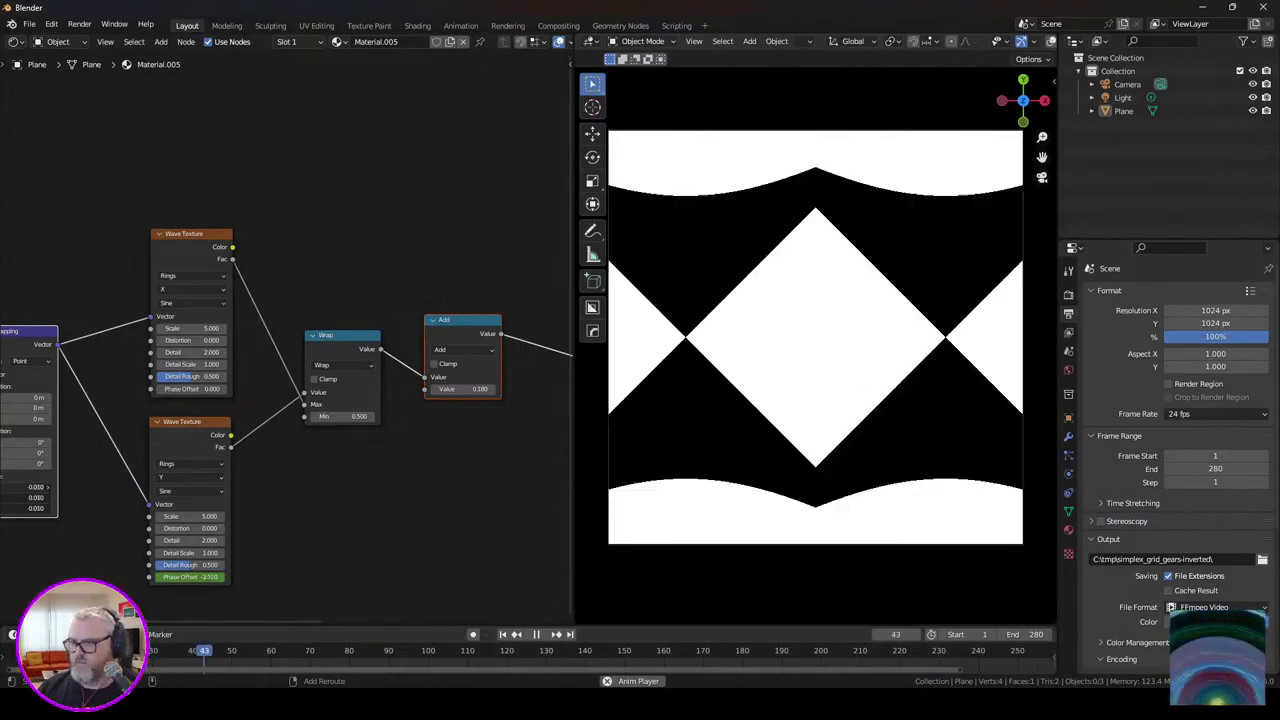
text(0.02)
key(Return)
Step: Set both Wave Textures to the Bands type, with direction X on the upper one and Y on the lower one
click(186, 478)
click(184, 502)
click(184, 276)
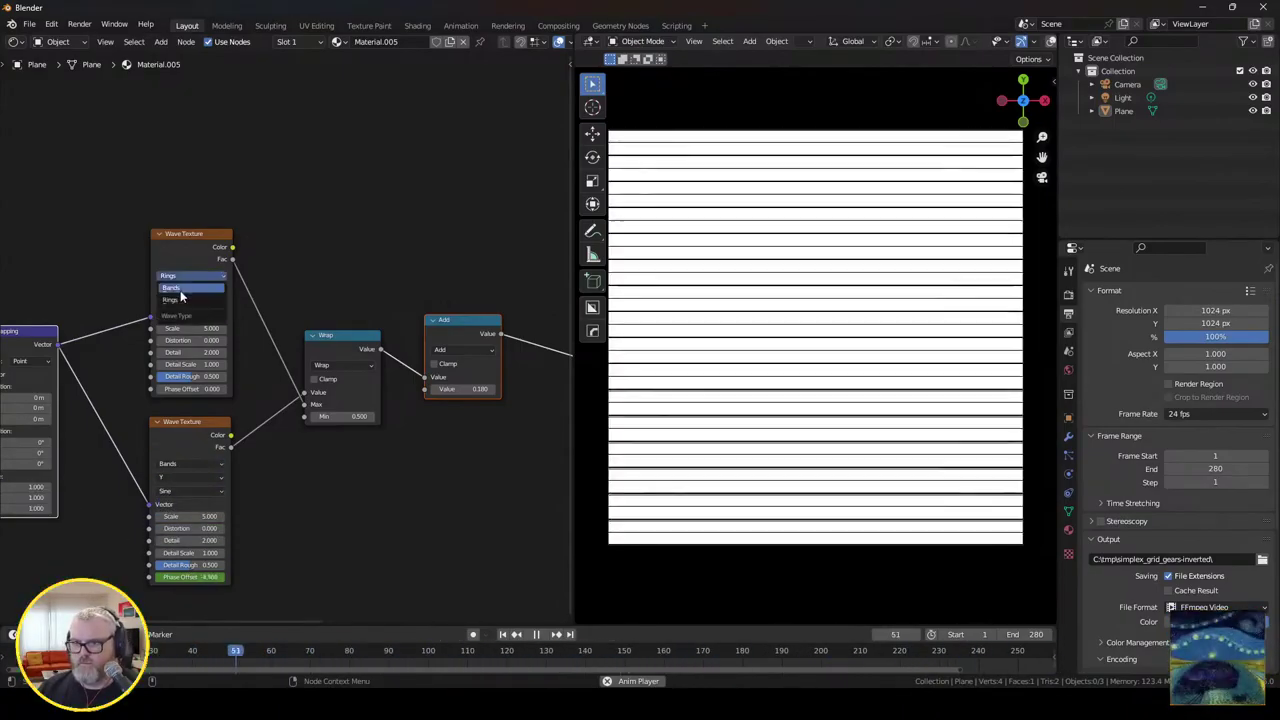
click(181, 290)
scroll(806, 390, up, 6)
scroll(806, 390, down, 6)
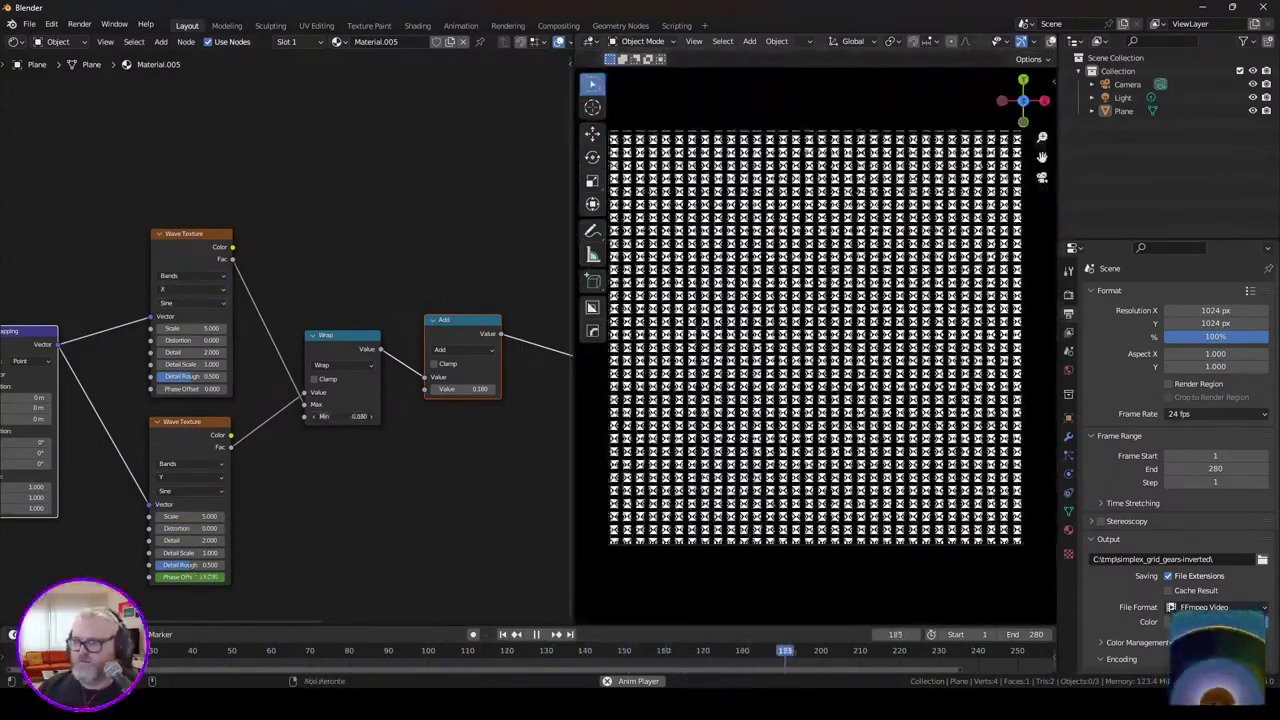
Step: Delete the Wrap node and connect the Fac outputs of both Wave Textures directly to the Add node's two values
click(348, 381)
key(x)
drag(233, 259, 425, 377)
drag(231, 447, 428, 389)
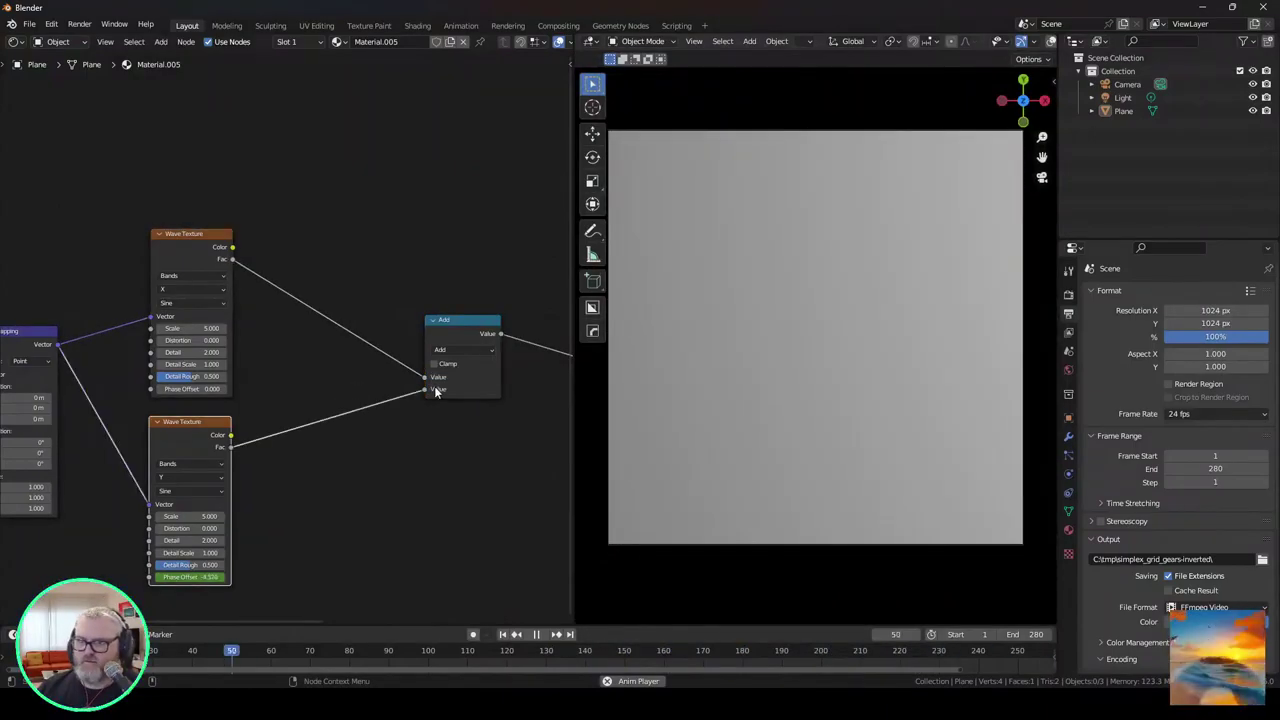
scroll(674, 373, up, 6)
scroll(674, 373, down, 5)
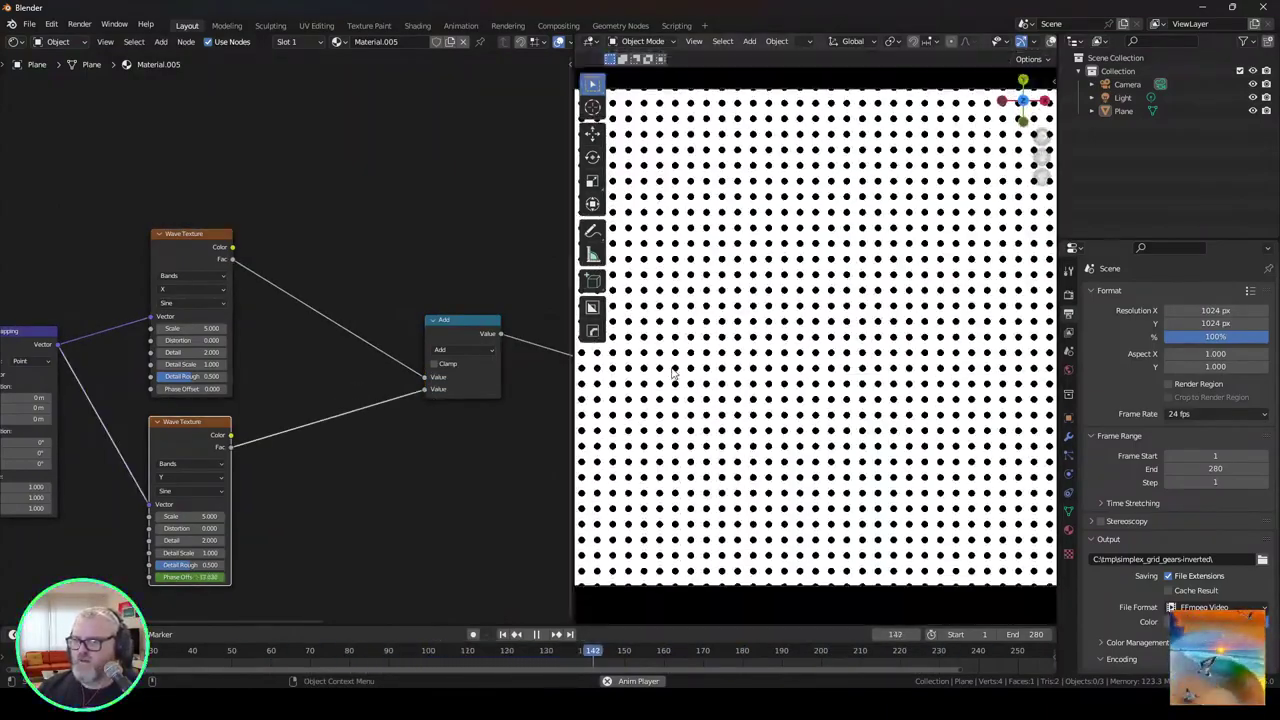
Step: Keyframe the upper Wave Texture's phase offset to match the lower one, ending at -25.133, and play the animation
click(211, 389)
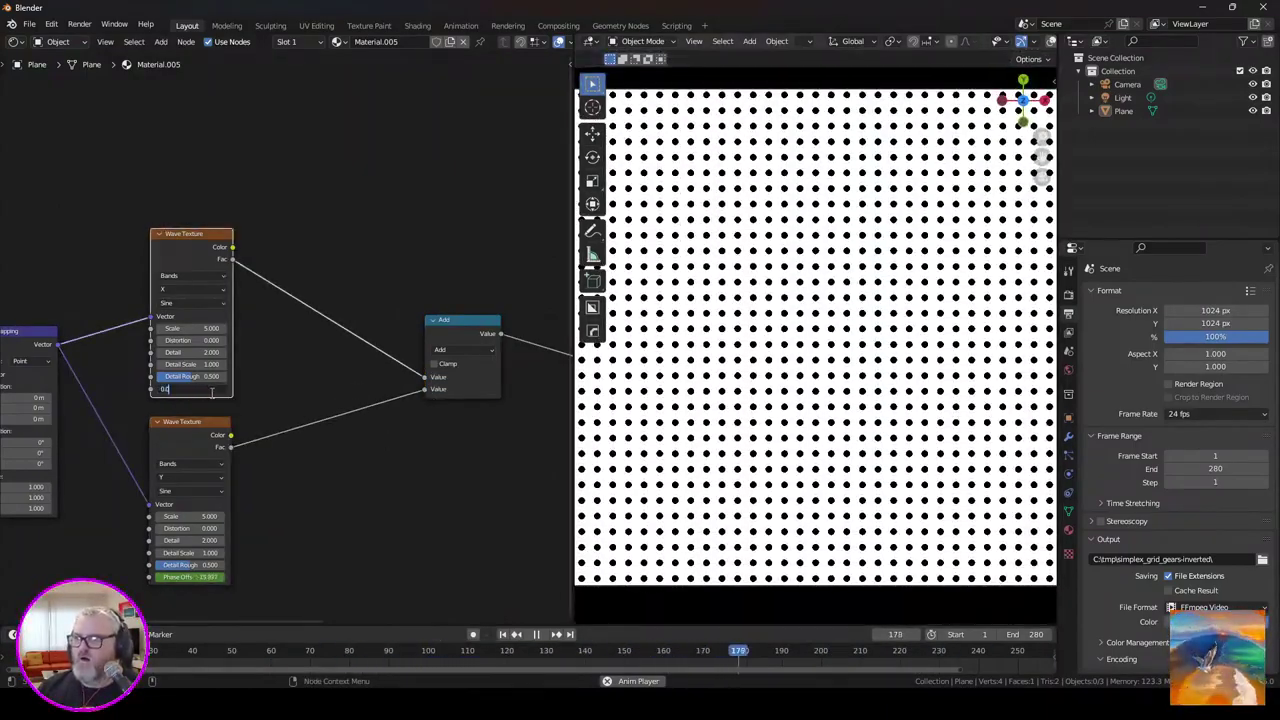
key(Escape)
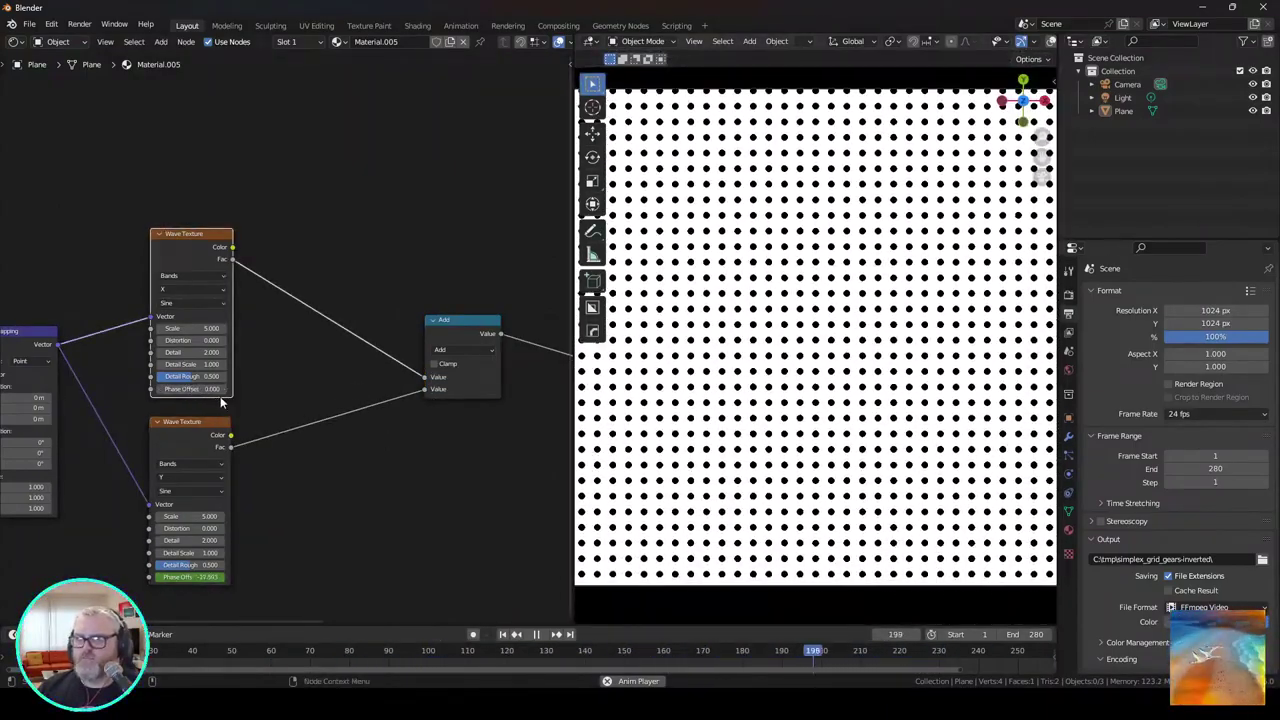
key(Escape)
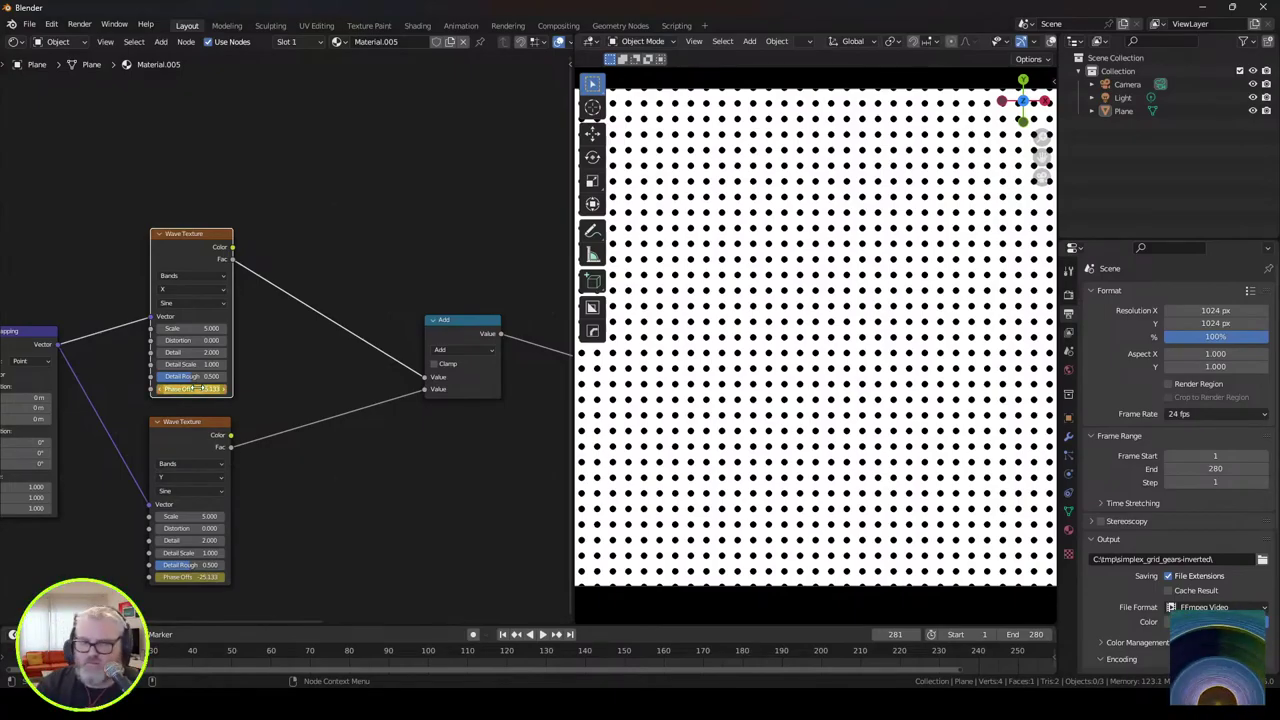
key(space)
Step: Set the math node to Divide and both Wave Textures to Rings, with Z as the upper one's rings direction
click(465, 349)
click(460, 392)
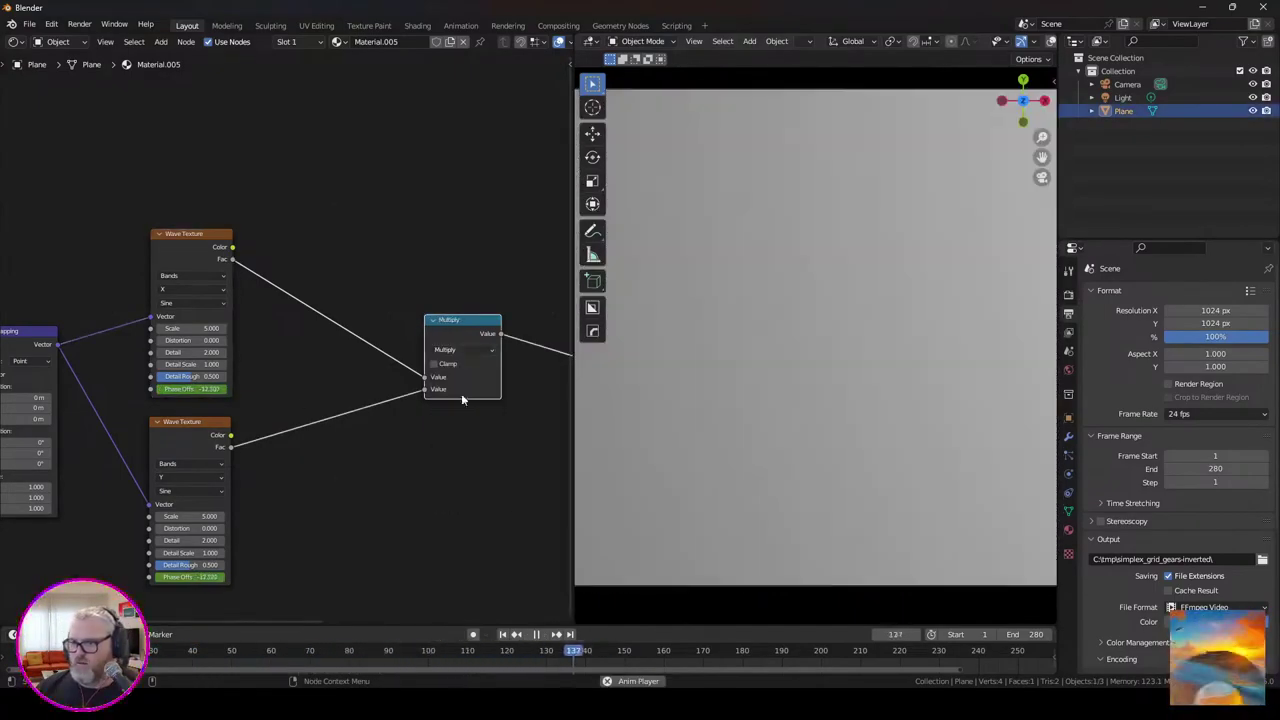
click(465, 349)
click(457, 414)
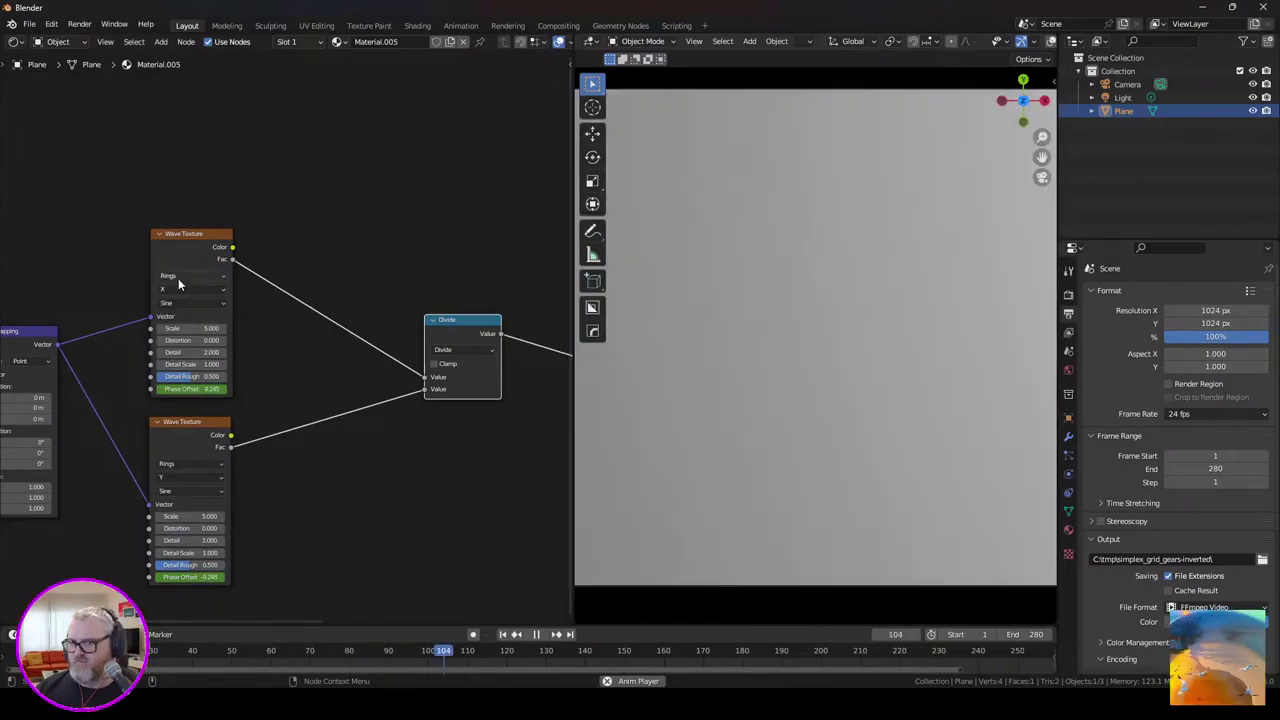
click(175, 289)
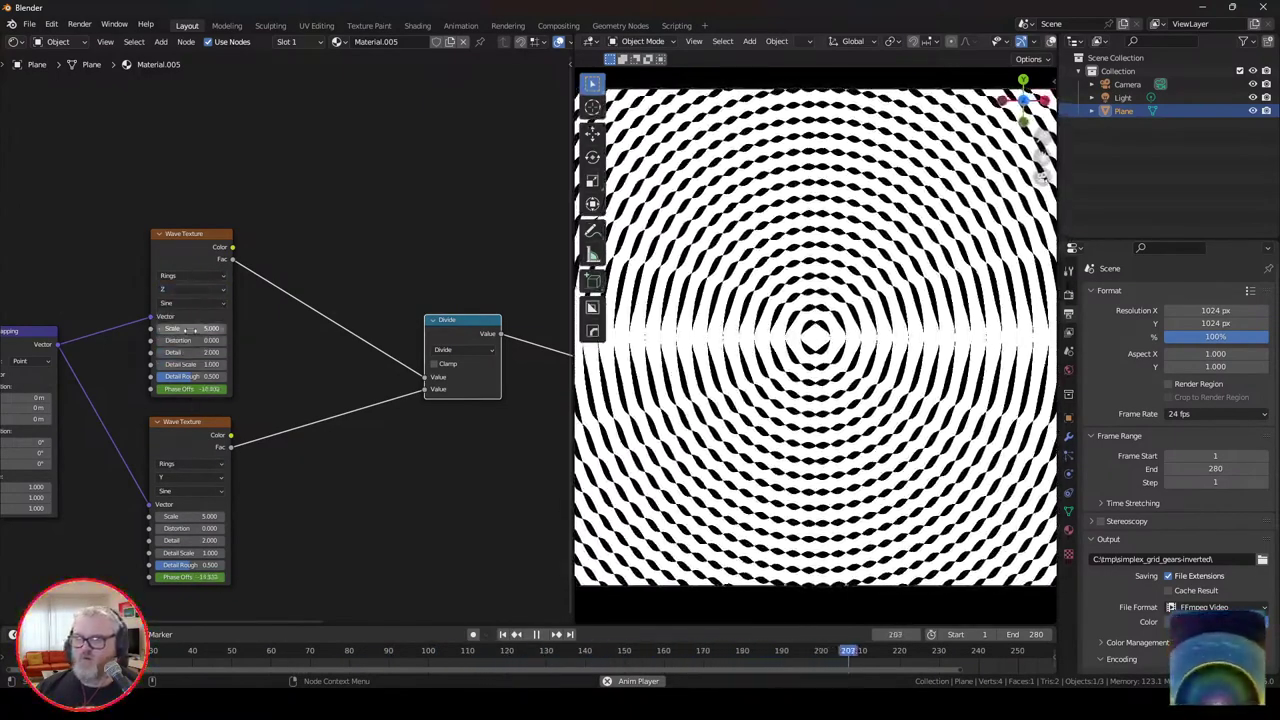
Step: Set the upper Wave Texture's scale to 0.25 and the lower one's scale to 0.5
double_click(186, 517)
text(0.3)
key(Return)
double_click(186, 517)
text(0.5)
key(Return)
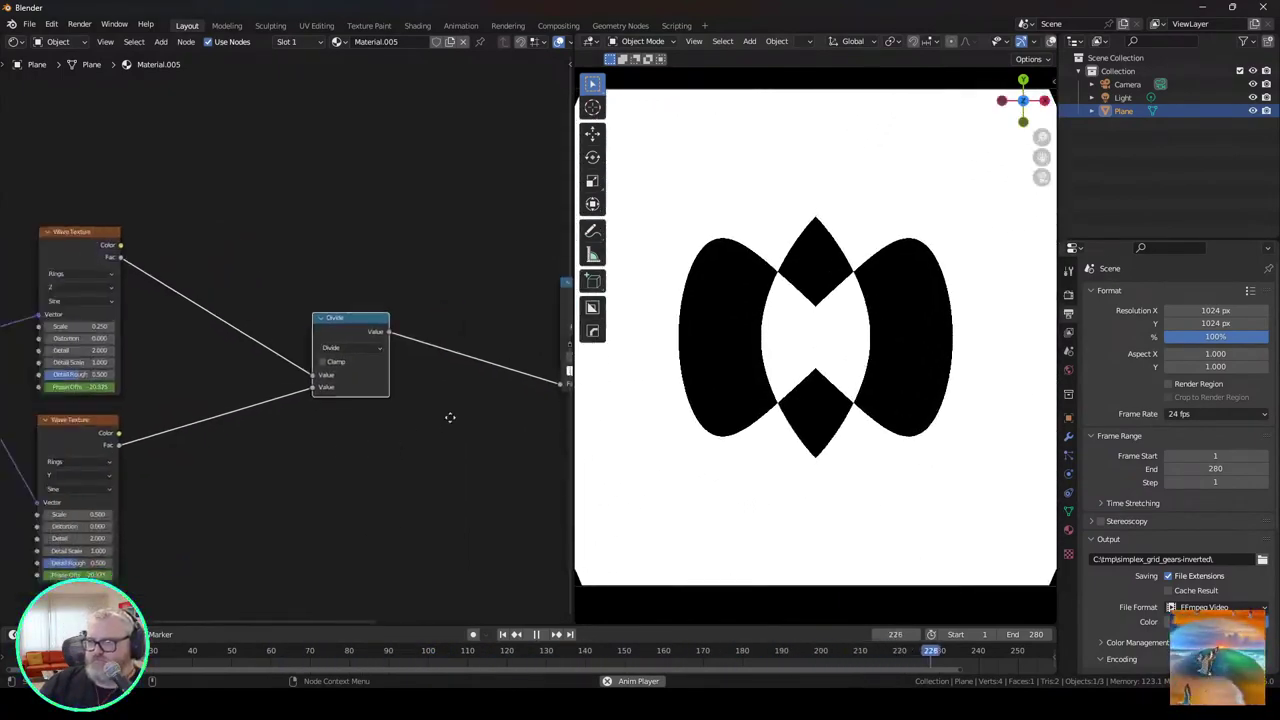
Step: Move the Texture Coordinate and Mapping nodes farther from the Wave Textures to make room between them
scroll(300, 350, down, 4)
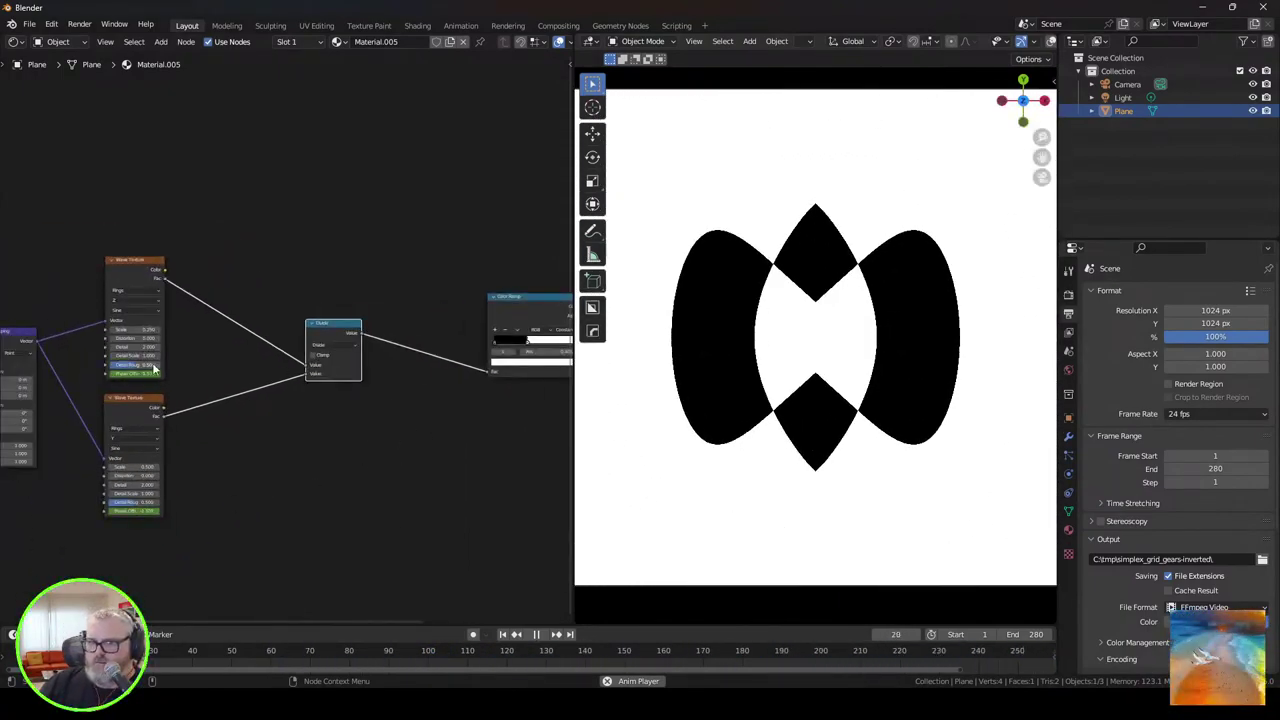
scroll(200, 370, up, 4)
drag(50, 240, 43, 278)
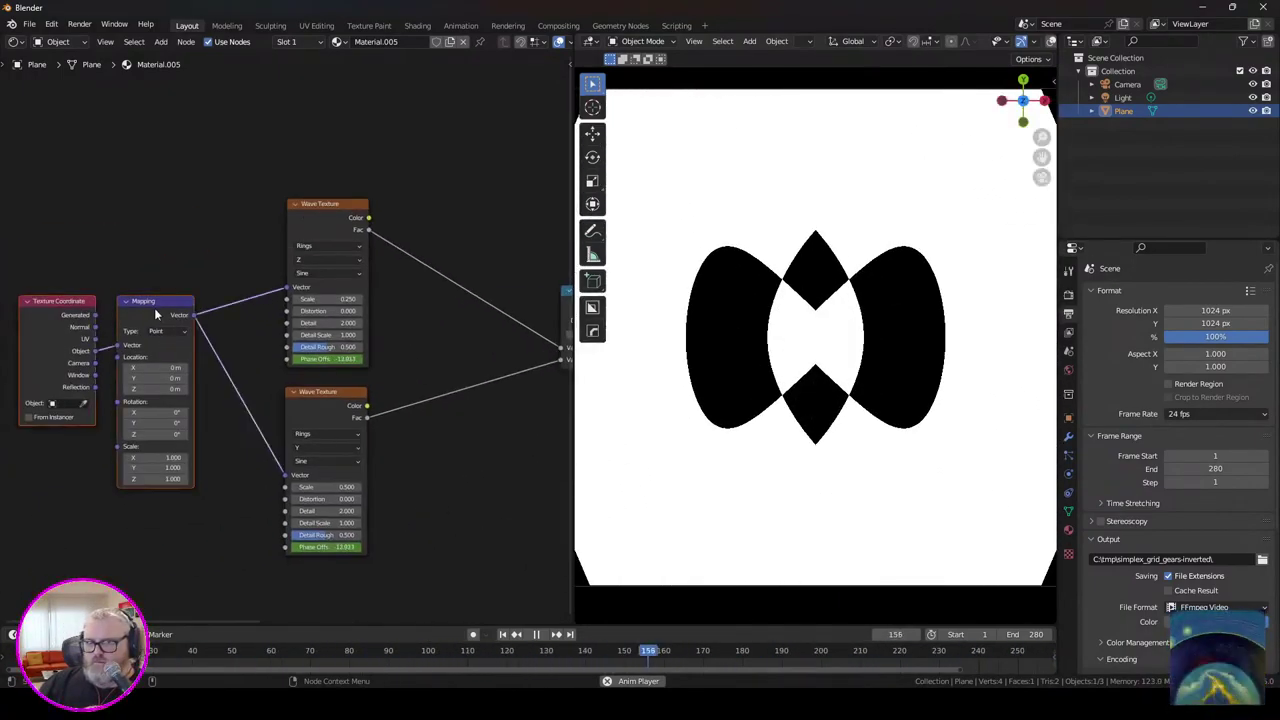
click(155, 232)
drag(161, 229, 268, 255)
Step: Add a Value node and connect it to the Scale inputs of both Wave Textures
key(shift+a)
click(177, 178)
text(val)
key(Return)
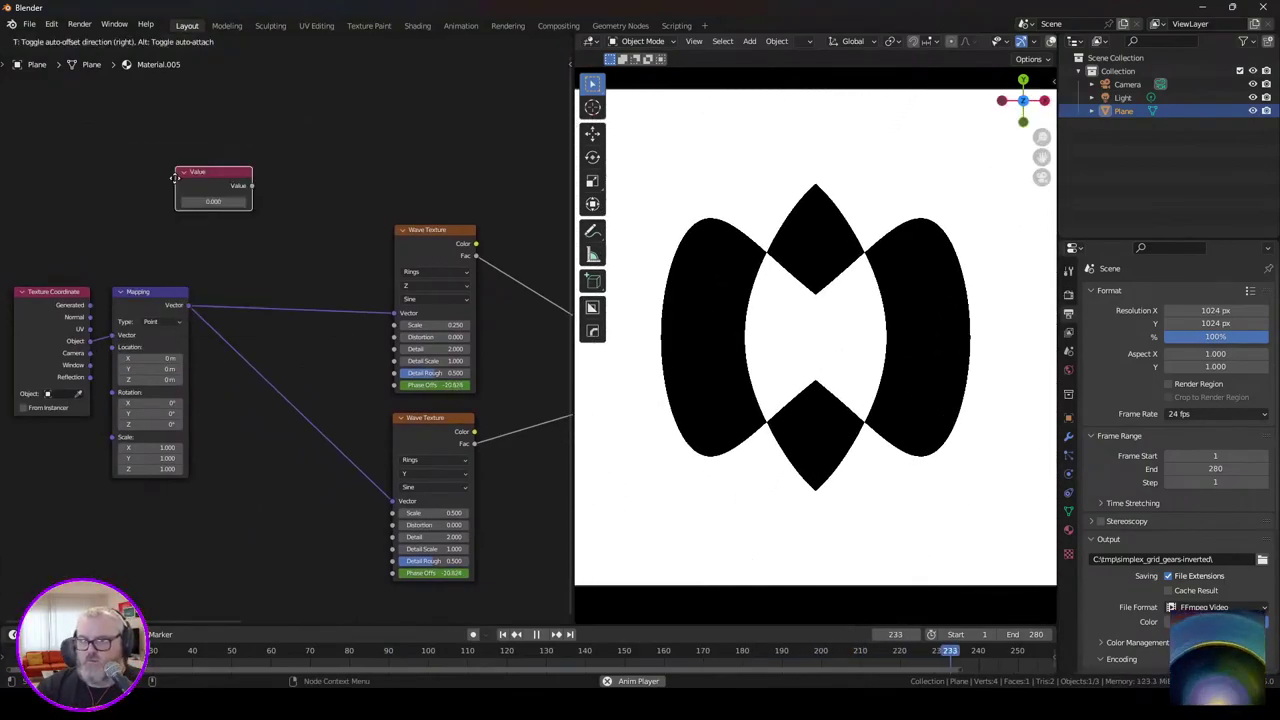
click(180, 178)
drag(252, 186, 400, 321)
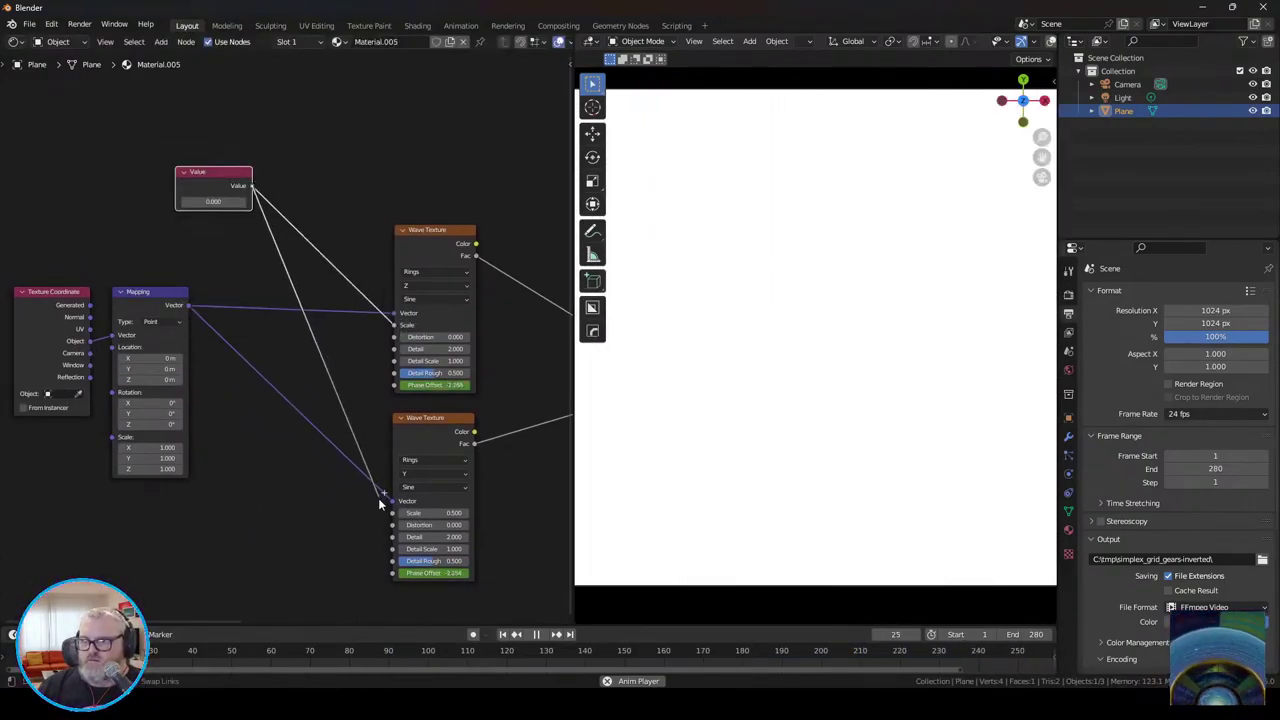
drag(379, 505, 393, 512)
Step: Insert a Math node set to Multiply by 2 between the Value node and the lower Wave Texture's Scale, and place it above the Wave Textures
key(shift+a)
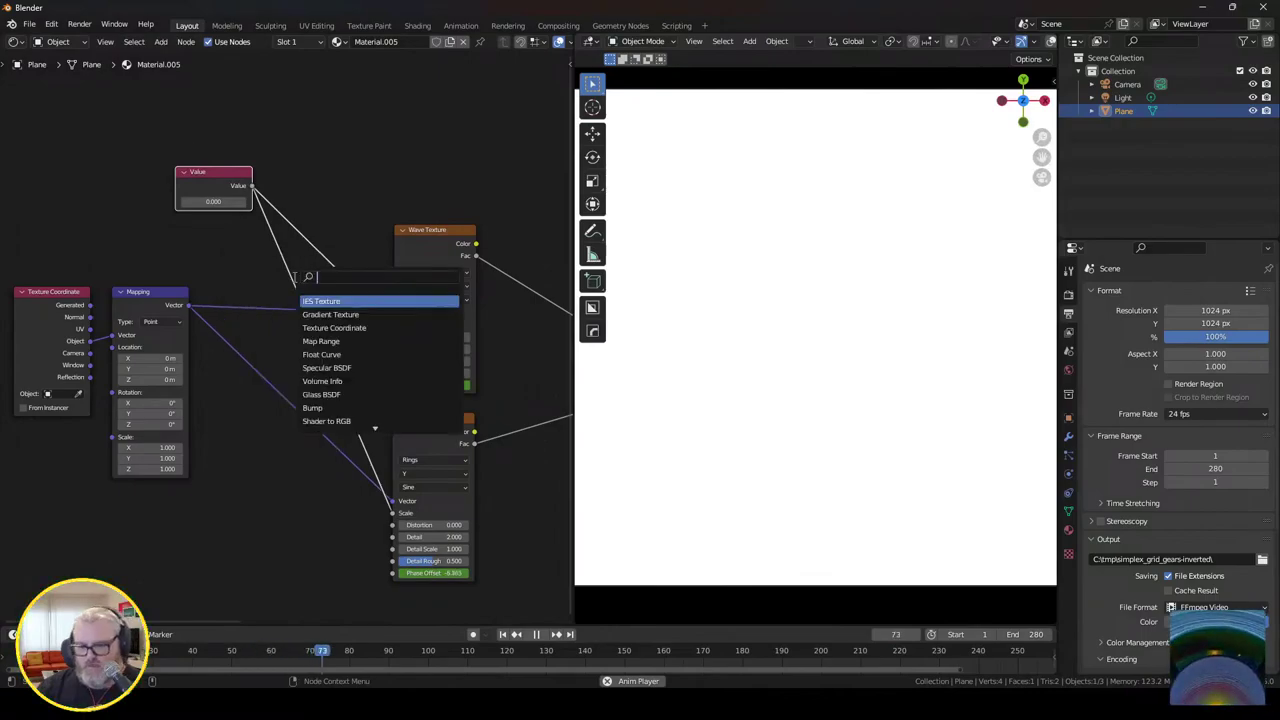
text(math)
key(Return)
click(303, 351)
click(340, 376)
click(353, 430)
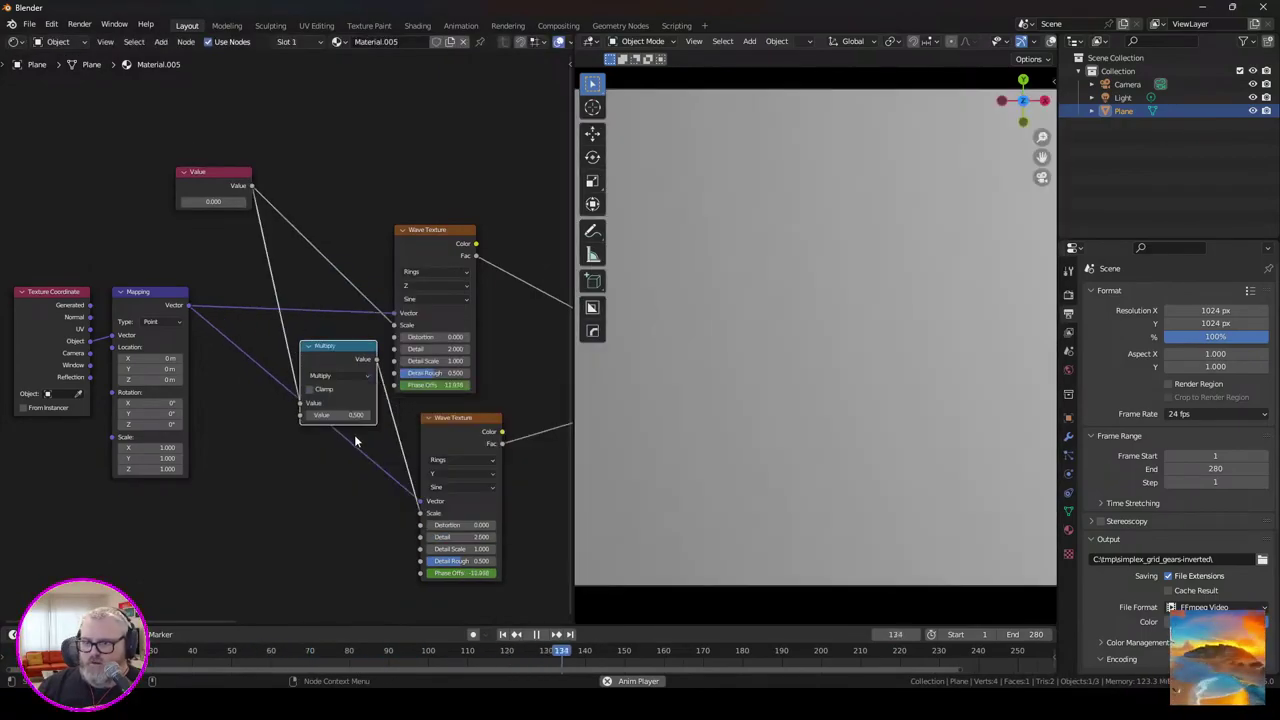
click(350, 418)
text(2)
drag(334, 357, 432, 128)
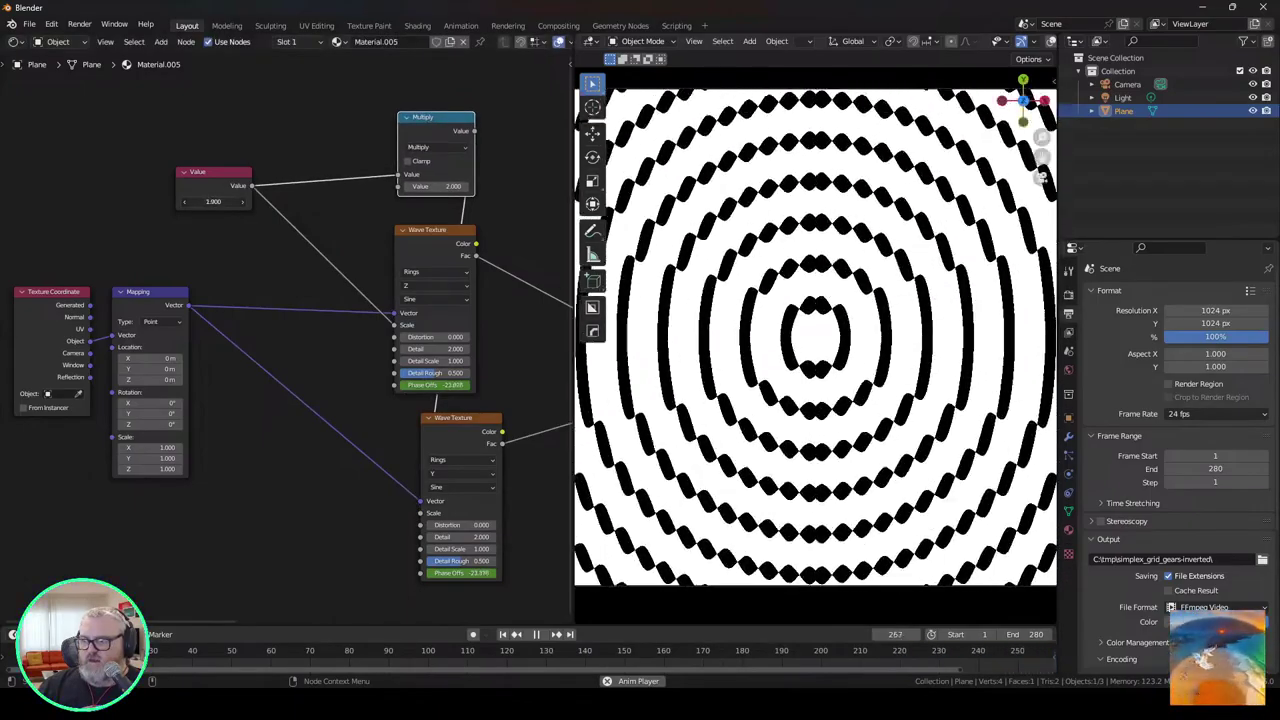
Step: Set the Value node to 0.5 and arrange the Value and Multiply nodes beside the Wave Textures they feed
drag(438, 187, 451, 187)
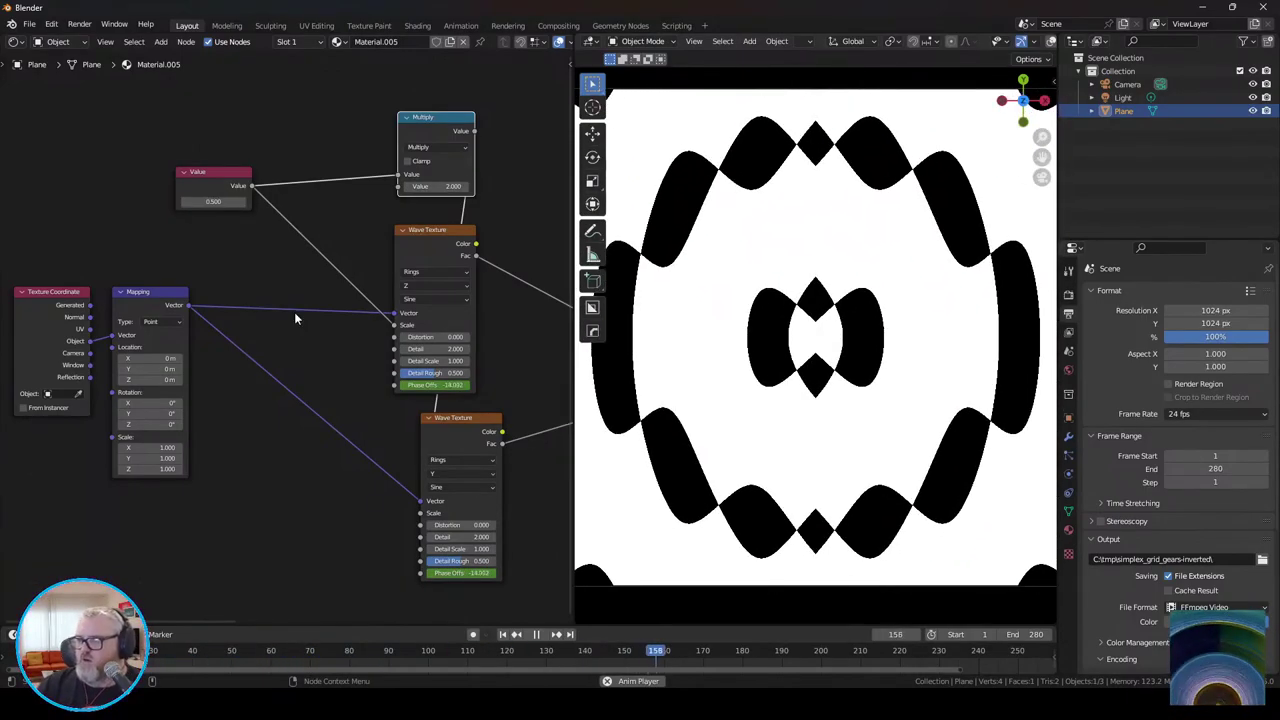
drag(420, 414, 237, 347)
drag(256, 173, 362, 149)
drag(276, 364, 362, 342)
drag(265, 63, 261, 422)
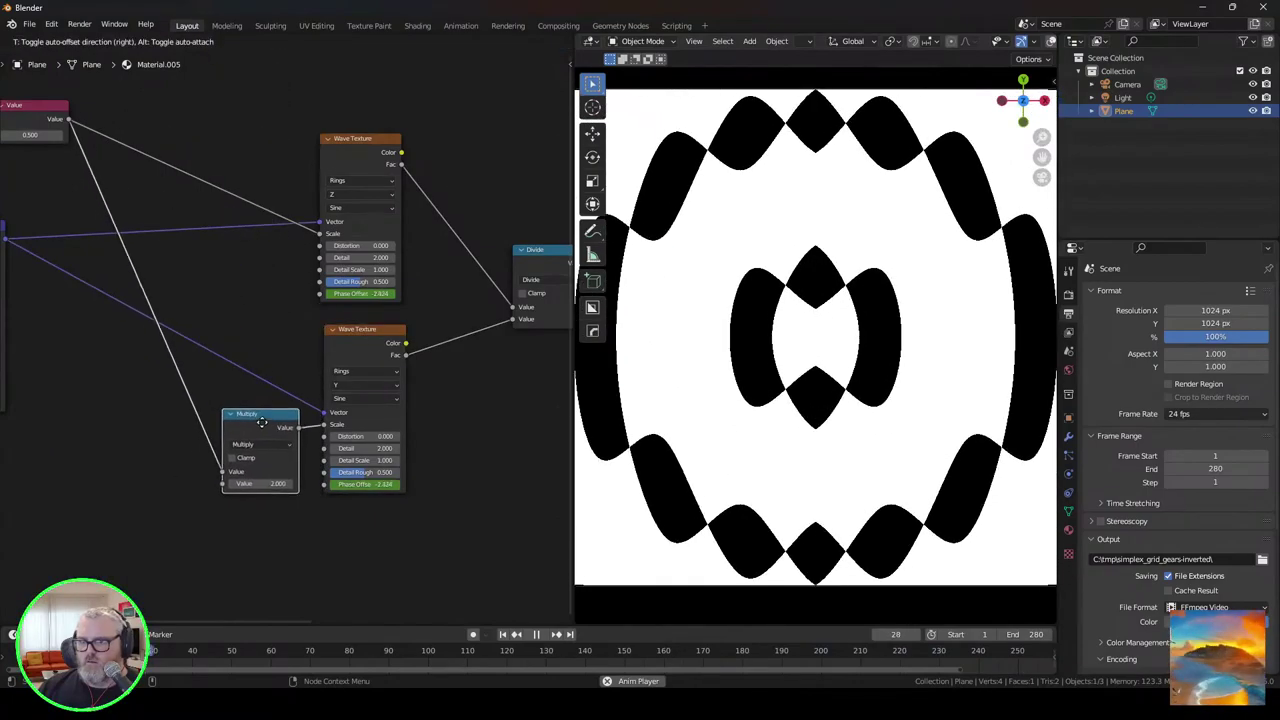
drag(33, 107, 266, 220)
Step: Set the lower Wave Texture's wave profile to Saw, try Triangle on the upper one, and return it to Sine
scroll(373, 297, right, 5)
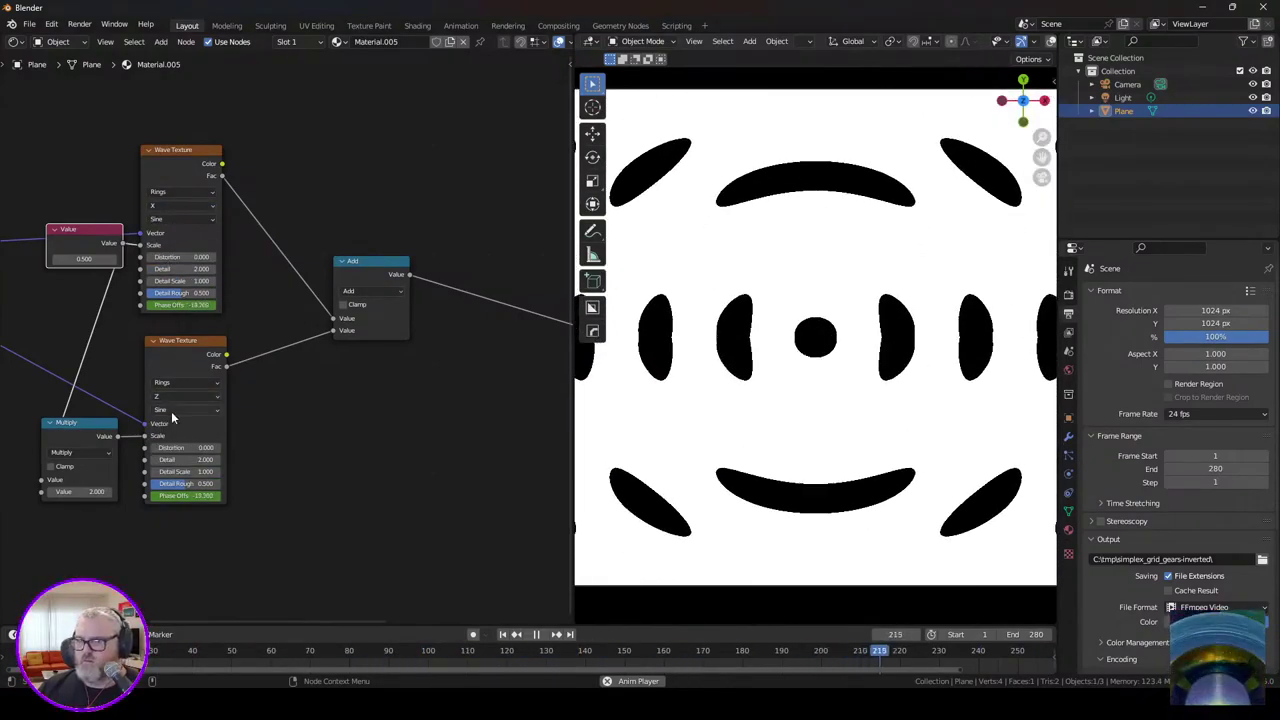
click(172, 410)
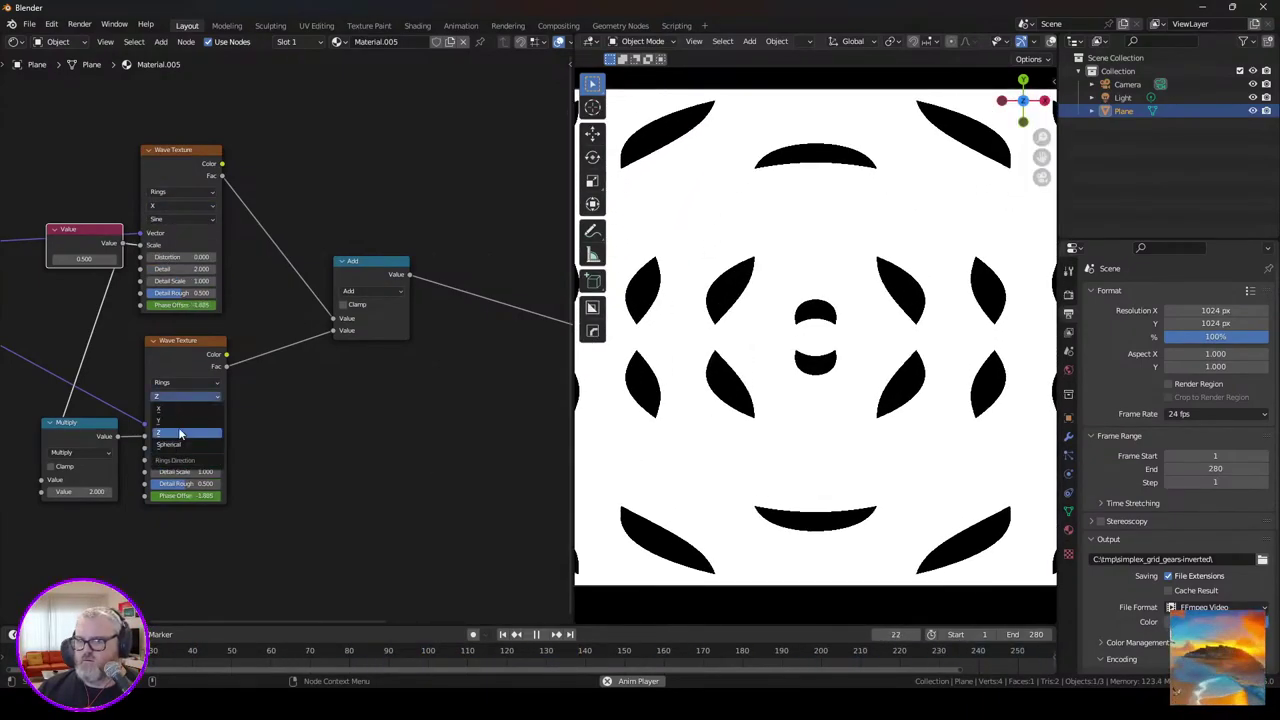
click(187, 220)
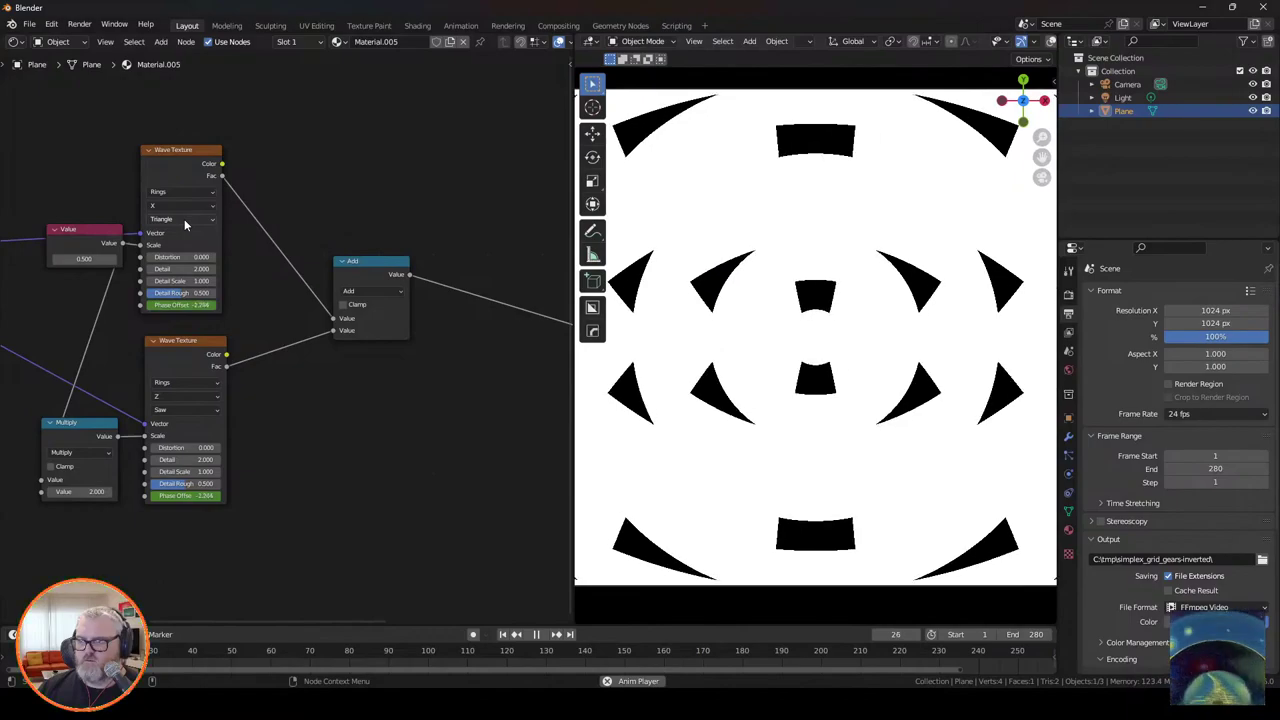
click(184, 220)
click(182, 230)
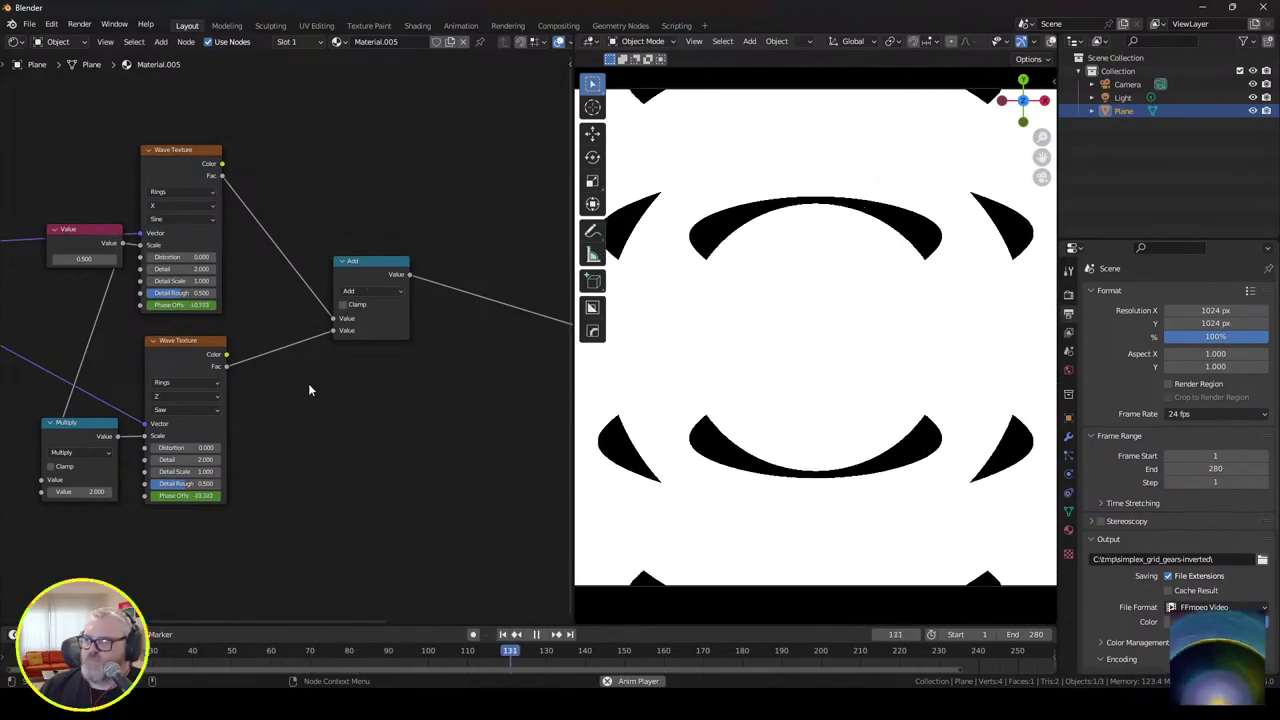
Step: Set the Value node feeding the Wave Texture scales to 0.75
drag(355, 315, 475, 298)
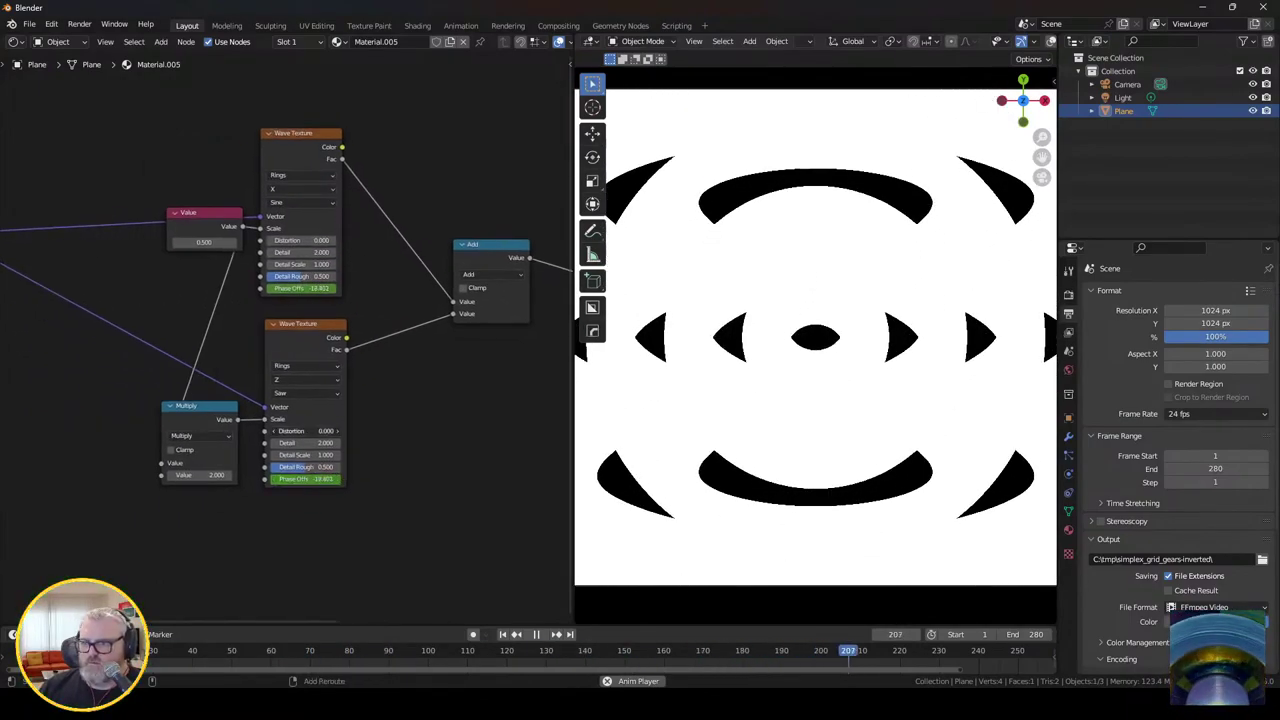
drag(220, 242, 302, 285)
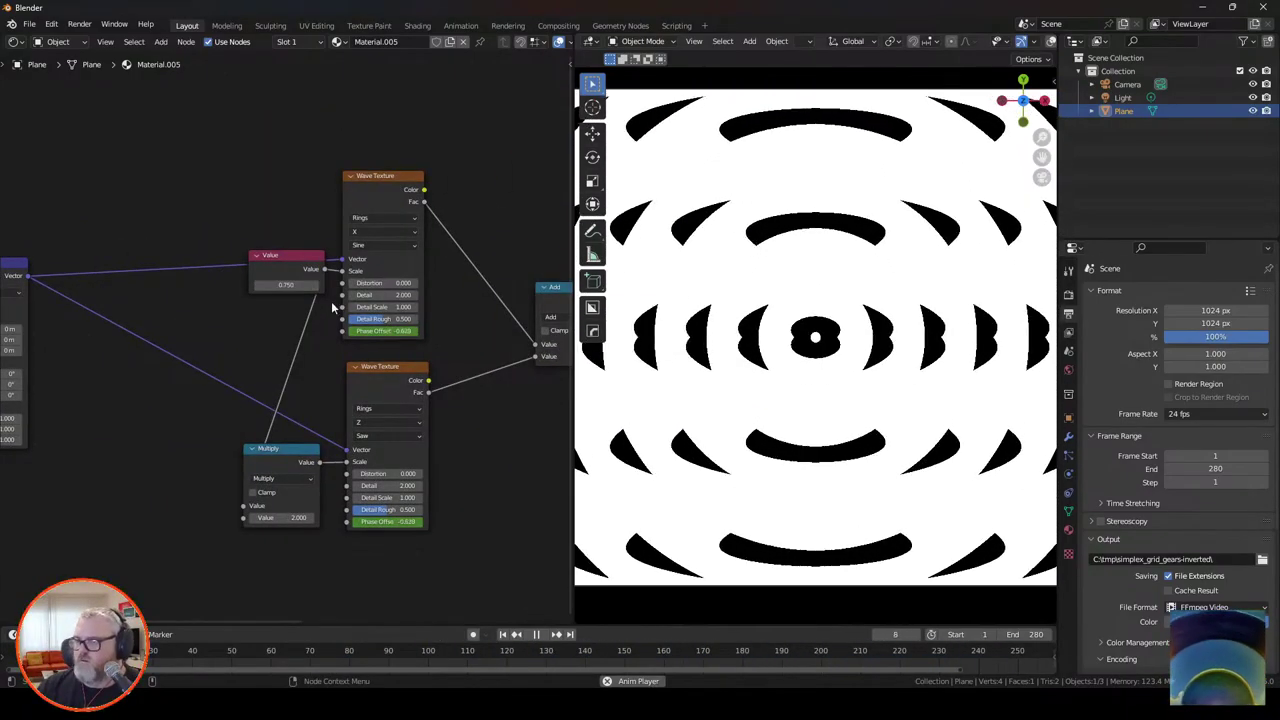
drag(531, 321, 577, 321)
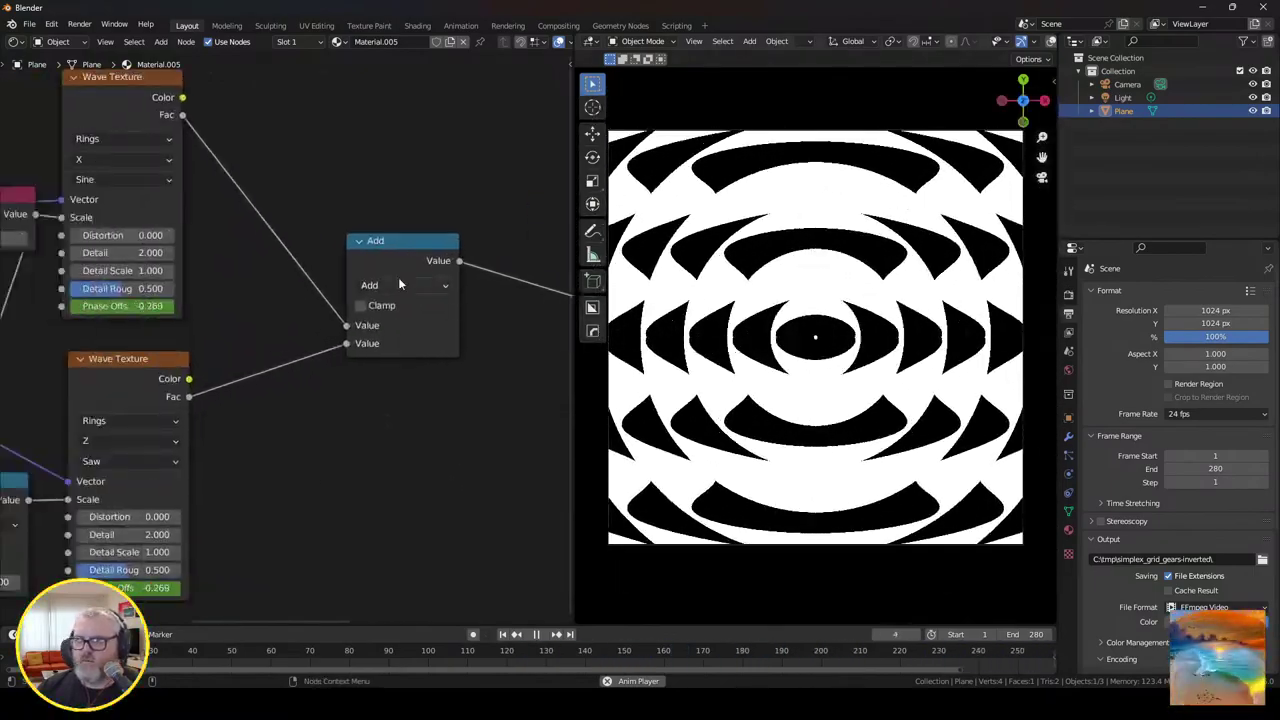
Step: Raise the upper Wave Texture's Distortion strongly and flip the Color Ramp, placing its black stop at 0.755
scroll(398, 277, left, 4)
scroll(398, 277, up, 2)
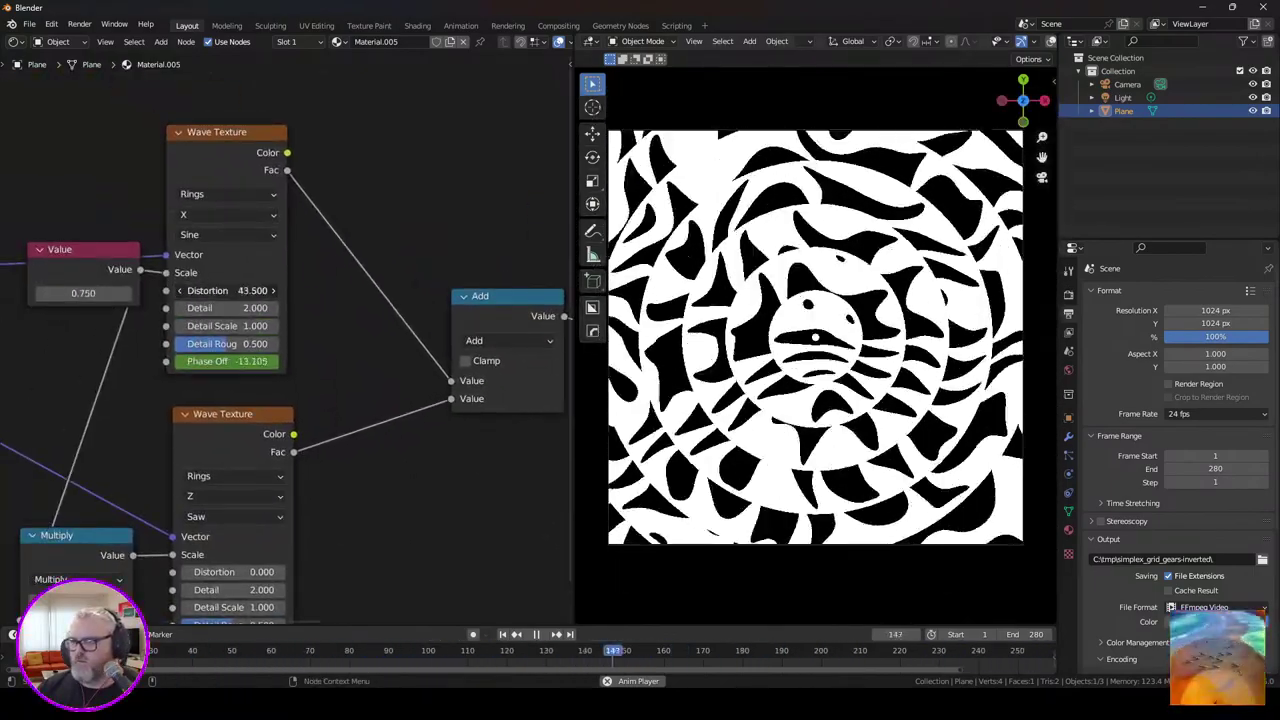
drag(215, 290, 230, 290)
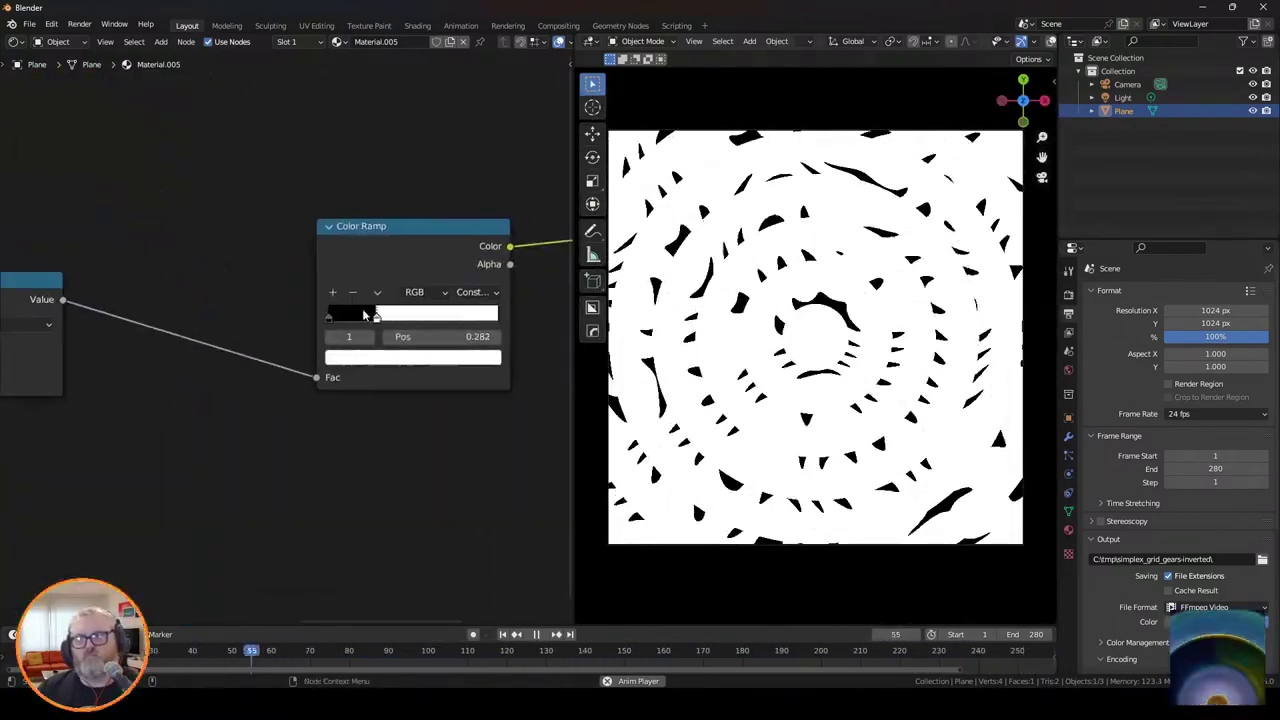
drag(366, 318, 456, 318)
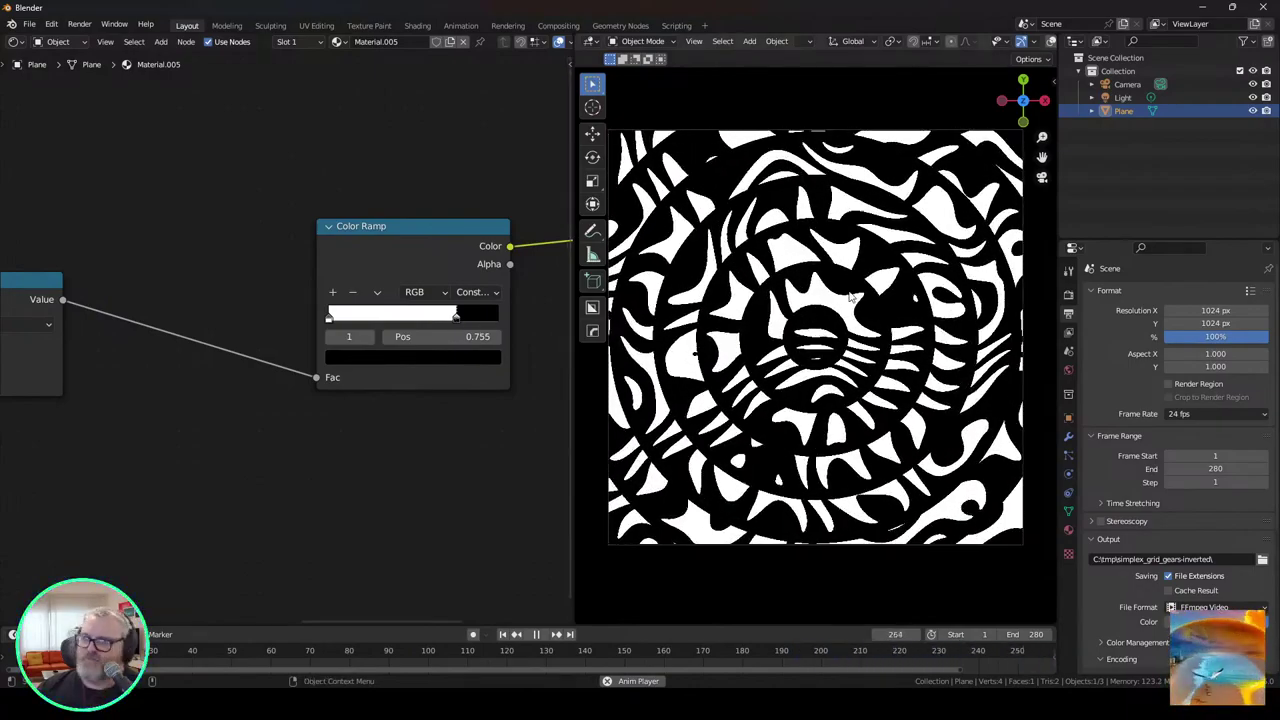
key(space)
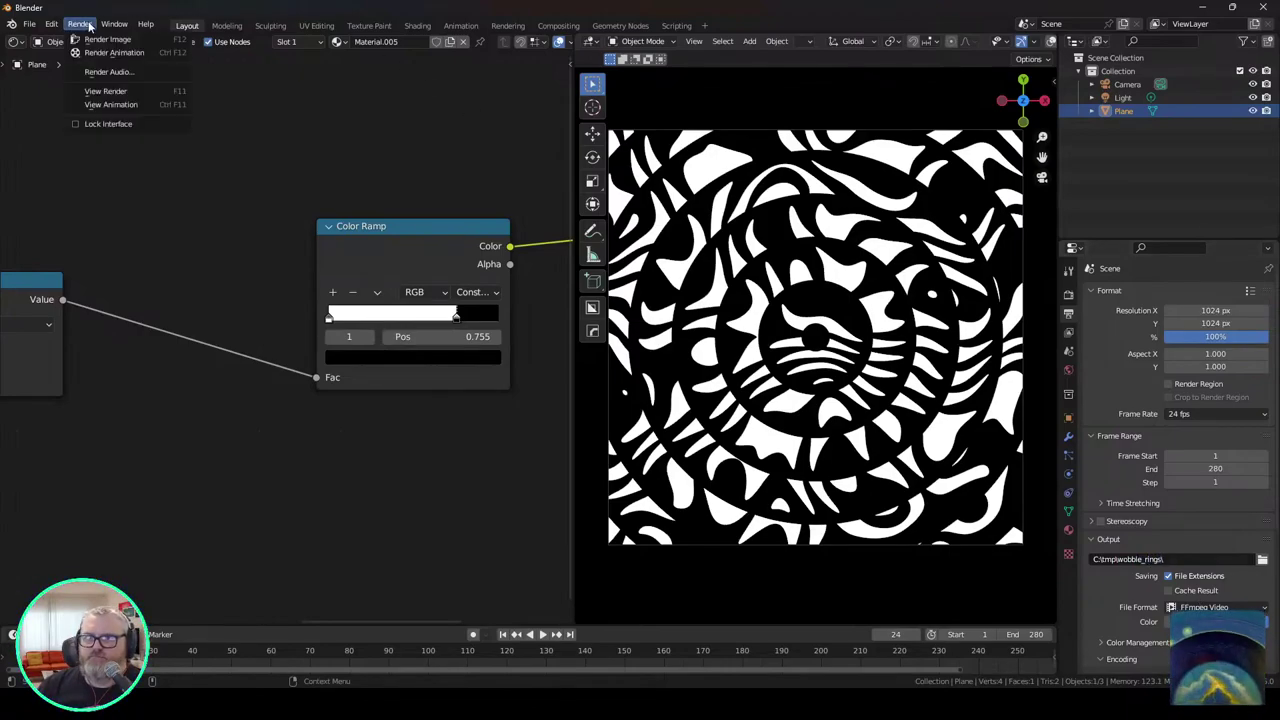
Step: Render the animation to C:\tmp\wobble_rings\ and close the render window when it finishes
click(95, 54)
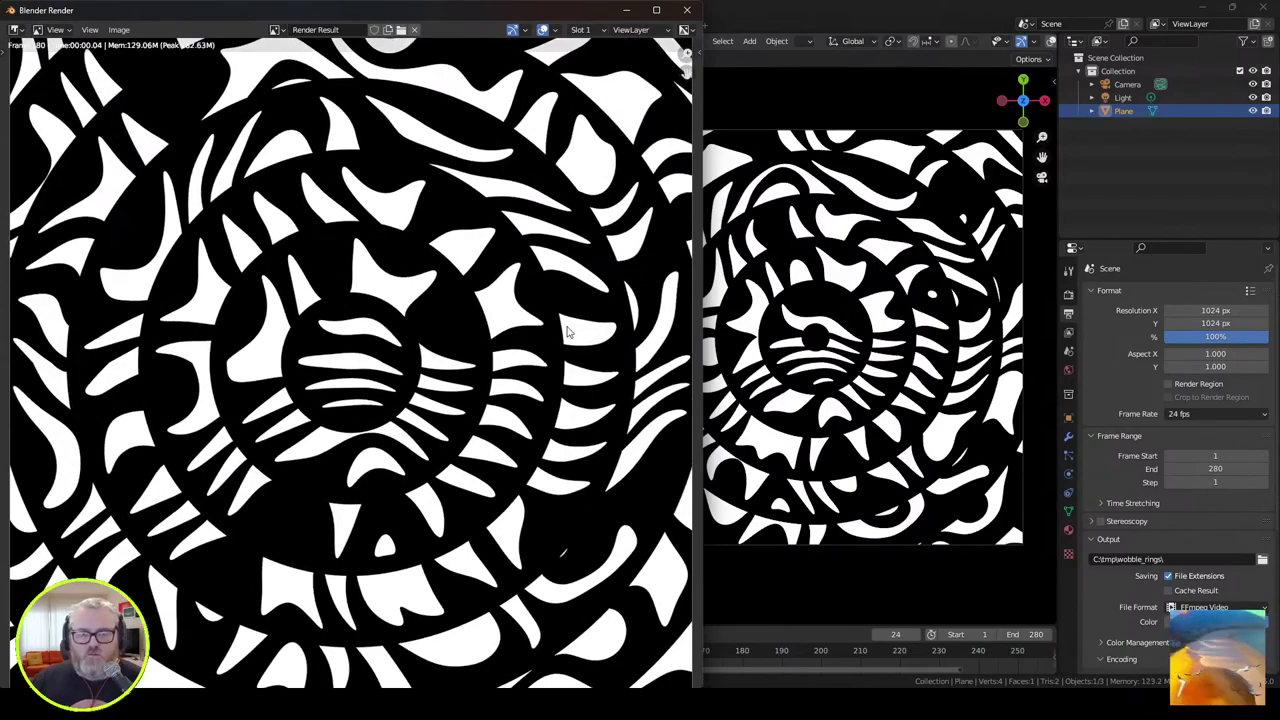
click(688, 11)
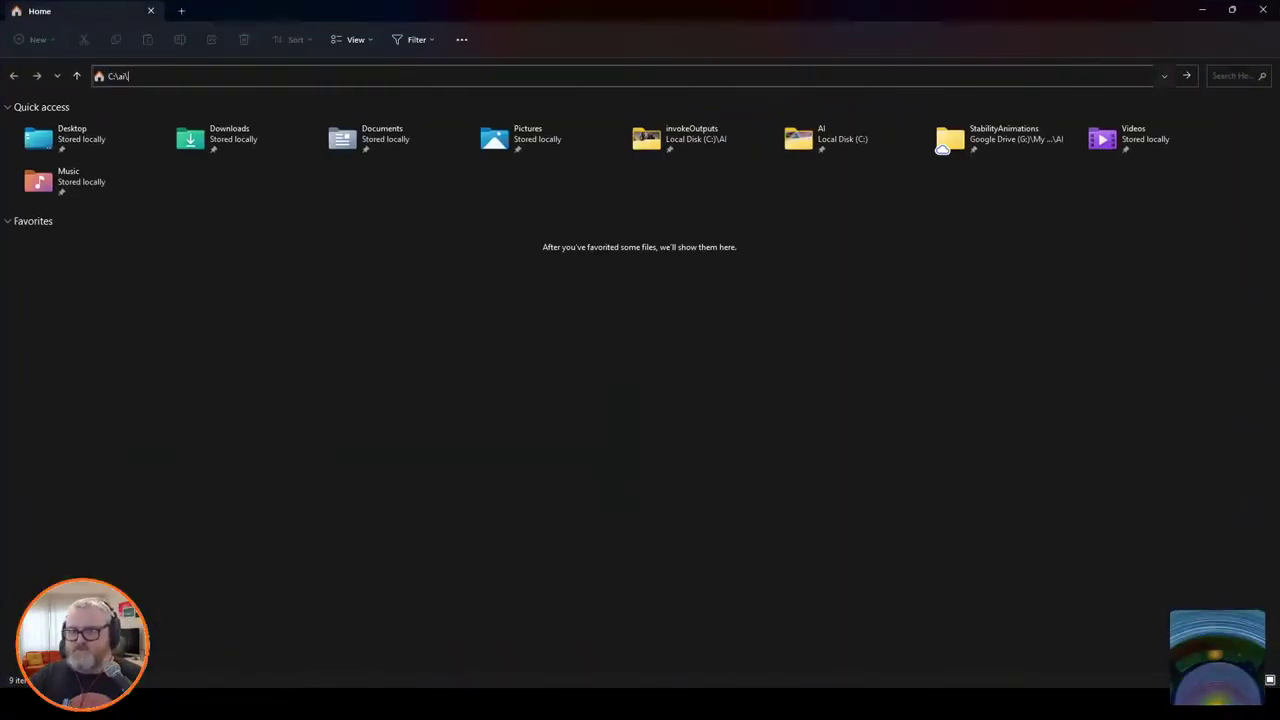
text(sd)
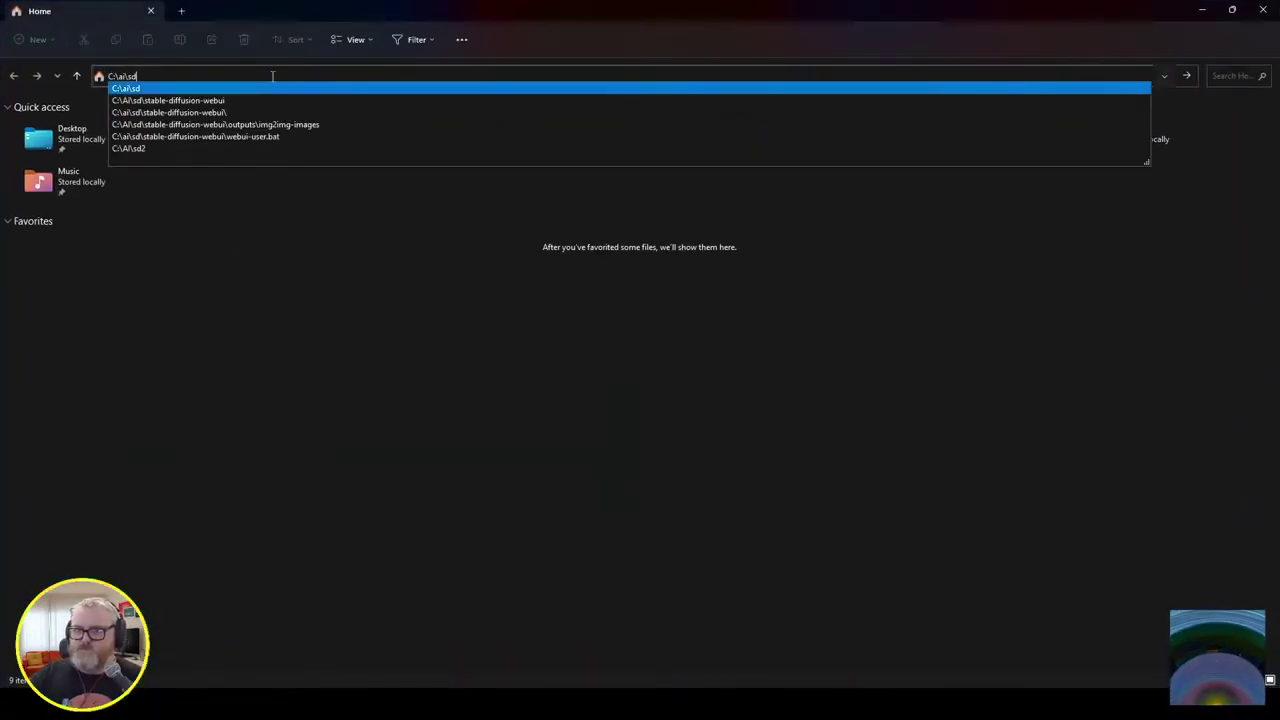
key(Down)
key(Down)
key(Down)
key(Return)
scroll(335, 305, down, 10)
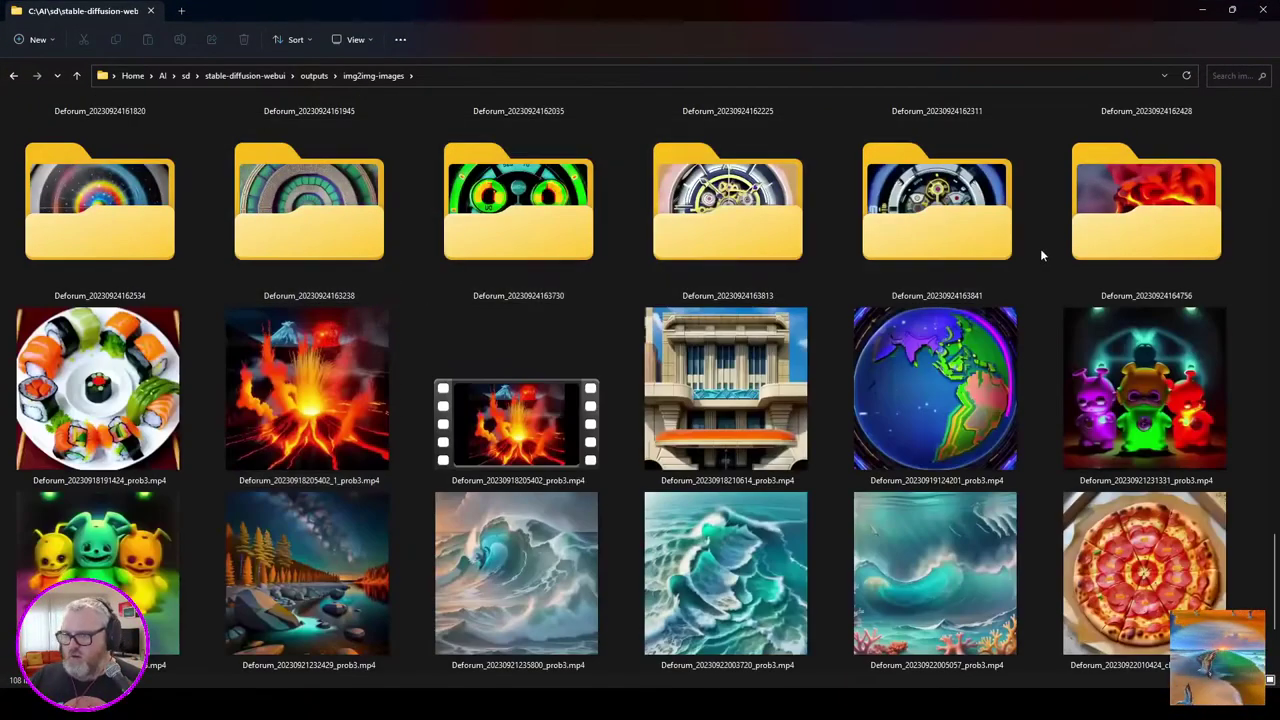
double_click(1113, 225)
scroll(460, 437, down, 3)
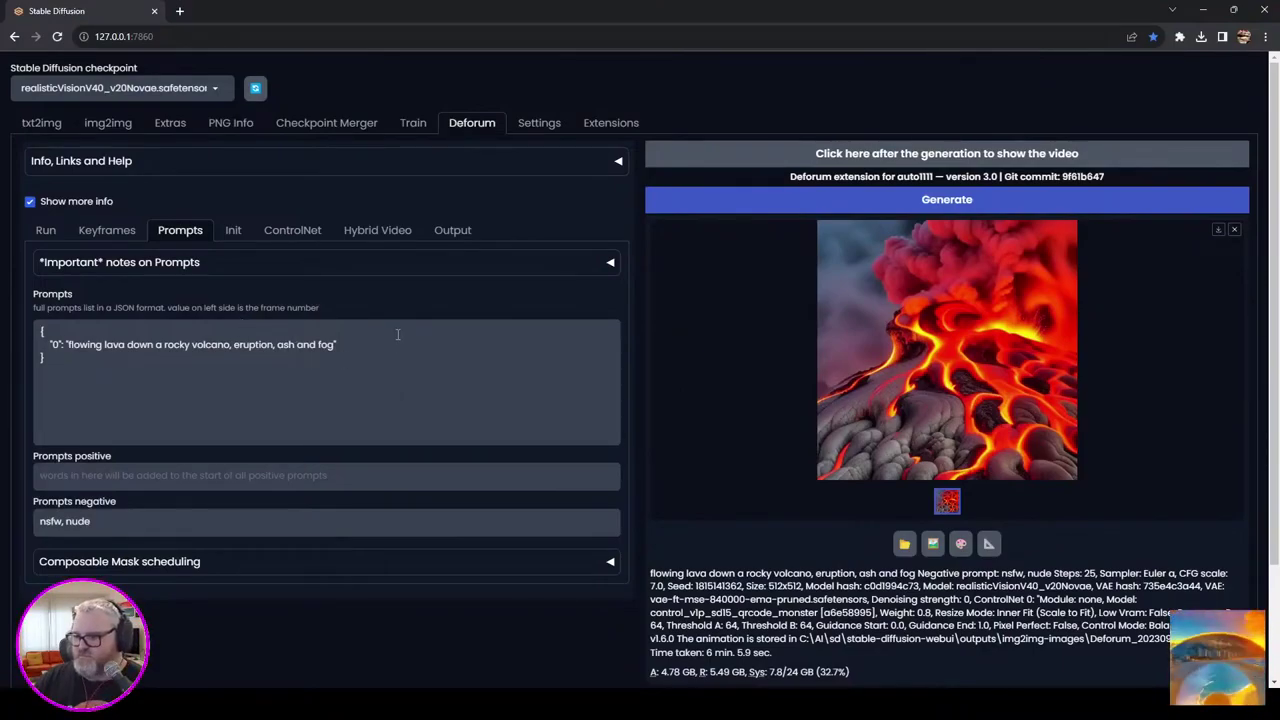
Step: Open the C:\tmp folder and copy the path of its wobble_rings folder
key(super+r)
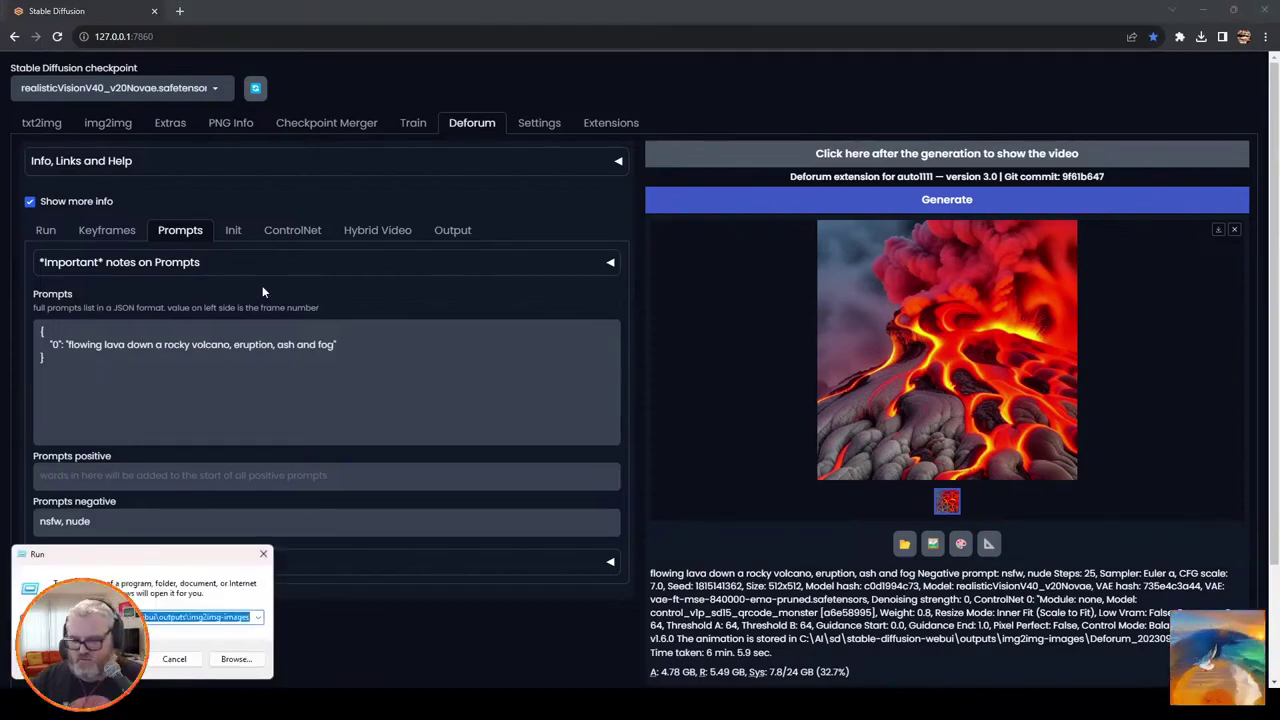
text(c:\)
key(Return)
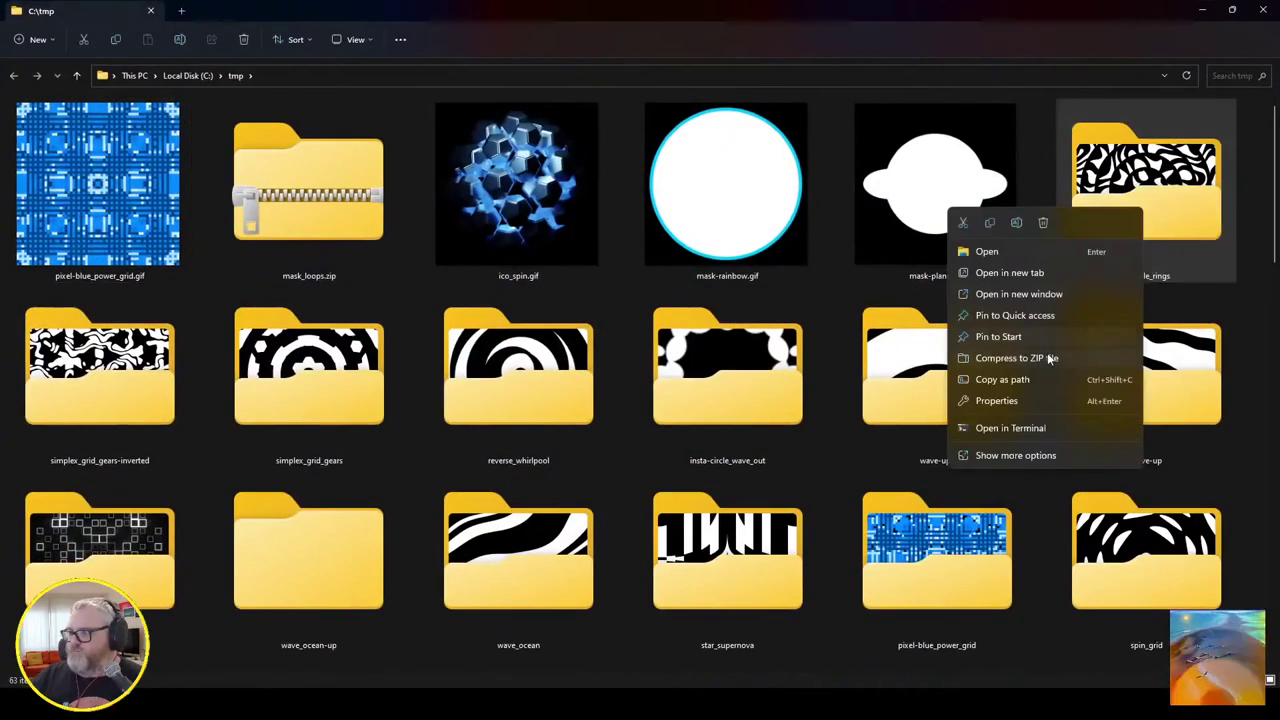
click(599, 373)
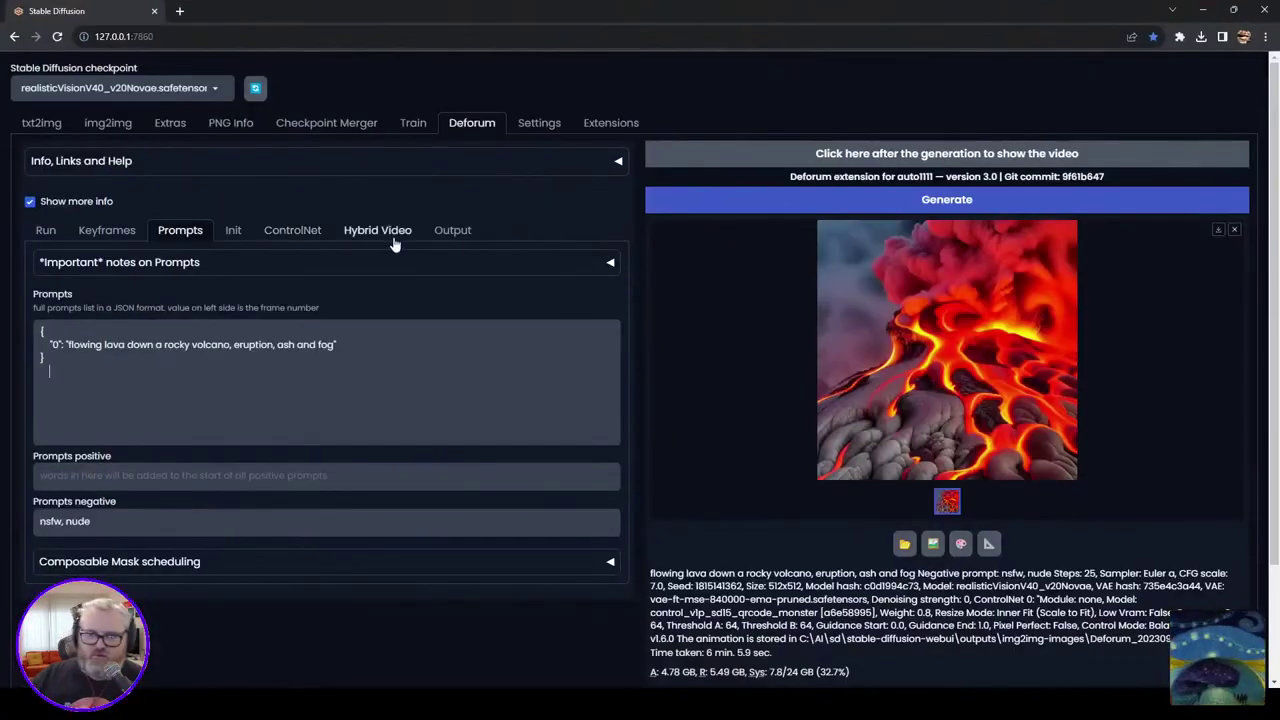
Step: Review Deforum's hybrid video settings and enter "C:\tmp\wobble_rings" as the video init path
click(390, 234)
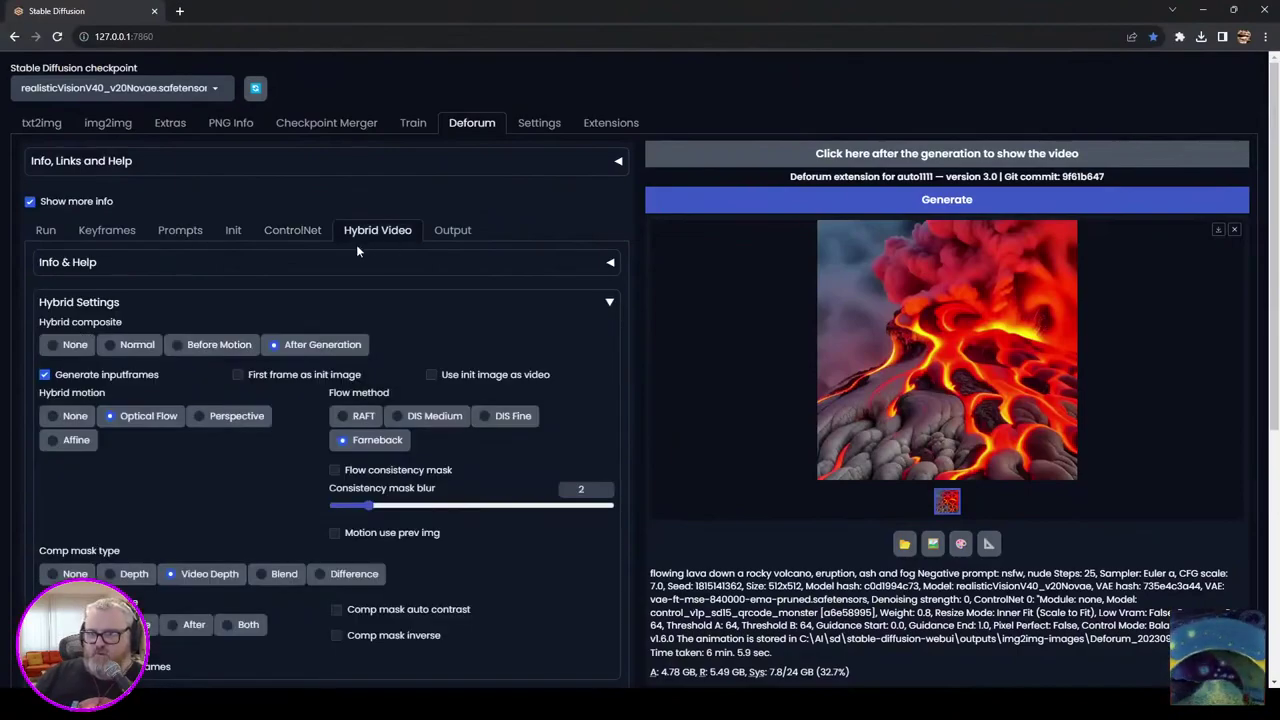
scroll(184, 492, down, 3)
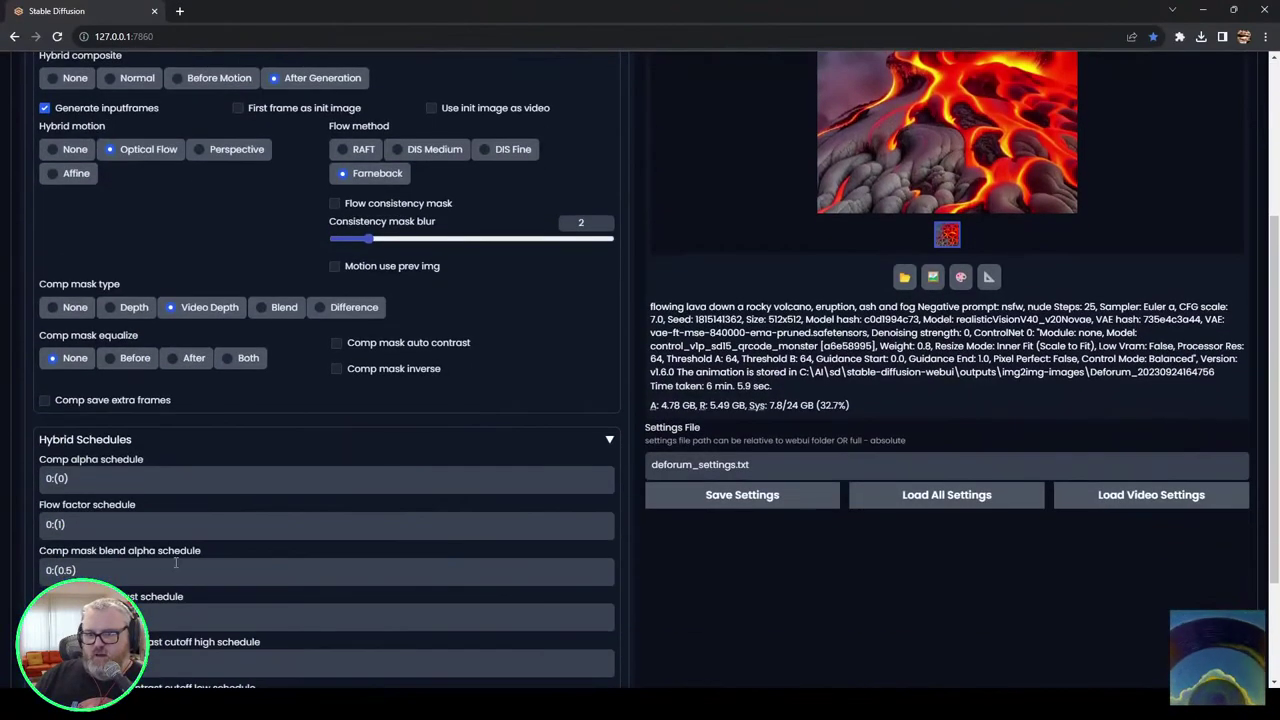
scroll(184, 492, up, 3)
click(180, 230)
click(235, 231)
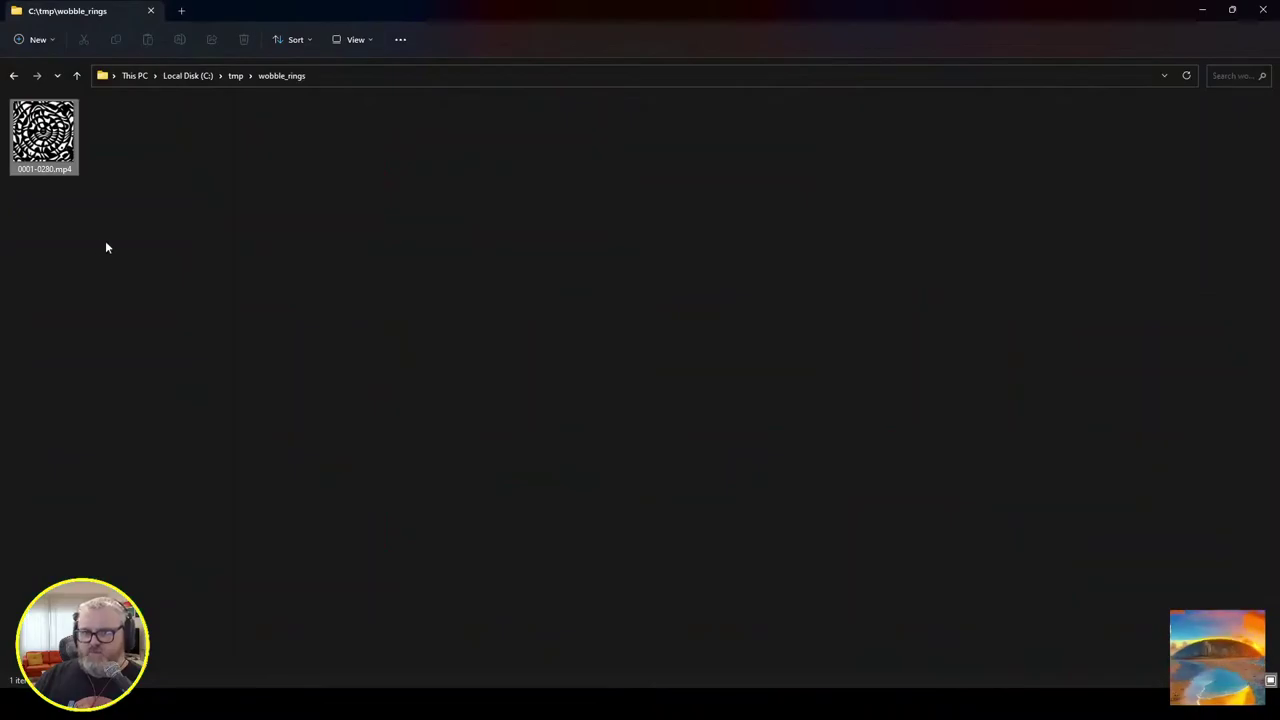
Step: Copy the path of 0001-0280.mp4 in wobble_rings and use it for the video init and ControlNet input video
right_click(68, 150)
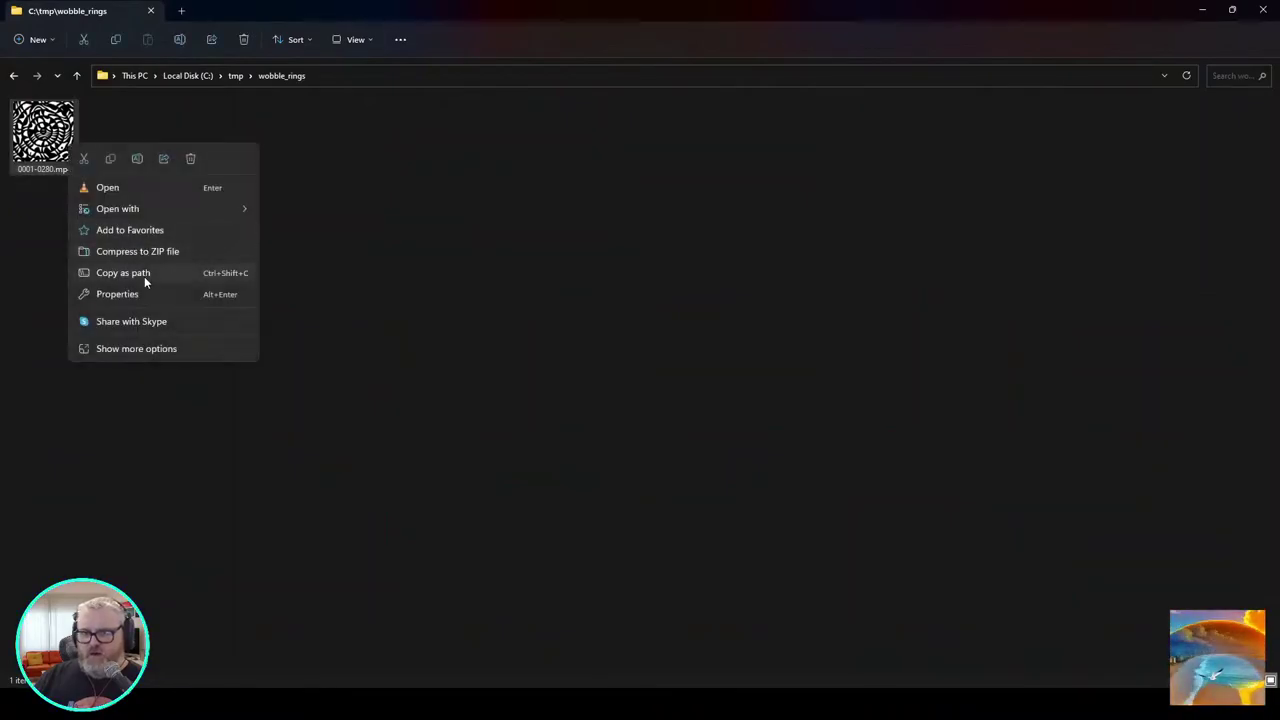
click(144, 274)
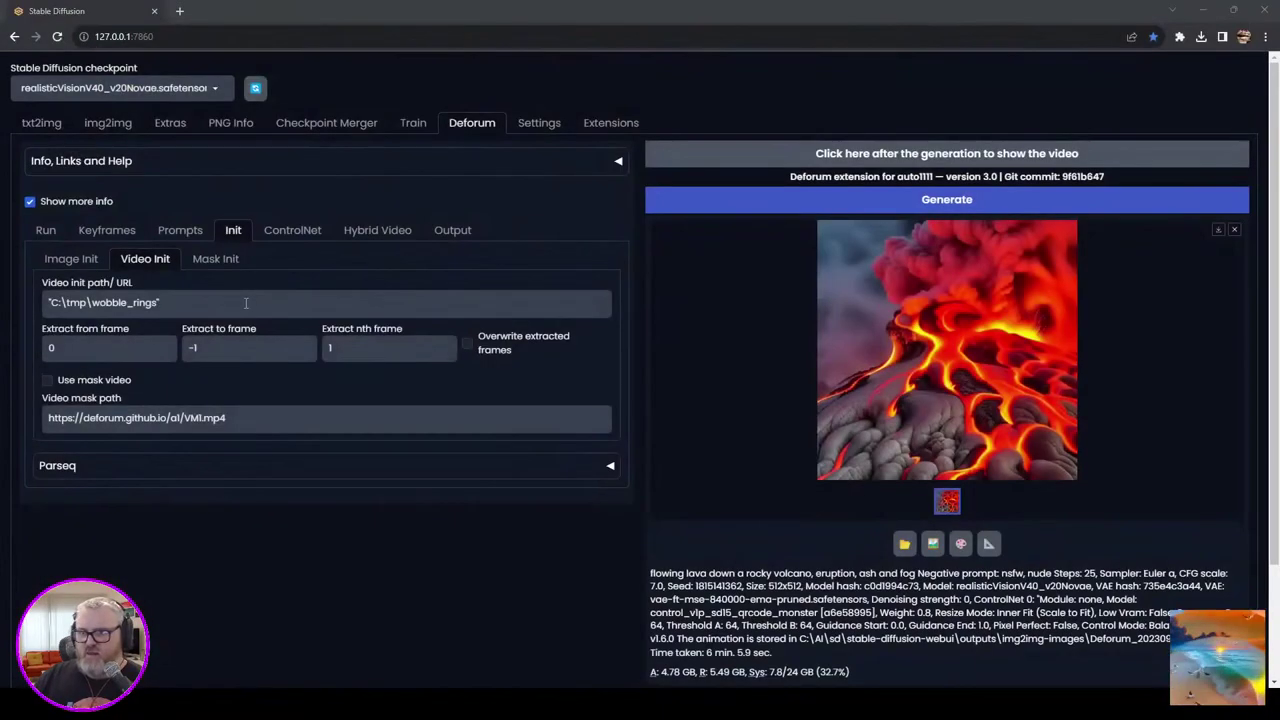
click(292, 231)
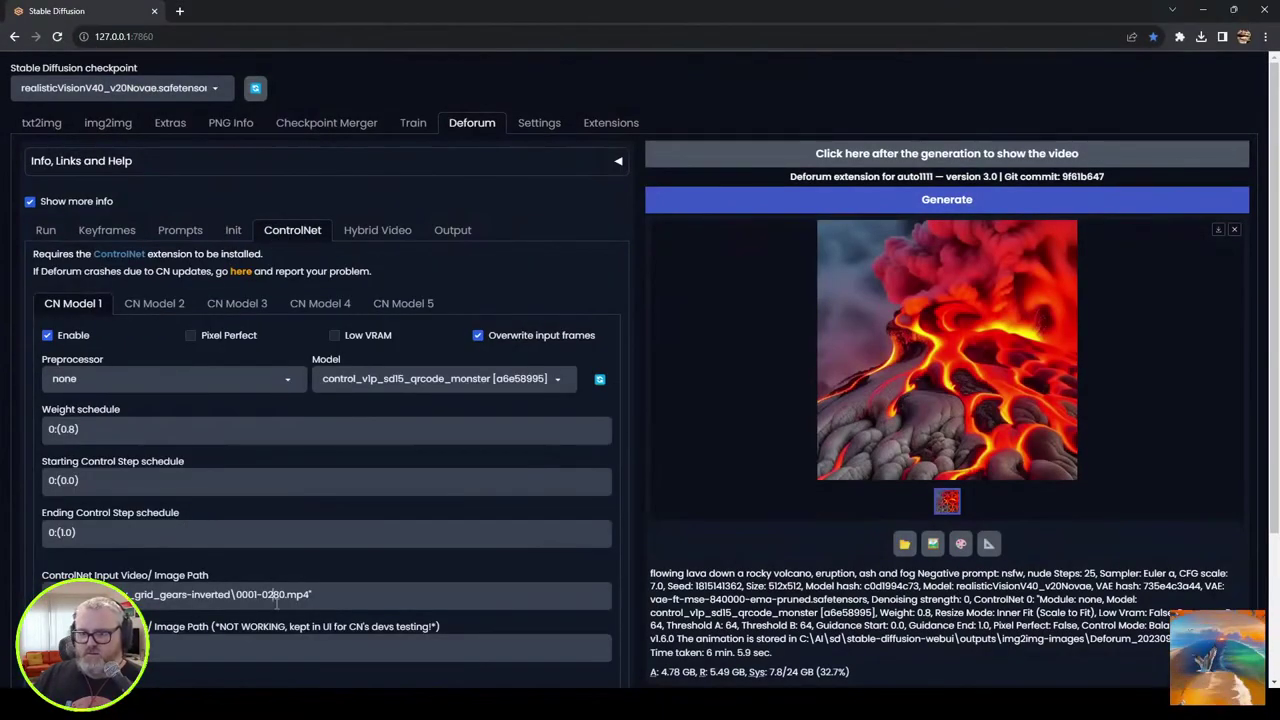
Step: Change the frame 0 prompt to "flowing lava, eruption, vintage photography" and start generating the animation
click(180, 230)
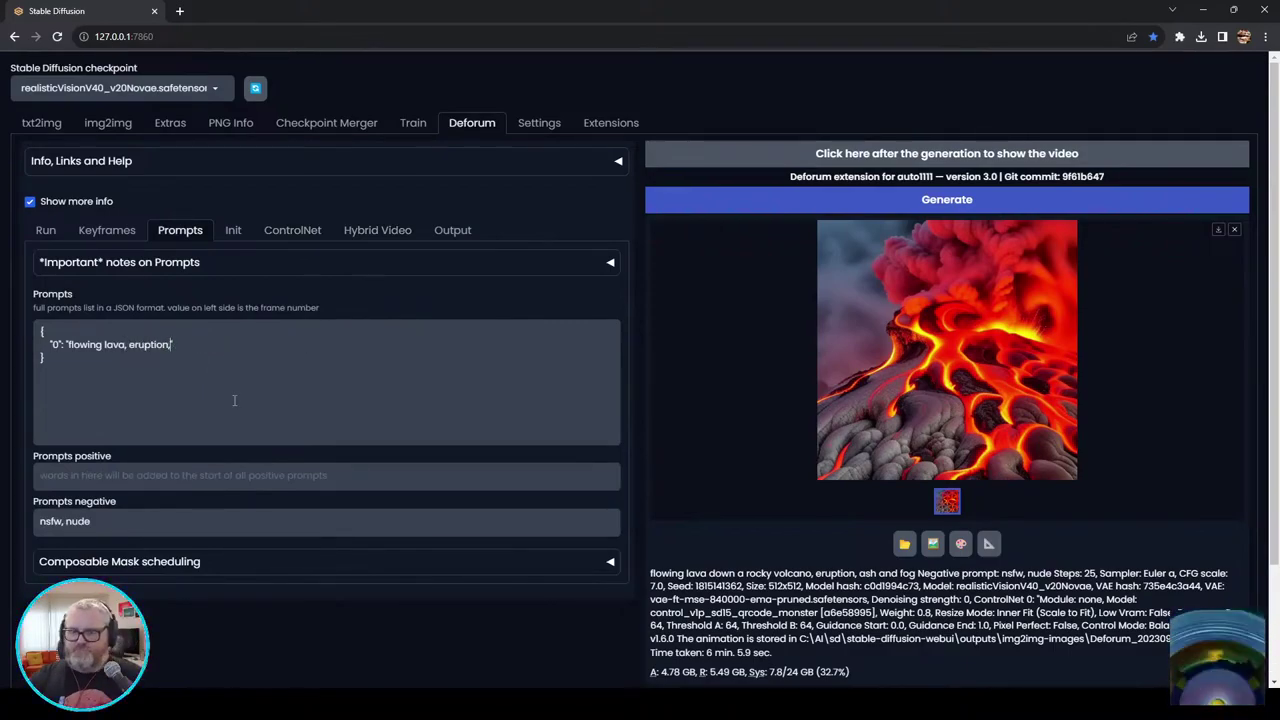
text(vintage photography)
click(947, 199)
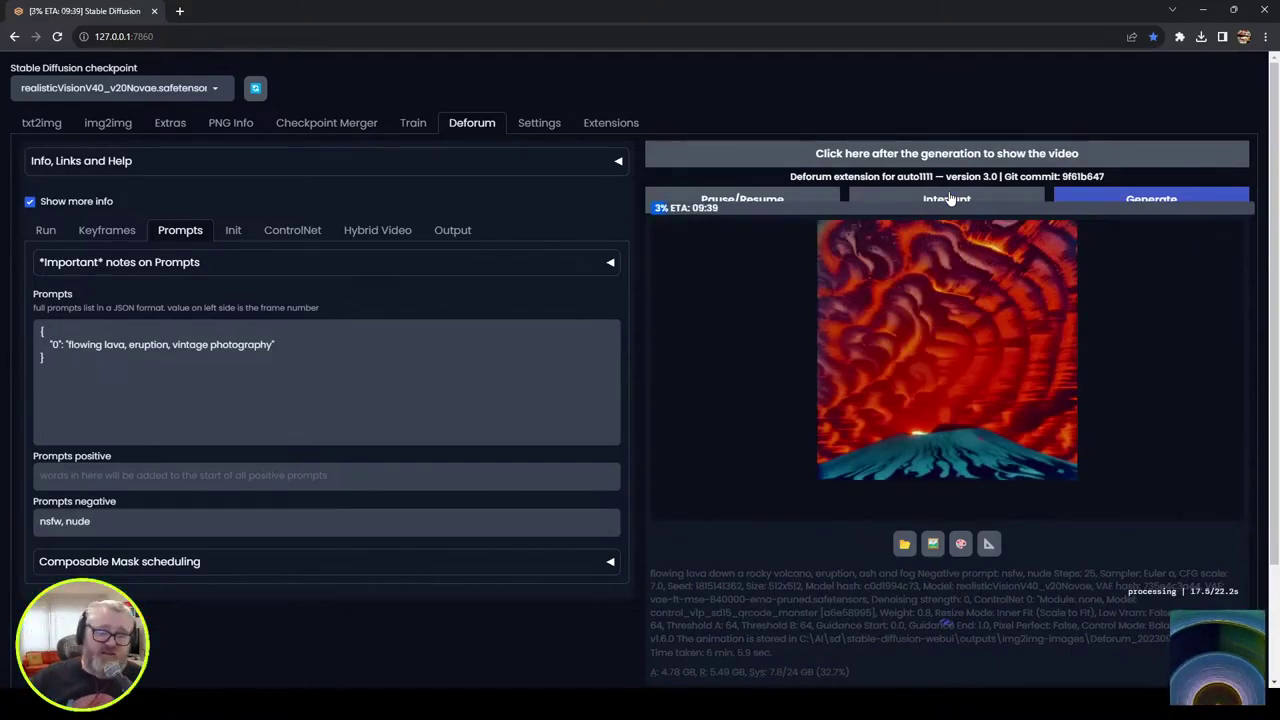
Step: Switch to Blender and make a separate copy of the plane's material for a new pattern
click(1000, 370)
click(1198, 176)
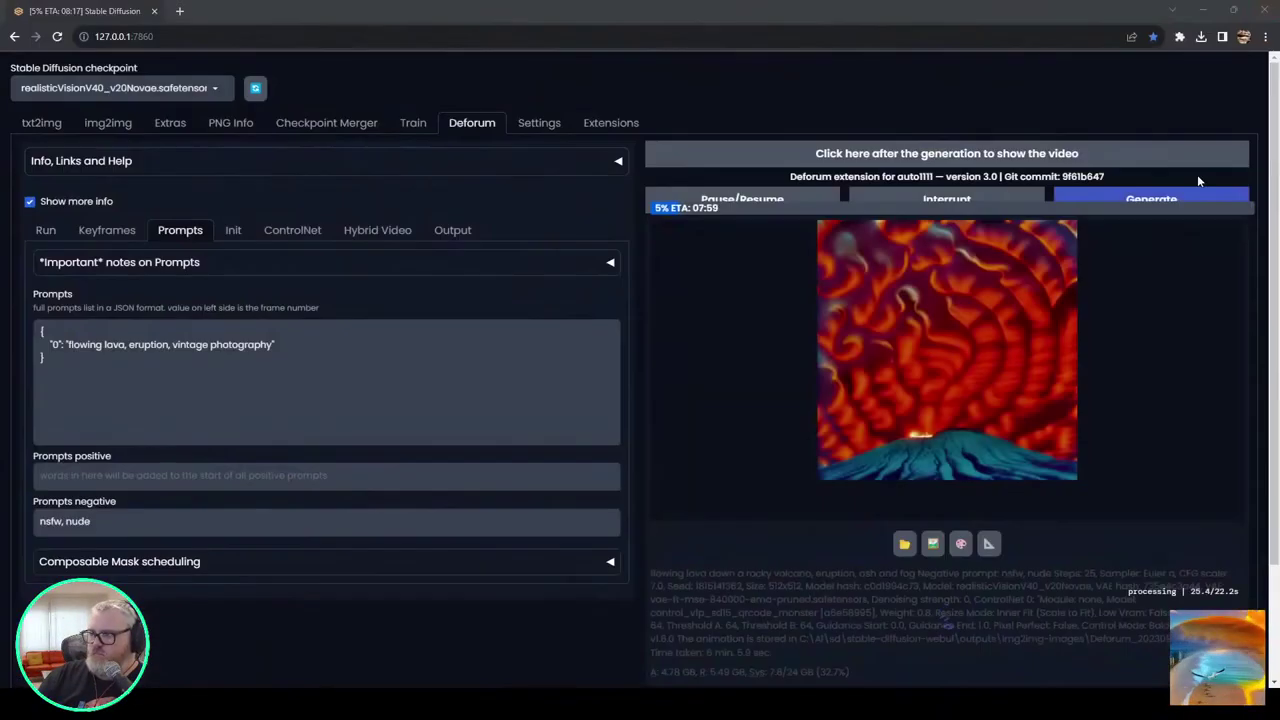
click(1040, 424)
click(1126, 484)
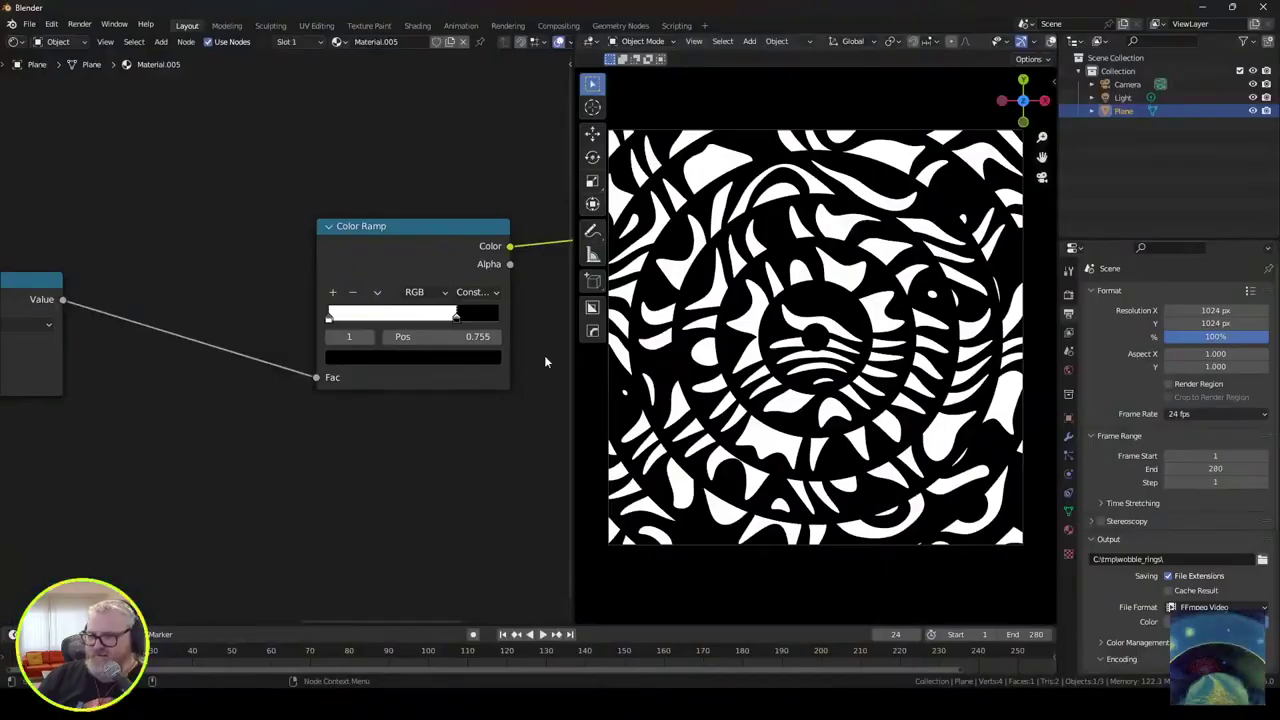
scroll(544, 355, down, 3)
scroll(330, 519, up, 1)
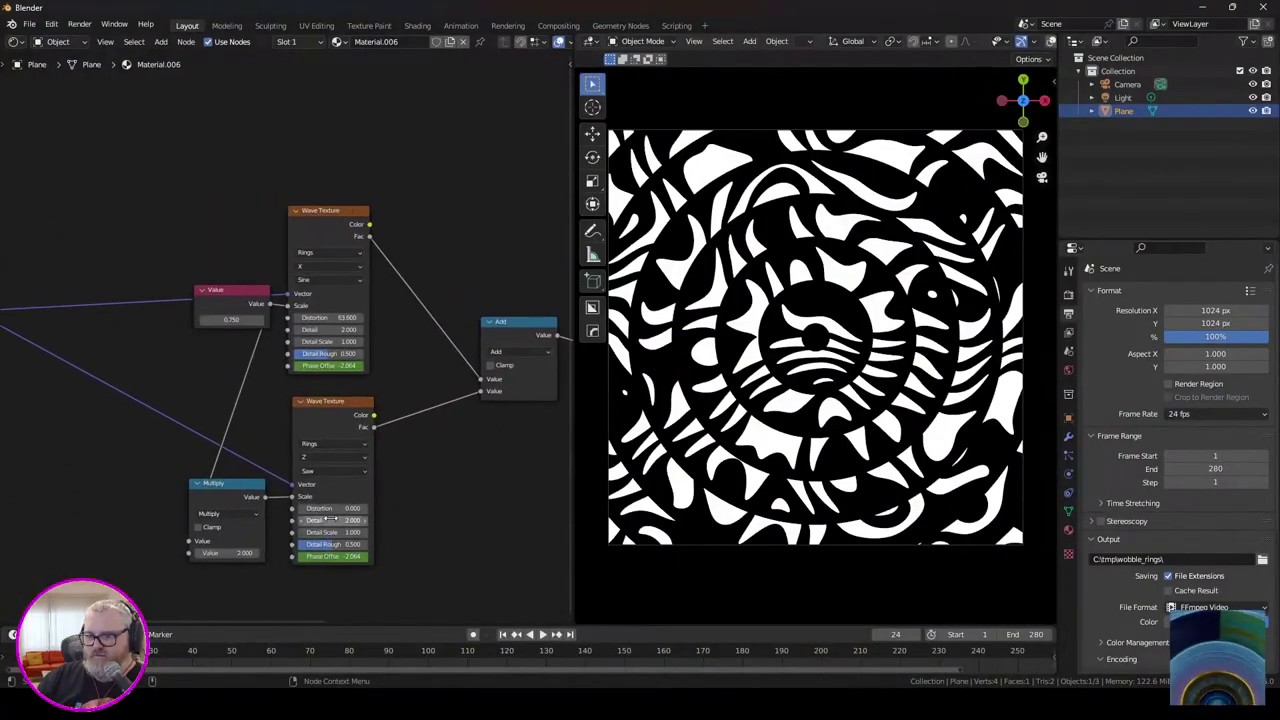
Step: Try a higher Distortion on the lower Wave Texture and preview it in playback
drag(331, 509, 400, 509)
key(space)
key(space)
key(ctrl+z)
Step: Set the upper Wave Texture's Distortion to 0
double_click(287, 359)
text(0)
key(Return)
Step: Insert a second Math node set to Add between the existing Add node and the Color Ramp
key(shift+a)
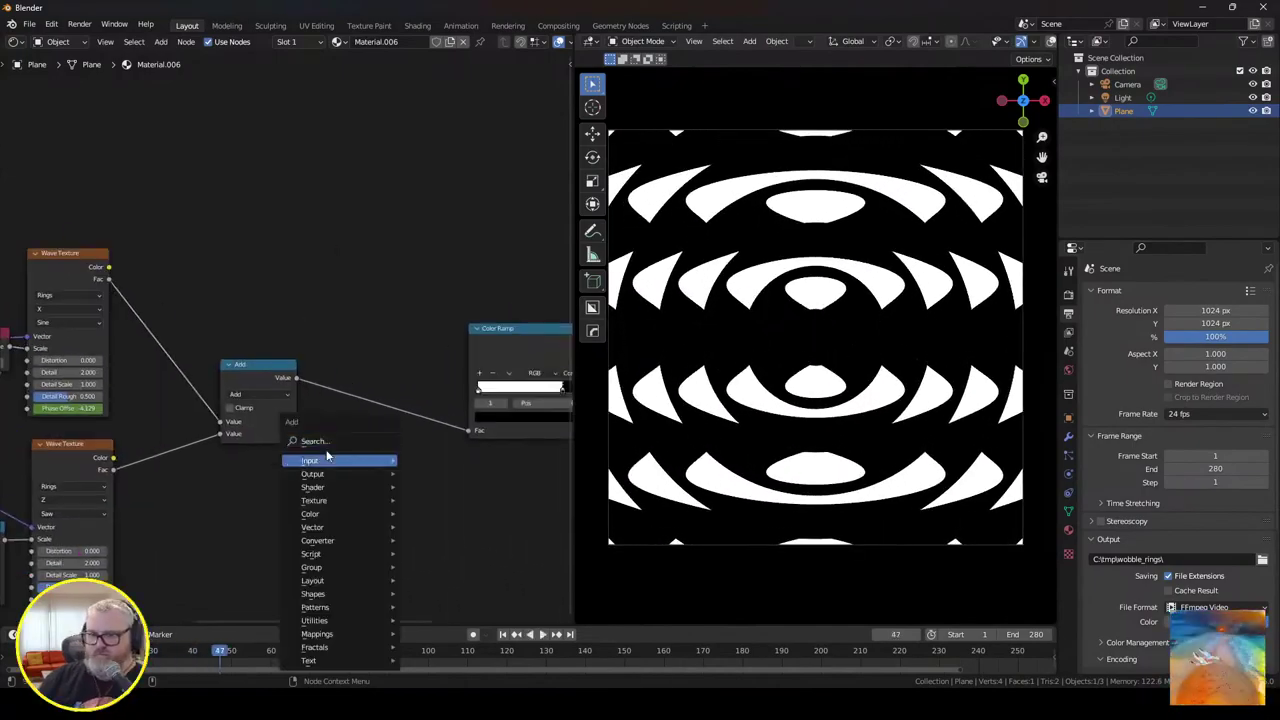
click(425, 448)
click(378, 402)
Step: Add a Threads 1 pattern node, connect its Value to the second Add node and link the mapping vector to it
key(shift+a)
click(352, 588)
click(250, 520)
drag(292, 536, 346, 448)
scroll(326, 480, down, 3)
drag(129, 364, 529, 542)
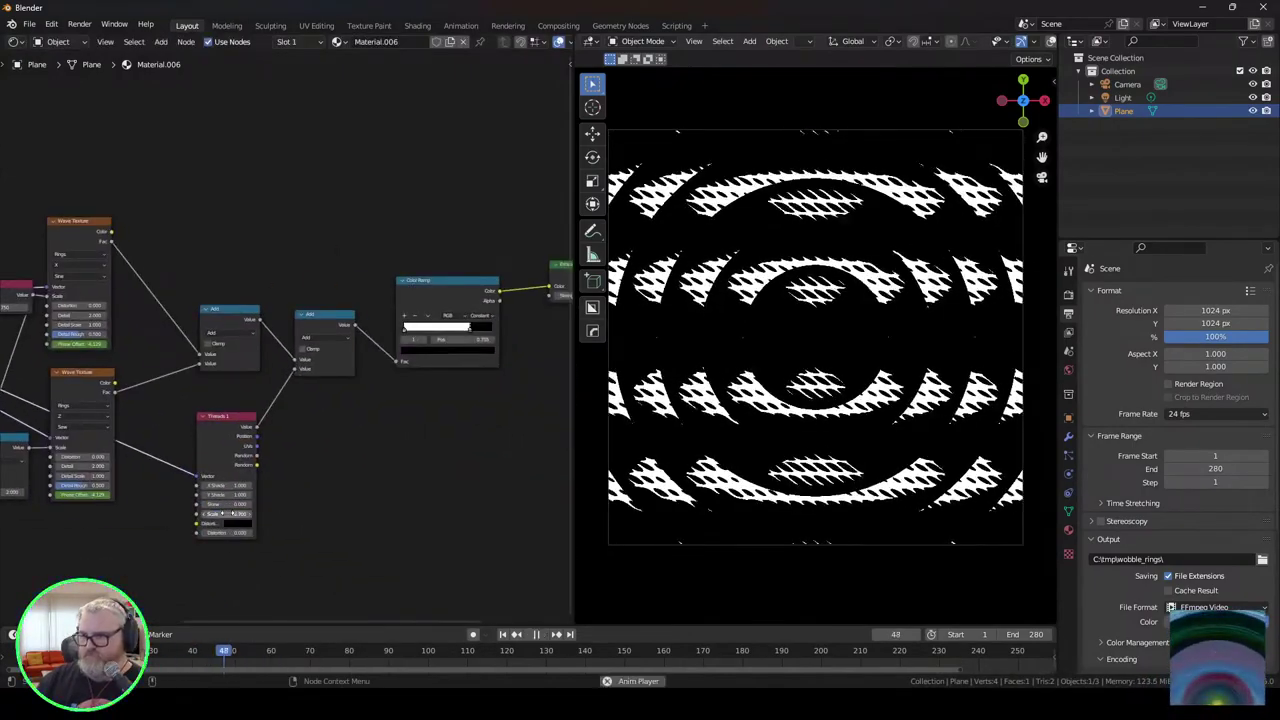
Step: Change the Math node combining the waves with the threads pattern to Divide
click(343, 335)
click(354, 416)
Step: Try different Skew, Y Shade and X Shade values on the Threads 1 node, ending with Skew -1 and Y Shade 1
scroll(354, 416, down, 3)
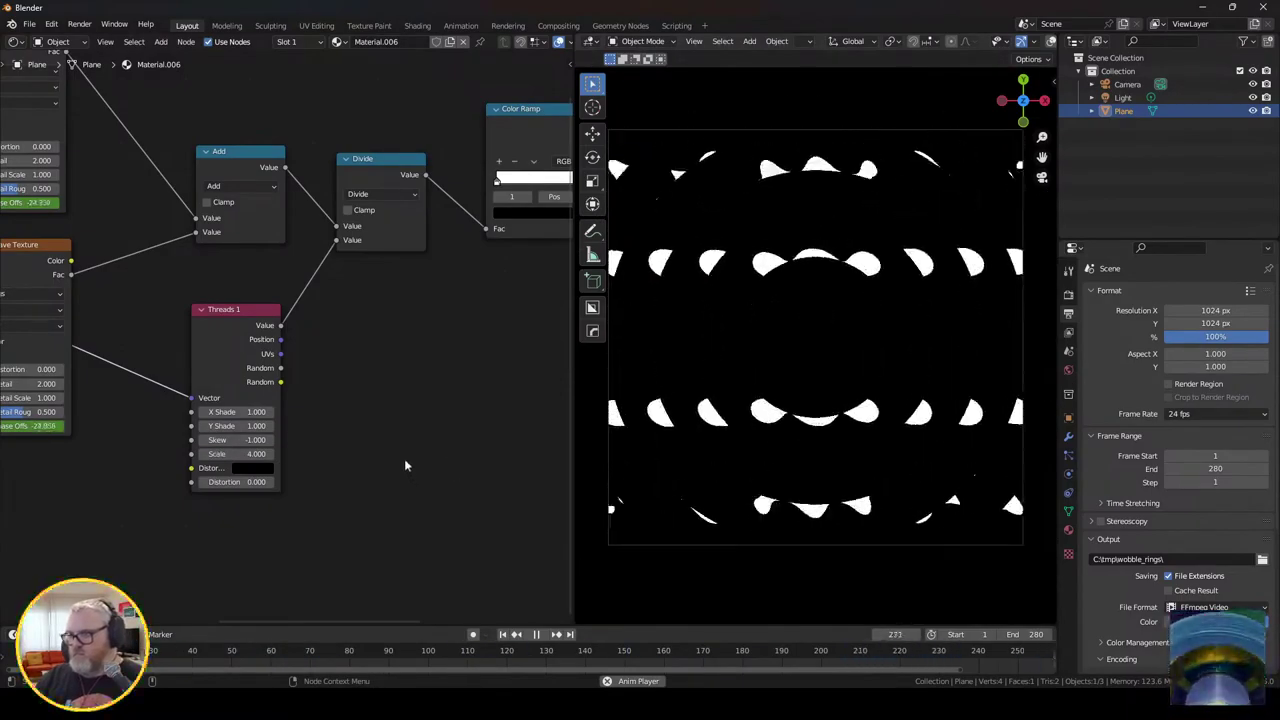
drag(250, 440, 215, 440)
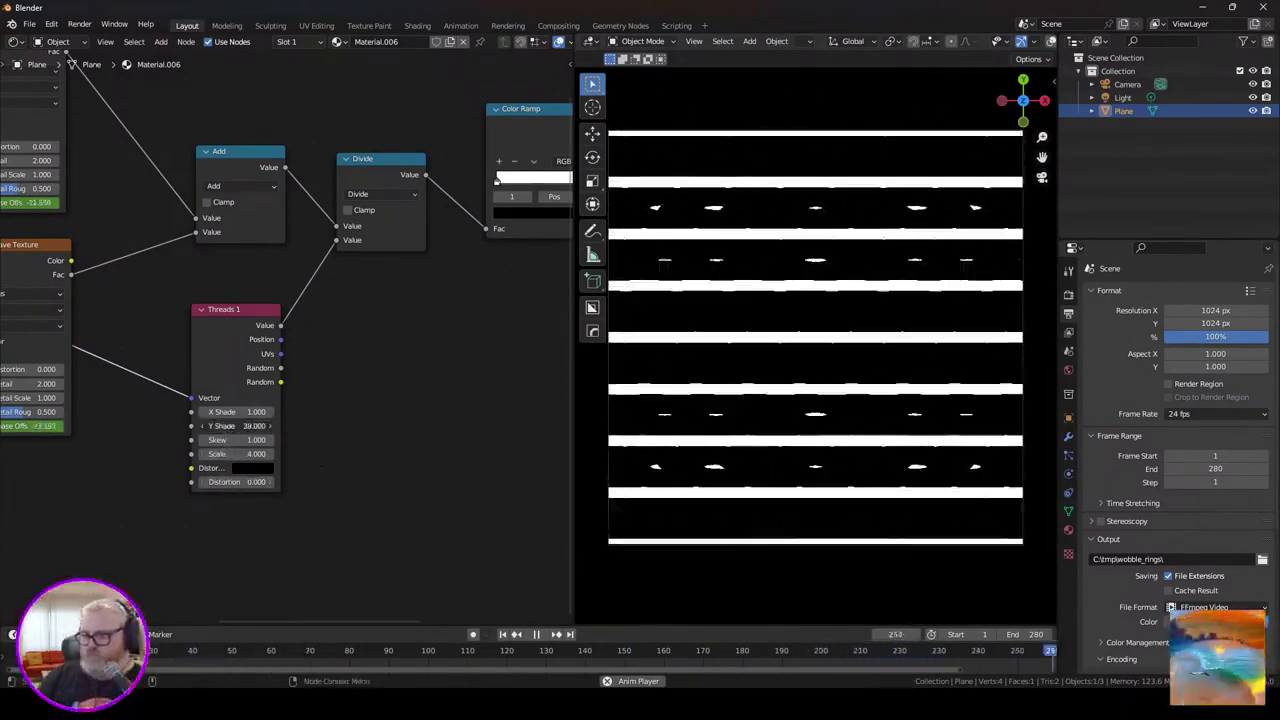
mouse_move(250, 426)
mouse_down()
mouse_move(222, 426)
mouse_move(236, 412)
mouse_up()
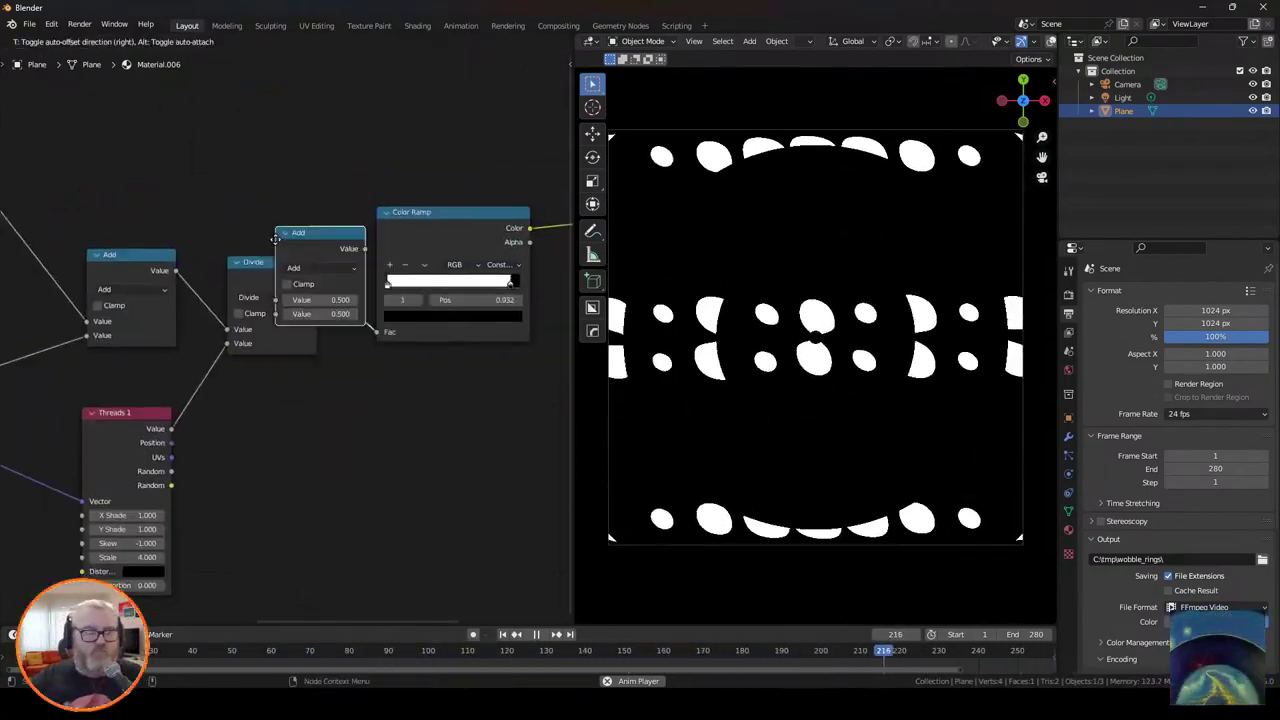
Step: Insert an Add Math node between the Divide node and the Color Ramp and set its value to -1.270
drag(412, 342, 420, 342)
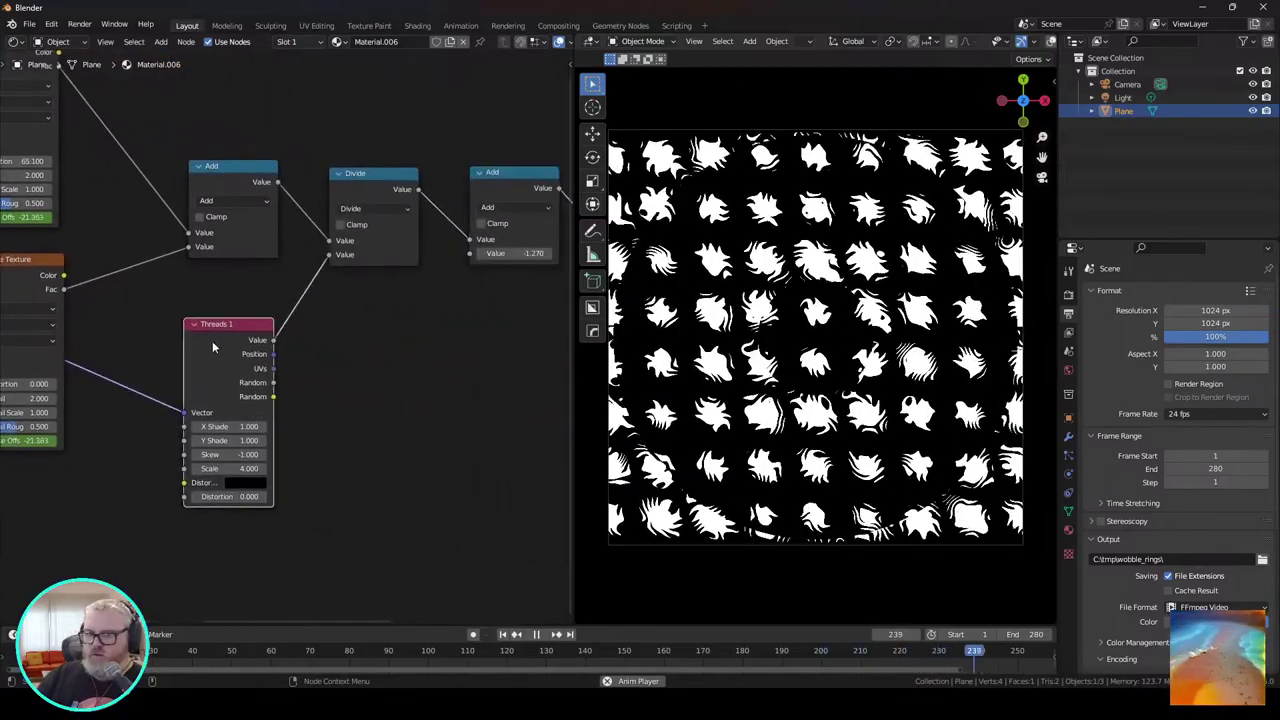
Step: Replace the Threads 1 node with a Polka Dots pattern node, linking its vector input and its Value to the Divide node
key(x)
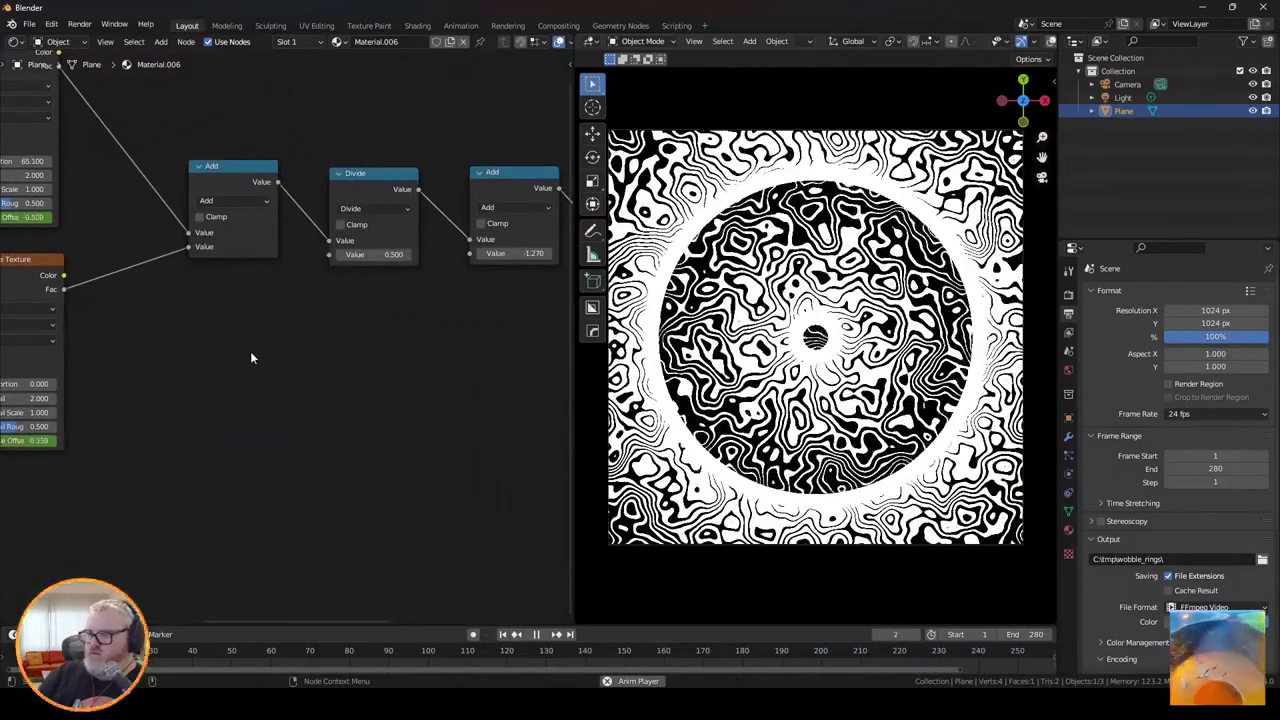
key(shift+a)
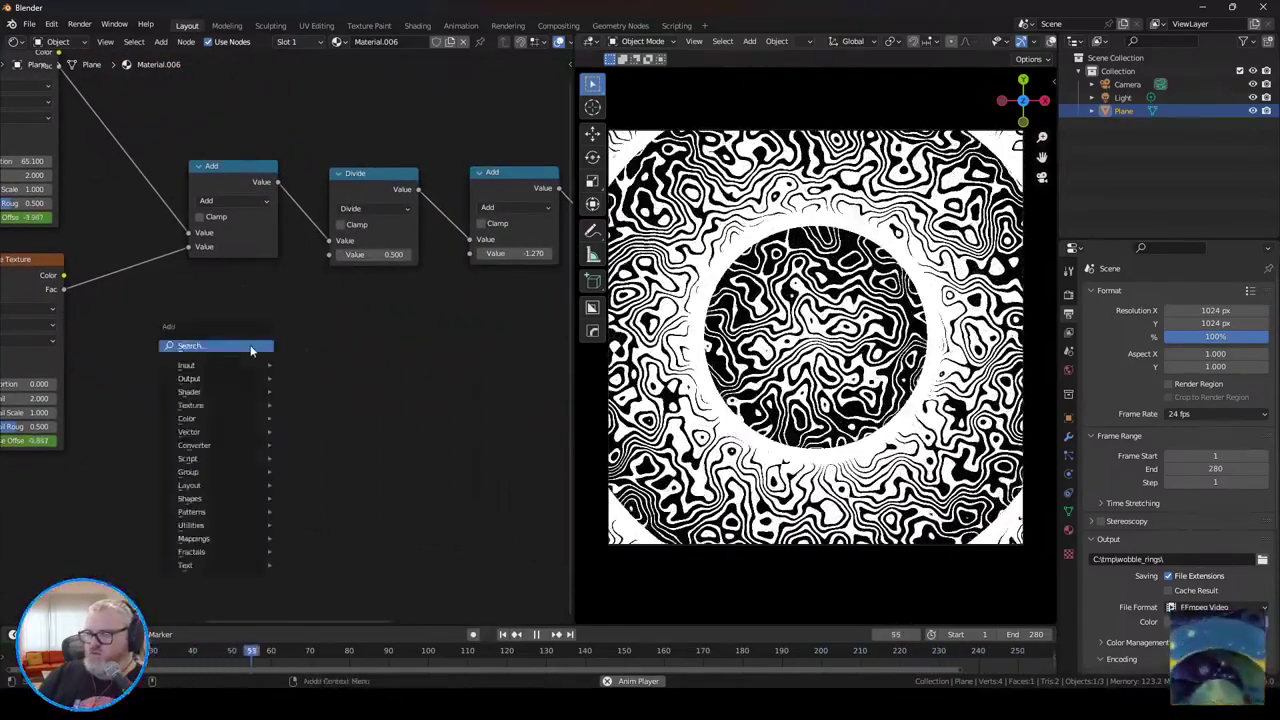
mouse_move(215, 511)
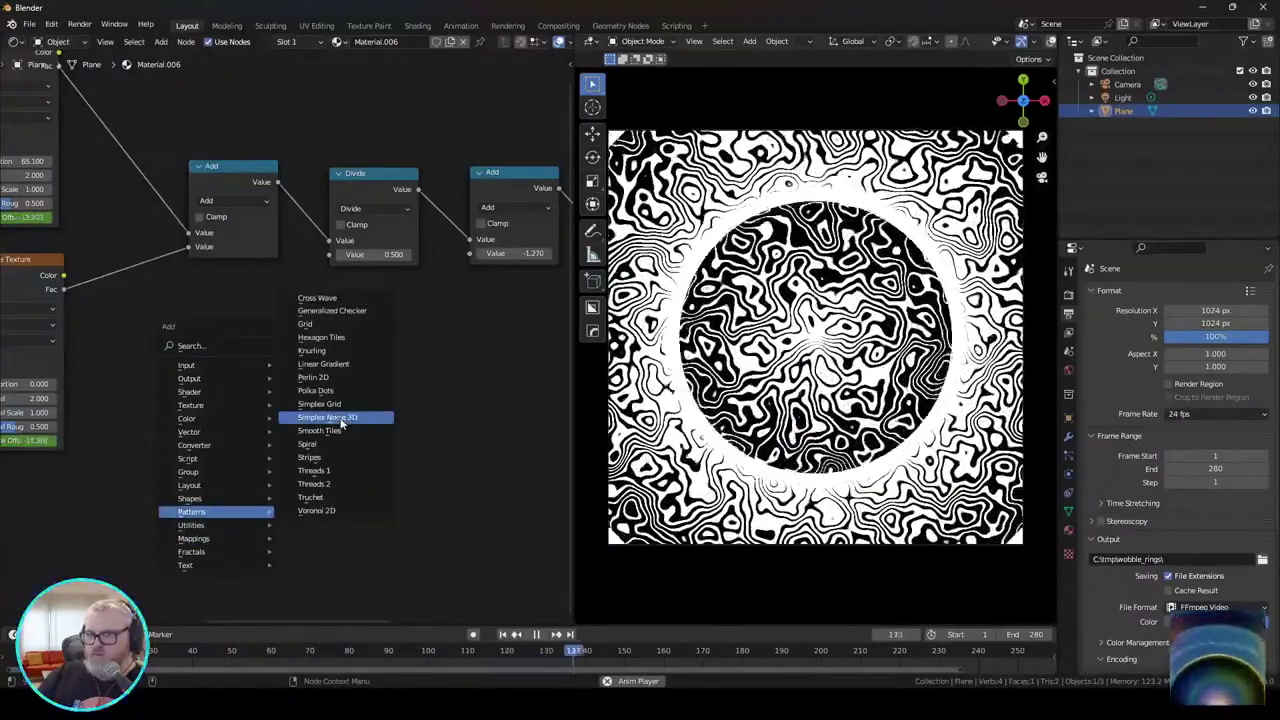
click(352, 391)
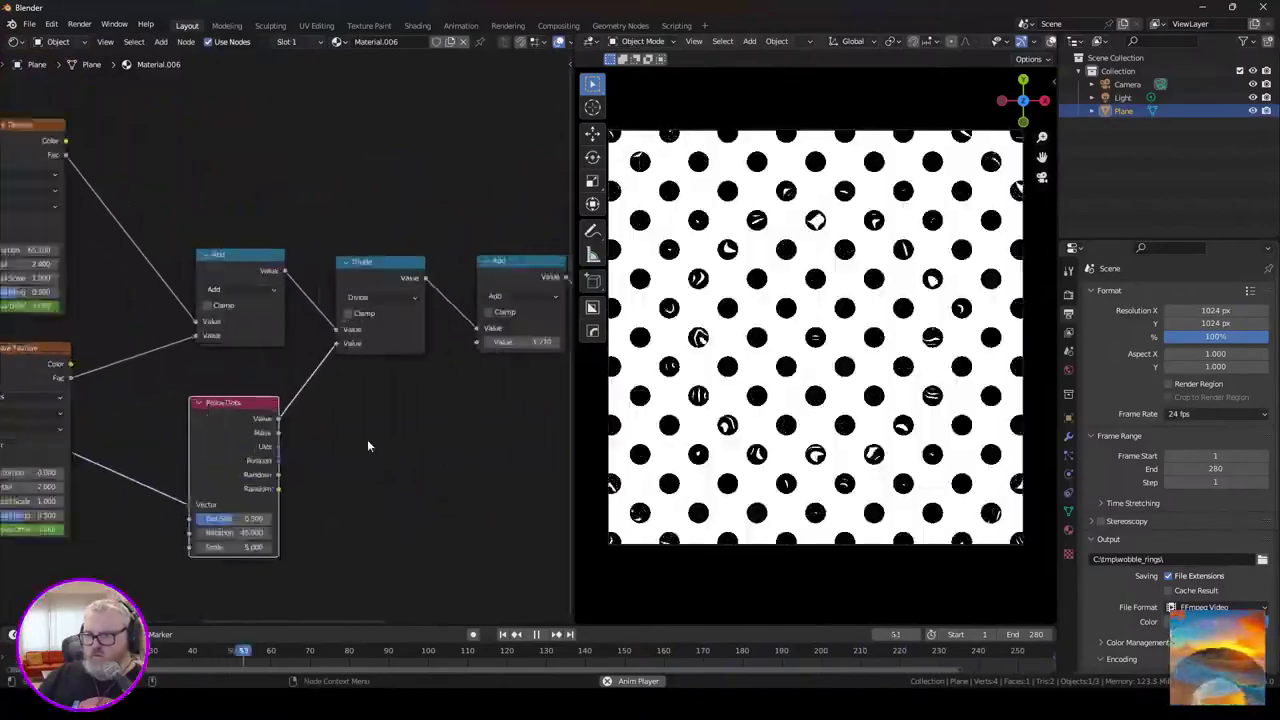
Step: Change the Math node combining the waves with the polka dots to Subtract
scroll(367, 439, up, 3)
click(495, 146)
click(462, 211)
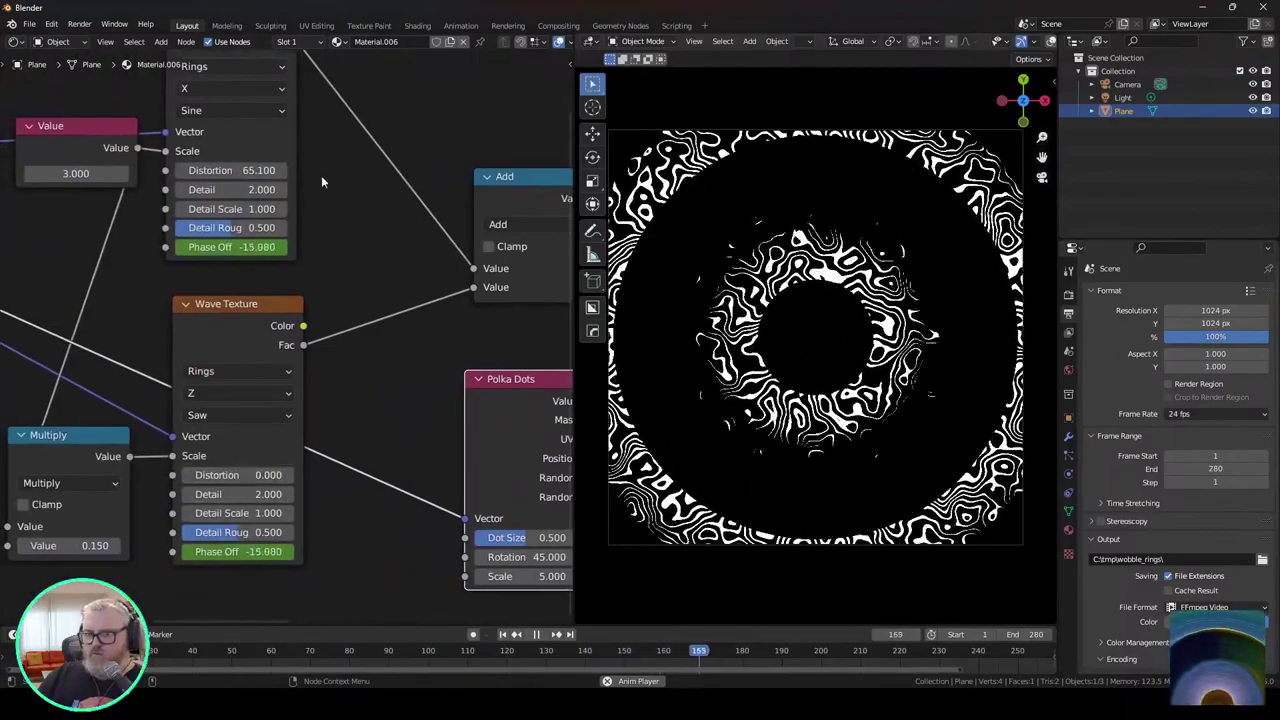
Step: Set the upper Wave Texture's Distortion to 0
drag(252, 171, 115, 171)
click(252, 171)
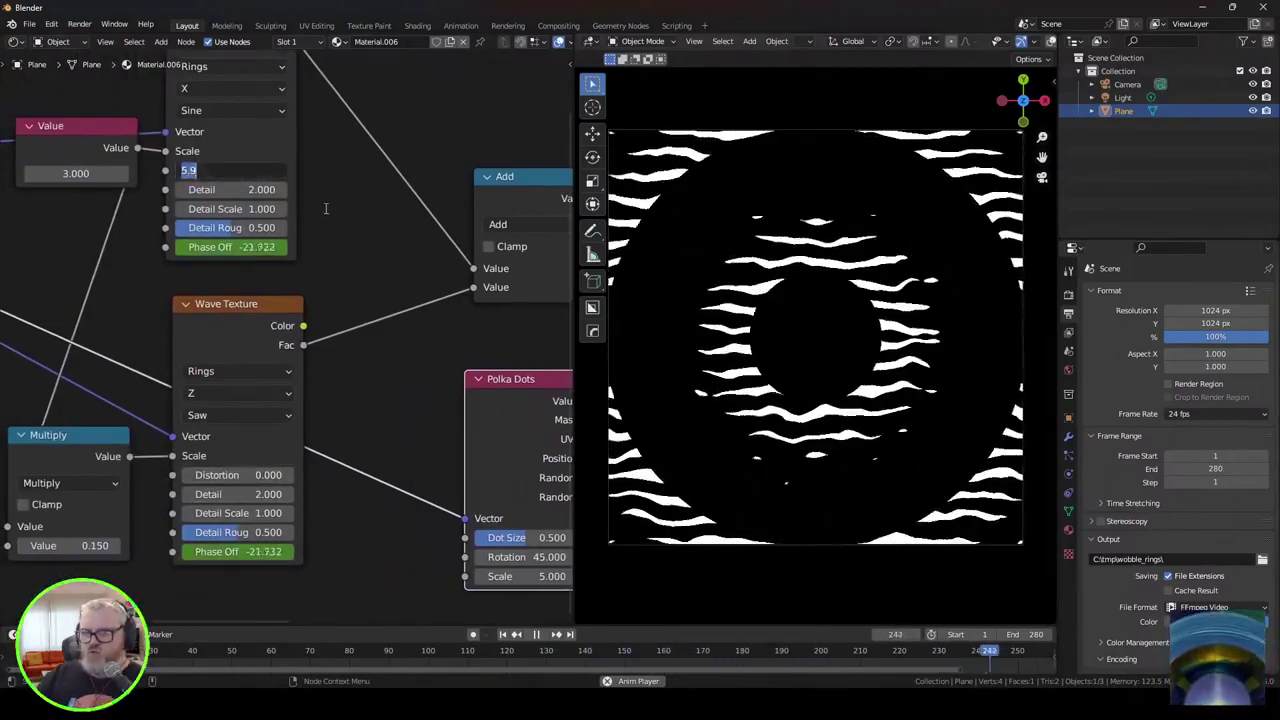
text(0)
key(Return)
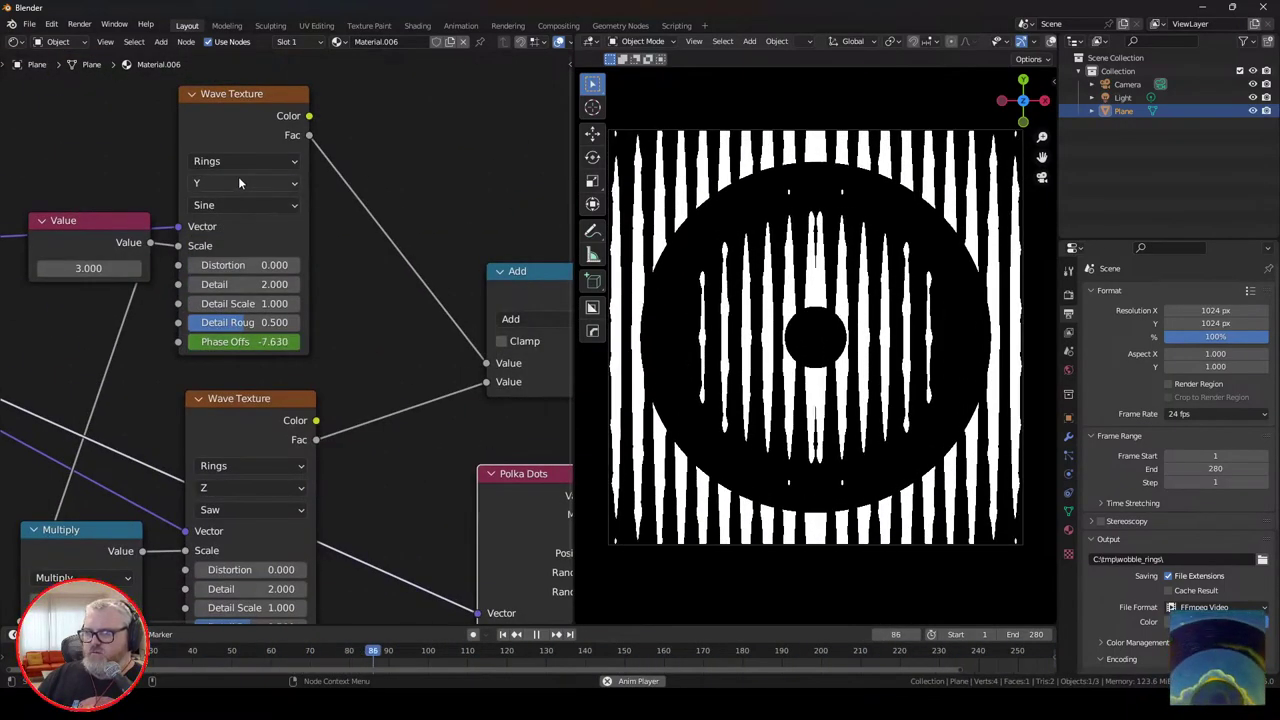
Step: Set the upper Wave Texture's rings direction to Z and its profile to Triangle, with the scale Value node at 1
click(238, 183)
click(230, 240)
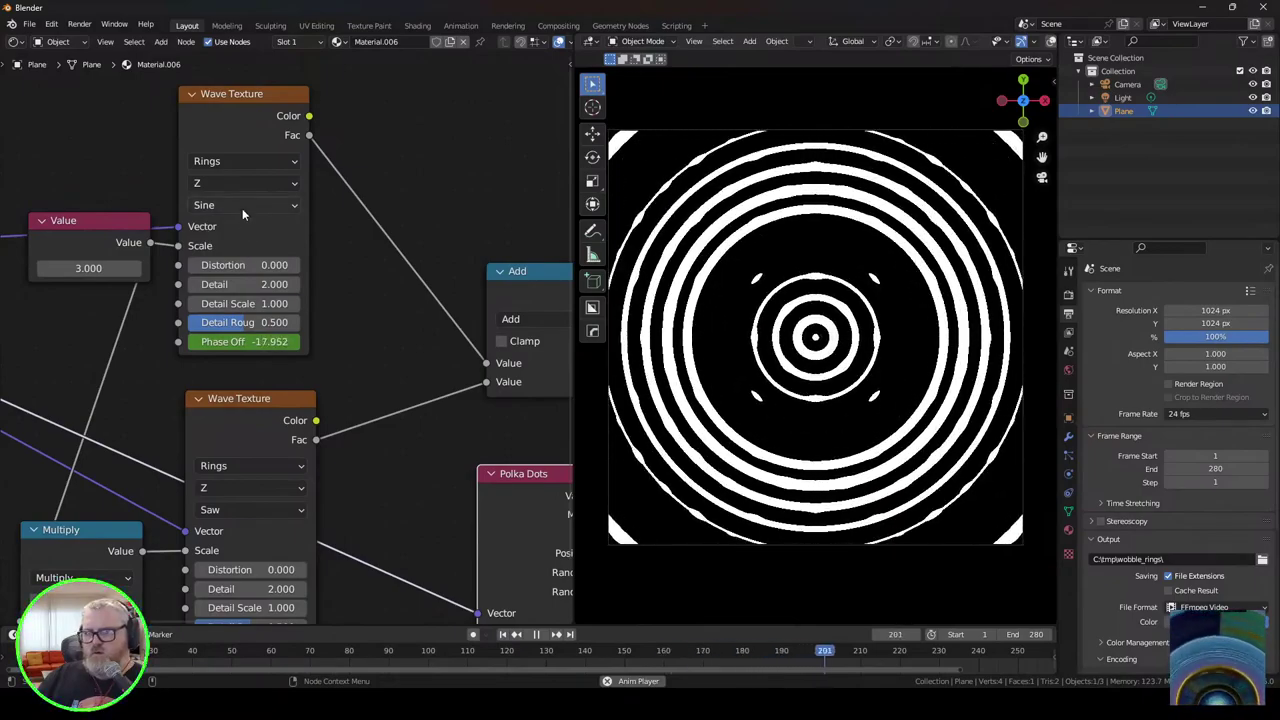
click(242, 208)
click(236, 244)
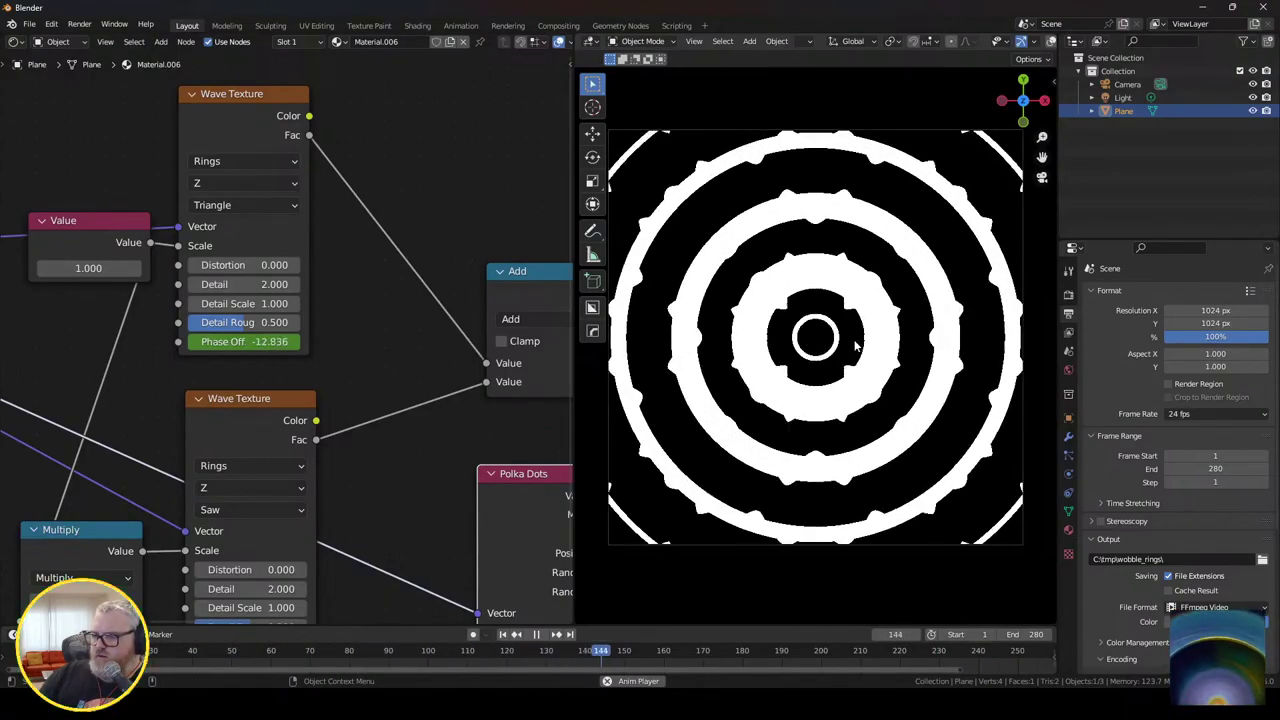
Step: Try the Y rings direction on the lower Wave Texture
click(250, 487)
click(245, 467)
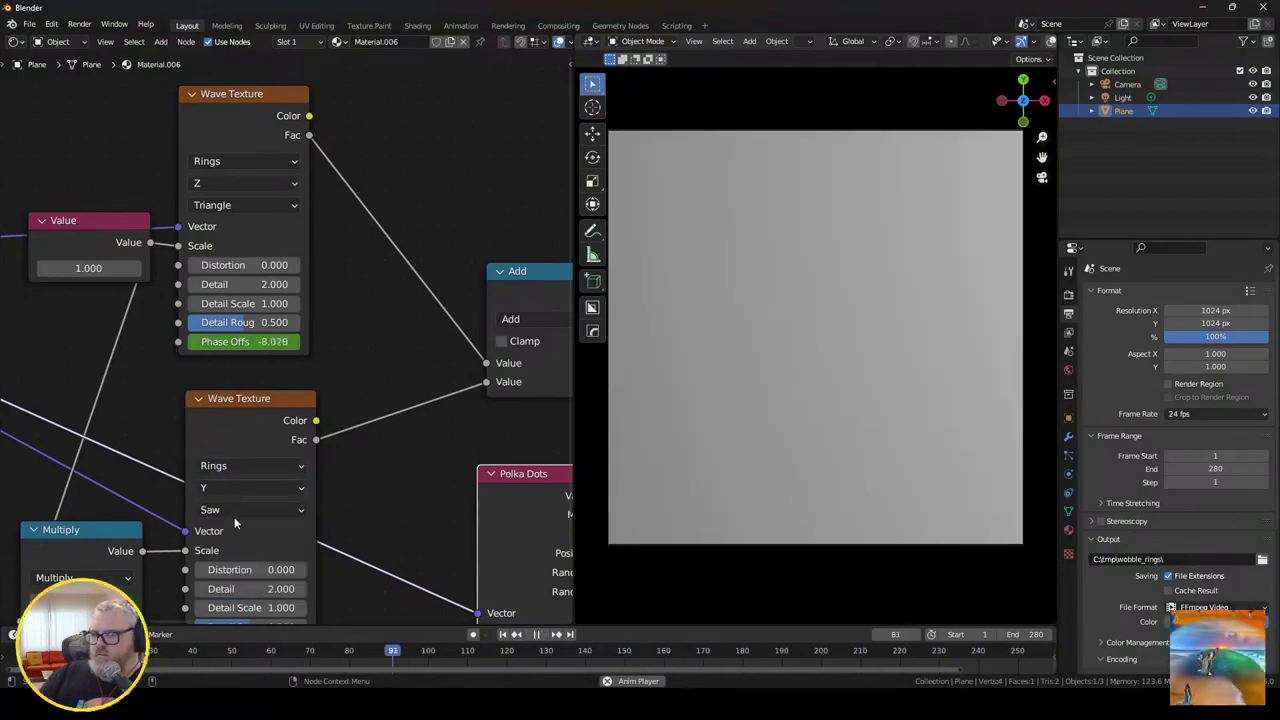
click(230, 490)
click(242, 515)
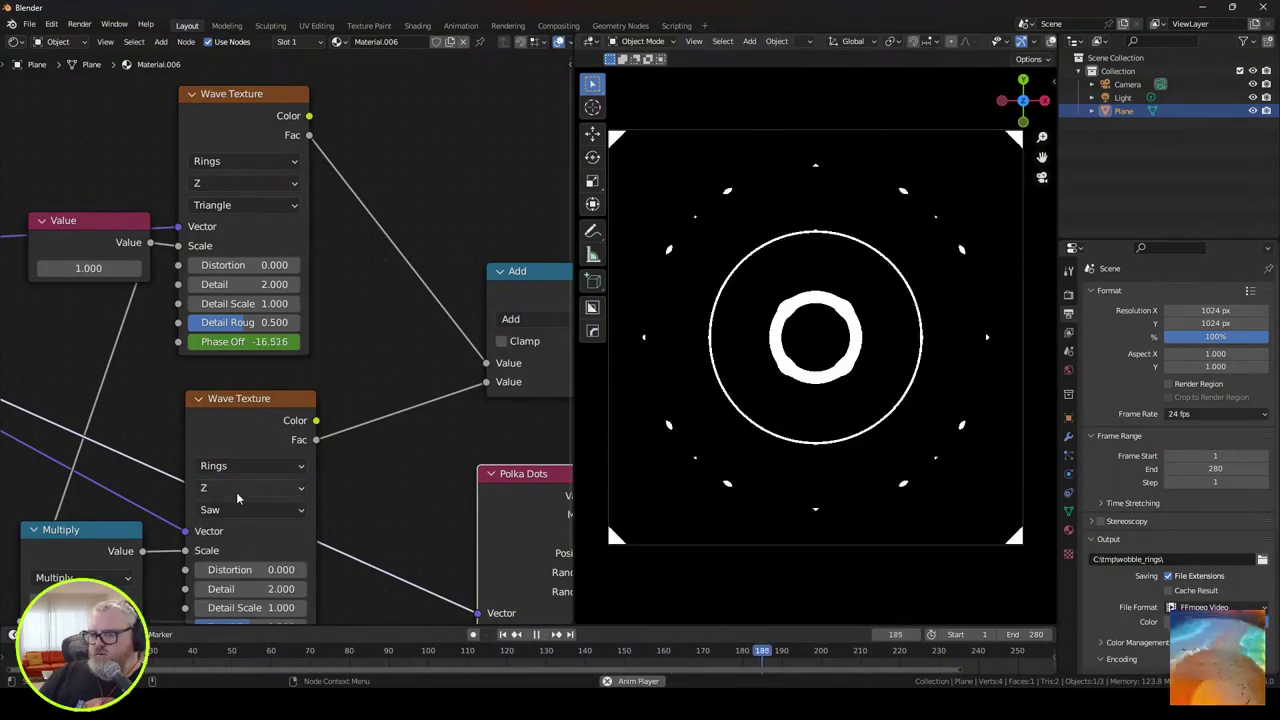
Step: Try the Triangle profile on the lower Wave Texture and settle on Sine
click(244, 510)
click(250, 574)
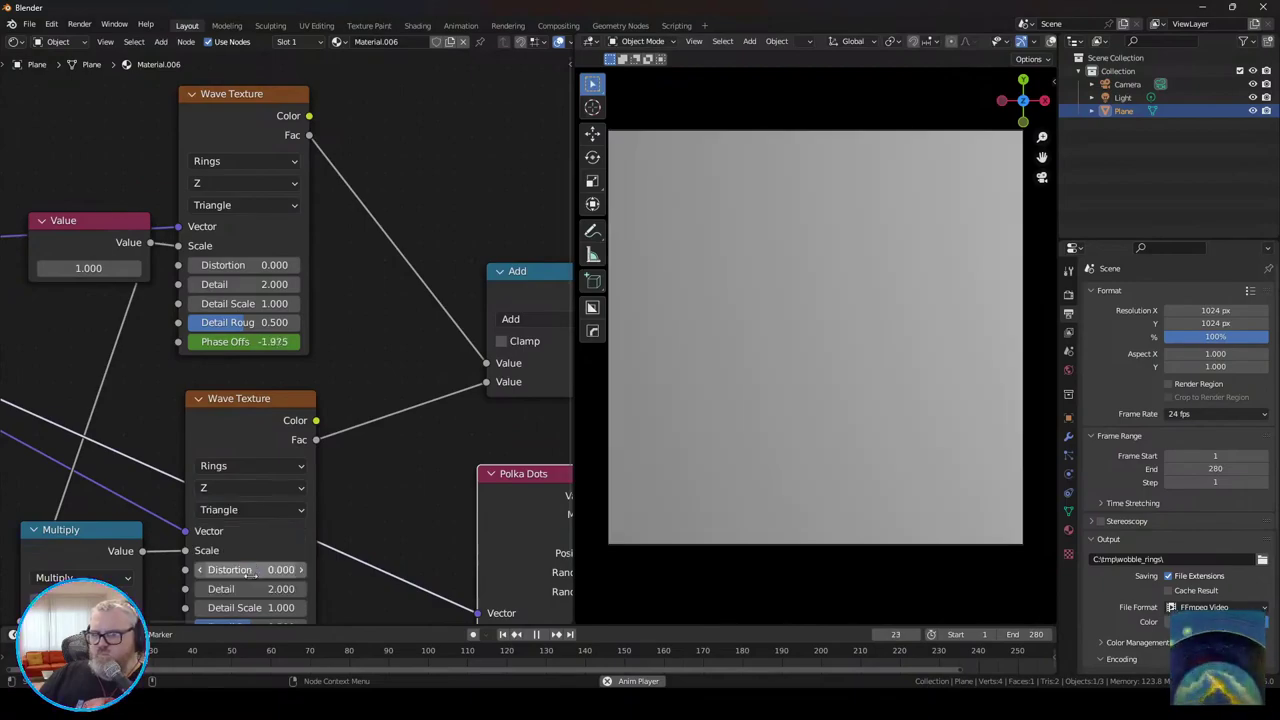
click(261, 508)
click(266, 528)
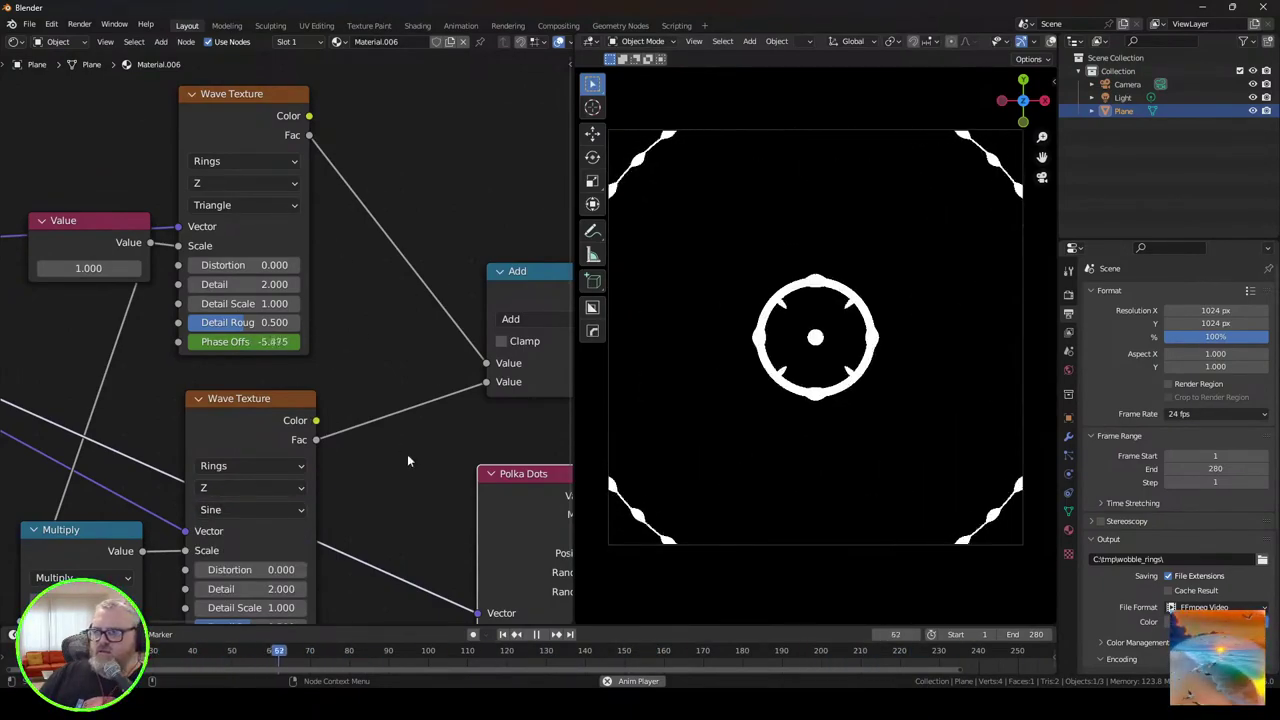
Step: Stop playback, set the output path to C:\tmp\throb_ring\ and render the animation
scroll(407, 460, down, 4)
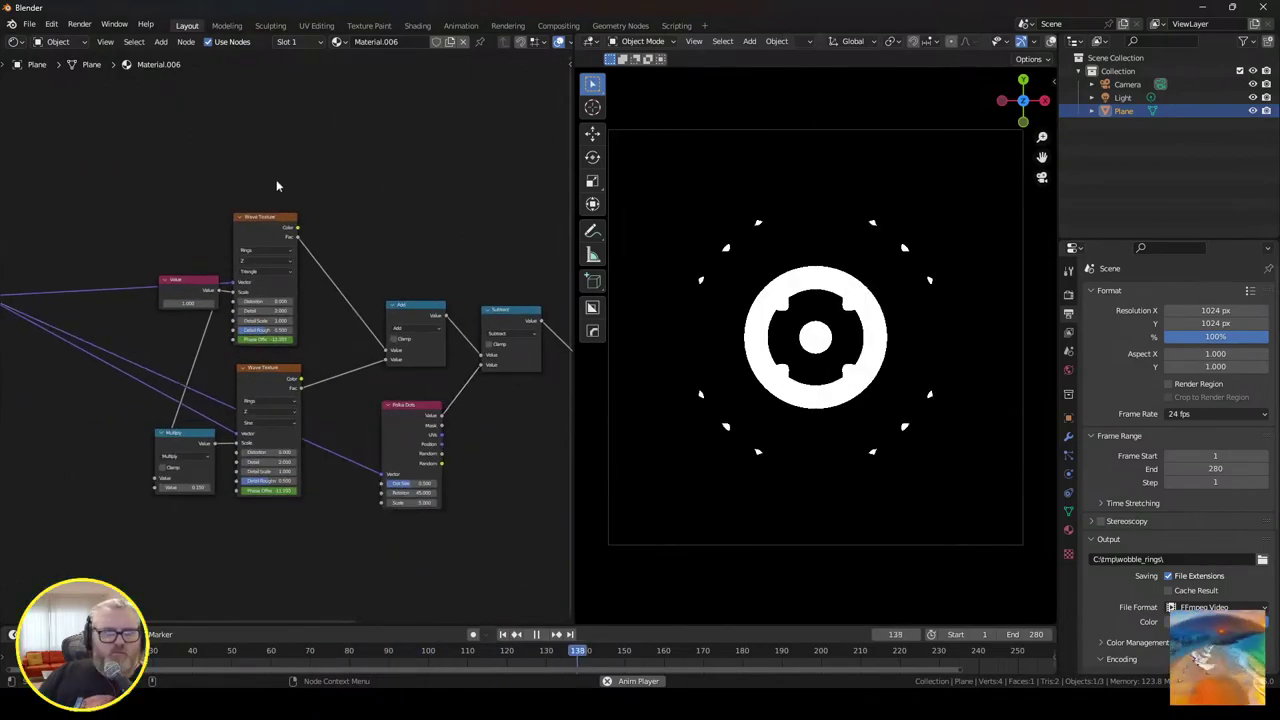
key(space)
click(1162, 560)
drag(1162, 560, 1114, 559)
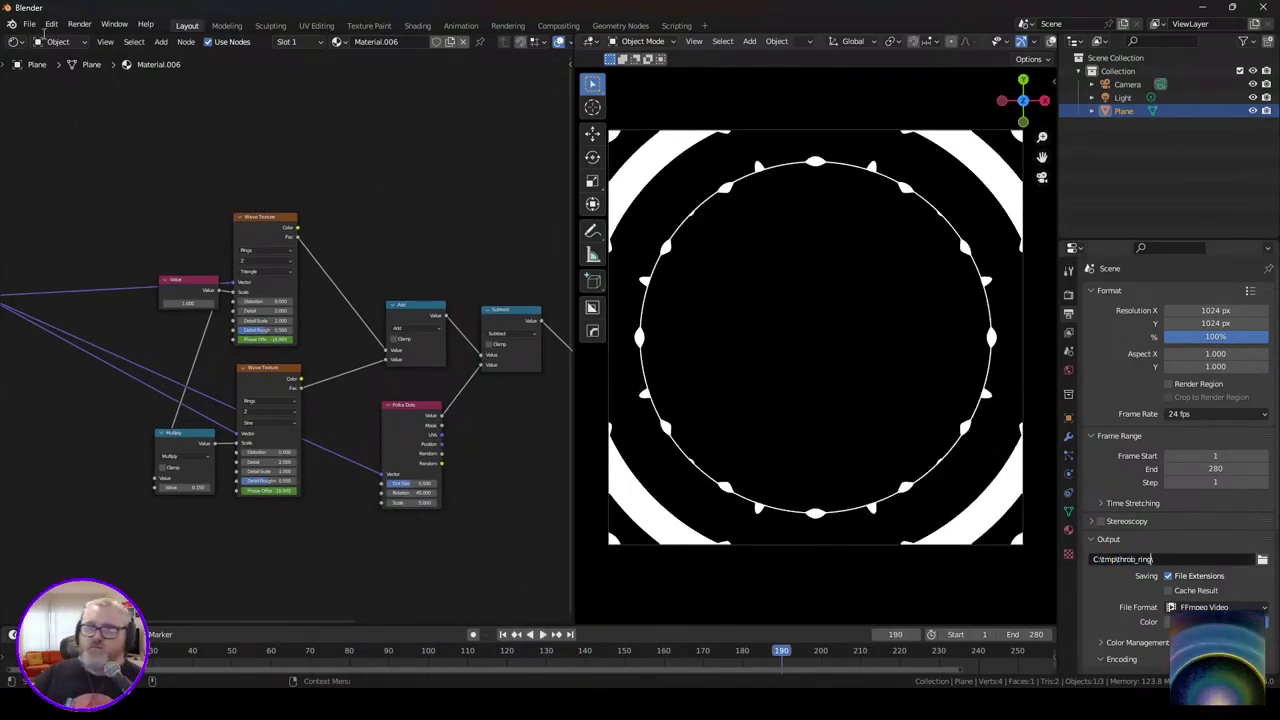
click(114, 52)
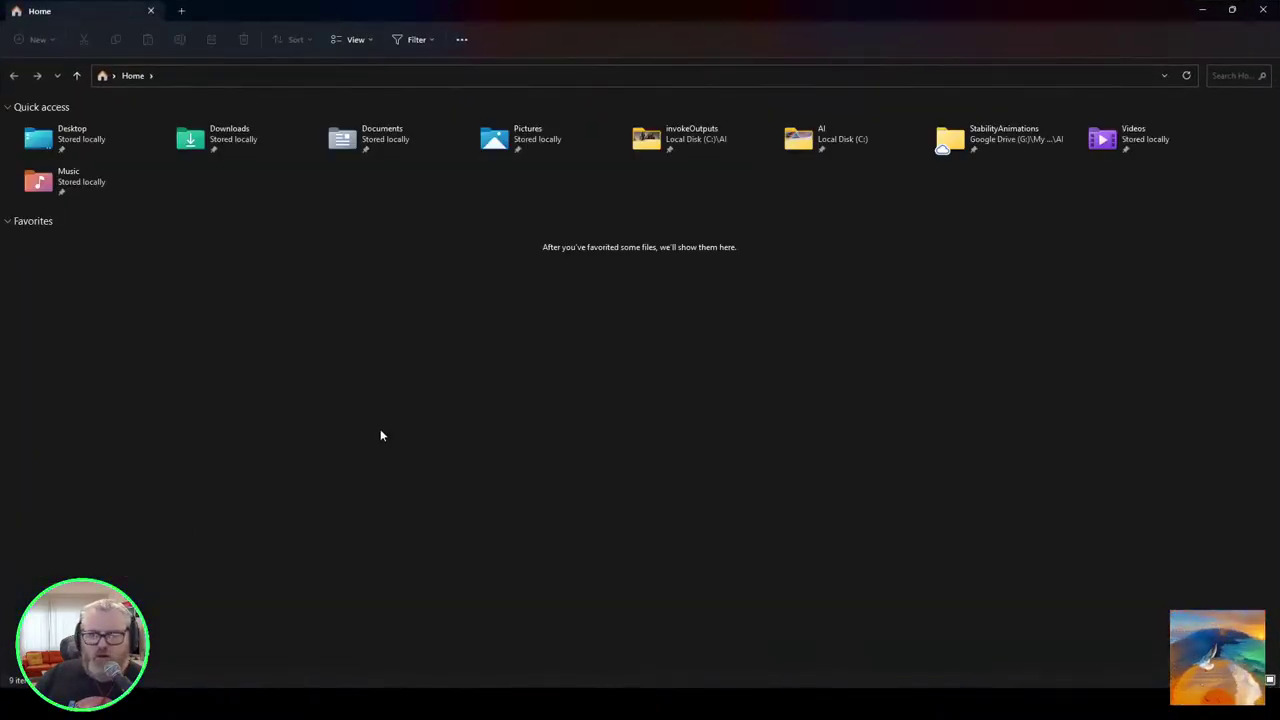
click(390, 75)
text(C:\AI\sd\stable-diffusion-webui\outputs\img2img-images)
key(Return)
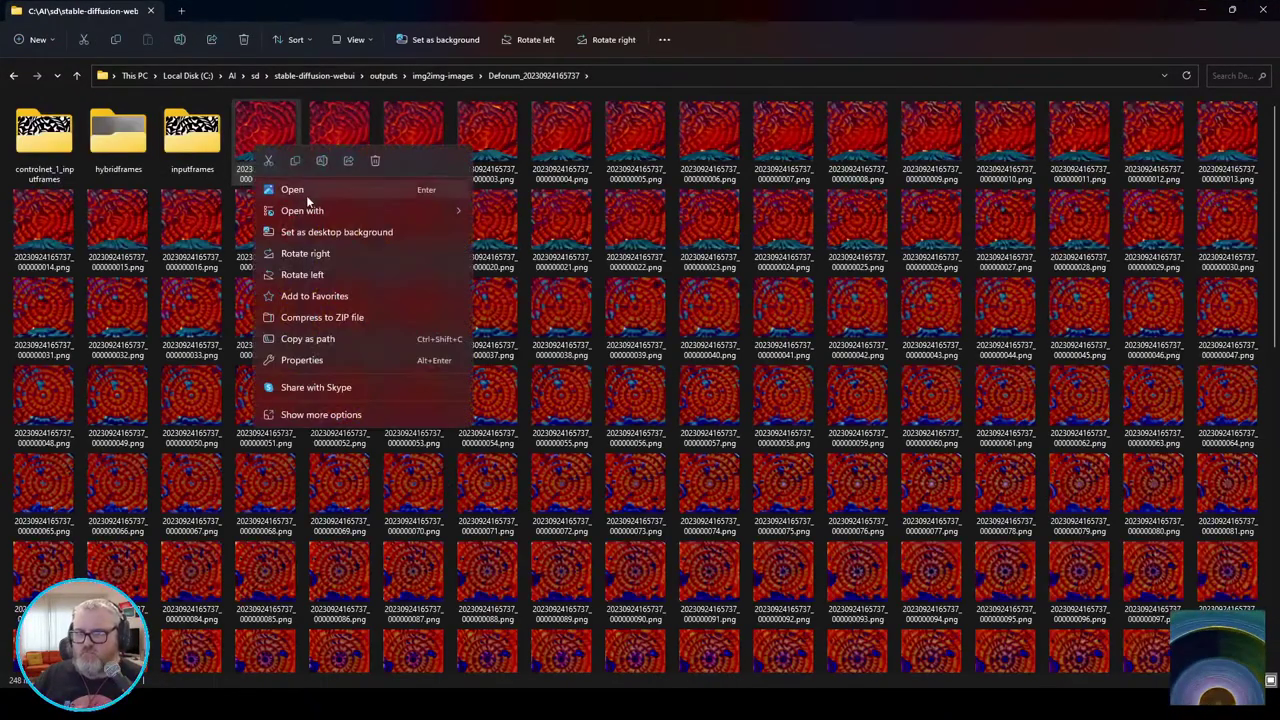
mouse_move(300, 209)
click(571, 251)
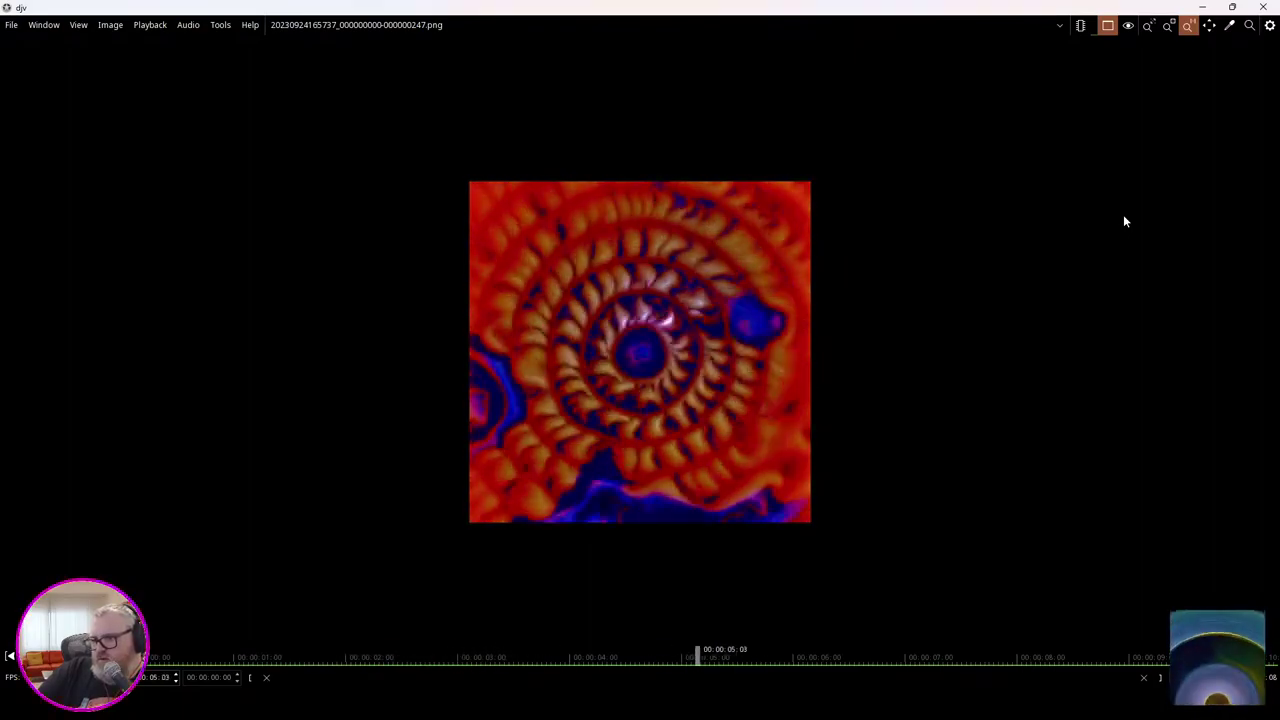
click(1264, 7)
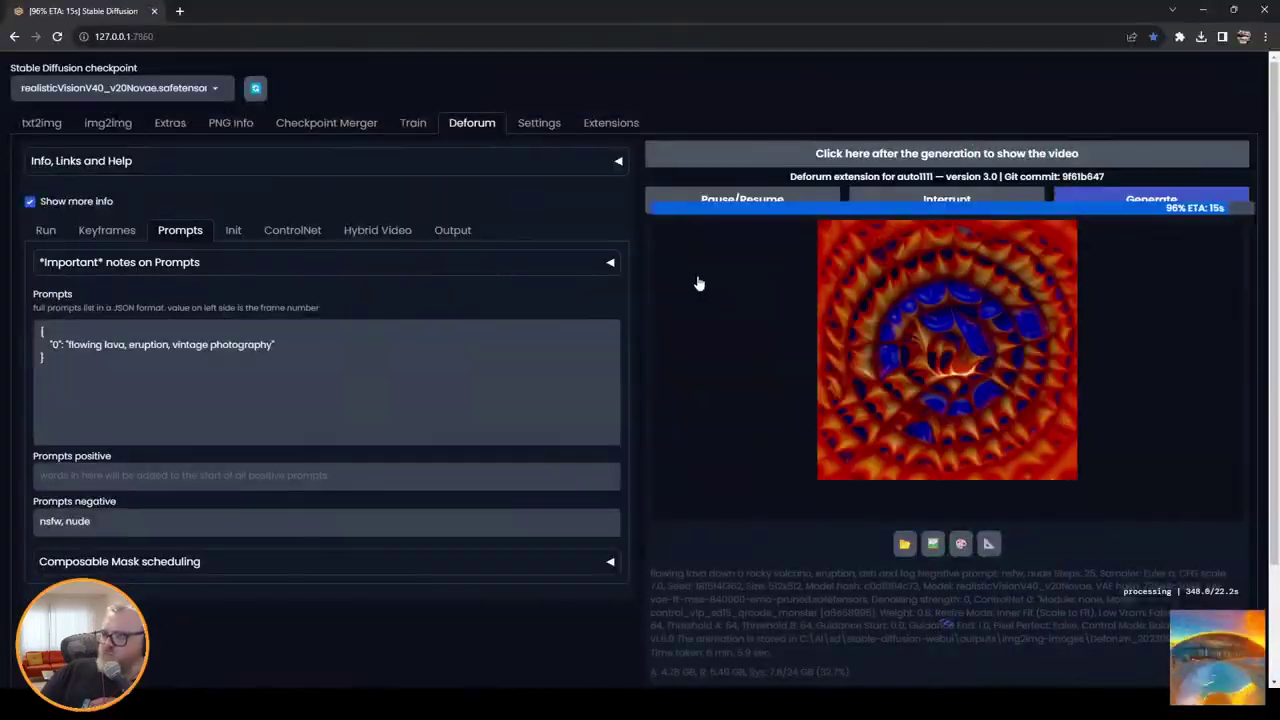
Step: Switch to Discord and start an /encrypt_image command in the Pika bot conversation
key(alt+Tab)
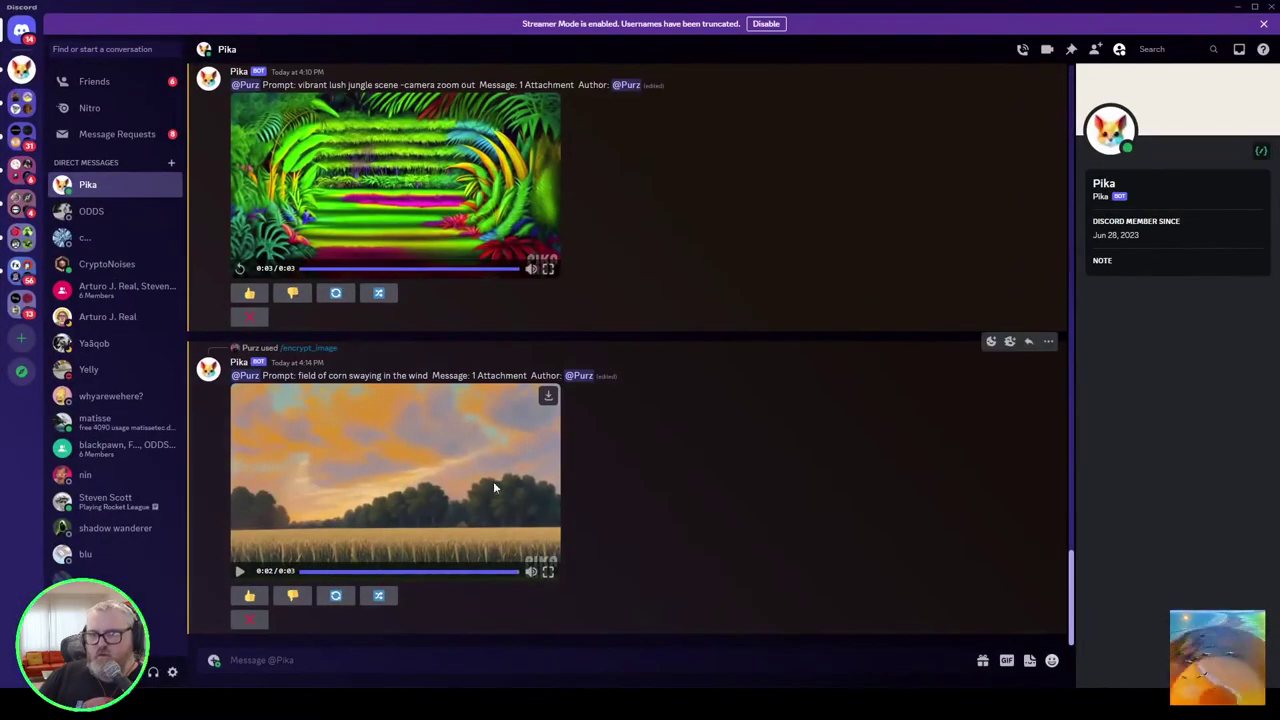
text(/)
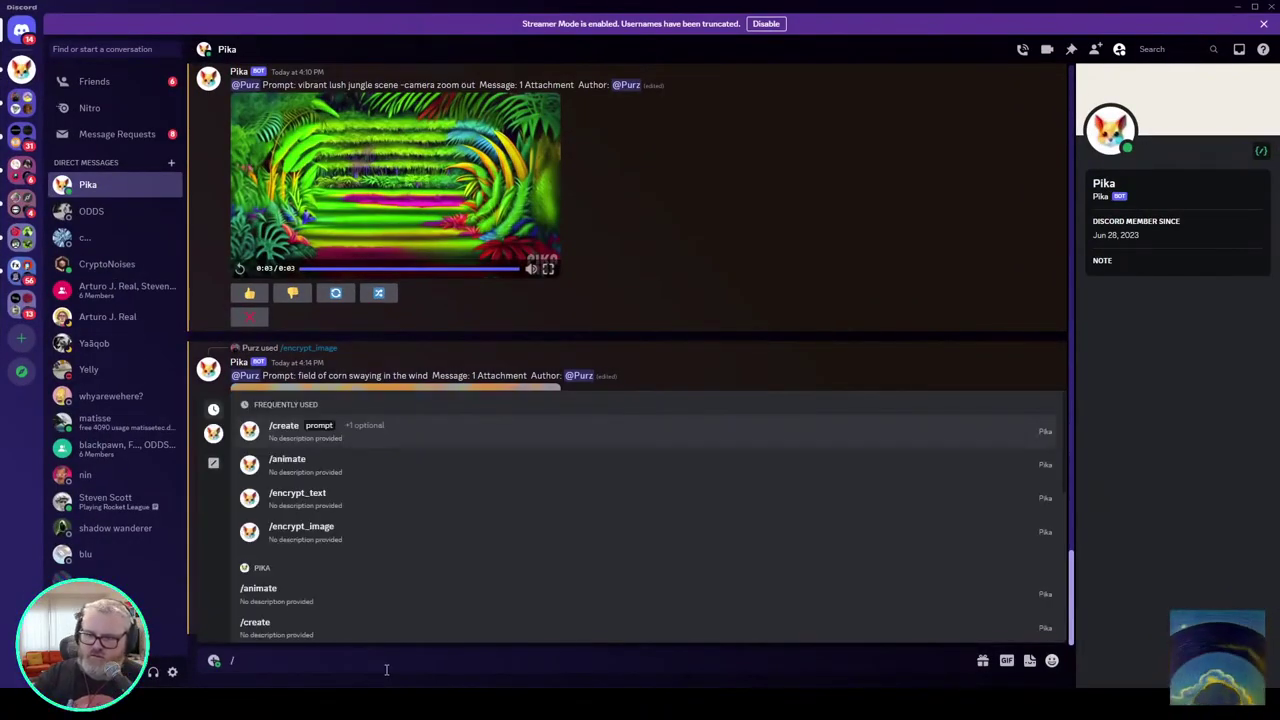
text(c)
key(BackSpace)
text(encrypt_image)
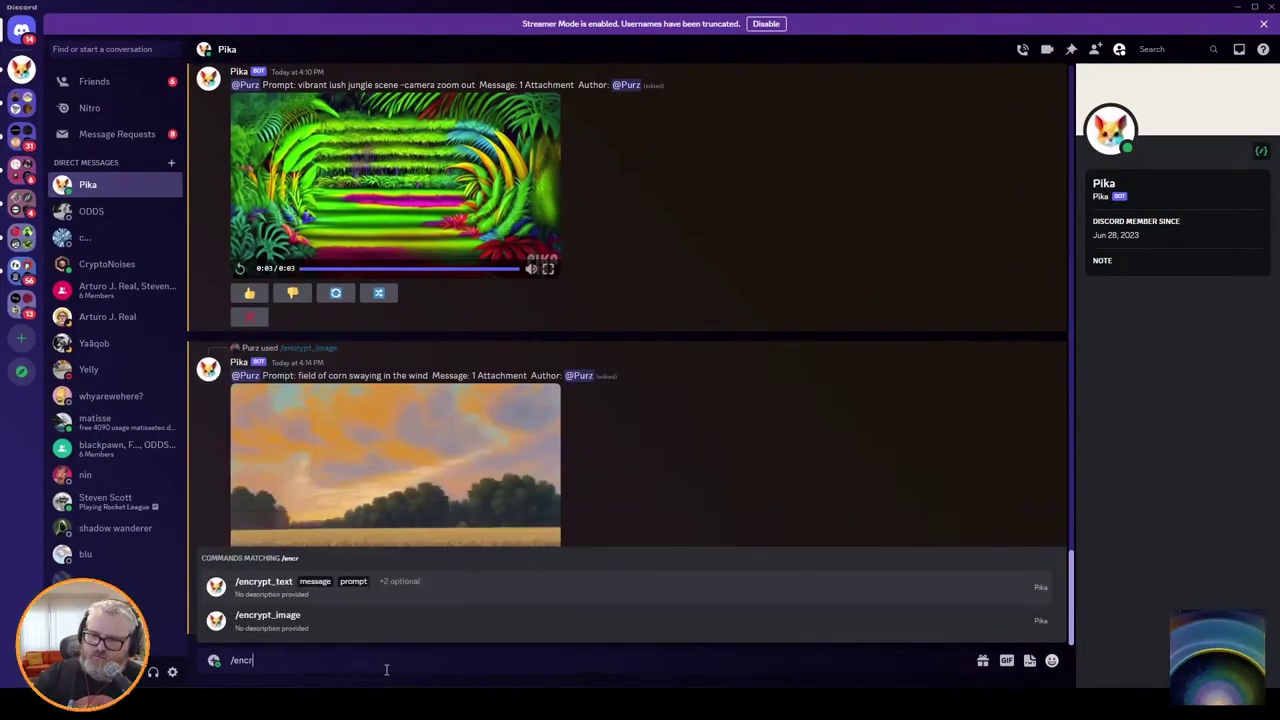
key(Return)
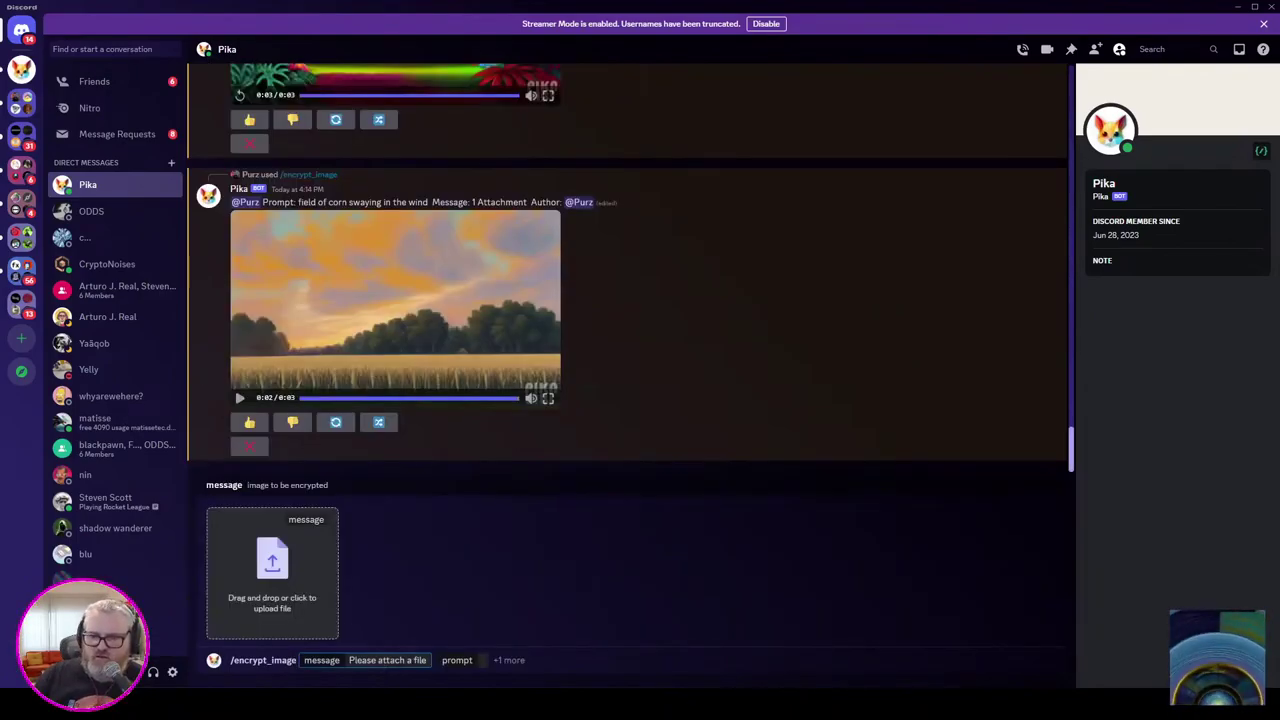
Step: Switch to File Explorer and go to the Downloads folder
key(alt+Tab)
click(636, 73)
text(Downl)
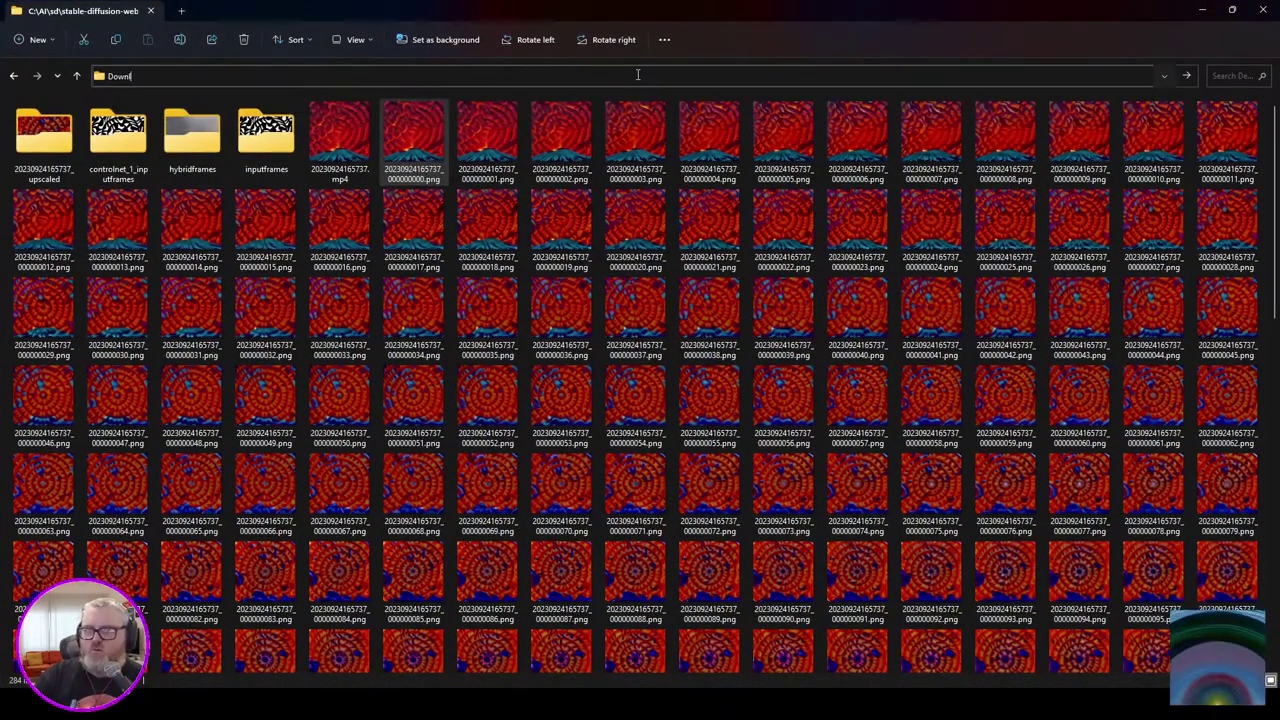
text(oads)
key(Return)
key(alt+Tab)
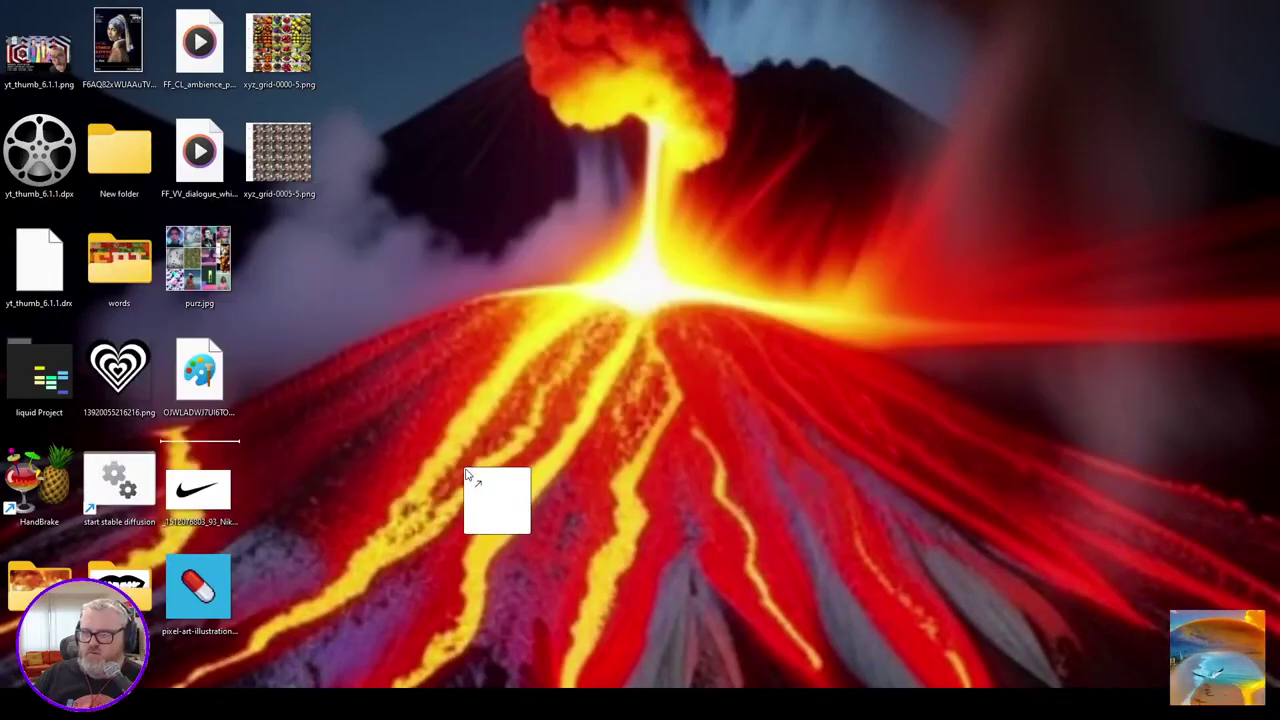
Step: Attach the Nike logo image from the desktop to the command as its message image
key(alt+Tab)
drag(465, 474, 267, 566)
key(alt+Tab)
key(alt+shift+Tab)
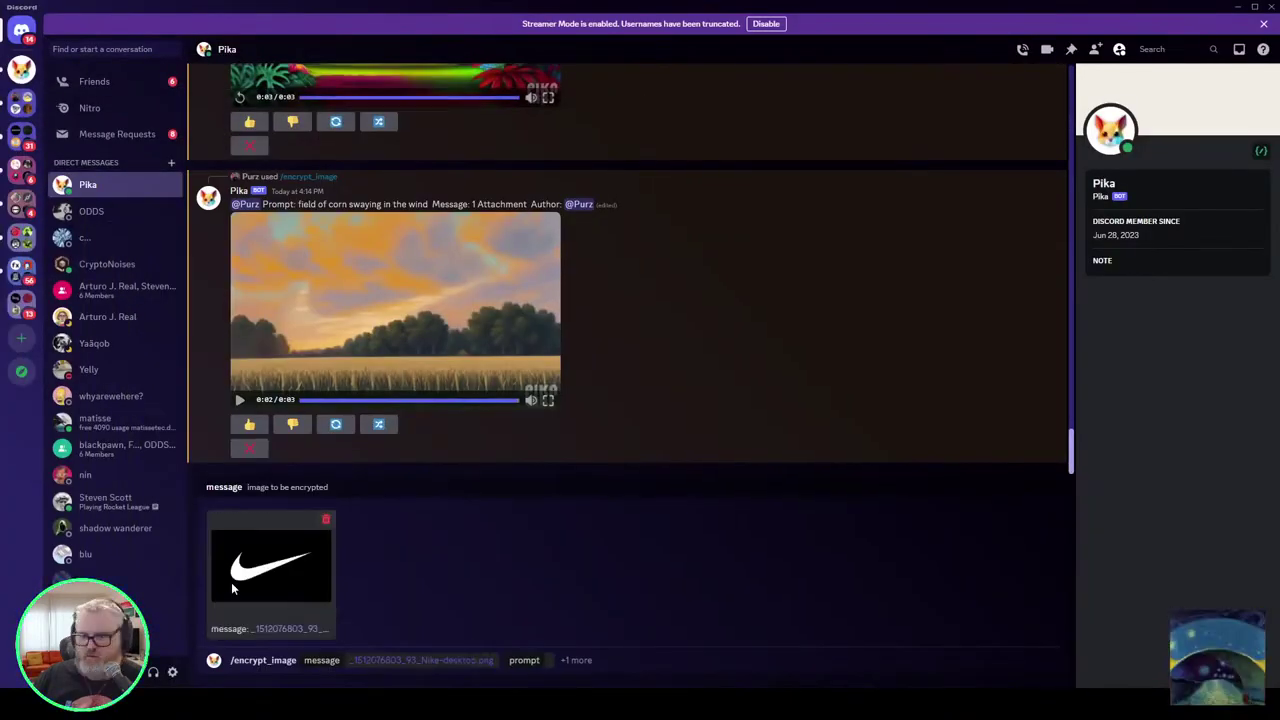
Step: Enter the prompt "beautiful sunset, miami beach -camera zoom in" and submit the command to Pika
key(Tab)
text(be)
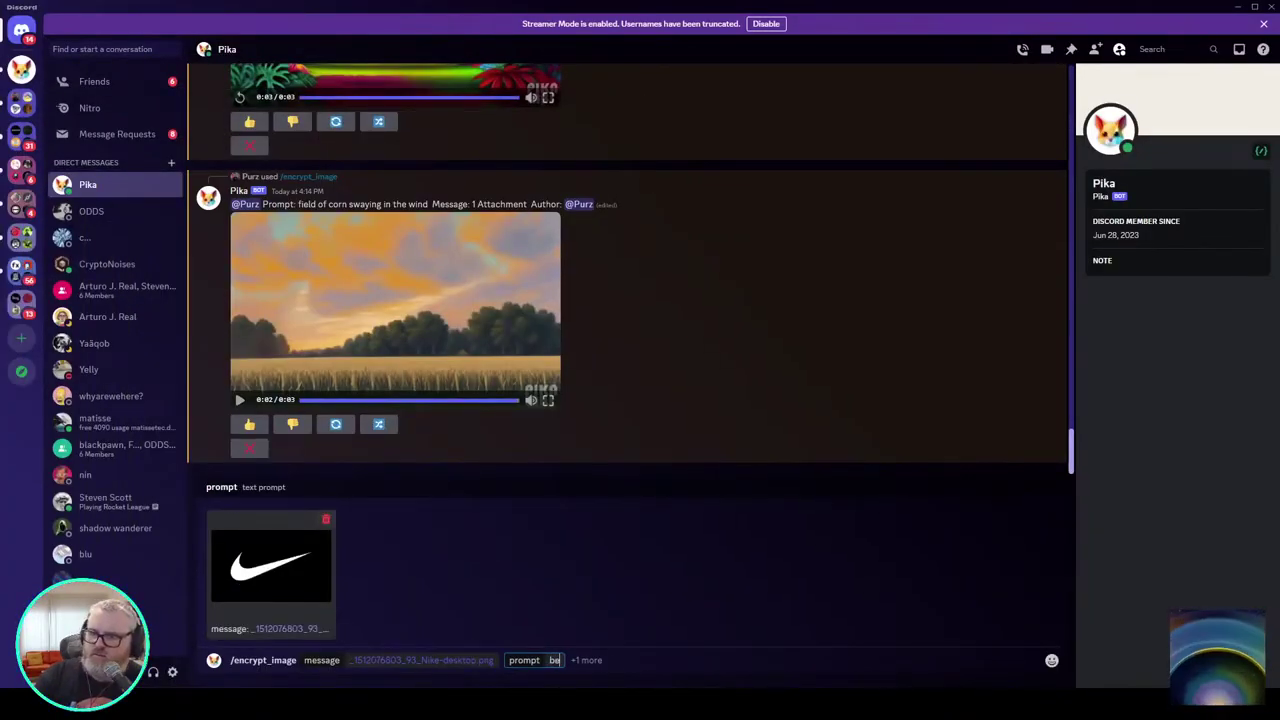
text(autiful)
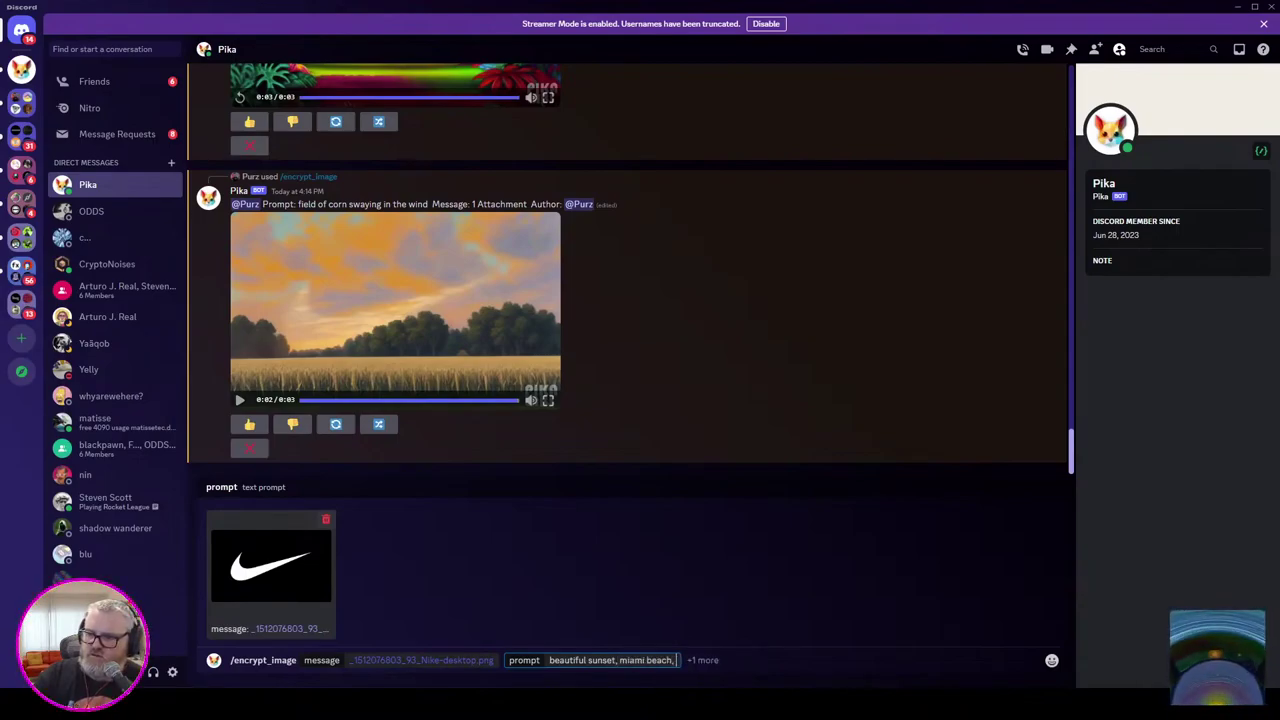
text( sunset, miami beach -camera zoom in)
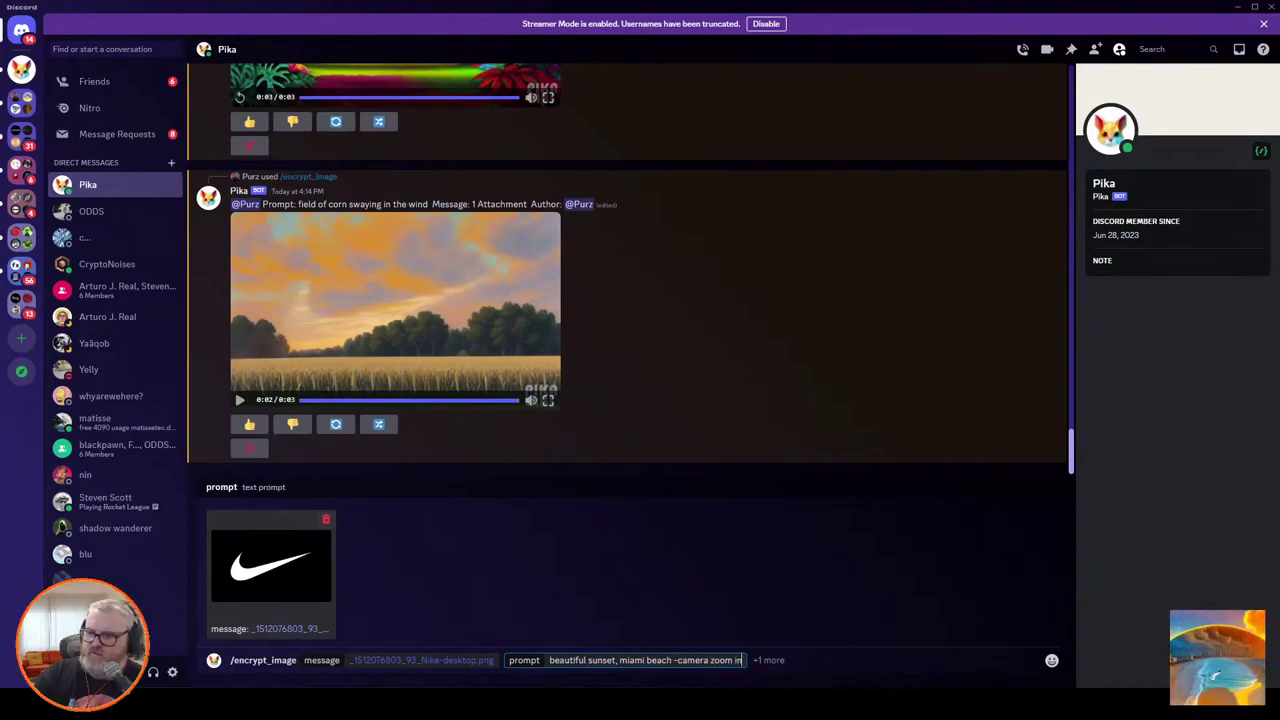
key(Return)
Step: Switch to the Stable Diffusion web UI and point Deforum's ControlNet input and Video Init at "C:\tmp\throb_ring\0001-0280.mp4"
click(305, 704)
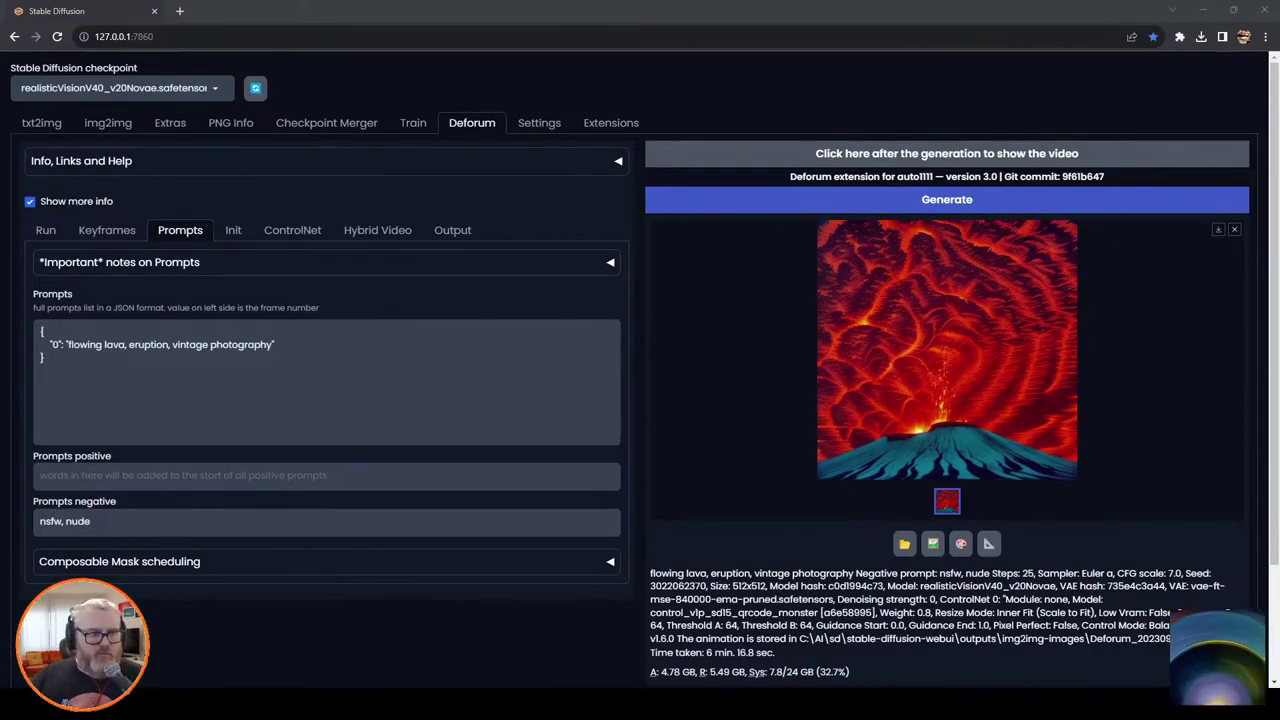
click(290, 231)
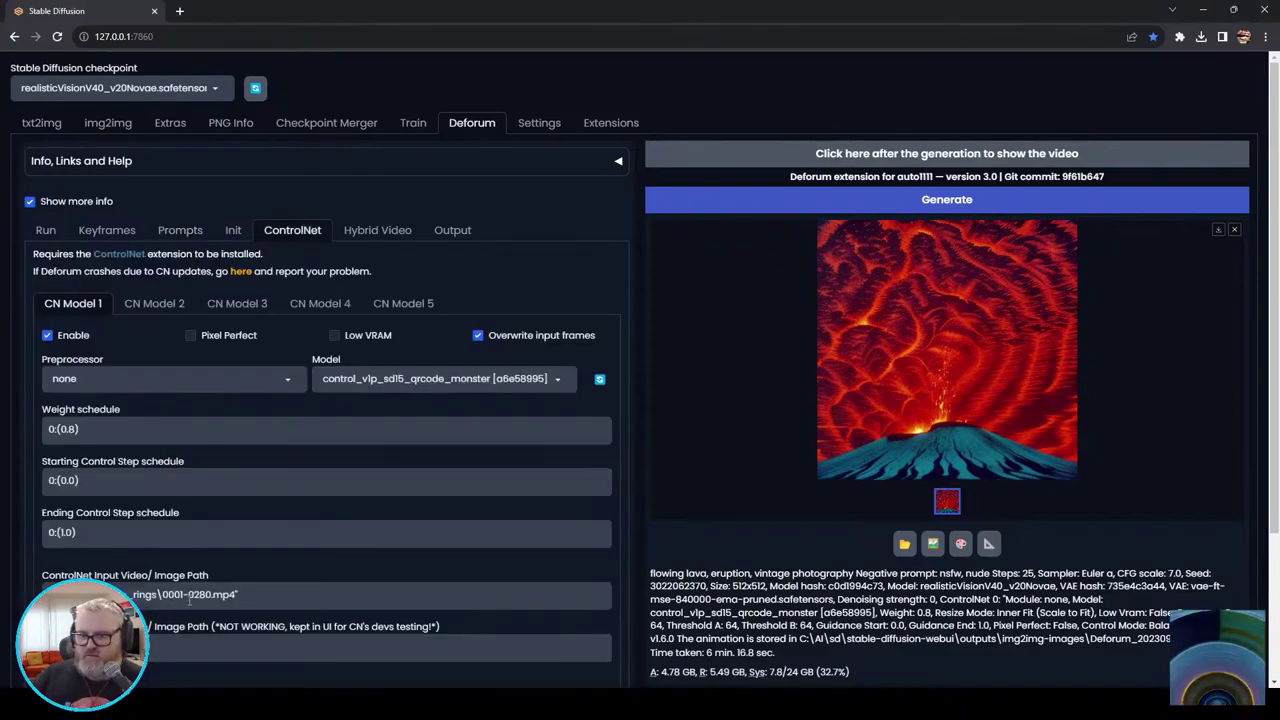
click(232, 231)
Step: Set the frame 0 prompt to "georgian bay, northern ontario, pine trees, autumn, rocky shores, lake ontario"
click(180, 230)
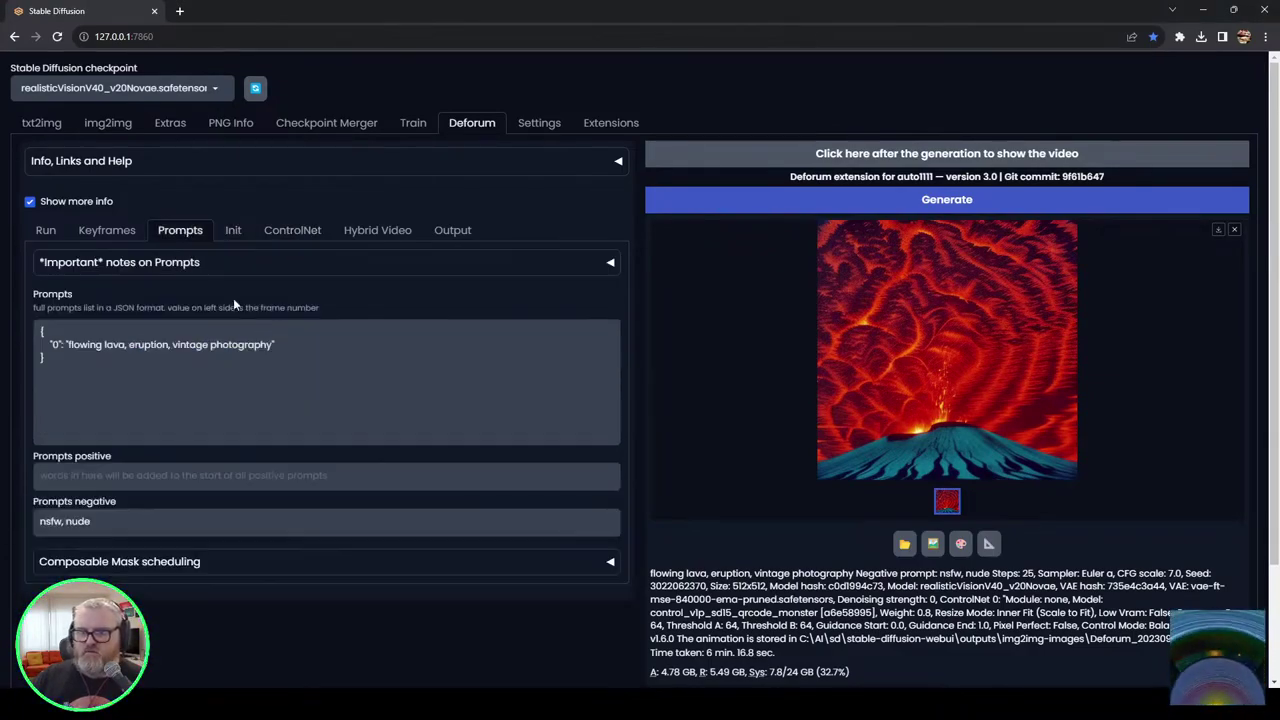
text(georgian bay, northern ontario, pine trees, autumn, rocky shores, lake huron)
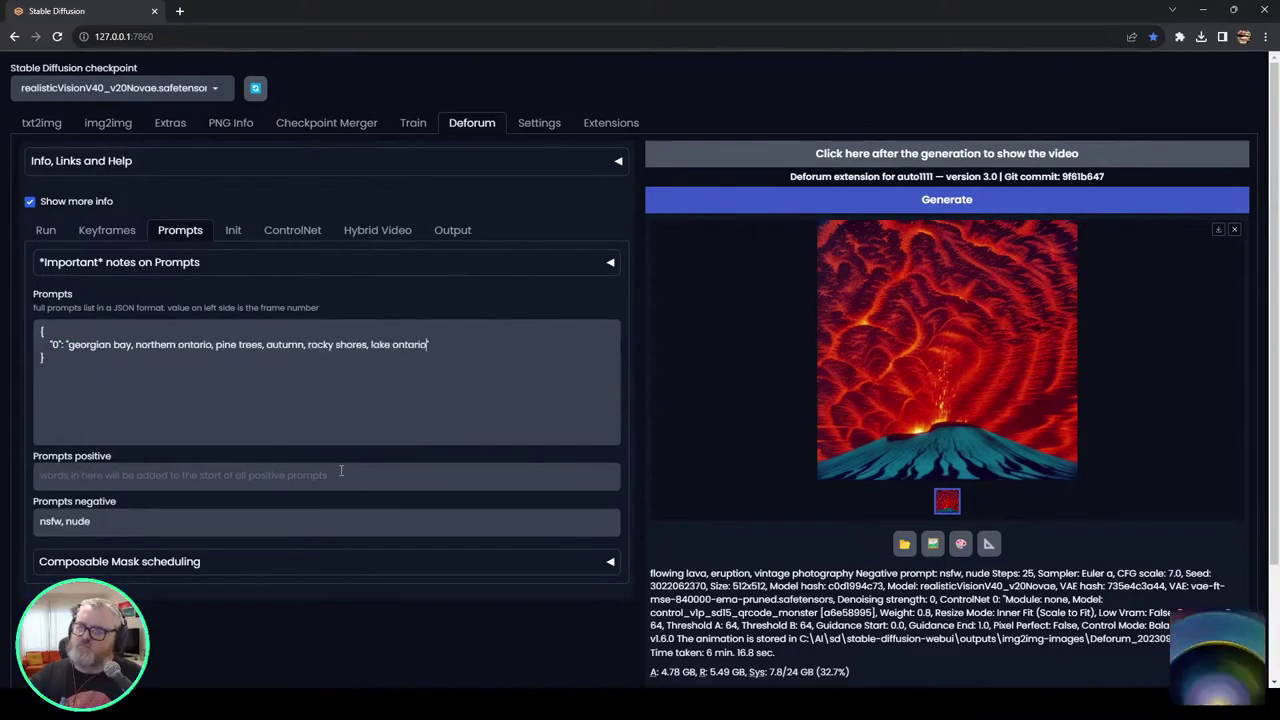
Step: Check the Video Init and ControlNet settings, start generating the Deforum animation, and bring up the command window to follow its progress
click(301, 237)
click(233, 231)
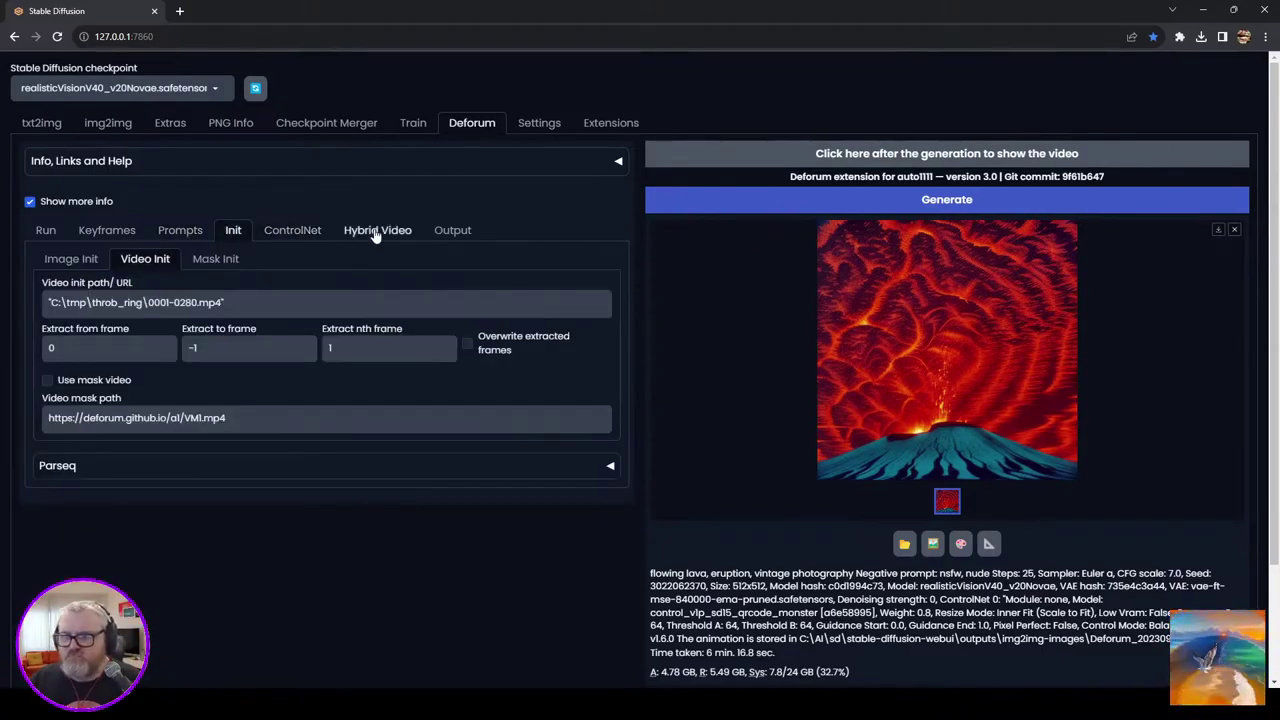
click(293, 231)
click(893, 202)
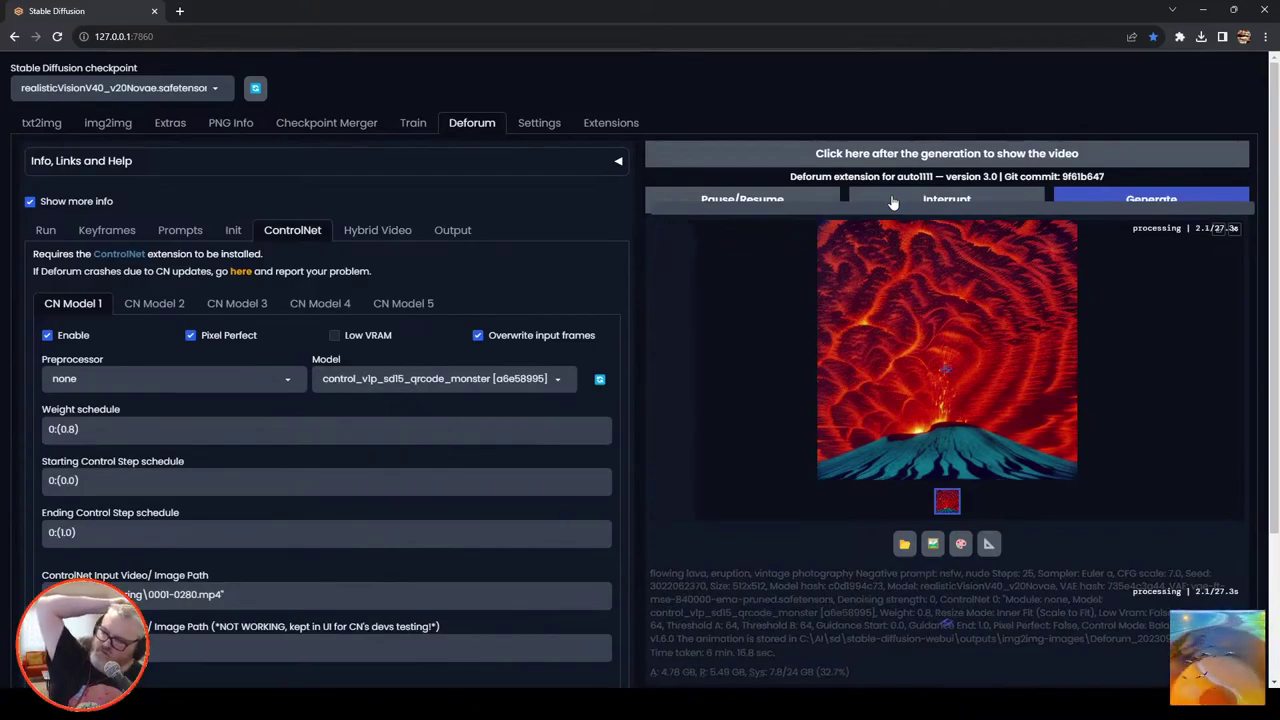
click(234, 690)
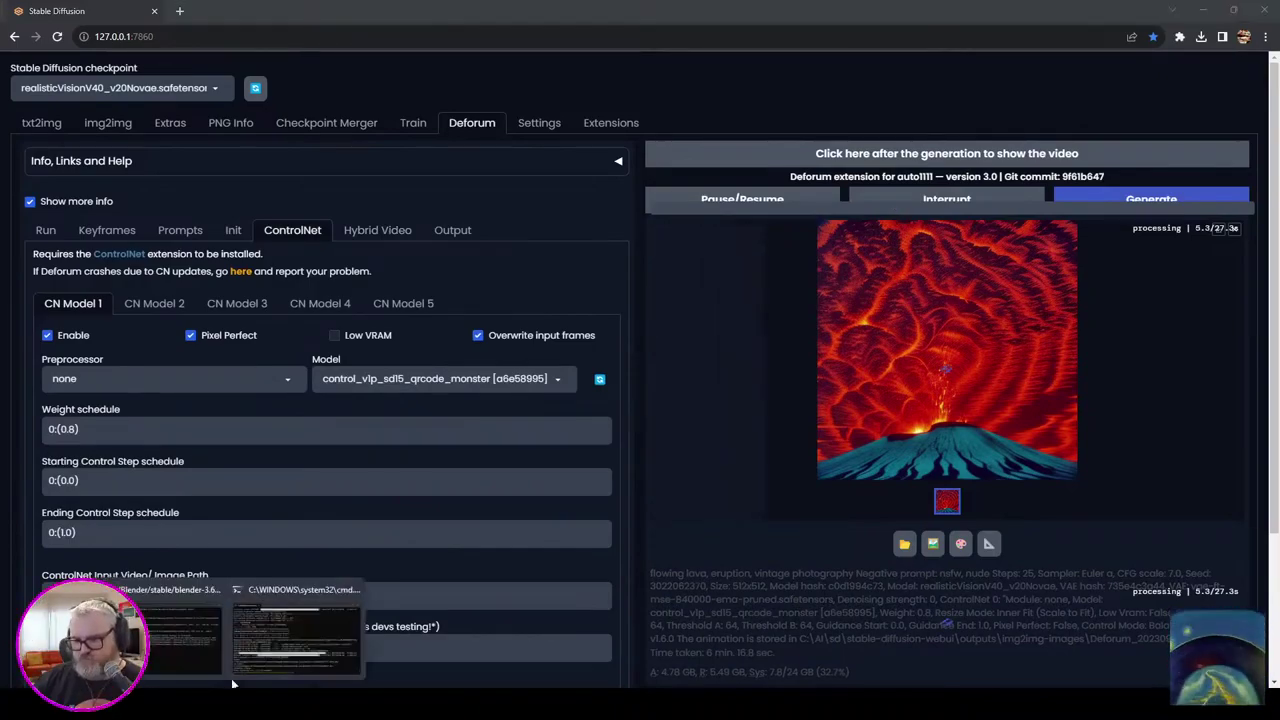
click(292, 638)
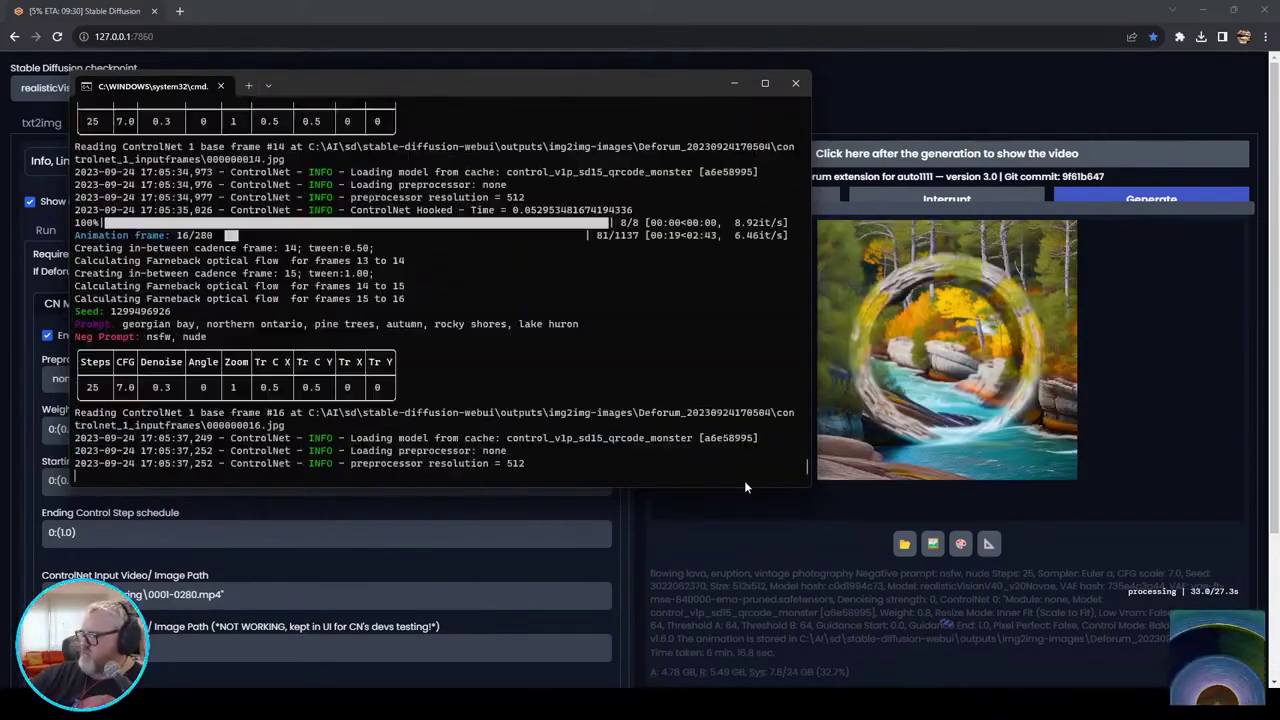
Step: Switch to the Pika chat in Discord and start an /encrypt_image command with the black-on-white Nike logo JPG as its message image
mouse_move(82, 700)
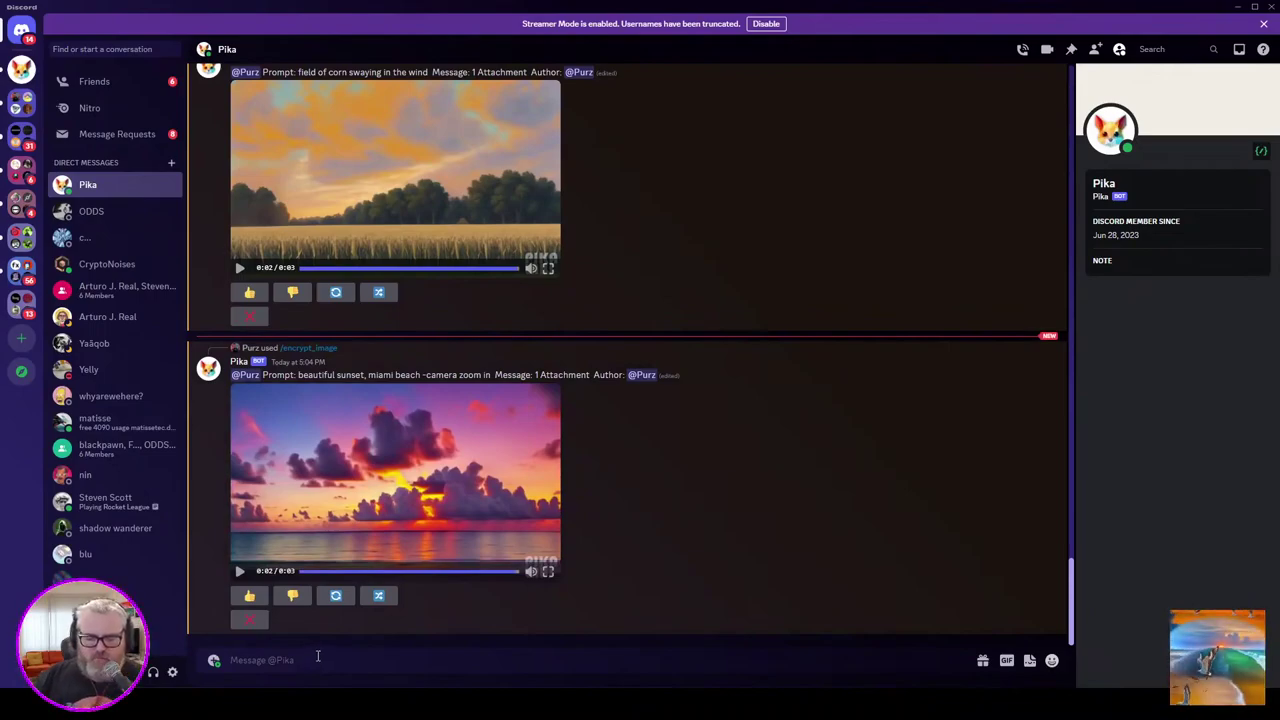
key(super+r)
key(Escape)
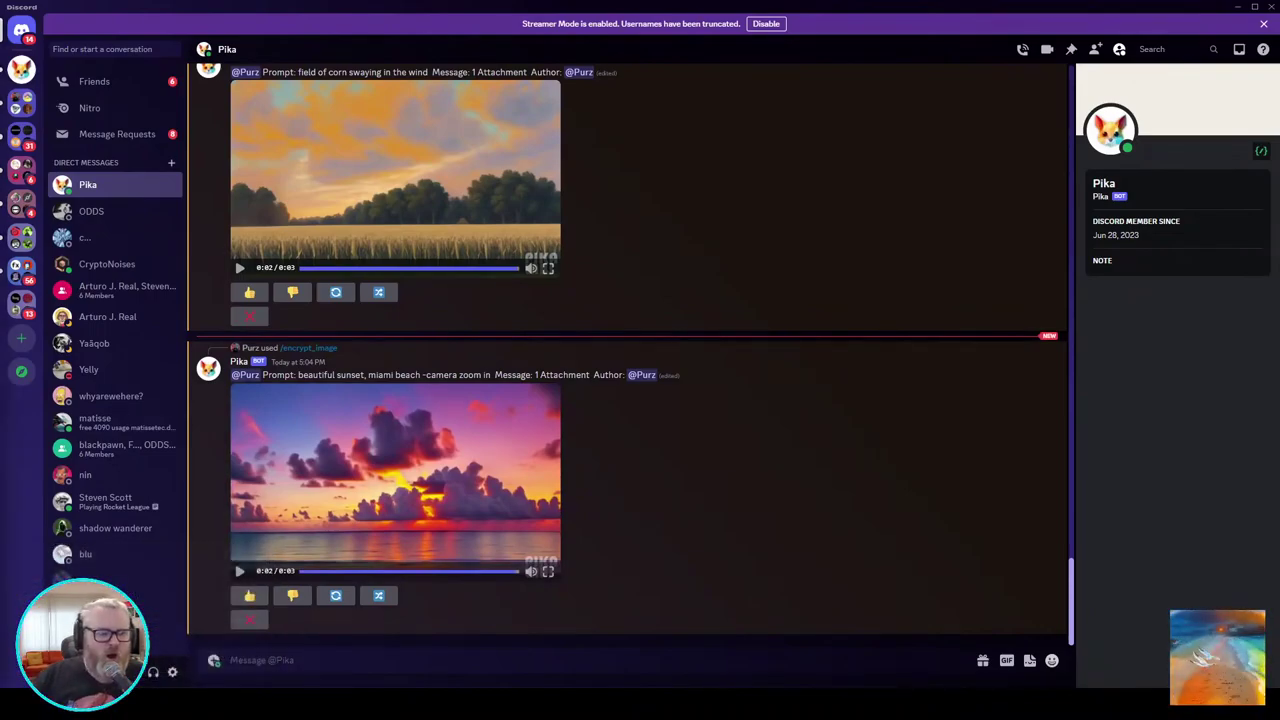
click(392, 664)
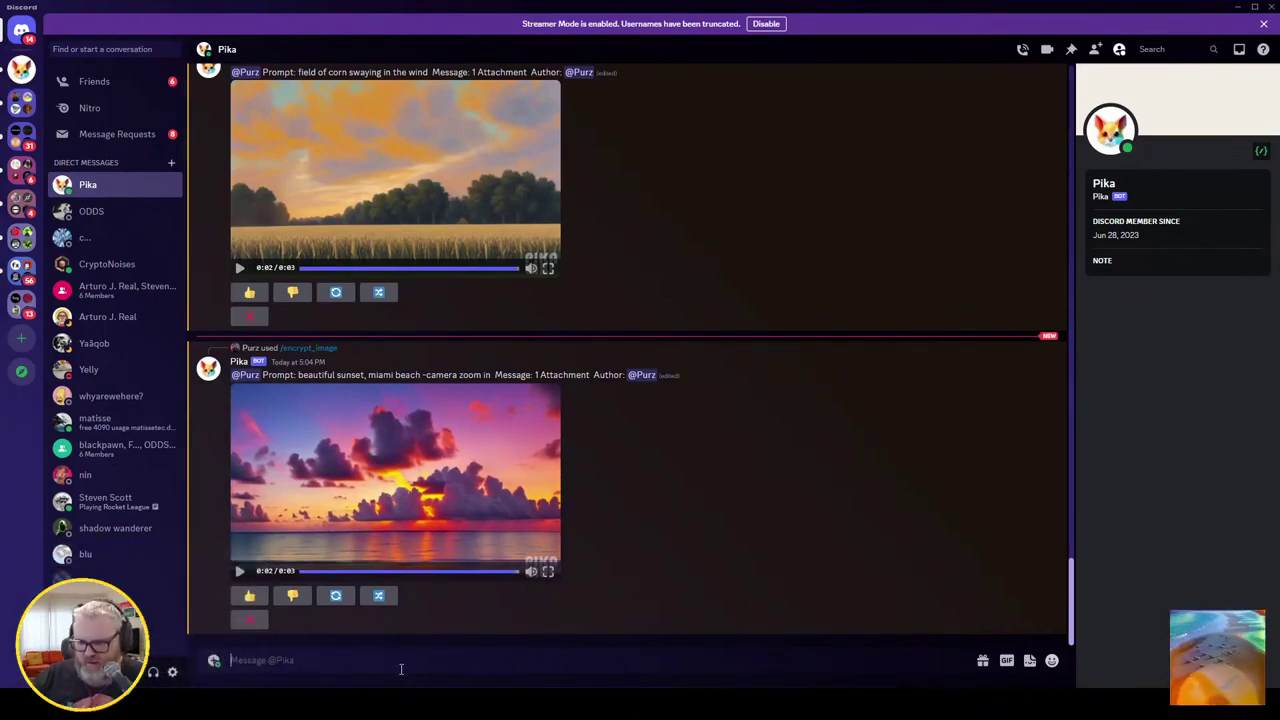
text(/encrypt_image)
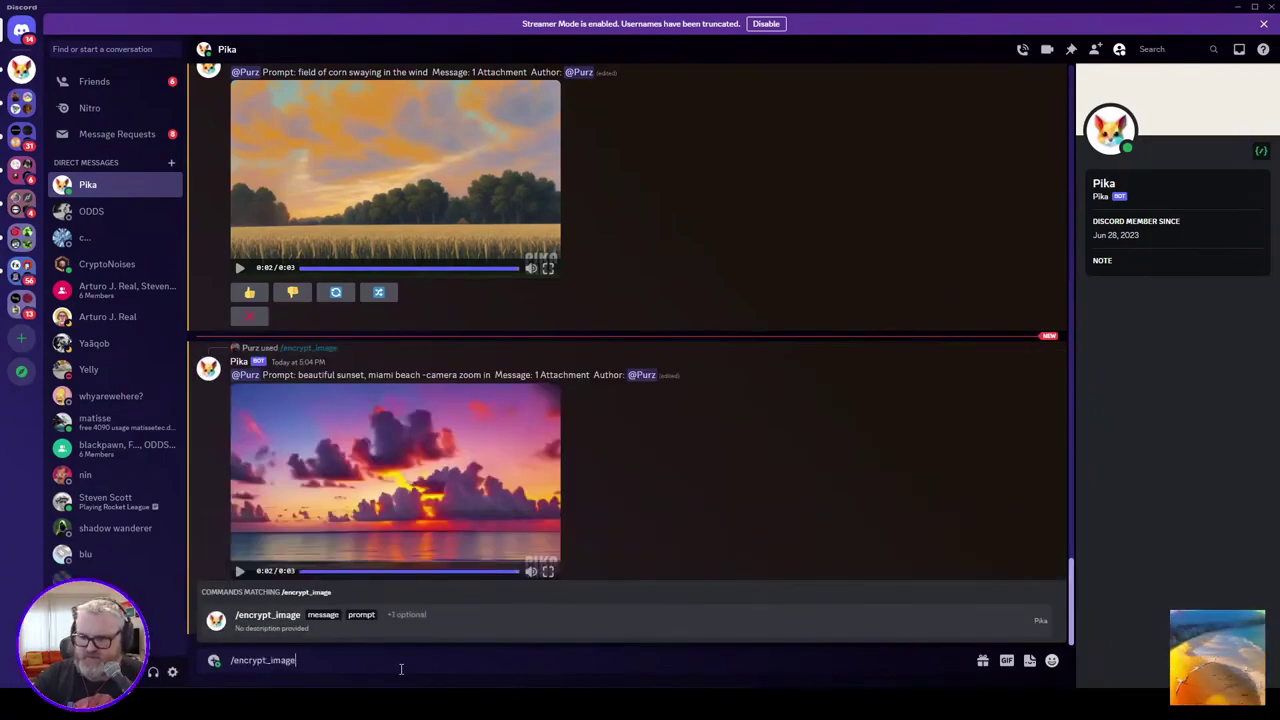
click(326, 624)
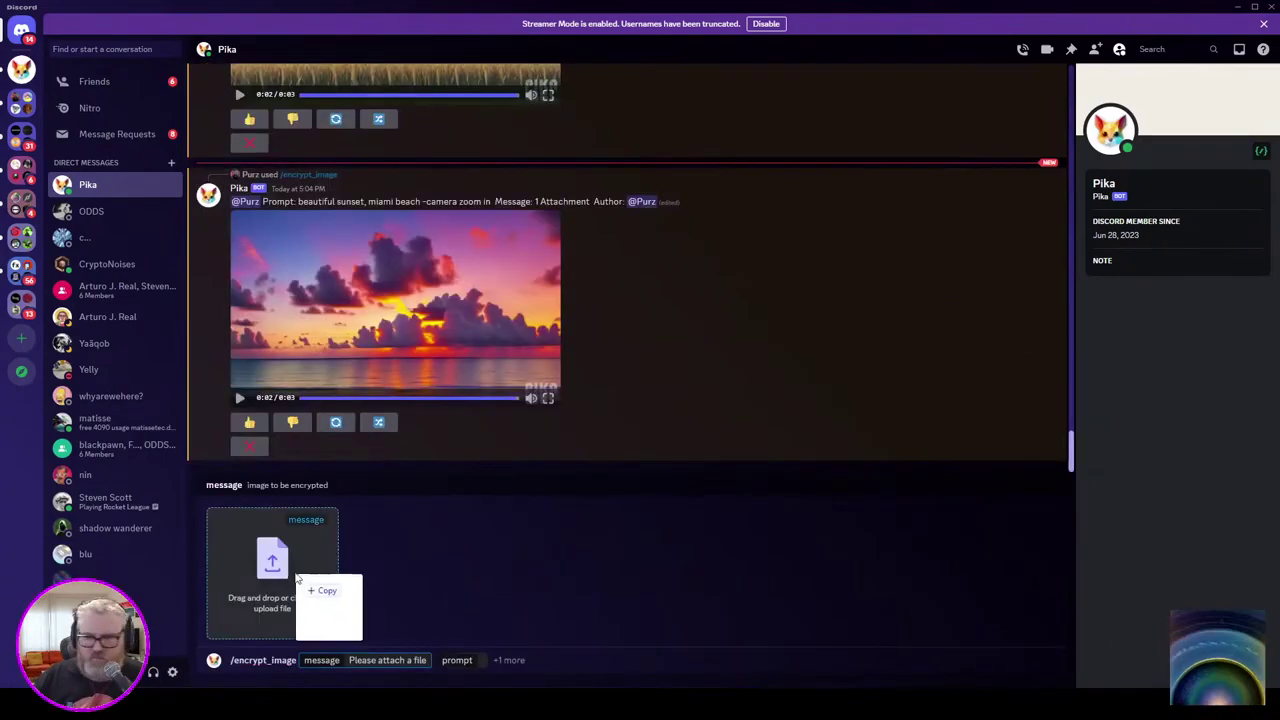
drag(298, 580, 288, 569)
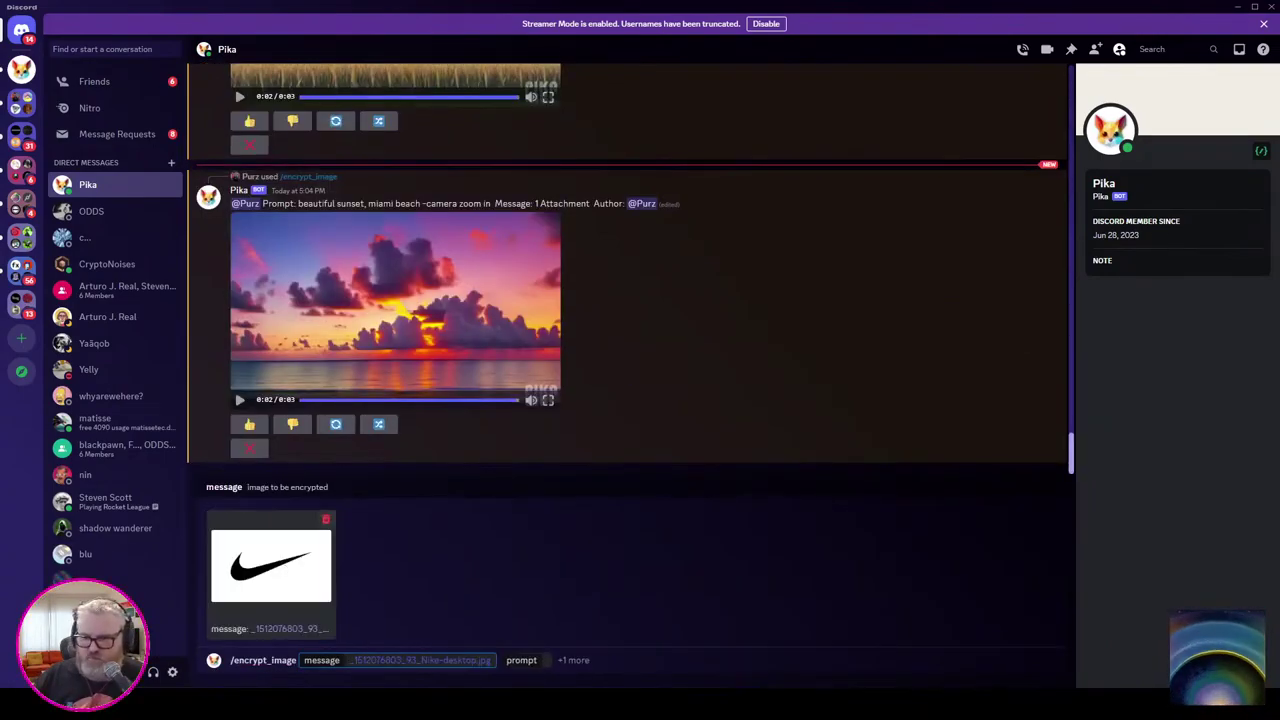
Step: Set the command's prompt to "beautiful sunset, miami beach -camera zoom in" and submit it to Pika
click(541, 663)
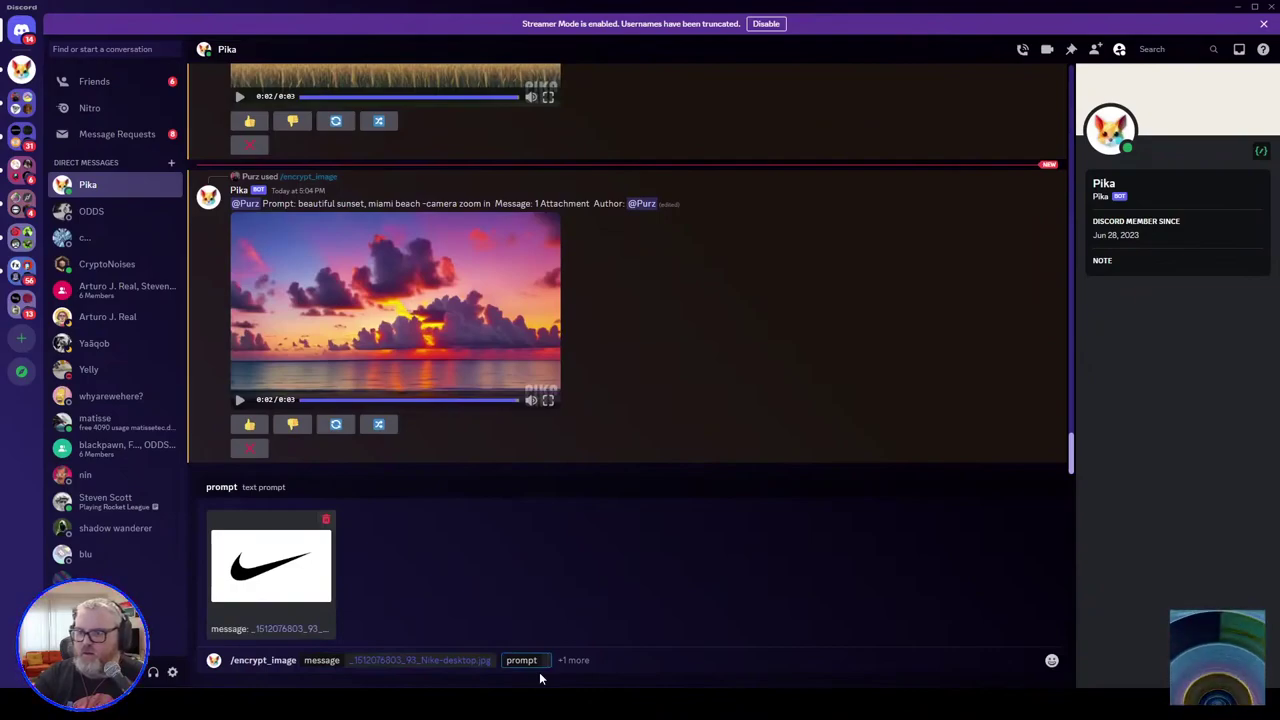
text(beautiful sunset,)
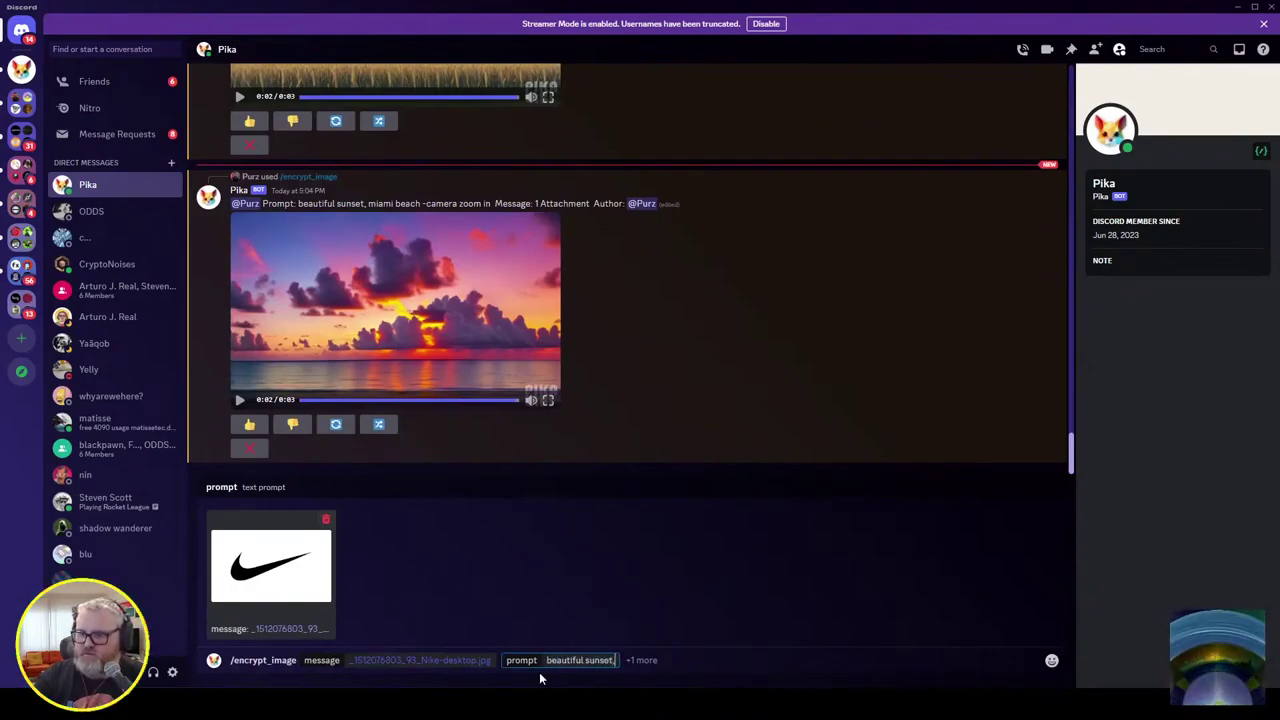
text( miami beach - camera zoom in)
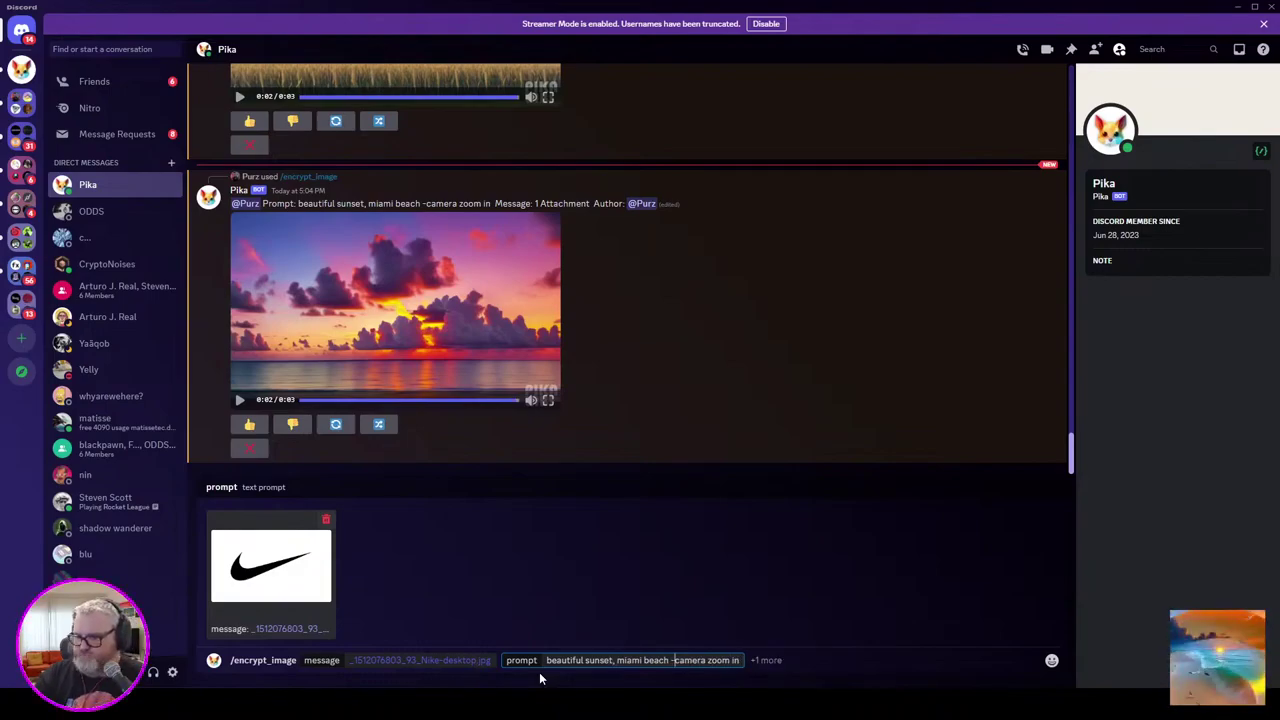
key(Return)
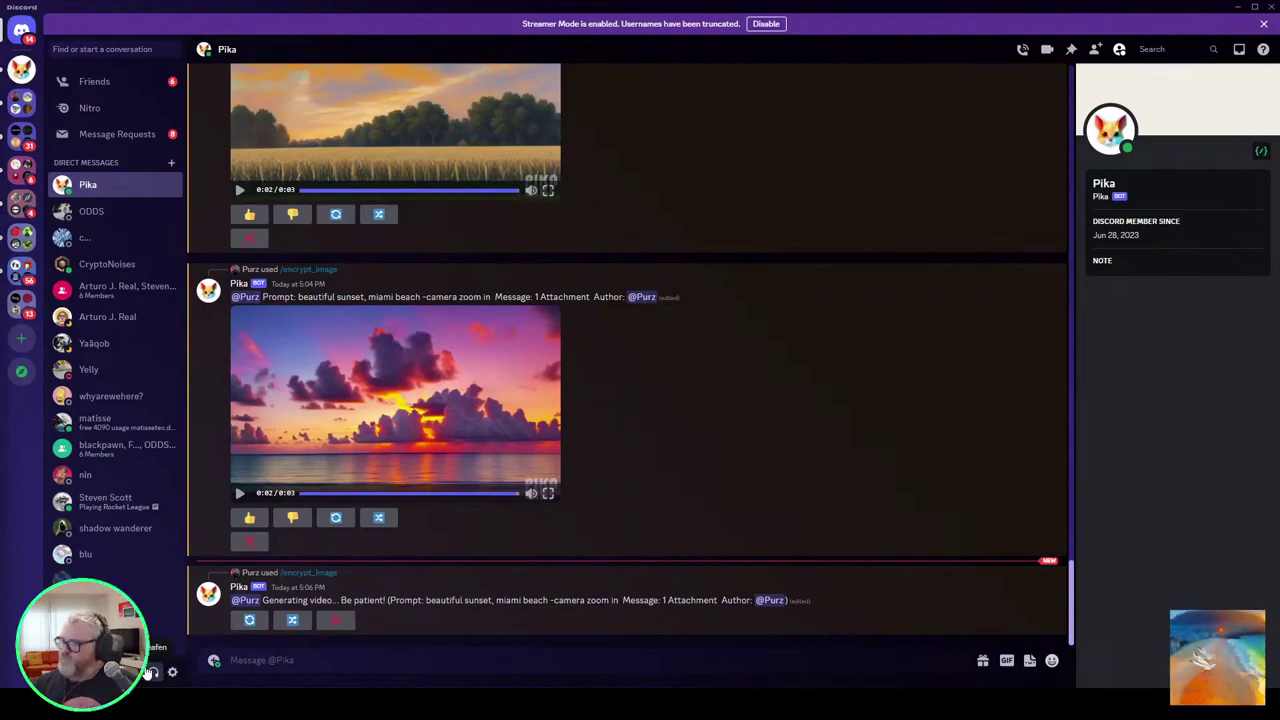
Step: Open the Deforum frames rendered so far as an image sequence in djv, play them, and close the viewer
click(148, 702)
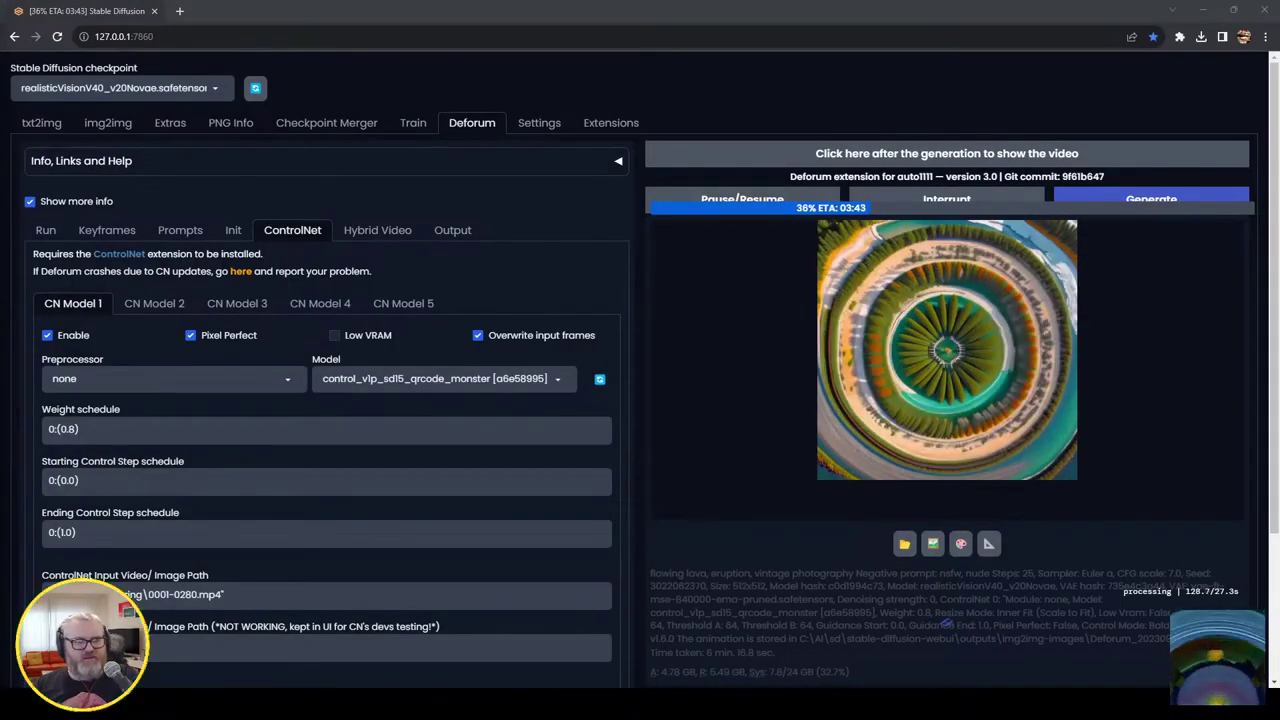
drag(0, 196, 613, 184)
double_click(613, 184)
key(space)
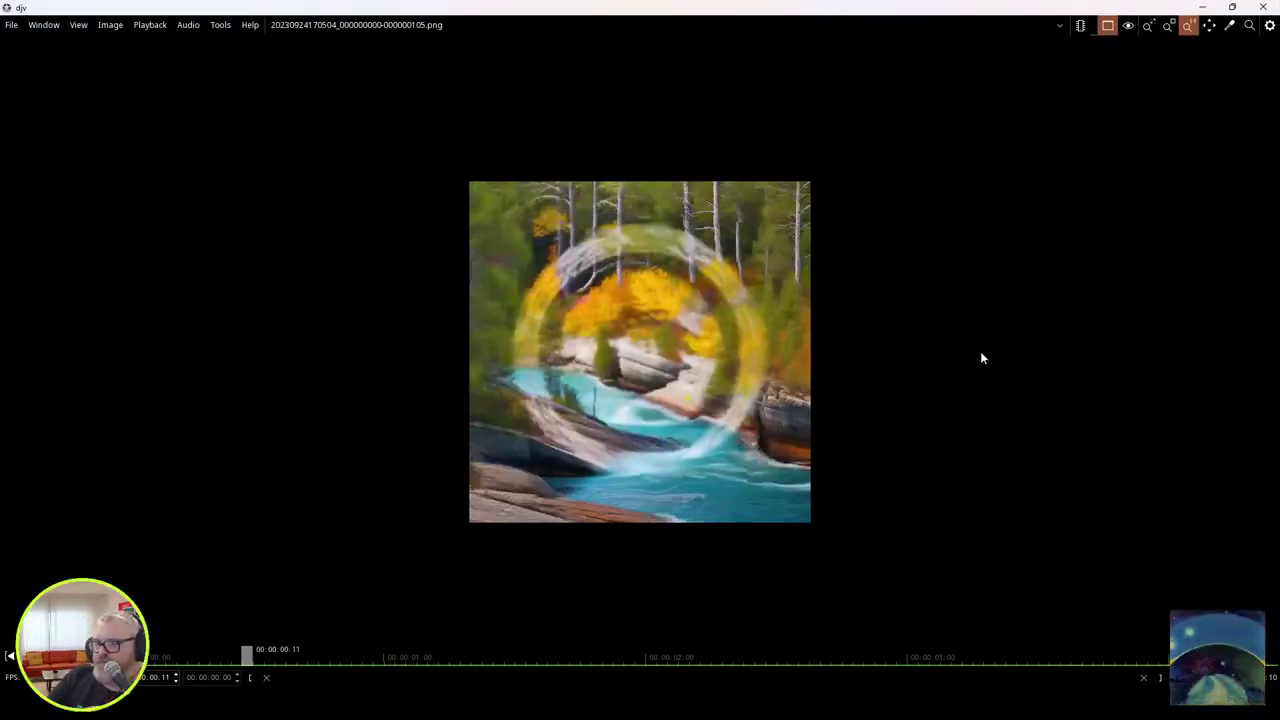
click(1265, 8)
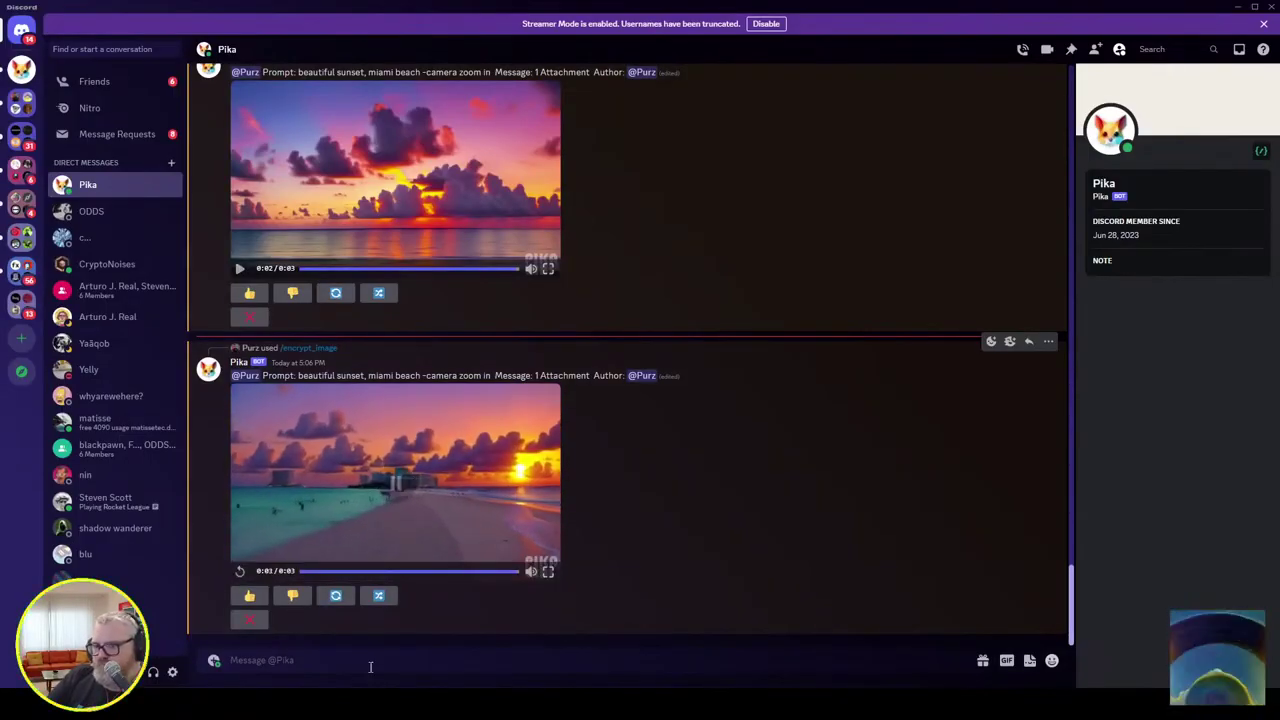
Step: In the Pika chat, start another /encrypt_image command with the white-on-black Nike logo PNG as its message image
click(328, 667)
text(/e)
key(Down)
key(Return)
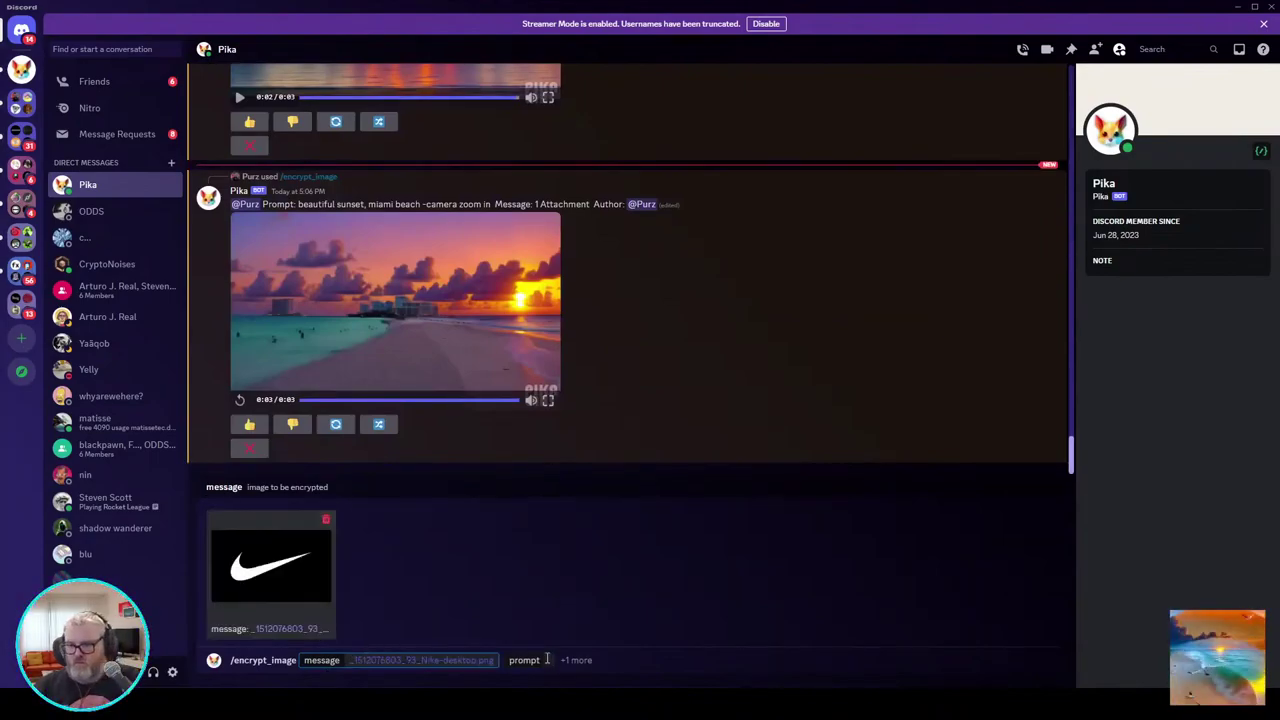
Step: Set the prompt to "red paint on blue canvas" and submit the command to Pika
key(Tab)
text(red paint on)
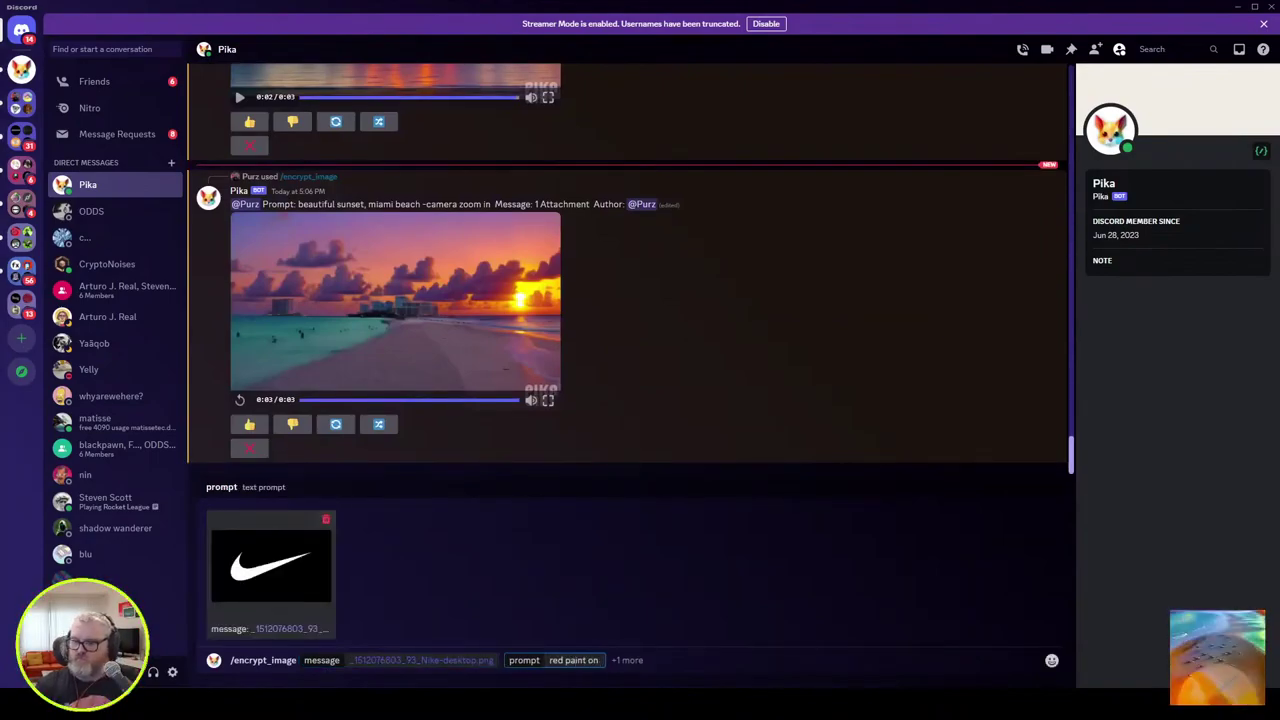
text(blue canvas)
key(Return)
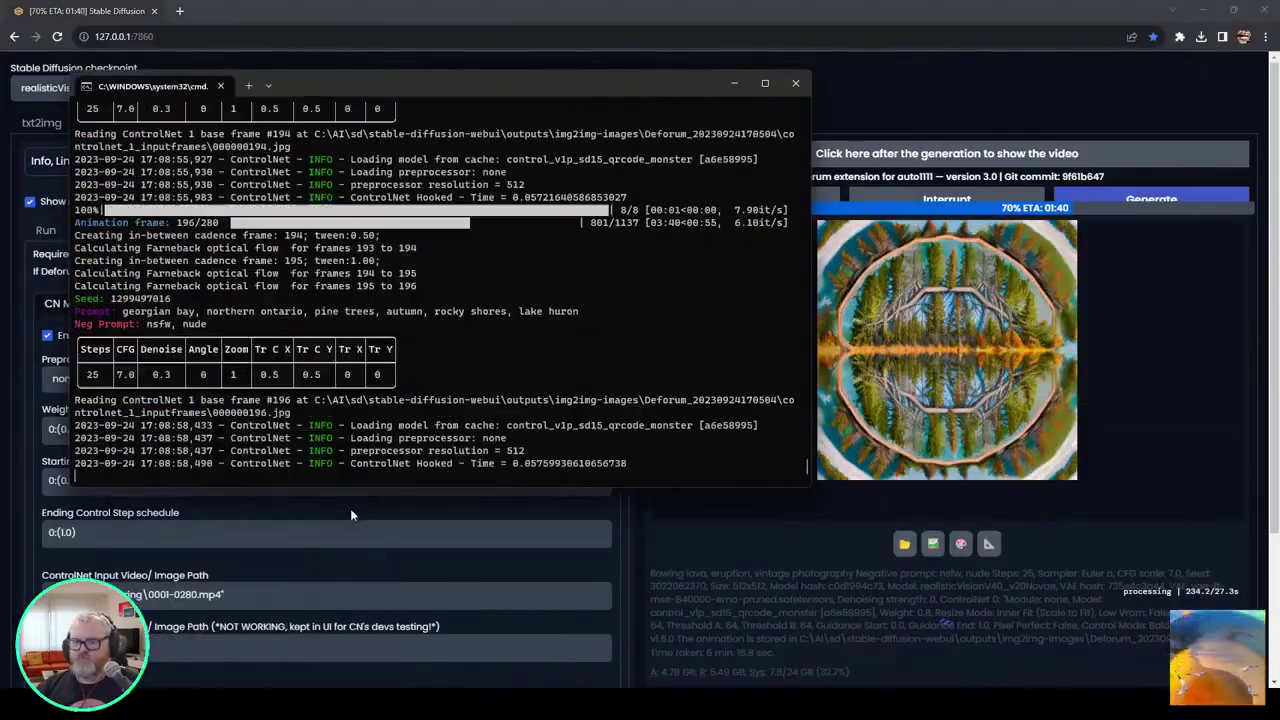
Step: Move the command window lower, then return to Discord and look through the hidden-text and hidden-image videos in the Pika chat
drag(428, 83, 428, 268)
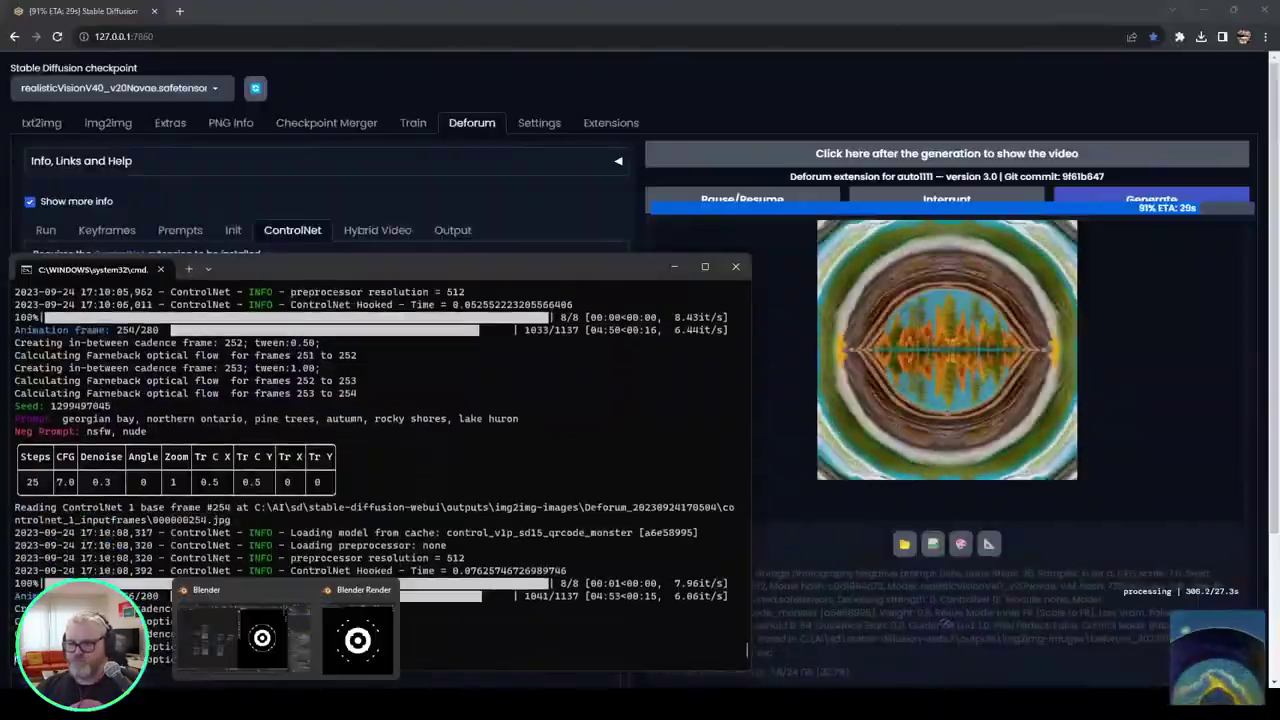
click(335, 704)
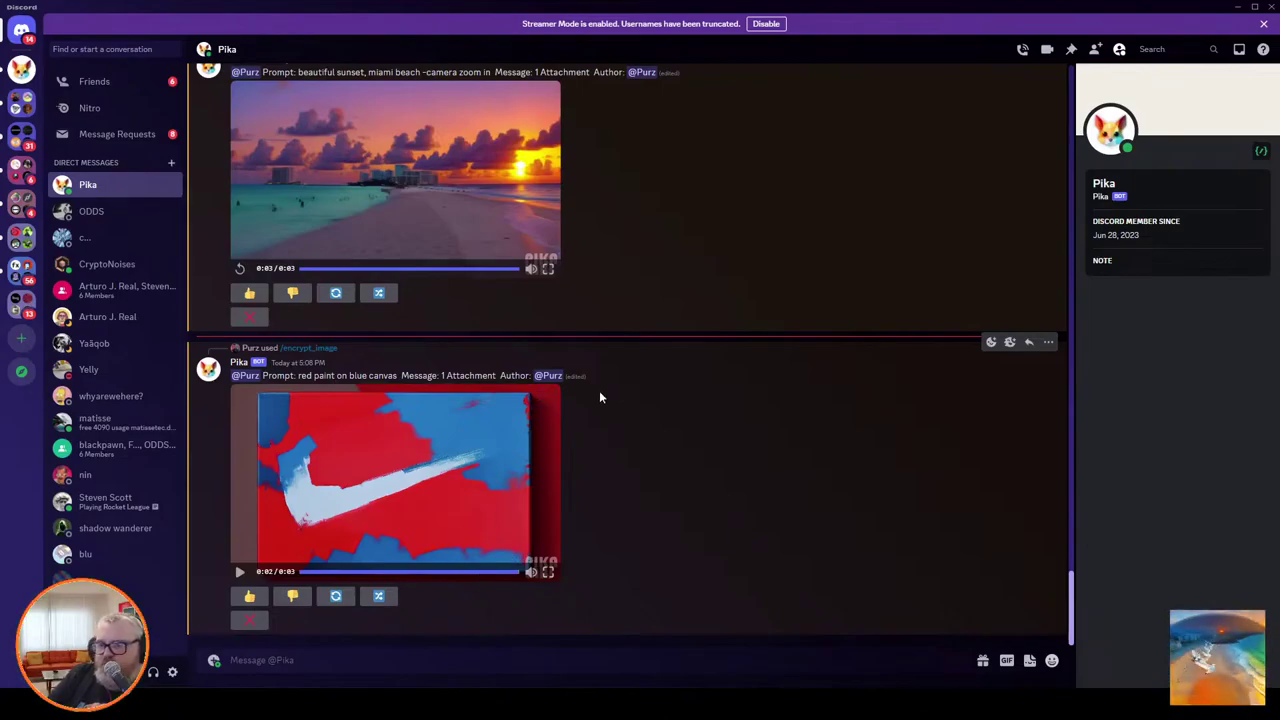
scroll(570, 420, up, 20)
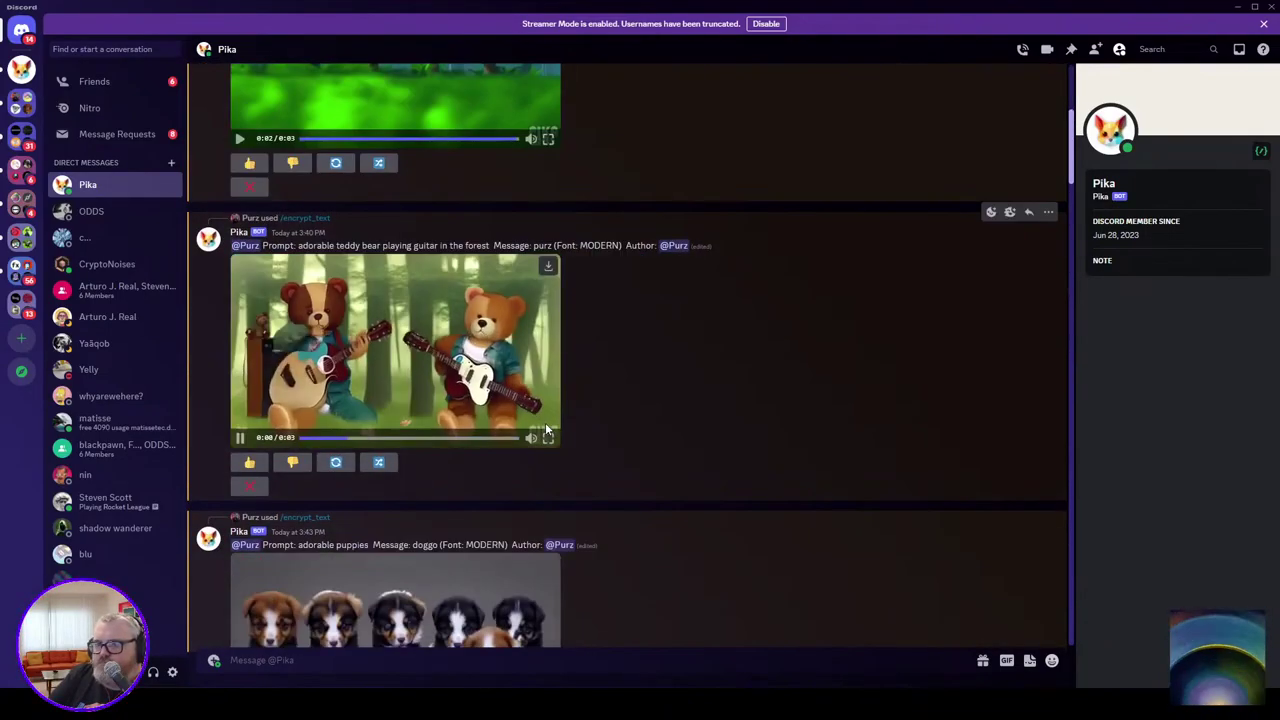
scroll(564, 436, down, 12)
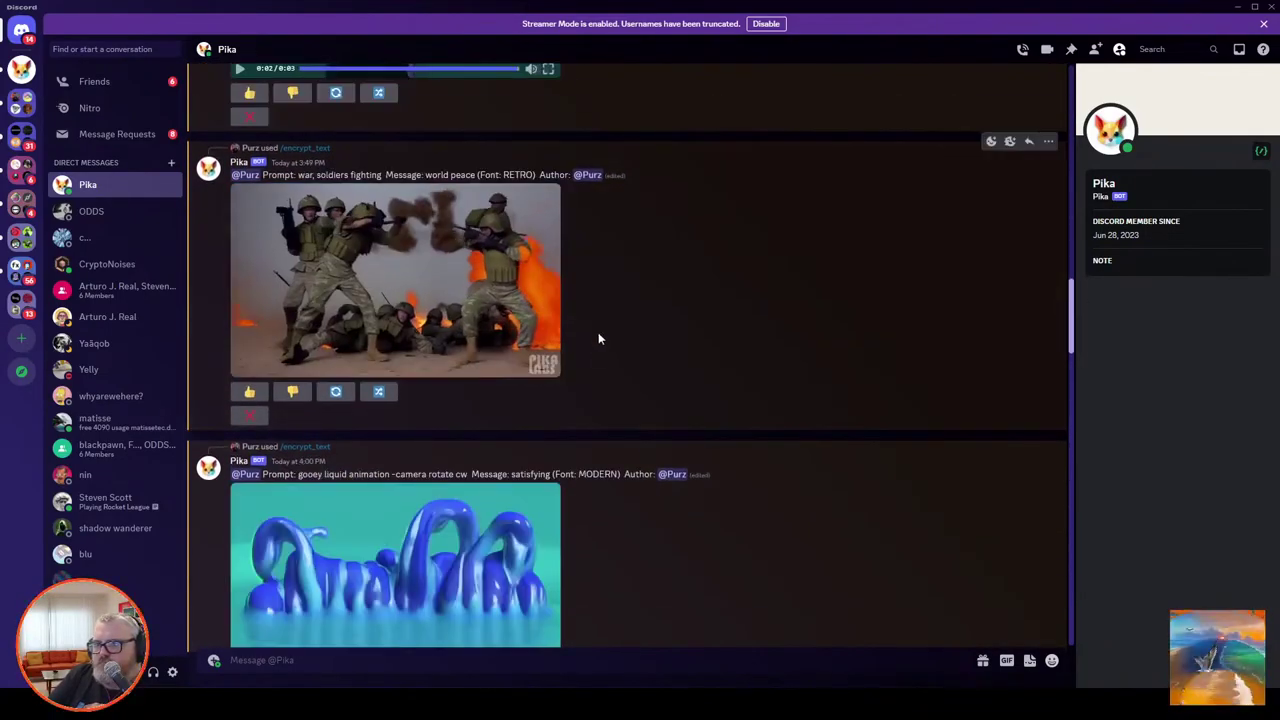
scroll(598, 339, down, 9)
click(541, 368)
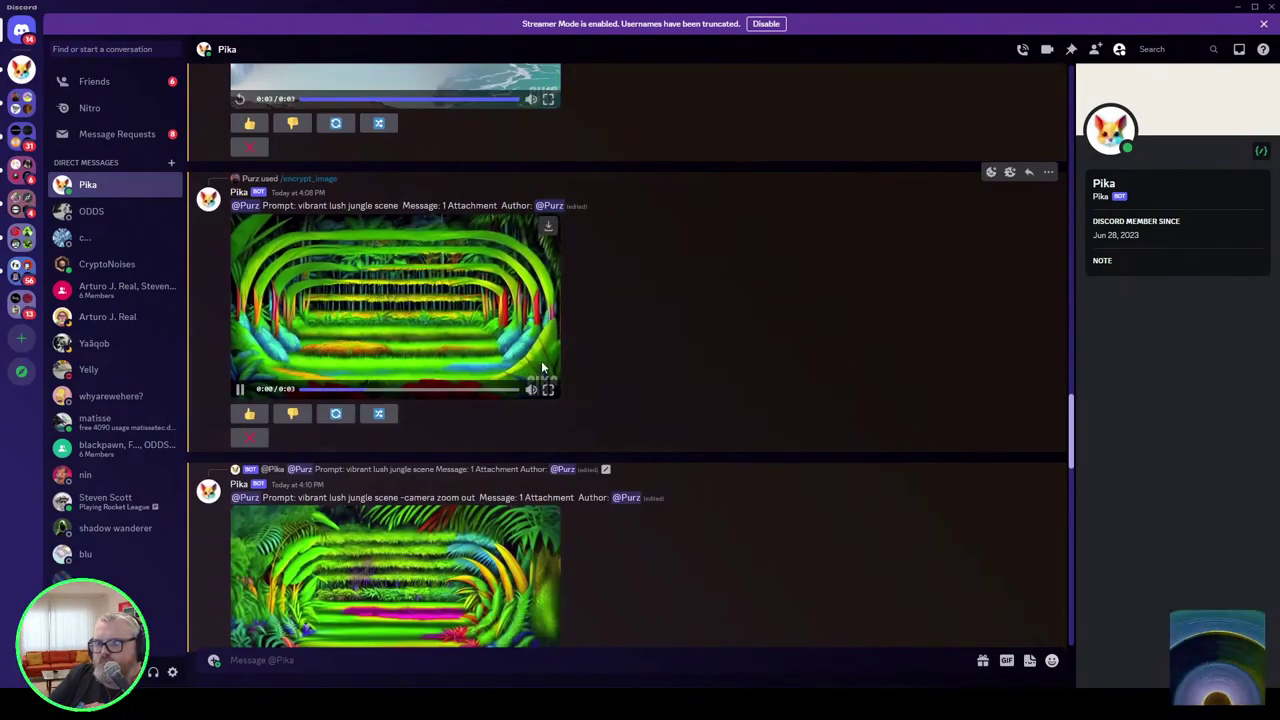
scroll(545, 360, down, 3)
scroll(570, 325, down, 6)
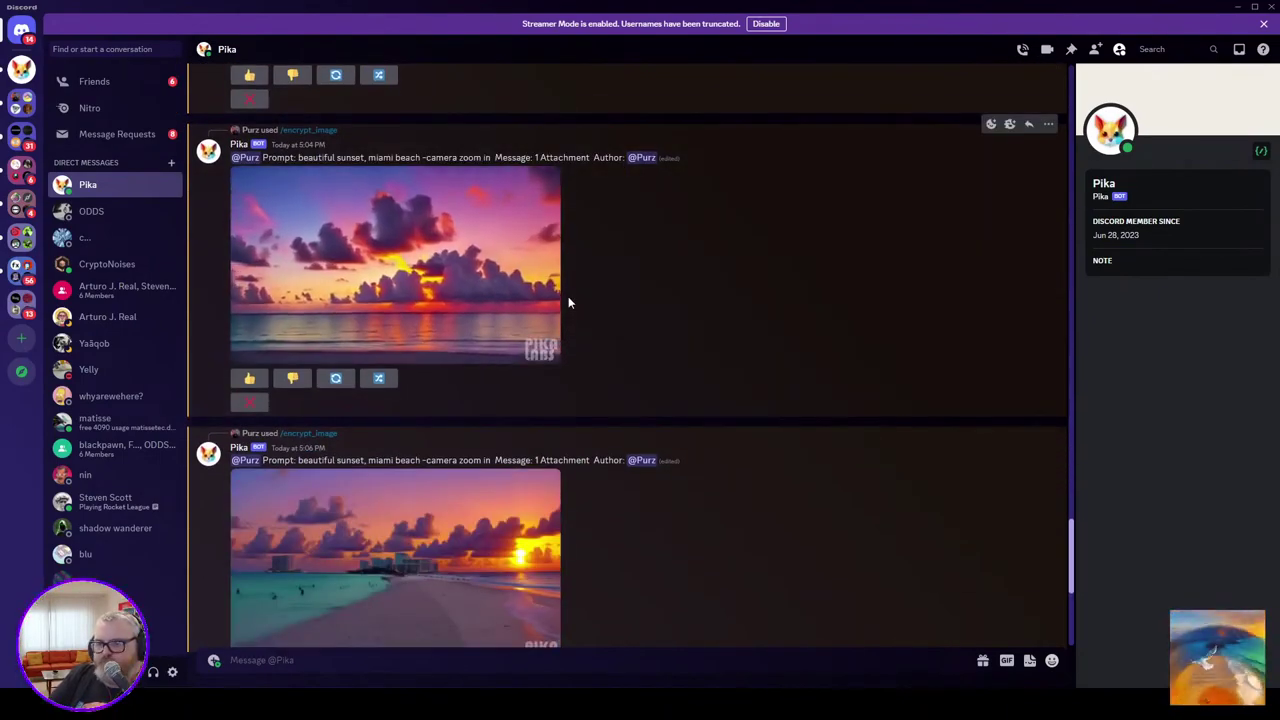
scroll(568, 302, down, 6)
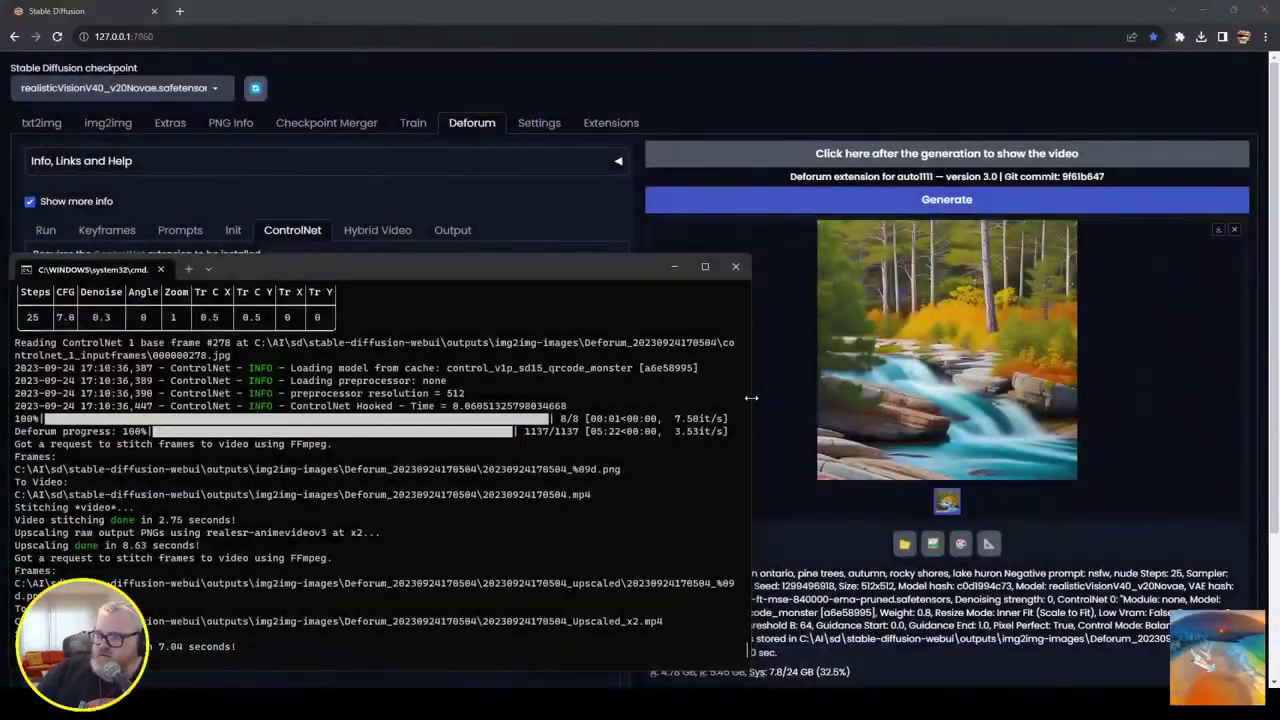
Step: Close the command window over the Stable Diffusion web UI
click(733, 267)
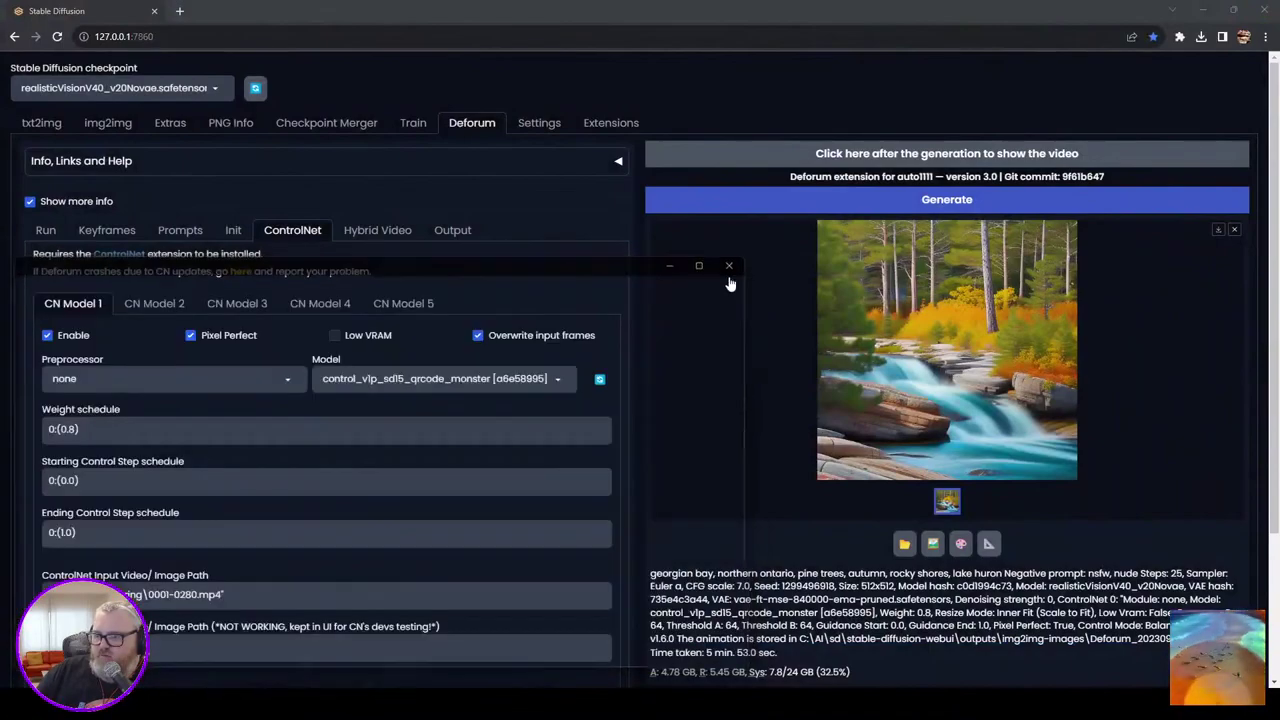